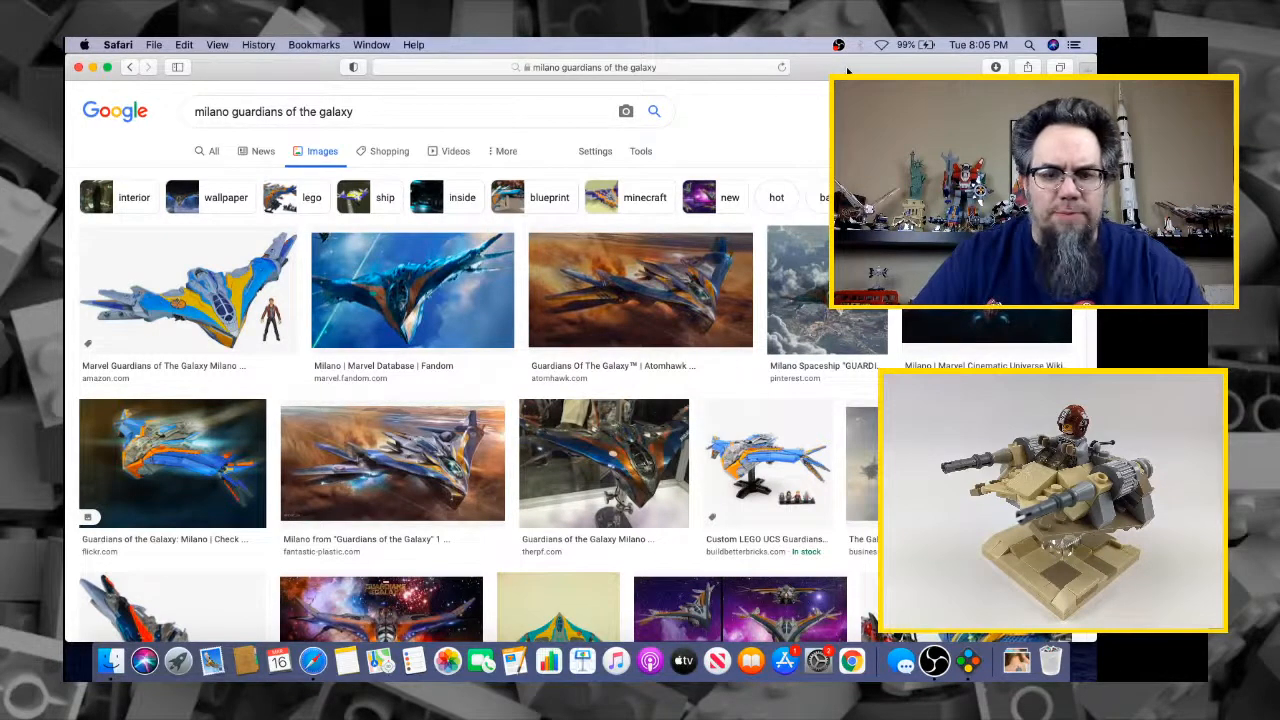
Search Google for "peter quill" in a new browser tab and show the image results
{"action": "key", "text": "super+t"}
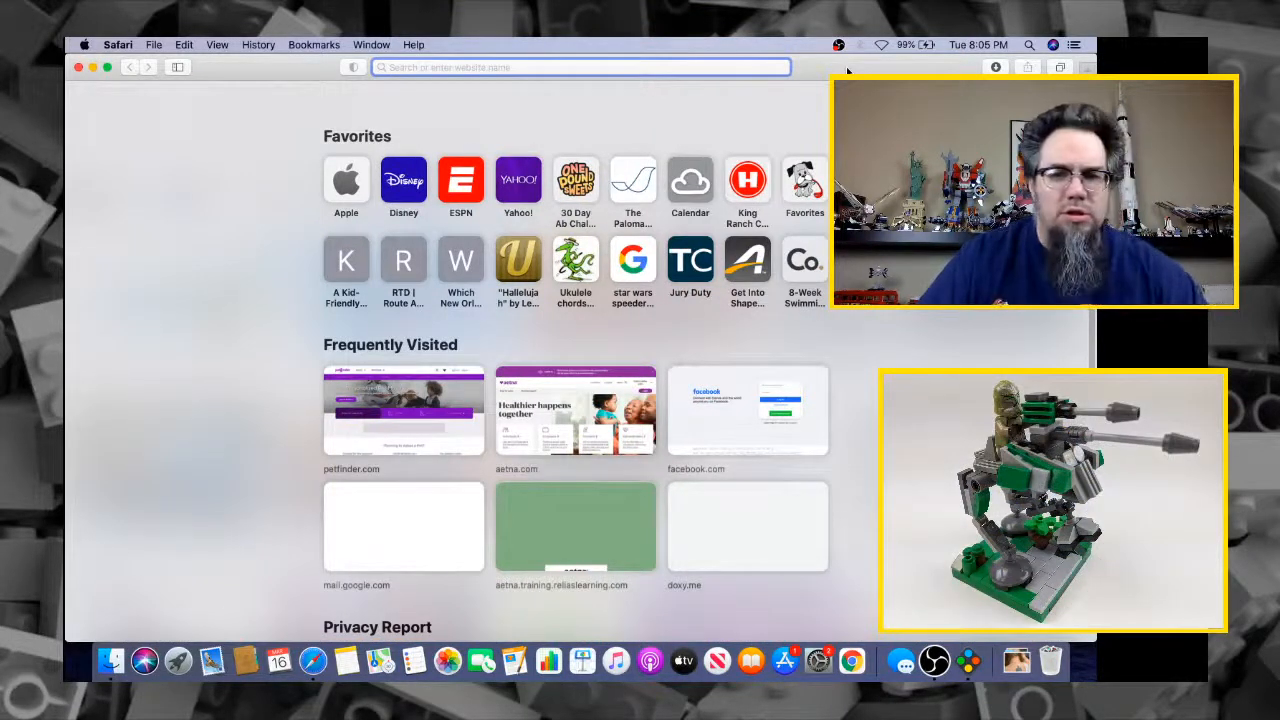
{"action": "type", "text": "peter qui"}
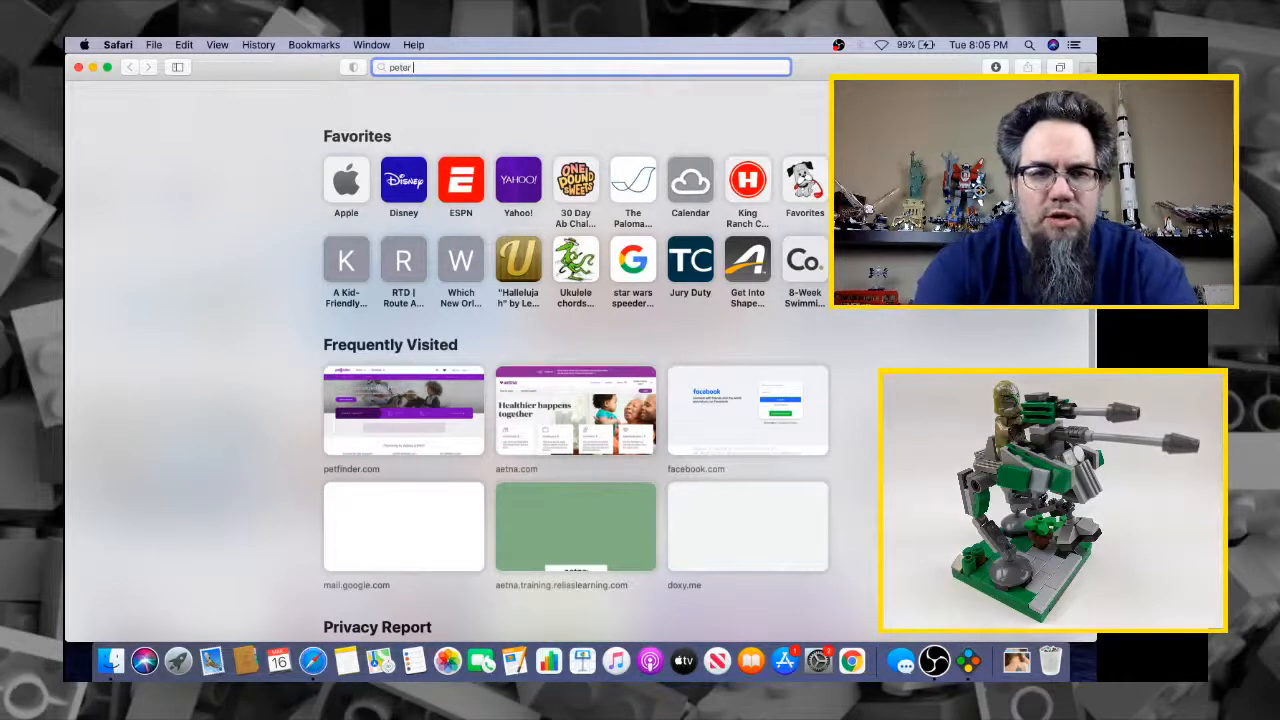
{"action": "type", "text": "ll"}
{"action": "key", "text": "Return"}
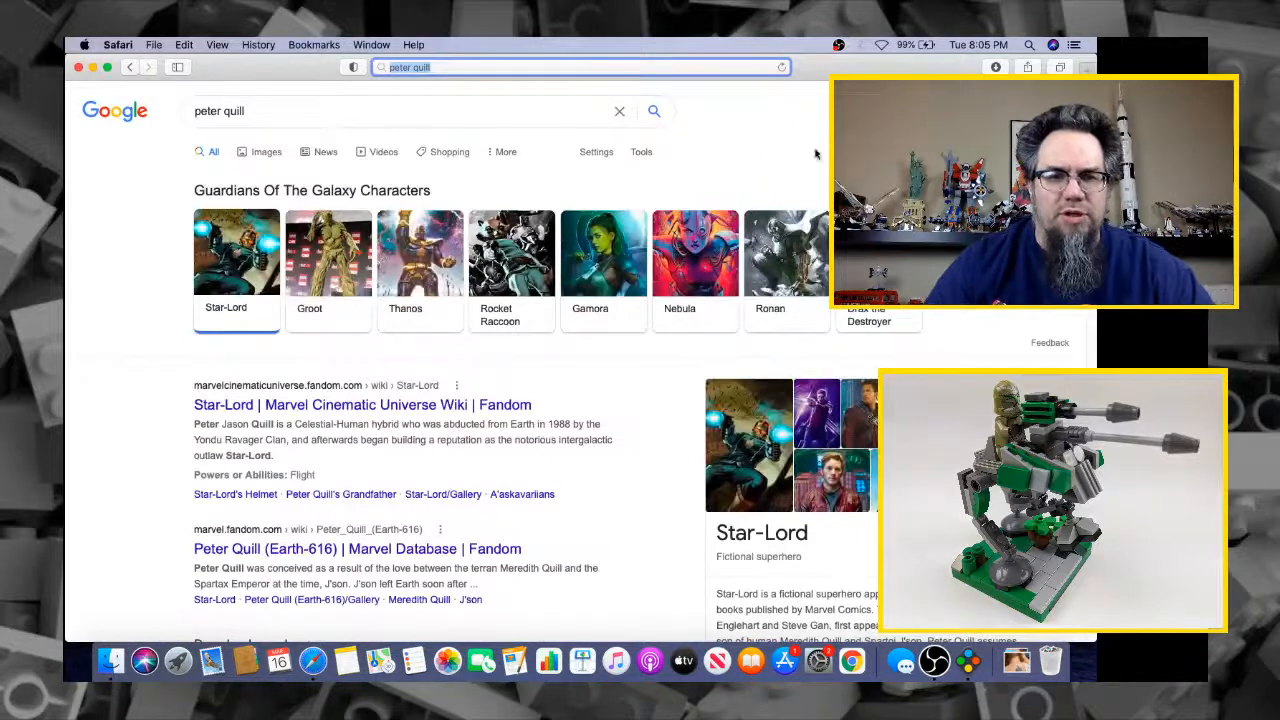
{"action": "left_click", "coordinate": [264, 163]}
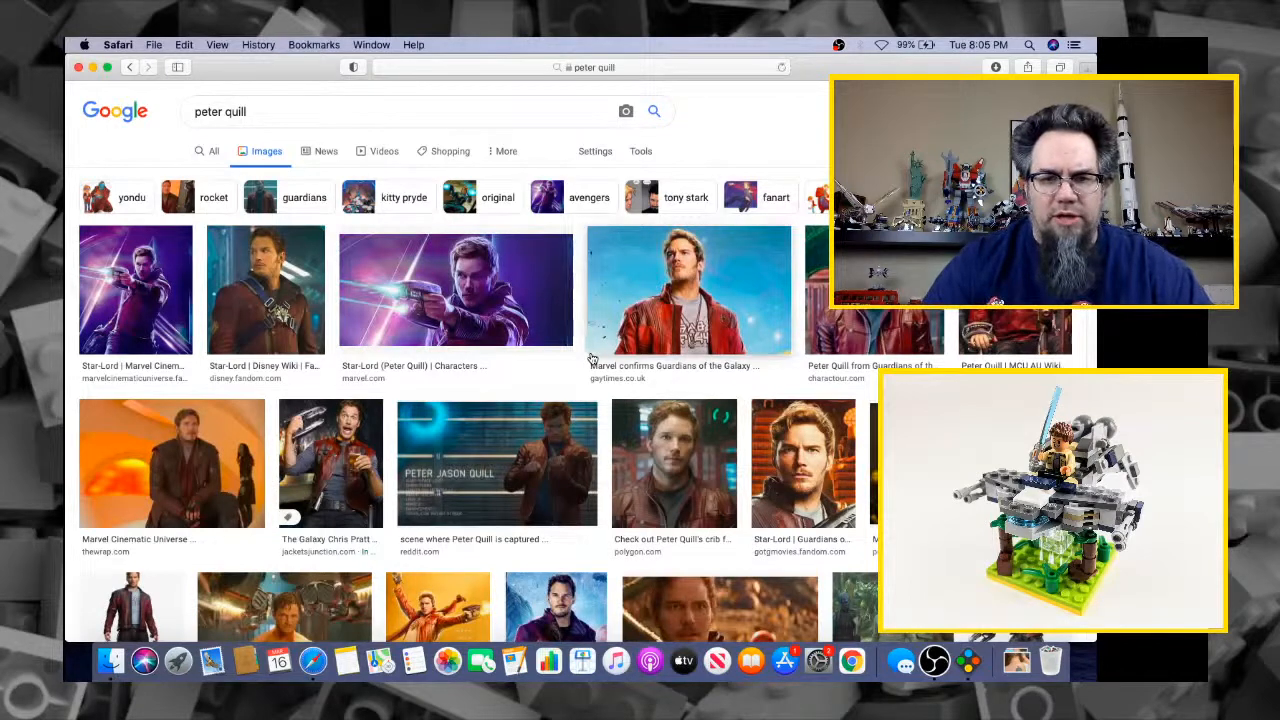
Refine the image search to "peter quill lego" and examine the Star-Lord minifigure results for reference
{"action": "left_click", "coordinate": [306, 110]}
{"action": "type", "text": "lego"}
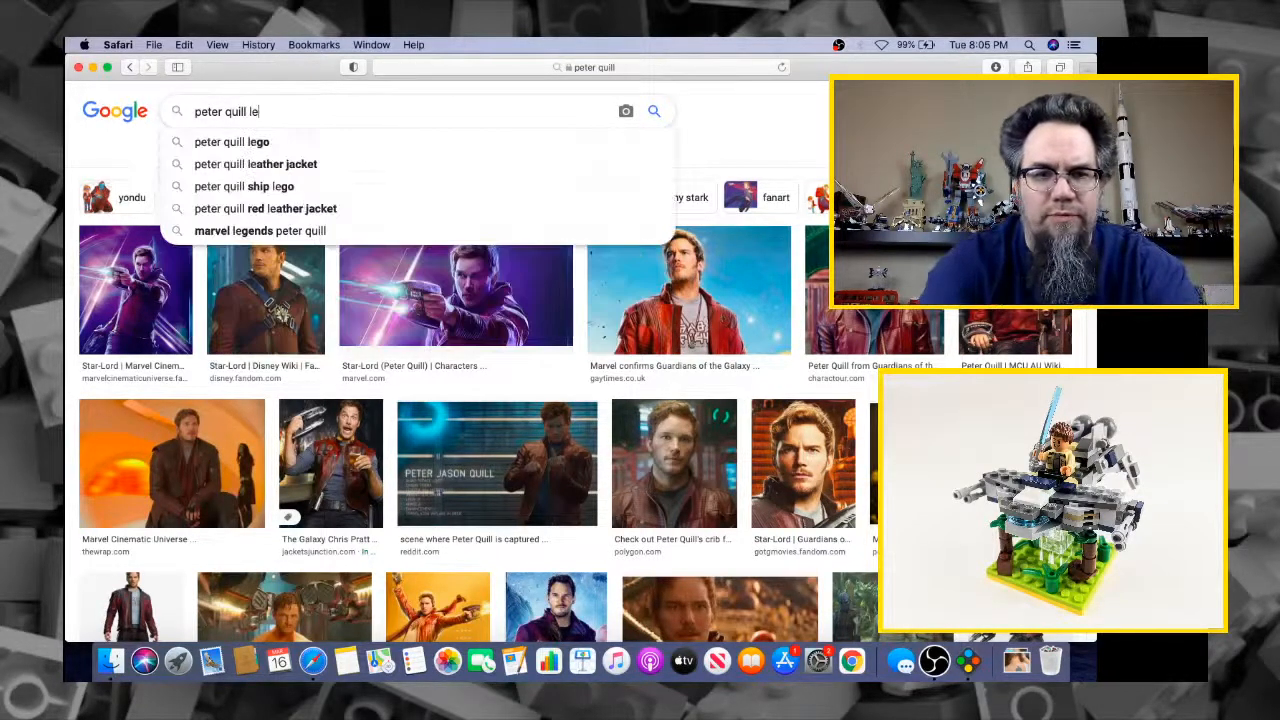
{"action": "key", "text": "Return"}
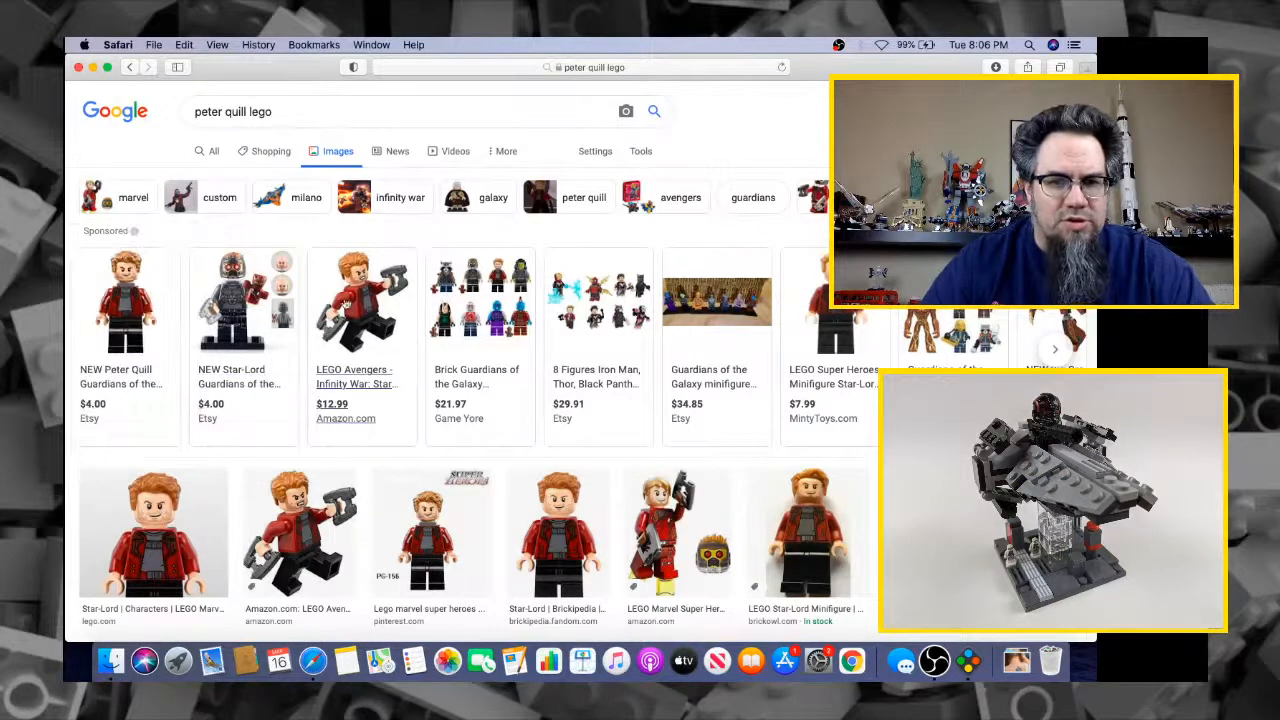
{"action": "mouse_move", "coordinate": [363, 281]}
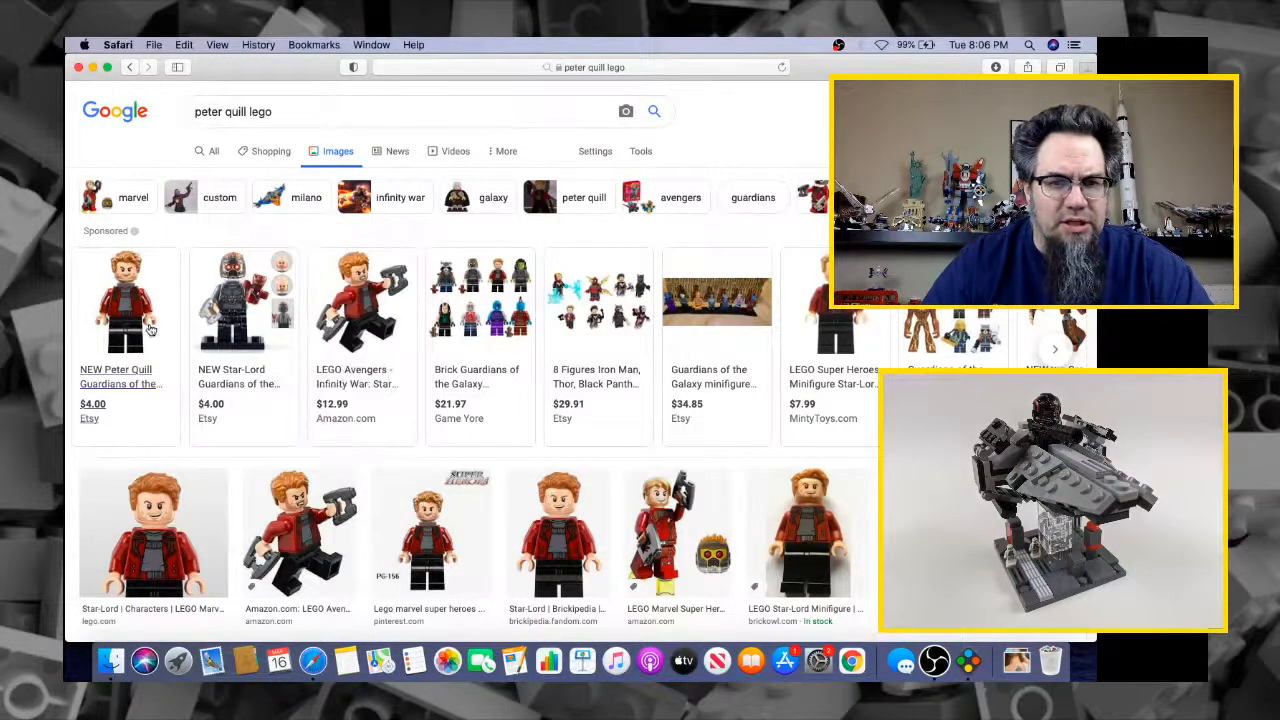
{"action": "mouse_move", "coordinate": [239, 320]}
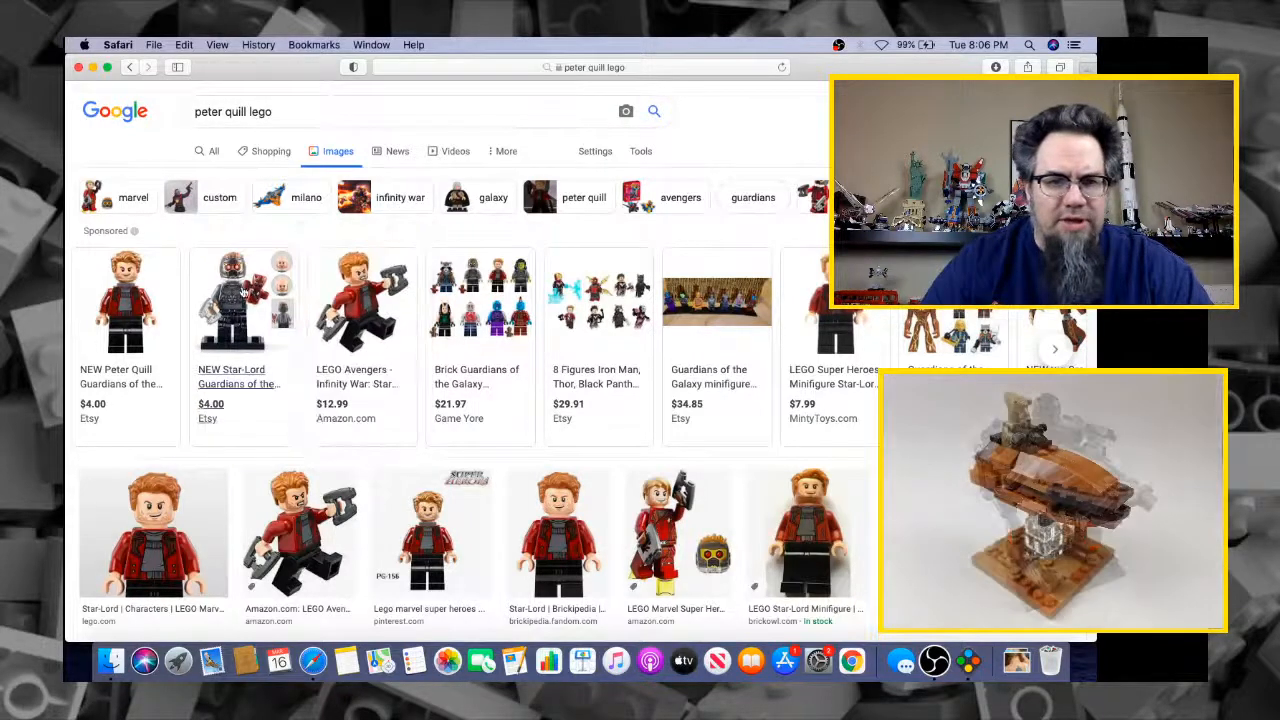
{"action": "mouse_move", "coordinate": [238, 287]}
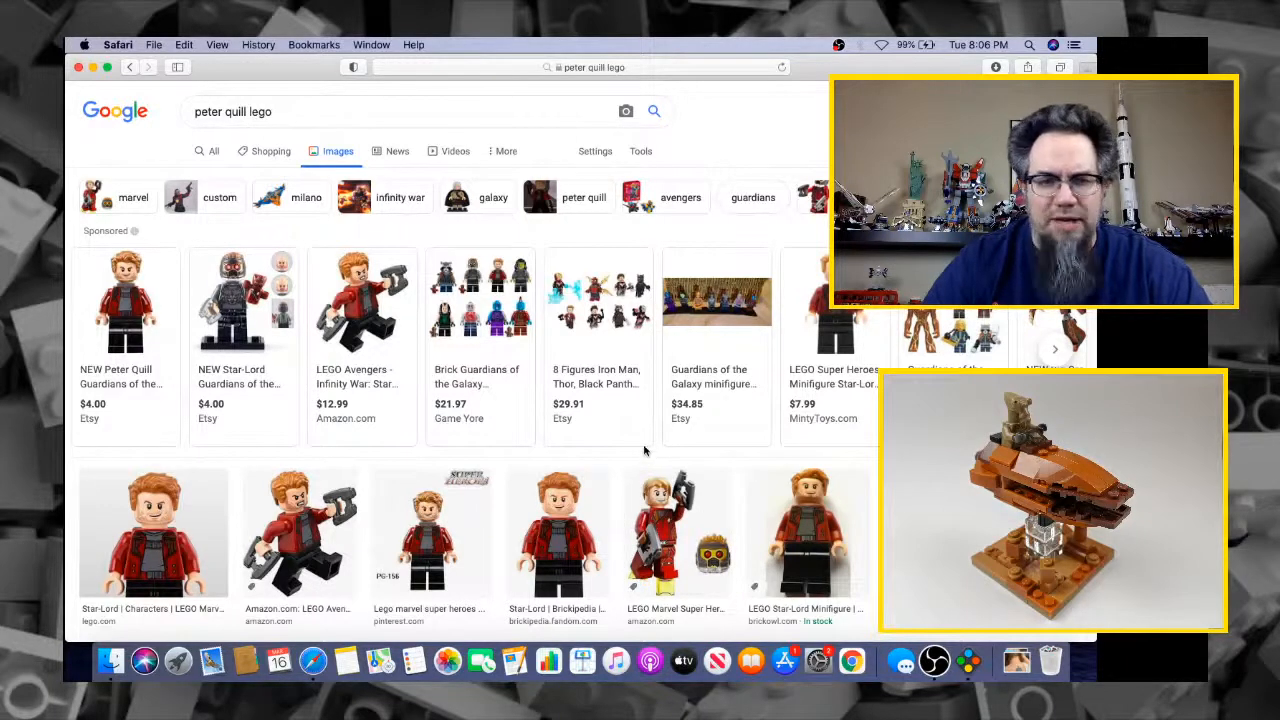
{"action": "mouse_move", "coordinate": [133, 322]}
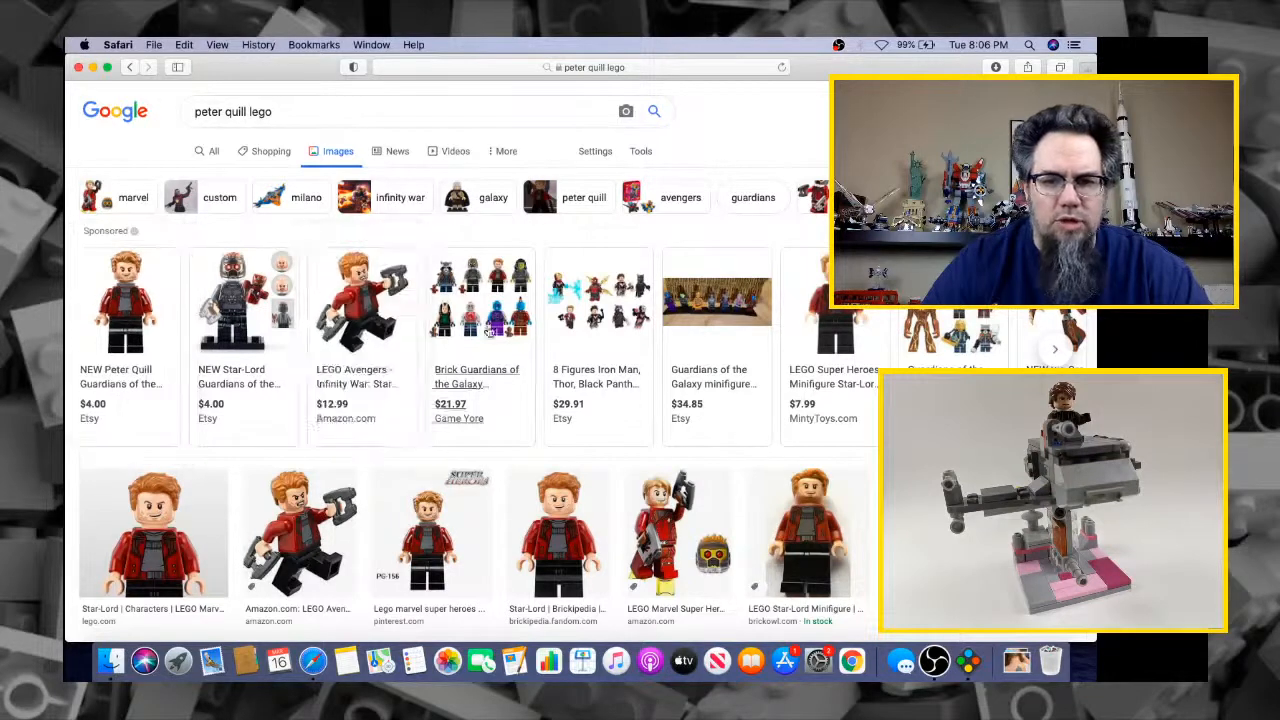
{"action": "mouse_move", "coordinate": [689, 362]}
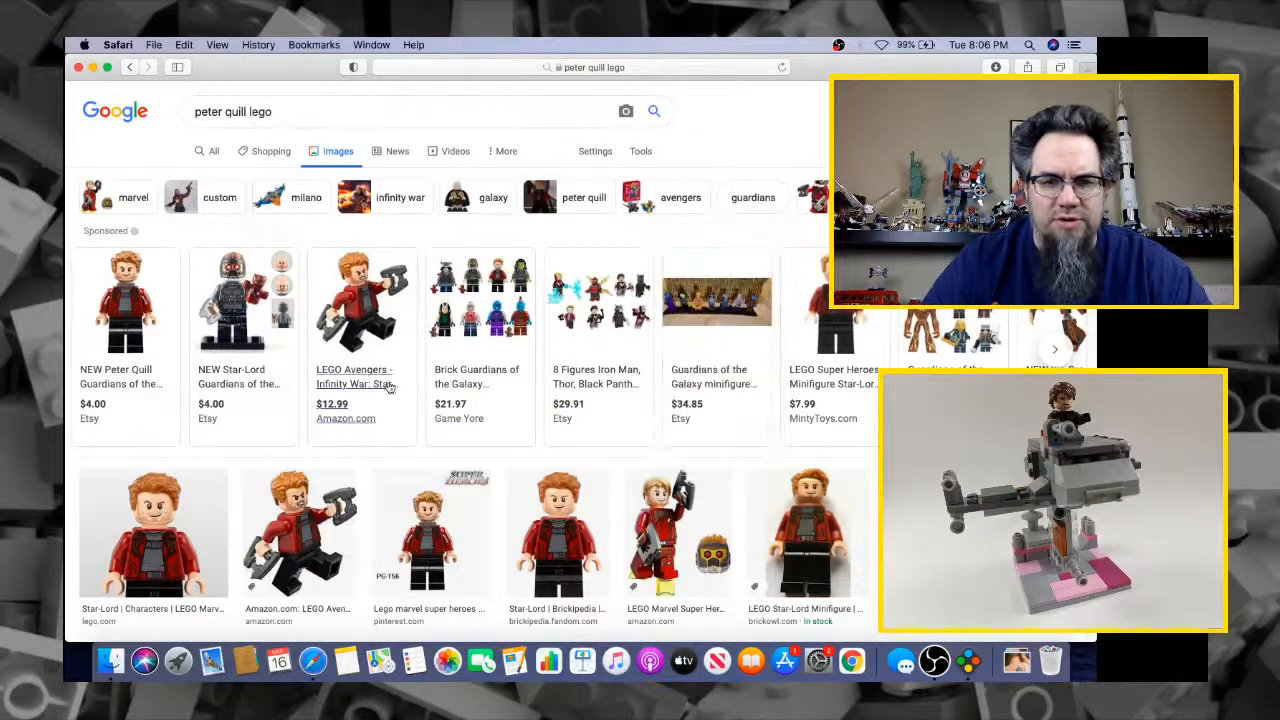
{"action": "mouse_move", "coordinate": [376, 333]}
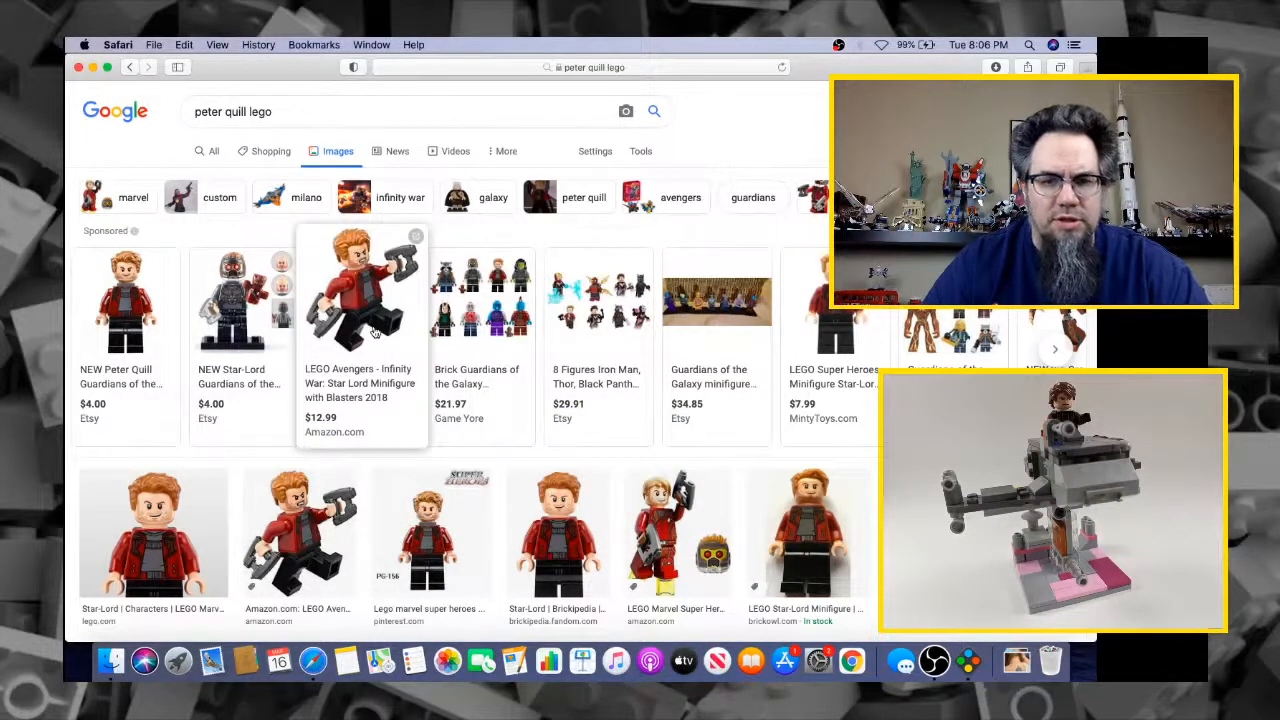
Switch to Studio, search the parts for "hips" and place the minifigure Hips part on the empty build grid
{"action": "left_click", "coordinate": [967, 665]}
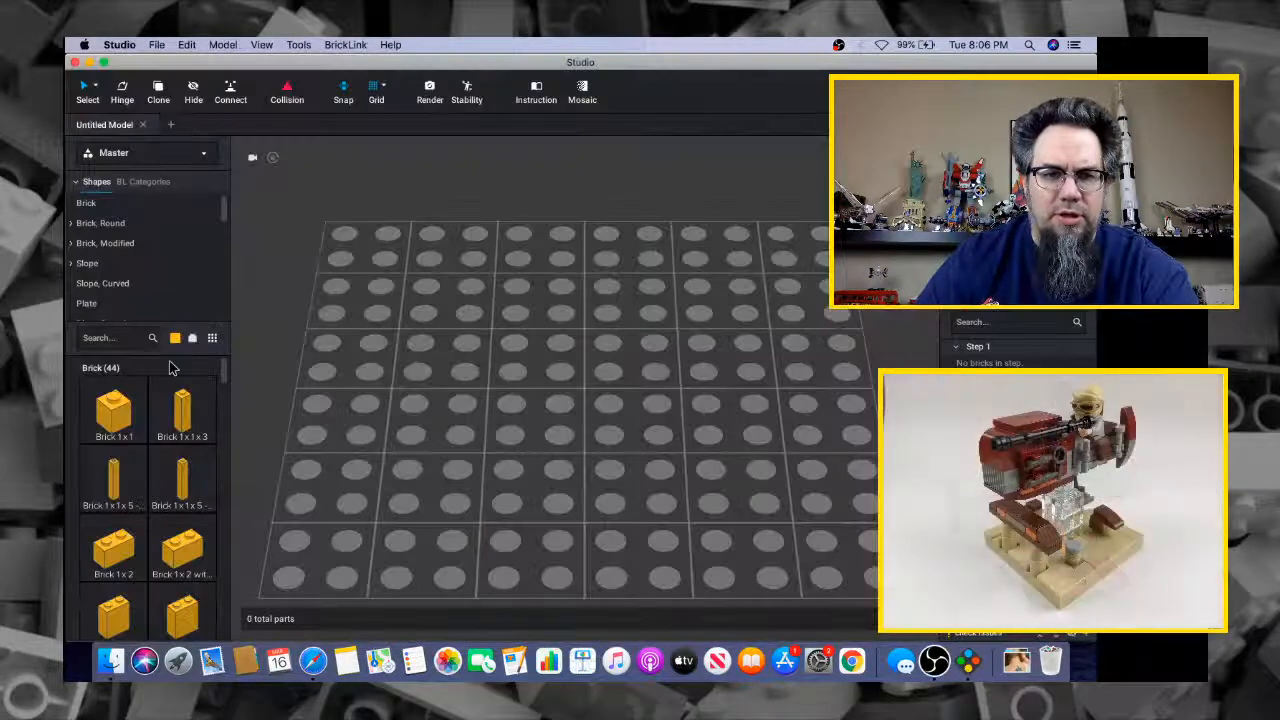
{"action": "type", "text": "t"}
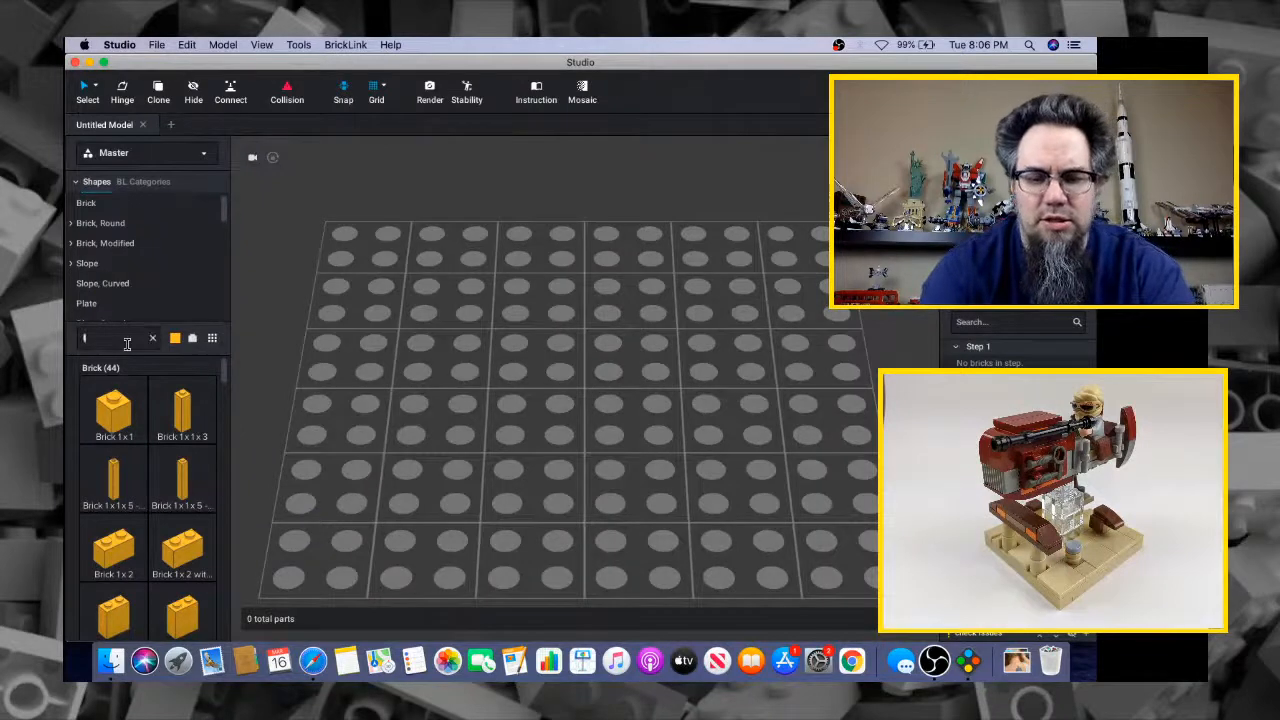
{"action": "type", "text": "ip"}
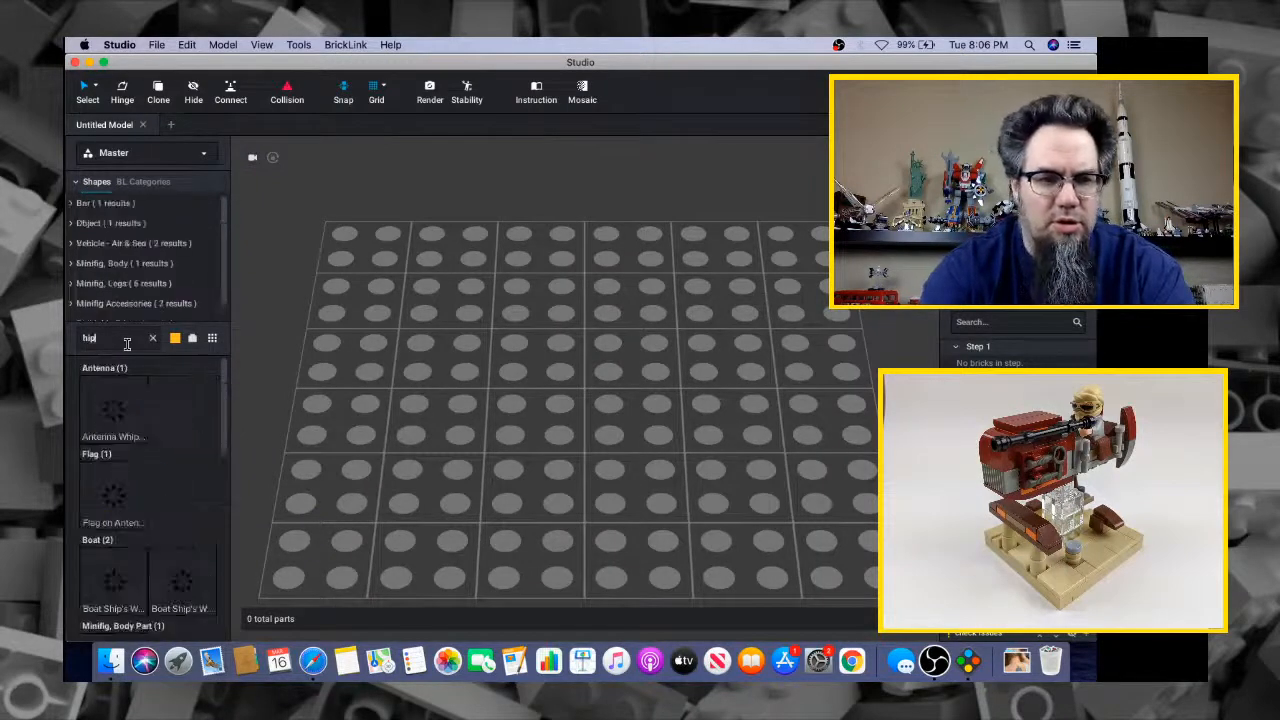
{"action": "type", "text": "s"}
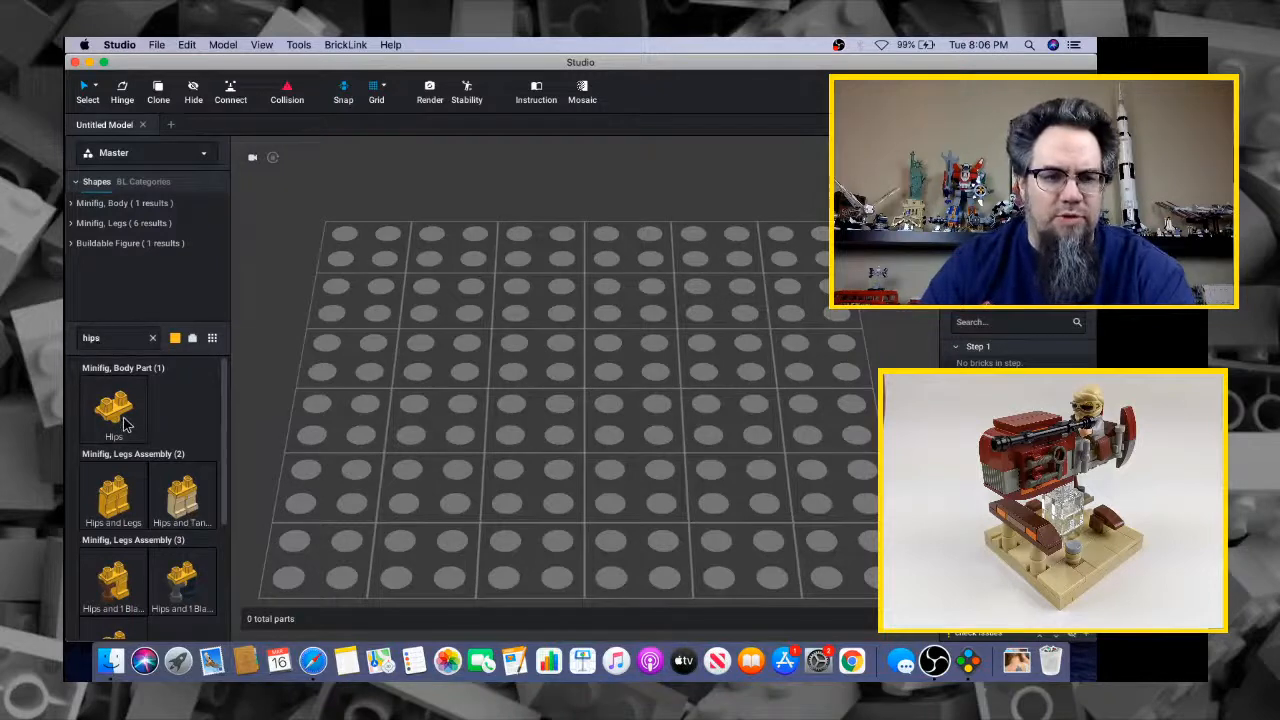
{"action": "left_click_drag", "start_coordinate": [113, 415], "coordinate": [560, 320]}
{"action": "right_click_drag", "start_coordinate": [629, 337], "coordinate": [610, 313]}
{"action": "middle_click_drag", "start_coordinate": [639, 327], "coordinate": [619, 379]}
Find the "left leg" minifigure part and attach it to the hips
{"action": "double_click", "coordinate": [117, 338]}
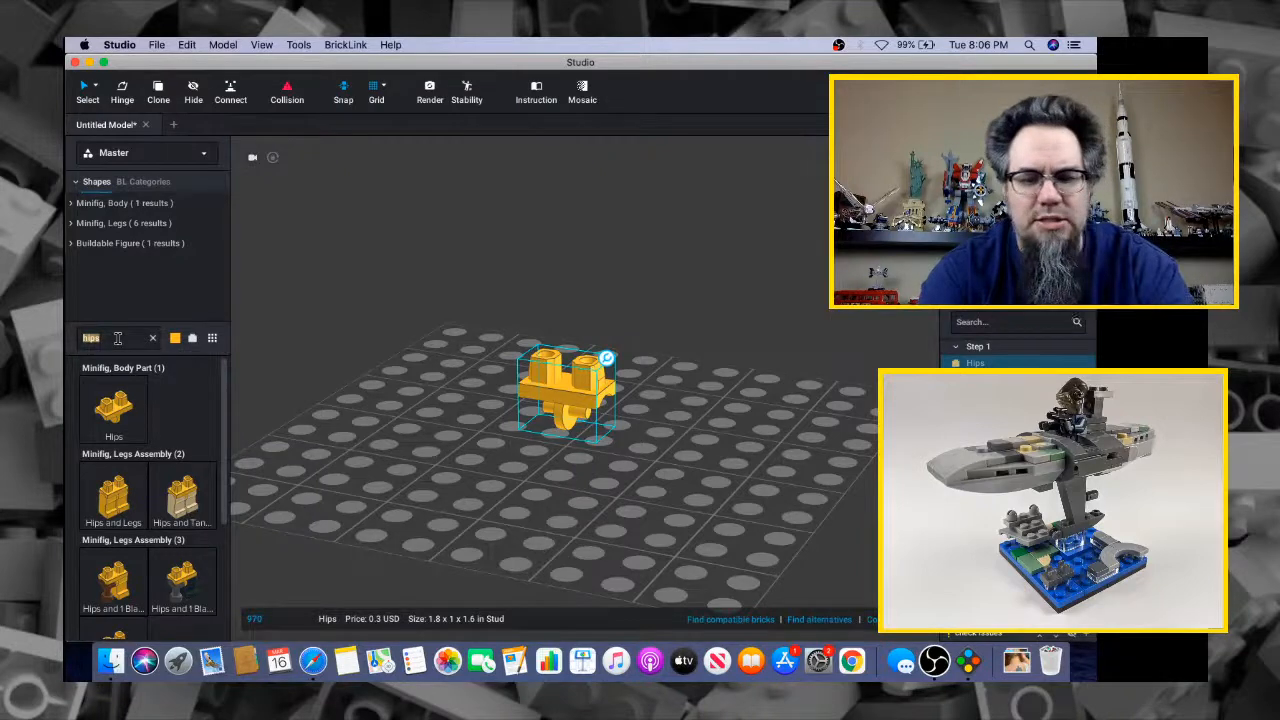
{"action": "type", "text": "left leg"}
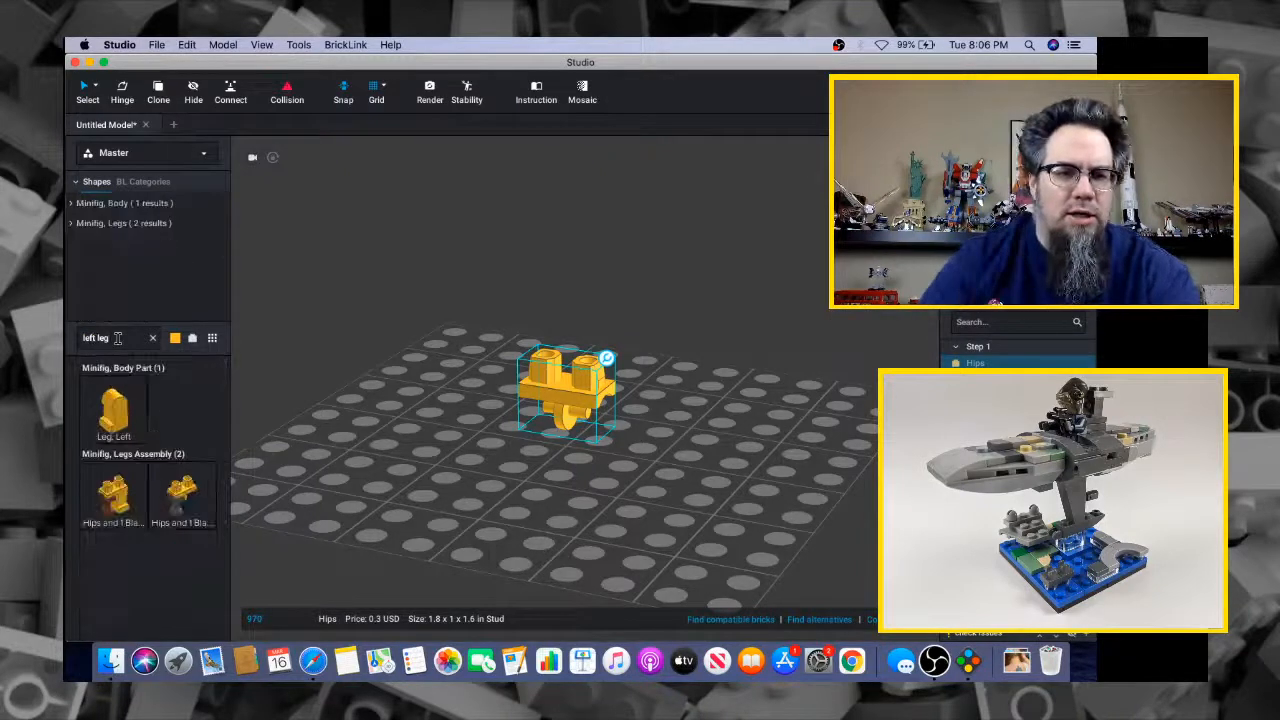
{"action": "left_click", "coordinate": [127, 388]}
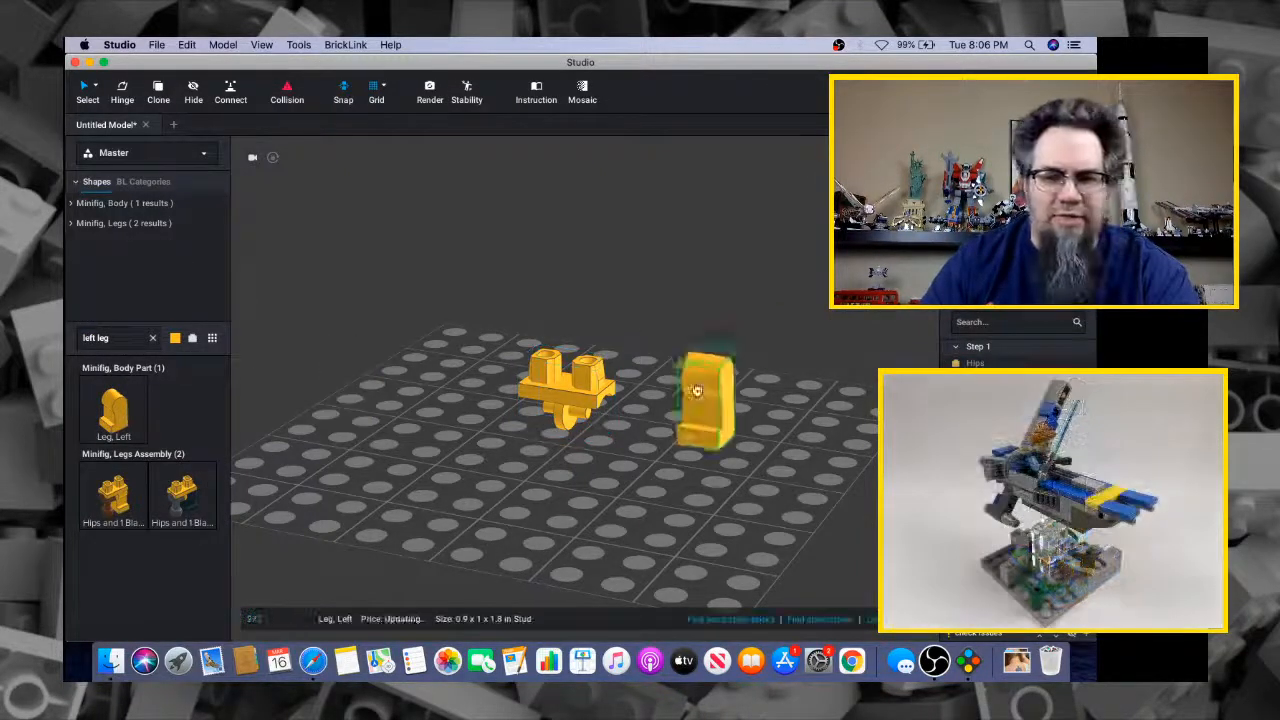
{"action": "left_click", "coordinate": [577, 428]}
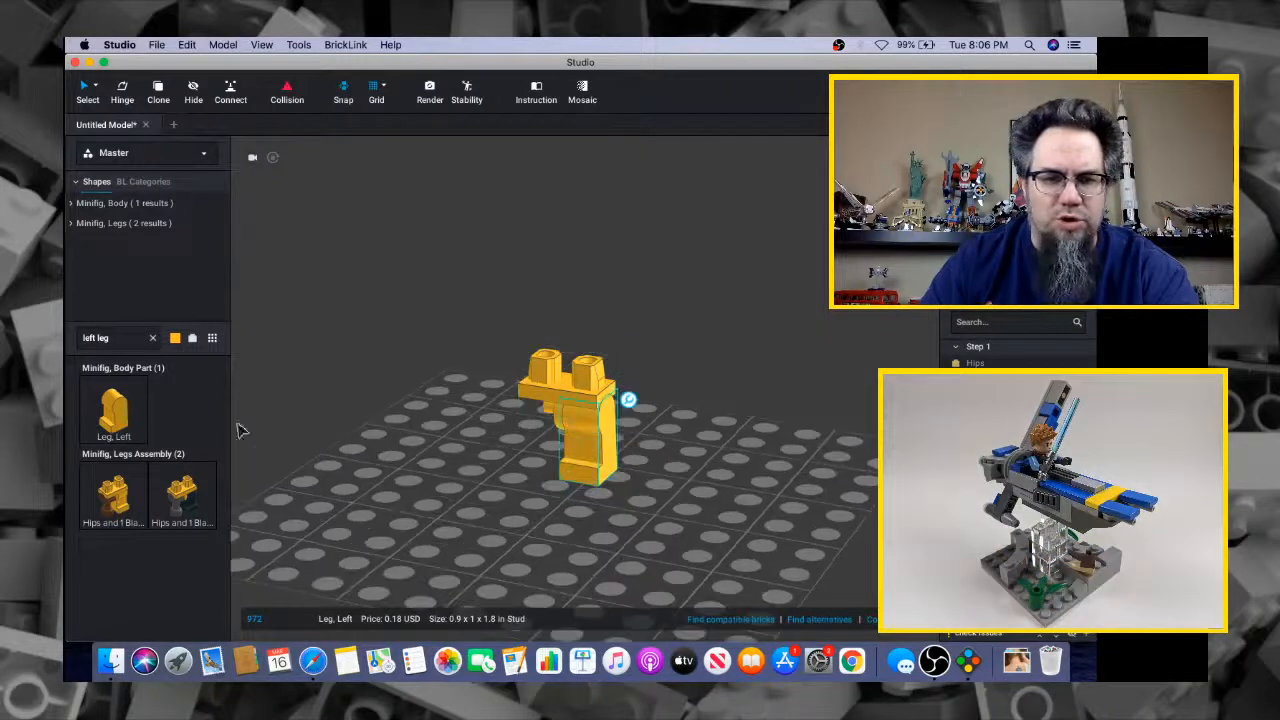
Find the "right leg" minifigure part and attach it to the open side of the hips
{"action": "triple_click", "coordinate": [112, 340]}
{"action": "type", "text": "r"}
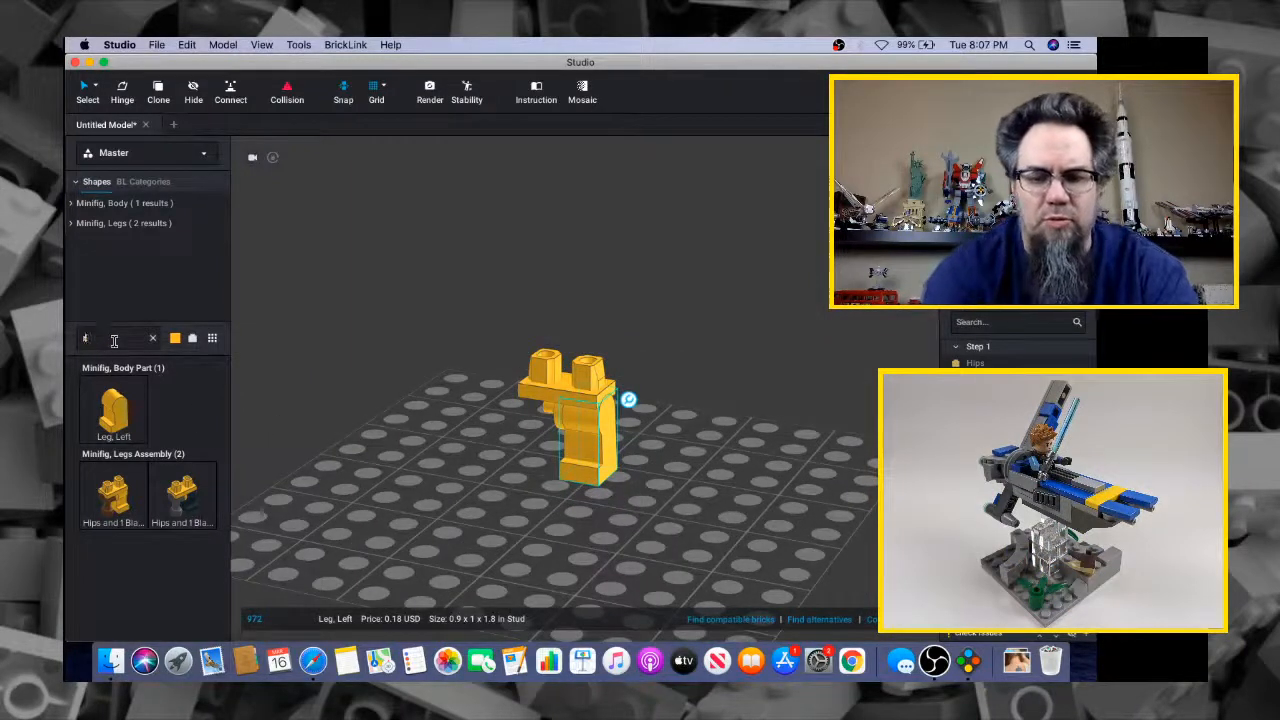
{"action": "type", "text": "ight leg"}
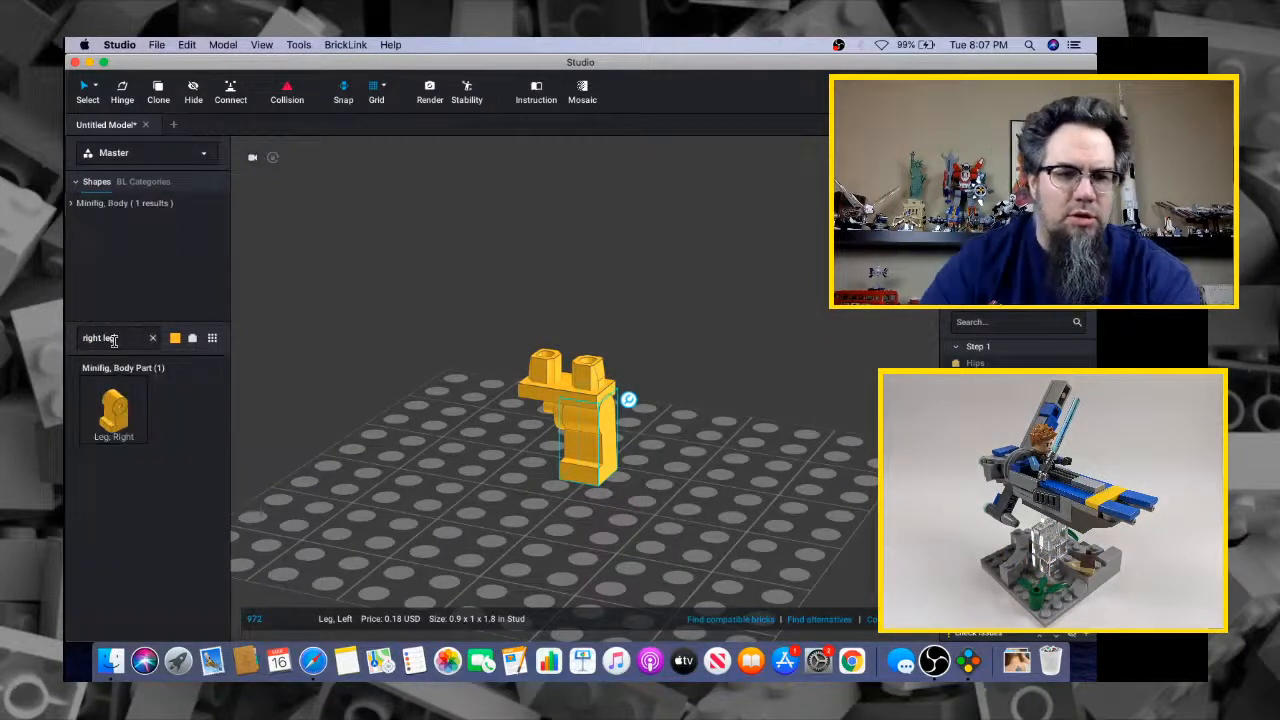
{"action": "left_click_drag", "start_coordinate": [120, 403], "coordinate": [595, 408]}
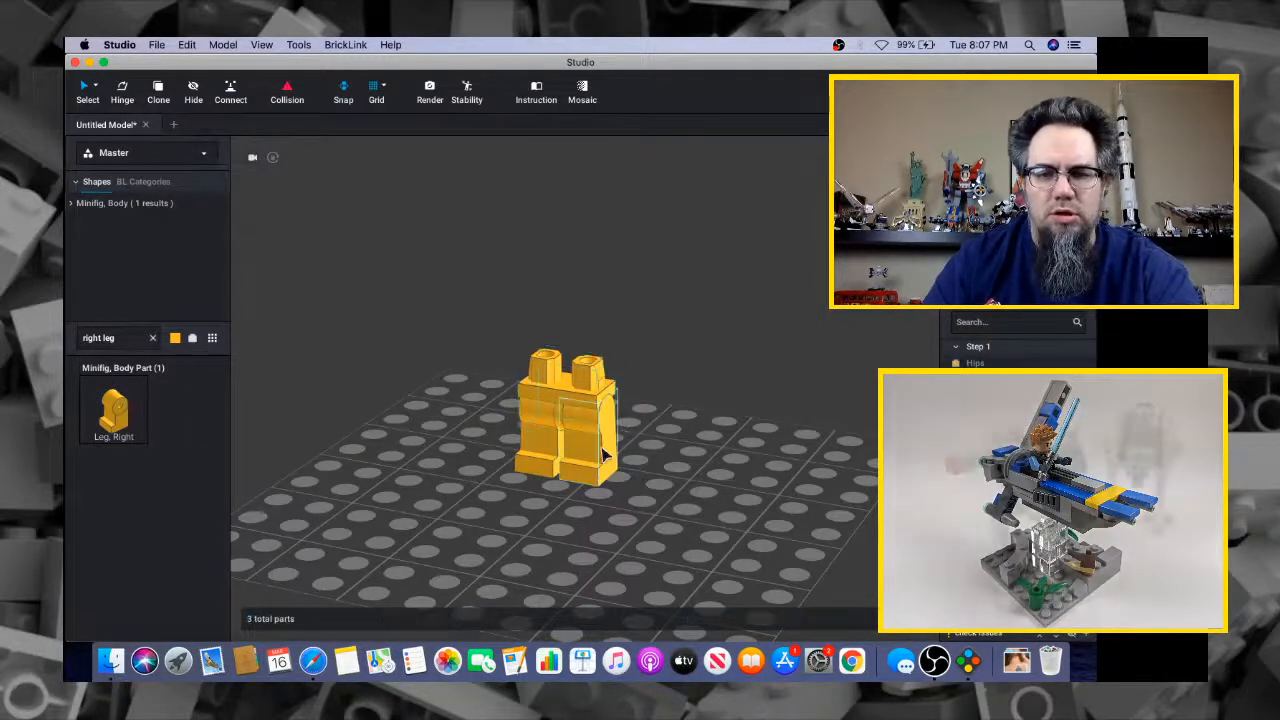
Rotate both legs forward at the hips with the Hinge tool to put the minifigure in a seated pose
{"action": "left_click", "coordinate": [537, 445]}
{"action": "right_click_drag", "start_coordinate": [711, 423], "coordinate": [686, 426]}
{"action": "key", "text": "h"}
{"action": "left_click_drag", "start_coordinate": [545, 442], "coordinate": [460, 435]}
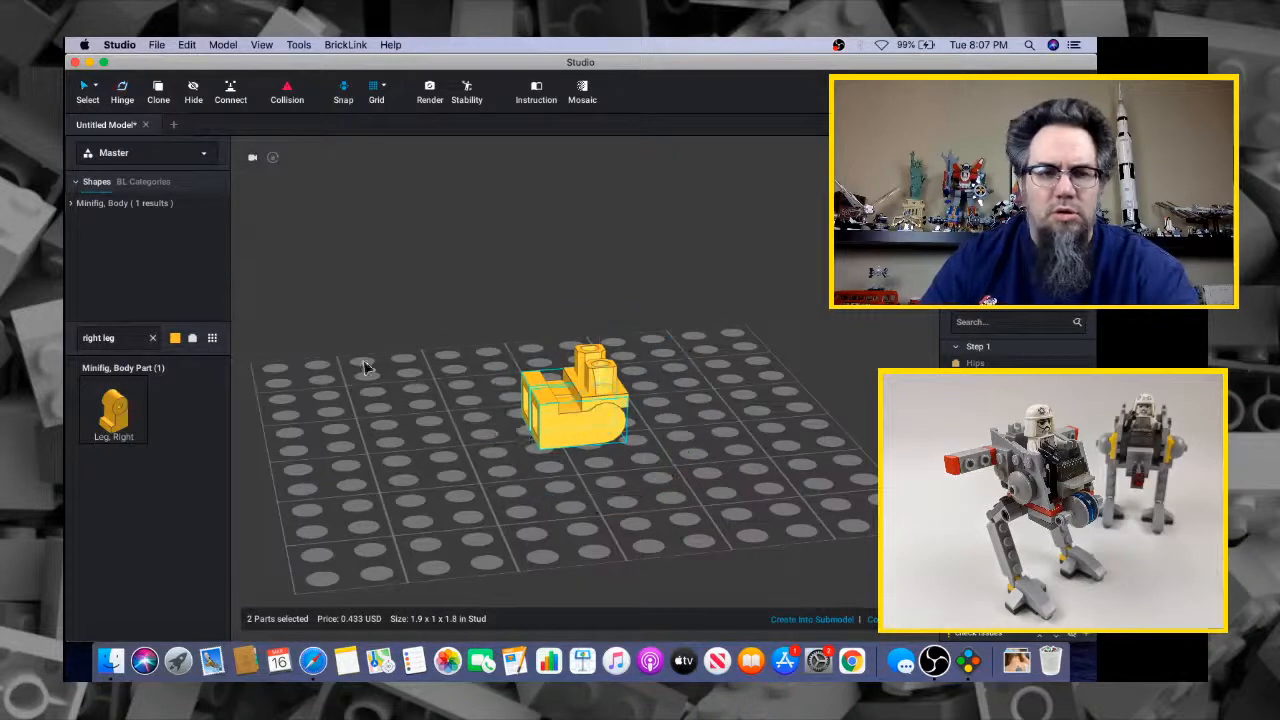
{"action": "key", "text": "v"}
Clear the part search and browse the shape categories, including Plate and the minifigure groups
{"action": "left_click", "coordinate": [153, 339]}
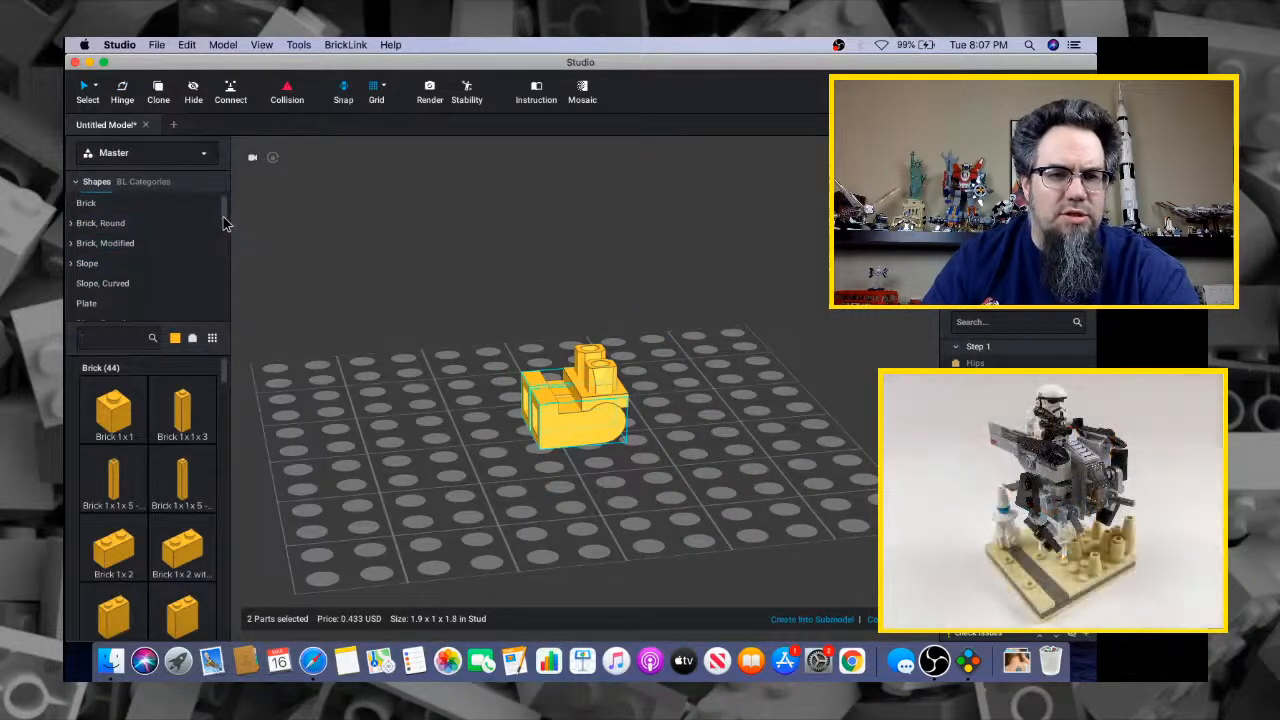
{"action": "scroll", "coordinate": [225, 240], "scroll_direction": "down", "scroll_amount": 5}
{"action": "left_click_drag", "start_coordinate": [225, 240], "coordinate": [220, 319]}
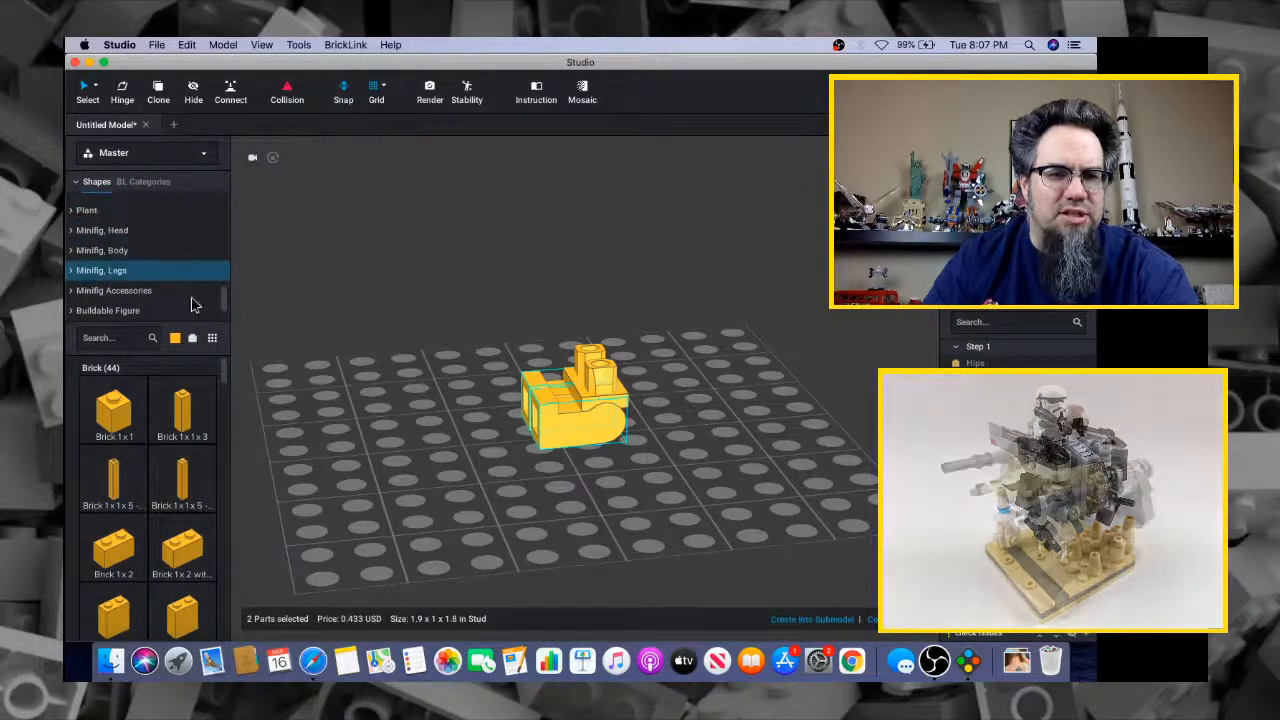
{"action": "left_click_drag", "start_coordinate": [223, 300], "coordinate": [222, 205]}
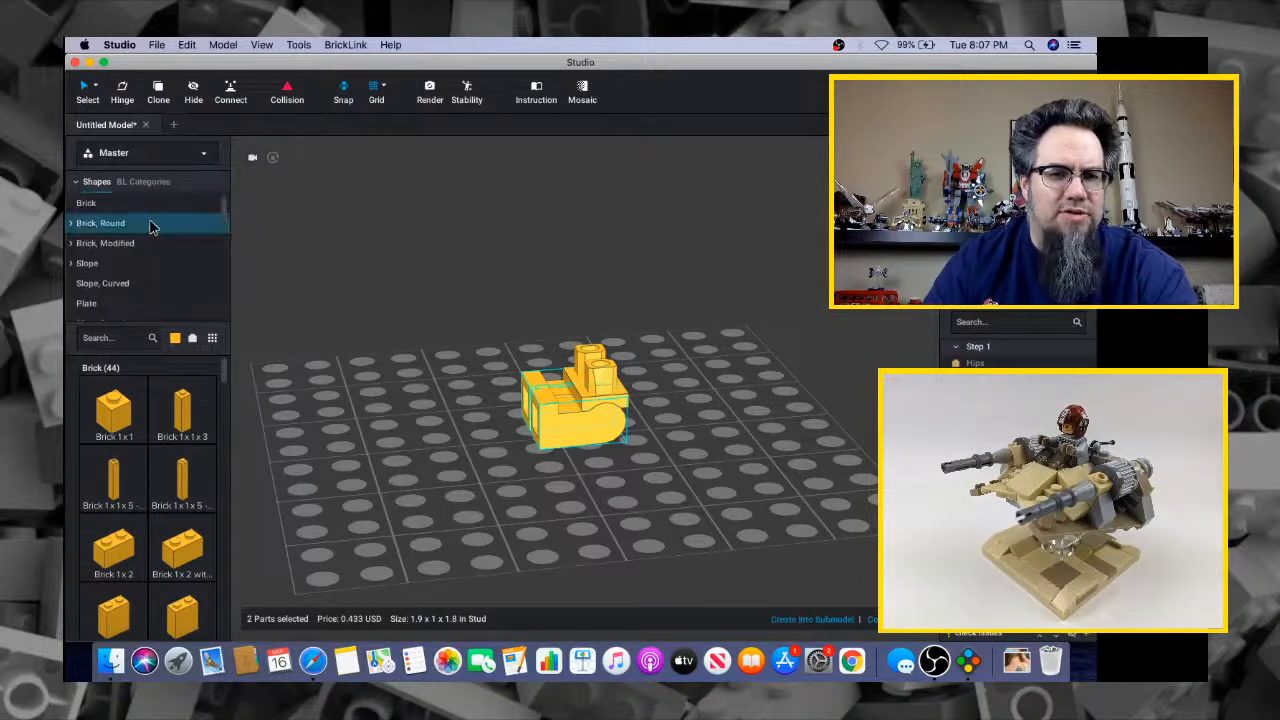
{"action": "left_click", "coordinate": [126, 302]}
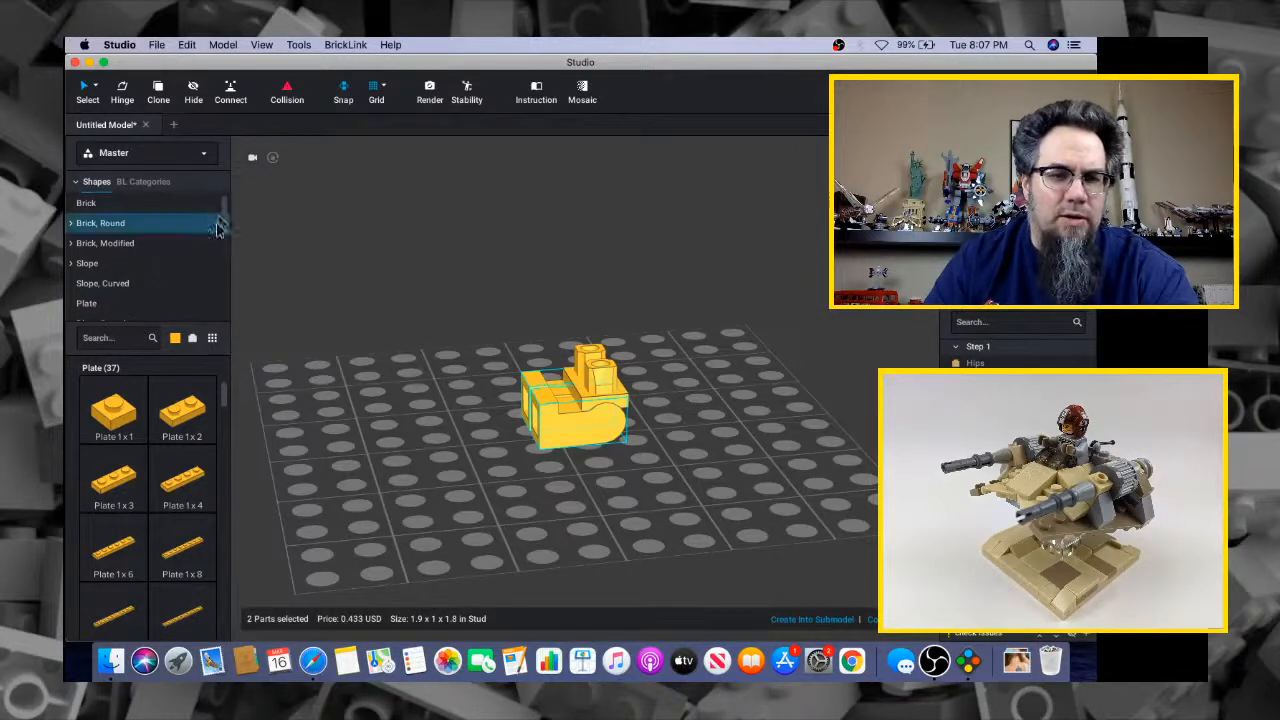
{"action": "left_click_drag", "start_coordinate": [226, 218], "coordinate": [226, 231]}
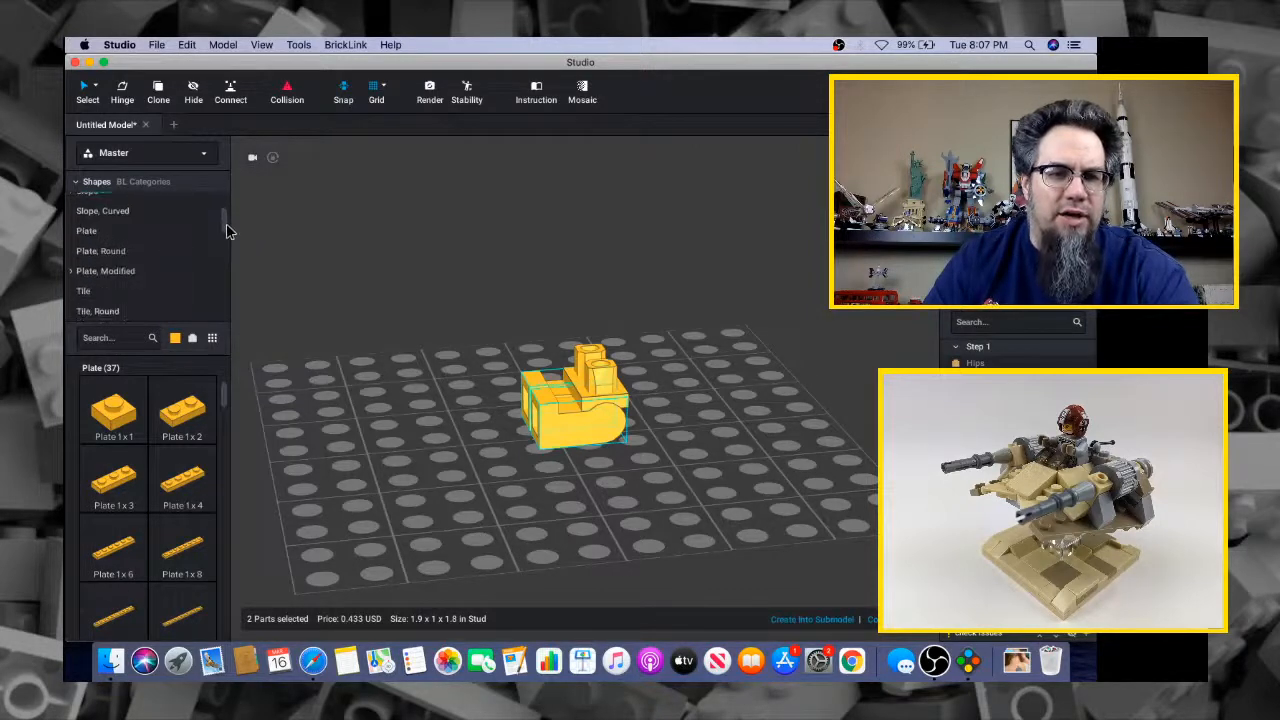
{"action": "scroll", "coordinate": [120, 263], "scroll_direction": "up", "scroll_amount": 3}
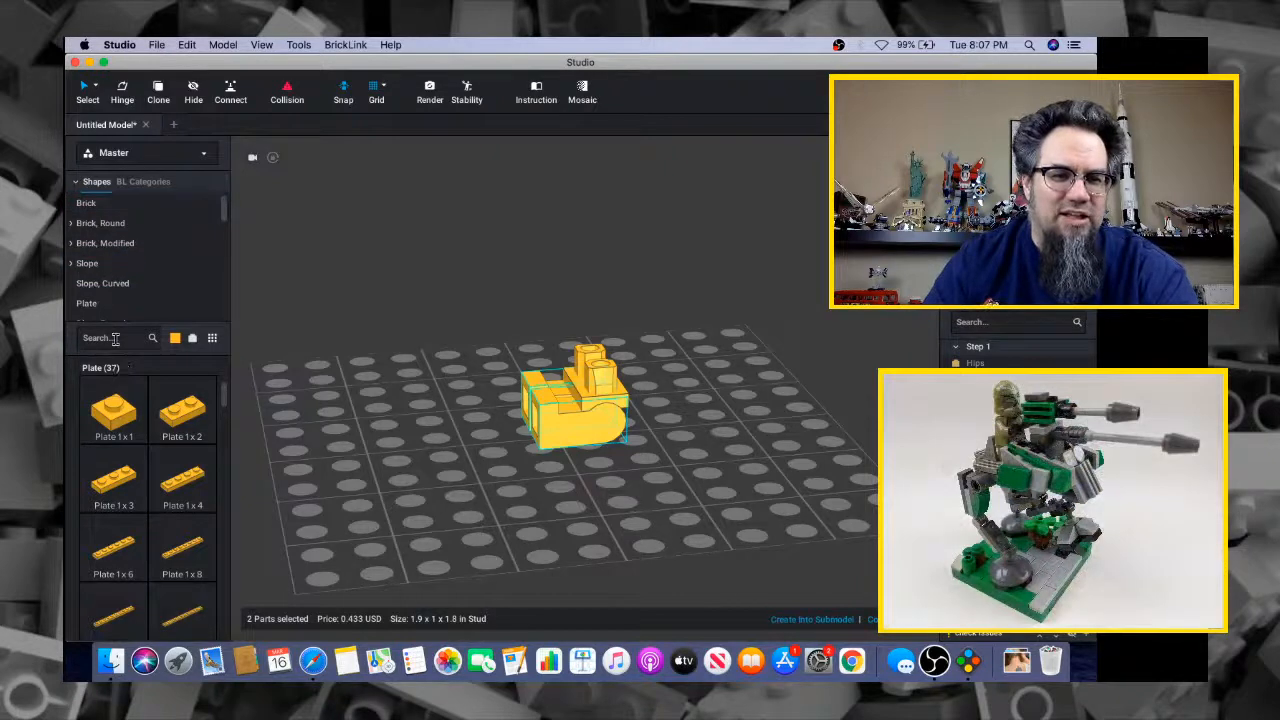
Search the parts for "torso", include decorated parts, and narrow the search to "torso jacket"
{"action": "type", "text": "torso"}
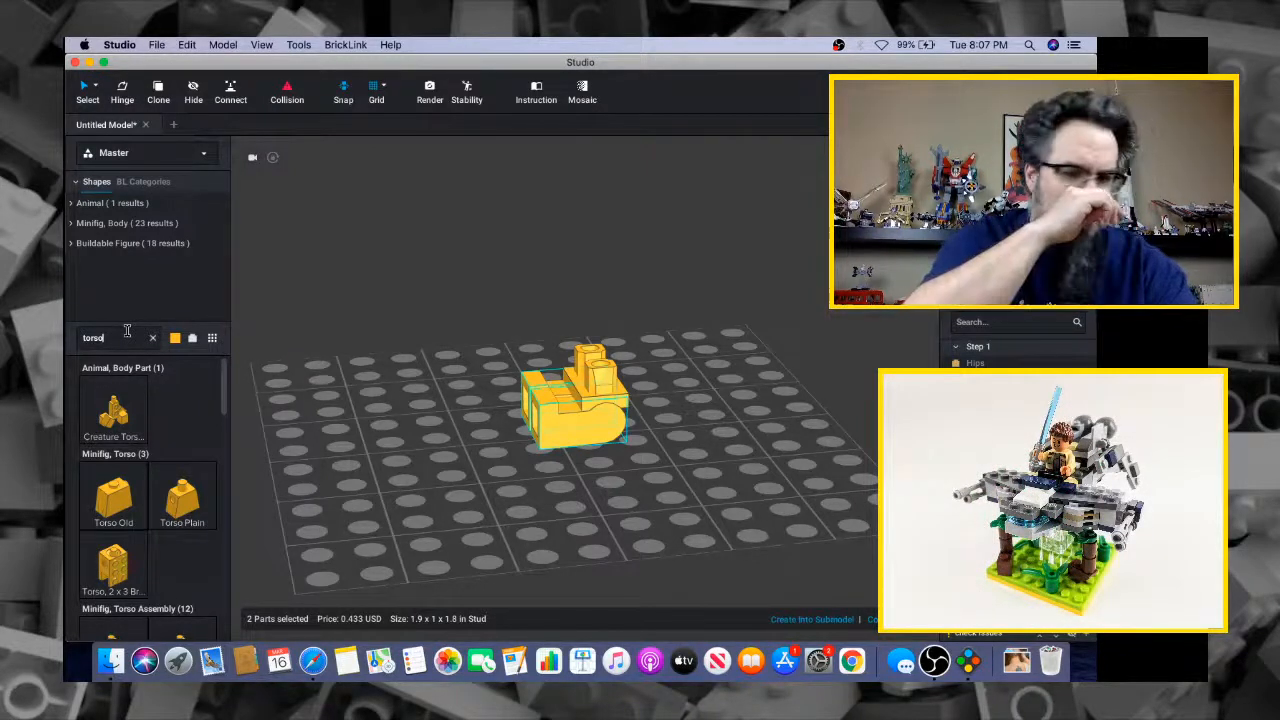
{"action": "right_click_drag", "start_coordinate": [543, 463], "coordinate": [565, 467]}
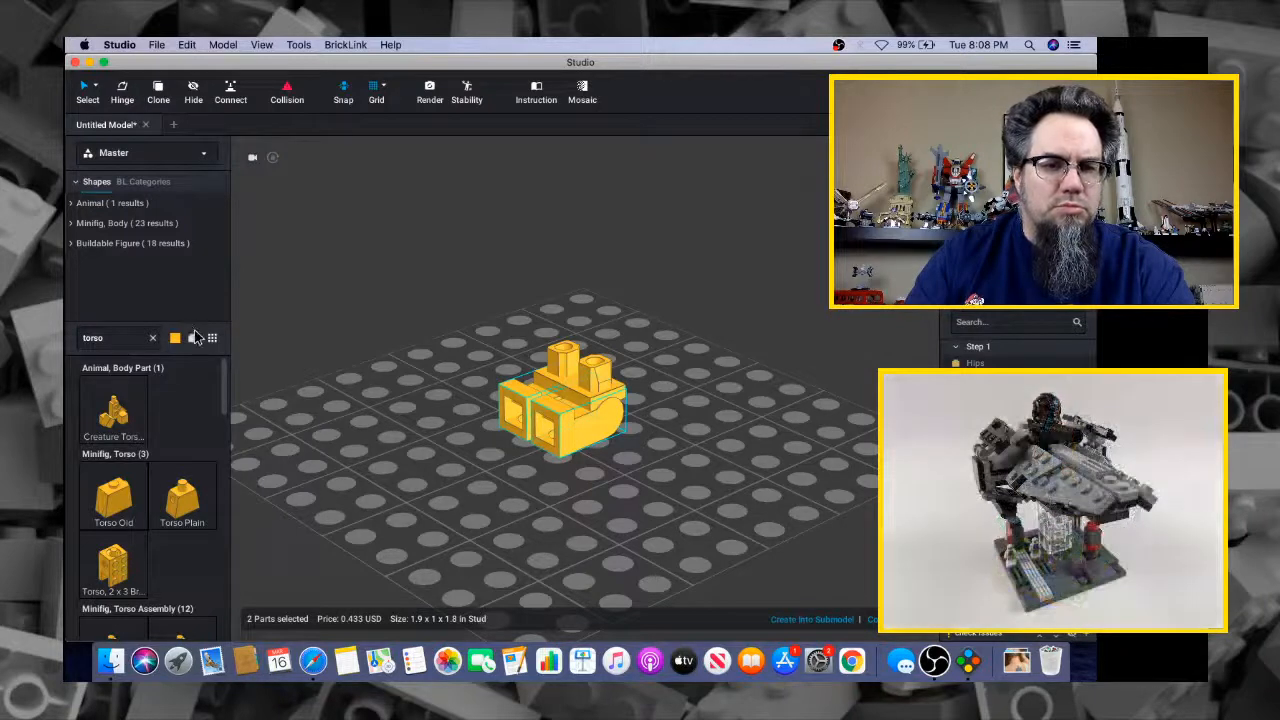
{"action": "left_click", "coordinate": [194, 338]}
{"action": "double_click", "coordinate": [135, 336]}
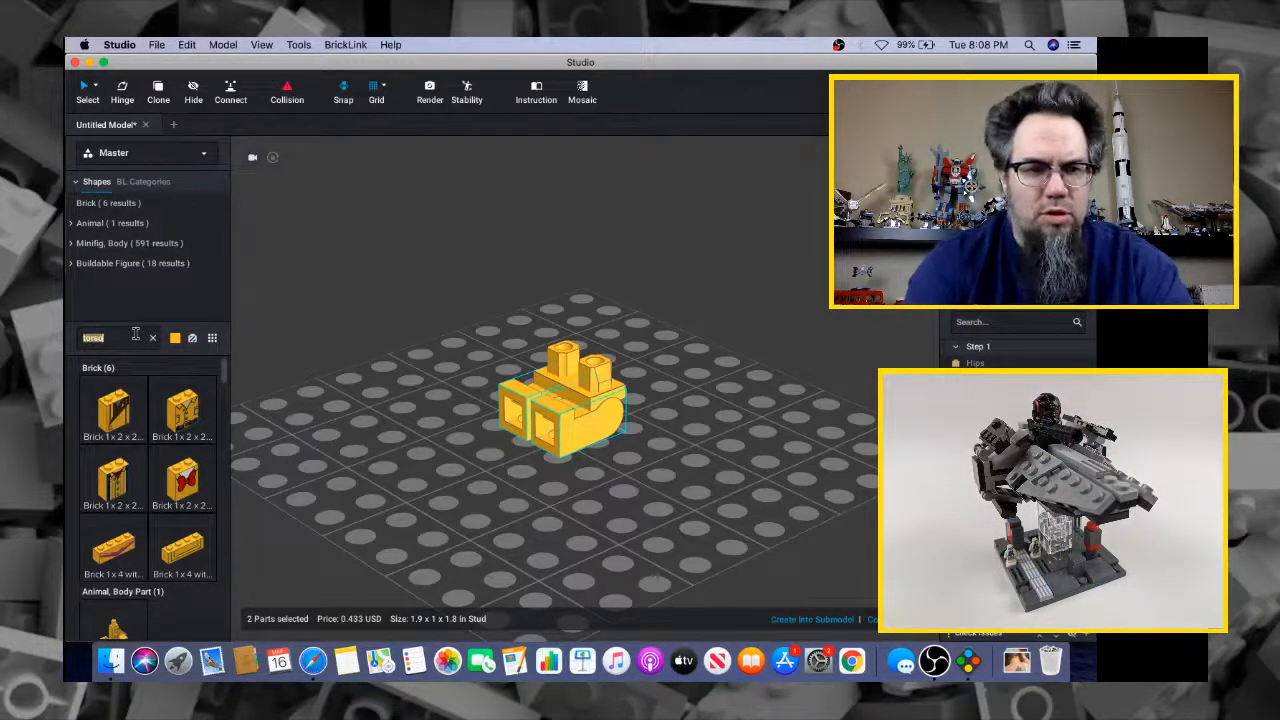
{"action": "left_click", "coordinate": [136, 334]}
{"action": "type", "text": "jac"}
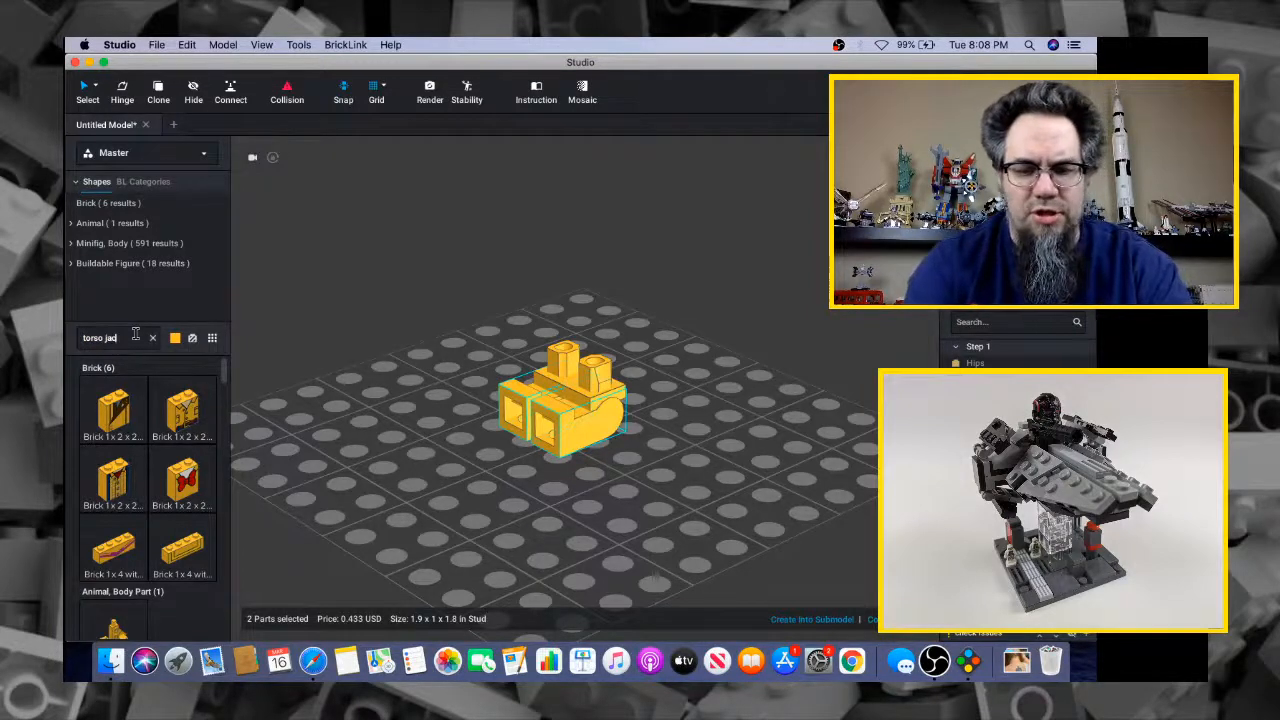
{"action": "type", "text": "ket"}
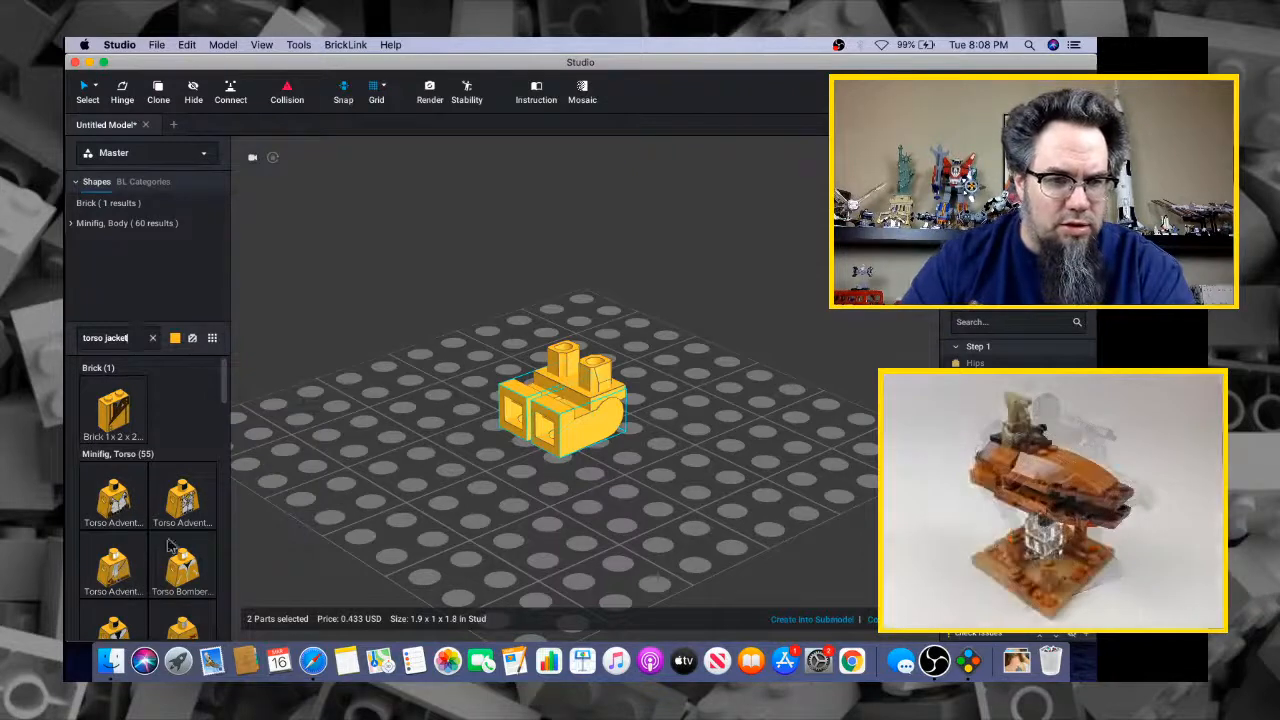
Look through the "torso jacket" results for a pattern resembling Star-Lord's jacket
{"action": "scroll", "coordinate": [172, 532], "scroll_direction": "down", "scroll_amount": 3}
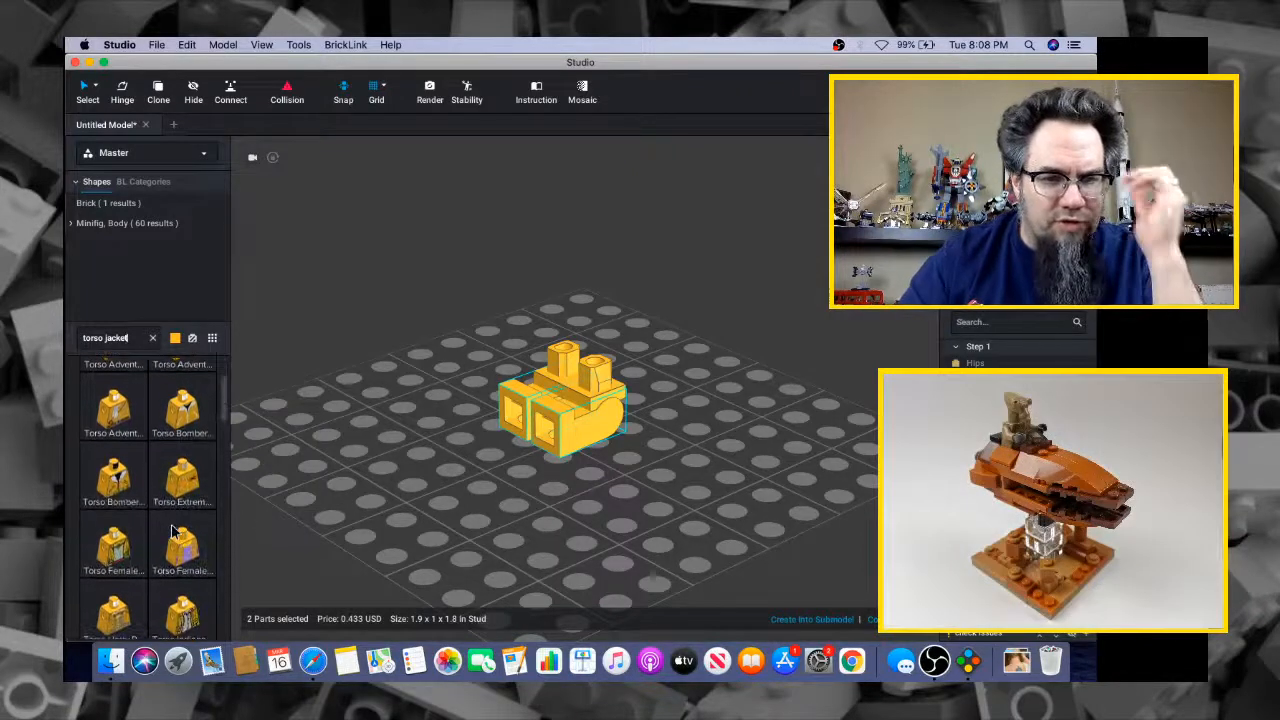
{"action": "scroll", "coordinate": [180, 530], "scroll_direction": "down", "scroll_amount": 2}
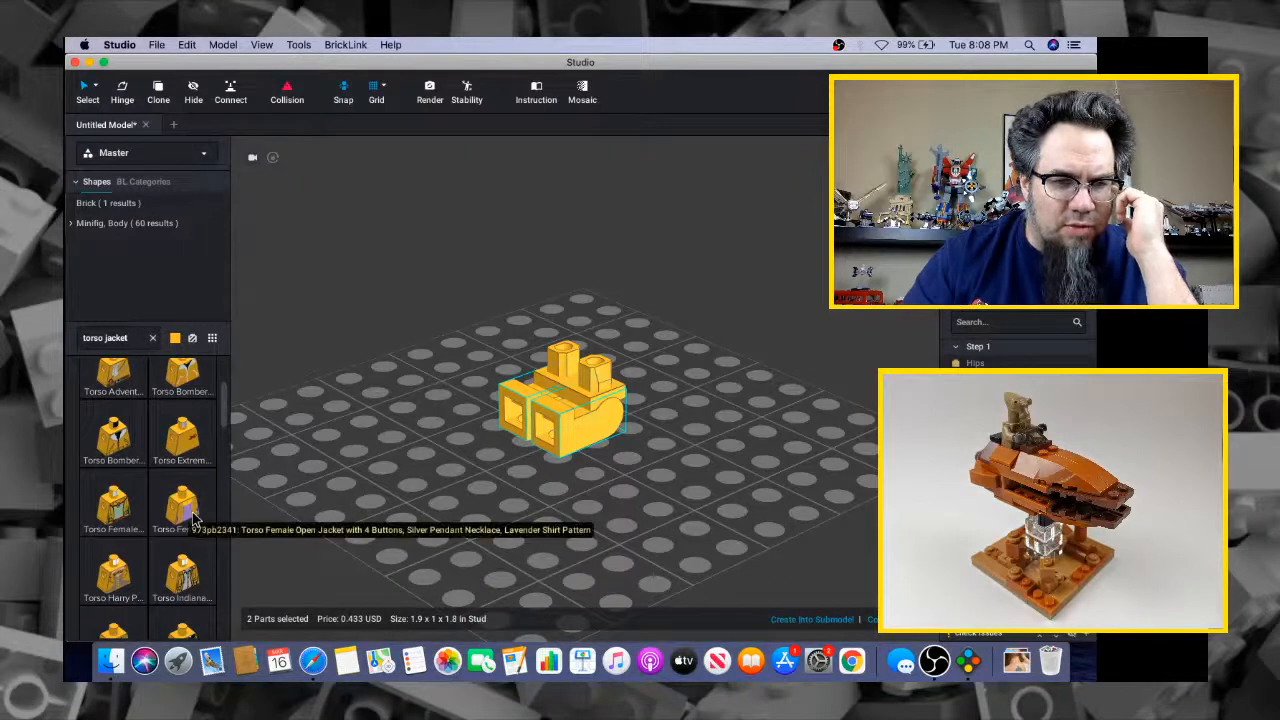
{"action": "scroll", "coordinate": [195, 518], "scroll_direction": "down", "scroll_amount": 2}
{"action": "scroll", "coordinate": [195, 518], "scroll_direction": "down", "scroll_amount": 6}
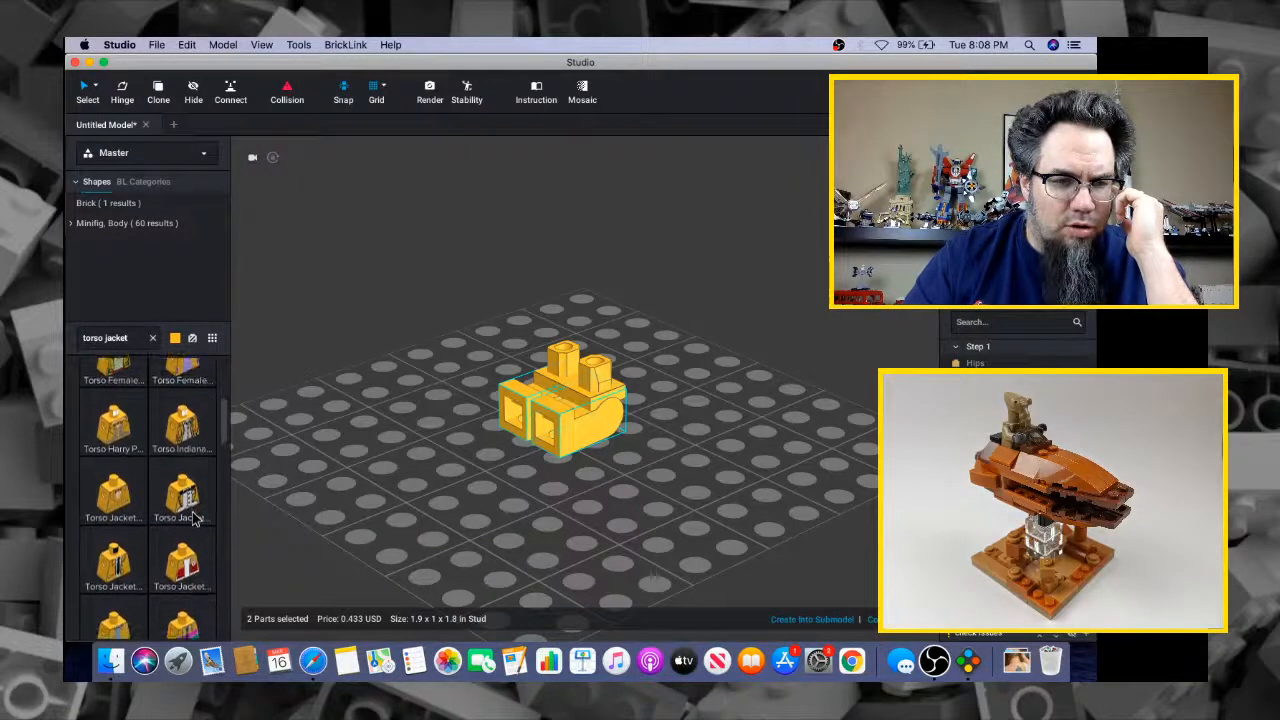
{"action": "scroll", "coordinate": [195, 518], "scroll_direction": "down", "scroll_amount": 2}
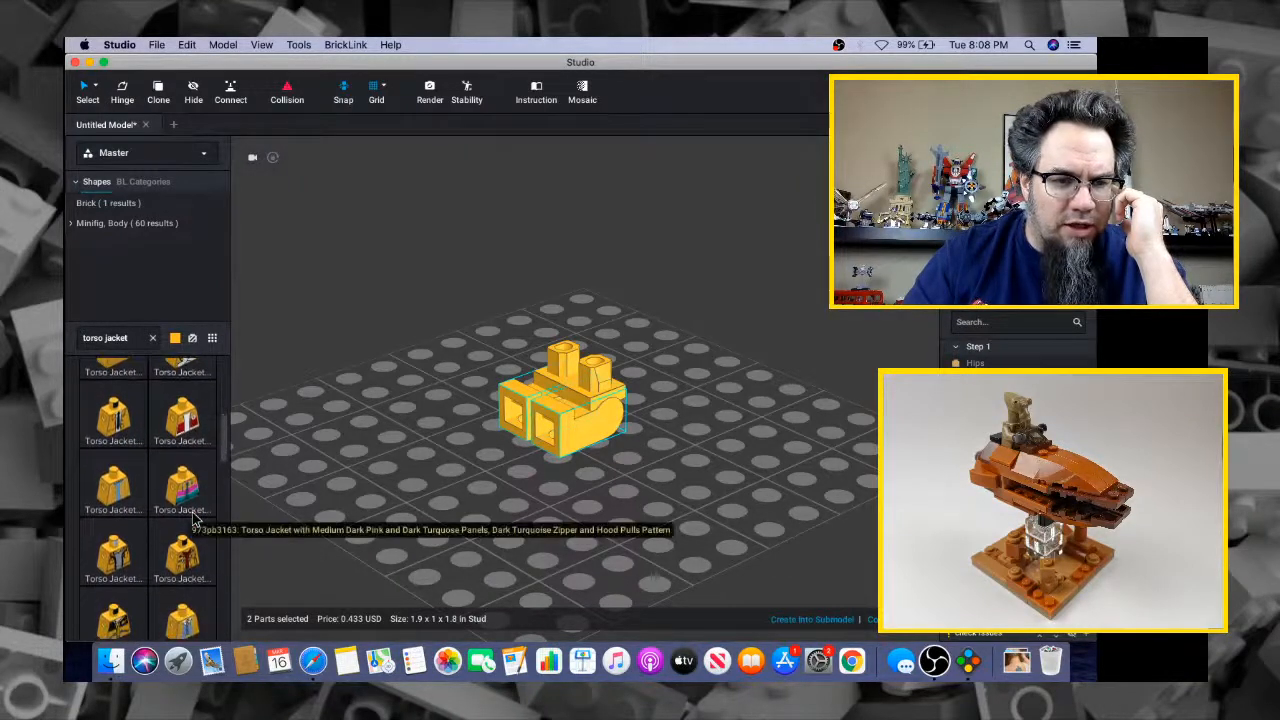
{"action": "scroll", "coordinate": [195, 518], "scroll_direction": "down", "scroll_amount": 1}
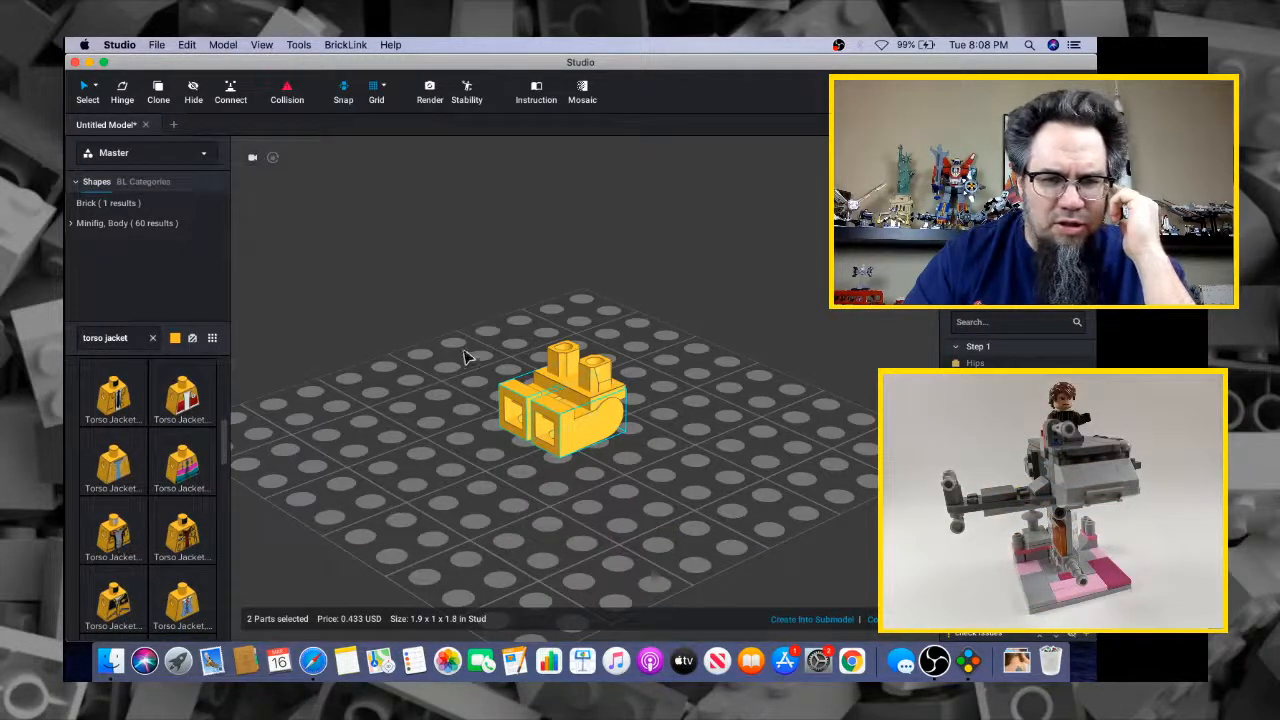
Add the hips to the selected legs and recolour all three parts black
{"action": "left_click", "coordinate": [575, 370], "text": "shift"}
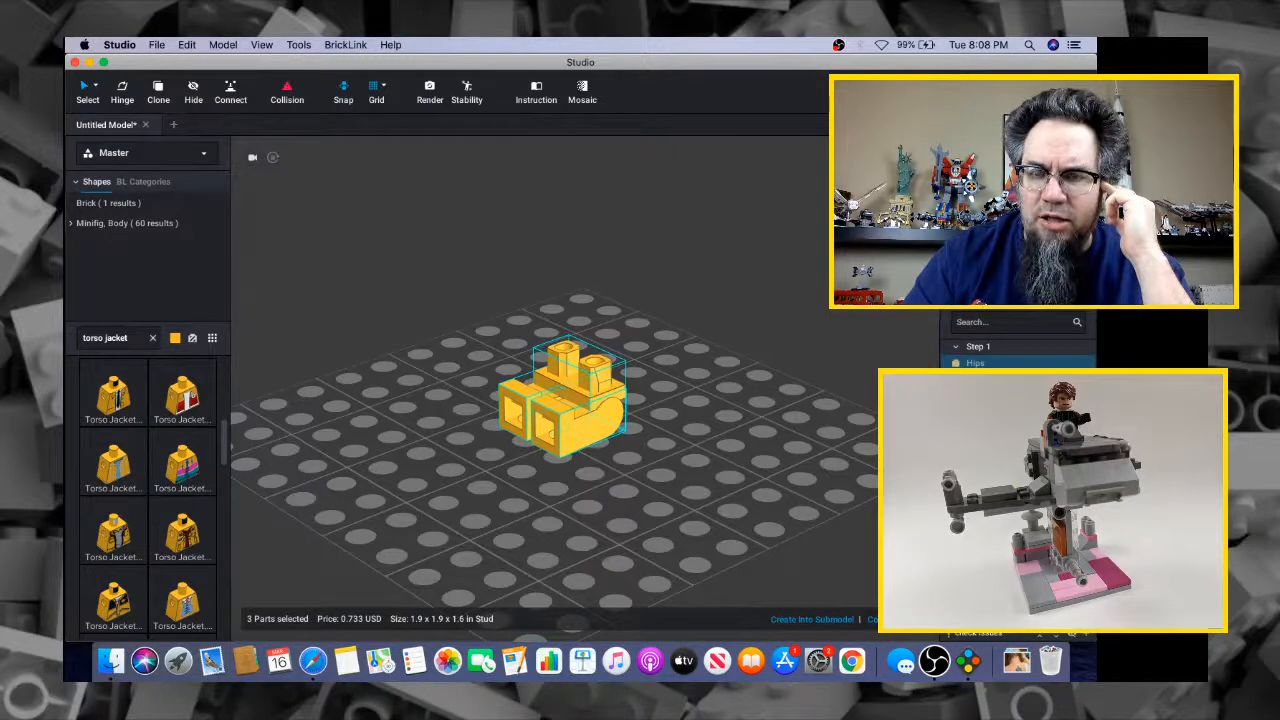
{"action": "left_click", "coordinate": [1005, 310]}
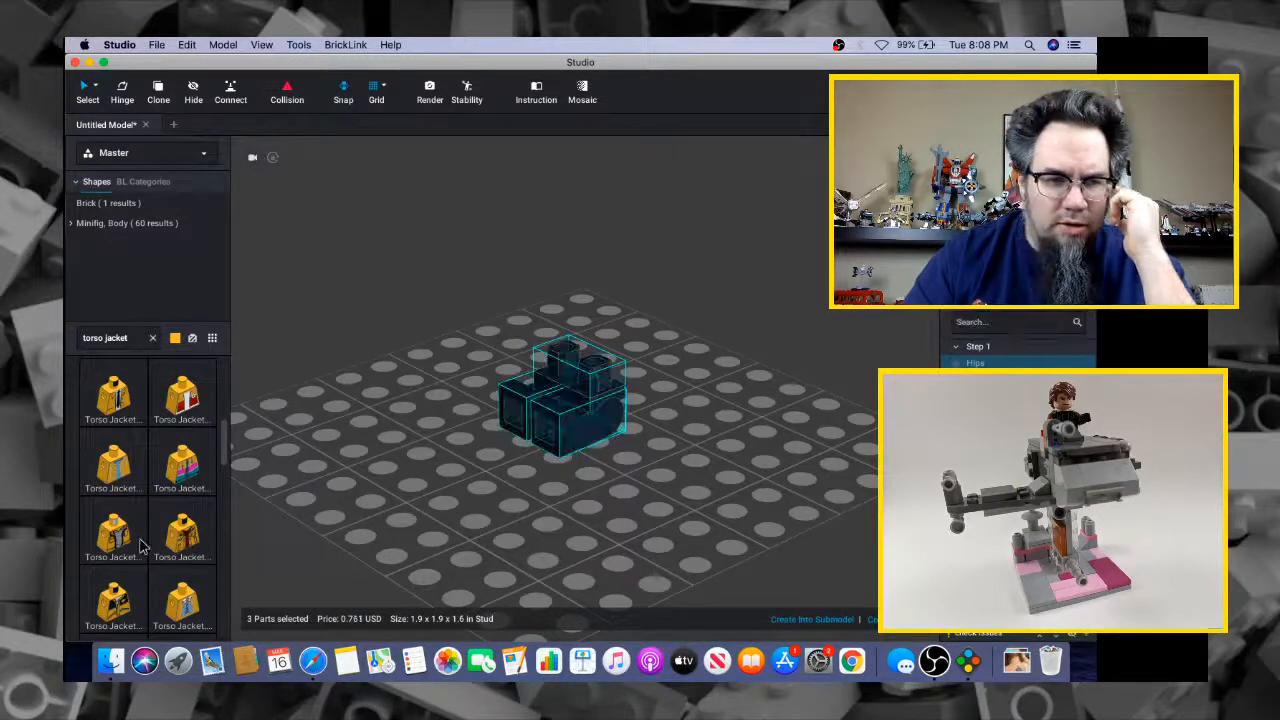
Place the torso with jacket pockets and light bluish gray shirt beside the legs and compare it with the Star-Lord images in Safari
{"action": "left_click_drag", "start_coordinate": [140, 542], "coordinate": [397, 428]}
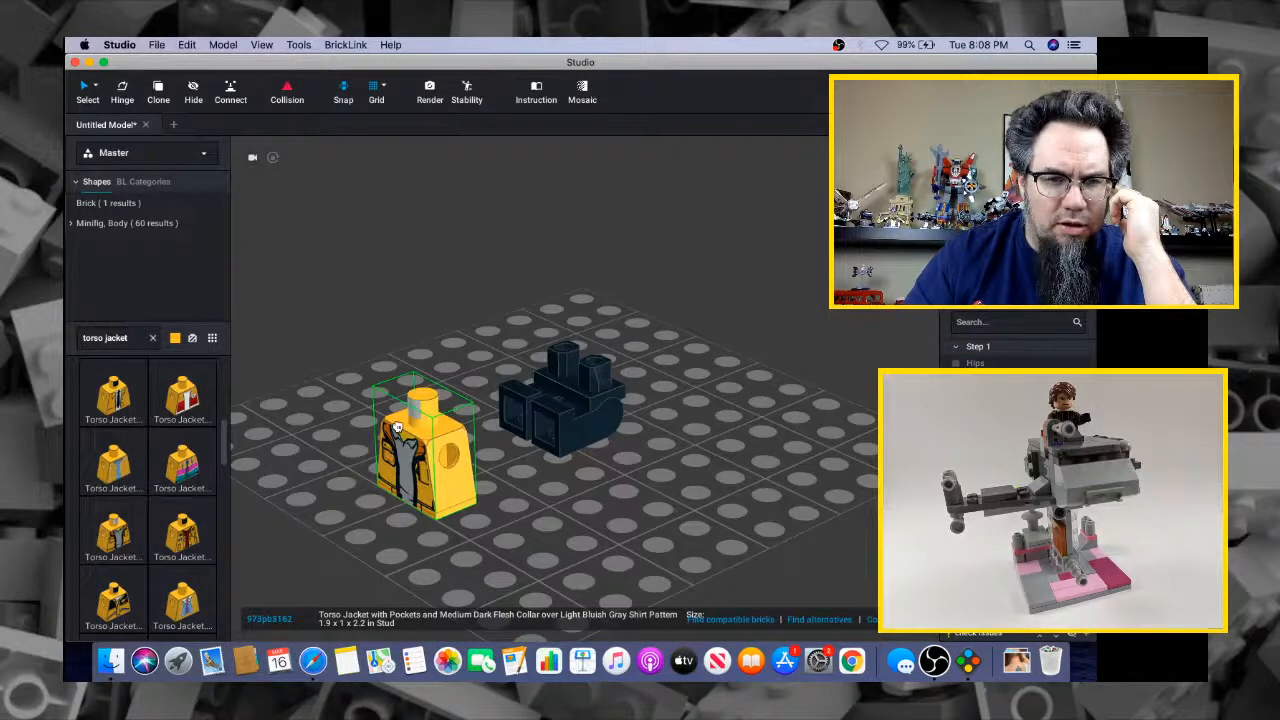
{"action": "key", "text": "super+Tab"}
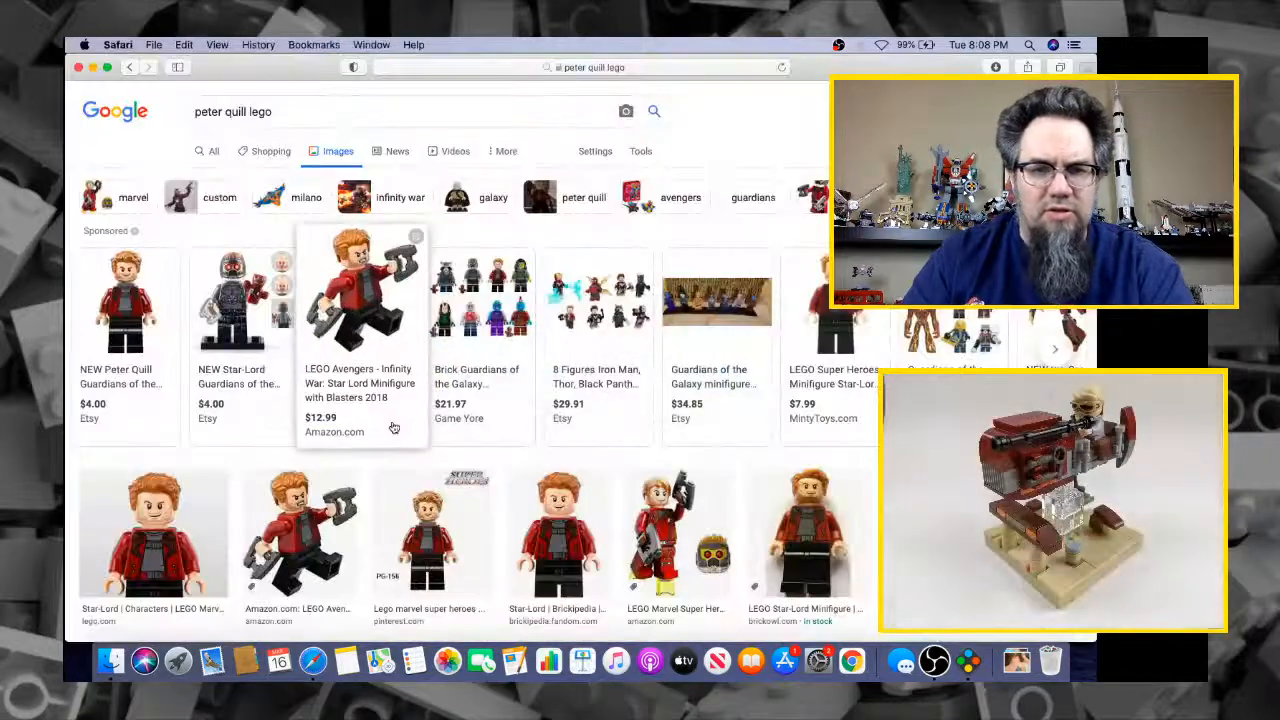
{"action": "left_click", "coordinate": [178, 572]}
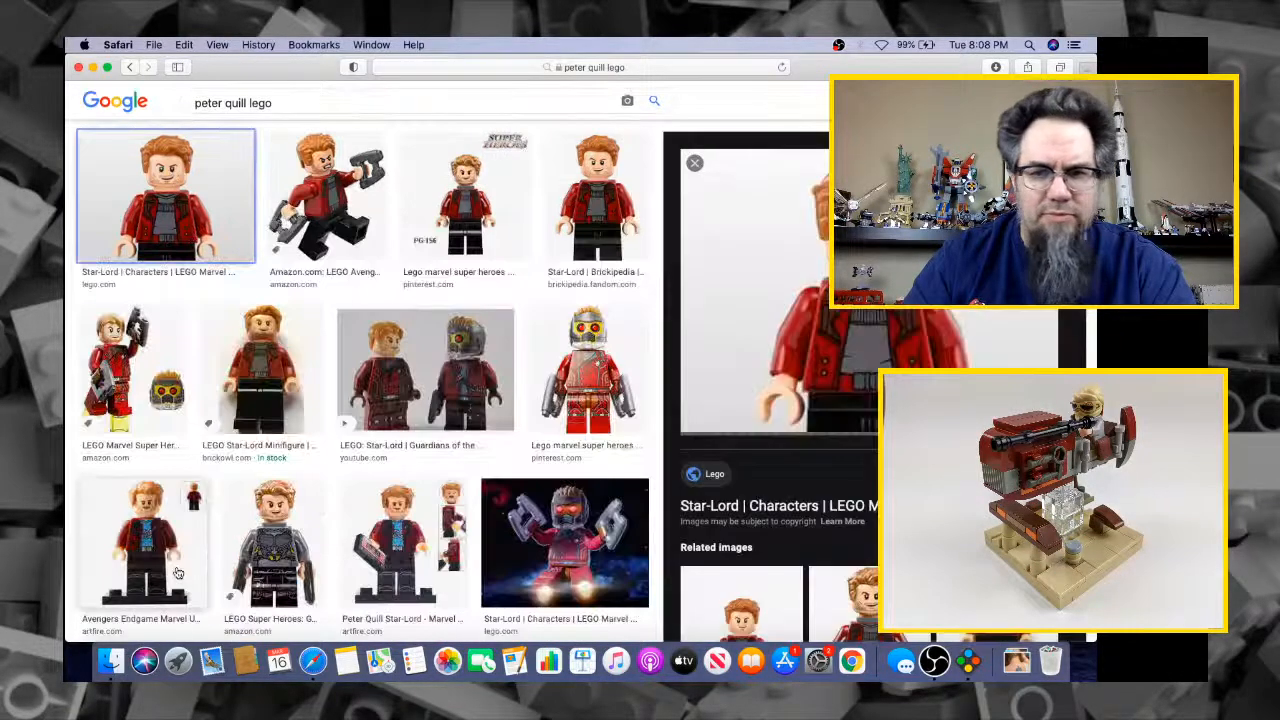
{"action": "key", "text": "super+Tab"}
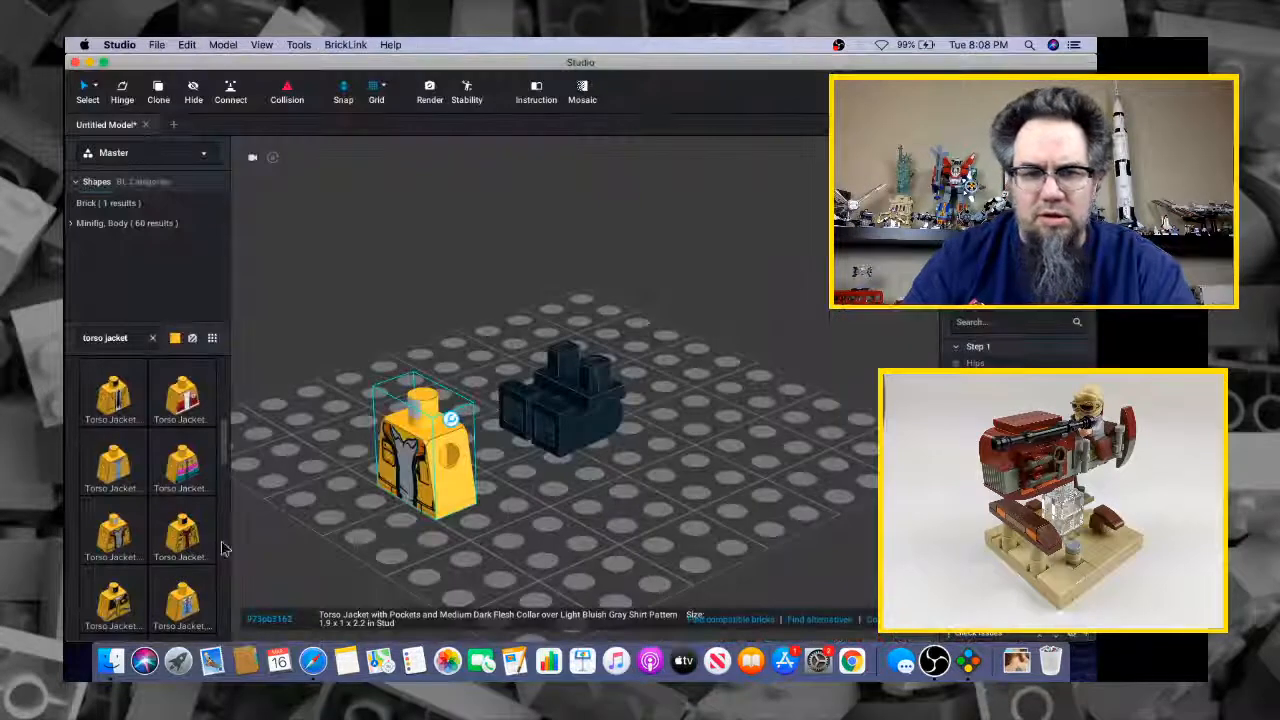
{"action": "right_click_drag", "start_coordinate": [380, 504], "coordinate": [371, 500]}
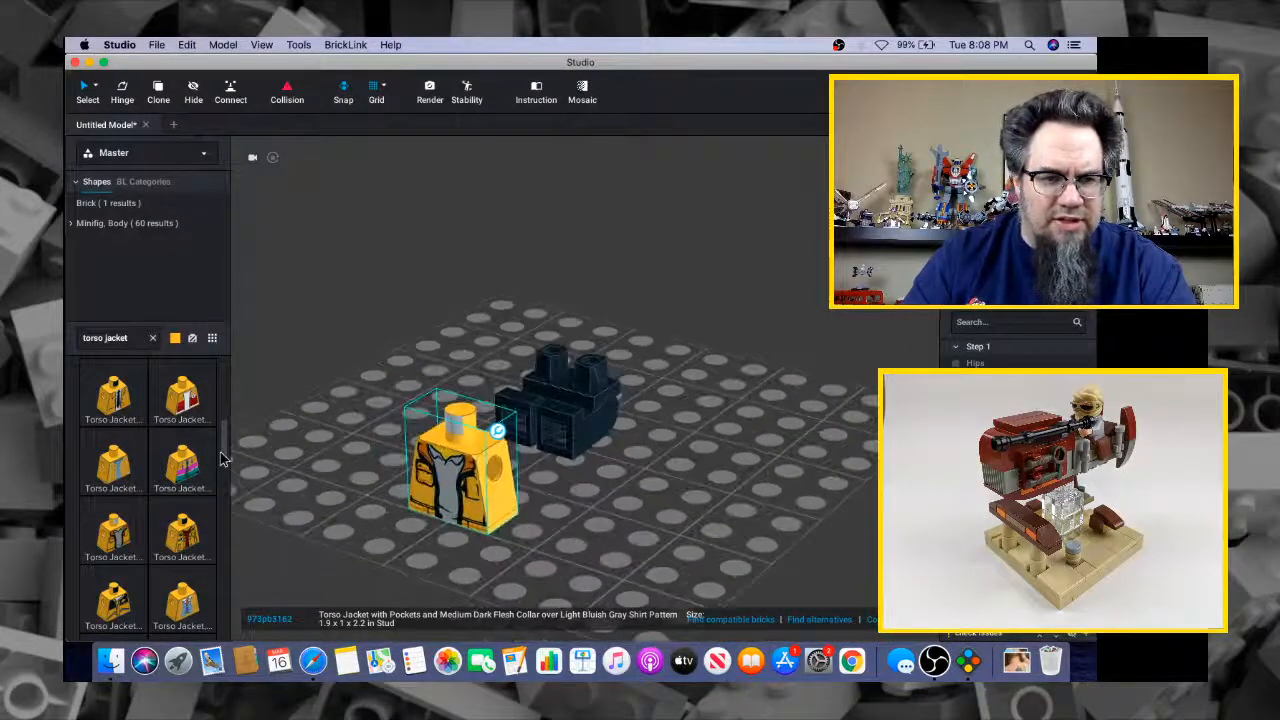
Check the remaining jacket torsos and search the torso parts by character with "marve", "quil" and "starlord"
{"action": "left_click_drag", "start_coordinate": [224, 456], "coordinate": [228, 492]}
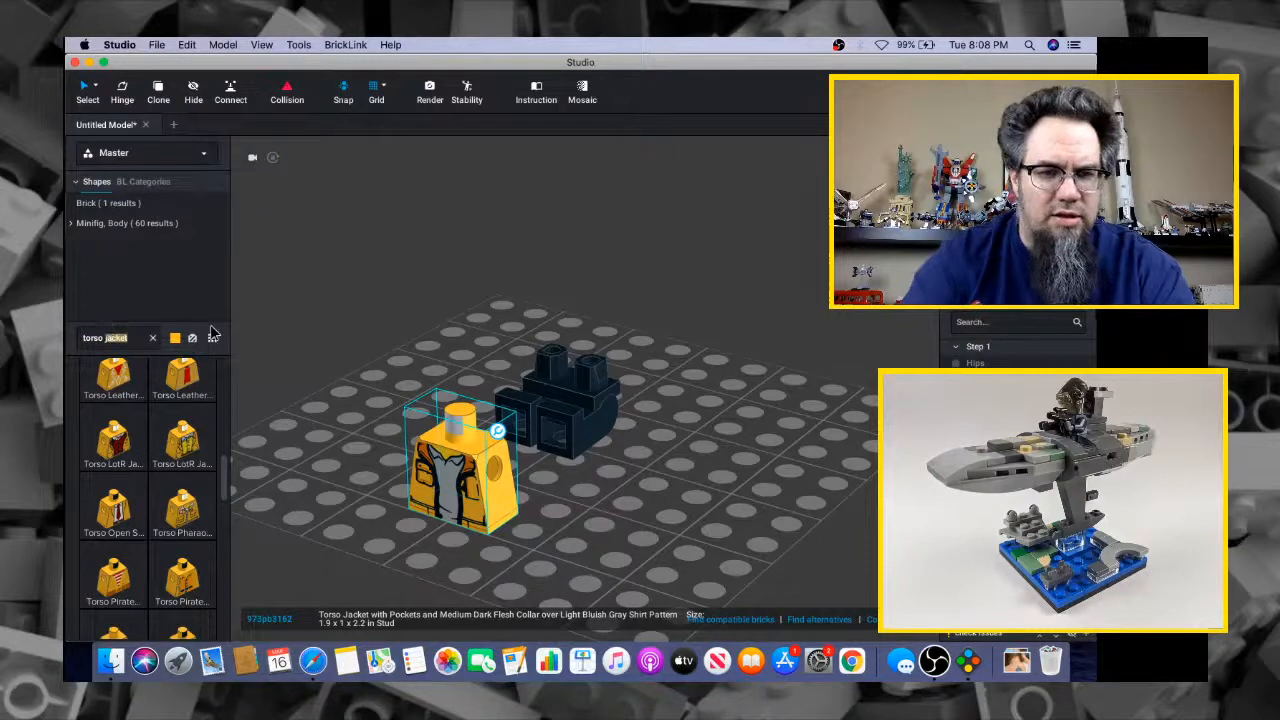
{"action": "key", "text": "BackSpace"}
{"action": "key", "text": "BackSpace"}
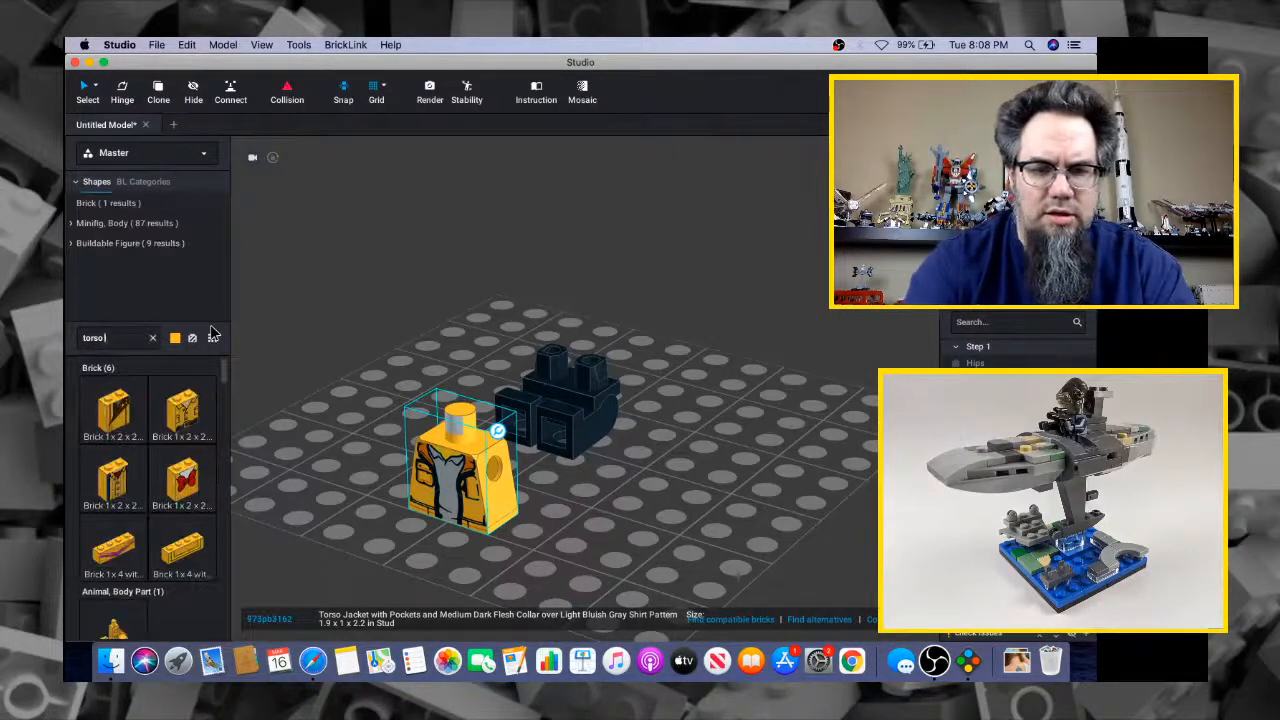
{"action": "type", "text": "marve"}
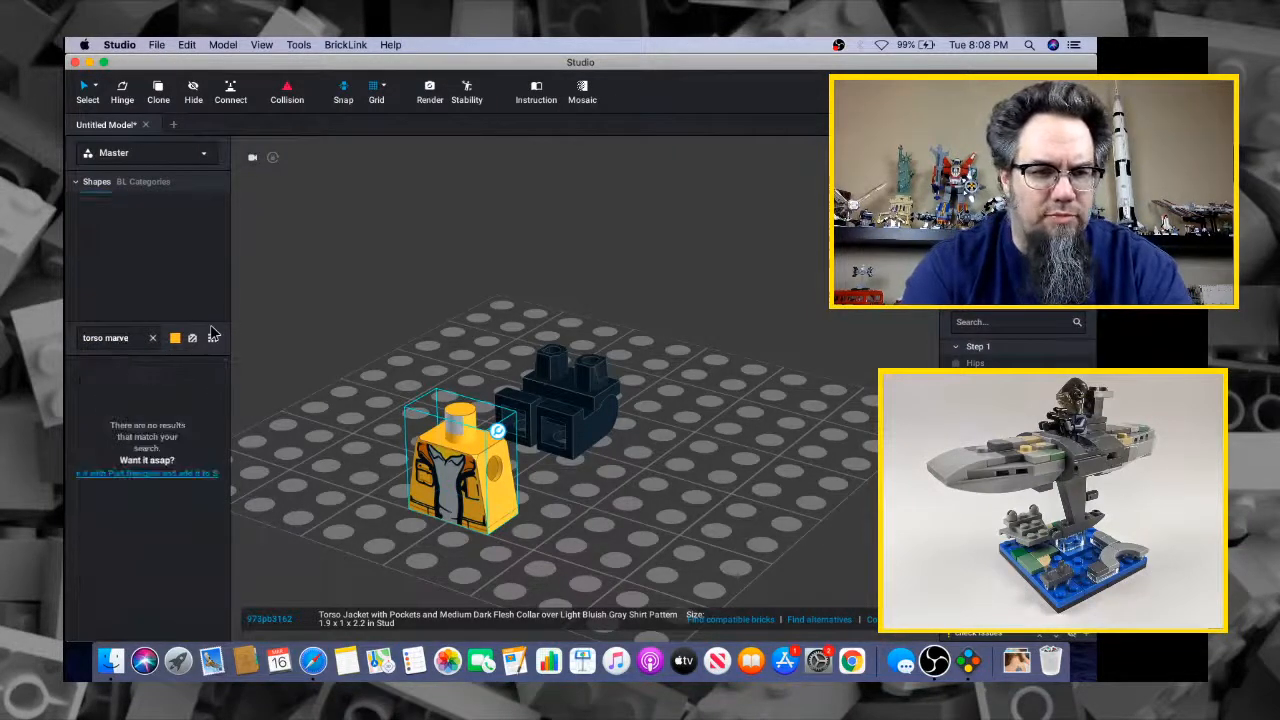
{"action": "key", "text": "BackSpace"}
{"action": "key", "text": "BackSpace"}
{"action": "key", "text": "BackSpace"}
{"action": "key", "text": "BackSpace"}
{"action": "key", "text": "BackSpace"}
{"action": "type", "text": "q"}
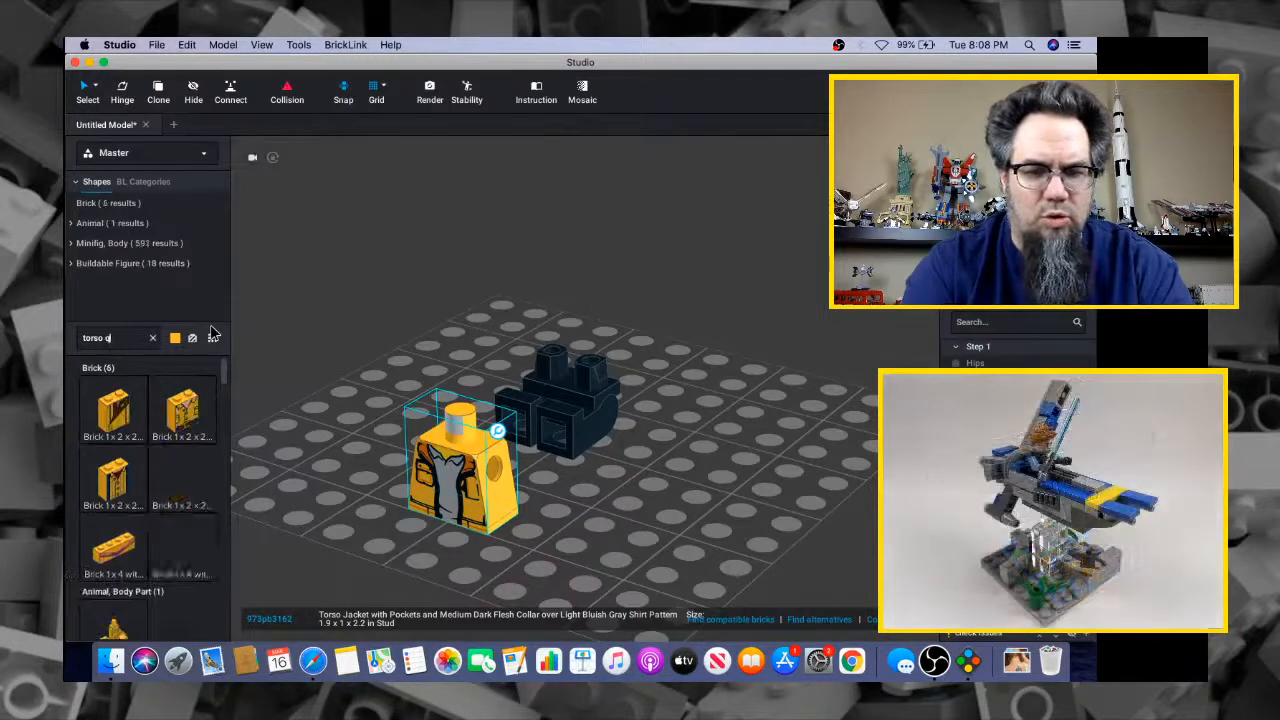
{"action": "type", "text": "uil"}
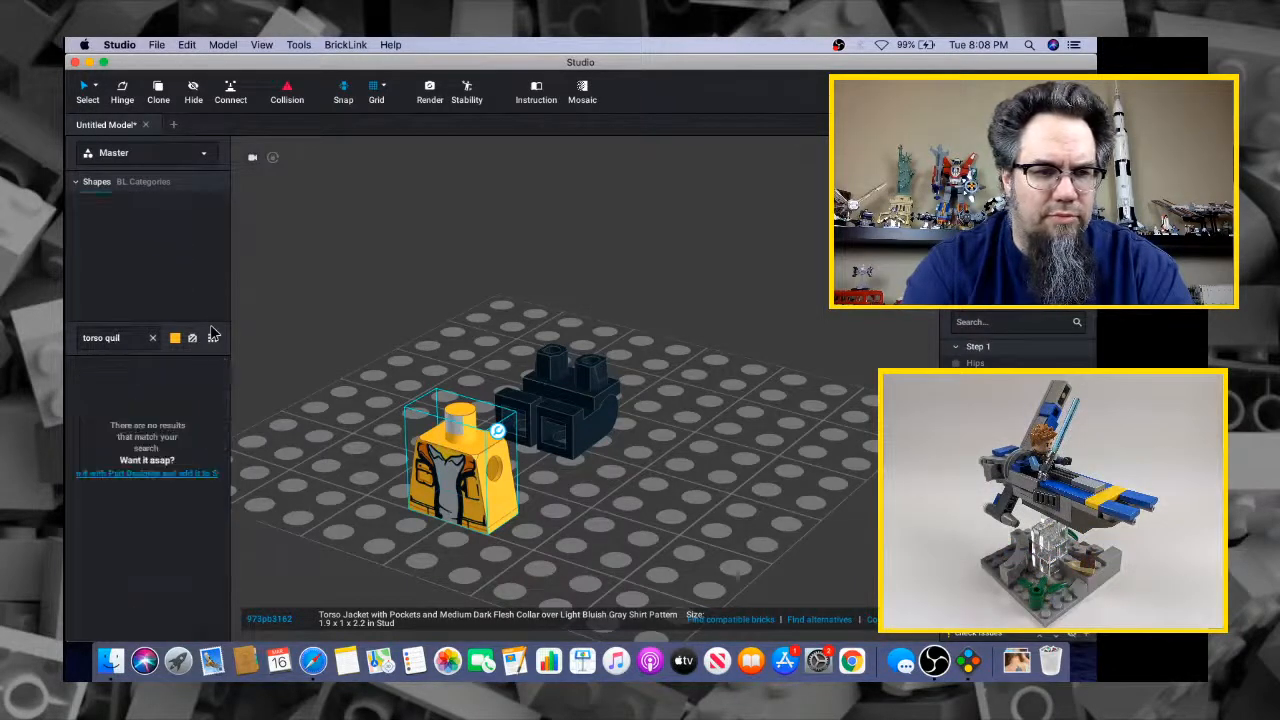
{"action": "key", "text": "BackSpace"}
{"action": "key", "text": "BackSpace"}
{"action": "key", "text": "BackSpace"}
{"action": "key", "text": "BackSpace"}
{"action": "type", "text": "pete"}
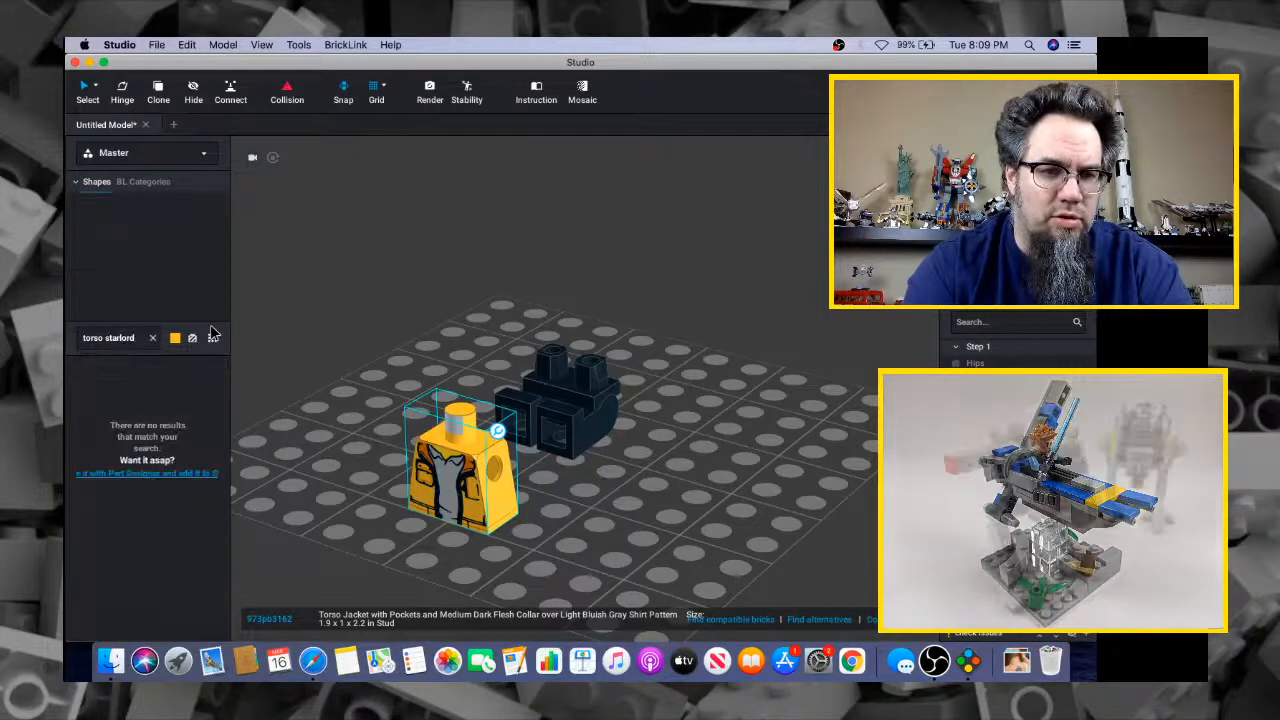
Search for "torso jacket" again and place the zippered jacket torso with black top and Classic Space logo beside the first torso for comparison
{"action": "key", "text": "BackSpace"}
{"action": "key", "text": "BackSpace"}
{"action": "type", "text": "jacket"}
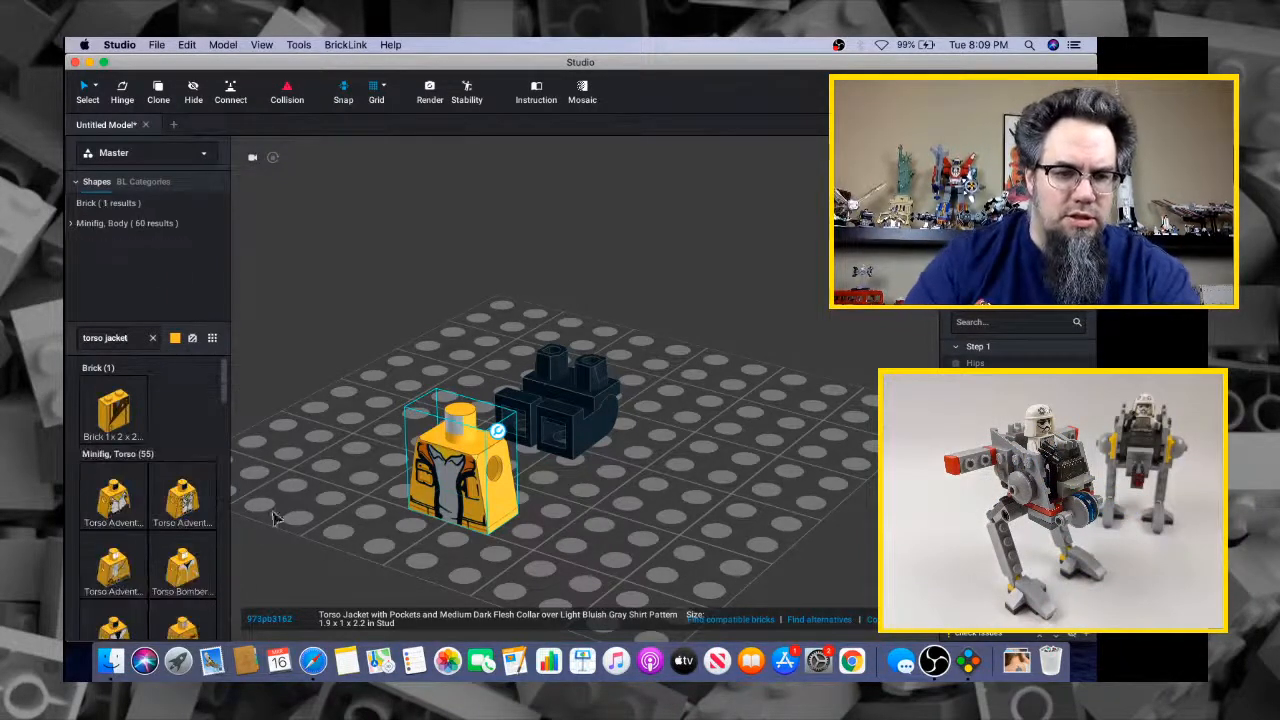
{"action": "scroll", "coordinate": [226, 551], "scroll_direction": "down", "scroll_amount": 5}
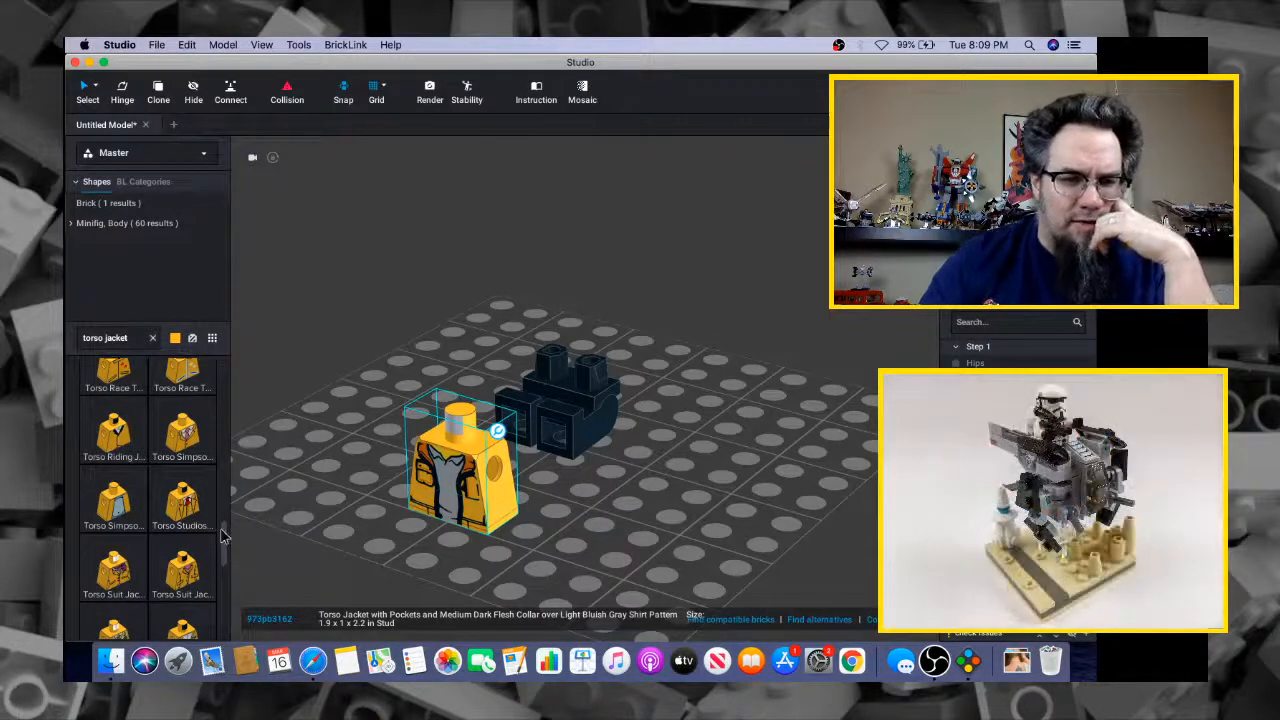
{"action": "scroll", "coordinate": [218, 530], "scroll_direction": "down", "scroll_amount": 1}
{"action": "scroll", "coordinate": [218, 530], "scroll_direction": "up", "scroll_amount": 5}
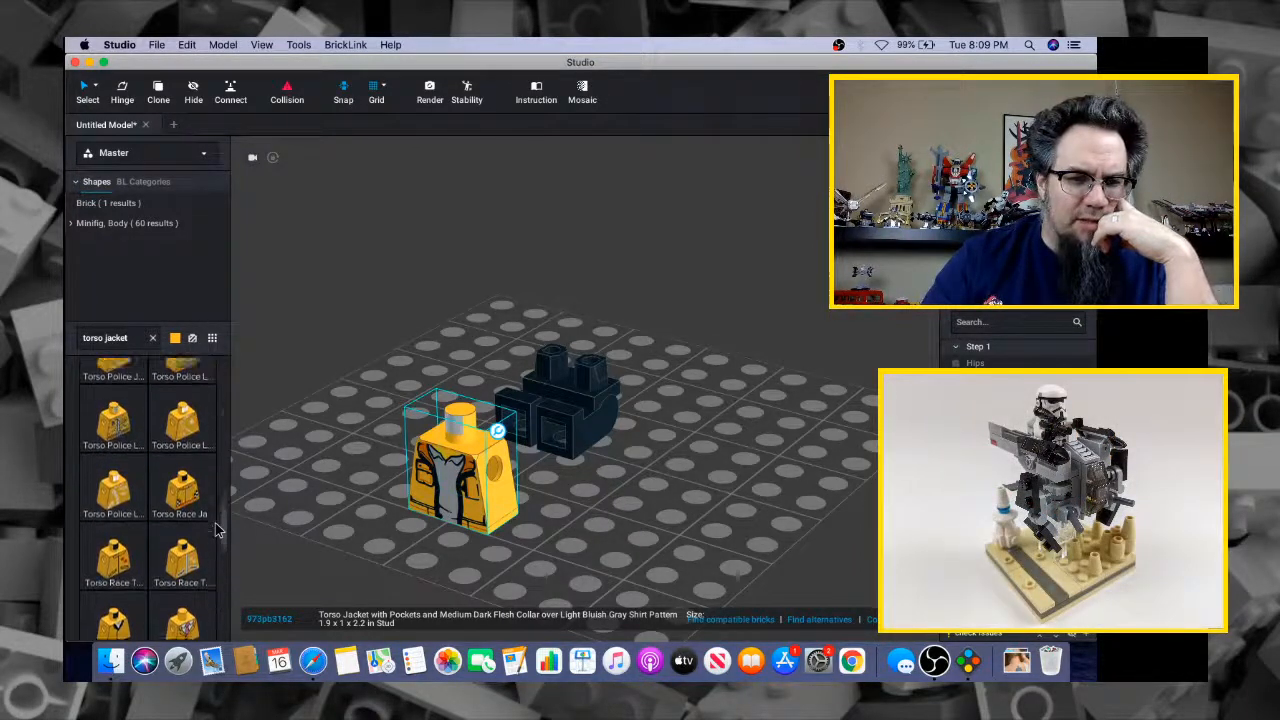
{"action": "scroll", "coordinate": [218, 530], "scroll_direction": "up", "scroll_amount": 8}
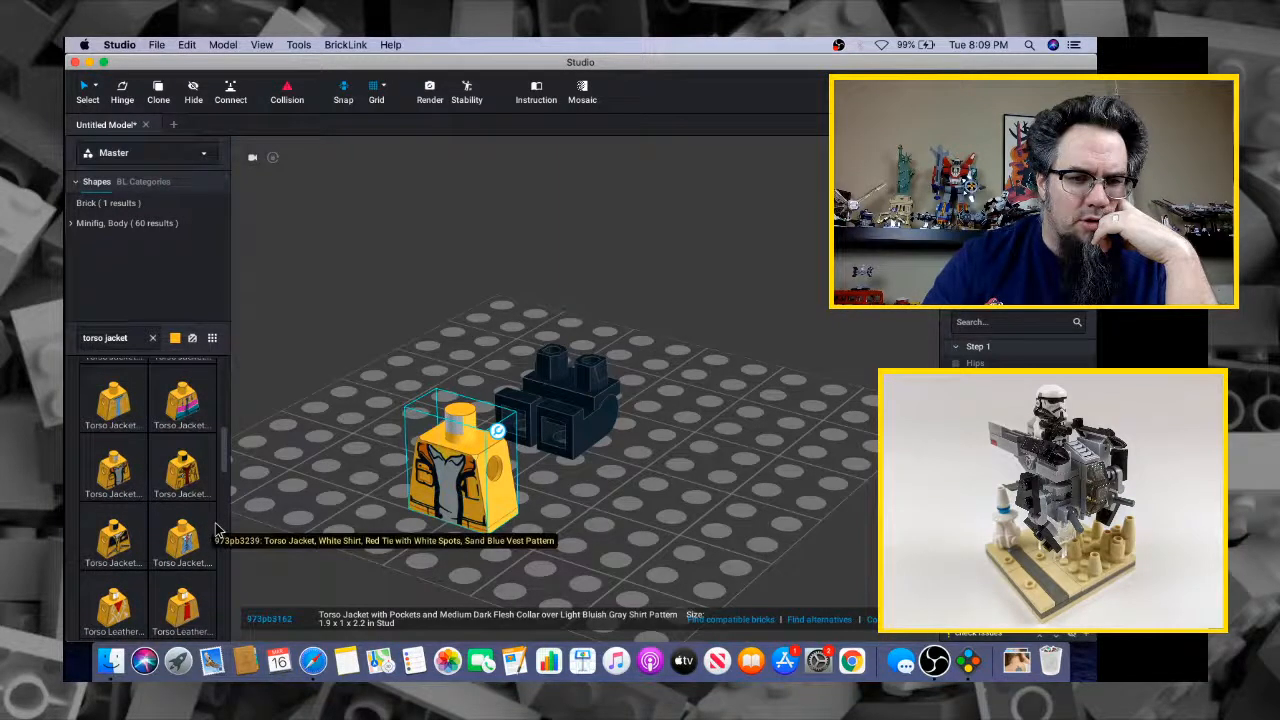
{"action": "scroll", "coordinate": [218, 530], "scroll_direction": "down", "scroll_amount": 3}
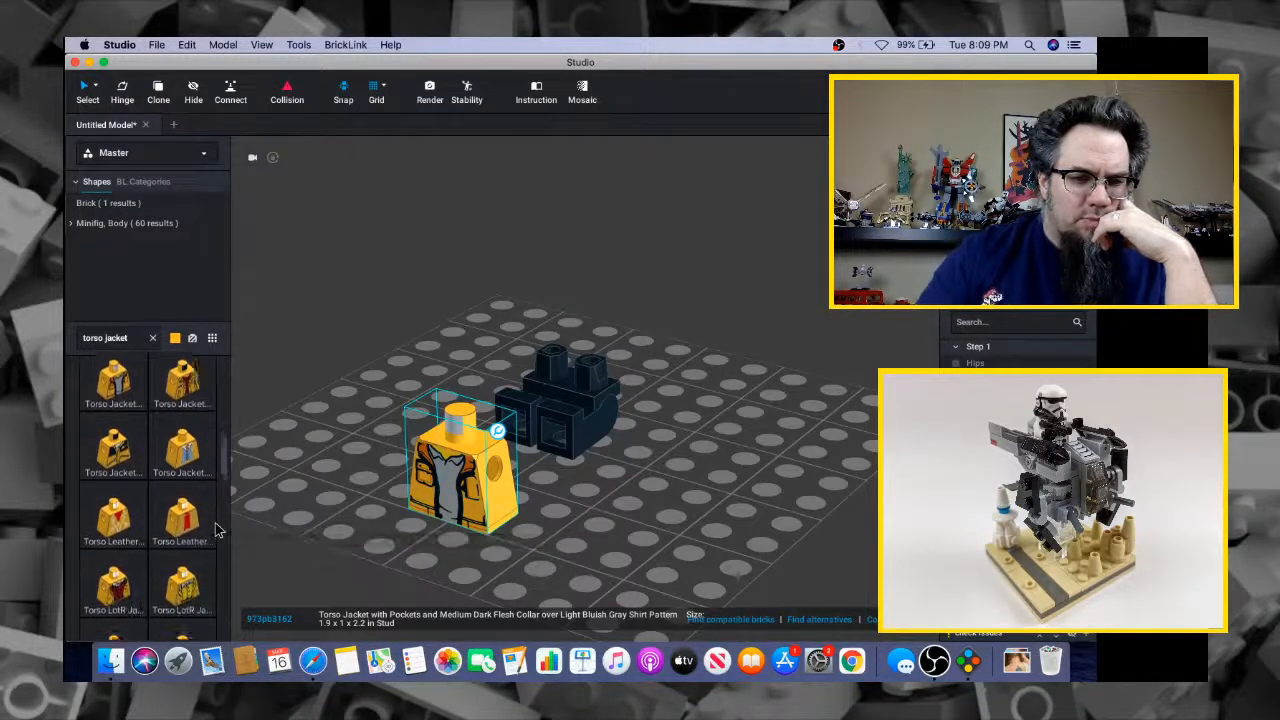
{"action": "scroll", "coordinate": [218, 530], "scroll_direction": "down", "scroll_amount": 1}
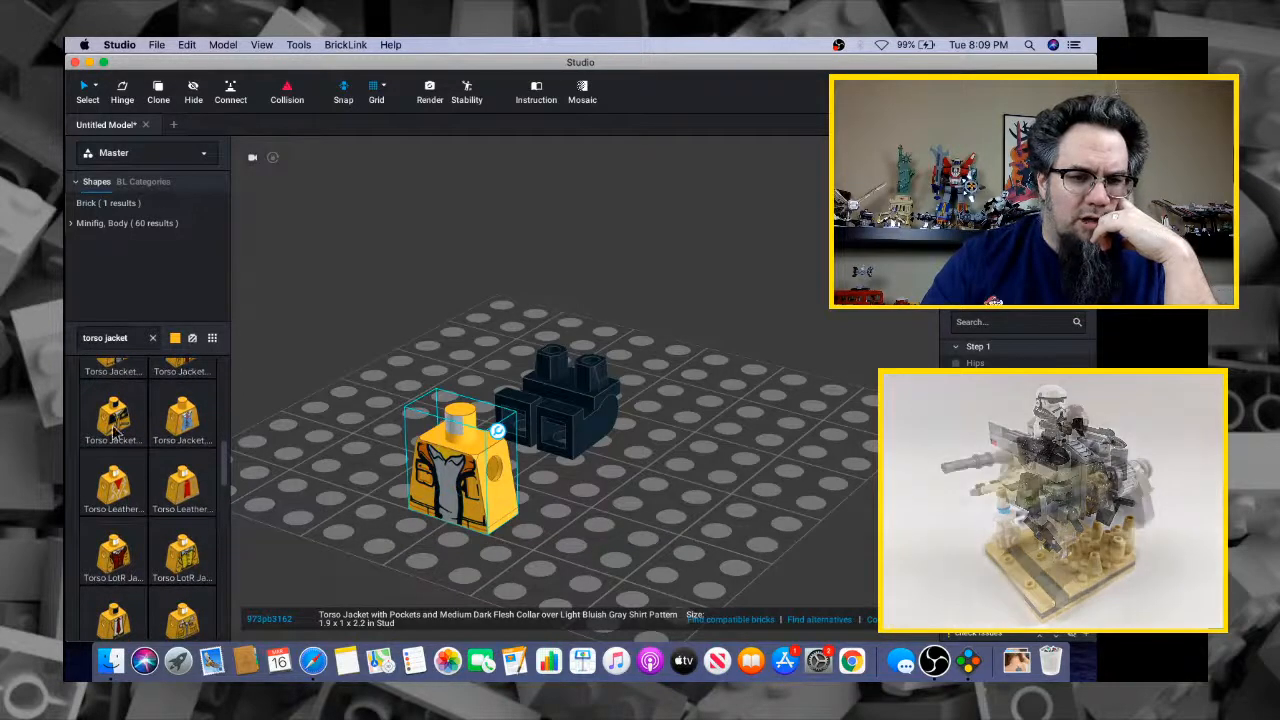
{"action": "left_click_drag", "start_coordinate": [113, 430], "coordinate": [348, 408]}
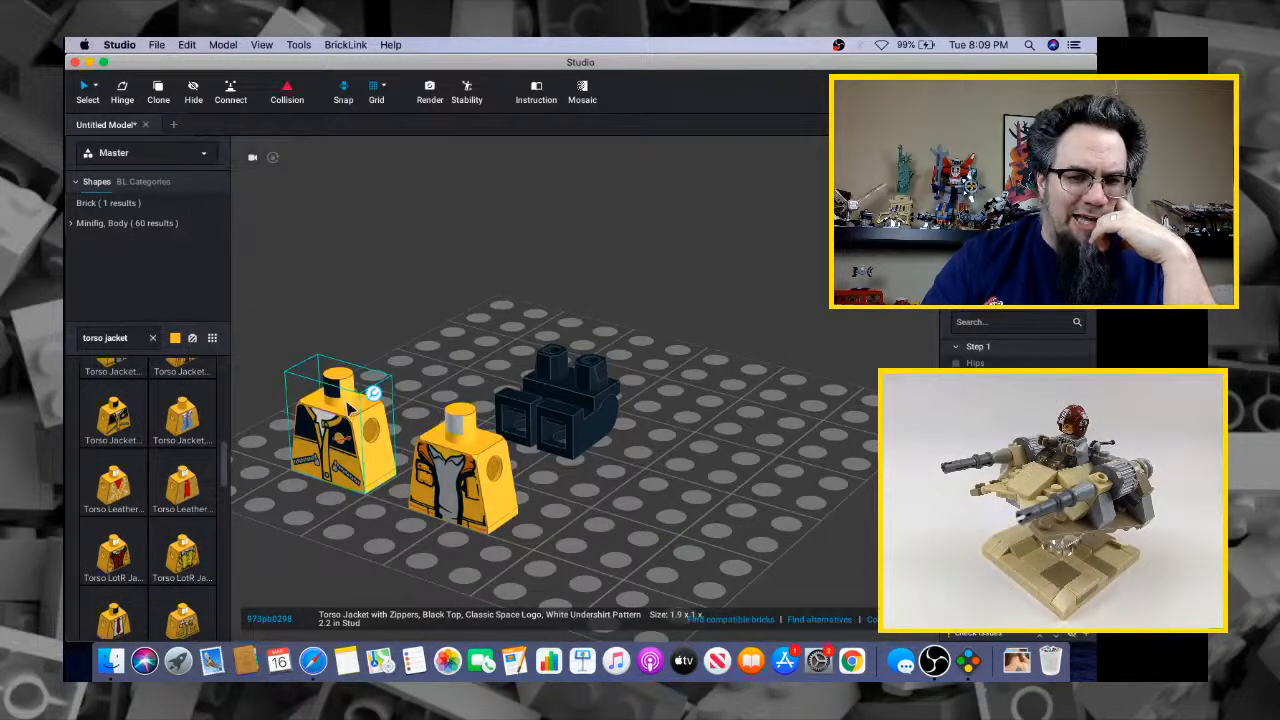
Recolour the pocketed jacket torso red and attach it on top of the hips
{"action": "left_click", "coordinate": [447, 468]}
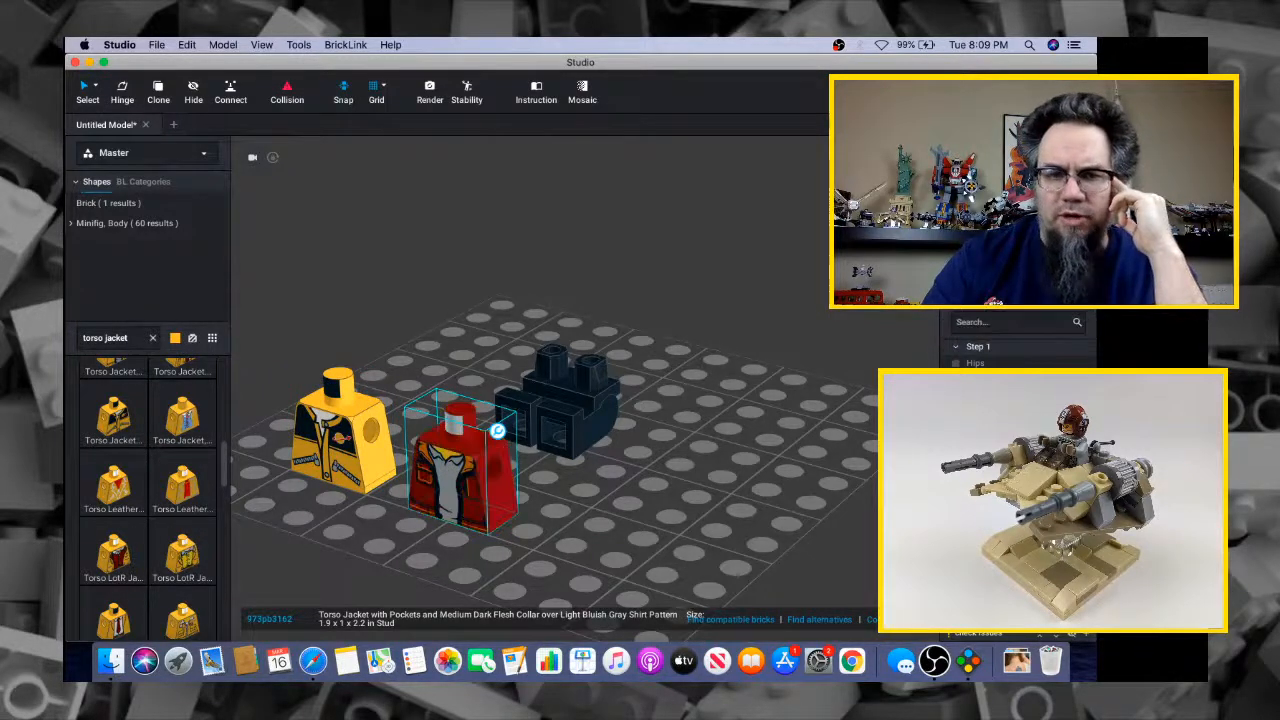
{"action": "left_click_drag", "start_coordinate": [475, 490], "coordinate": [566, 330]}
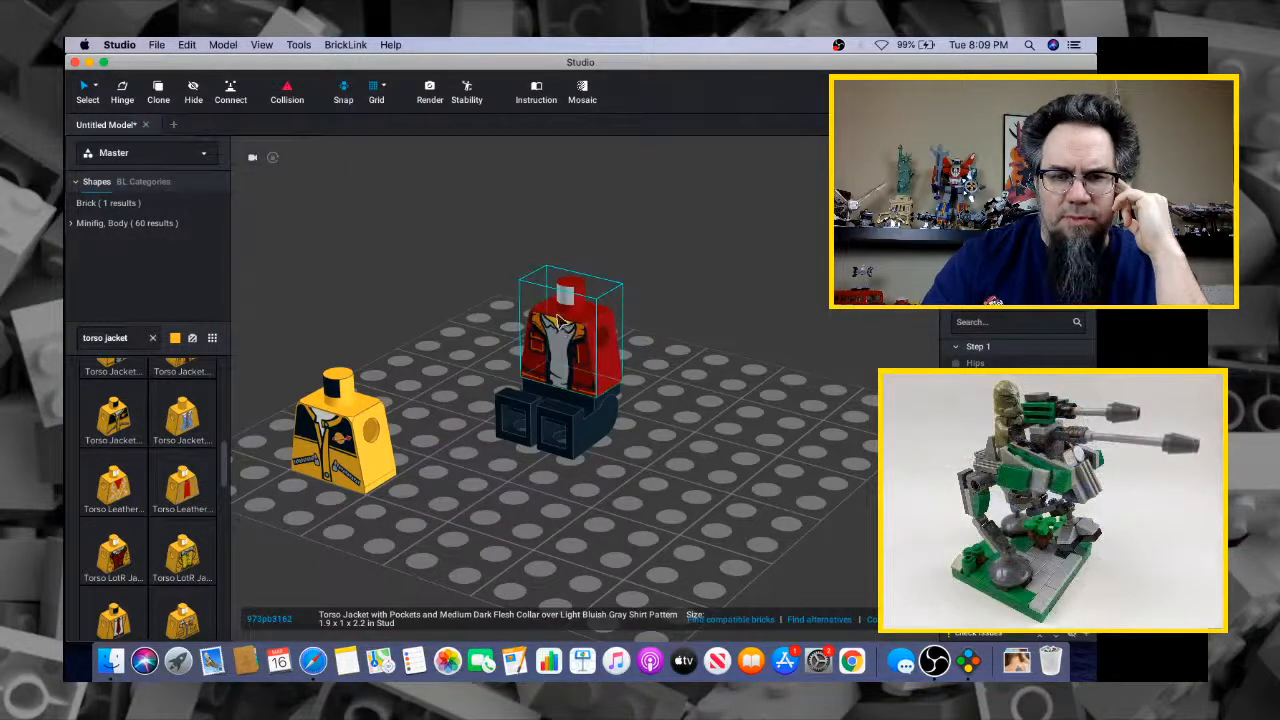
Delete the spare yellow Classic Space jacket torso from the baseplate and view the figure from the front
{"action": "left_click", "coordinate": [363, 475]}
{"action": "key", "text": "Delete"}
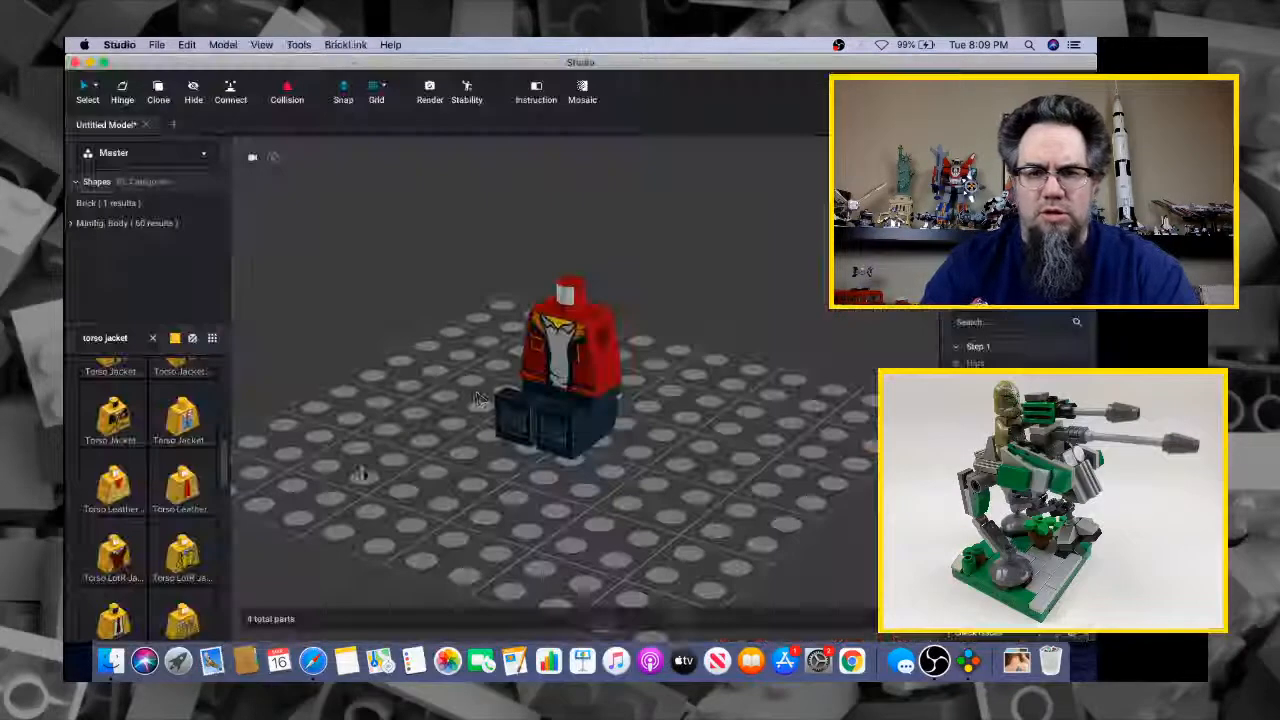
{"action": "left_click", "coordinate": [540, 383]}
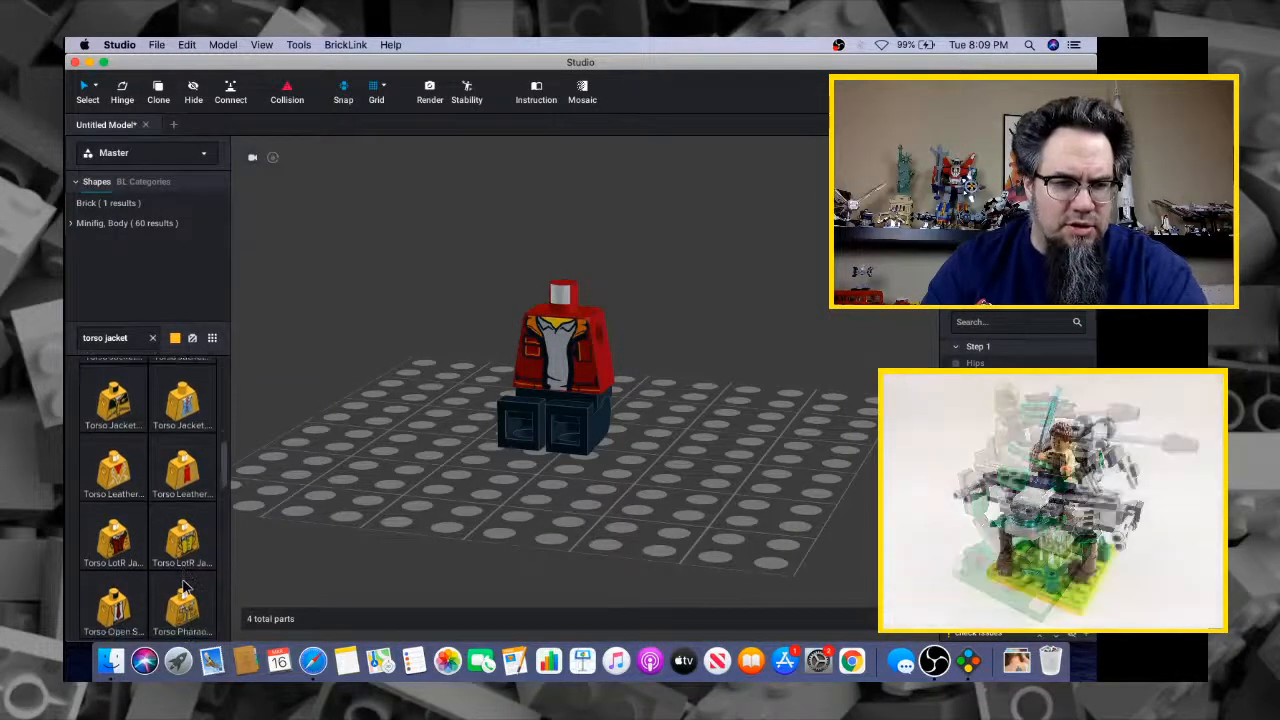
Browse further jacket torsos, try the Simpsons open jacket with light bluish gray belly beside the figure, and delete it
{"action": "scroll", "coordinate": [186, 595], "scroll_direction": "down", "scroll_amount": 2}
{"action": "scroll", "coordinate": [186, 588], "scroll_direction": "down", "scroll_amount": 6}
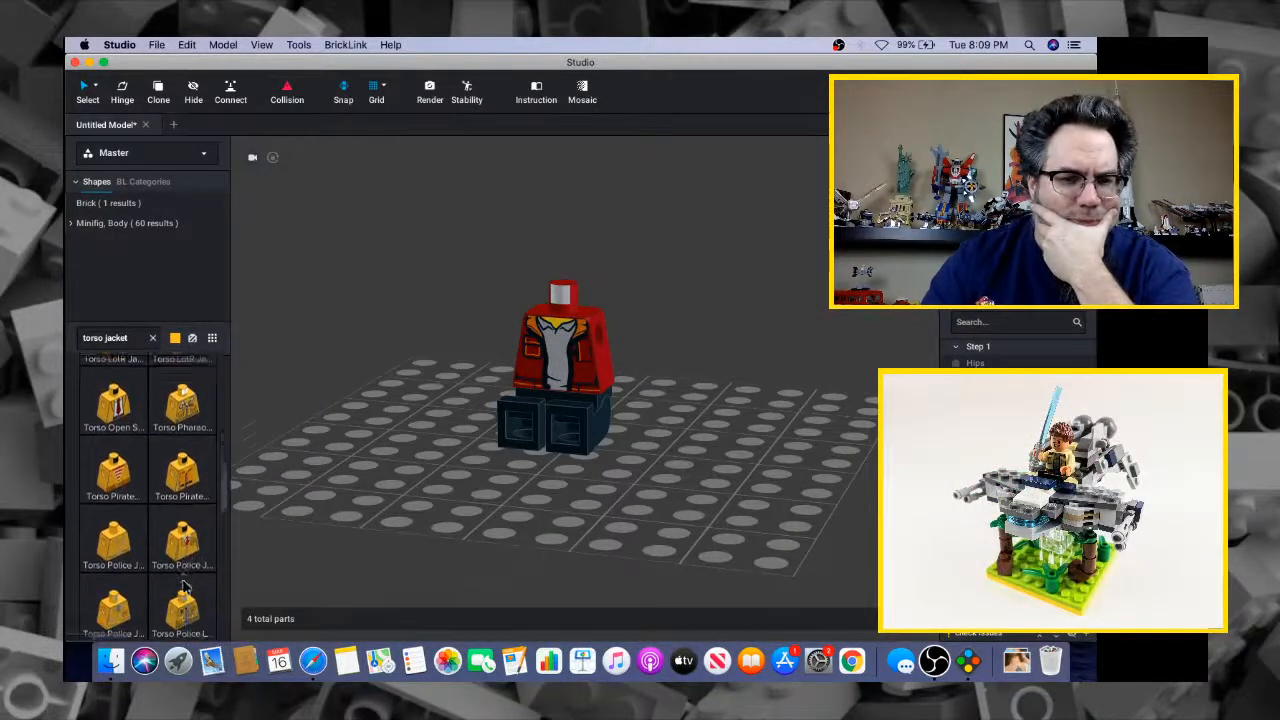
{"action": "scroll", "coordinate": [186, 588], "scroll_direction": "down", "scroll_amount": 3}
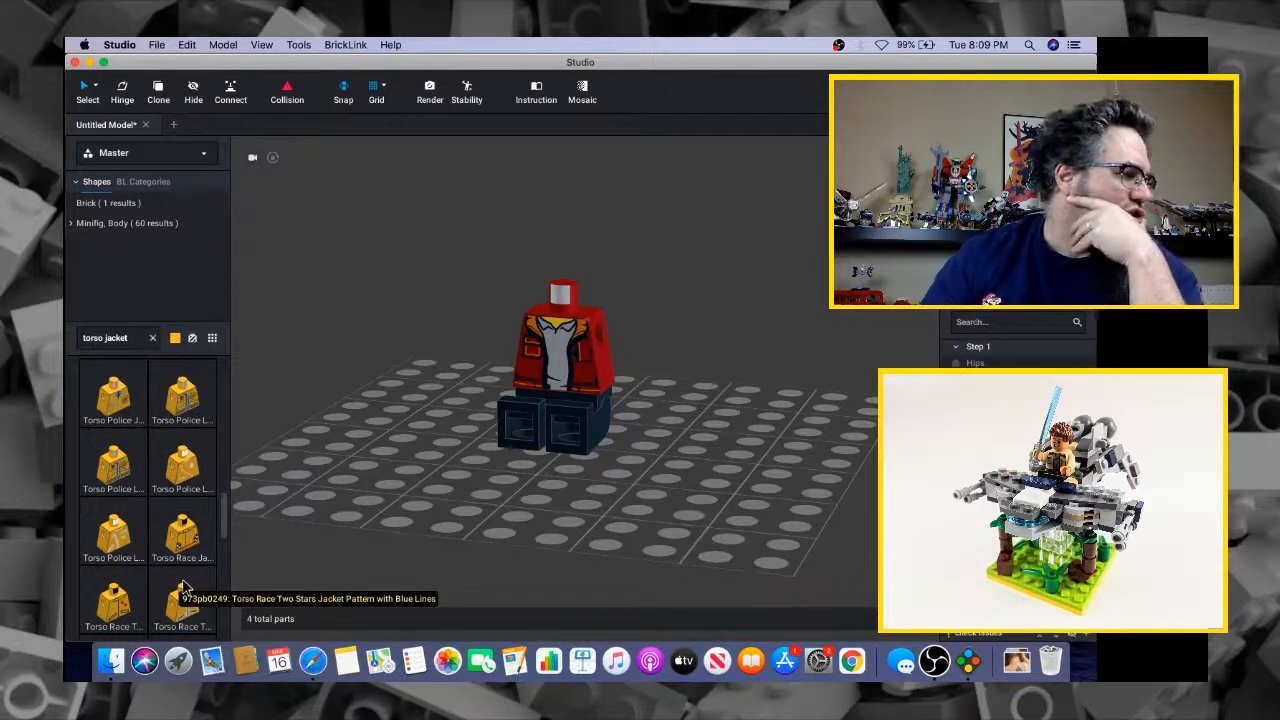
{"action": "scroll", "coordinate": [184, 588], "scroll_direction": "down", "scroll_amount": 1}
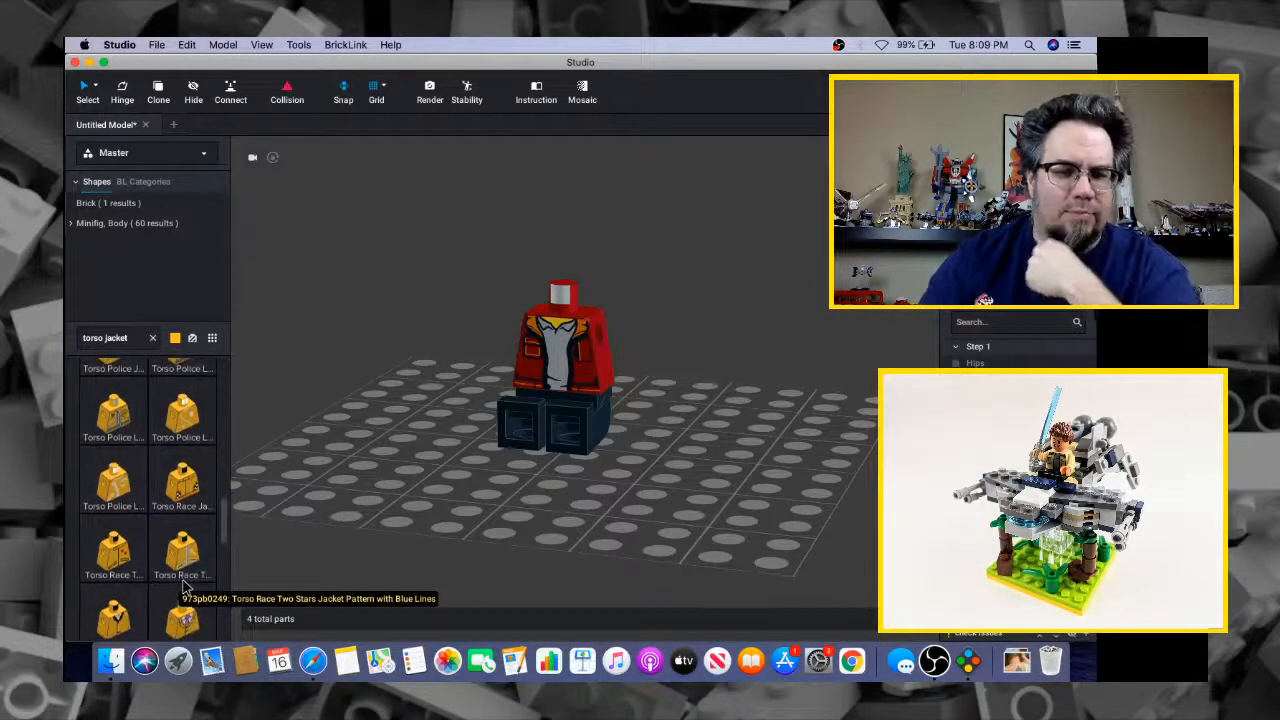
{"action": "scroll", "coordinate": [184, 575], "scroll_direction": "down", "scroll_amount": 3}
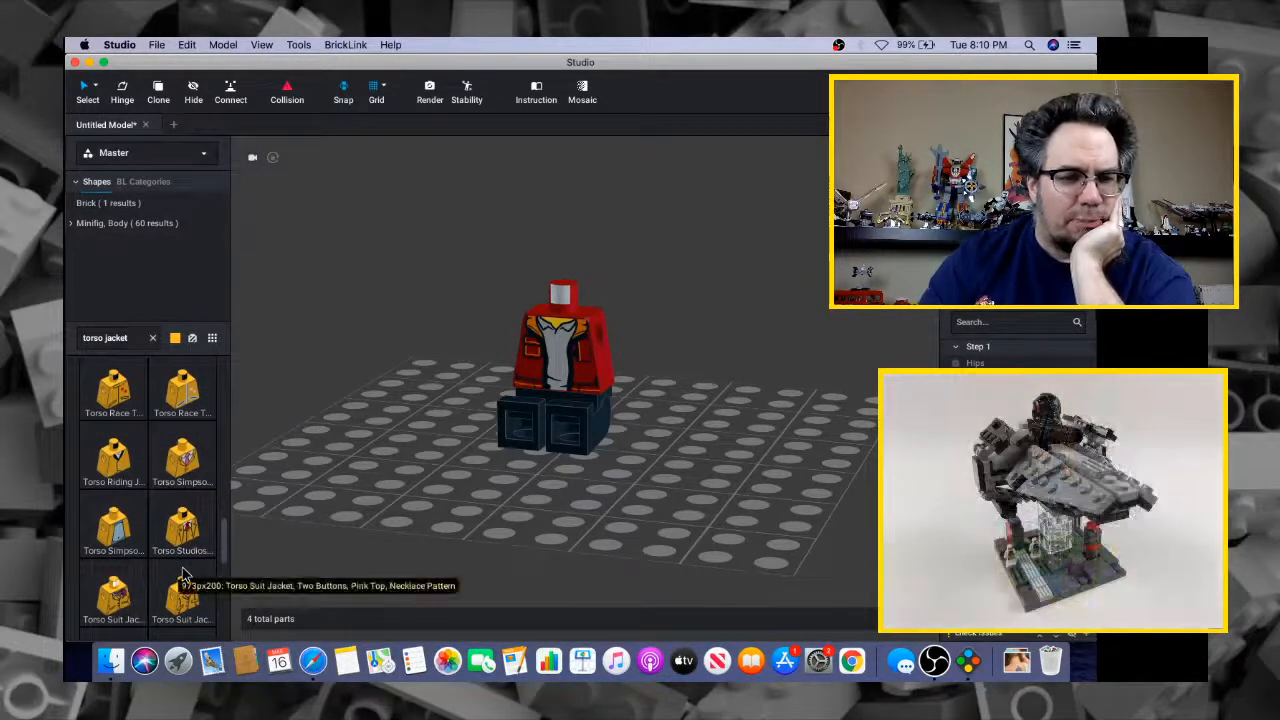
{"action": "left_click_drag", "start_coordinate": [112, 540], "coordinate": [380, 458]}
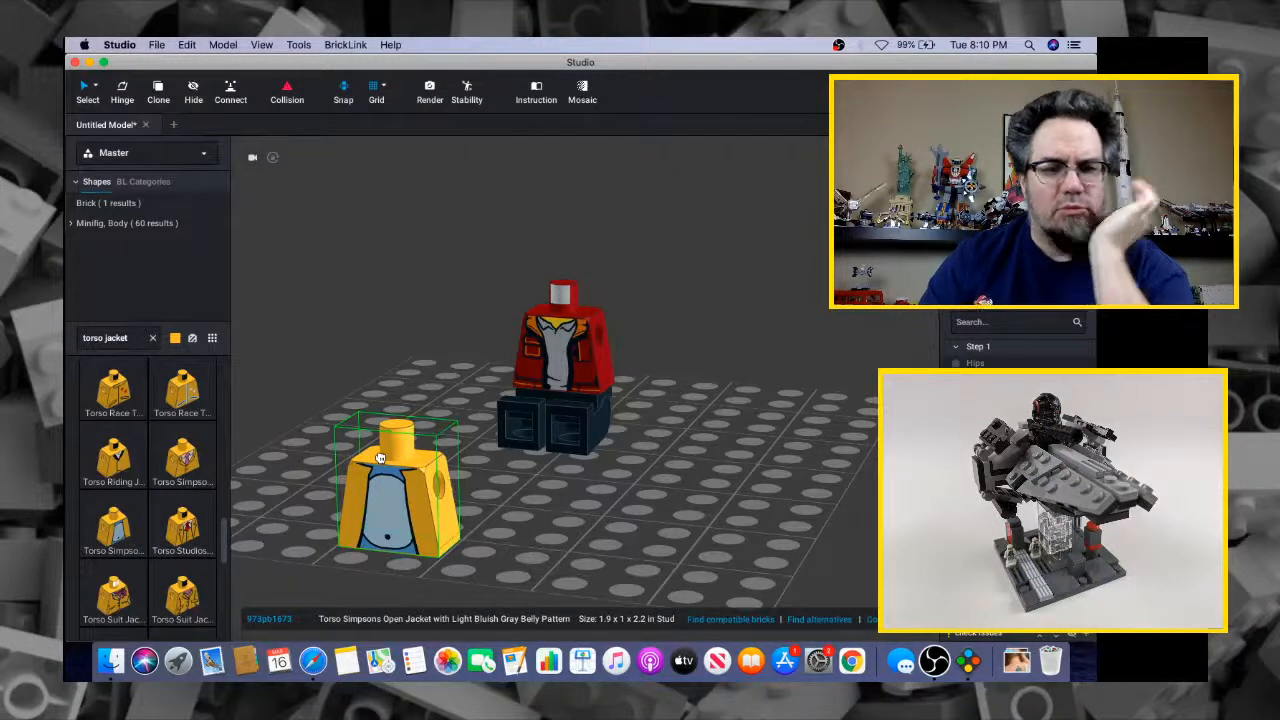
{"action": "key", "text": "Delete"}
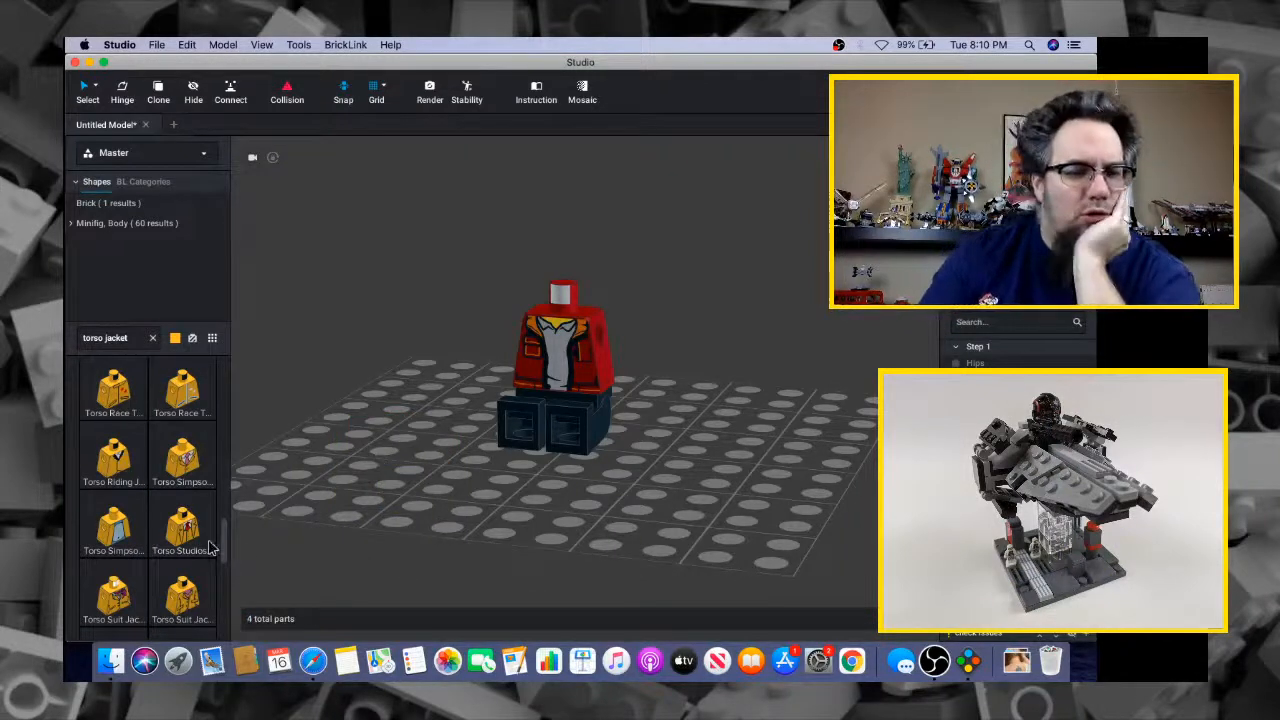
Look through the remaining jacket torsos in the search results for a closer match to the Star-Lord reference
{"action": "scroll", "coordinate": [210, 548], "scroll_direction": "down", "scroll_amount": 2}
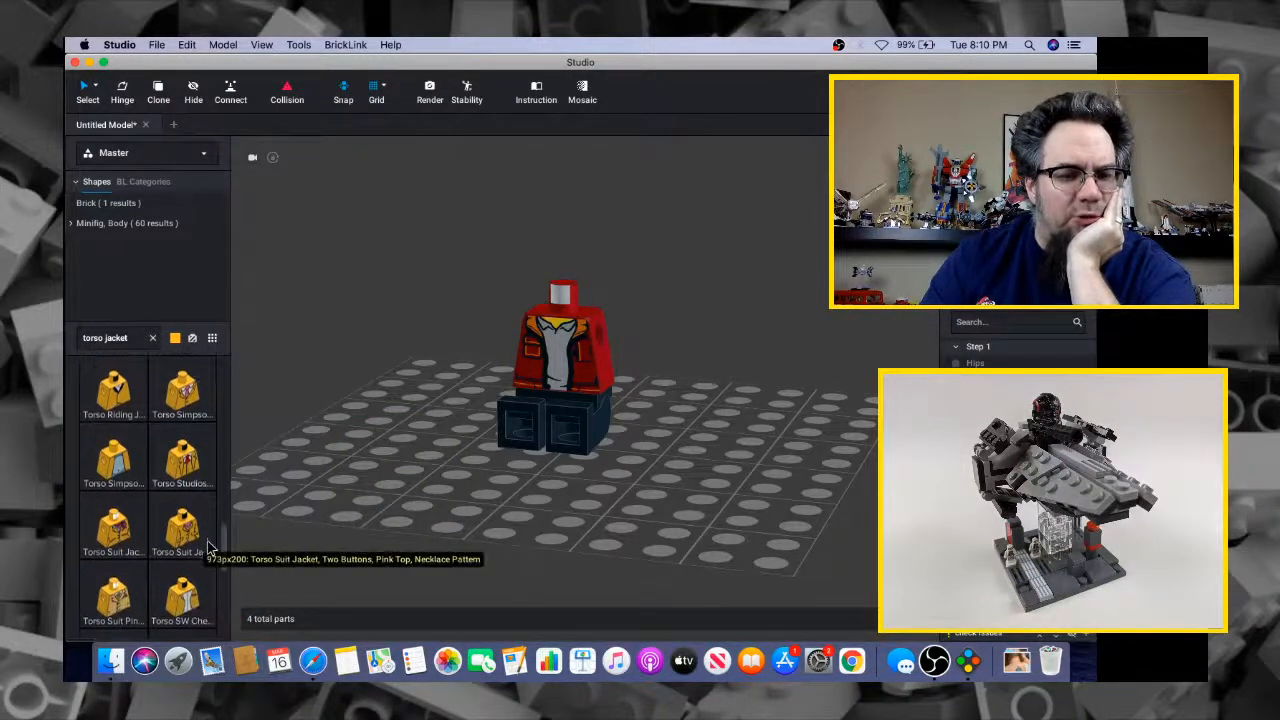
{"action": "scroll", "coordinate": [208, 548], "scroll_direction": "down", "scroll_amount": 4}
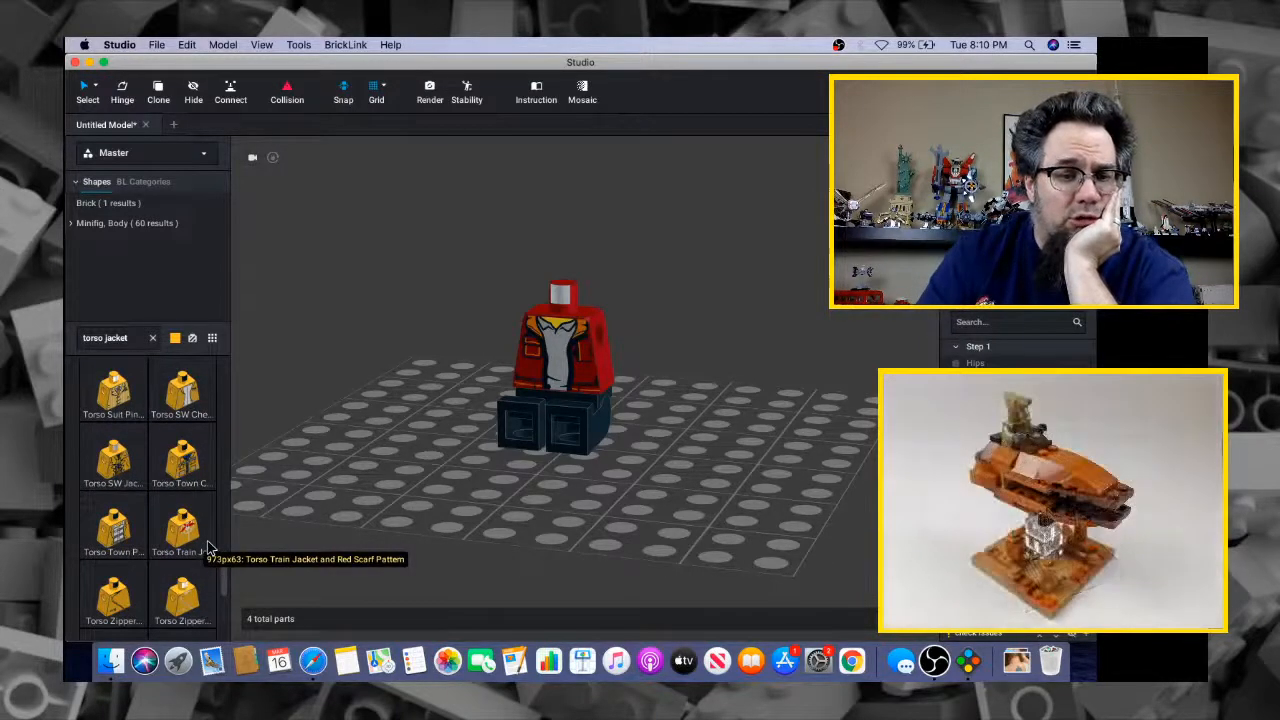
{"action": "scroll", "coordinate": [208, 548], "scroll_direction": "down", "scroll_amount": 3}
{"action": "scroll", "coordinate": [208, 548], "scroll_direction": "down", "scroll_amount": 3}
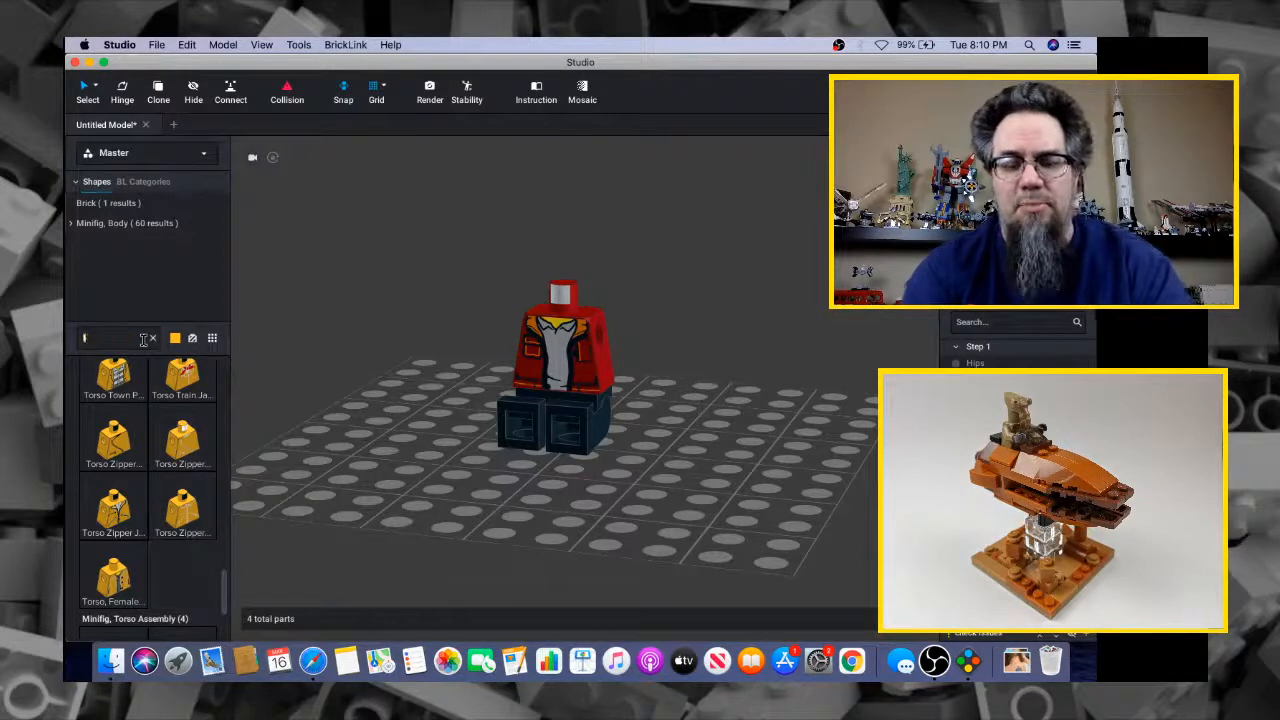
Search the undecorated parts for "left arm" and attach the standard left minifigure arm to the torso
{"action": "type", "text": "arm"}
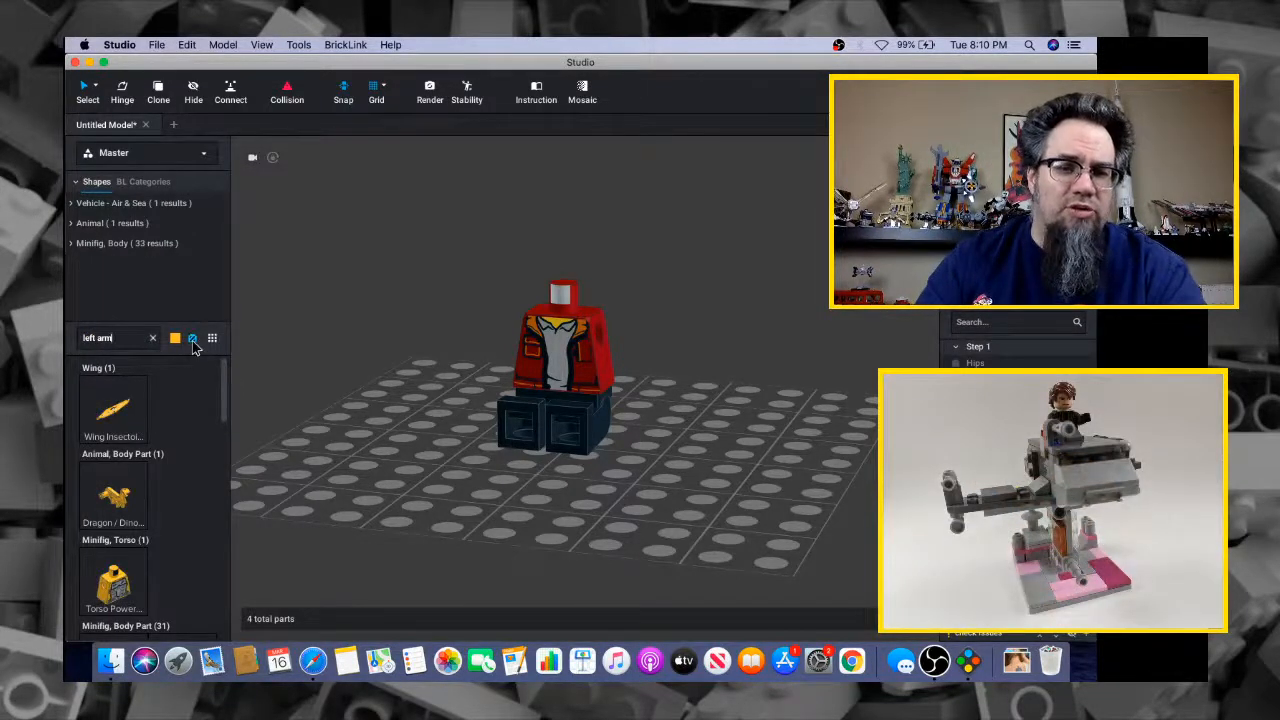
{"action": "scroll", "coordinate": [190, 555], "scroll_direction": "down", "scroll_amount": 2}
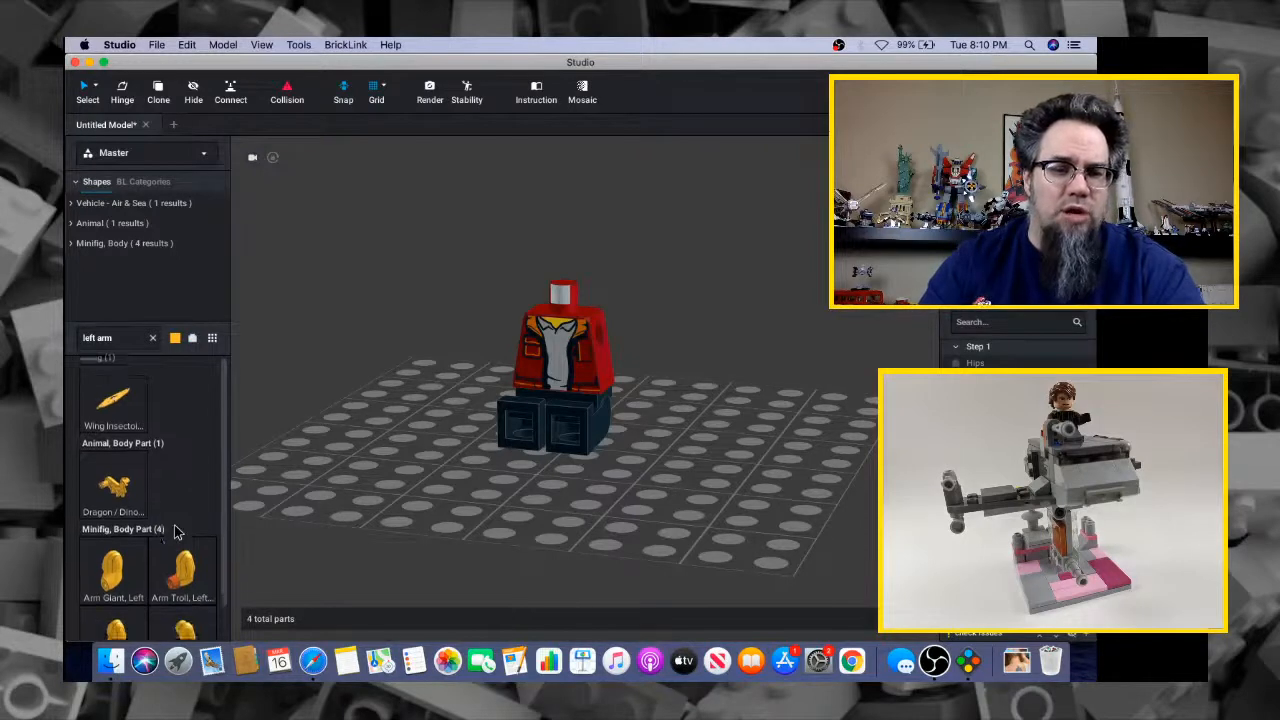
{"action": "left_click_drag", "start_coordinate": [193, 600], "coordinate": [595, 355]}
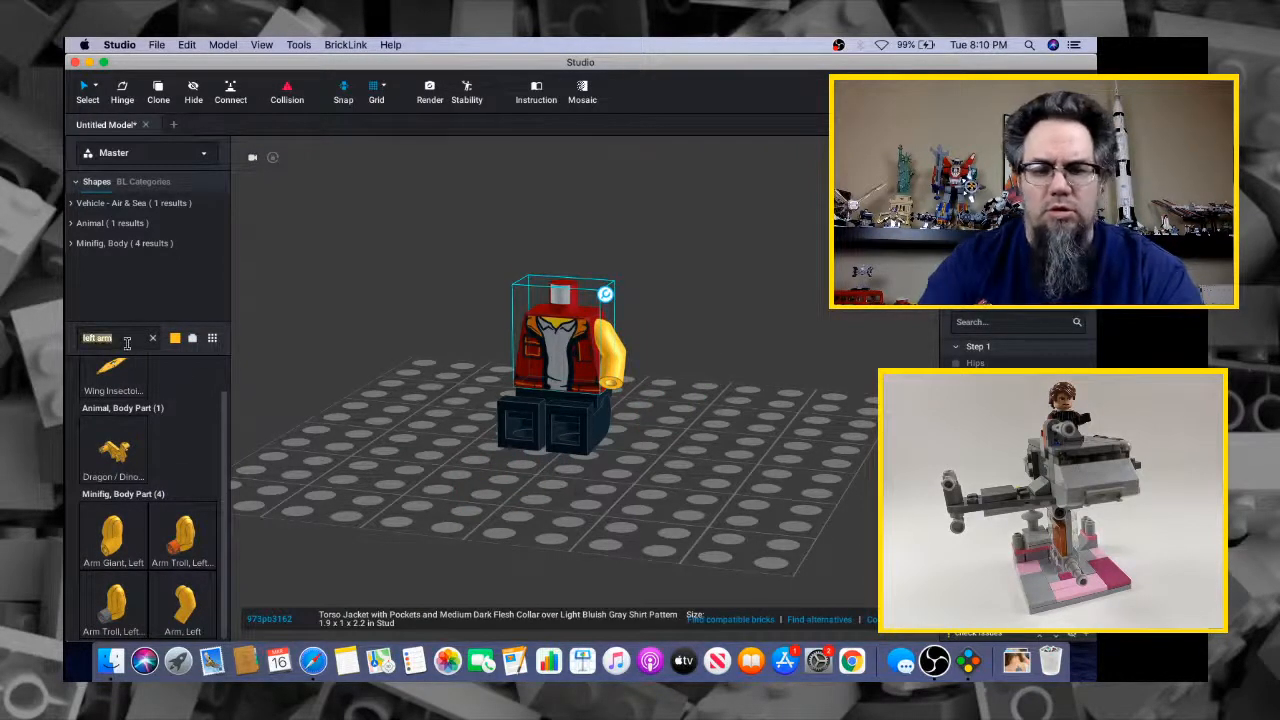
Search for "right arm" and attach the standard Arm, Right part to the other side of the torso
{"action": "left_click", "coordinate": [127, 343]}
{"action": "type", "text": "right arm"}
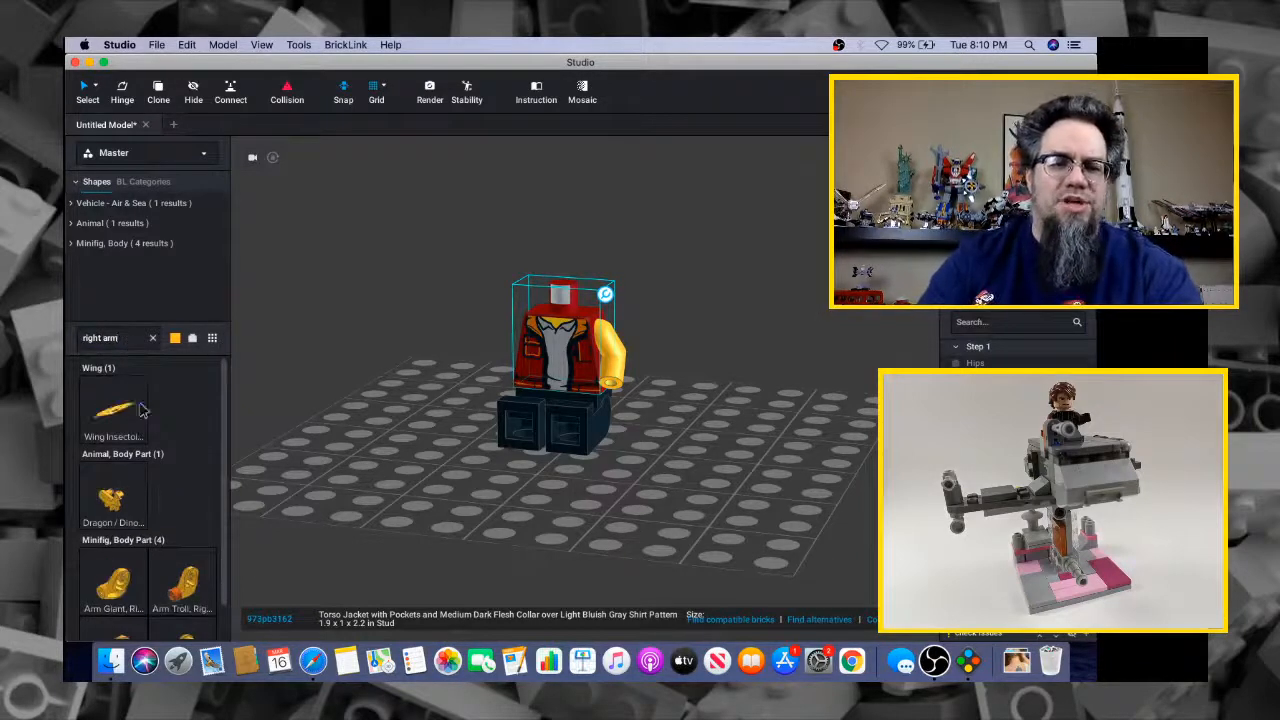
{"action": "scroll", "coordinate": [120, 598], "scroll_direction": "down", "scroll_amount": 2}
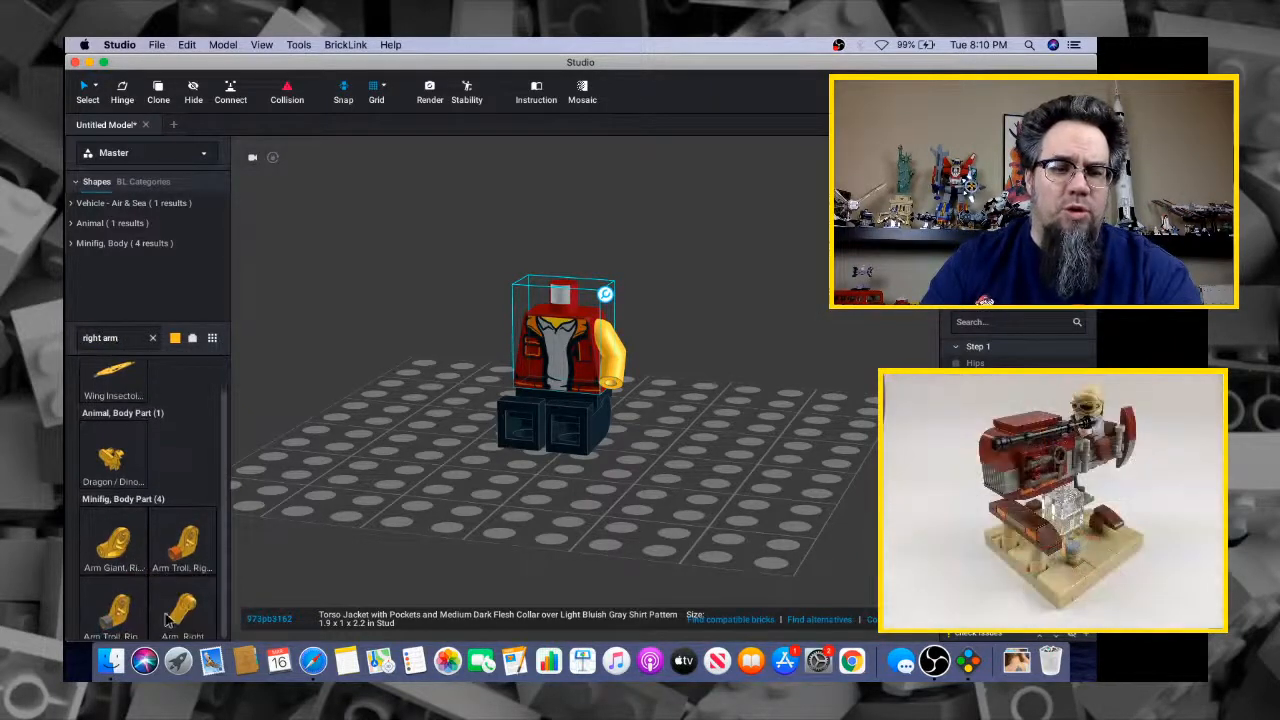
{"action": "left_click_drag", "start_coordinate": [183, 620], "coordinate": [518, 342]}
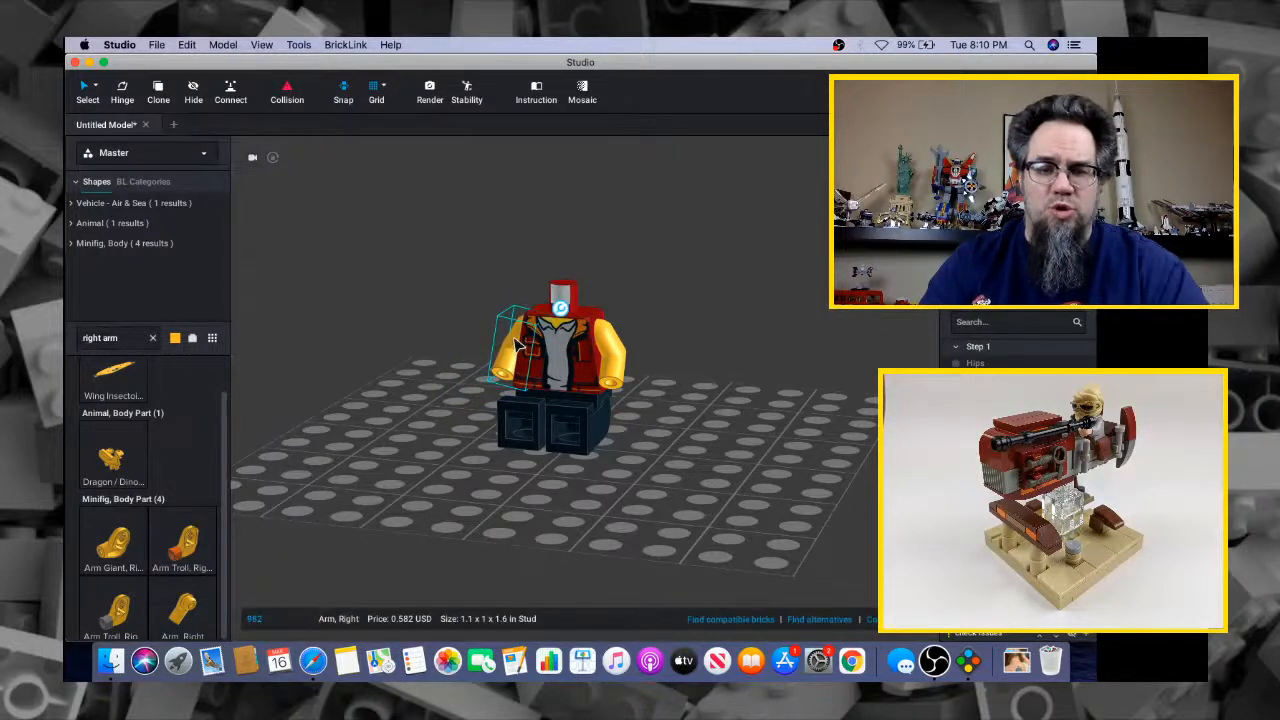
Select both arms together and recolour them red to match the jacket
{"action": "left_click", "coordinate": [620, 365], "text": "shift"}
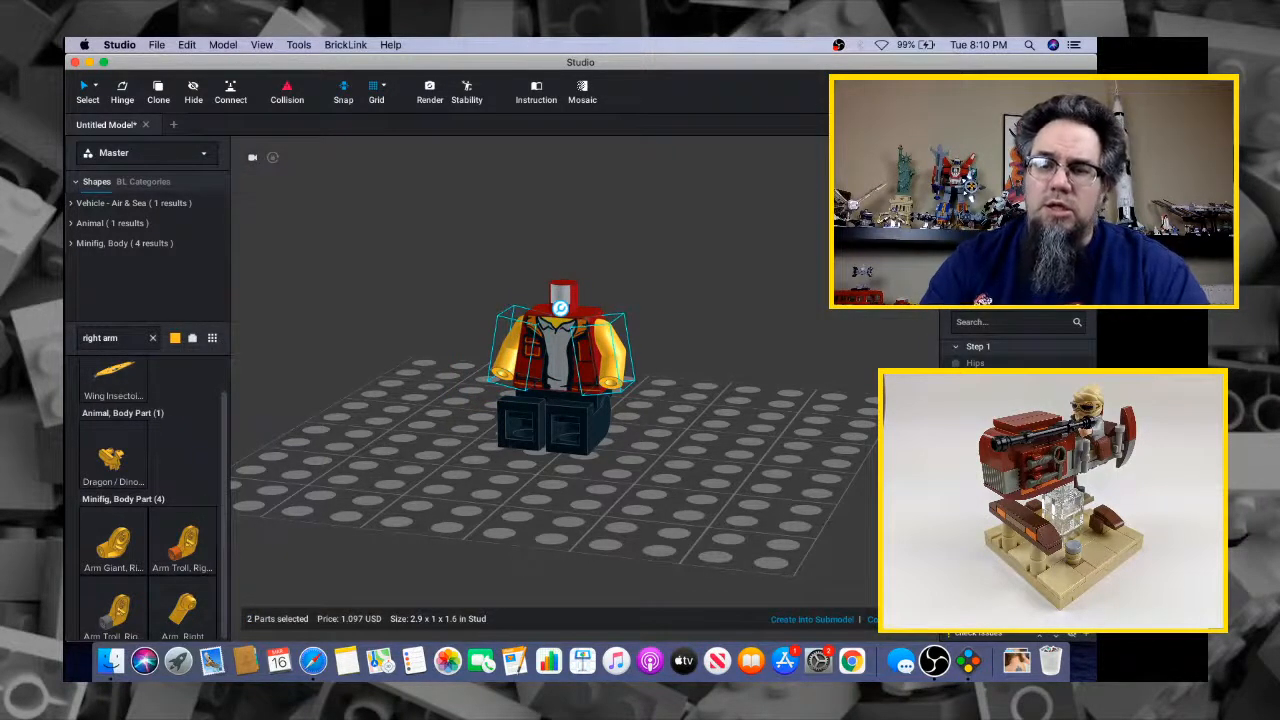
{"action": "right_click_drag", "start_coordinate": [645, 334], "coordinate": [640, 337]}
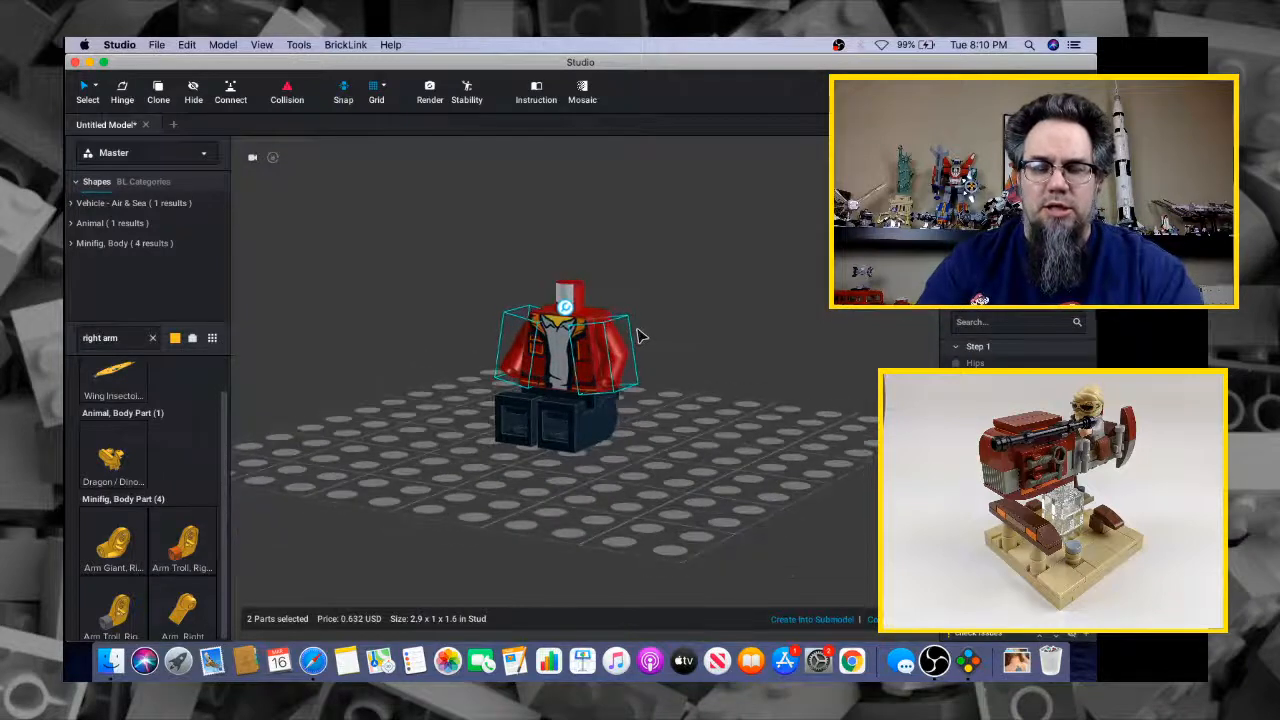
{"action": "key", "text": "super+Tab"}
{"action": "key", "text": "super+Tab"}
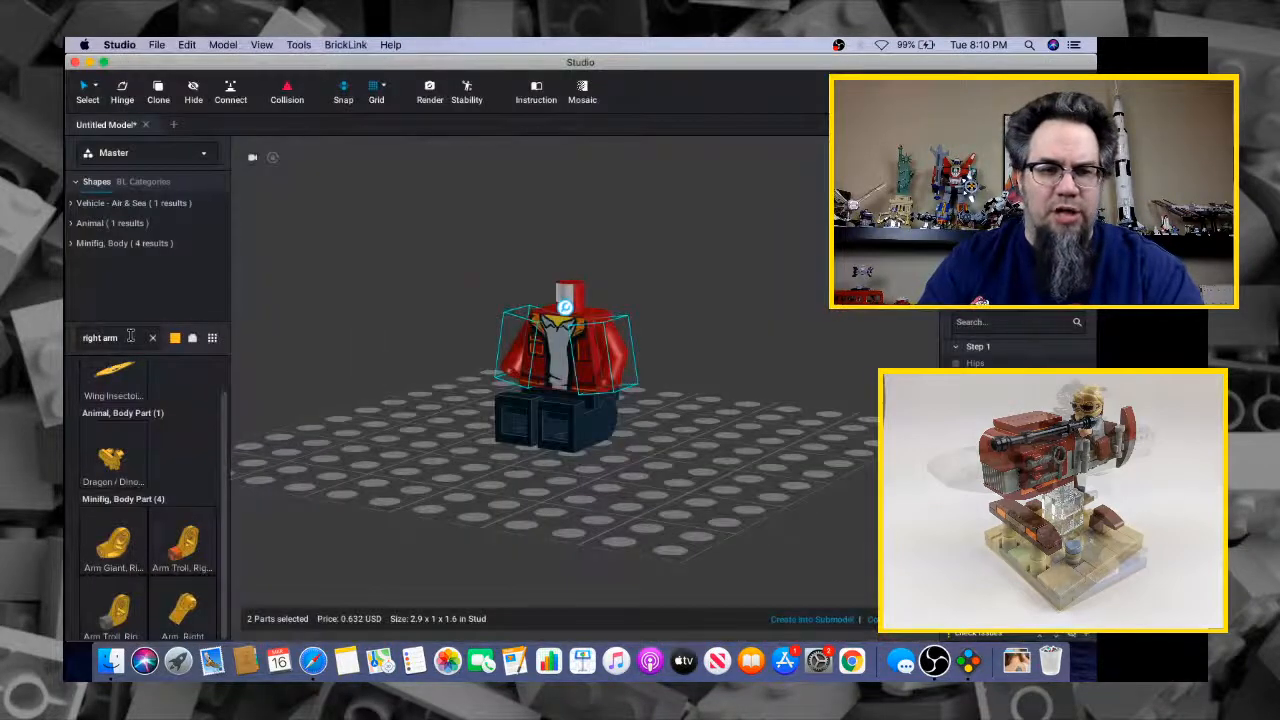
Search for "hand", attach the standard minifigure Hand to both arms, and recolour both hands a light flesh tone
{"action": "triple_click", "coordinate": [130, 337]}
{"action": "type", "text": "hand"}
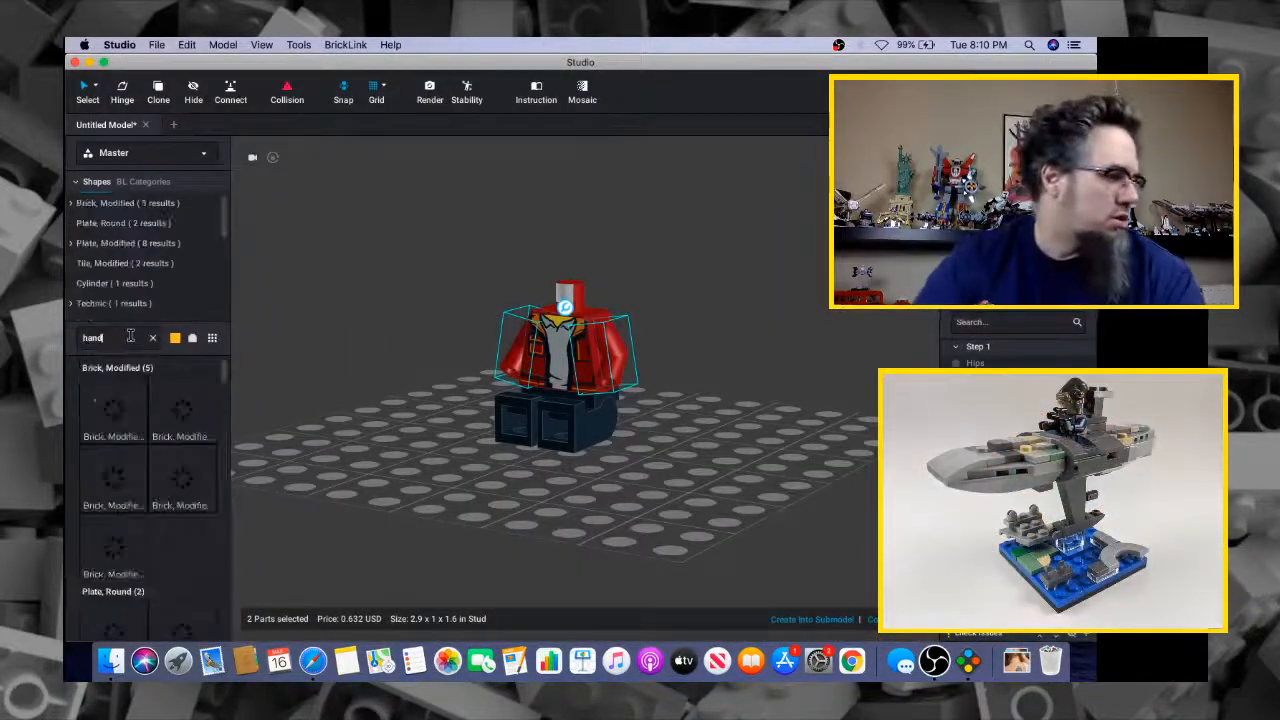
{"action": "scroll", "coordinate": [140, 477], "scroll_direction": "down", "scroll_amount": 10}
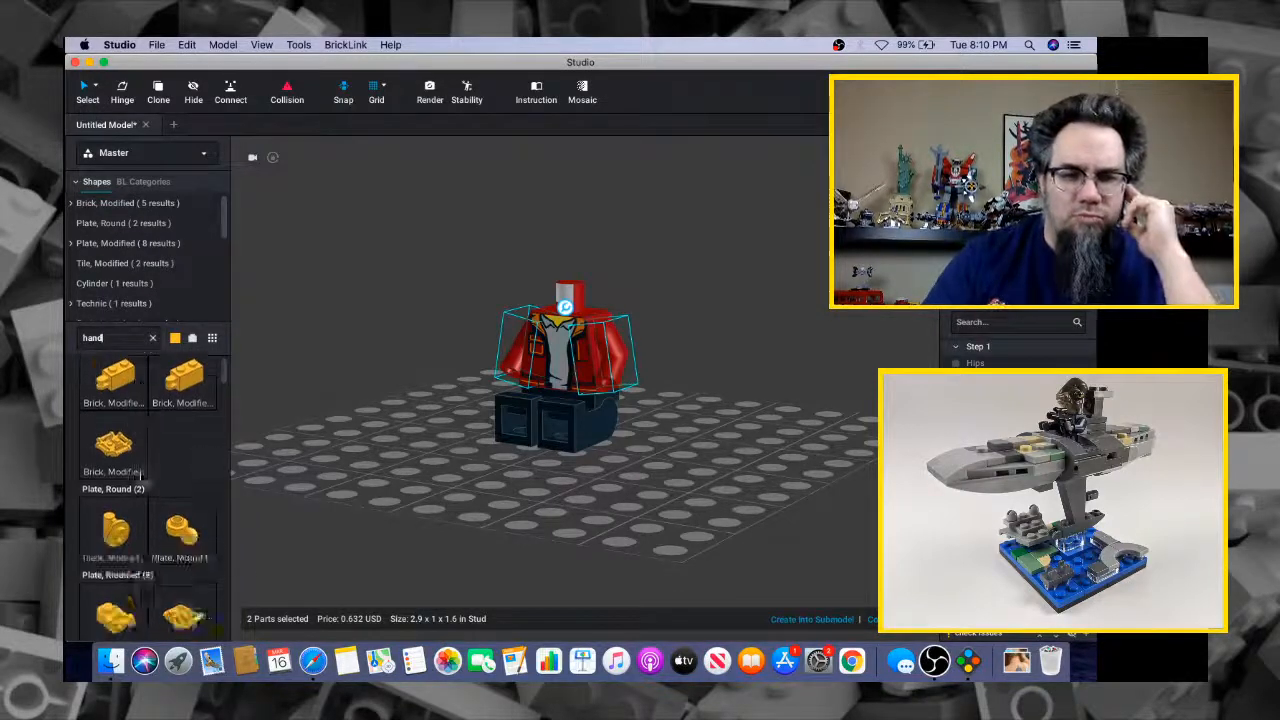
{"action": "scroll", "coordinate": [140, 477], "scroll_direction": "down", "scroll_amount": 10}
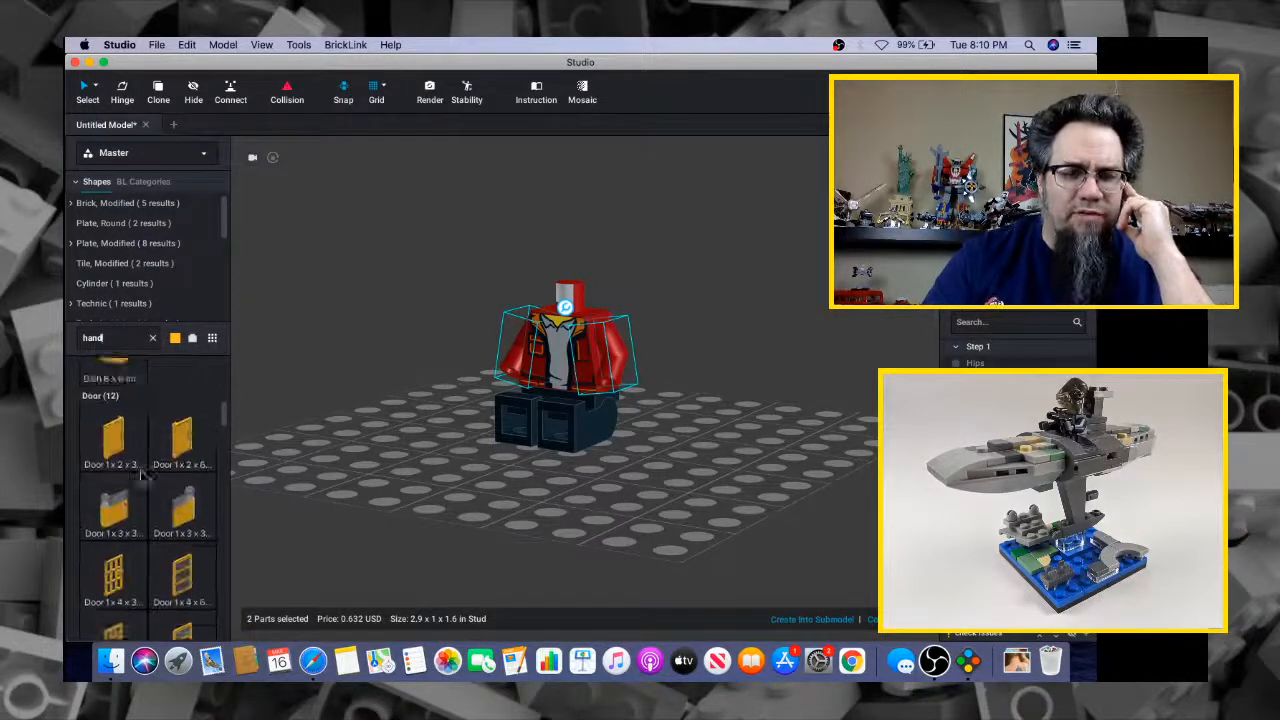
{"action": "scroll", "coordinate": [140, 477], "scroll_direction": "down", "scroll_amount": 10}
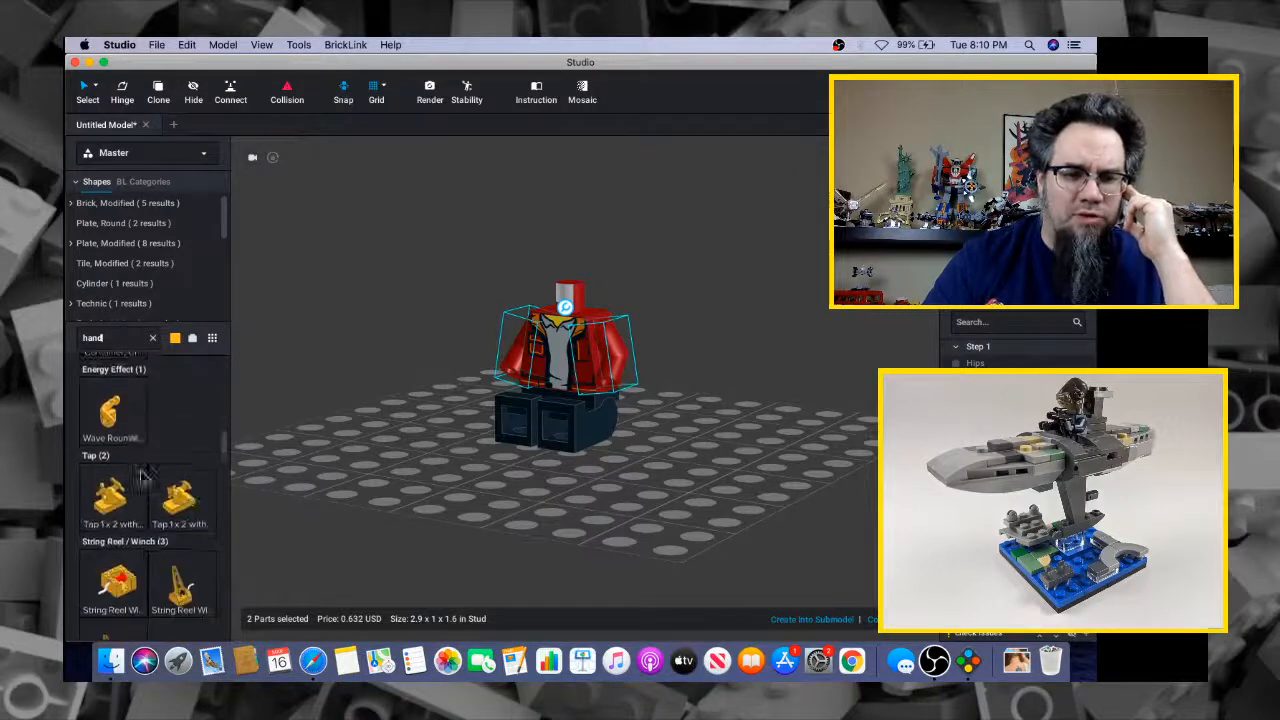
{"action": "scroll", "coordinate": [140, 477], "scroll_direction": "down", "scroll_amount": 10}
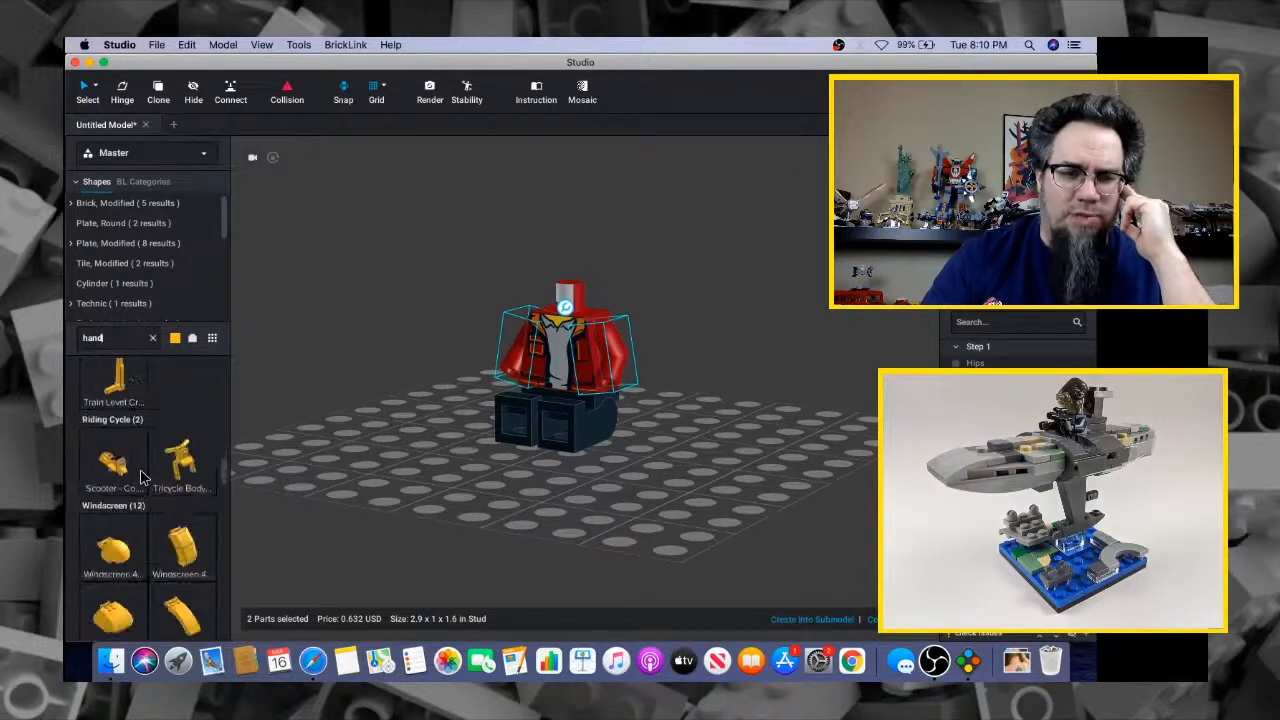
{"action": "scroll", "coordinate": [140, 477], "scroll_direction": "down", "scroll_amount": 10}
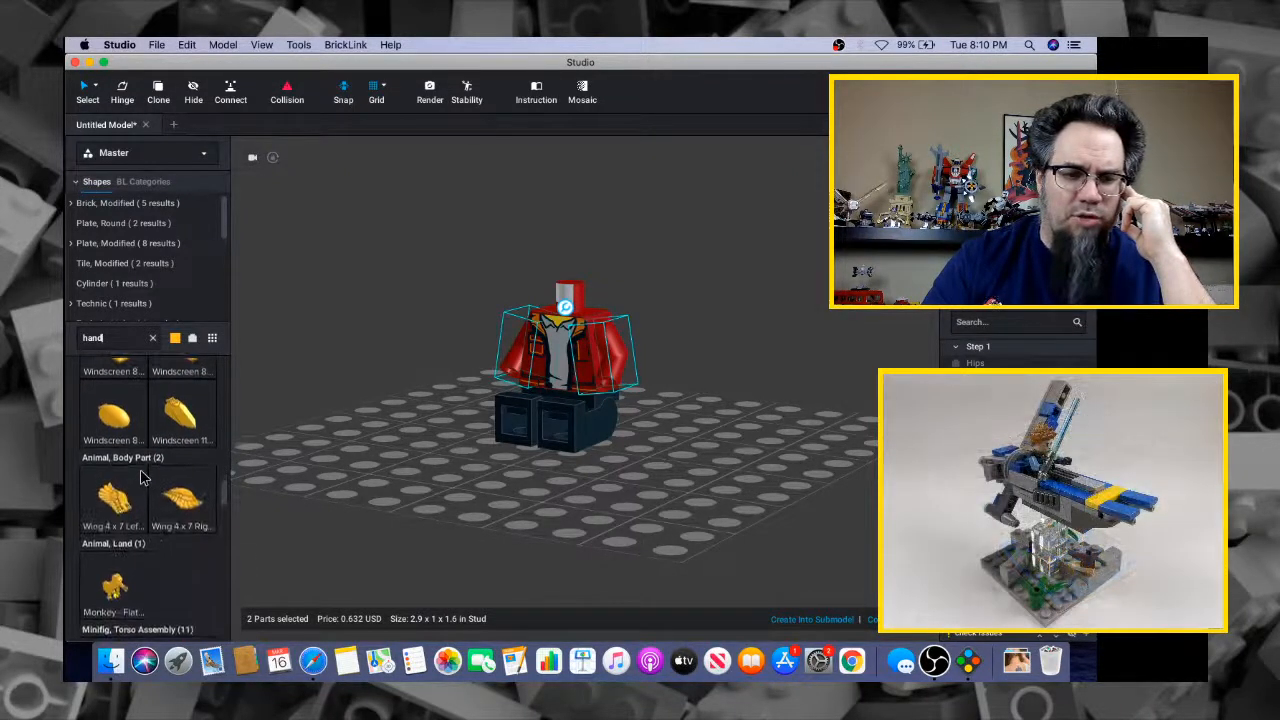
{"action": "scroll", "coordinate": [140, 477], "scroll_direction": "down", "scroll_amount": 3}
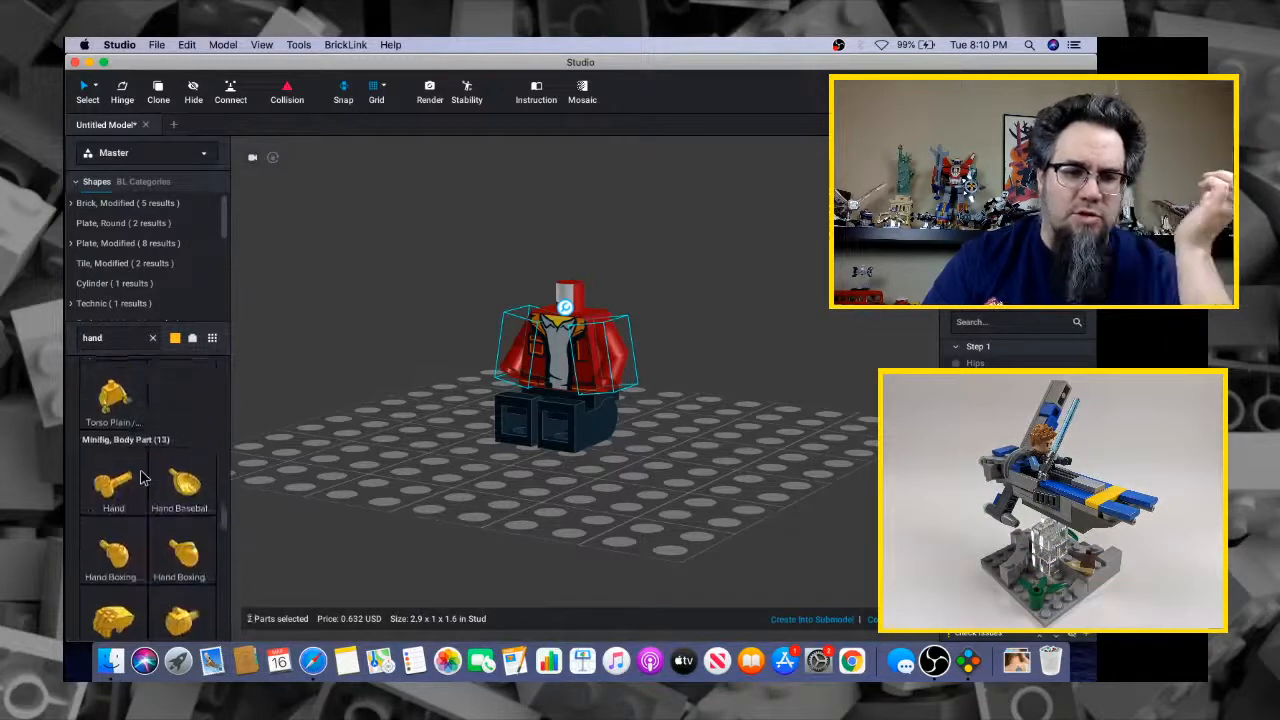
{"action": "left_click_drag", "start_coordinate": [140, 482], "coordinate": [612, 372]}
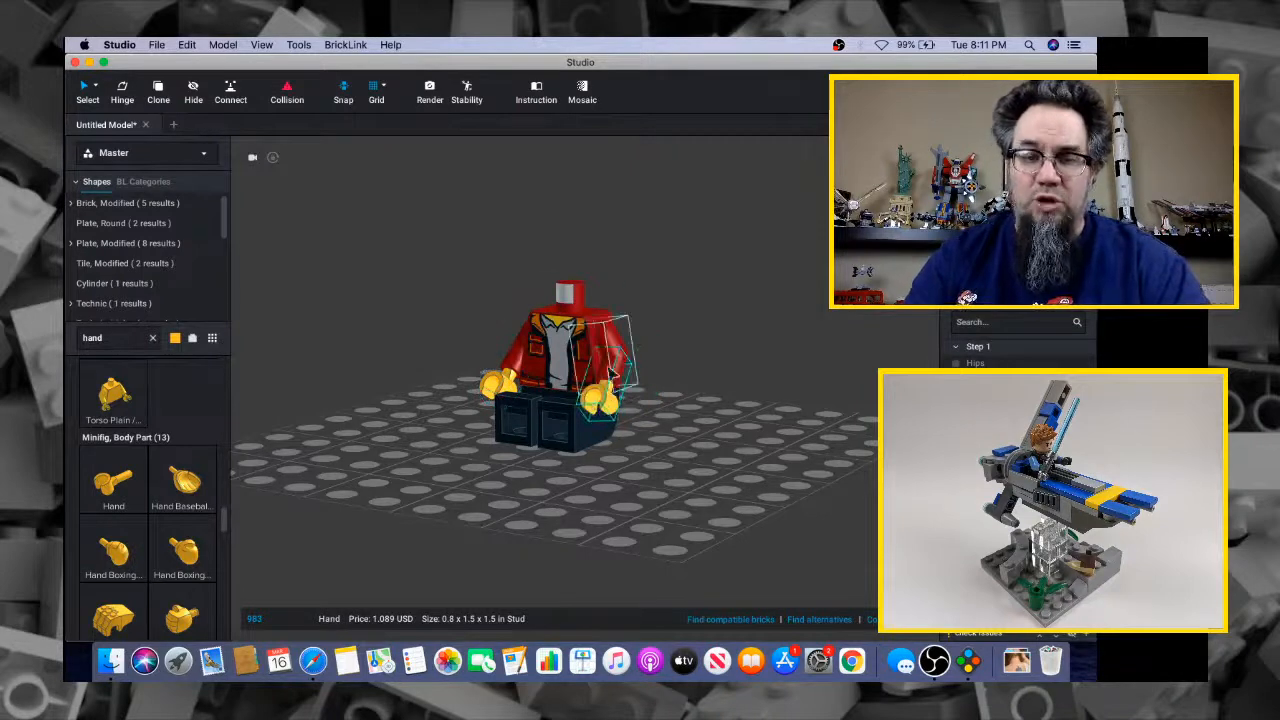
{"action": "left_click", "coordinate": [497, 383], "text": "shift"}
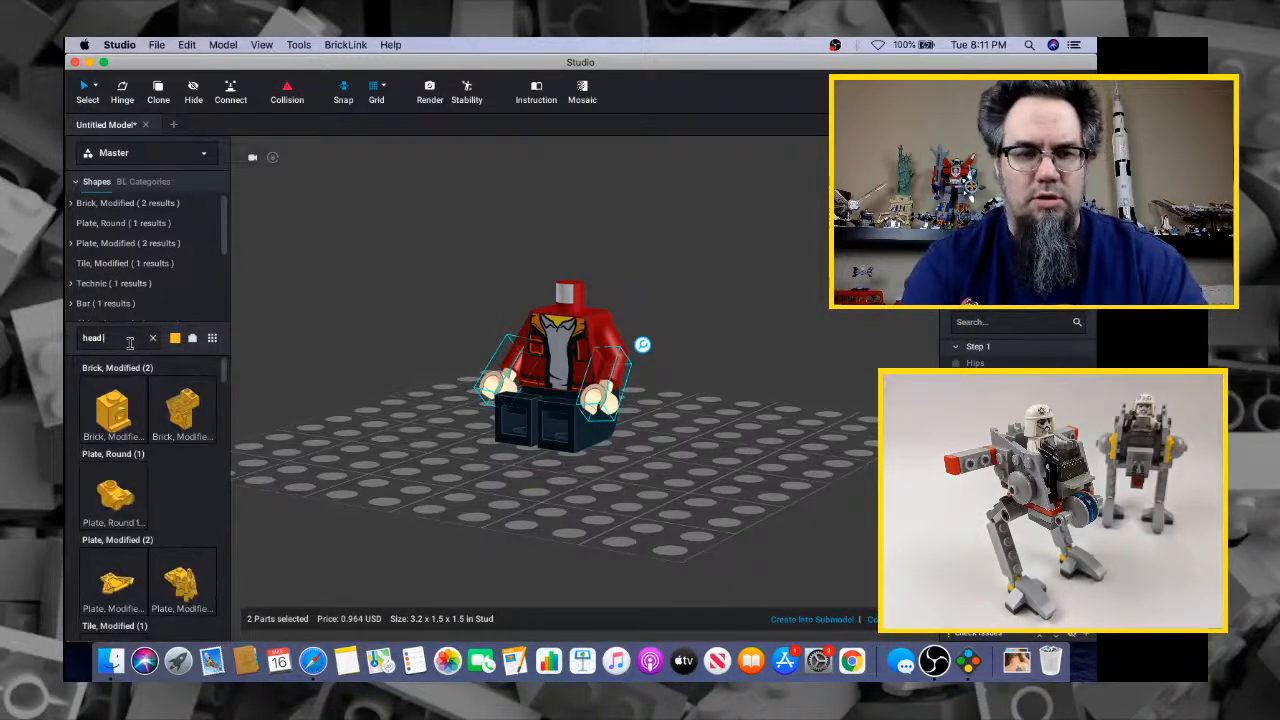
Search the decorated parts for "head beard", attach the stubble head with crooked smile and scar, and recolour it light flesh
{"action": "type", "text": "beard"}
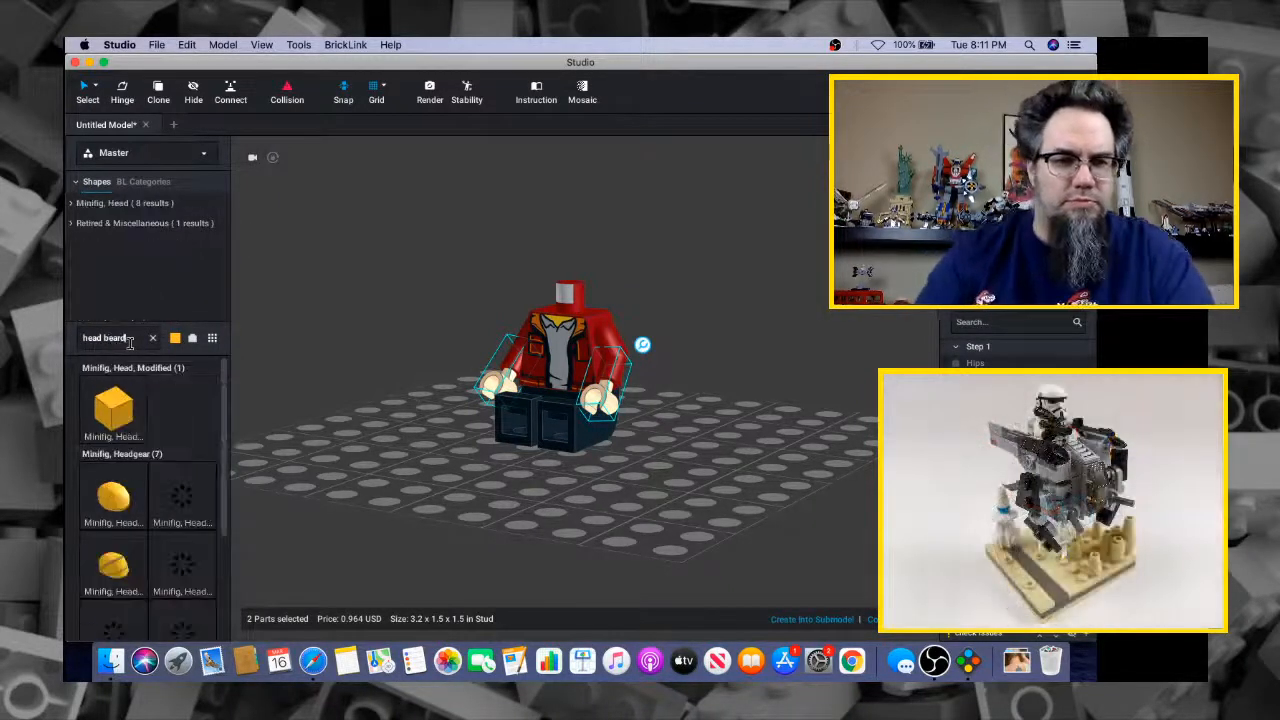
{"action": "left_click", "coordinate": [194, 340]}
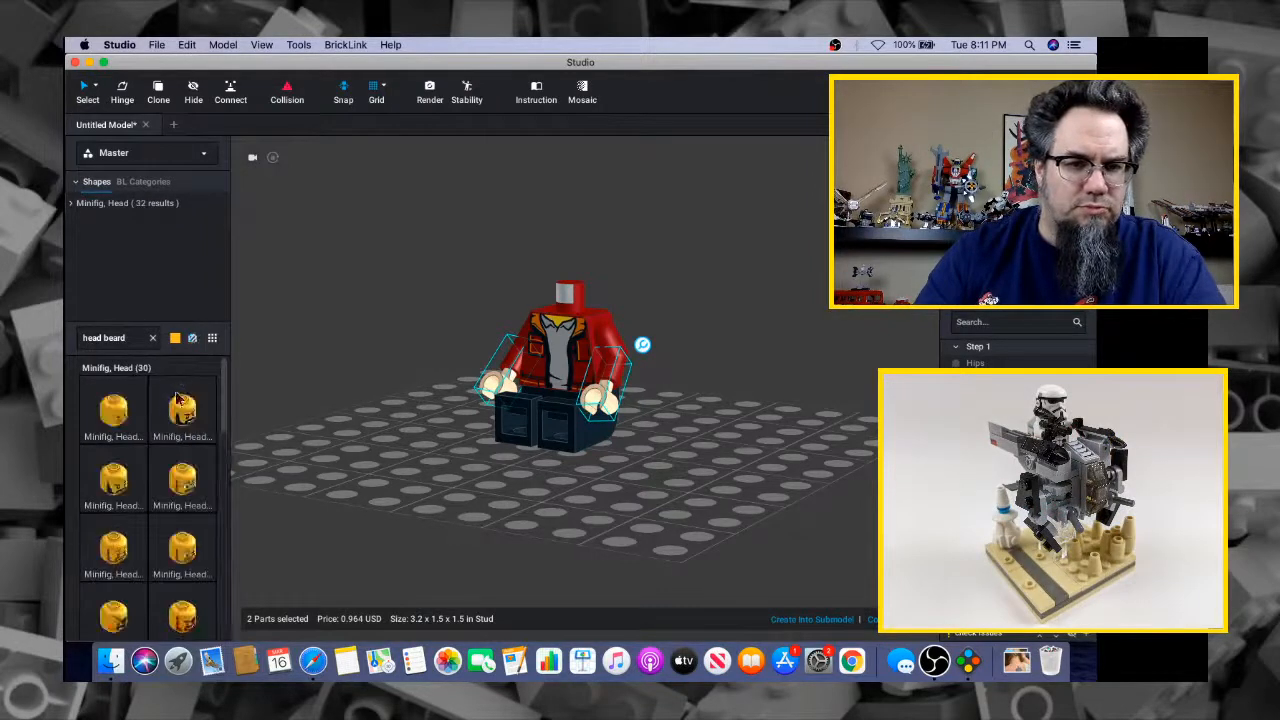
{"action": "scroll", "coordinate": [200, 505], "scroll_direction": "down", "scroll_amount": 3}
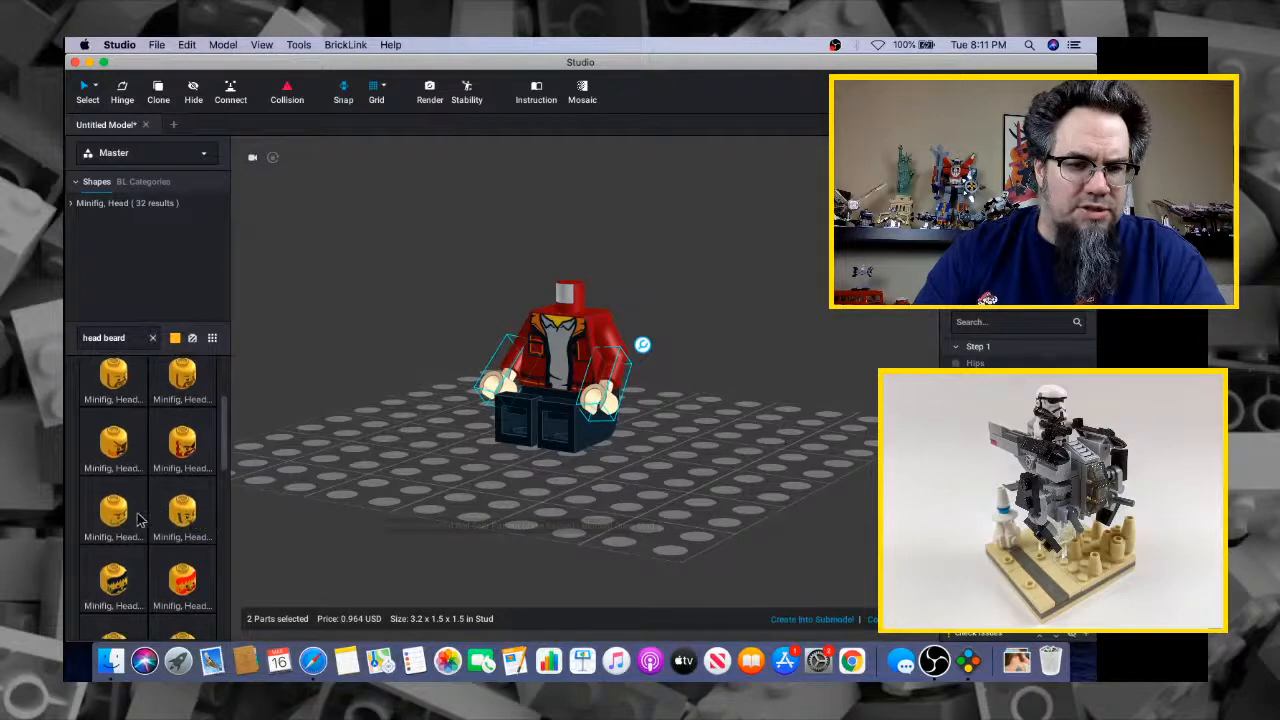
{"action": "left_click_drag", "start_coordinate": [190, 512], "coordinate": [568, 273]}
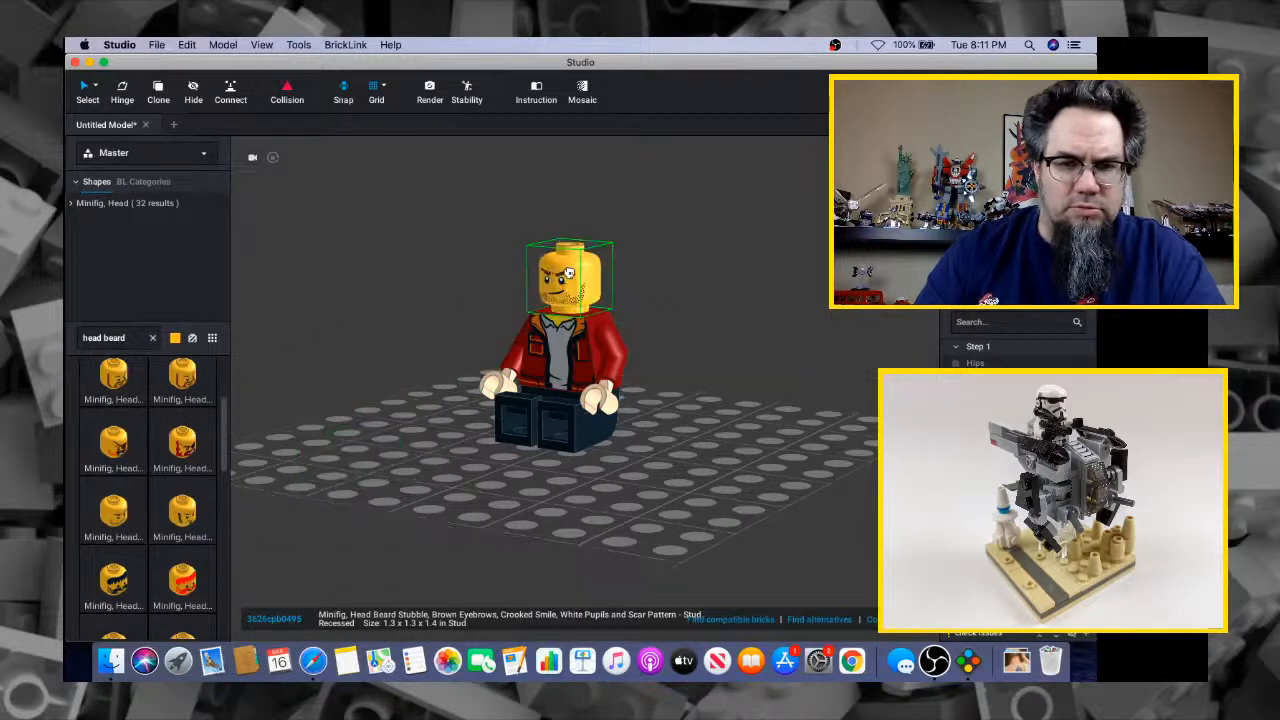
{"action": "left_click", "coordinate": [985, 240]}
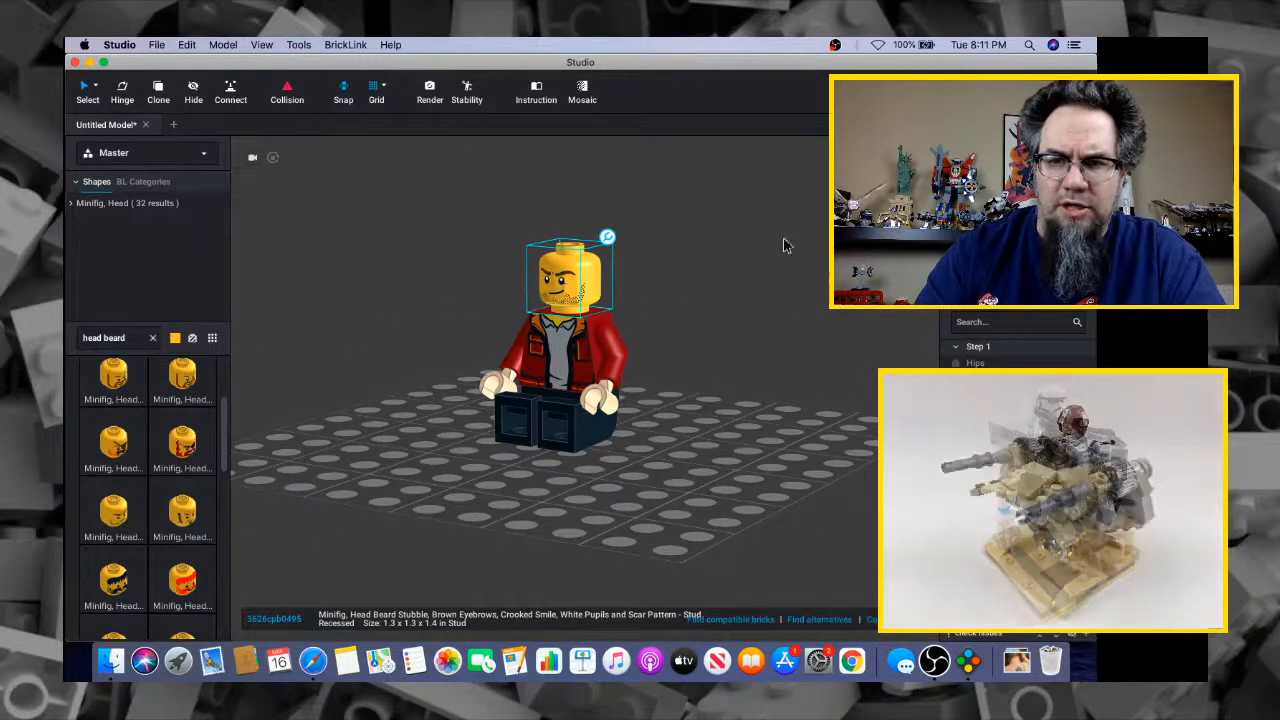
Search for "hair swept" and place the swept-back hair with slight widow's peak and short side burns on the head
{"action": "triple_click", "coordinate": [133, 331]}
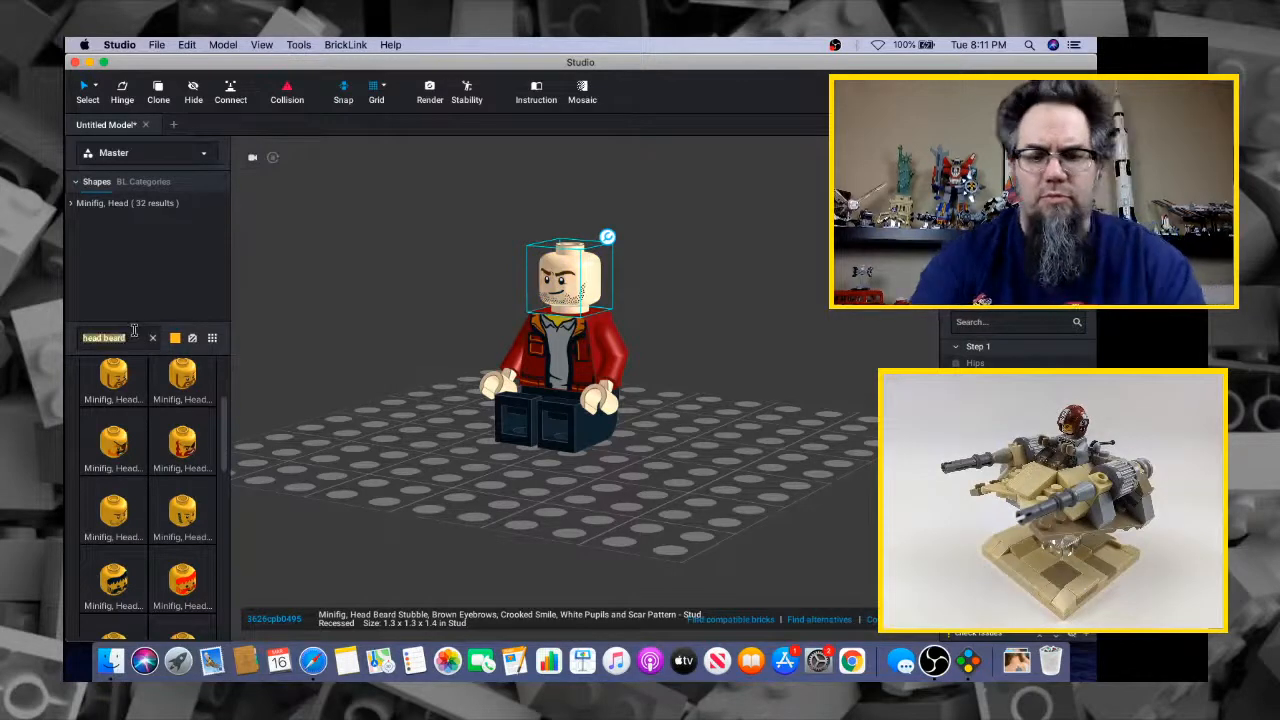
{"action": "type", "text": "hair swept"}
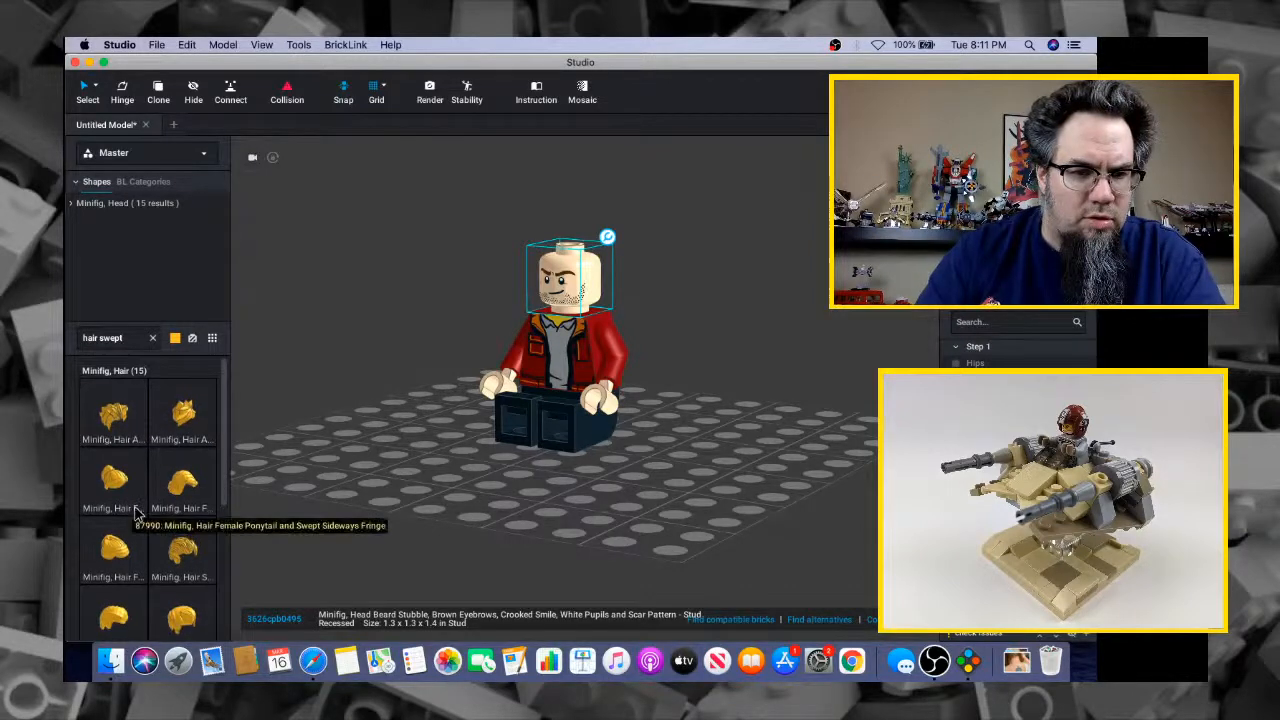
{"action": "scroll", "coordinate": [136, 515], "scroll_direction": "down", "scroll_amount": 2}
{"action": "scroll", "coordinate": [137, 515], "scroll_direction": "down", "scroll_amount": 1}
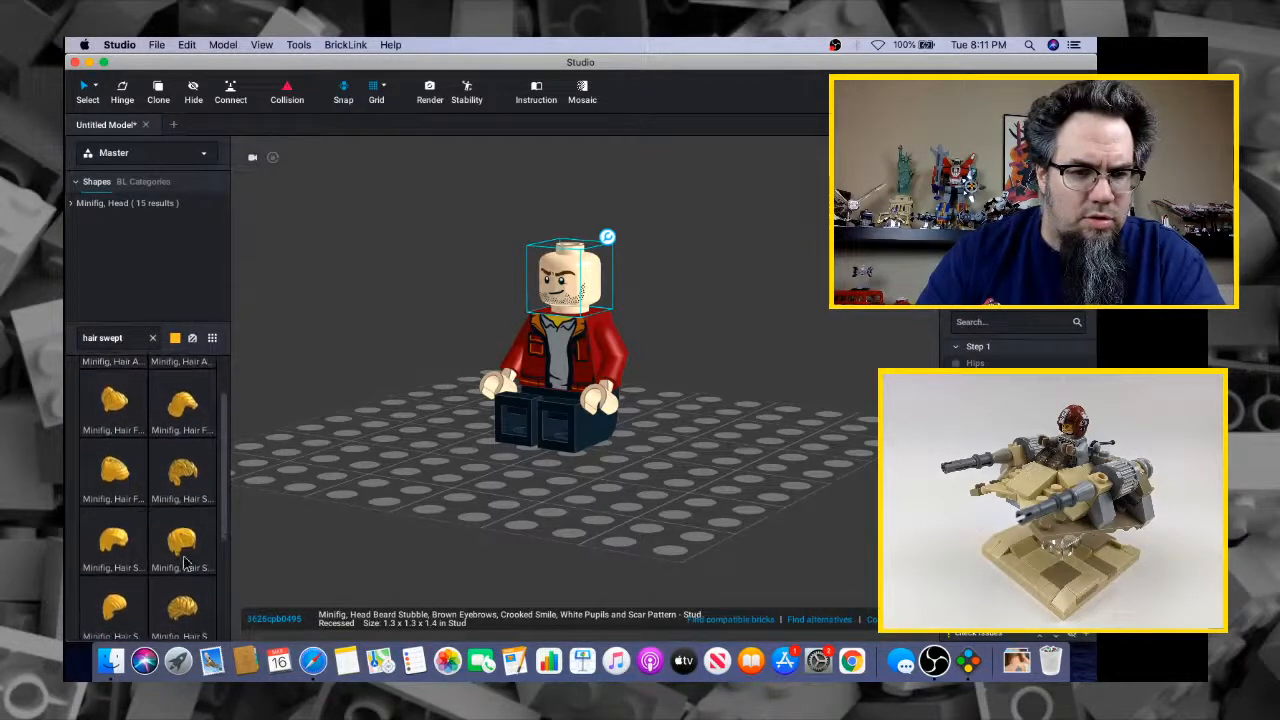
{"action": "left_click", "coordinate": [184, 606]}
{"action": "left_click", "coordinate": [568, 265]}
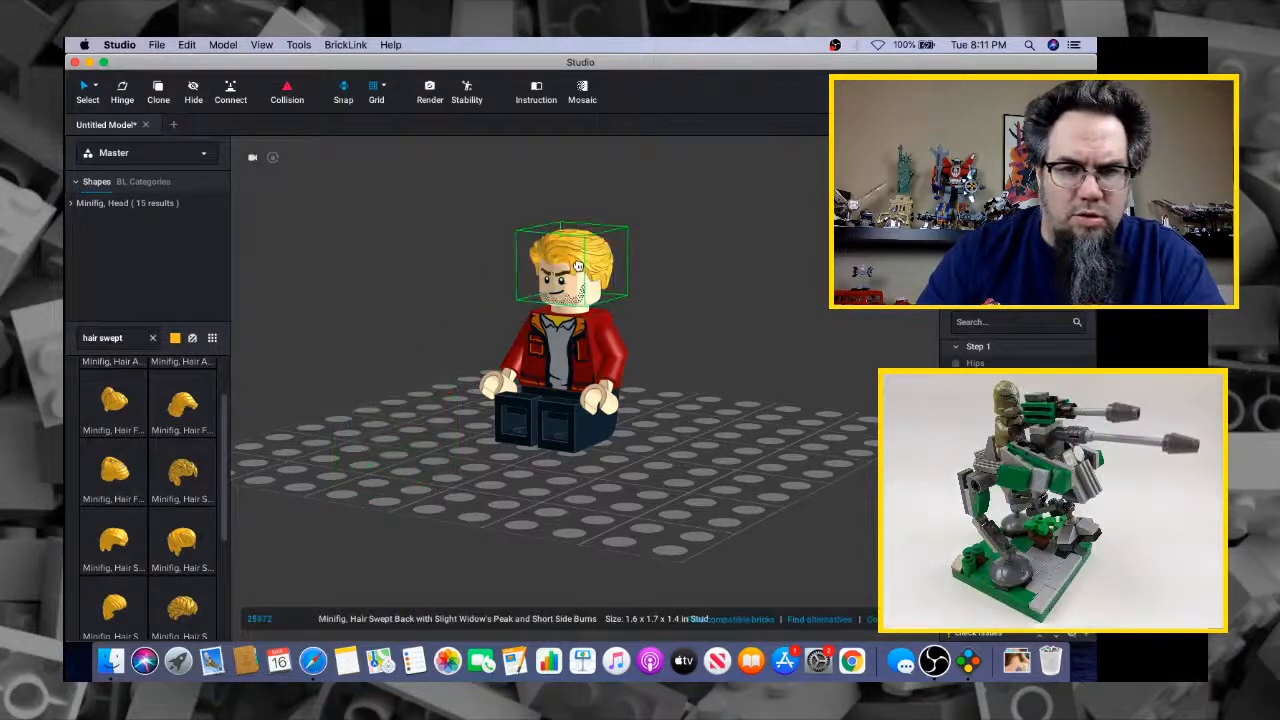
Compare the hair with the Peter Quill reference images and replace it with the Hair Swept Left Tousled piece
{"action": "key", "text": "super+Tab"}
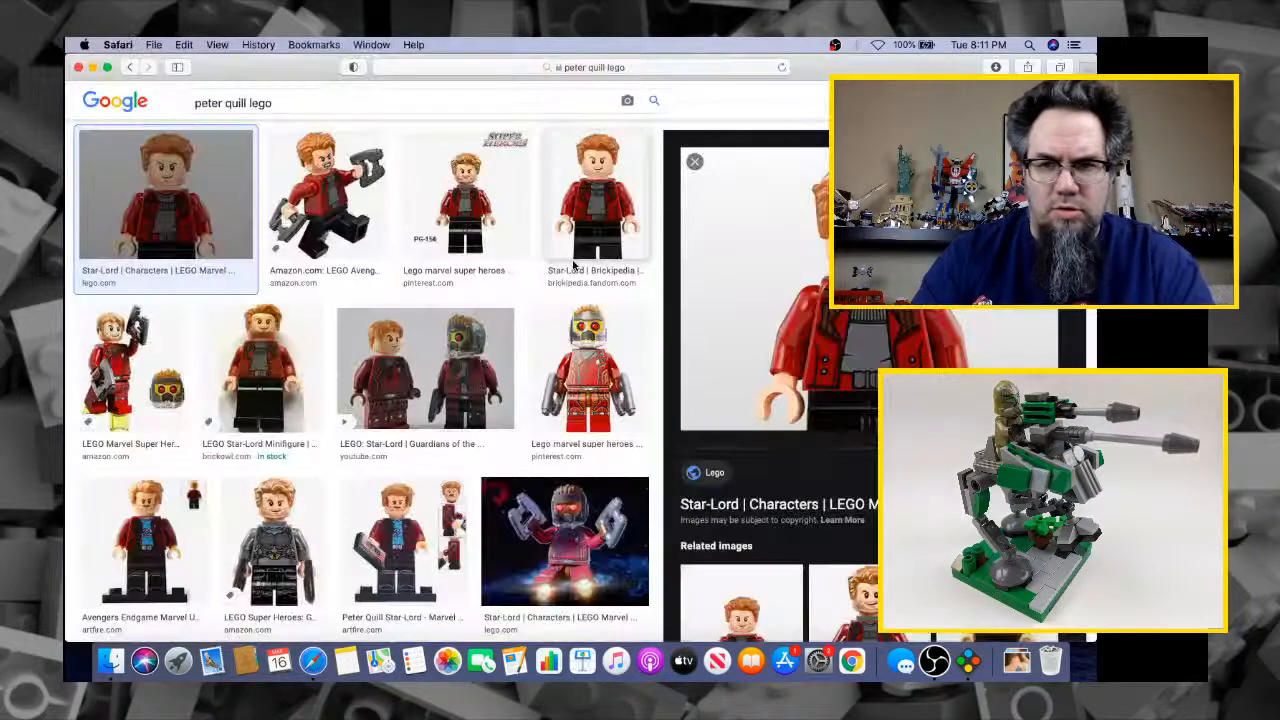
{"action": "key", "text": "super+Tab"}
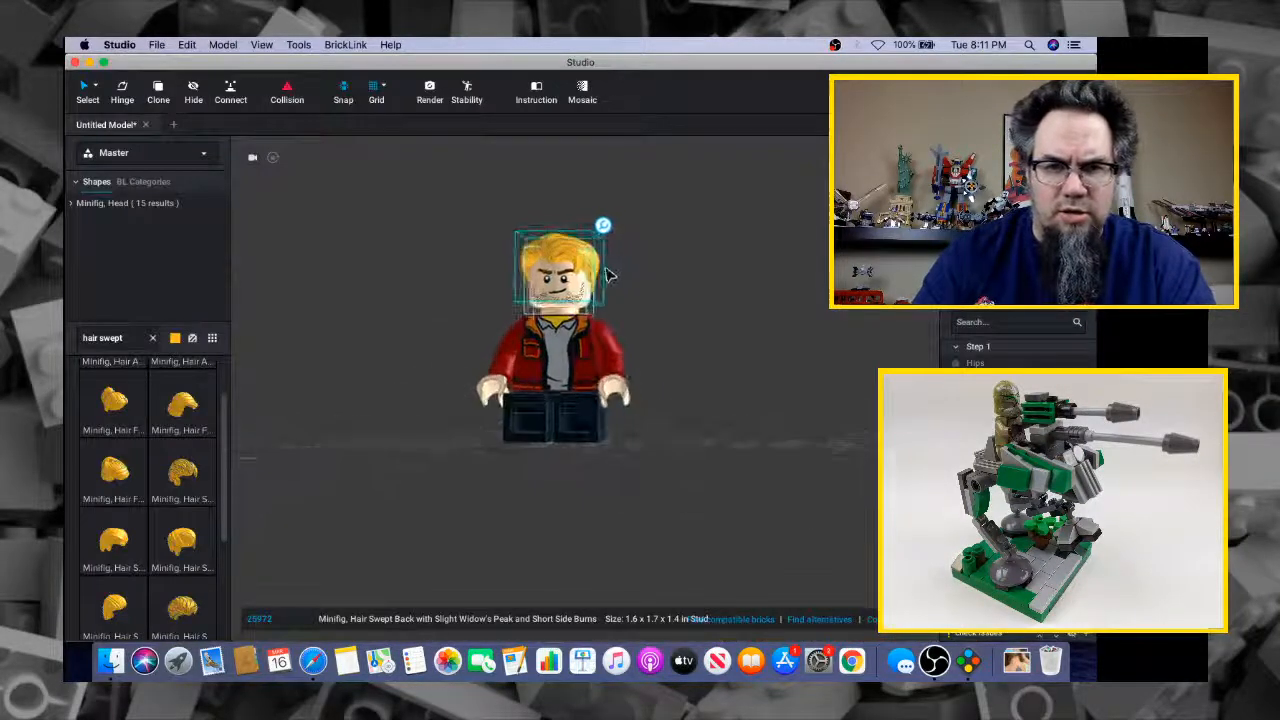
{"action": "key", "text": "super+Tab"}
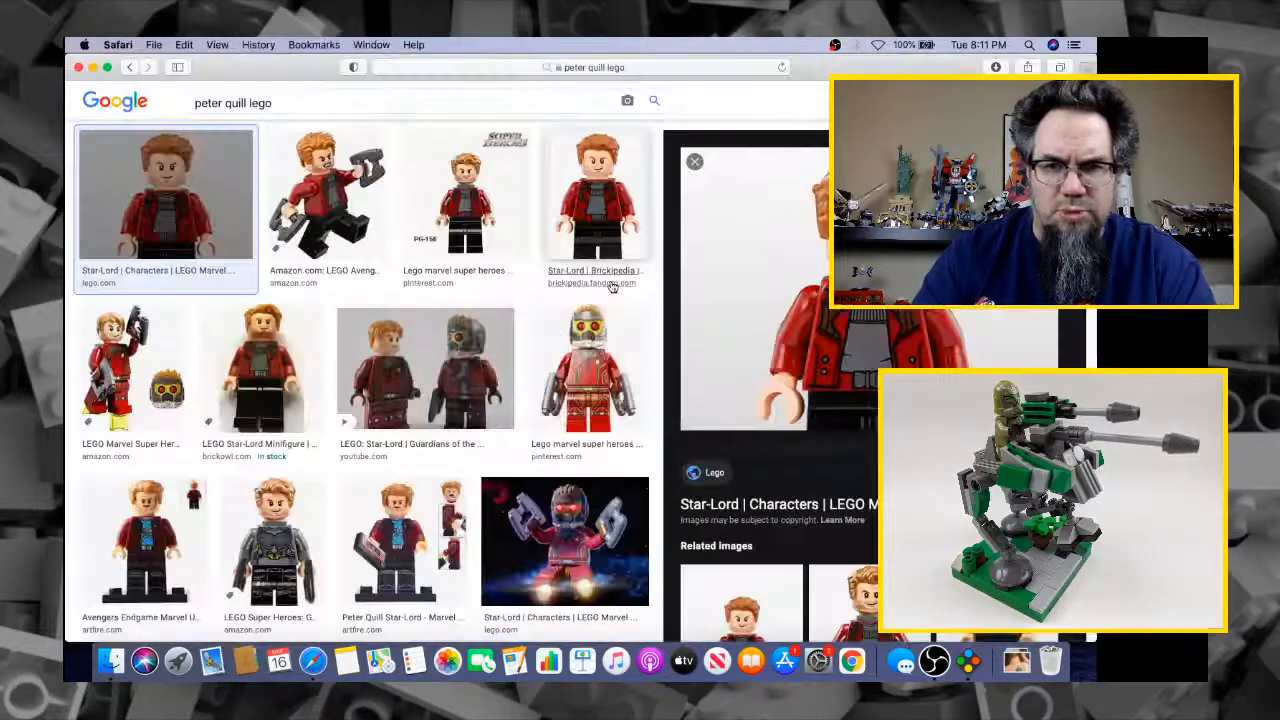
{"action": "key", "text": "super+Tab"}
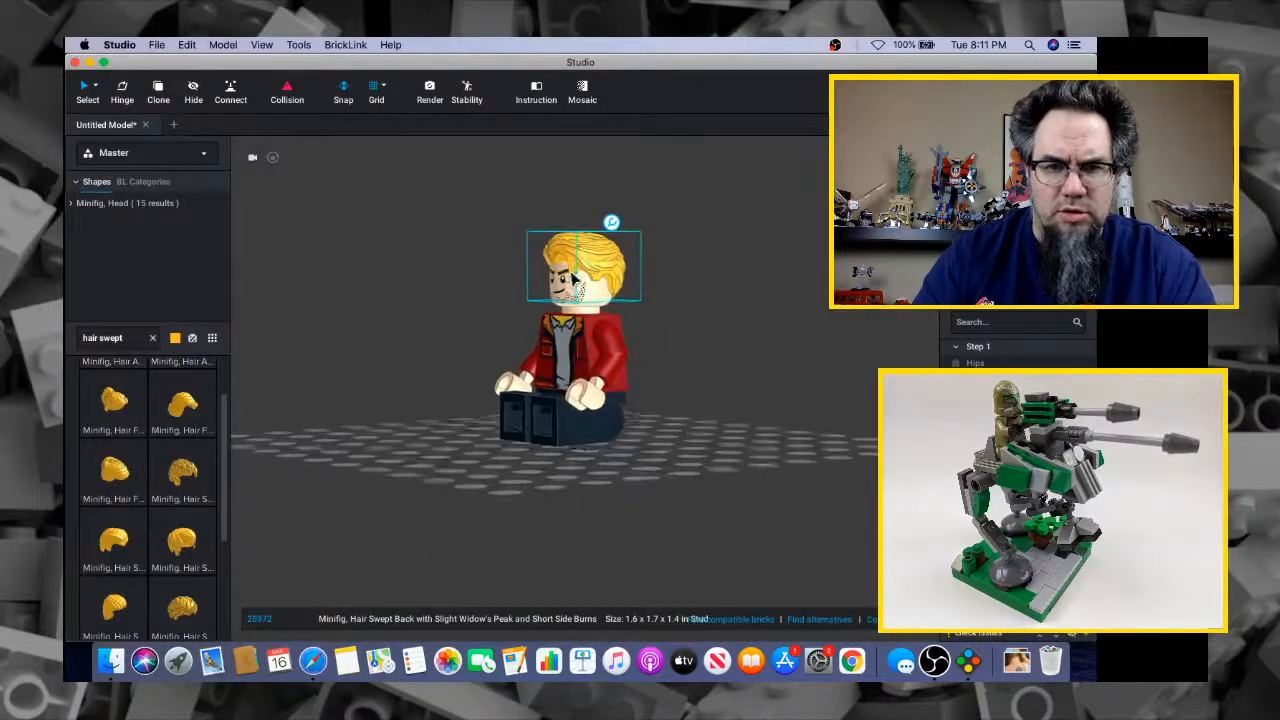
{"action": "scroll", "coordinate": [173, 548], "scroll_direction": "down", "scroll_amount": 1}
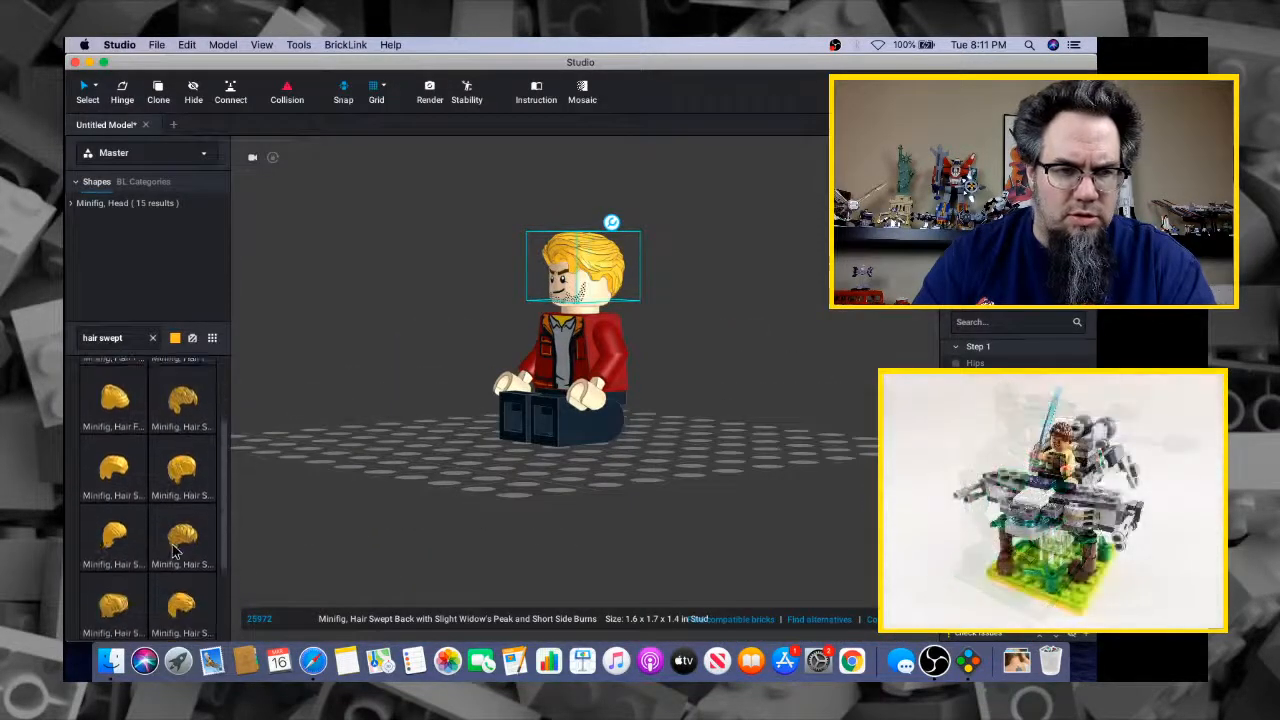
{"action": "scroll", "coordinate": [170, 550], "scroll_direction": "down", "scroll_amount": 2}
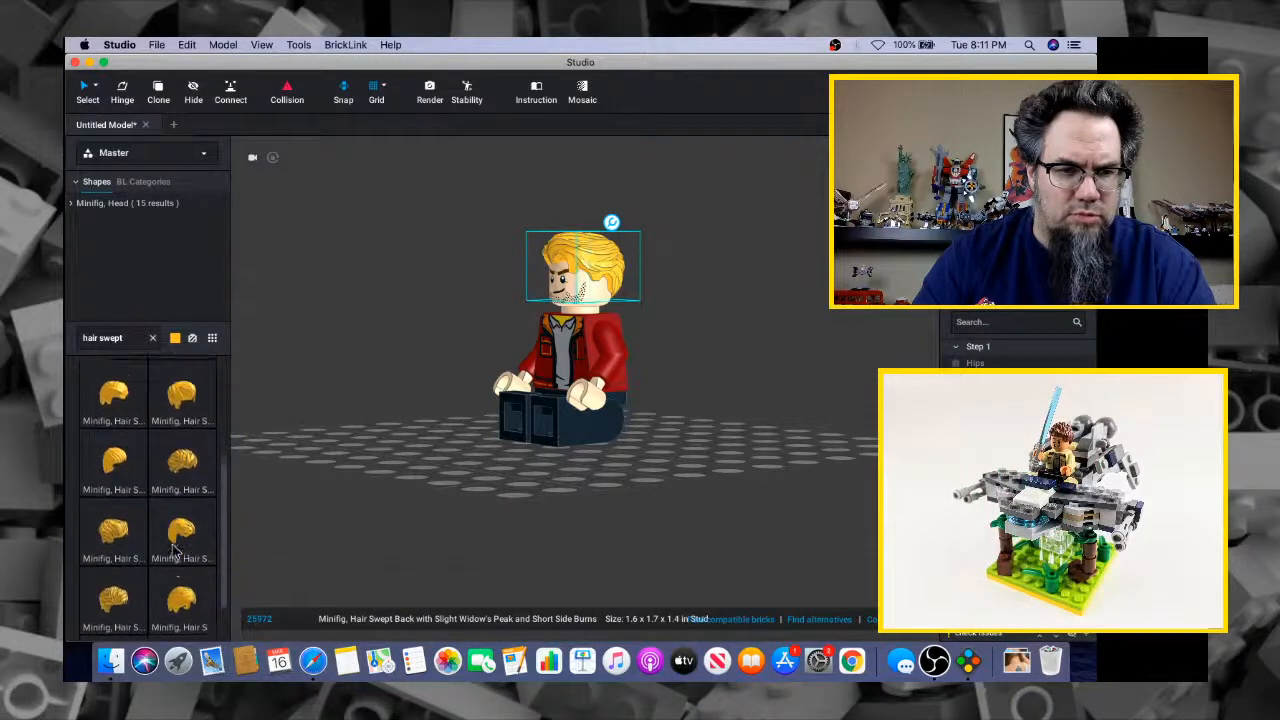
{"action": "left_click_drag", "start_coordinate": [160, 553], "coordinate": [420, 405]}
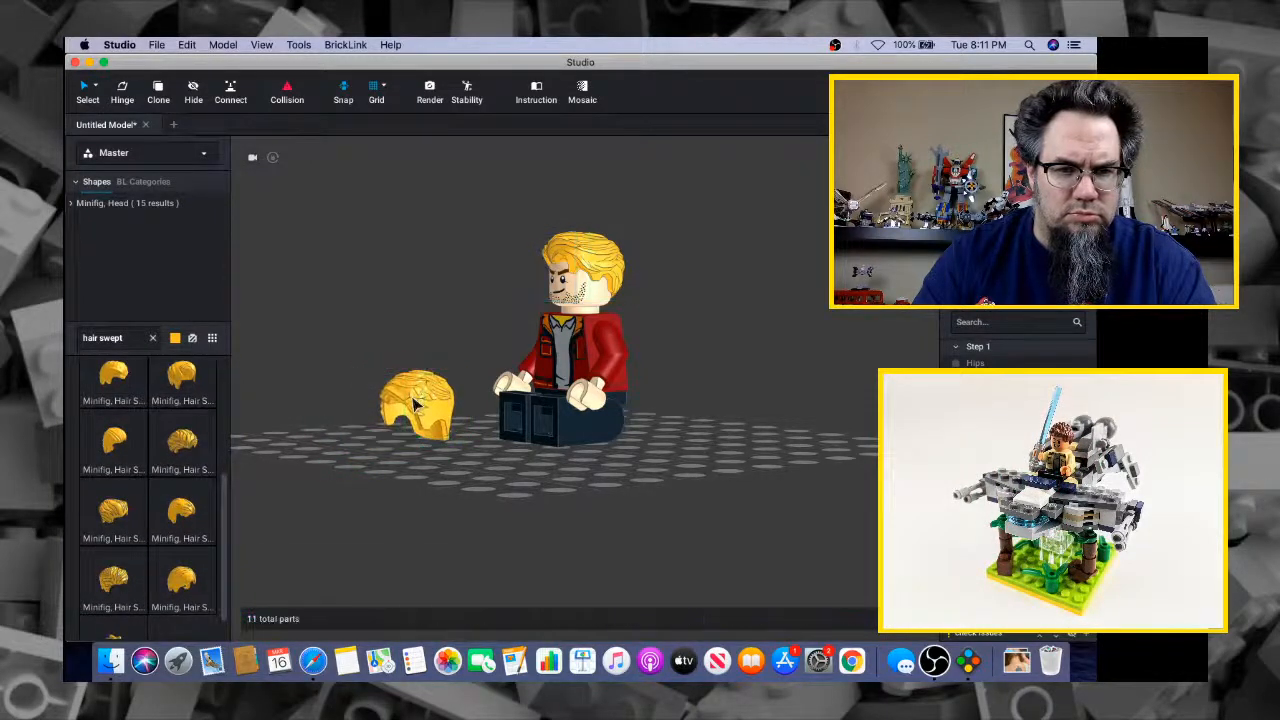
{"action": "scroll", "coordinate": [430, 405], "scroll_direction": "up", "scroll_amount": 2}
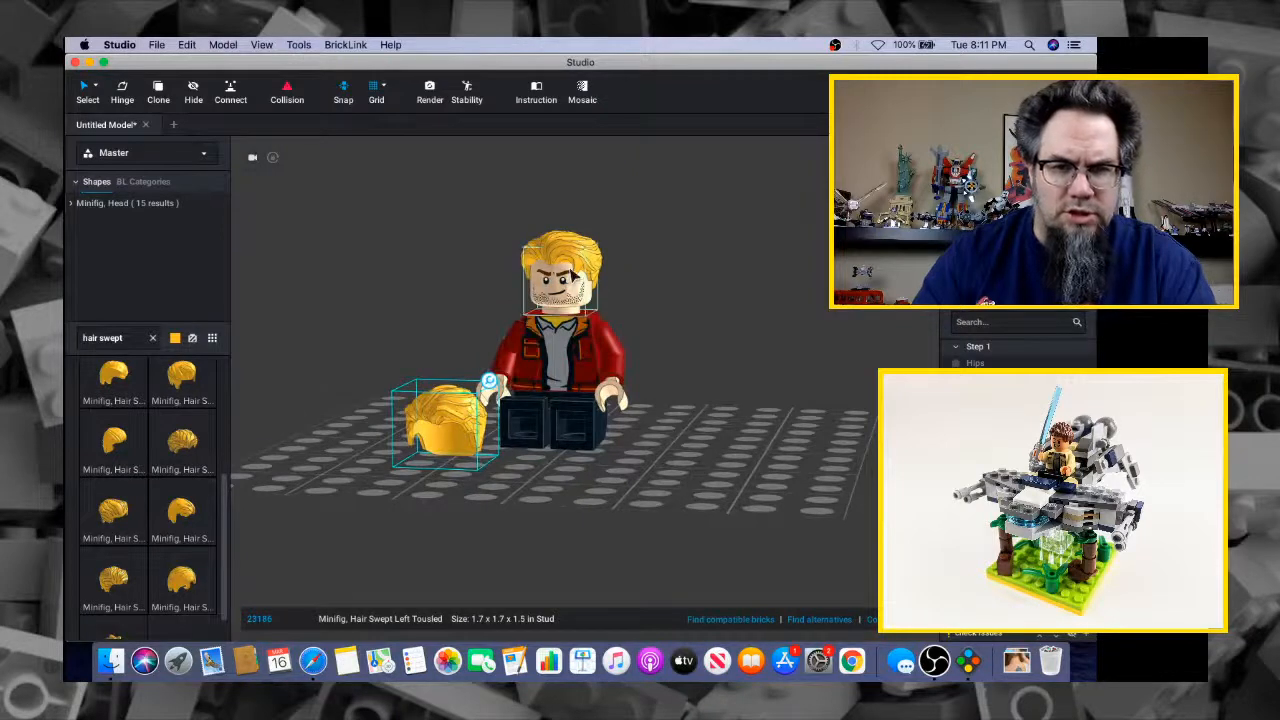
{"action": "left_click", "coordinate": [560, 250]}
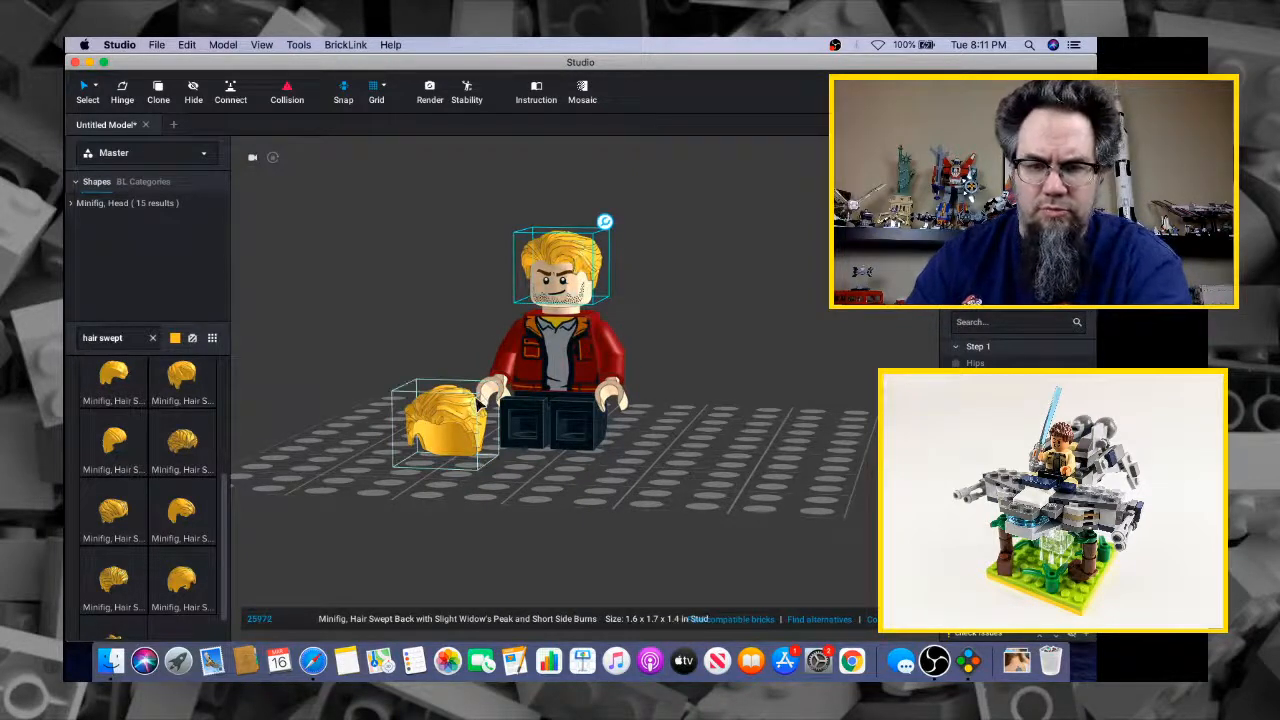
{"action": "key", "text": "Delete"}
{"action": "left_click_drag", "start_coordinate": [475, 405], "coordinate": [564, 265]}
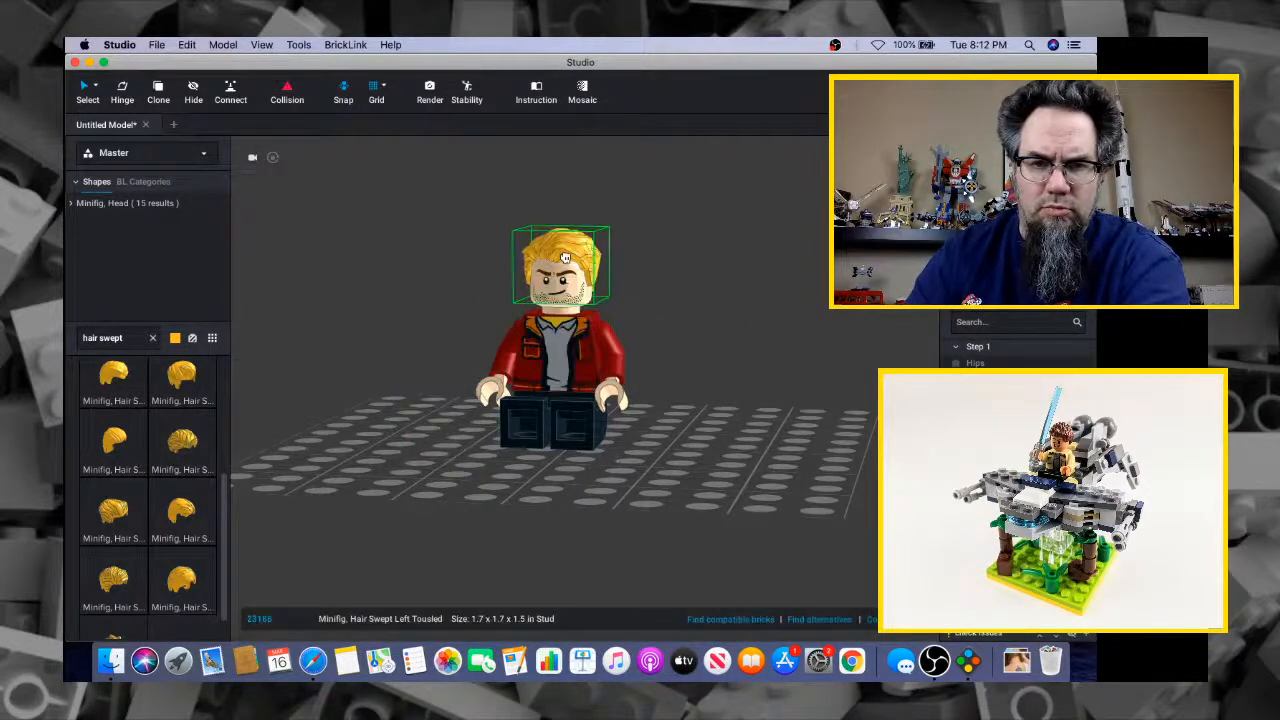
Check the reference images for the hair colour and recolour the tousled hair orange
{"action": "key", "text": "super+Tab"}
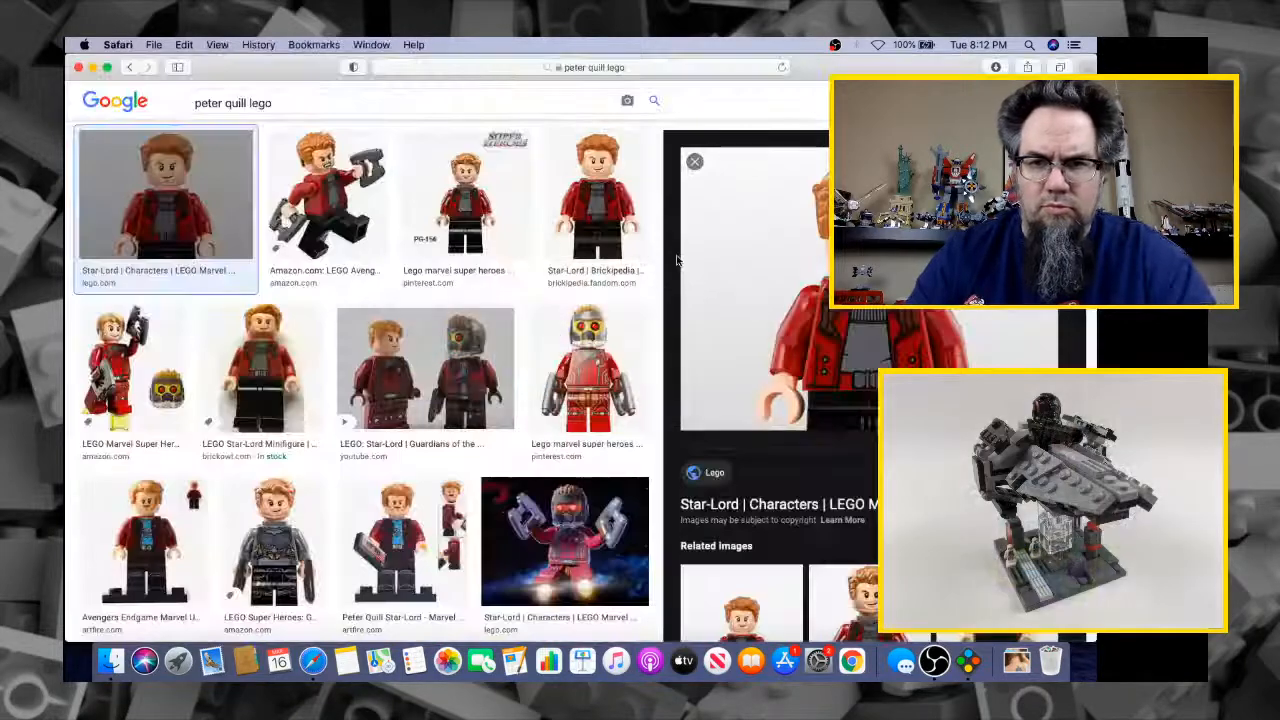
{"action": "key", "text": "super+Tab"}
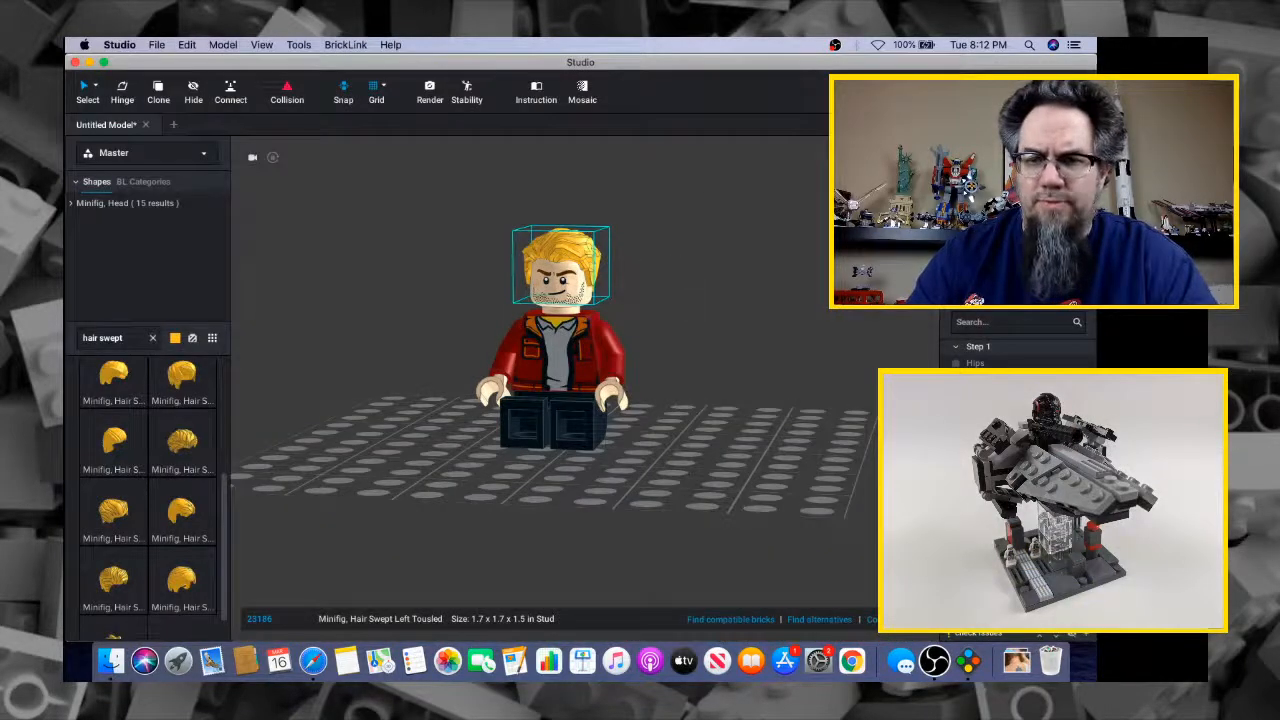
{"action": "key", "text": "super+Tab"}
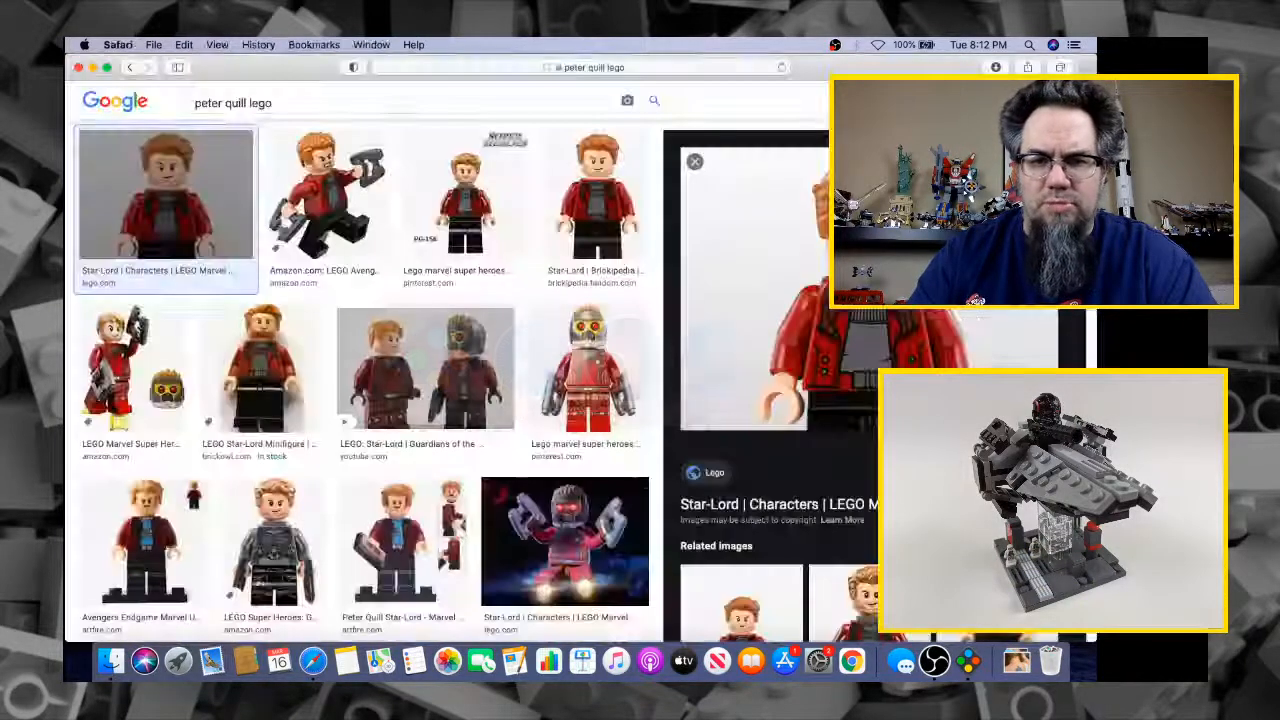
{"action": "key", "text": "super+Tab"}
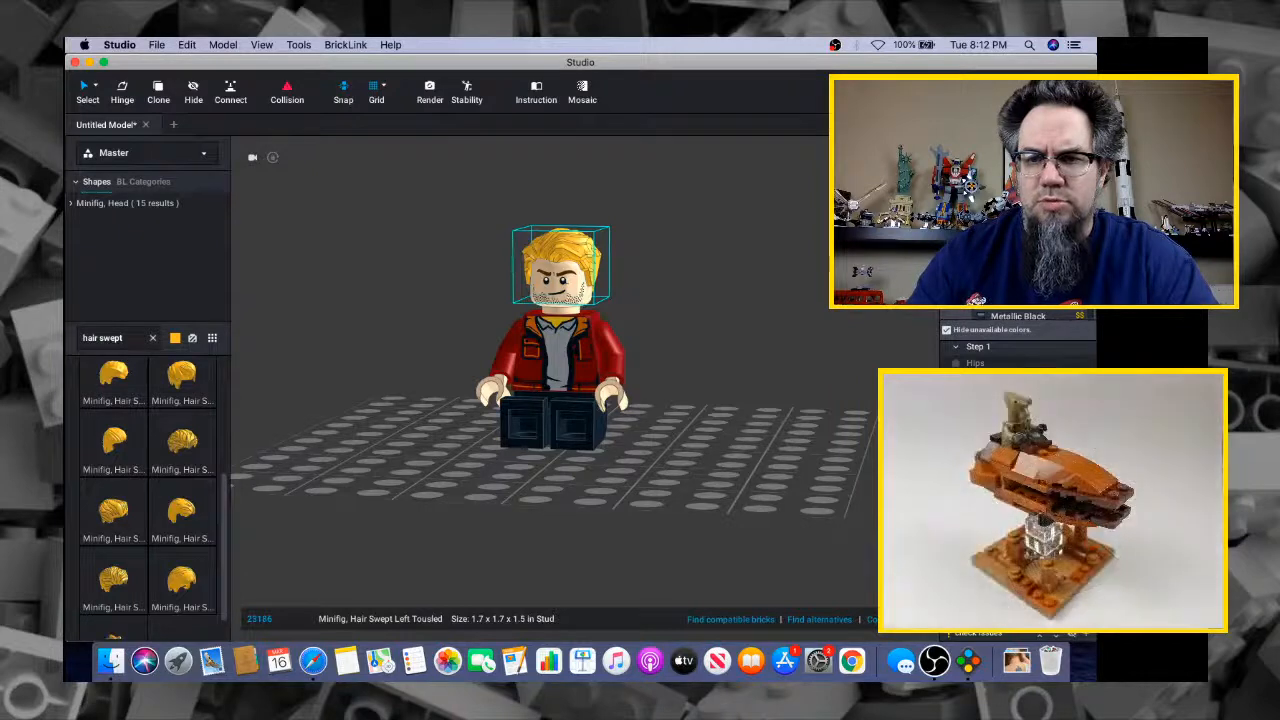
Try to pivot the left arm at its shoulder joint with the Hinge tool
{"action": "right_click_drag", "start_coordinate": [740, 267], "coordinate": [675, 285]}
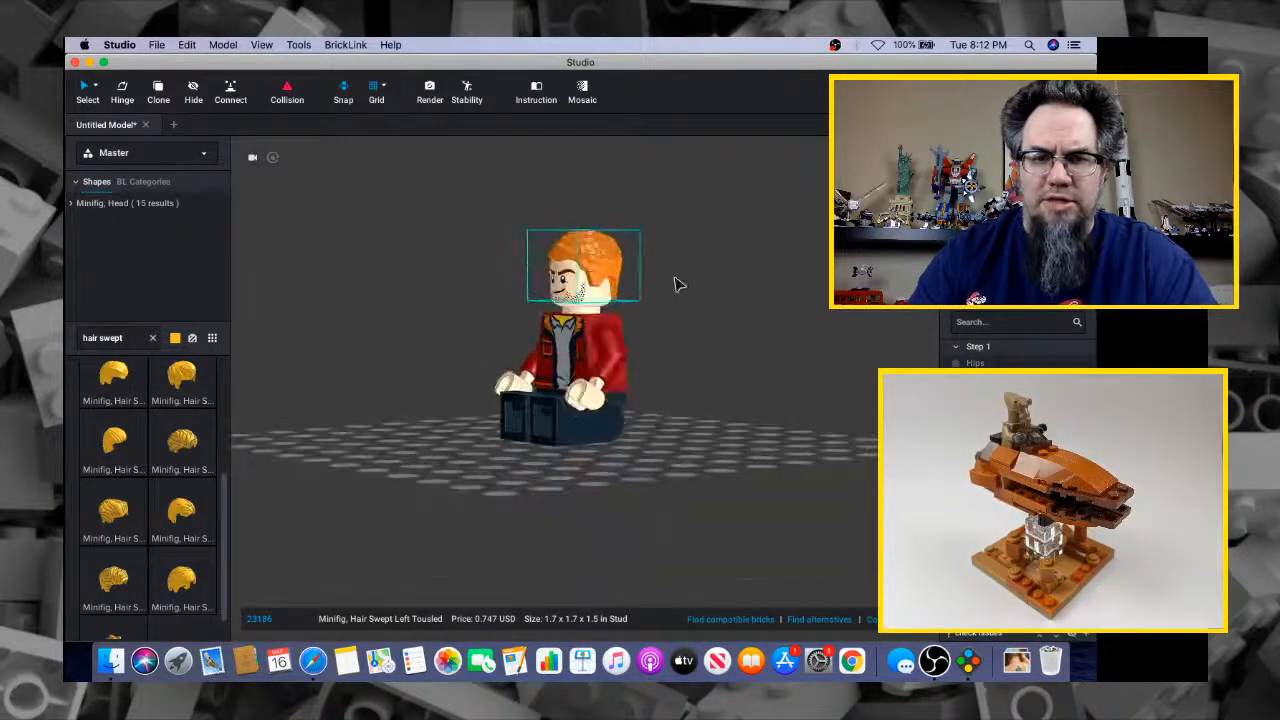
{"action": "left_click", "coordinate": [620, 362]}
{"action": "key", "text": "Right"}
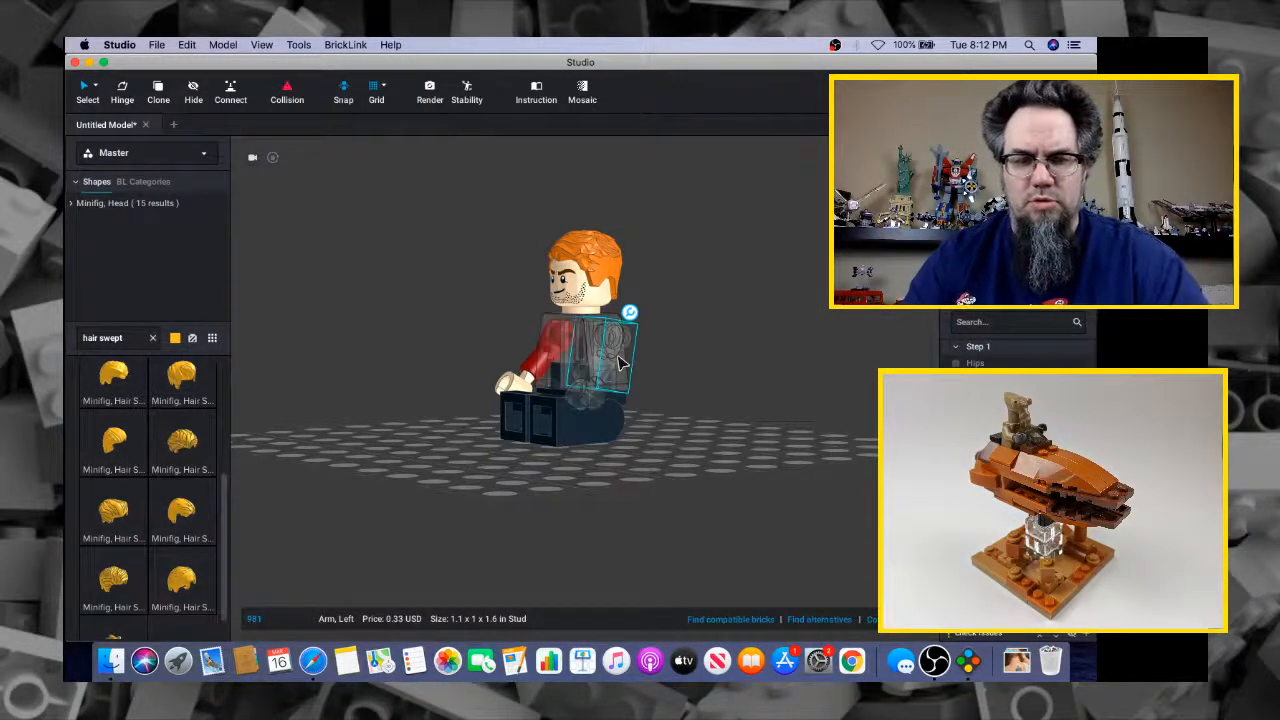
{"action": "left_click", "coordinate": [703, 361]}
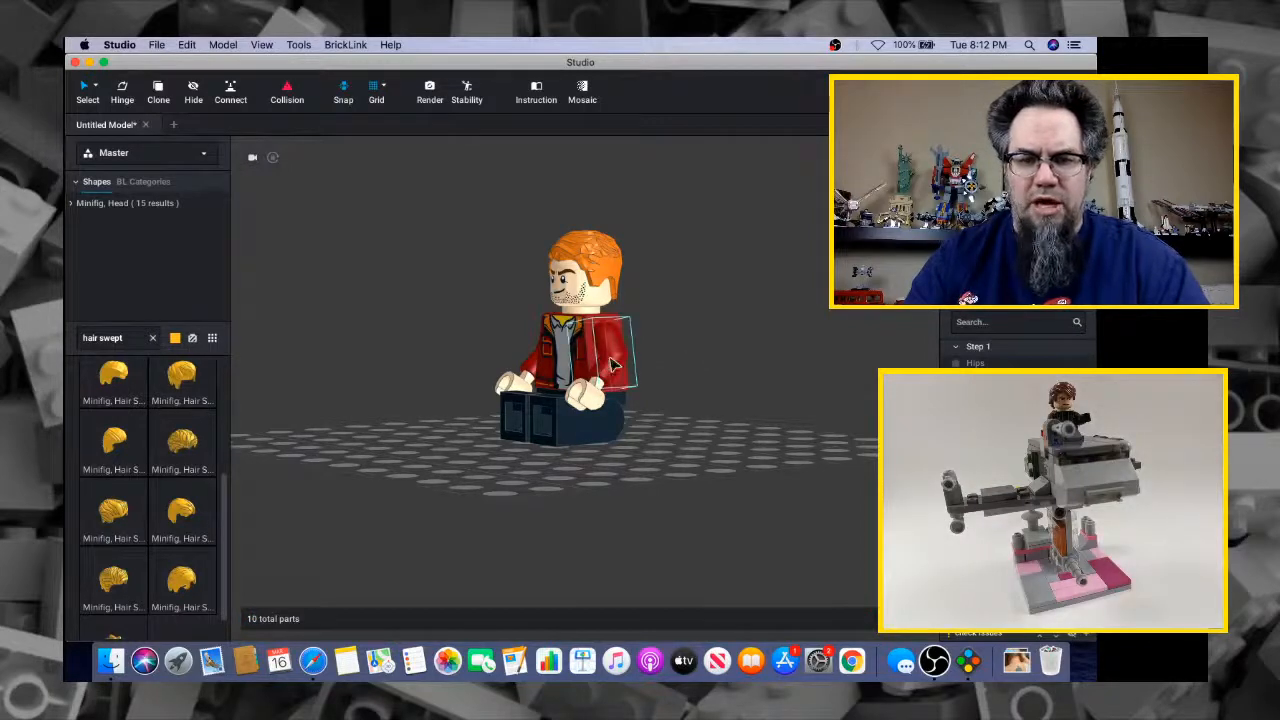
{"action": "left_click", "coordinate": [614, 366]}
{"action": "key", "text": "h"}
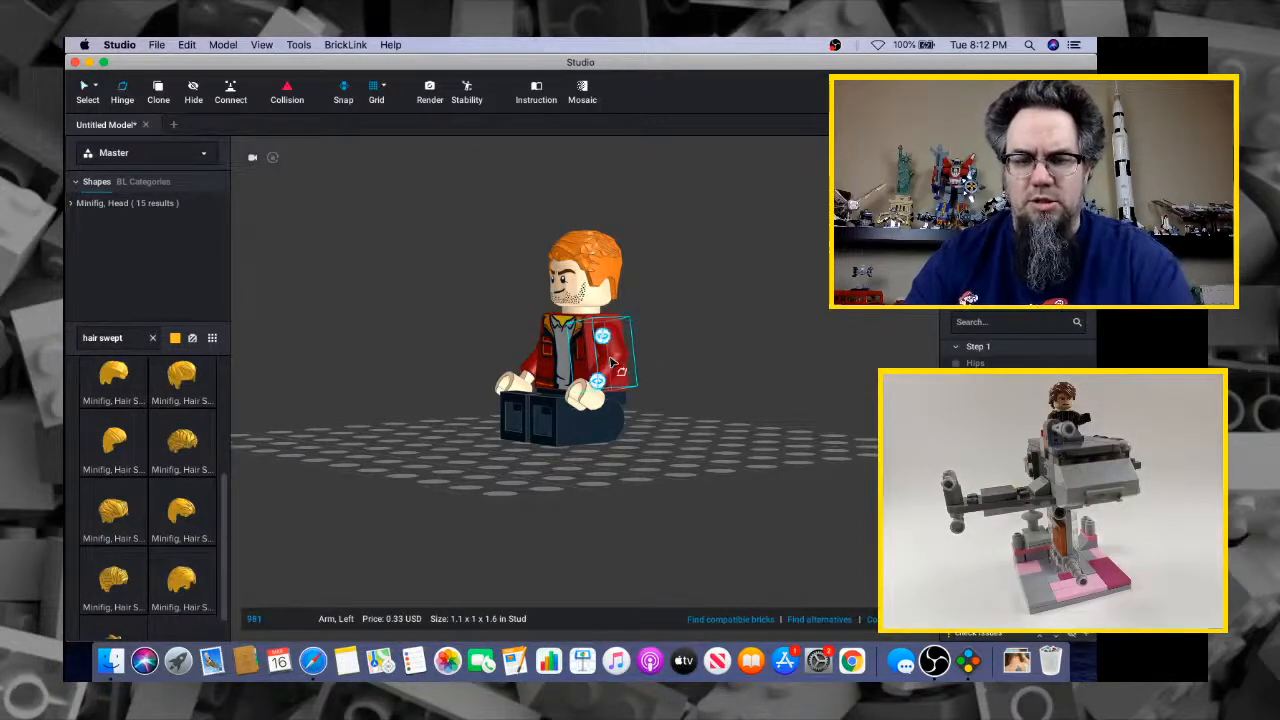
{"action": "left_click_drag", "start_coordinate": [613, 363], "coordinate": [608, 362]}
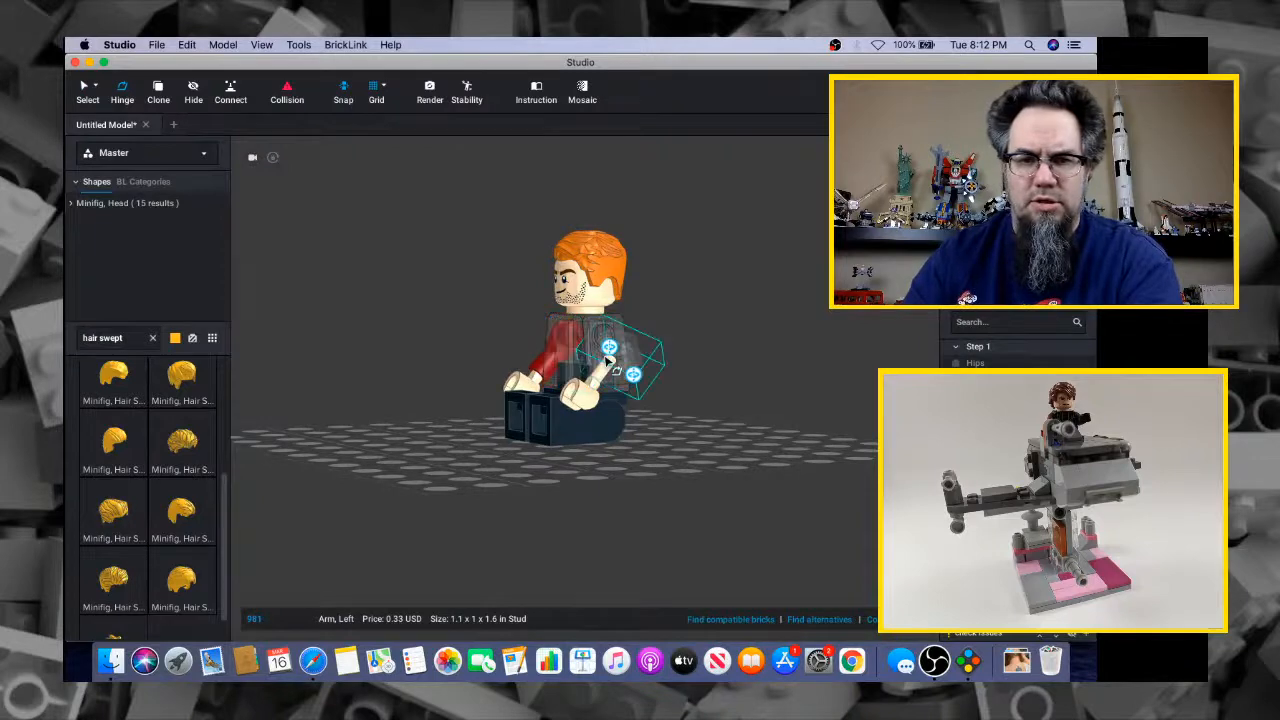
{"action": "left_click", "coordinate": [692, 333]}
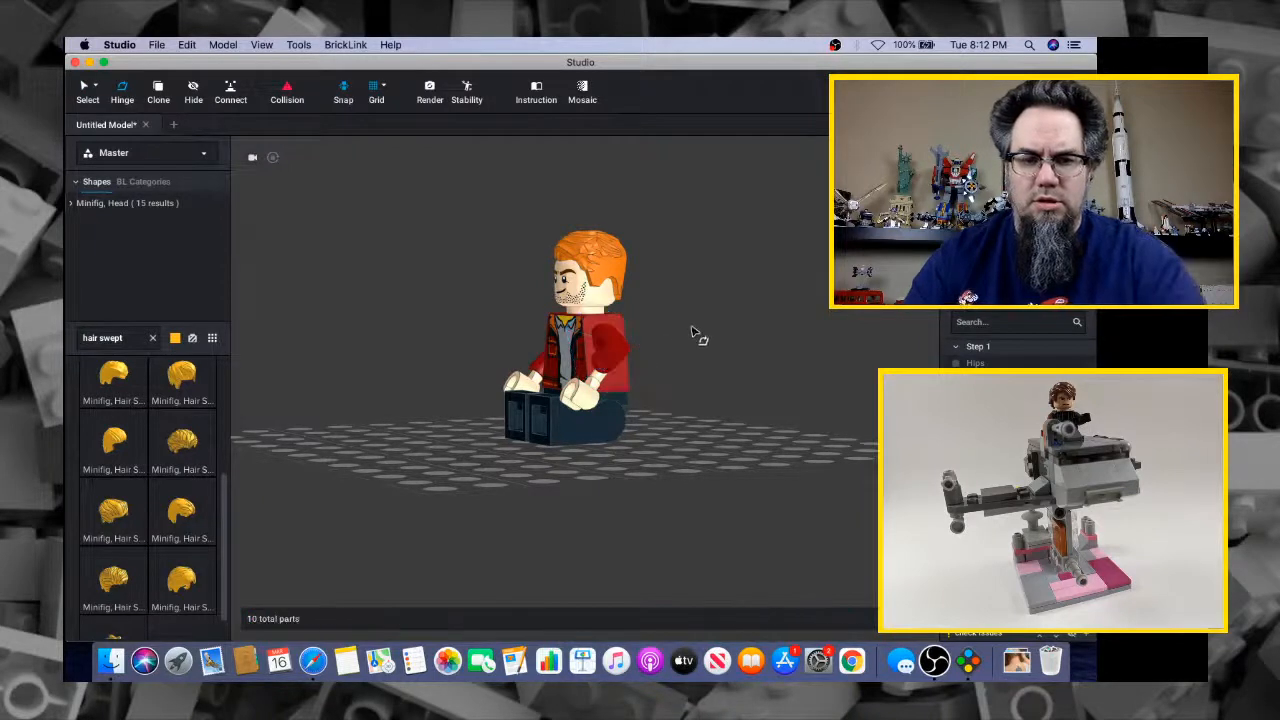
Undo the recent arm and hair changes and put the earlier swept-back hair back on the head
{"action": "key", "text": "super+z"}
{"action": "right_click_drag", "start_coordinate": [669, 343], "coordinate": [630, 393]}
{"action": "left_click_drag", "start_coordinate": [443, 457], "coordinate": [573, 314]}
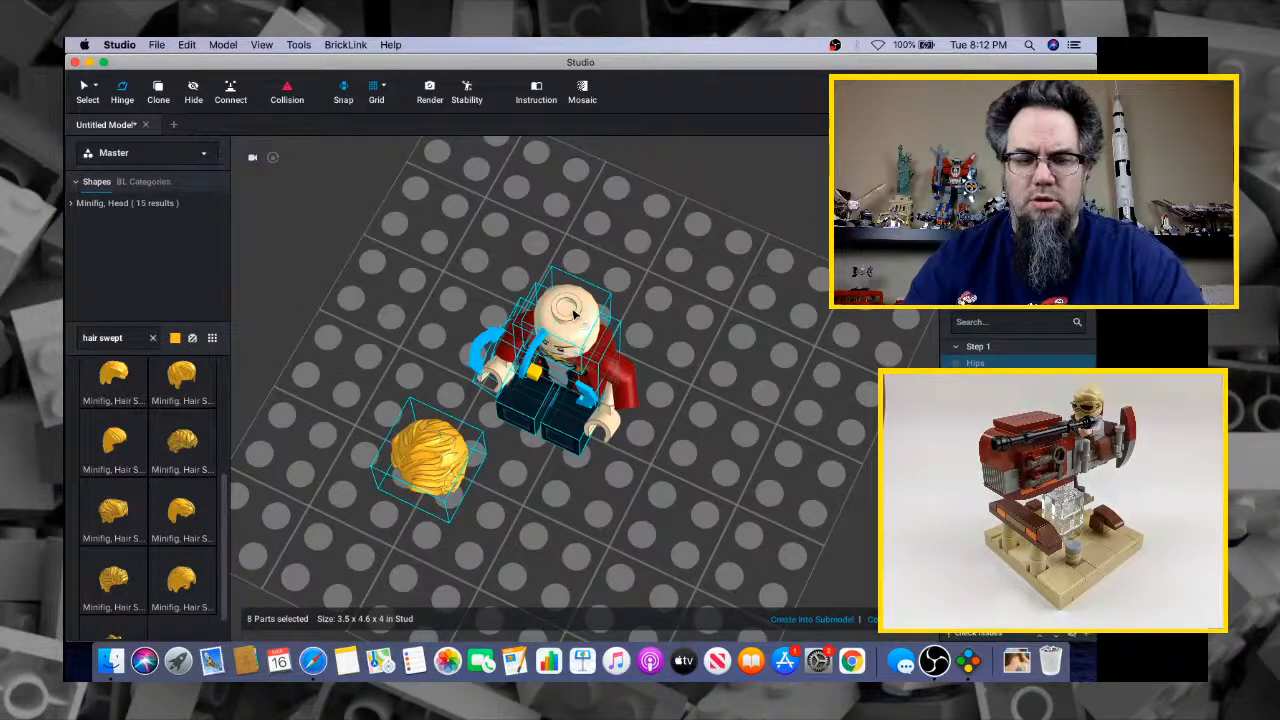
{"action": "left_click", "coordinate": [703, 265]}
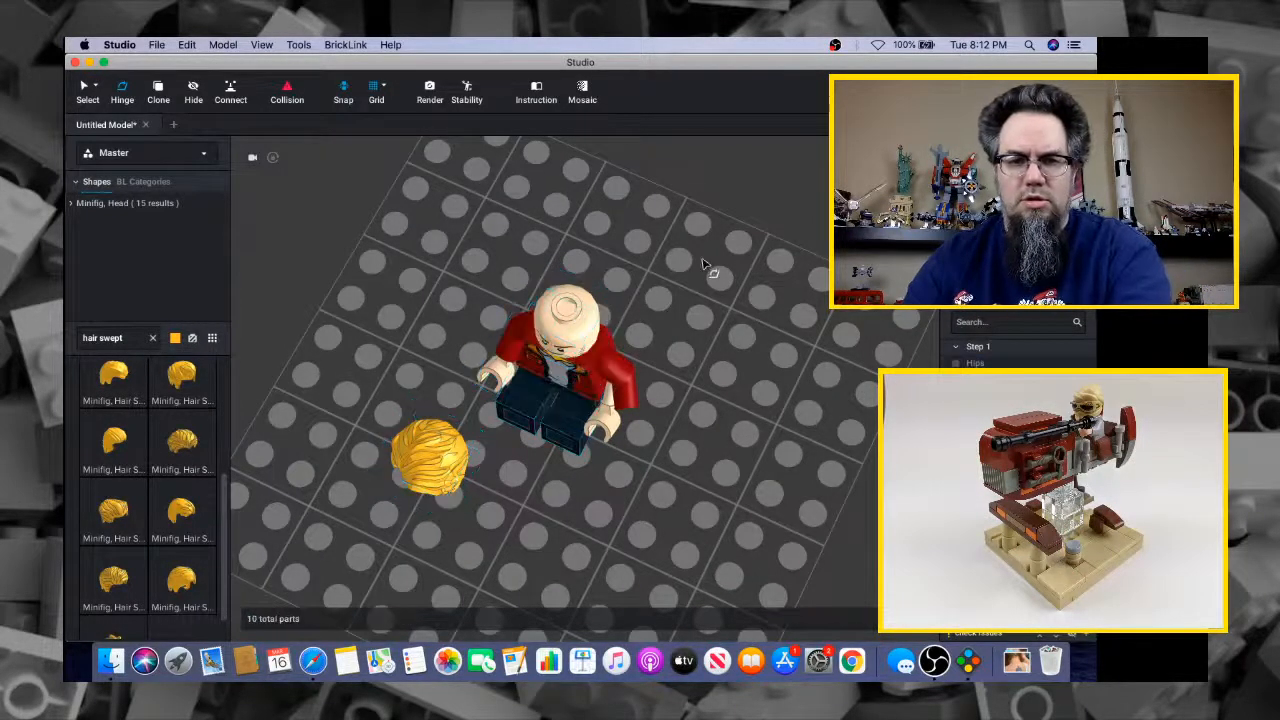
{"action": "key", "text": "v"}
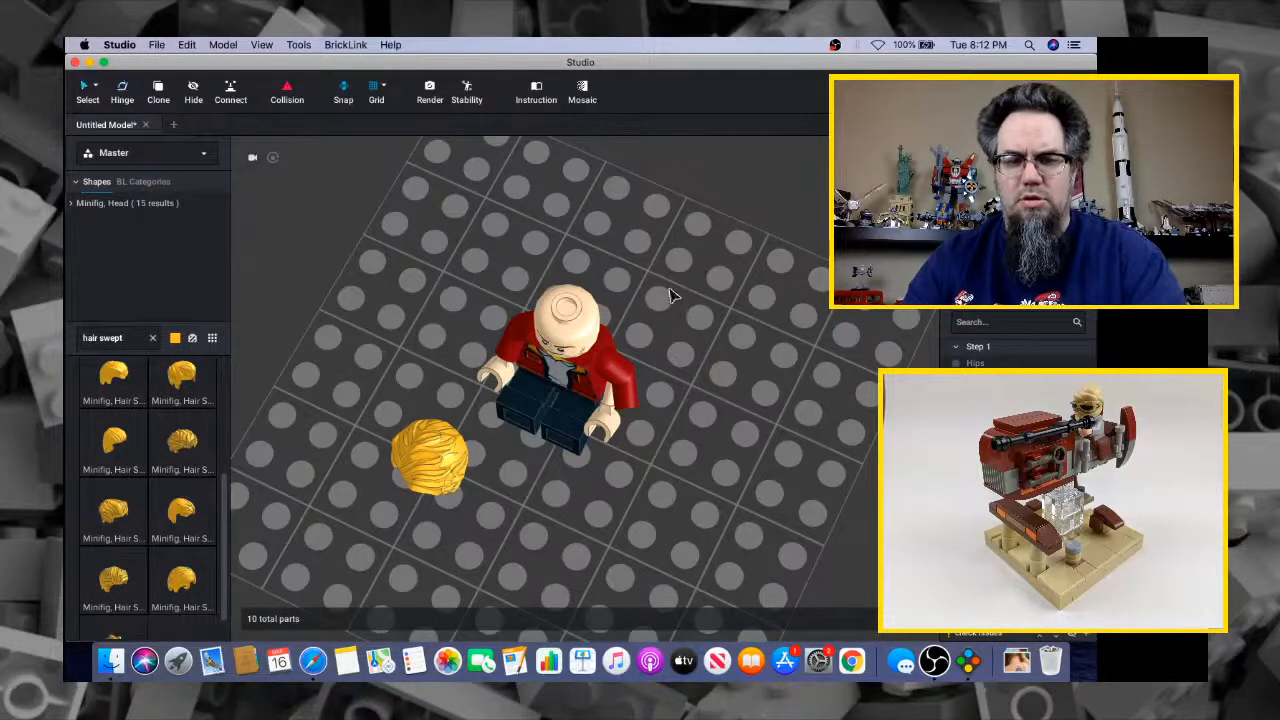
{"action": "key", "text": "super+v"}
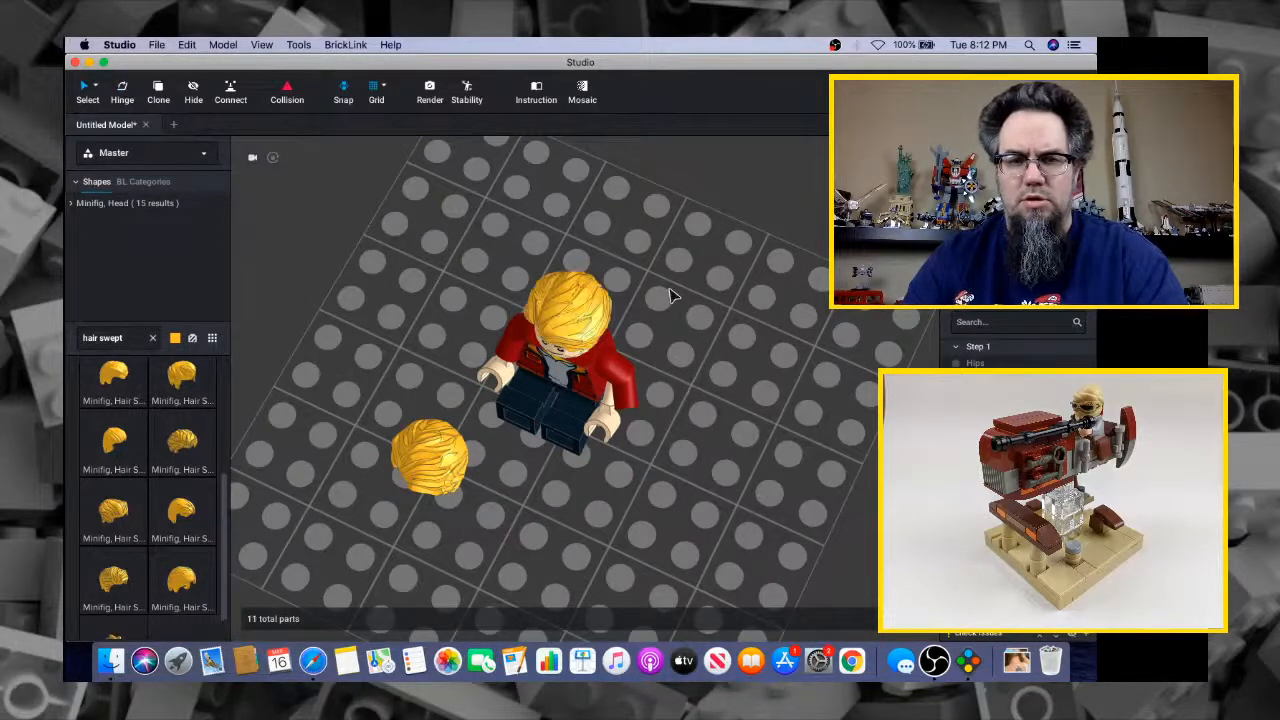
{"action": "right_click_drag", "start_coordinate": [672, 295], "coordinate": [678, 275]}
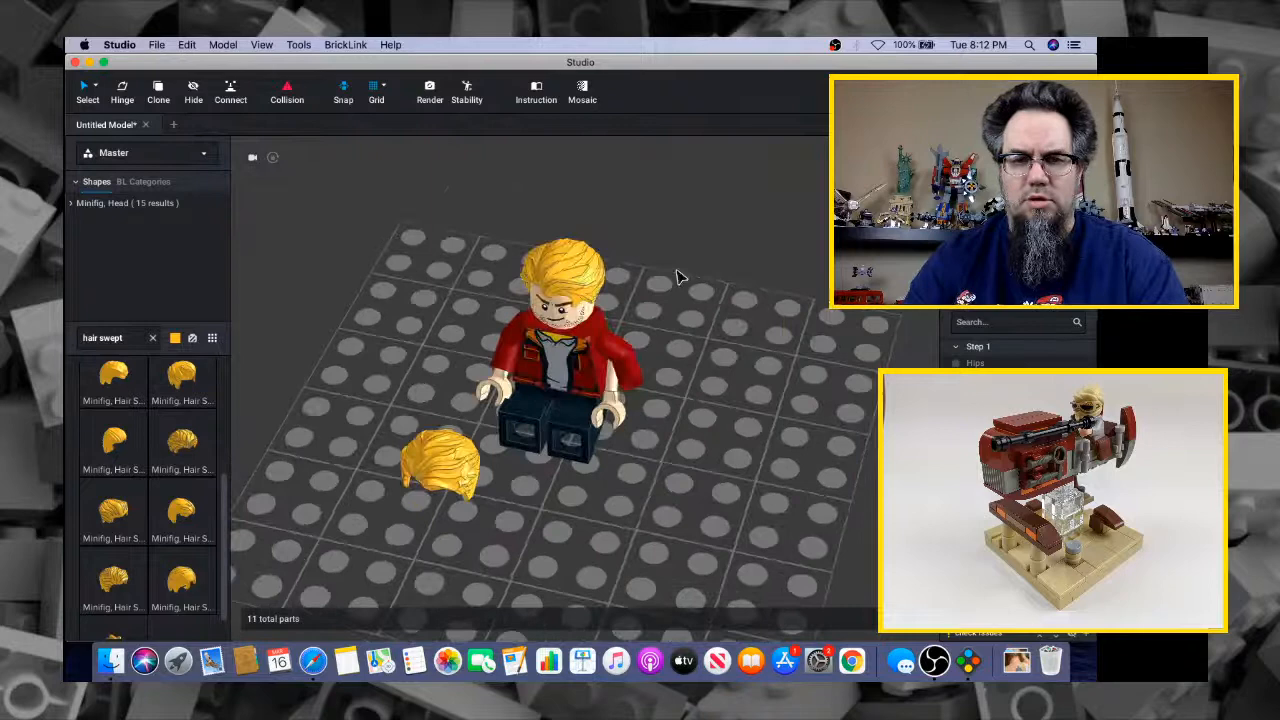
Delete the swept-back hair, place the Swept Left Tousled hair on the head, and recolour it orange
{"action": "left_click", "coordinate": [575, 278]}
{"action": "key", "text": "Delete"}
{"action": "left_click_drag", "start_coordinate": [450, 458], "coordinate": [562, 265]}
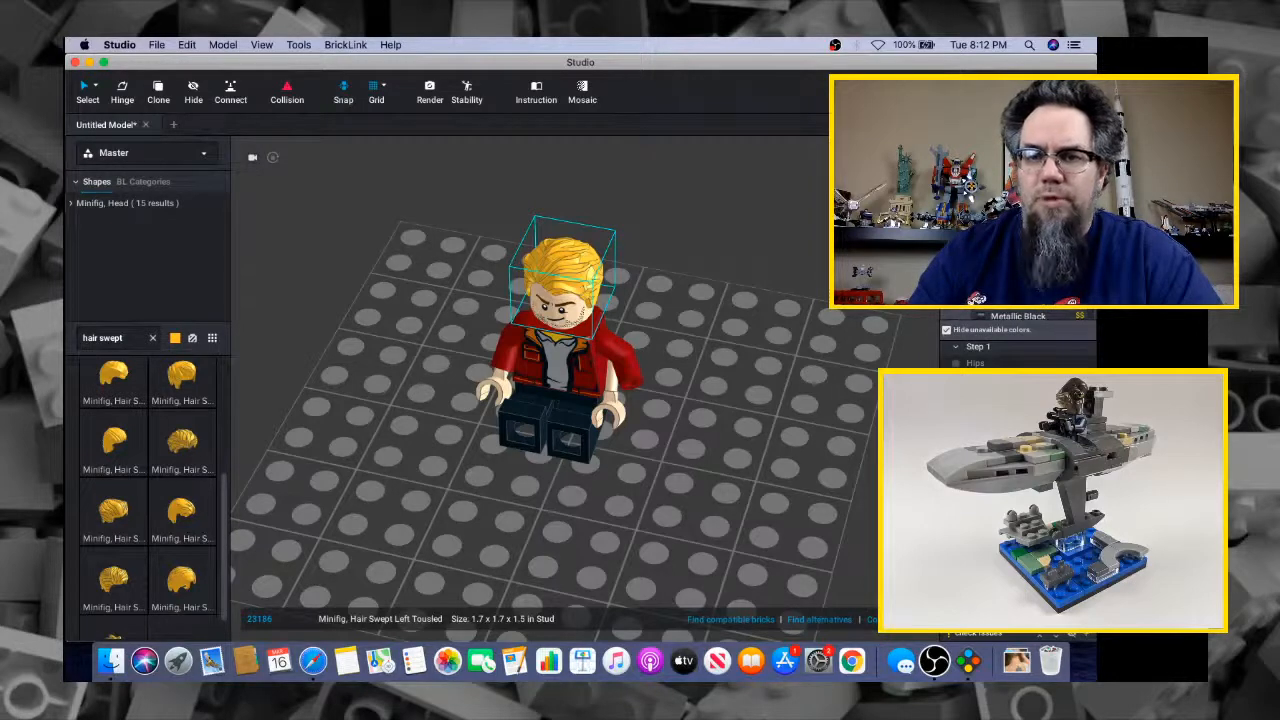
Detach the misaligned left arm and its hand, then reattach the arm to the torso and the hand to the arm
{"action": "left_click_drag", "start_coordinate": [624, 365], "coordinate": [730, 360]}
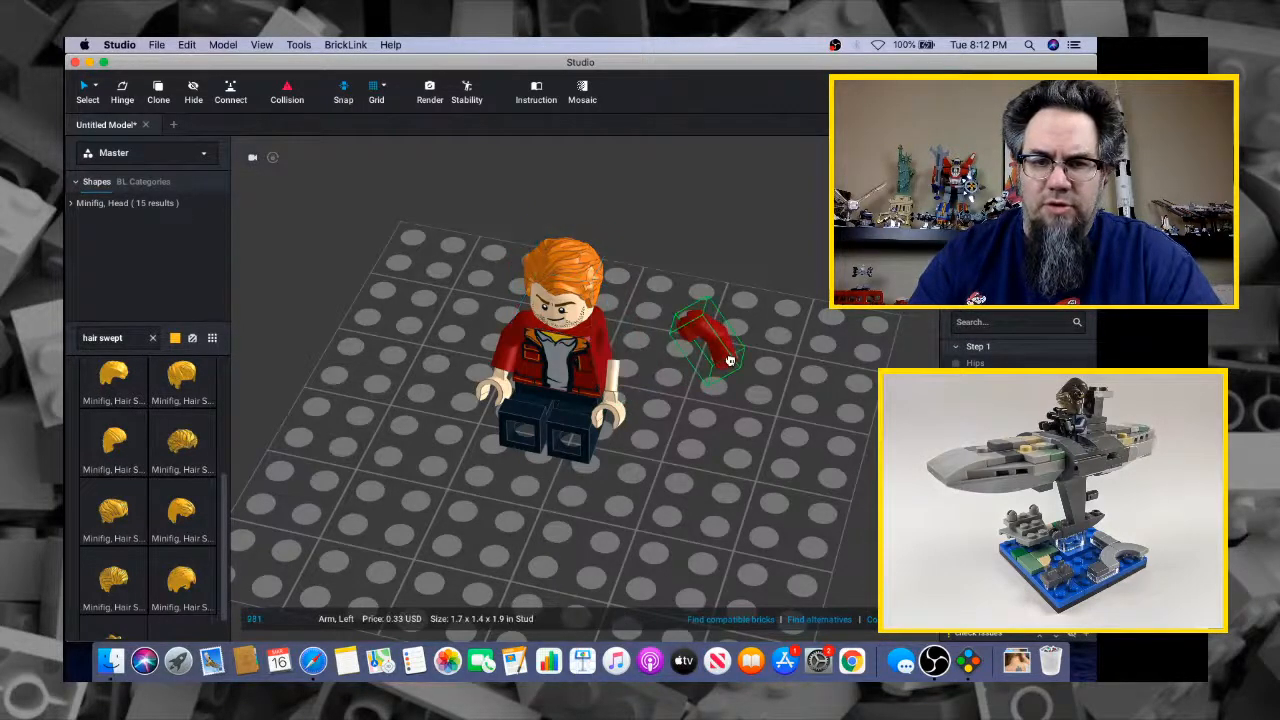
{"action": "left_click_drag", "start_coordinate": [612, 405], "coordinate": [738, 368]}
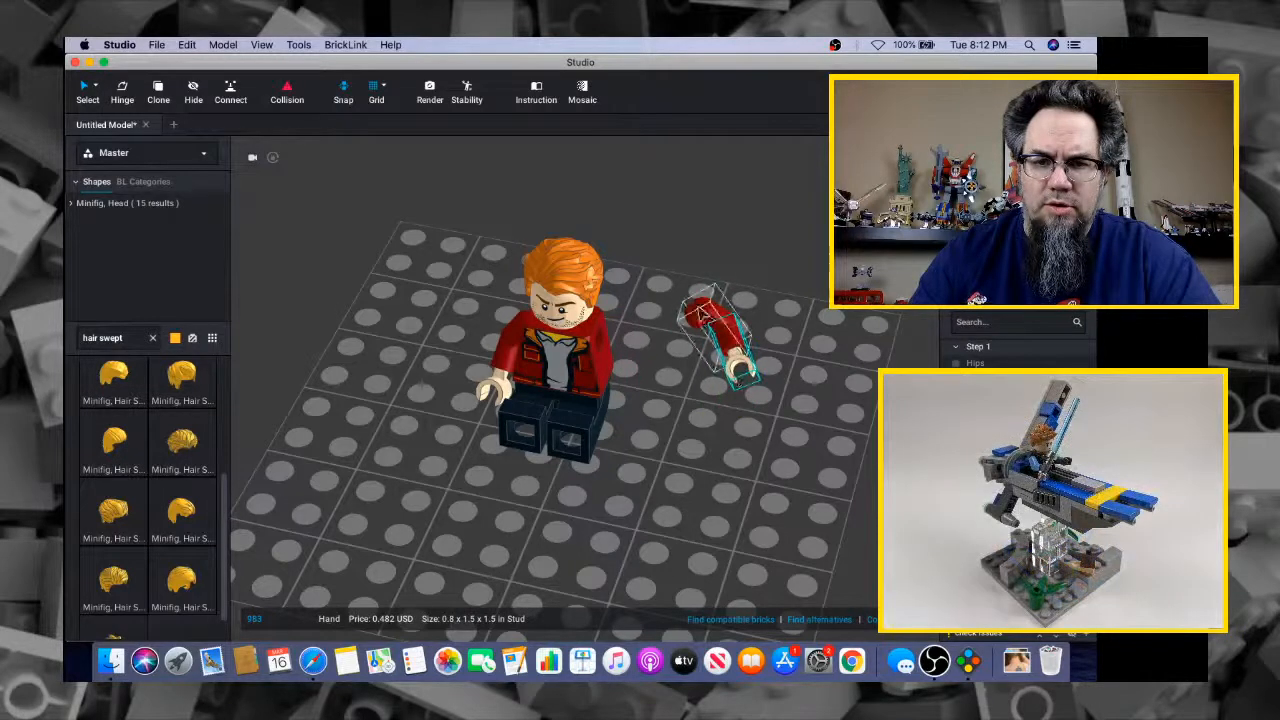
{"action": "left_click_drag", "start_coordinate": [702, 312], "coordinate": [592, 344]}
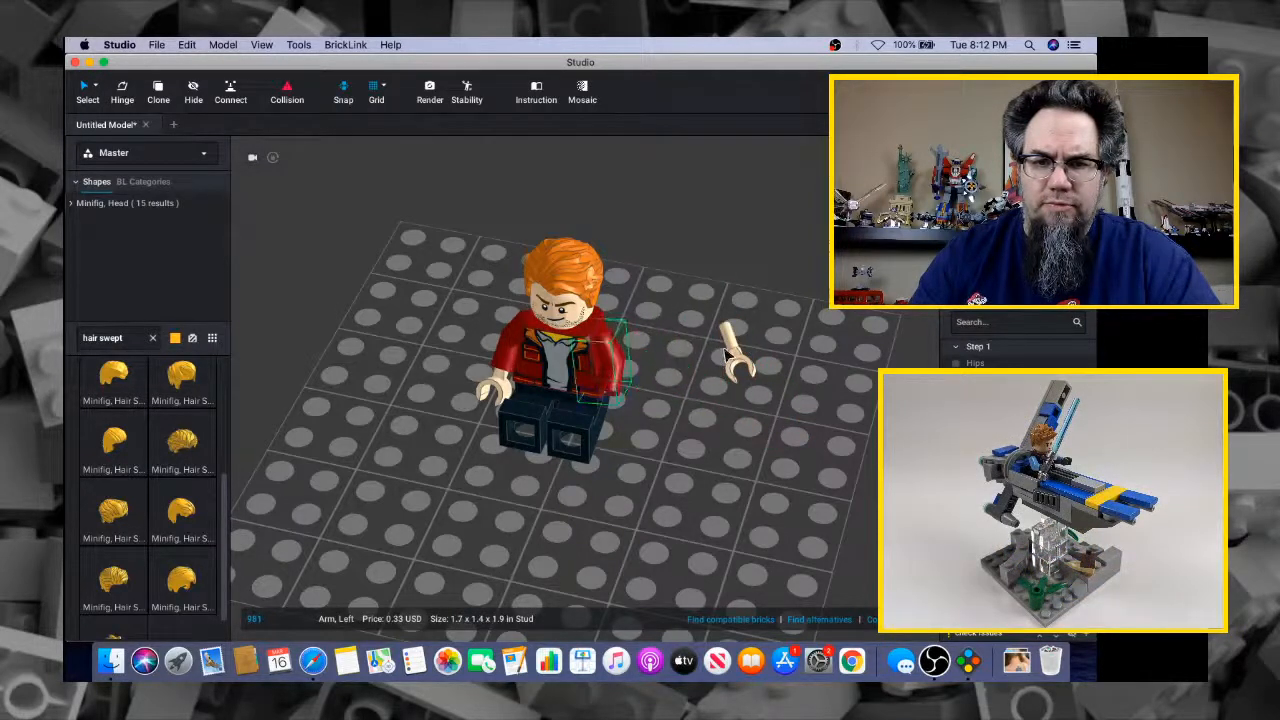
{"action": "left_click_drag", "start_coordinate": [726, 355], "coordinate": [620, 385]}
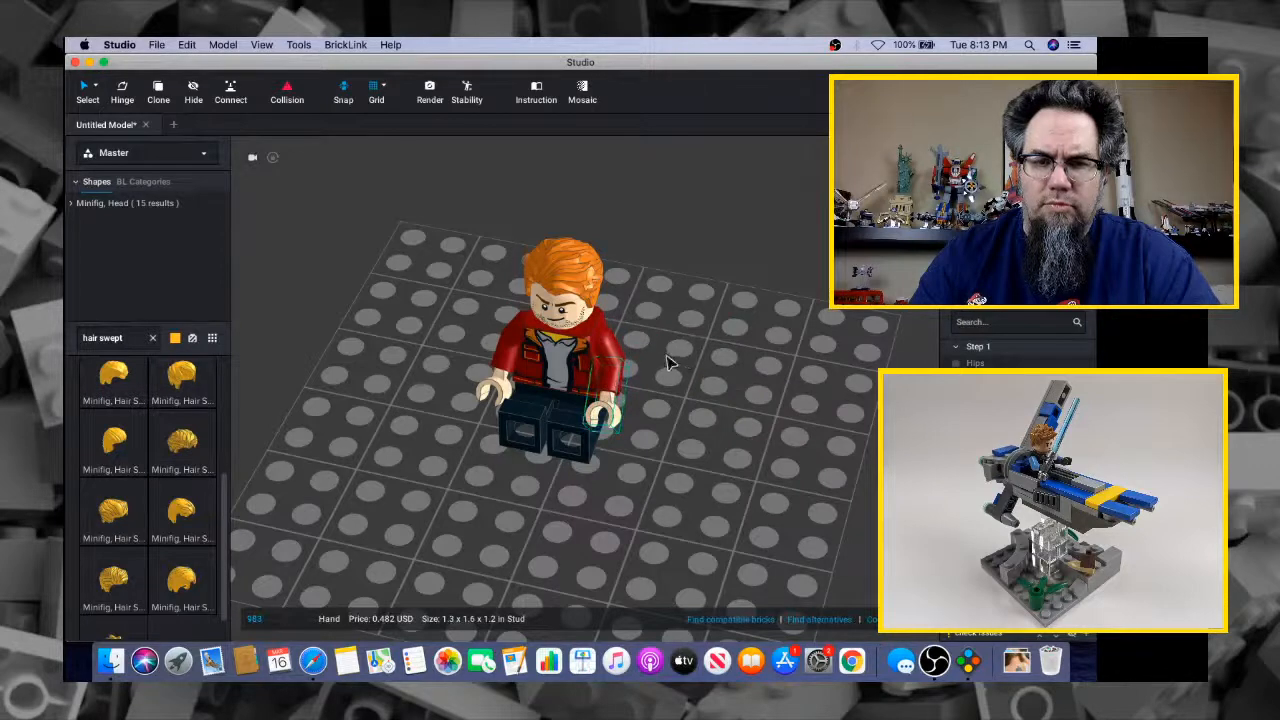
Select the left arm with its hand and swing both upward about 57° around the shoulder with the Hinge tool
{"action": "right_click_drag", "start_coordinate": [670, 362], "coordinate": [646, 349]}
{"action": "left_click", "coordinate": [614, 370]}
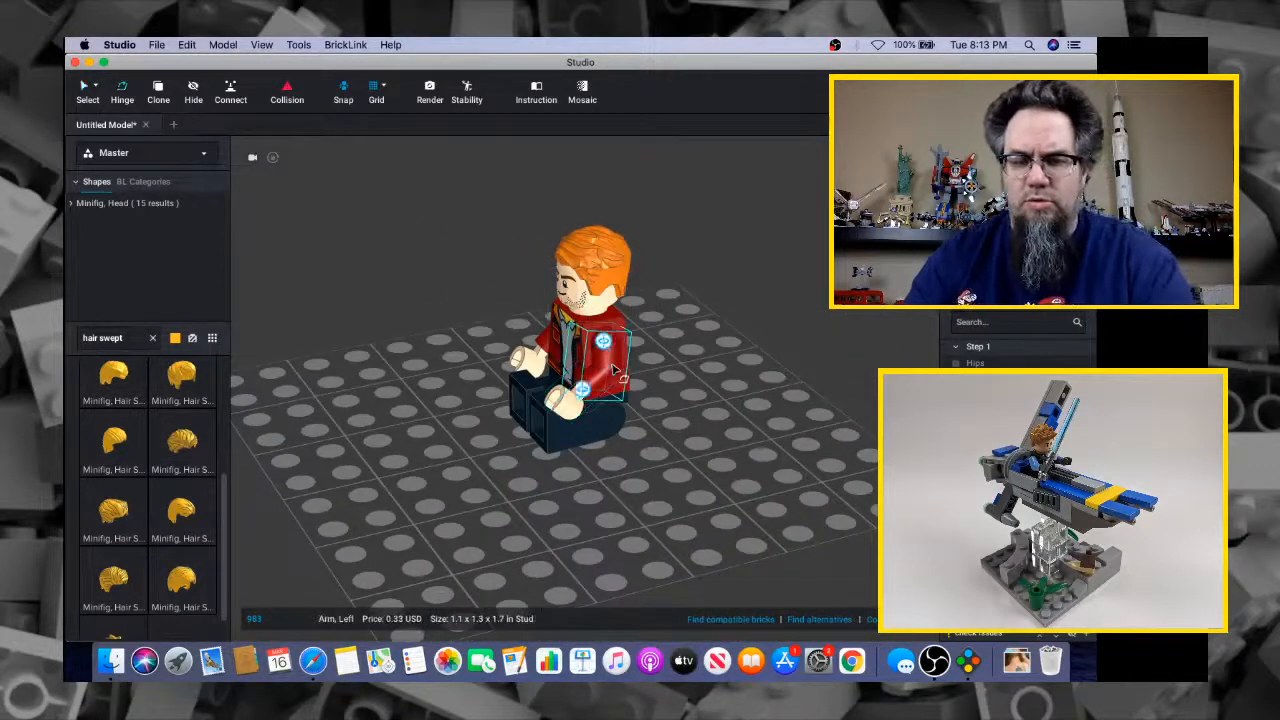
{"action": "left_click", "coordinate": [613, 400], "text": "shift"}
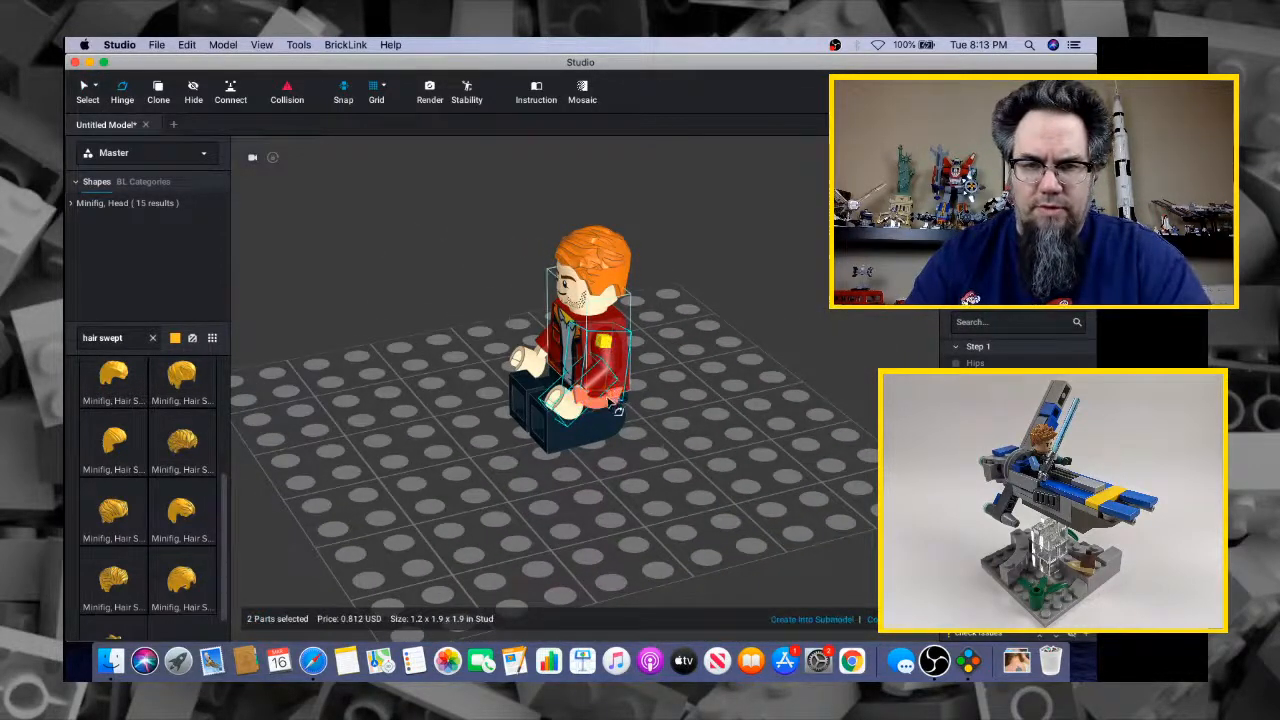
{"action": "left_click_drag", "start_coordinate": [613, 400], "coordinate": [610, 400]}
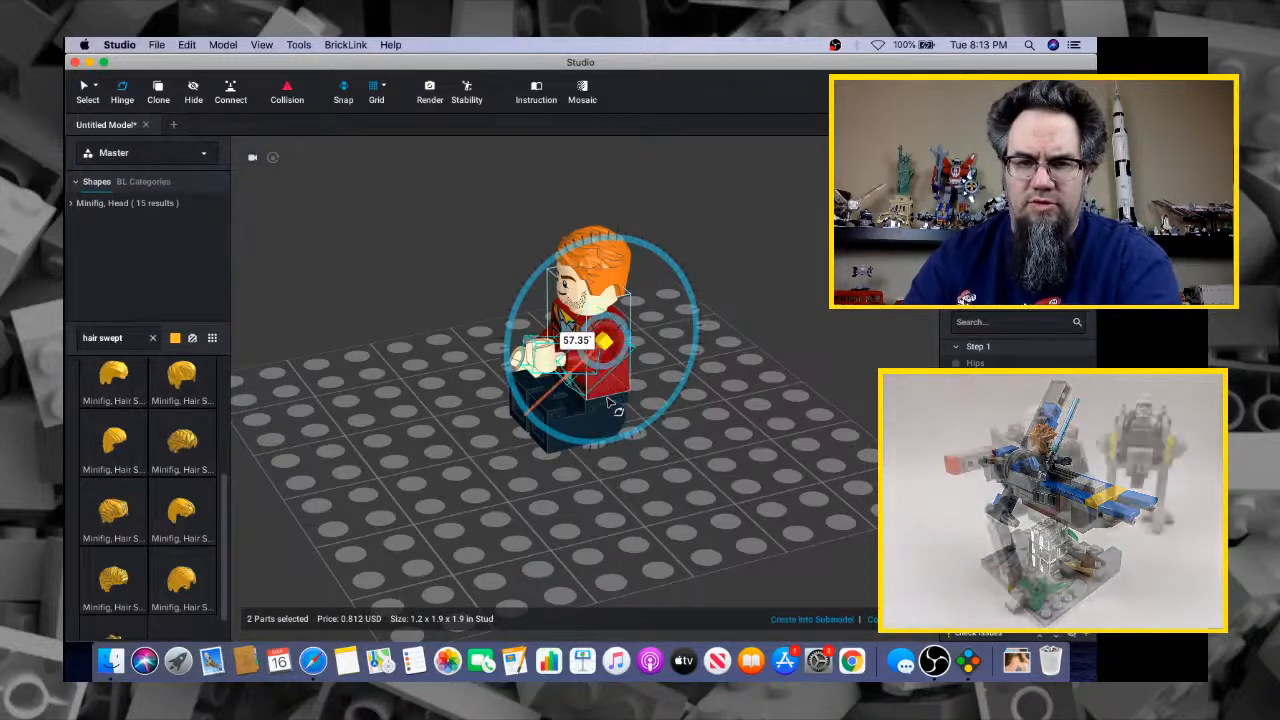
Select the minifigure's right arm with its hand and swing both upward around the shoulder with the Hinge tool, roughly matching the left arm
{"action": "right_click_drag", "start_coordinate": [610, 400], "coordinate": [511, 382]}
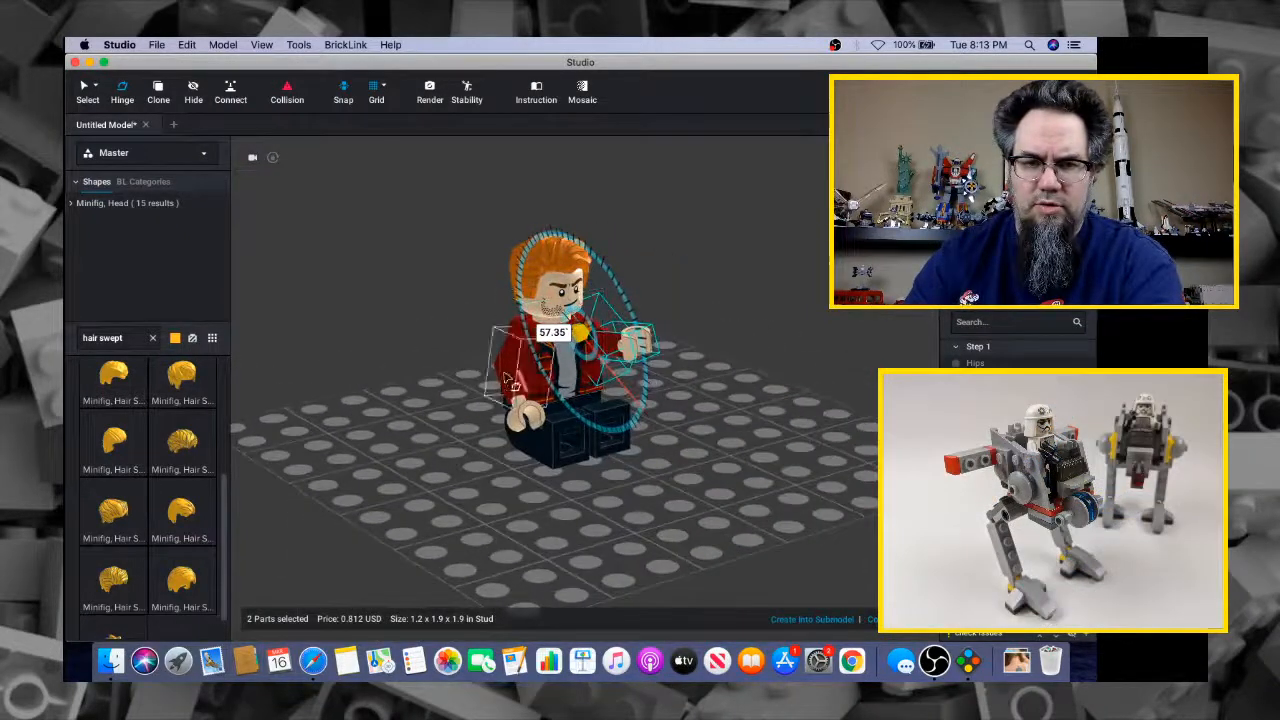
{"action": "left_click", "coordinate": [510, 383]}
{"action": "left_click", "coordinate": [522, 355]}
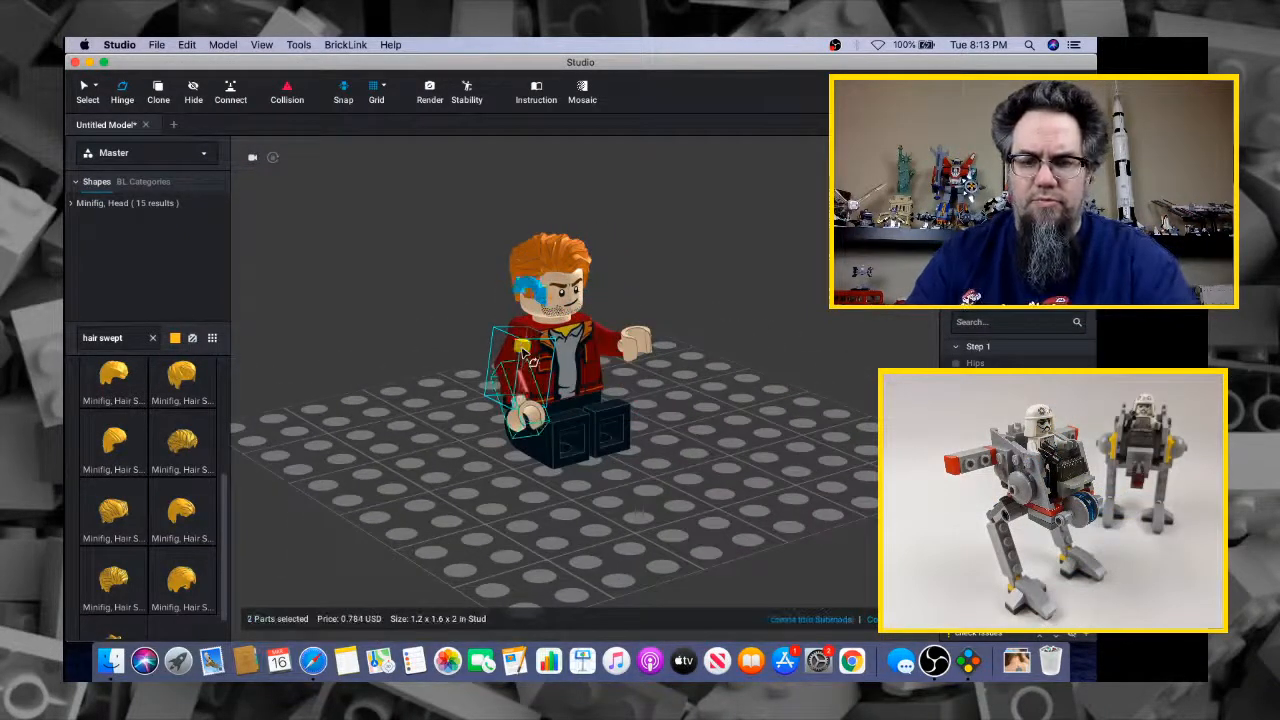
{"action": "right_click_drag", "start_coordinate": [742, 347], "coordinate": [790, 338]}
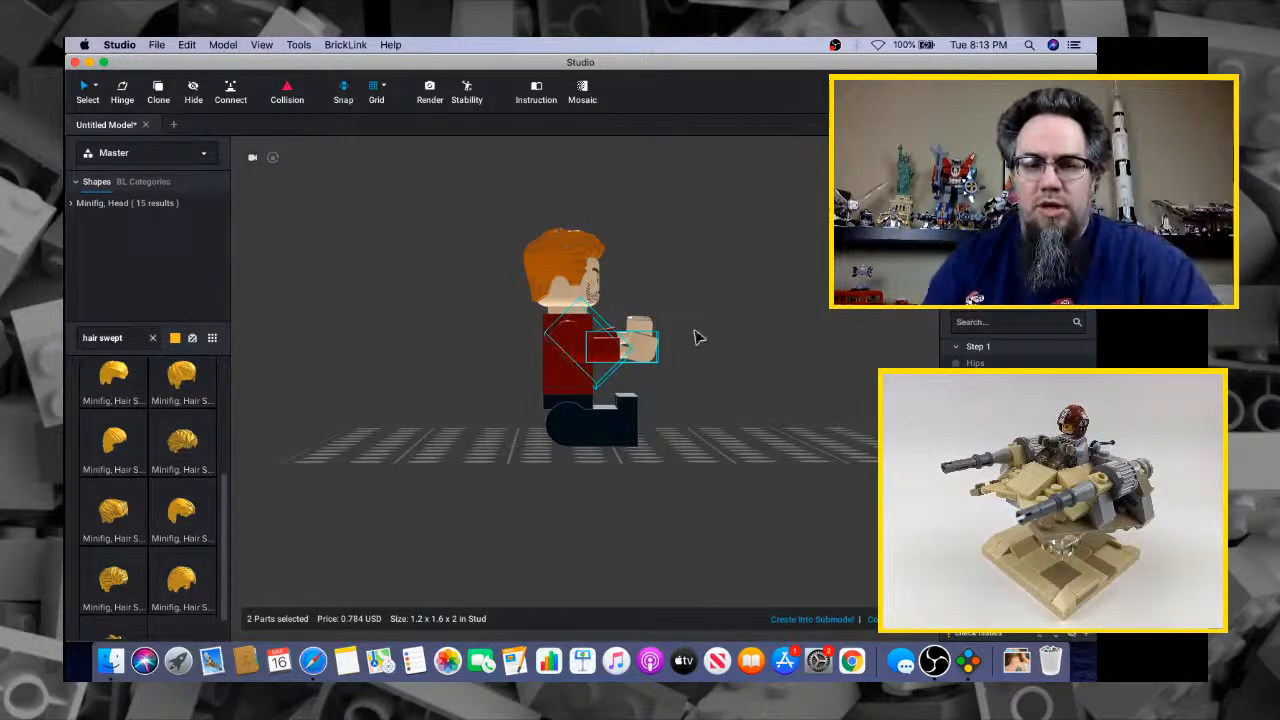
{"action": "key", "text": "h"}
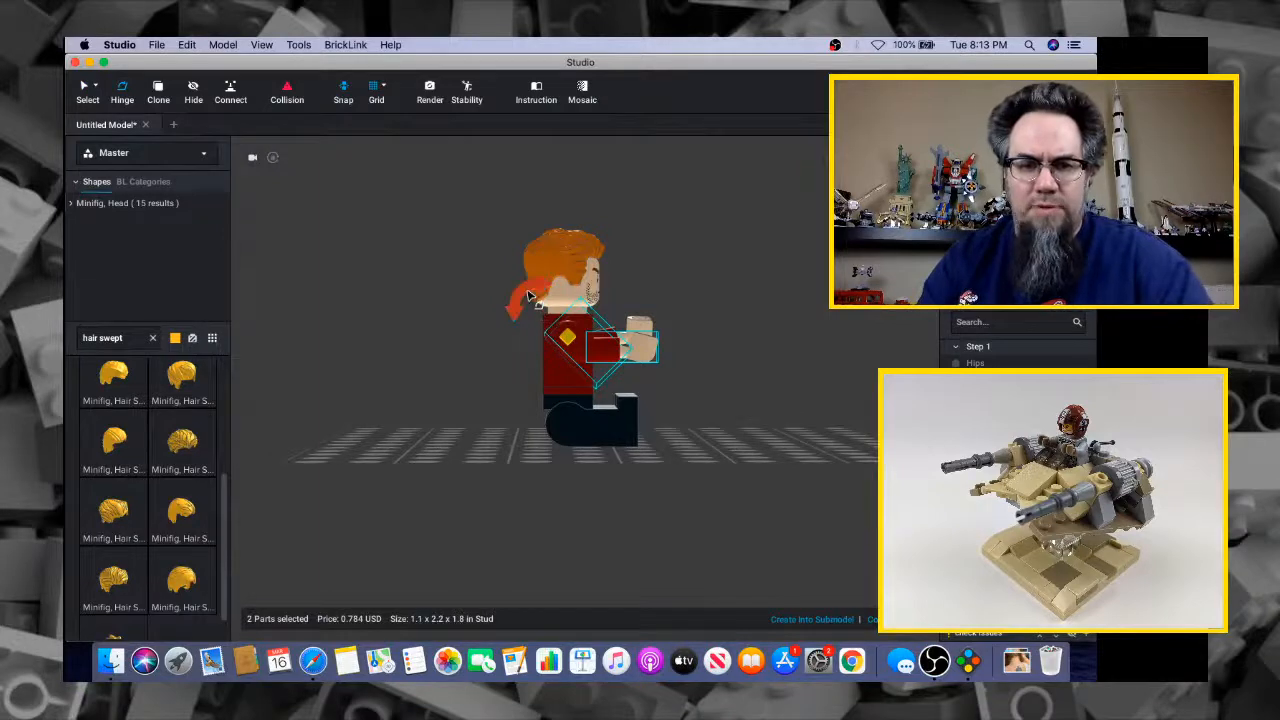
{"action": "left_click_drag", "start_coordinate": [530, 302], "coordinate": [520, 298]}
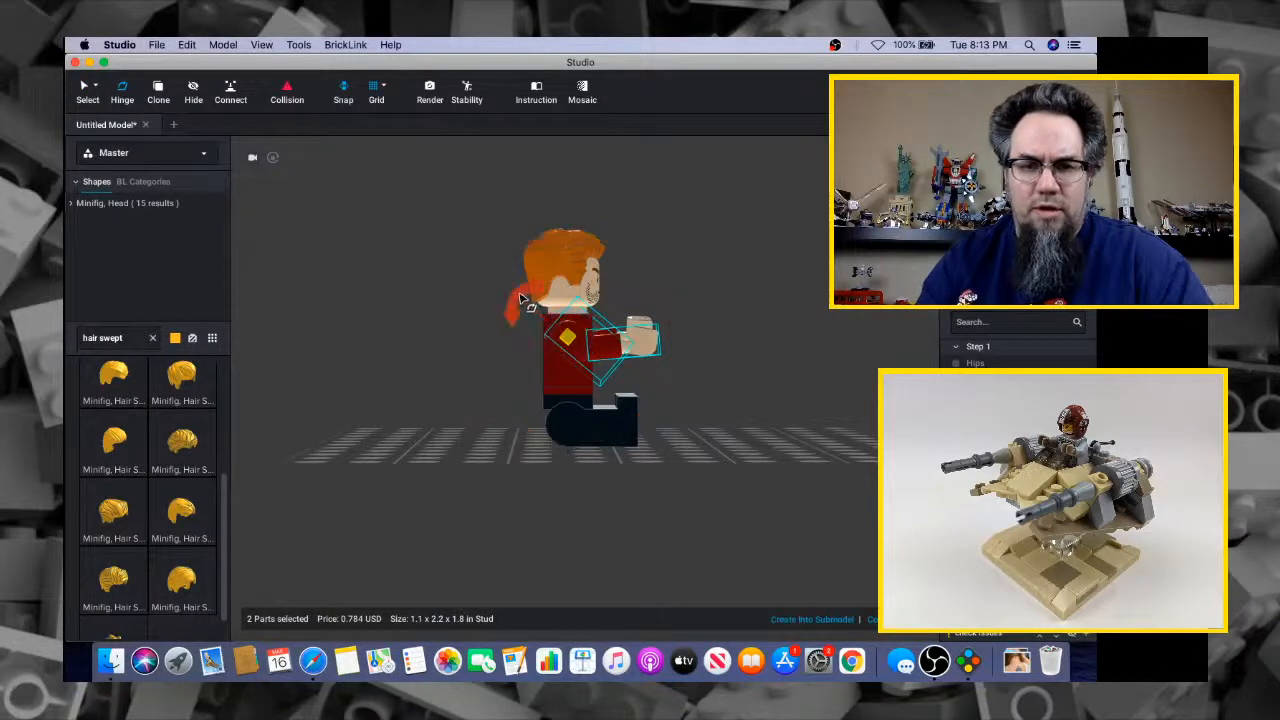
{"action": "left_click", "coordinate": [483, 375]}
{"action": "right_click_drag", "start_coordinate": [755, 332], "coordinate": [677, 334]}
{"action": "left_click", "coordinate": [609, 358]}
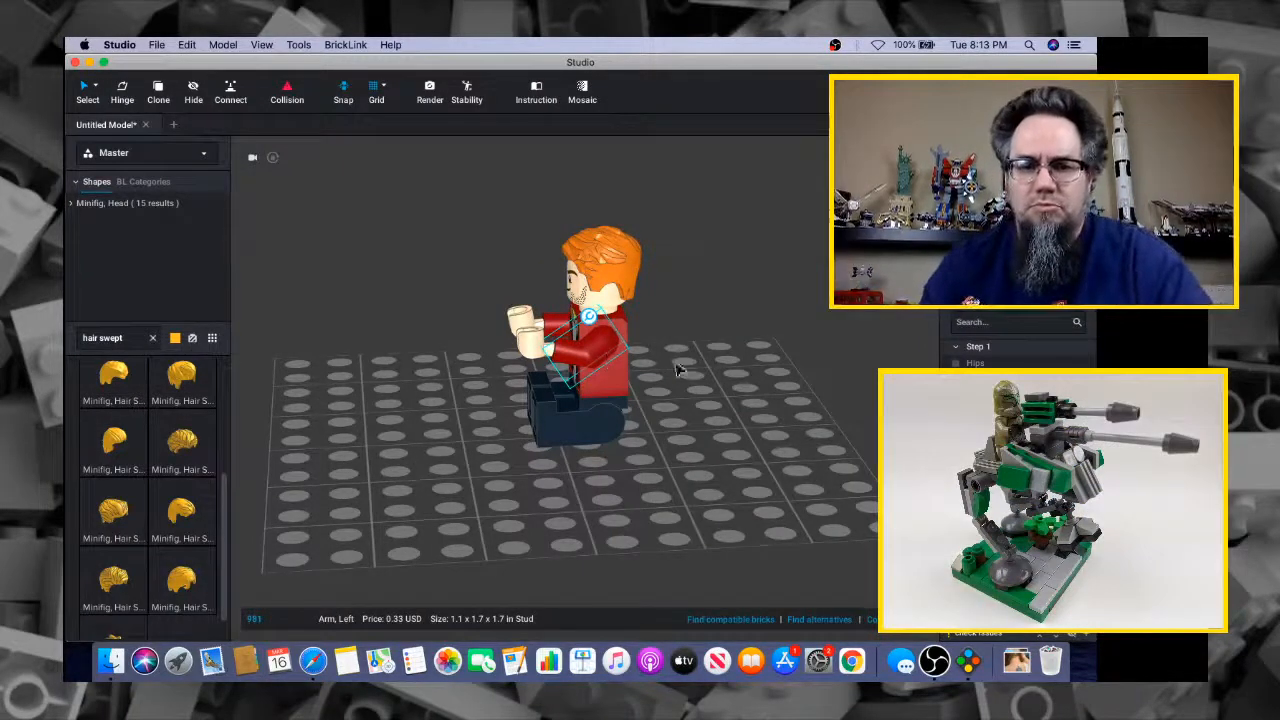
{"action": "right_click_drag", "start_coordinate": [677, 366], "coordinate": [678, 355]}
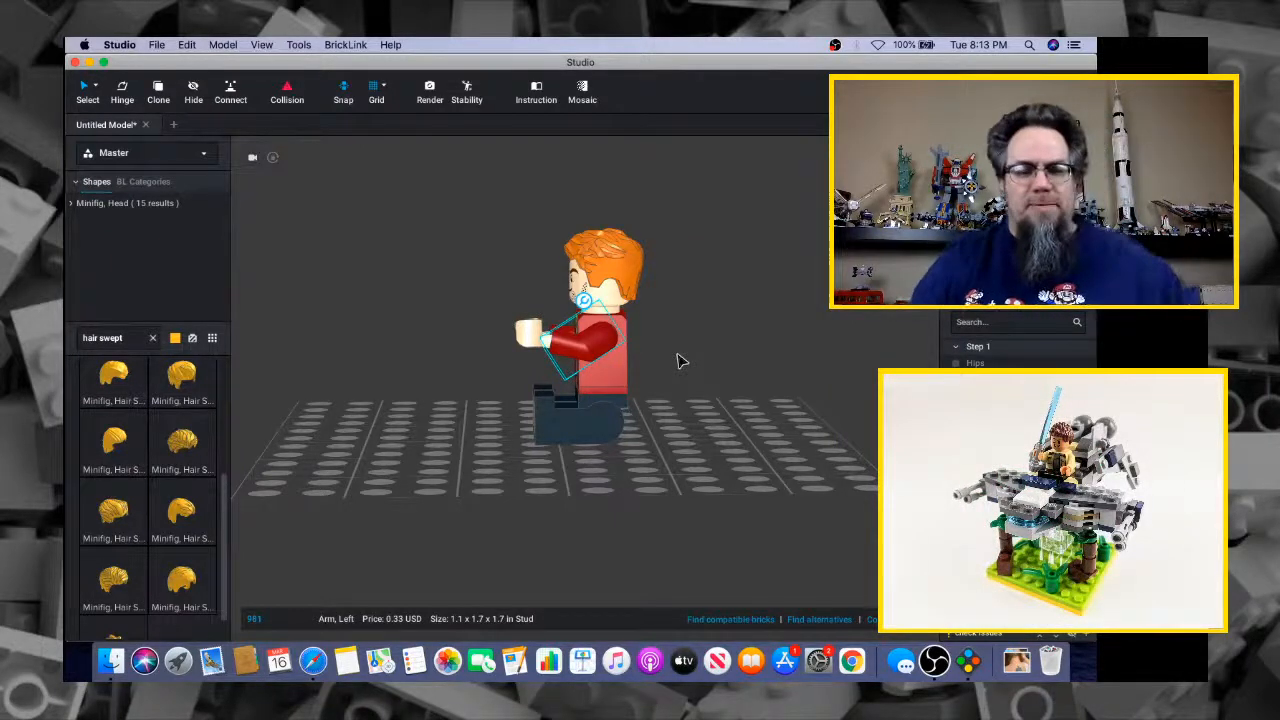
{"action": "right_click_drag", "start_coordinate": [640, 332], "coordinate": [707, 312]}
Switch to Safari and change the image search from the LEGO version to "peter quill"
{"action": "left_click", "coordinate": [133, 339]}
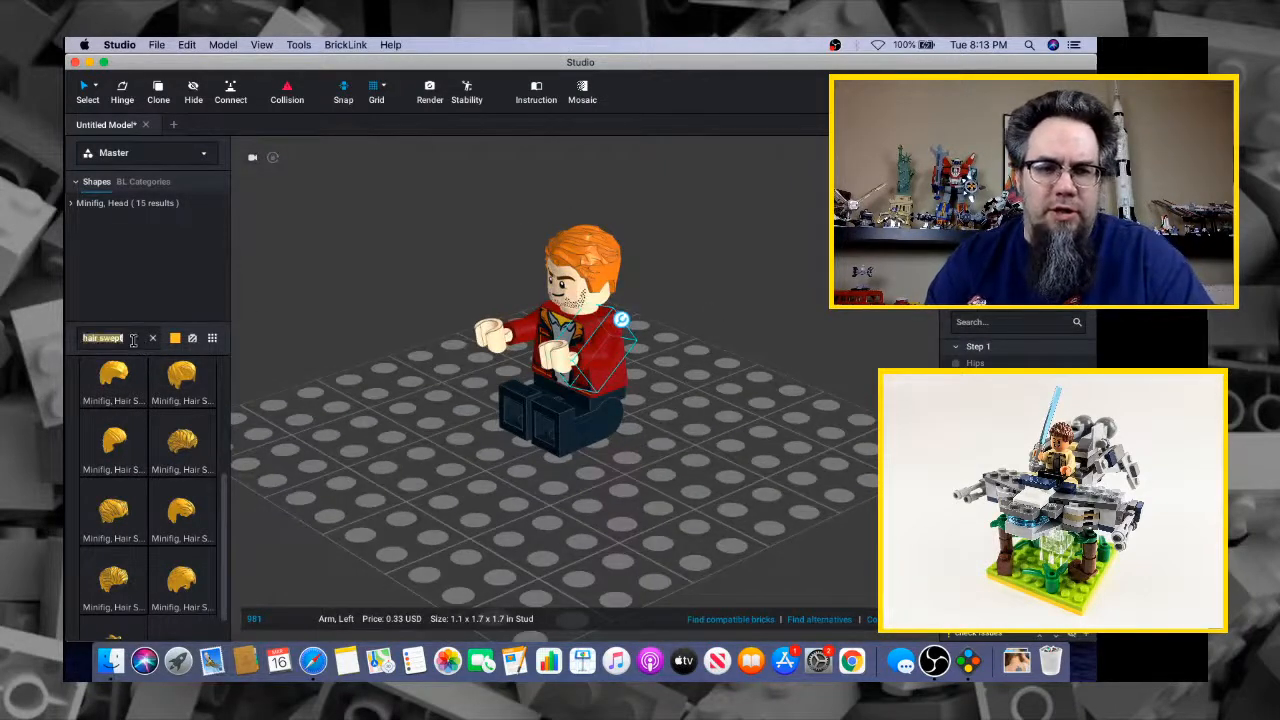
{"action": "key", "text": "super+Tab"}
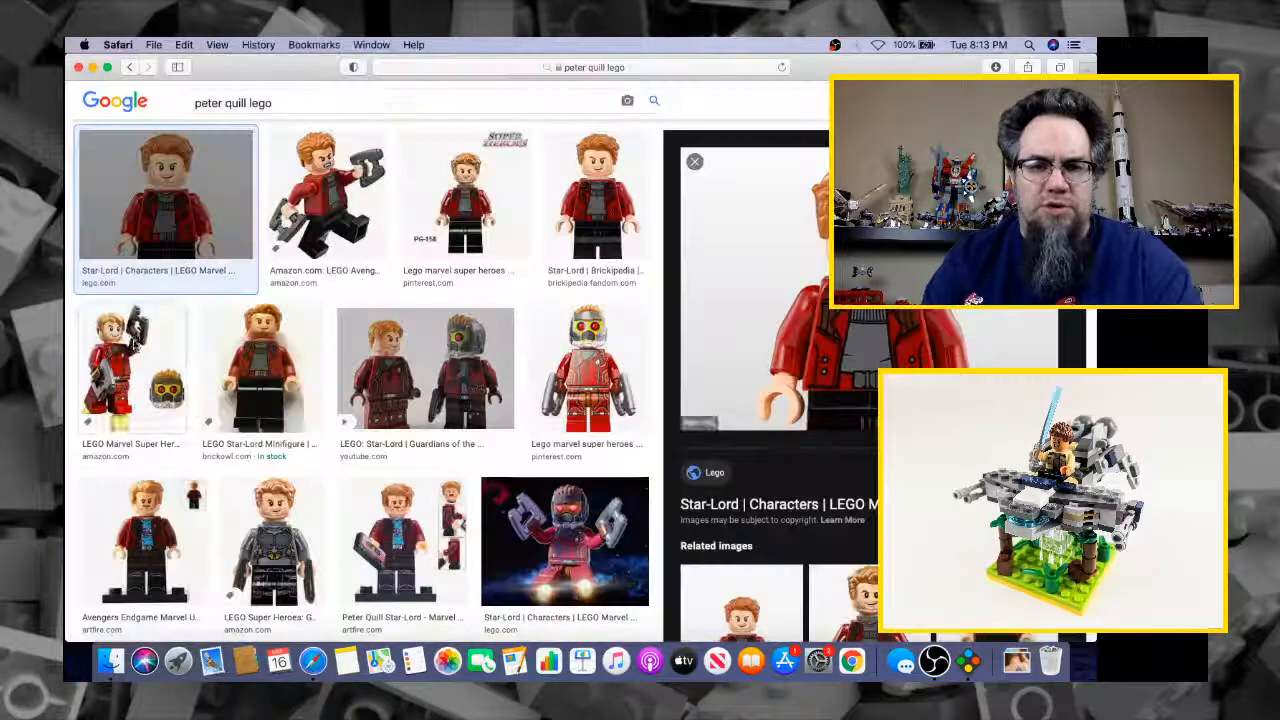
{"action": "left_click", "coordinate": [641, 67]}
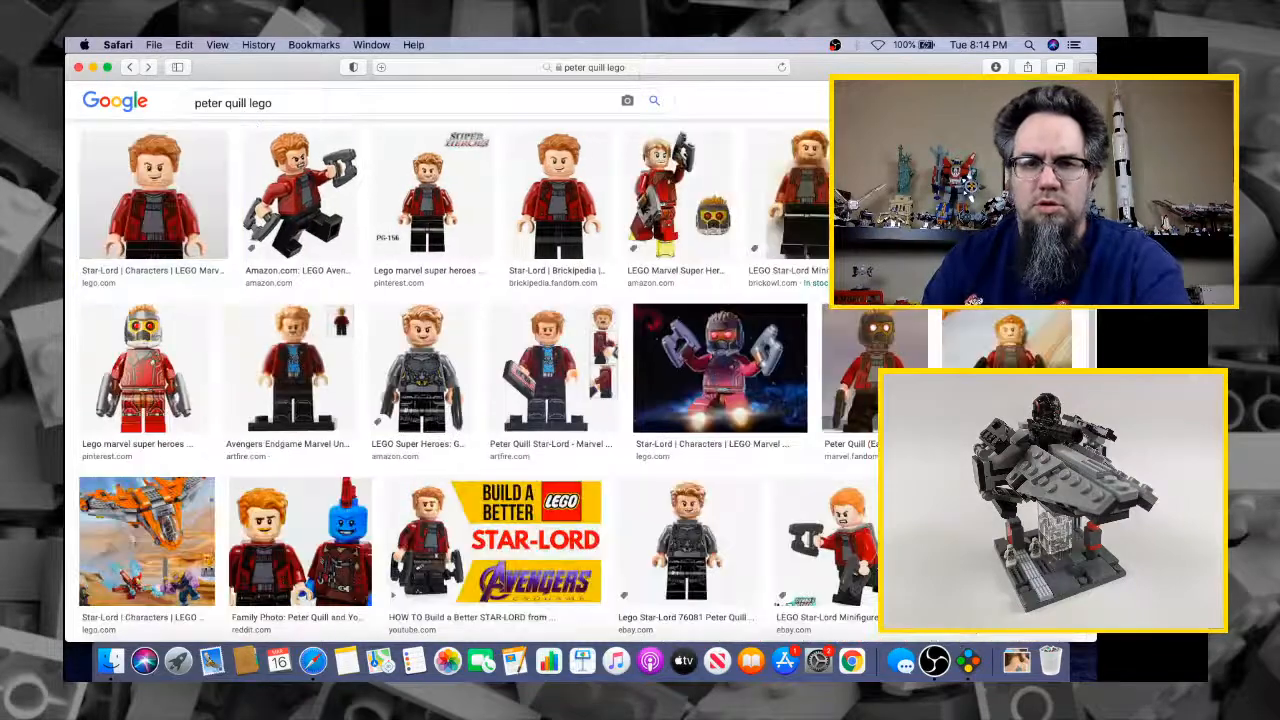
{"action": "key", "text": "BackSpace"}
{"action": "key", "text": "BackSpace"}
{"action": "key", "text": "BackSpace"}
{"action": "key", "text": "BackSpace"}
{"action": "key", "text": "BackSpace"}
{"action": "key", "text": "Return"}
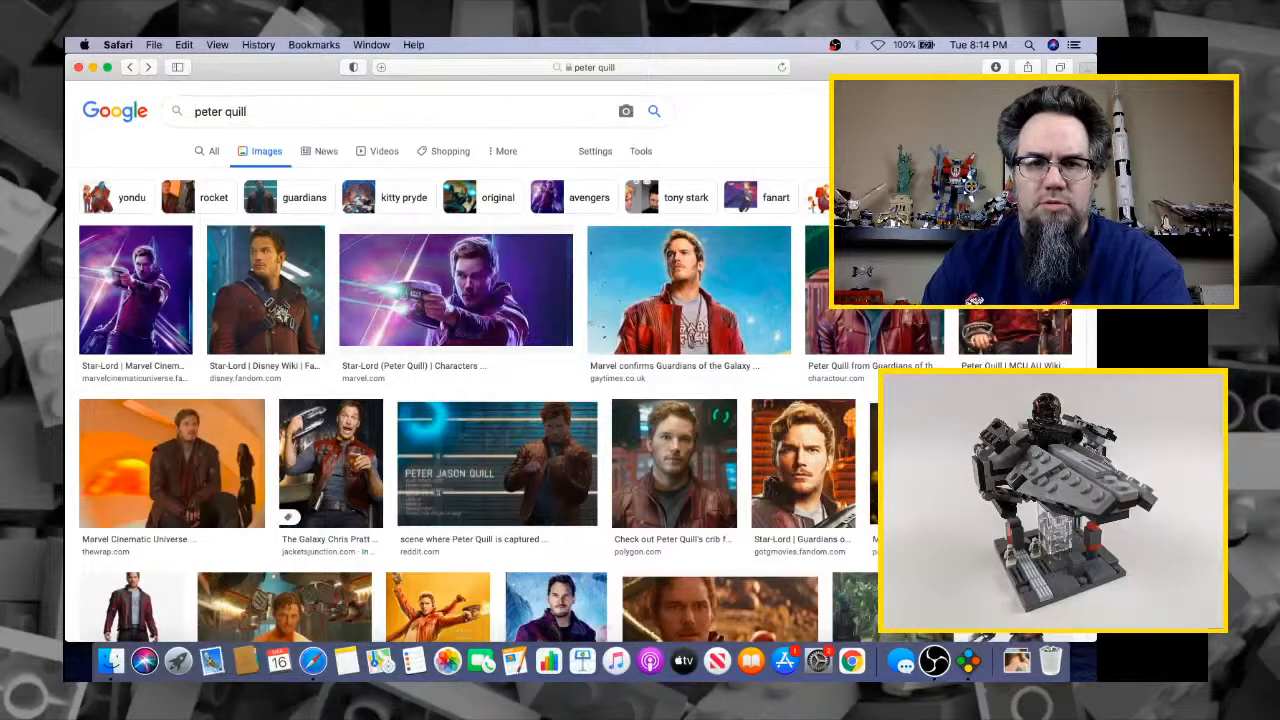
Close the Peter Quill window and preview the Milano ship images from Marvel Database, Business Insider and Marvel Cinematic Universe Wiki
{"action": "left_click_drag", "start_coordinate": [258, 72], "coordinate": [358, 209]}
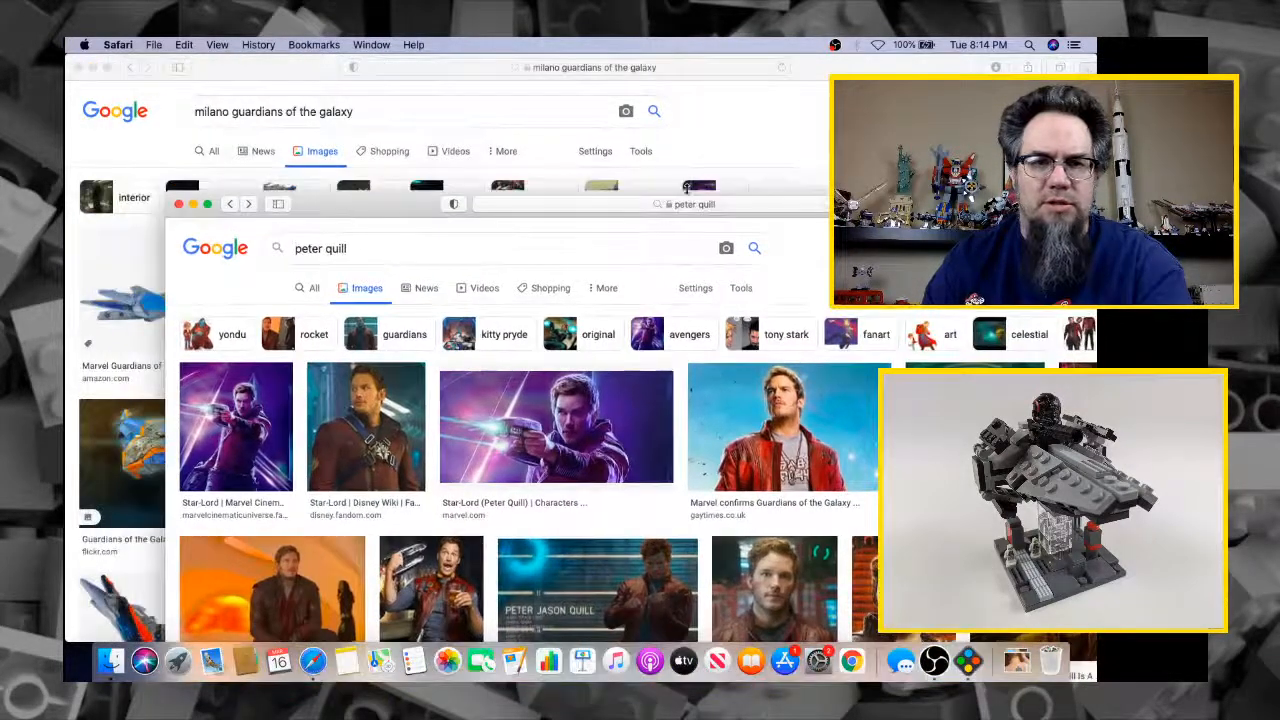
{"action": "left_click", "coordinate": [178, 204]}
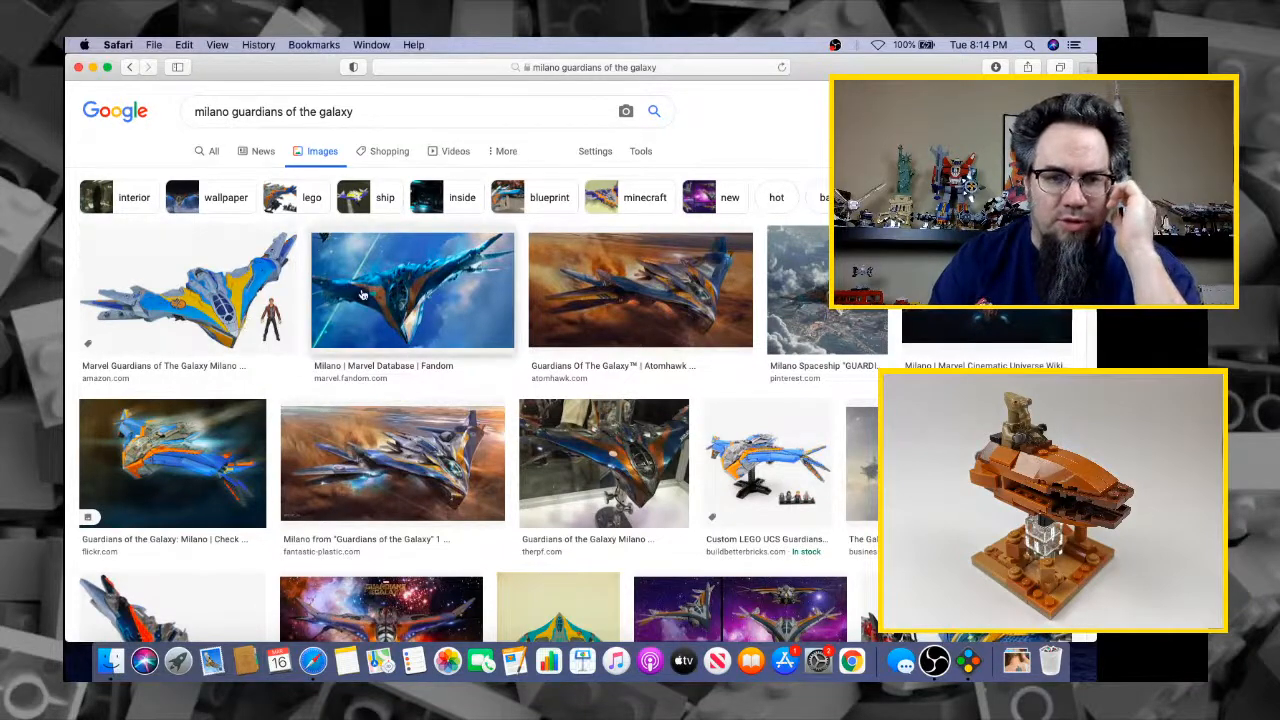
{"action": "left_click", "coordinate": [392, 310]}
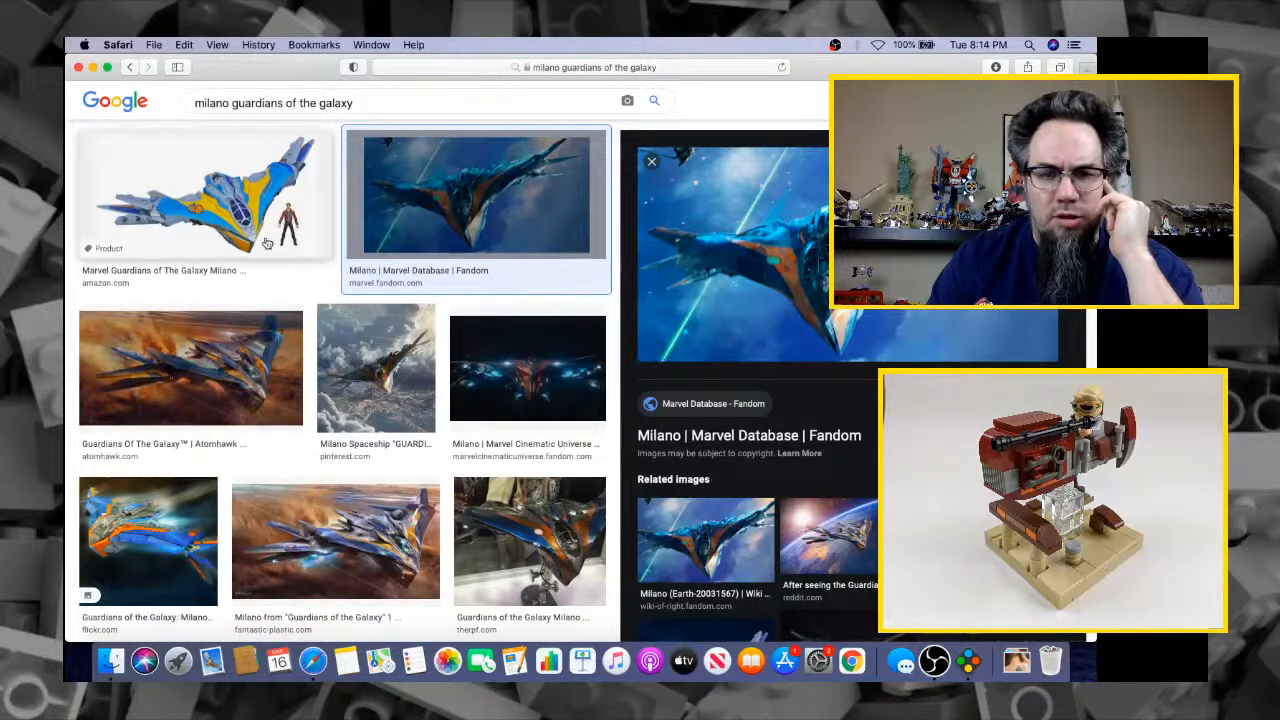
{"action": "scroll", "coordinate": [505, 509], "scroll_direction": "up", "scroll_amount": 2}
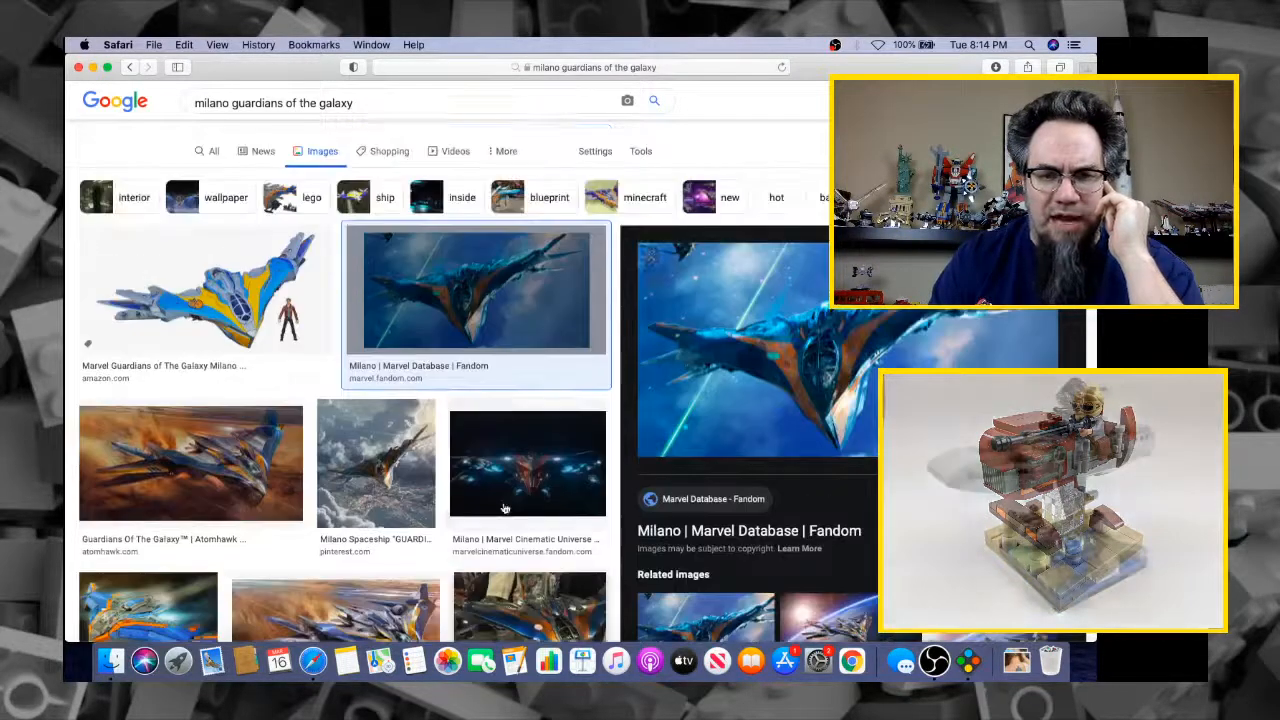
{"action": "scroll", "coordinate": [505, 509], "scroll_direction": "down", "scroll_amount": 5}
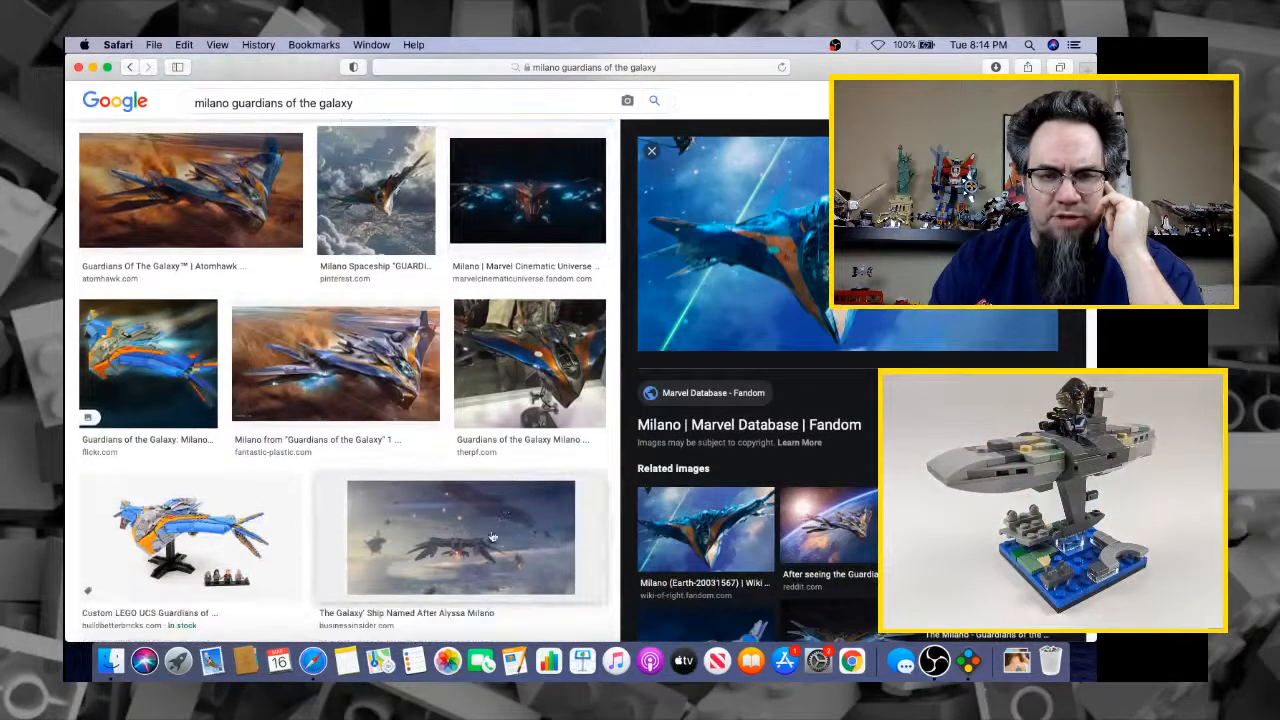
{"action": "left_click", "coordinate": [469, 559]}
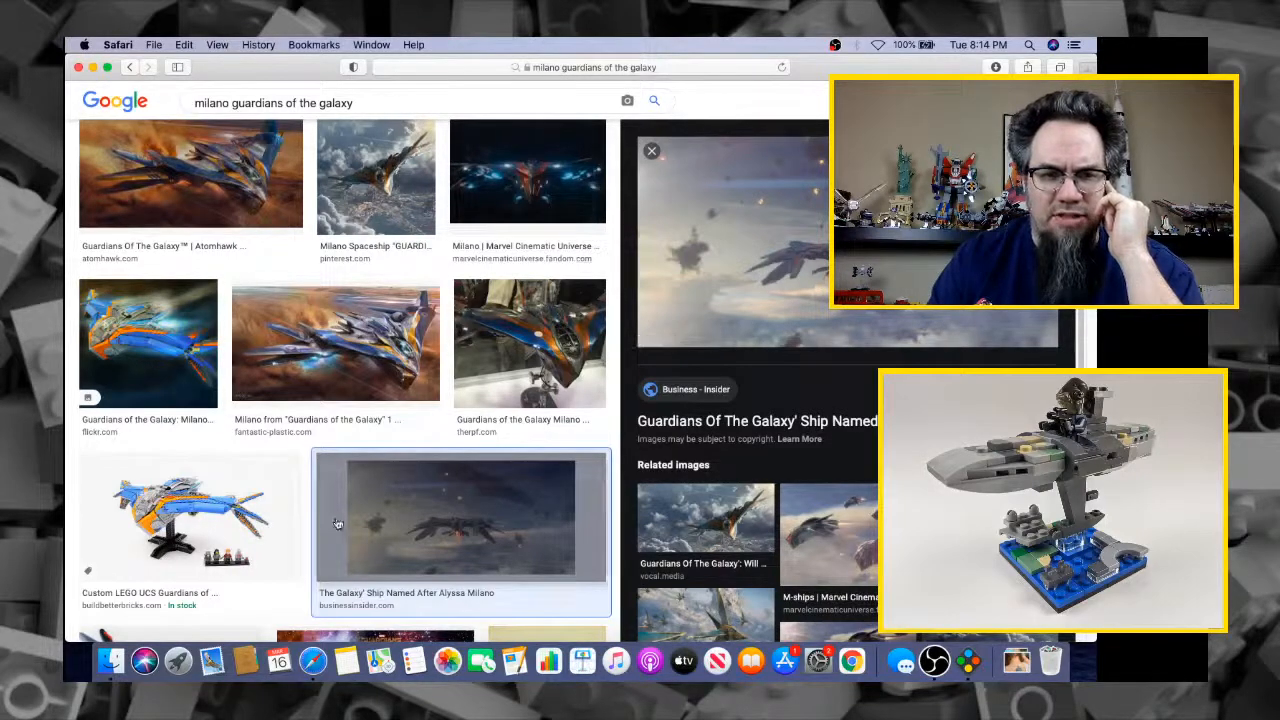
{"action": "scroll", "coordinate": [419, 404], "scroll_direction": "down", "scroll_amount": 3}
{"action": "scroll", "coordinate": [338, 523], "scroll_direction": "up", "scroll_amount": 3}
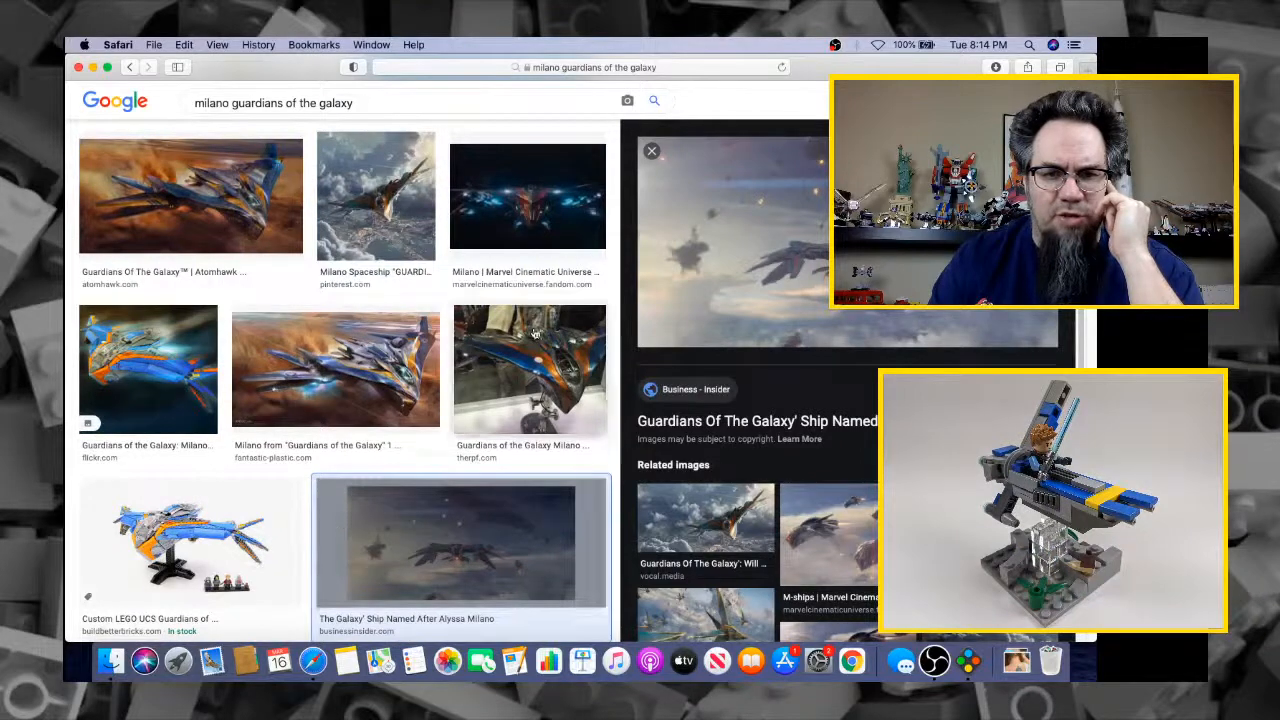
{"action": "left_click", "coordinate": [535, 205]}
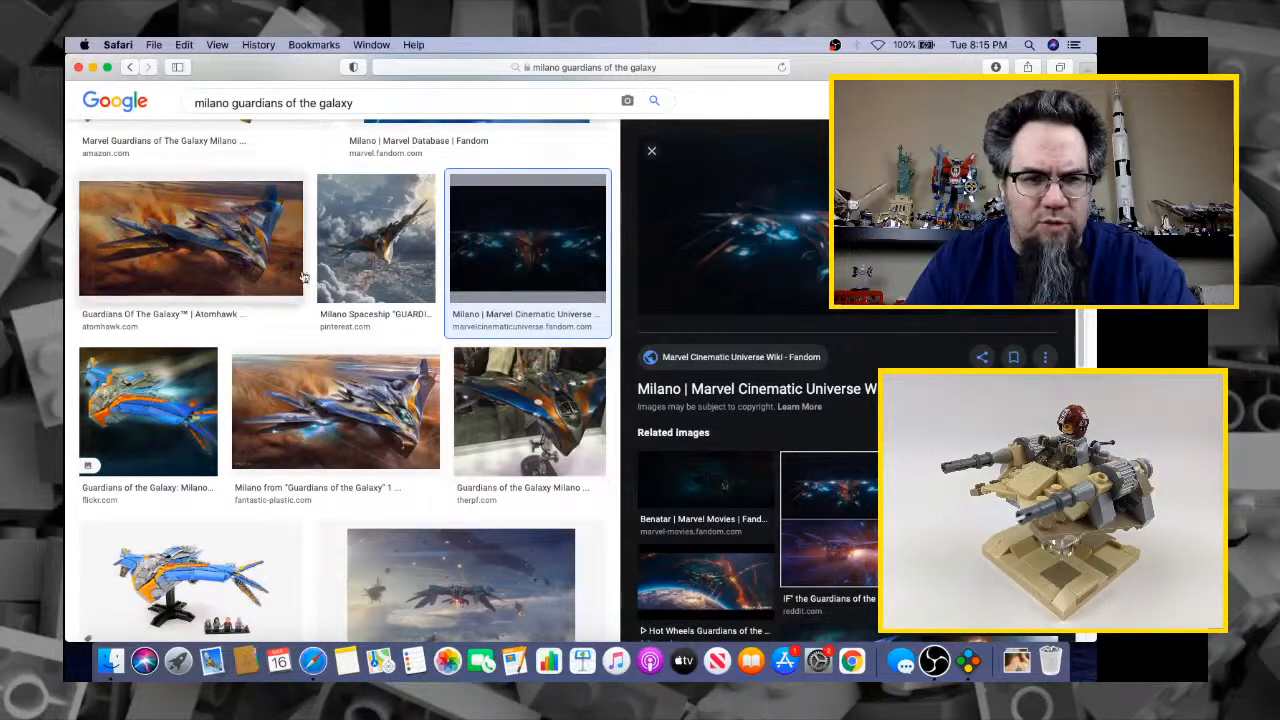
Browse further Milano results, preview the blue and orange Marvel HQ image, and open the ArtStation page with the Milano spaceship recreation
{"action": "scroll", "coordinate": [400, 480], "scroll_direction": "down", "scroll_amount": 5}
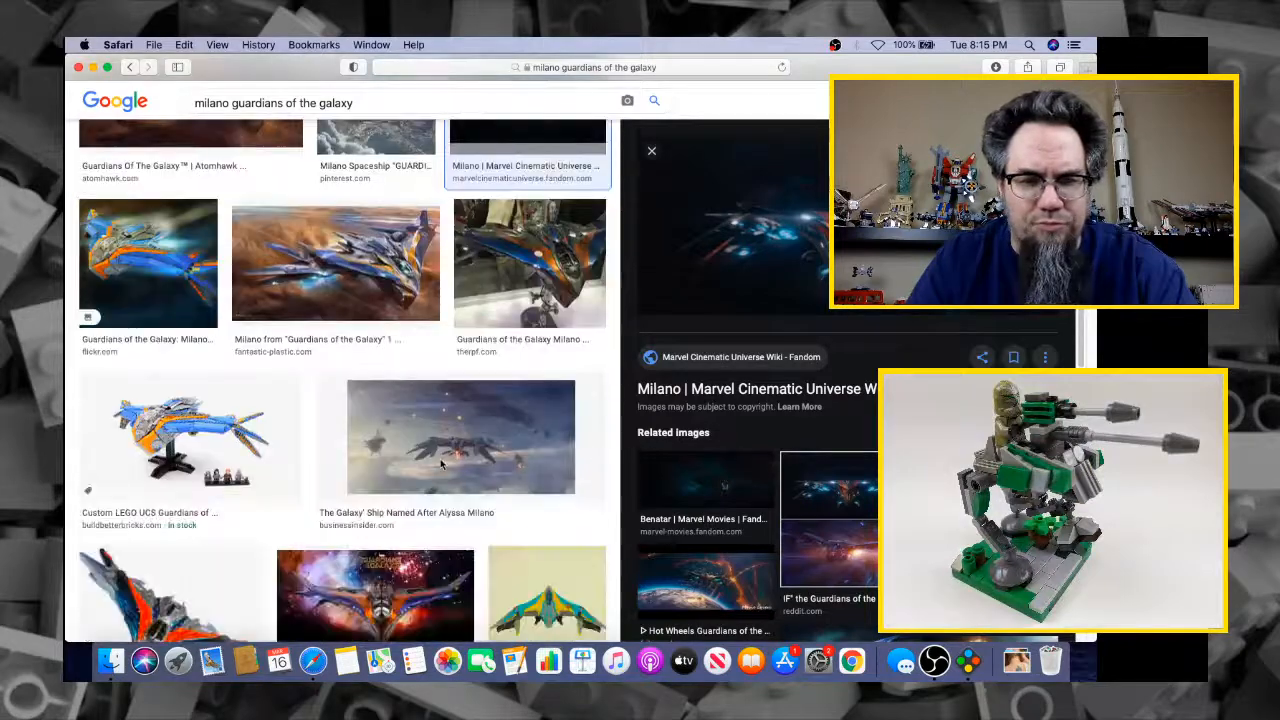
{"action": "scroll", "coordinate": [441, 466], "scroll_direction": "down", "scroll_amount": 1}
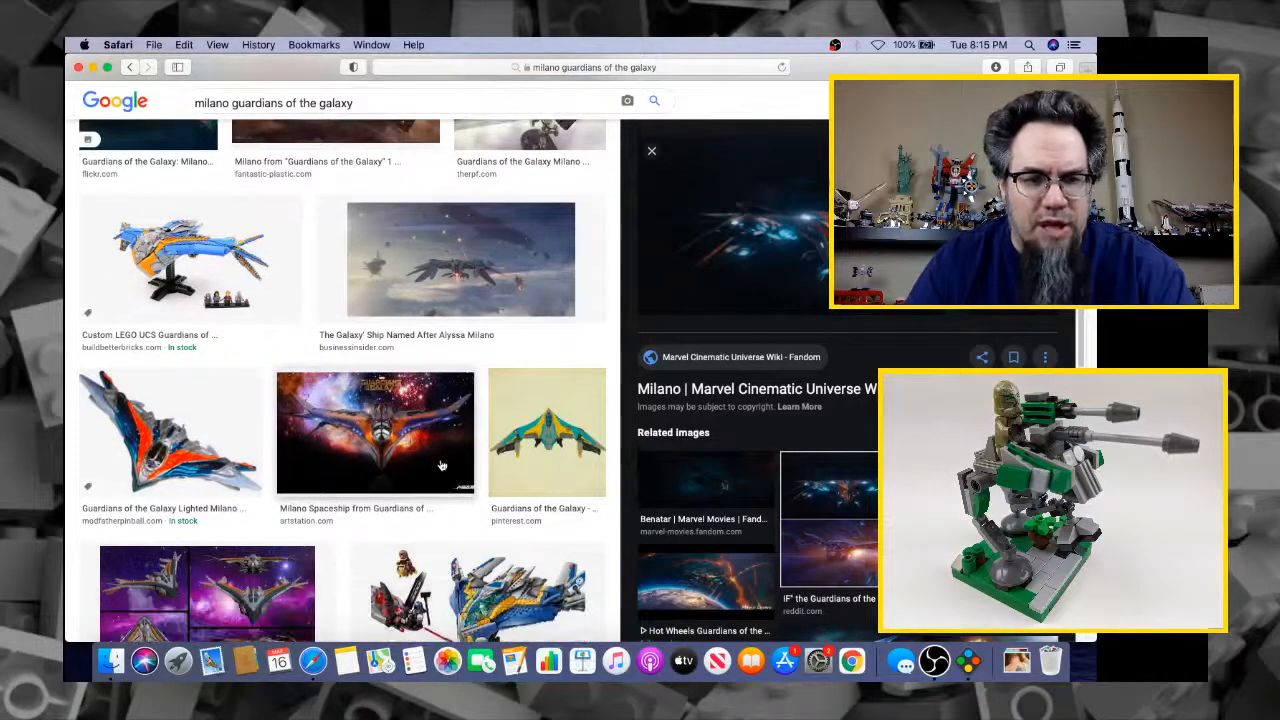
{"action": "scroll", "coordinate": [441, 466], "scroll_direction": "up", "scroll_amount": 10}
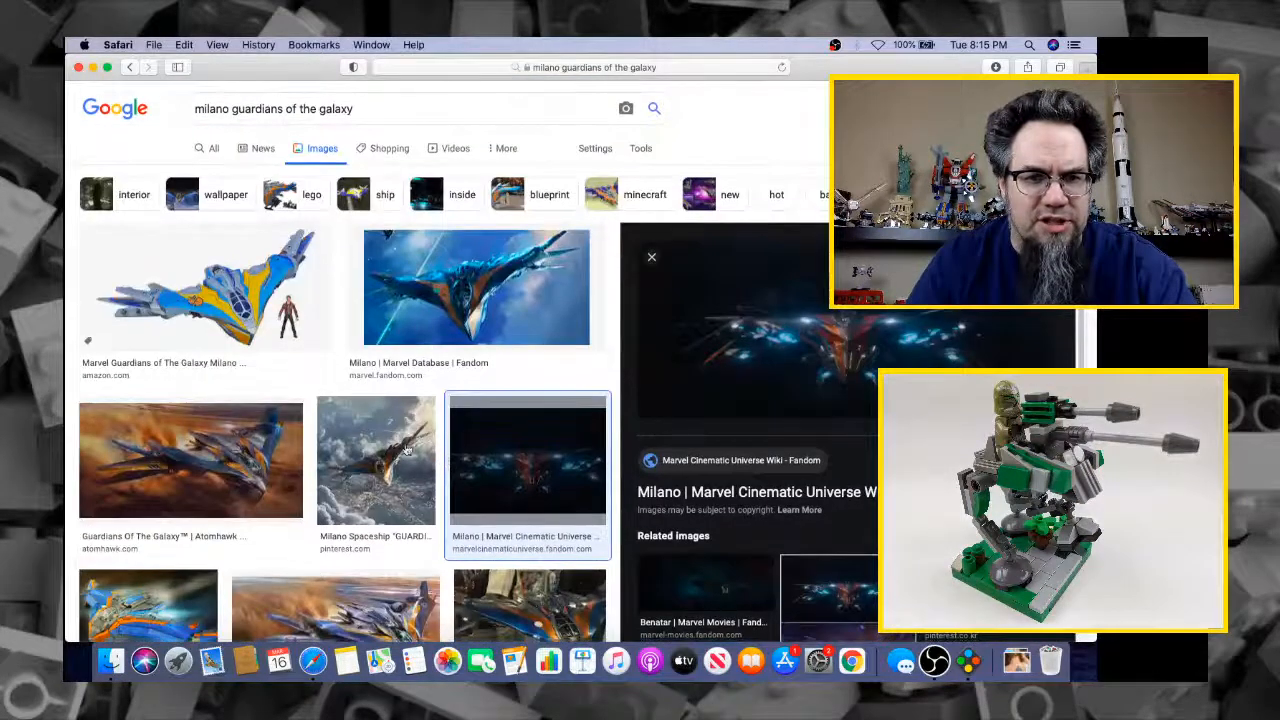
{"action": "scroll", "coordinate": [487, 455], "scroll_direction": "down", "scroll_amount": 10}
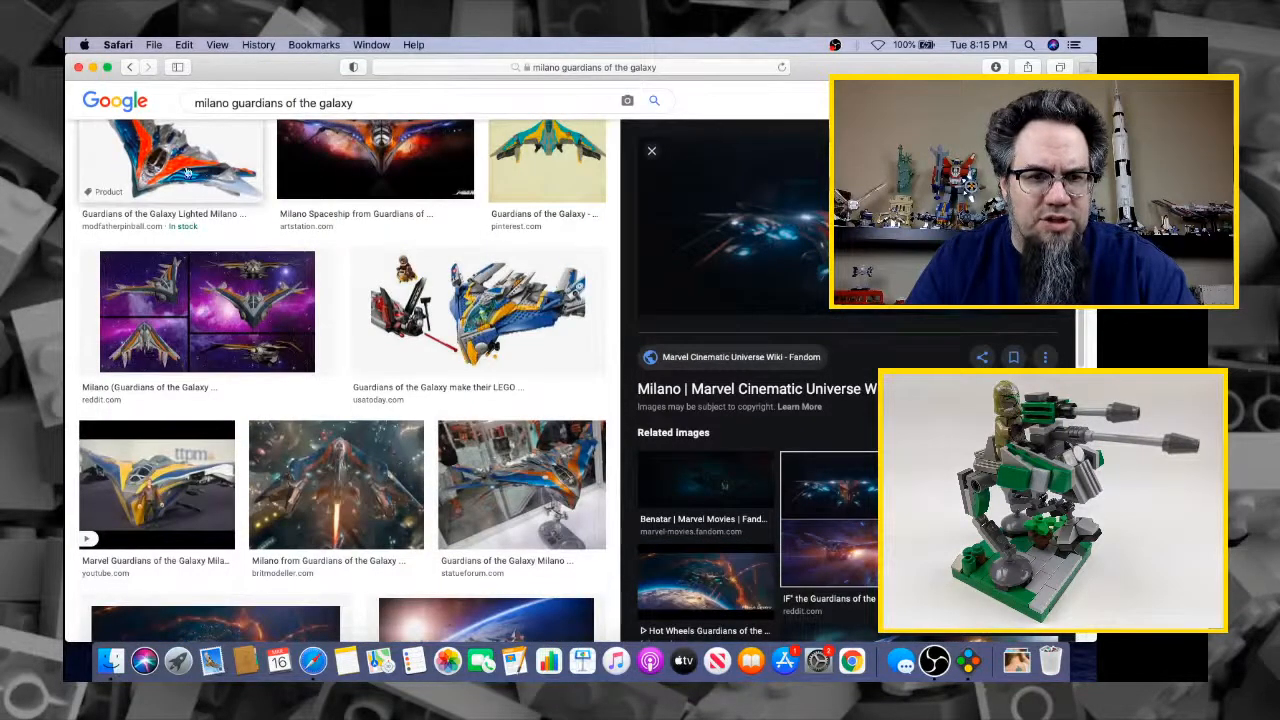
{"action": "scroll", "coordinate": [300, 420], "scroll_direction": "down", "scroll_amount": 5}
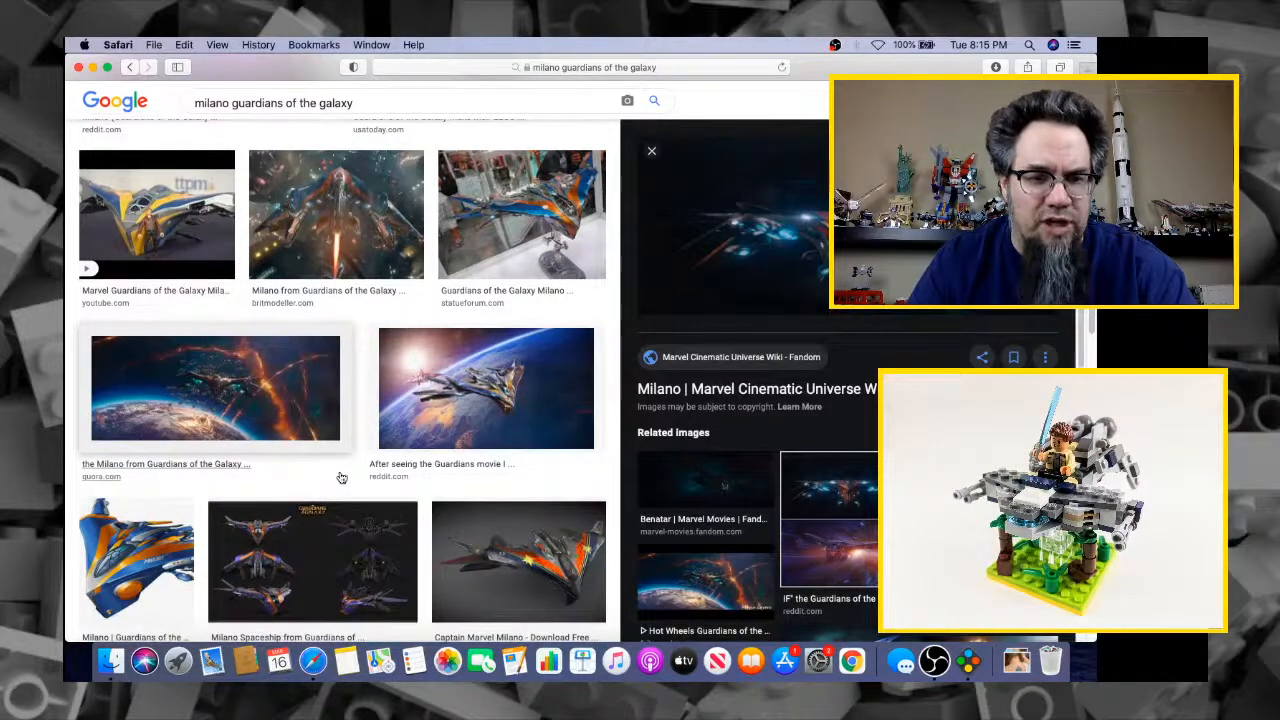
{"action": "scroll", "coordinate": [341, 478], "scroll_direction": "down", "scroll_amount": 4}
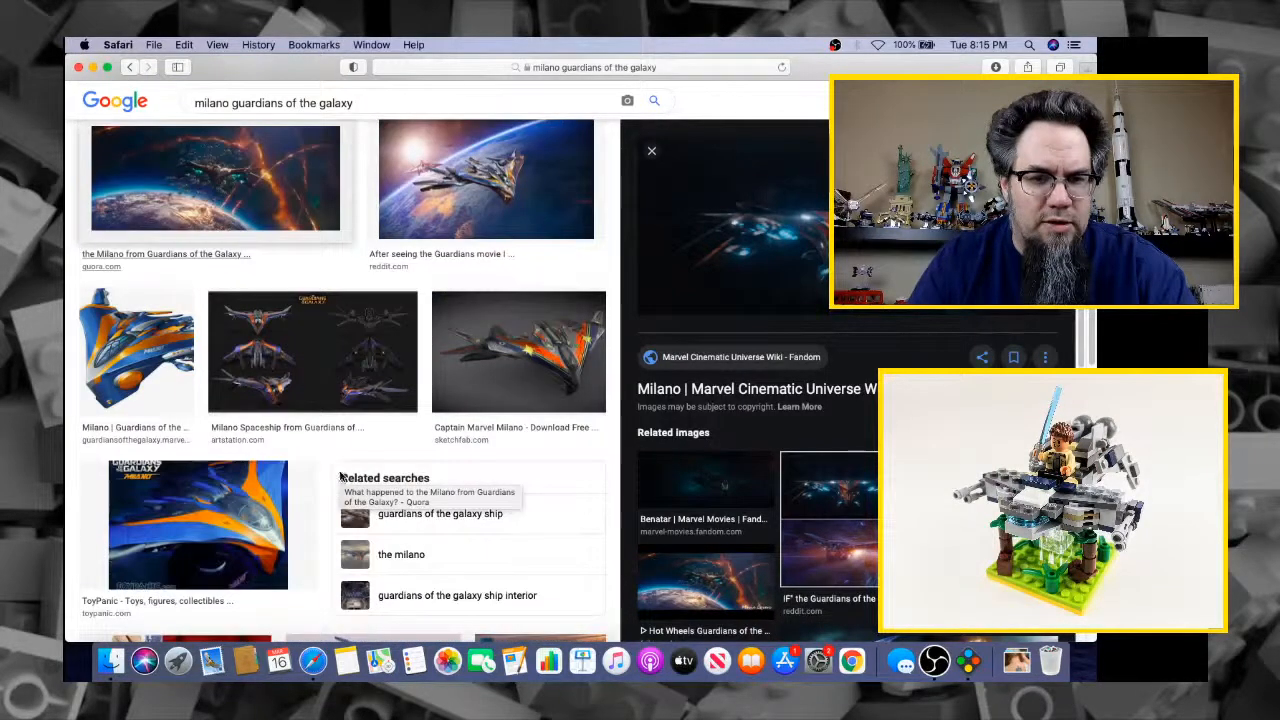
{"action": "left_click", "coordinate": [136, 356]}
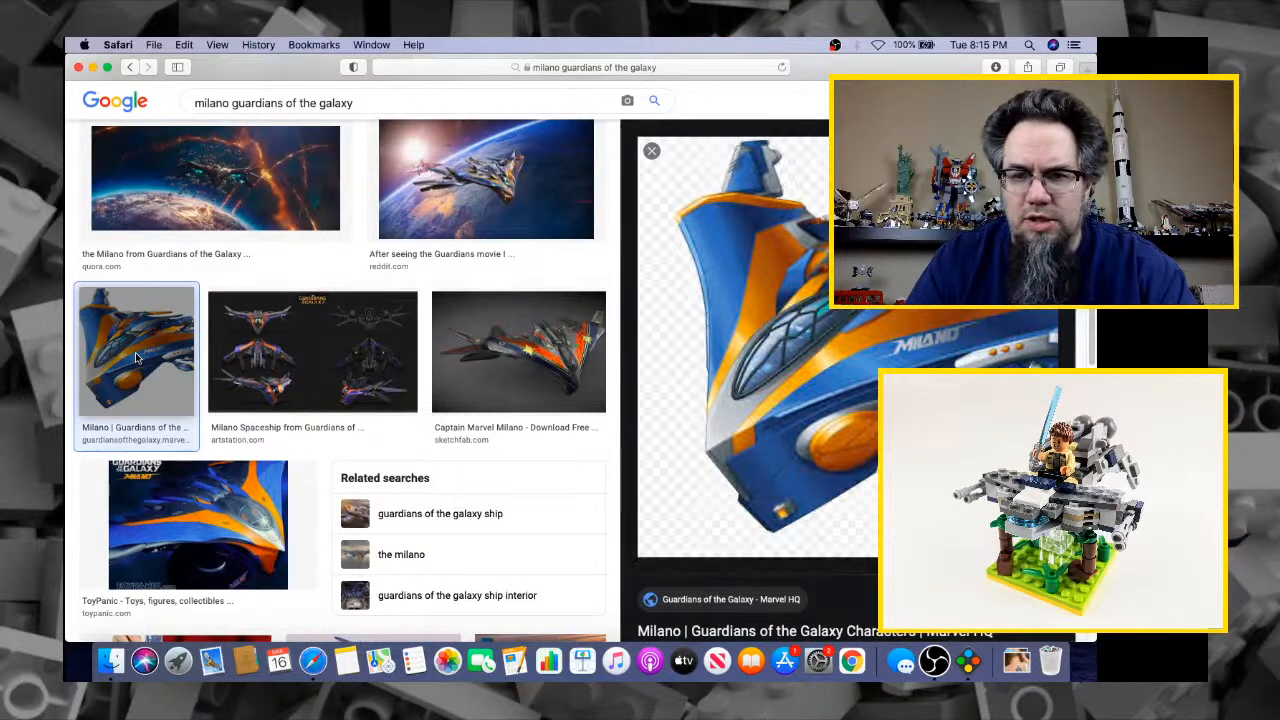
{"action": "left_click", "coordinate": [333, 355]}
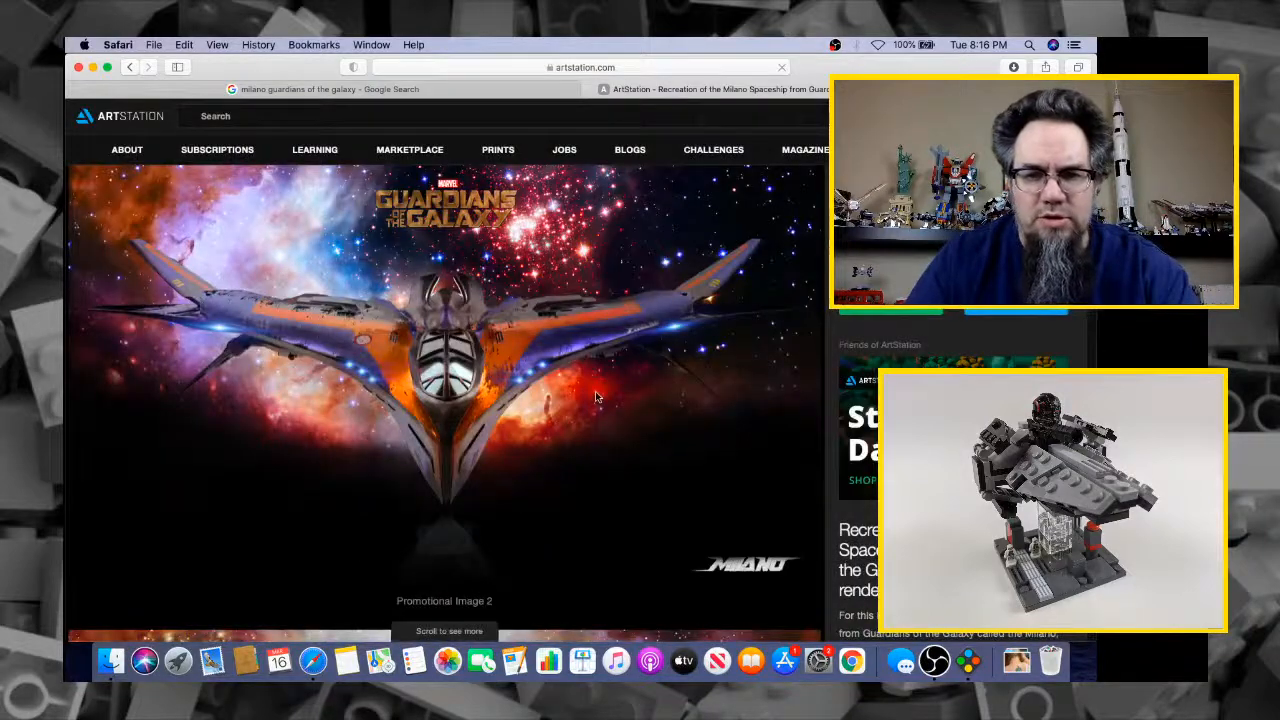
Find the textured design sheet on the ArtStation page, open it full size and enlarge the Milano's front and top views
{"action": "scroll", "coordinate": [595, 397], "scroll_direction": "down", "scroll_amount": 5}
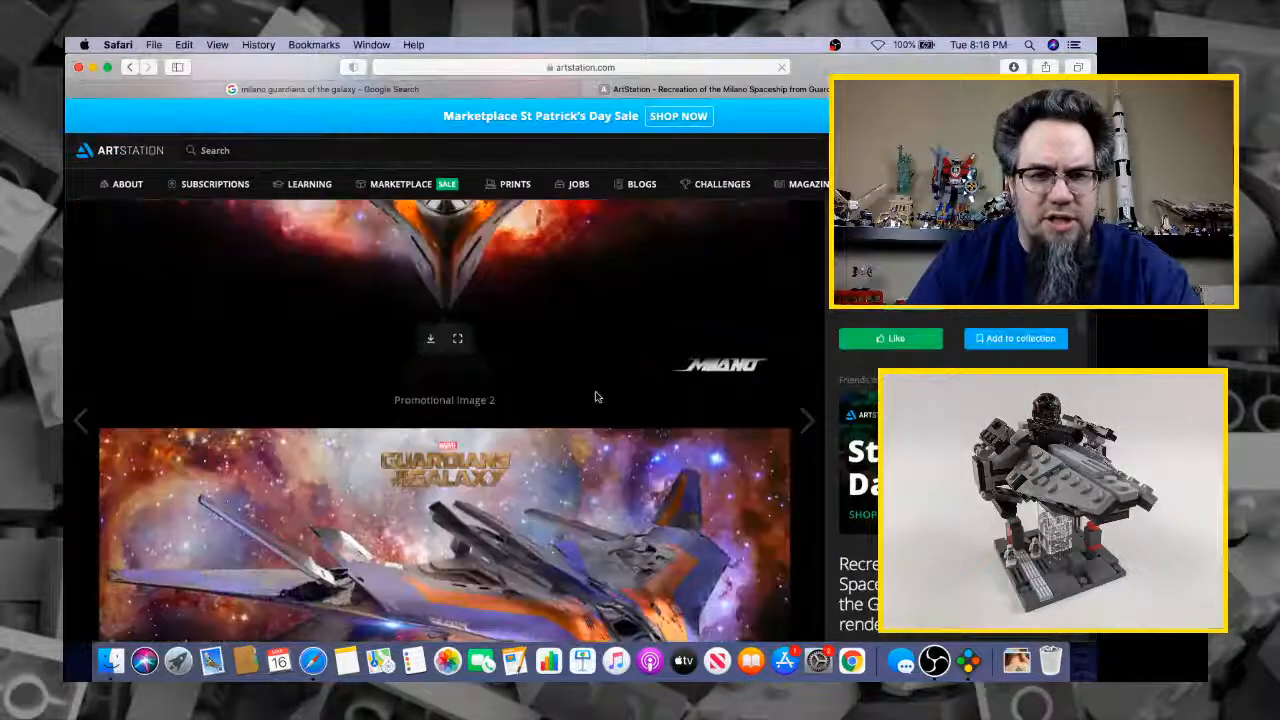
{"action": "scroll", "coordinate": [595, 397], "scroll_direction": "down", "scroll_amount": 10}
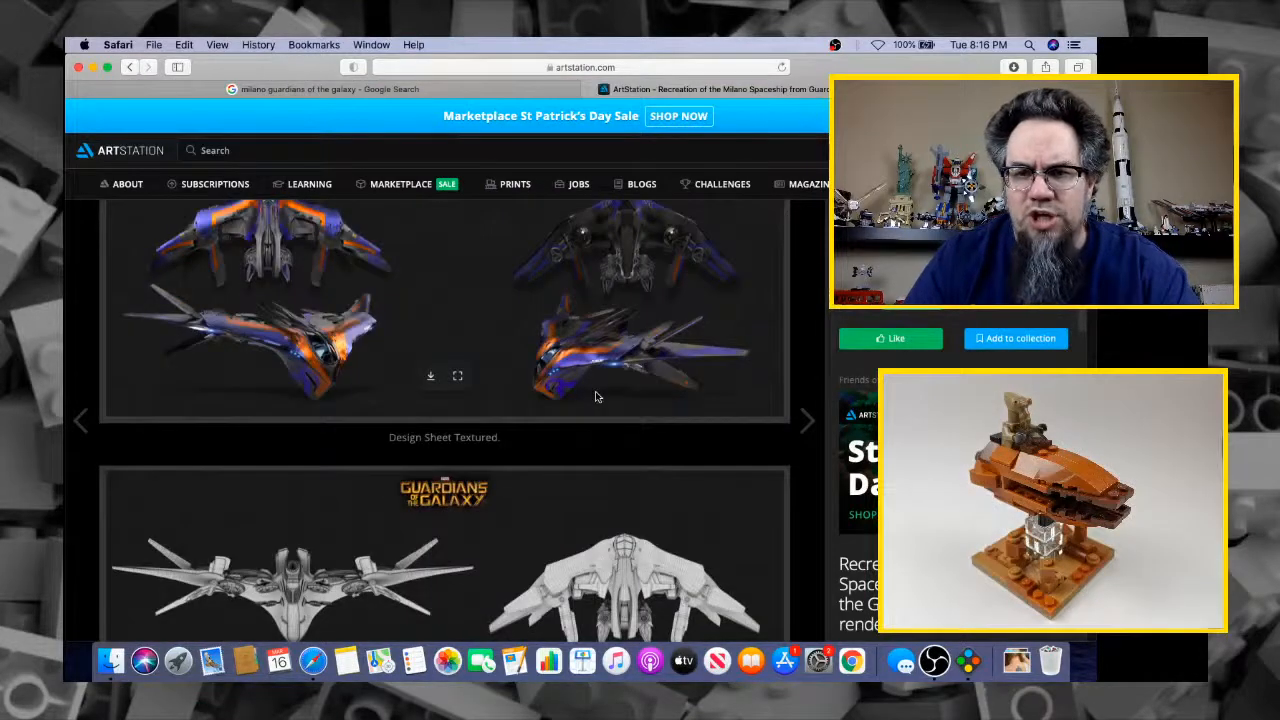
{"action": "scroll", "coordinate": [595, 397], "scroll_direction": "up", "scroll_amount": 5}
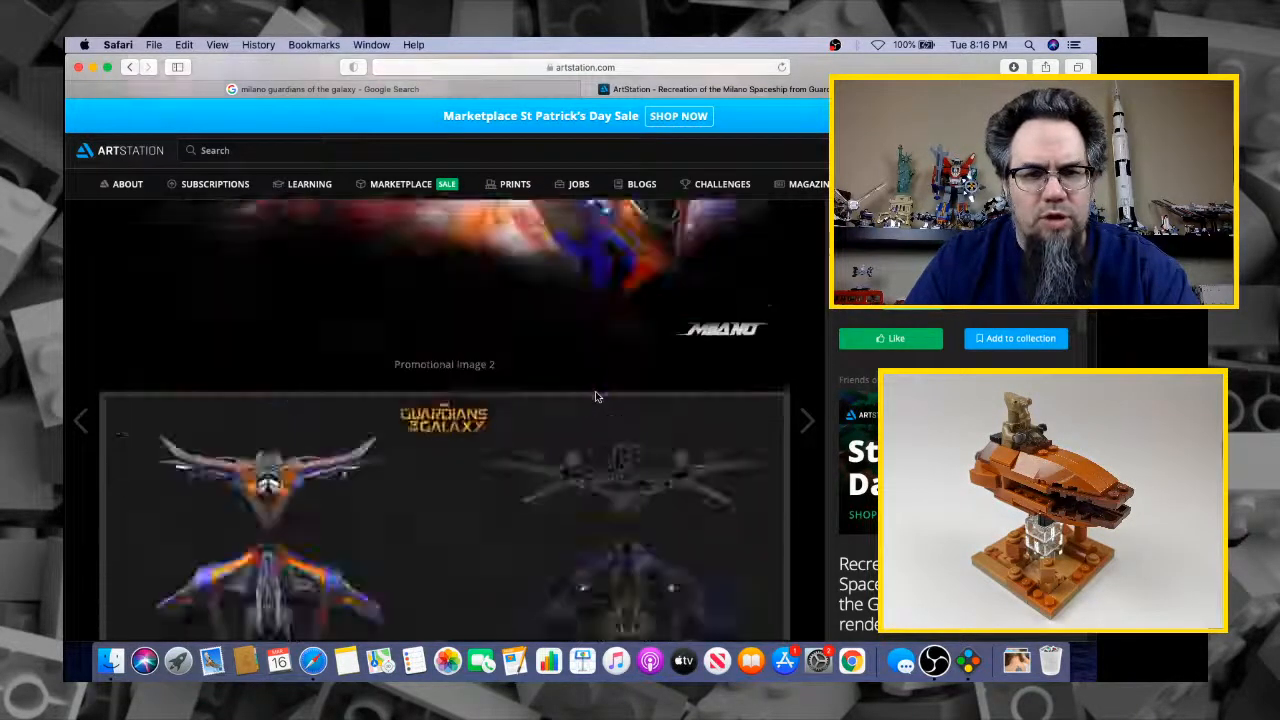
{"action": "scroll", "coordinate": [595, 397], "scroll_direction": "down", "scroll_amount": 3}
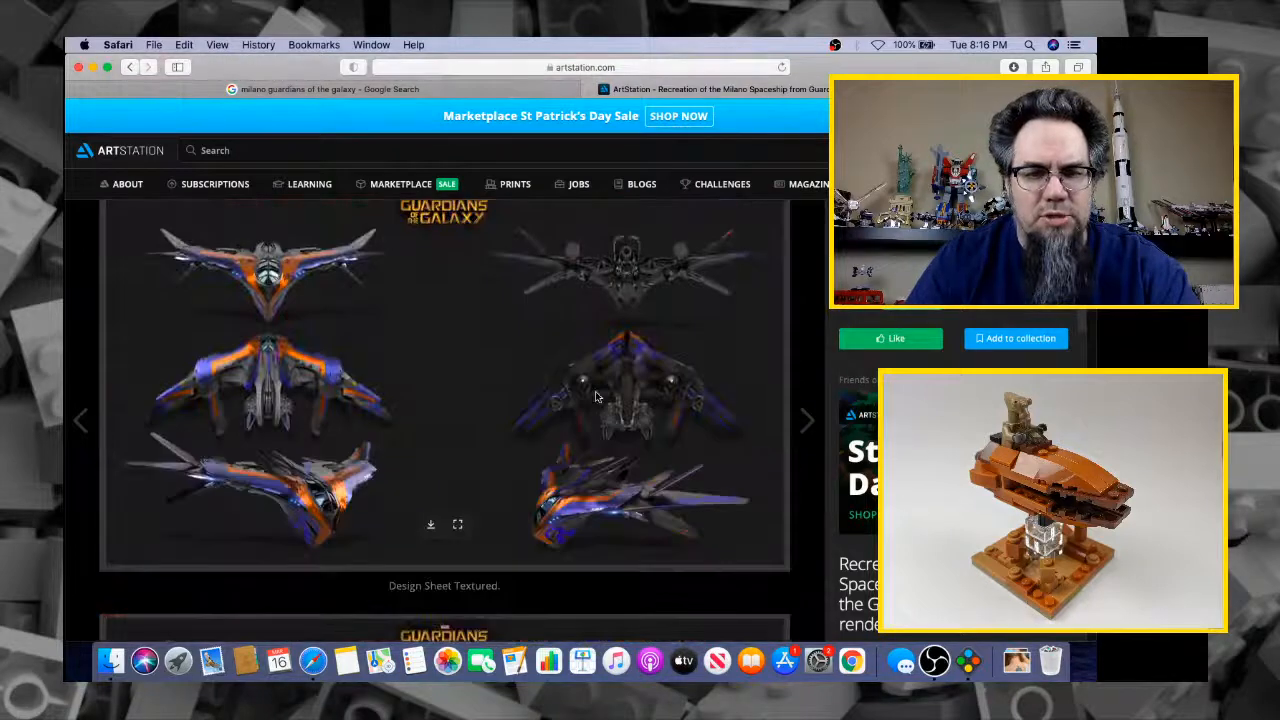
{"action": "left_click", "coordinate": [458, 528]}
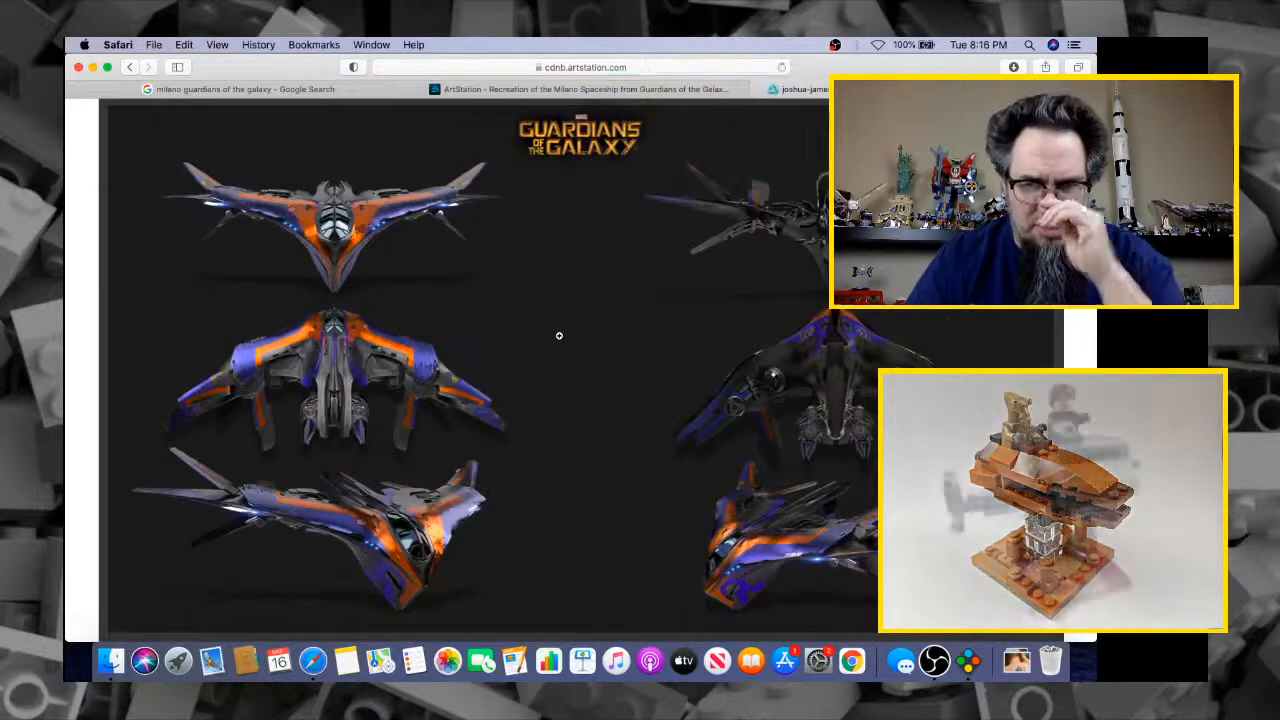
{"action": "left_click", "coordinate": [559, 335]}
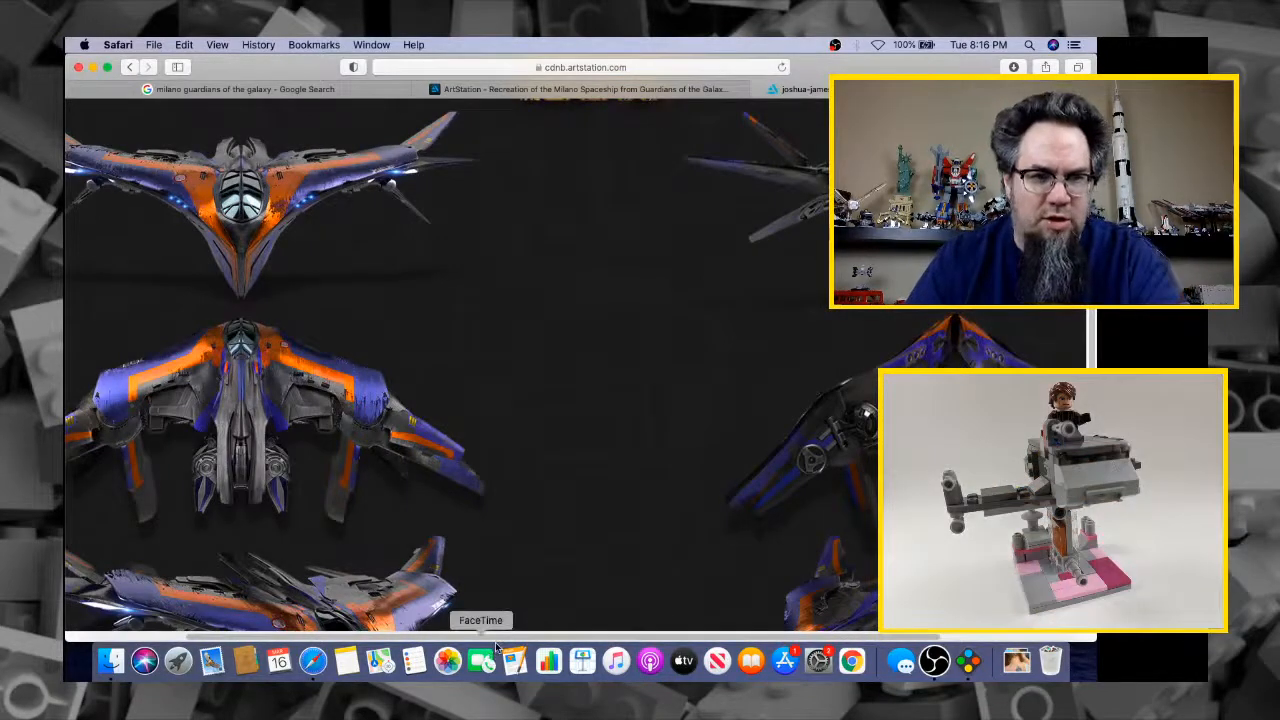
{"action": "key", "text": "super+Tab"}
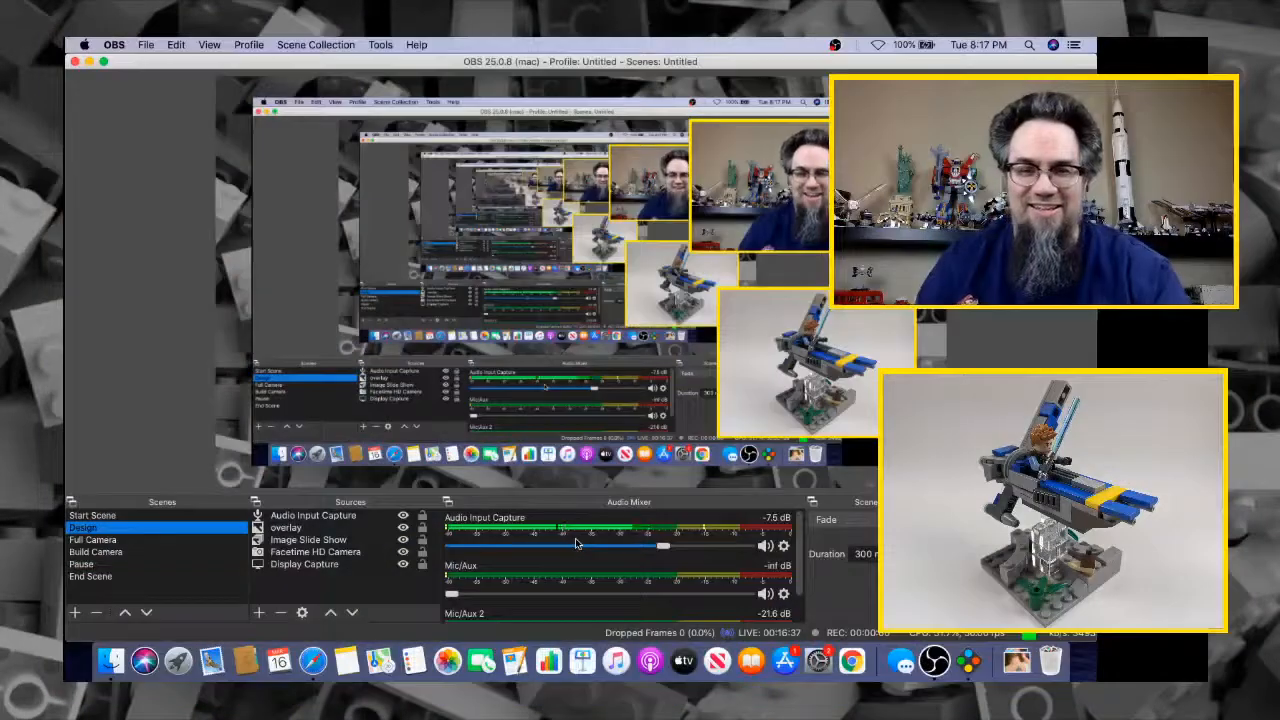
{"action": "key", "text": "super+Tab"}
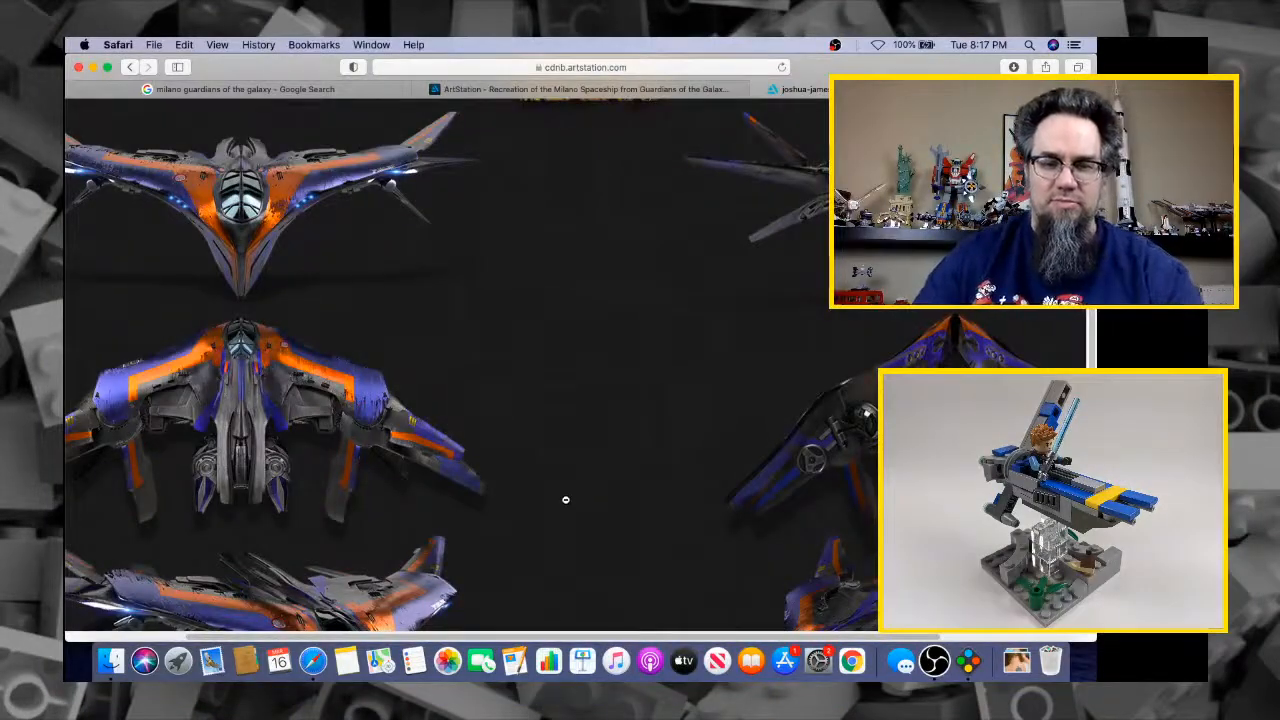
Examine the rest of the enlarged Milano design sheet, return to the ArtStation page and study the top, rear and perspective studio renders
{"action": "scroll", "coordinate": [763, 603], "scroll_direction": "down", "scroll_amount": 3}
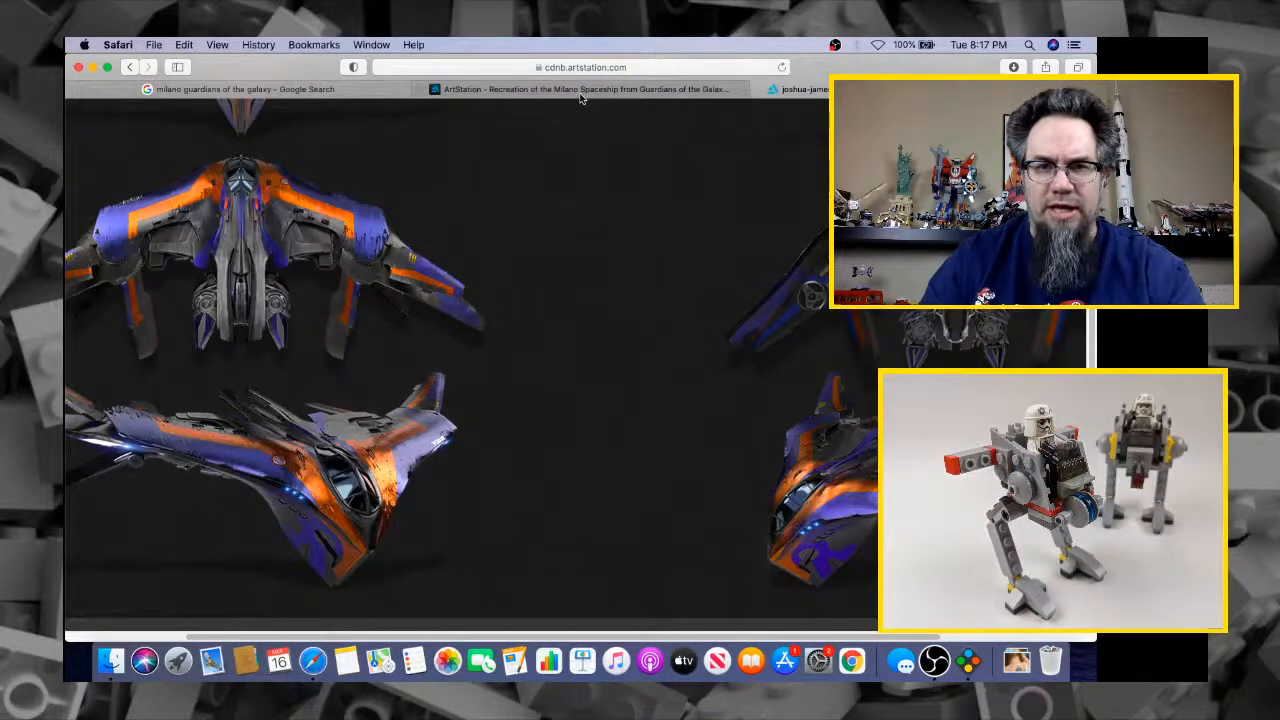
{"action": "key", "text": "super+bracketleft"}
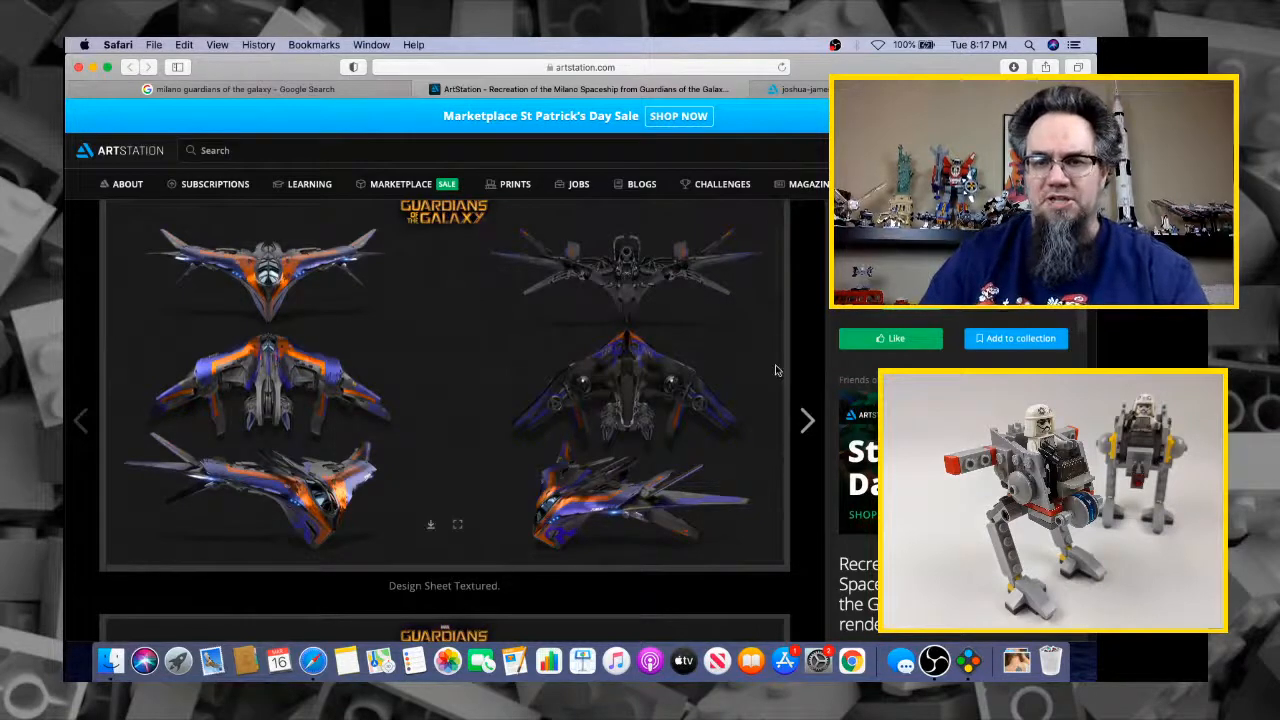
{"action": "scroll", "coordinate": [775, 364], "scroll_direction": "up", "scroll_amount": 1}
{"action": "scroll", "coordinate": [682, 450], "scroll_direction": "down", "scroll_amount": 10}
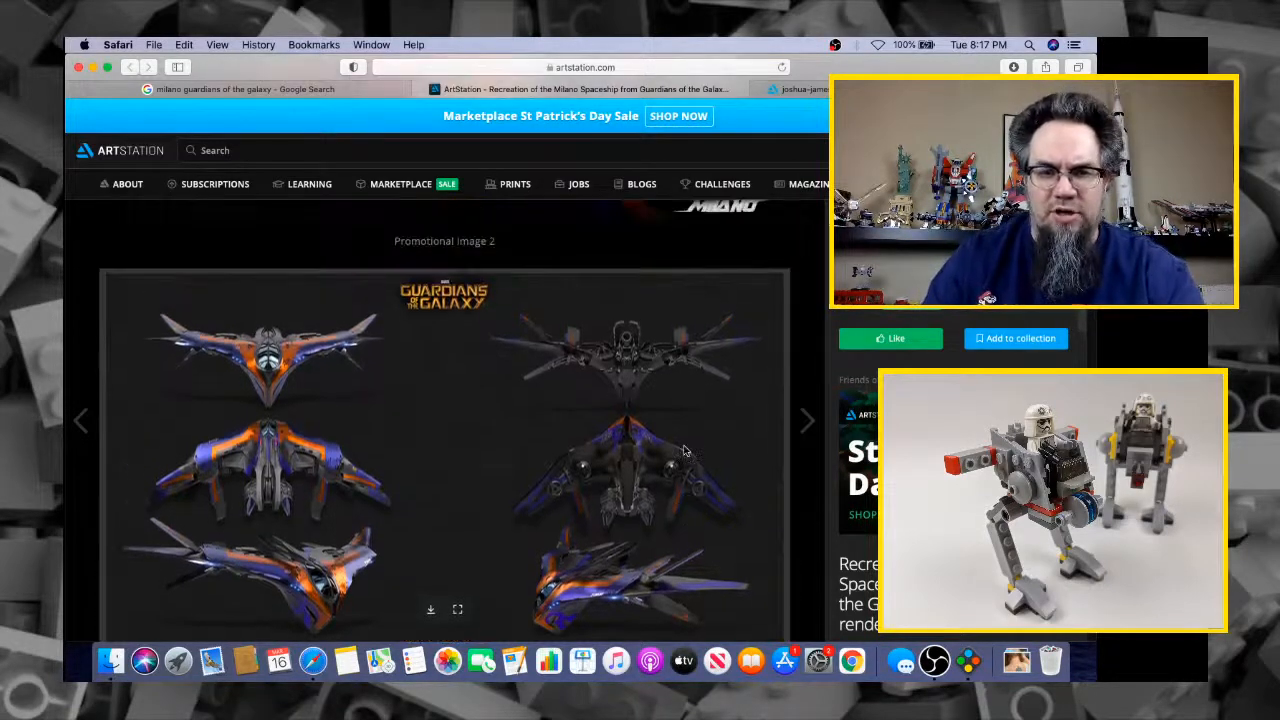
{"action": "scroll", "coordinate": [684, 450], "scroll_direction": "down", "scroll_amount": 15}
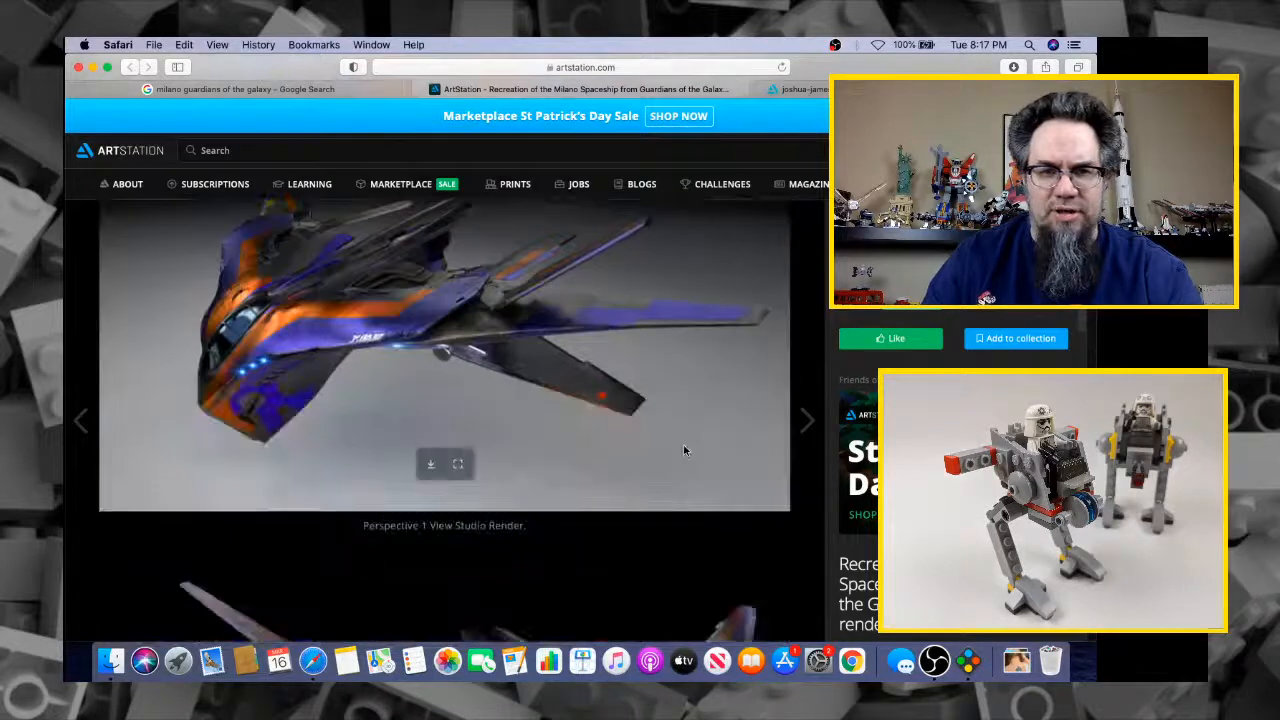
{"action": "scroll", "coordinate": [684, 450], "scroll_direction": "down", "scroll_amount": 4}
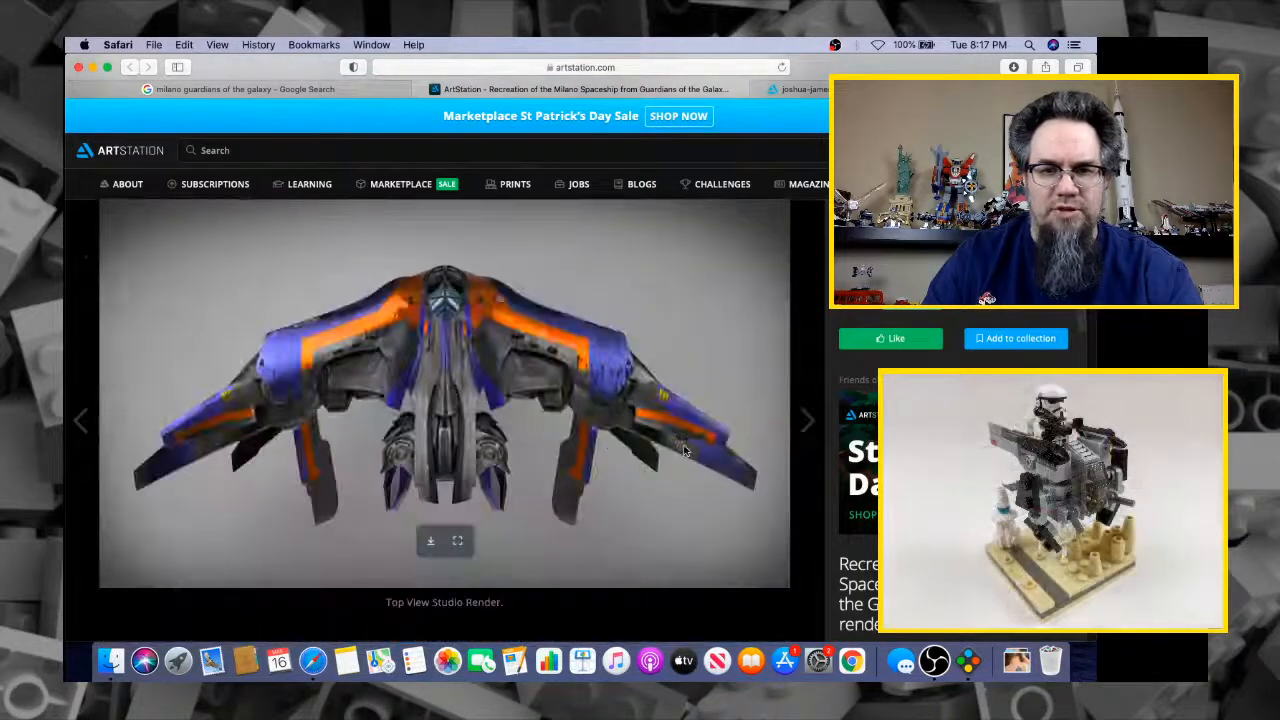
{"action": "scroll", "coordinate": [684, 450], "scroll_direction": "down", "scroll_amount": 7}
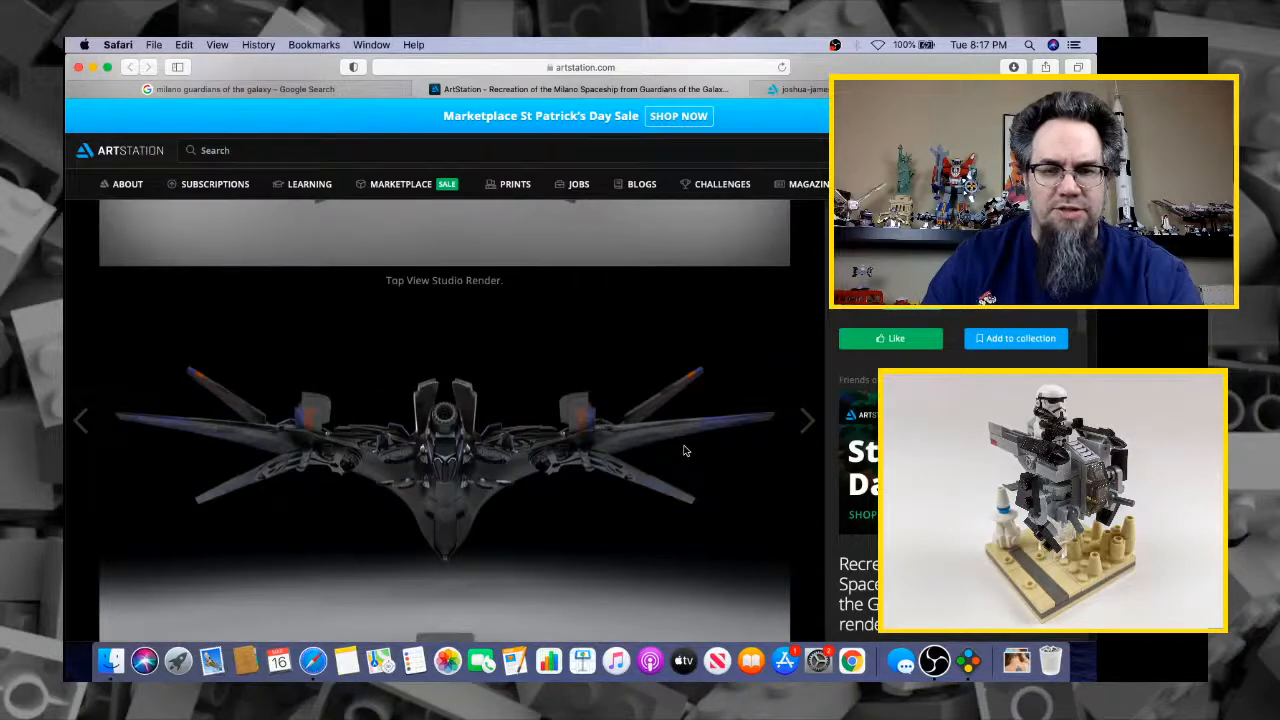
{"action": "scroll", "coordinate": [573, 453], "scroll_direction": "up", "scroll_amount": 11}
{"action": "scroll", "coordinate": [573, 453], "scroll_direction": "down", "scroll_amount": 10}
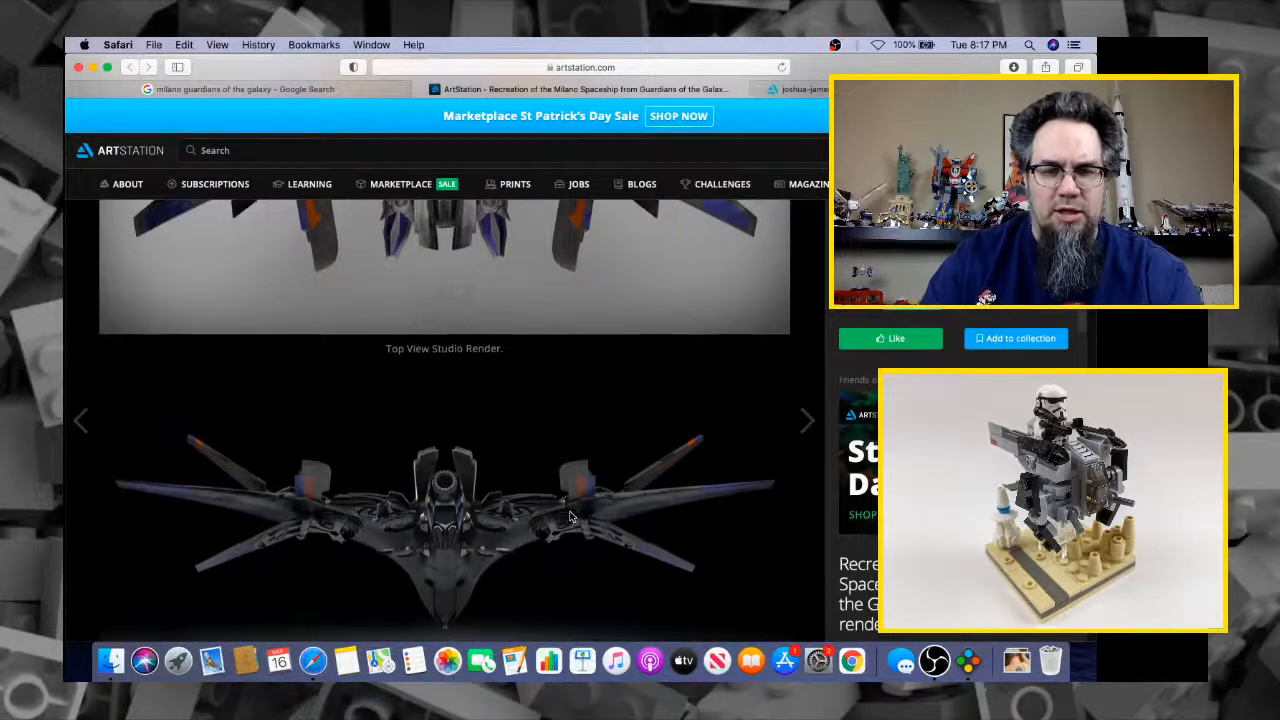
{"action": "scroll", "coordinate": [570, 516], "scroll_direction": "up", "scroll_amount": 15}
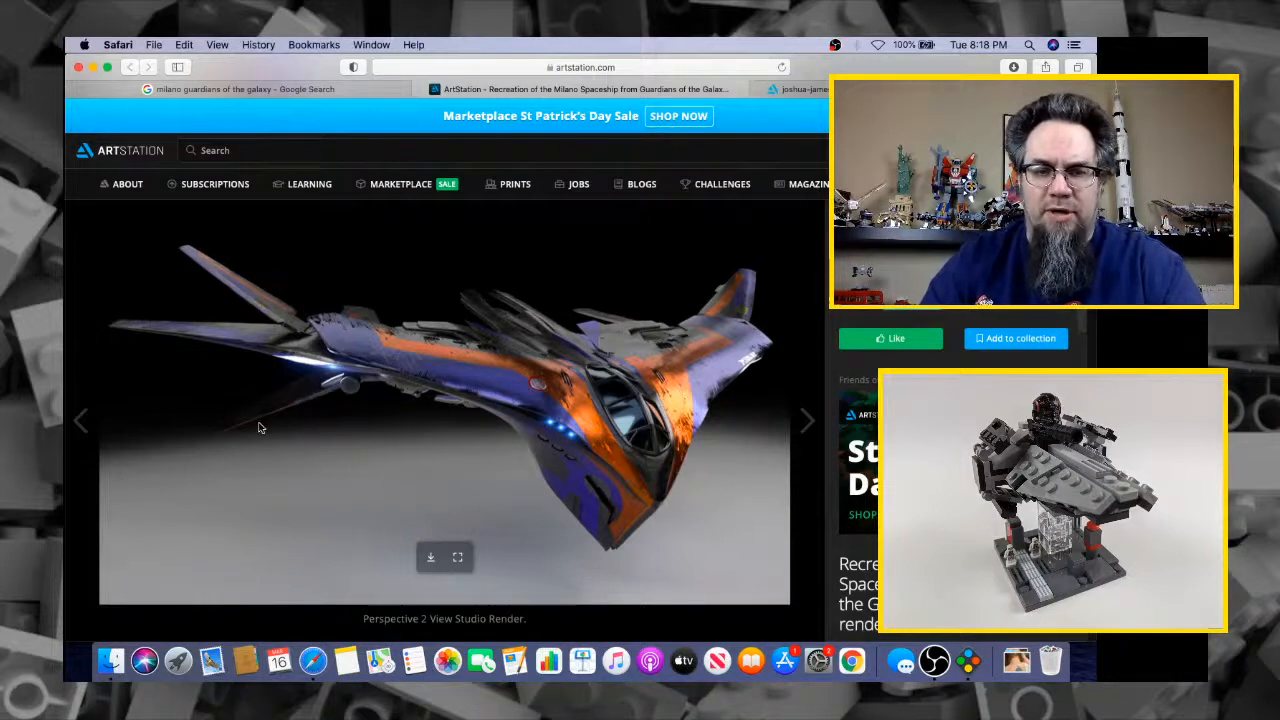
Compare the seated minifigure in Studio with the Milano's Perspective 2 studio render in Safari
{"action": "key", "text": "super+Tab"}
{"action": "key", "text": "super+Tab"}
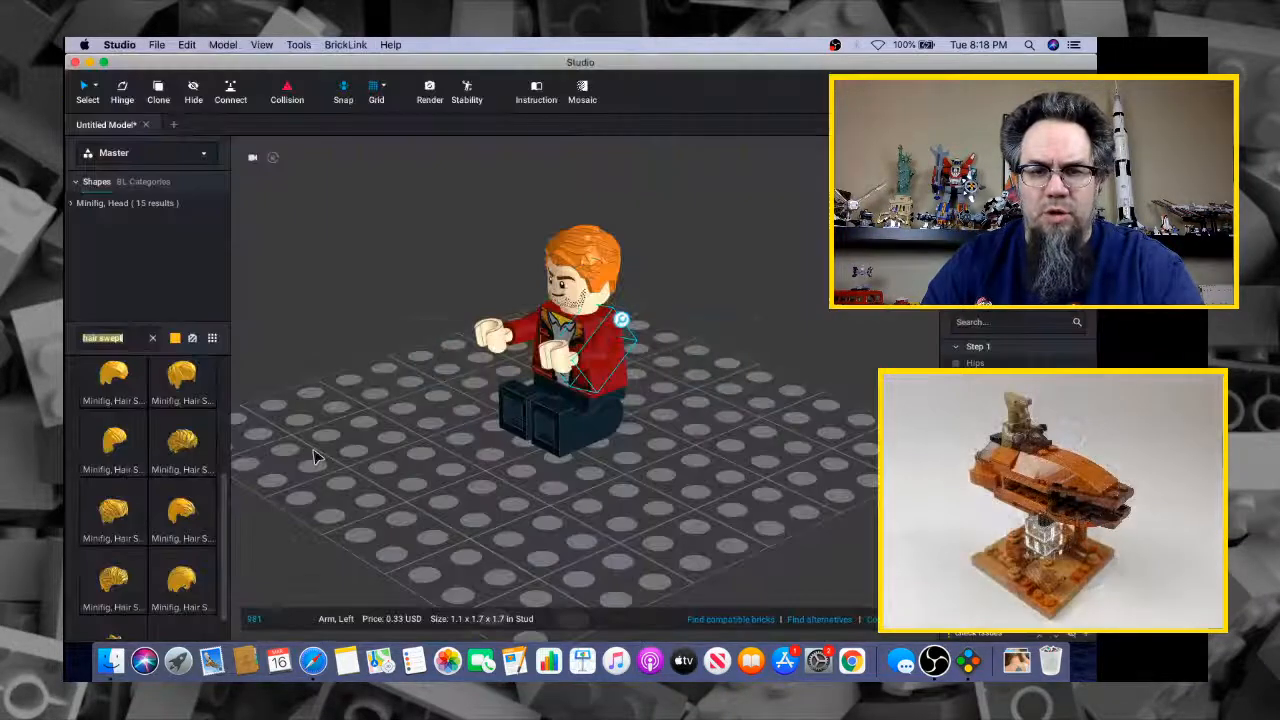
{"action": "key", "text": "super+Tab"}
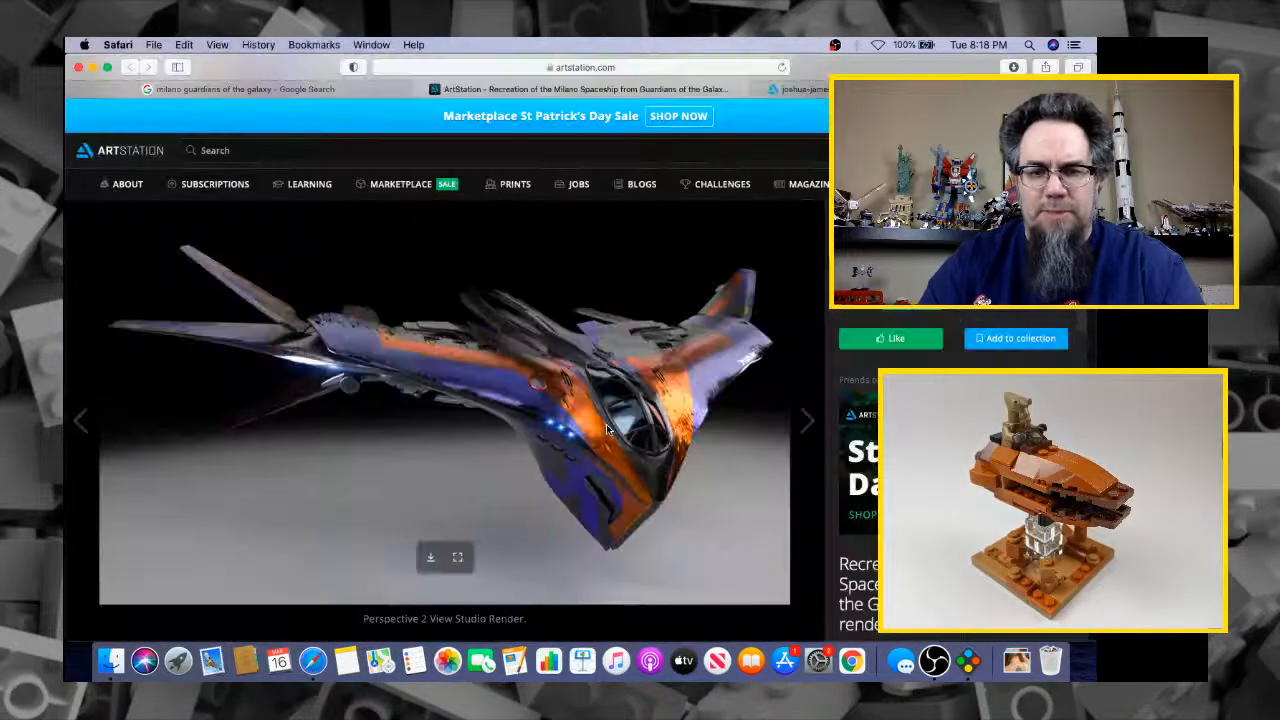
{"action": "key", "text": "super+Tab"}
{"action": "scroll", "coordinate": [650, 410], "scroll_direction": "up", "scroll_amount": 5}
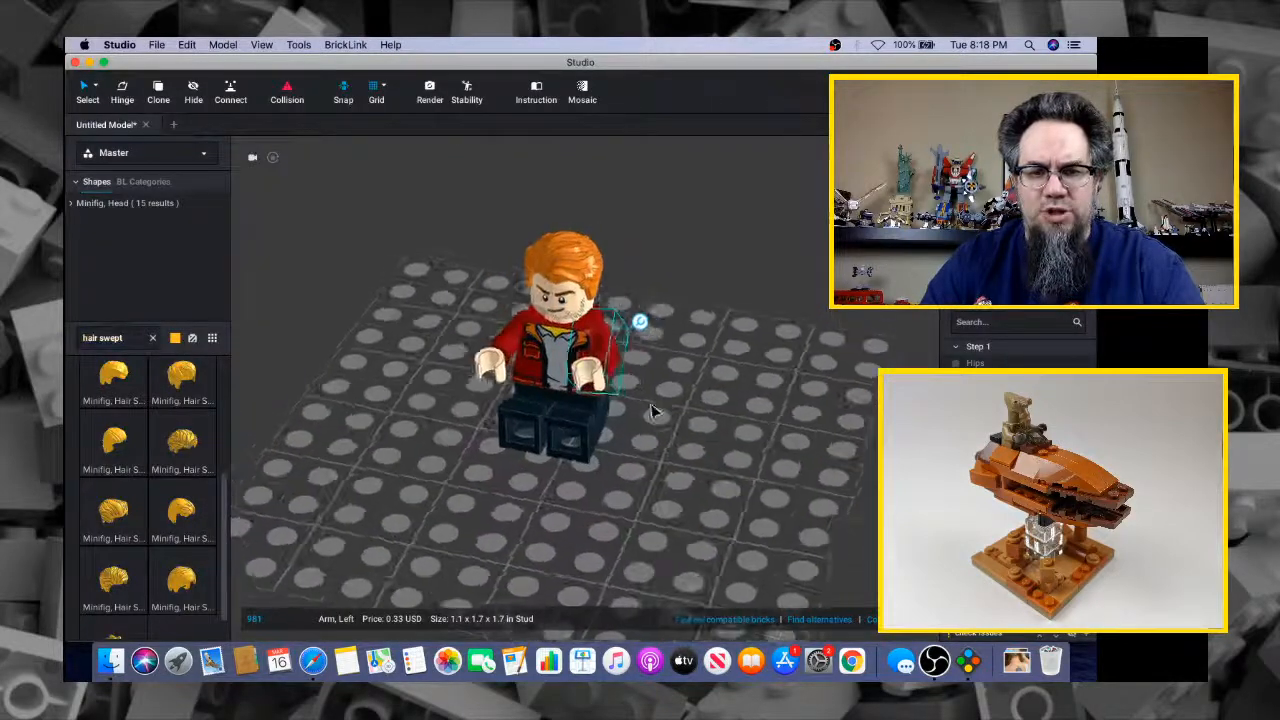
{"action": "scroll", "coordinate": [650, 410], "scroll_direction": "down", "scroll_amount": 5}
{"action": "key", "text": "super+Tab"}
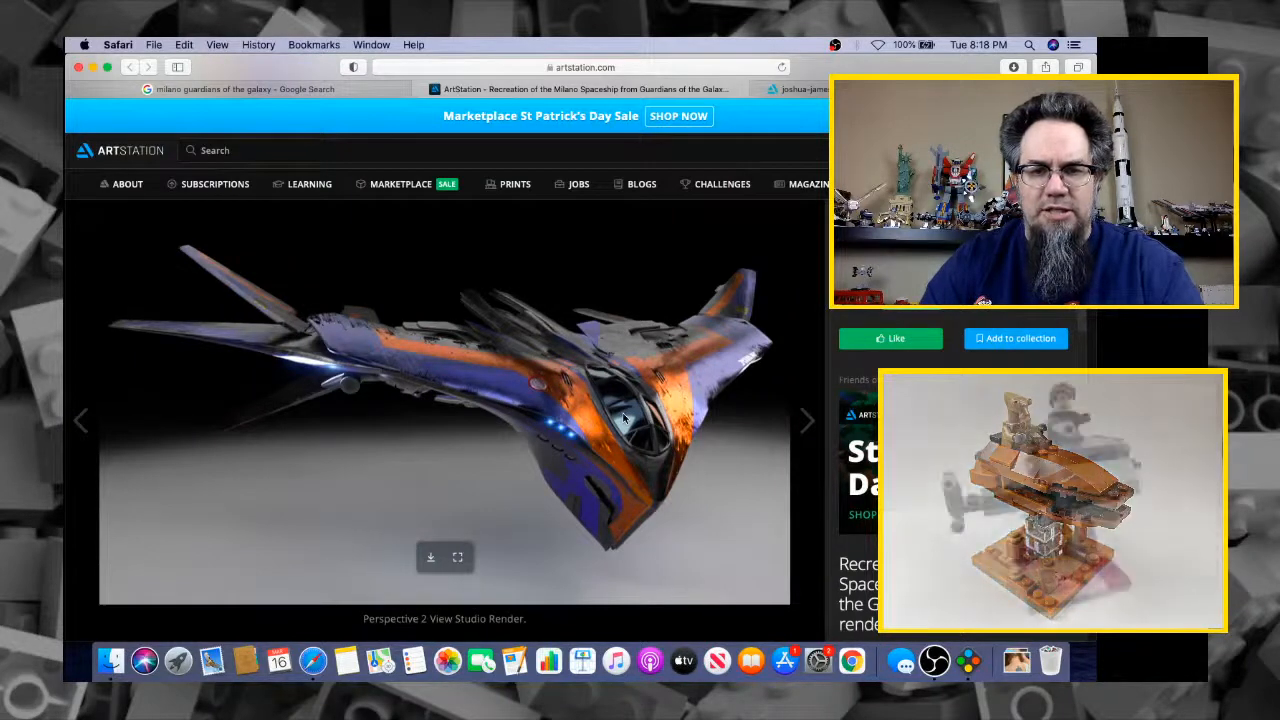
Switch to Studio, search the parts library for "wedge plate" and look through the wedge plates for wing shapes
{"action": "key", "text": "super+Tab"}
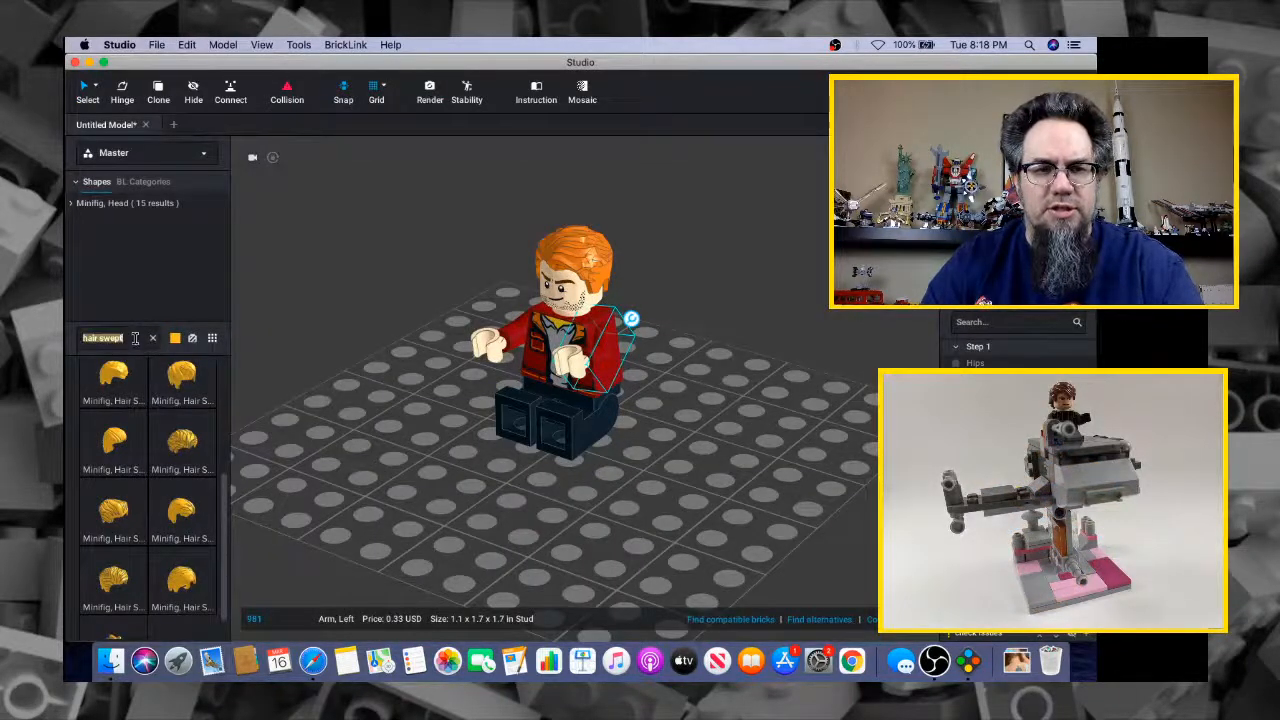
{"action": "type", "text": "wed"}
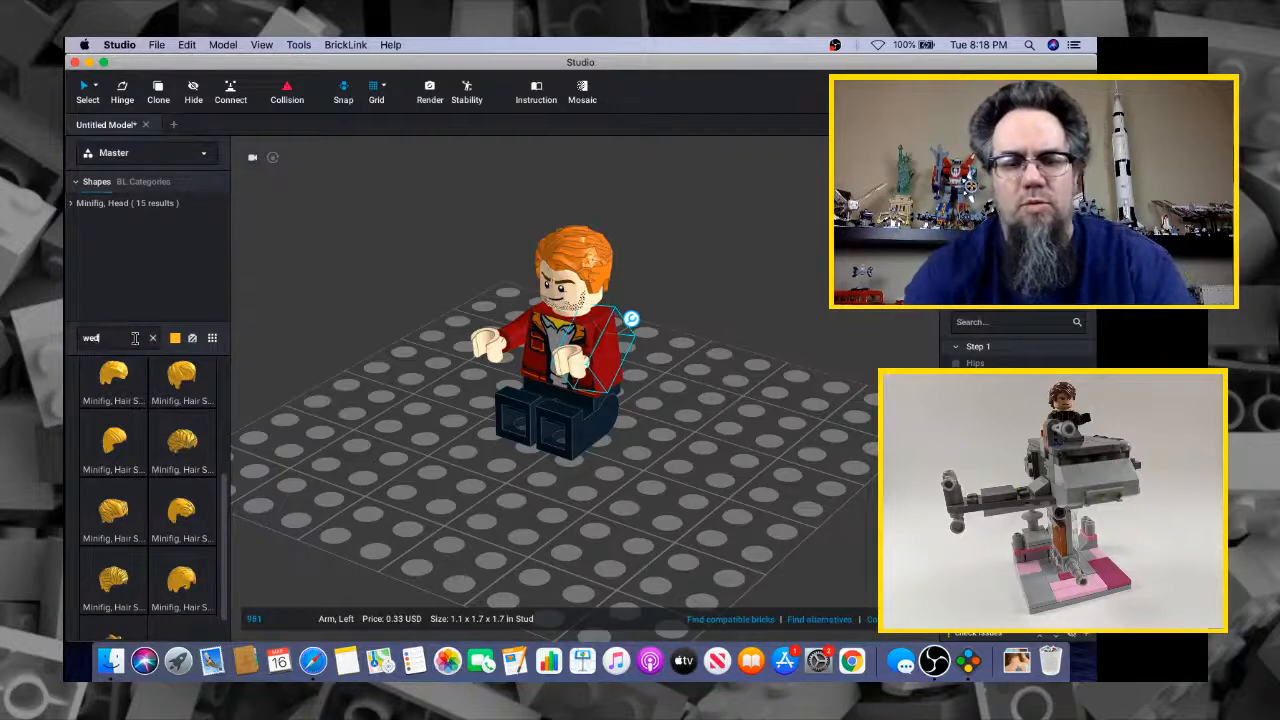
{"action": "type", "text": "ge plate"}
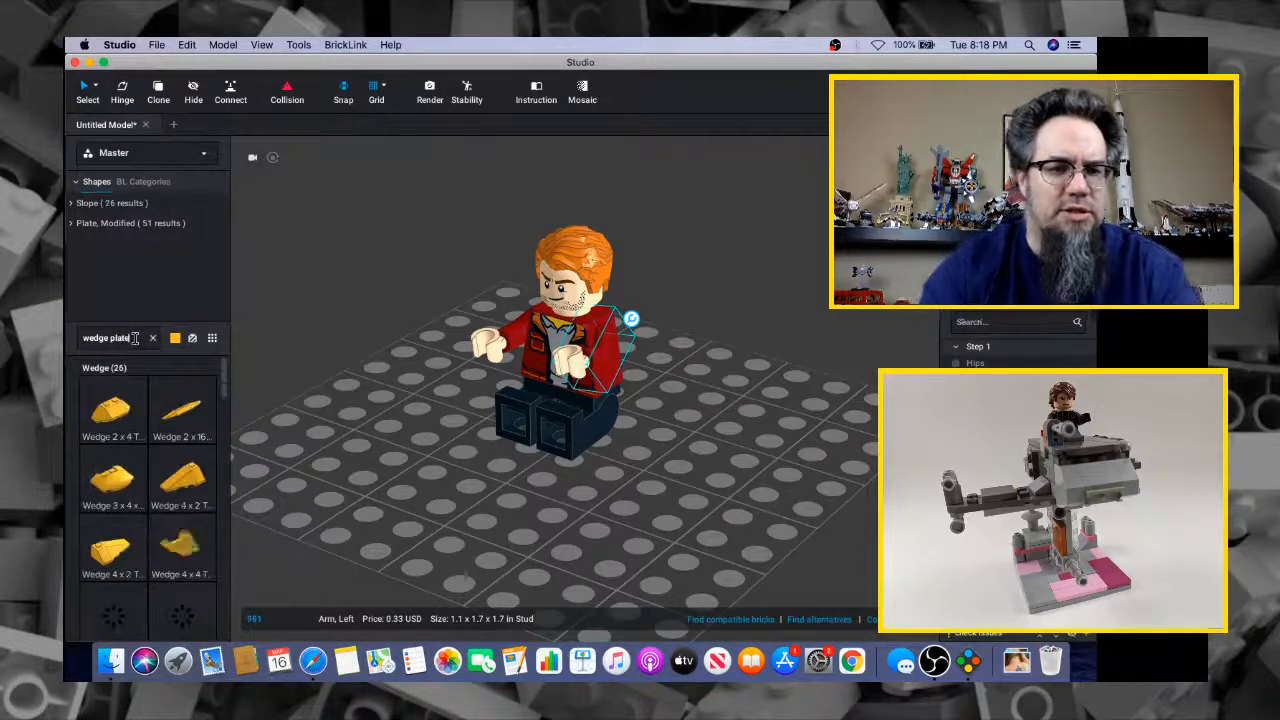
{"action": "scroll", "coordinate": [141, 500], "scroll_direction": "down", "scroll_amount": 5}
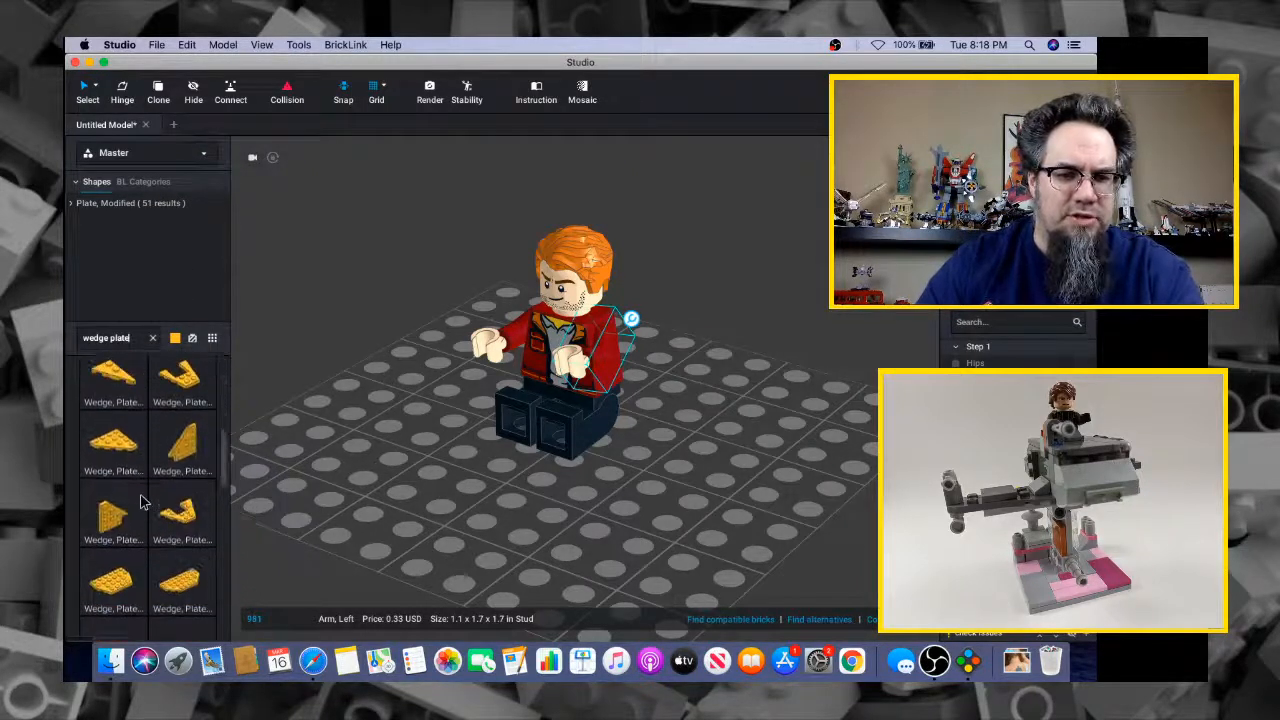
{"action": "scroll", "coordinate": [174, 566], "scroll_direction": "down", "scroll_amount": 2}
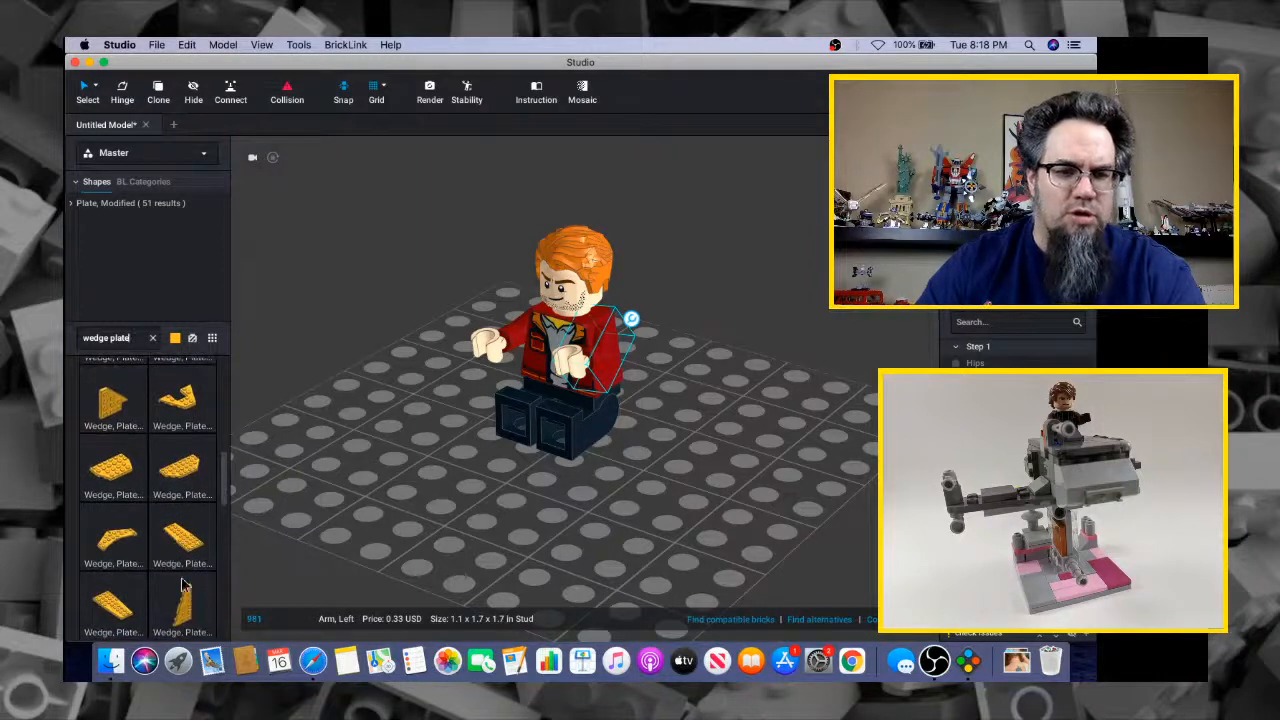
{"action": "left_click", "coordinate": [182, 602]}
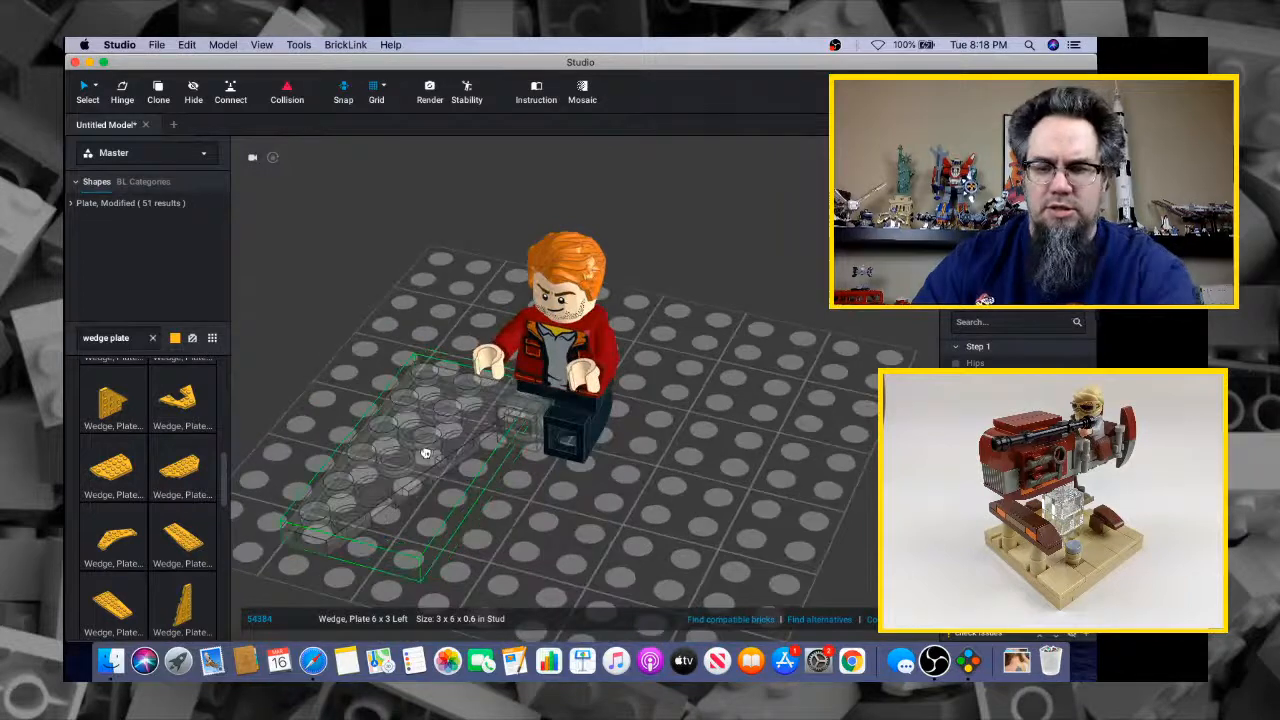
{"action": "left_click", "coordinate": [331, 358]}
{"action": "key", "text": "Delete"}
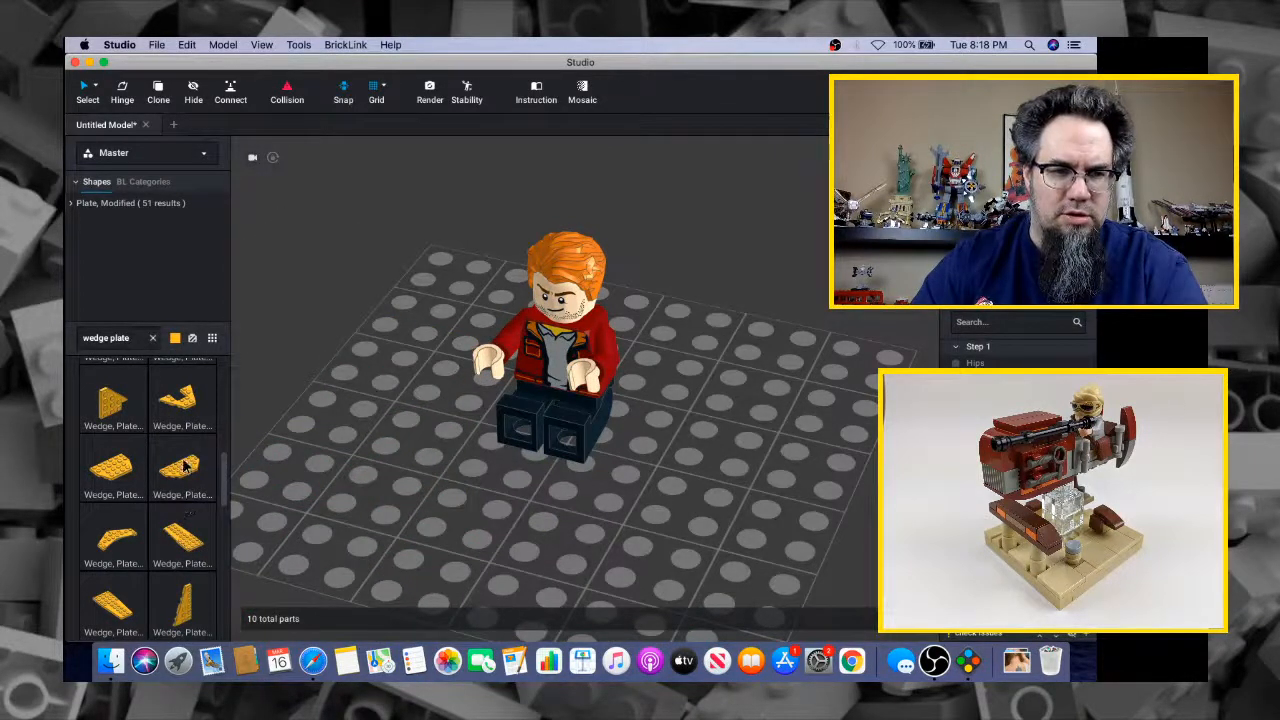
{"action": "scroll", "coordinate": [184, 462], "scroll_direction": "up", "scroll_amount": 5}
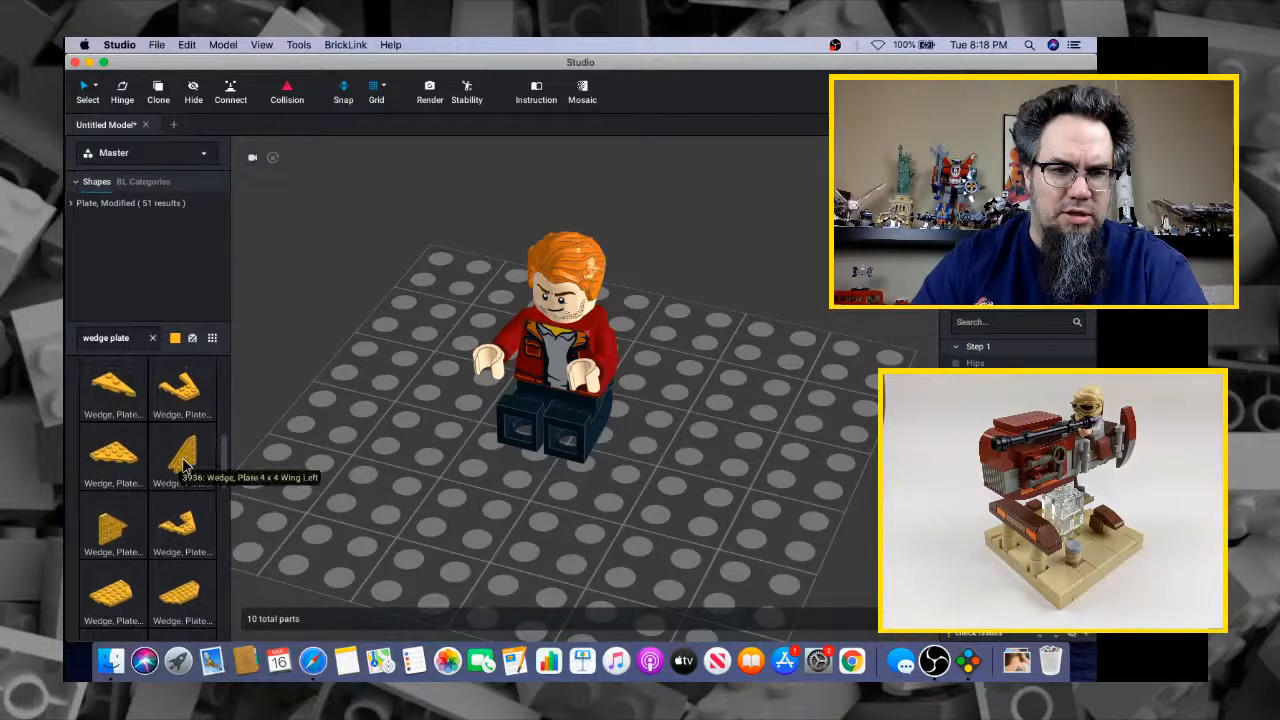
{"action": "scroll", "coordinate": [184, 462], "scroll_direction": "up", "scroll_amount": 3}
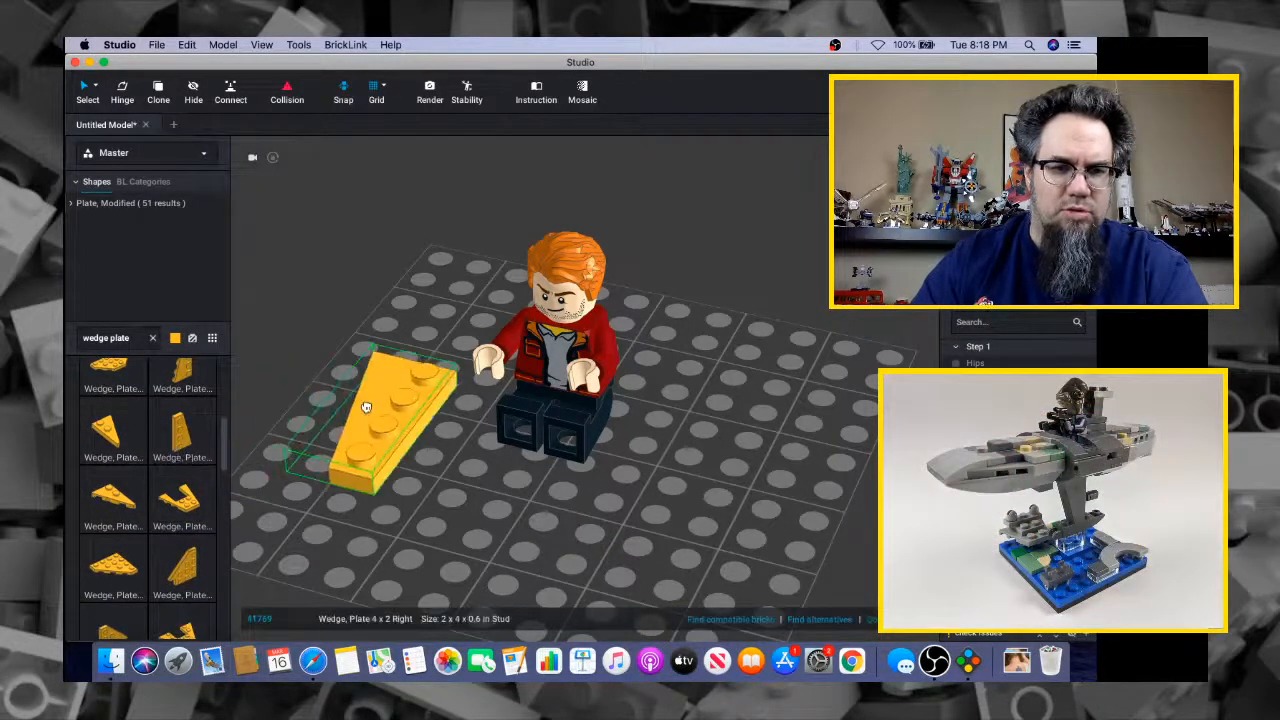
{"action": "key", "text": "Escape"}
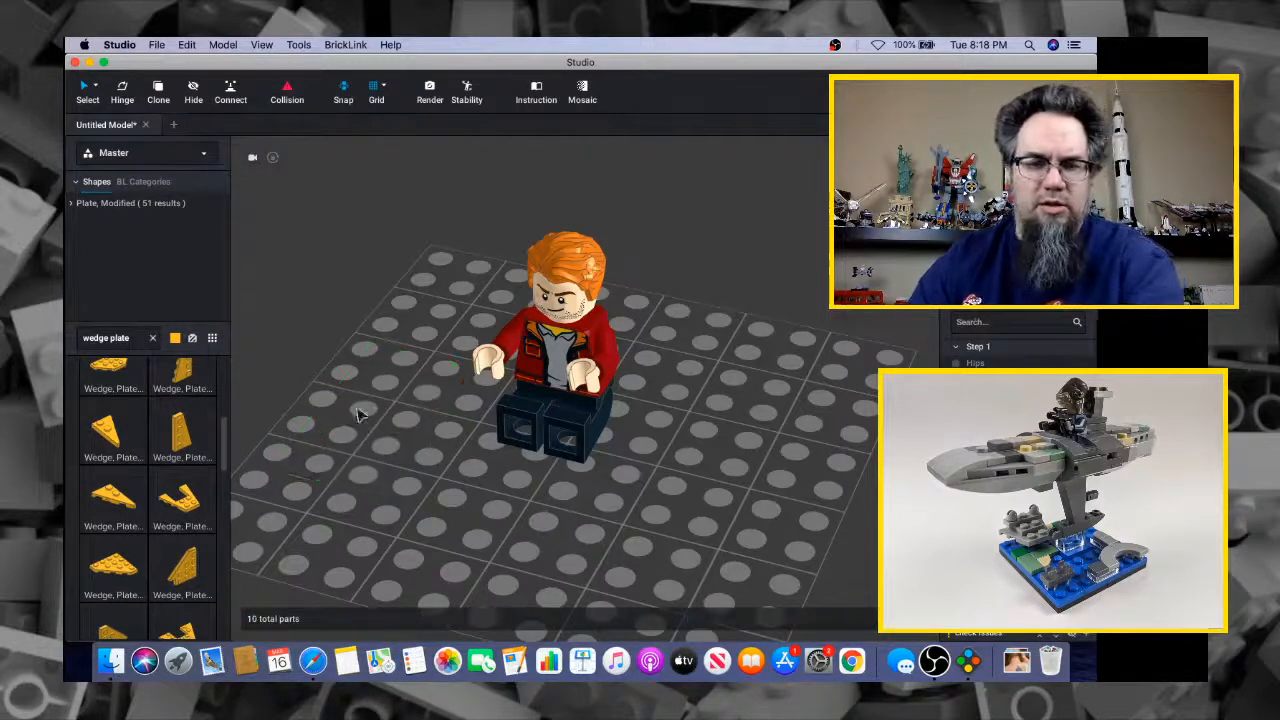
Place a Wedge, Plate 6 x 3 Left on the baseplate against the minifigure's right side, pointing outward like a wing
{"action": "scroll", "coordinate": [224, 540], "scroll_direction": "down", "scroll_amount": 3}
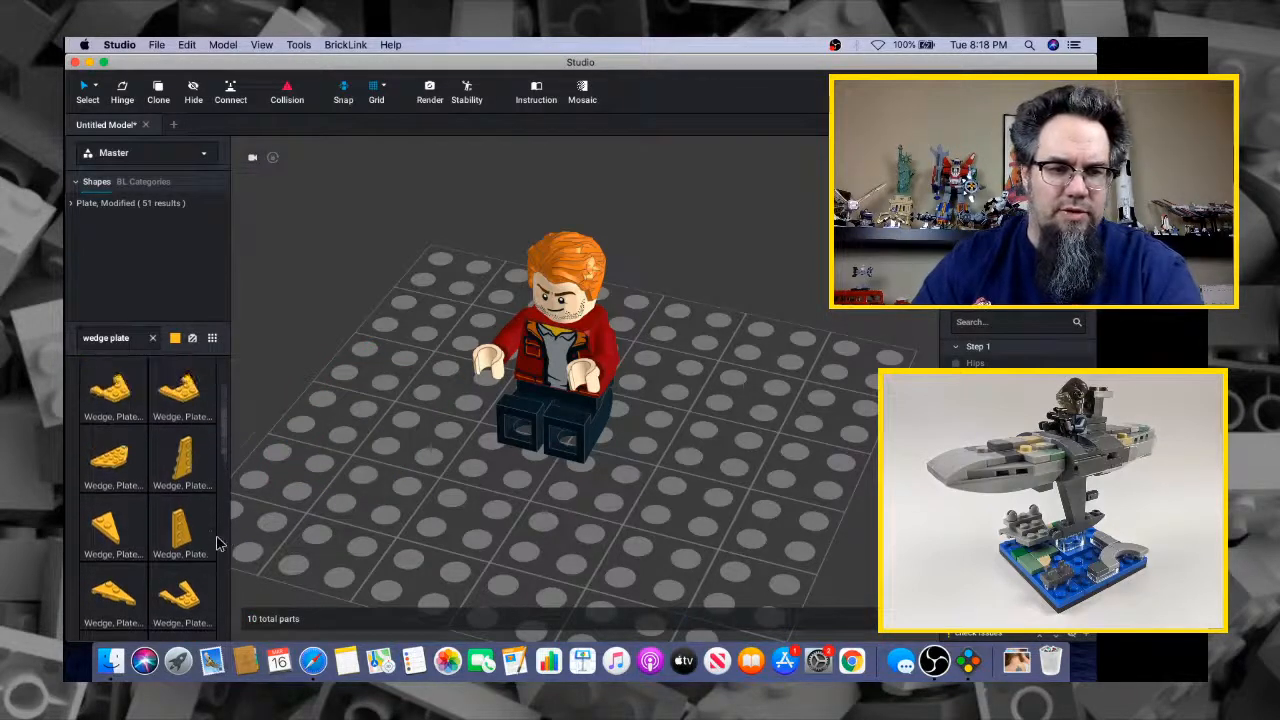
{"action": "scroll", "coordinate": [220, 544], "scroll_direction": "down", "scroll_amount": 5}
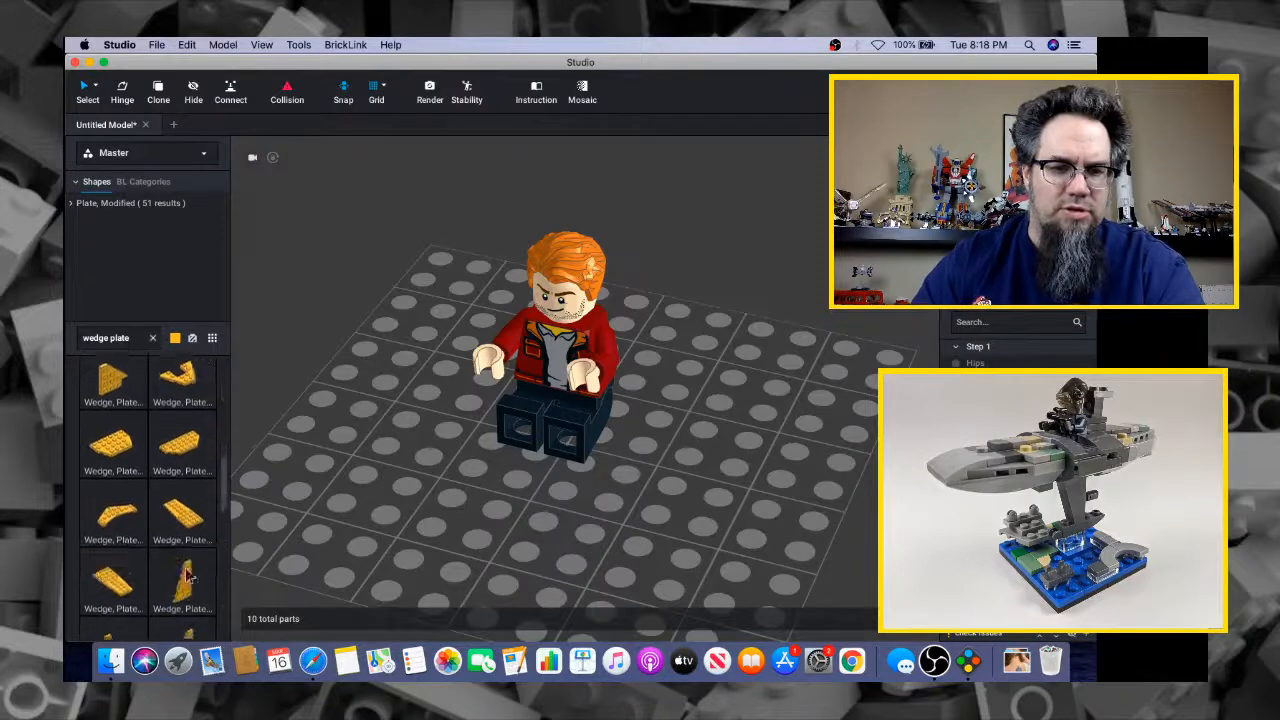
{"action": "left_click", "coordinate": [190, 598]}
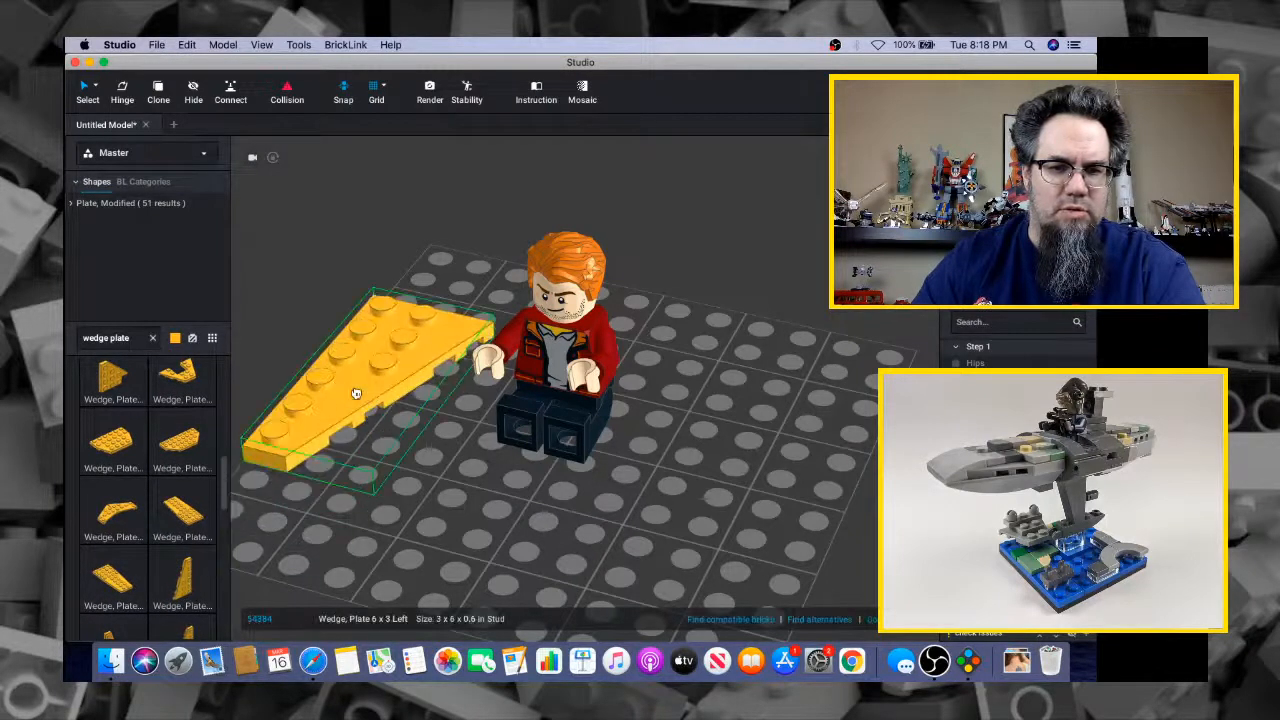
{"action": "left_click", "coordinate": [348, 405]}
{"action": "right_click_drag", "start_coordinate": [350, 410], "coordinate": [369, 424]}
{"action": "left_click_drag", "start_coordinate": [404, 385], "coordinate": [415, 346]}
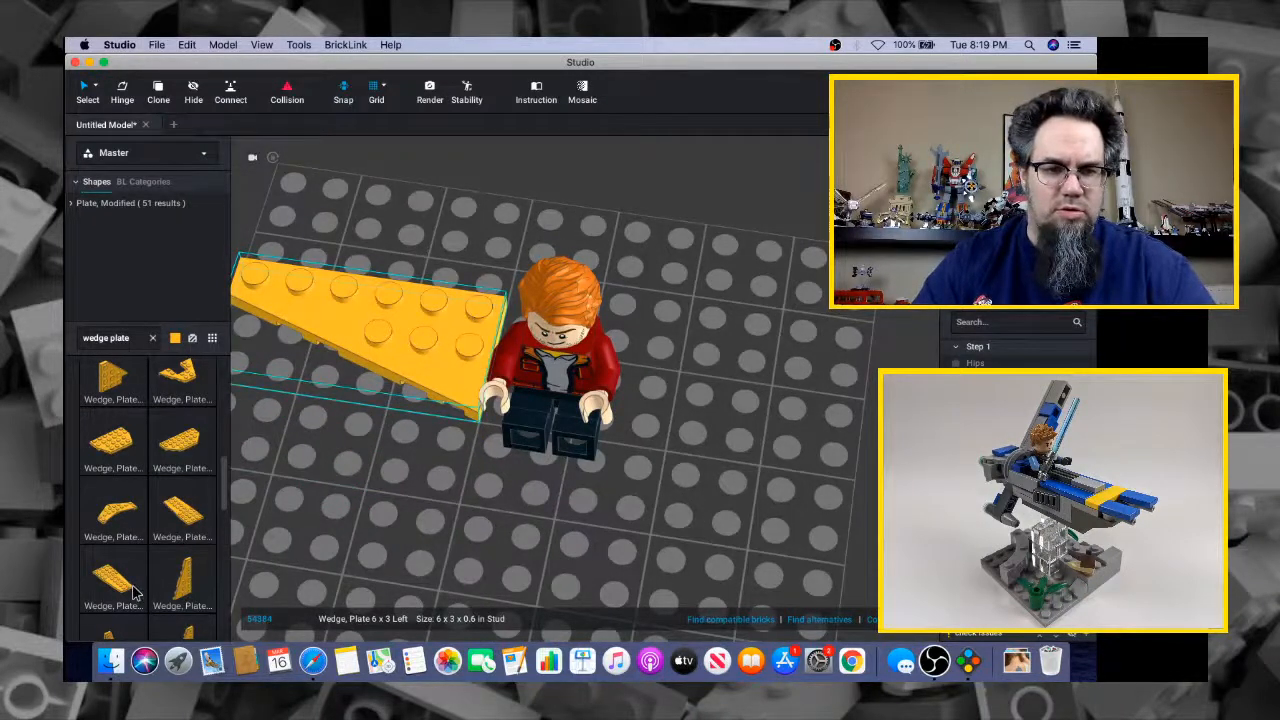
Place a Wedge, Plate 6 x 3 Right on the minifigure's left side, pointing outward to mirror the first wing
{"action": "scroll", "coordinate": [135, 592], "scroll_direction": "down", "scroll_amount": 2}
{"action": "left_click", "coordinate": [528, 476]}
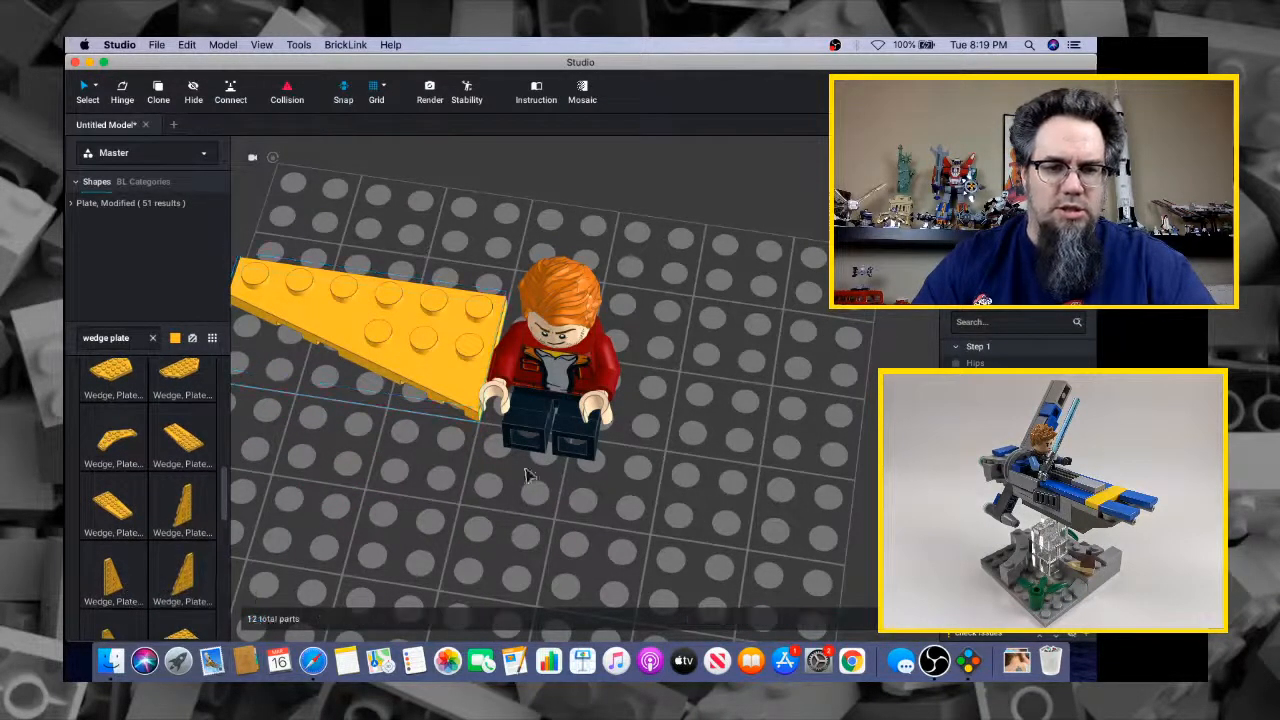
{"action": "key", "text": "Right"}
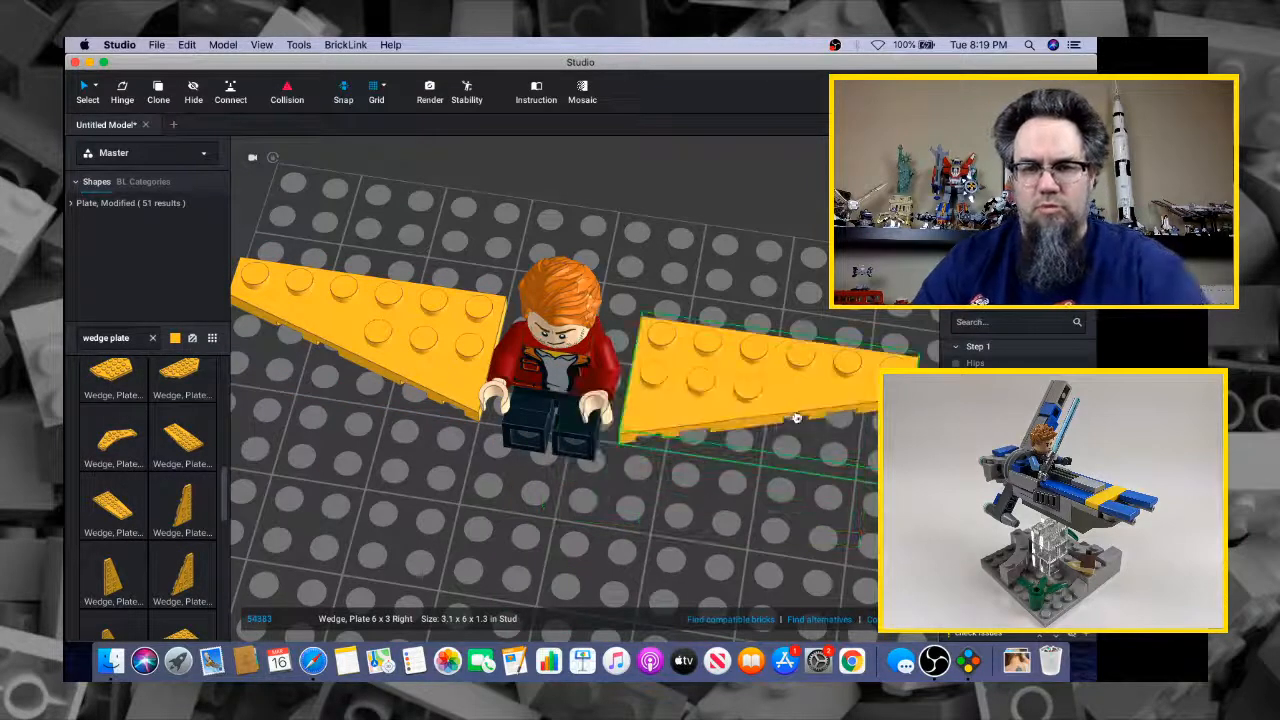
{"action": "right_click_drag", "start_coordinate": [772, 420], "coordinate": [643, 425]}
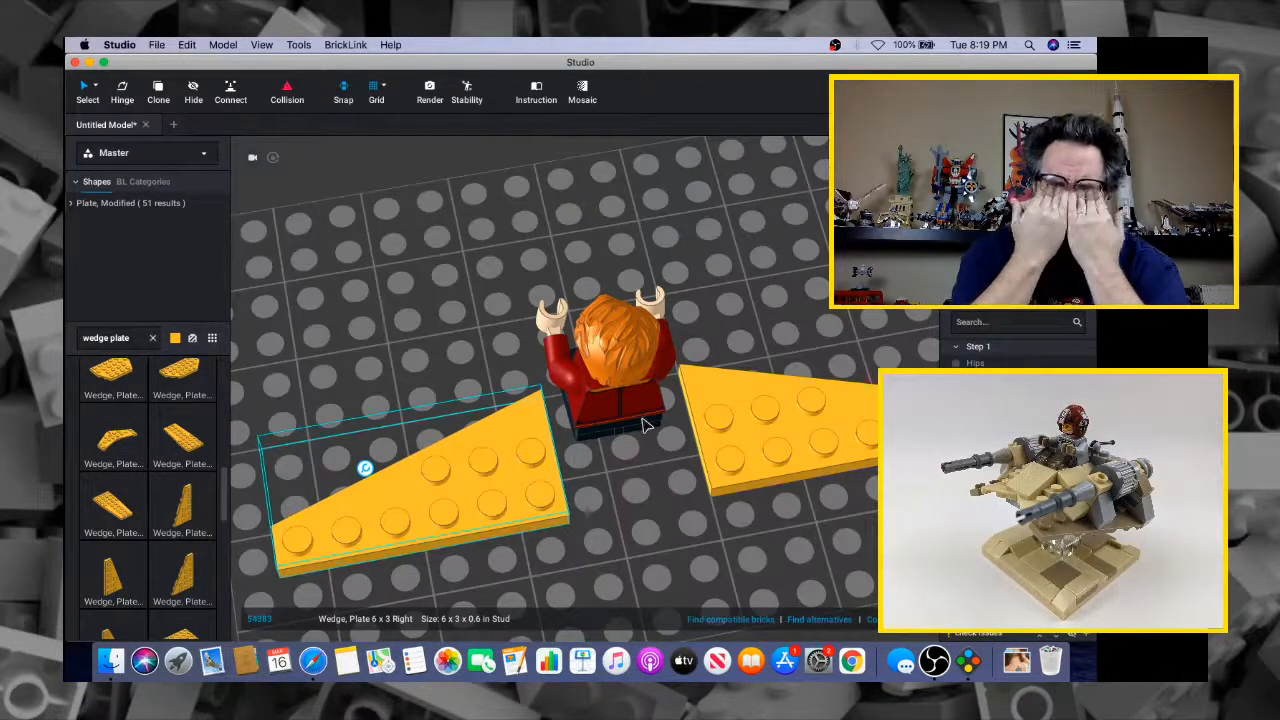
Switch to Safari to study the Milano's wings in the Perspective 2 studio render, and return to Studio
{"action": "key", "text": "super+Tab"}
{"action": "key", "text": "super+Tab"}
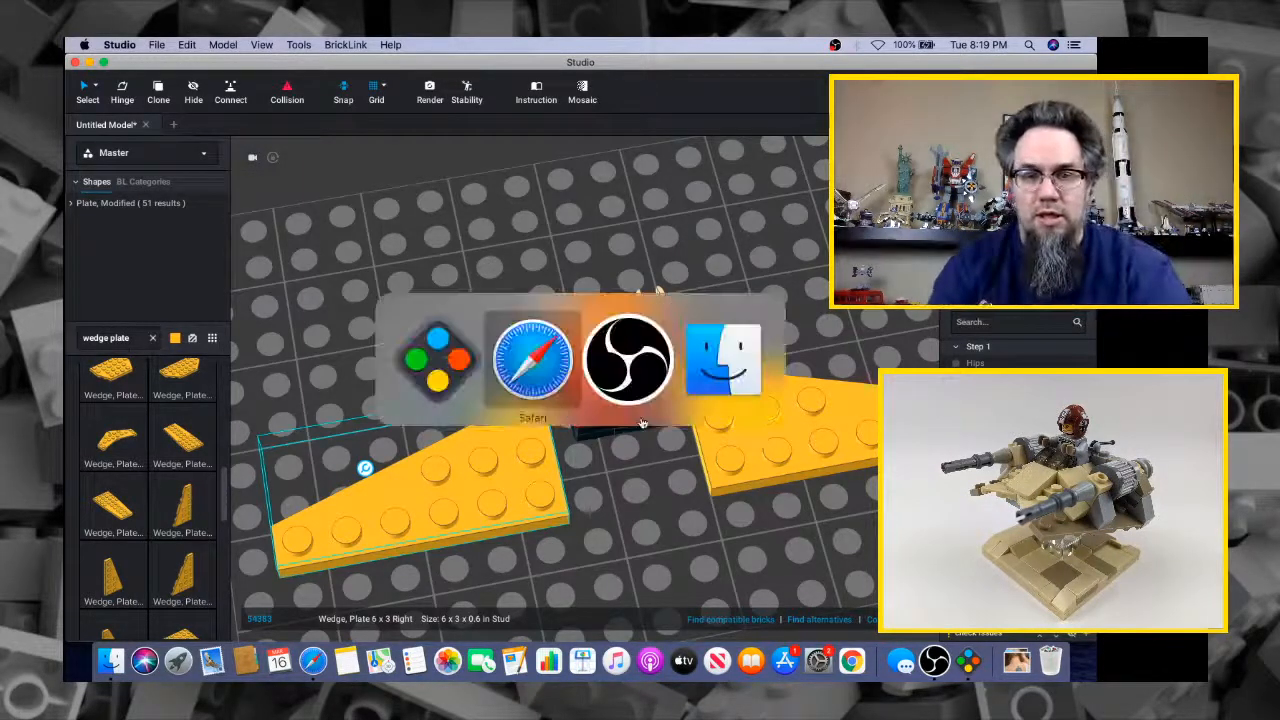
{"action": "key", "text": "super+Tab"}
{"action": "key", "text": "super+Tab"}
{"action": "key", "text": "super+Tab"}
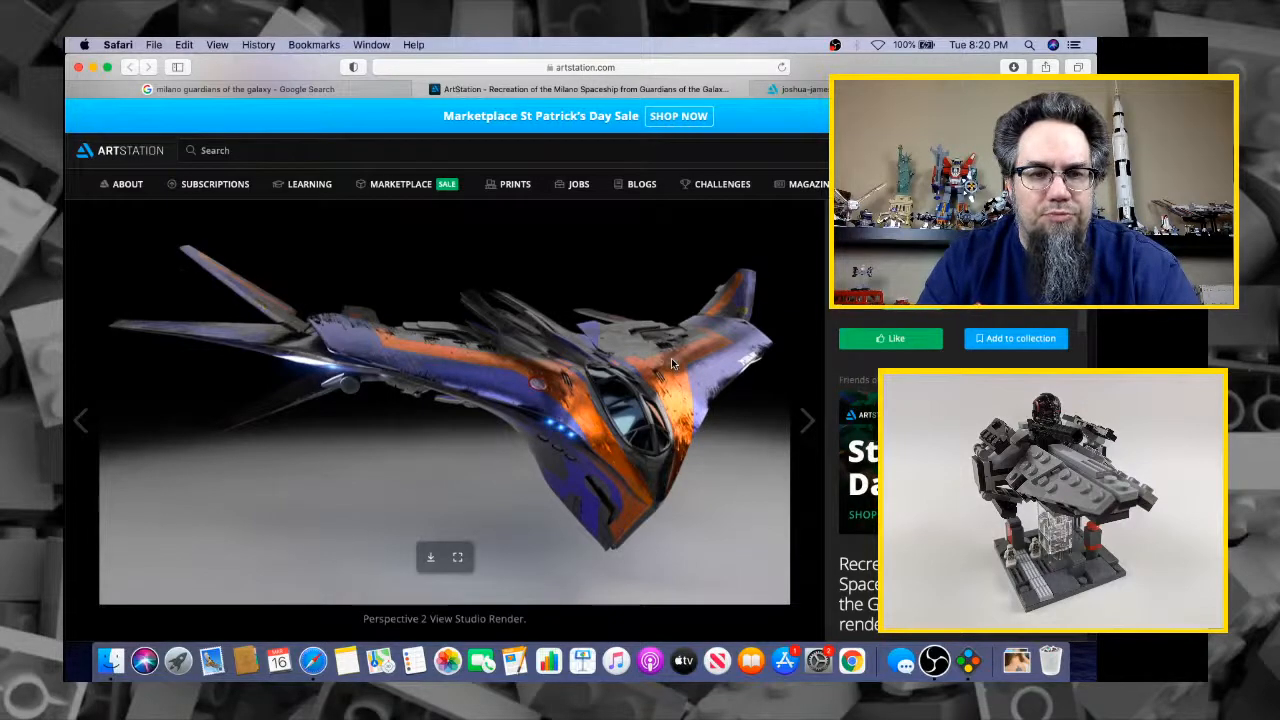
{"action": "key", "text": "super+Tab"}
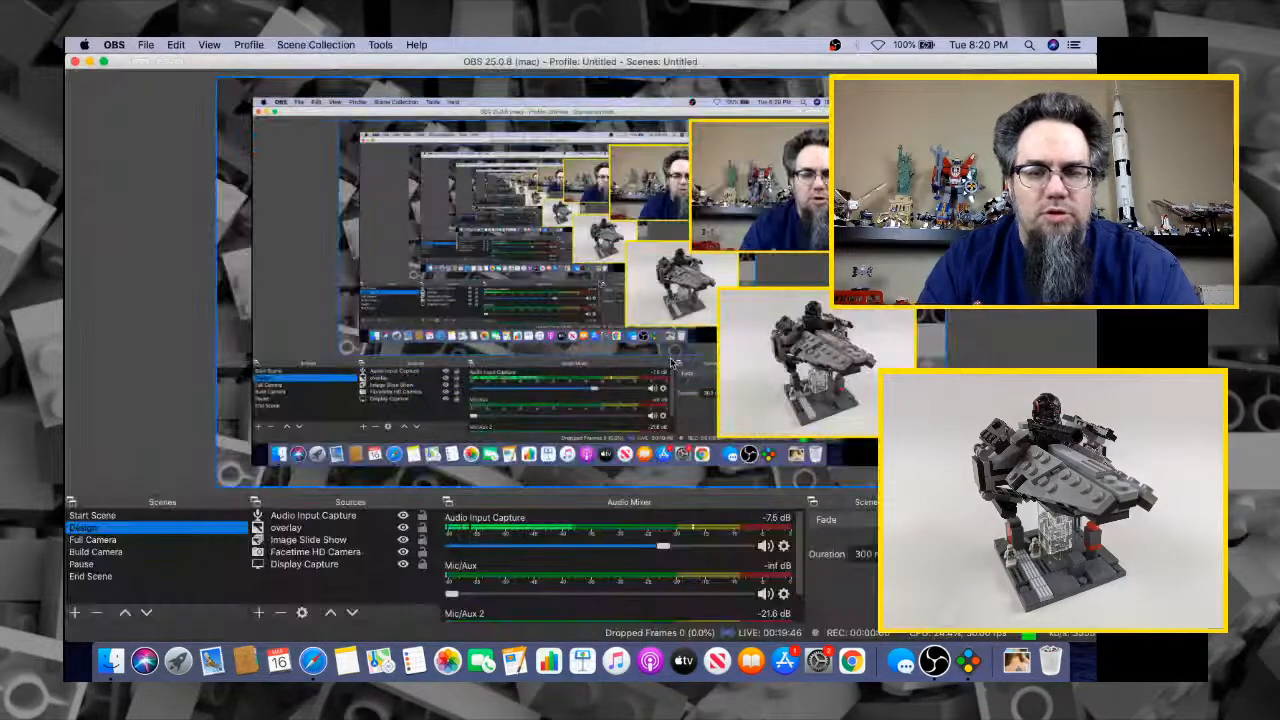
{"action": "key", "text": "super+Tab"}
{"action": "key", "text": "super+Tab"}
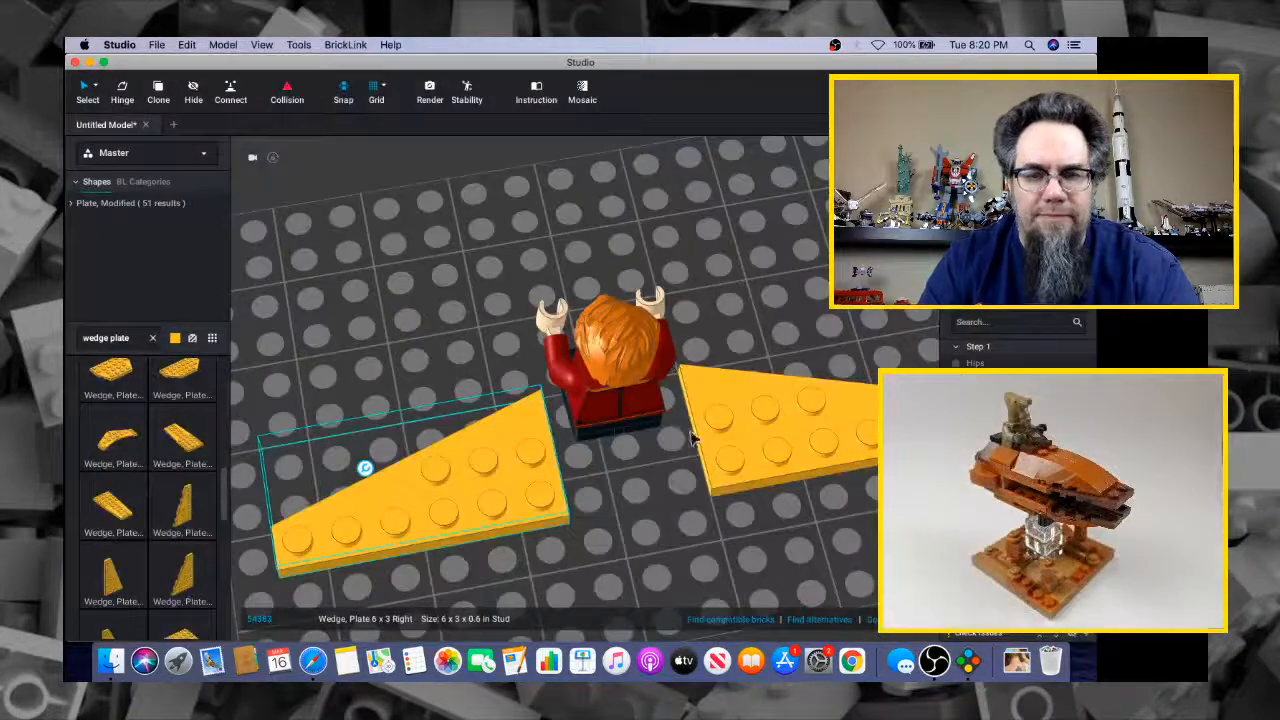
{"action": "right_click_drag", "start_coordinate": [694, 436], "coordinate": [753, 404]}
{"action": "key", "text": "super+Tab"}
{"action": "key", "text": "super+Tab"}
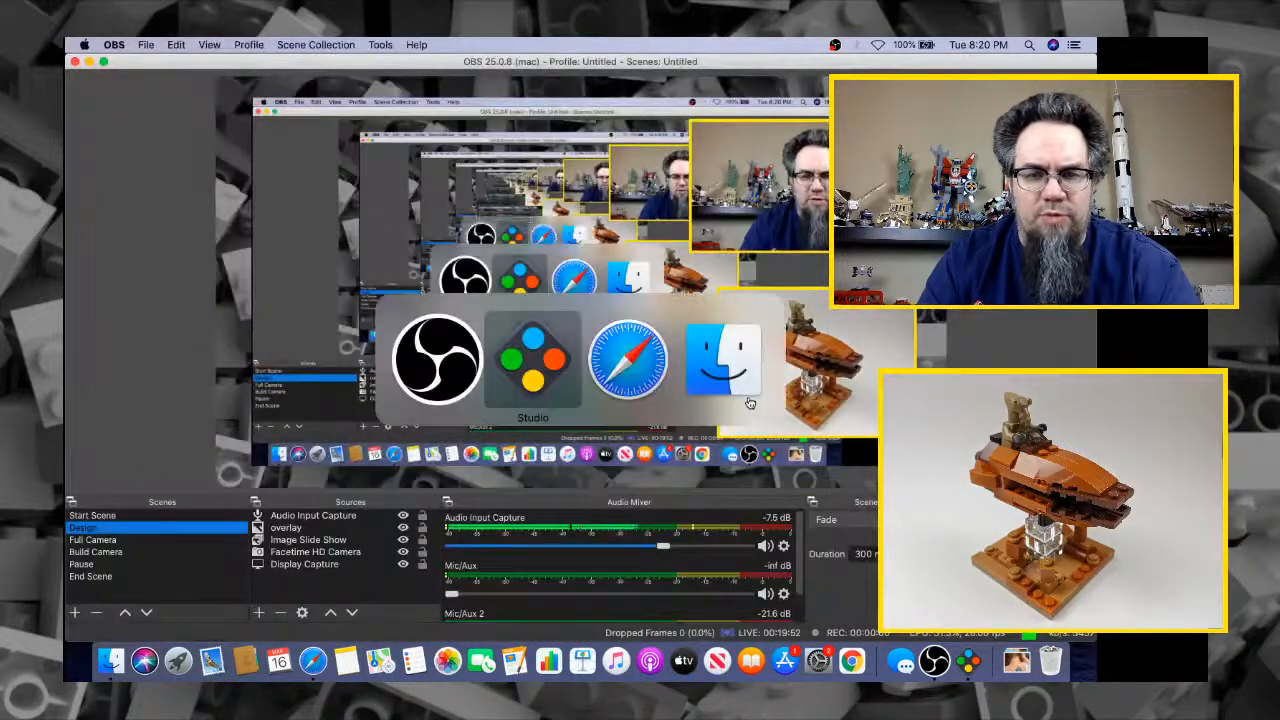
{"action": "key", "text": "super+Tab"}
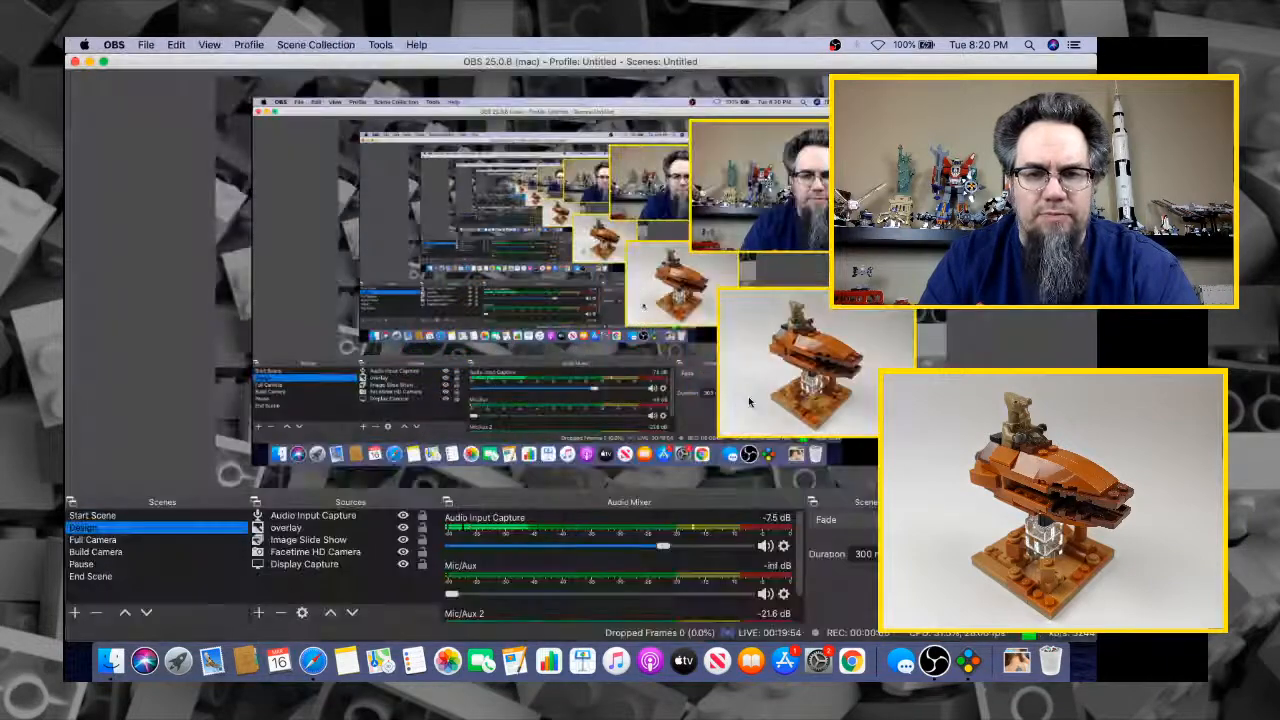
Switch to Safari, open the textured Milano design sheet at full size and study the ship's wings in its different views
{"action": "key", "text": "super+Tab"}
{"action": "key", "text": "super+Tab"}
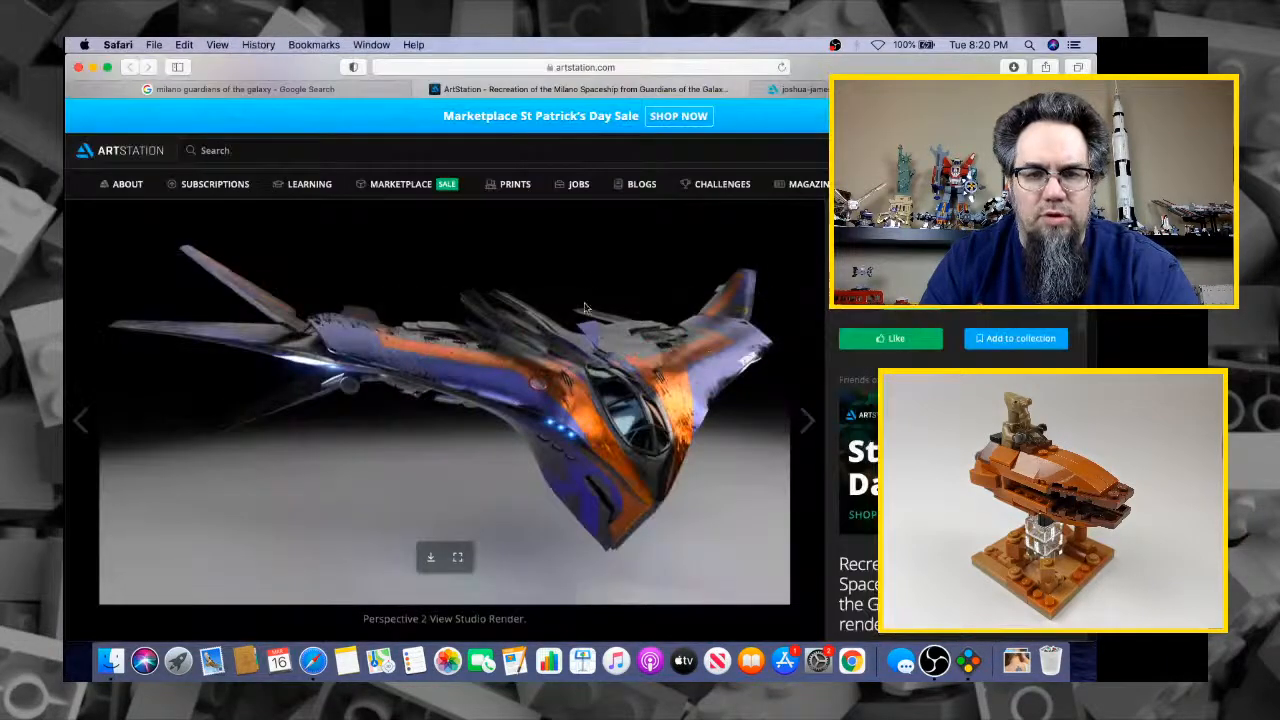
{"action": "key", "text": "Right"}
{"action": "scroll", "coordinate": [583, 405], "scroll_direction": "up", "scroll_amount": 5}
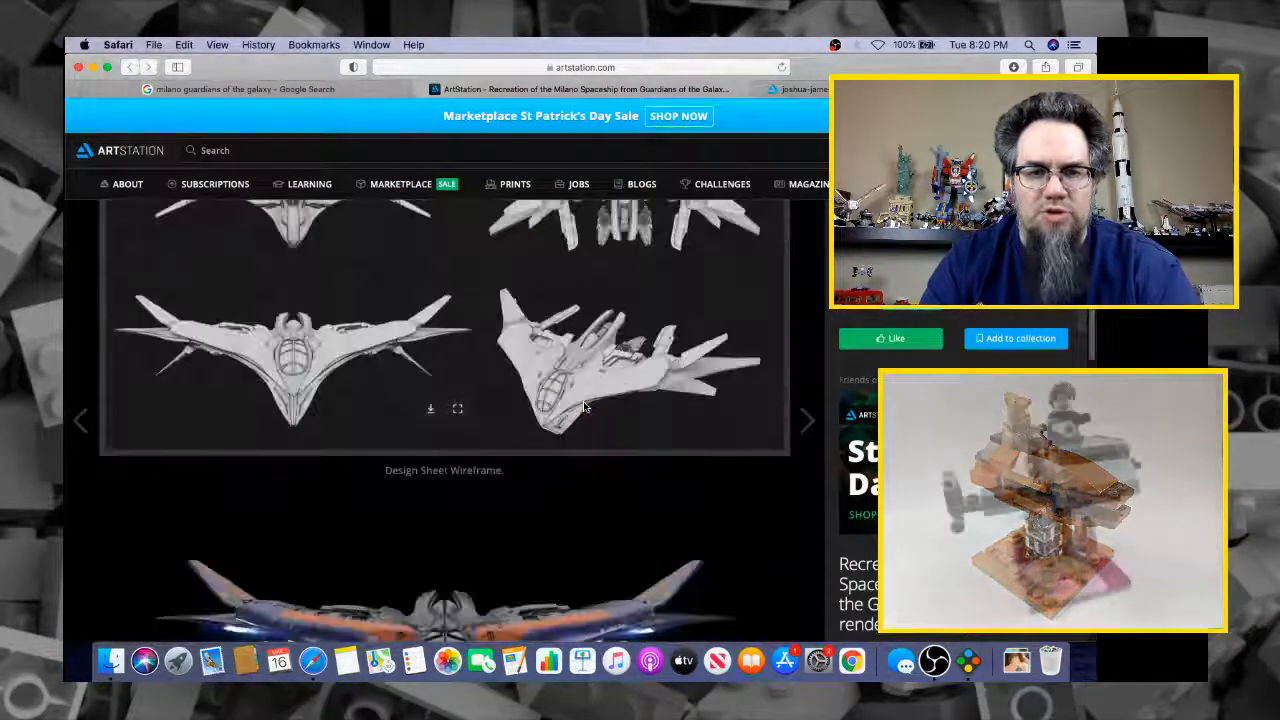
{"action": "scroll", "coordinate": [584, 405], "scroll_direction": "up", "scroll_amount": 10}
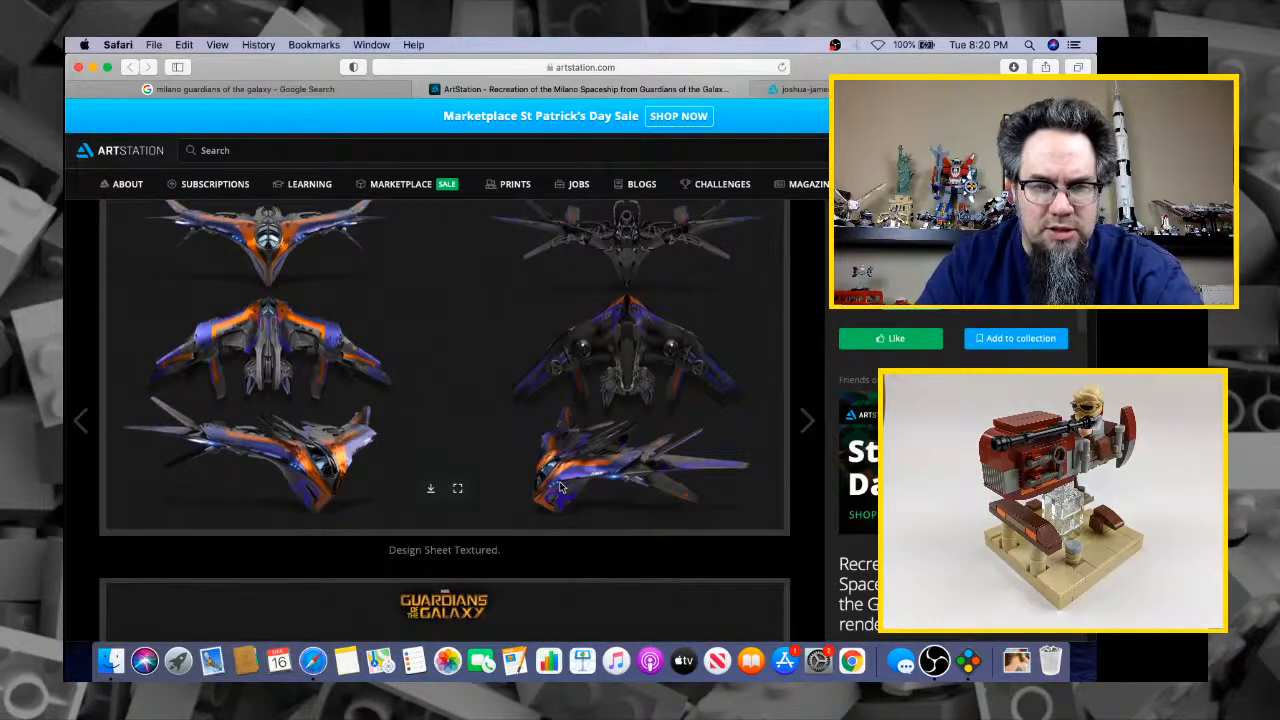
{"action": "left_click", "coordinate": [457, 491]}
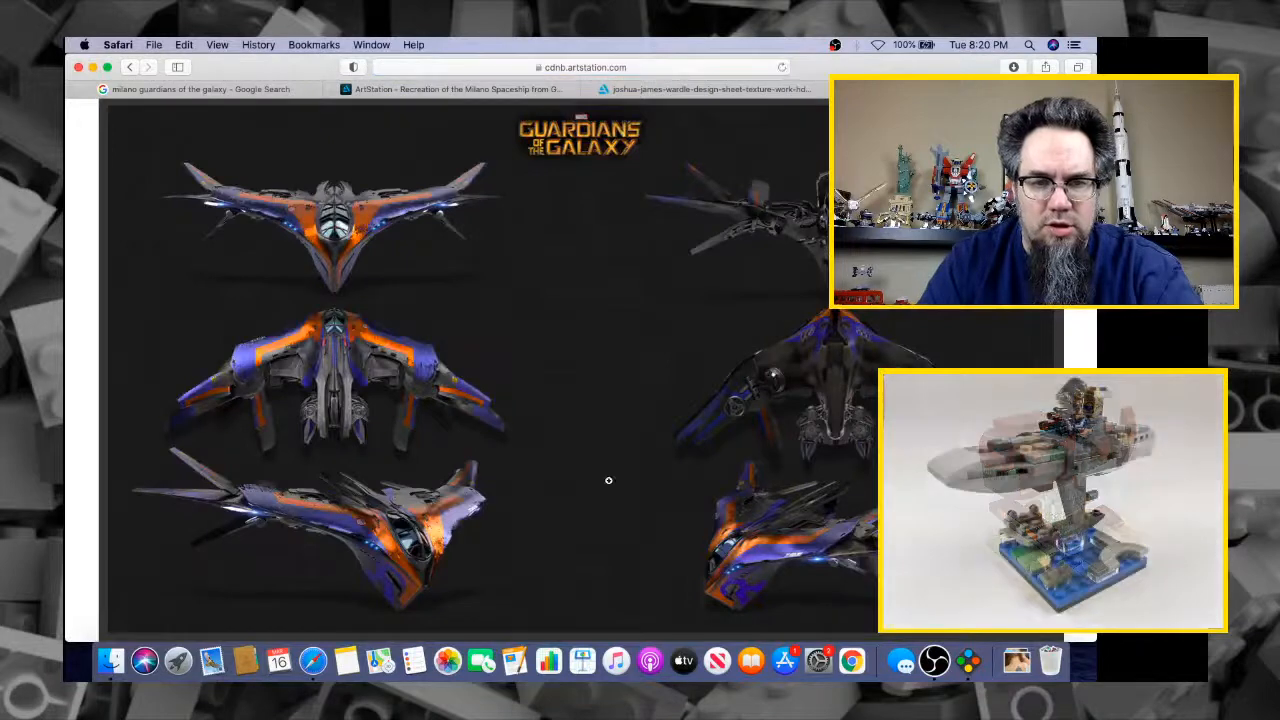
{"action": "left_click", "coordinate": [608, 480]}
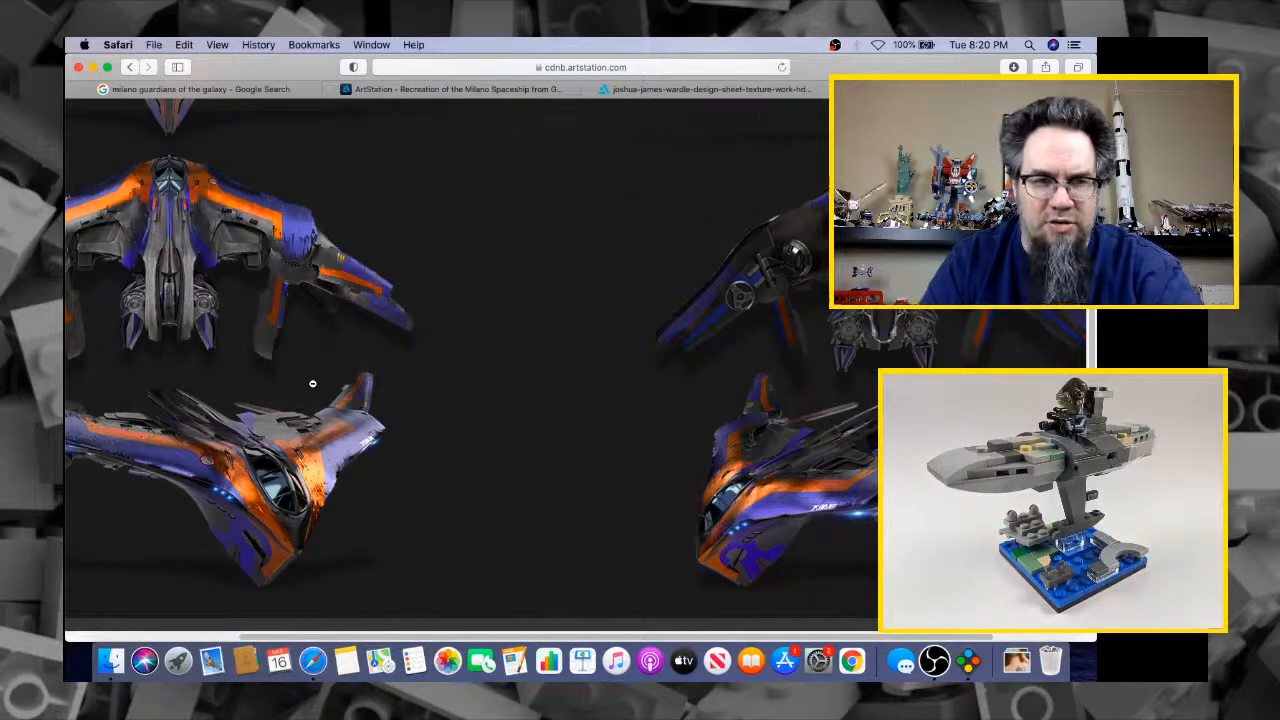
{"action": "scroll", "coordinate": [312, 383], "scroll_direction": "up", "scroll_amount": 5}
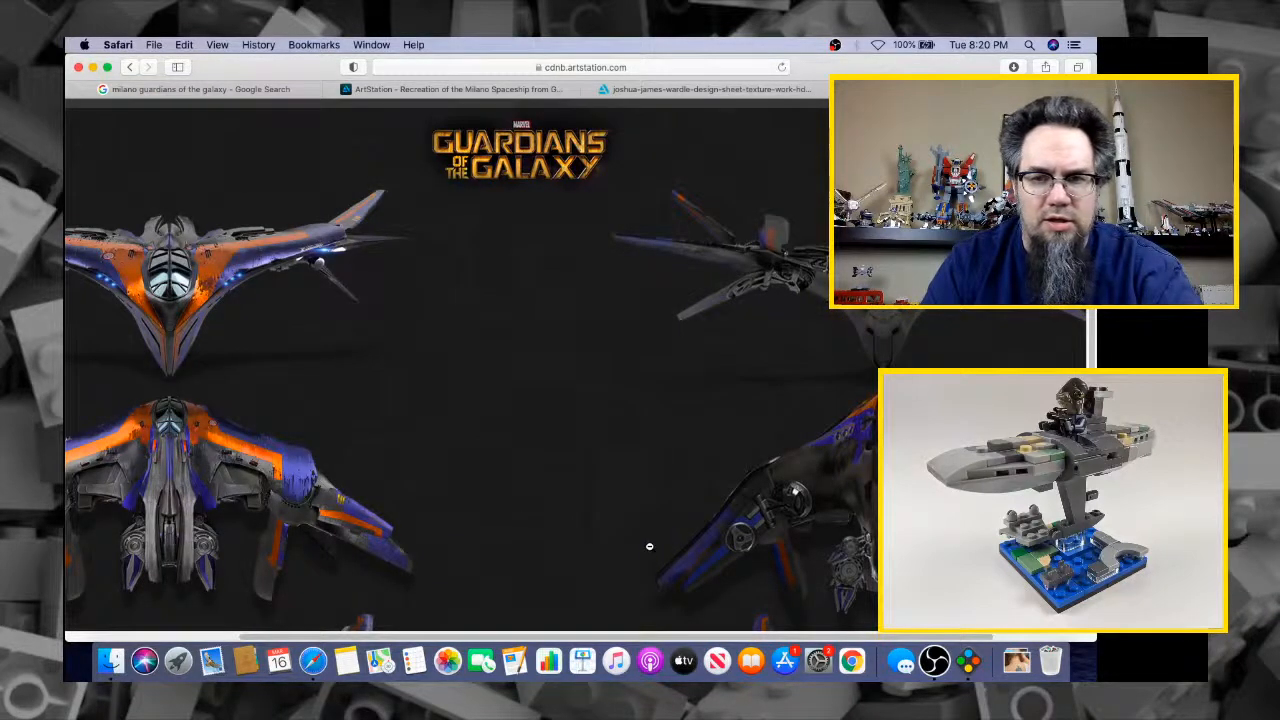
{"action": "scroll", "coordinate": [649, 546], "scroll_direction": "down", "scroll_amount": 4}
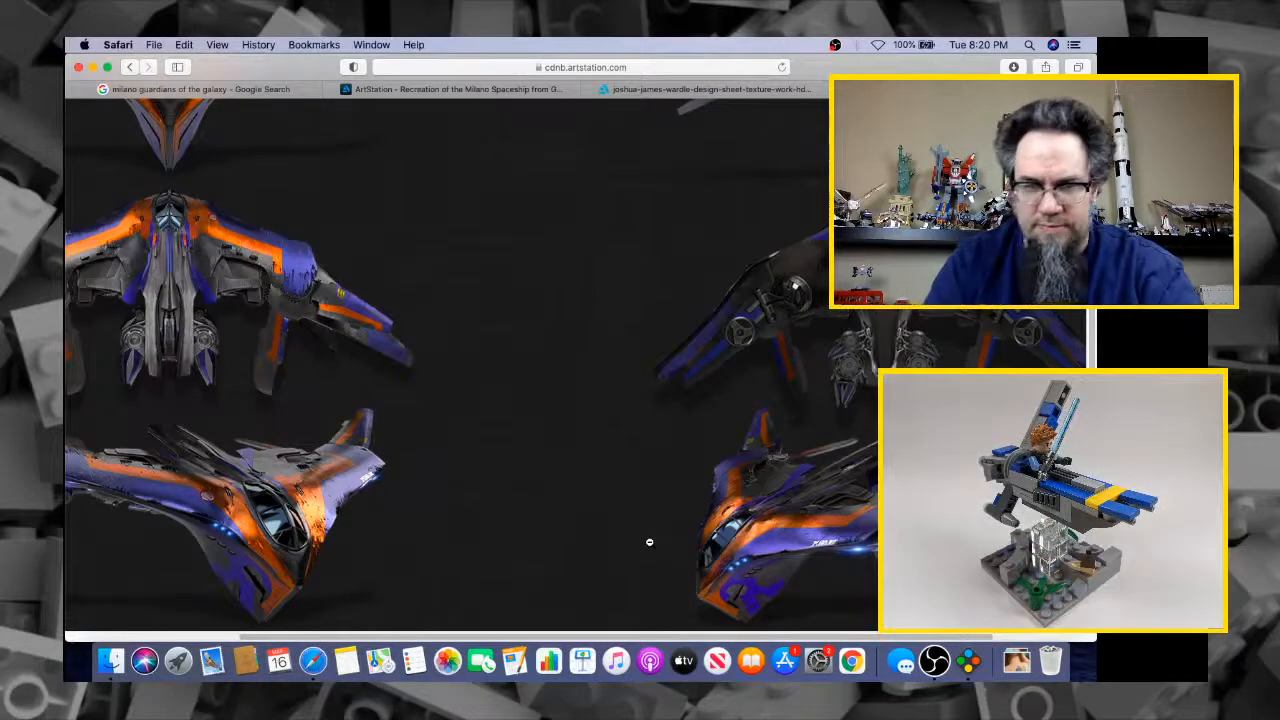
Return to Studio and examine the wedge plate wings and the seated minifigure from the side
{"action": "key", "text": "super+Tab"}
{"action": "key", "text": "super+Tab"}
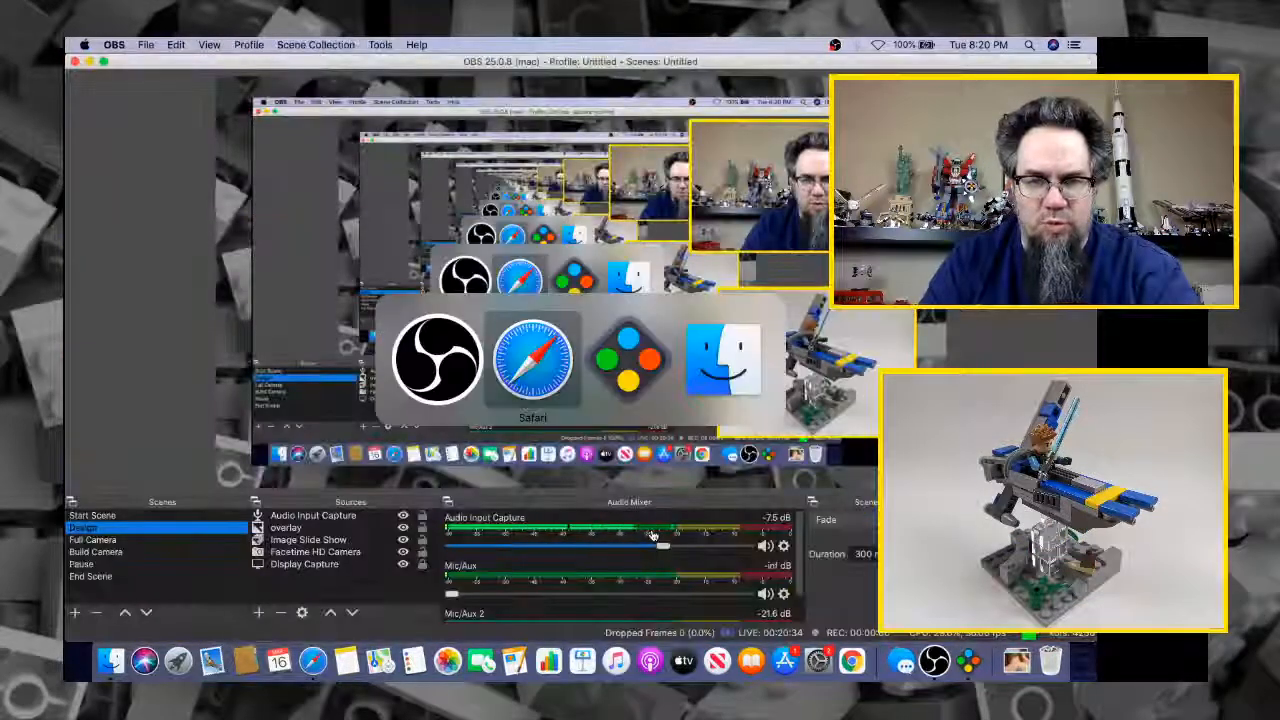
{"action": "key", "text": "super+Tab"}
{"action": "left_click", "coordinate": [695, 512]}
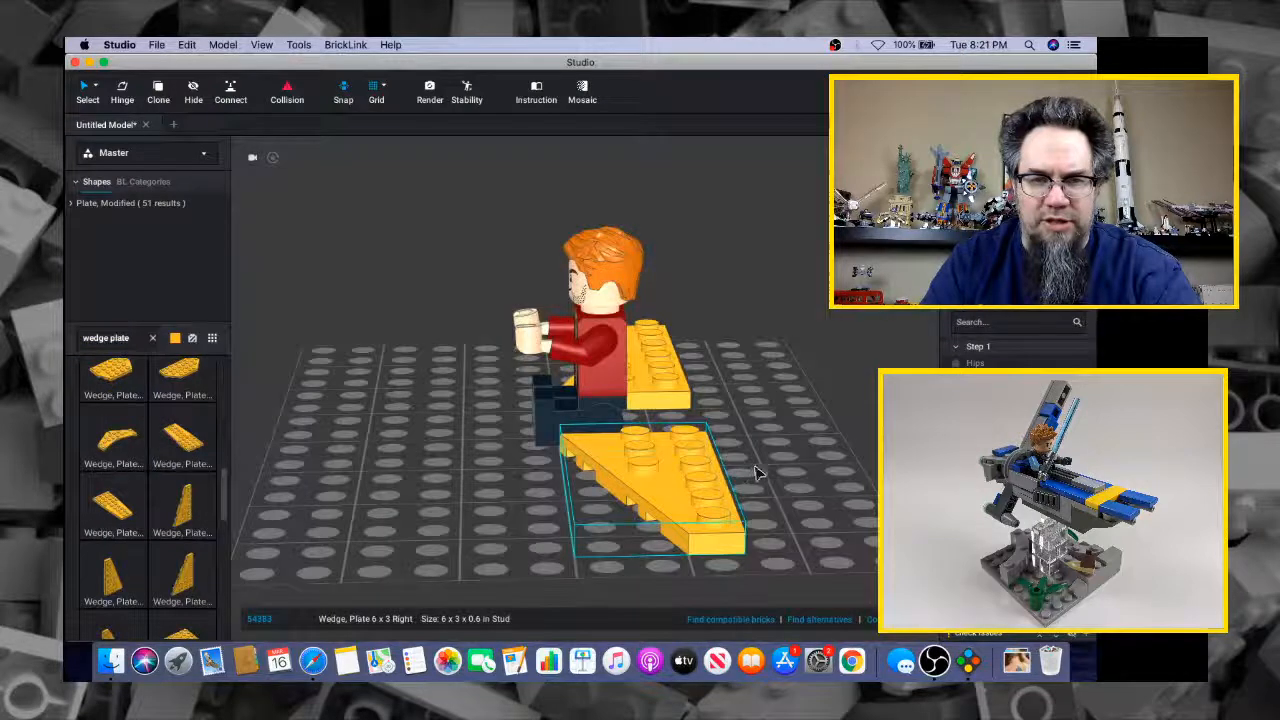
{"action": "mouse_move", "coordinate": [755, 467]}
{"action": "right_mouse_down"}
{"action": "mouse_move", "coordinate": [769, 463]}
{"action": "mouse_move", "coordinate": [757, 463]}
{"action": "right_mouse_up"}
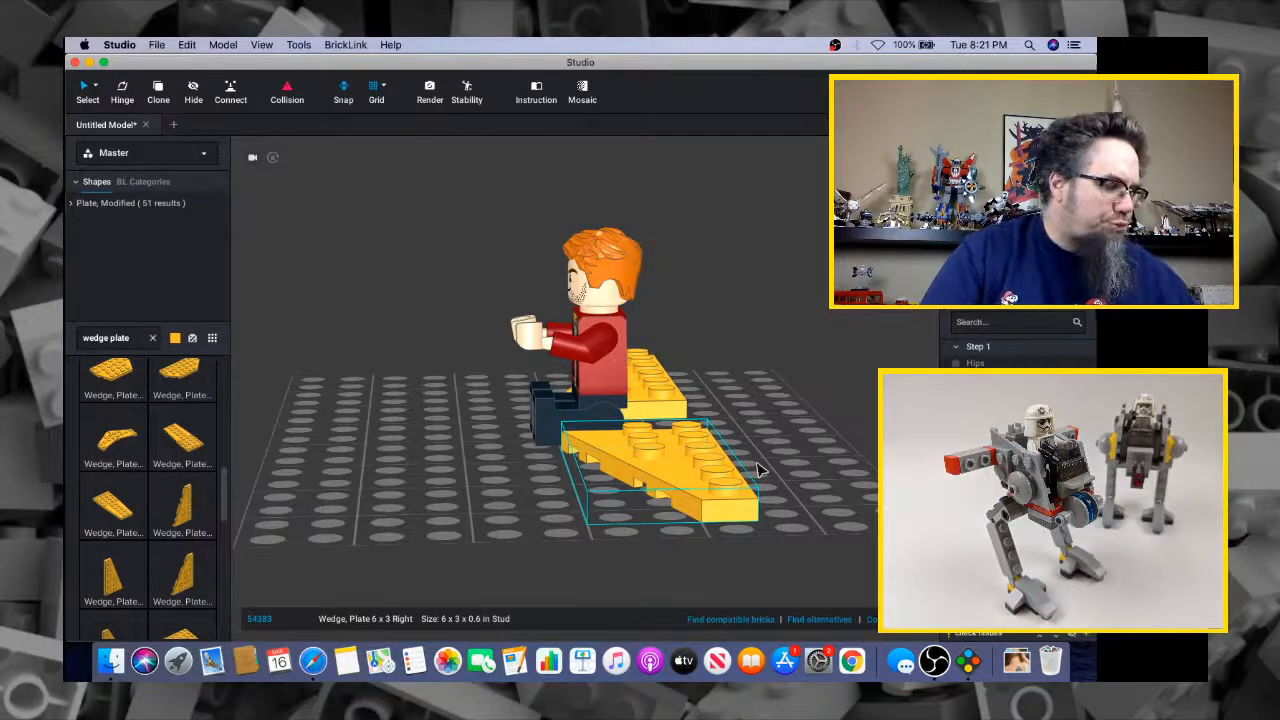
{"action": "right_click_drag", "start_coordinate": [757, 470], "coordinate": [767, 475]}
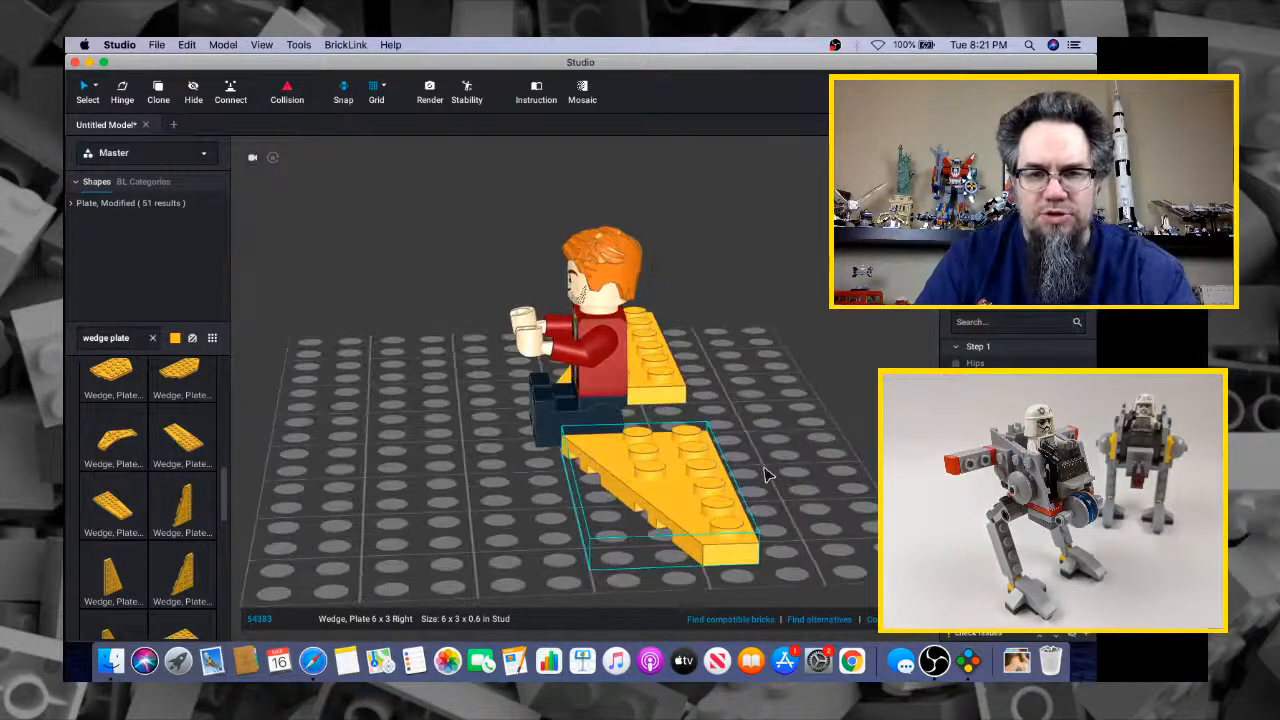
Switch to Safari to compare the front and rear views of the Milano's wings on the textured design sheet, and return to Studio
{"action": "key", "text": "super+Tab"}
{"action": "key", "text": "super+Tab"}
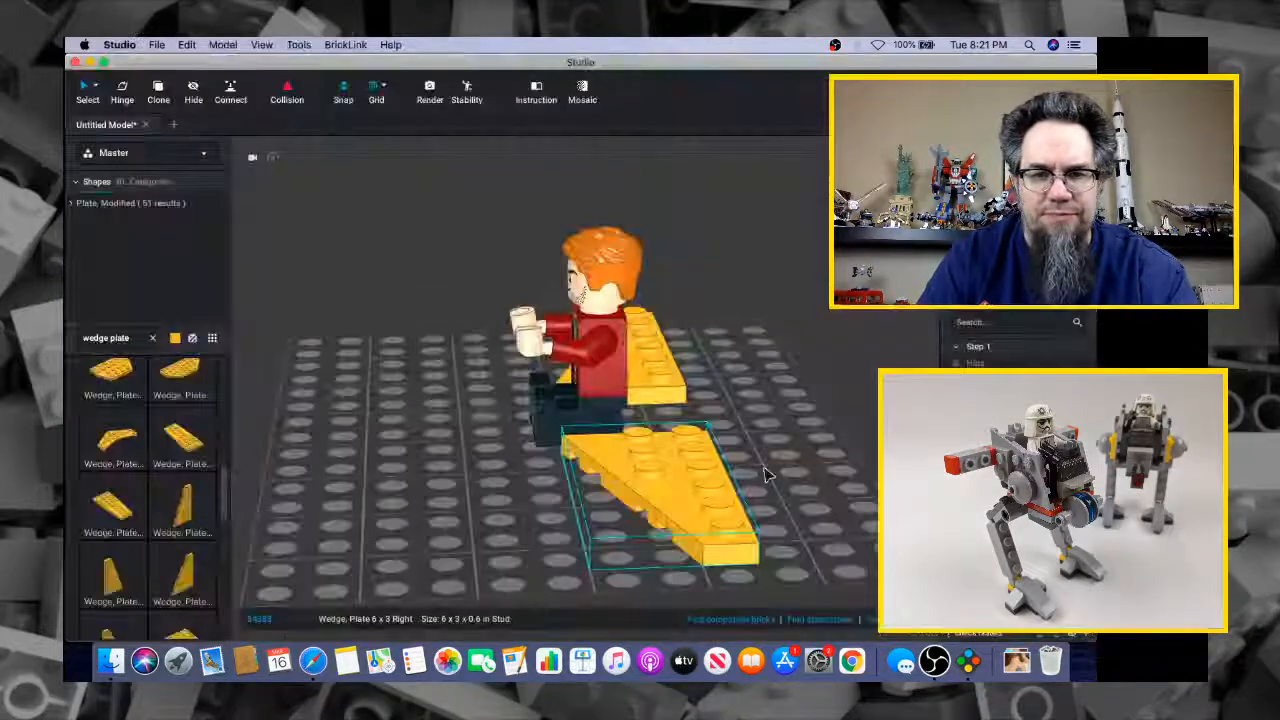
{"action": "key", "text": "super+Tab"}
{"action": "key", "text": "super+Tab"}
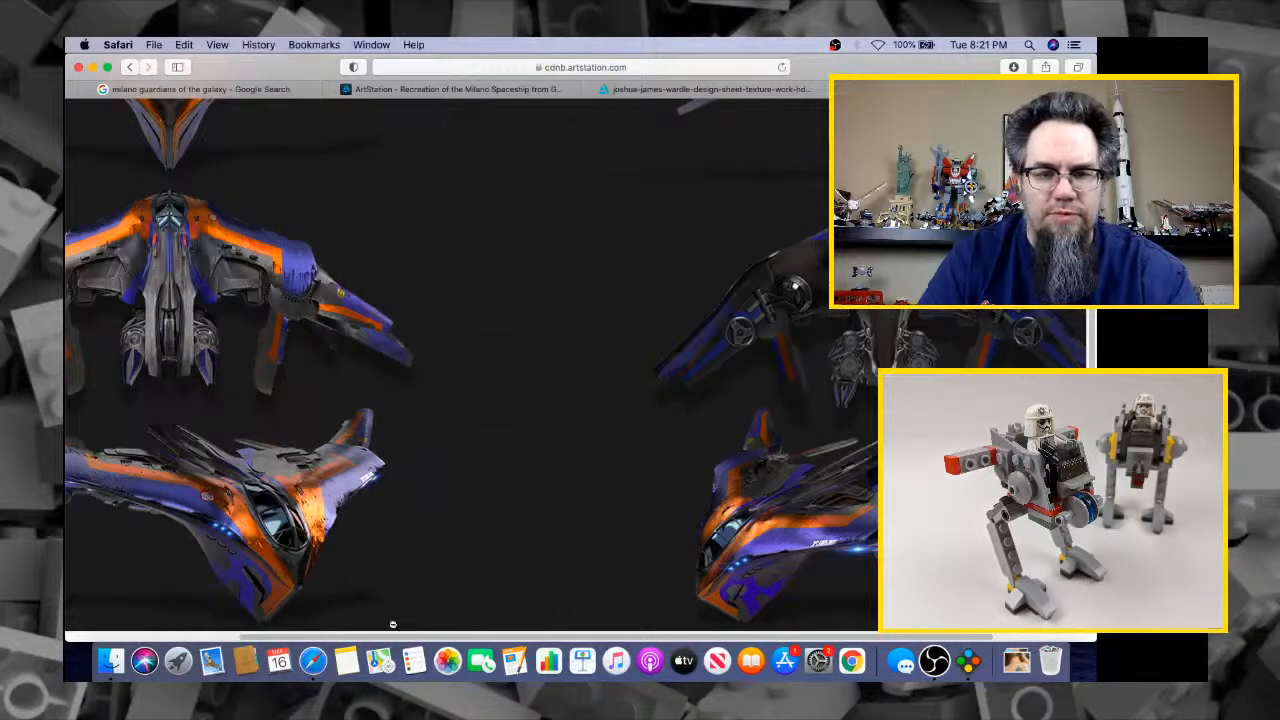
{"action": "scroll", "coordinate": [597, 499], "scroll_direction": "up", "scroll_amount": 5, "text": "ctrl"}
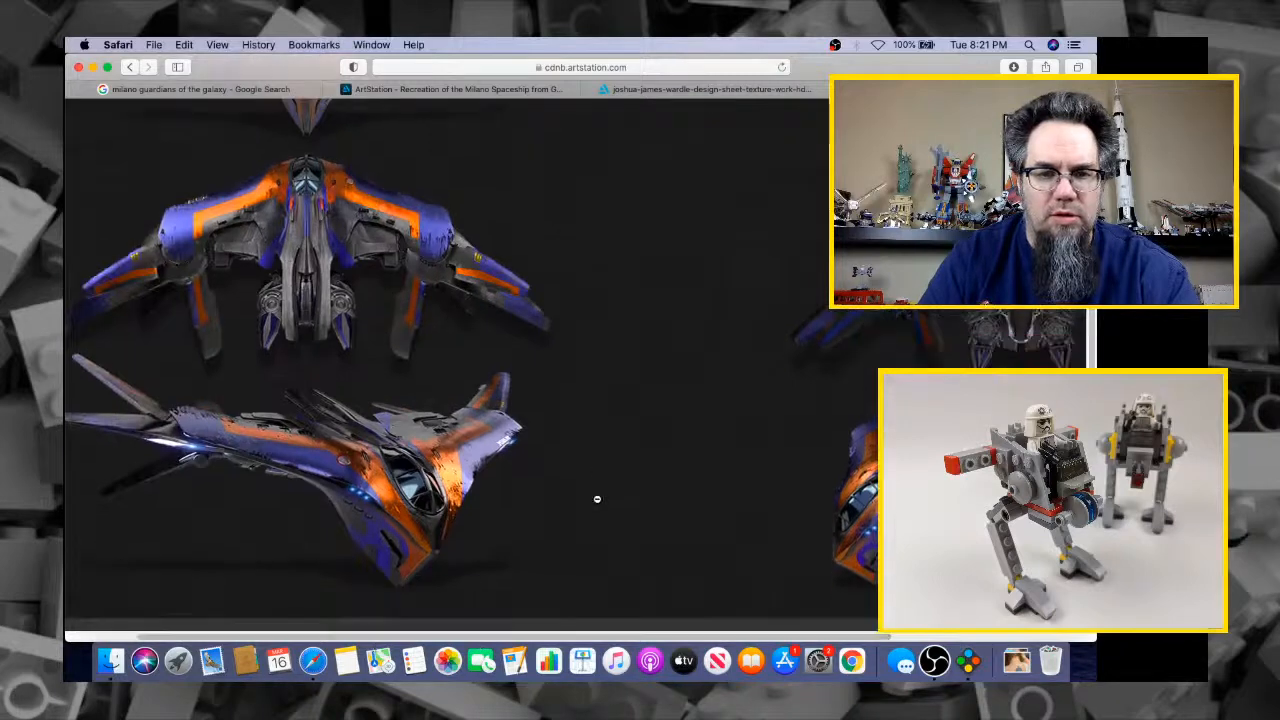
{"action": "scroll", "coordinate": [597, 499], "scroll_direction": "up", "scroll_amount": 5}
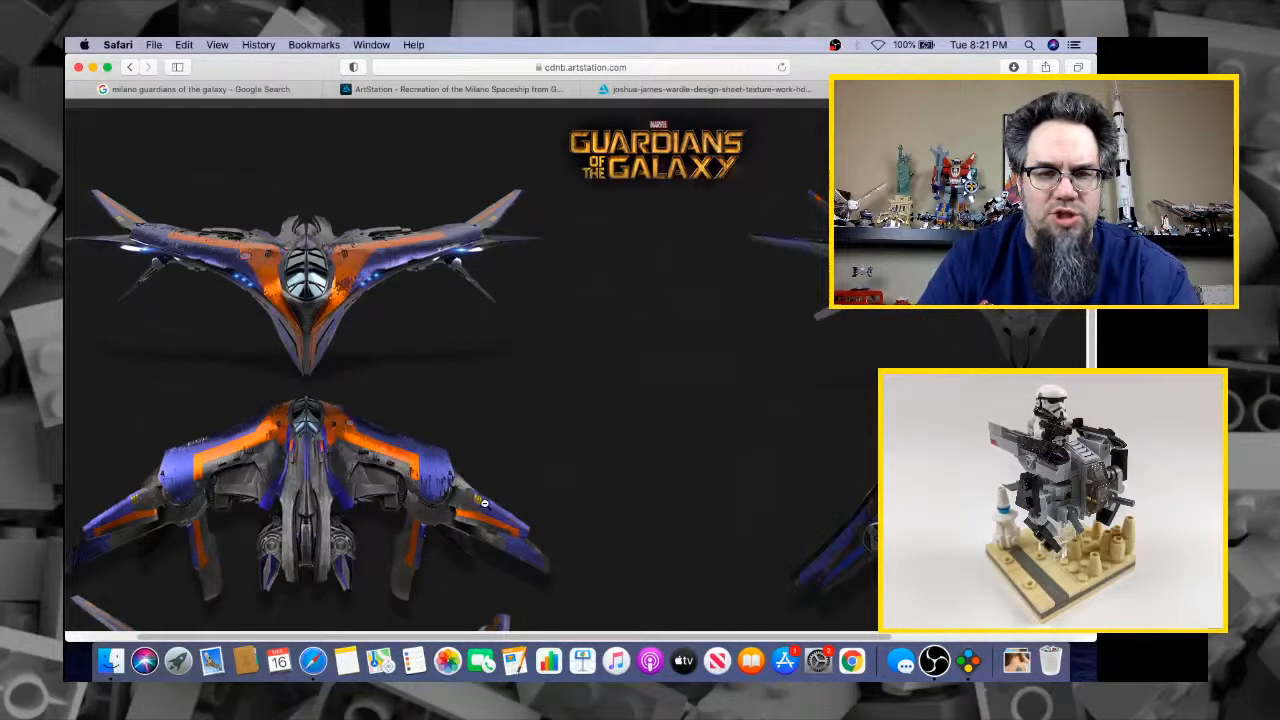
{"action": "key", "text": "super+Tab"}
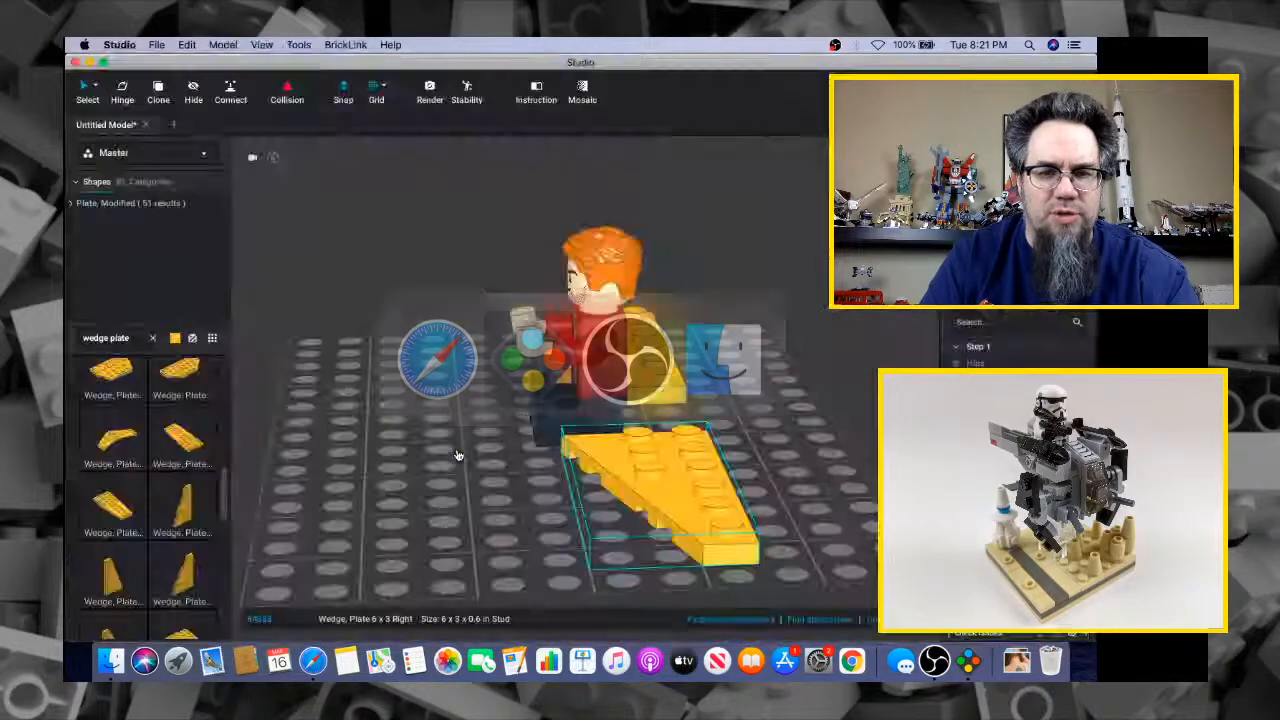
Try removing the wedge plate on the minifigure's right side, check the design sheet in Safari and undo the deletion
{"action": "right_click_drag", "start_coordinate": [735, 387], "coordinate": [706, 394]}
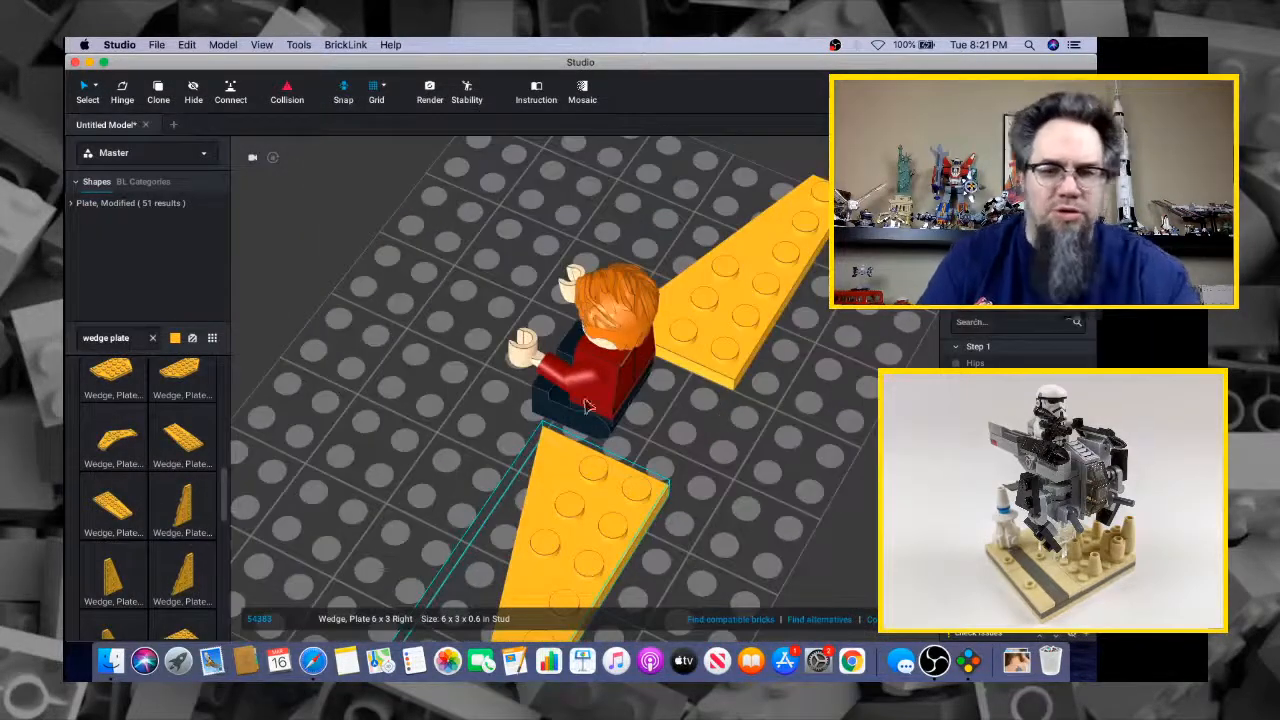
{"action": "left_click", "coordinate": [721, 358]}
{"action": "key", "text": "Delete"}
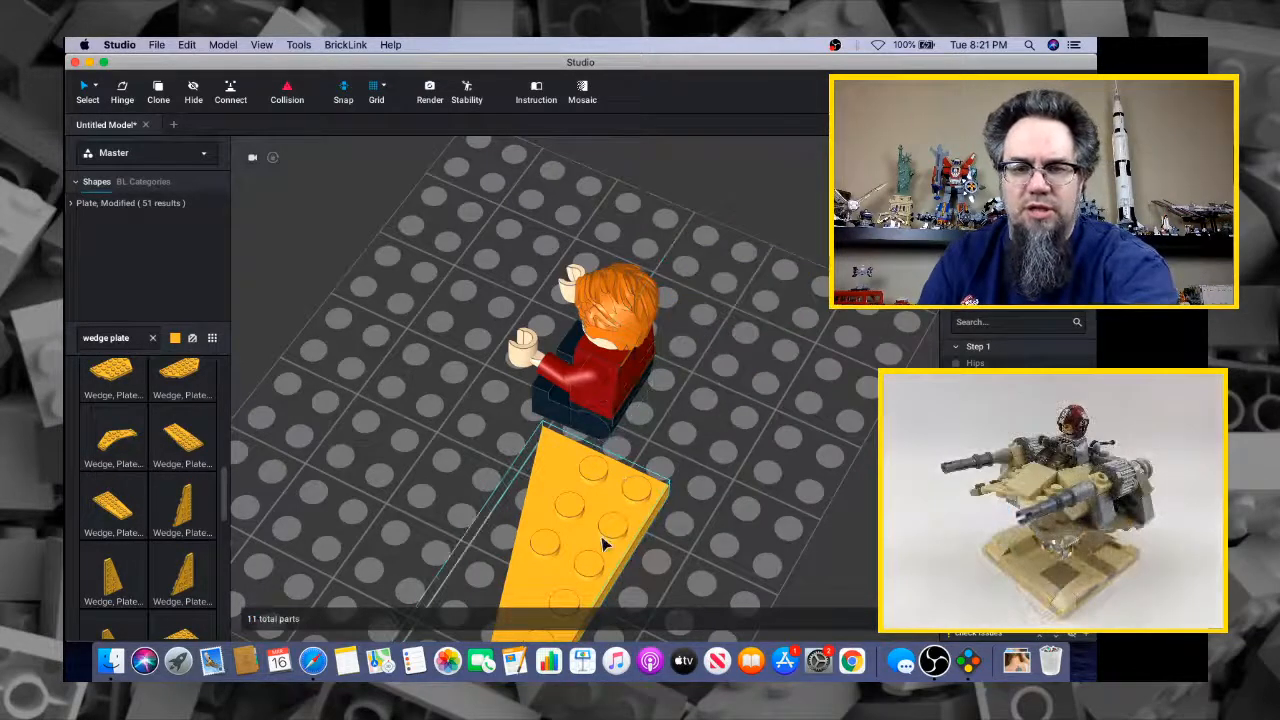
{"action": "key", "text": "super+Tab"}
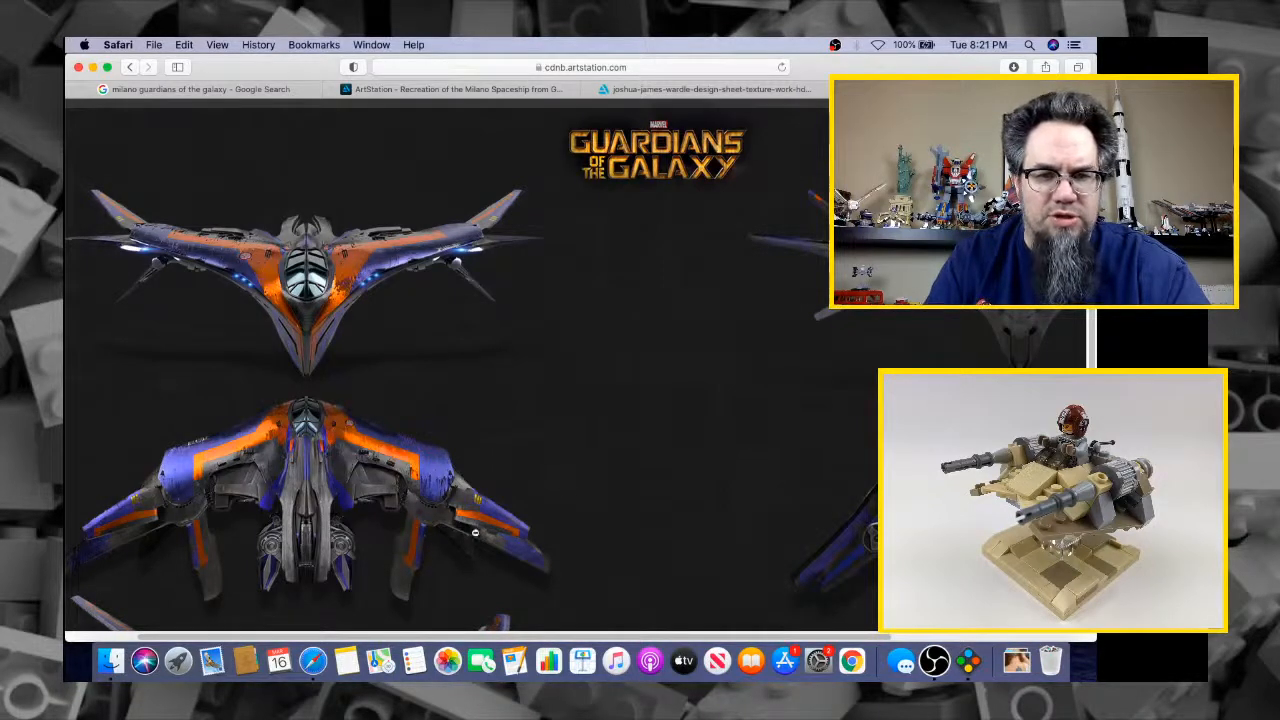
{"action": "key", "text": "super+Tab"}
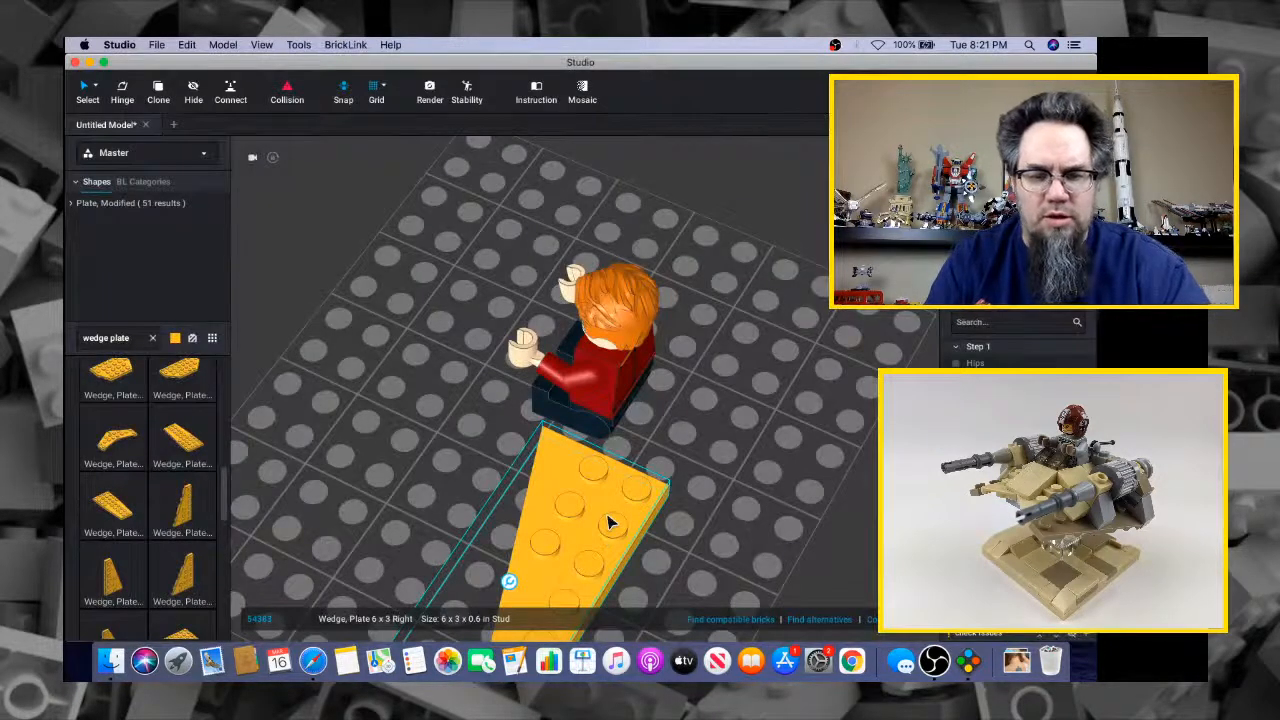
{"action": "key", "text": "super+z"}
Use the Hinge tool to swing the Wedge, Plate 6 x 3 Right backward so the minifigure's left wing is swept
{"action": "right_click_drag", "start_coordinate": [726, 434], "coordinate": [766, 400]}
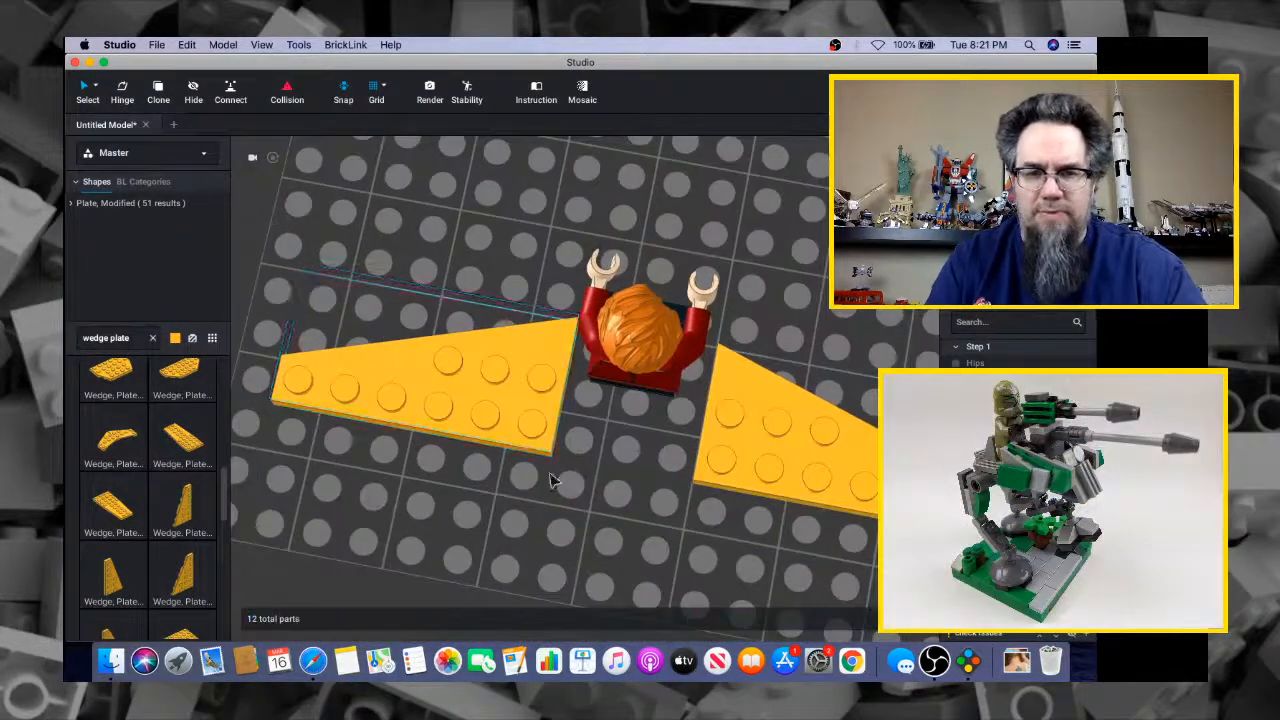
{"action": "key", "text": "h"}
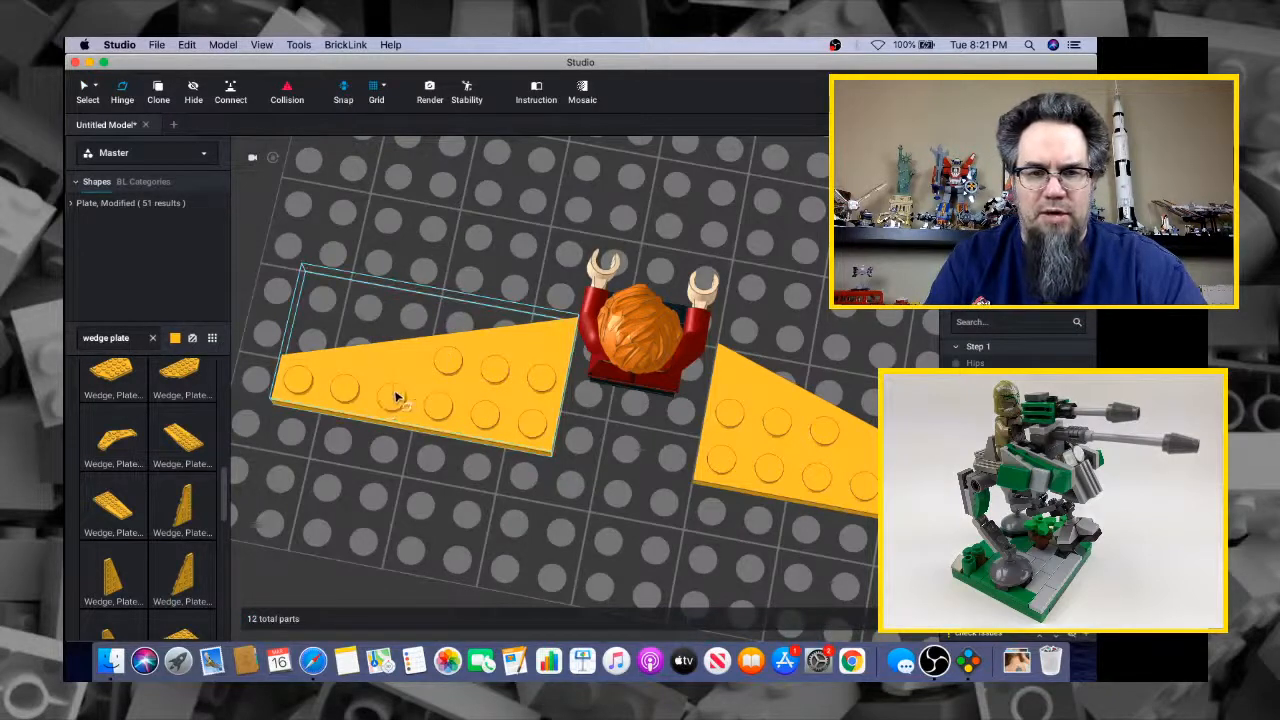
{"action": "mouse_move", "coordinate": [447, 311]}
{"action": "left_mouse_down"}
{"action": "mouse_move", "coordinate": [458, 300]}
{"action": "mouse_move", "coordinate": [434, 295]}
{"action": "left_mouse_up"}
Rotate the Wedge, Plate 6 x 3 Left backward with the Hinge tool so the minifigure's right wing mirrors the other wing's sweep
{"action": "left_click", "coordinate": [799, 471]}
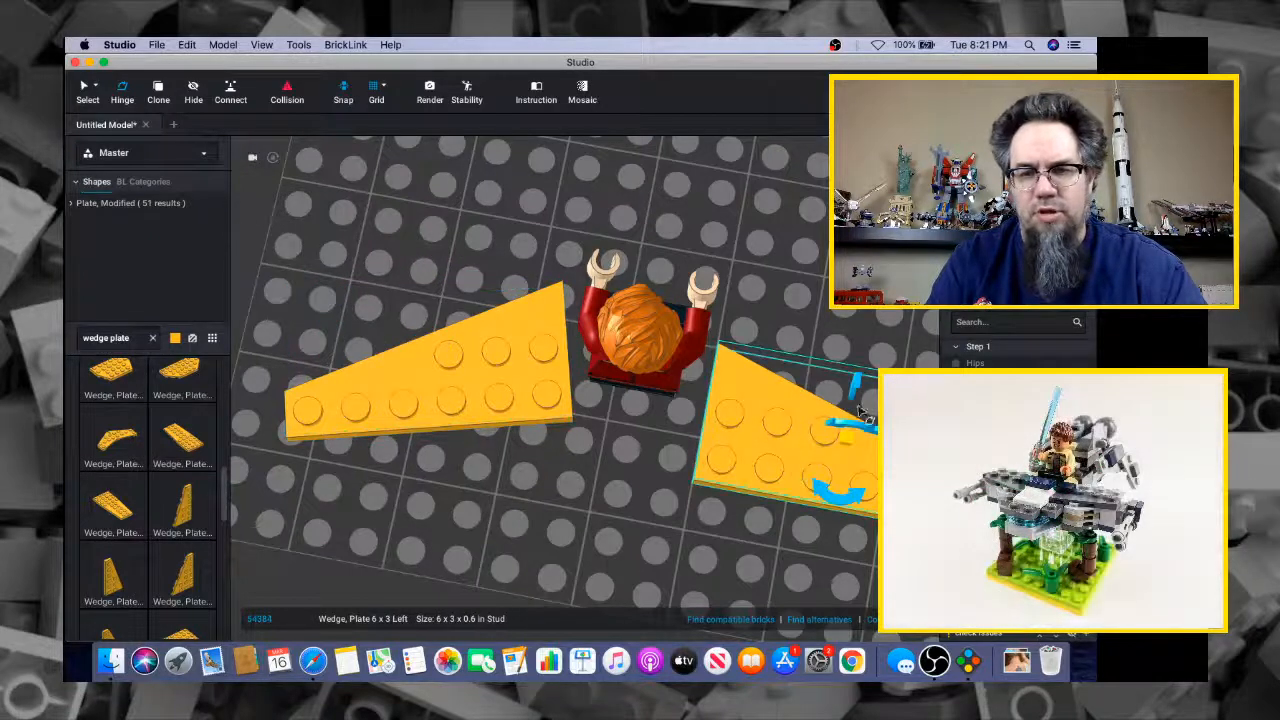
{"action": "left_click_drag", "start_coordinate": [853, 440], "coordinate": [859, 447]}
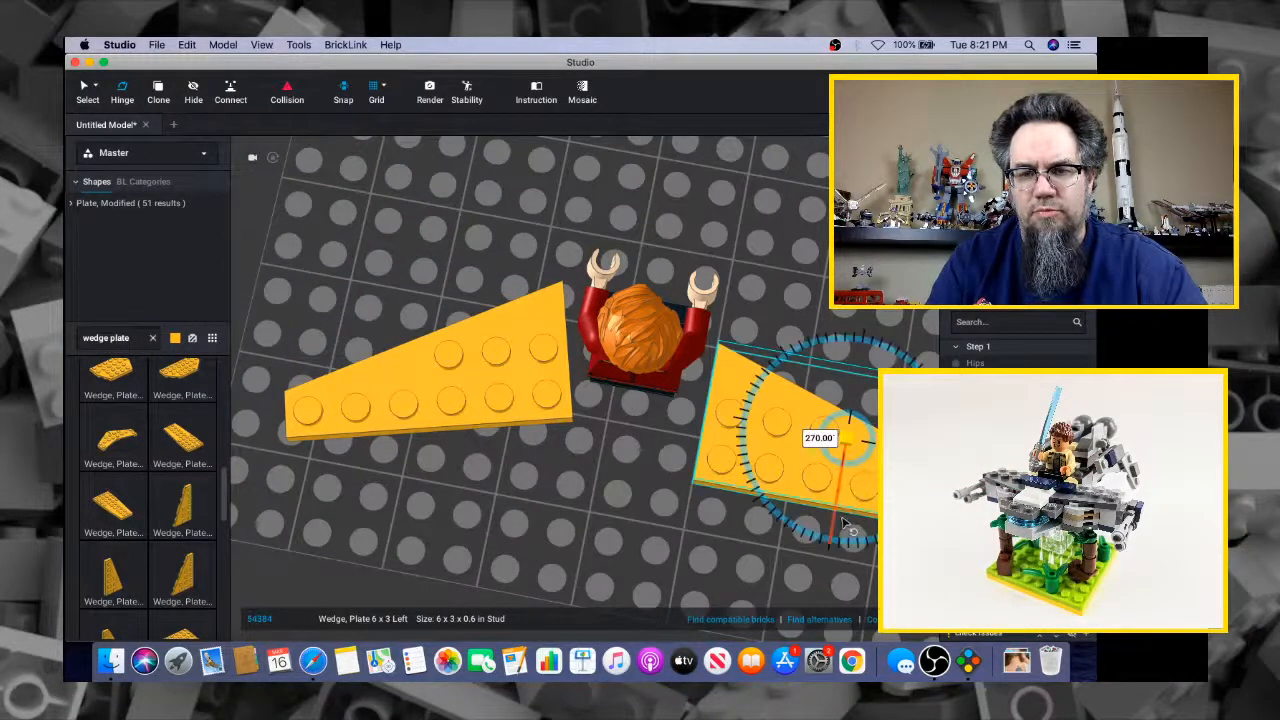
{"action": "left_click_drag", "start_coordinate": [836, 528], "coordinate": [812, 523]}
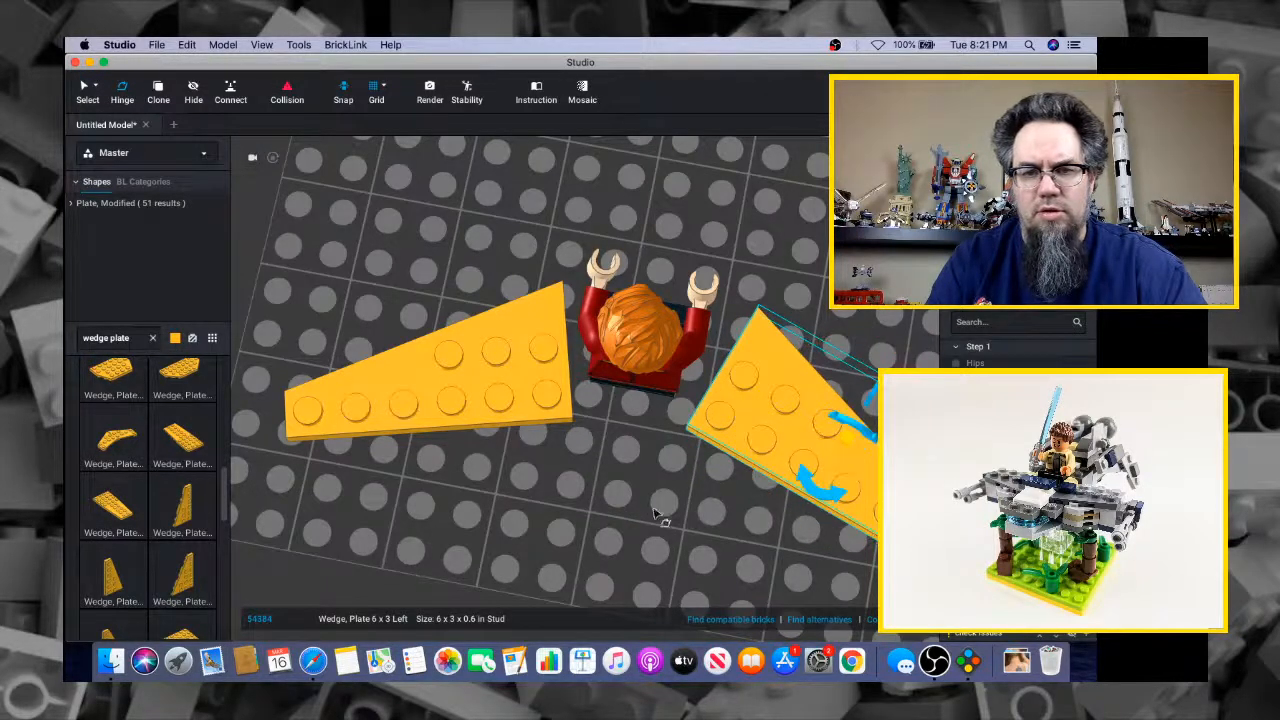
{"action": "right_click_drag", "start_coordinate": [810, 497], "coordinate": [776, 532]}
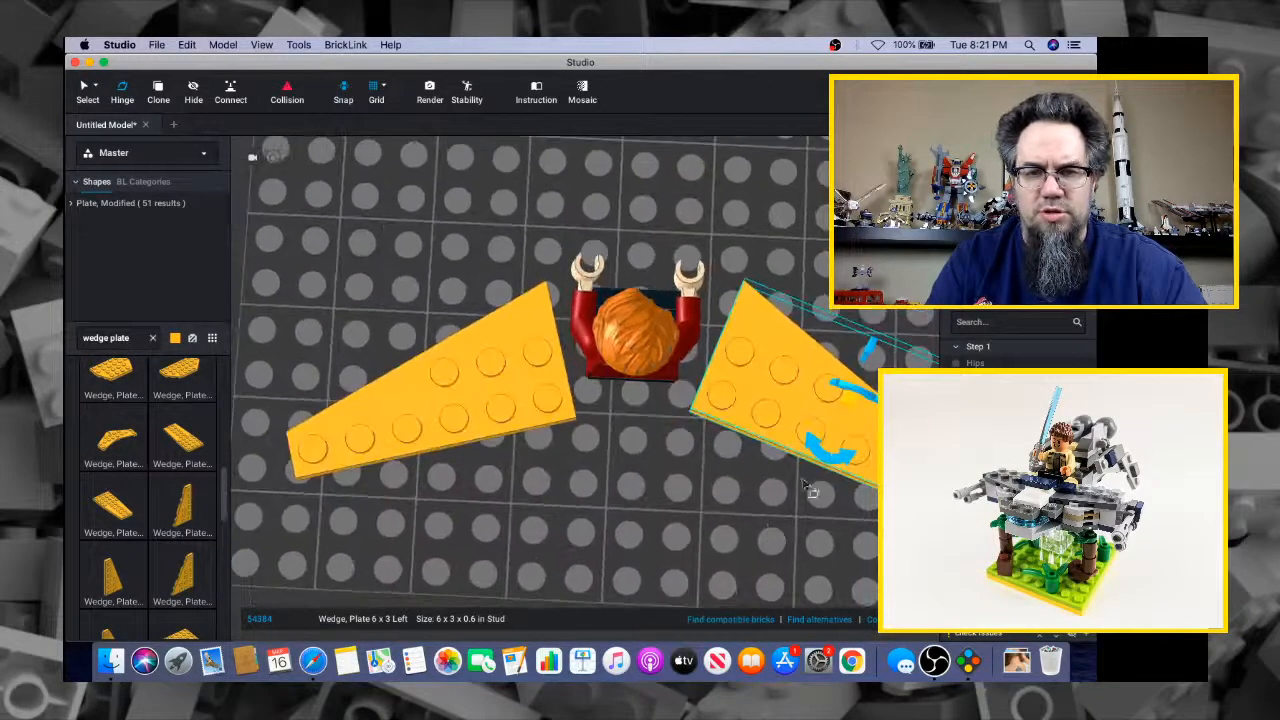
{"action": "mouse_move", "coordinate": [836, 458]}
{"action": "left_mouse_down"}
{"action": "mouse_move", "coordinate": [822, 453]}
{"action": "mouse_move", "coordinate": [829, 481]}
{"action": "left_mouse_up"}
{"action": "right_click_drag", "start_coordinate": [689, 478], "coordinate": [744, 456]}
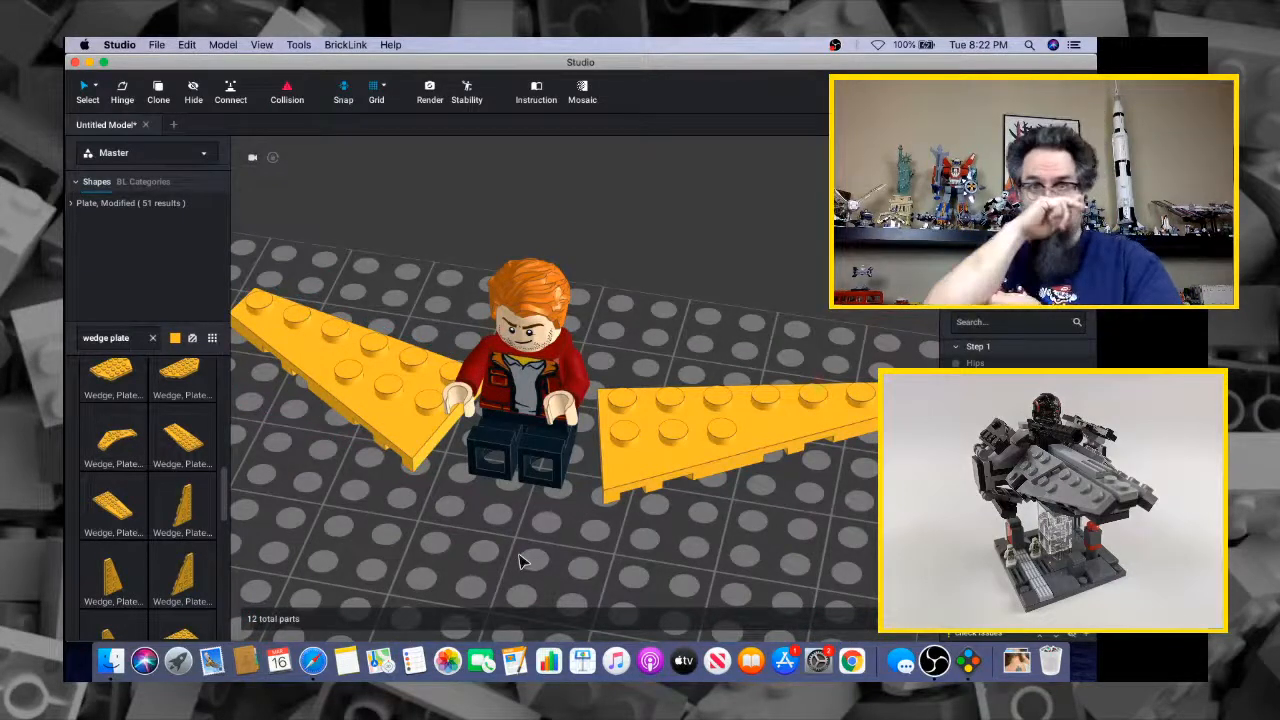
Compare the swept wings with the Milano design sheet in Safari, and return to Studio to view the model from behind
{"action": "key", "text": "super+Tab"}
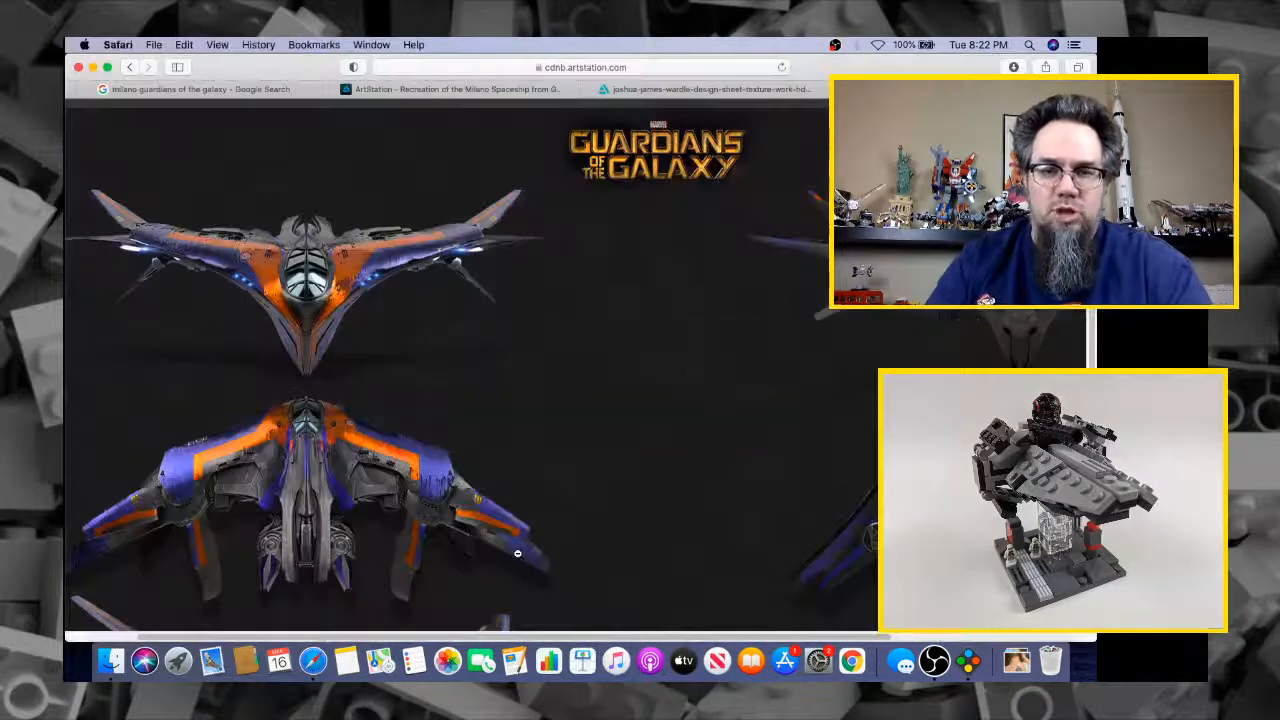
{"action": "key", "text": "super+Tab"}
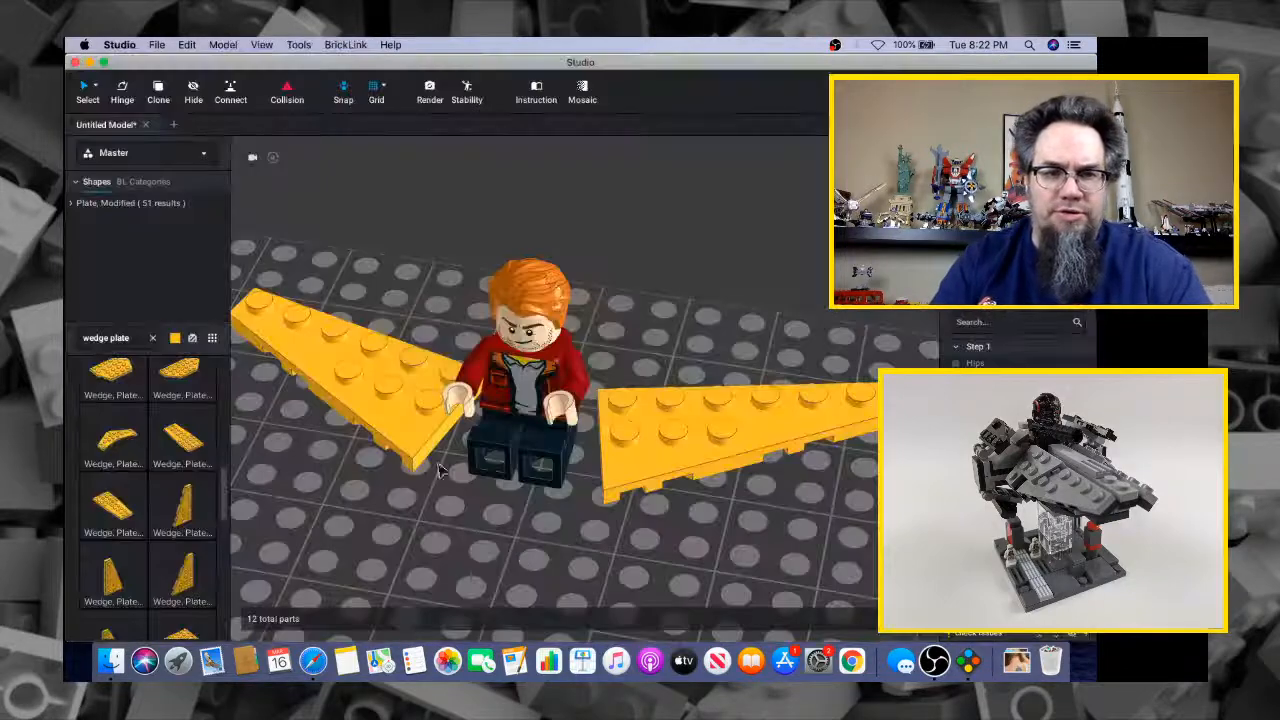
{"action": "middle_click_drag", "start_coordinate": [354, 469], "coordinate": [523, 484]}
{"action": "right_click_drag", "start_coordinate": [603, 463], "coordinate": [491, 458]}
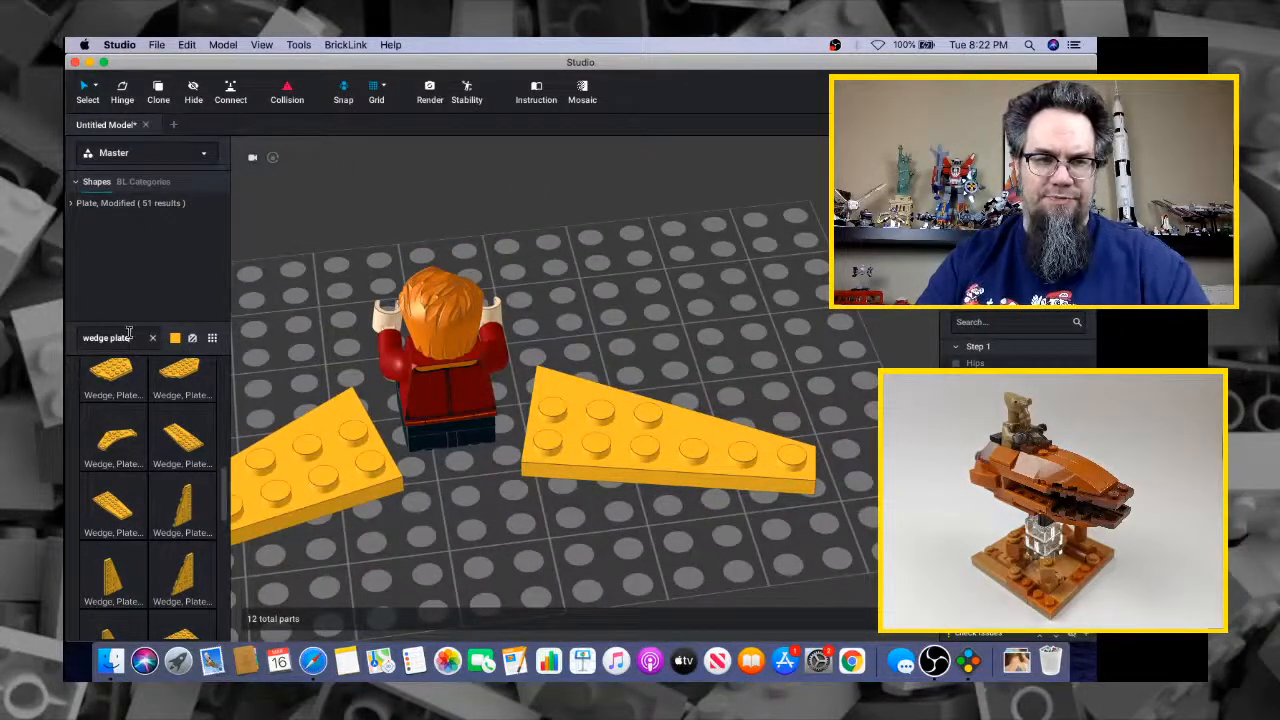
Search the parts library for "1x4 mod tile" and change the search to "1x4 mod plate"
{"action": "type", "text": "x4"}
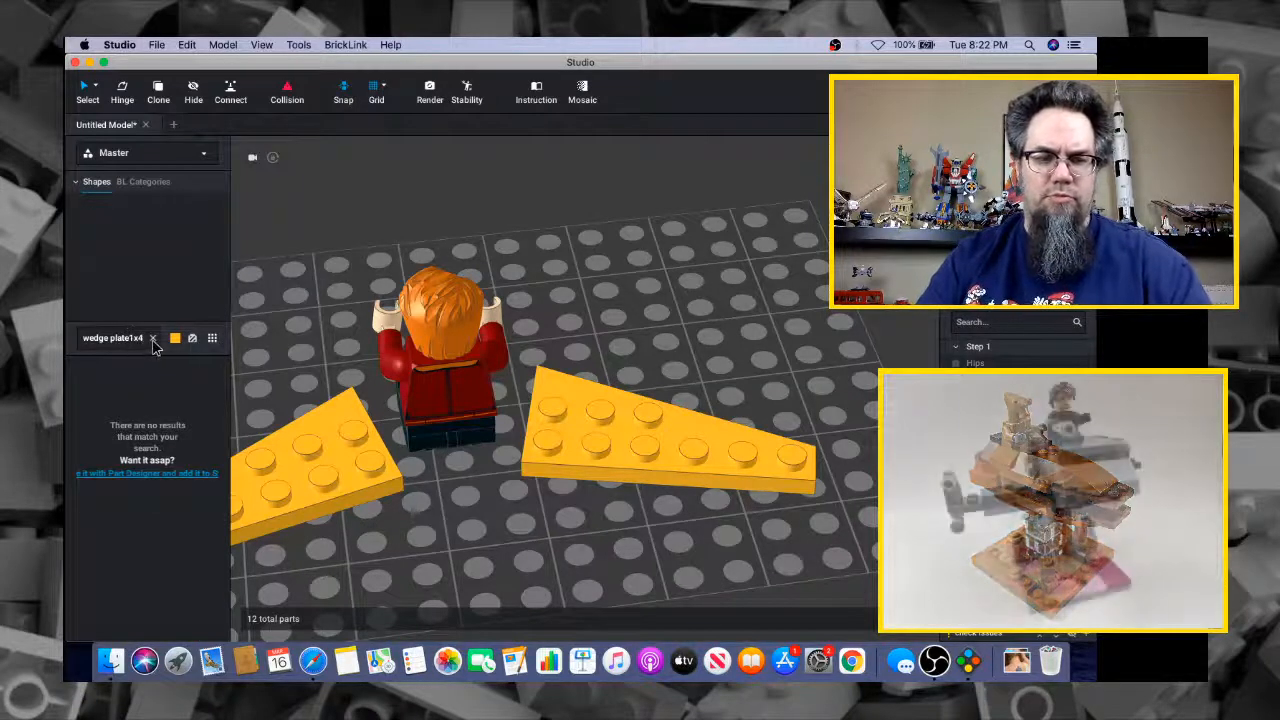
{"action": "left_click", "coordinate": [152, 338]}
{"action": "type", "text": "1x4 mo"}
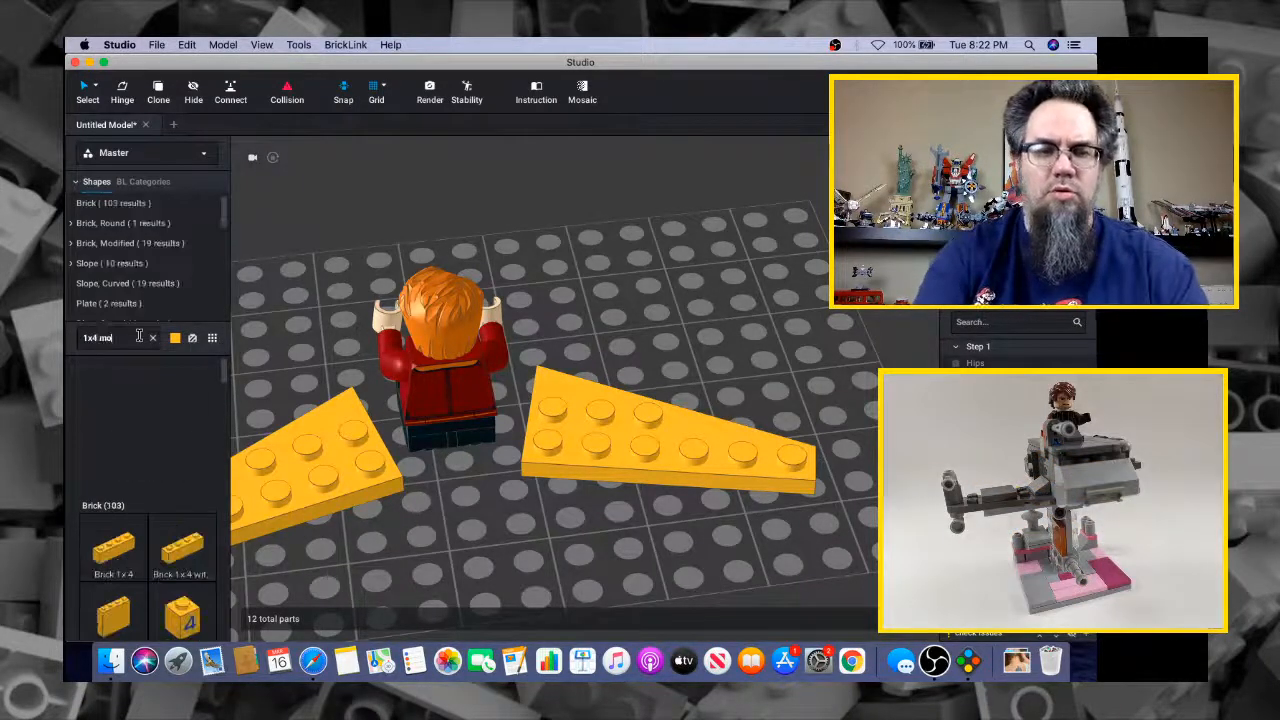
{"action": "type", "text": "d tile"}
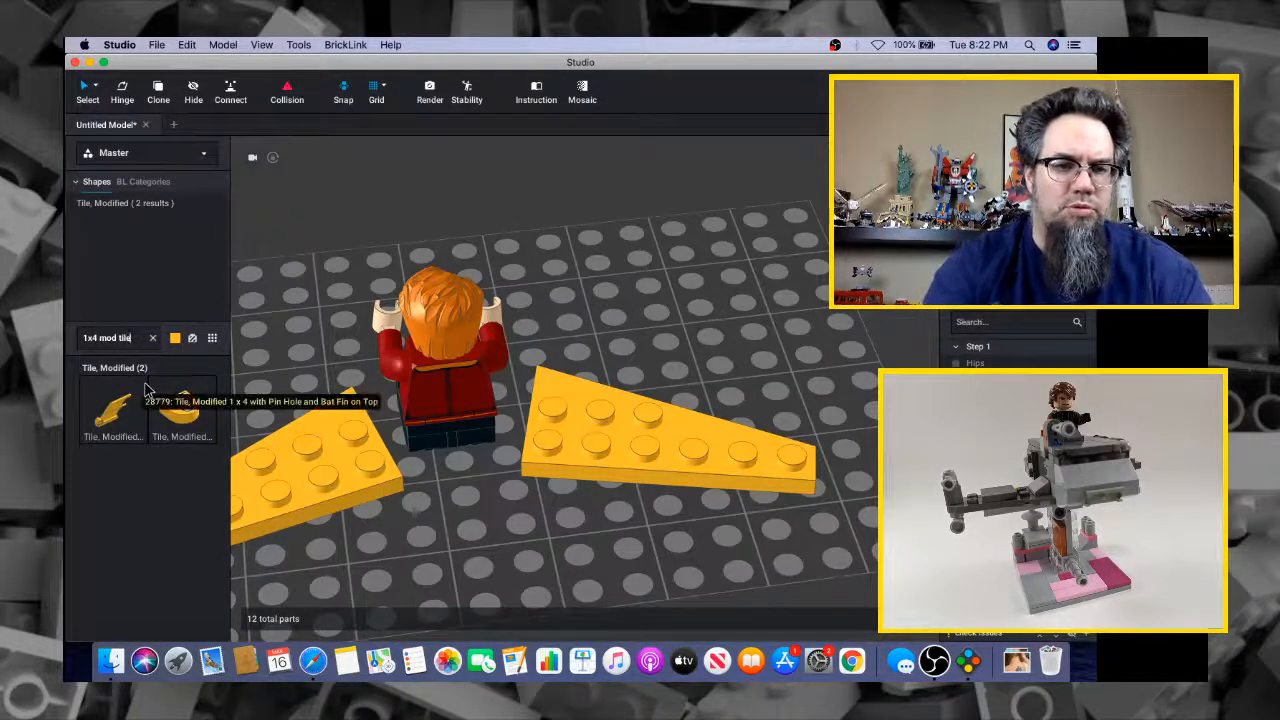
{"action": "type", "text": "\\"}
{"action": "key", "text": "BackSpace"}
{"action": "key", "text": "BackSpace"}
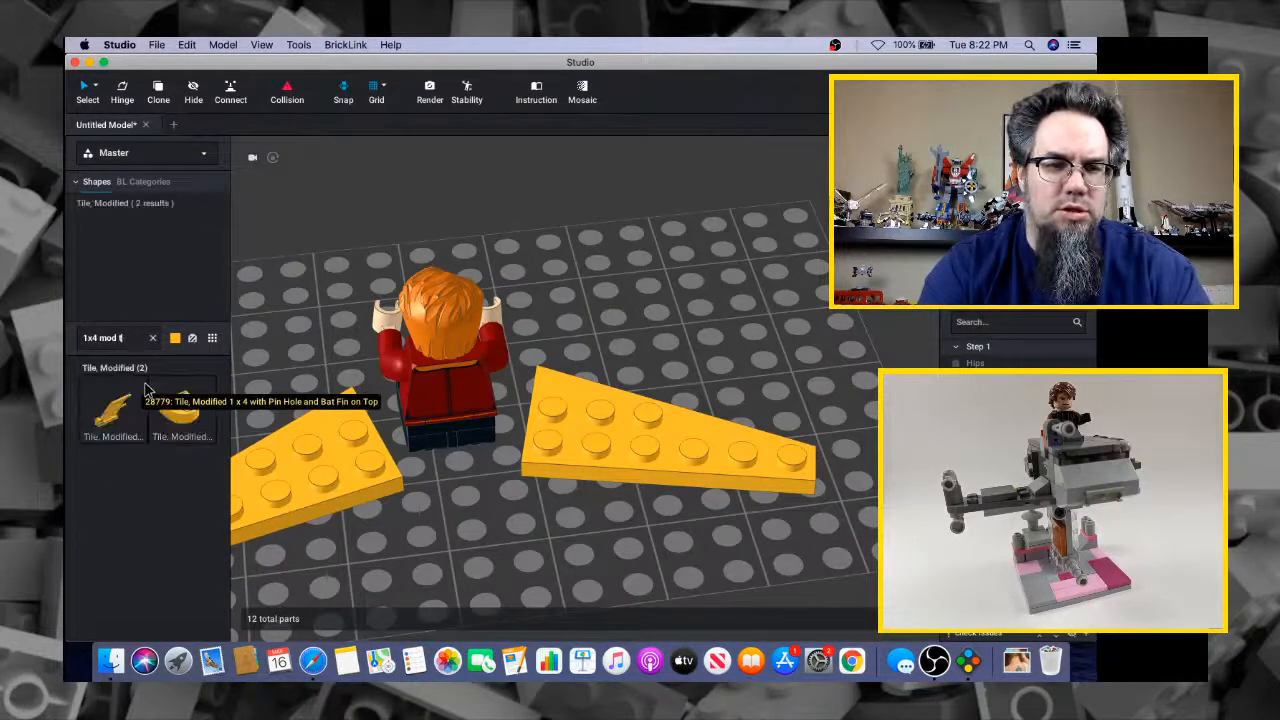
{"action": "key", "text": "BackSpace"}
{"action": "type", "text": "plate"}
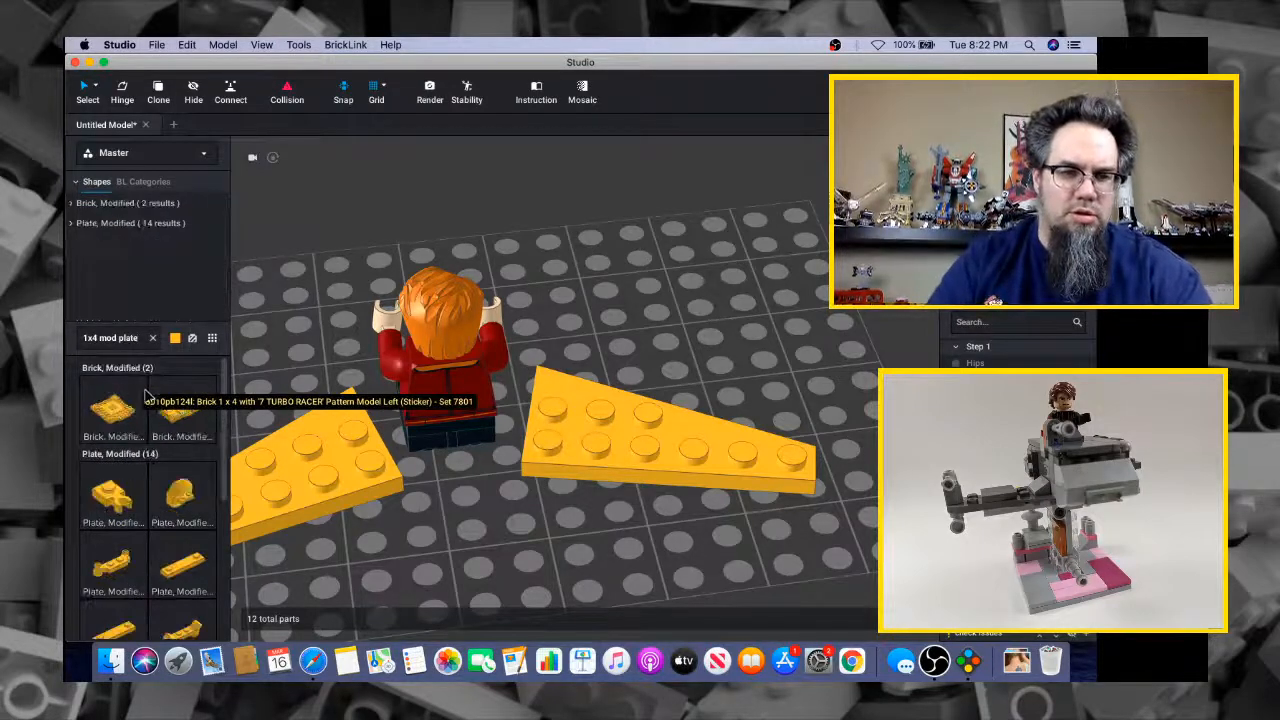
Place the yellow Plate, Modified 1 x 4 with 2 Studs behind the minifigure, between the two wedge plate wings
{"action": "left_click", "coordinate": [181, 565]}
{"action": "left_click", "coordinate": [468, 504]}
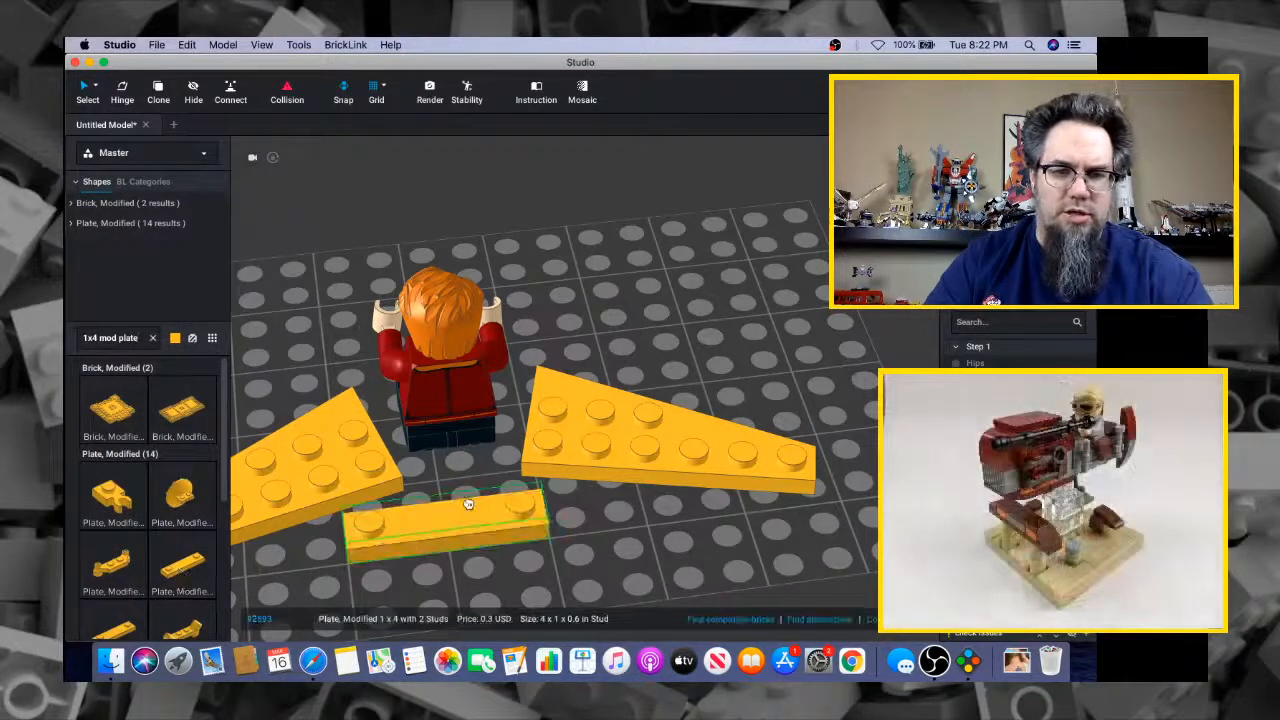
{"action": "left_click", "coordinate": [466, 523]}
{"action": "key", "text": "Escape"}
{"action": "left_click", "coordinate": [464, 522]}
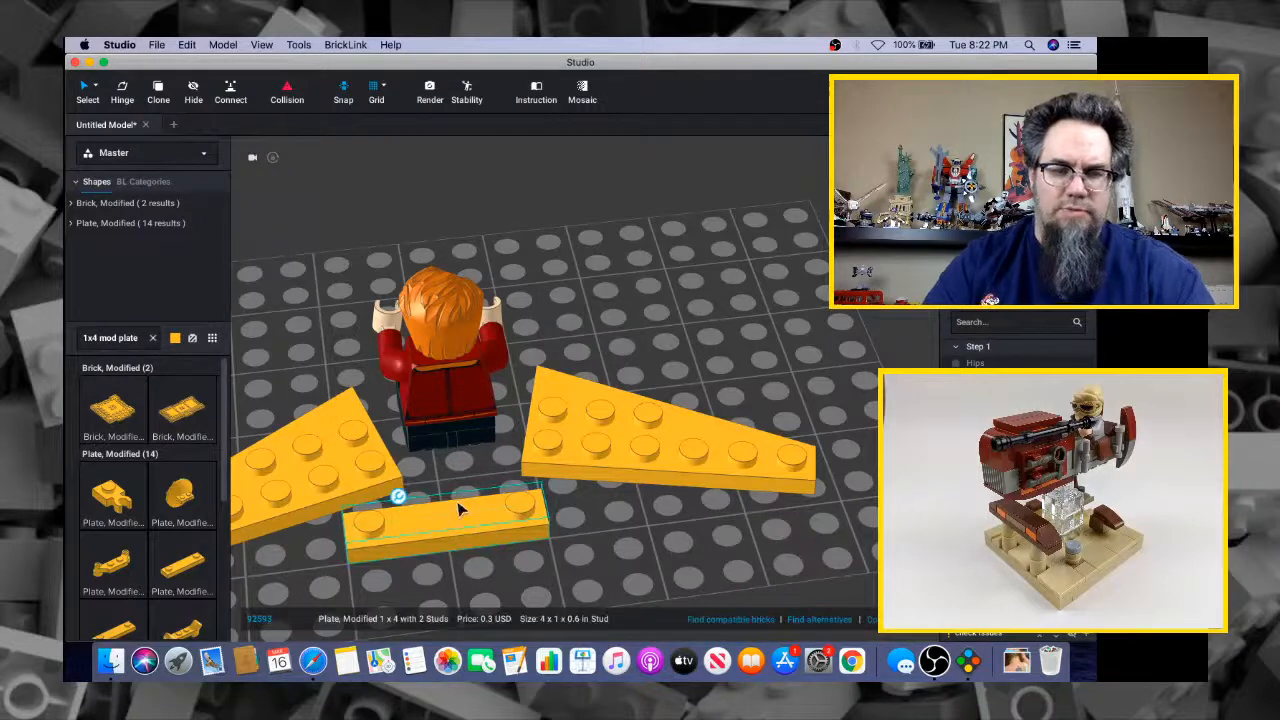
Move both 6 x 3 wedge plates onto the end studs of the 1 x 4 modified plate so it joins the wings
{"action": "right_click_drag", "start_coordinate": [458, 510], "coordinate": [435, 414]}
{"action": "left_click", "coordinate": [435, 414]}
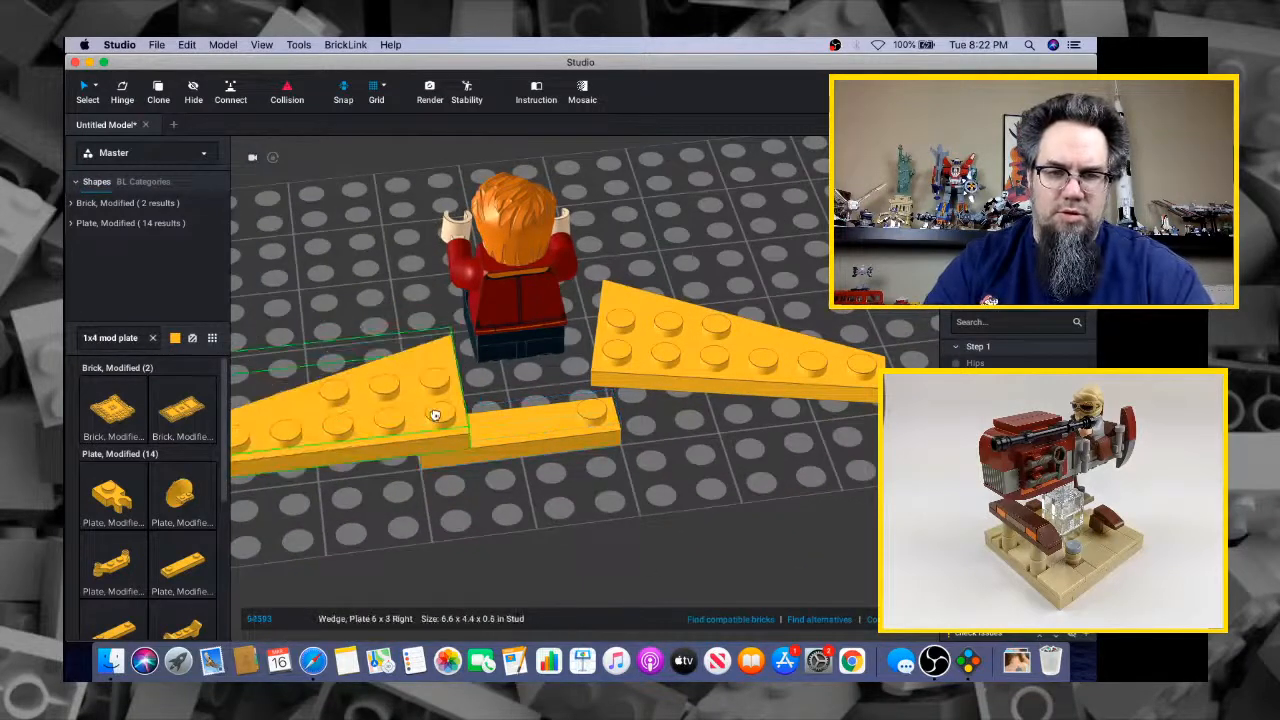
{"action": "mouse_move", "coordinate": [634, 366]}
{"action": "left_mouse_down"}
{"action": "mouse_move", "coordinate": [614, 357]}
{"action": "mouse_move", "coordinate": [633, 383]}
{"action": "mouse_move", "coordinate": [649, 379]}
{"action": "left_mouse_up"}
{"action": "right_click_drag", "start_coordinate": [643, 383], "coordinate": [579, 408]}
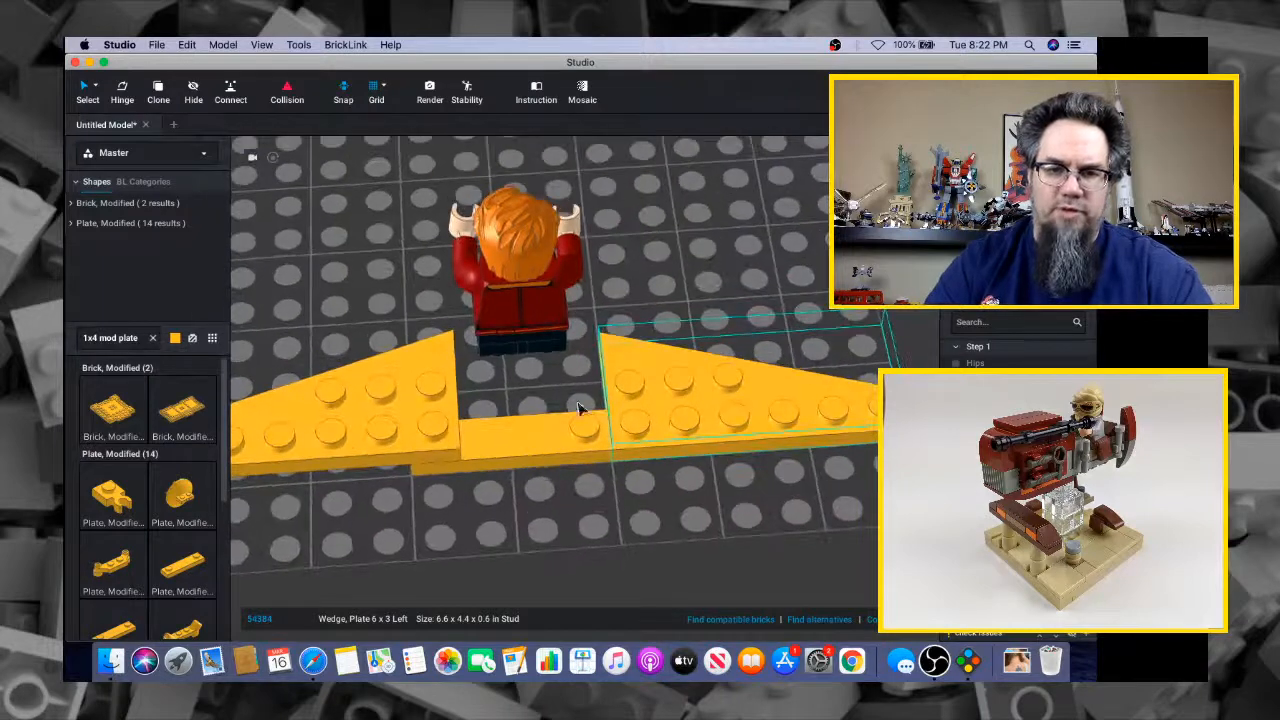
Select the two wedge plates with their connecting plate and move the assembly farther back from the minifigure
{"action": "key", "text": "super+a"}
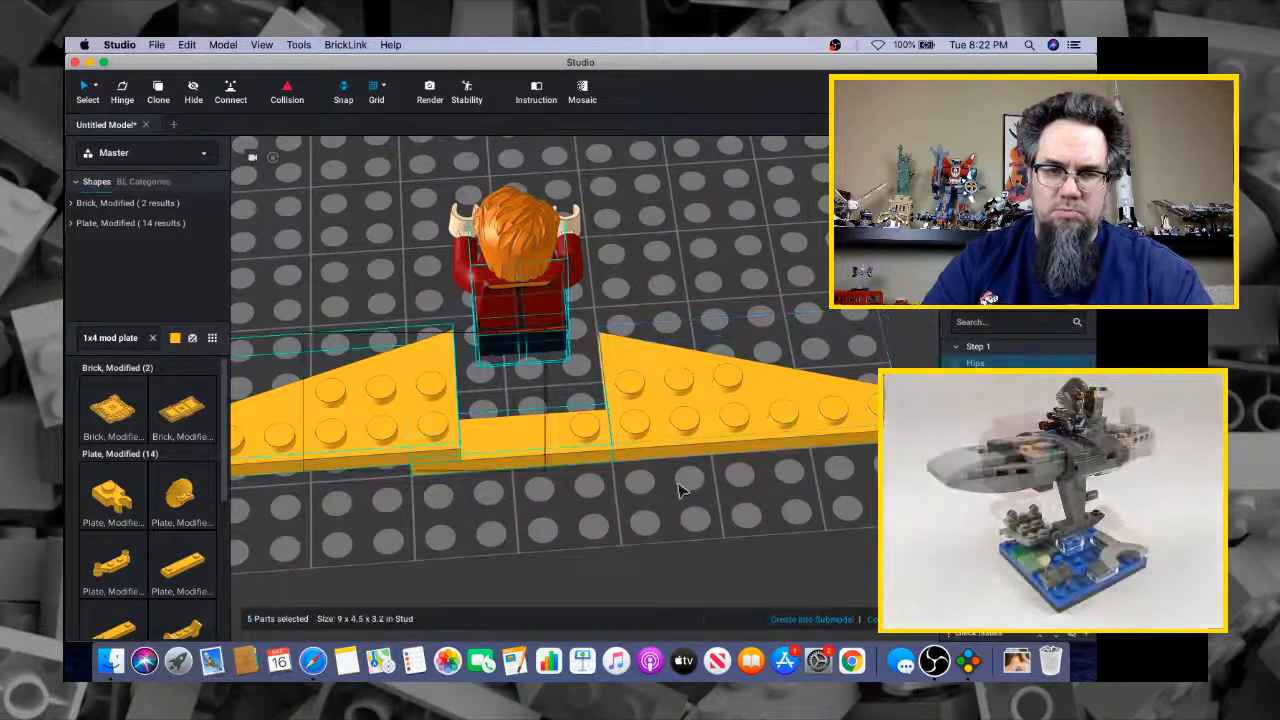
{"action": "right_click_drag", "start_coordinate": [716, 463], "coordinate": [700, 503]}
{"action": "left_click_drag", "start_coordinate": [646, 471], "coordinate": [398, 378]}
{"action": "left_click_drag", "start_coordinate": [518, 394], "coordinate": [542, 432]}
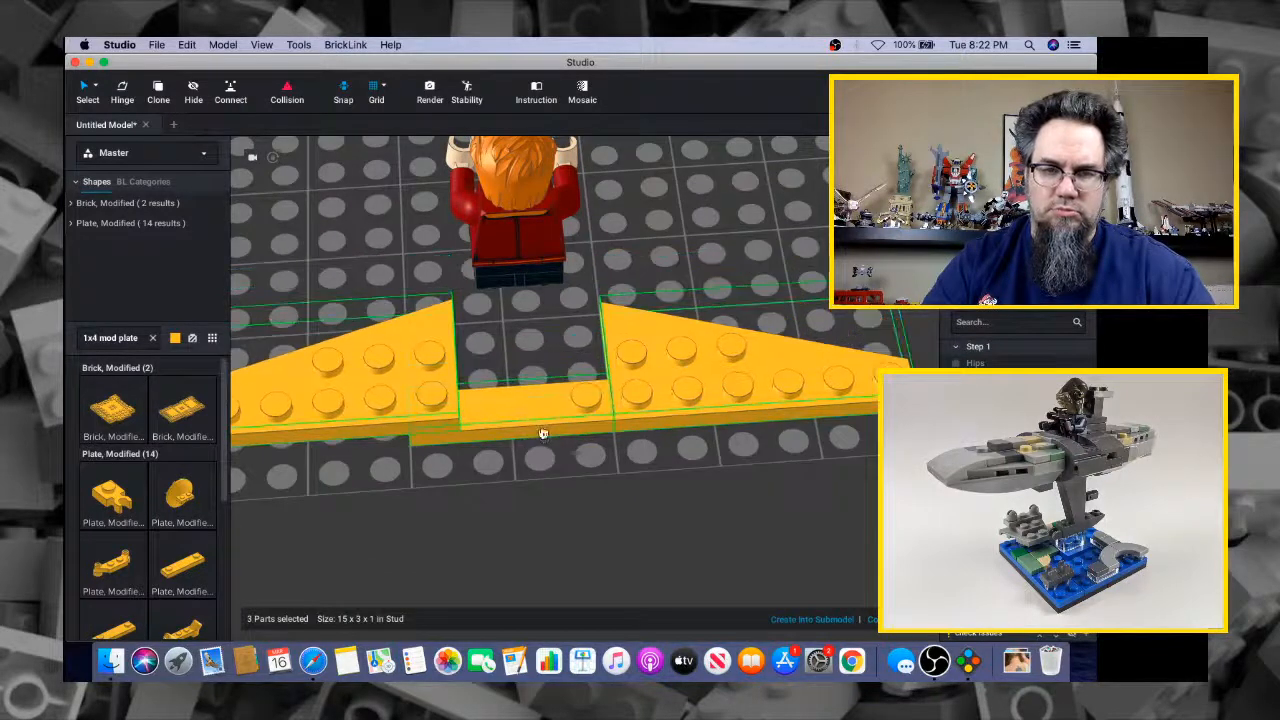
{"action": "left_click", "coordinate": [563, 346]}
Shift the Wedge, Plate 6 x 3 Left one stud inward on the connecting plate and sweep it backward with the Hinge tool
{"action": "left_click_drag", "start_coordinate": [640, 375], "coordinate": [634, 372]}
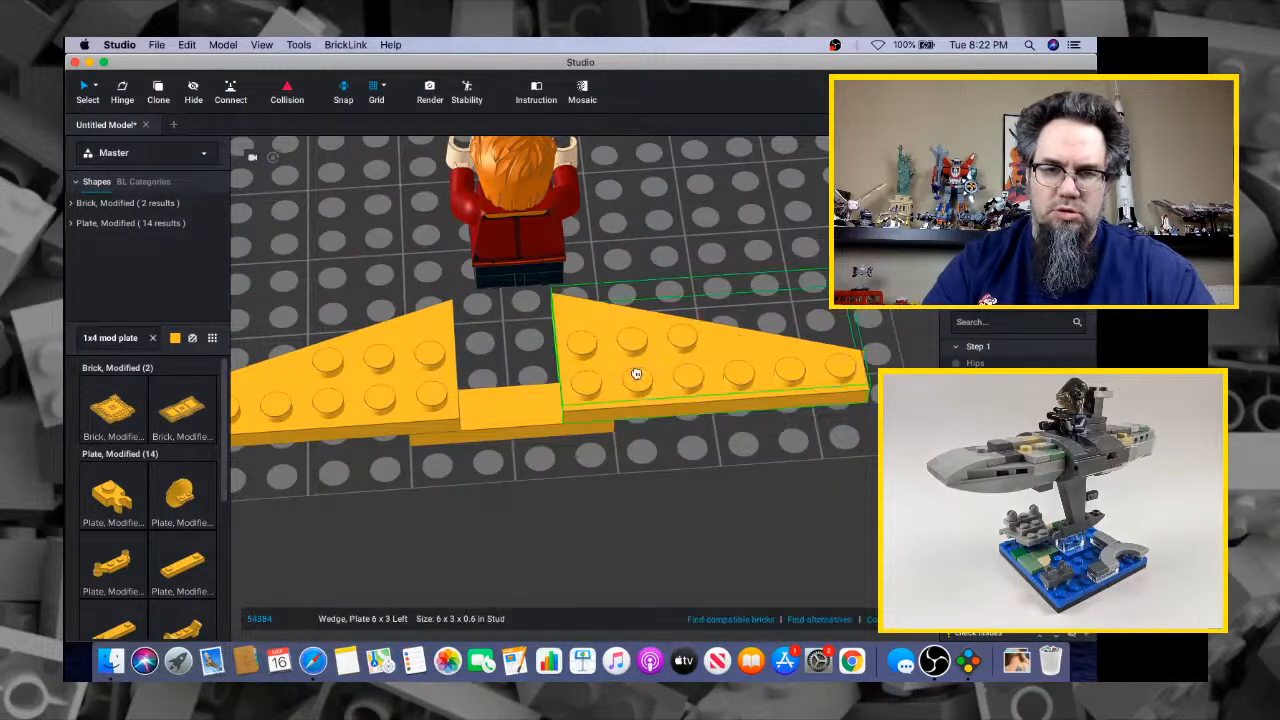
{"action": "key", "text": "h"}
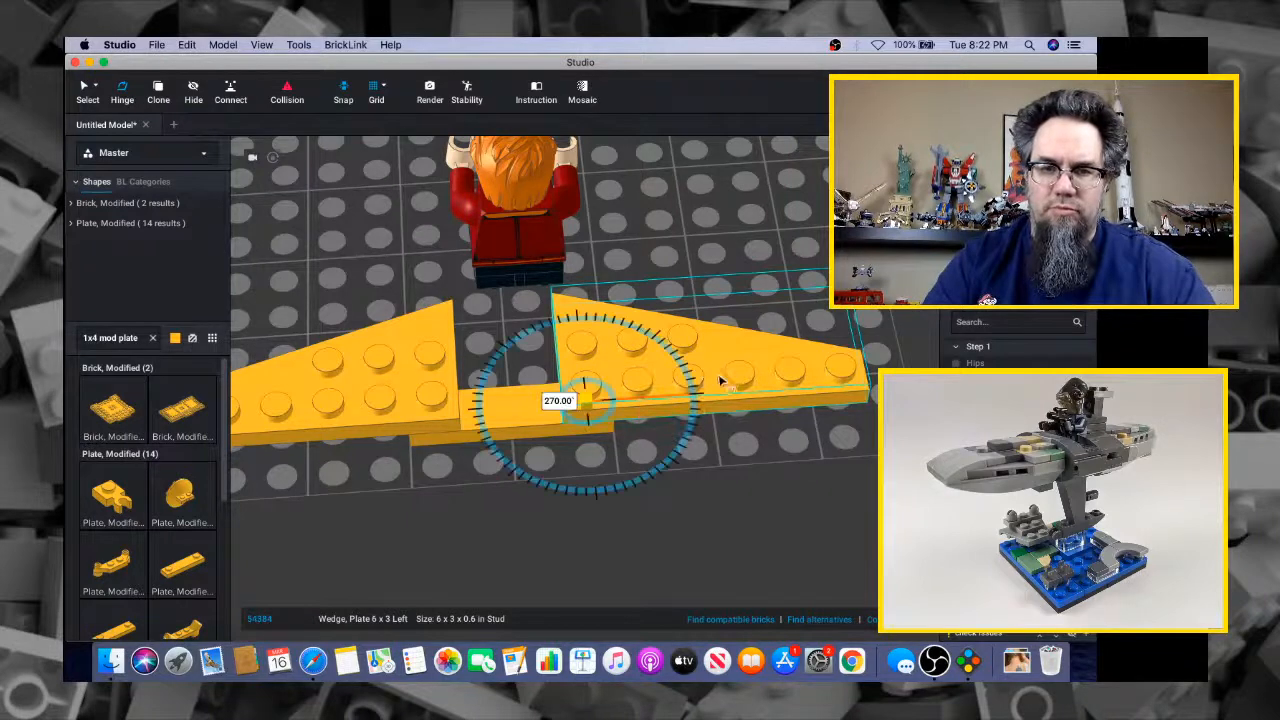
{"action": "left_click_drag", "start_coordinate": [688, 400], "coordinate": [690, 360]}
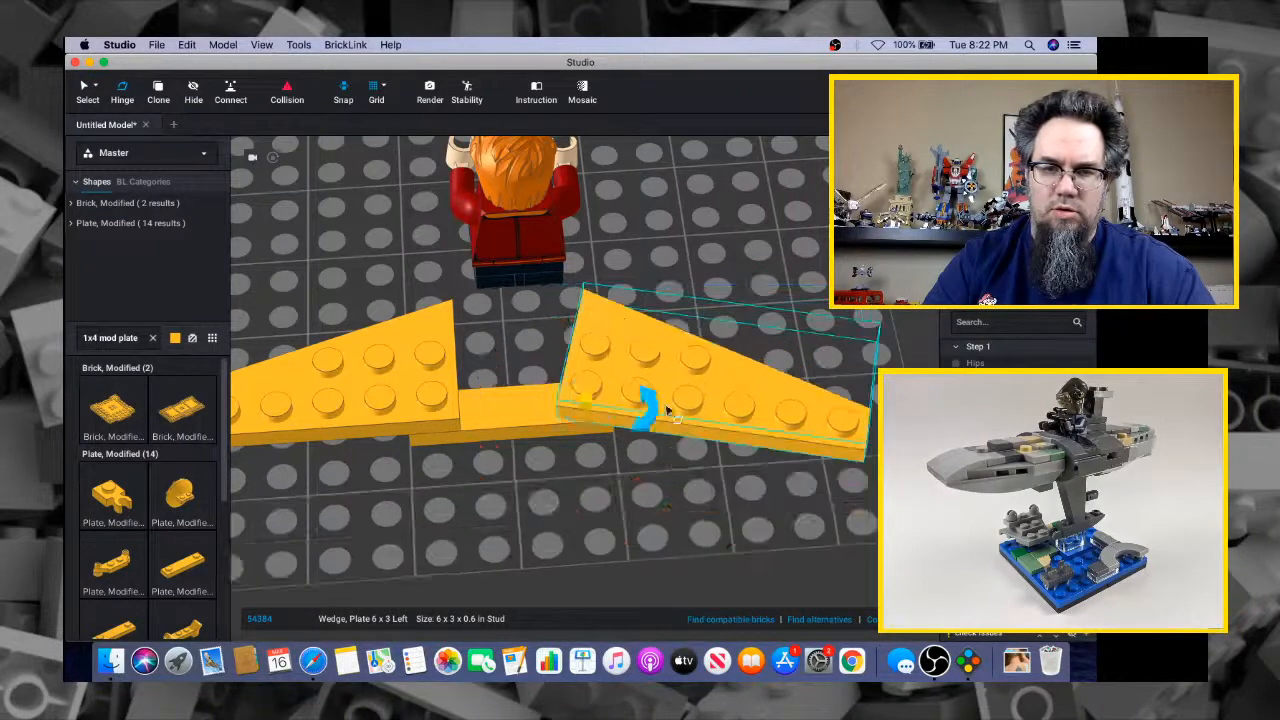
Rotate the Wedge, Plate 6 x 3 Right backward around its connecting stud with the Hinge tool to mirror the opposite wing
{"action": "left_click", "coordinate": [316, 416]}
{"action": "left_click_drag", "start_coordinate": [436, 373], "coordinate": [331, 374]}
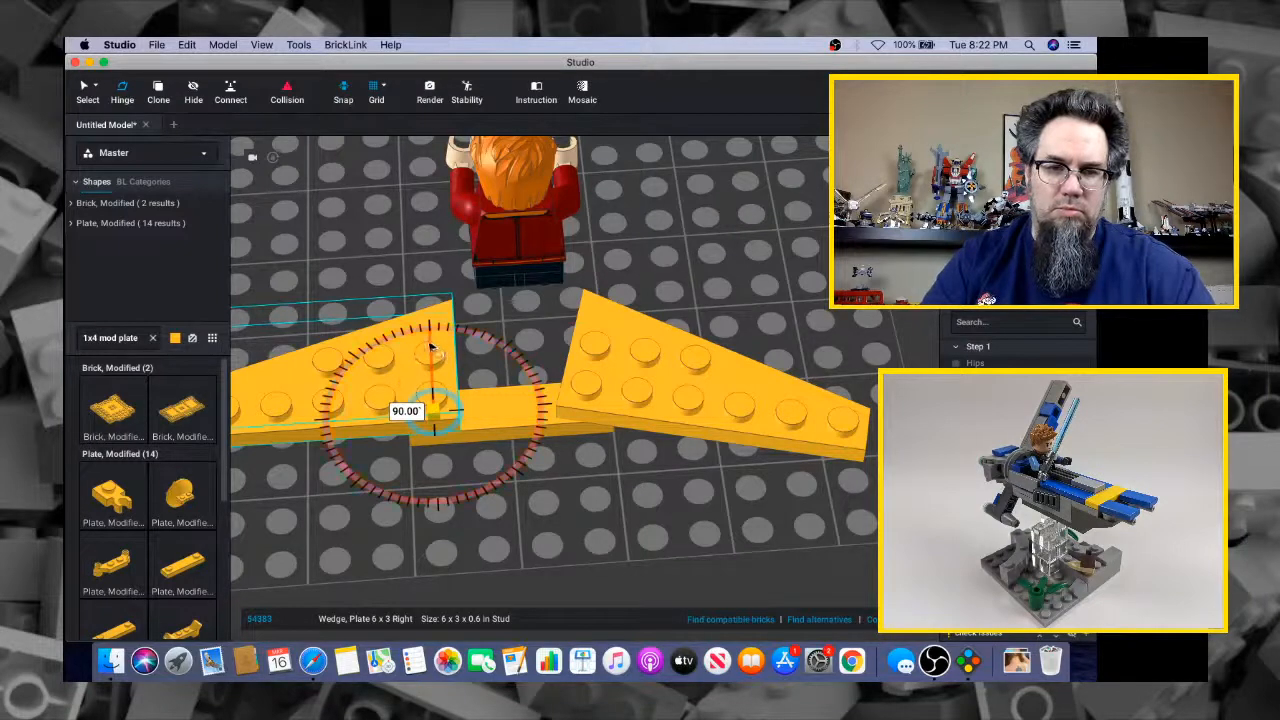
{"action": "left_click_drag", "start_coordinate": [432, 345], "coordinate": [406, 334]}
{"action": "right_click_drag", "start_coordinate": [476, 394], "coordinate": [650, 320]}
{"action": "left_click", "coordinate": [562, 438]}
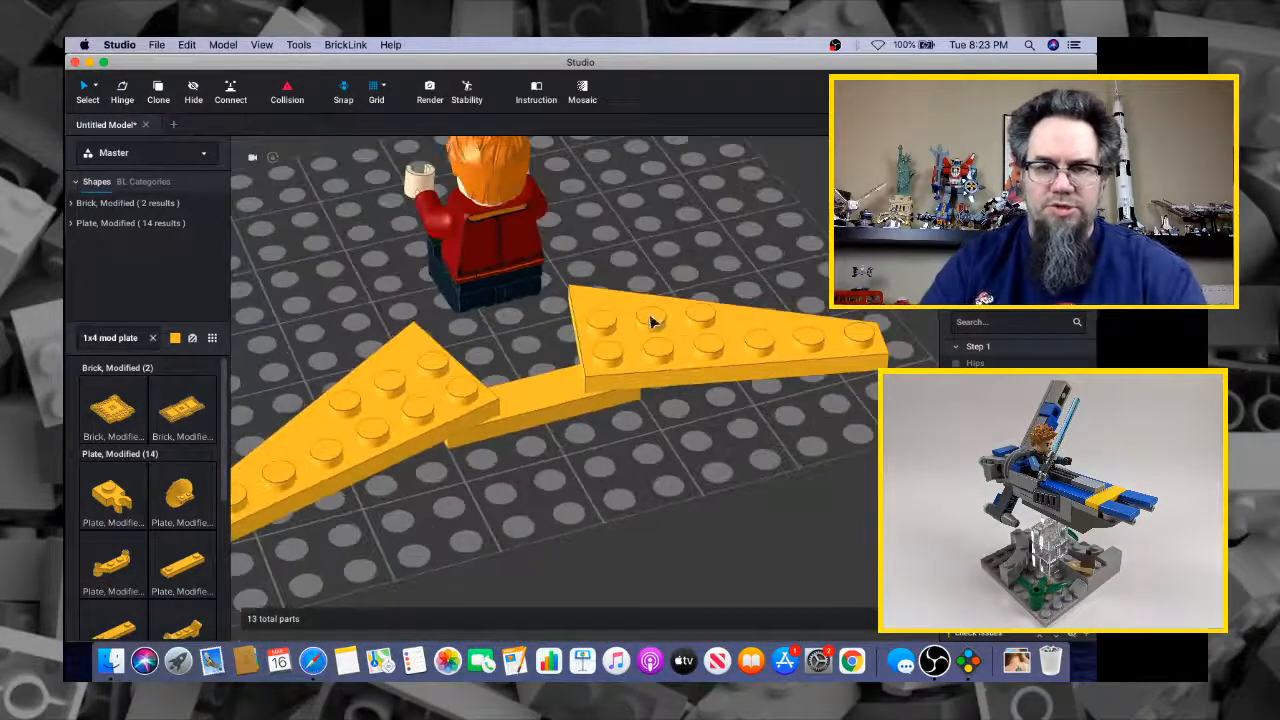
Search for "1x4 tile", place a Tile 1 x 4 across the wing joint, and hinge it parallel to the connecting plate
{"action": "left_click", "coordinate": [152, 338]}
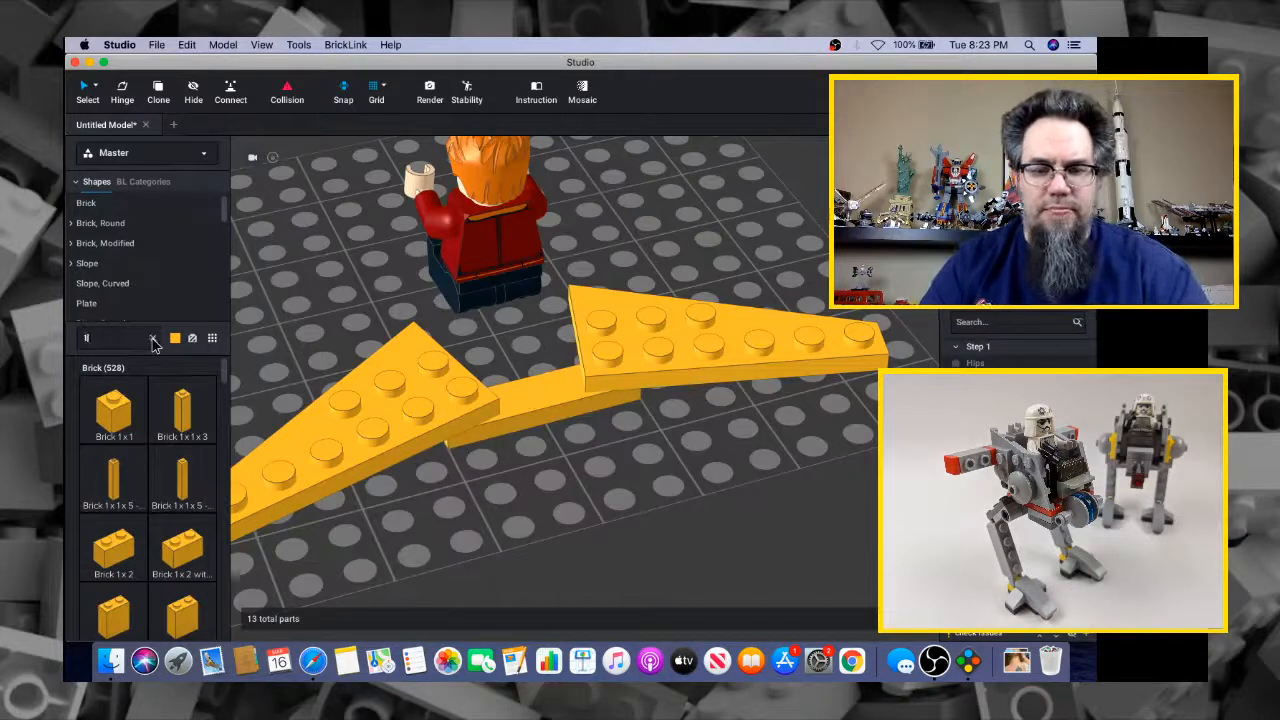
{"action": "type", "text": "1x4 b"}
{"action": "type", "text": "ile"}
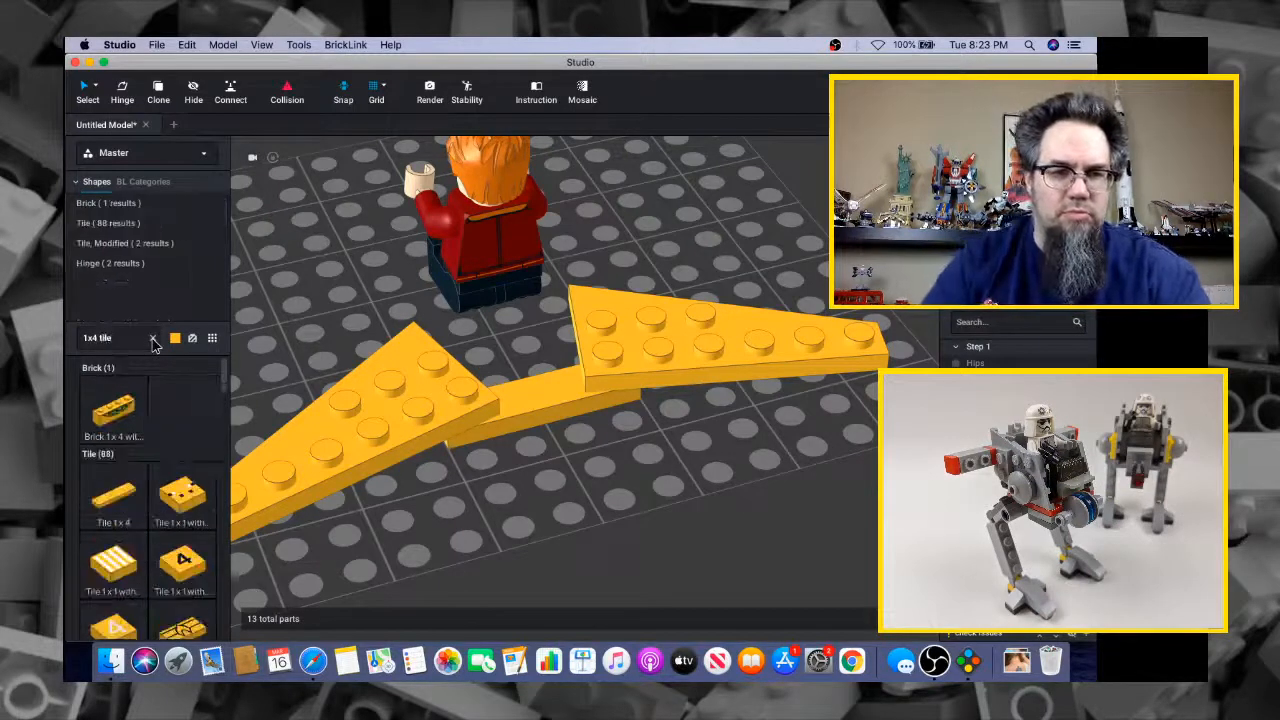
{"action": "left_click_drag", "start_coordinate": [127, 502], "coordinate": [529, 373]}
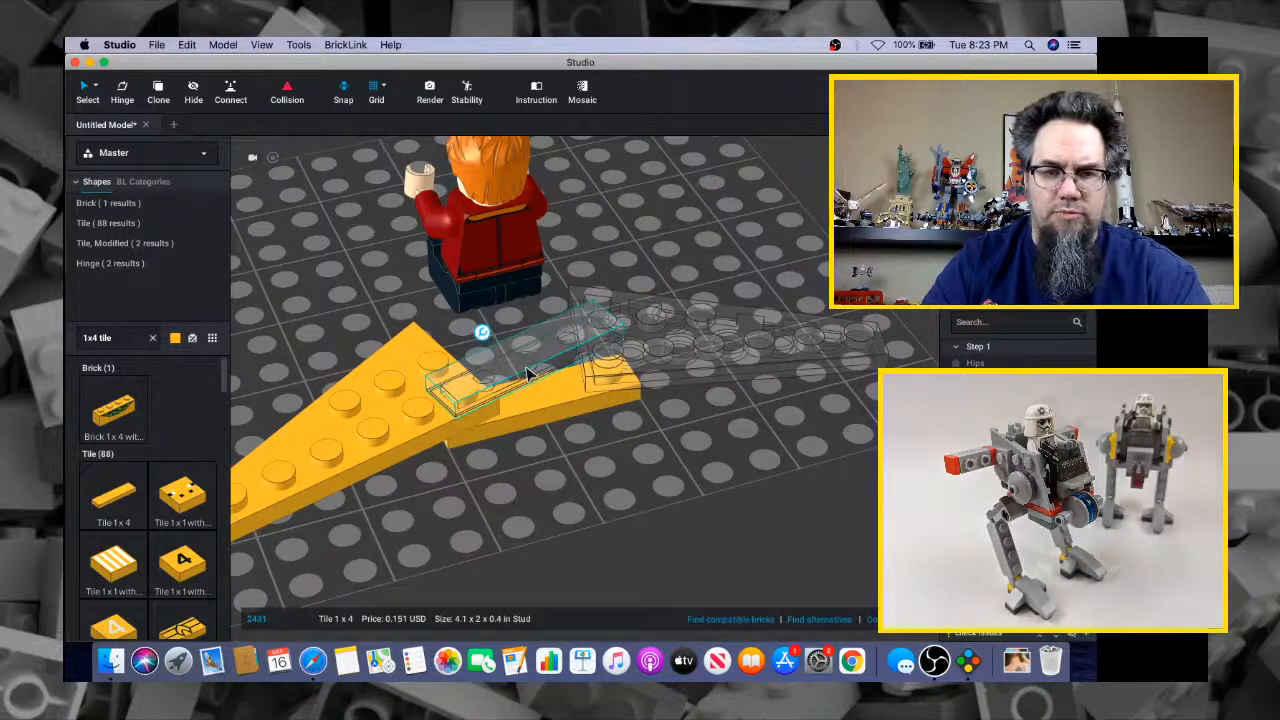
{"action": "key", "text": "h"}
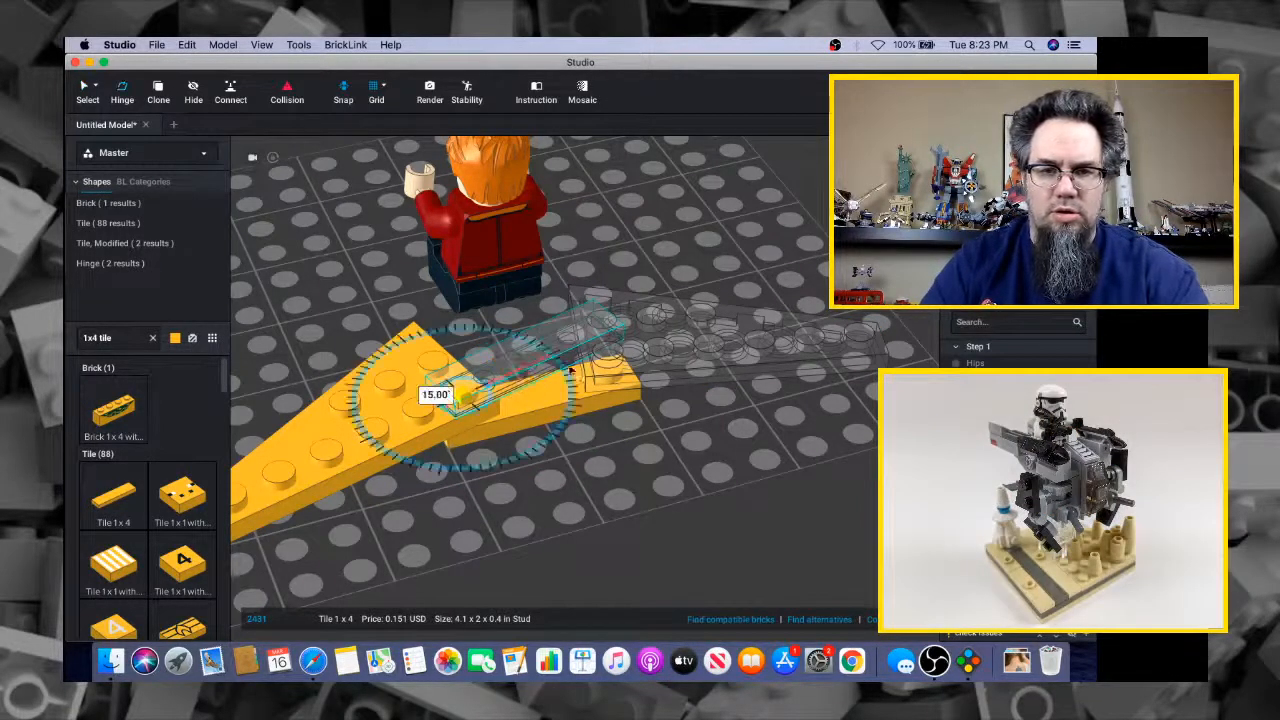
{"action": "left_click_drag", "start_coordinate": [522, 373], "coordinate": [532, 385]}
{"action": "left_click", "coordinate": [615, 460]}
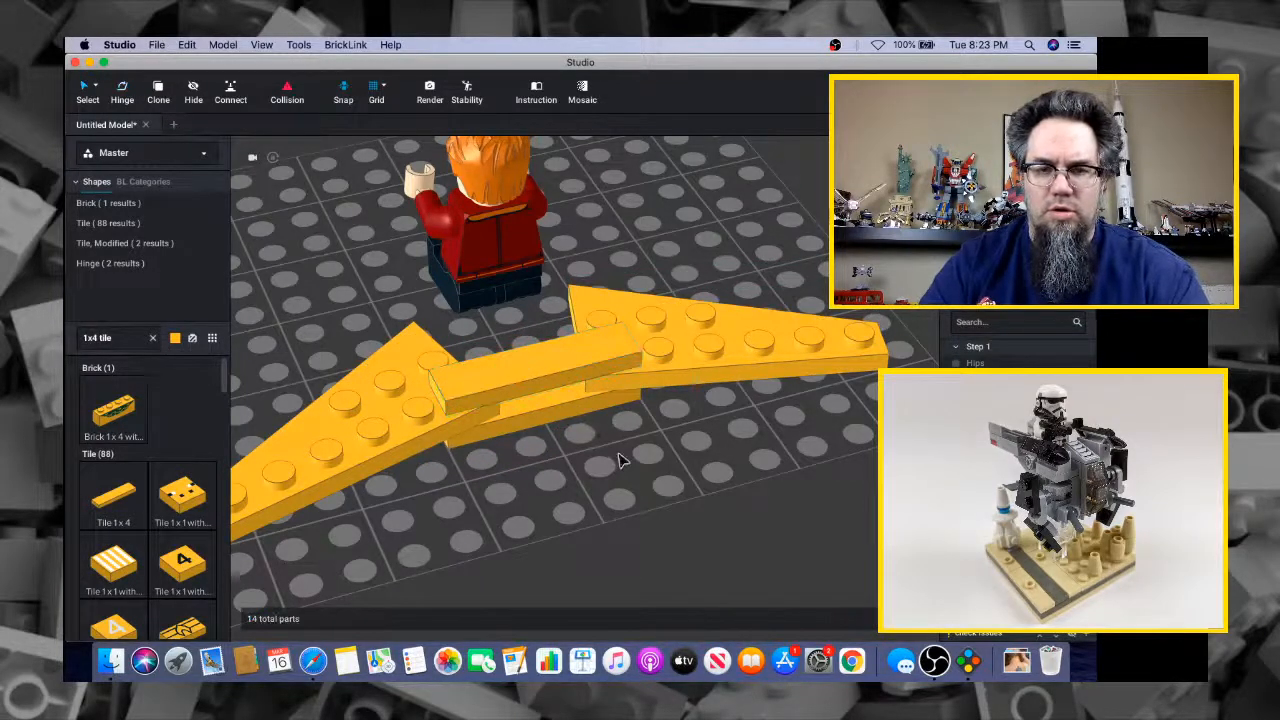
Compare the joined wings with the Milano design sheet in Safari, return to Studio, and delete the Tile 1 x 4
{"action": "right_click_drag", "start_coordinate": [618, 460], "coordinate": [629, 429]}
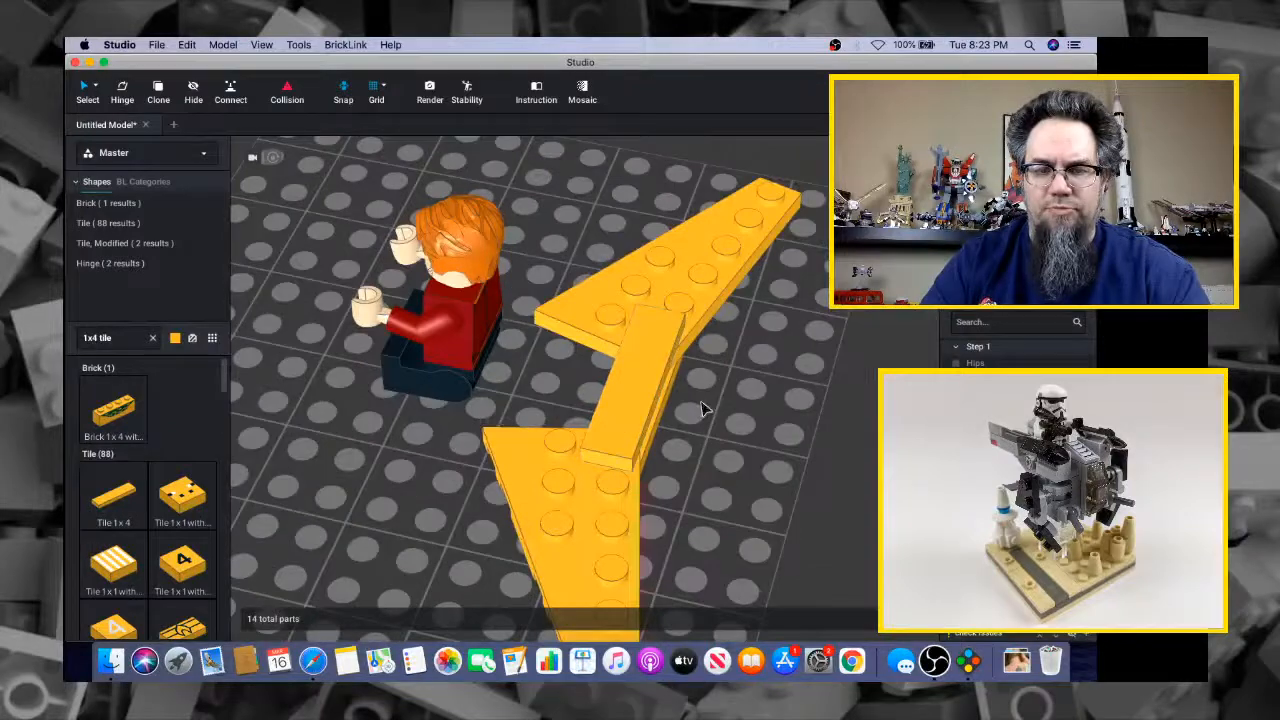
{"action": "right_click_drag", "start_coordinate": [705, 409], "coordinate": [657, 398]}
{"action": "key", "text": "super+Tab"}
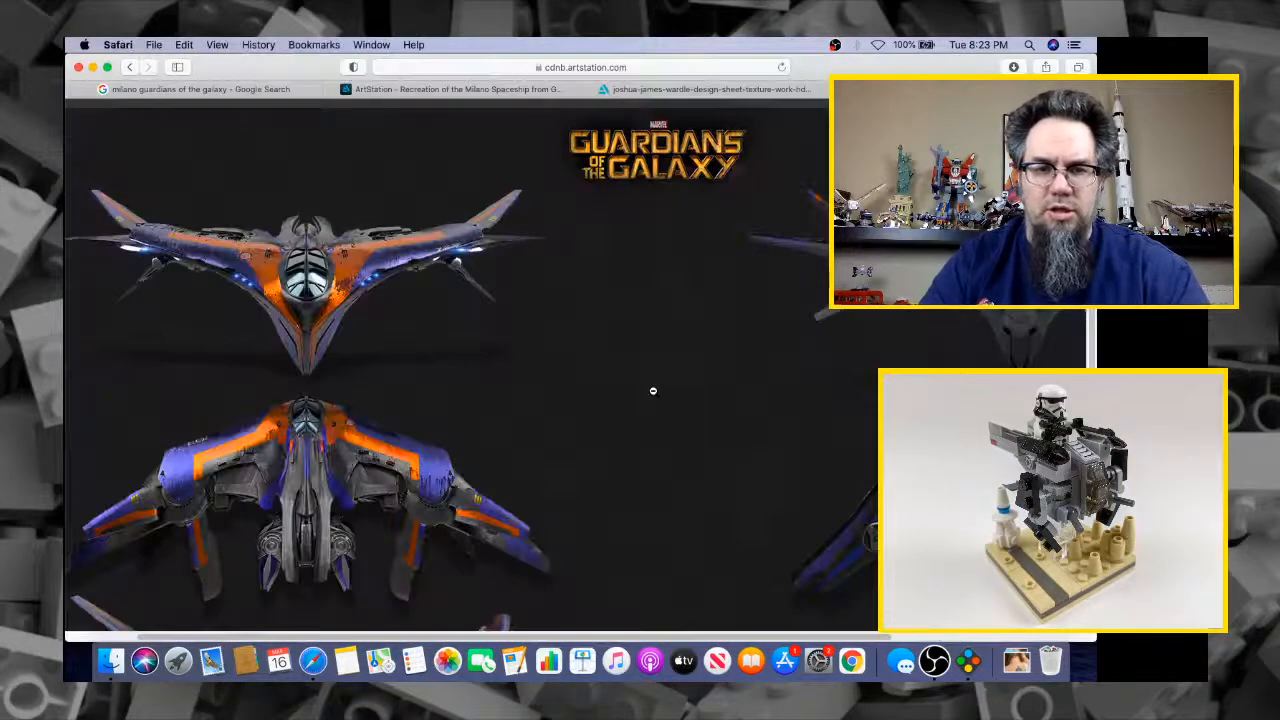
{"action": "key", "text": "super+Tab"}
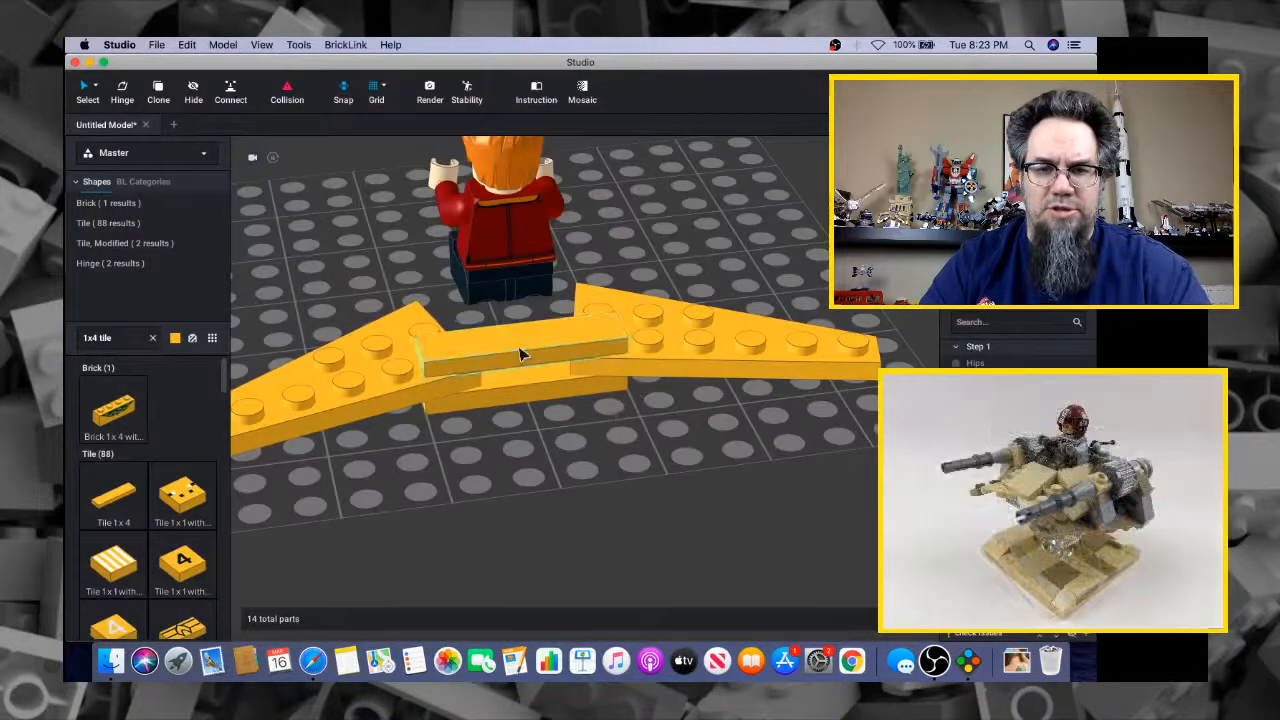
{"action": "key", "text": "Delete"}
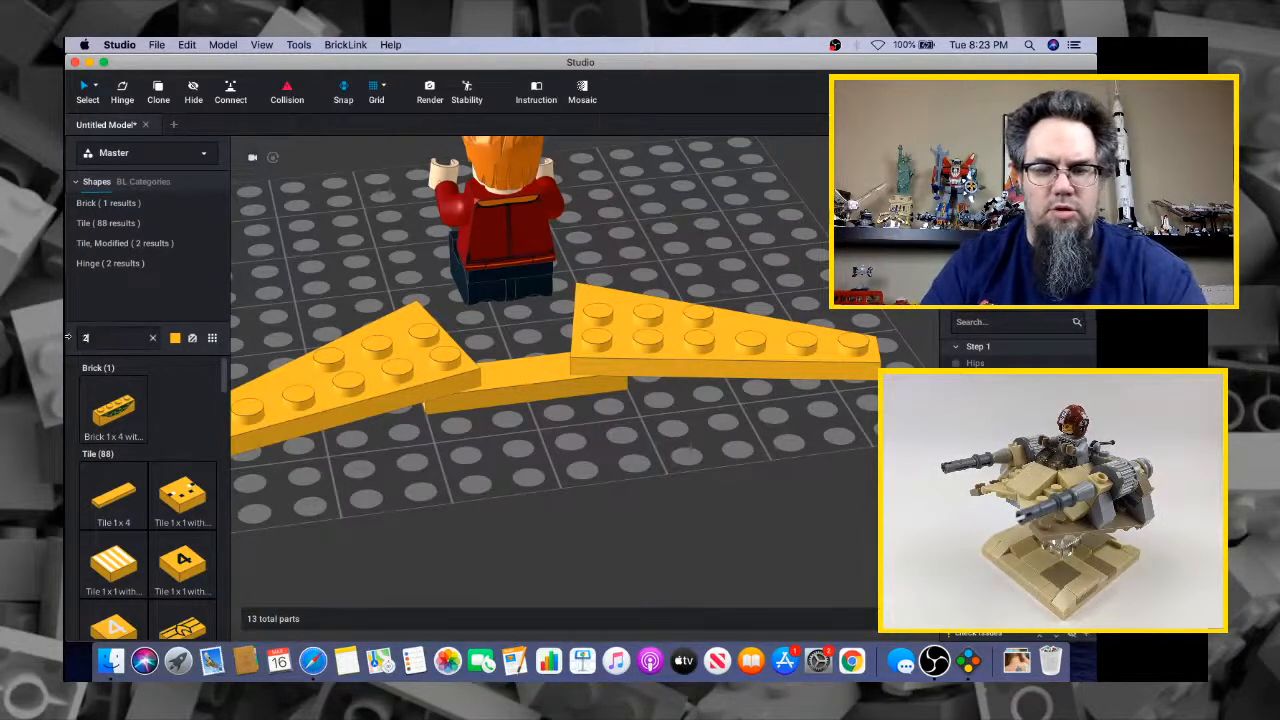
Search for "2x2 corner tile", place a Tile 2 x 2 Corner on the minifigure's left wing joint, and hinge it parallel to the connecting plate
{"action": "type", "text": "2x2 corner tile"}
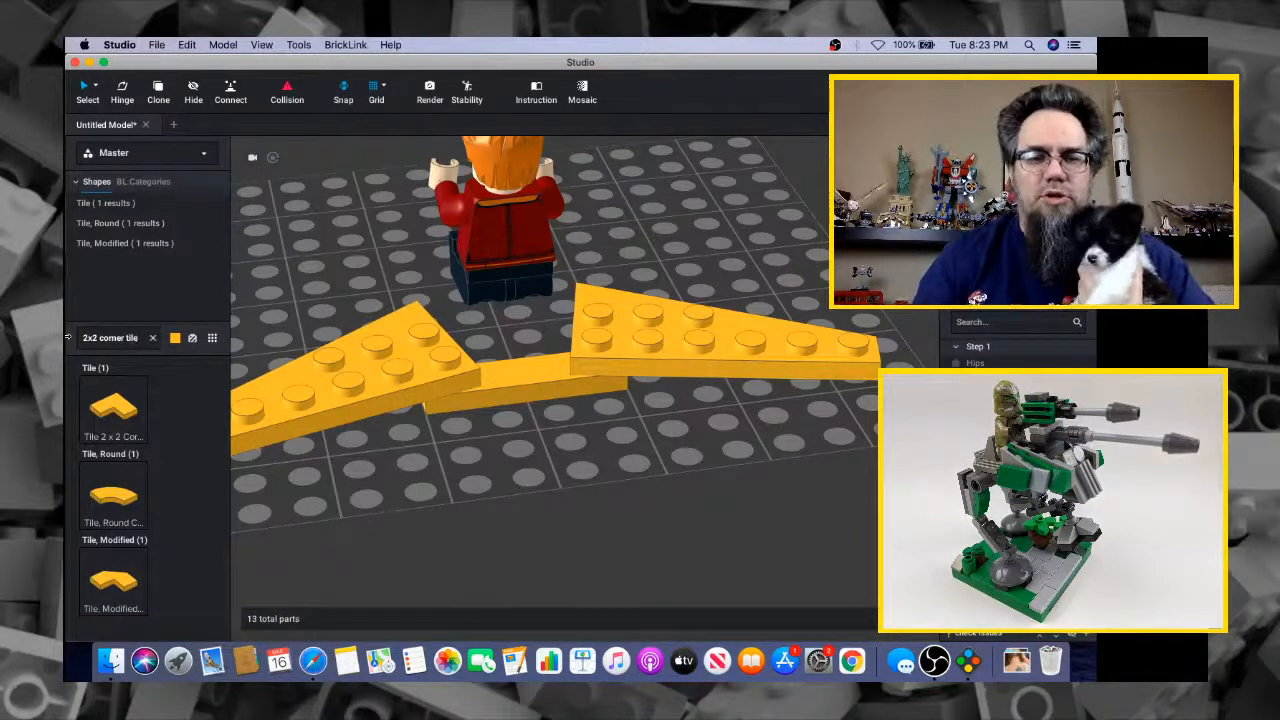
{"action": "right_click_drag", "start_coordinate": [465, 480], "coordinate": [295, 433]}
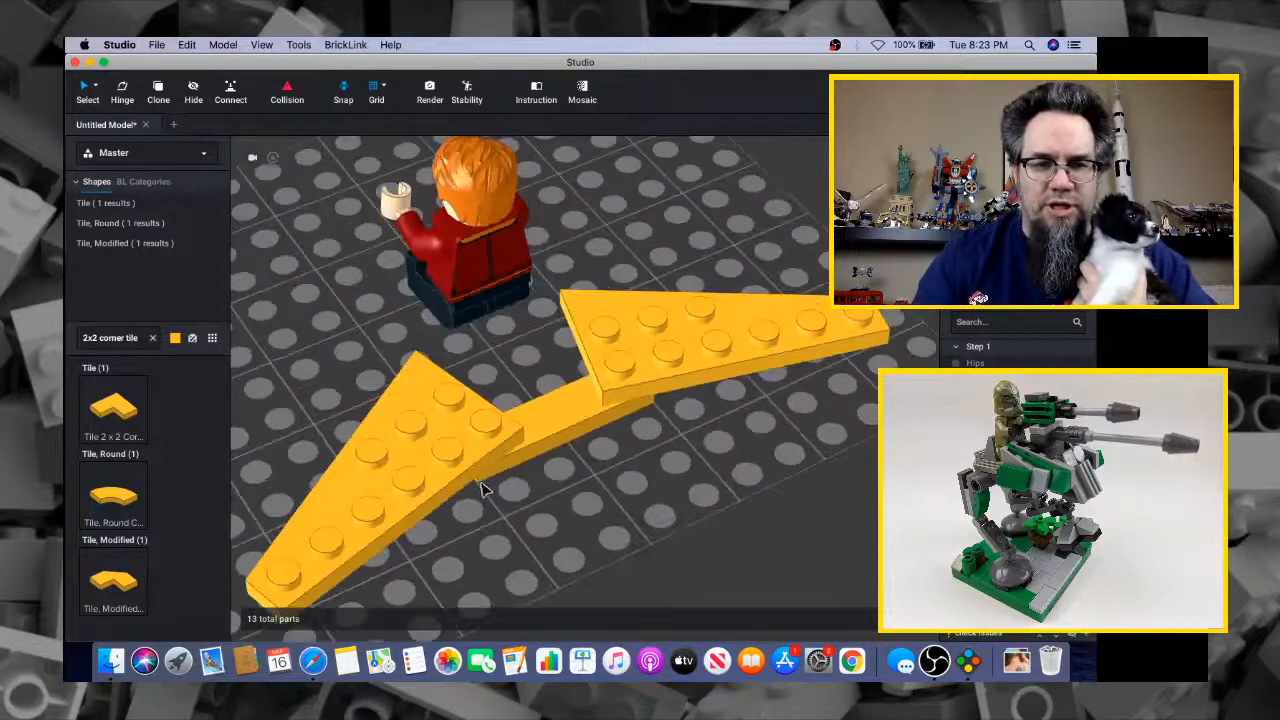
{"action": "left_click", "coordinate": [546, 403]}
{"action": "left_click", "coordinate": [548, 404]}
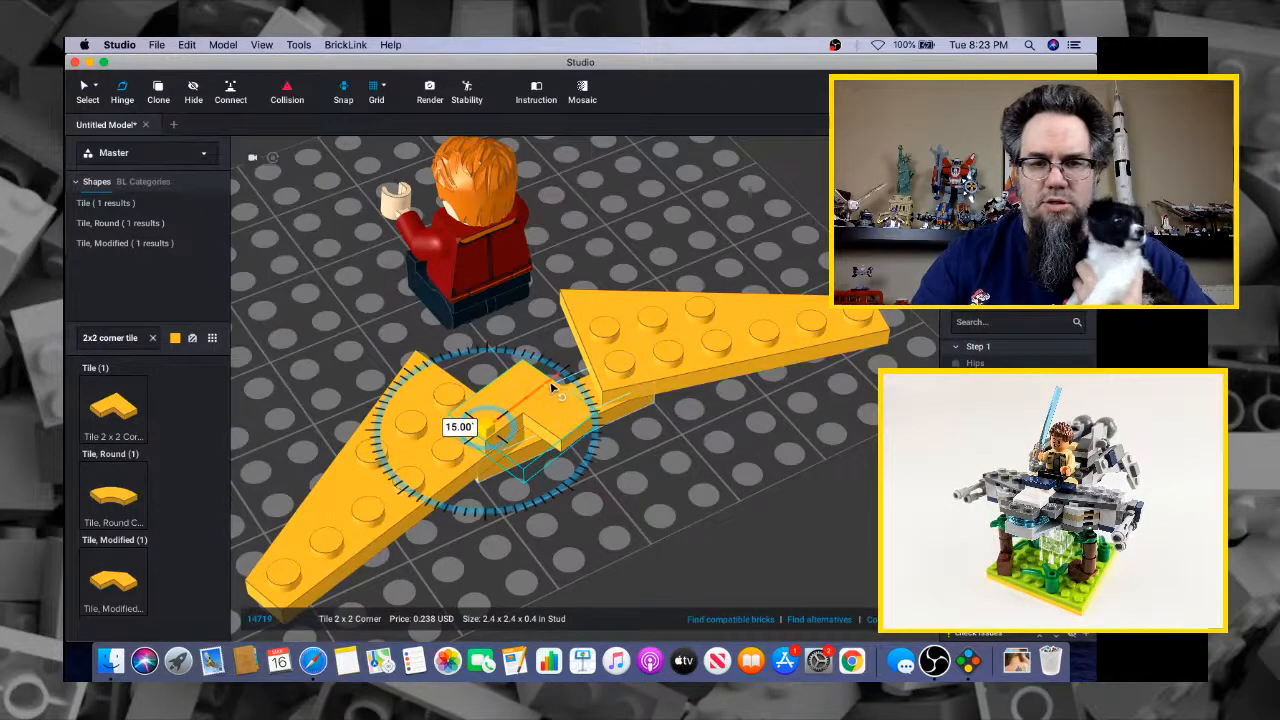
{"action": "left_click_drag", "start_coordinate": [550, 381], "coordinate": [570, 405]}
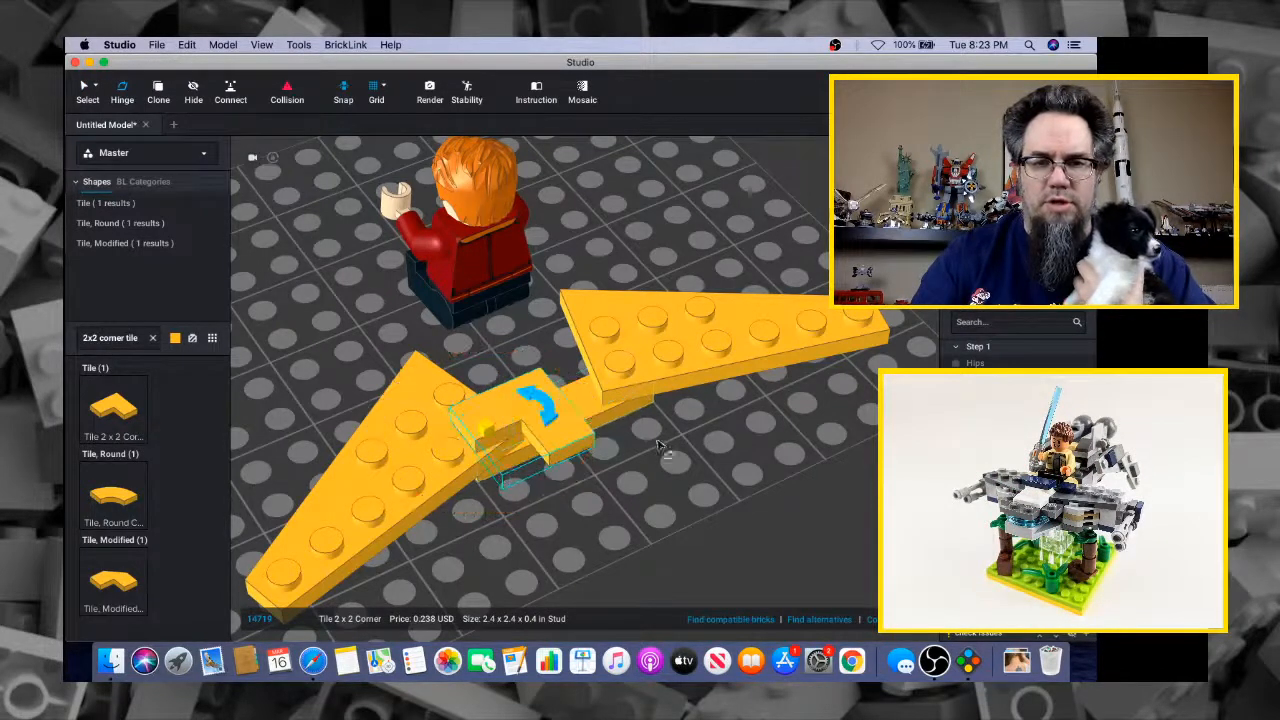
{"action": "mouse_move", "coordinate": [660, 447]}
{"action": "right_mouse_down"}
{"action": "mouse_move", "coordinate": [663, 466]}
{"action": "mouse_move", "coordinate": [650, 463]}
{"action": "right_mouse_up"}
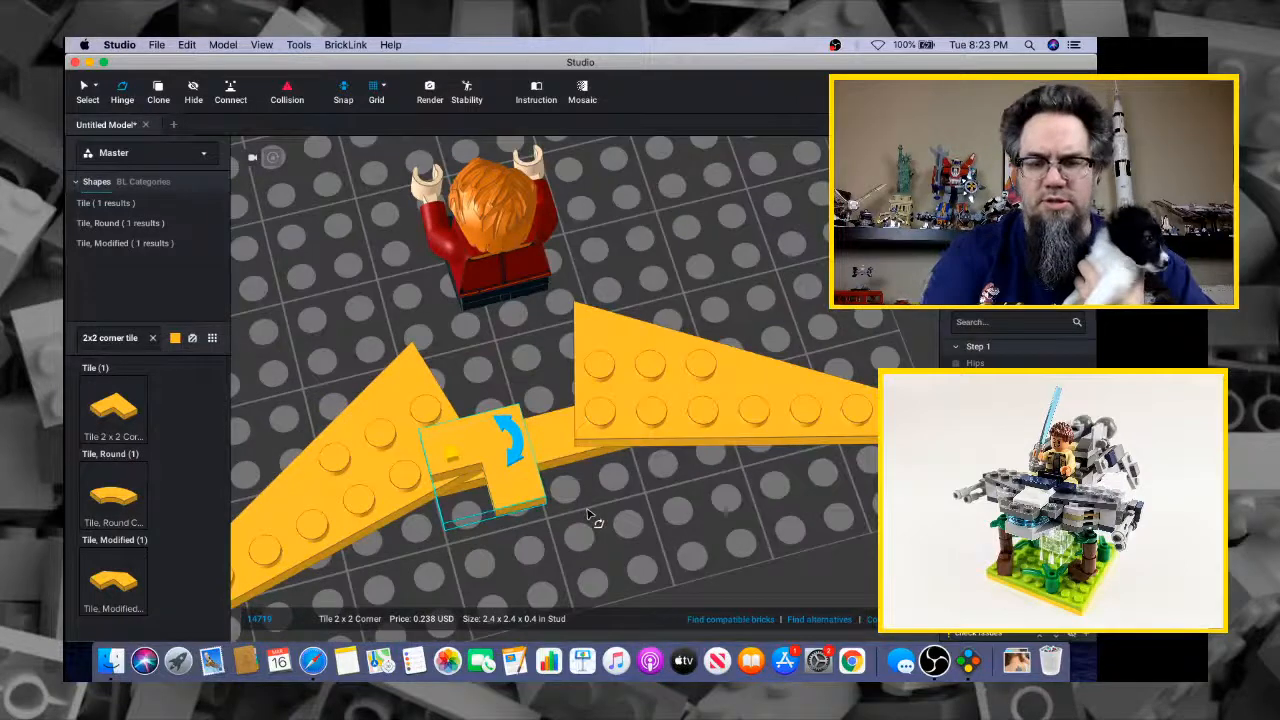
{"action": "key", "text": "Escape"}
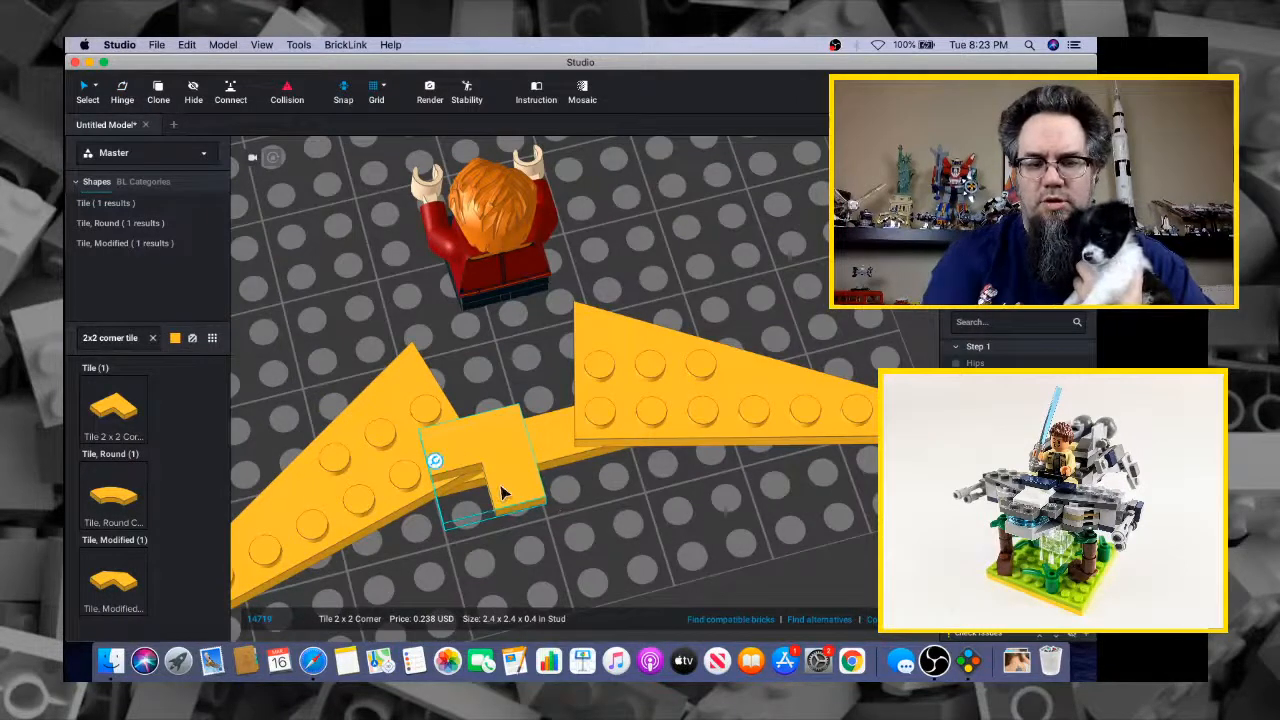
Add a second Tile 2 x 2 Corner, turn it to mirror the first, and place it on the minifigure's right wing joint
{"action": "right_click", "coordinate": [670, 512]}
{"action": "left_click", "coordinate": [689, 484]}
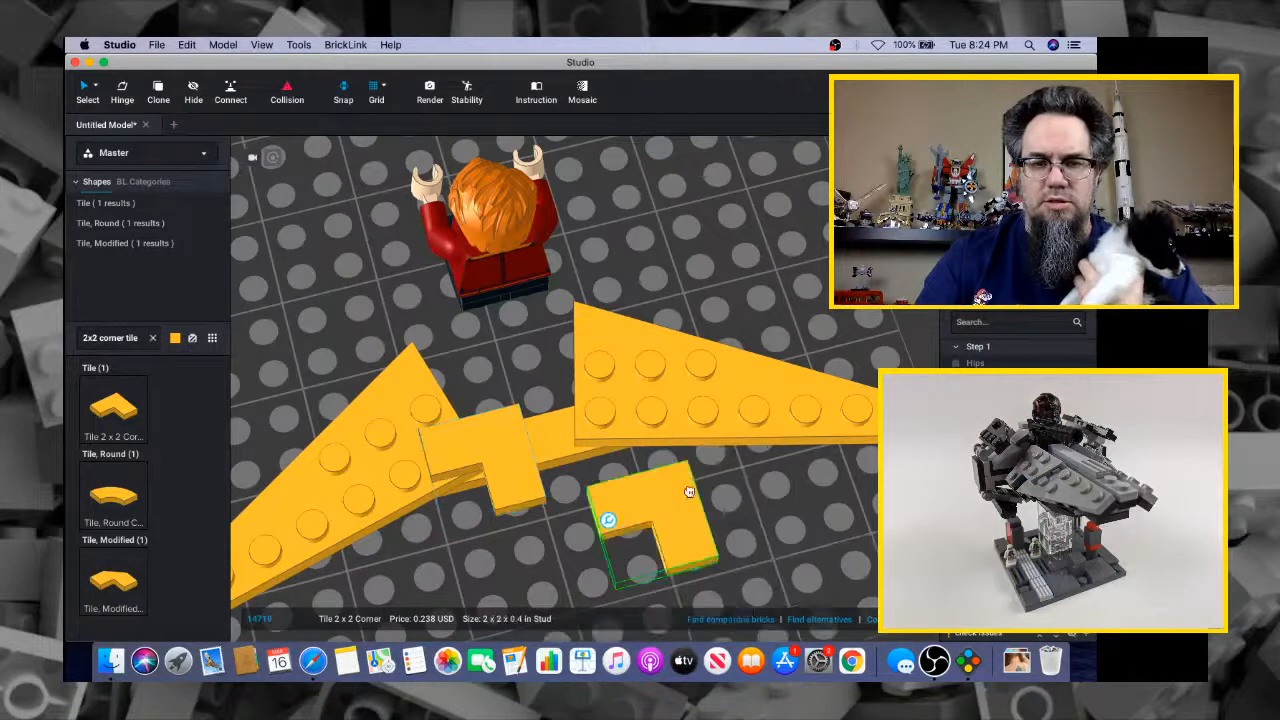
{"action": "key", "text": "Right"}
{"action": "key", "text": "Right"}
{"action": "key", "text": "Right"}
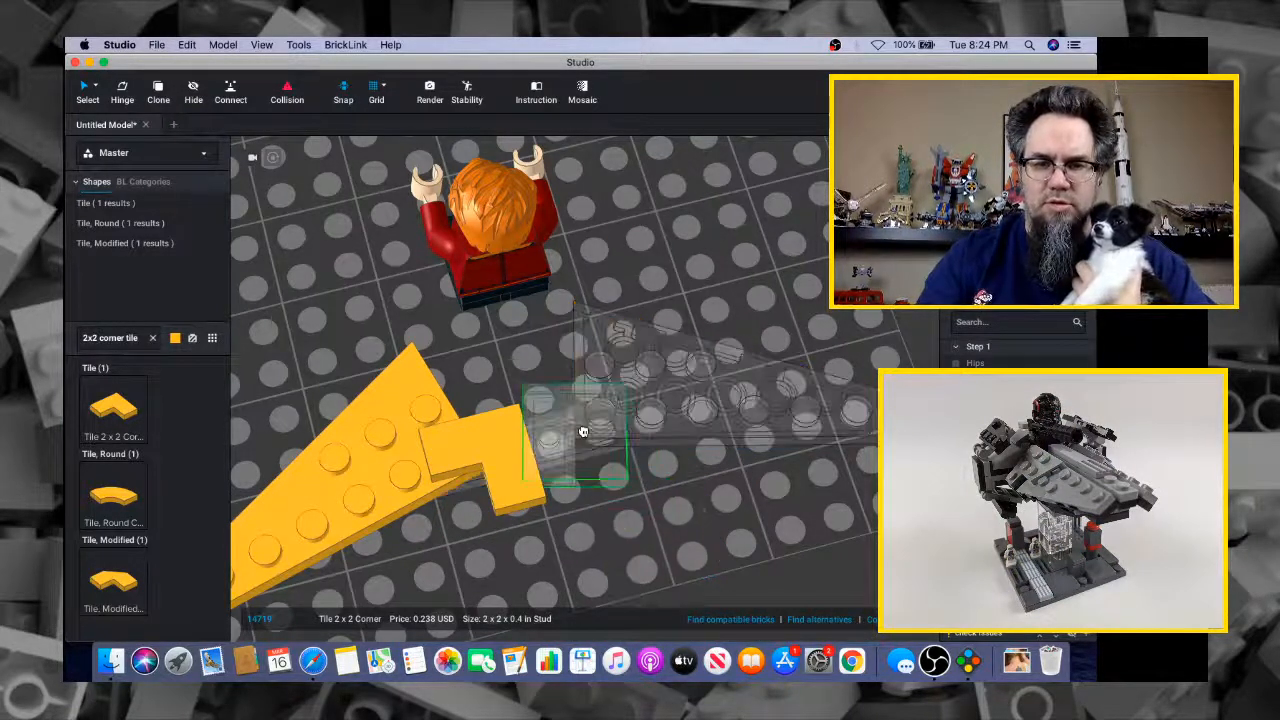
{"action": "left_click", "coordinate": [583, 431]}
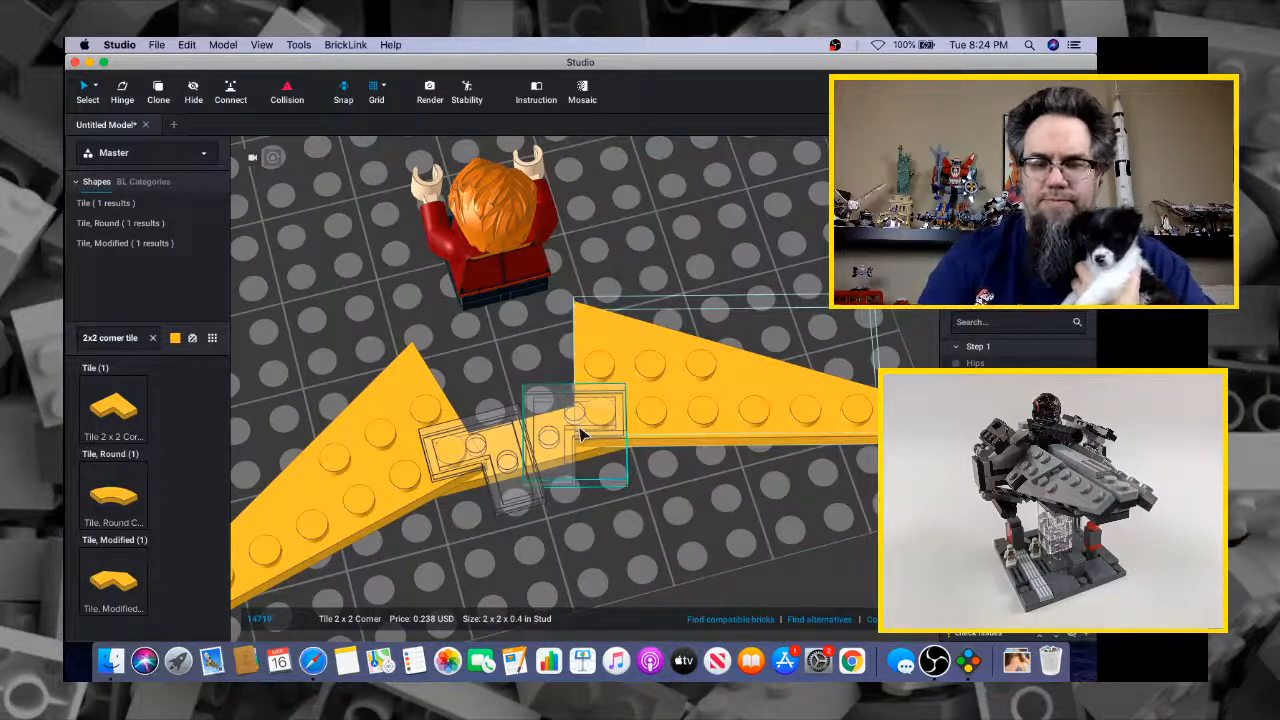
Rotate the second corner tile with the Hinge tool until its edge lies flush against the first corner tile
{"action": "key", "text": "h"}
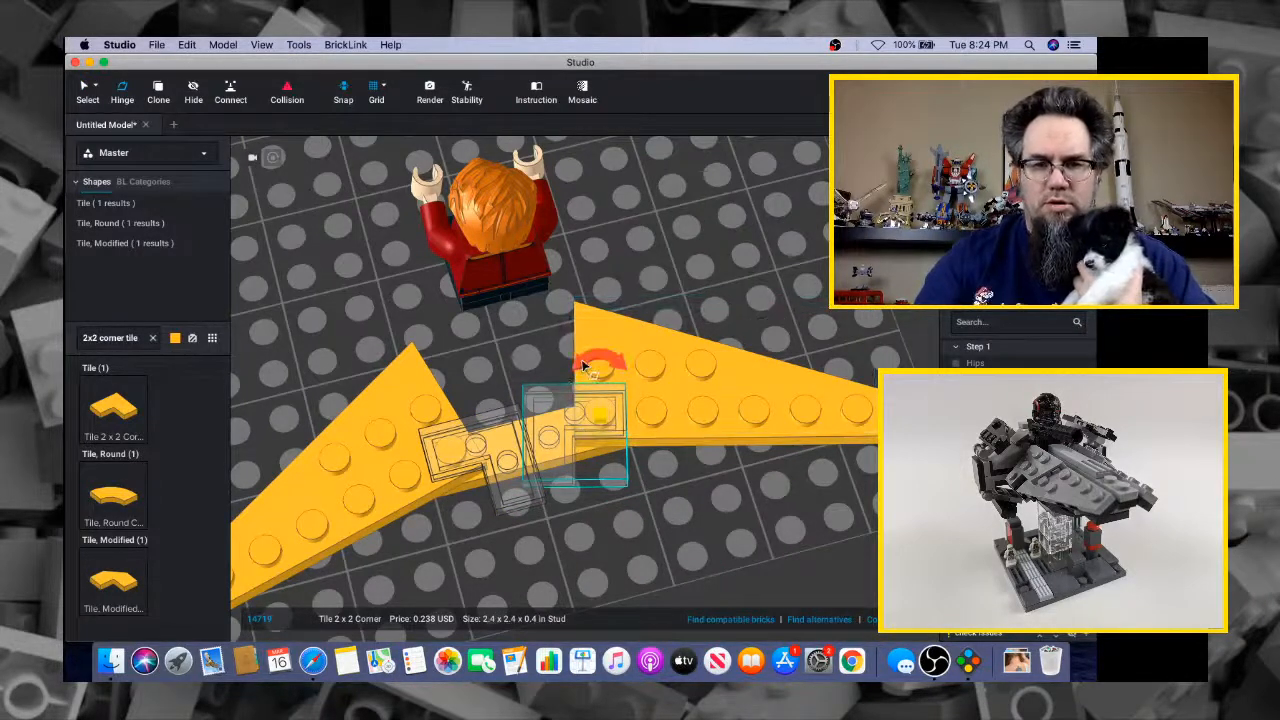
{"action": "left_click_drag", "start_coordinate": [585, 366], "coordinate": [579, 346]}
{"action": "left_click", "coordinate": [672, 562]}
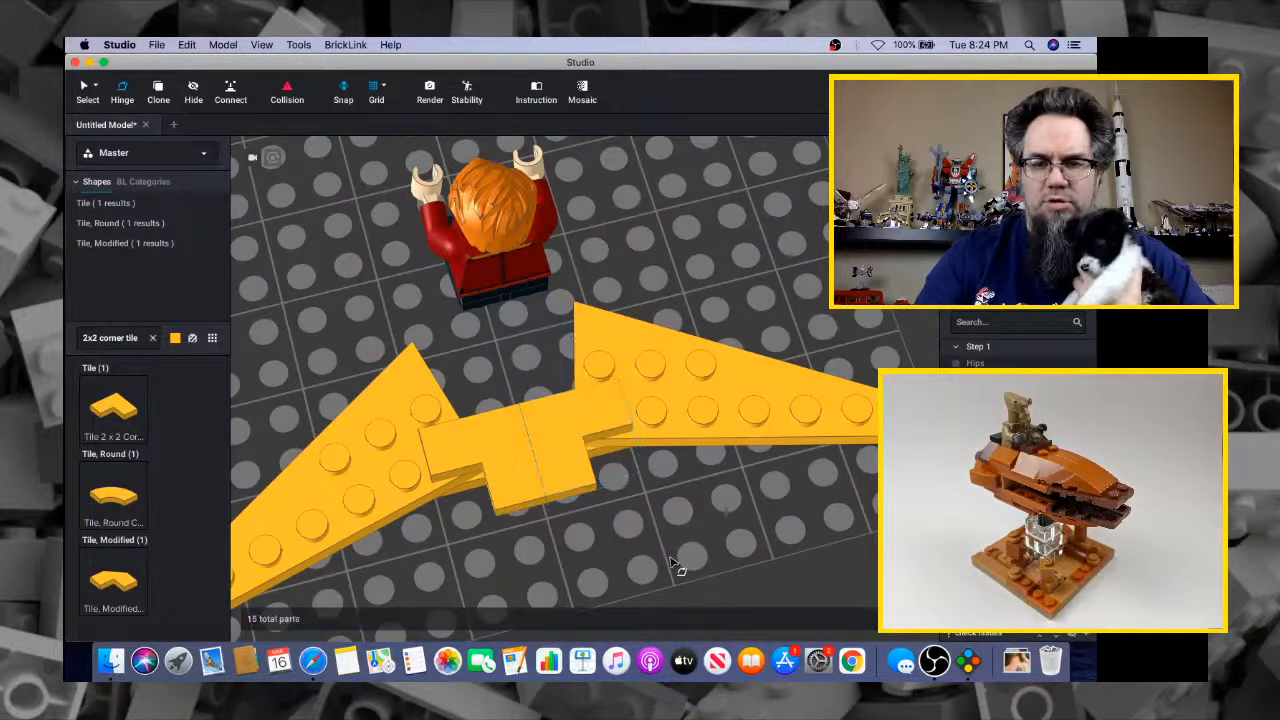
Examine the corner tiles and wing joint around the minifigure from several angles, switching briefly to OBS and back to Studio
{"action": "right_click_drag", "start_coordinate": [660, 563], "coordinate": [705, 537]}
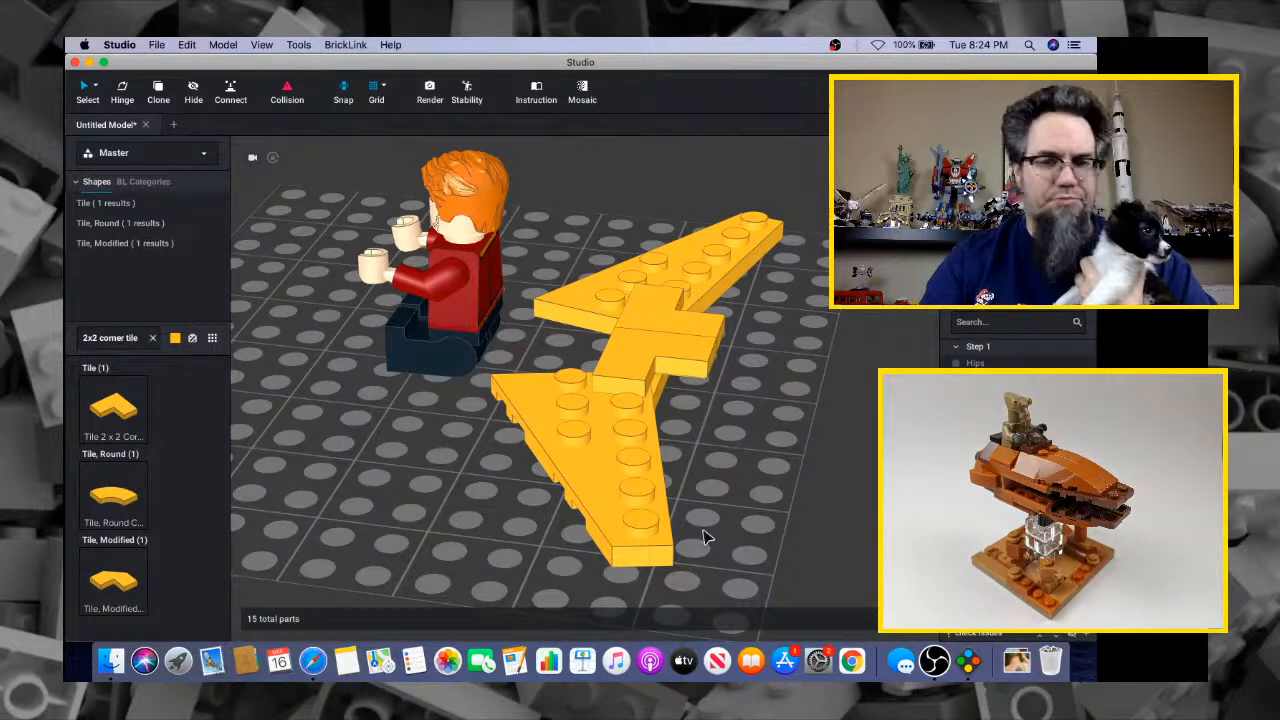
{"action": "mouse_move", "coordinate": [709, 534]}
{"action": "right_mouse_down"}
{"action": "mouse_move", "coordinate": [738, 494]}
{"action": "mouse_move", "coordinate": [760, 494]}
{"action": "mouse_move", "coordinate": [774, 457]}
{"action": "mouse_move", "coordinate": [778, 505]}
{"action": "mouse_move", "coordinate": [757, 486]}
{"action": "mouse_move", "coordinate": [758, 506]}
{"action": "mouse_move", "coordinate": [750, 492]}
{"action": "mouse_move", "coordinate": [740, 511]}
{"action": "mouse_move", "coordinate": [723, 500]}
{"action": "mouse_move", "coordinate": [729, 474]}
{"action": "mouse_move", "coordinate": [725, 520]}
{"action": "right_mouse_up"}
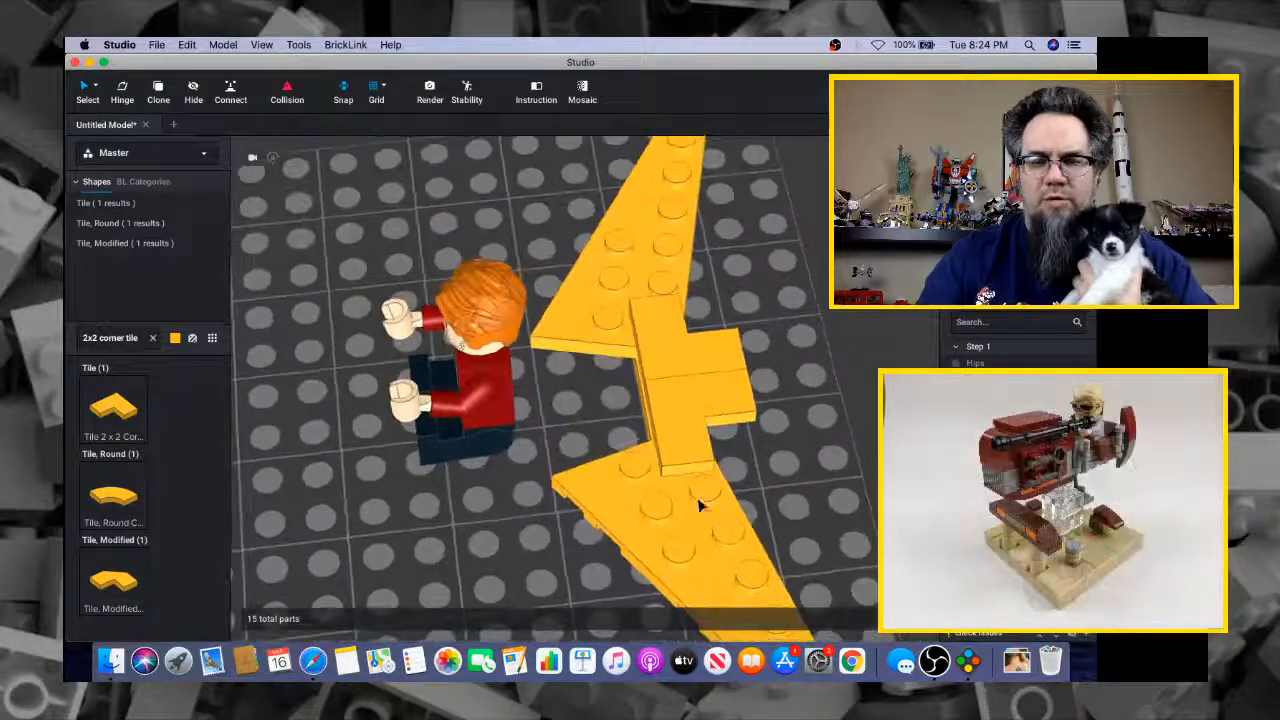
{"action": "right_click_drag", "start_coordinate": [675, 401], "coordinate": [740, 358]}
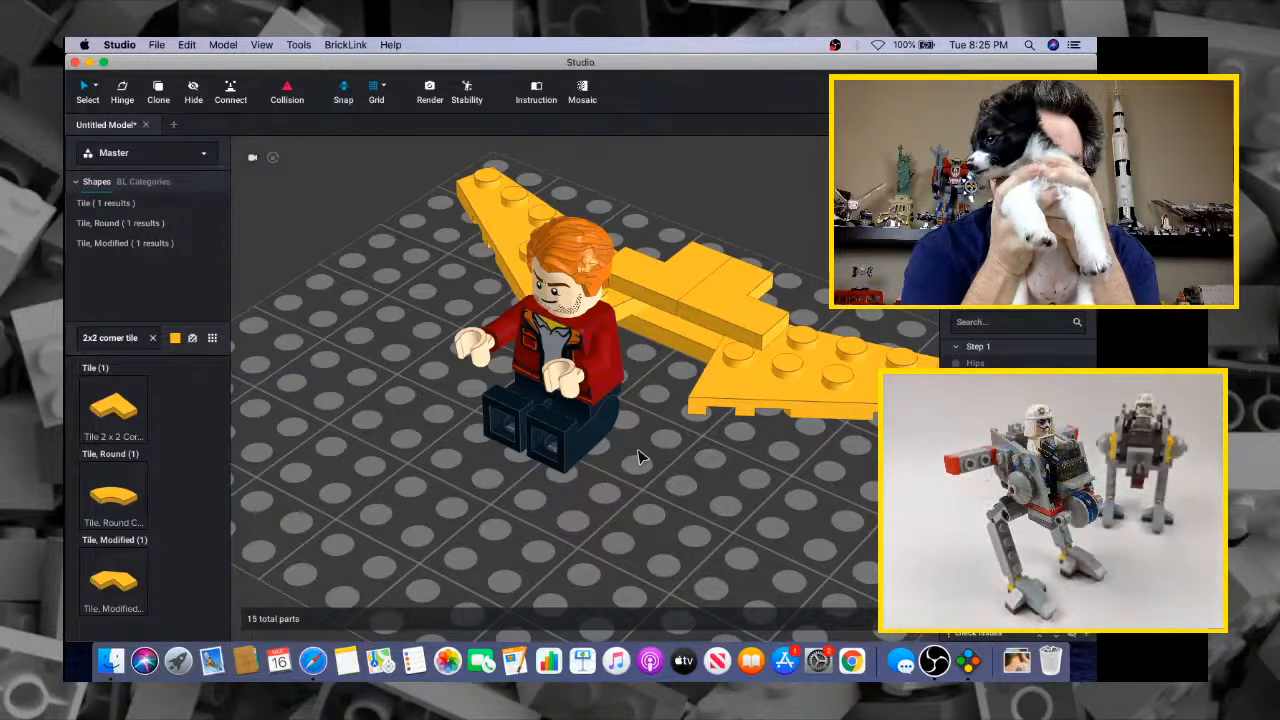
{"action": "key", "text": "super+Tab"}
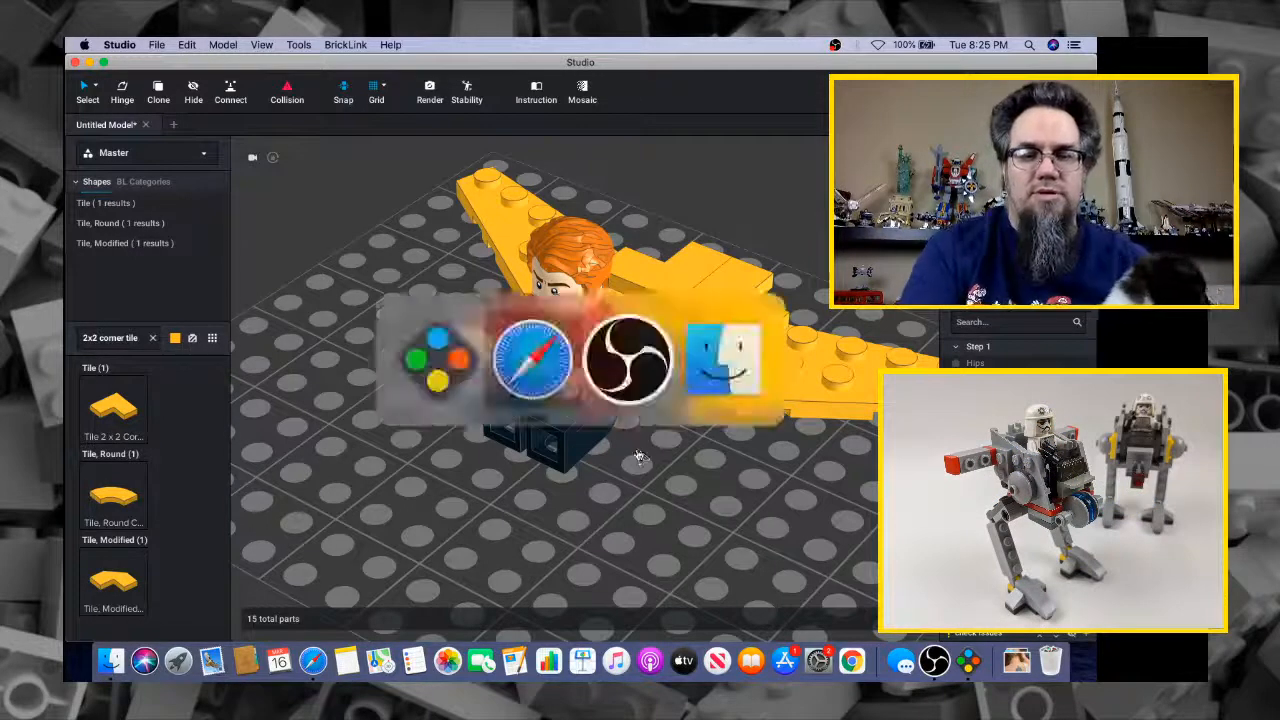
{"action": "key", "text": "super+Tab"}
{"action": "key", "text": "Tab"}
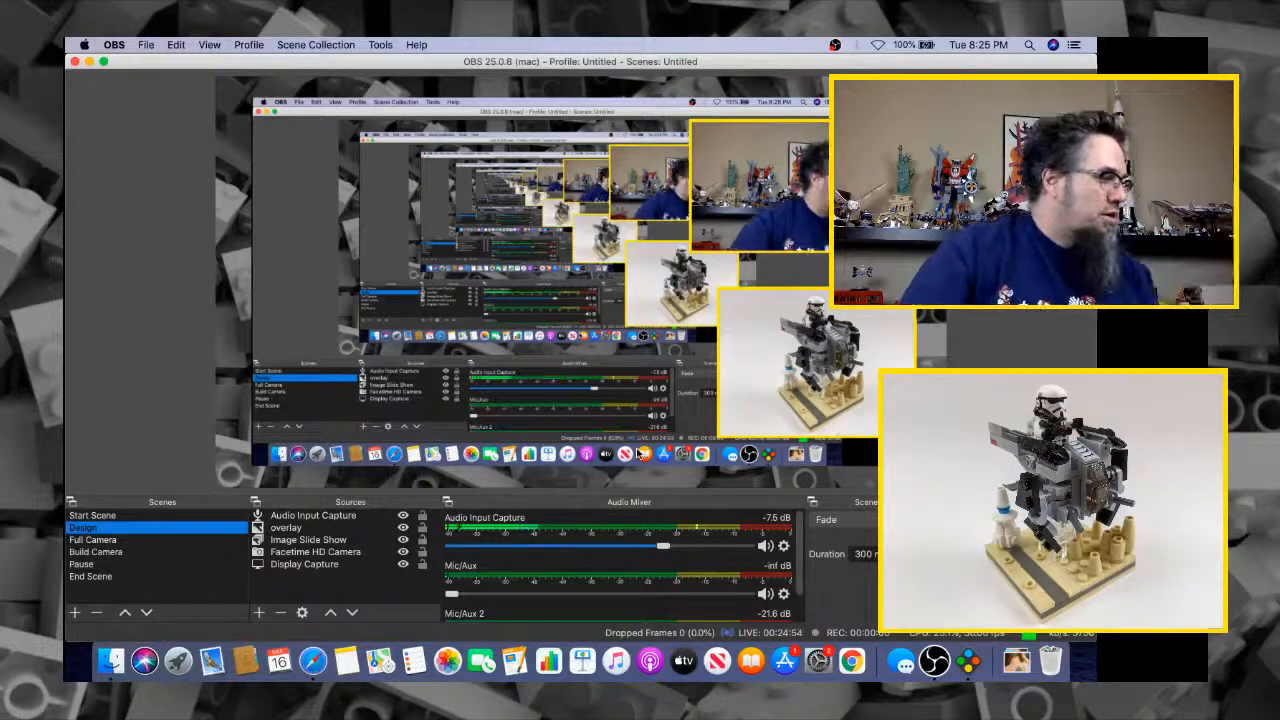
{"action": "key", "text": "super+Tab"}
{"action": "key", "text": "super+Tab"}
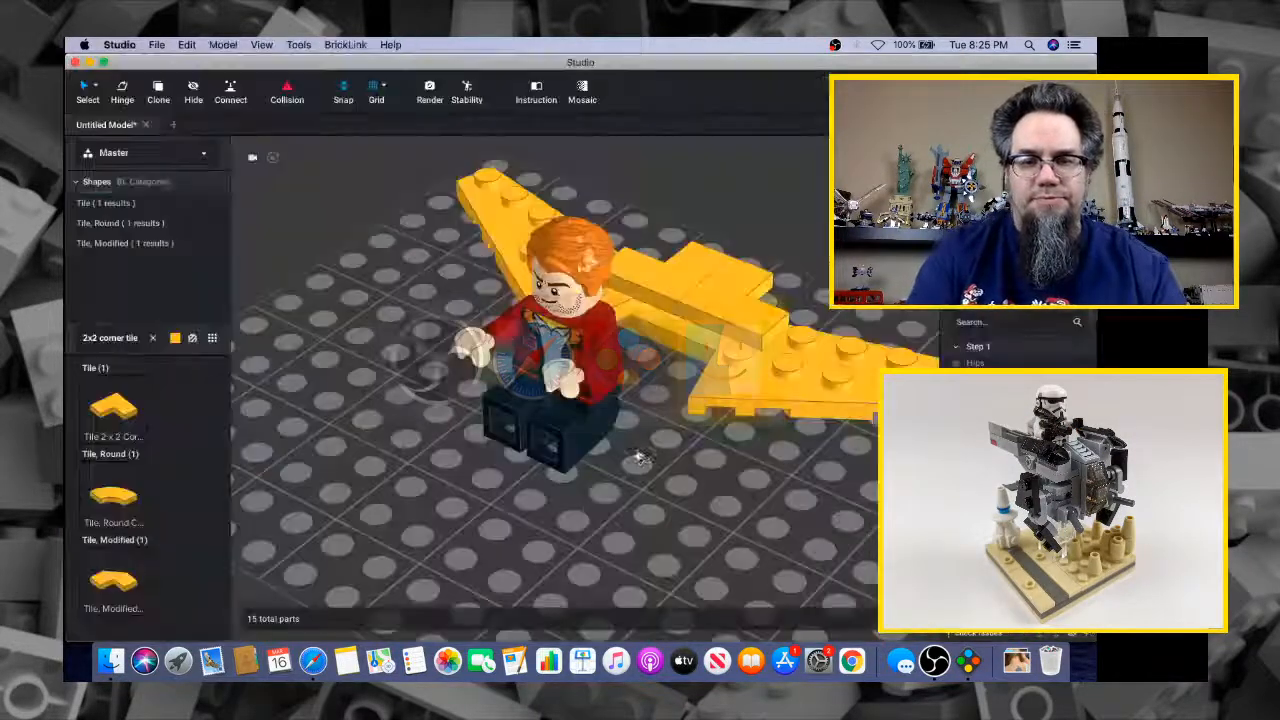
Select the seated minifigure, centre it on the wing joint, and move it back into the gap between the two wings
{"action": "right_click_drag", "start_coordinate": [642, 519], "coordinate": [475, 427]}
{"action": "left_click", "coordinate": [442, 334]}
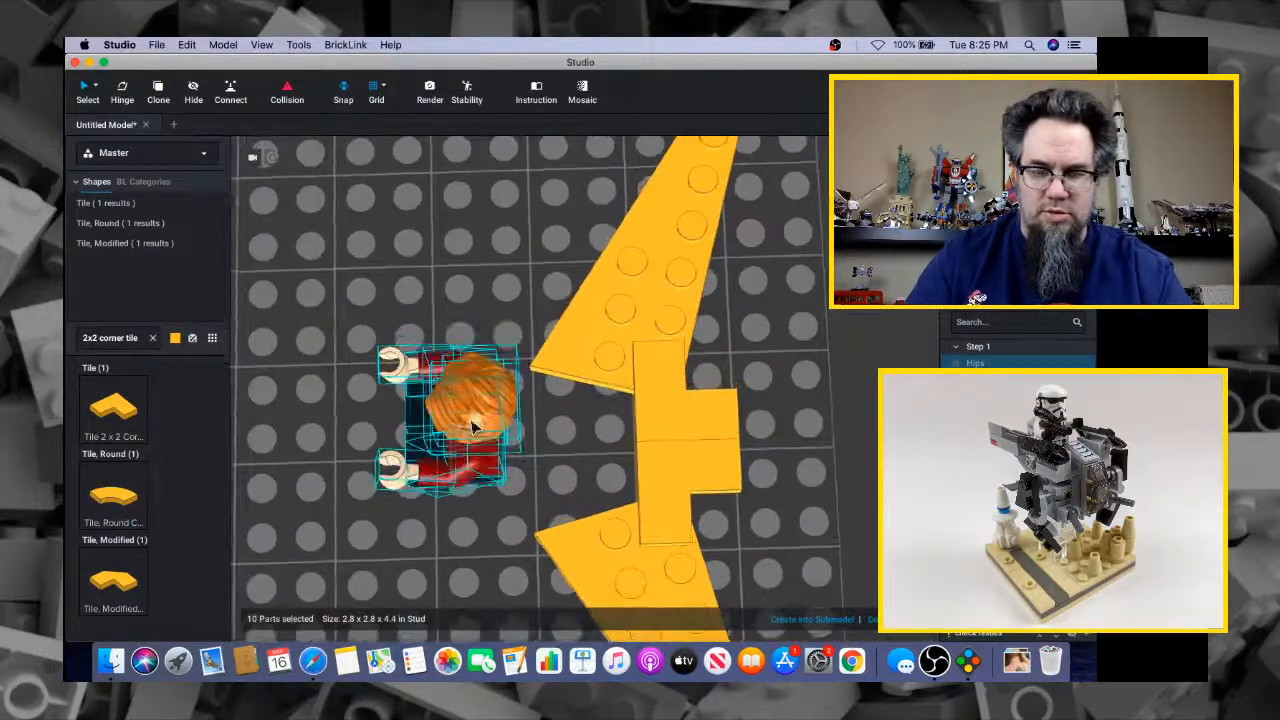
{"action": "key", "text": "Down"}
{"action": "key", "text": "Down"}
{"action": "key", "text": "Down"}
{"action": "key", "text": "Down"}
{"action": "key", "text": "Down"}
{"action": "key", "text": "Down"}
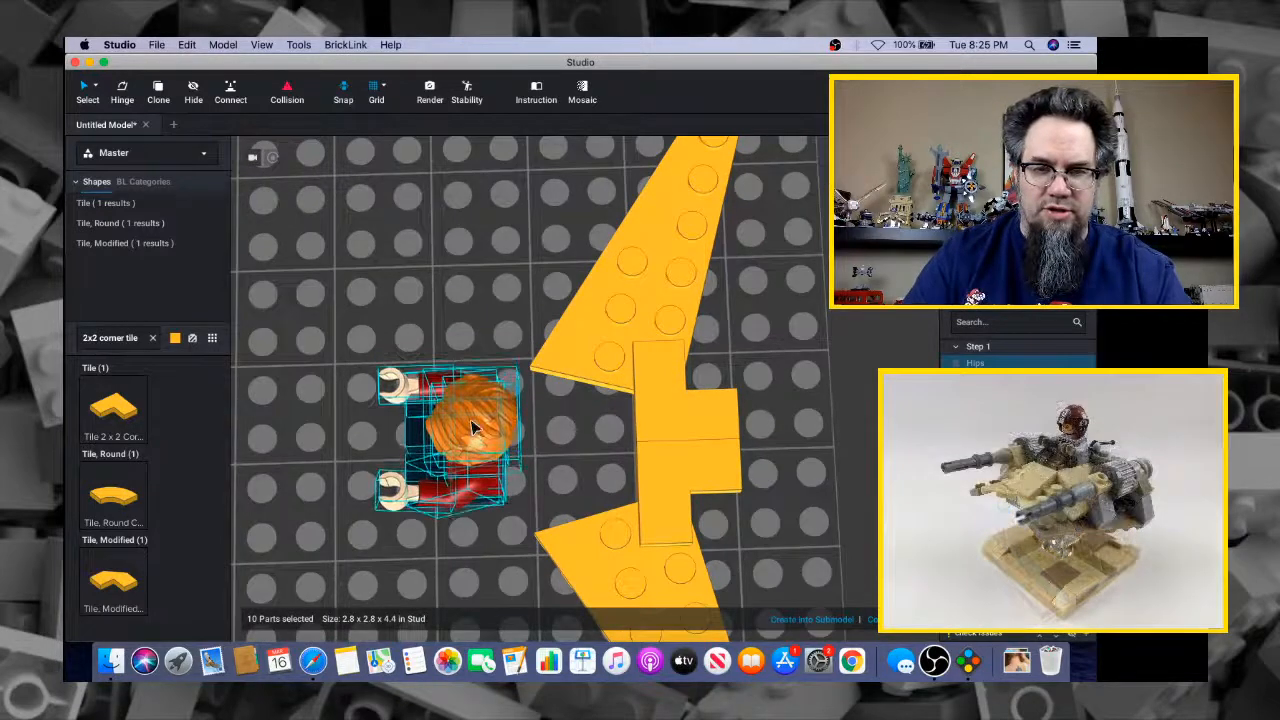
{"action": "key", "text": "Right"}
{"action": "key", "text": "Right"}
{"action": "key", "text": "Right"}
{"action": "key", "text": "Right"}
{"action": "key", "text": "Right"}
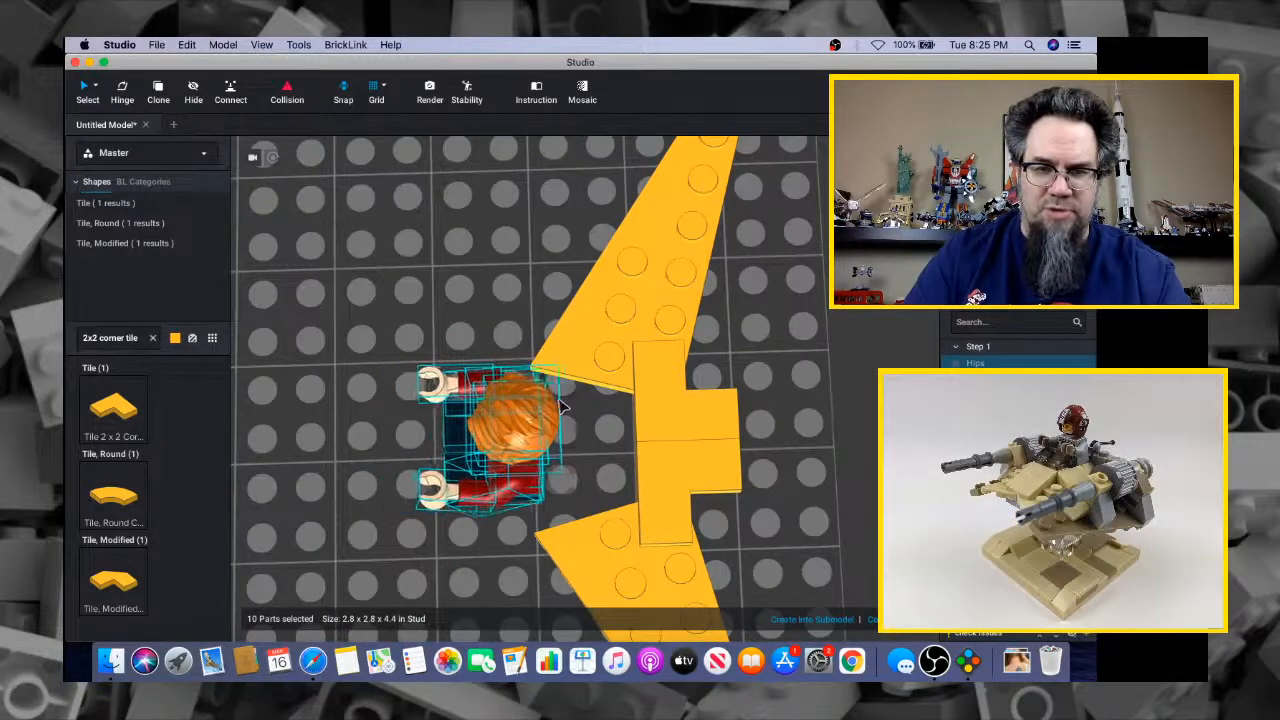
{"action": "key", "text": "Right"}
{"action": "key", "text": "Right"}
{"action": "key", "text": "Right"}
{"action": "key", "text": "Right"}
{"action": "key", "text": "Right"}
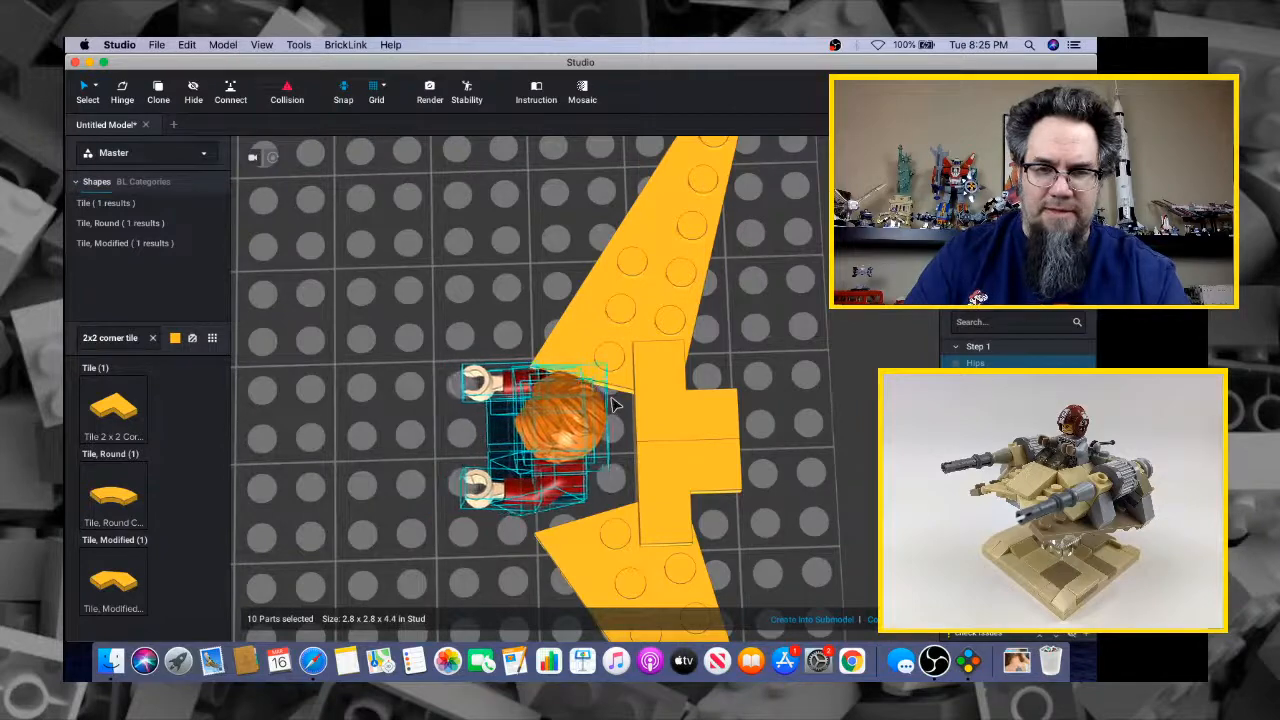
Search for "2x4 plate" and place a Plate 2 x 4 lengthwise beneath the seated minifigure
{"action": "right_click_drag", "start_coordinate": [613, 399], "coordinate": [625, 369]}
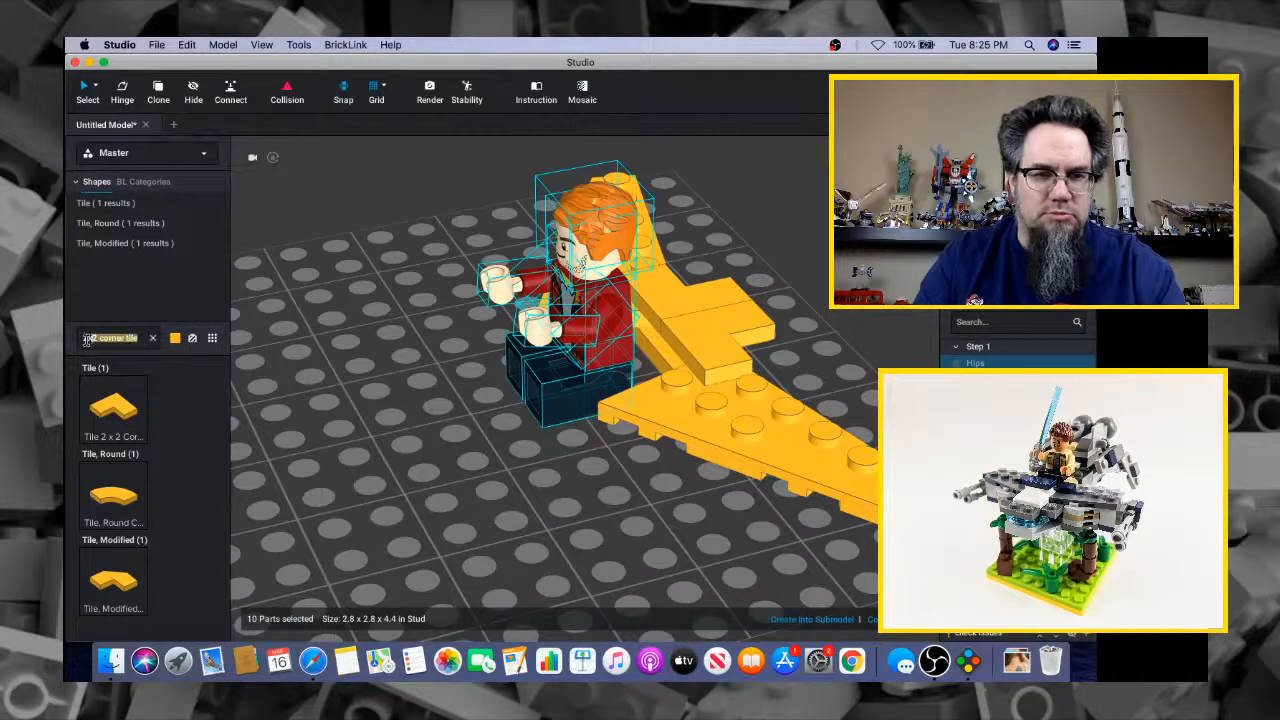
{"action": "type", "text": "x4 plate"}
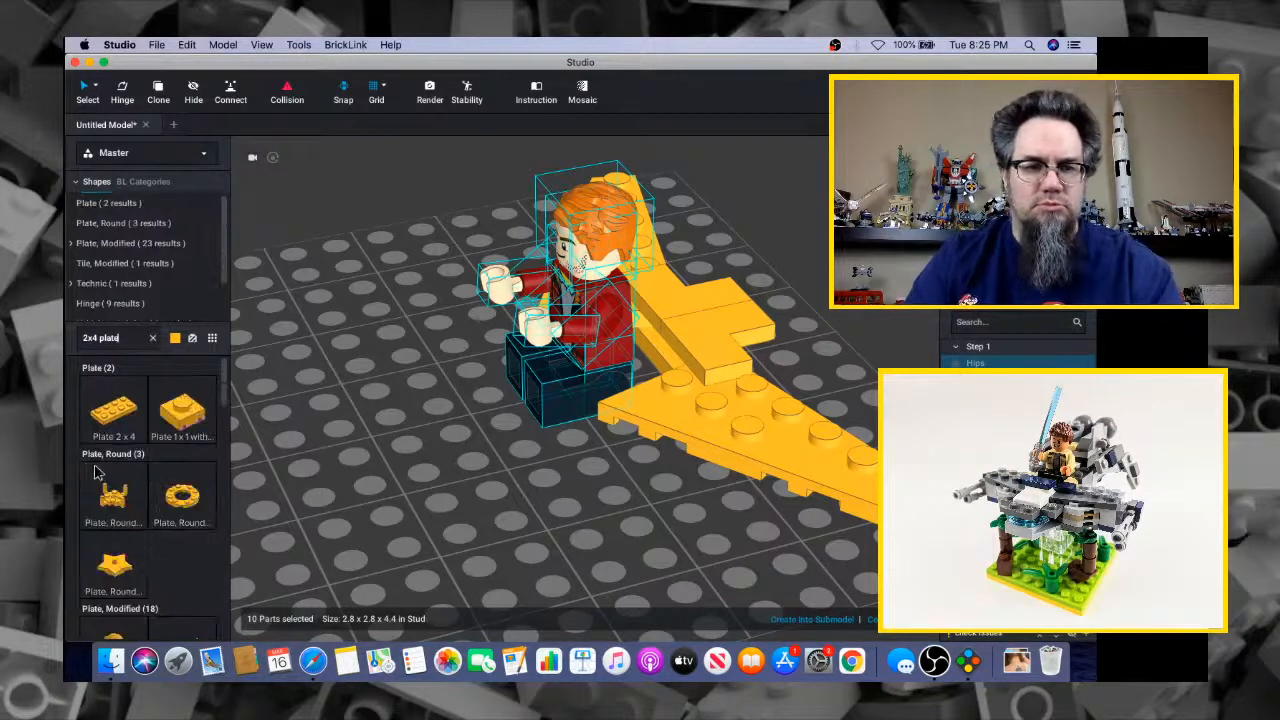
{"action": "left_click_drag", "start_coordinate": [105, 437], "coordinate": [540, 425]}
{"action": "left_click", "coordinate": [466, 466]}
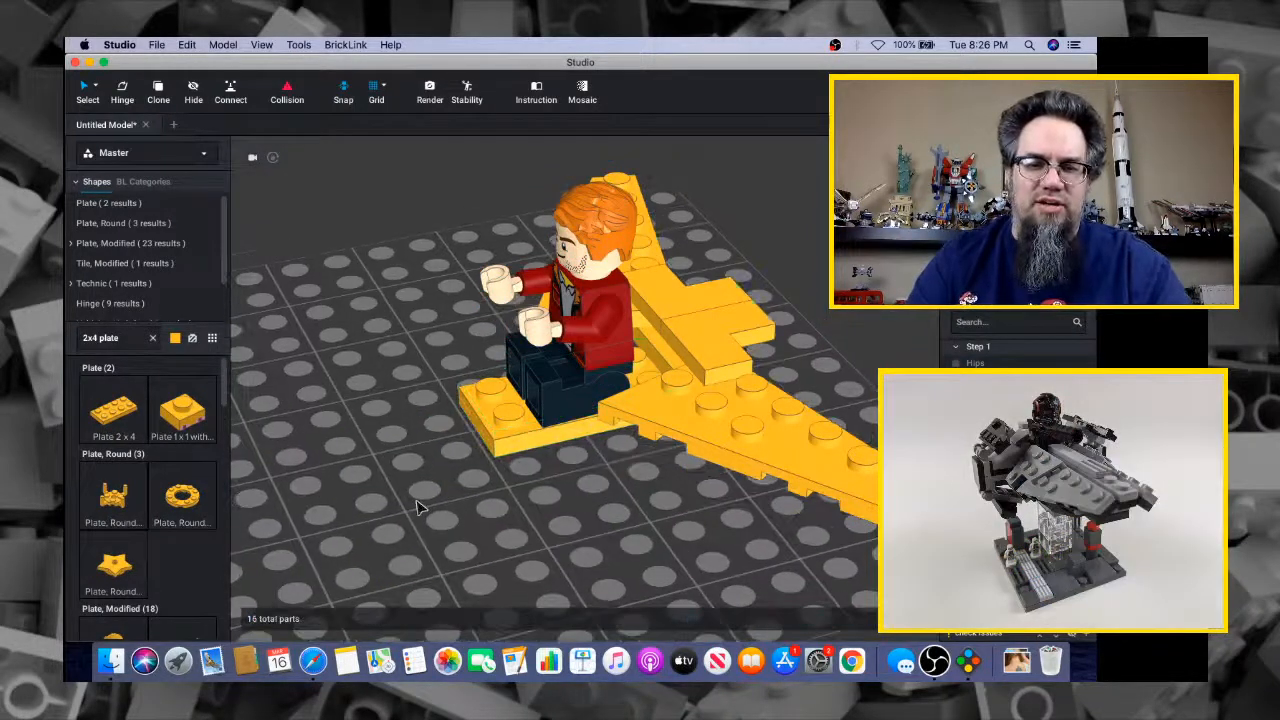
Check OBS, compare the seat and wing arrangement with the Milano design sheet in Safari, and return to Studio
{"action": "key", "text": "super+Tab"}
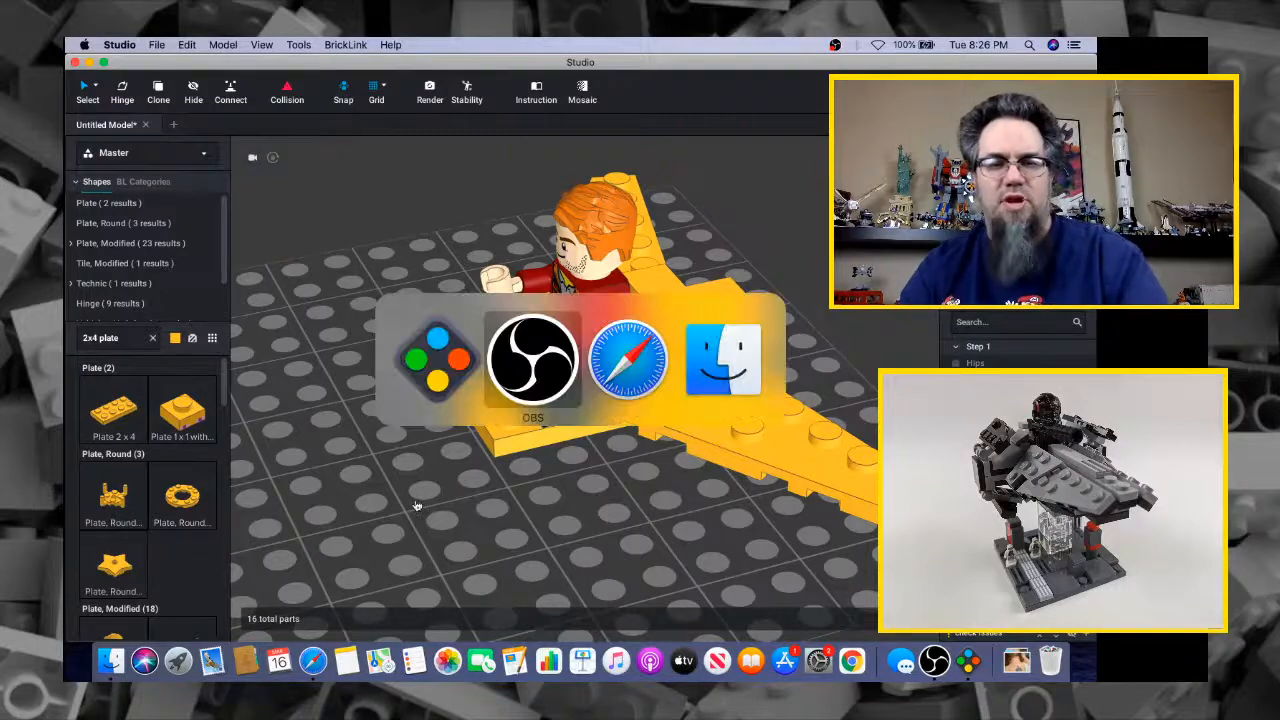
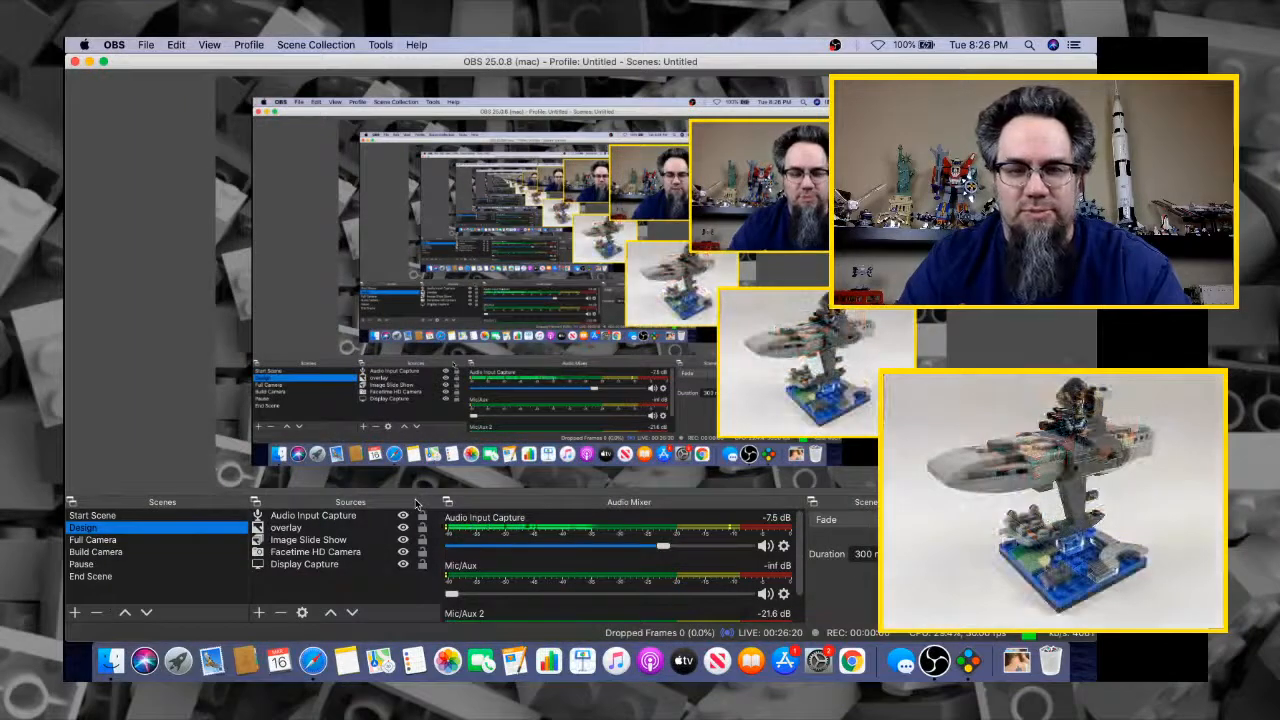
{"action": "key", "text": "super+Tab"}
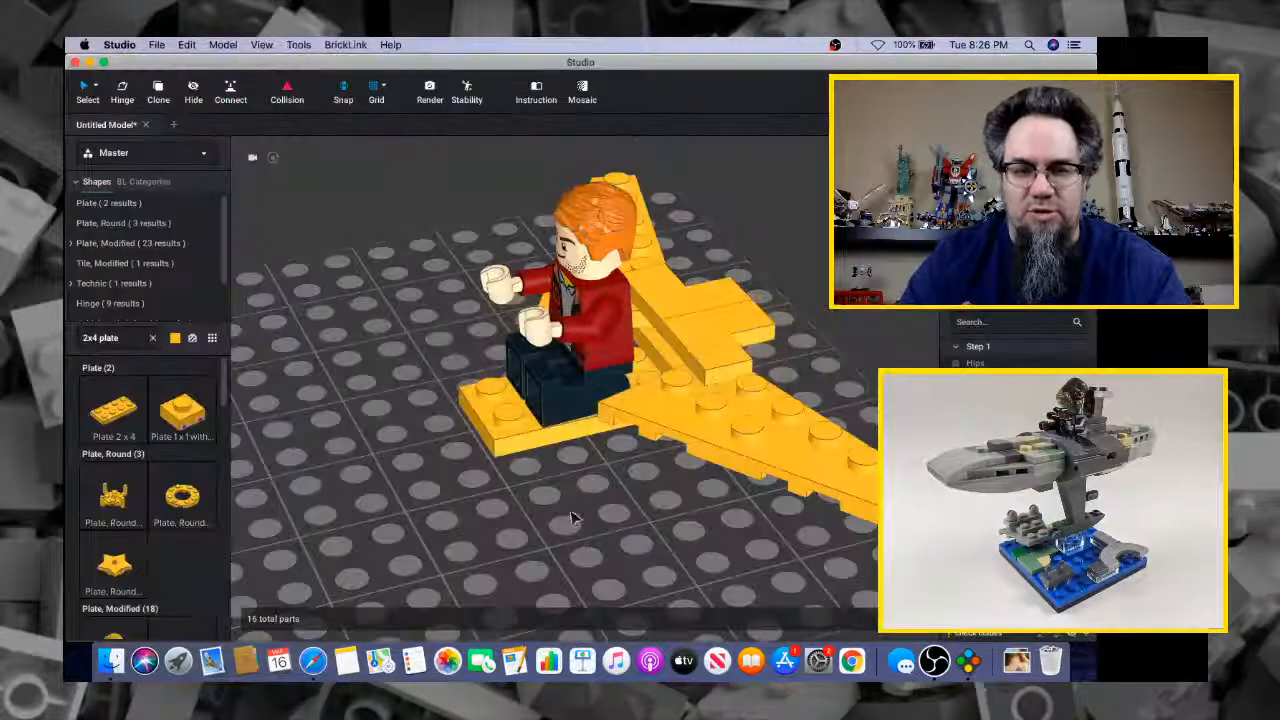
{"action": "mouse_move", "coordinate": [572, 512]}
{"action": "right_mouse_down"}
{"action": "mouse_move", "coordinate": [586, 495]}
{"action": "mouse_move", "coordinate": [580, 509]}
{"action": "right_mouse_up"}
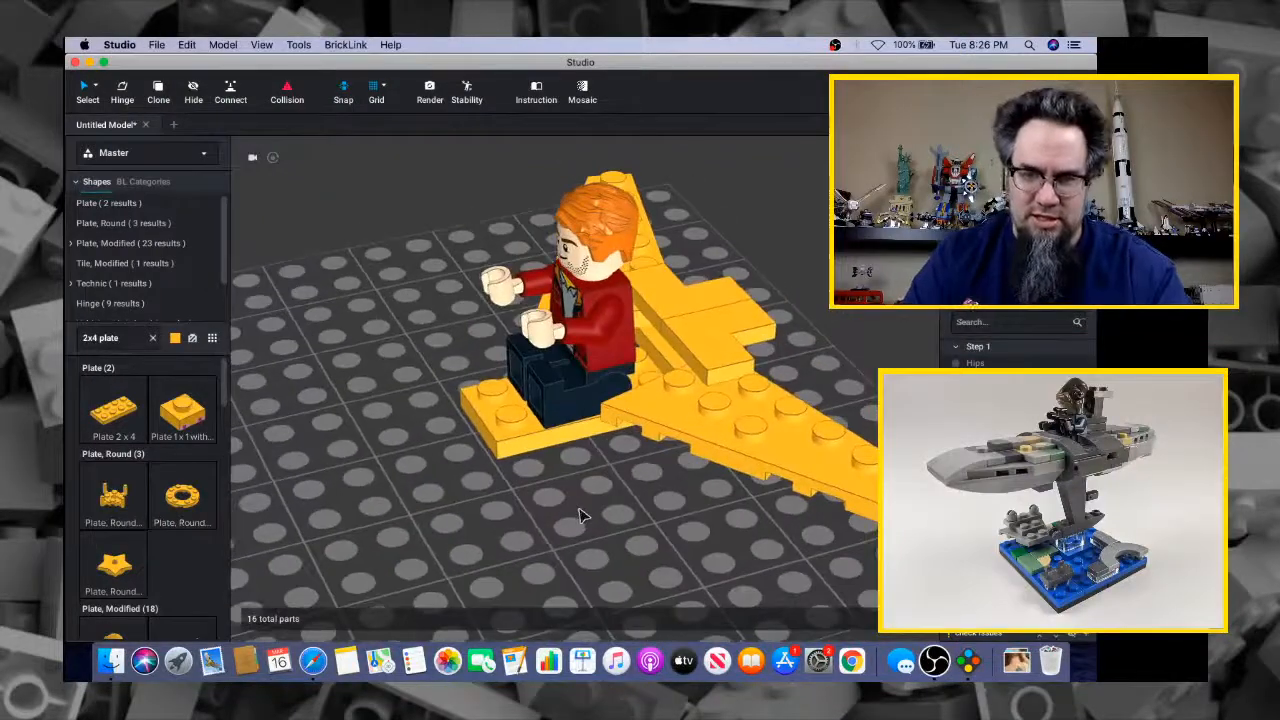
{"action": "key", "text": "super+Tab"}
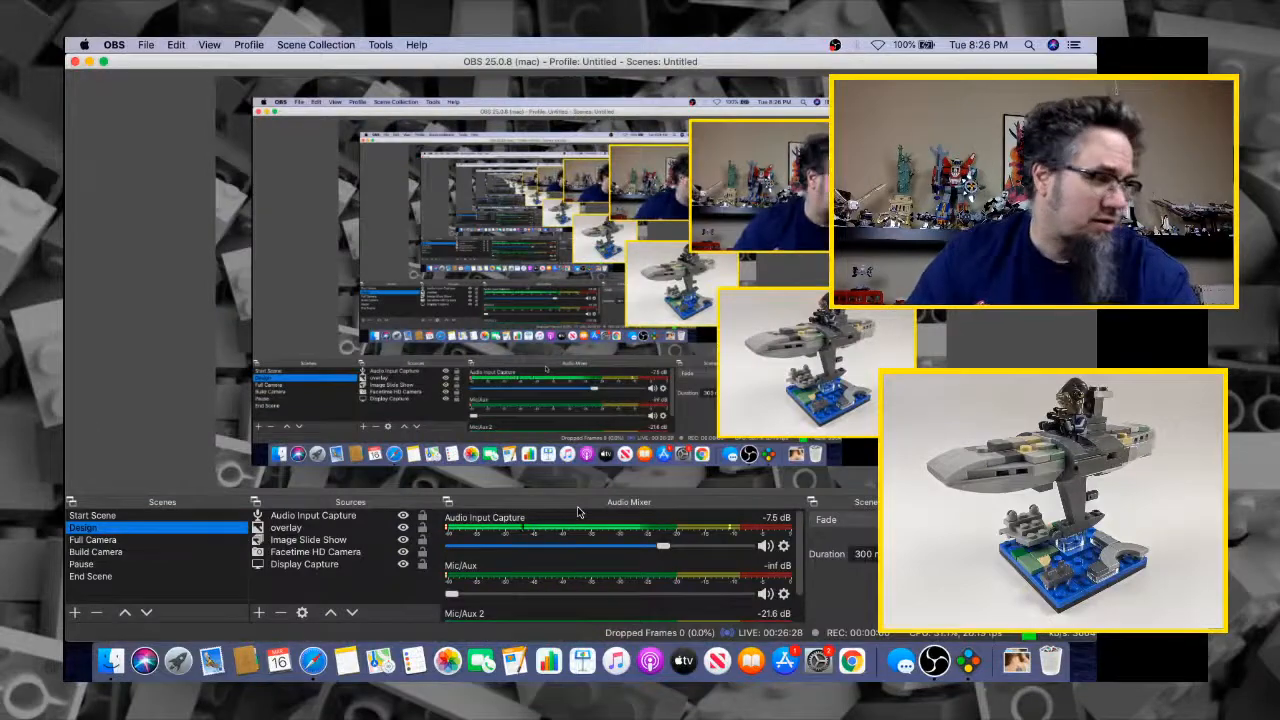
{"action": "key", "text": "super+Tab"}
{"action": "key", "text": "super+Tab"}
{"action": "key", "text": "super+Tab"}
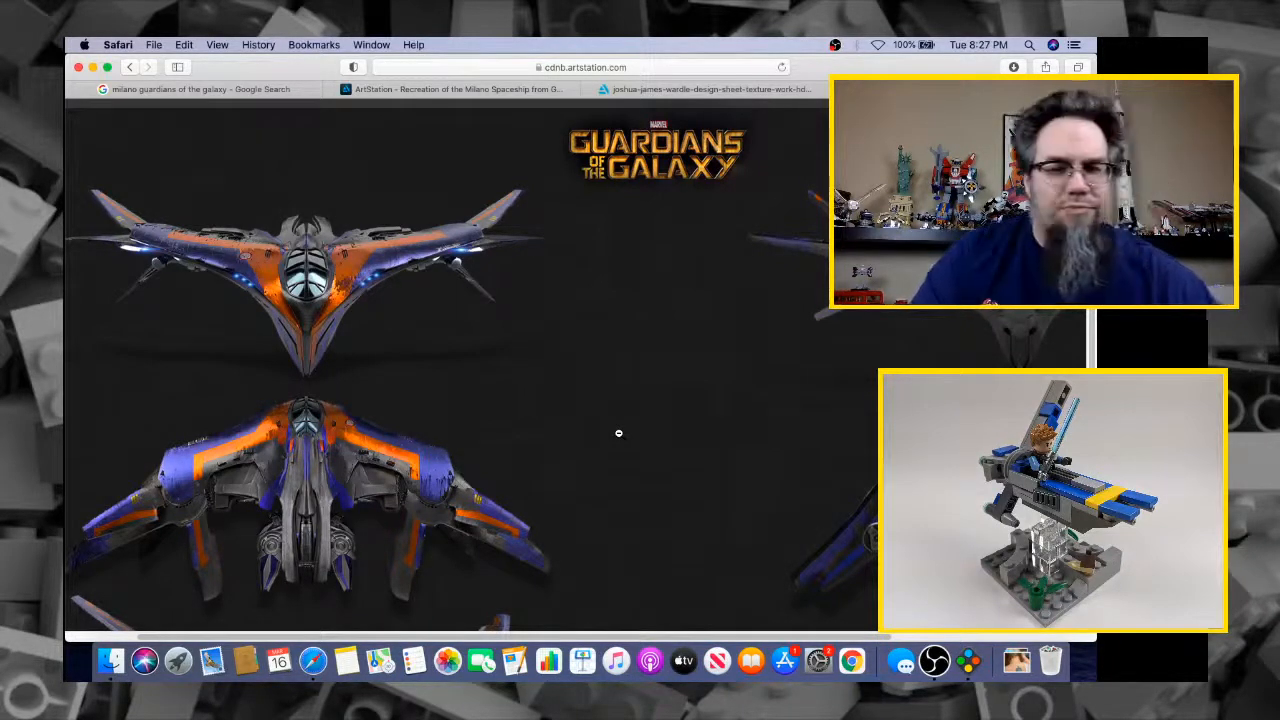
{"action": "key", "text": "super+Tab"}
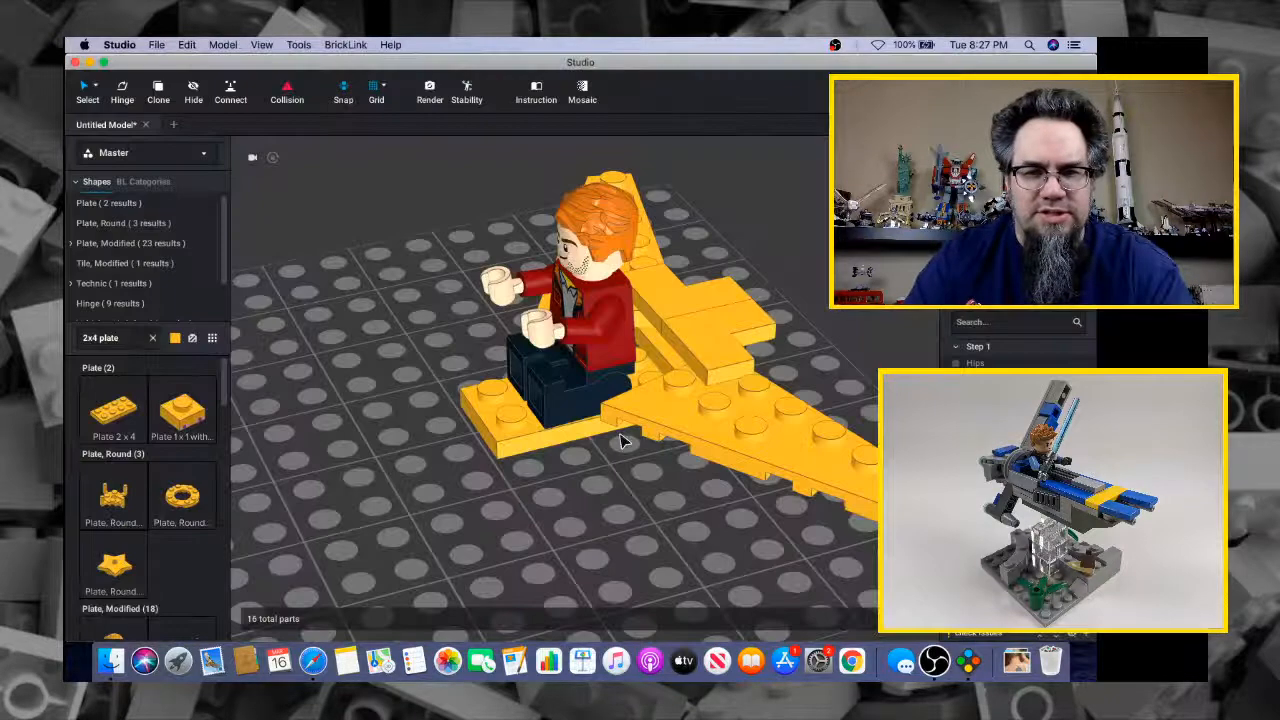
{"action": "mouse_move", "coordinate": [626, 443]}
{"action": "right_mouse_down"}
{"action": "mouse_move", "coordinate": [644, 444]}
{"action": "mouse_move", "coordinate": [631, 442]}
{"action": "right_mouse_up"}
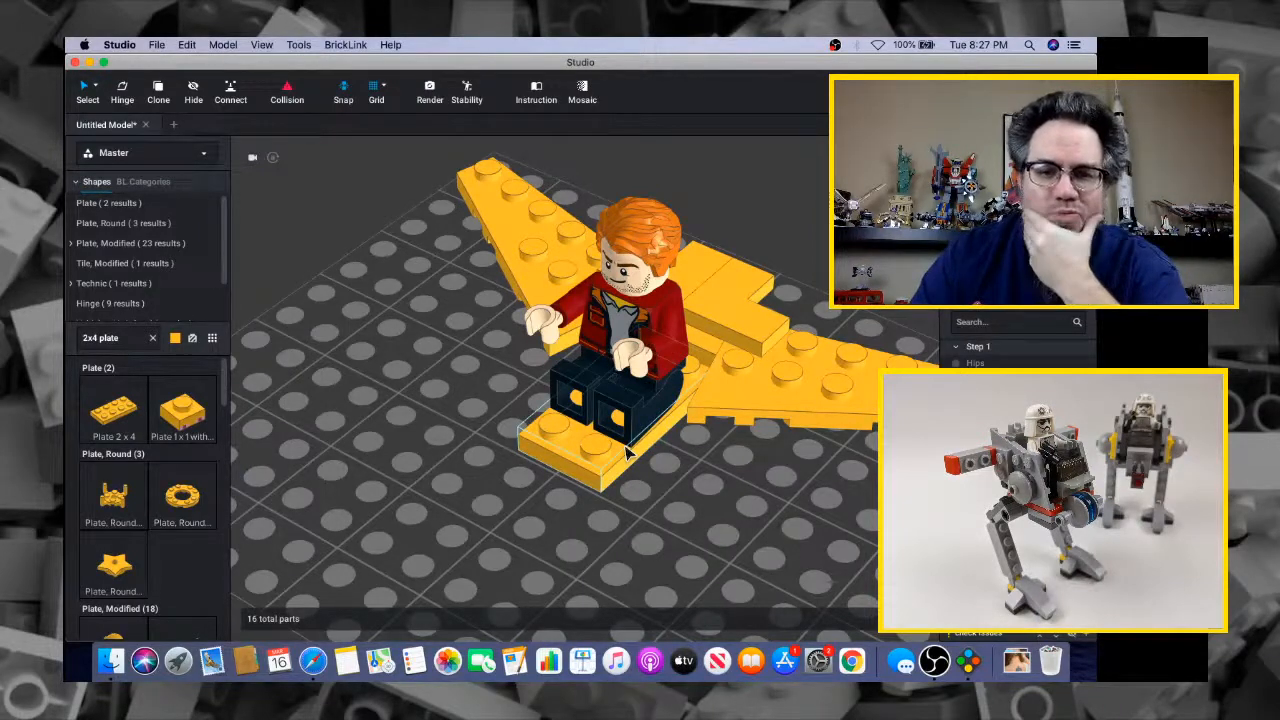
{"action": "right_click_drag", "start_coordinate": [650, 458], "coordinate": [622, 443]}
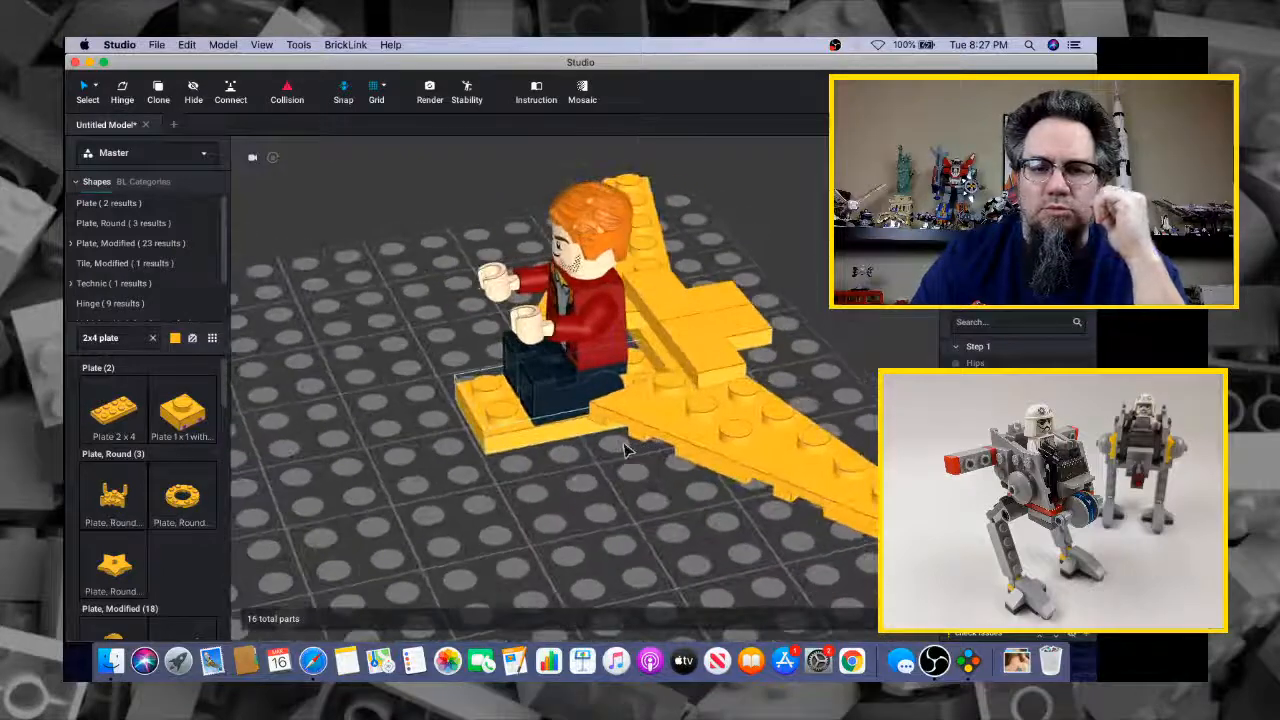
{"action": "key", "text": "super+Tab"}
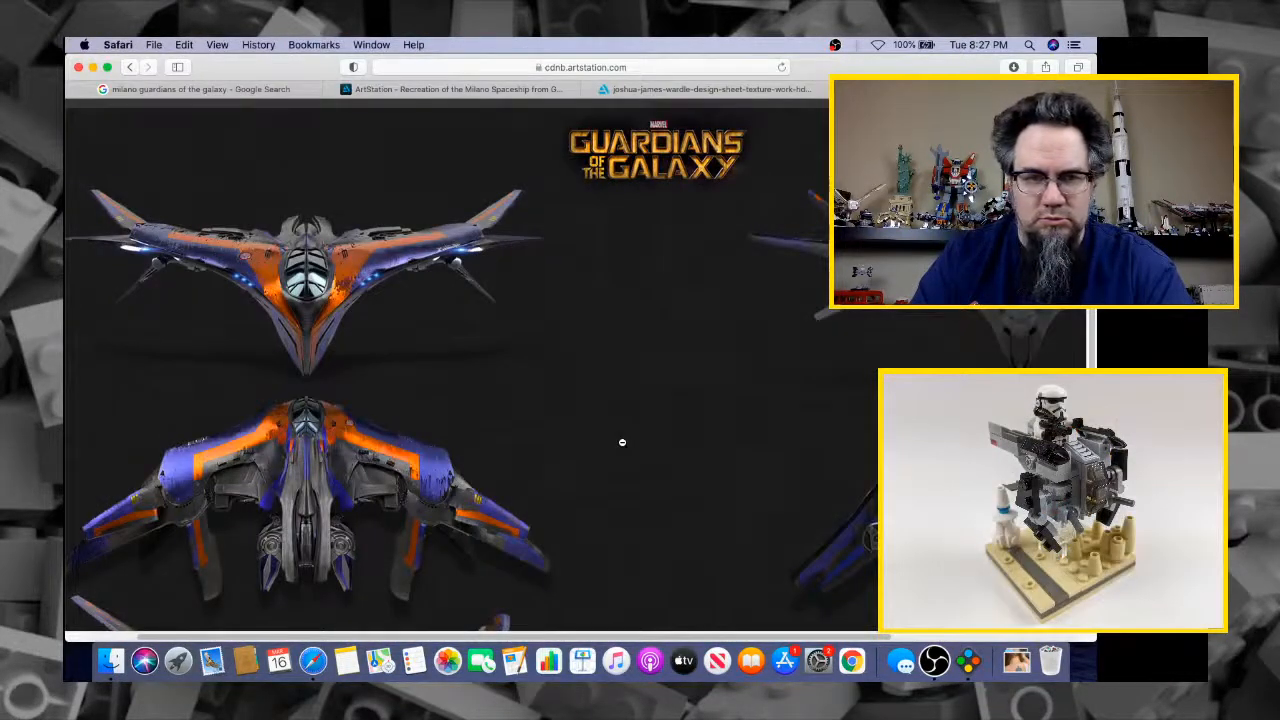
{"action": "key", "text": "super+Tab"}
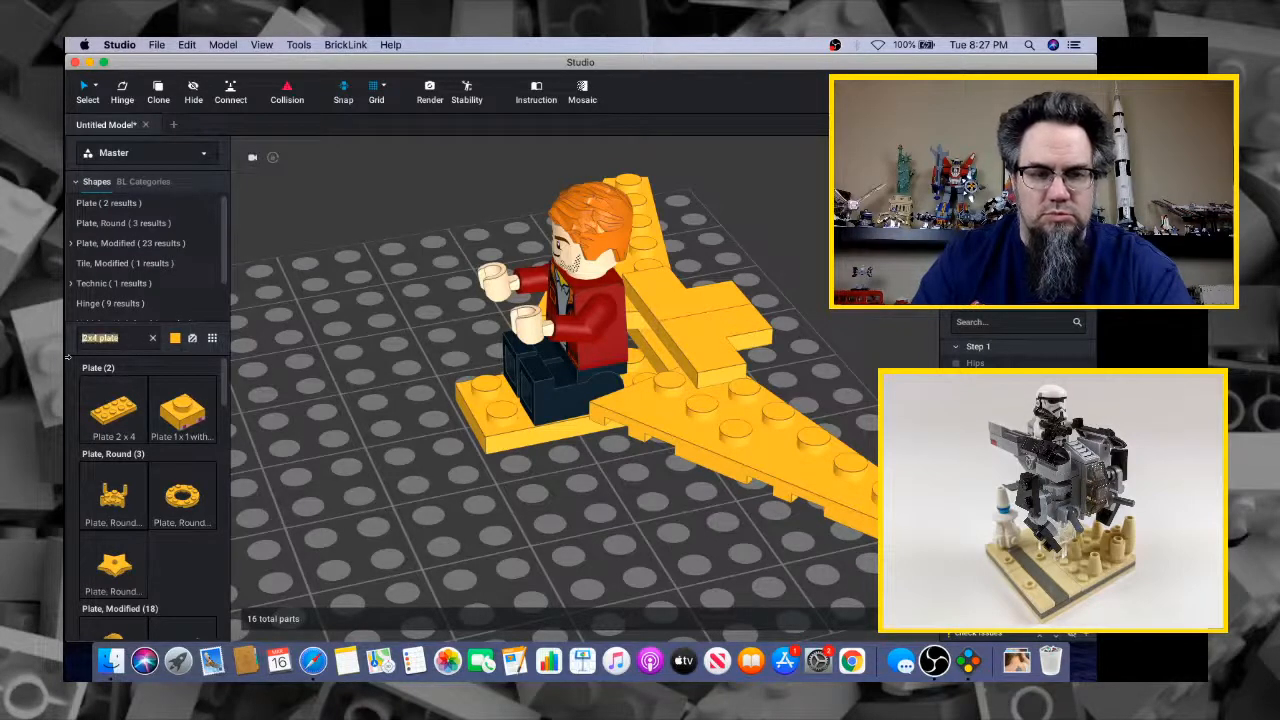
Search the parts for "2x1 slope" and hide decorated parts from the results
{"action": "type", "text": "slope"}
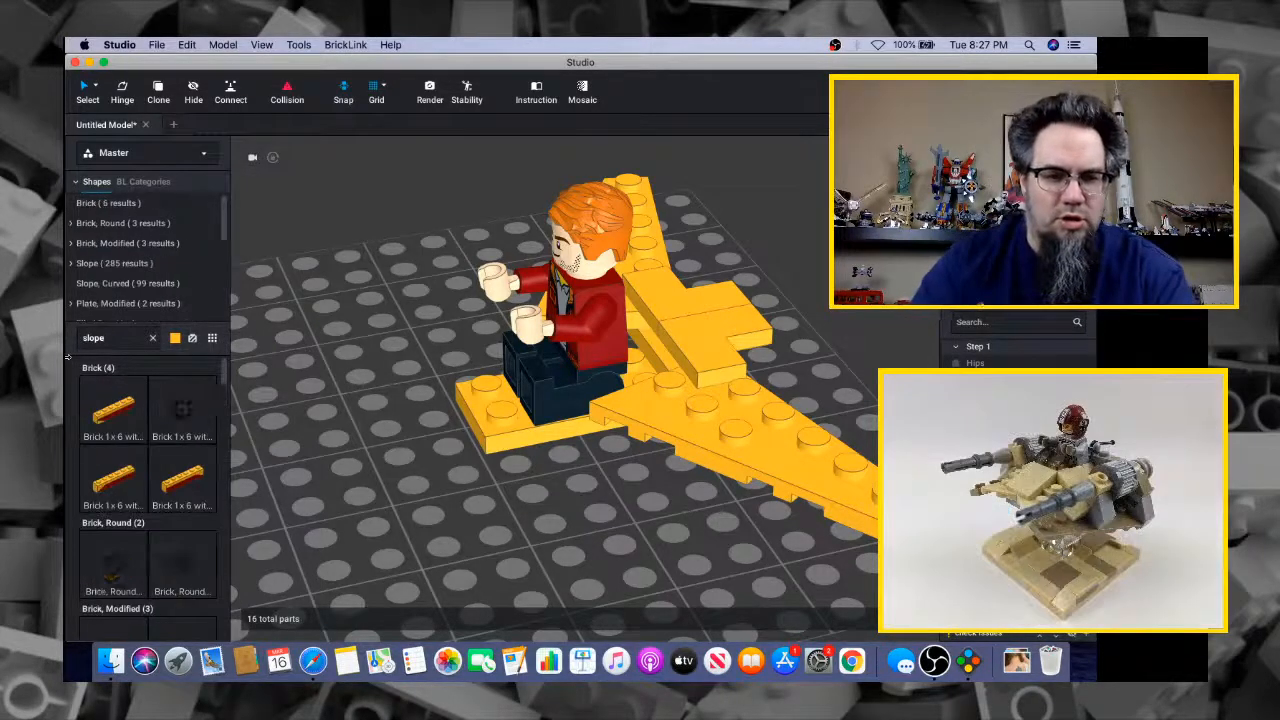
{"action": "key", "text": "BackSpace"}
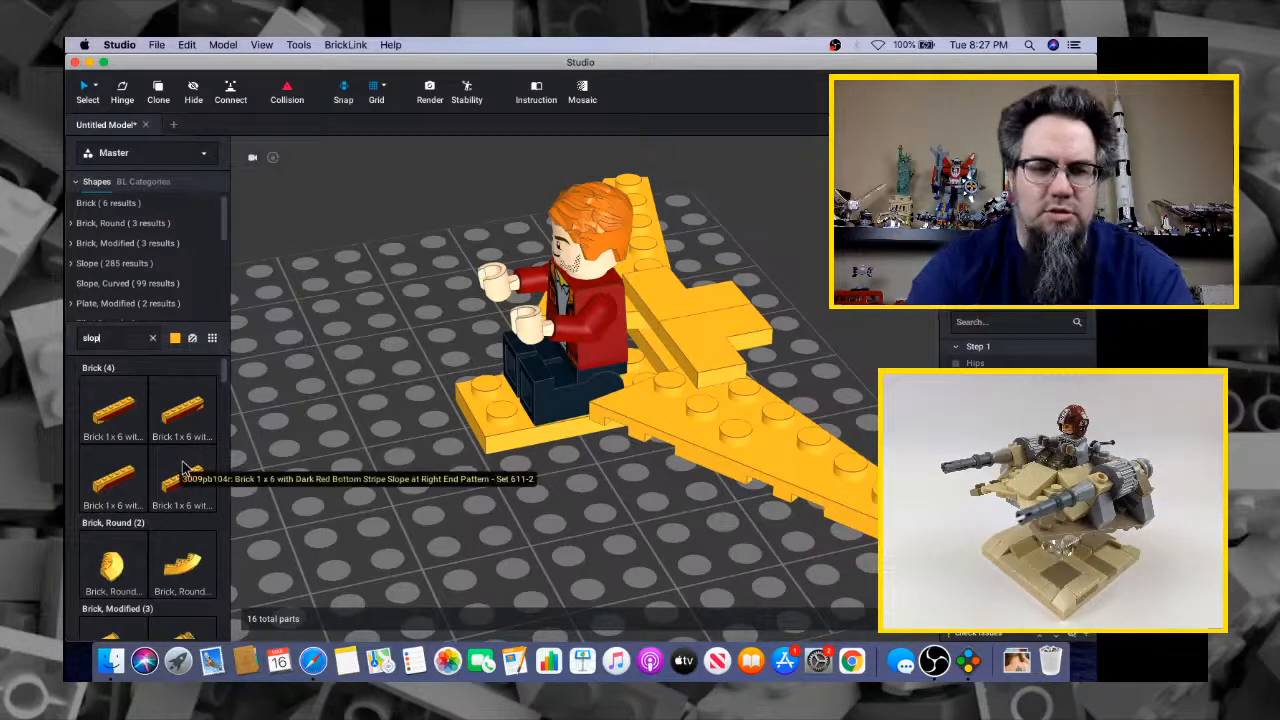
{"action": "key", "text": "BackSpace"}
{"action": "key", "text": "BackSpace"}
{"action": "type", "text": "2"}
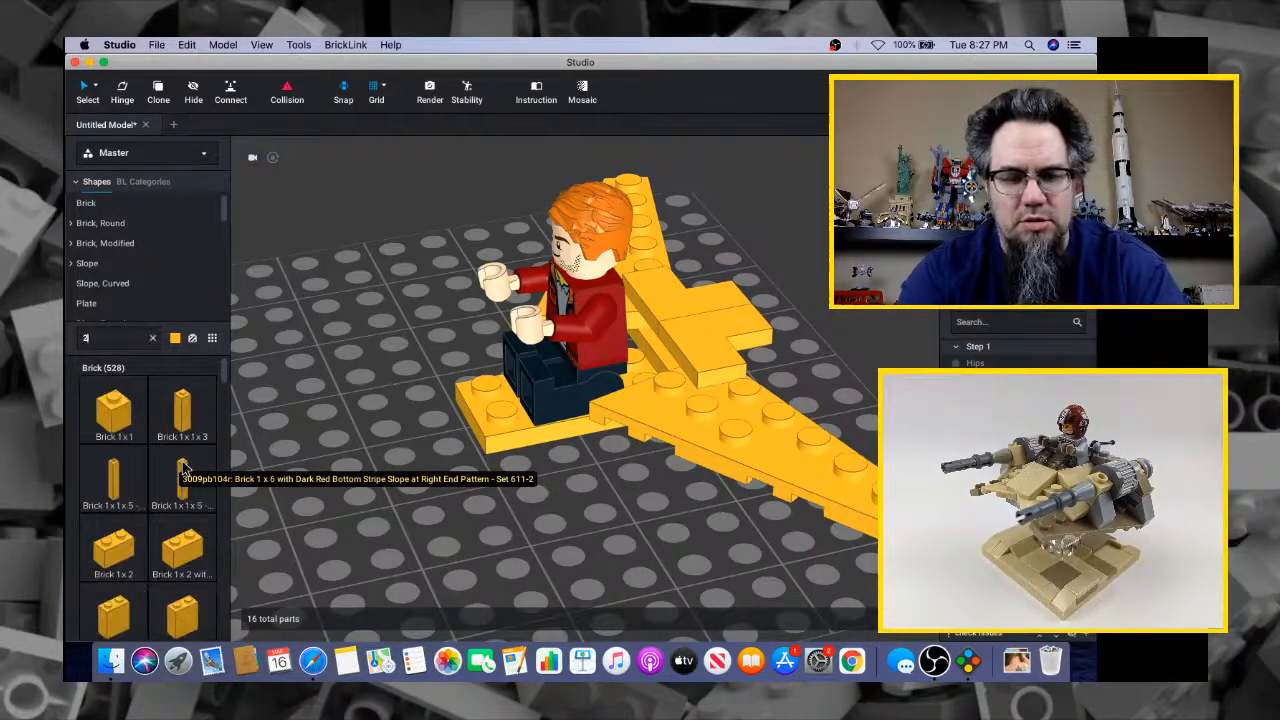
{"action": "type", "text": "x1 slope"}
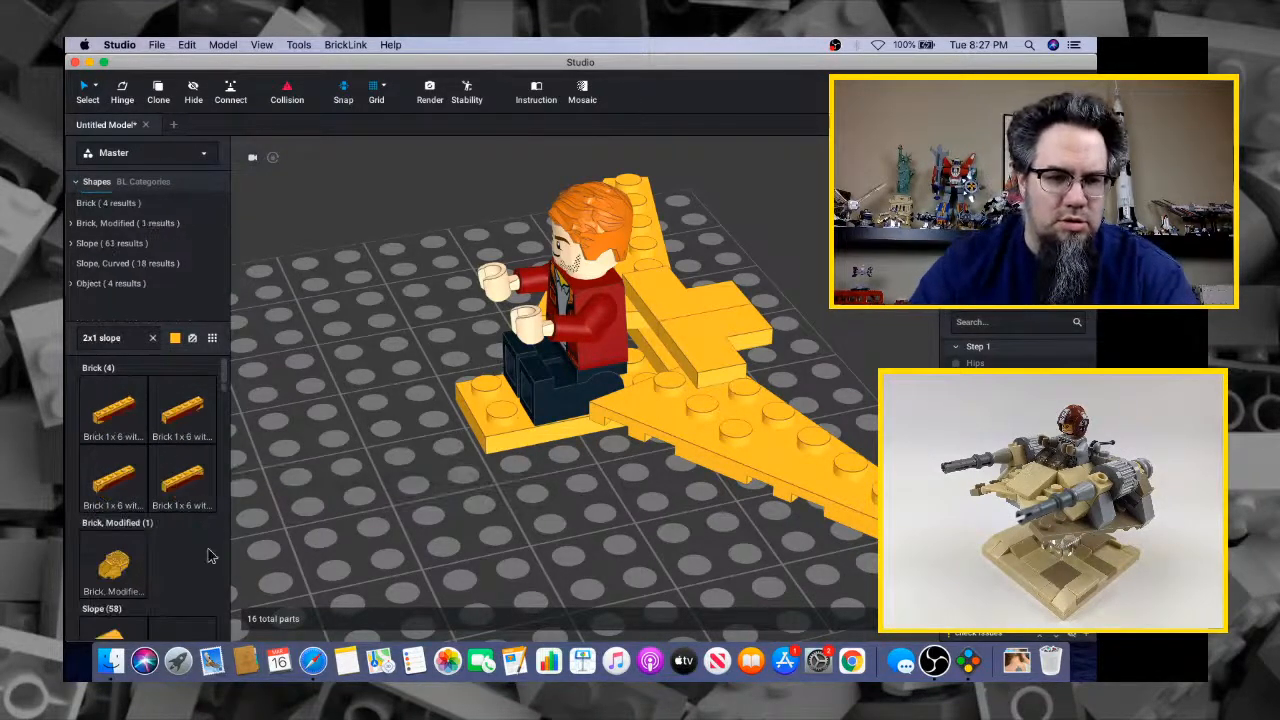
{"action": "left_click", "coordinate": [192, 339]}
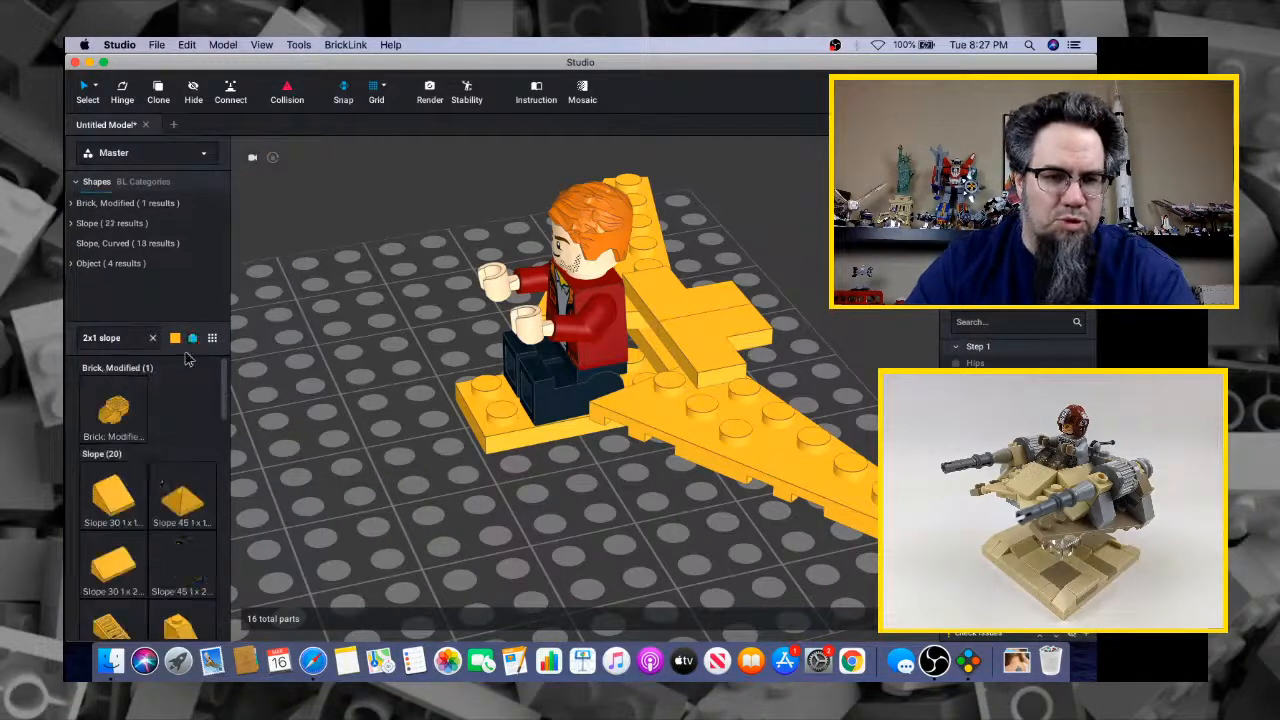
Turn a Slope 45 2 x 1 Double / Inverted with Bottom Stud Holder and place it on the grid in front of the minifigure's plate
{"action": "scroll", "coordinate": [157, 580], "scroll_direction": "down", "scroll_amount": 5}
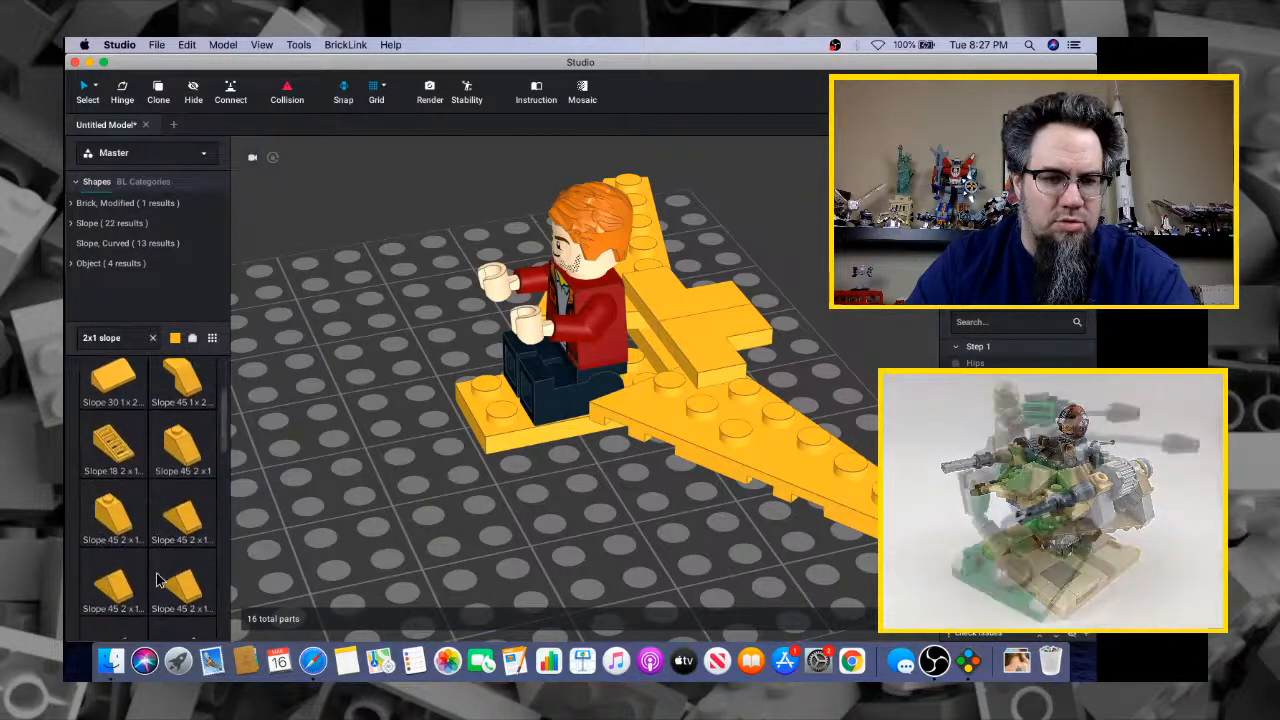
{"action": "scroll", "coordinate": [145, 580], "scroll_direction": "down", "scroll_amount": 2}
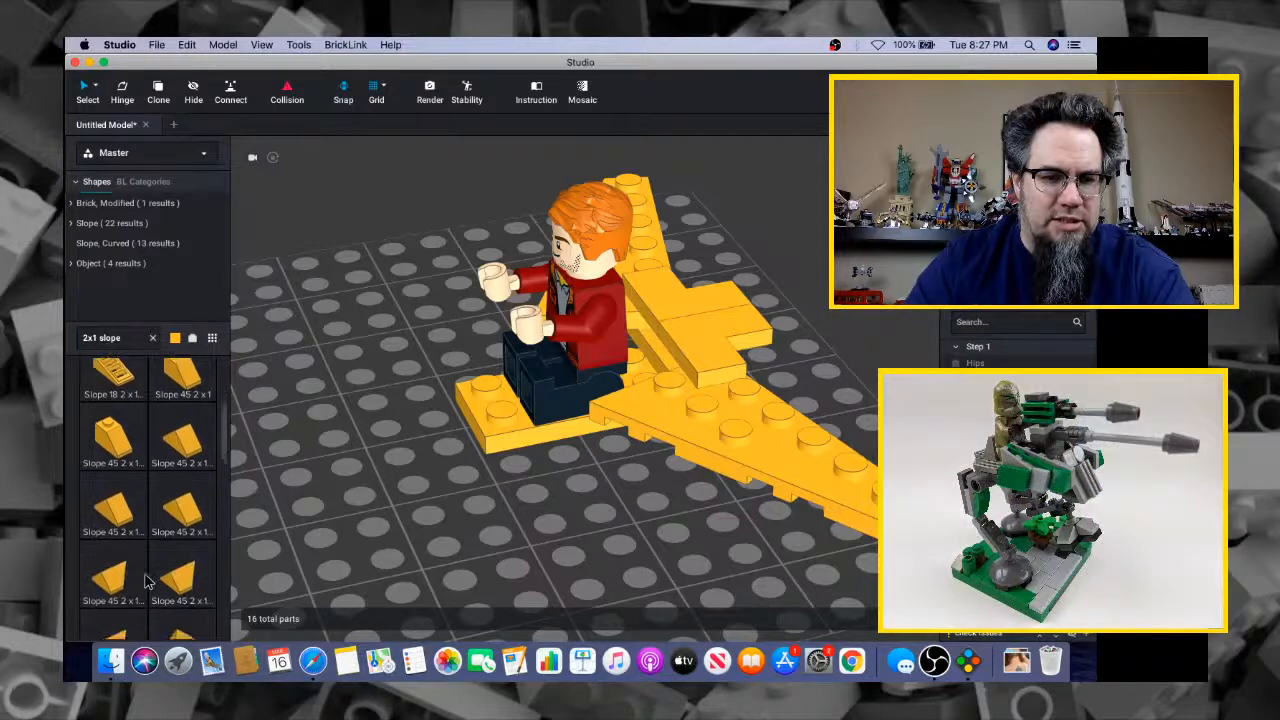
{"action": "right_click_drag", "start_coordinate": [358, 503], "coordinate": [373, 496]}
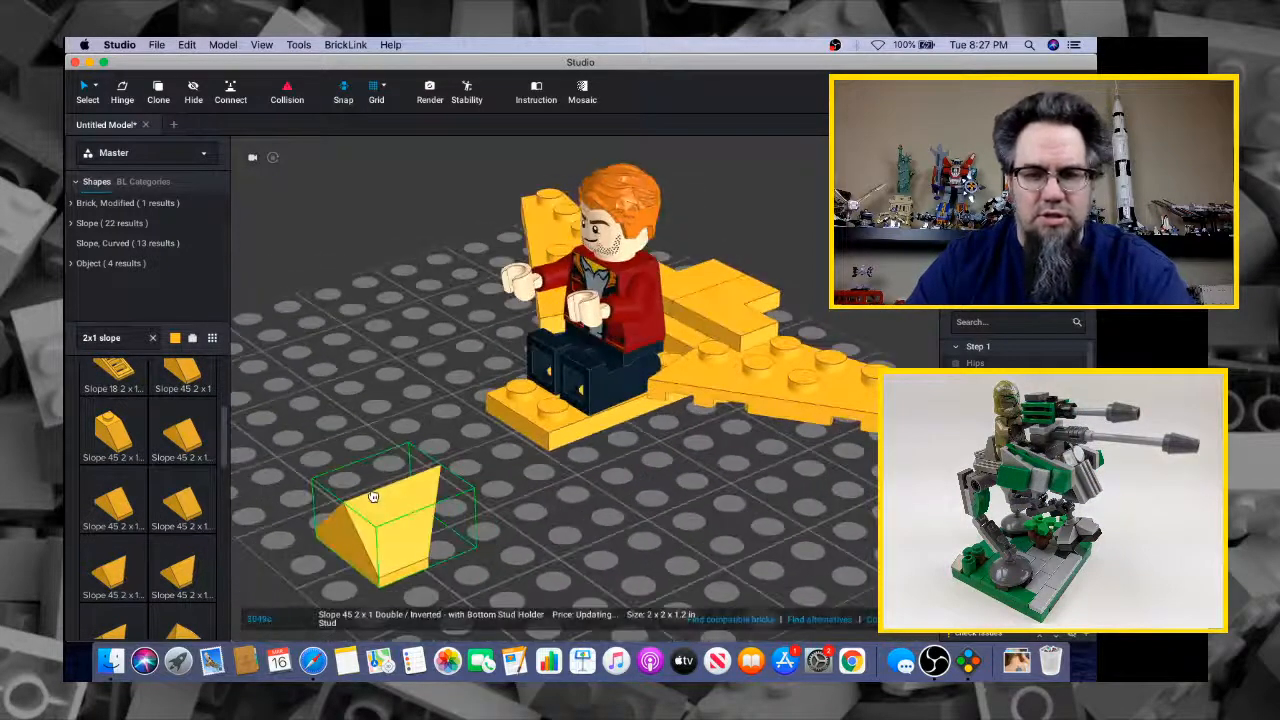
{"action": "key", "text": "Right"}
{"action": "key", "text": "Right"}
{"action": "key", "text": "Up"}
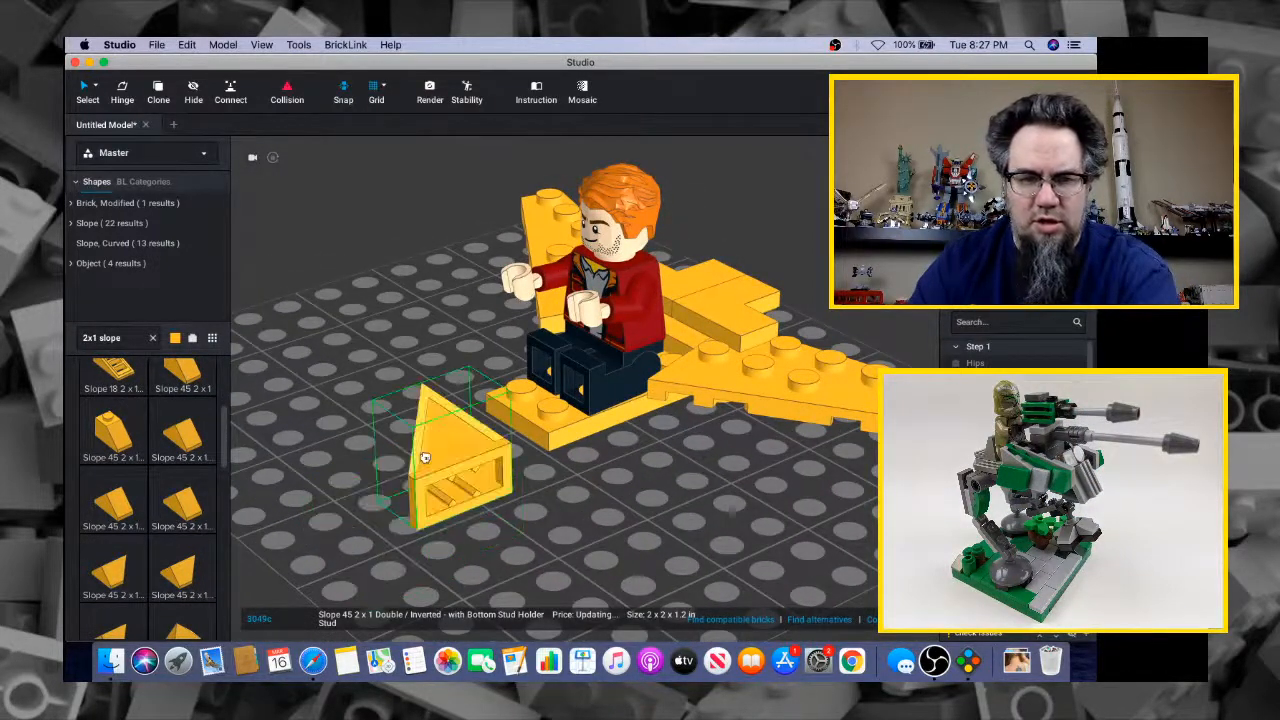
{"action": "key", "text": "Down"}
{"action": "left_click", "coordinate": [424, 457]}
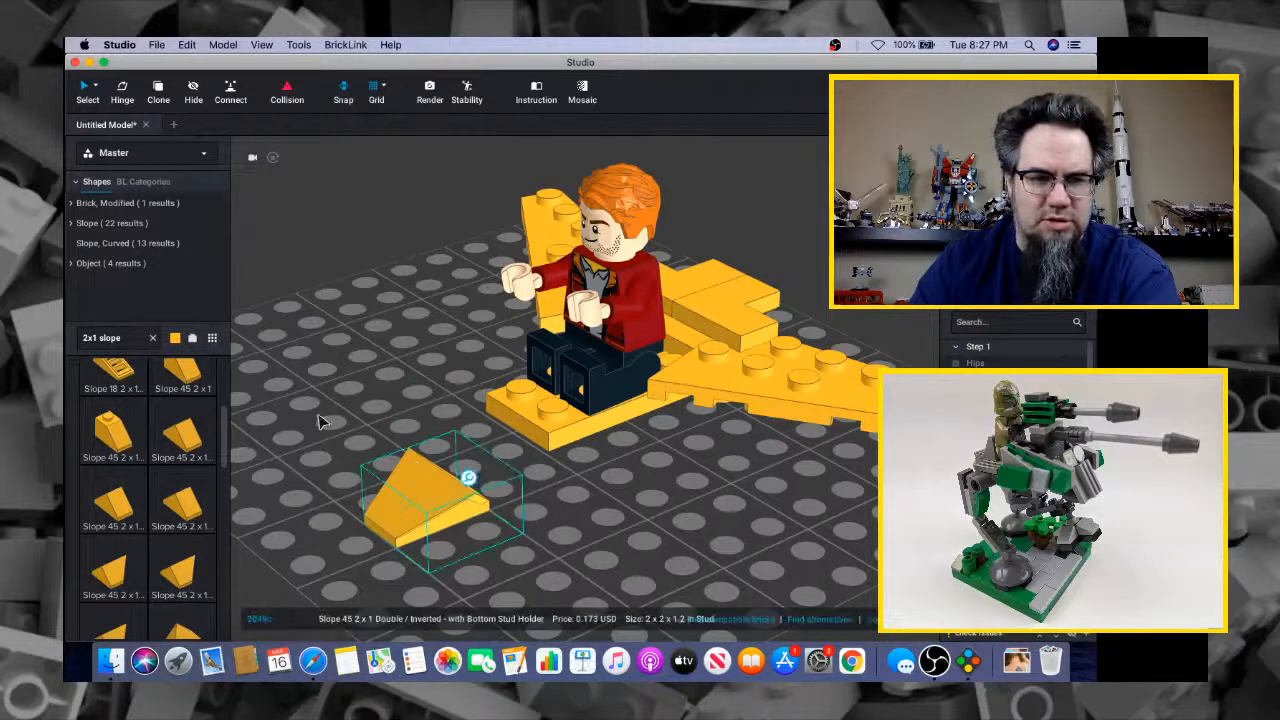
Place a second Slope 45 2 x 1 Double / Inverted with Bottom Stud Holder and a Bottom Tube version beside the first, turned to match
{"action": "left_click", "coordinate": [200, 560]}
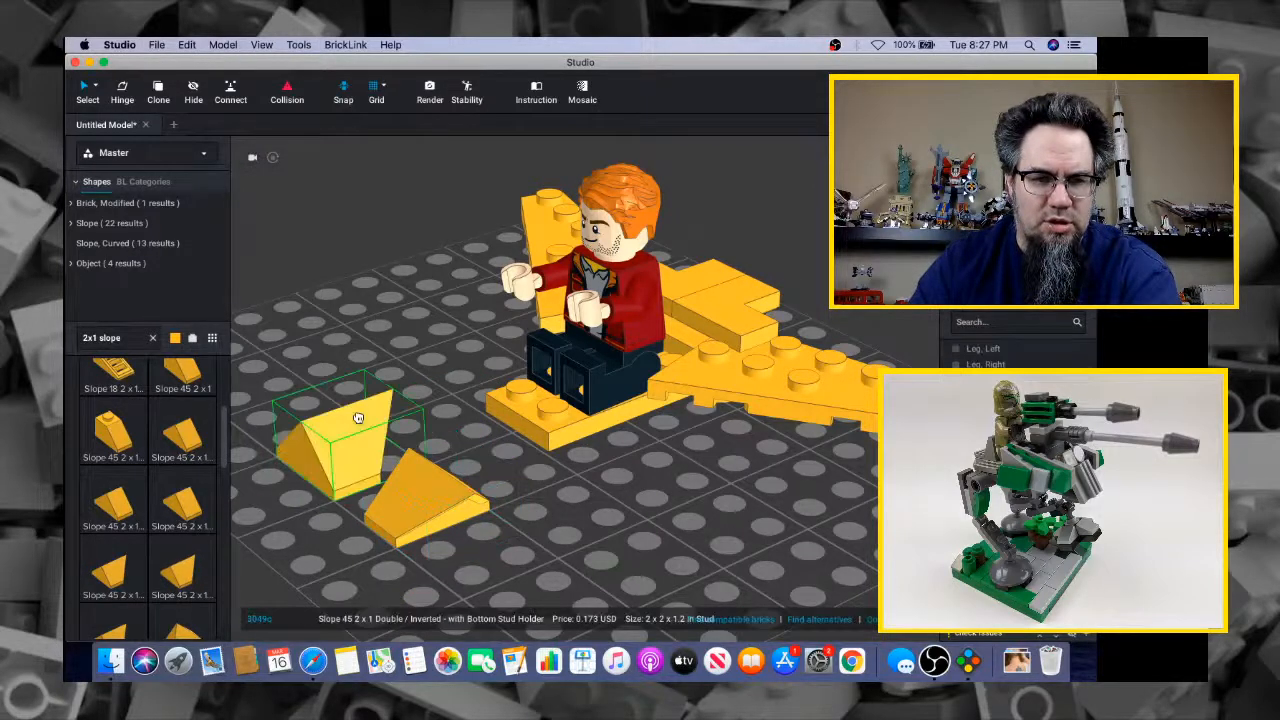
{"action": "key", "text": "Right"}
{"action": "left_click", "coordinate": [355, 420]}
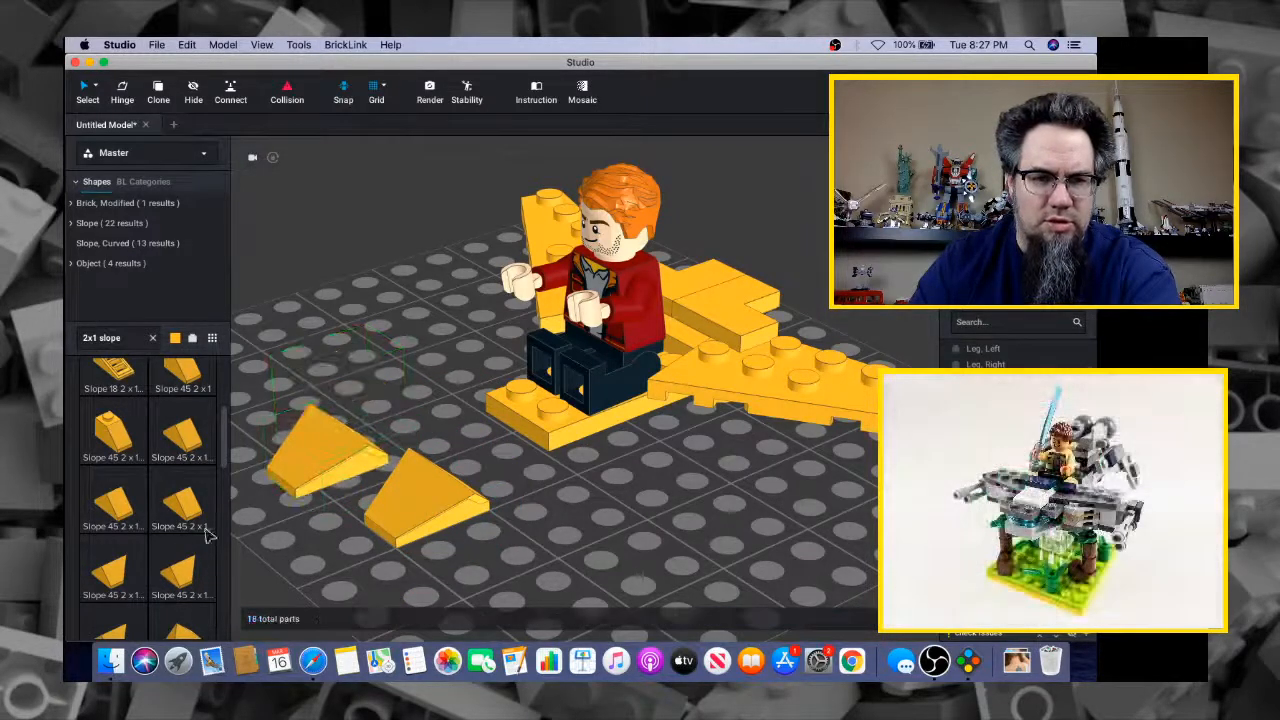
{"action": "scroll", "coordinate": [155, 560], "scroll_direction": "down", "scroll_amount": 2}
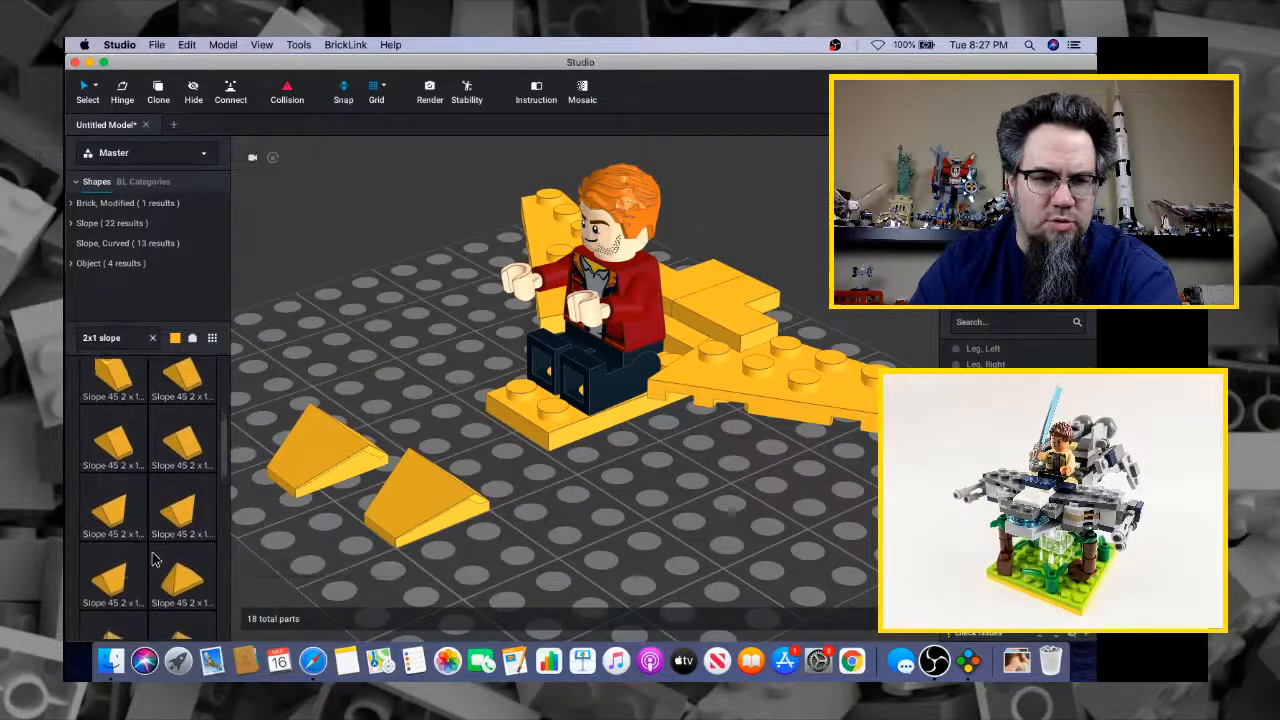
{"action": "left_click", "coordinate": [104, 578]}
{"action": "key", "text": "Right"}
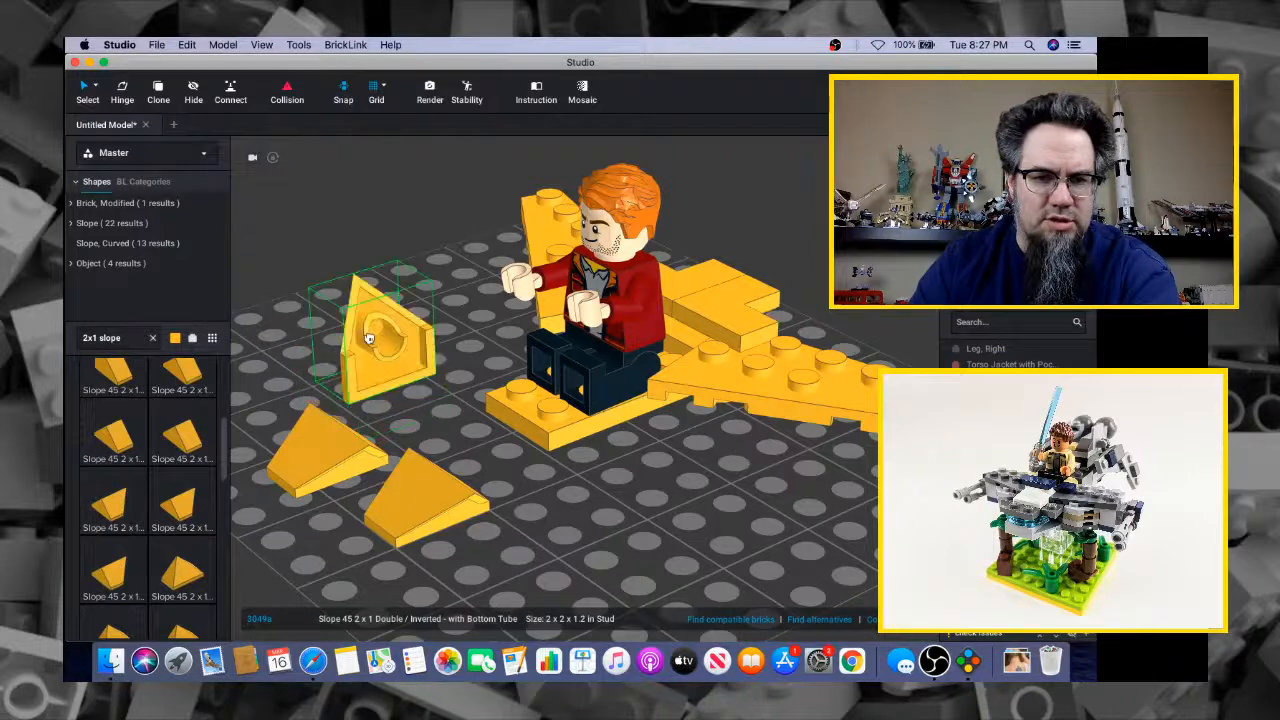
{"action": "key", "text": "Right"}
{"action": "left_click", "coordinate": [368, 338]}
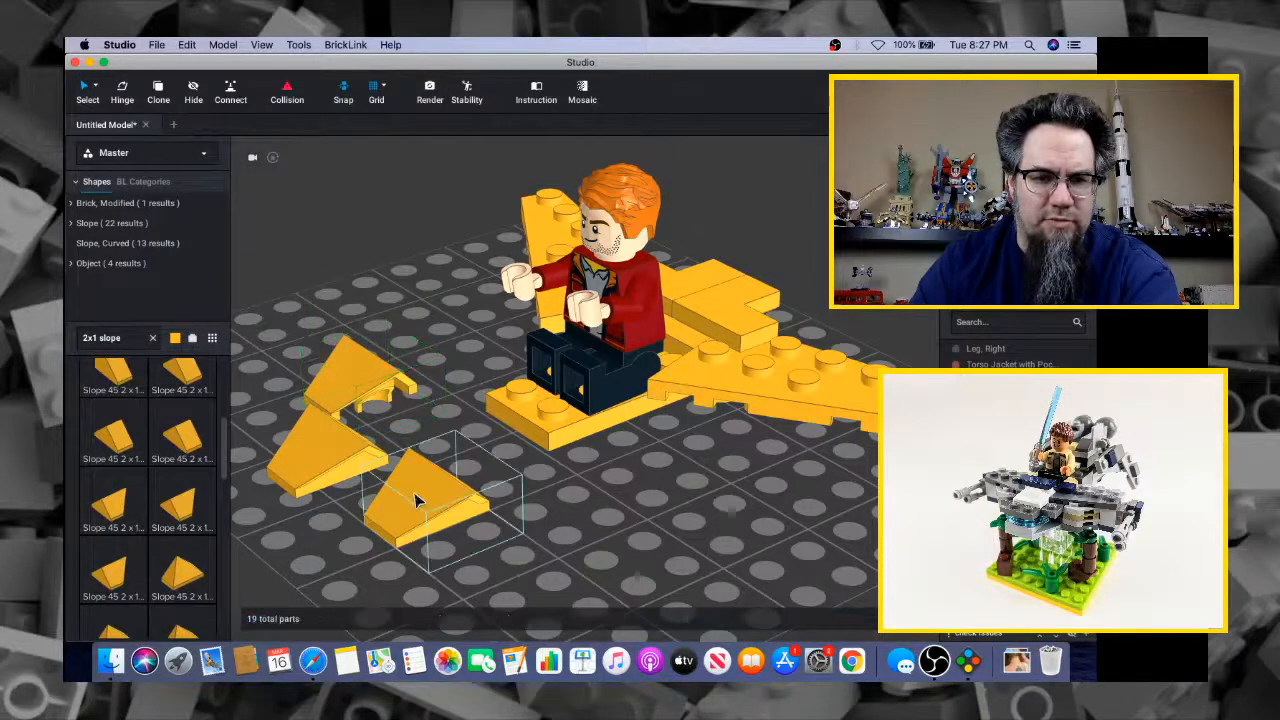
Move the first inverted double slope away from the other two and rotate it to stand upright
{"action": "left_click_drag", "start_coordinate": [418, 500], "coordinate": [560, 515]}
{"action": "right_click_drag", "start_coordinate": [560, 515], "coordinate": [550, 460]}
{"action": "key", "text": "Right"}
{"action": "key", "text": "Right"}
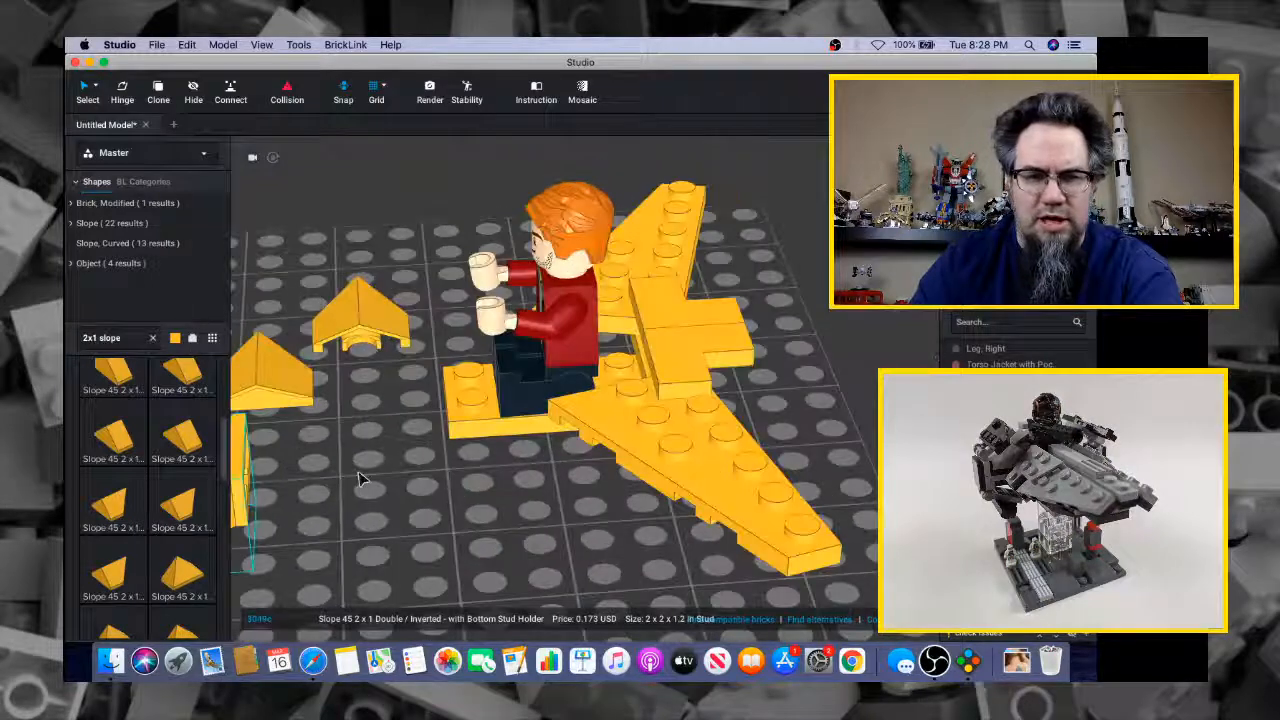
Delete the two spare double slopes, keeping only the upright one
{"action": "right_click_drag", "start_coordinate": [362, 479], "coordinate": [392, 479]}
{"action": "left_click_drag", "start_coordinate": [323, 370], "coordinate": [418, 522]}
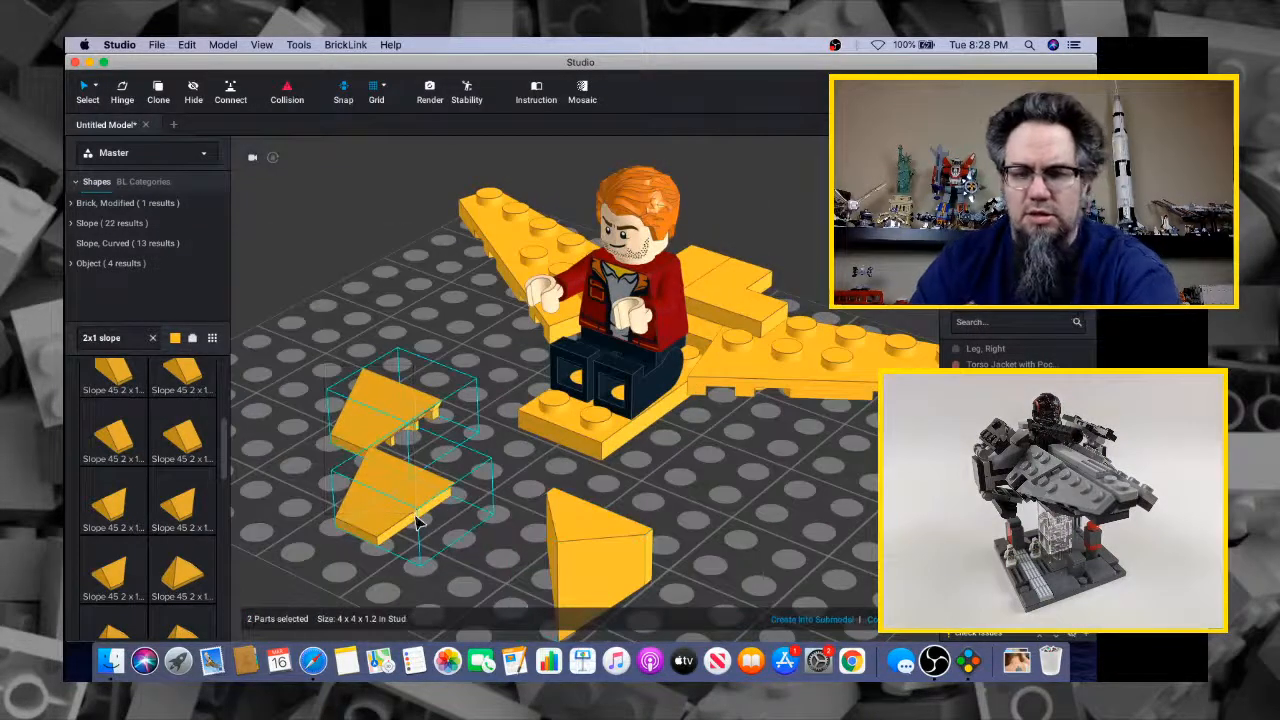
{"action": "key", "text": "Delete"}
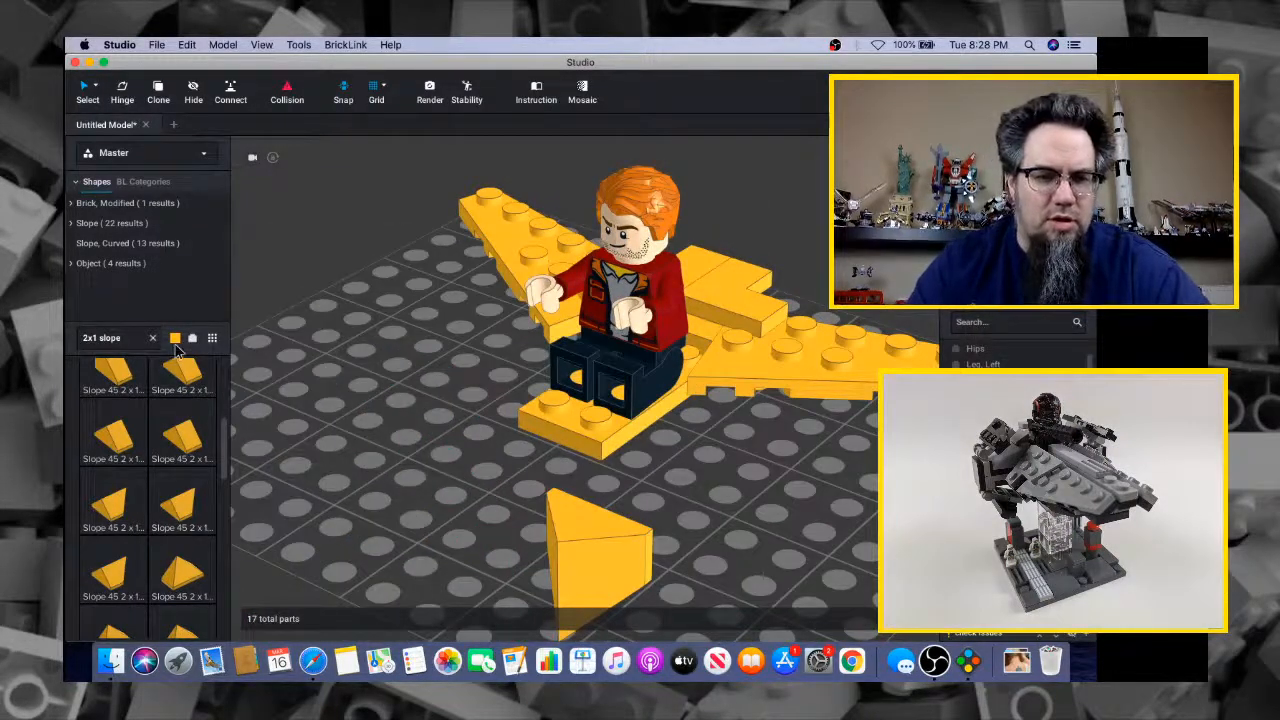
Position the upright slope directly against the front end of the minifigure's seat plate as a pointed nose
{"action": "right_click_drag", "start_coordinate": [565, 500], "coordinate": [560, 472]}
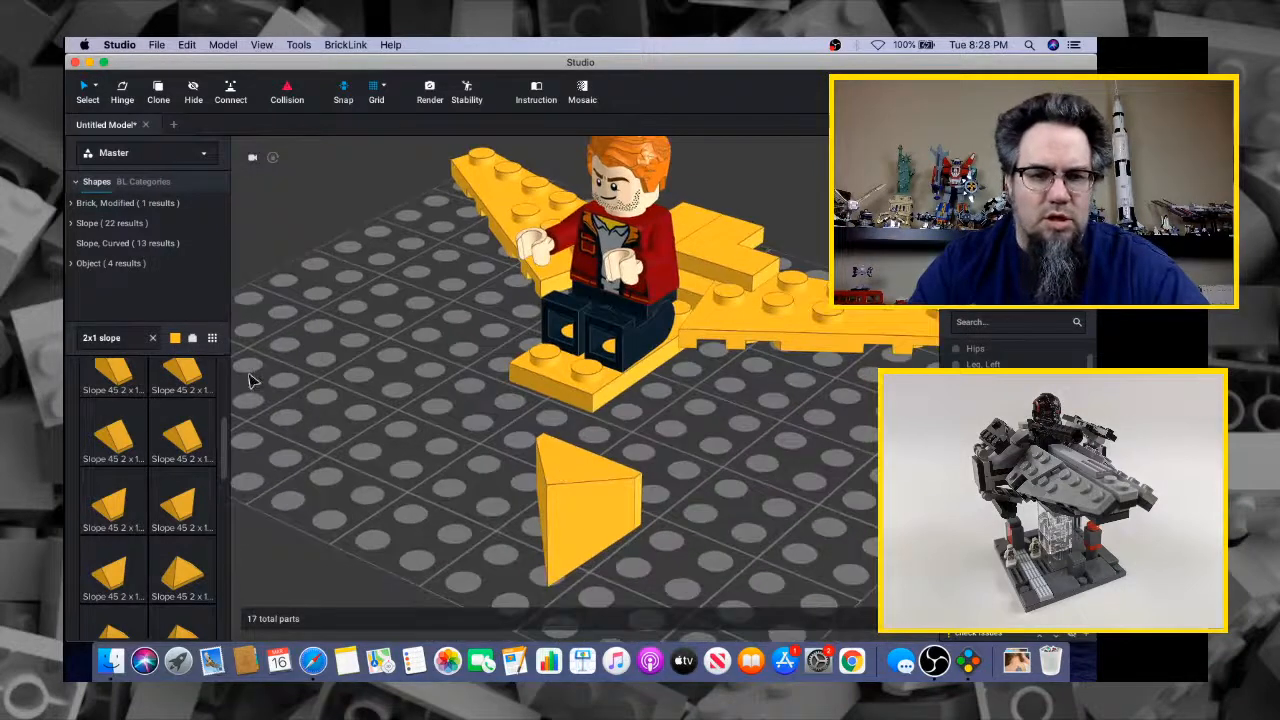
{"action": "left_click_drag", "start_coordinate": [530, 472], "coordinate": [526, 396]}
{"action": "right_click_drag", "start_coordinate": [610, 430], "coordinate": [500, 480]}
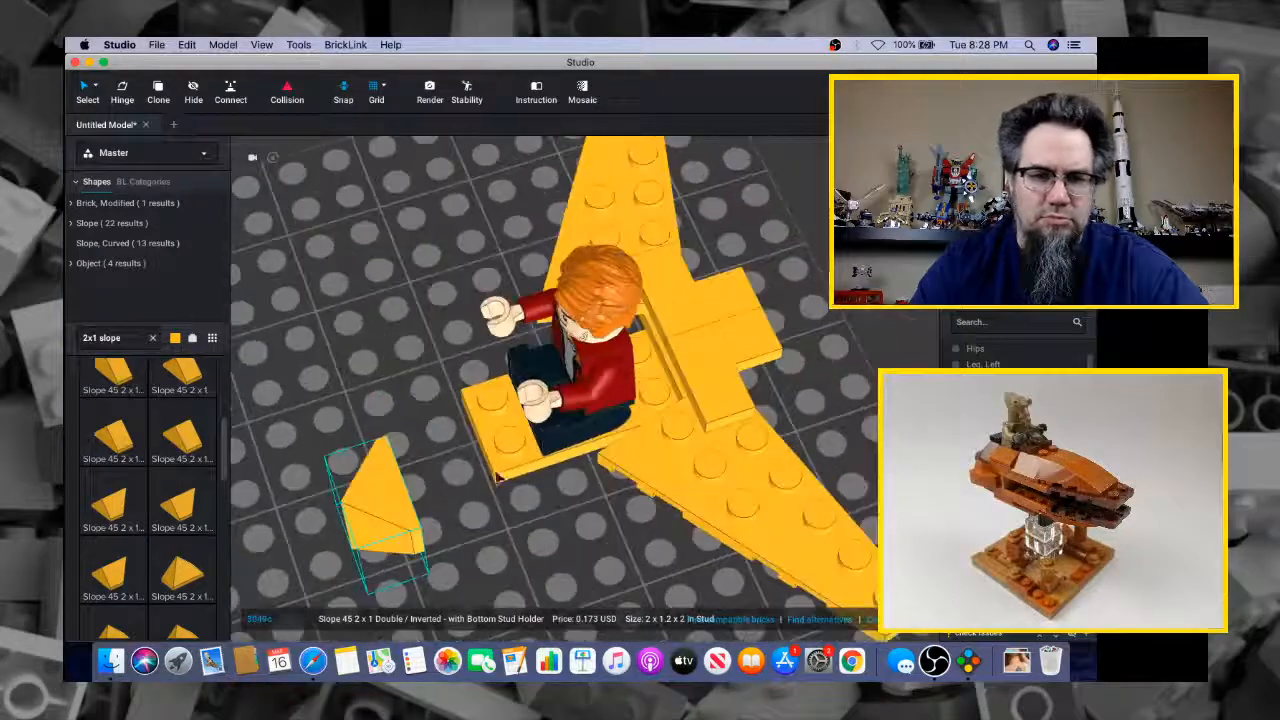
{"action": "left_click_drag", "start_coordinate": [398, 512], "coordinate": [482, 462]}
{"action": "right_click_drag", "start_coordinate": [482, 462], "coordinate": [493, 437]}
{"action": "key", "text": "s"}
{"action": "key", "text": "s"}
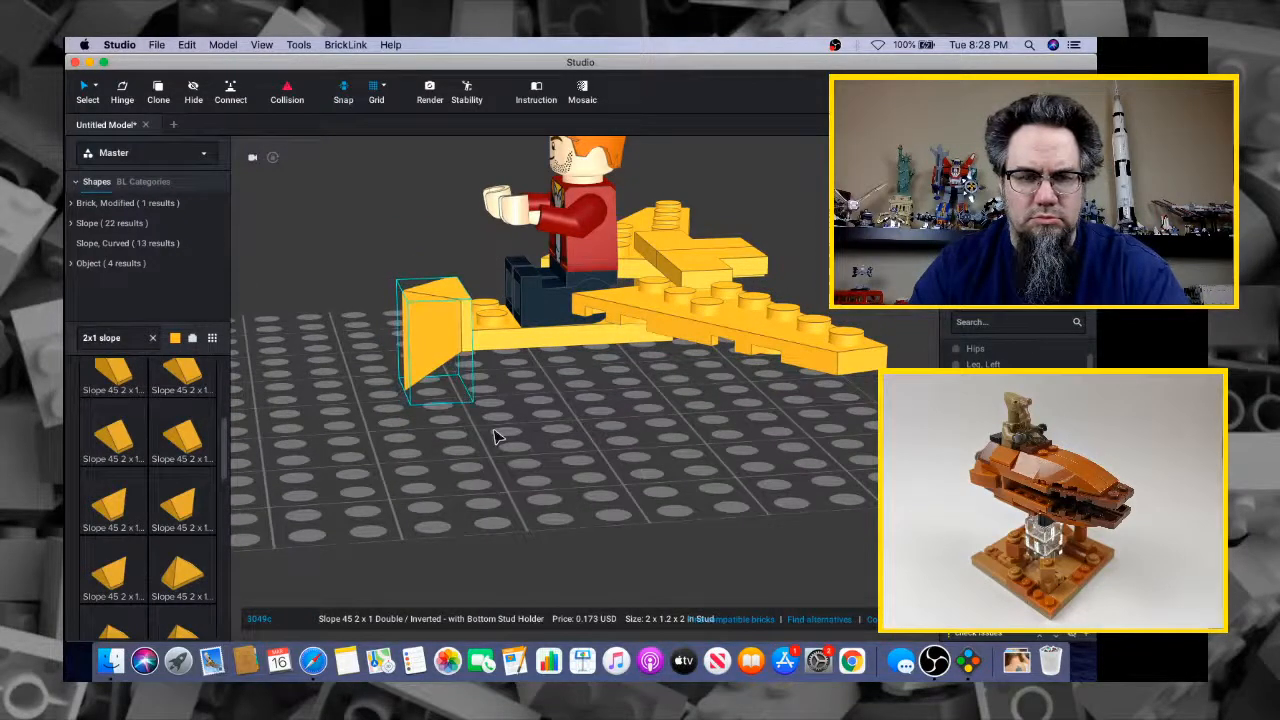
{"action": "mouse_move", "coordinate": [495, 437]}
{"action": "right_mouse_down"}
{"action": "mouse_move", "coordinate": [415, 490]}
{"action": "mouse_move", "coordinate": [503, 422]}
{"action": "mouse_move", "coordinate": [518, 437]}
{"action": "right_mouse_up"}
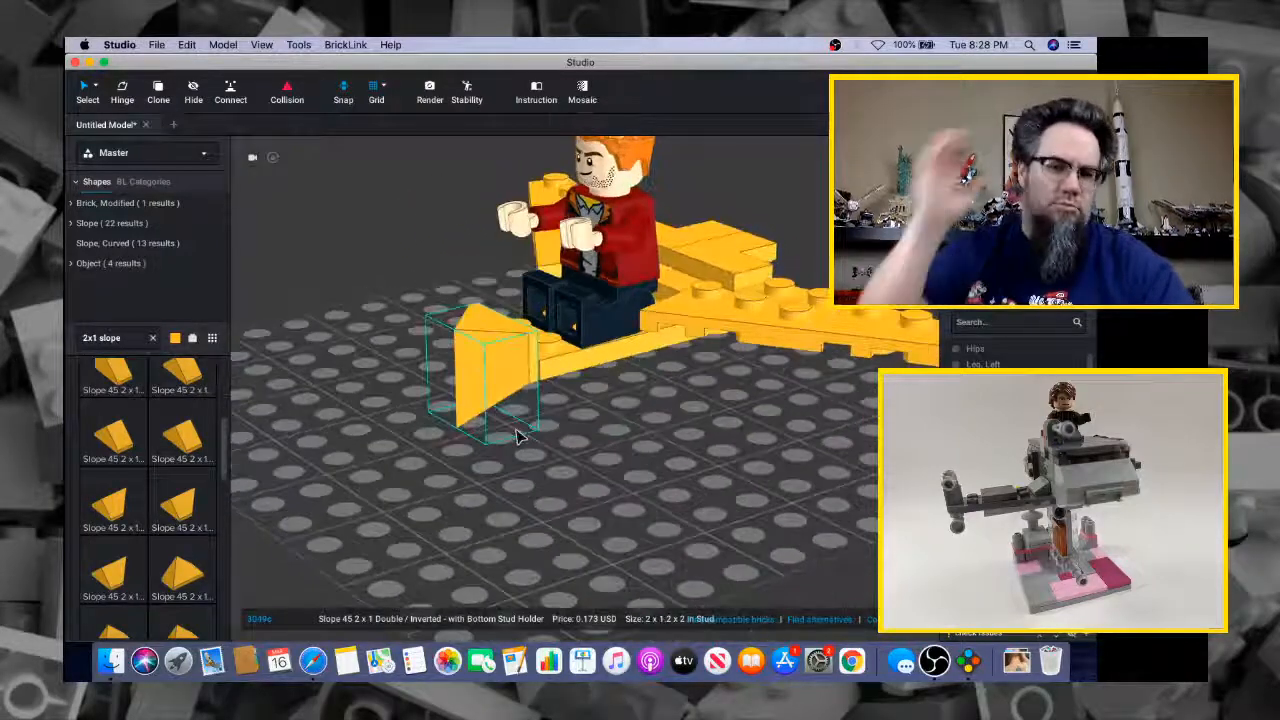
Compare the nose slope with the Milano design sheet in Safari, and return to Studio to view it from the front and side
{"action": "key", "text": "super+Tab"}
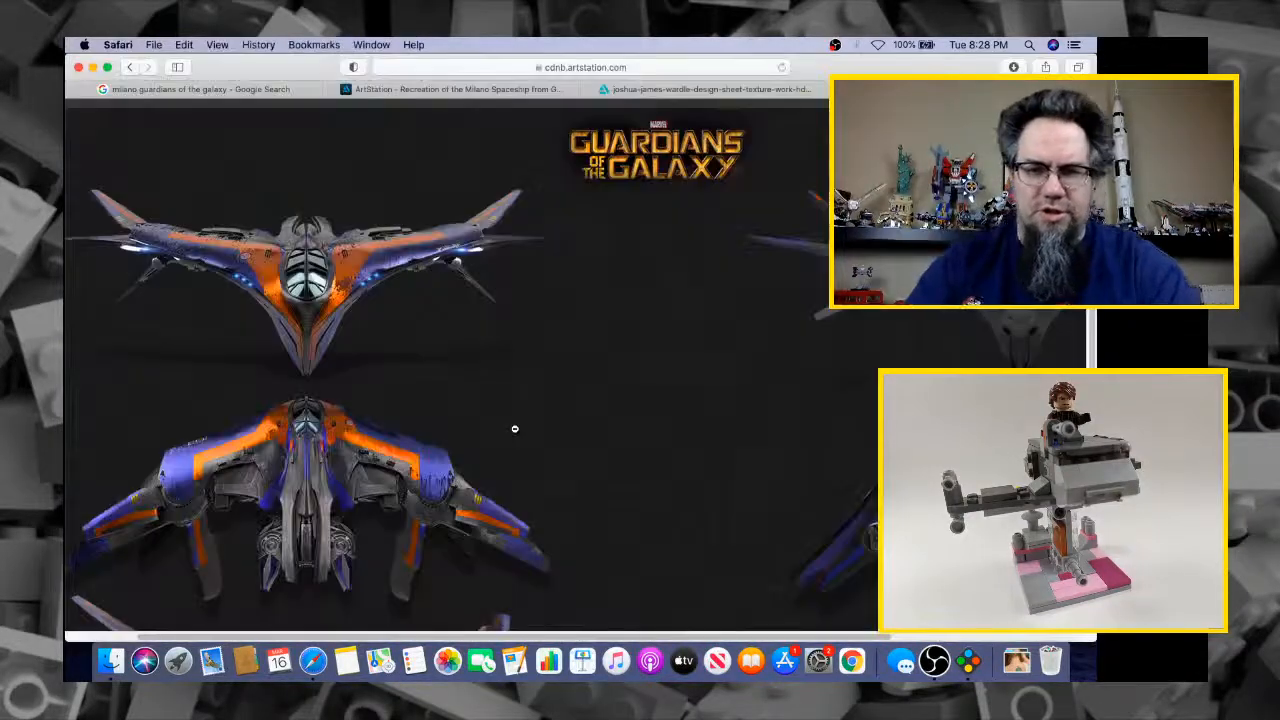
{"action": "key", "text": "super+Tab"}
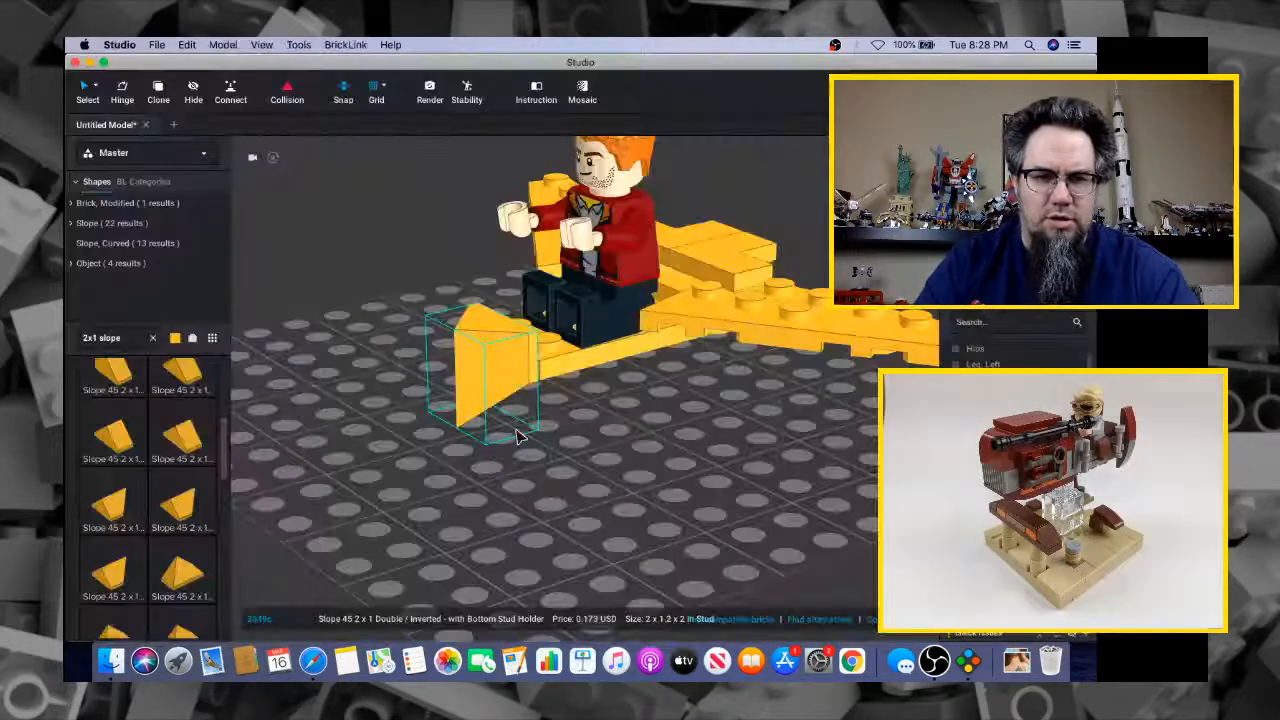
{"action": "key", "text": "super+Tab"}
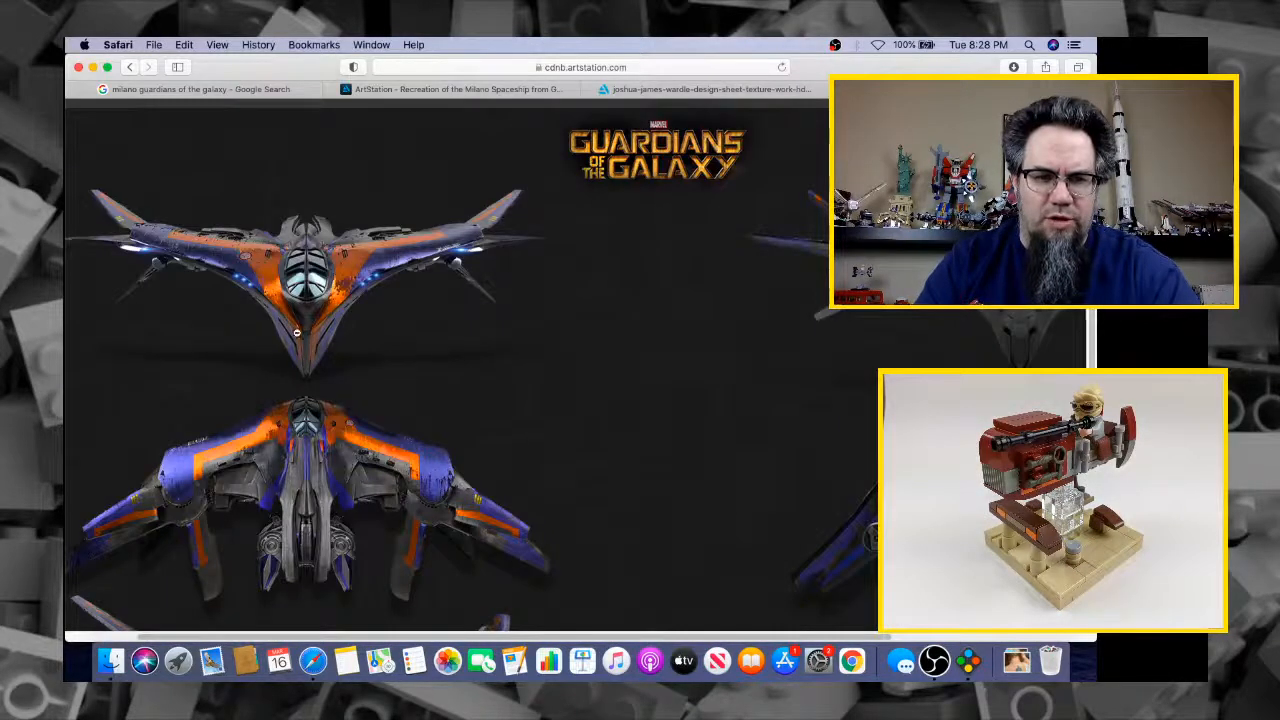
{"action": "key", "text": "super+Tab"}
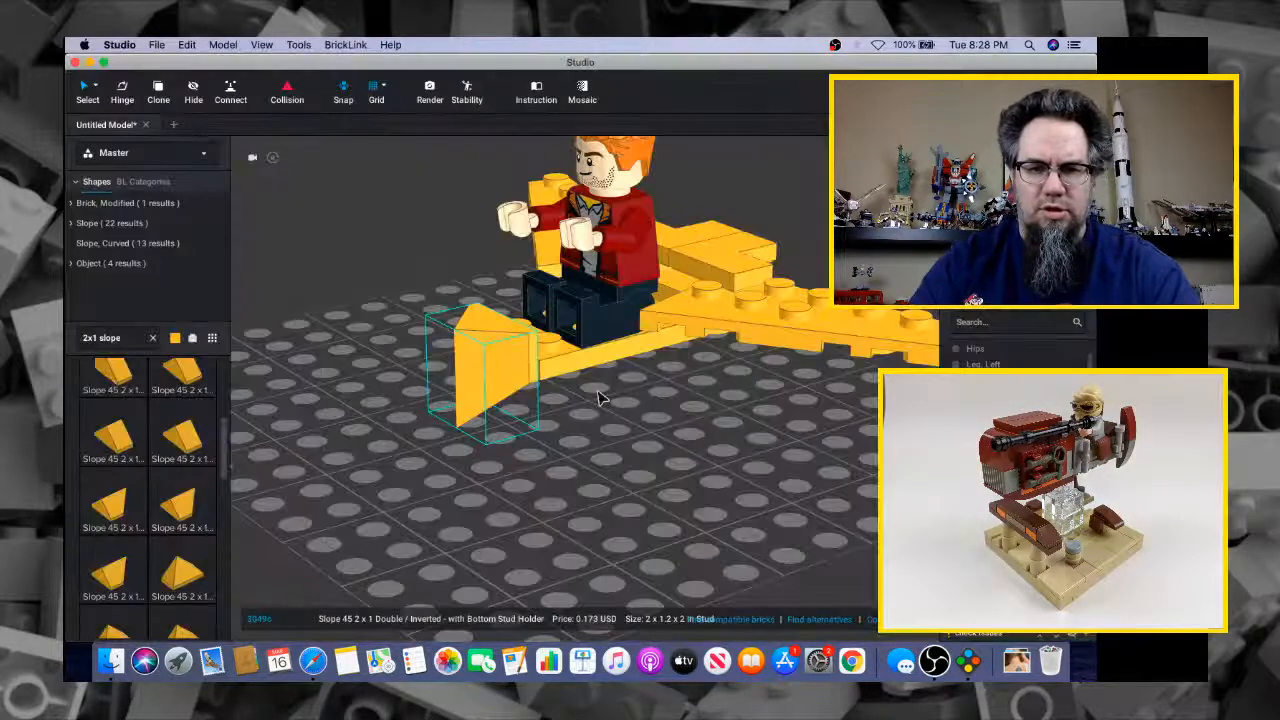
{"action": "mouse_move", "coordinate": [598, 398]}
{"action": "right_mouse_down"}
{"action": "mouse_move", "coordinate": [651, 394]}
{"action": "mouse_move", "coordinate": [617, 395]}
{"action": "right_mouse_up"}
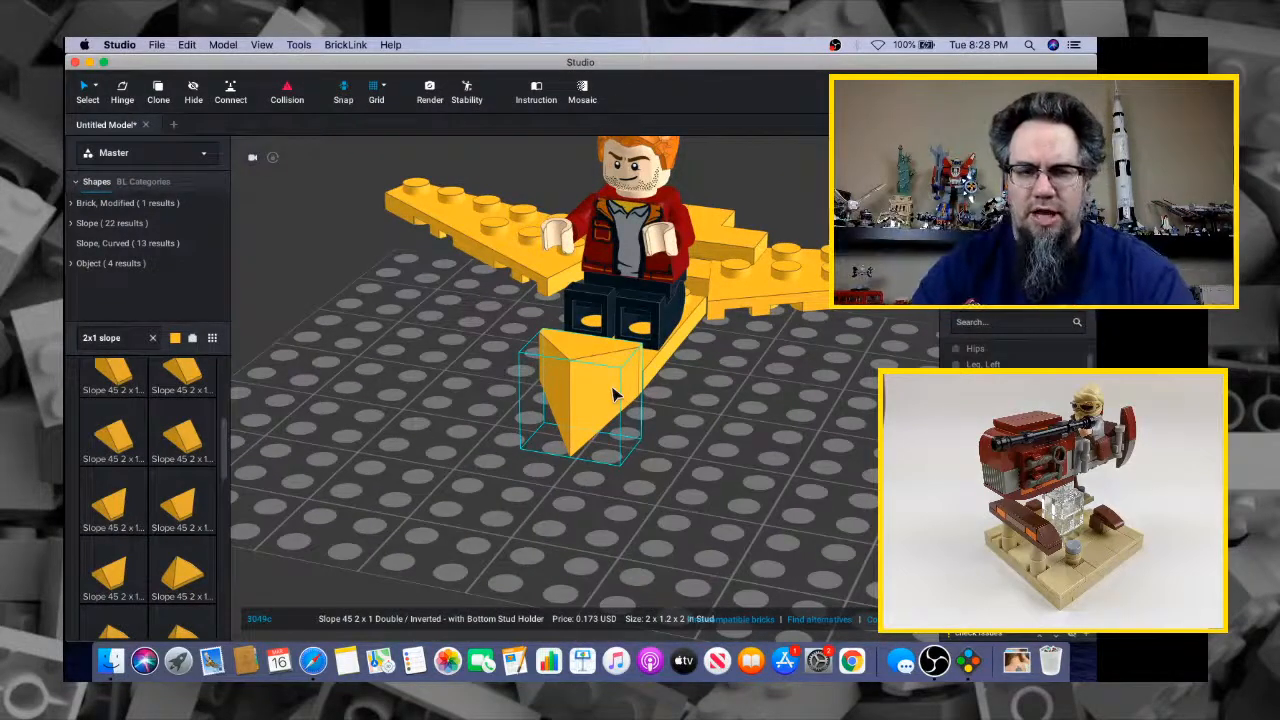
{"action": "right_click_drag", "start_coordinate": [615, 395], "coordinate": [660, 398]}
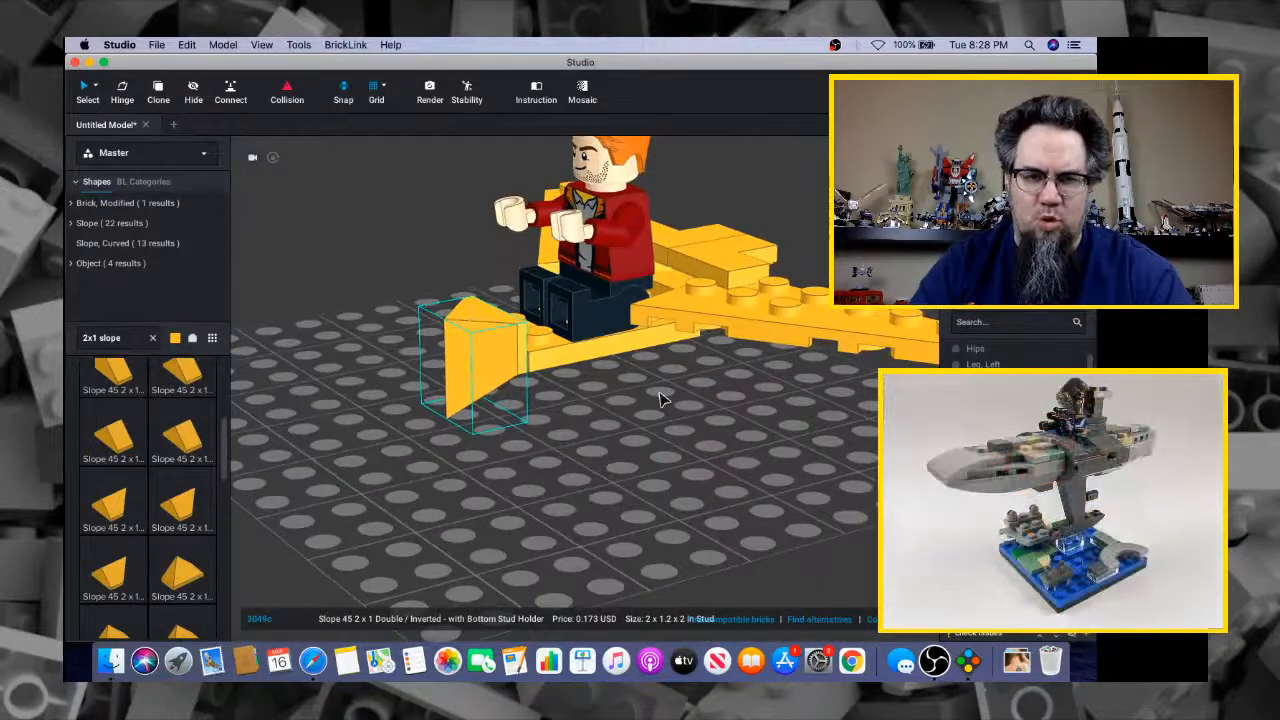
Pull the upright slope forward off the front end of the seat plate
{"action": "left_click_drag", "start_coordinate": [500, 358], "coordinate": [399, 378]}
{"action": "key", "text": "Right"}
{"action": "key", "text": "Right"}
{"action": "key", "text": "Right"}
{"action": "key", "text": "Right"}
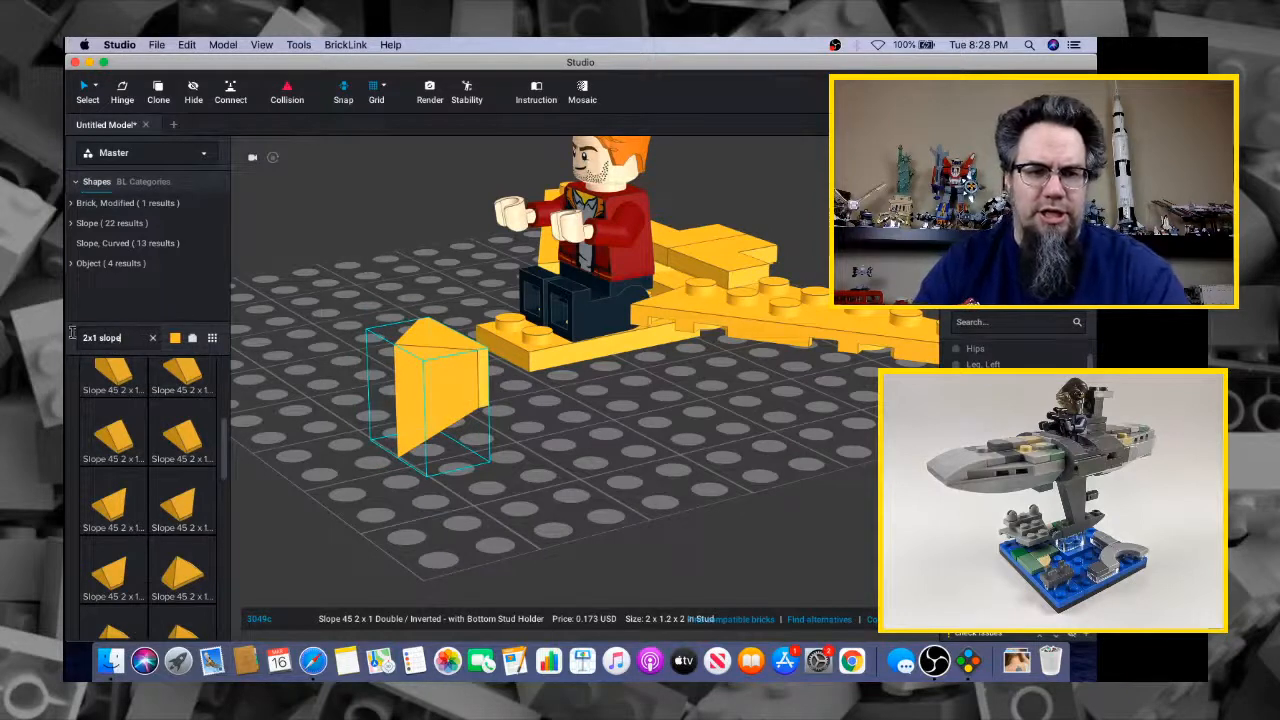
Search for "1x2 stud", place a Brick, Modified 1 x 2 with Studs on 1 Side on the plate's front, and mount the slope on it
{"action": "type", "text": "1x2"}
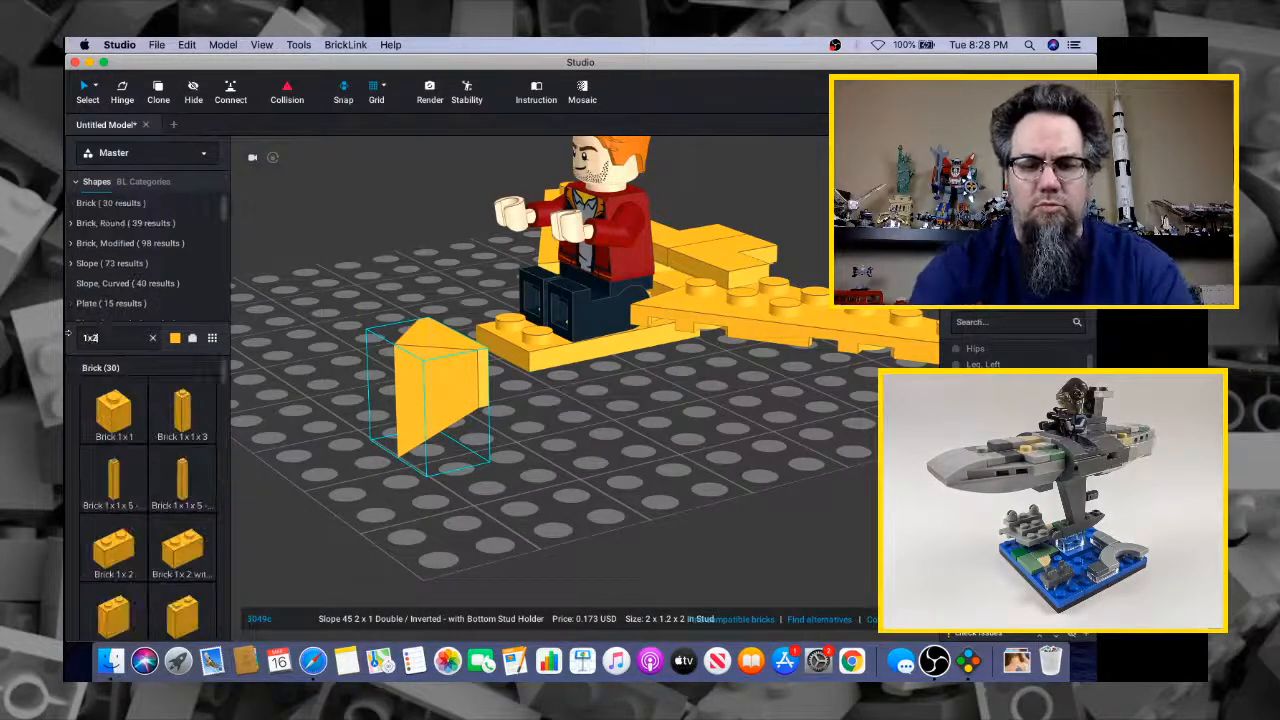
{"action": "type", "text": " stud"}
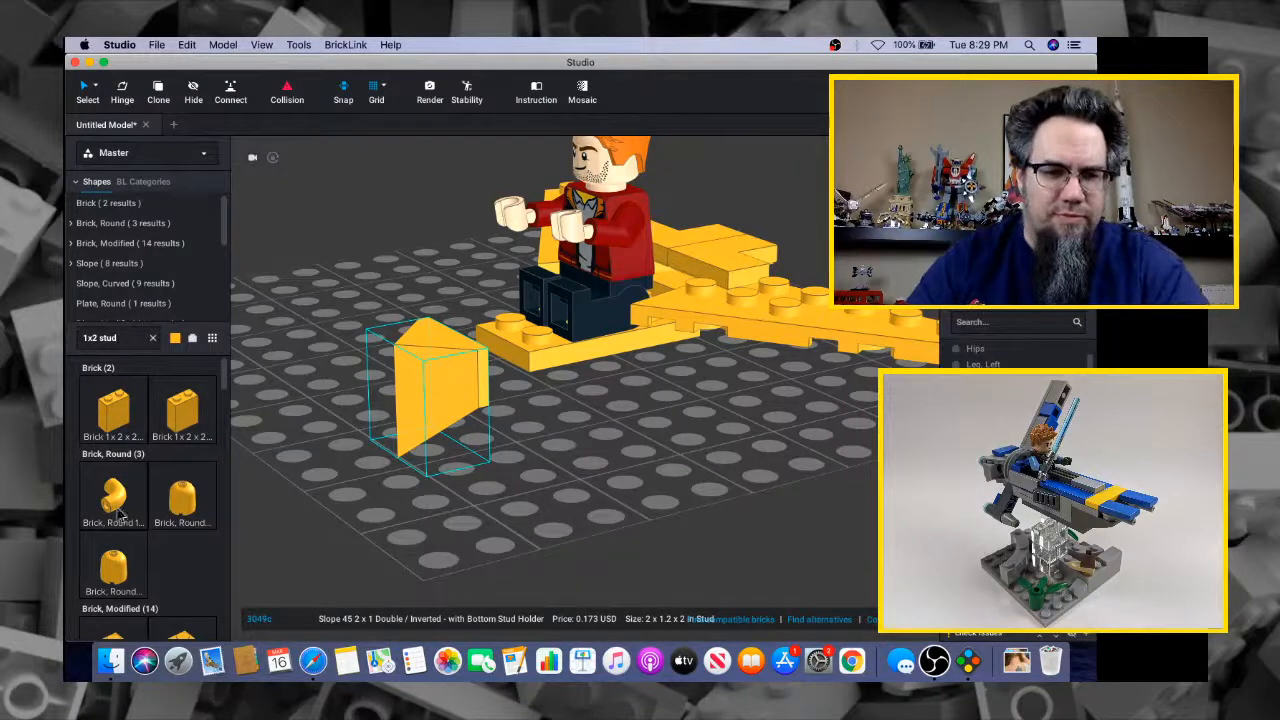
{"action": "scroll", "coordinate": [117, 510], "scroll_direction": "down", "scroll_amount": 8}
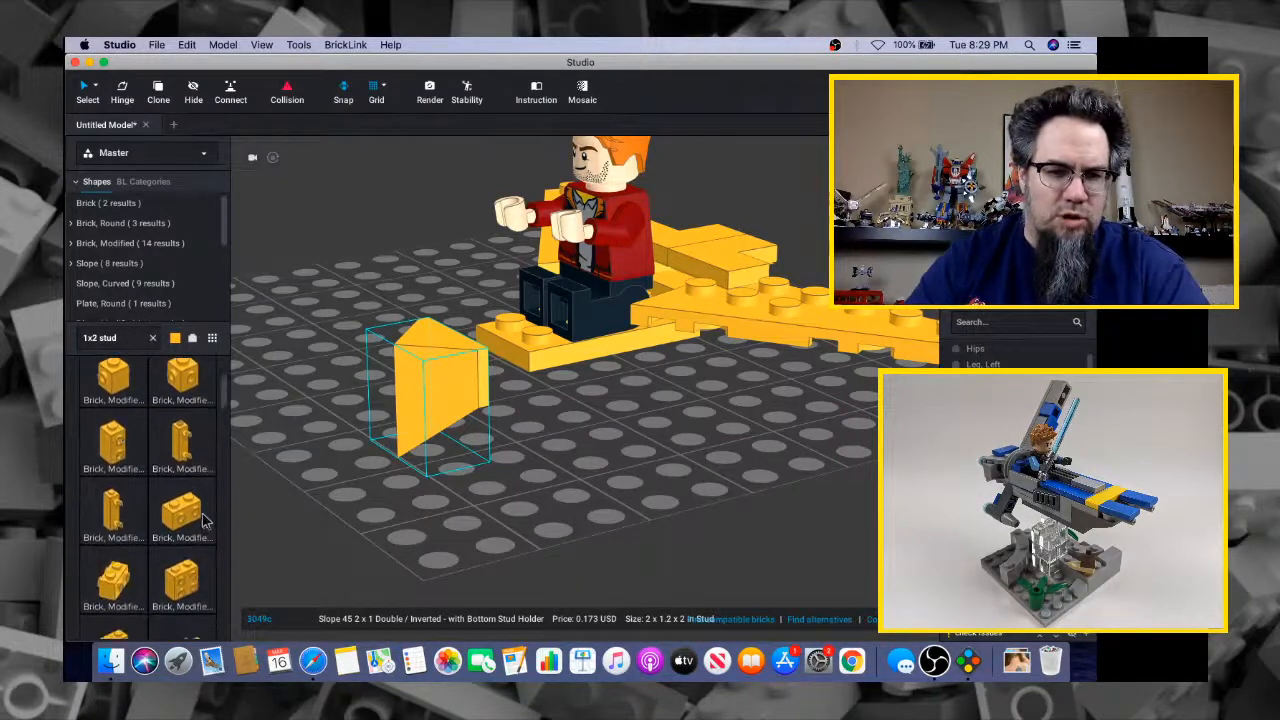
{"action": "left_click_drag", "start_coordinate": [203, 520], "coordinate": [525, 296]}
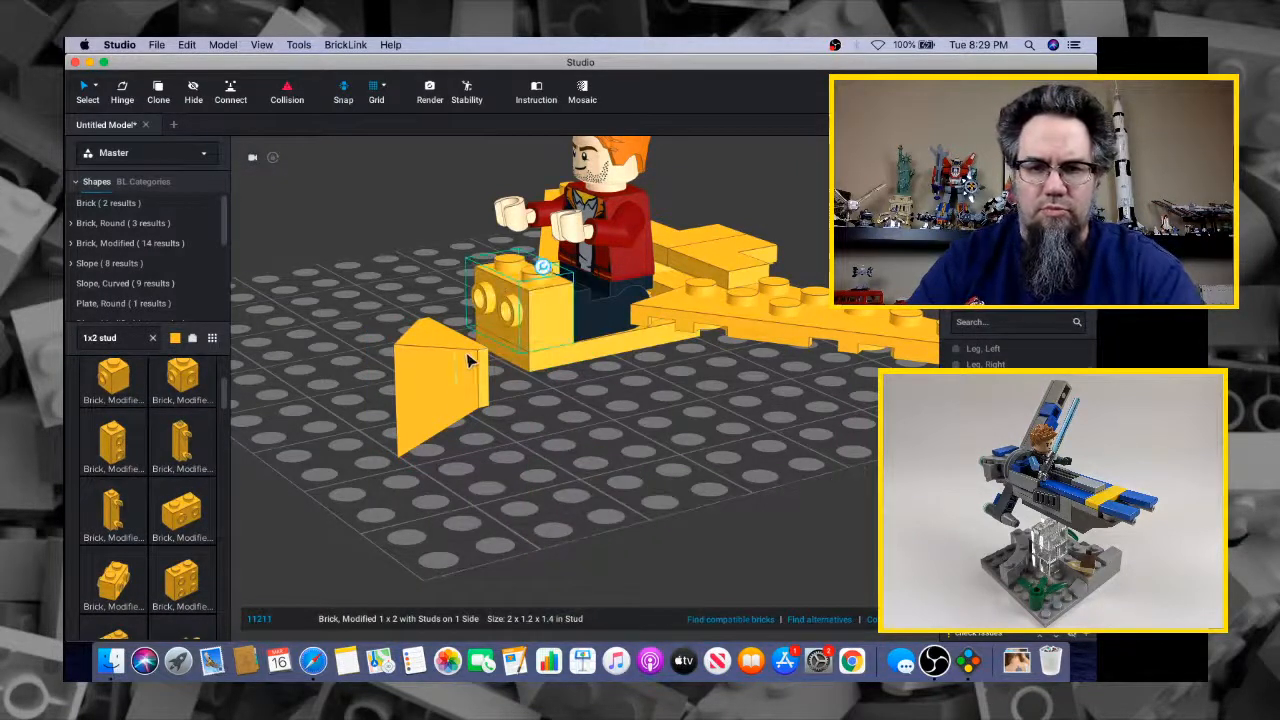
{"action": "left_click_drag", "start_coordinate": [470, 360], "coordinate": [499, 311]}
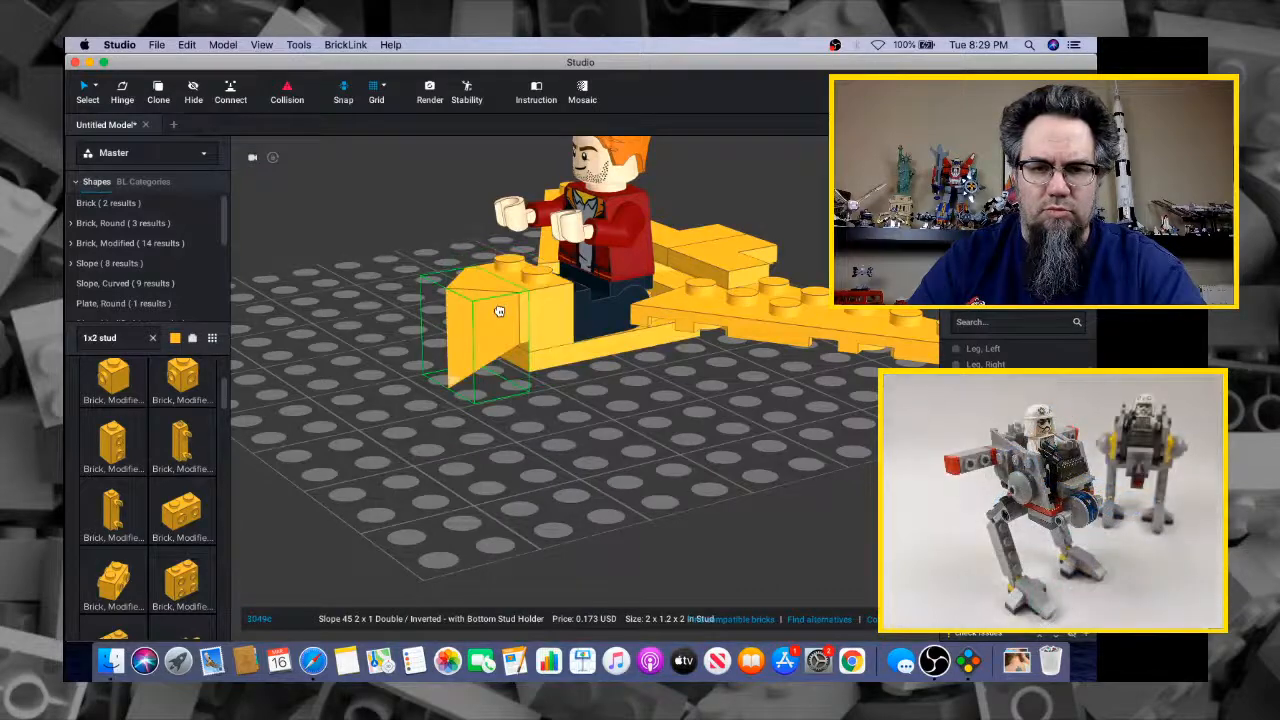
Take the slope off the side-stud brick and delete that brick from the seat plate
{"action": "right_click_drag", "start_coordinate": [499, 311], "coordinate": [463, 323]}
{"action": "key", "text": "super+Tab"}
{"action": "key", "text": "super+Tab"}
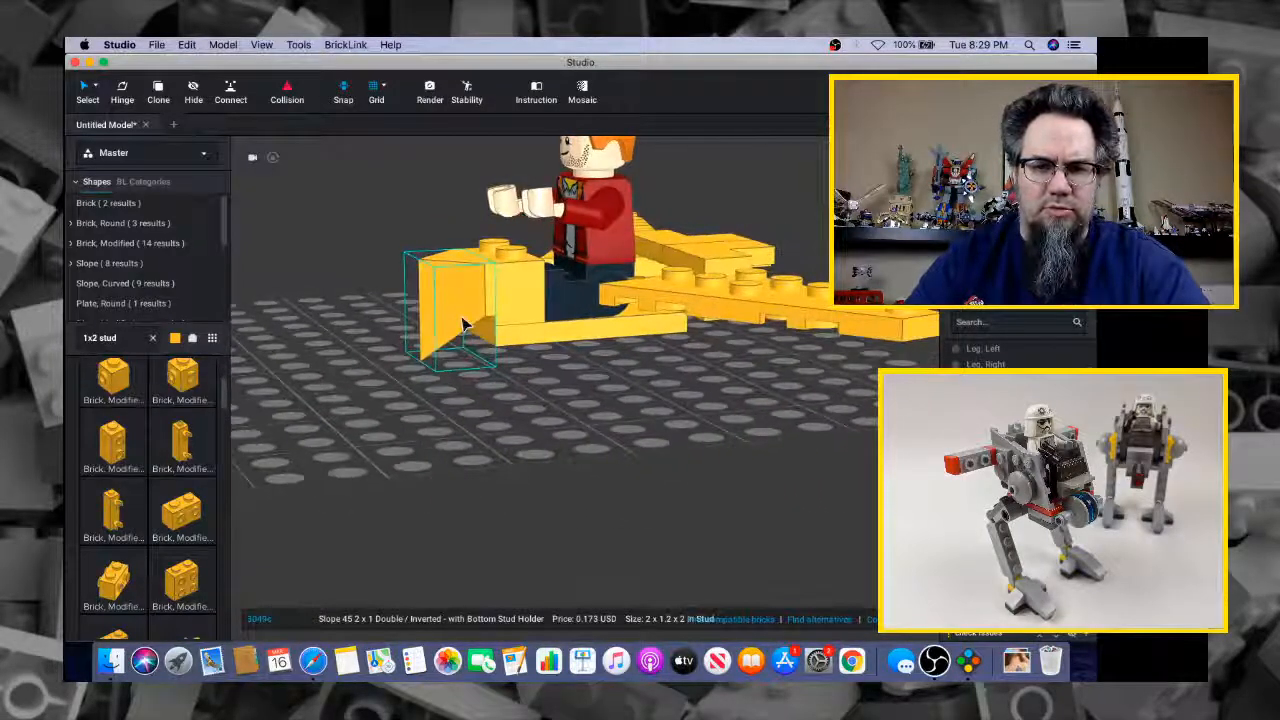
{"action": "left_click_drag", "start_coordinate": [463, 323], "coordinate": [340, 380]}
{"action": "left_click", "coordinate": [518, 292]}
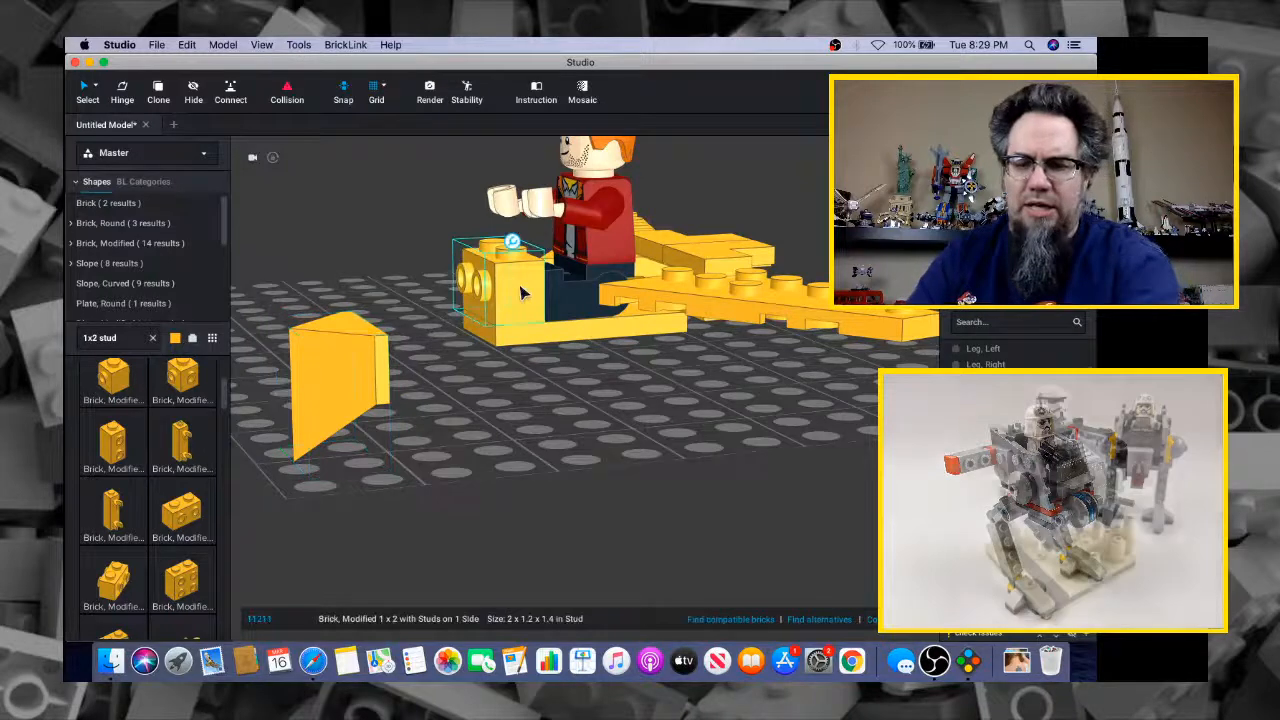
{"action": "key", "text": "Delete"}
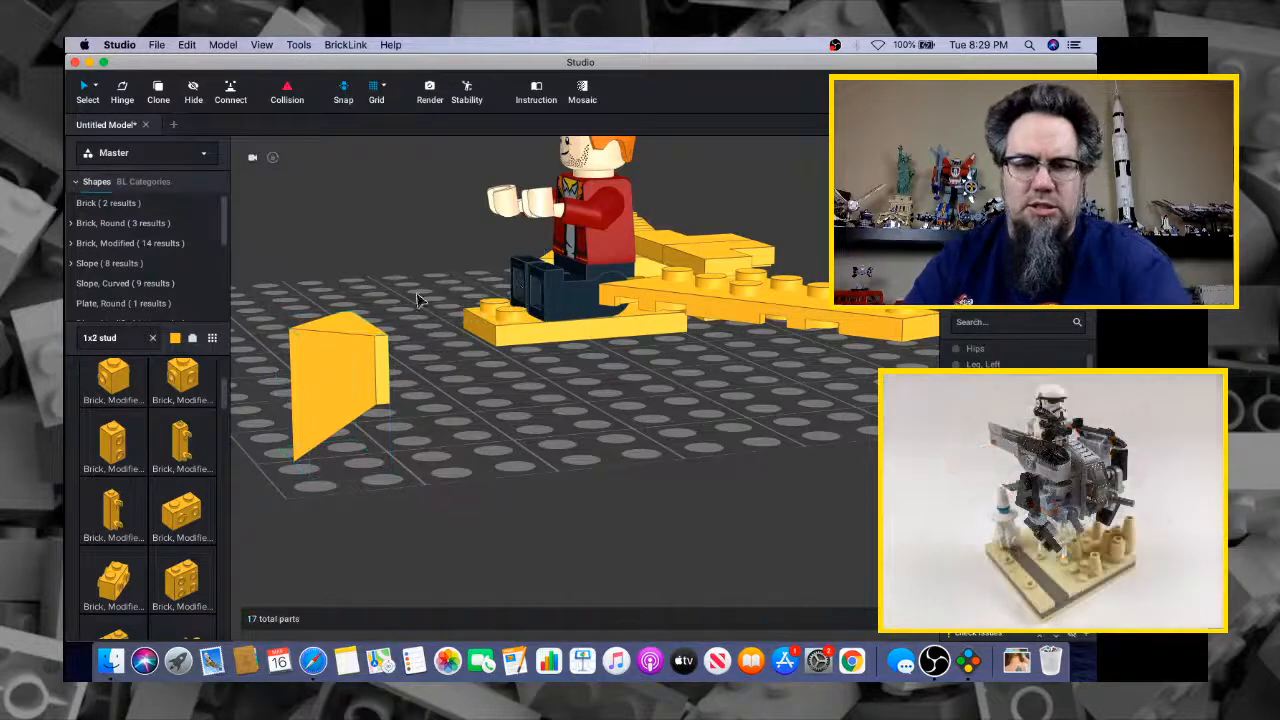
Search the parts for "bracket" and place a Bracket 1 x 2 beneath the front end of the seat plate with its side studs facing forward
{"action": "type", "text": "rad"}
{"action": "triple_click", "coordinate": [118, 340]}
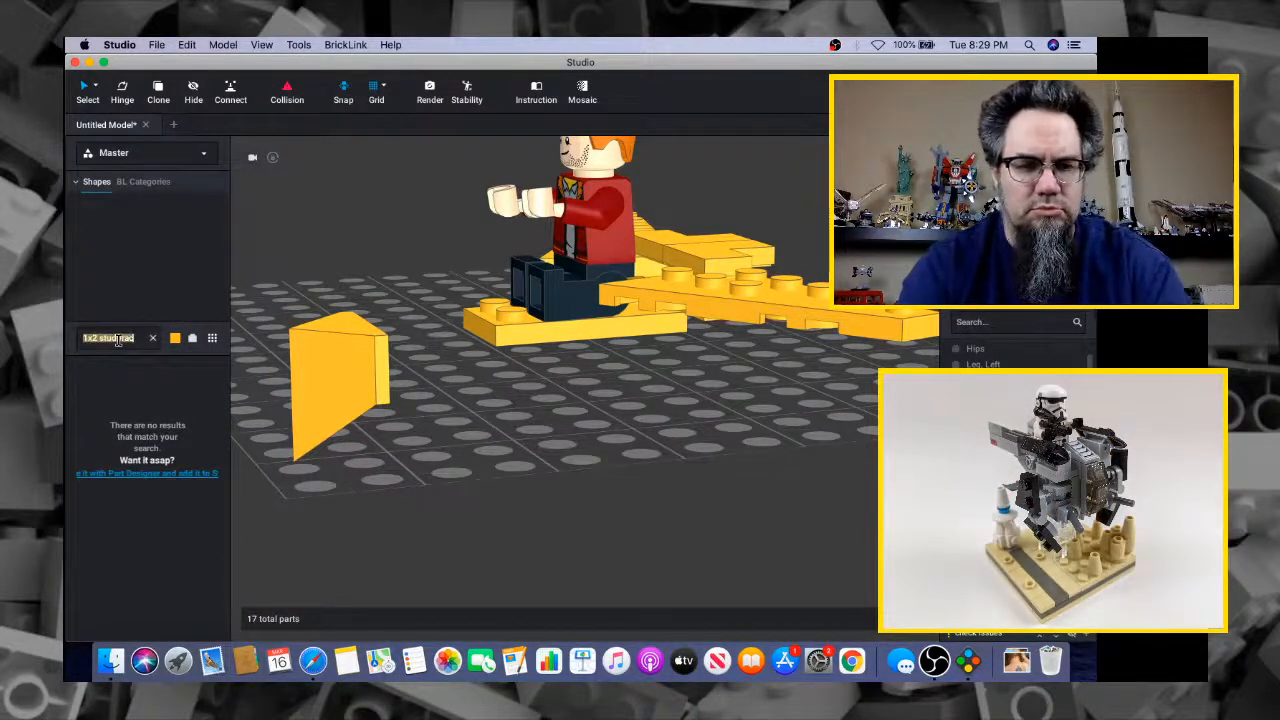
{"action": "type", "text": "bracket"}
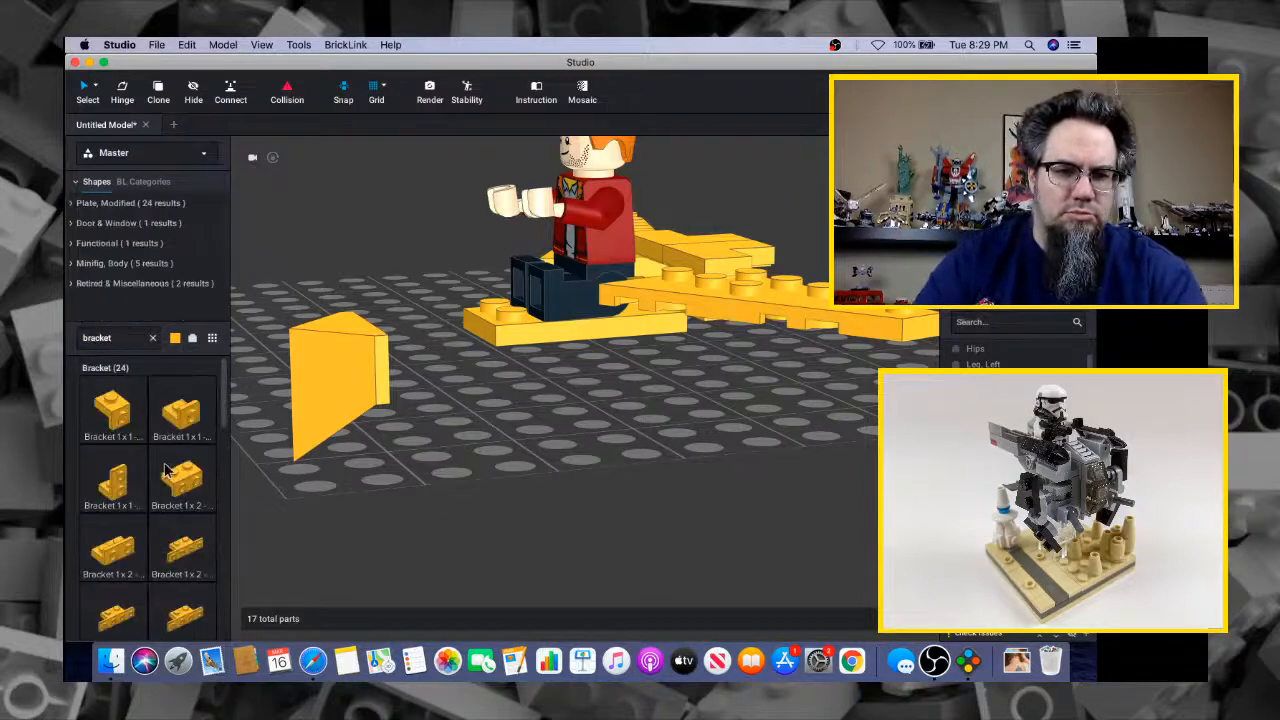
{"action": "left_click_drag", "start_coordinate": [167, 470], "coordinate": [495, 352]}
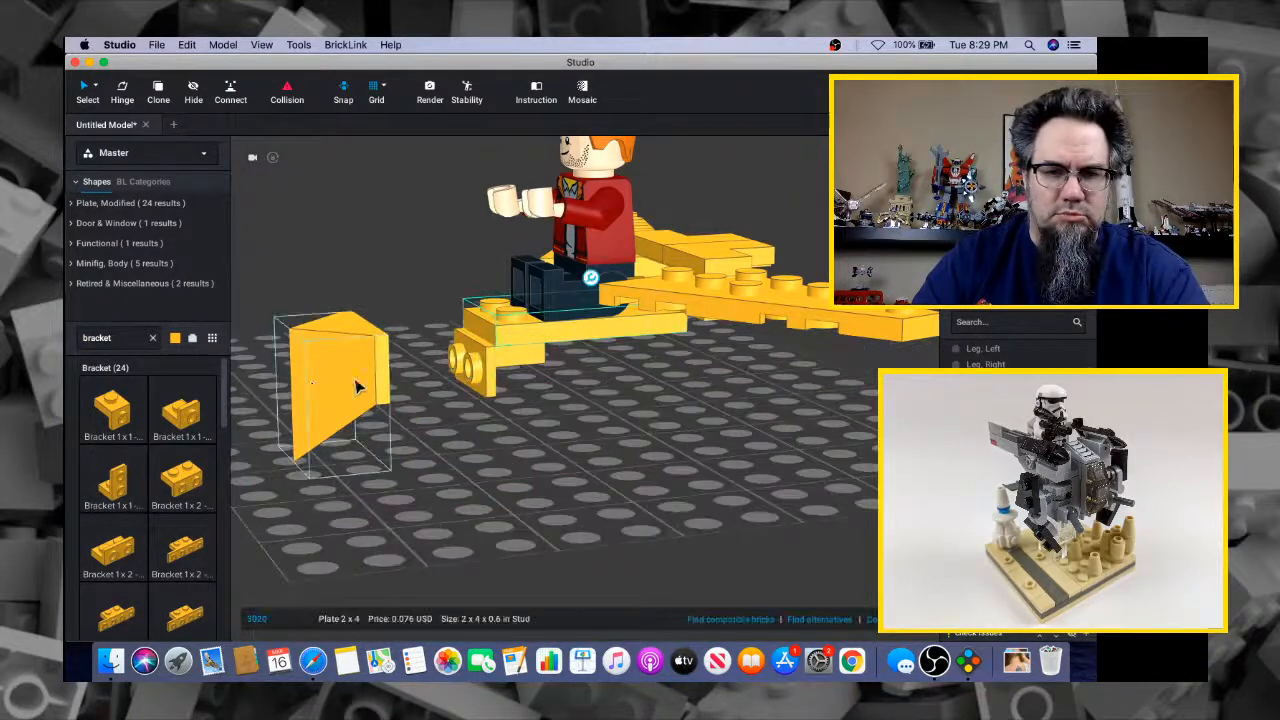
Fit the upright slope onto the bracket's forward-facing studs and select the slope and bracket together
{"action": "left_click_drag", "start_coordinate": [358, 387], "coordinate": [426, 403]}
{"action": "right_click_drag", "start_coordinate": [426, 403], "coordinate": [506, 400]}
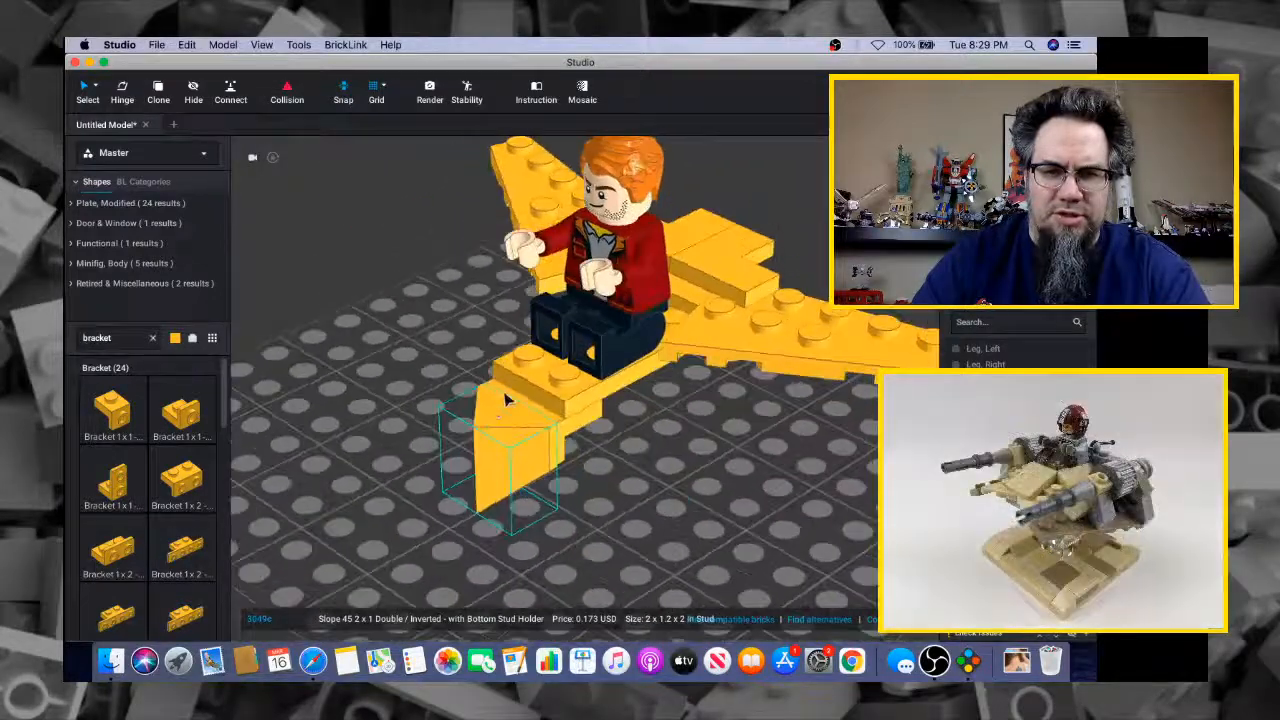
{"action": "right_click_drag", "start_coordinate": [570, 443], "coordinate": [452, 345]}
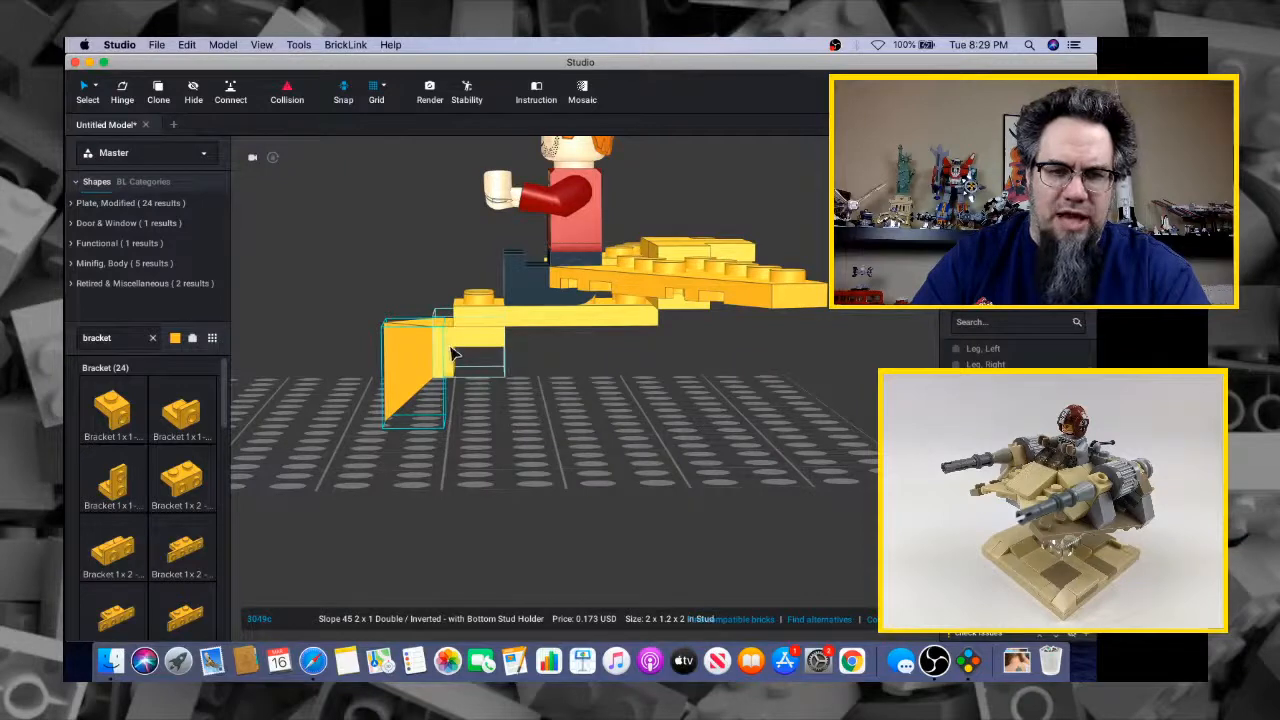
{"action": "right_click_drag", "start_coordinate": [452, 352], "coordinate": [420, 307]}
{"action": "left_click", "coordinate": [452, 414], "text": "shift"}
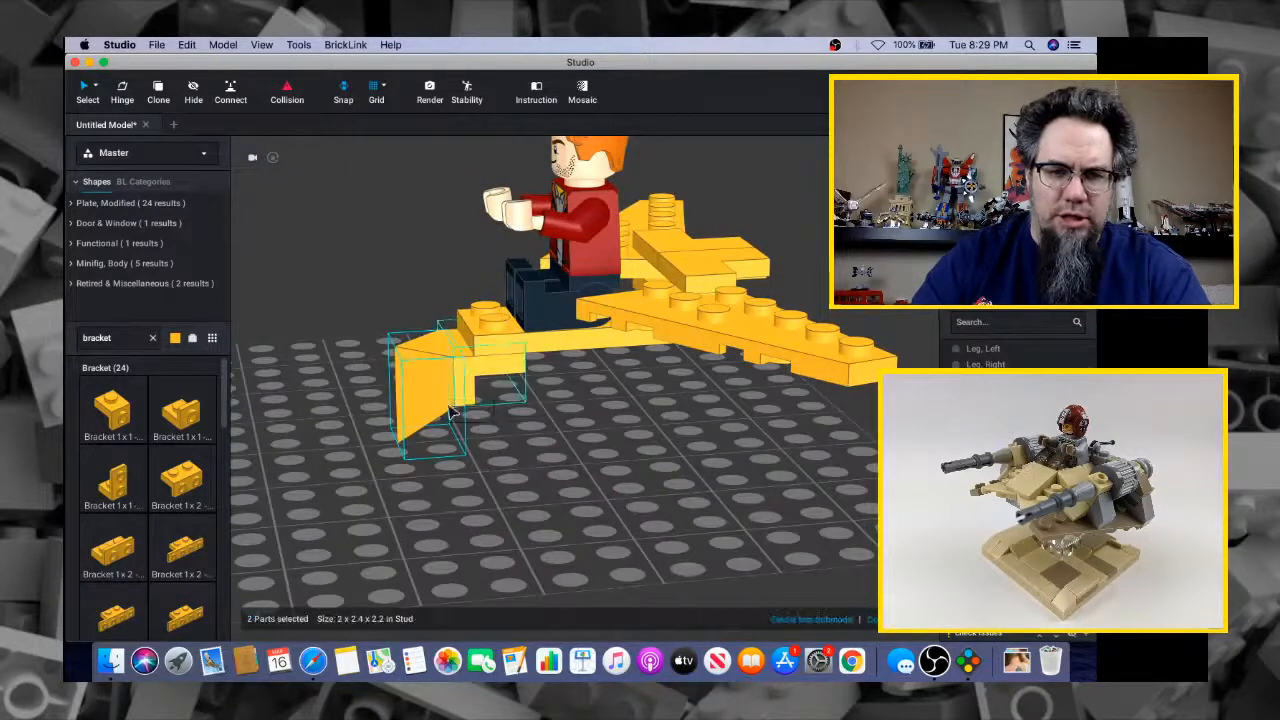
{"action": "left_click_drag", "start_coordinate": [487, 373], "coordinate": [524, 369]}
{"action": "right_click_drag", "start_coordinate": [529, 372], "coordinate": [500, 408]}
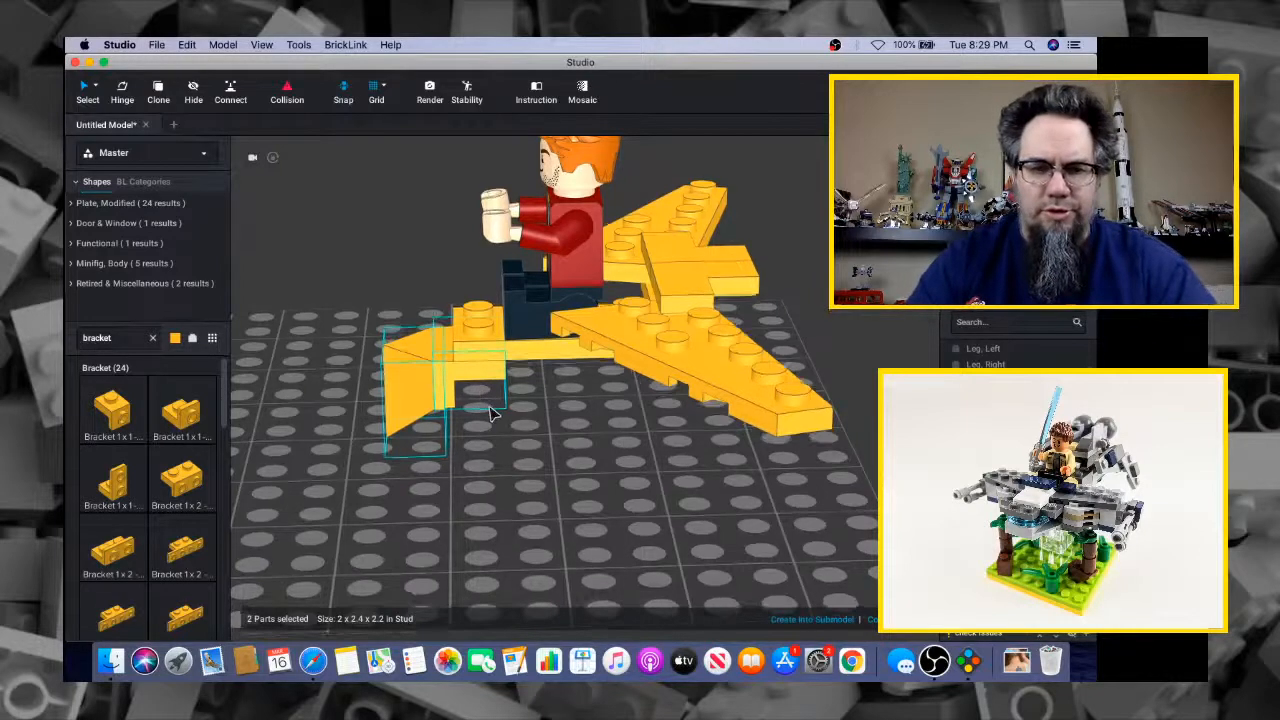
Check the Milano reference picture in Safari, return to Studio, and search the parts for "2x1 slope"
{"action": "key", "text": "super+Tab"}
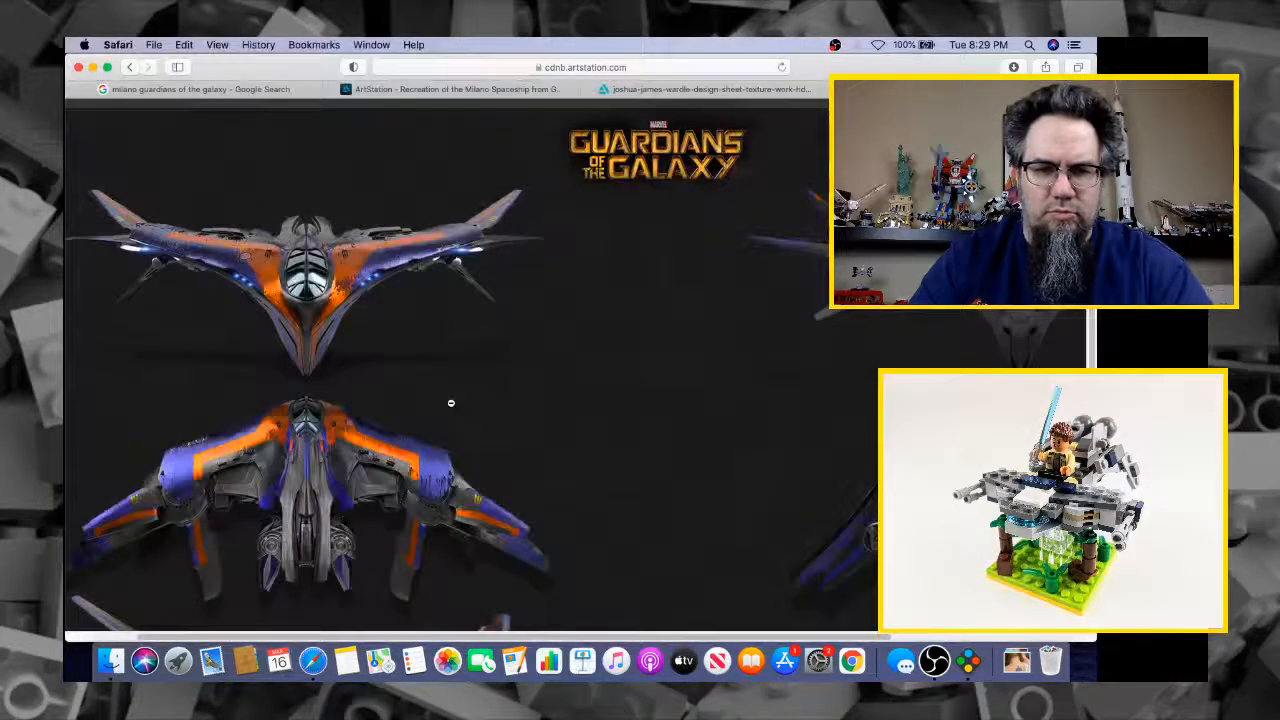
{"action": "key", "text": "super+Tab"}
{"action": "right_click_drag", "start_coordinate": [455, 410], "coordinate": [520, 420]}
{"action": "left_click", "coordinate": [557, 430]}
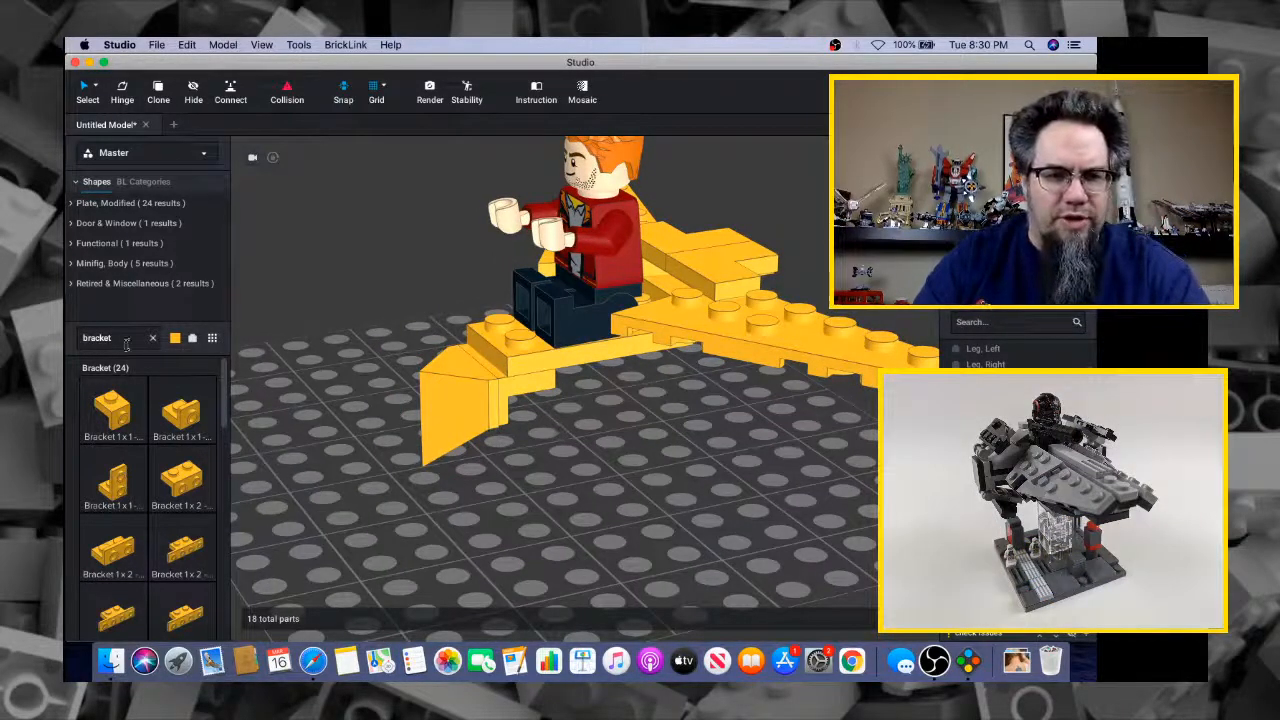
{"action": "type", "text": "2x1"}
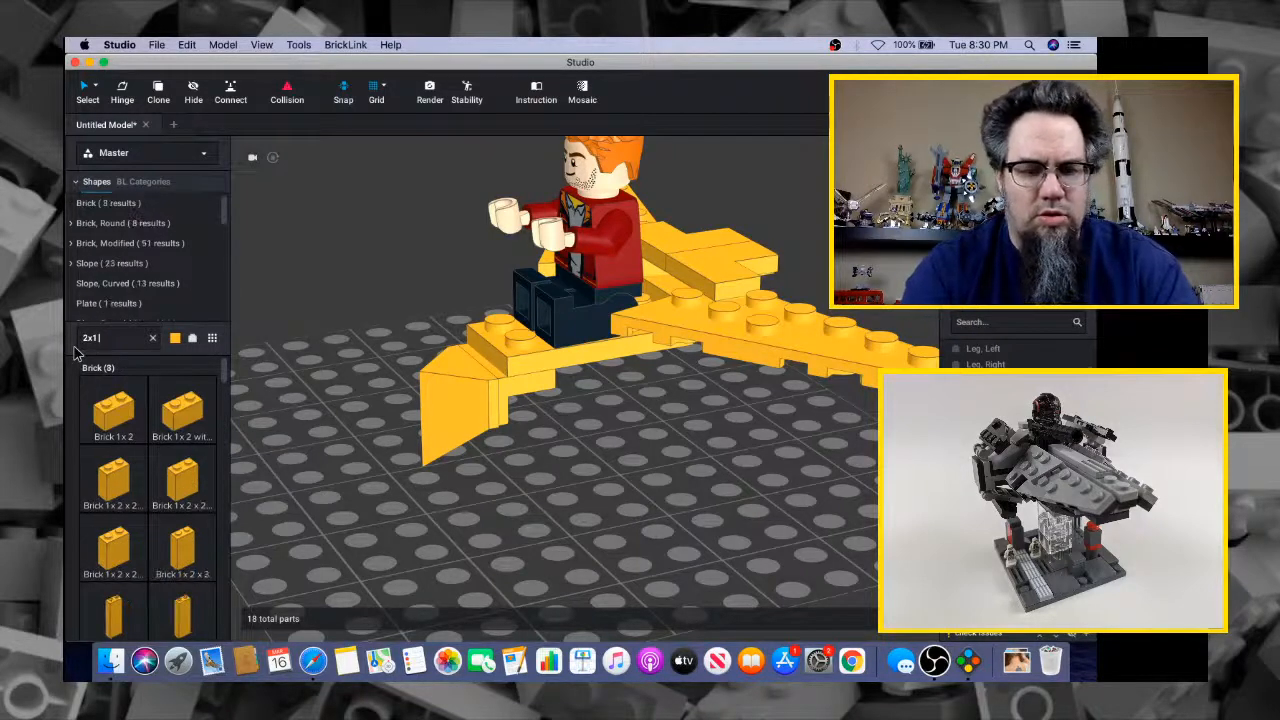
{"action": "type", "text": " slope"}
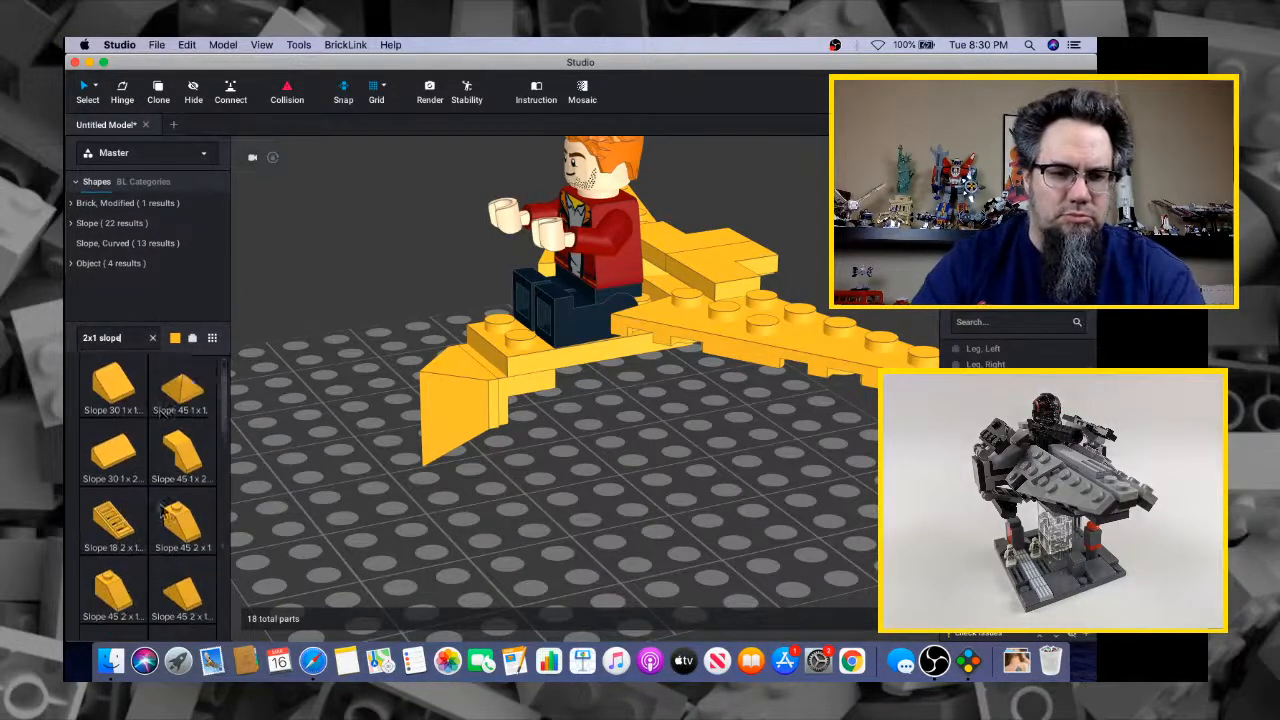
{"action": "scroll", "coordinate": [161, 510], "scroll_direction": "down", "scroll_amount": 10}
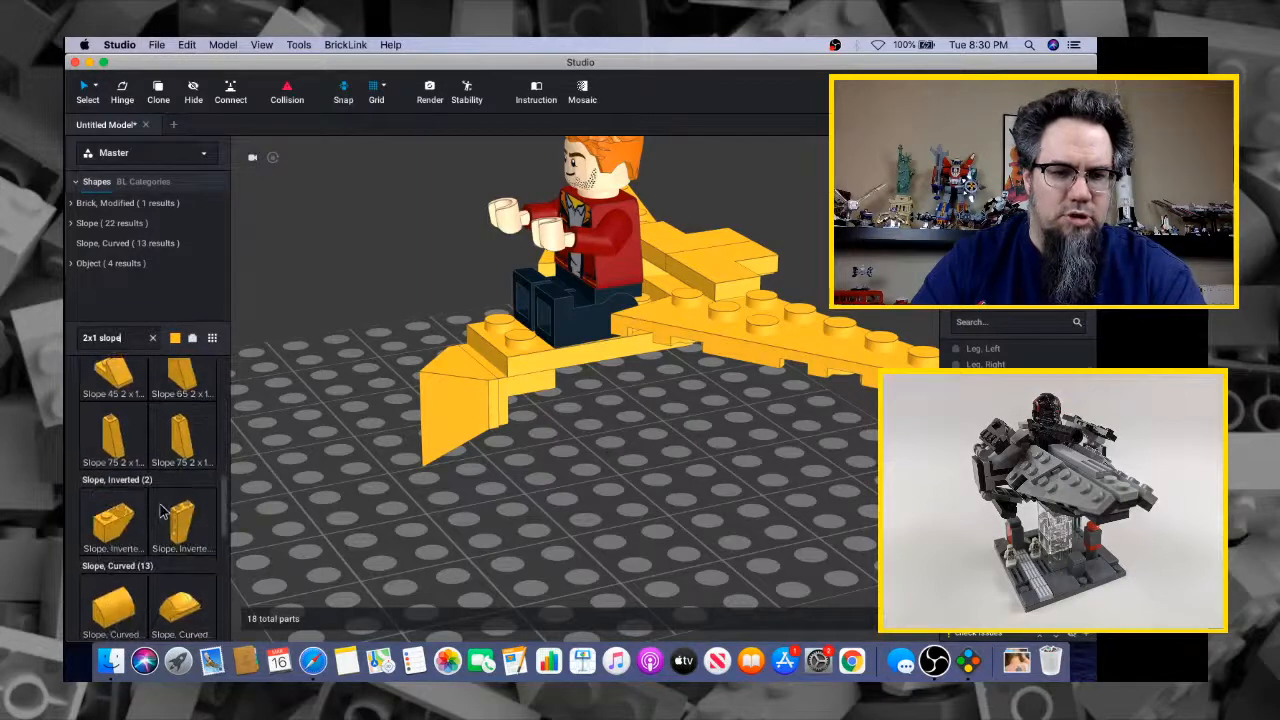
{"action": "scroll", "coordinate": [161, 510], "scroll_direction": "down", "scroll_amount": 10}
Place the right-notched and left-notched Slope, Curved 2 x 1 side by side on the seat plate's front studs, above the upright slope
{"action": "left_click", "coordinate": [181, 510]}
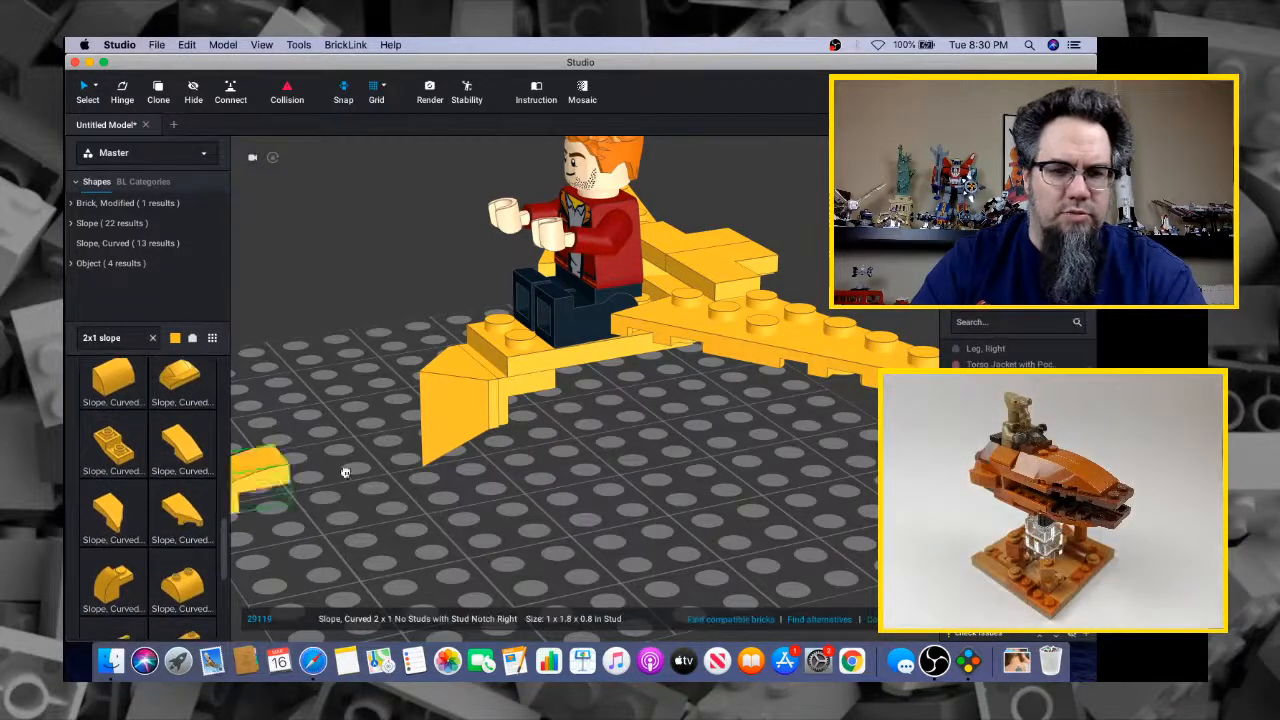
{"action": "right_click_drag", "start_coordinate": [395, 445], "coordinate": [525, 382]}
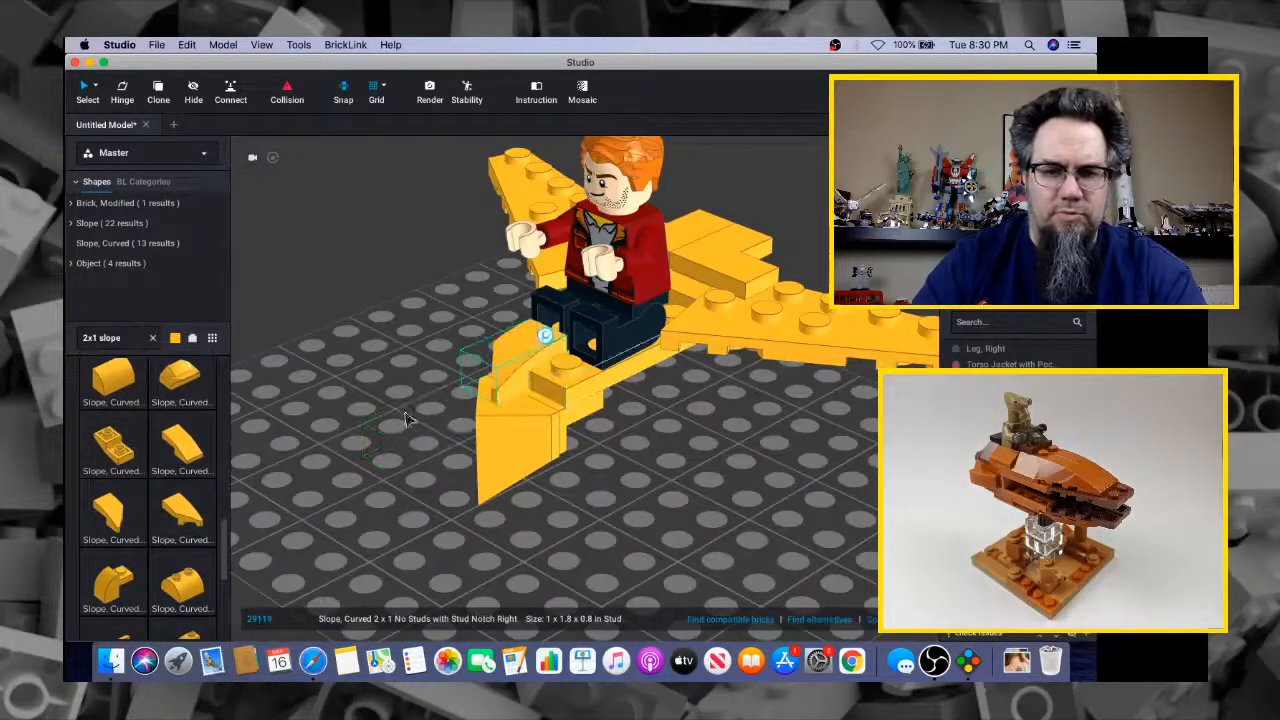
{"action": "left_click", "coordinate": [525, 380]}
{"action": "left_click", "coordinate": [182, 510]}
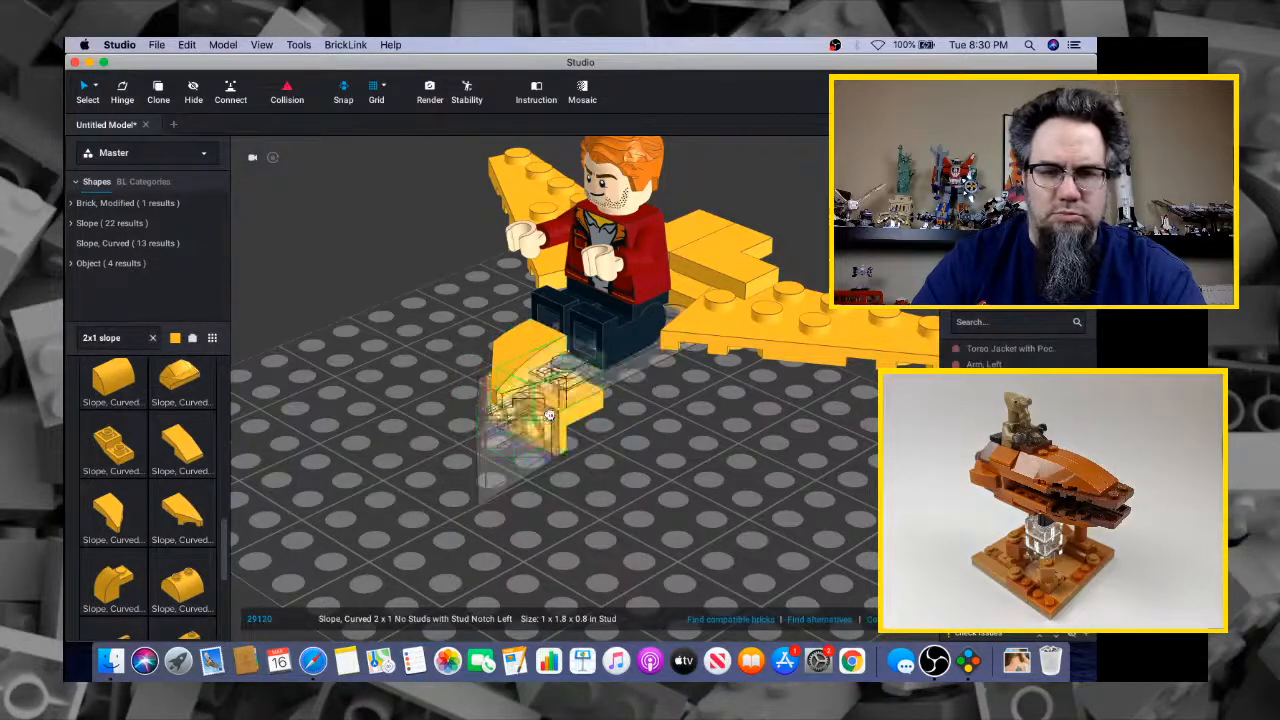
{"action": "left_click", "coordinate": [554, 411]}
{"action": "right_click_drag", "start_coordinate": [554, 411], "coordinate": [586, 437]}
Compare the nose shape from above and from the front with the Milano reference picture in Safari
{"action": "key", "text": "super+Tab"}
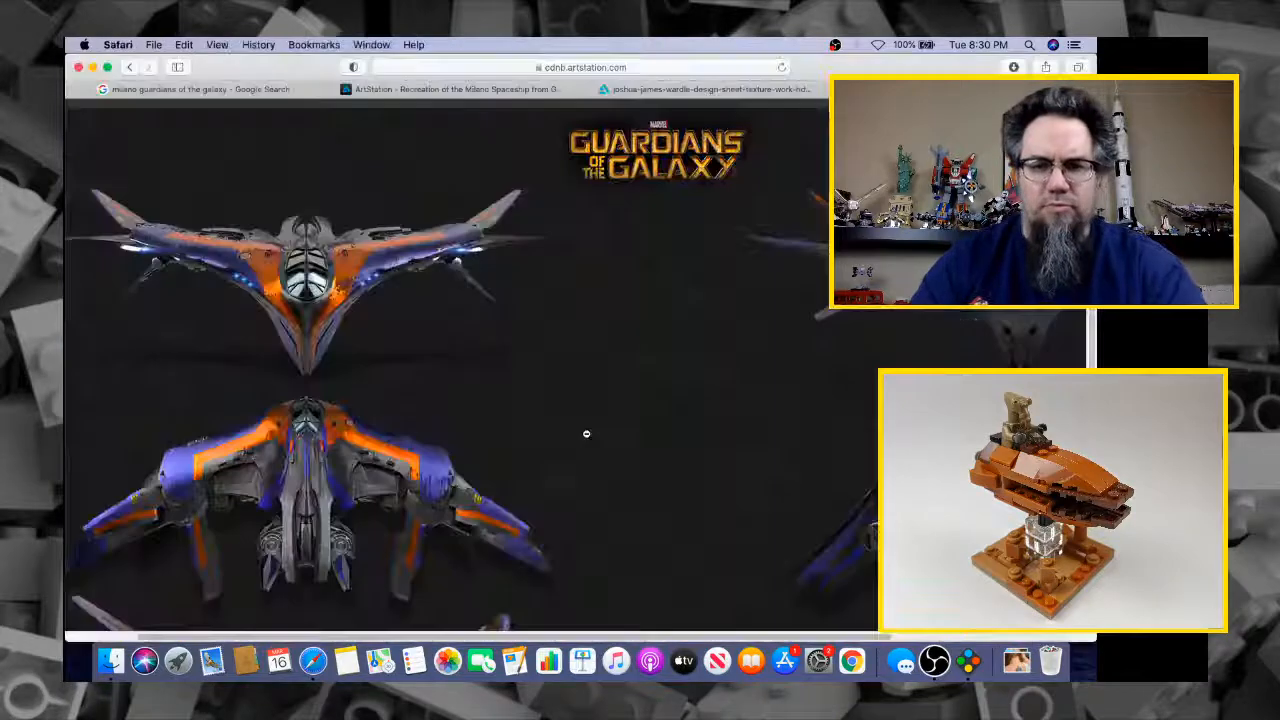
{"action": "key", "text": "super+Tab"}
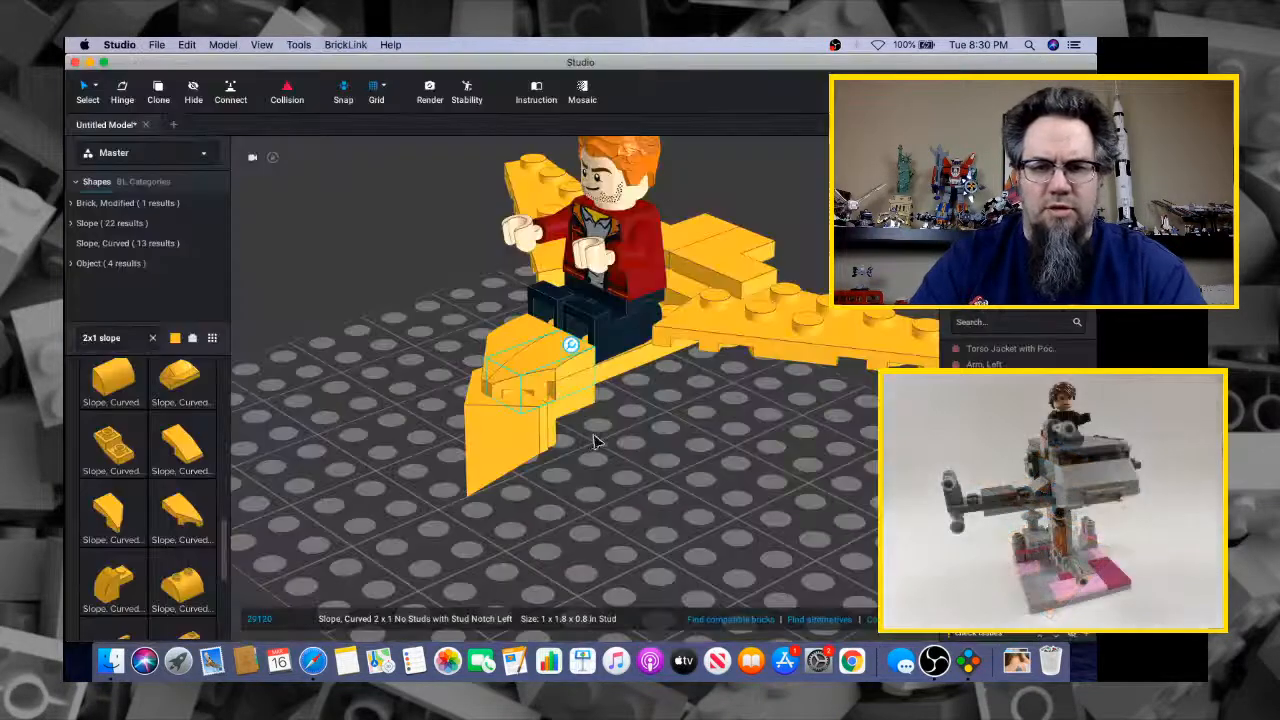
{"action": "right_click_drag", "start_coordinate": [594, 440], "coordinate": [612, 486]}
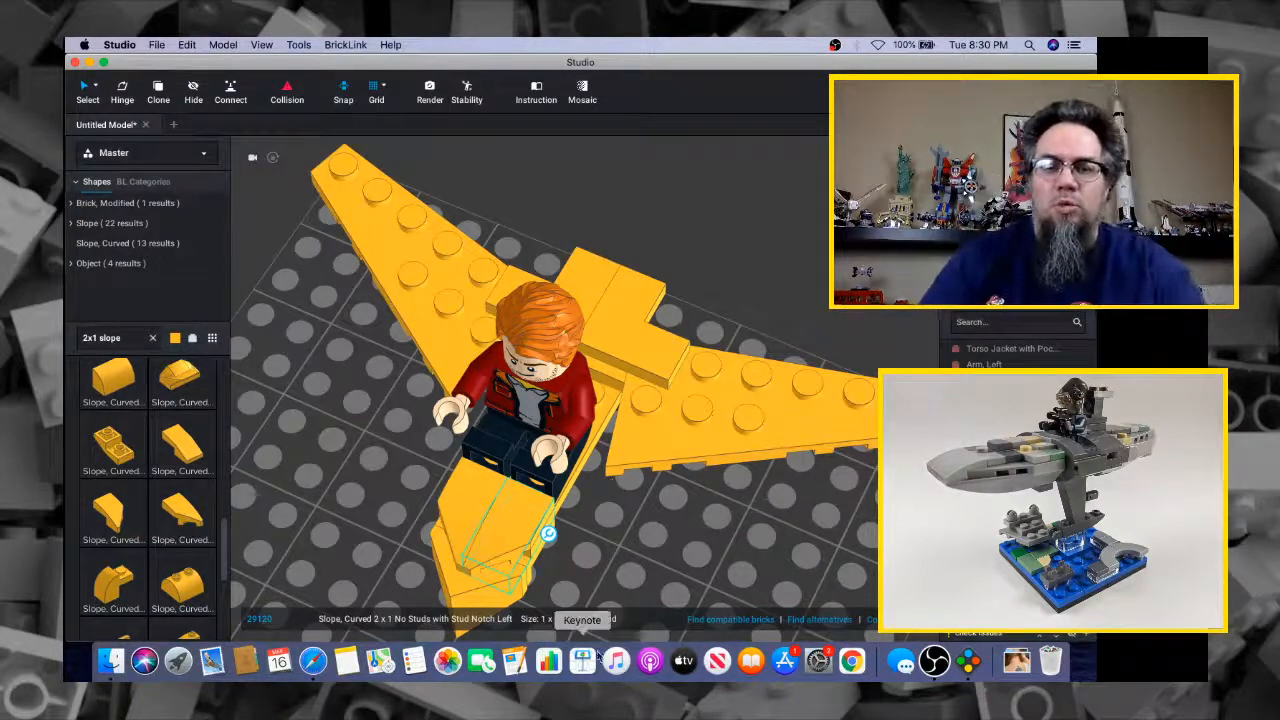
{"action": "mouse_move", "coordinate": [772, 297]}
{"action": "right_mouse_down"}
{"action": "mouse_move", "coordinate": [674, 240]}
{"action": "mouse_move", "coordinate": [731, 289]}
{"action": "mouse_move", "coordinate": [772, 291]}
{"action": "right_mouse_up"}
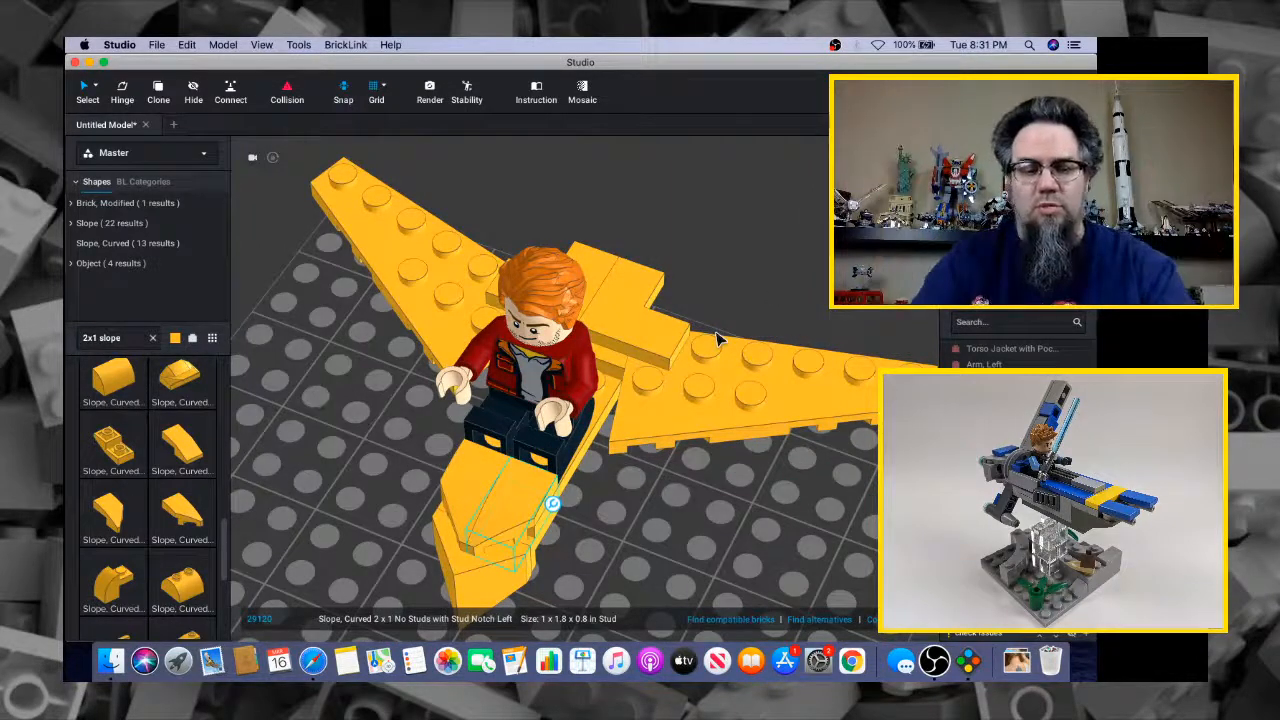
{"action": "right_click_drag", "start_coordinate": [717, 340], "coordinate": [770, 560]}
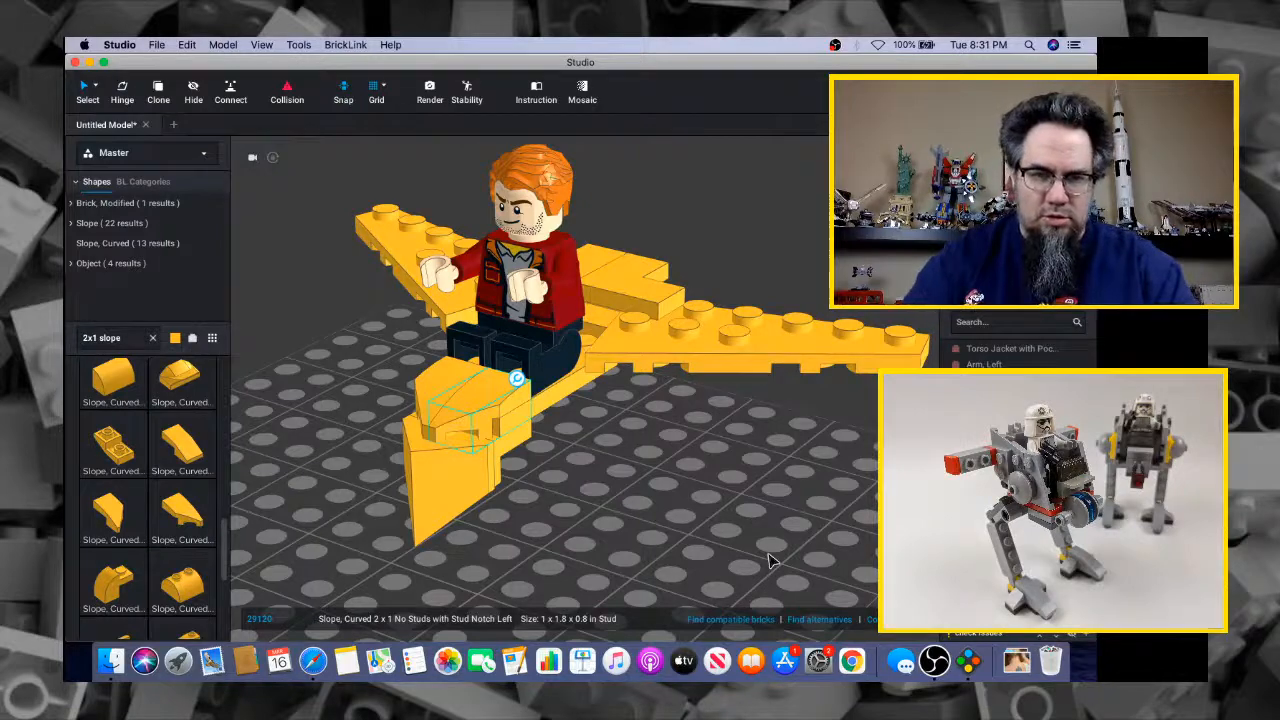
{"action": "key", "text": "super+Tab"}
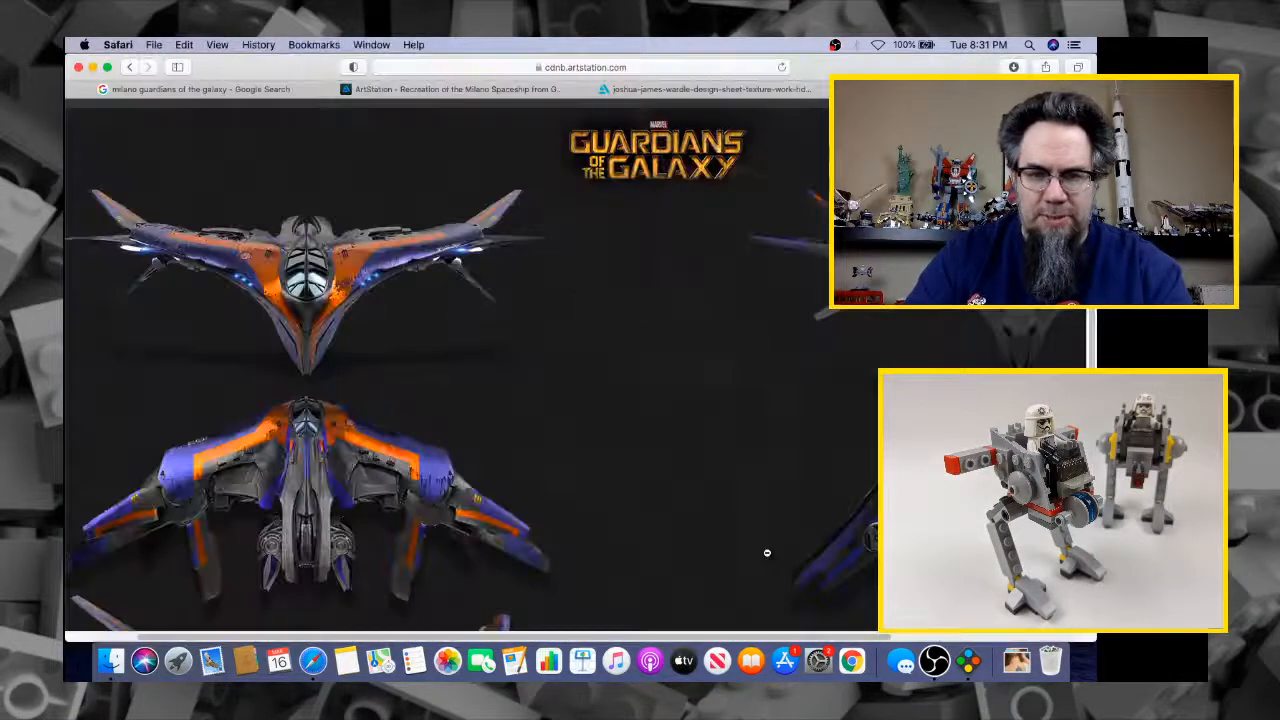
{"action": "key", "text": "super+Tab"}
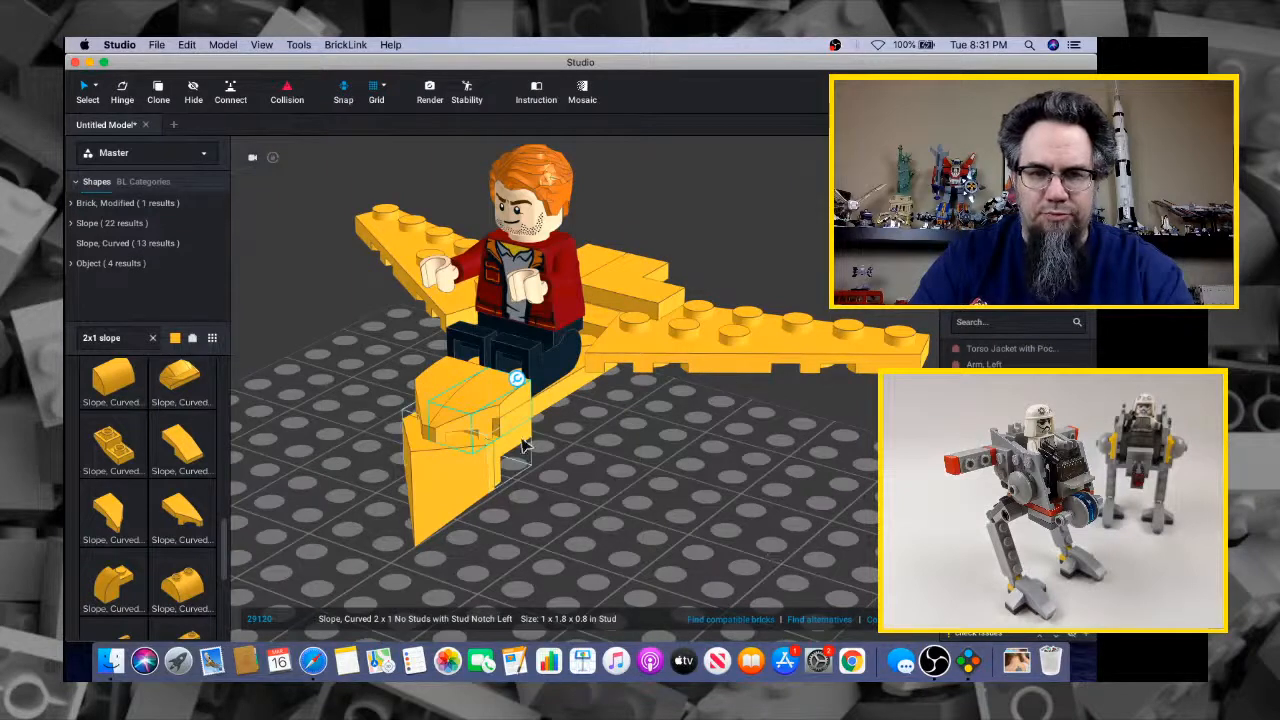
Check the reference picture's colors in Safari and recolor the upright nose slope blue in Studio
{"action": "left_click", "coordinate": [447, 393], "text": "shift"}
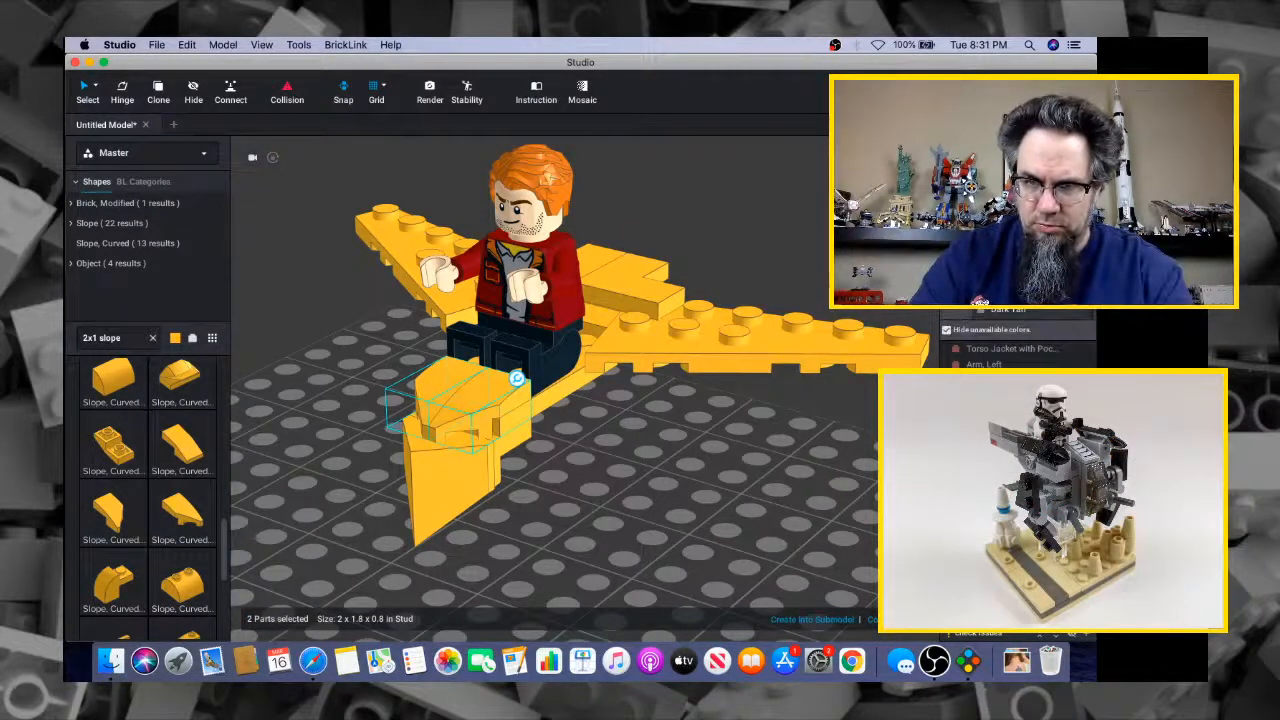
{"action": "left_click", "coordinate": [645, 412]}
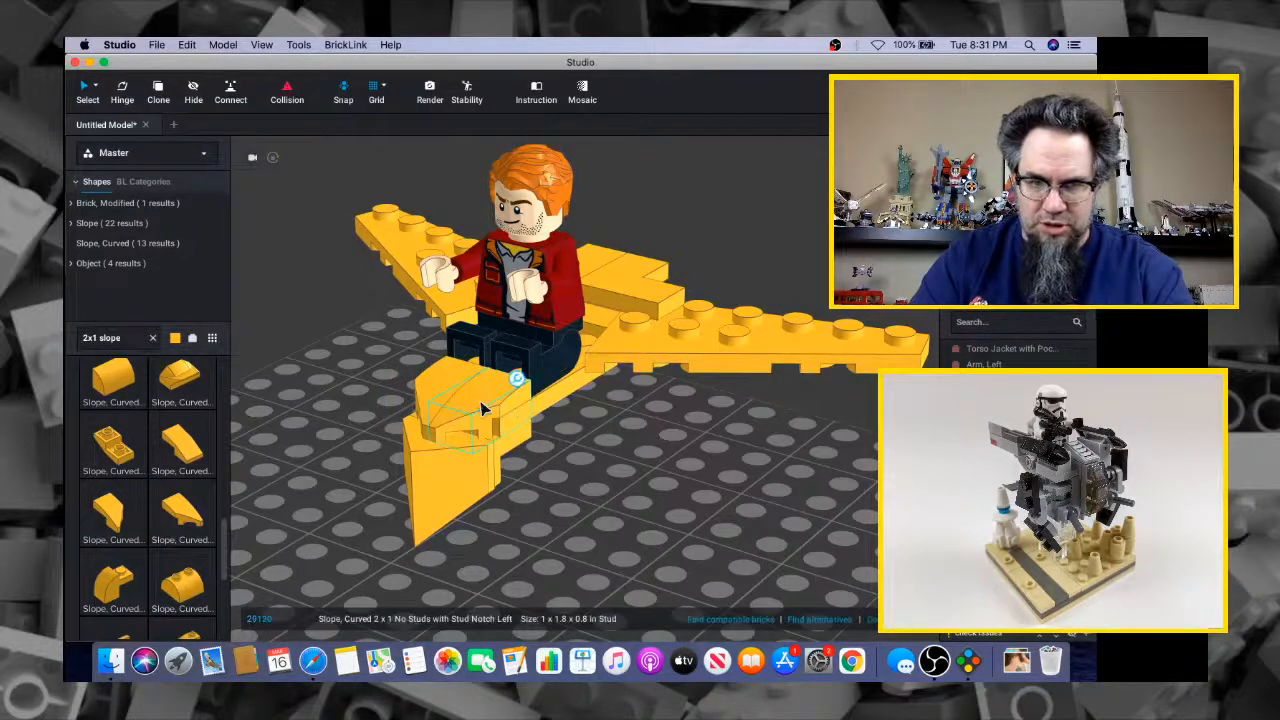
{"action": "key", "text": "super+Tab"}
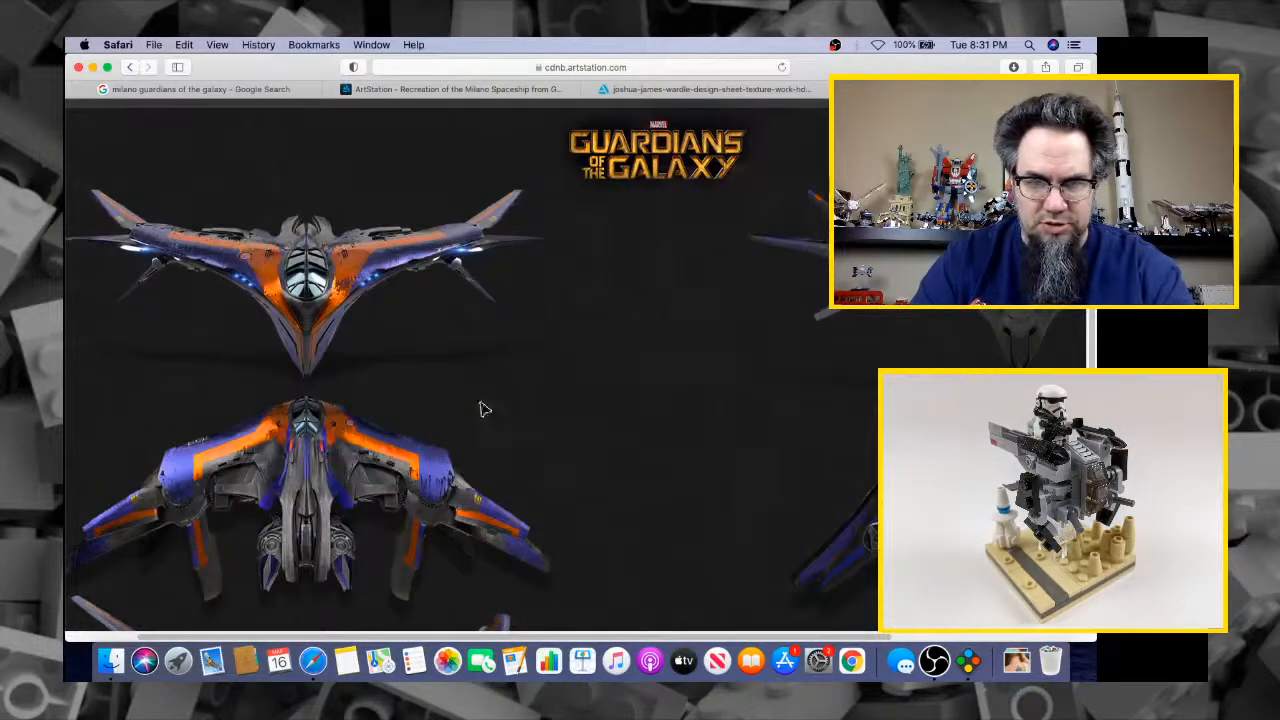
{"action": "key", "text": "super+Tab"}
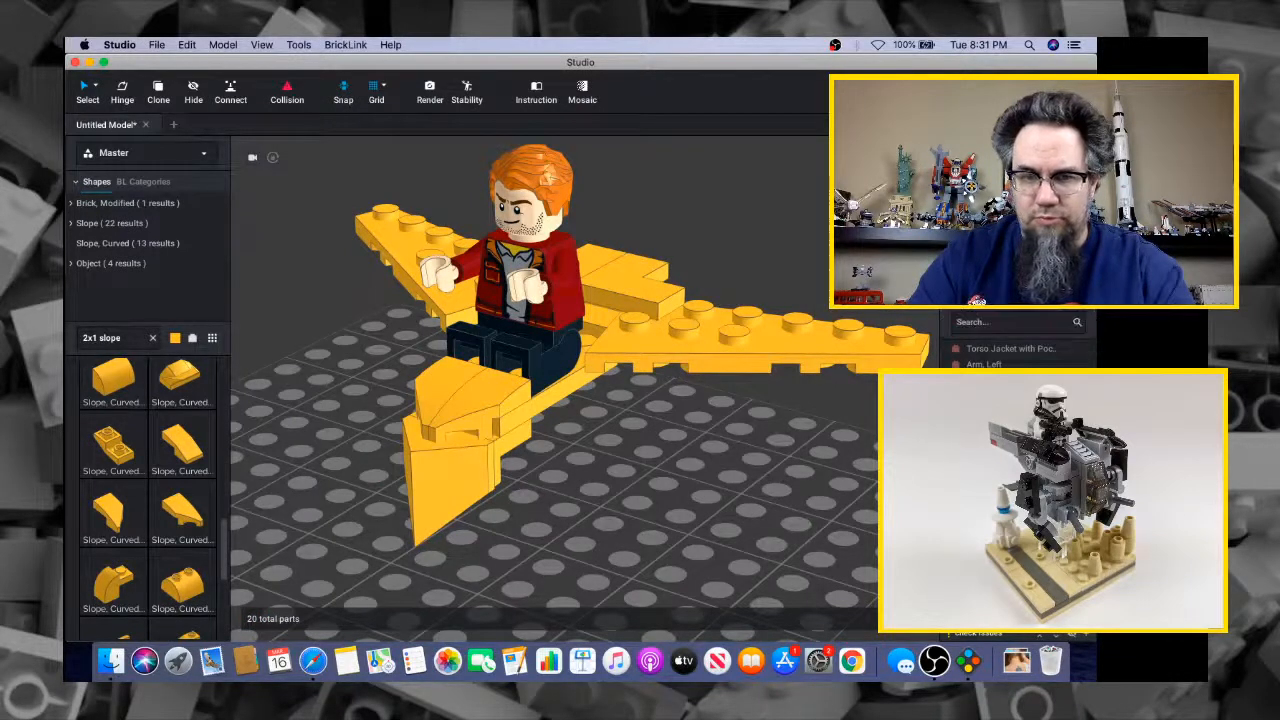
{"action": "left_click", "coordinate": [427, 505]}
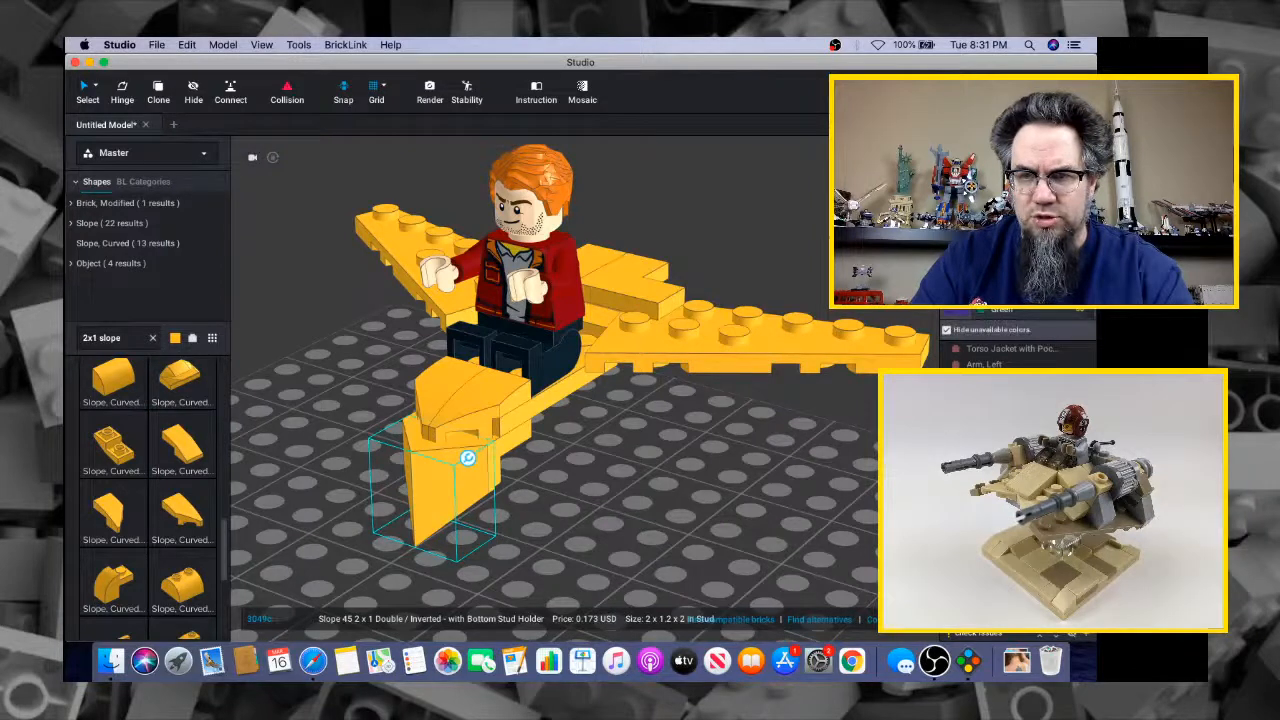
{"action": "left_click", "coordinate": [957, 305]}
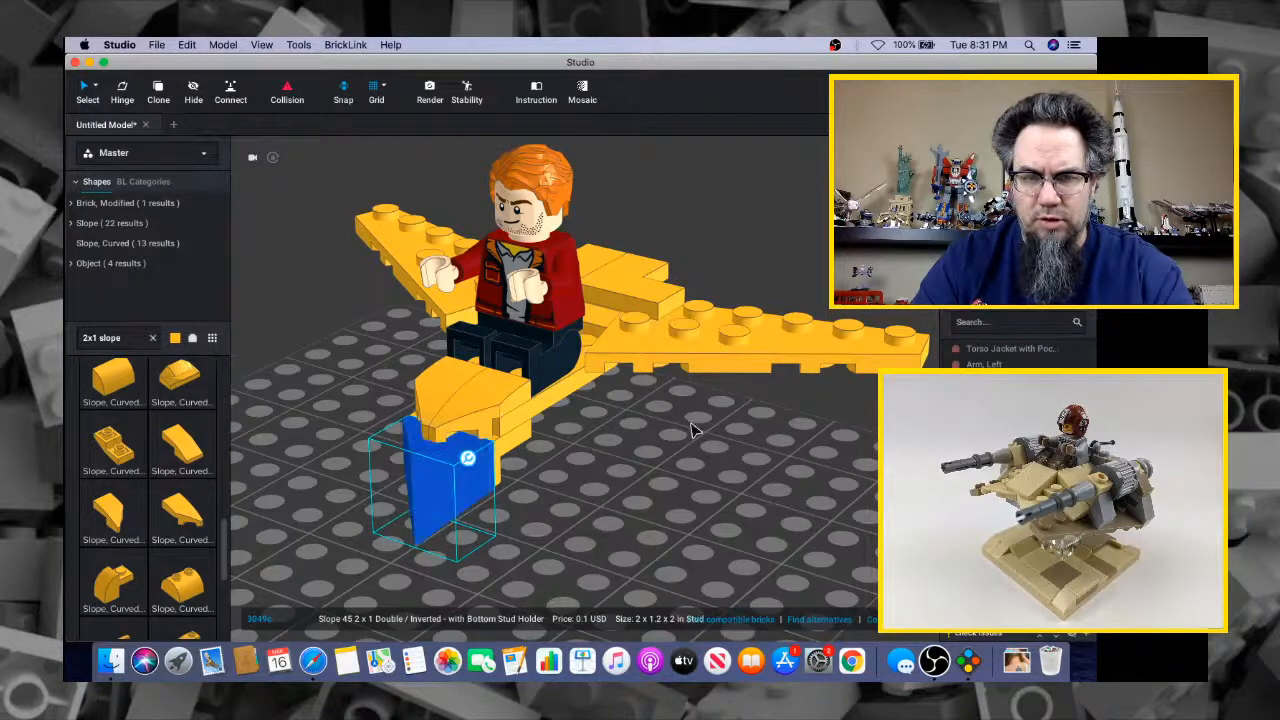
Recolor both curved nose slopes orange to match the Milano reference picture
{"action": "key", "text": "super+Tab"}
{"action": "key", "text": "super+Tab"}
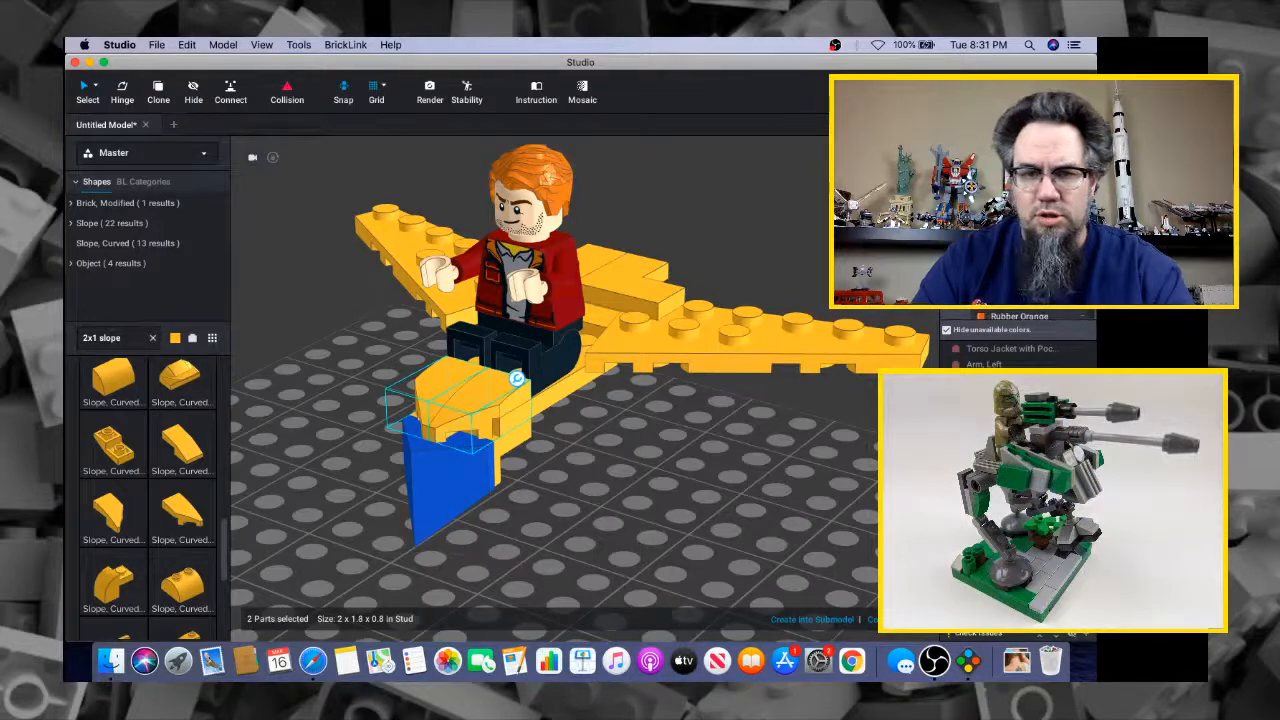
{"action": "left_click", "coordinate": [1000, 290]}
{"action": "right_click_drag", "start_coordinate": [669, 449], "coordinate": [648, 471]}
Recolor the 2 x 4 seat plate under the minifigure blue, matching the reference picture
{"action": "key", "text": "super+Tab"}
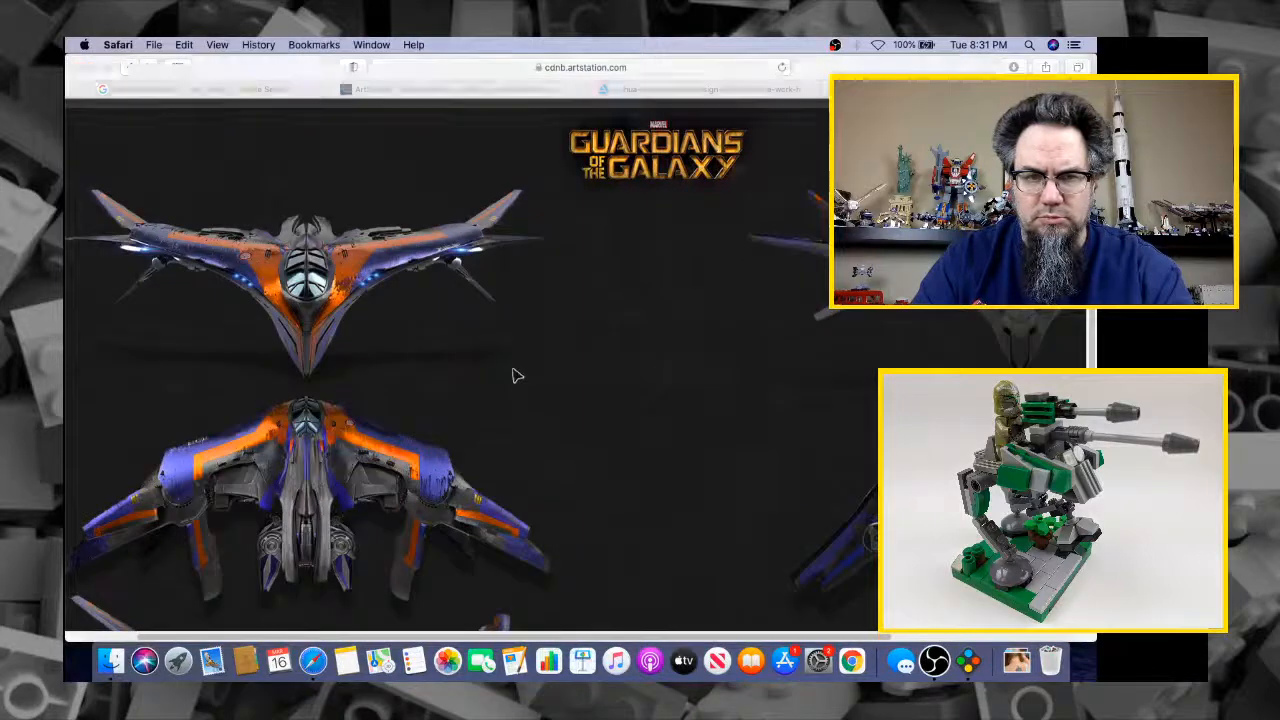
{"action": "key", "text": "super+Tab"}
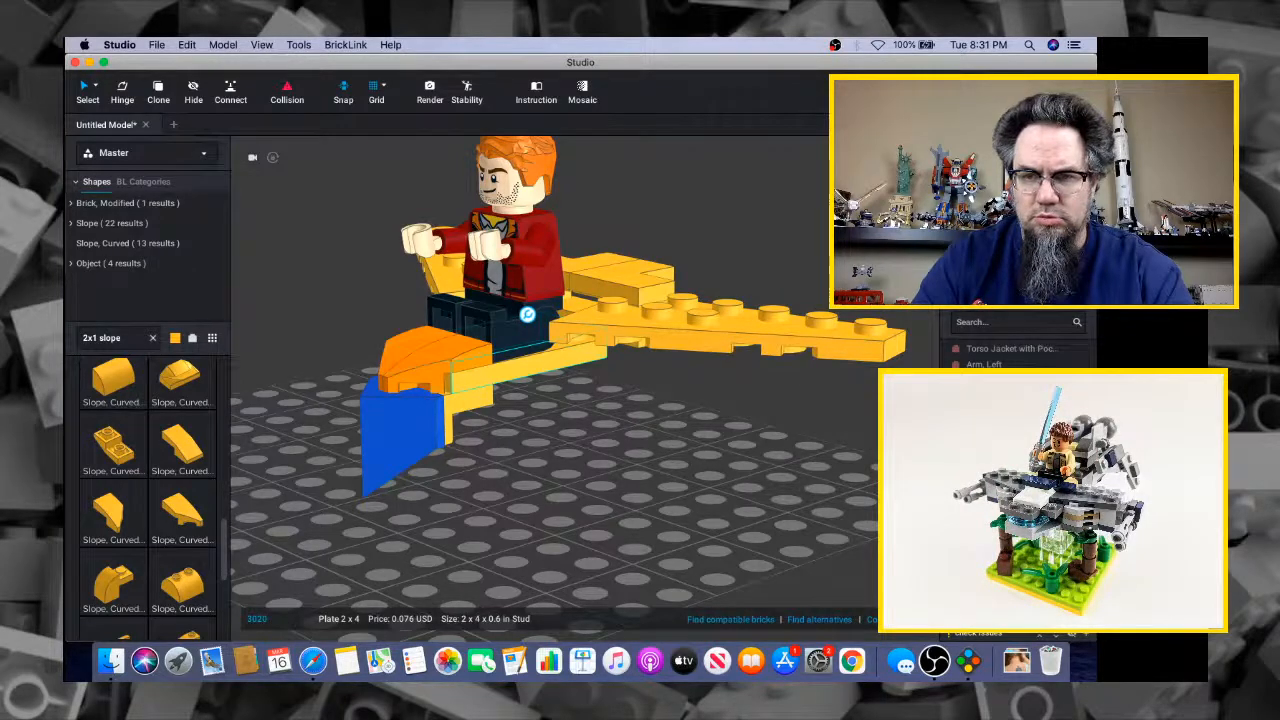
{"action": "key", "text": "super+Tab"}
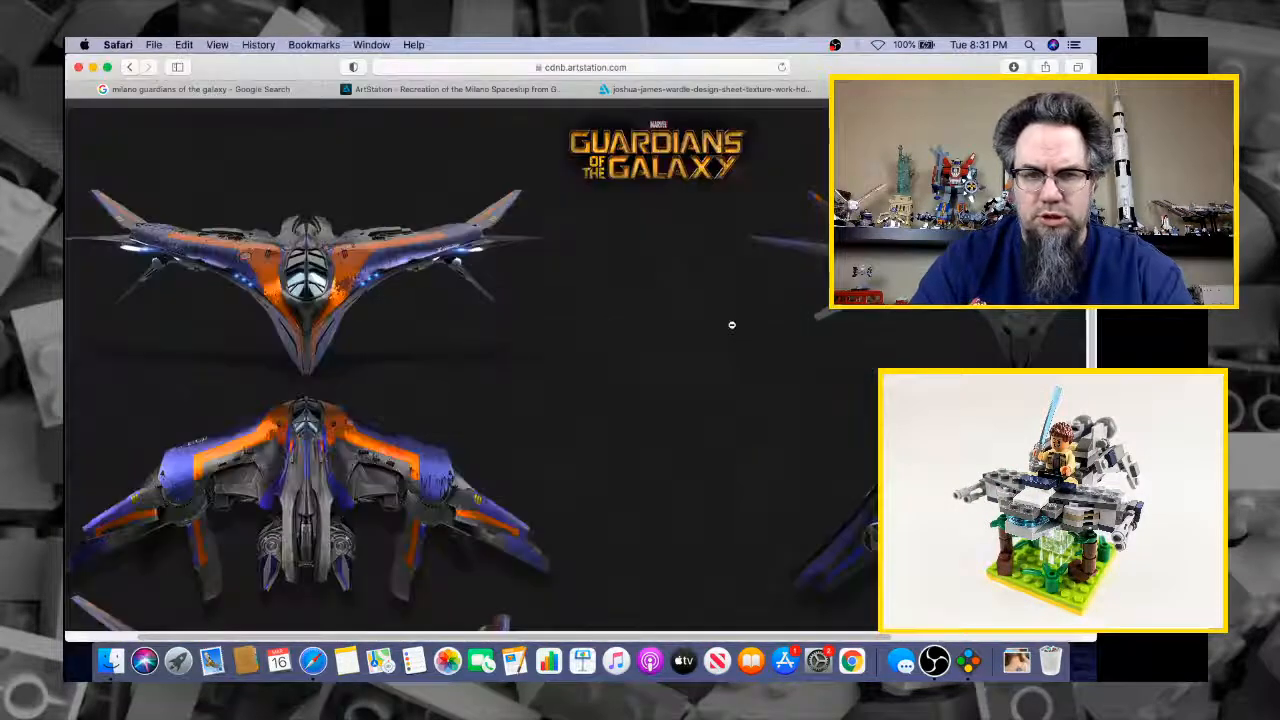
{"action": "left_click", "coordinate": [533, 374]}
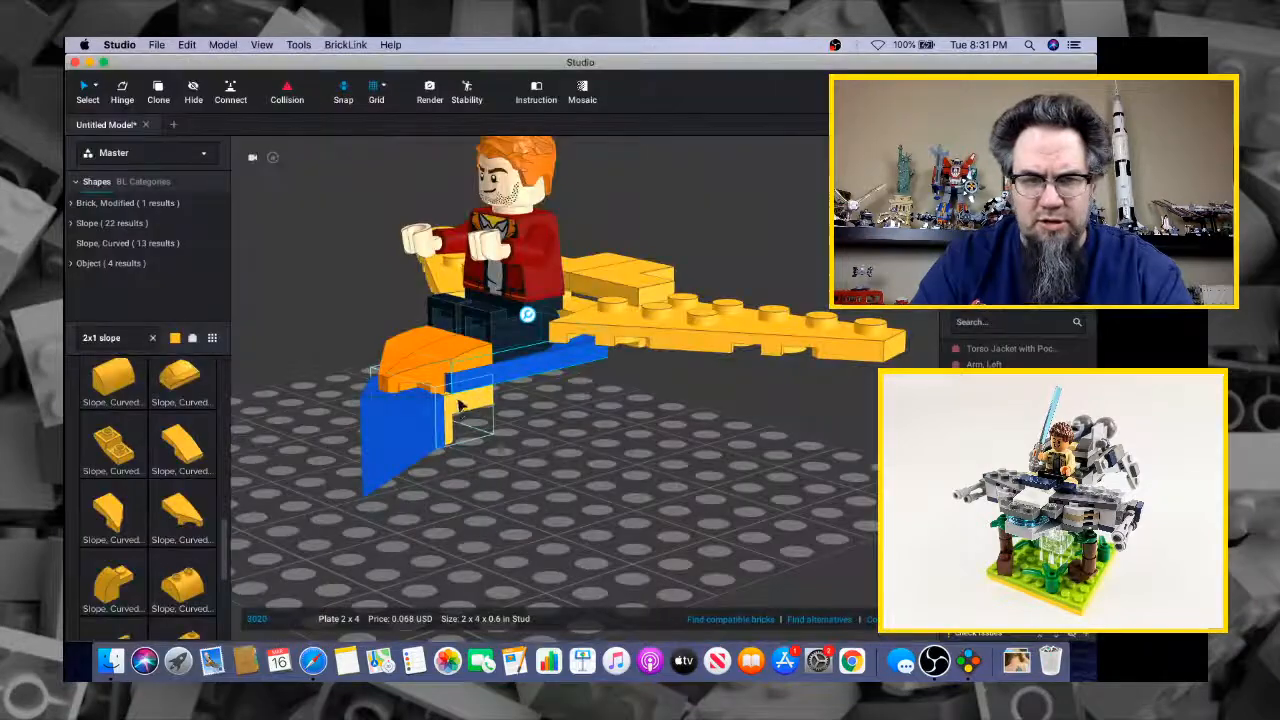
Recolor the Bracket 1 x 2 - 1 x 2 beneath the seat plate's front gray
{"action": "key", "text": "super+Tab"}
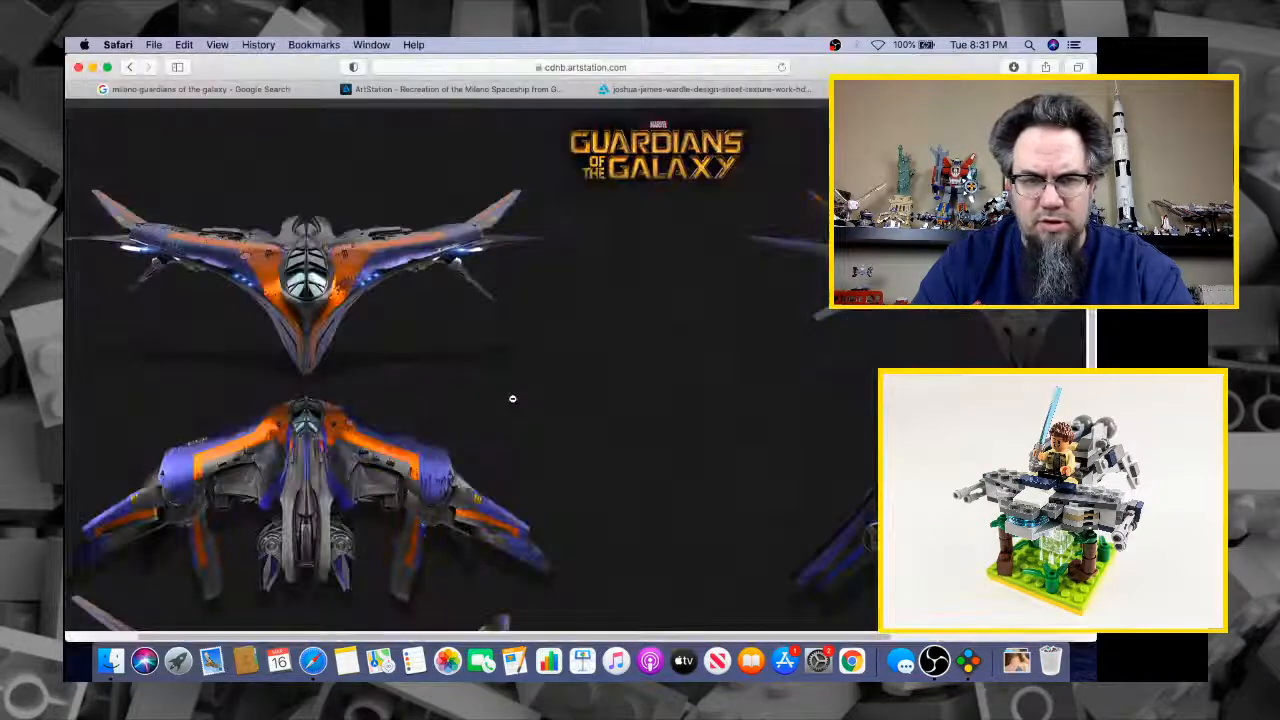
{"action": "key", "text": "super+Tab"}
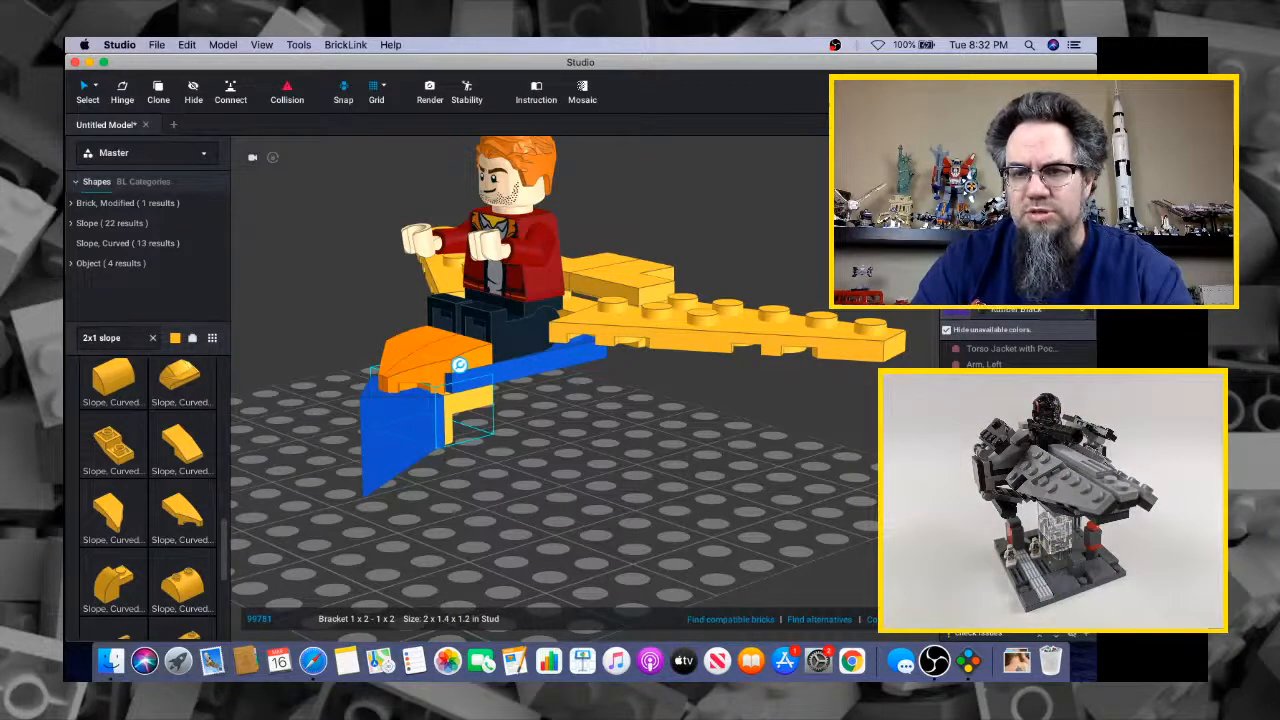
{"action": "left_click", "coordinate": [1000, 295]}
{"action": "right_click_drag", "start_coordinate": [669, 355], "coordinate": [697, 381]}
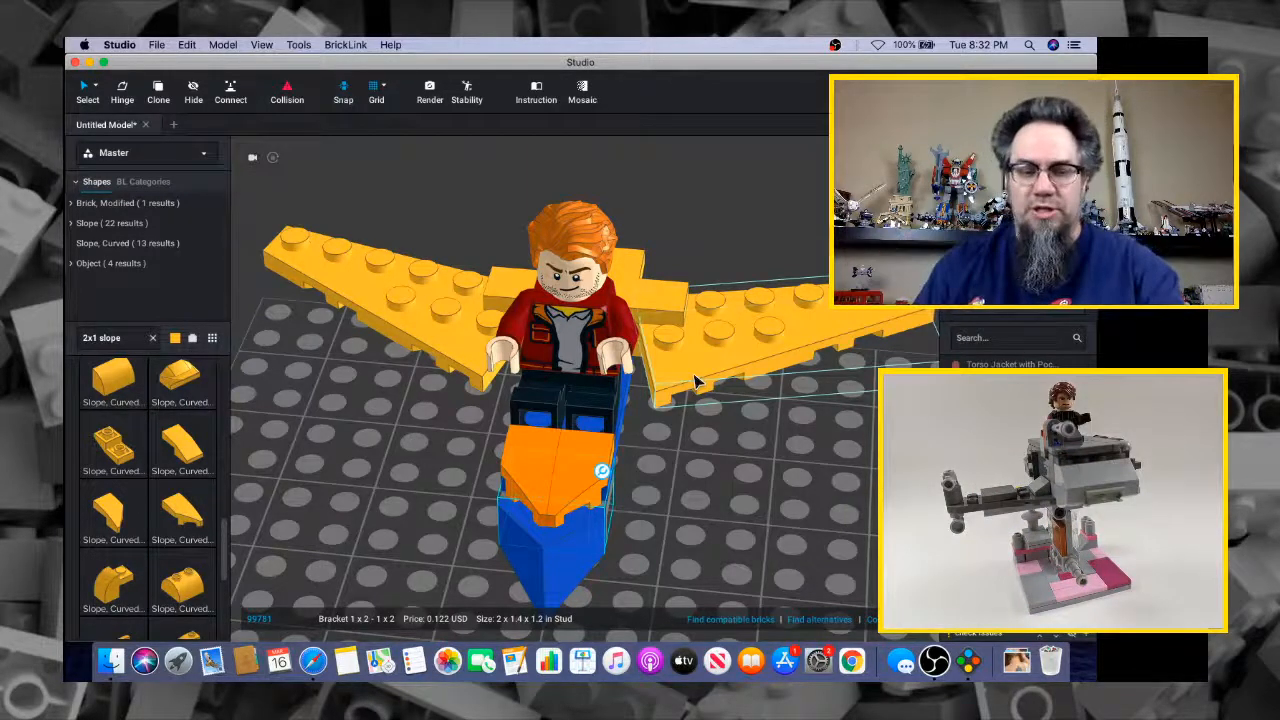
Compare the wing position with the Milano reference picture, then select the wing assembly and move it forward toward the nose
{"action": "mouse_move", "coordinate": [714, 434]}
{"action": "right_mouse_down"}
{"action": "mouse_move", "coordinate": [664, 420]}
{"action": "mouse_move", "coordinate": [725, 442]}
{"action": "right_mouse_up"}
{"action": "key", "text": "super+Tab"}
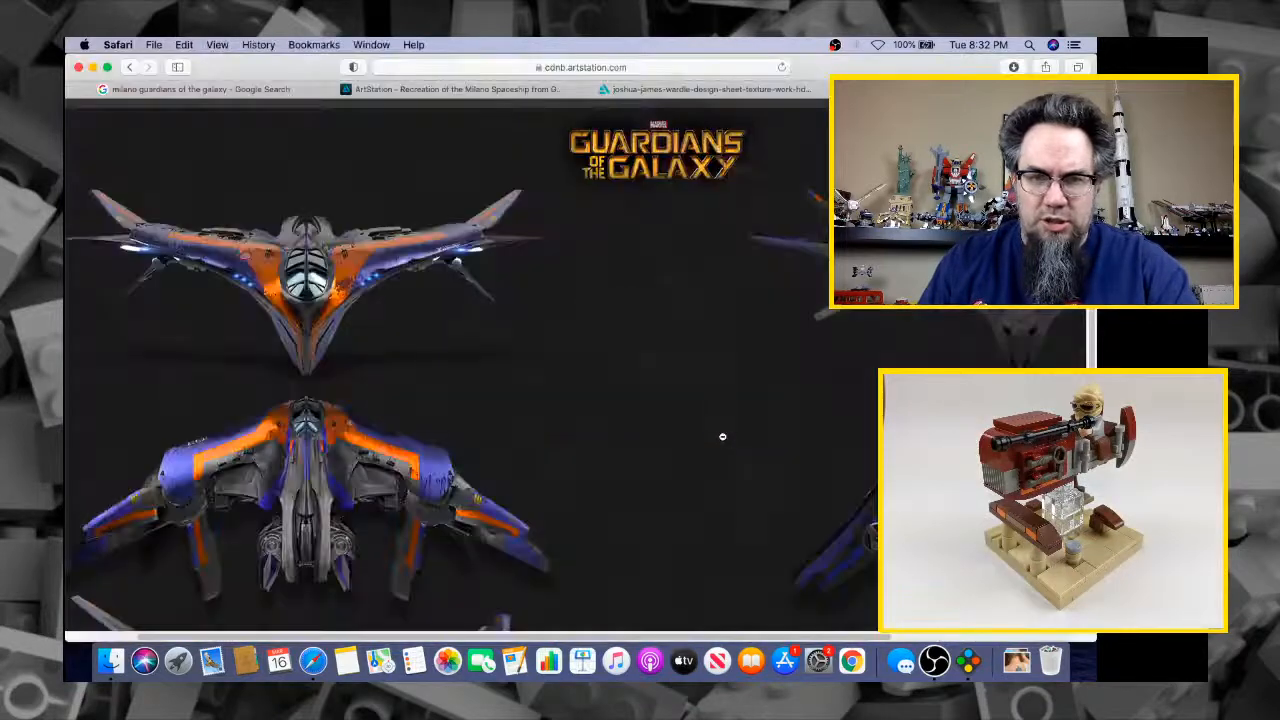
{"action": "key", "text": "super+Tab"}
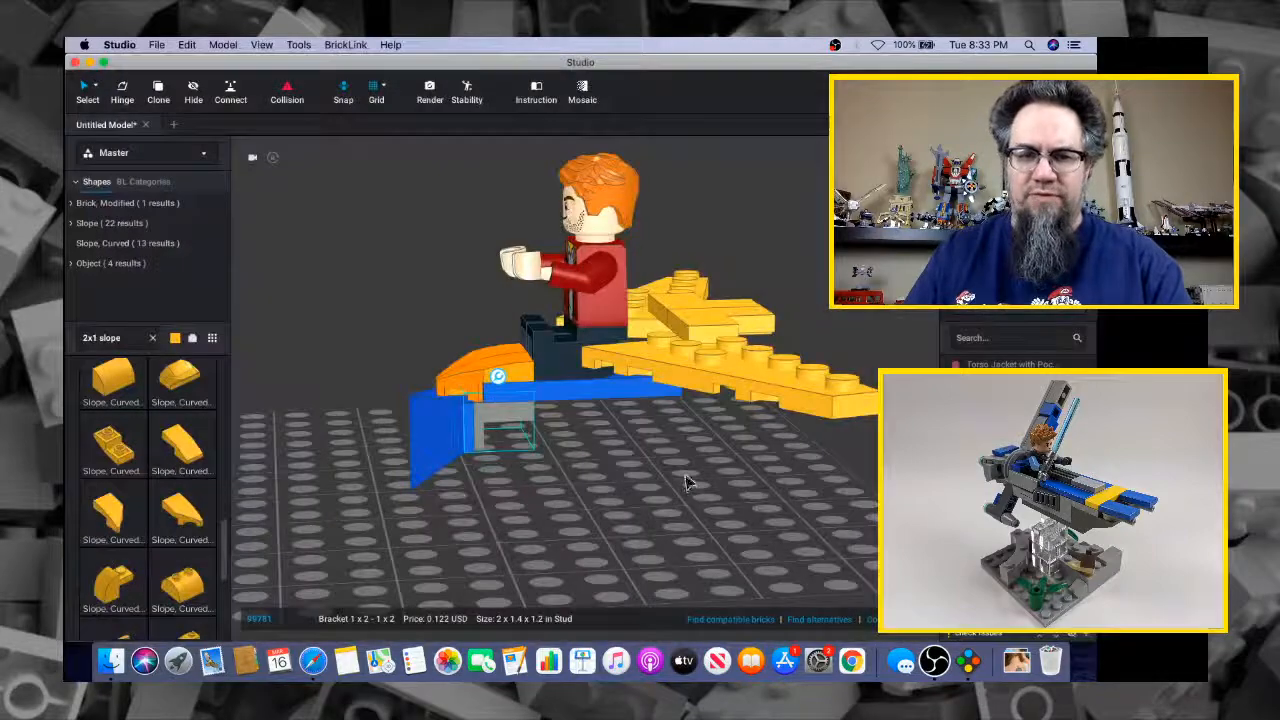
{"action": "right_click_drag", "start_coordinate": [688, 492], "coordinate": [723, 509]}
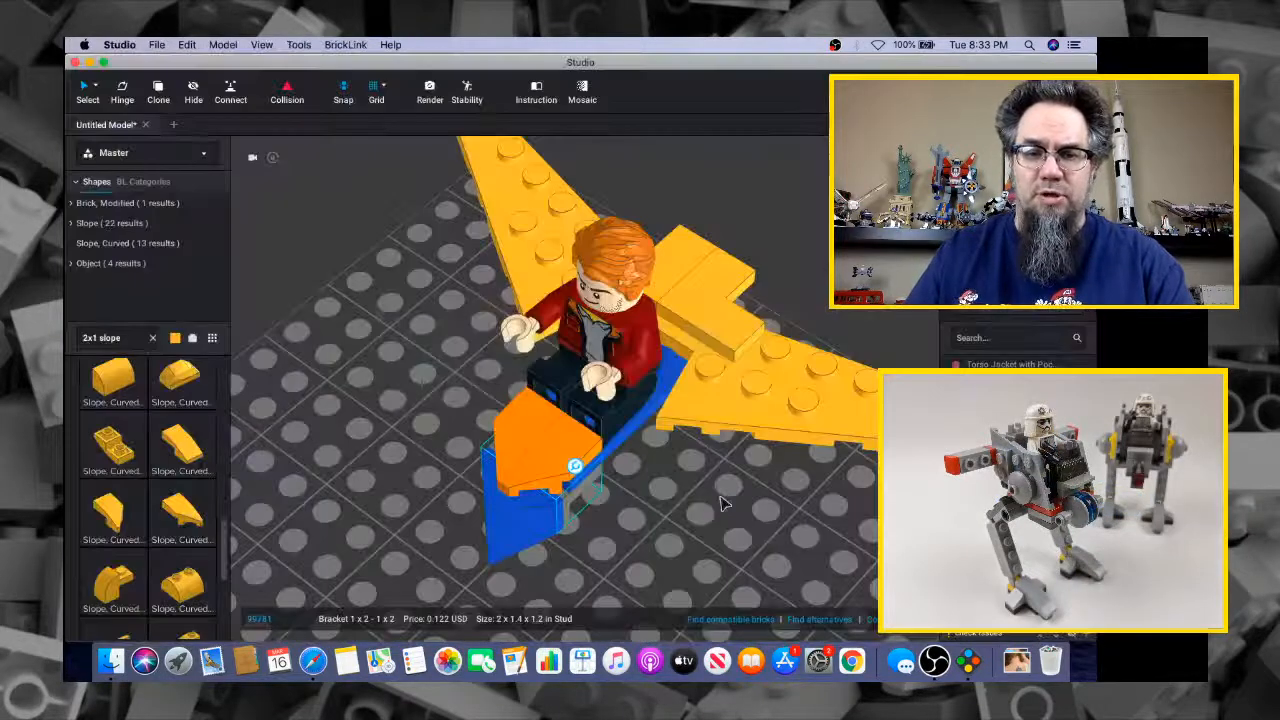
{"action": "right_click_drag", "start_coordinate": [722, 503], "coordinate": [686, 480]}
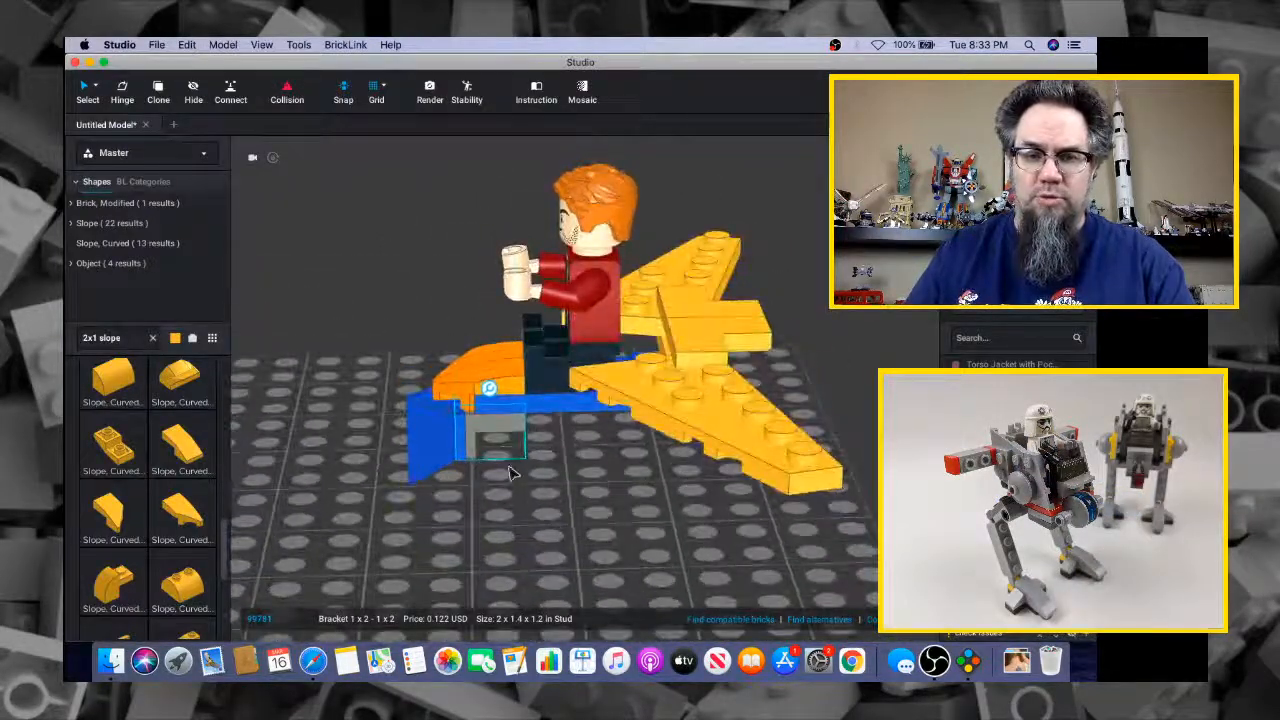
{"action": "right_click_drag", "start_coordinate": [814, 556], "coordinate": [815, 544]}
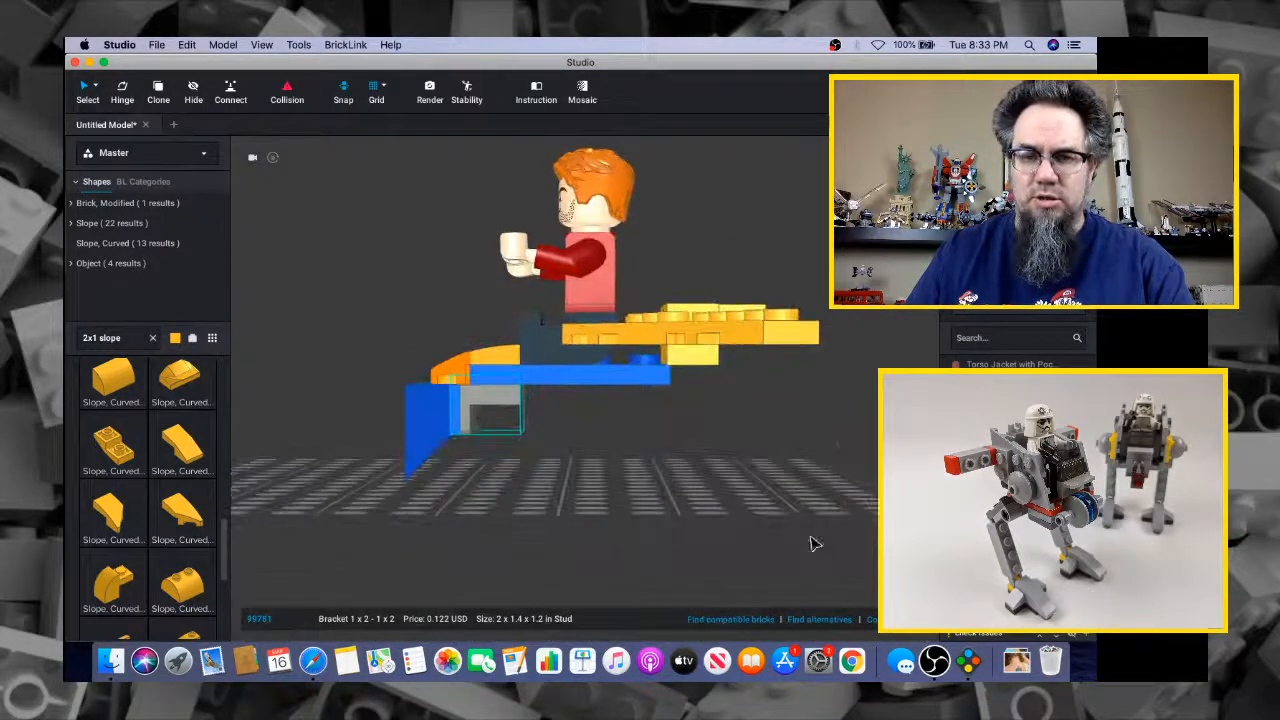
{"action": "left_click_drag", "start_coordinate": [836, 371], "coordinate": [680, 292]}
{"action": "right_click_drag", "start_coordinate": [680, 292], "coordinate": [708, 378]}
{"action": "left_click_drag", "start_coordinate": [688, 396], "coordinate": [658, 394]}
{"action": "left_click", "coordinate": [788, 478]}
{"action": "right_click_drag", "start_coordinate": [788, 478], "coordinate": [833, 460]}
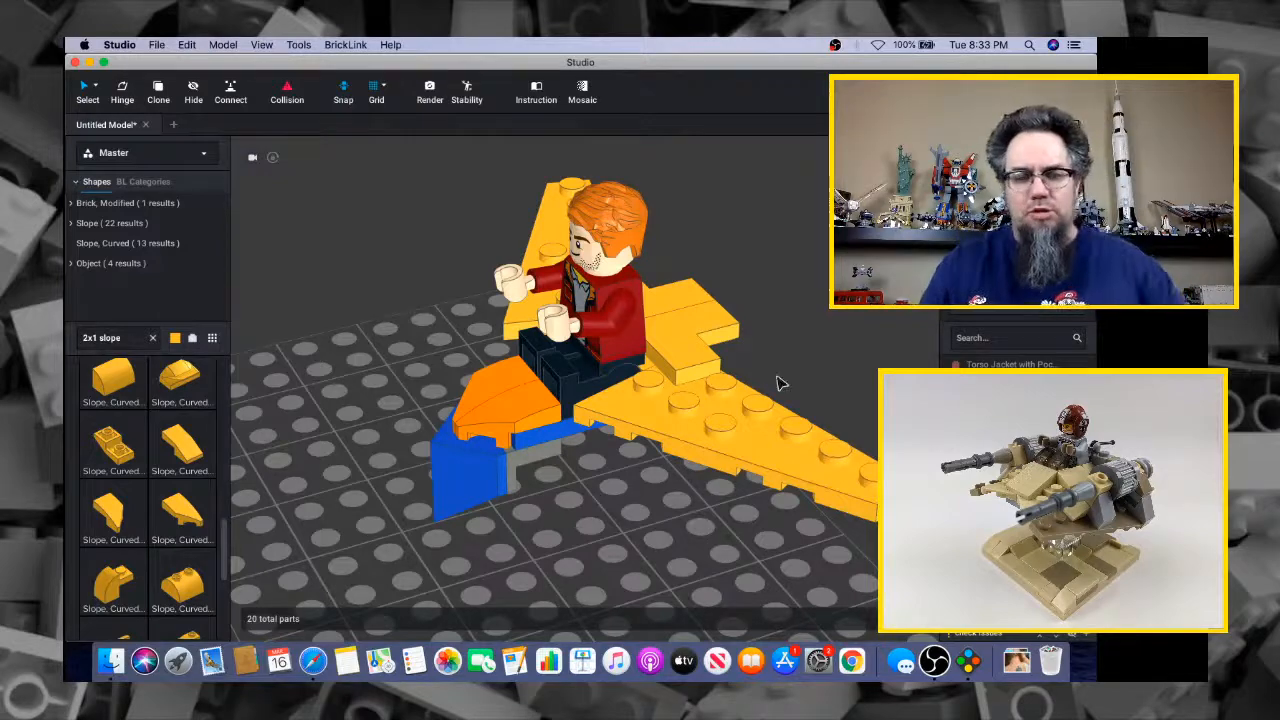
Check the colors in the Milano reference picture, then select both Tile 2 x 2 Corner pieces behind the minifigure and recolor them gray
{"action": "key", "text": "super+Tab"}
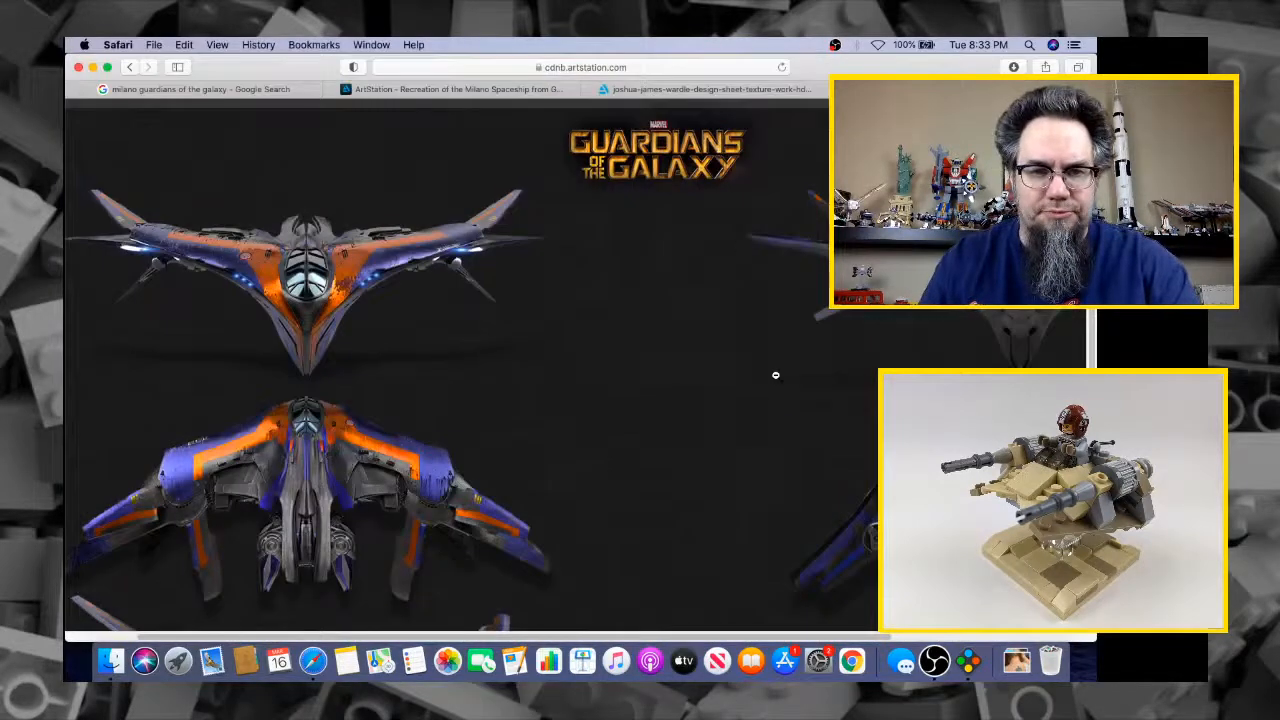
{"action": "key", "text": "super+Tab"}
{"action": "key", "text": "super+Tab"}
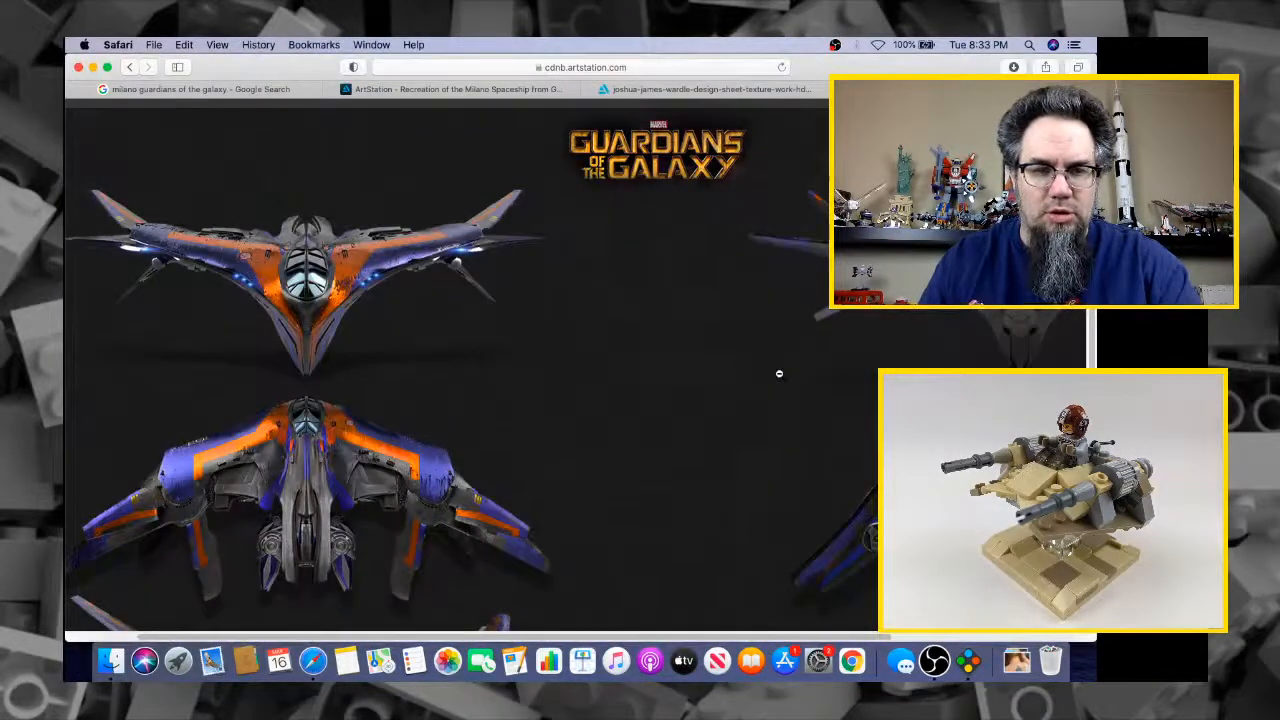
{"action": "key", "text": "super+Tab"}
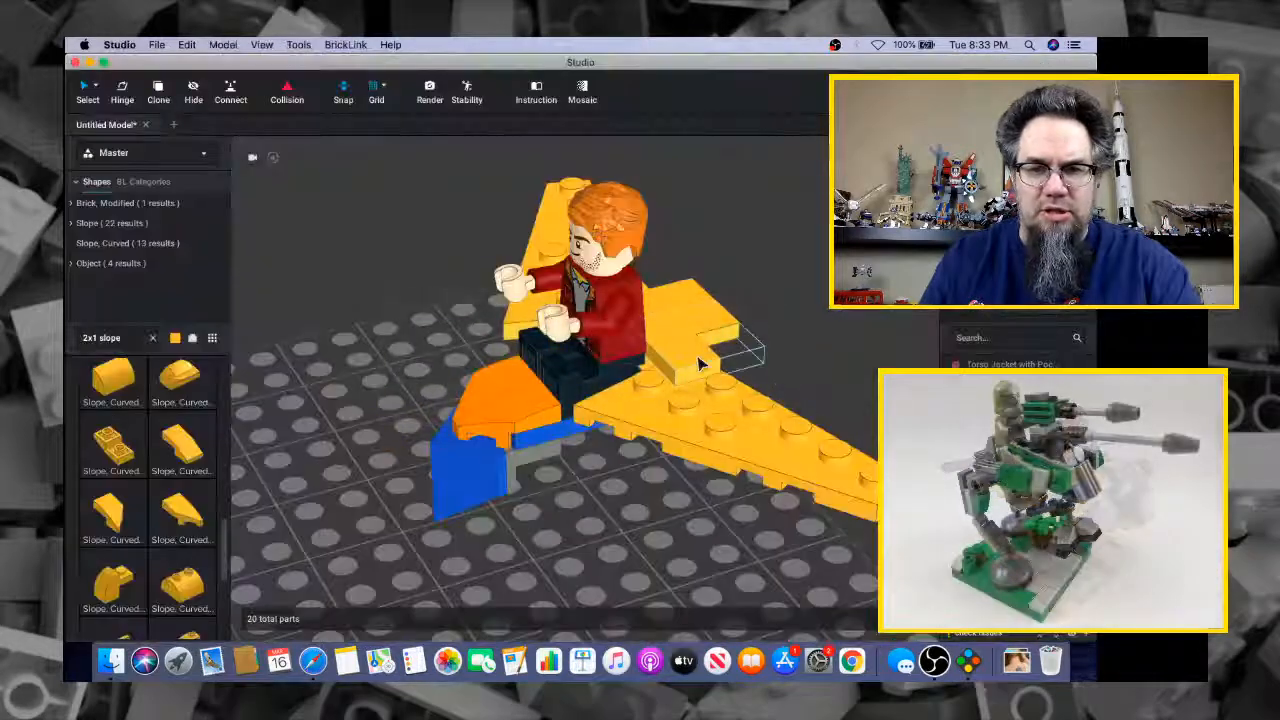
{"action": "left_click", "coordinate": [704, 357]}
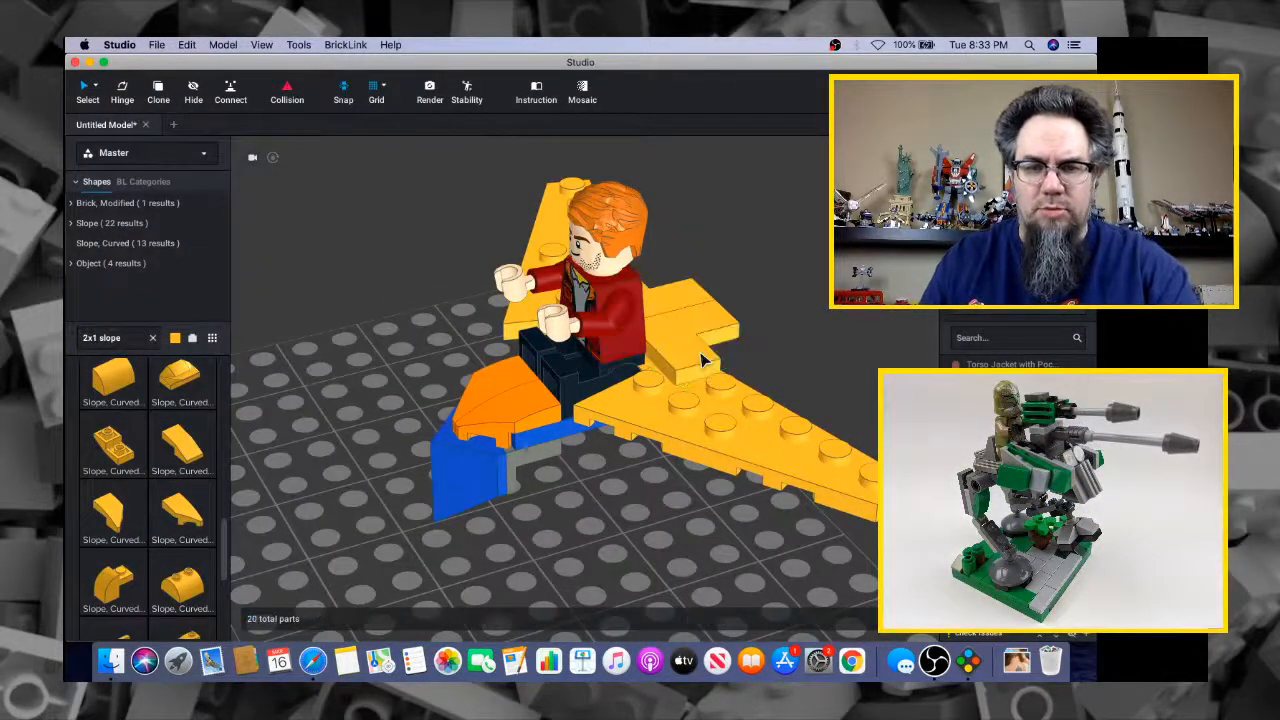
{"action": "right_click_drag", "start_coordinate": [720, 357], "coordinate": [763, 346]}
{"action": "left_click", "coordinate": [686, 376]}
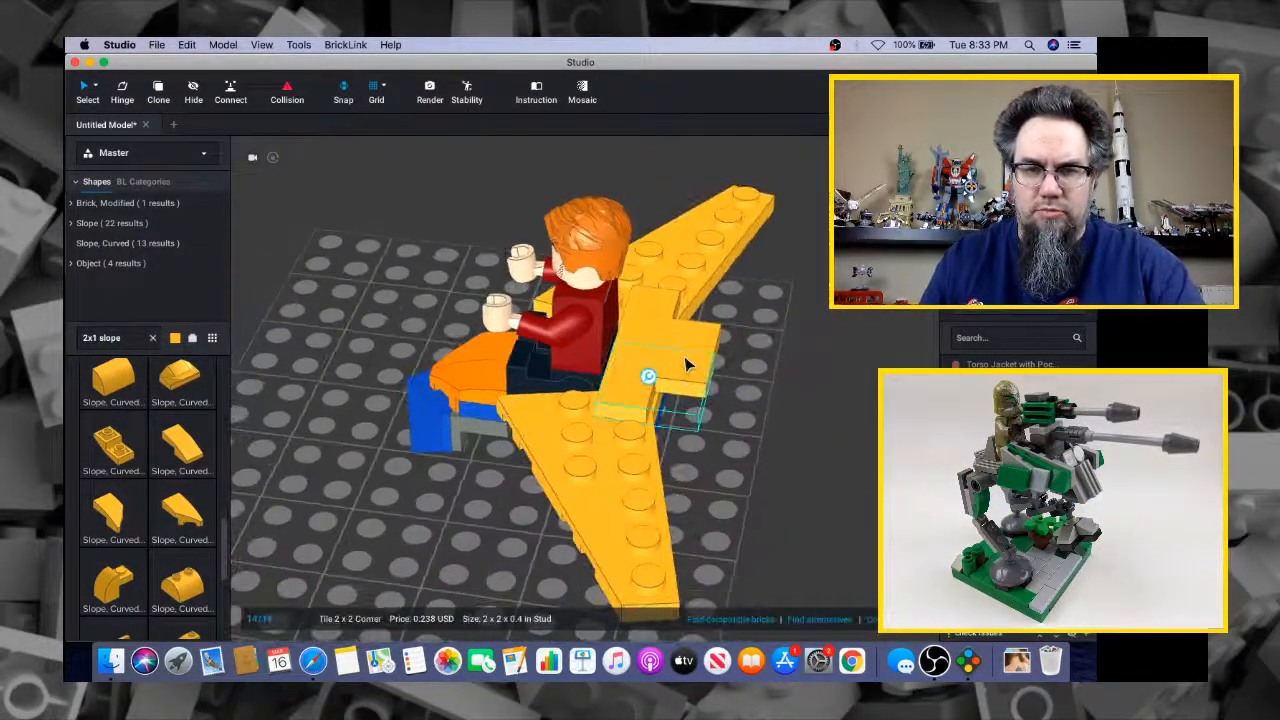
{"action": "left_click", "coordinate": [683, 352], "text": "shift"}
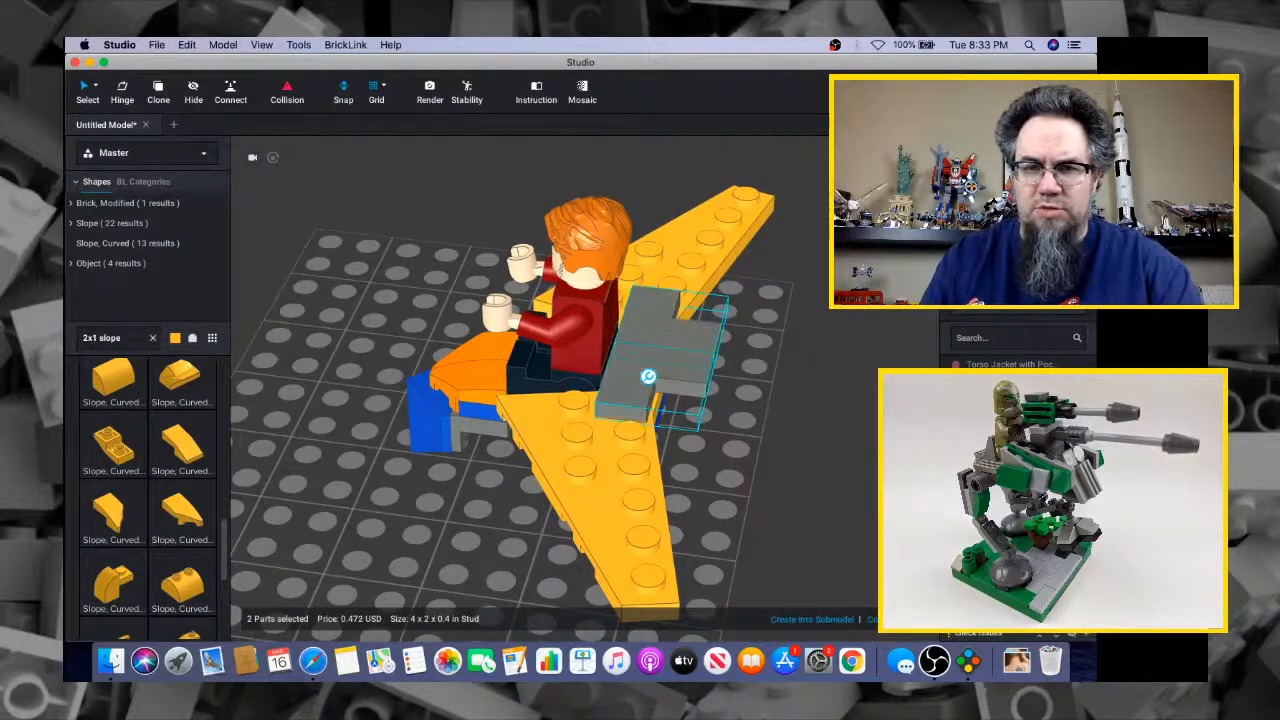
Recolor both large yellow wedge-plate wings blue, comparing them with the Milano reference image in Safari
{"action": "key", "text": "super+Tab"}
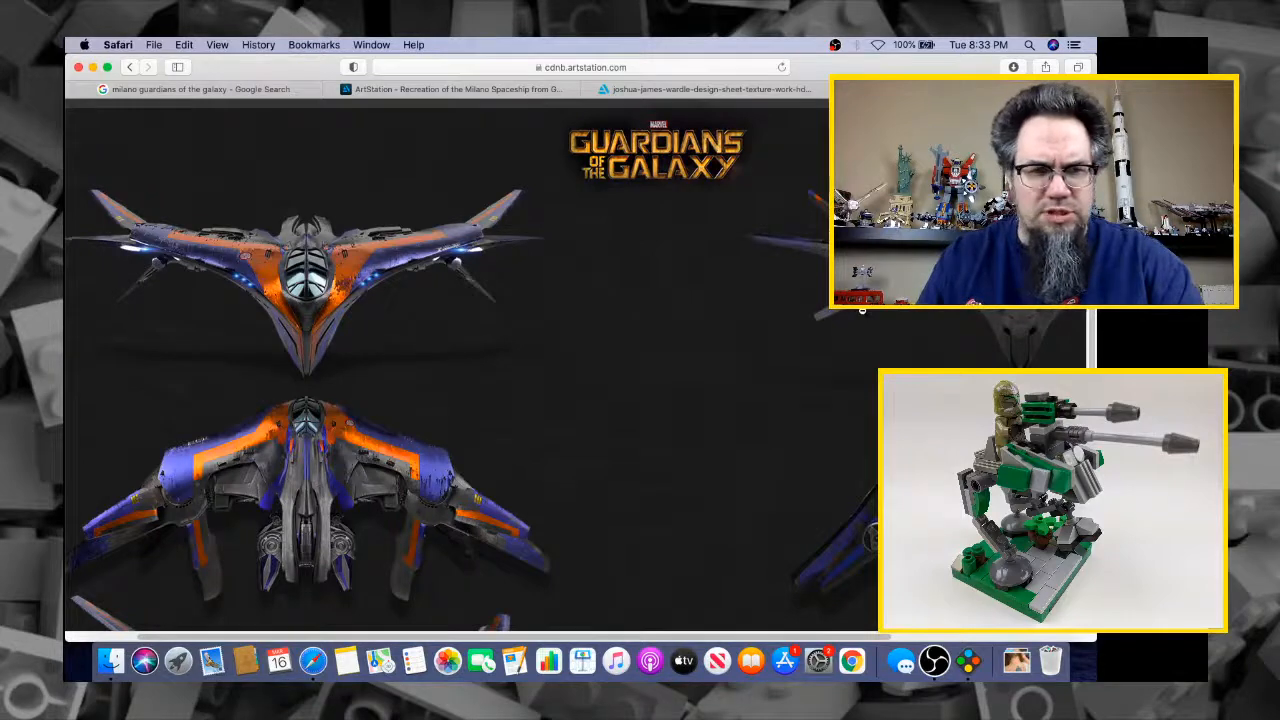
{"action": "key", "text": "super+Tab"}
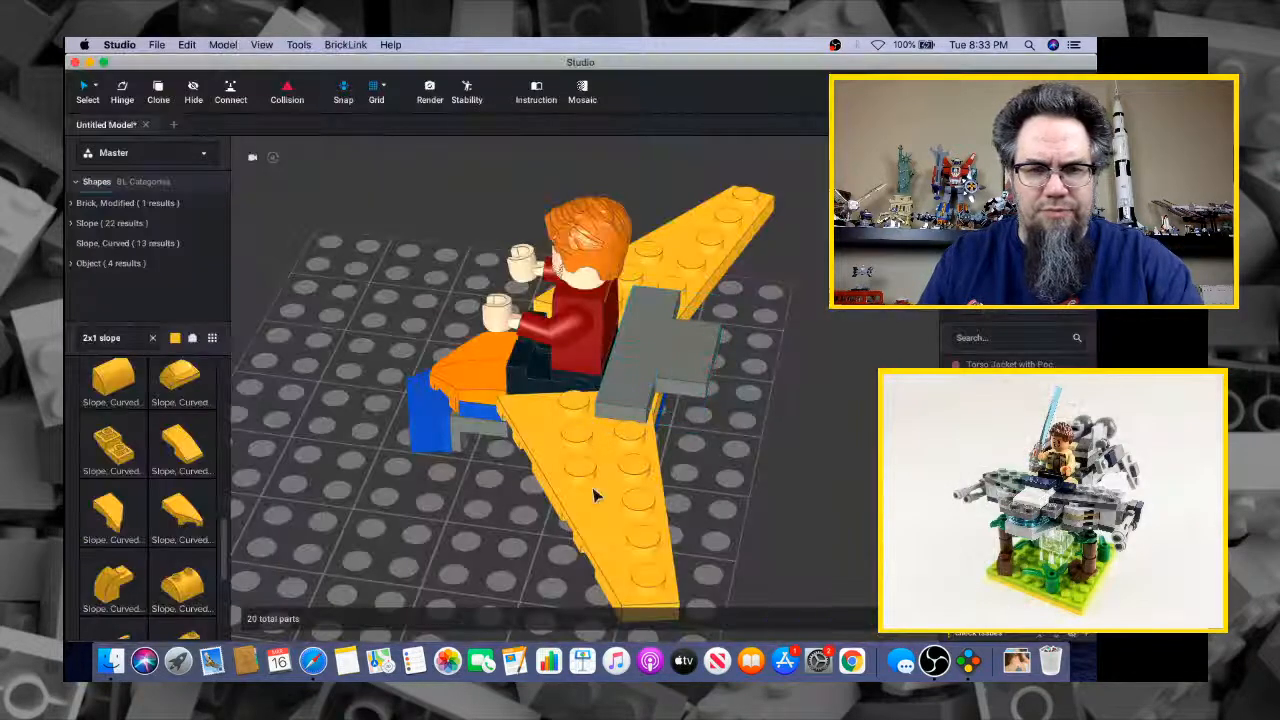
{"action": "left_click", "coordinate": [594, 495]}
{"action": "left_click", "coordinate": [695, 285], "text": "shift"}
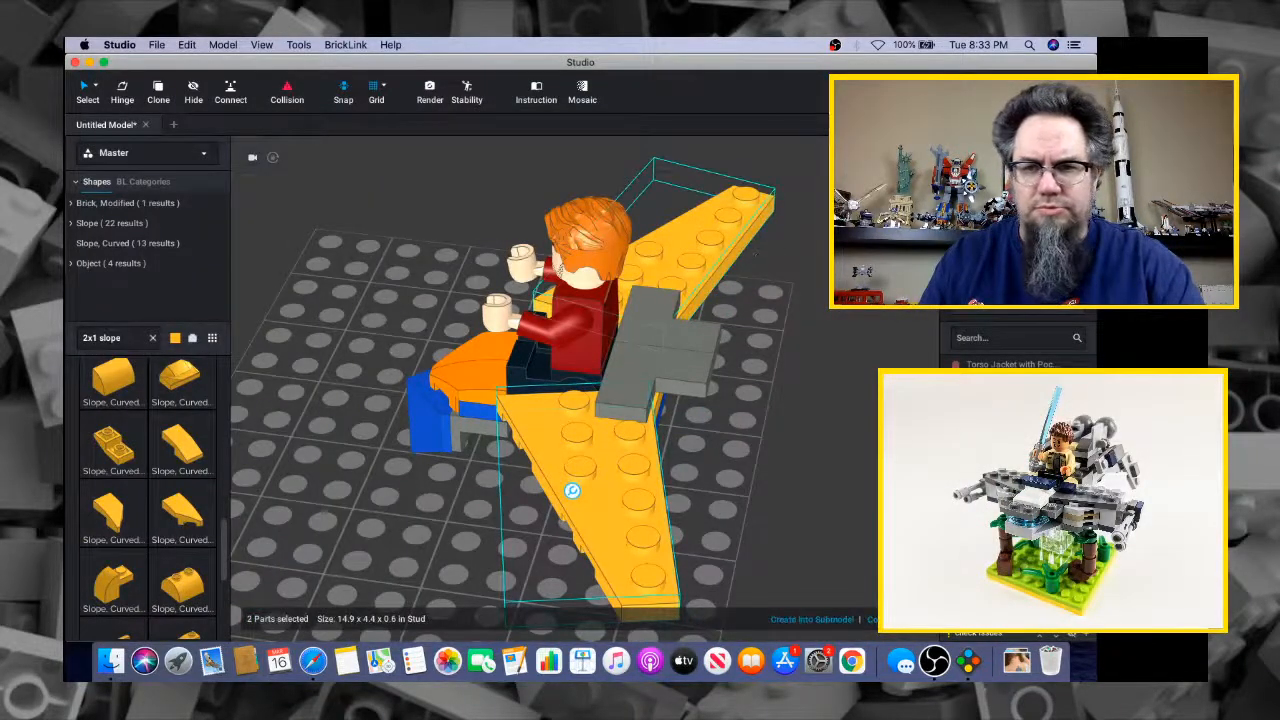
{"action": "left_click", "coordinate": [895, 324]}
{"action": "right_click_drag", "start_coordinate": [874, 337], "coordinate": [851, 420]}
{"action": "key", "text": "super+Tab"}
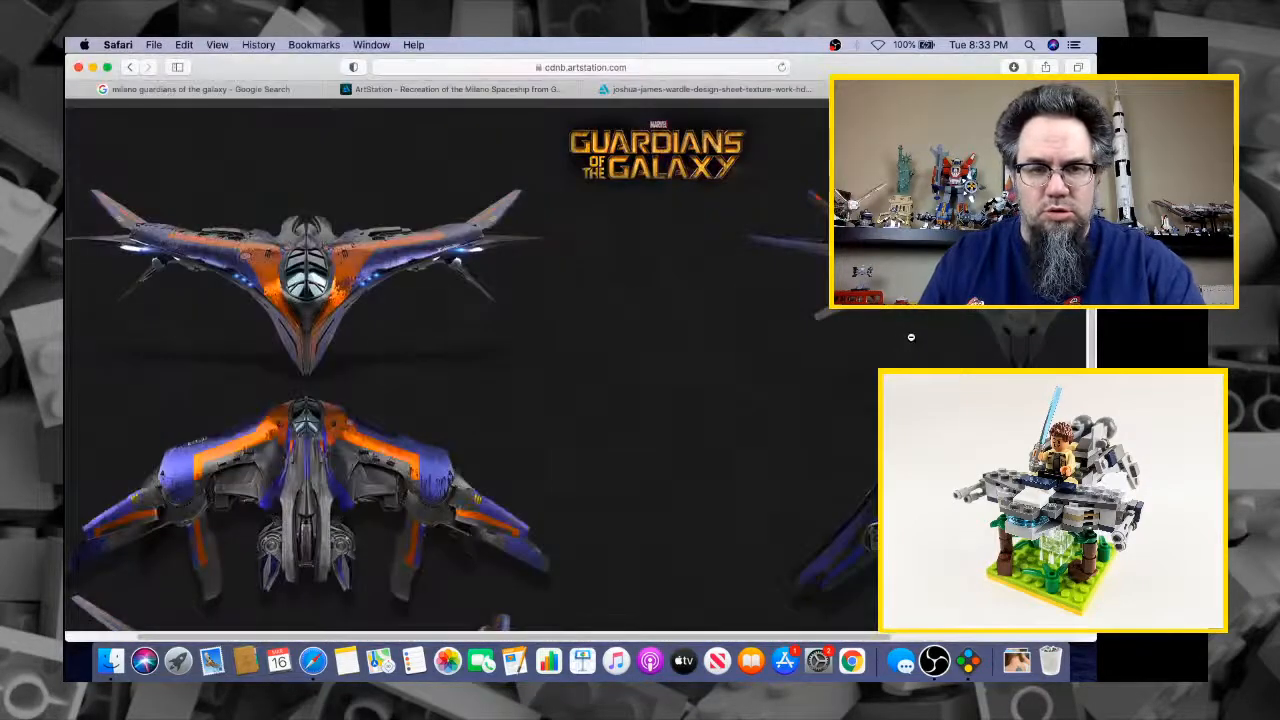
{"action": "key", "text": "super+Tab"}
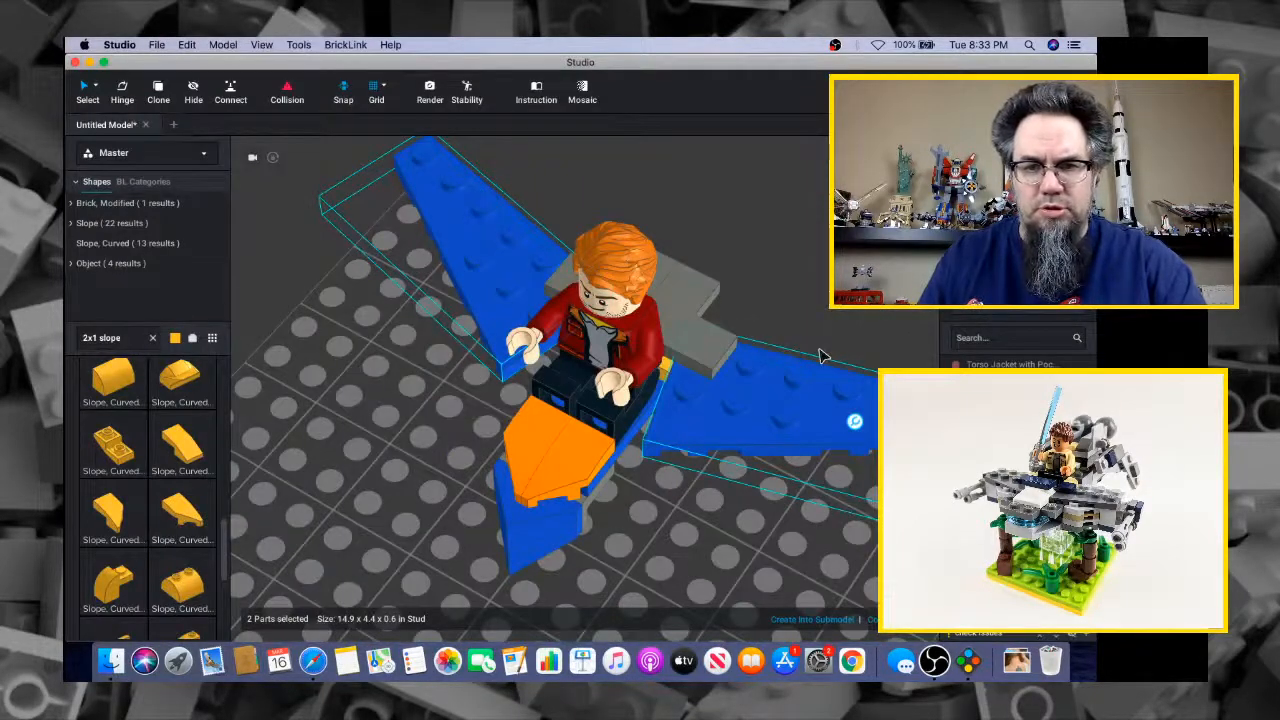
{"action": "key", "text": "super+Tab"}
{"action": "key", "text": "super+Tab"}
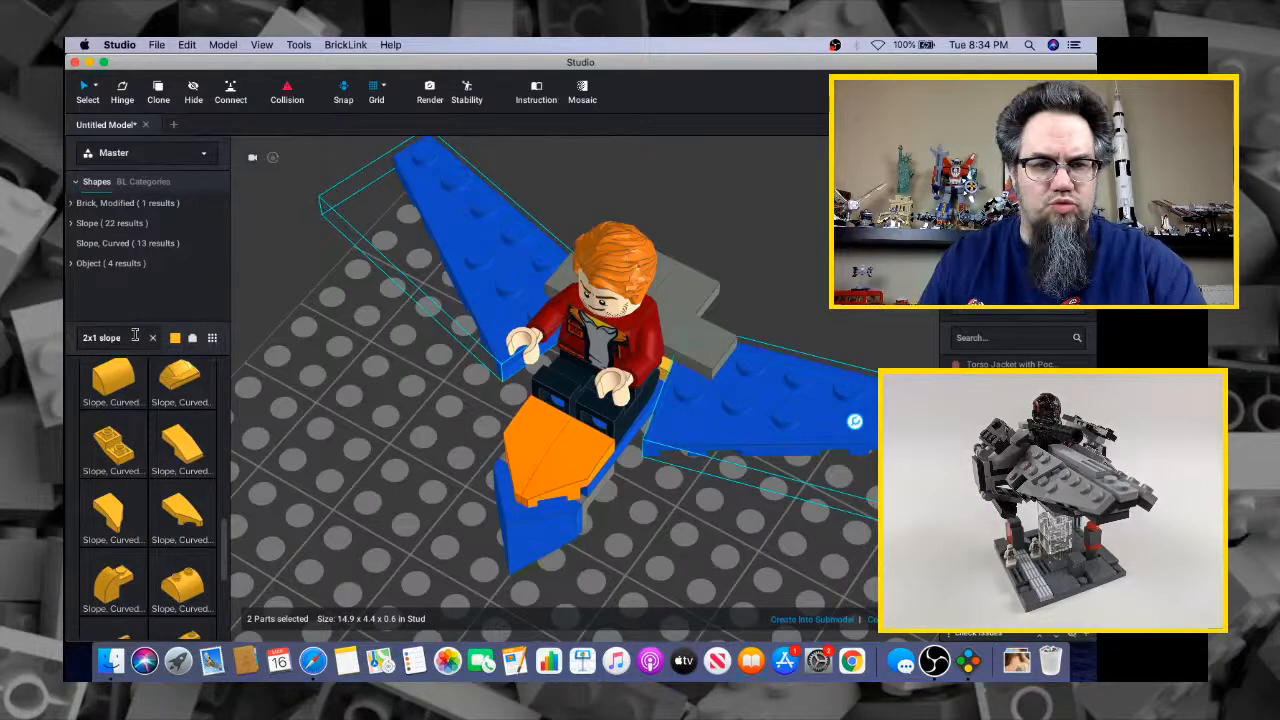
Search the parts library for "wedge plate" and place a Wedge, Plate 4 x 2 Left, Pointed on top of the wing at the minifigure's right hand
{"action": "triple_click", "coordinate": [131, 337]}
{"action": "type", "text": "wedge"}
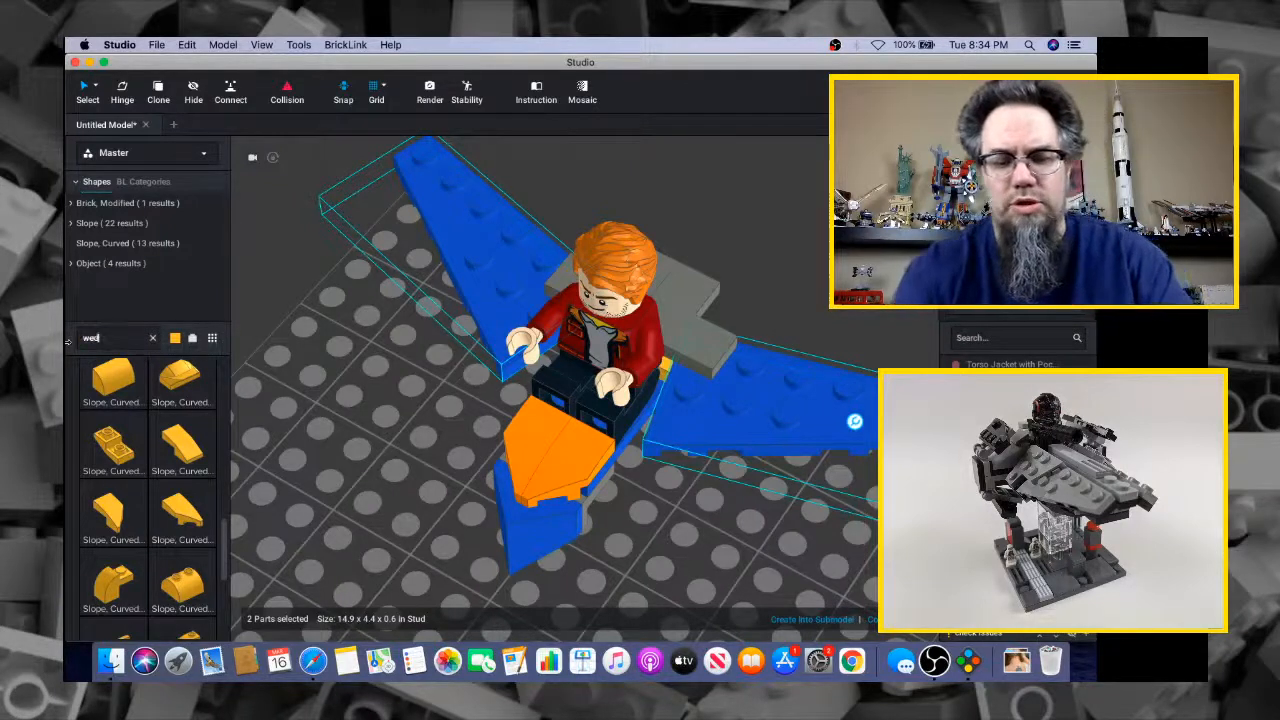
{"action": "key", "text": "Return"}
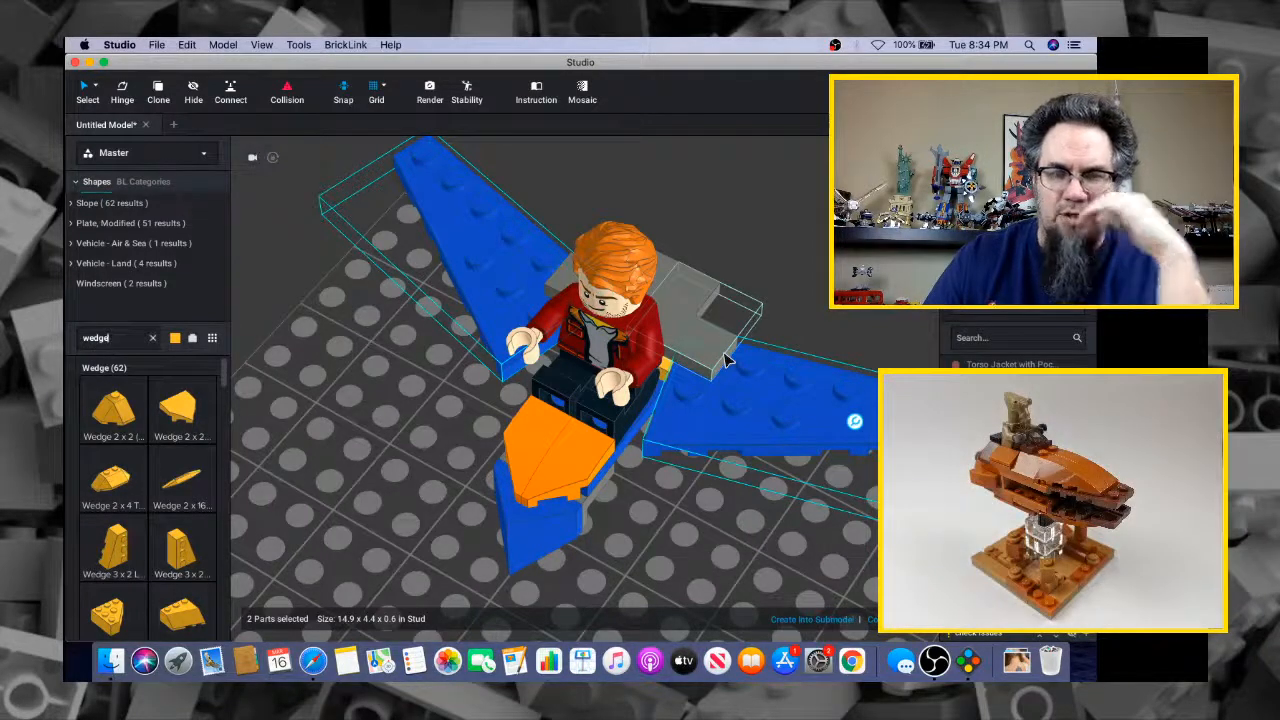
{"action": "mouse_move", "coordinate": [733, 352]}
{"action": "right_mouse_down"}
{"action": "mouse_move", "coordinate": [766, 303]}
{"action": "mouse_move", "coordinate": [727, 345]}
{"action": "mouse_move", "coordinate": [741, 352]}
{"action": "right_mouse_up"}
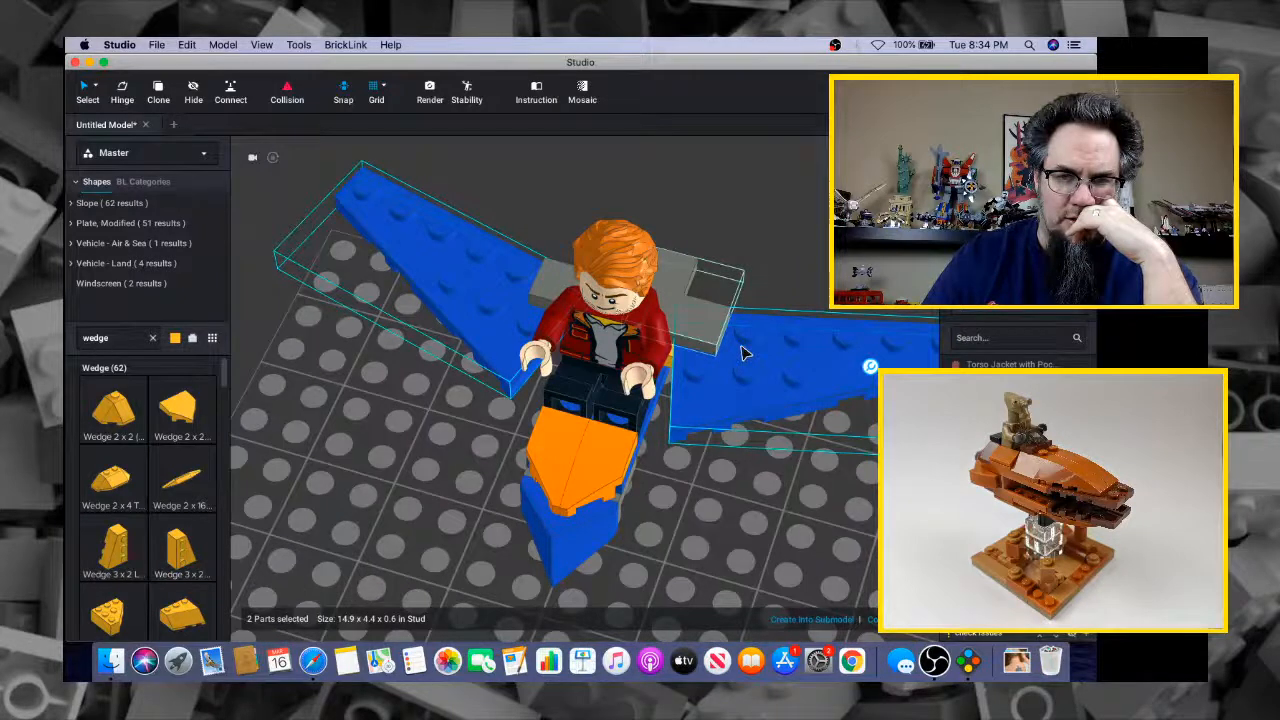
{"action": "scroll", "coordinate": [148, 510], "scroll_direction": "down", "scroll_amount": 3}
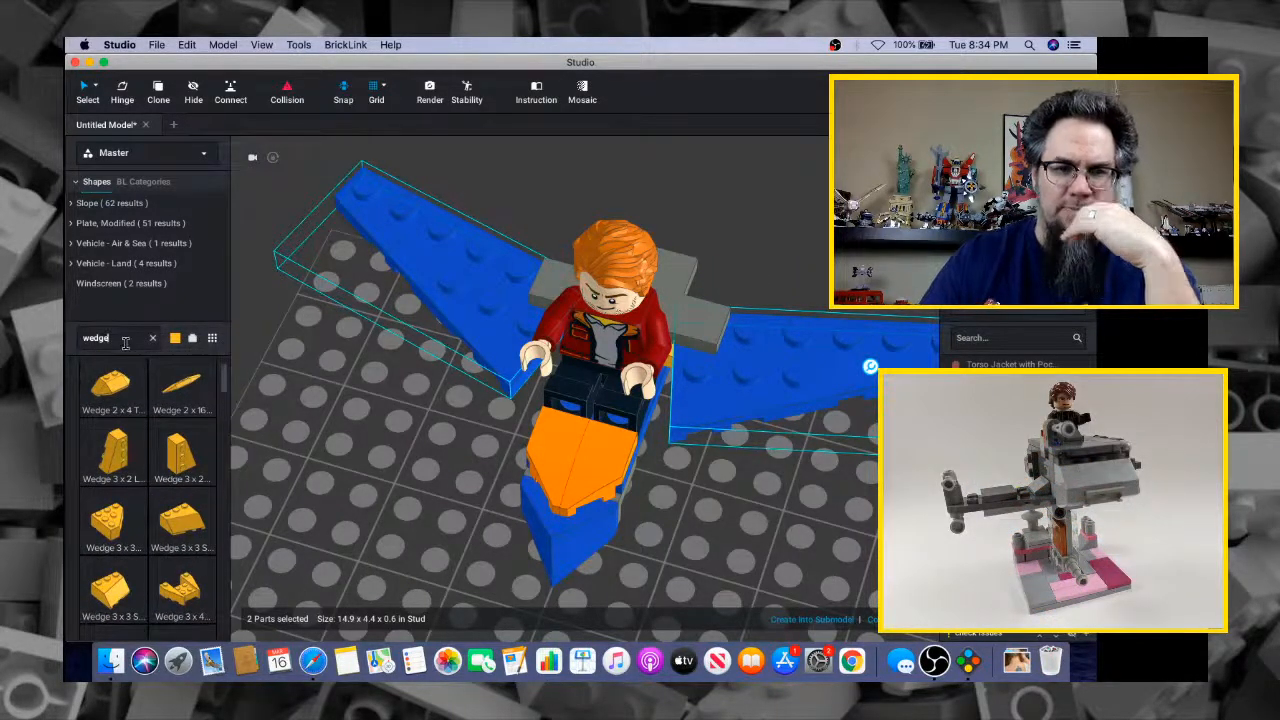
{"action": "type", "text": "plate"}
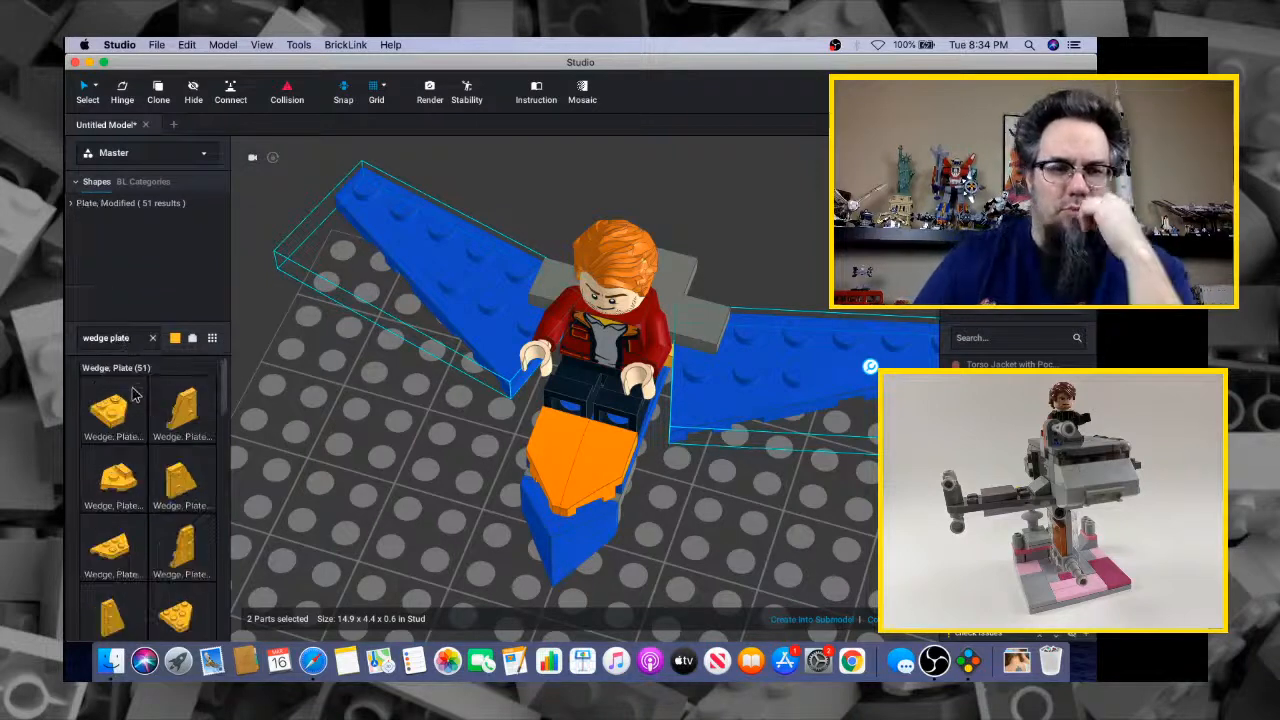
{"action": "scroll", "coordinate": [167, 575], "scroll_direction": "down", "scroll_amount": 5}
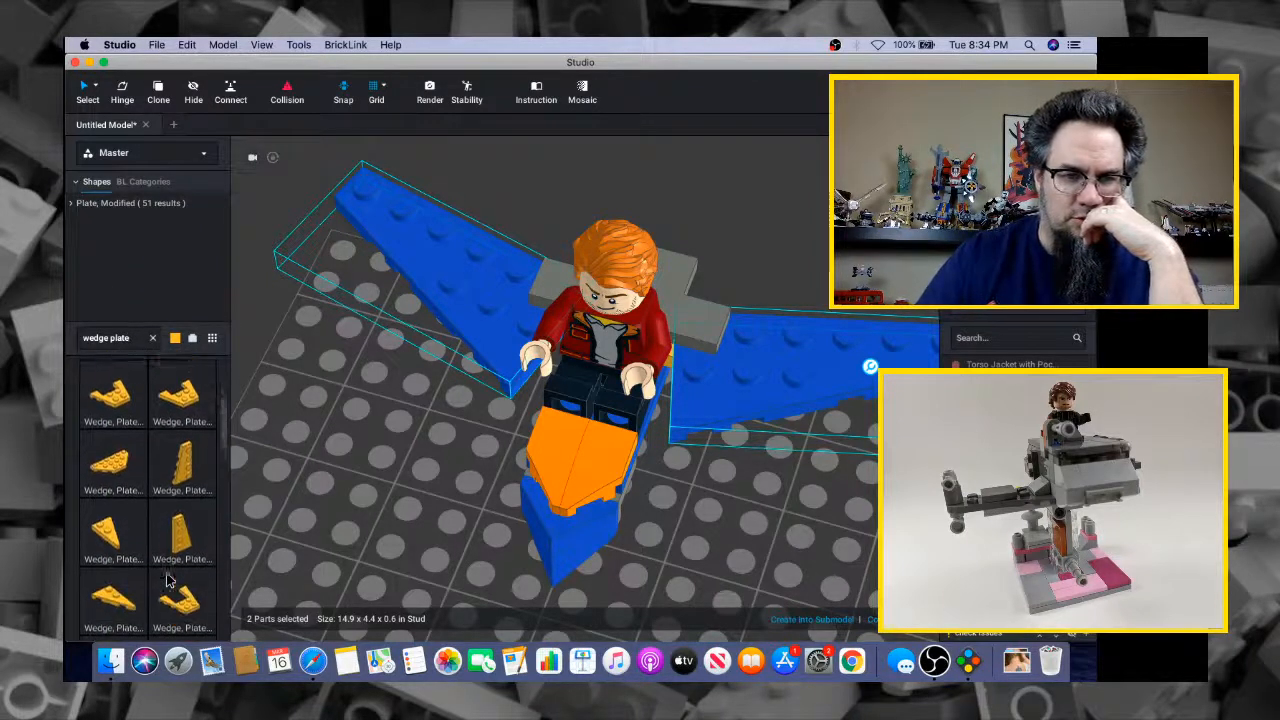
{"action": "left_click_drag", "start_coordinate": [113, 492], "coordinate": [405, 405]}
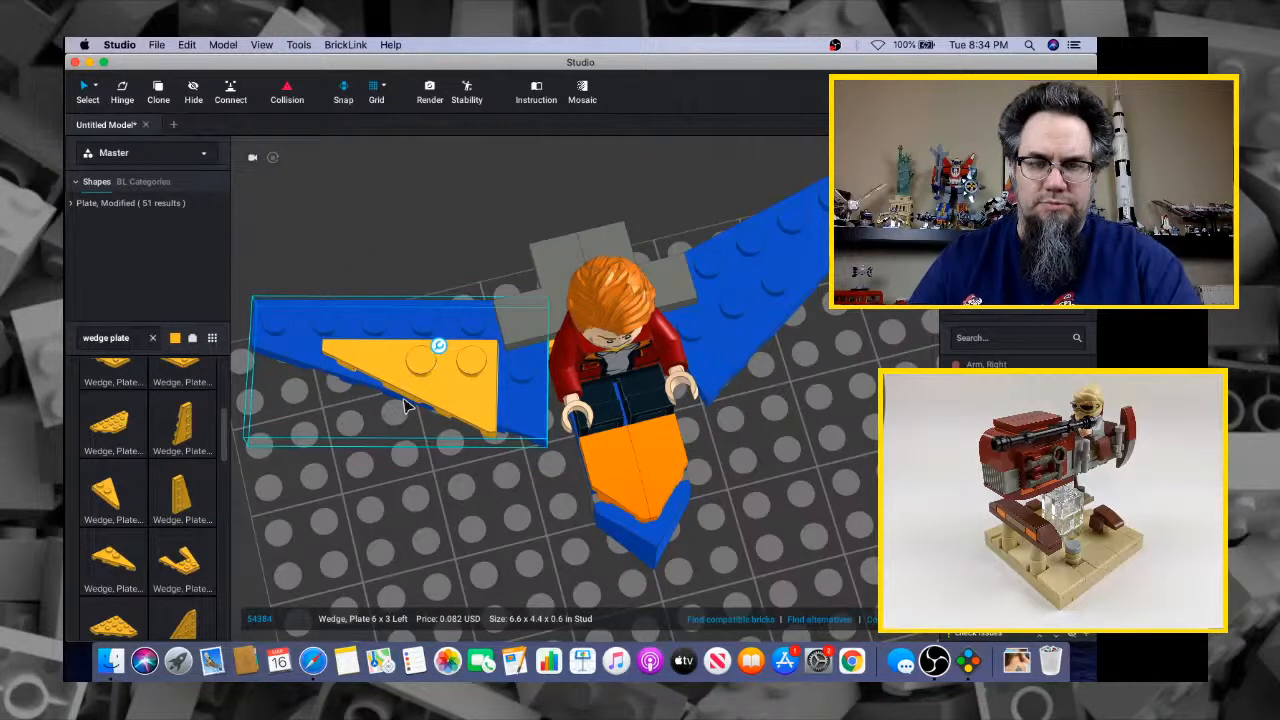
{"action": "key", "text": "super+Tab"}
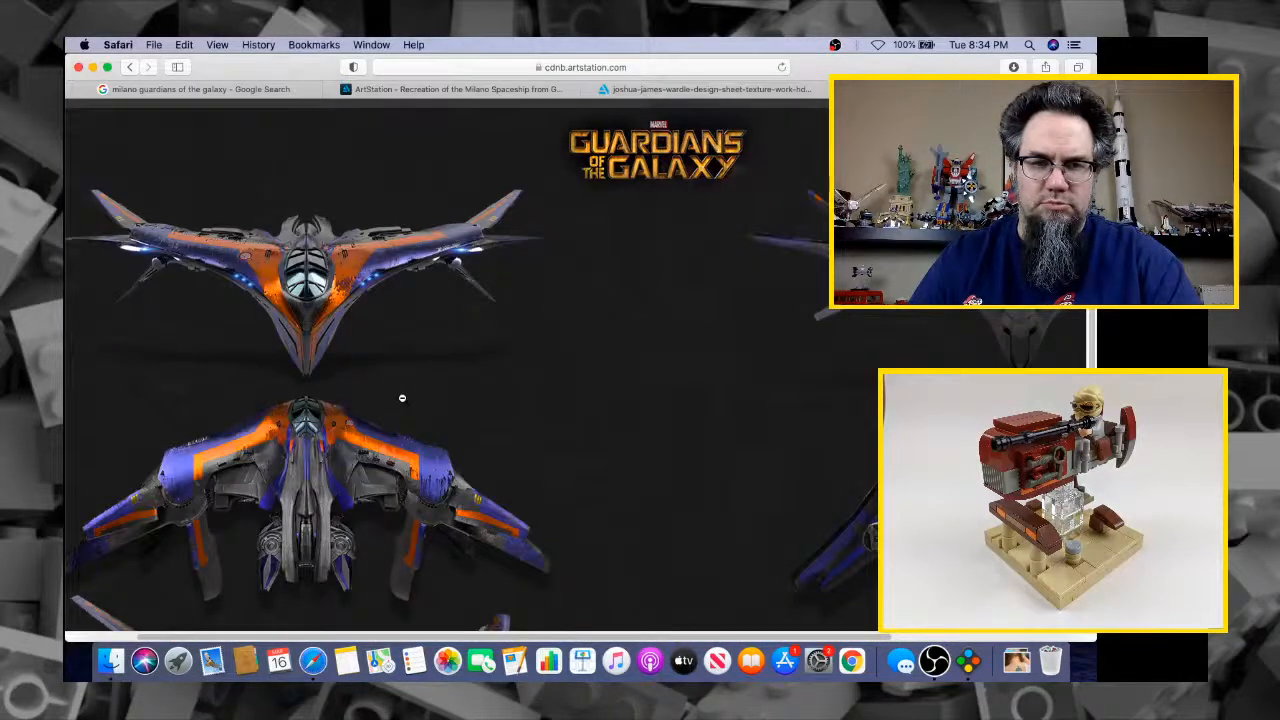
{"action": "key", "text": "super+Tab"}
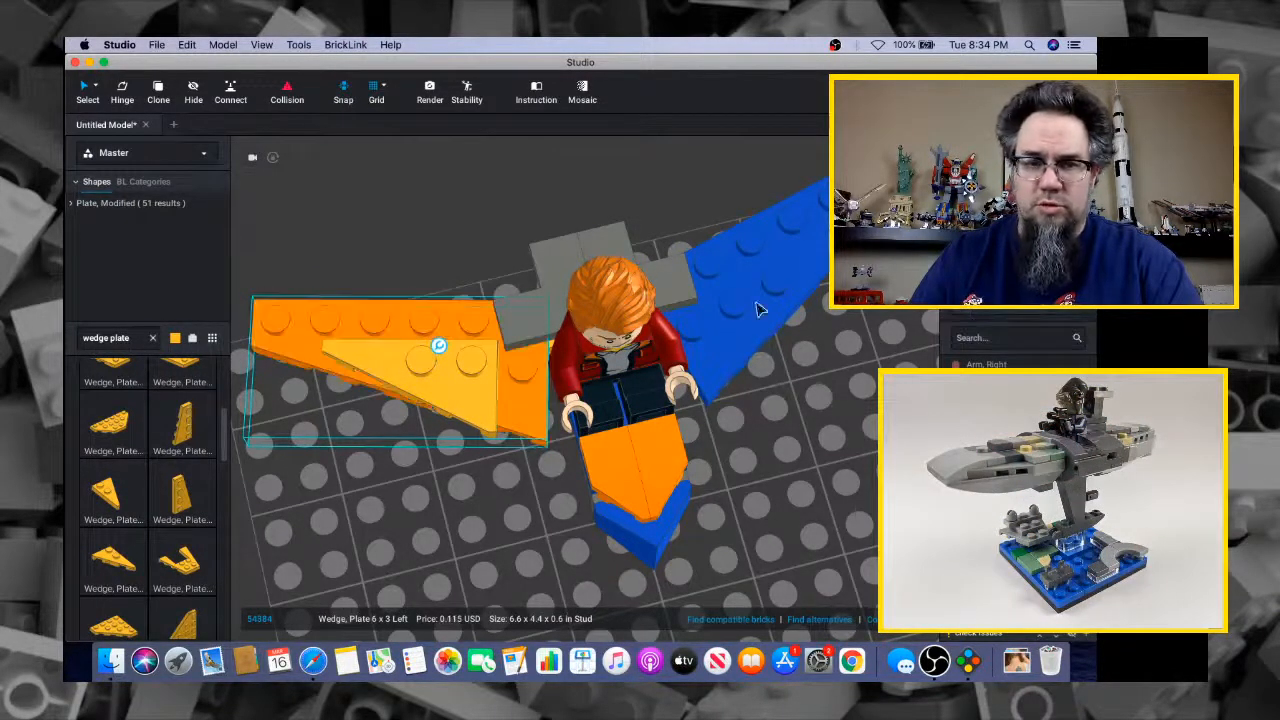
{"action": "key", "text": "super+z"}
Recolor the small 4 x 2 pointed wedge plate on the wing light gray, checking the colors against the Milano reference
{"action": "left_click", "coordinate": [445, 405]}
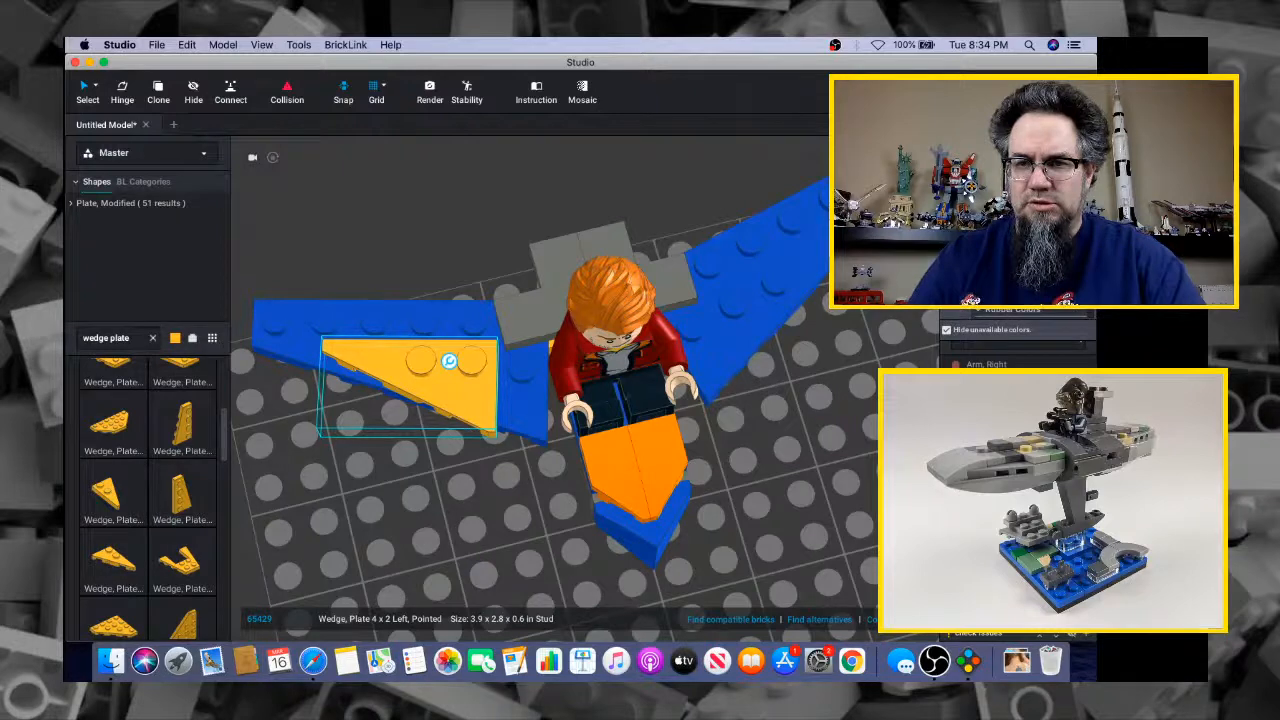
{"action": "key", "text": "super+Tab"}
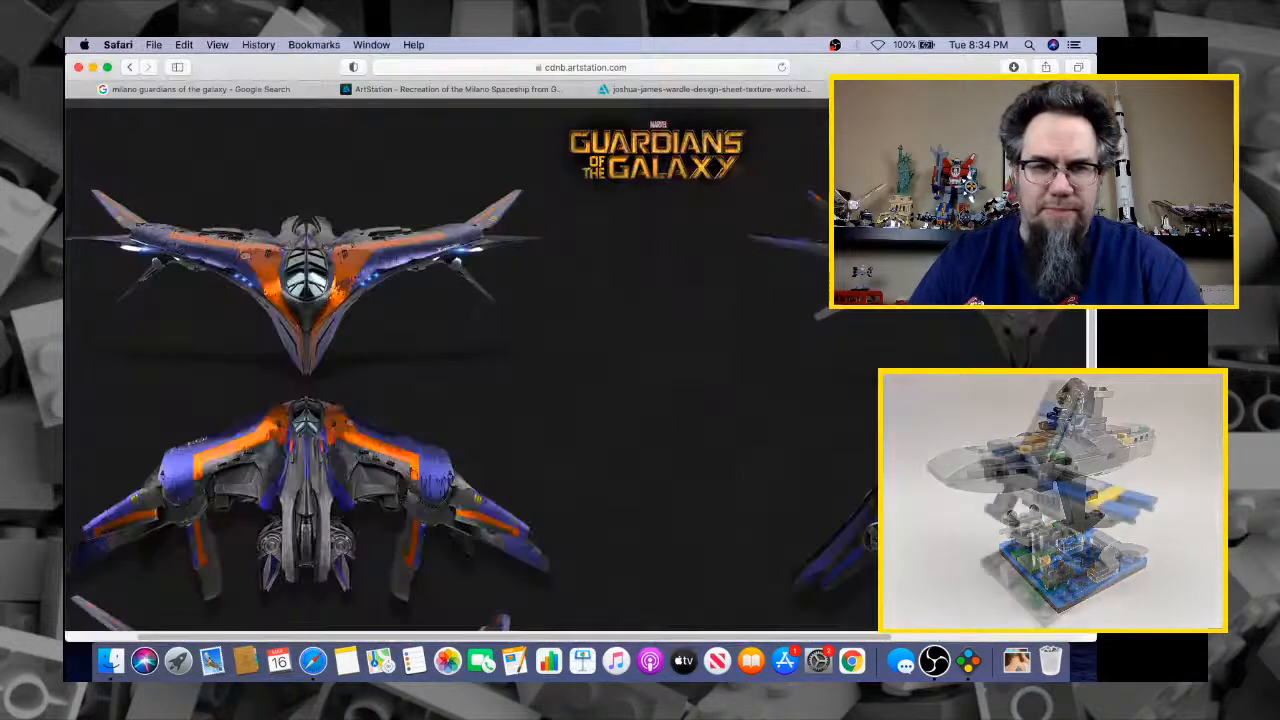
{"action": "key", "text": "super+Tab"}
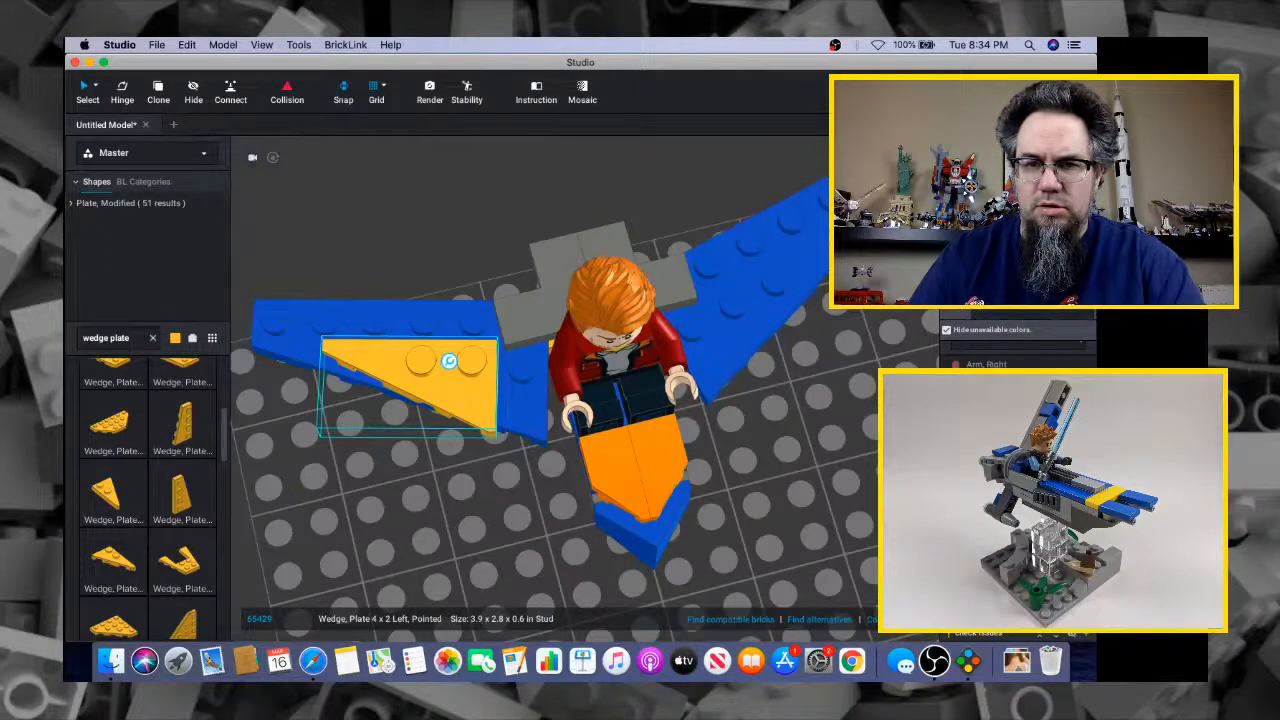
{"action": "left_click", "coordinate": [449, 361]}
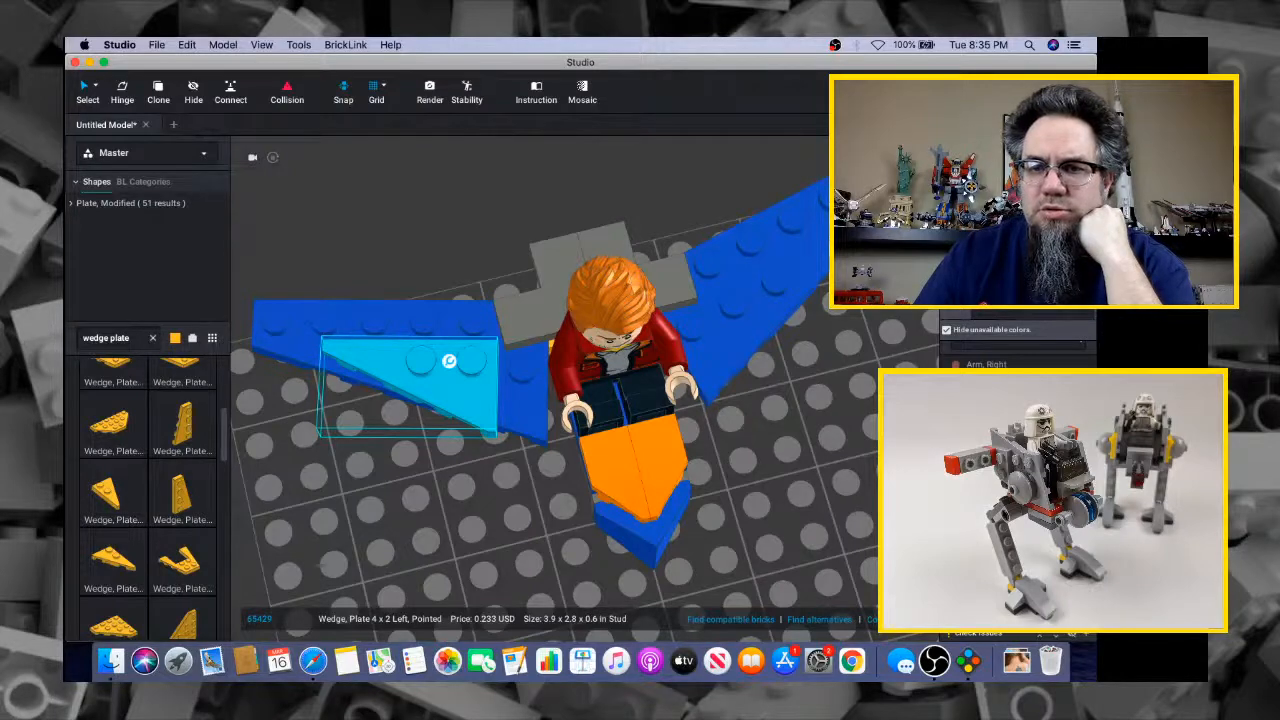
{"action": "left_click", "coordinate": [985, 280]}
{"action": "right_click_drag", "start_coordinate": [809, 362], "coordinate": [794, 341]}
{"action": "mouse_move", "coordinate": [796, 323]}
{"action": "right_mouse_down"}
{"action": "mouse_move", "coordinate": [798, 303]}
{"action": "mouse_move", "coordinate": [801, 332]}
{"action": "right_mouse_up"}
{"action": "key", "text": "super+Tab"}
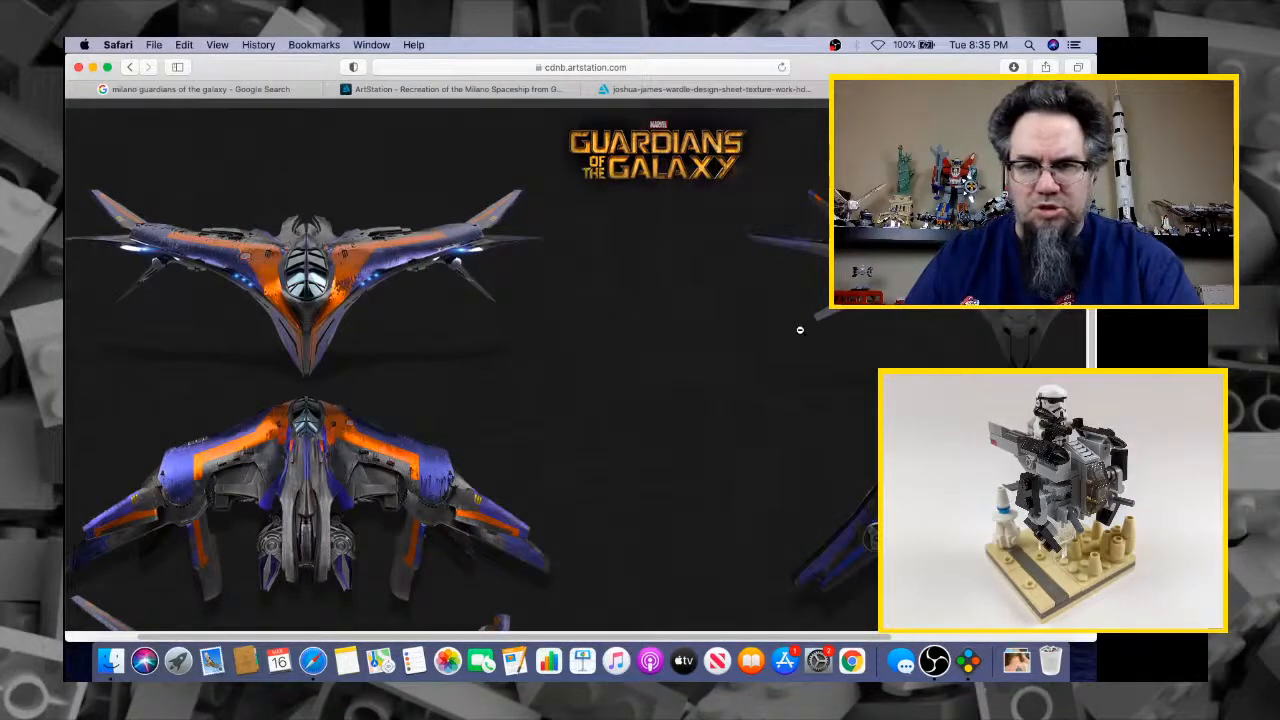
{"action": "key", "text": "super+Tab"}
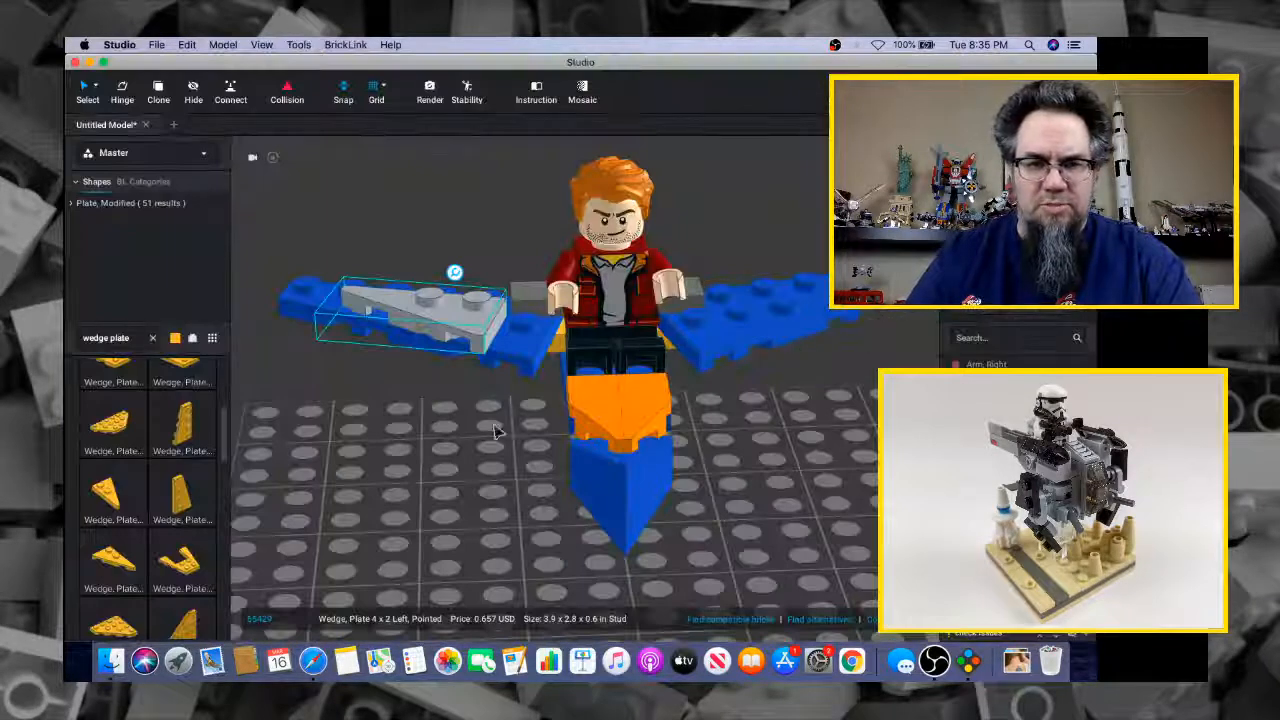
{"action": "mouse_move", "coordinate": [486, 434]}
{"action": "right_mouse_down"}
{"action": "mouse_move", "coordinate": [498, 450]}
{"action": "mouse_move", "coordinate": [488, 434]}
{"action": "right_mouse_up"}
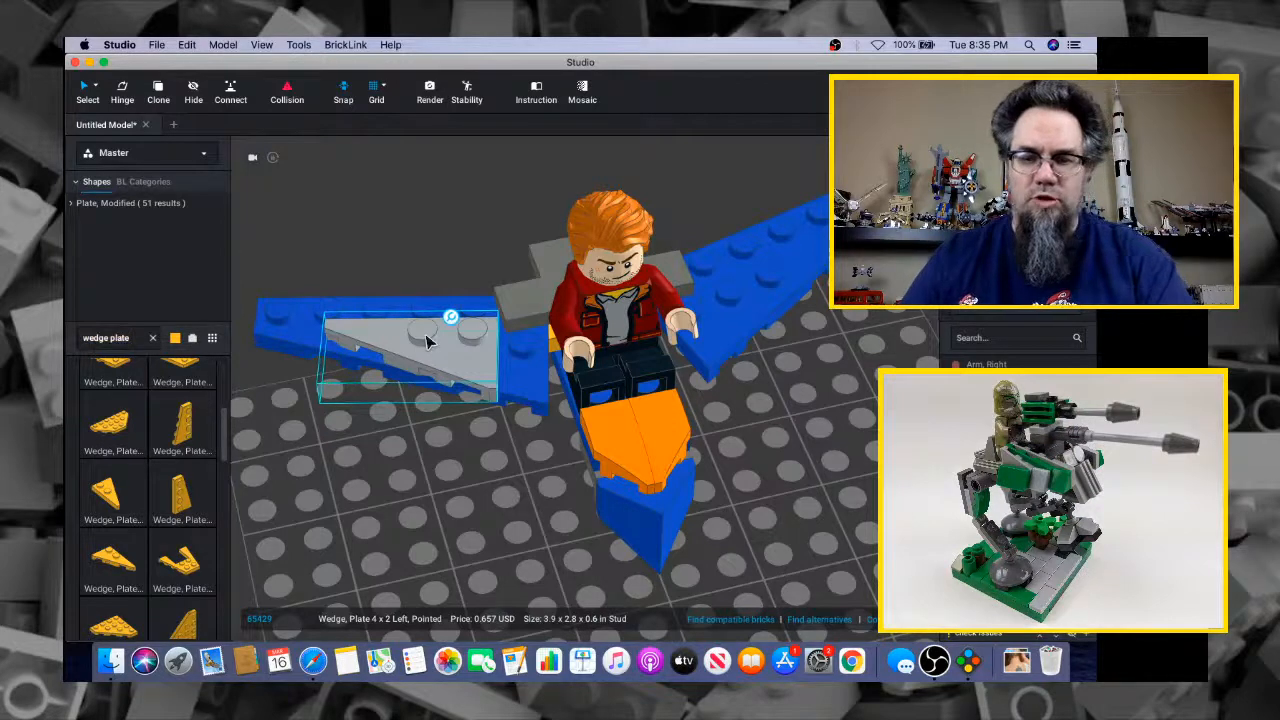
Move the small gray wedge plate and both blue wings off the ship onto the open baseplate around it
{"action": "left_click_drag", "start_coordinate": [436, 346], "coordinate": [387, 510]}
{"action": "middle_click_drag", "start_coordinate": [387, 510], "coordinate": [431, 451]}
{"action": "left_click_drag", "start_coordinate": [470, 418], "coordinate": [394, 552]}
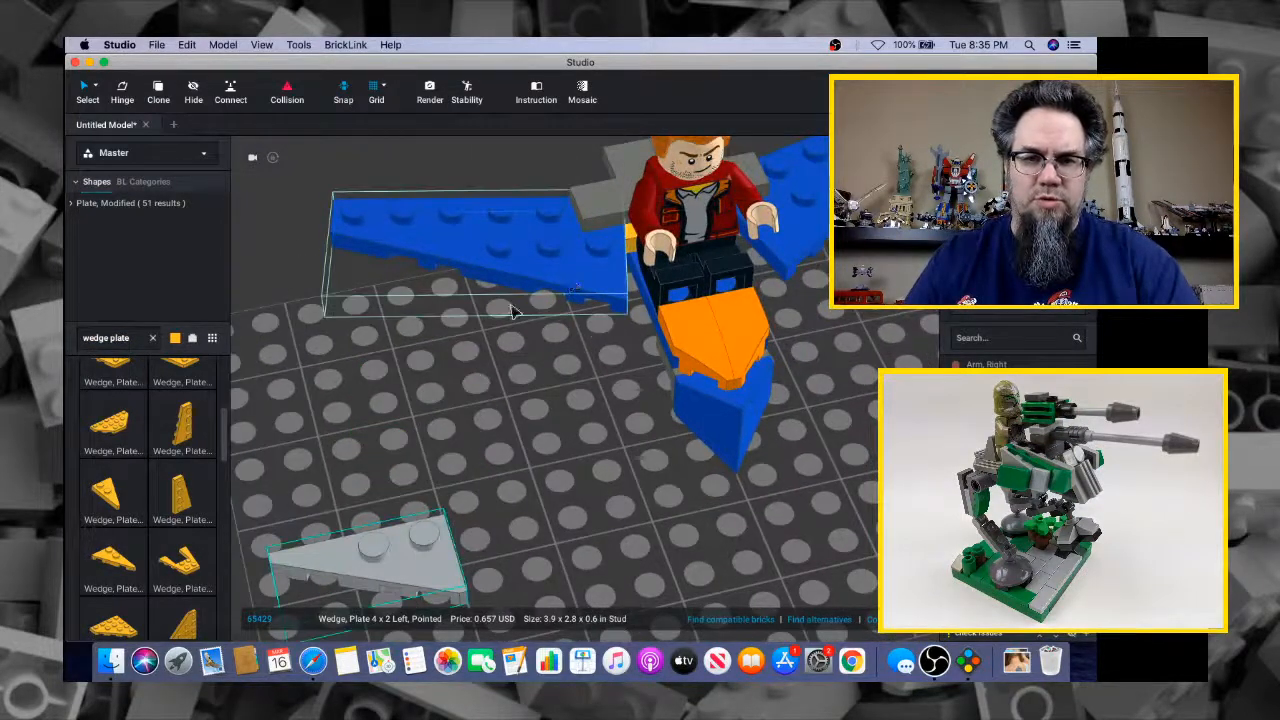
{"action": "left_click_drag", "start_coordinate": [574, 292], "coordinate": [416, 378]}
{"action": "mouse_move", "coordinate": [674, 347]}
{"action": "right_mouse_down"}
{"action": "mouse_move", "coordinate": [665, 330]}
{"action": "mouse_move", "coordinate": [652, 345]}
{"action": "mouse_move", "coordinate": [660, 335]}
{"action": "right_mouse_up"}
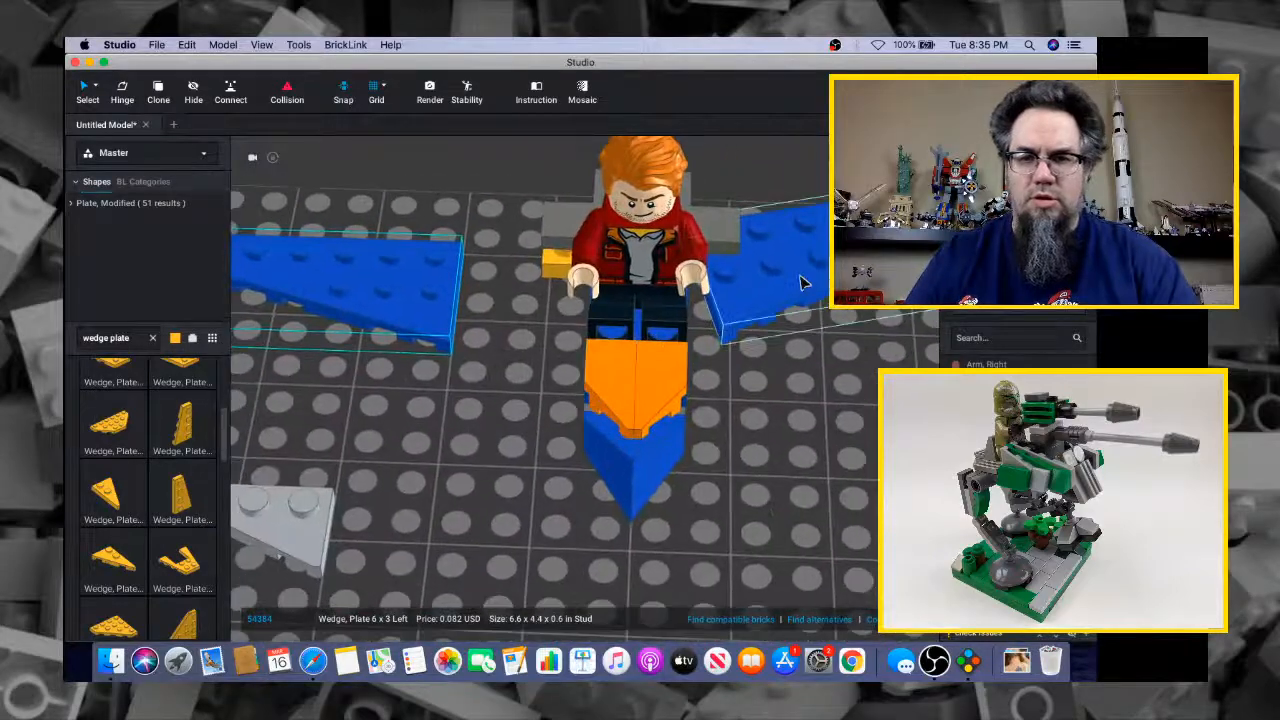
{"action": "left_click_drag", "start_coordinate": [803, 287], "coordinate": [937, 310]}
{"action": "right_click_drag", "start_coordinate": [810, 245], "coordinate": [780, 240]}
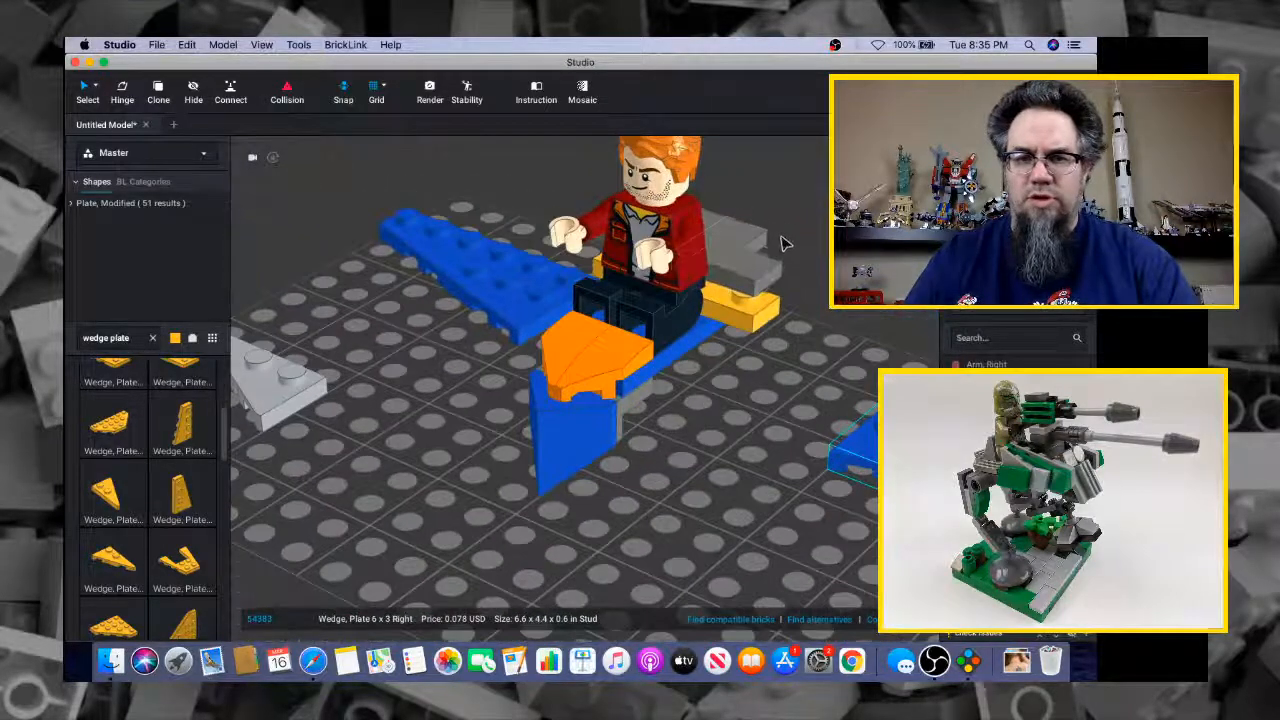
Delete the yellow plate and the gray plates behind the minifigure
{"action": "left_click", "coordinate": [745, 300]}
{"action": "key", "text": "Delete"}
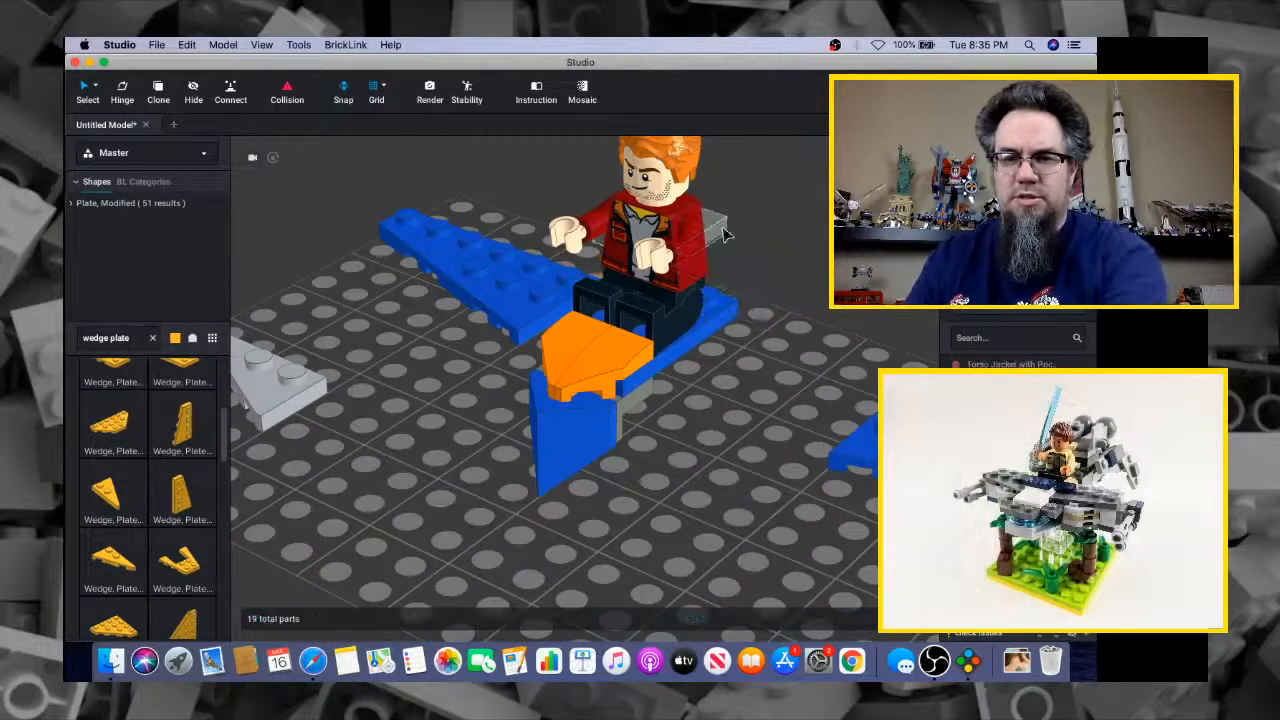
{"action": "left_click", "coordinate": [714, 228]}
{"action": "key", "text": "Delete"}
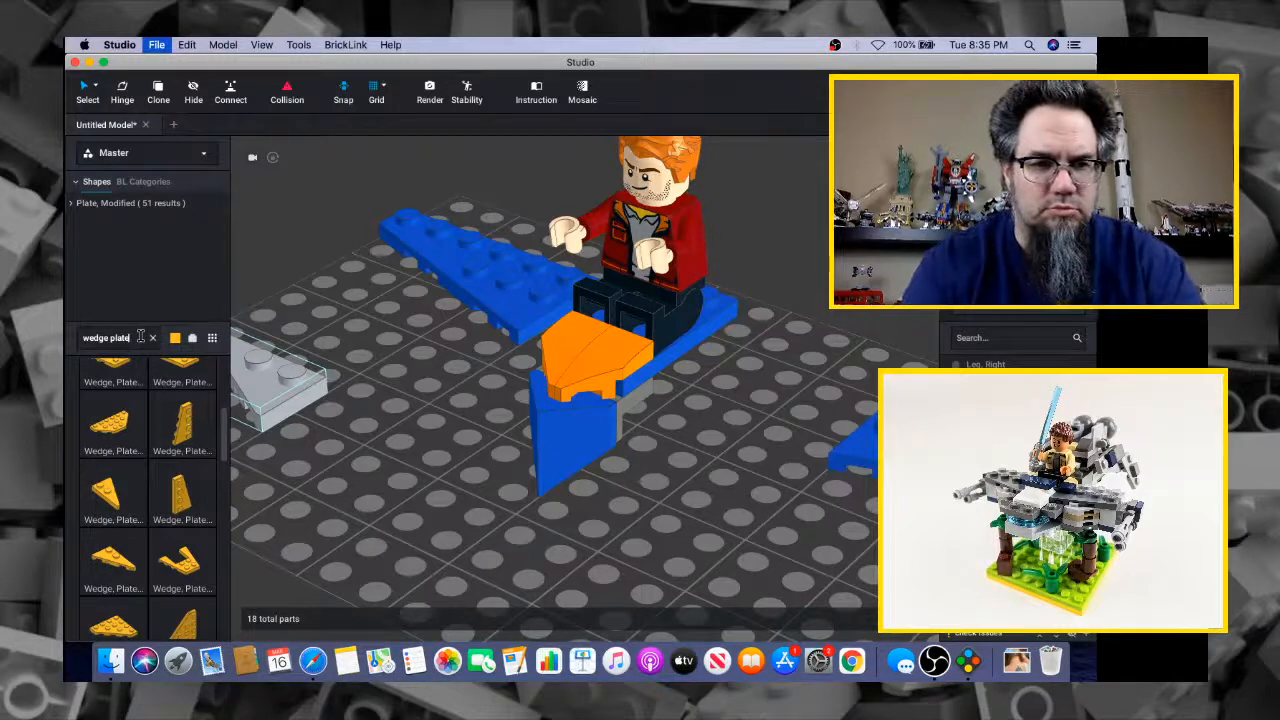
Save the model in the Downloads folder as an .io file named "Milano"
{"action": "key", "text": "super+s"}
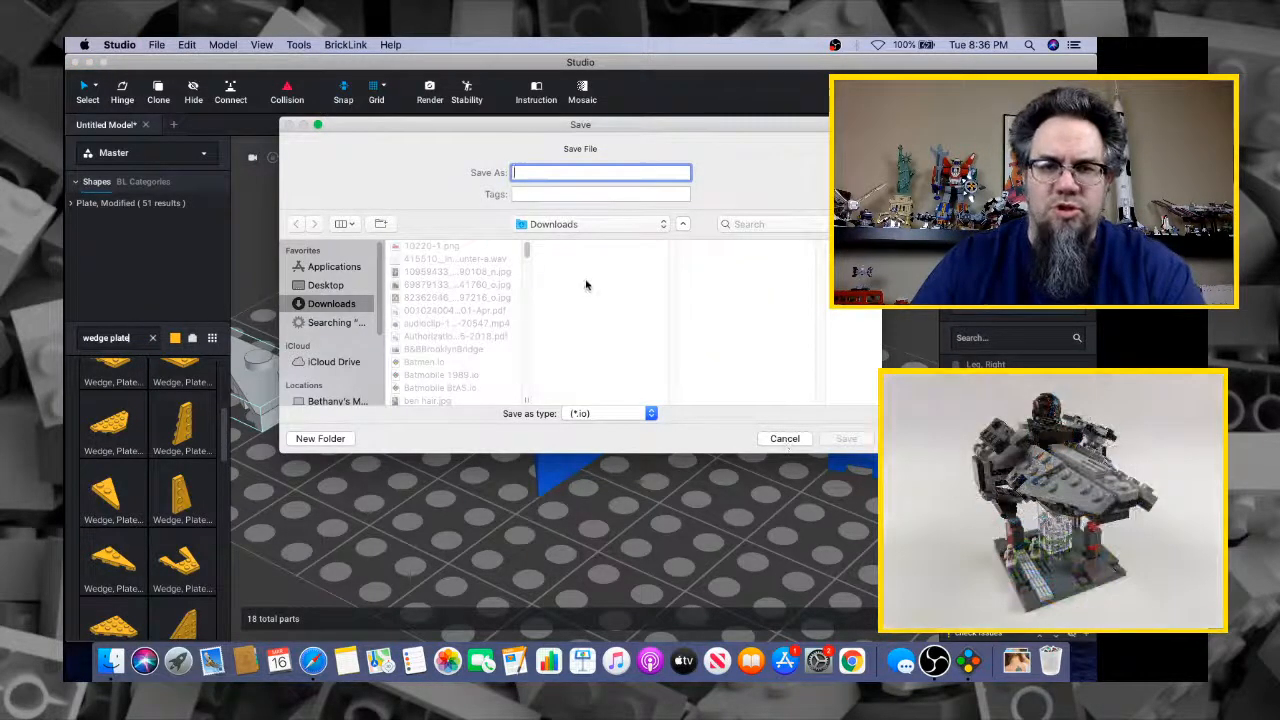
{"action": "type", "text": "m"}
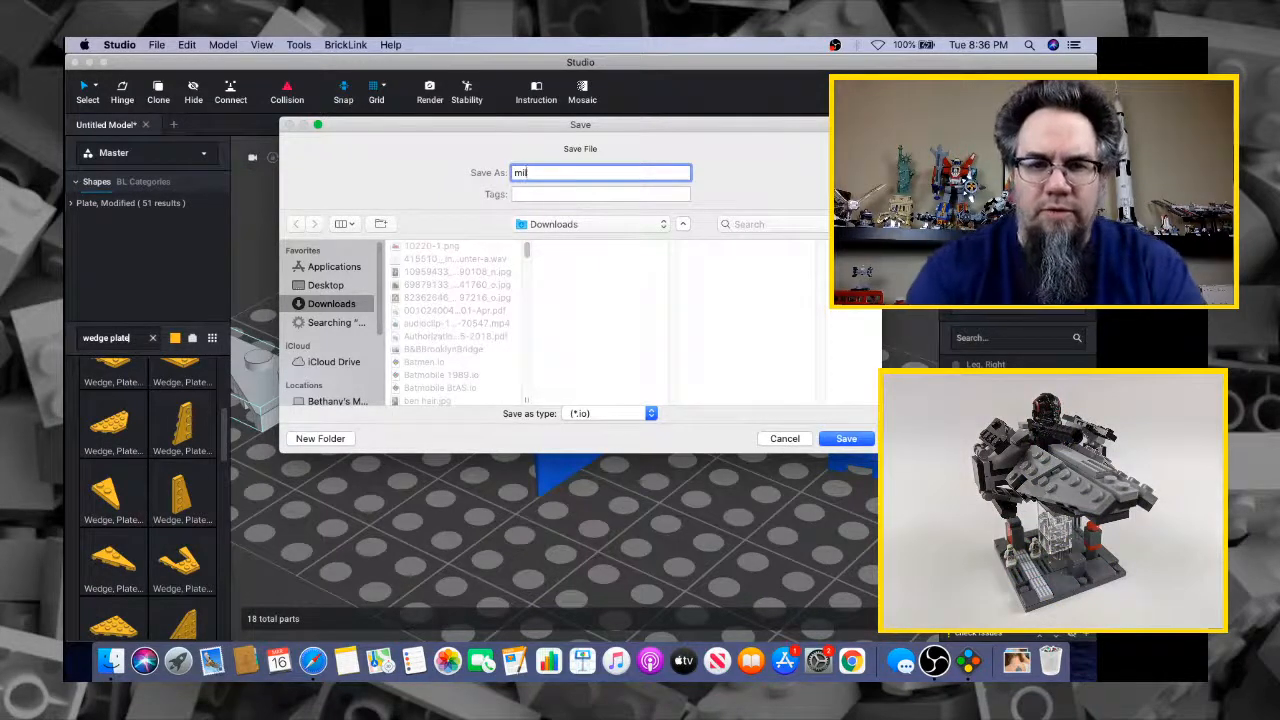
{"action": "key", "text": "BackSpace"}
{"action": "type", "text": "Milano"}
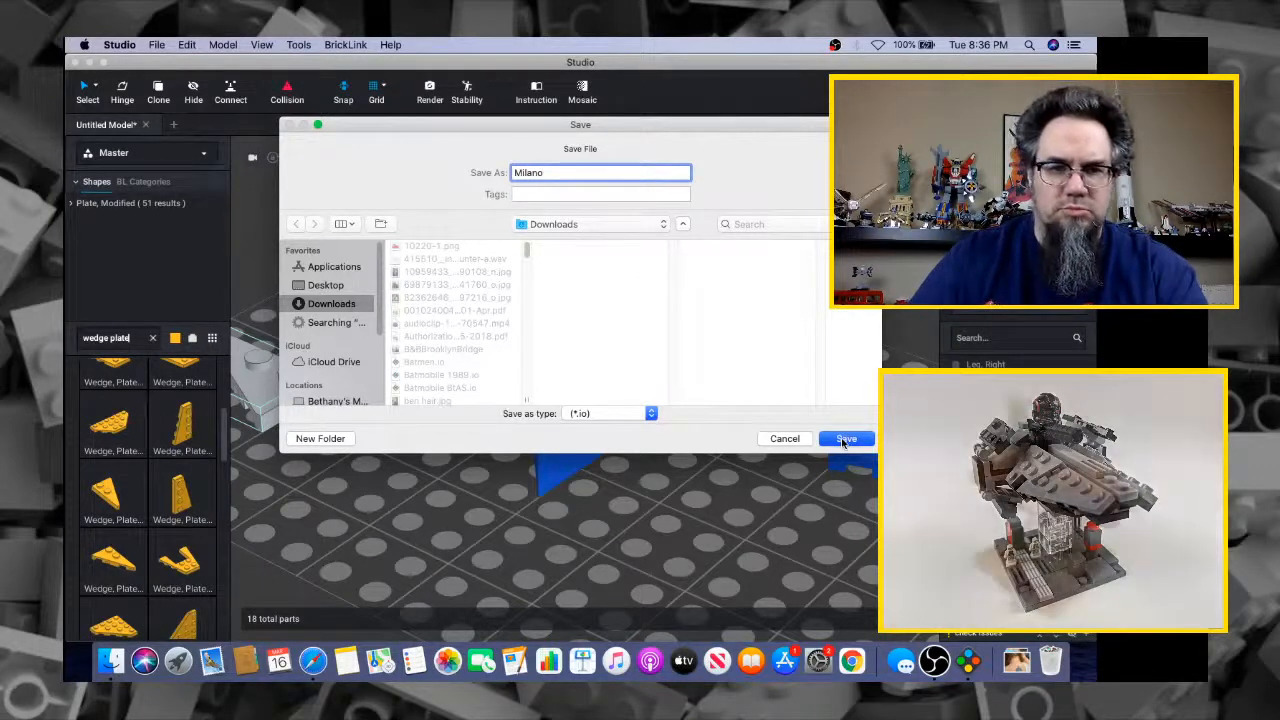
{"action": "left_click", "coordinate": [845, 439]}
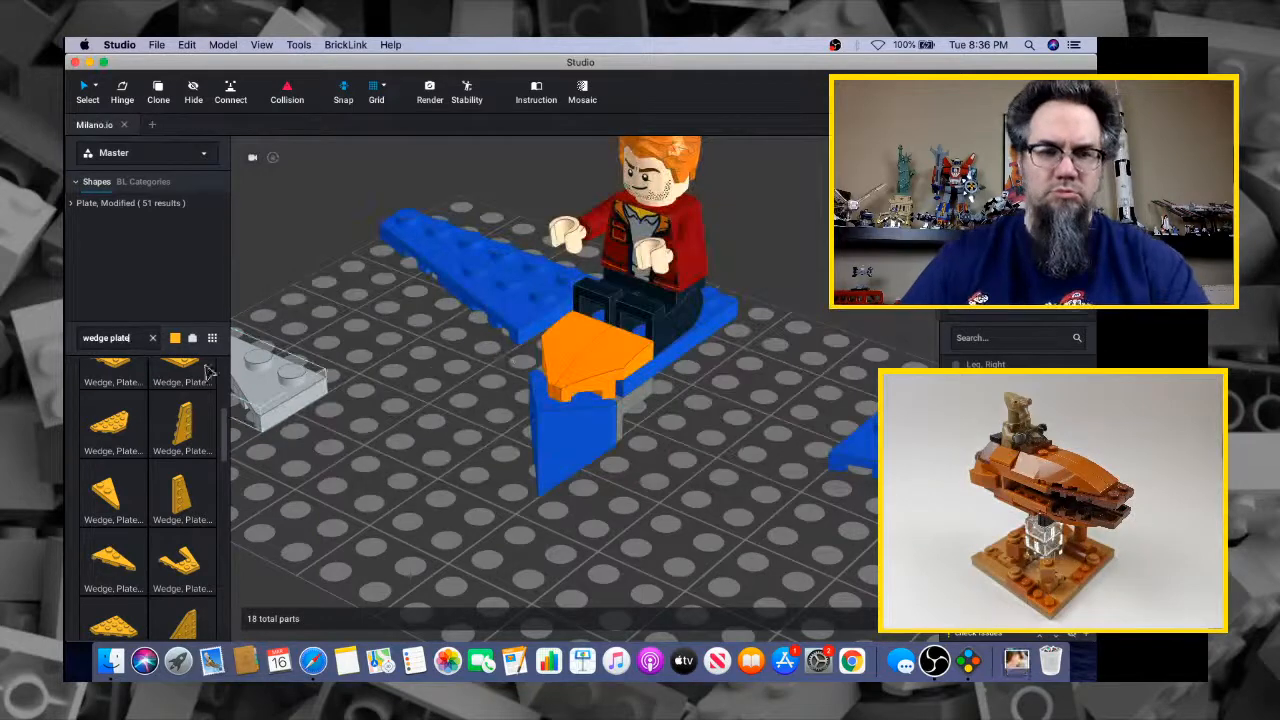
Search the parts palette for "ball joint" and look through the results for a small joint piece
{"action": "left_click", "coordinate": [151, 343]}
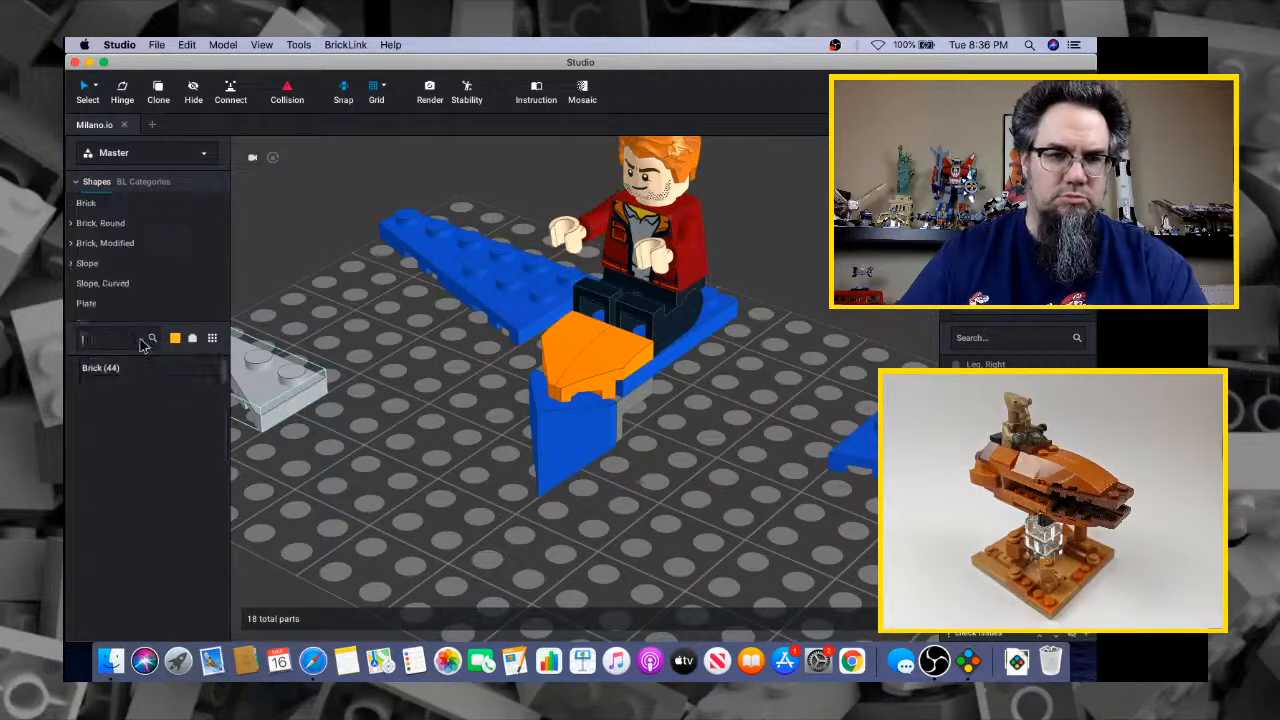
{"action": "type", "text": "br"}
{"action": "type", "text": "ll joint"}
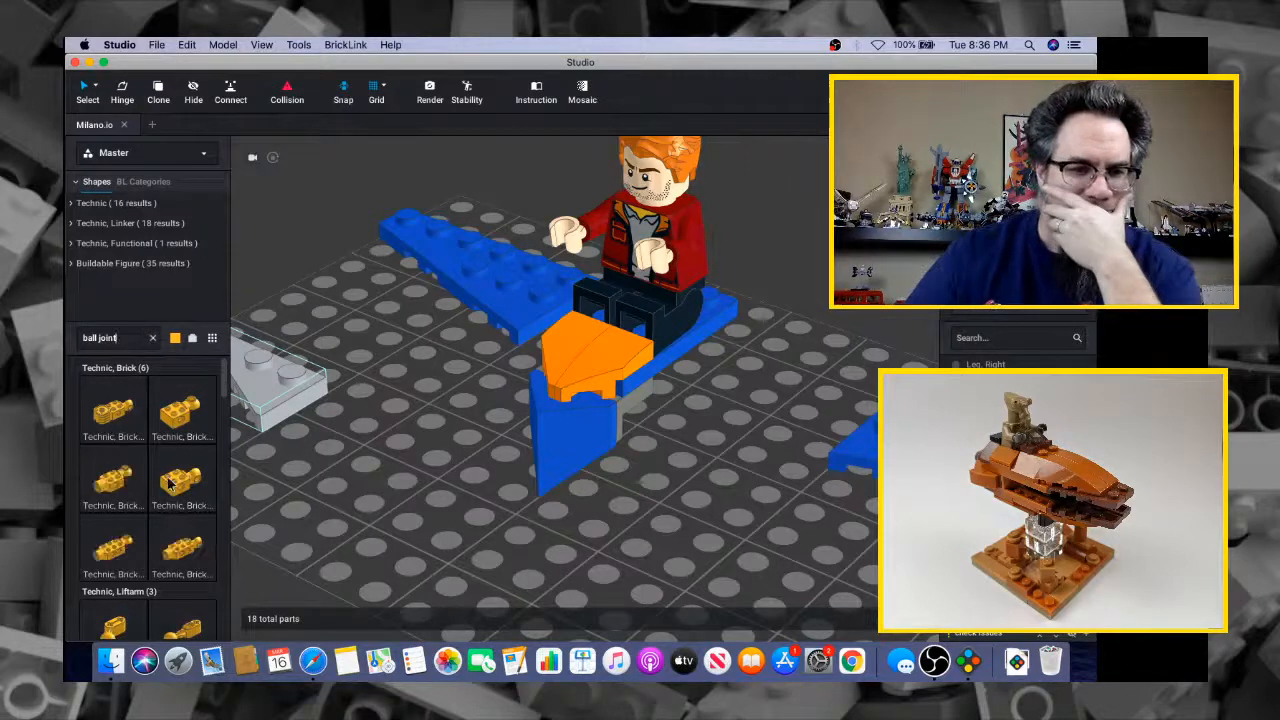
{"action": "scroll", "coordinate": [168, 483], "scroll_direction": "down", "scroll_amount": 5}
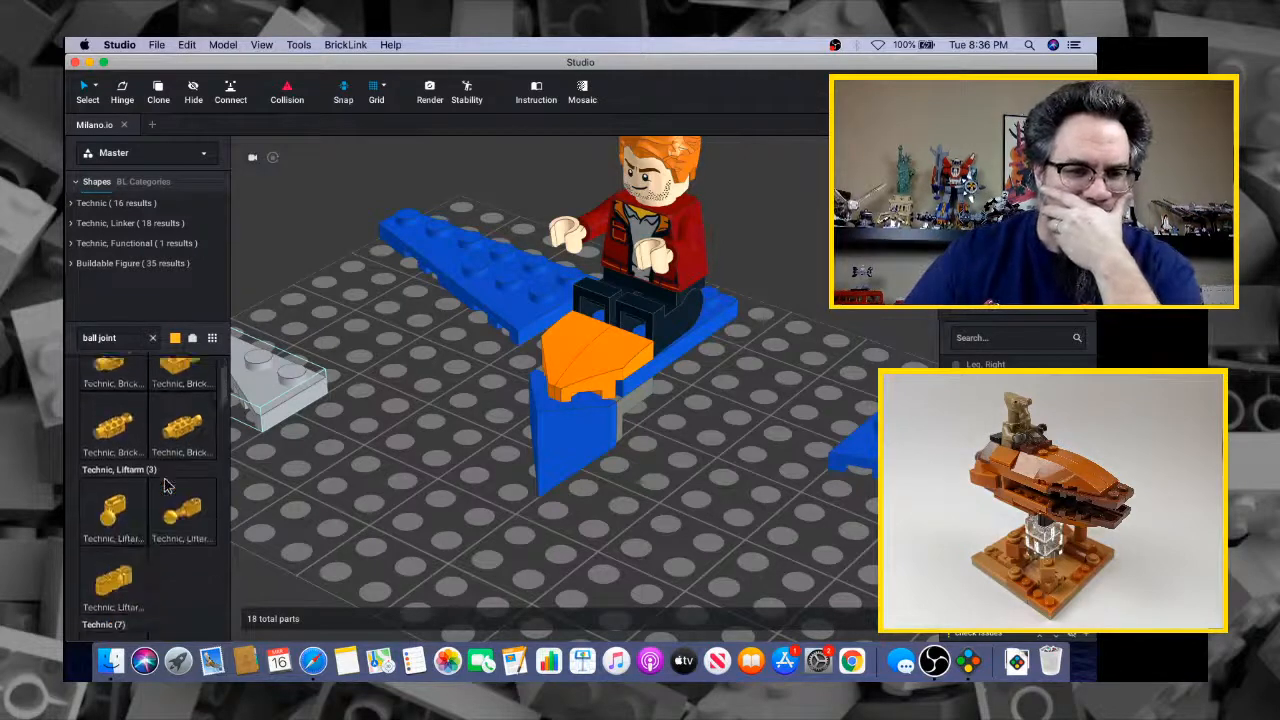
{"action": "scroll", "coordinate": [166, 485], "scroll_direction": "down", "scroll_amount": 6}
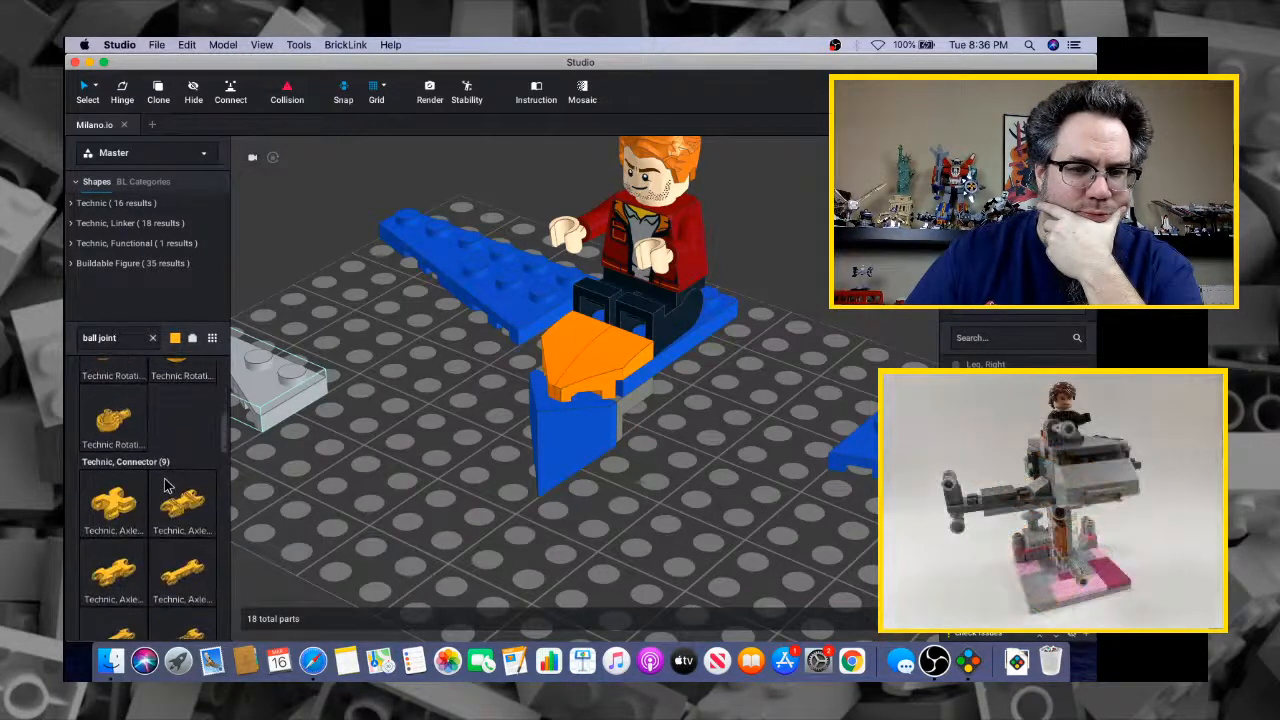
{"action": "scroll", "coordinate": [167, 485], "scroll_direction": "down", "scroll_amount": 10}
{"action": "scroll", "coordinate": [167, 485], "scroll_direction": "down", "scroll_amount": 8}
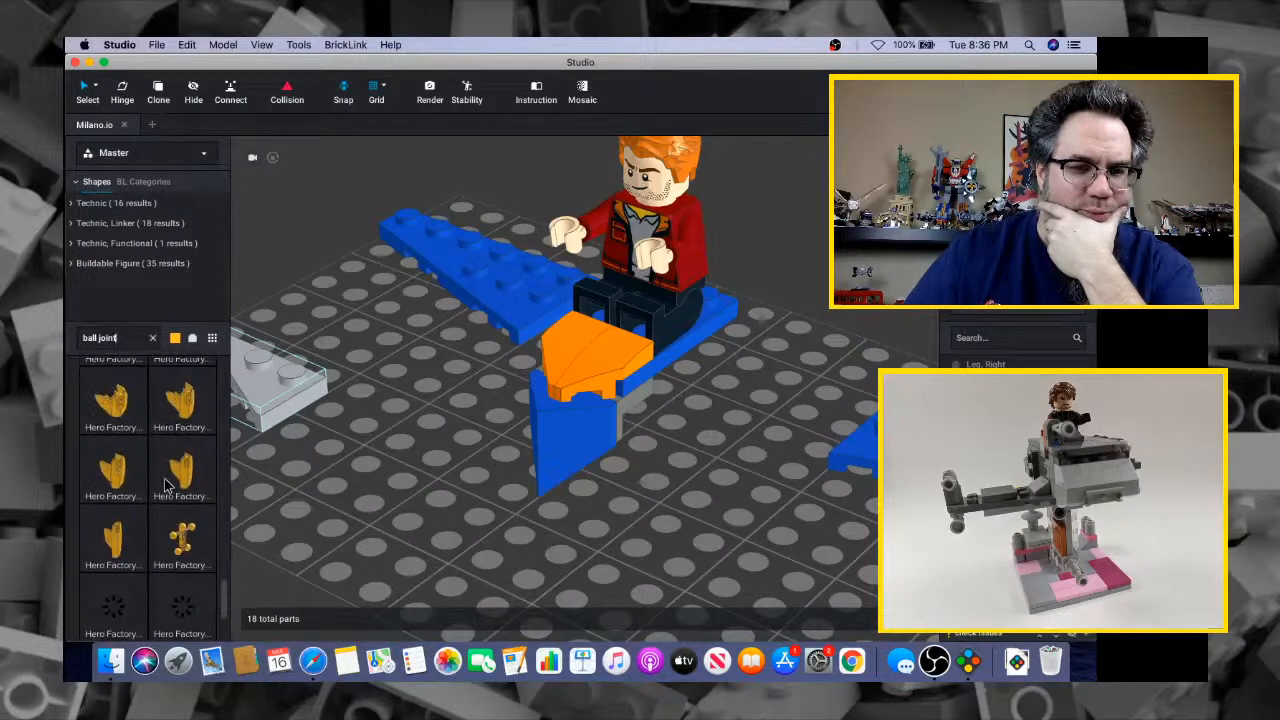
{"action": "scroll", "coordinate": [167, 485], "scroll_direction": "down", "scroll_amount": 2}
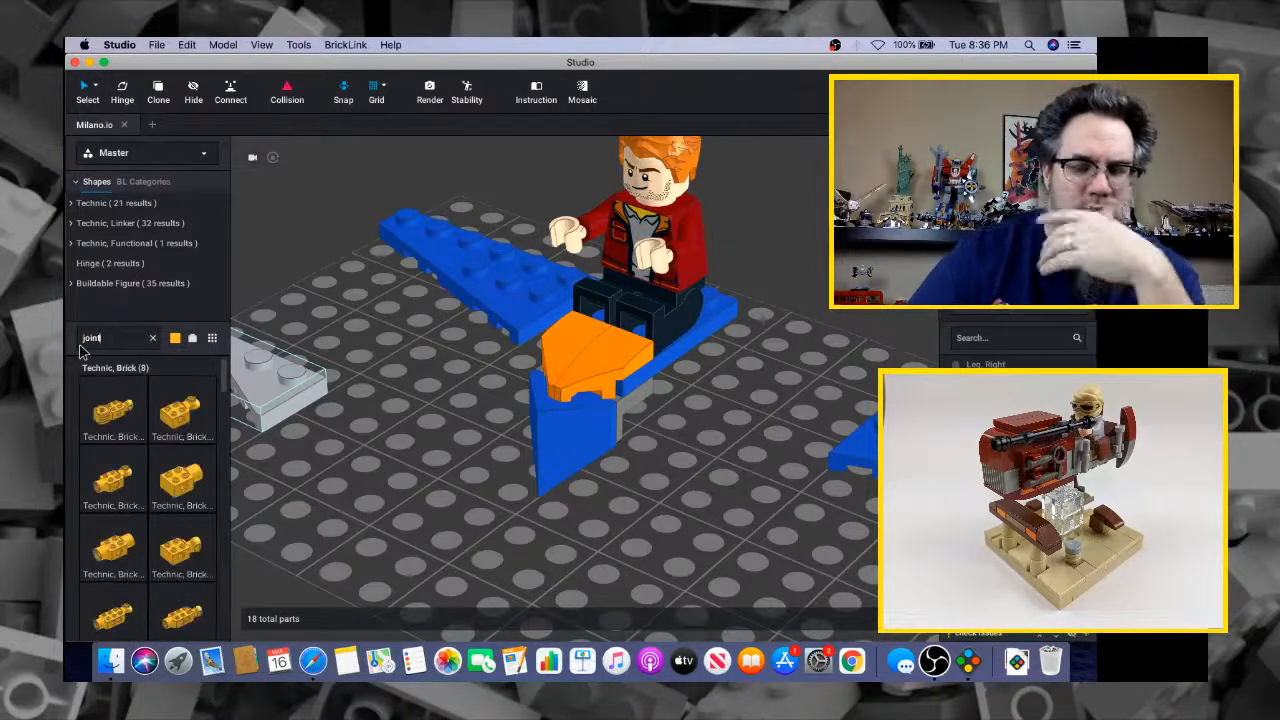
Find "tow ball" parts and place a 1 x 2 plate with towball on side and a matching 1 x 2 socket plate, joined, beside the minifigure
{"action": "key", "text": "BackSpace"}
{"action": "key", "text": "BackSpace"}
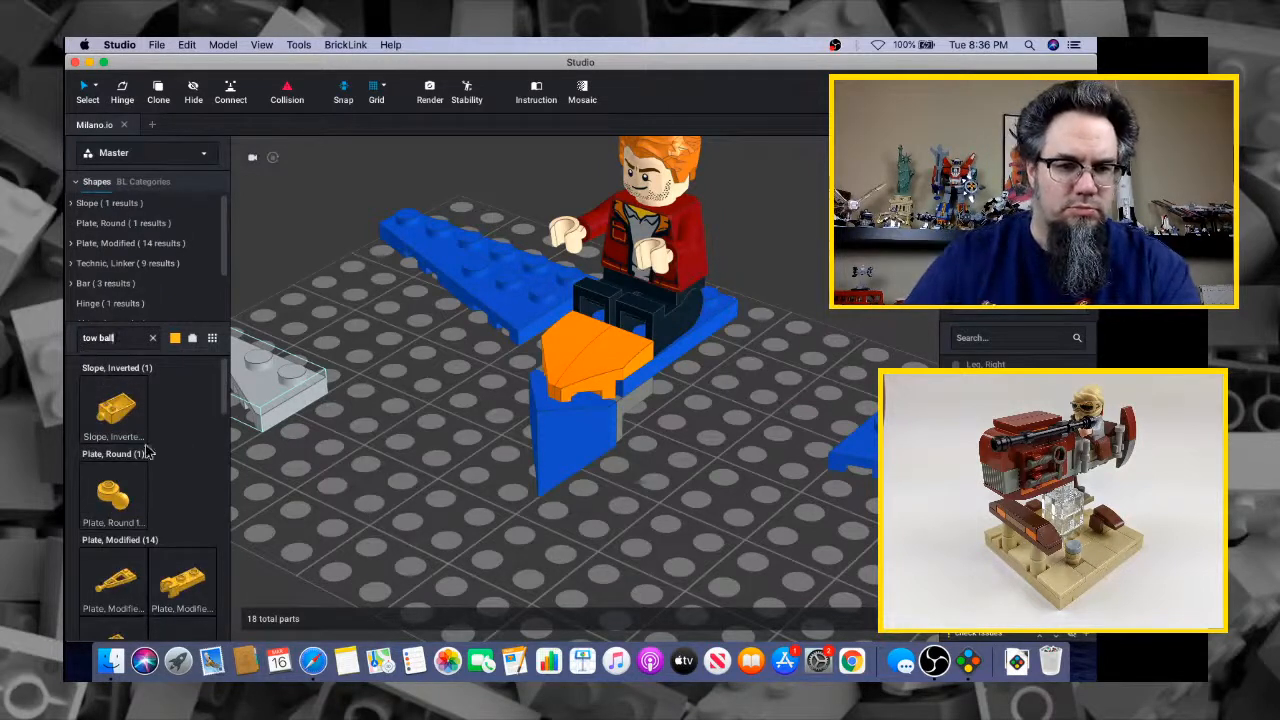
{"action": "scroll", "coordinate": [153, 473], "scroll_direction": "down", "scroll_amount": 10}
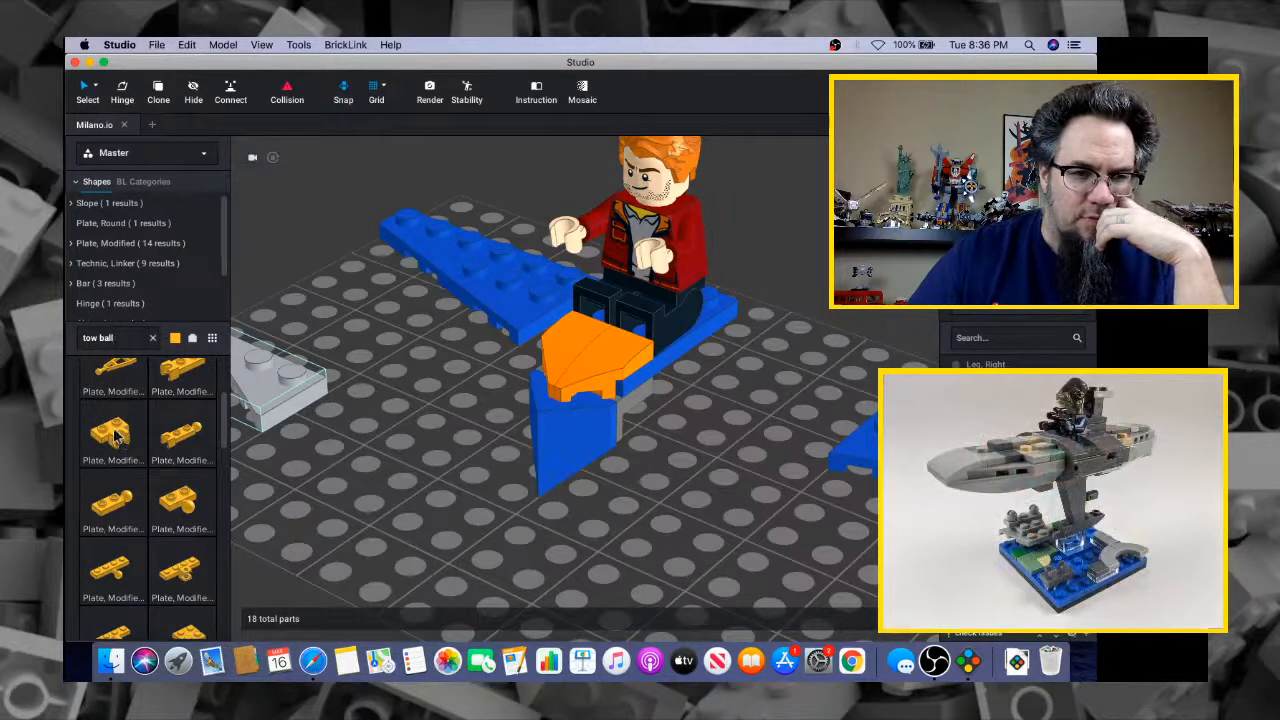
{"action": "left_click_drag", "start_coordinate": [203, 458], "coordinate": [395, 468]}
{"action": "left_click_drag", "start_coordinate": [182, 500], "coordinate": [463, 503]}
{"action": "right_click_drag", "start_coordinate": [463, 503], "coordinate": [690, 192]}
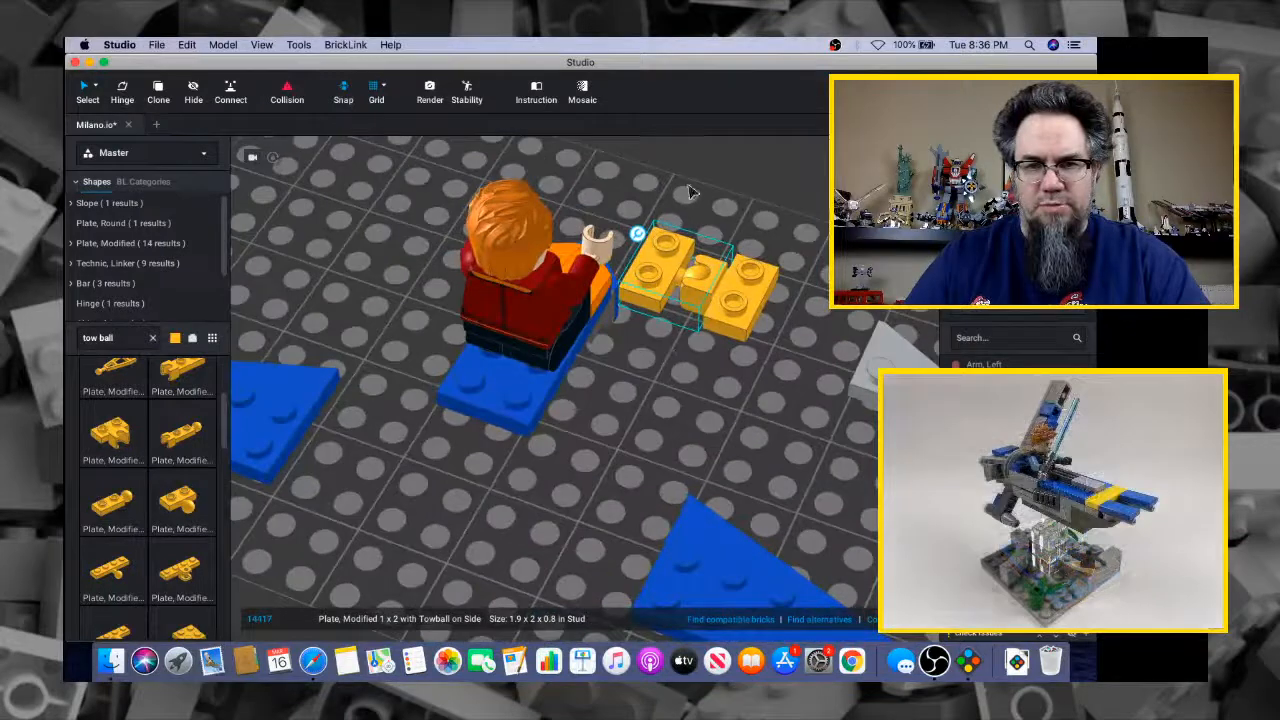
Recolor the towball and socket plates gray and attach the joined pair under the edge of the blue plate behind the minifigure
{"action": "left_click", "coordinate": [750, 395]}
{"action": "left_click", "coordinate": [739, 308]}
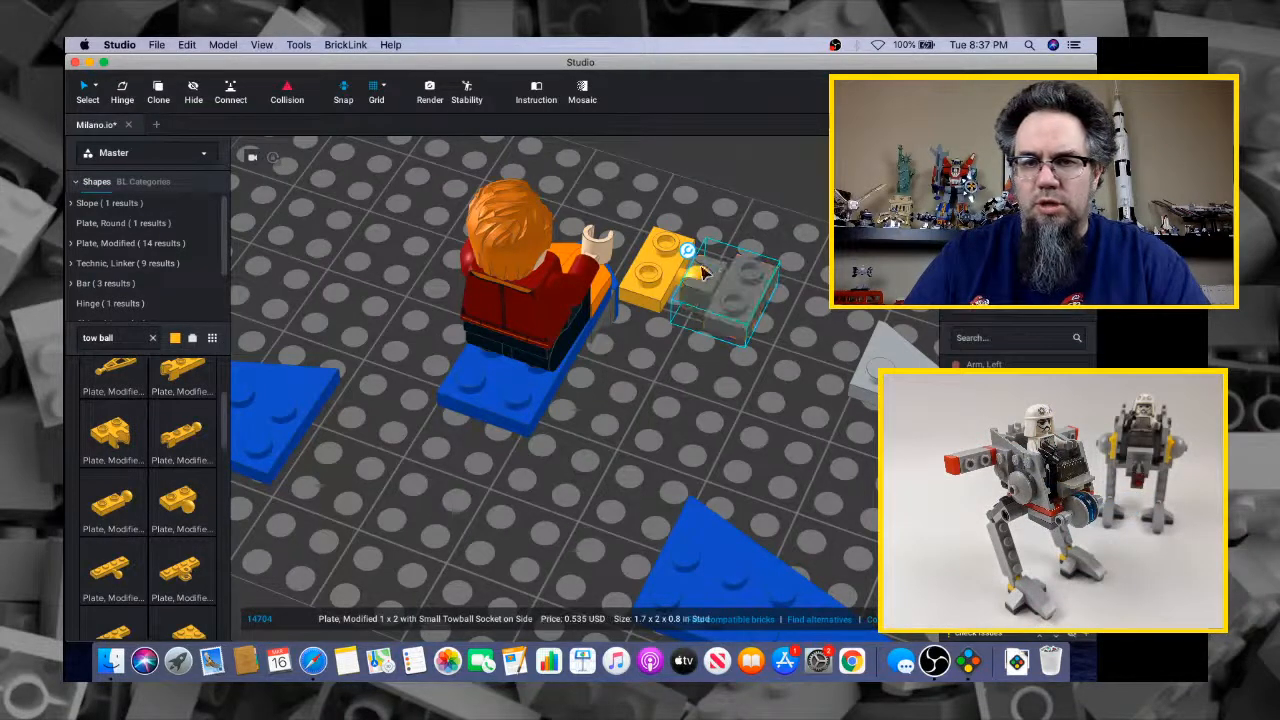
{"action": "left_click", "coordinate": [649, 287]}
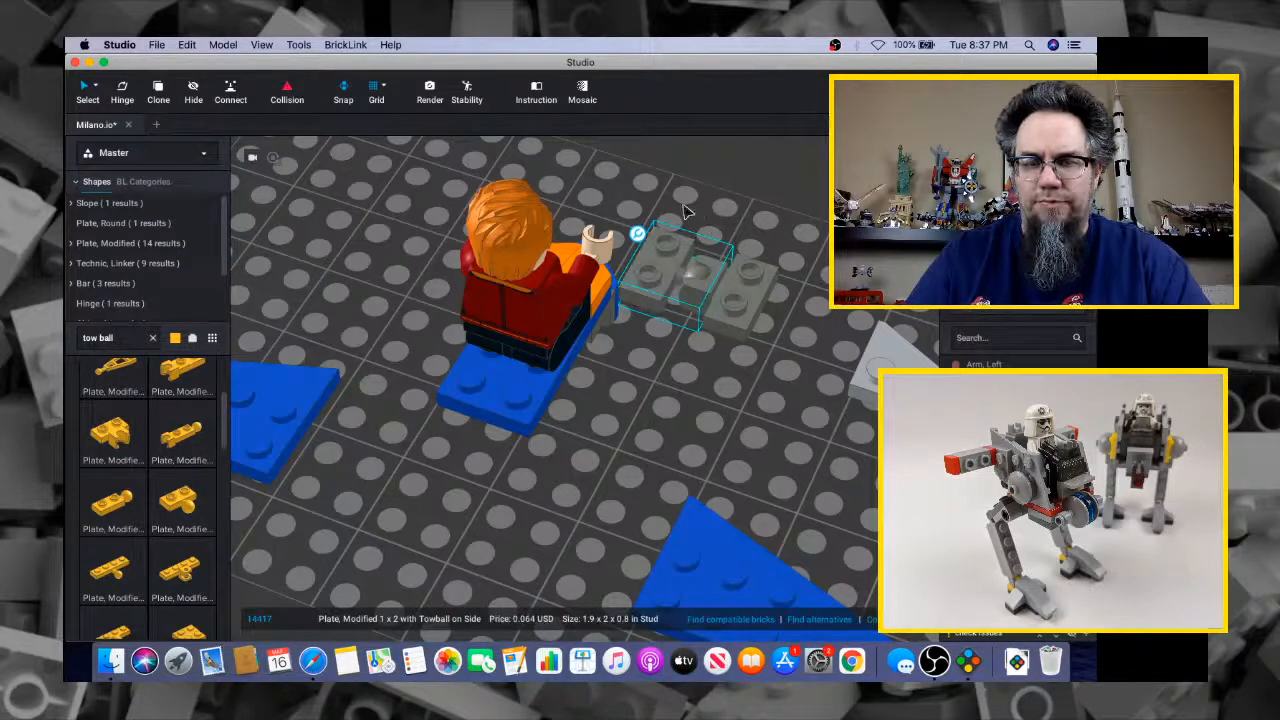
{"action": "left_click_drag", "start_coordinate": [676, 208], "coordinate": [532, 447]}
{"action": "right_click_drag", "start_coordinate": [532, 447], "coordinate": [519, 393]}
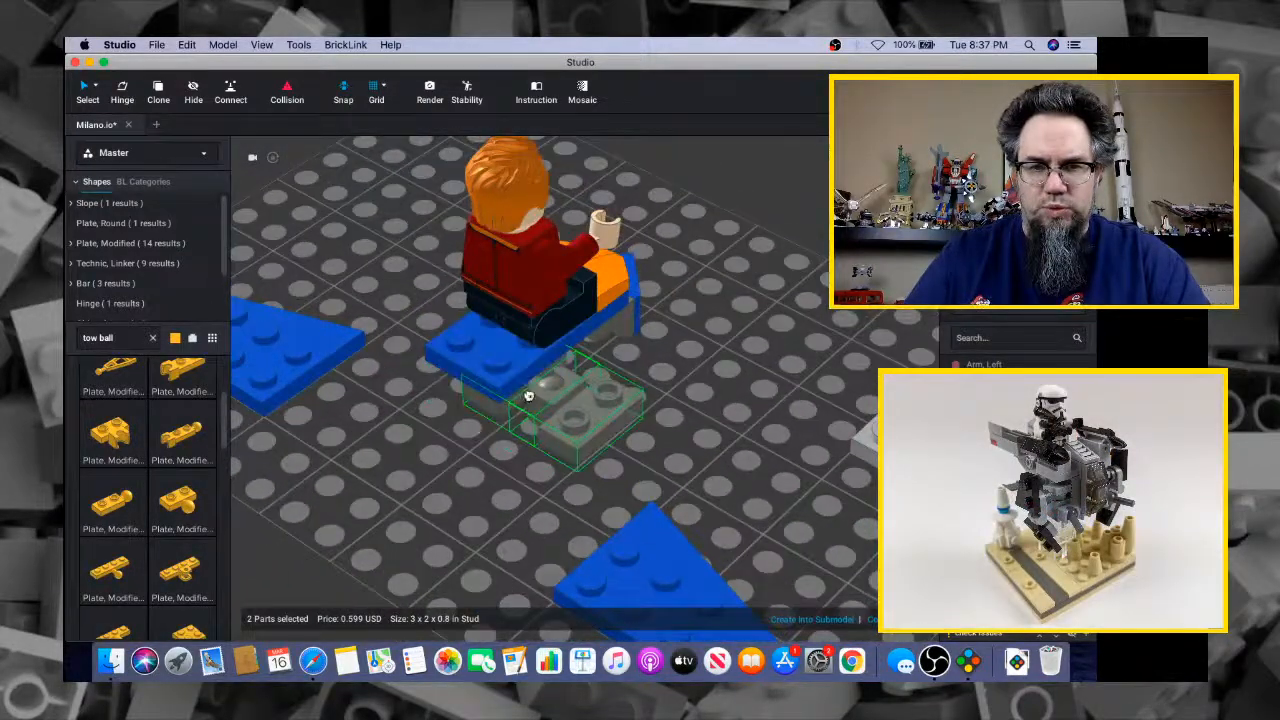
{"action": "mouse_move", "coordinate": [617, 406]}
{"action": "right_mouse_down"}
{"action": "mouse_move", "coordinate": [605, 410]}
{"action": "mouse_move", "coordinate": [625, 412]}
{"action": "right_mouse_up"}
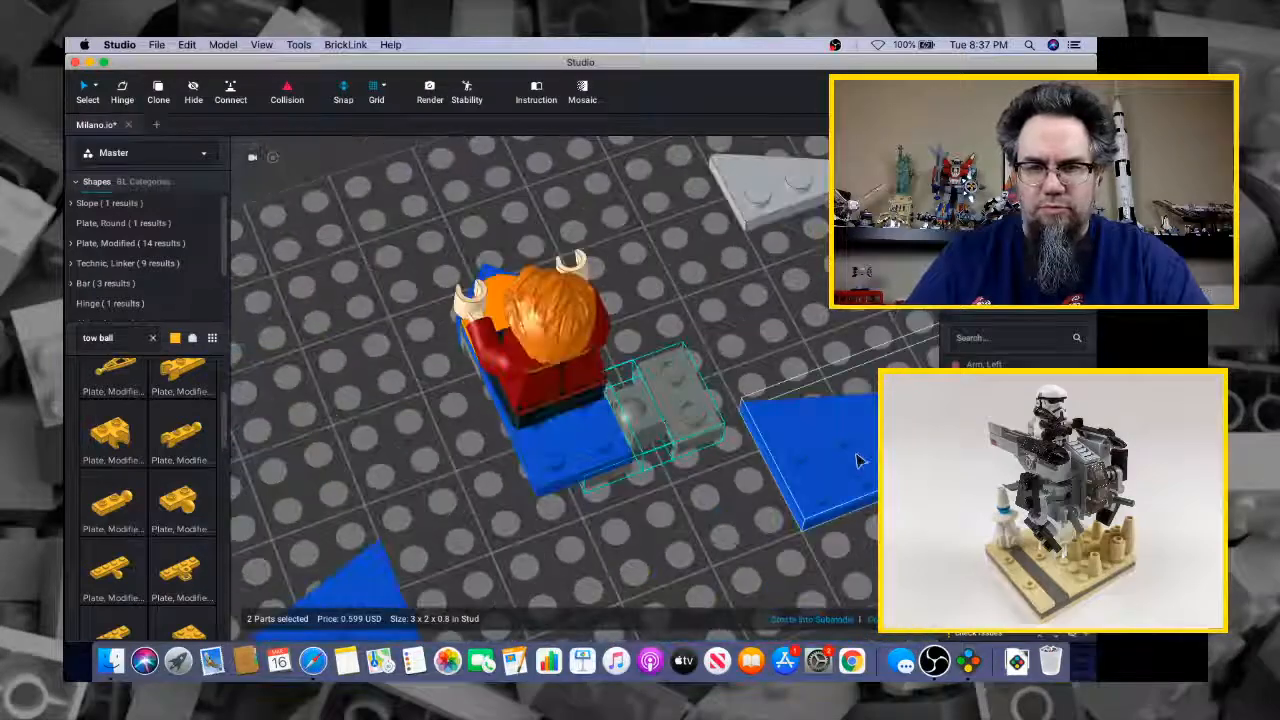
Try the blue left 6 x 3 wedge plate directly on top of the gray socket plate
{"action": "left_click_drag", "start_coordinate": [857, 461], "coordinate": [738, 375]}
{"action": "right_click_drag", "start_coordinate": [727, 378], "coordinate": [590, 366]}
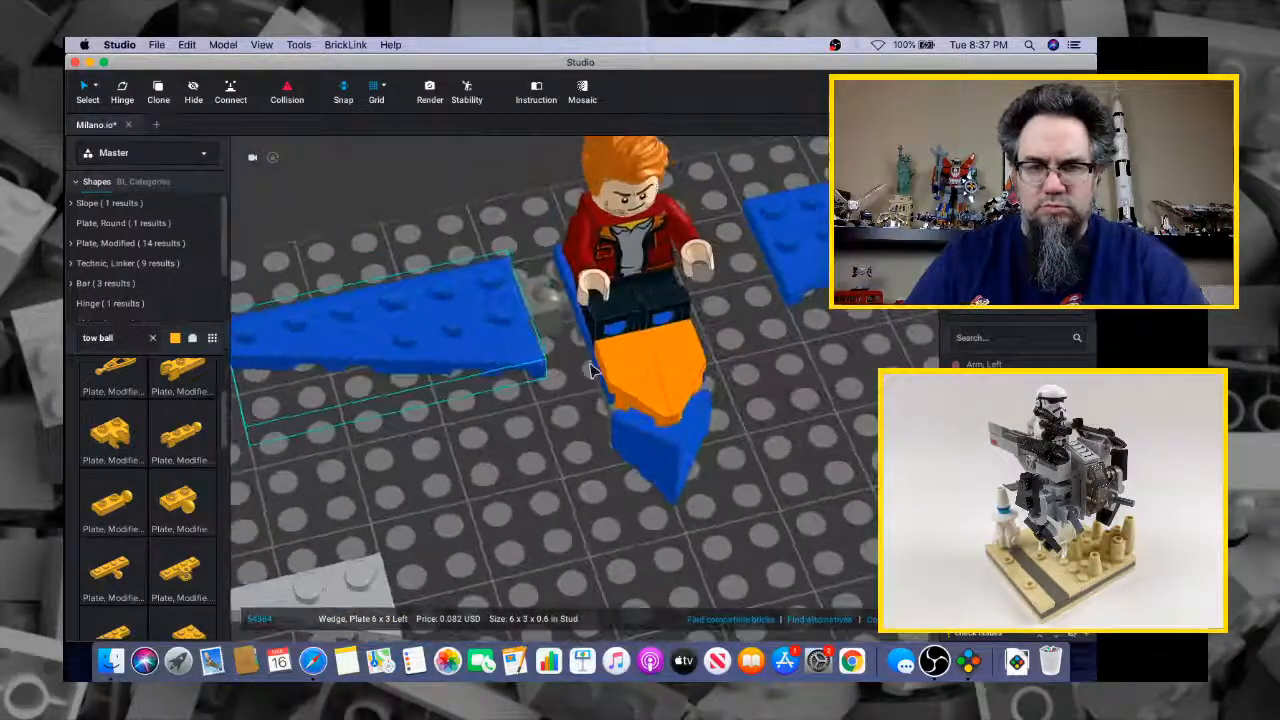
{"action": "key", "text": "super+Tab"}
{"action": "key", "text": "super+Tab"}
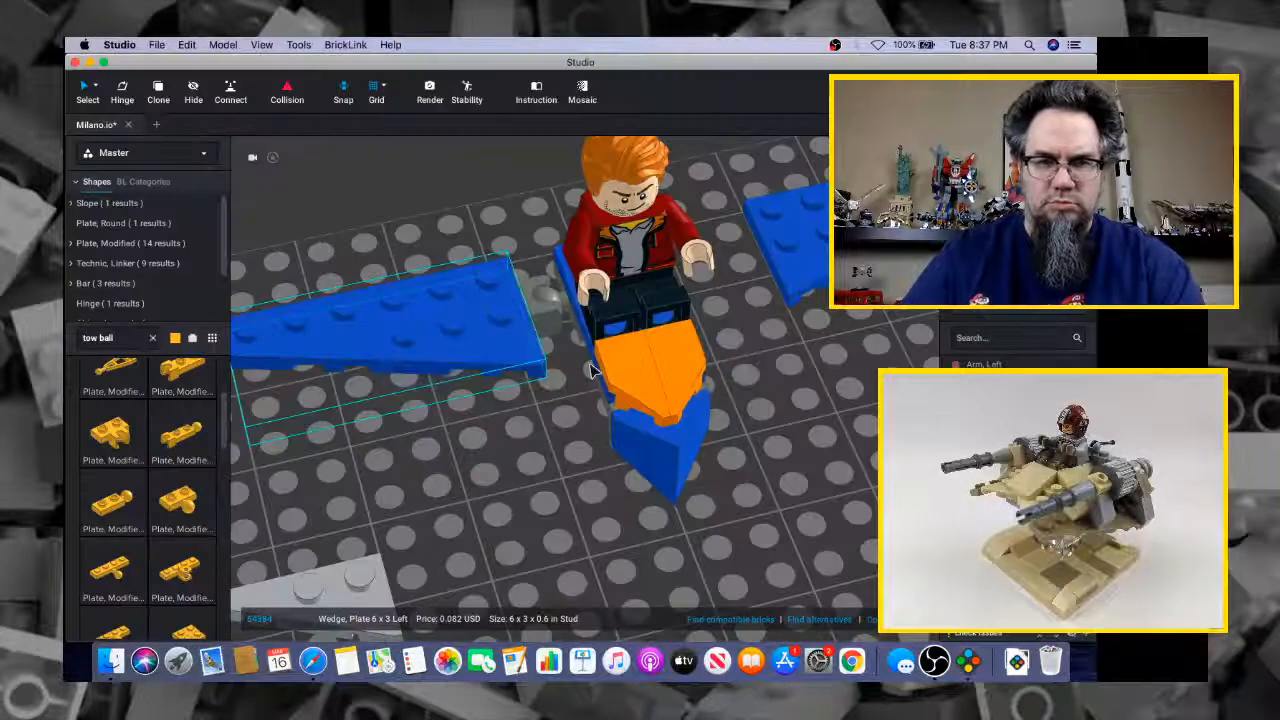
{"action": "right_click_drag", "start_coordinate": [545, 372], "coordinate": [545, 345]}
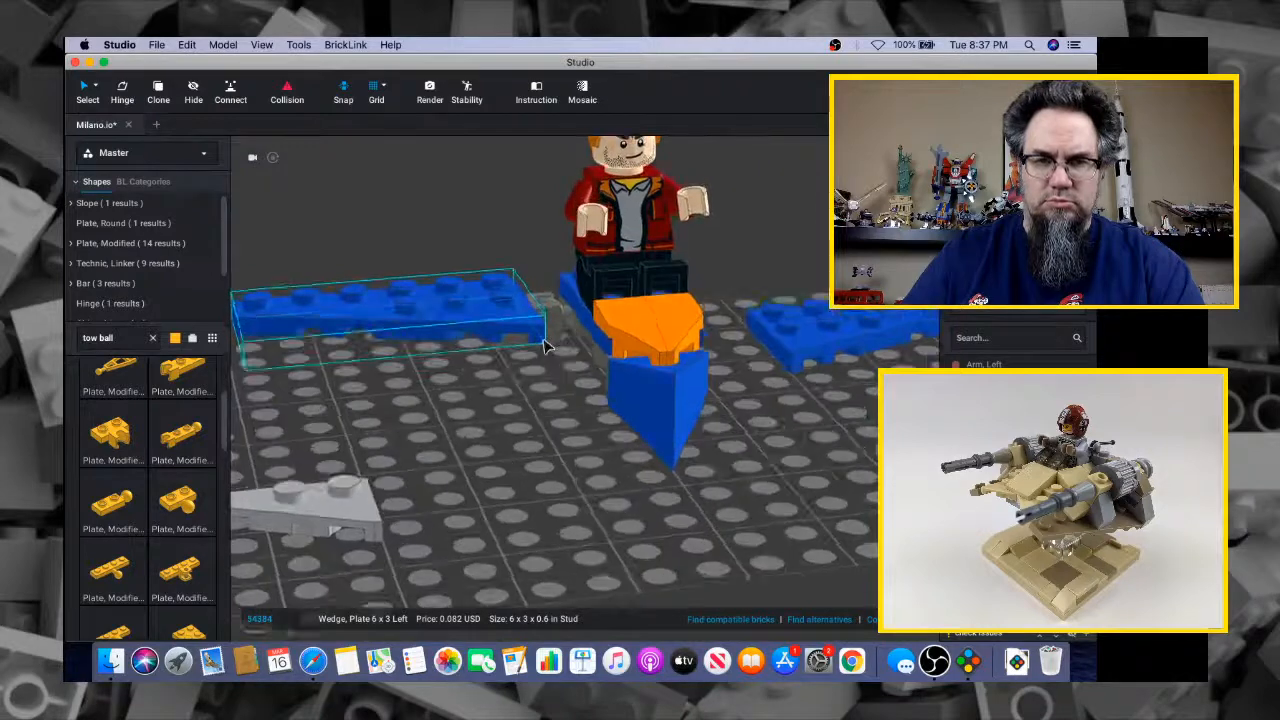
{"action": "left_click_drag", "start_coordinate": [508, 318], "coordinate": [437, 356]}
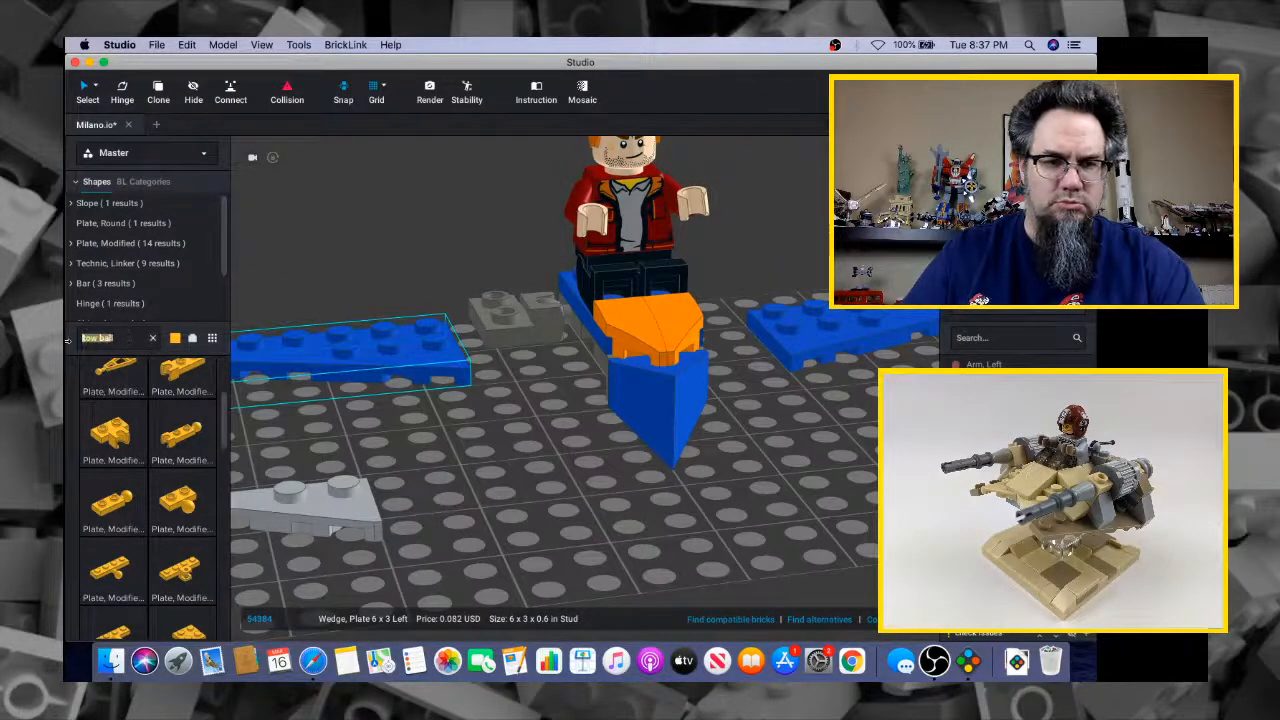
Place a yellow 2 x 2 plate on the gray socket plate and set the blue left 6 x 3 wing on top of it
{"action": "type", "text": "2x2 bl"}
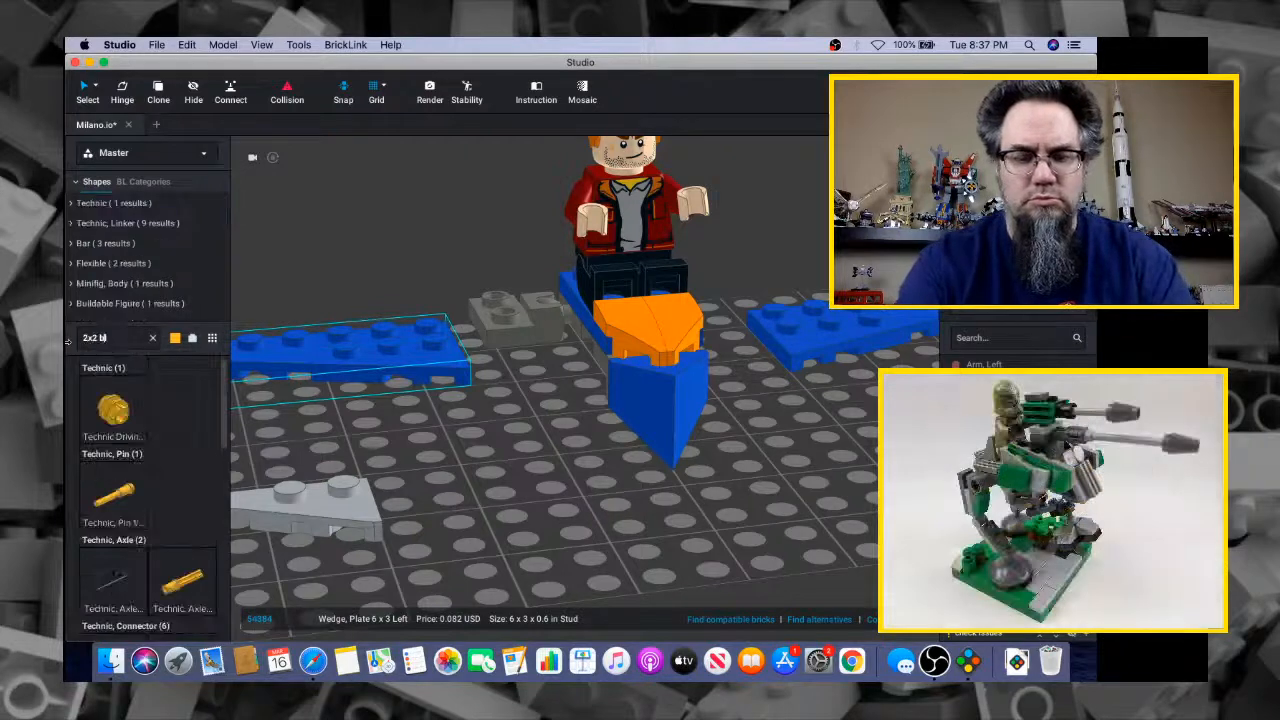
{"action": "key", "text": "BackSpace"}
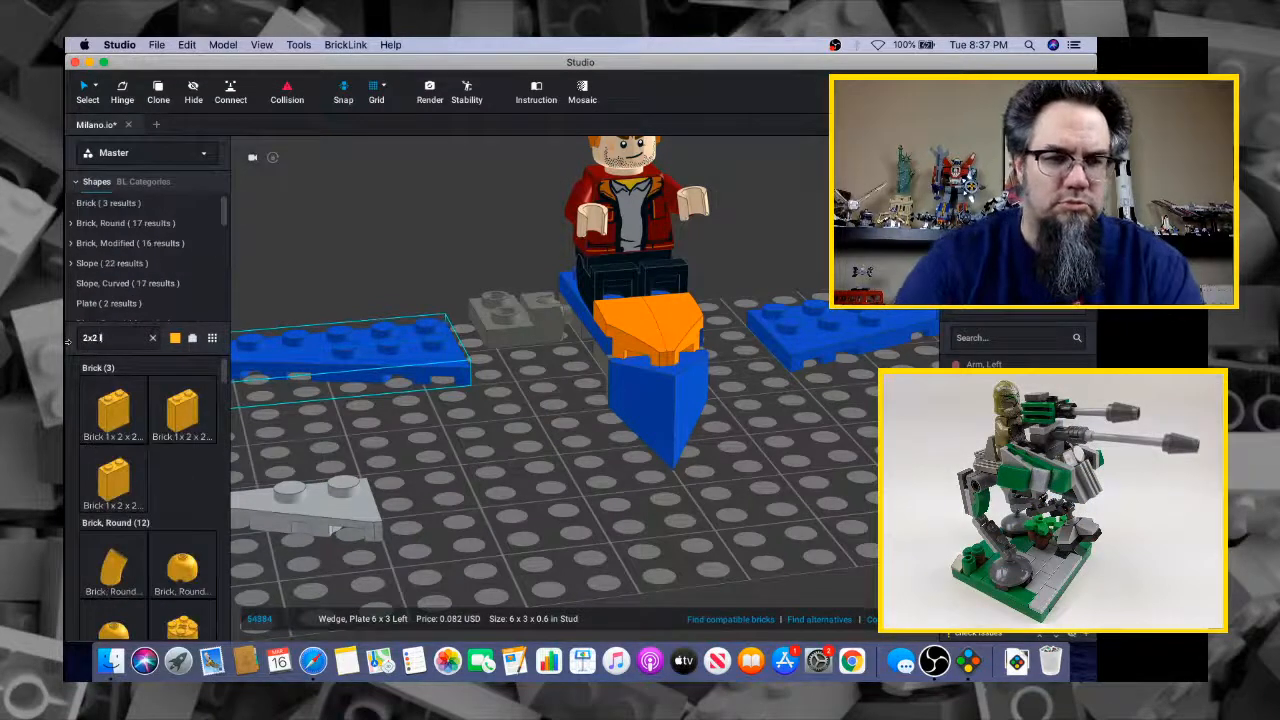
{"action": "type", "text": "plate"}
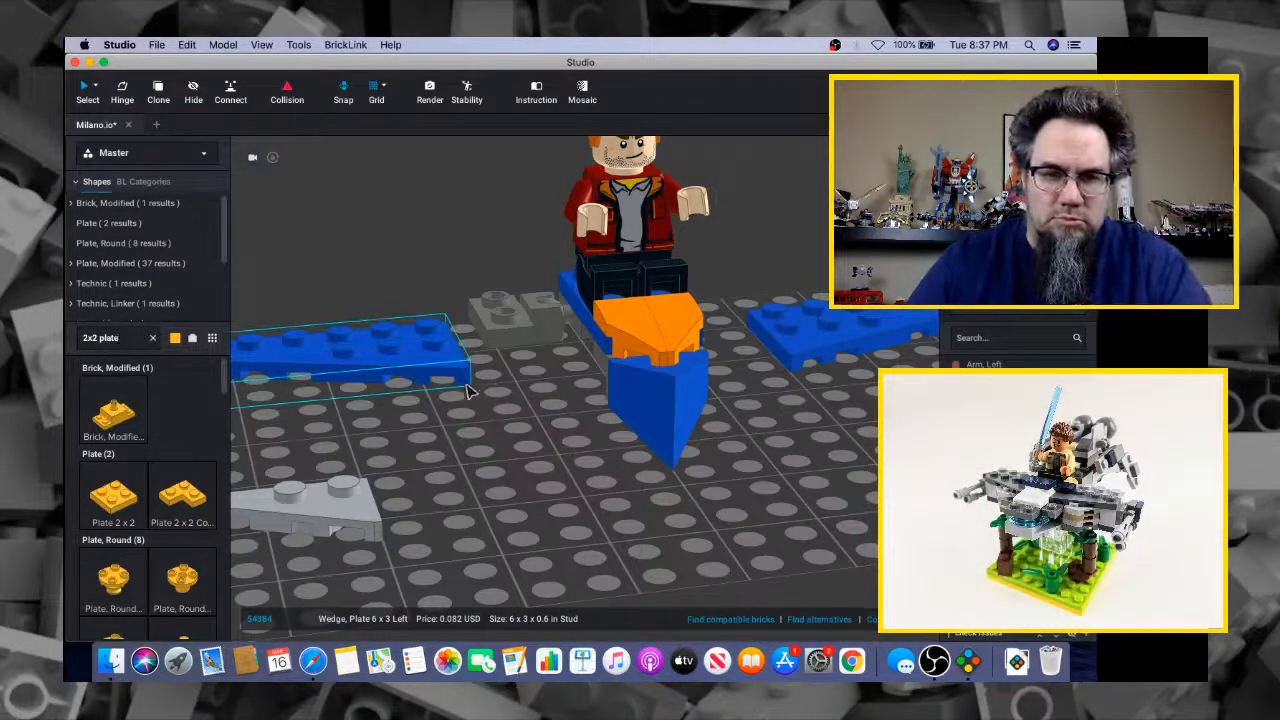
{"action": "left_click_drag", "start_coordinate": [118, 500], "coordinate": [478, 306]}
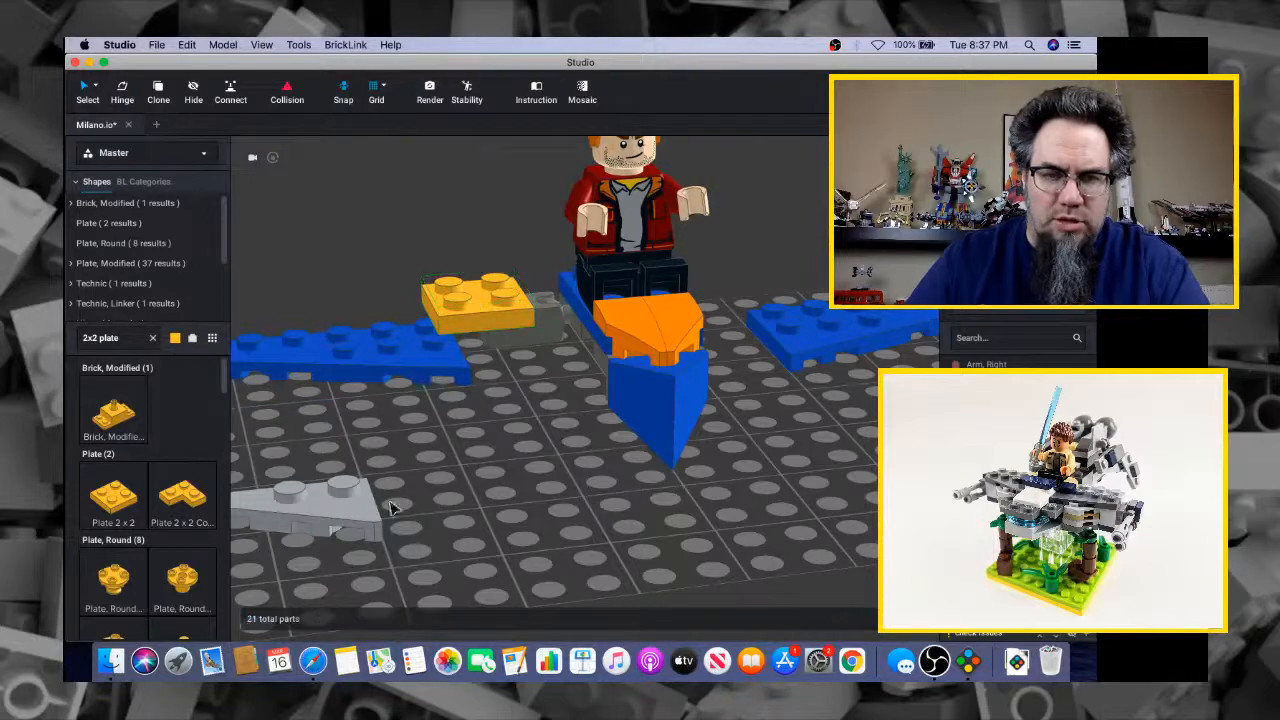
{"action": "left_click", "coordinate": [445, 505]}
{"action": "left_click_drag", "start_coordinate": [433, 352], "coordinate": [536, 287]}
{"action": "right_click_drag", "start_coordinate": [536, 287], "coordinate": [734, 305]}
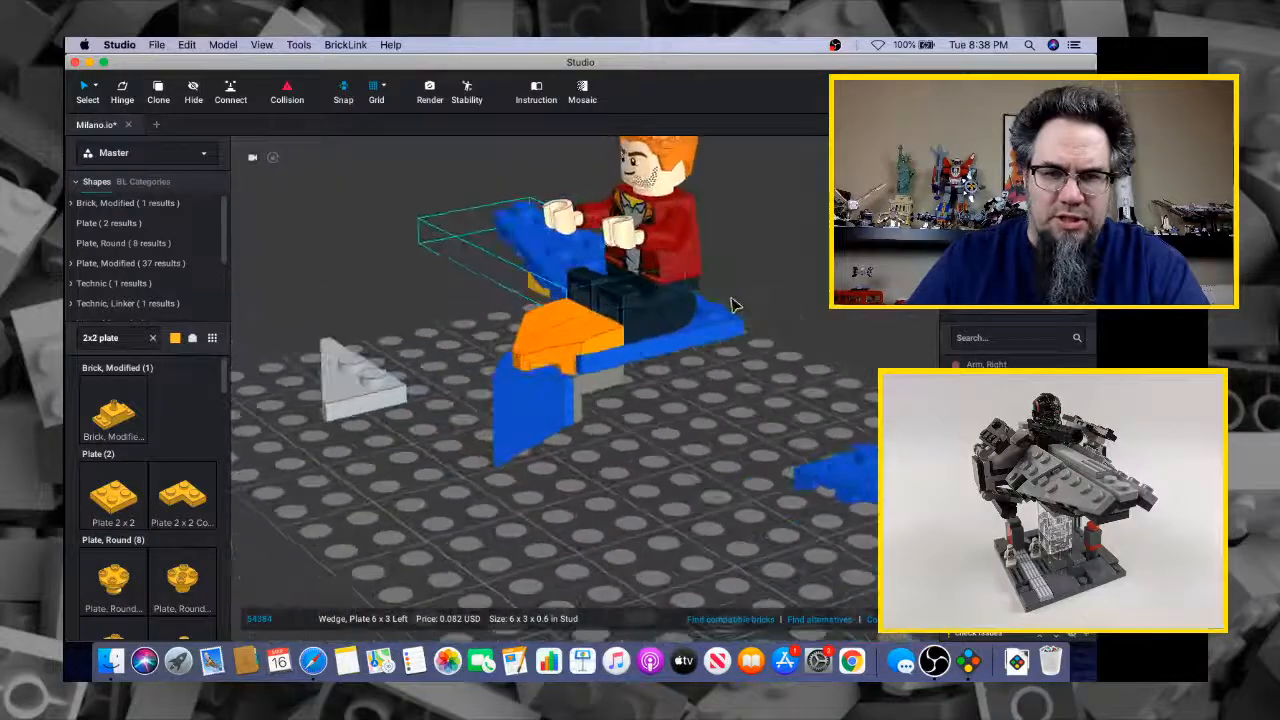
{"action": "right_click_drag", "start_coordinate": [466, 435], "coordinate": [594, 352]}
{"action": "left_click", "coordinate": [565, 373]}
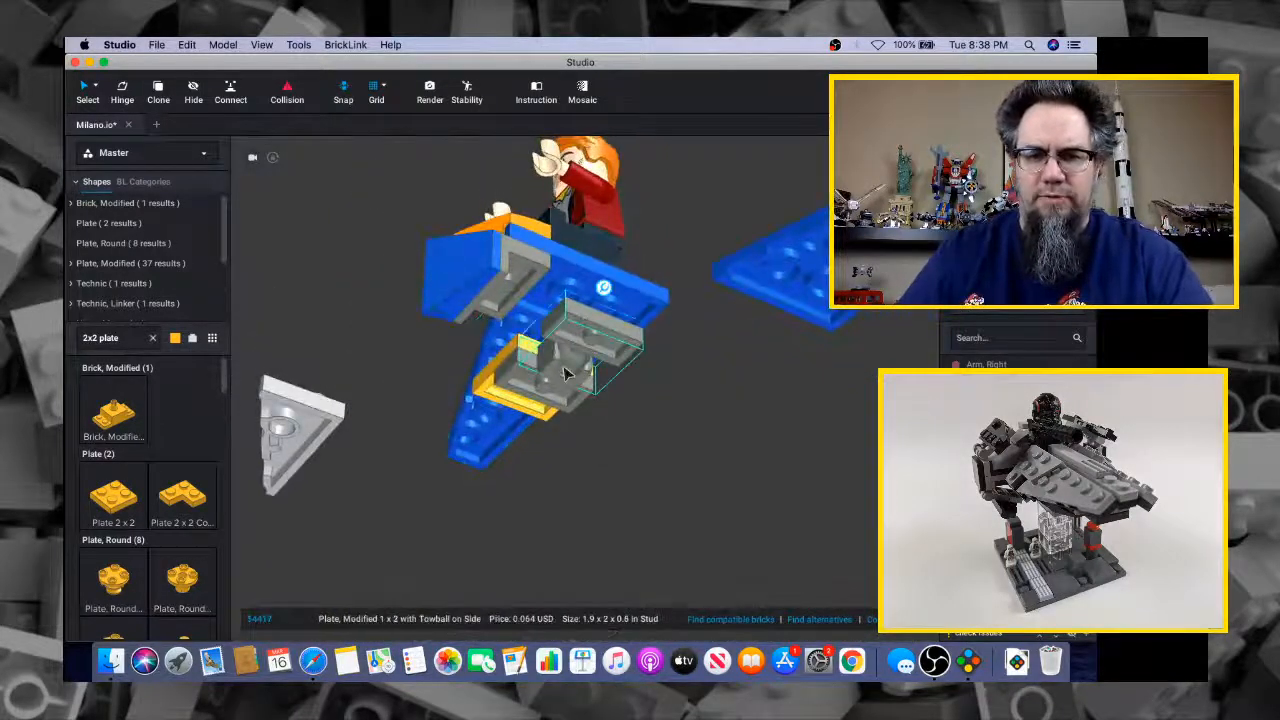
{"action": "left_click", "coordinate": [502, 382]}
{"action": "left_click", "coordinate": [489, 382]}
{"action": "key", "text": "super+d"}
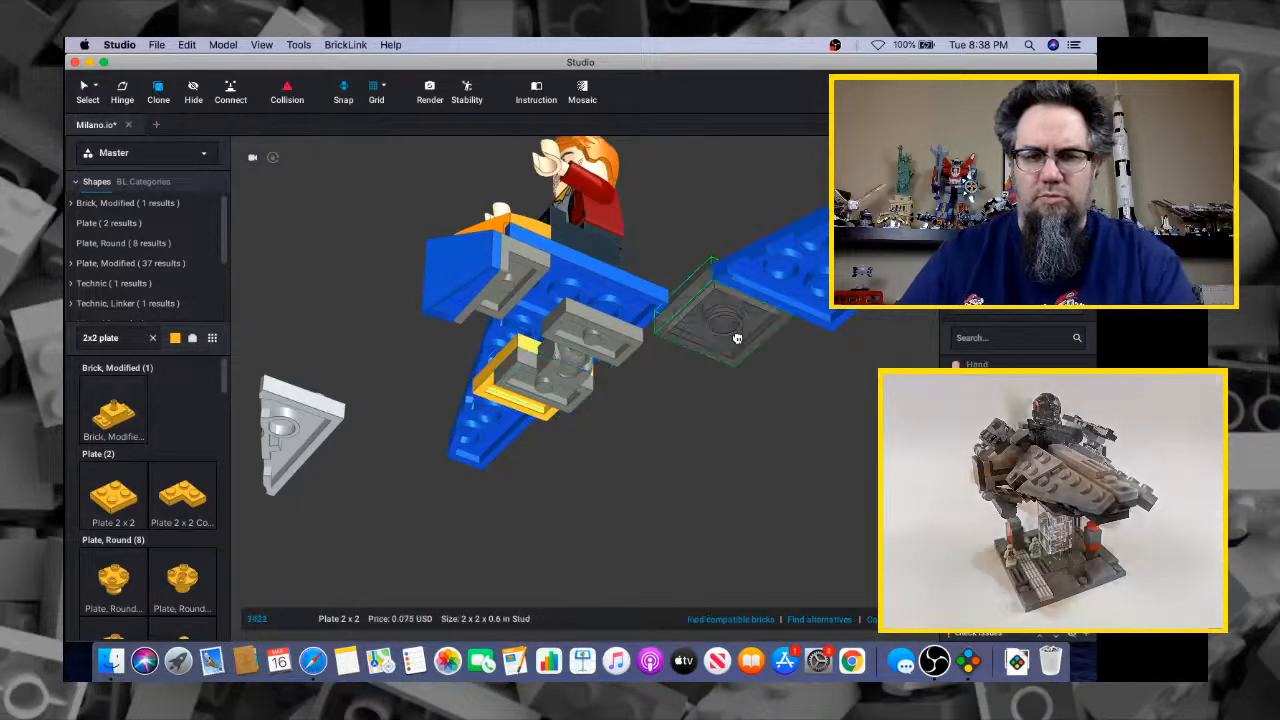
{"action": "key", "text": "Escape"}
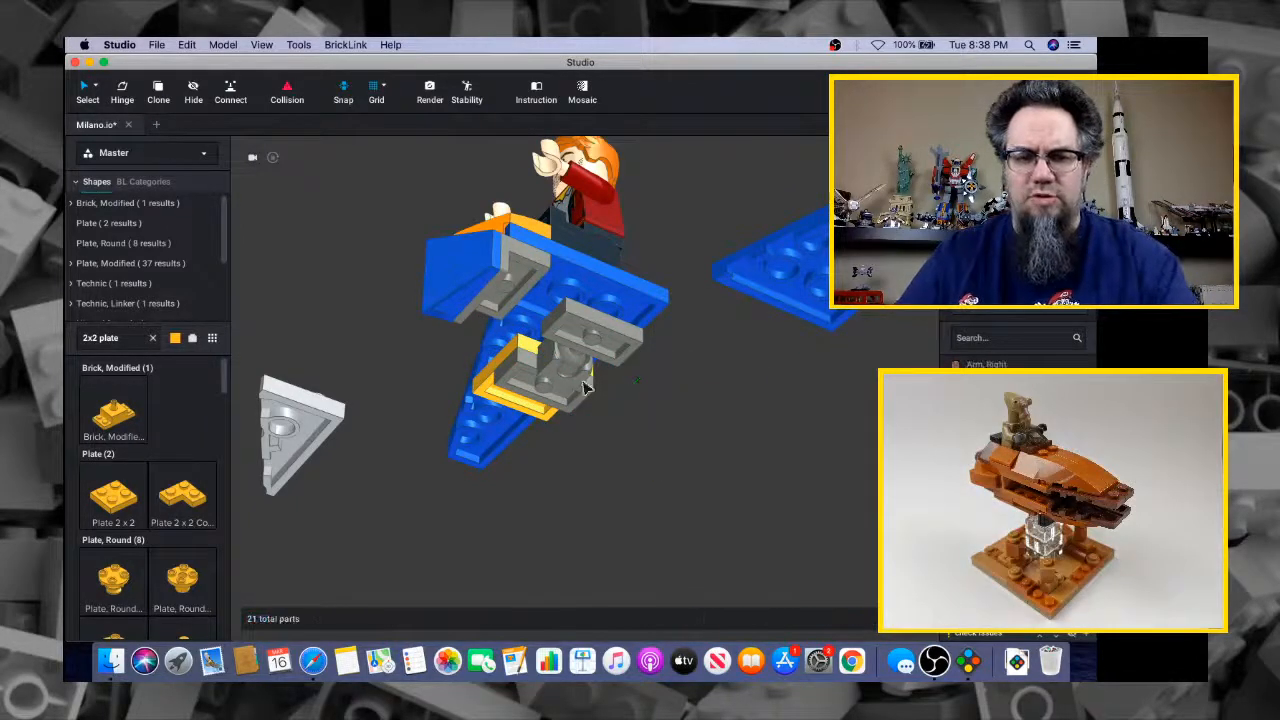
Clone the towball, socket and 2 x 2 plates to the ship's opposite side and set the right 6 x 3 wing on top
{"action": "left_click", "coordinate": [601, 341]}
{"action": "left_click", "coordinate": [524, 398], "text": "shift"}
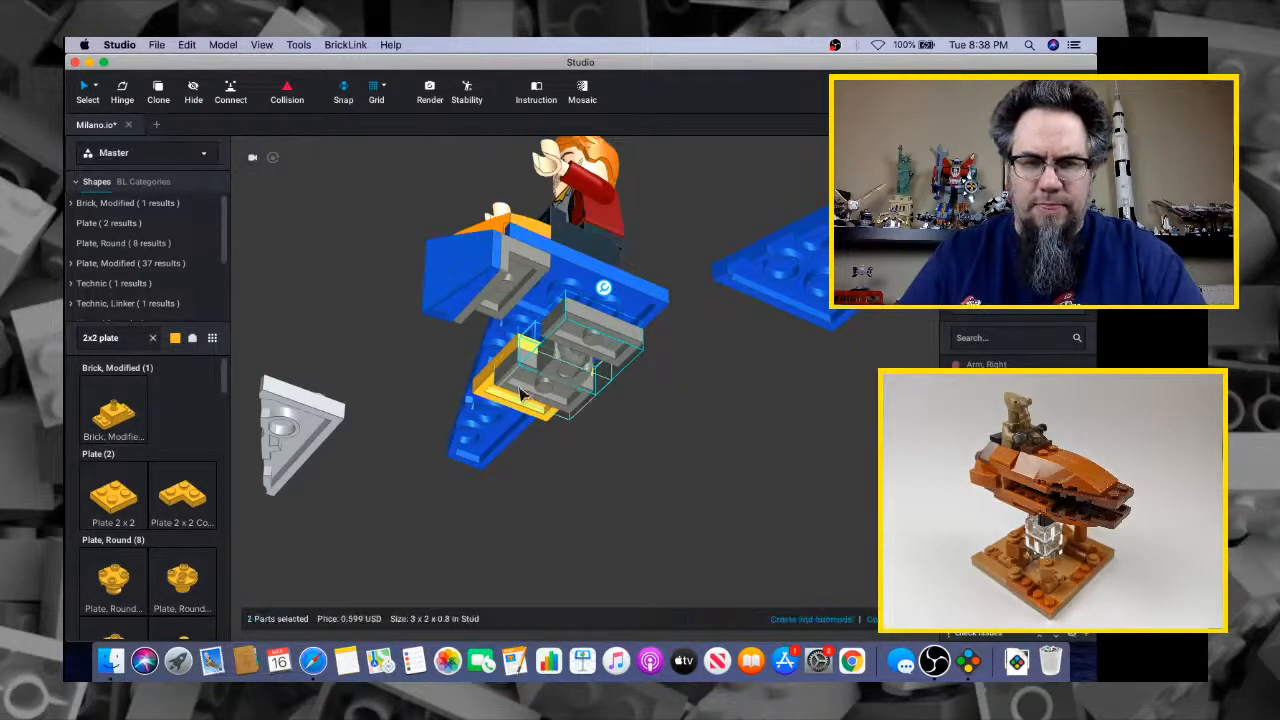
{"action": "left_click_drag", "start_coordinate": [487, 398], "coordinate": [671, 249]}
{"action": "right_click_drag", "start_coordinate": [671, 254], "coordinate": [708, 362]}
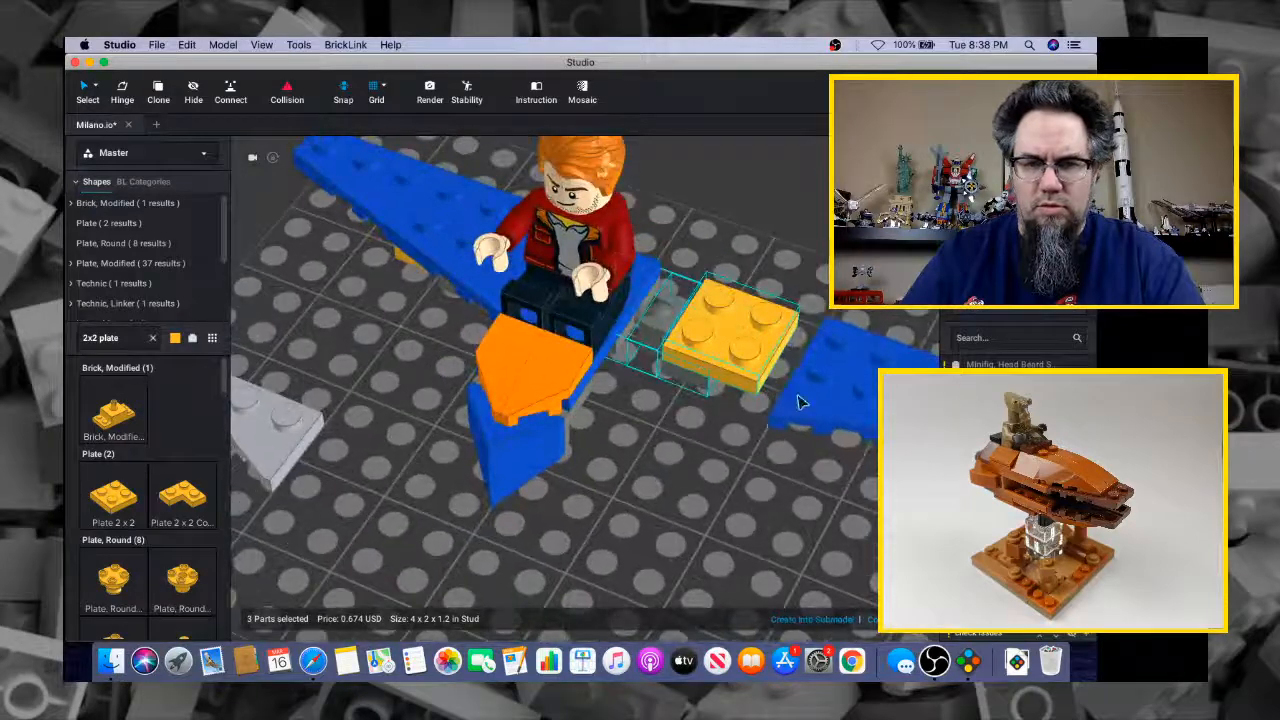
{"action": "left_click_drag", "start_coordinate": [840, 398], "coordinate": [732, 327]}
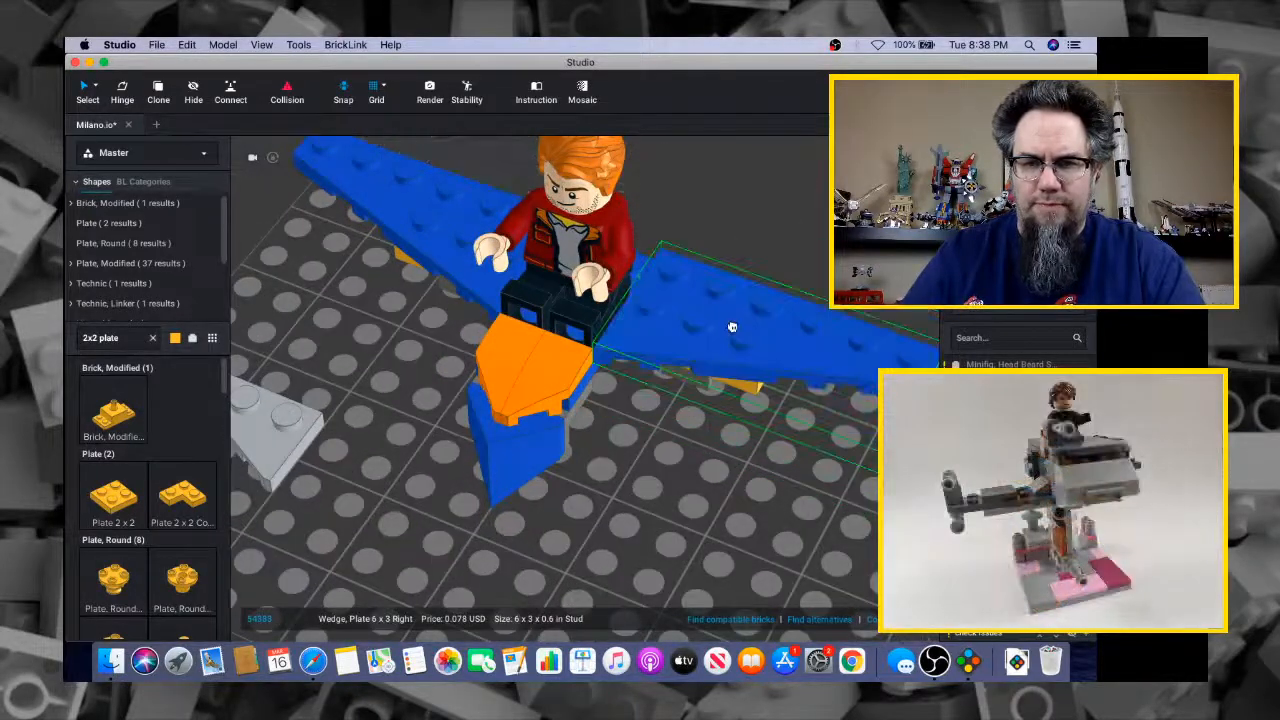
Tilt the blue left wing with its 2 x 2 and socket plates upward around the towball joint using the Hinge tool
{"action": "right_click_drag", "start_coordinate": [731, 331], "coordinate": [800, 346]}
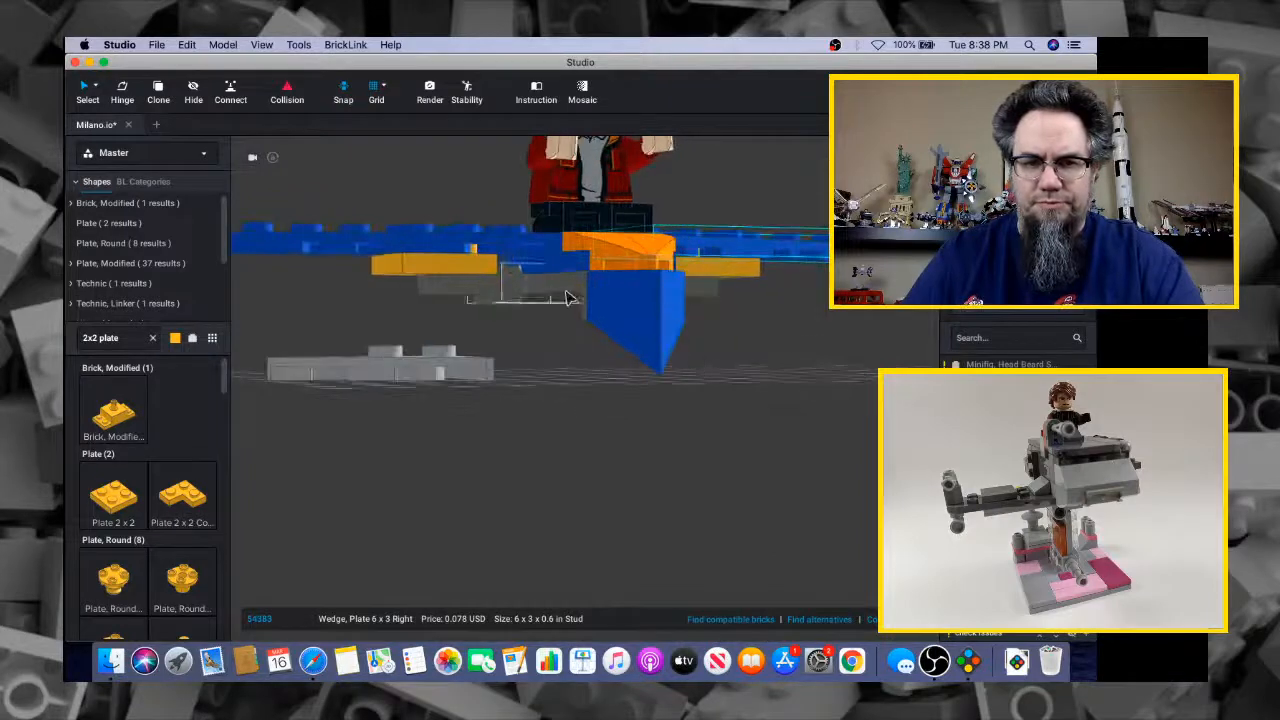
{"action": "left_click", "coordinate": [503, 288]}
{"action": "key", "text": "h"}
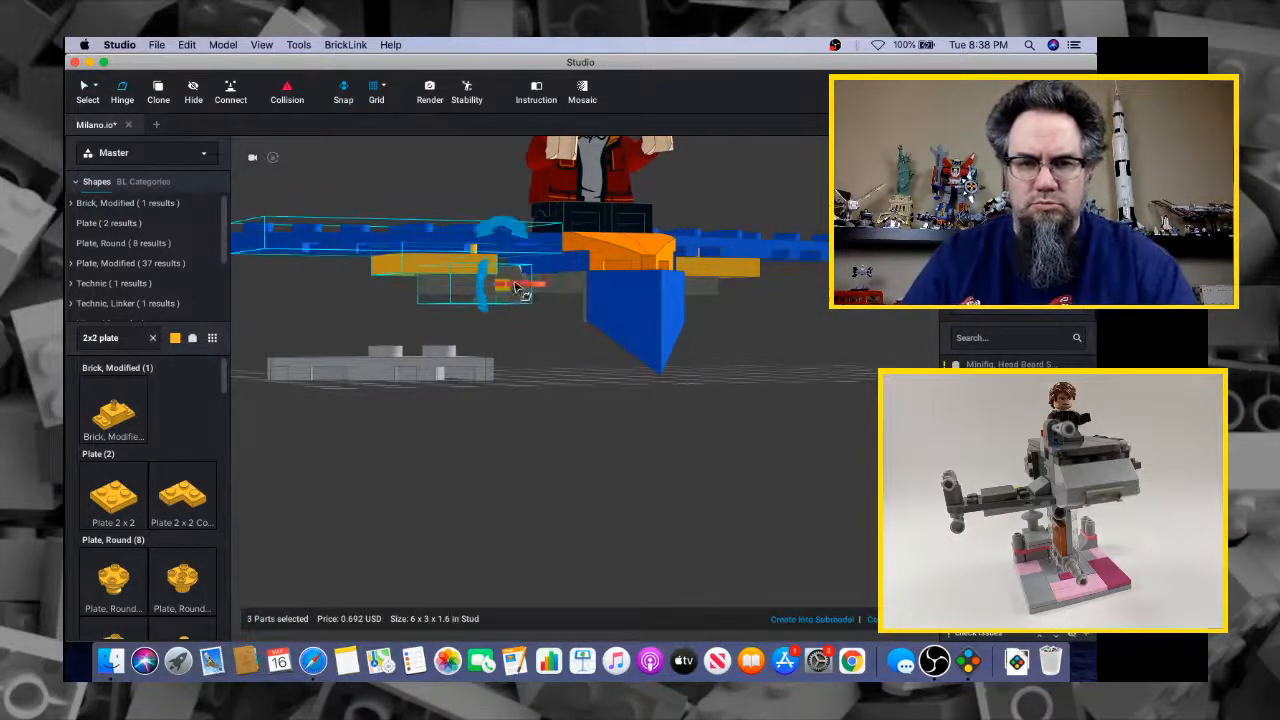
{"action": "left_click_drag", "start_coordinate": [509, 226], "coordinate": [470, 258]}
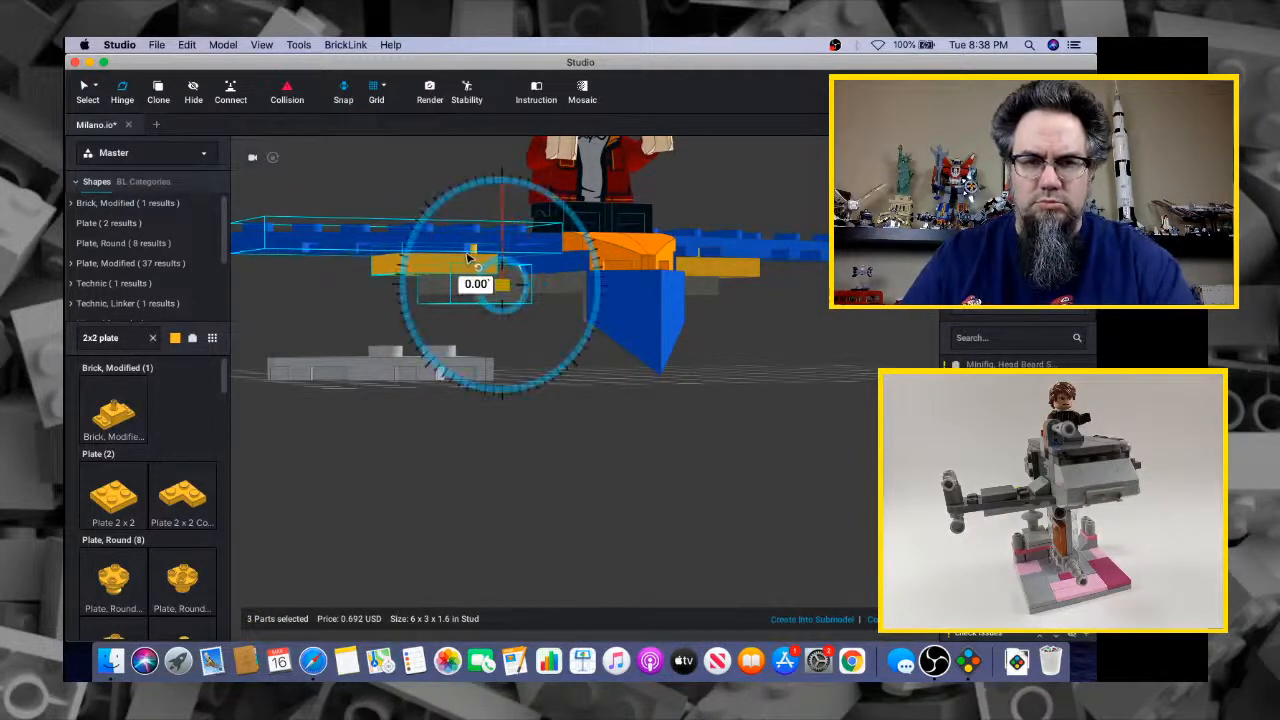
{"action": "left_click", "coordinate": [338, 336]}
{"action": "right_click_drag", "start_coordinate": [345, 335], "coordinate": [470, 300]}
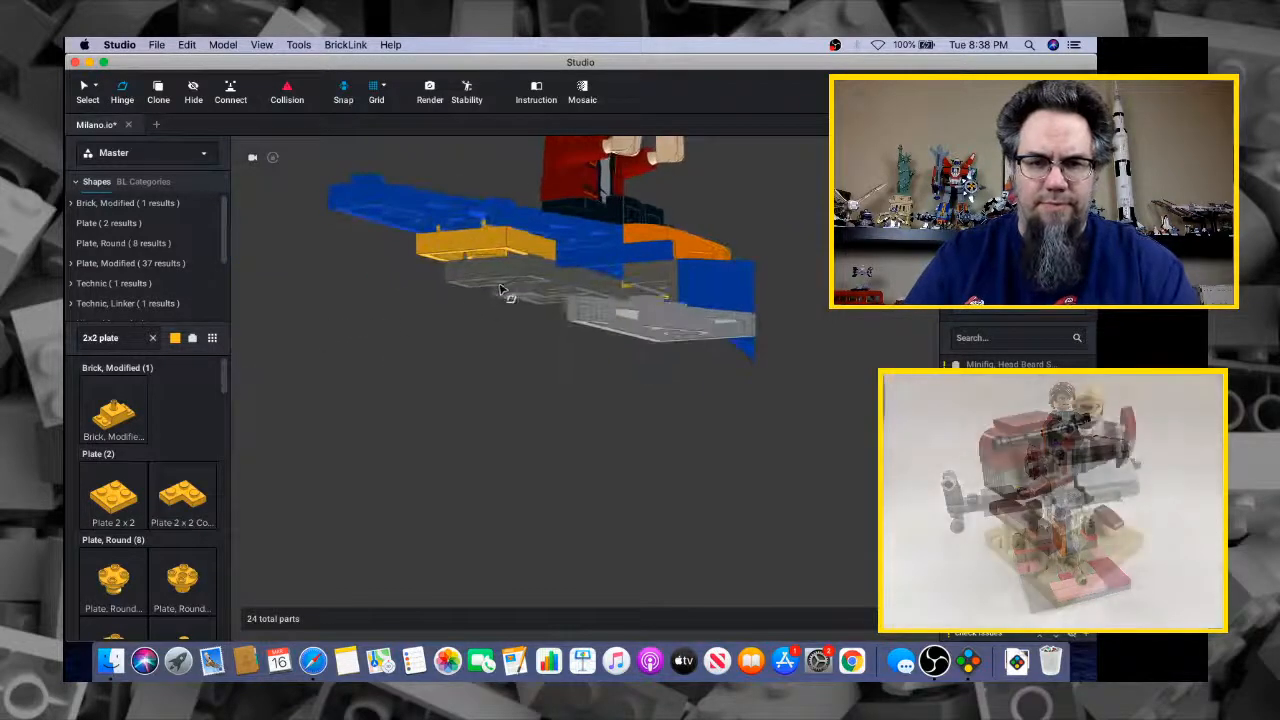
{"action": "left_click", "coordinate": [503, 282]}
{"action": "left_click_drag", "start_coordinate": [470, 288], "coordinate": [536, 244]}
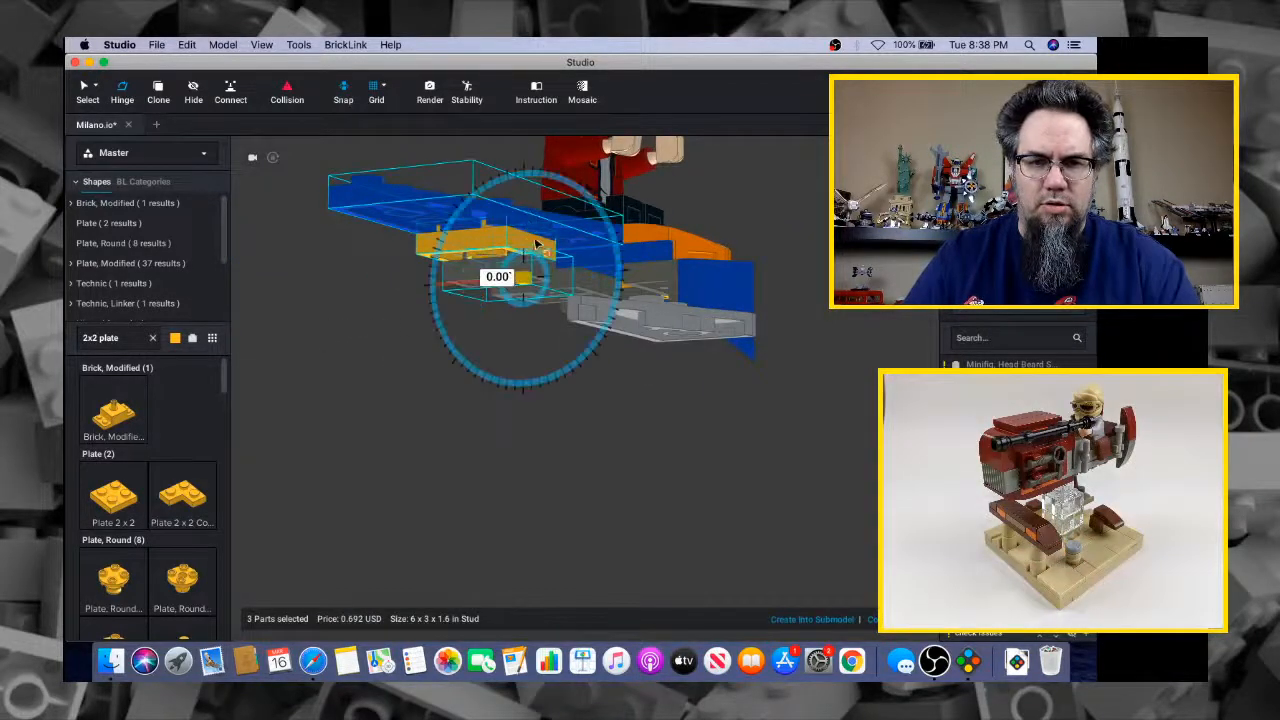
{"action": "left_click_drag", "start_coordinate": [470, 272], "coordinate": [472, 274]}
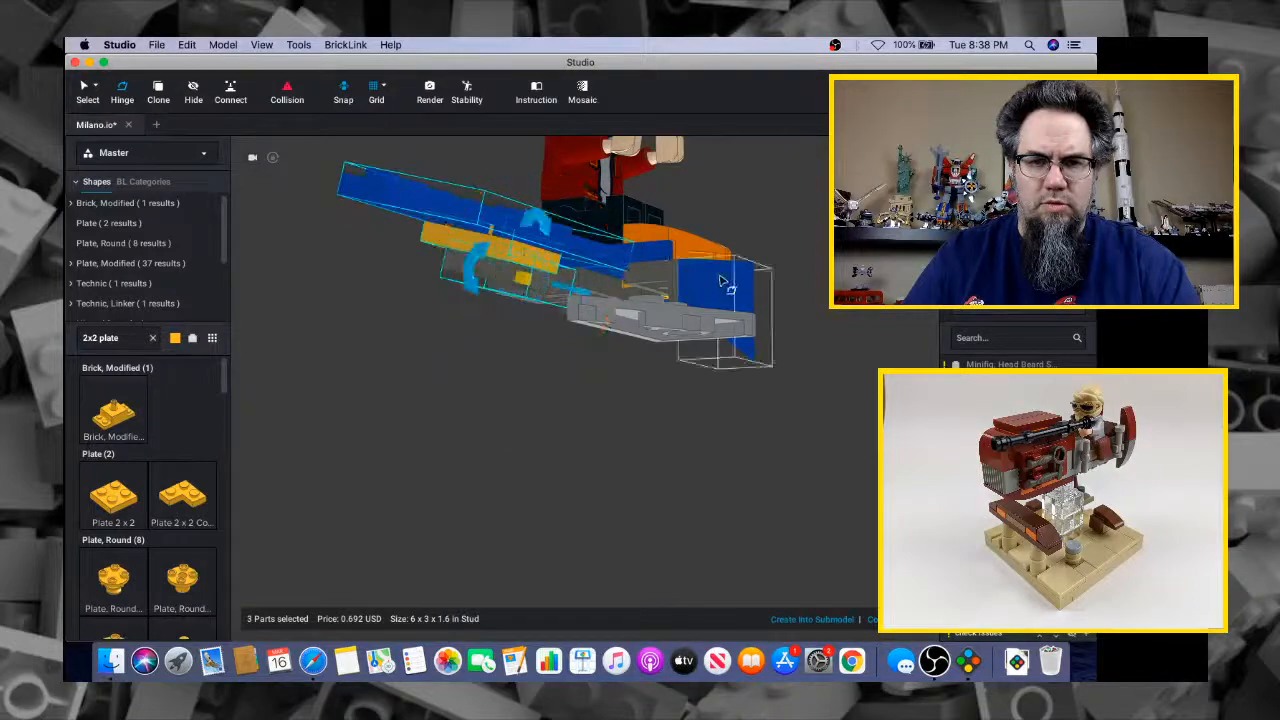
Adjust the tilt of both blue wings with their 2 x 2 and socket plates around the towball joints using the Hinge tool
{"action": "right_click_drag", "start_coordinate": [480, 280], "coordinate": [634, 284]}
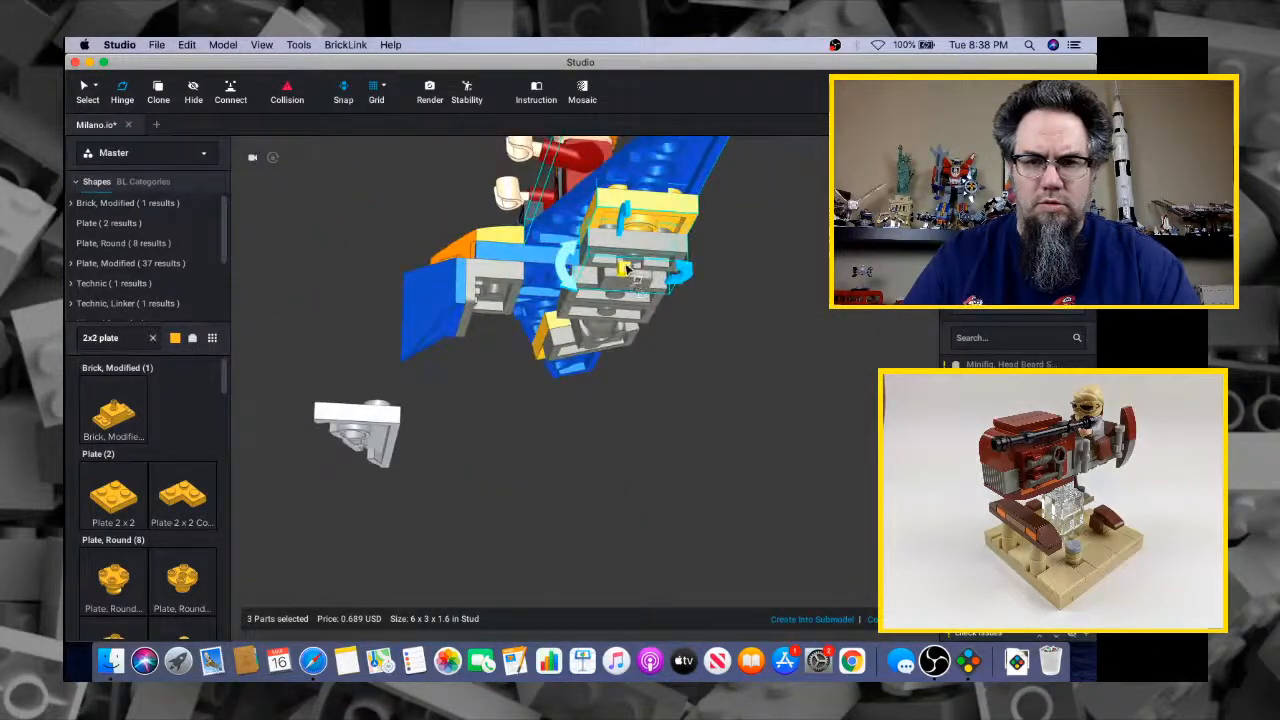
{"action": "left_click_drag", "start_coordinate": [570, 284], "coordinate": [600, 328]}
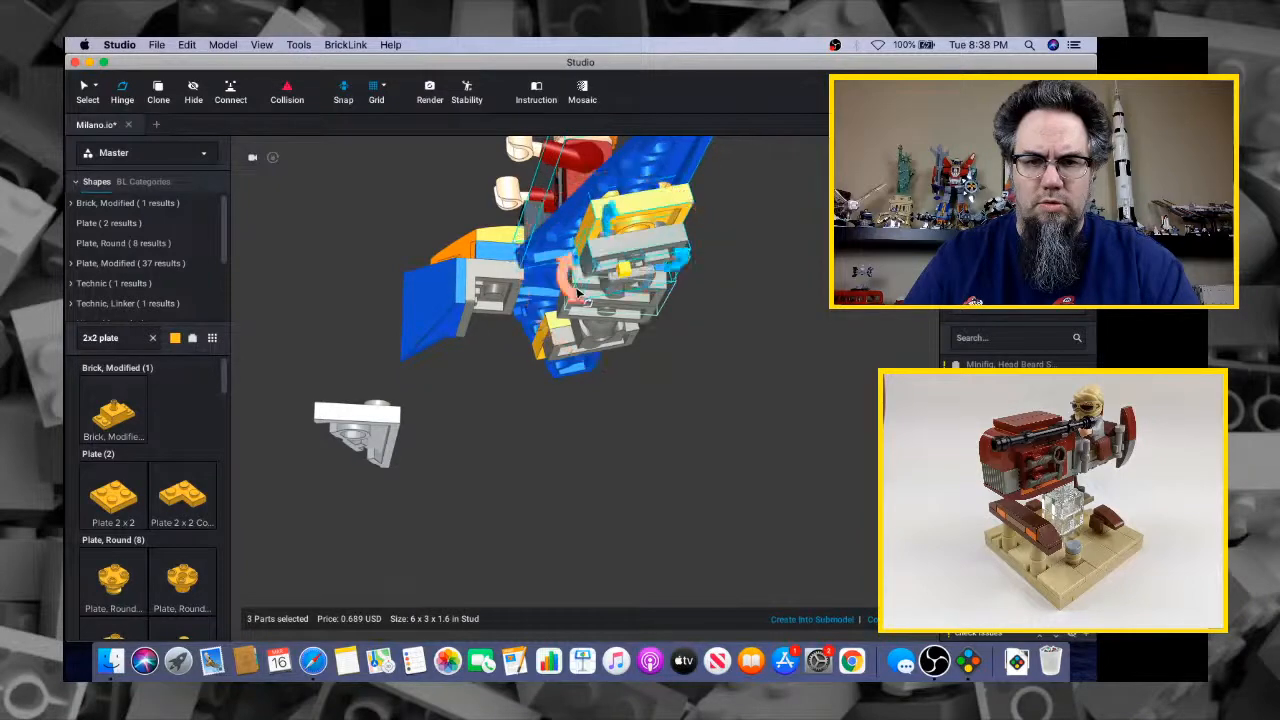
{"action": "right_click_drag", "start_coordinate": [600, 328], "coordinate": [571, 277]}
{"action": "left_click_drag", "start_coordinate": [572, 277], "coordinate": [605, 230]}
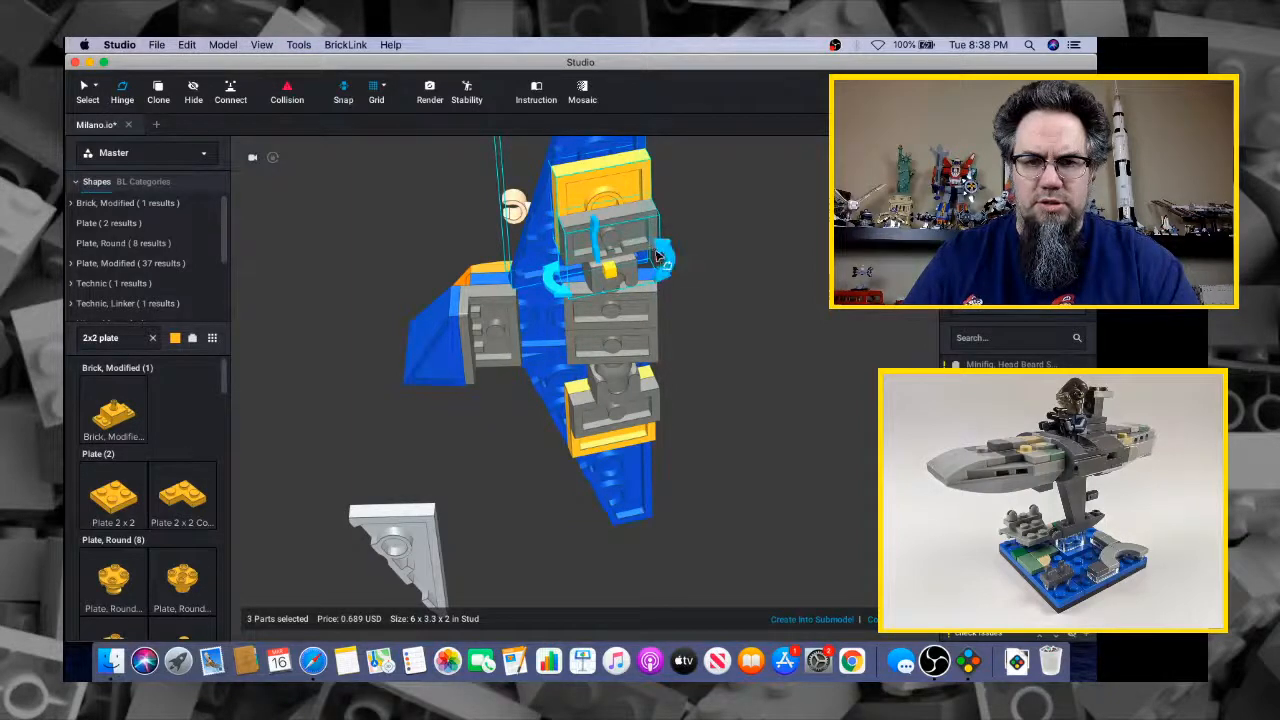
{"action": "mouse_move", "coordinate": [668, 258]}
{"action": "left_mouse_down"}
{"action": "mouse_move", "coordinate": [655, 244]}
{"action": "mouse_move", "coordinate": [668, 280]}
{"action": "left_mouse_up"}
{"action": "right_click_drag", "start_coordinate": [668, 280], "coordinate": [650, 255]}
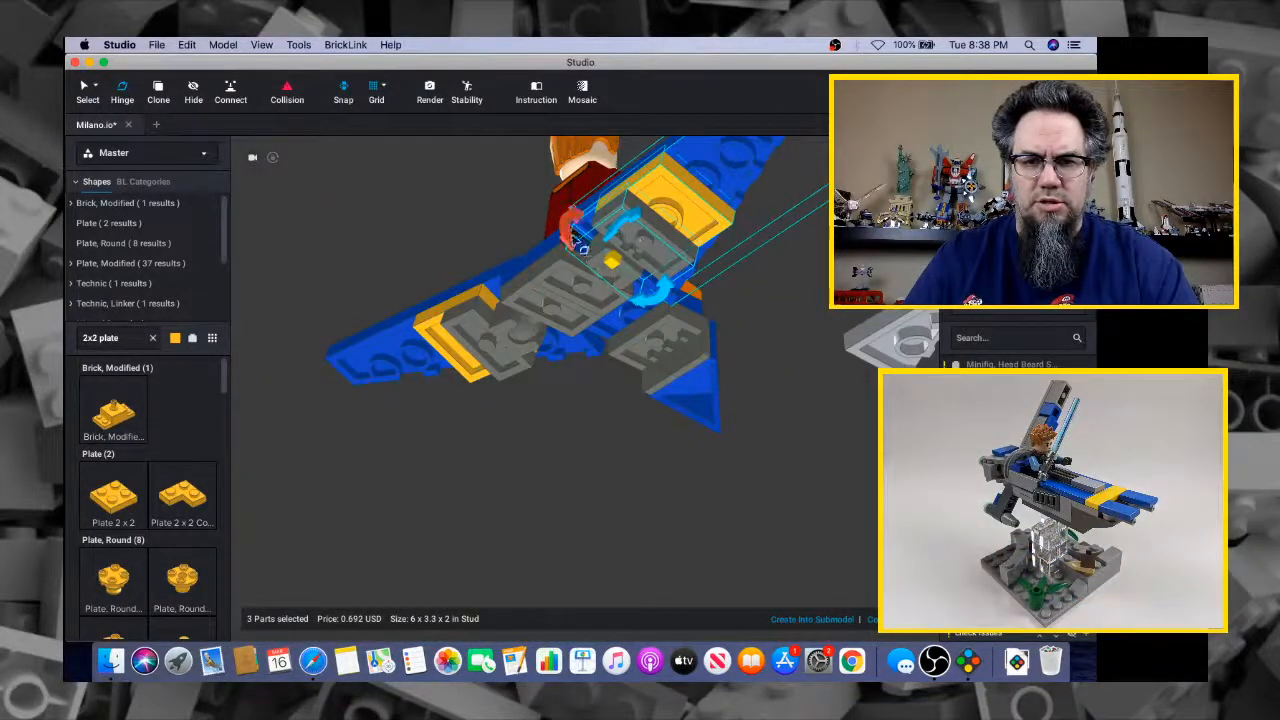
{"action": "left_click_drag", "start_coordinate": [671, 311], "coordinate": [674, 309]}
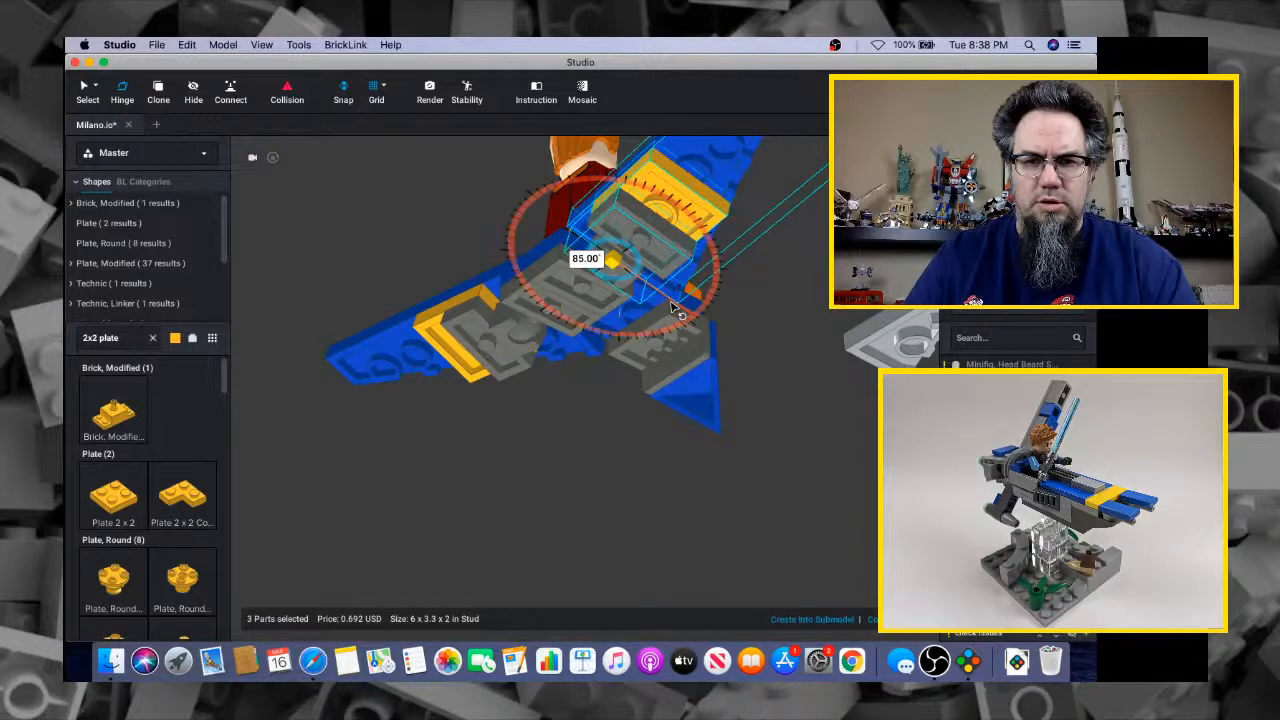
{"action": "right_click_drag", "start_coordinate": [676, 306], "coordinate": [814, 347]}
{"action": "key", "text": "Escape"}
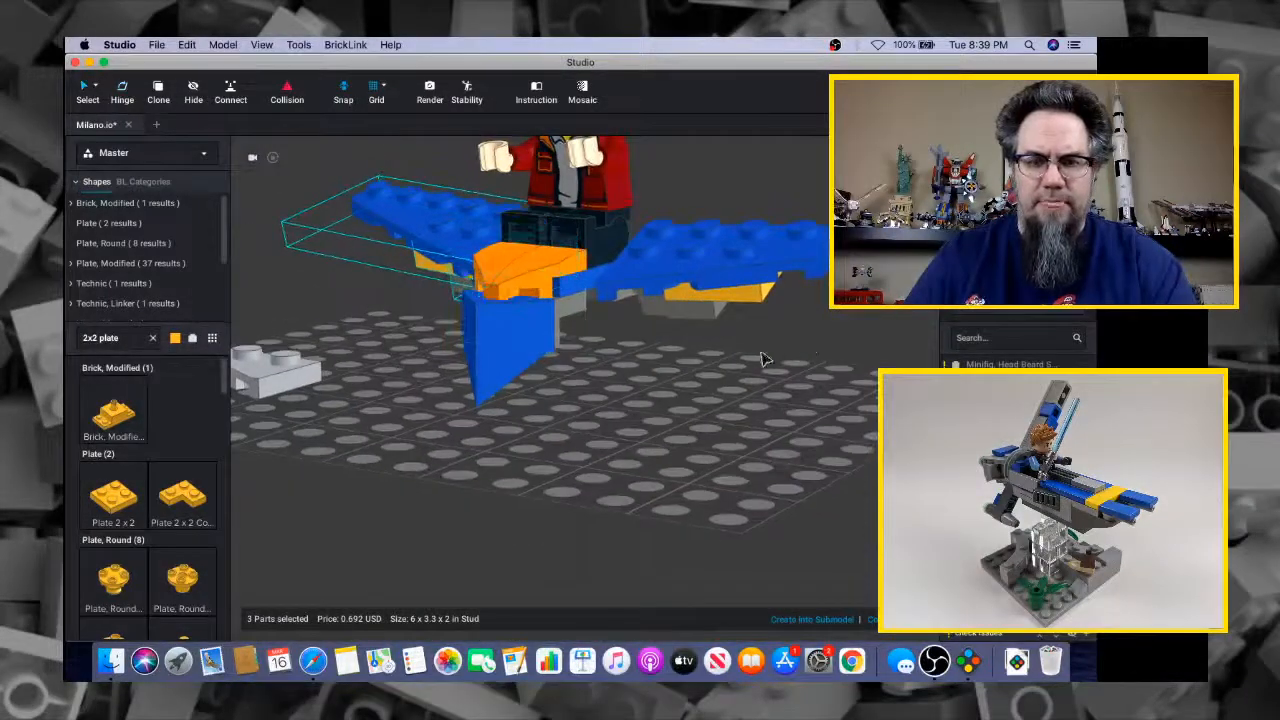
{"action": "left_click", "coordinate": [675, 378]}
Delete the spare light gray 4 x 2 left pointed wedge plate lying beside the ship
{"action": "right_click_drag", "start_coordinate": [675, 378], "coordinate": [670, 412]}
{"action": "mouse_move", "coordinate": [545, 382]}
{"action": "right_mouse_down"}
{"action": "mouse_move", "coordinate": [591, 391]}
{"action": "mouse_move", "coordinate": [605, 370]}
{"action": "mouse_move", "coordinate": [563, 369]}
{"action": "right_mouse_up"}
{"action": "left_click_drag", "start_coordinate": [468, 475], "coordinate": [511, 250]}
{"action": "right_click_drag", "start_coordinate": [560, 260], "coordinate": [745, 225]}
{"action": "left_click", "coordinate": [517, 505]}
{"action": "right_click_drag", "start_coordinate": [517, 505], "coordinate": [600, 466]}
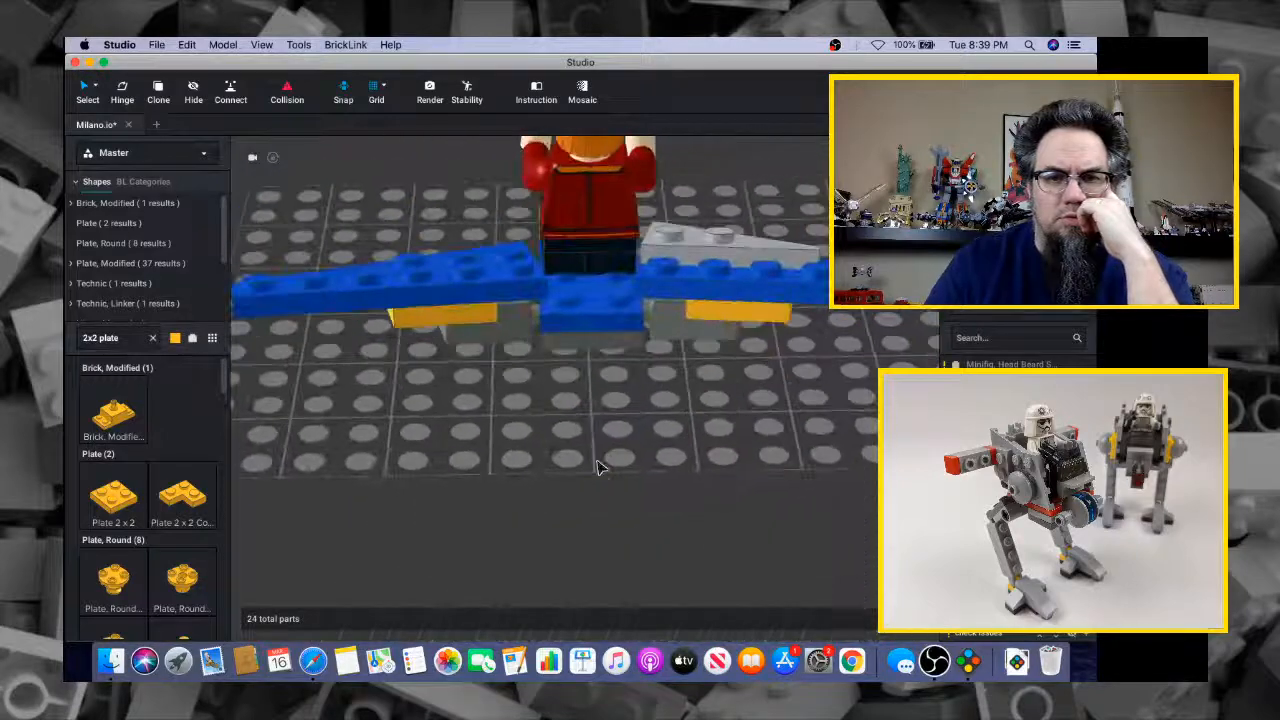
{"action": "left_click", "coordinate": [727, 260]}
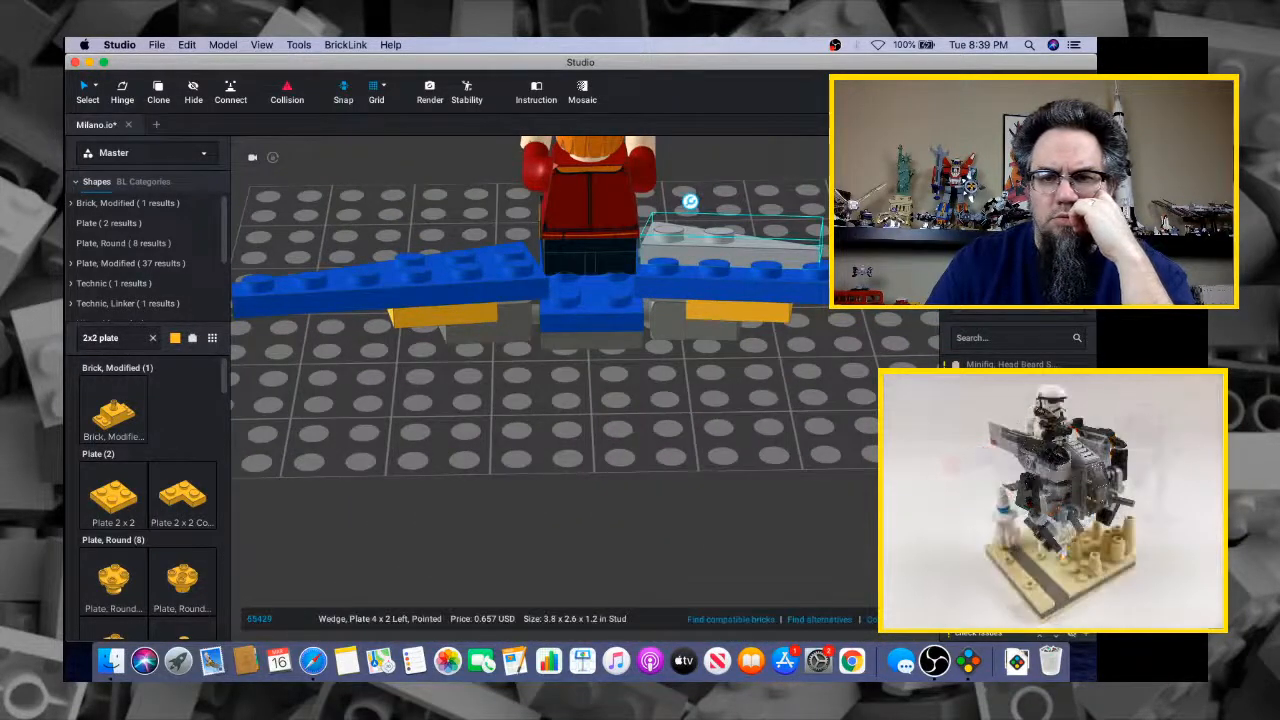
{"action": "left_click", "coordinate": [826, 180]}
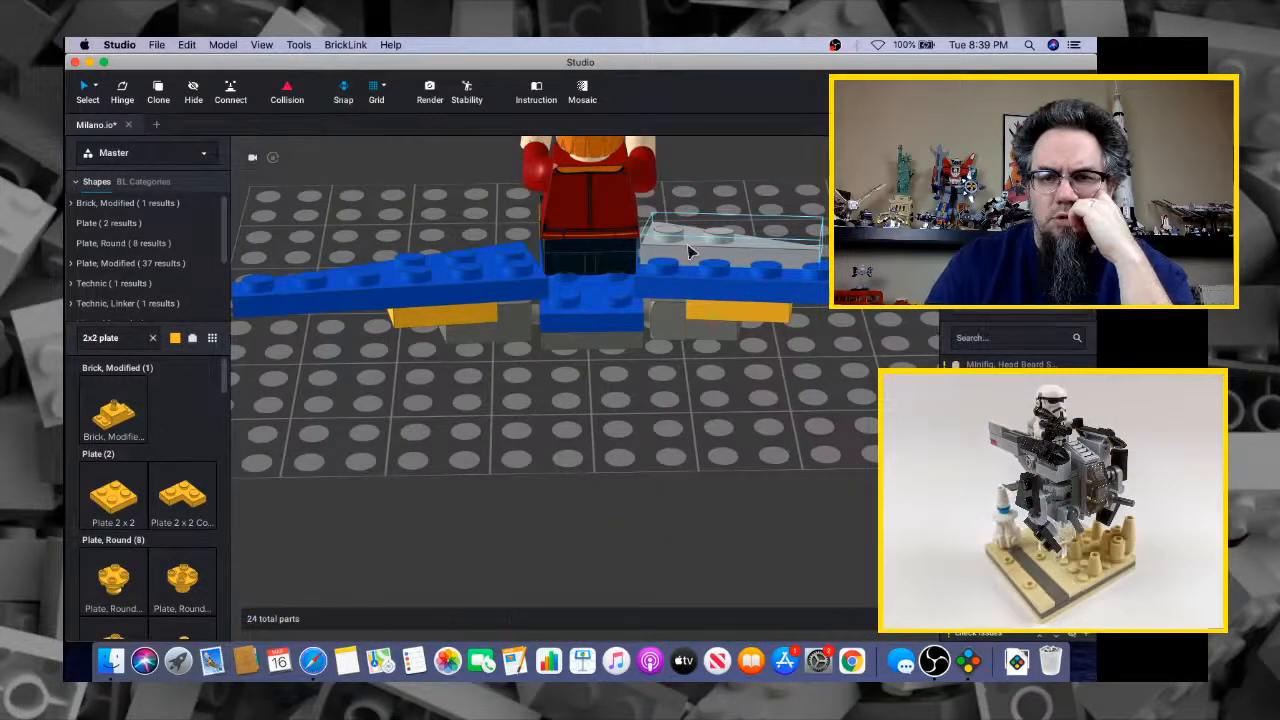
{"action": "left_click_drag", "start_coordinate": [686, 250], "coordinate": [800, 218]}
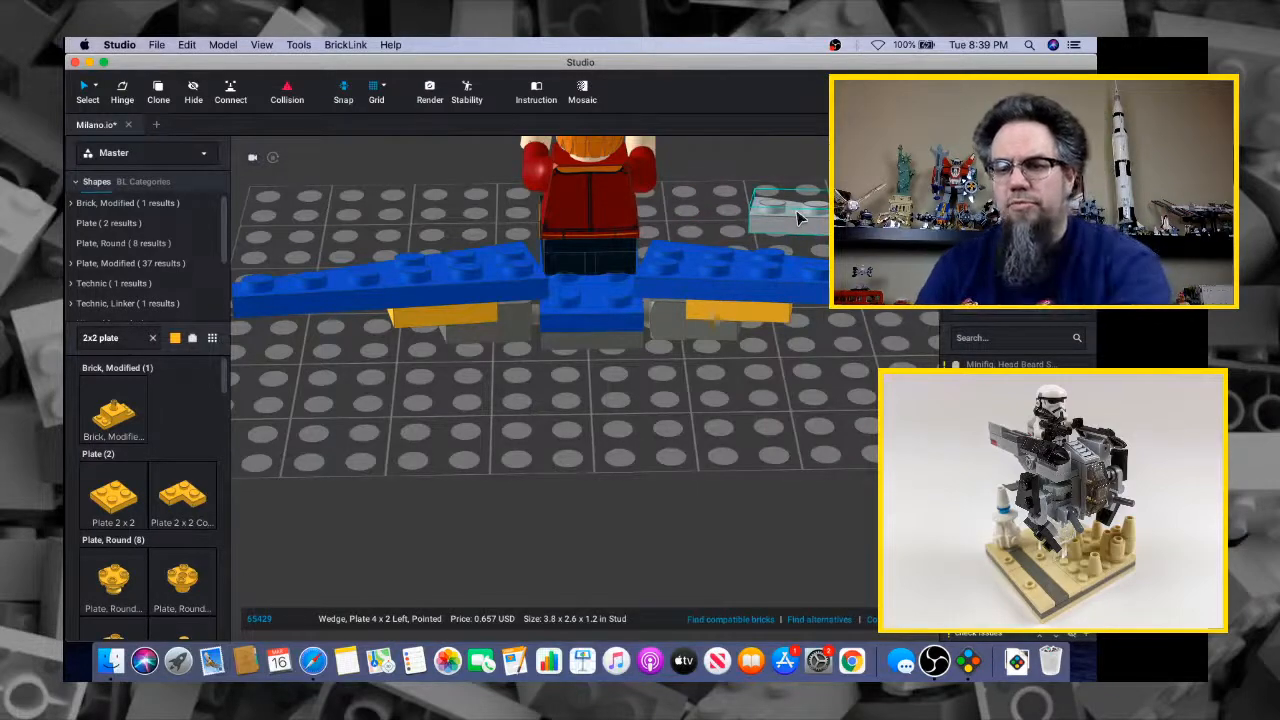
{"action": "key", "text": "Delete"}
After checking the Milano reference, find the 1x3 tile, colour it orange and place one along each blue wing's front edge
{"action": "mouse_move", "coordinate": [785, 216]}
{"action": "right_mouse_down"}
{"action": "mouse_move", "coordinate": [843, 269]}
{"action": "mouse_move", "coordinate": [810, 213]}
{"action": "right_mouse_up"}
{"action": "key", "text": "super+Tab"}
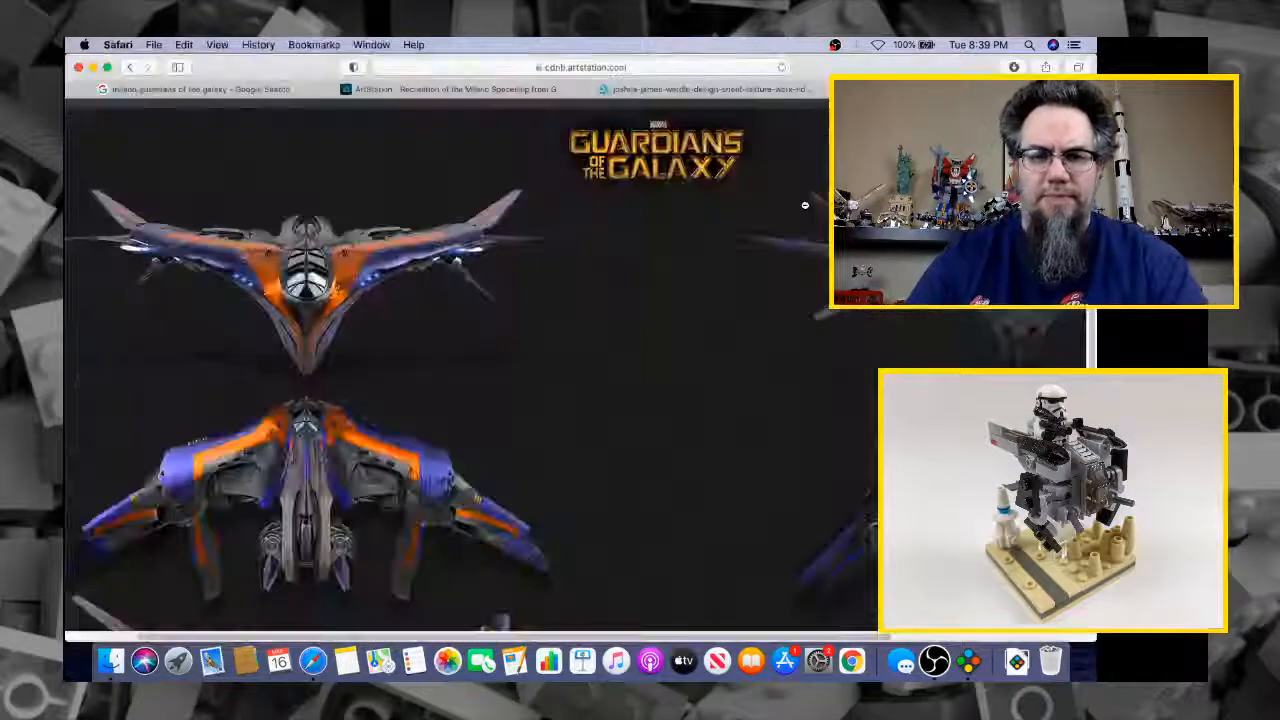
{"action": "key", "text": "super+Tab"}
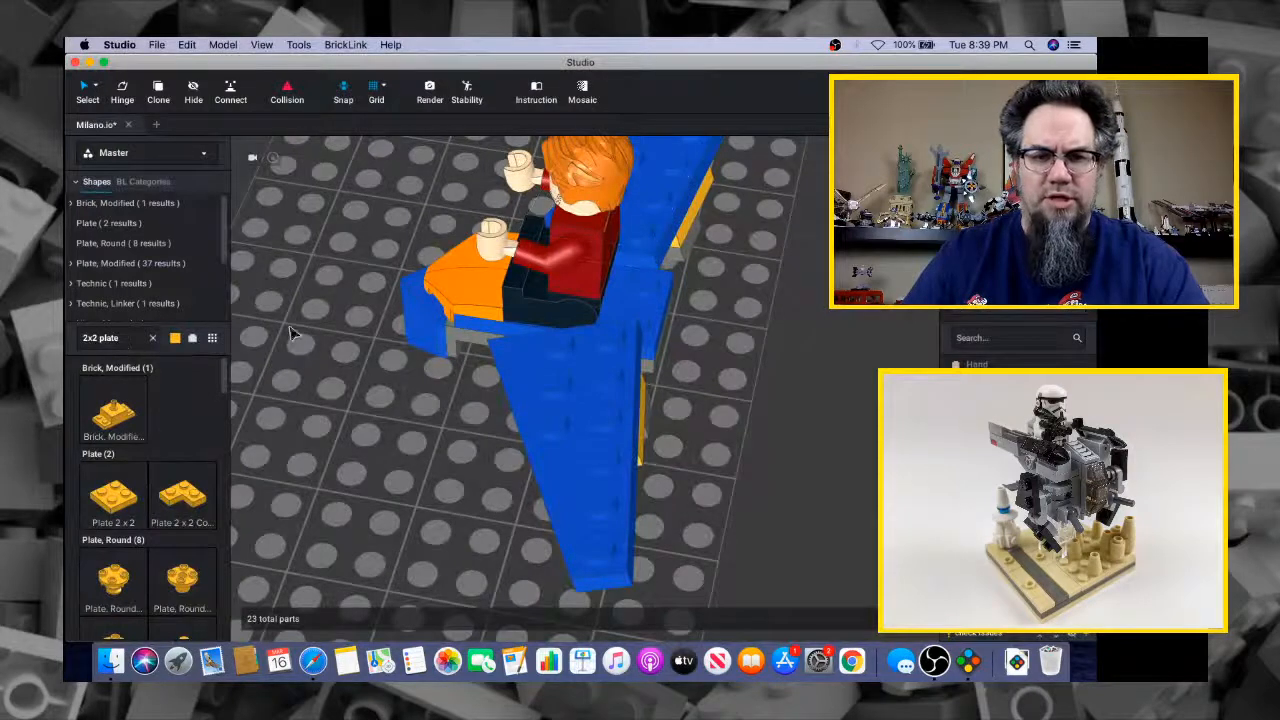
{"action": "left_click_drag", "start_coordinate": [121, 337], "coordinate": [67, 346]}
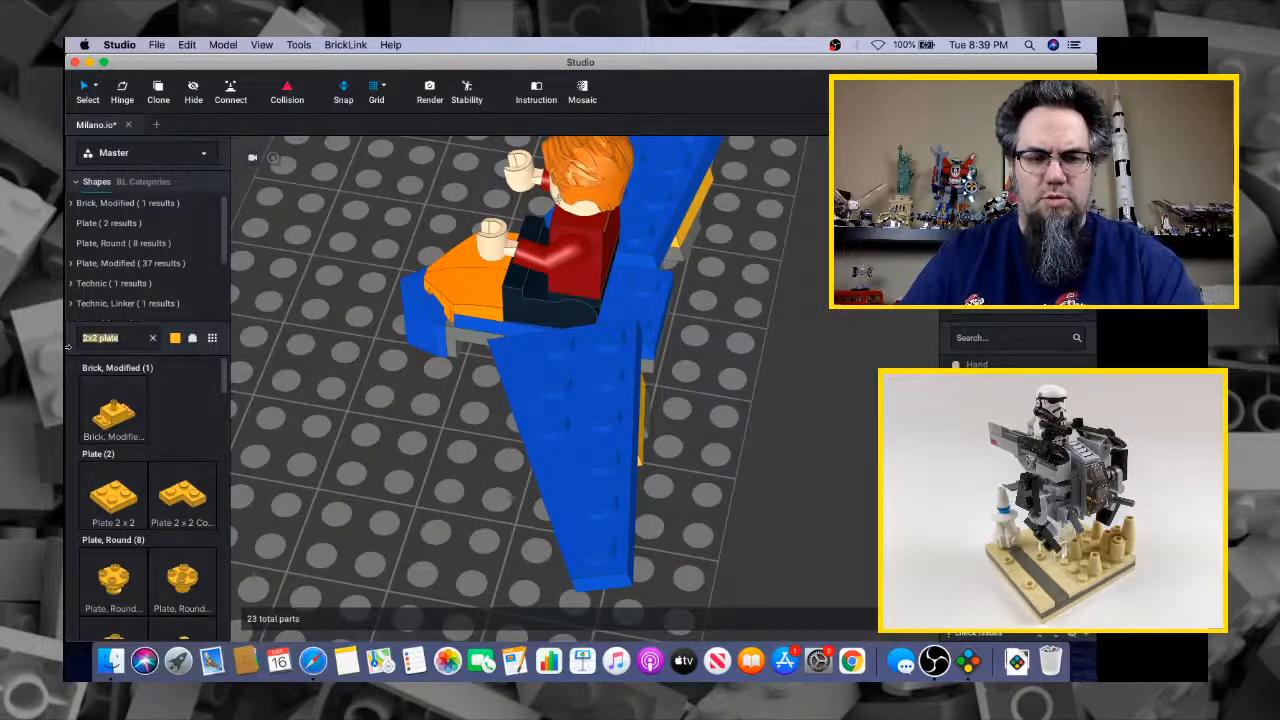
{"action": "type", "text": "1x3 tile"}
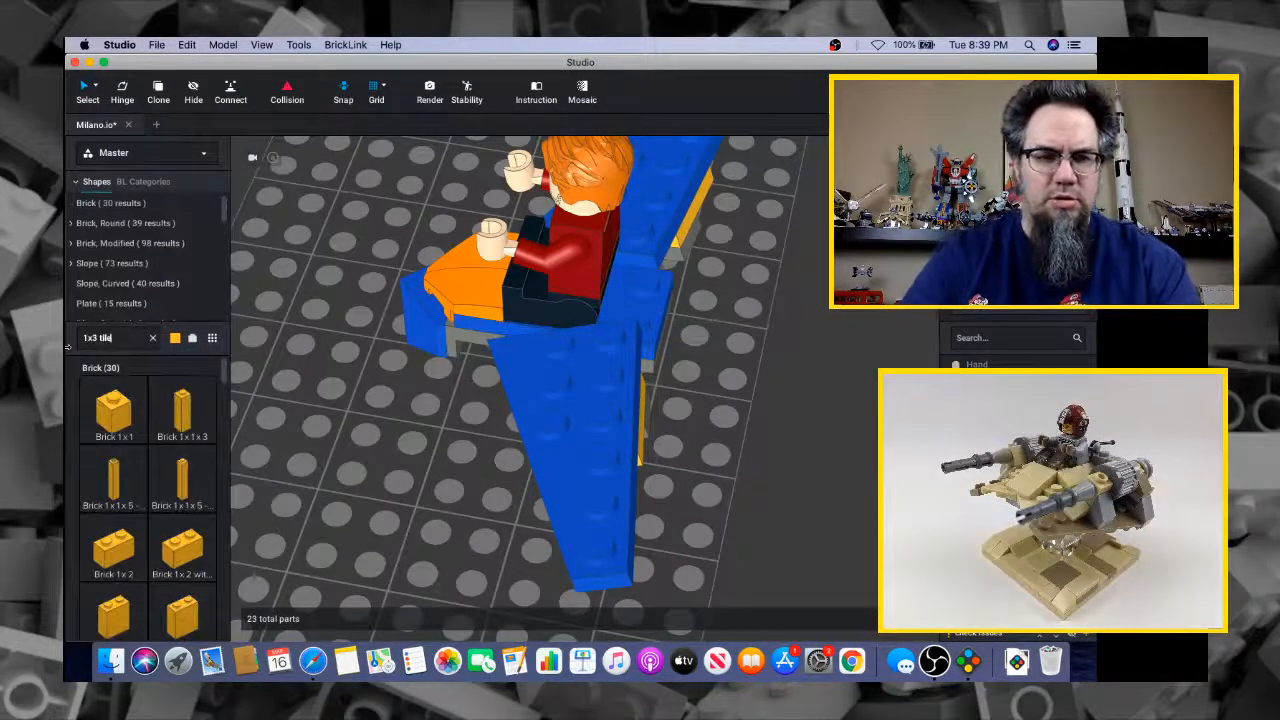
{"action": "left_click_drag", "start_coordinate": [118, 420], "coordinate": [410, 440]}
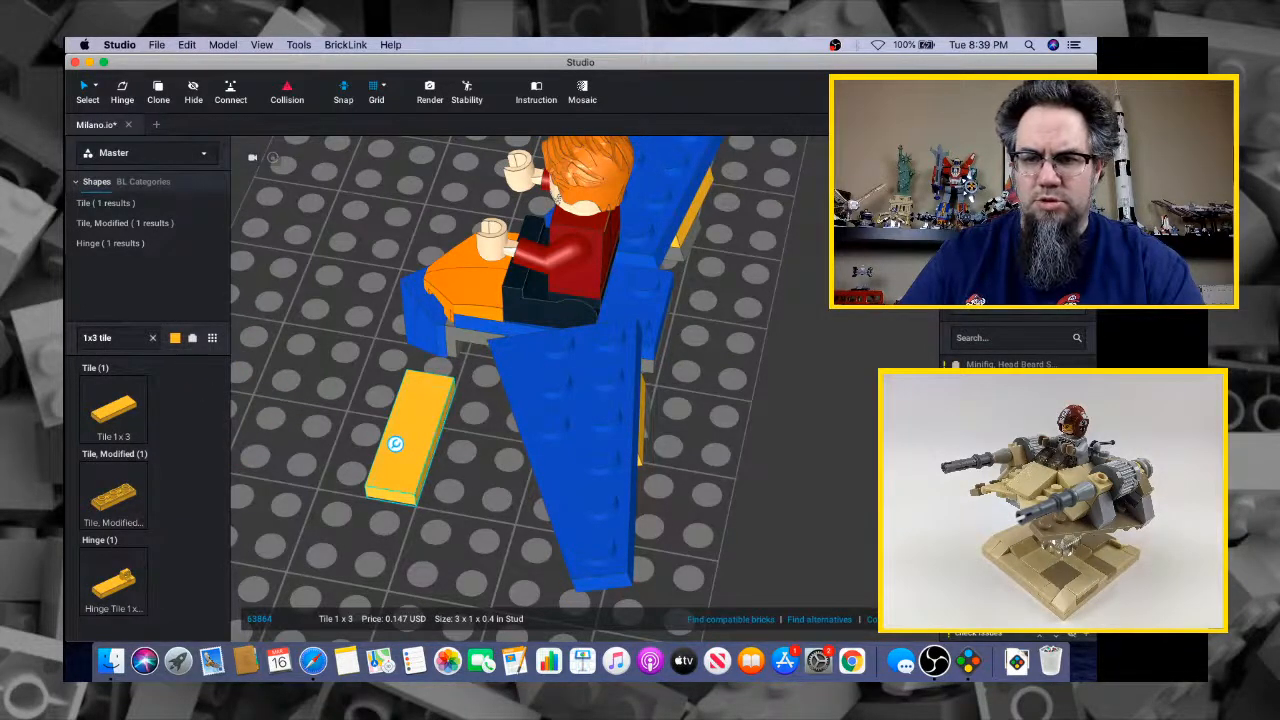
{"action": "left_click", "coordinate": [985, 250]}
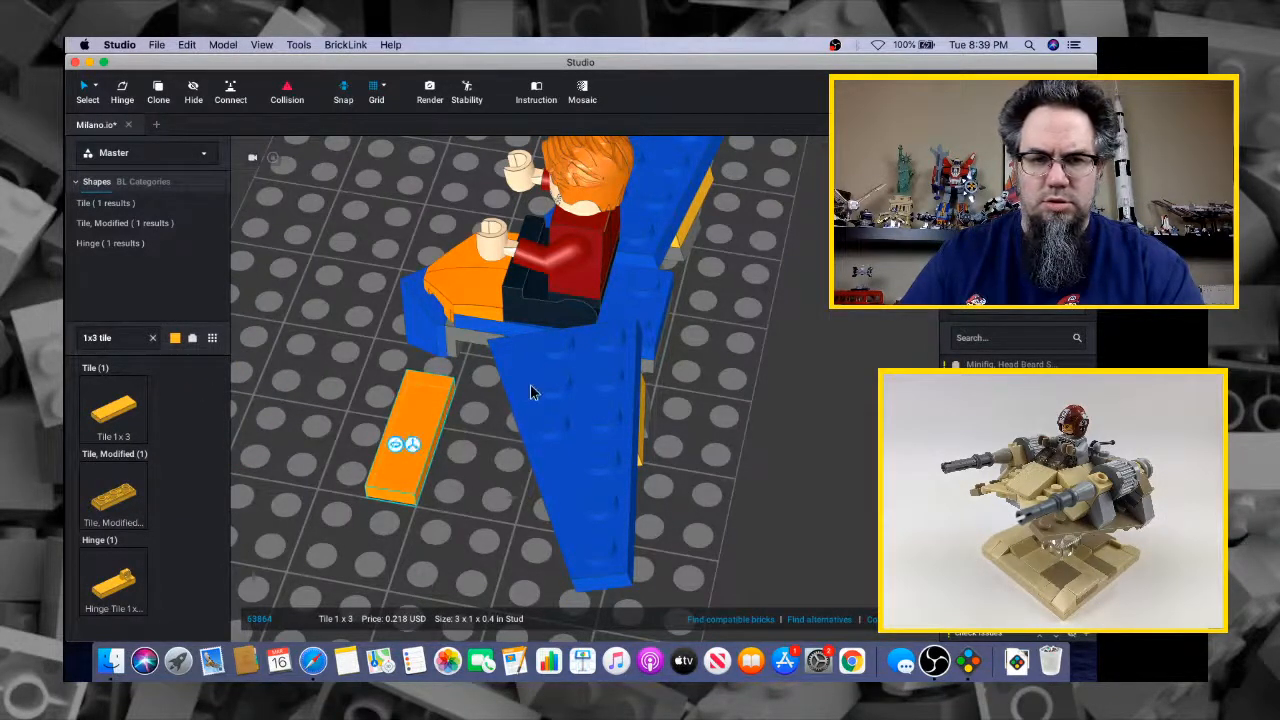
{"action": "left_click_drag", "start_coordinate": [404, 444], "coordinate": [544, 383]}
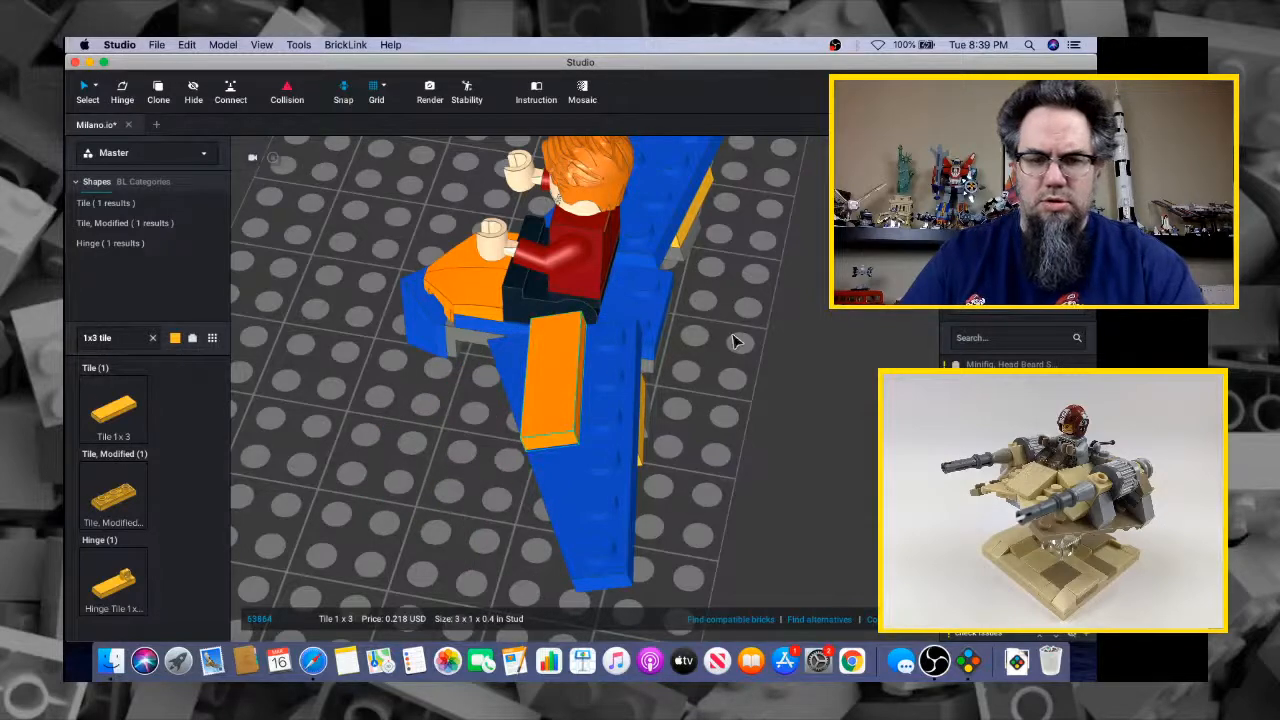
{"action": "right_click_drag", "start_coordinate": [735, 342], "coordinate": [718, 440]}
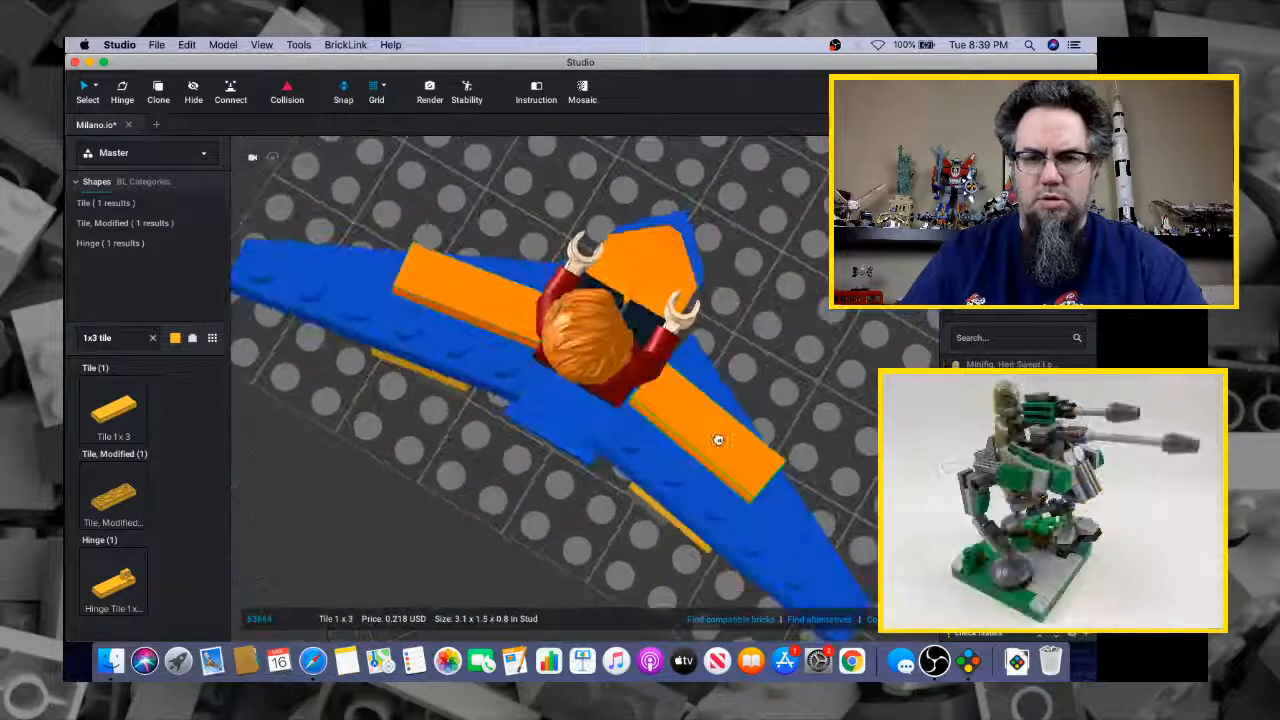
Compare the model from above and below with the front and top views of the Milano reference in Safari
{"action": "key", "text": "super+Tab"}
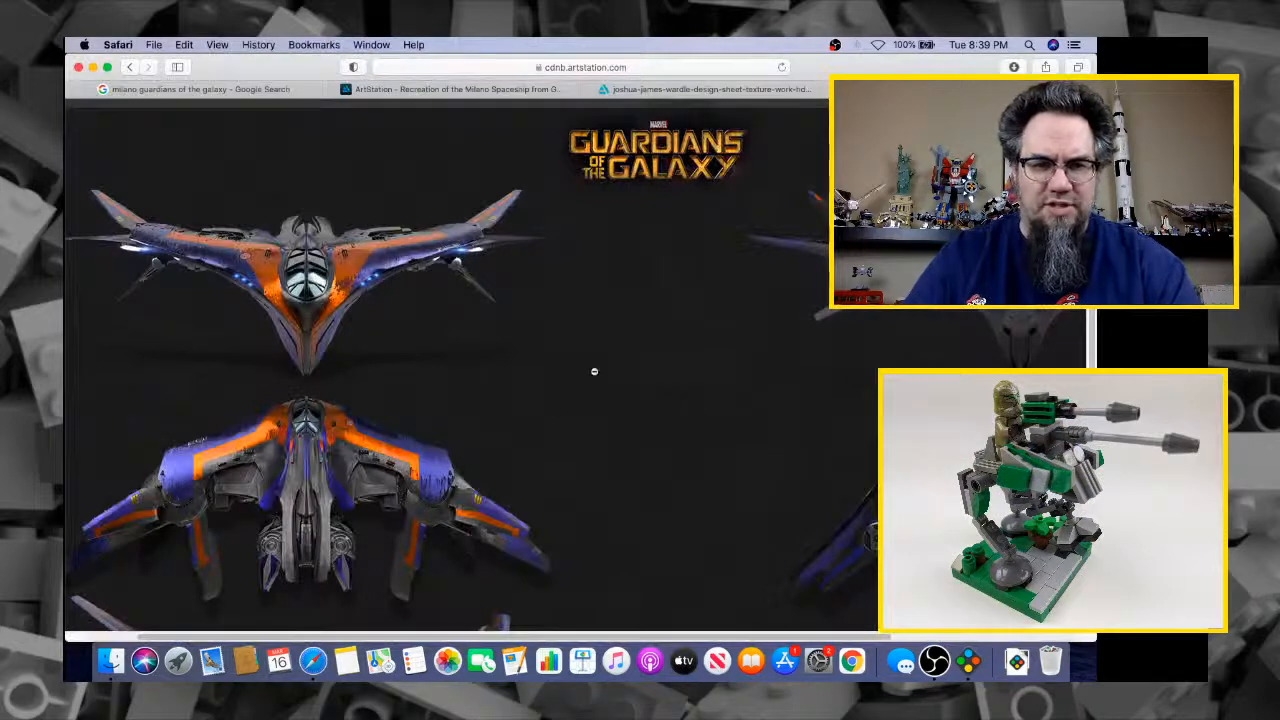
{"action": "key", "text": "super+Tab"}
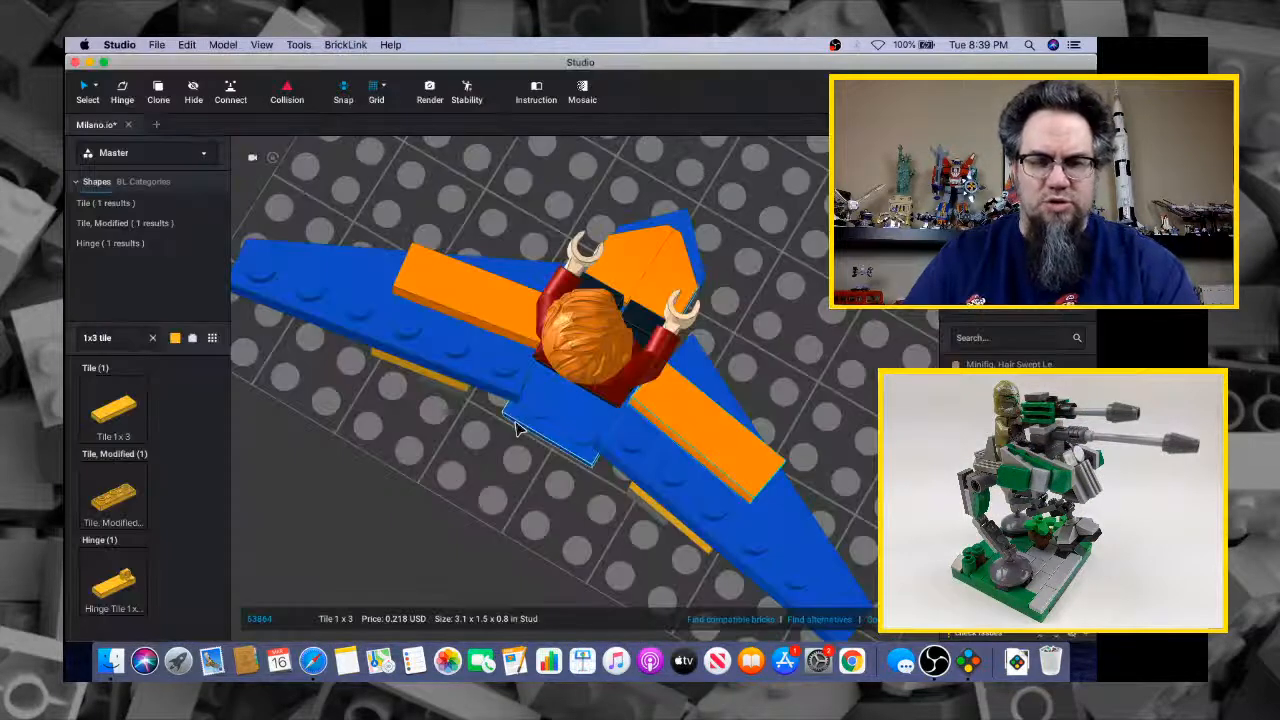
{"action": "key", "text": "super+Tab"}
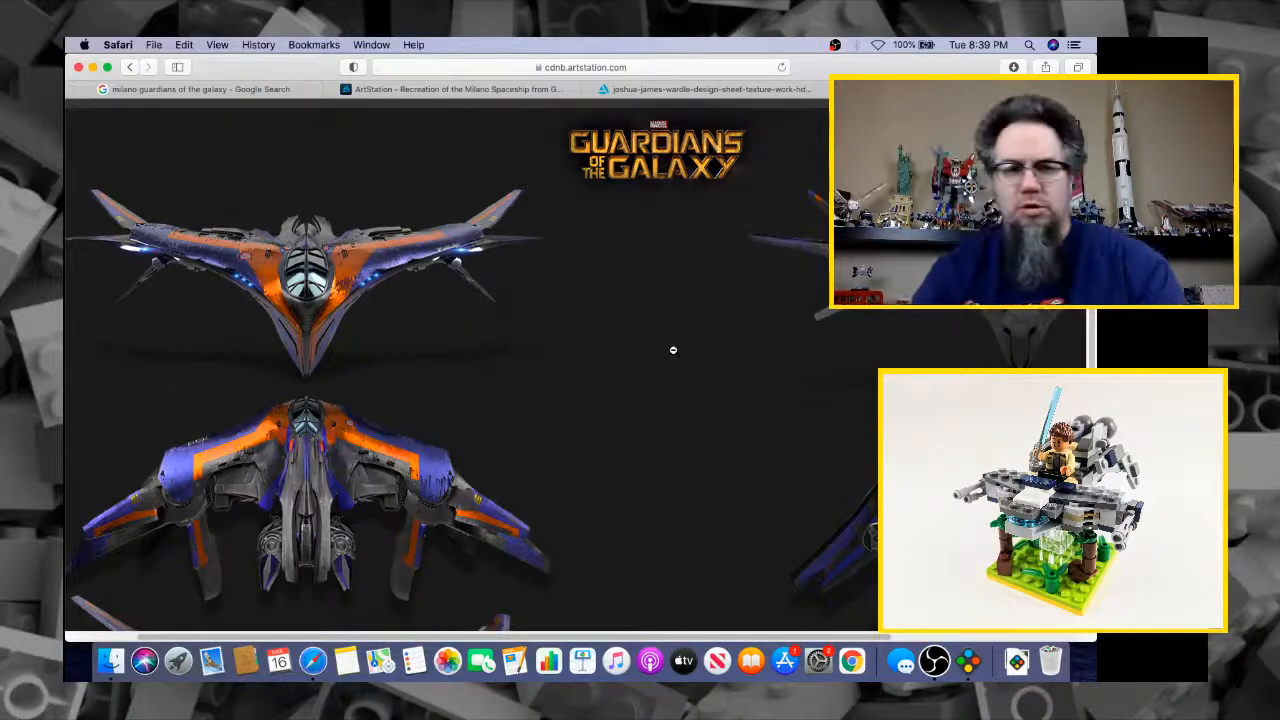
{"action": "key", "text": "super+Tab"}
{"action": "right_click_drag", "start_coordinate": [634, 316], "coordinate": [623, 394]}
{"action": "key", "text": "super+Tab"}
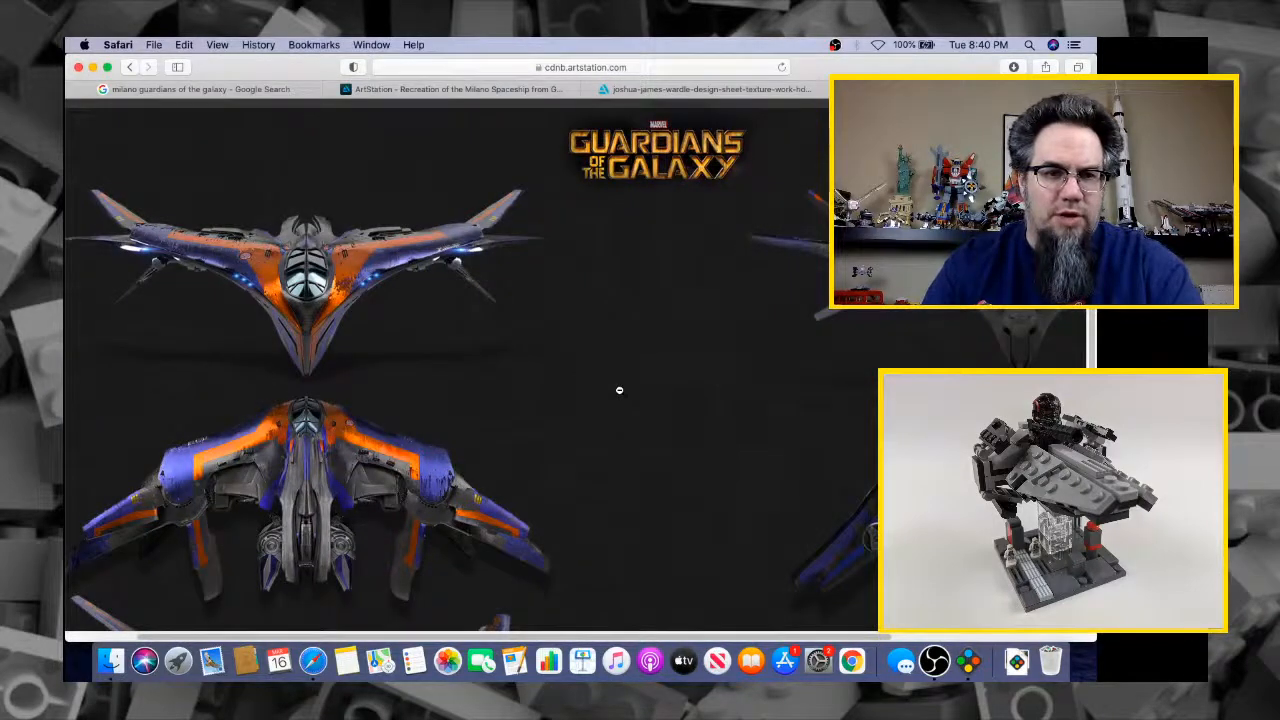
{"action": "key", "text": "super+Tab"}
{"action": "right_click_drag", "start_coordinate": [614, 366], "coordinate": [731, 340]}
{"action": "key", "text": "super+Tab"}
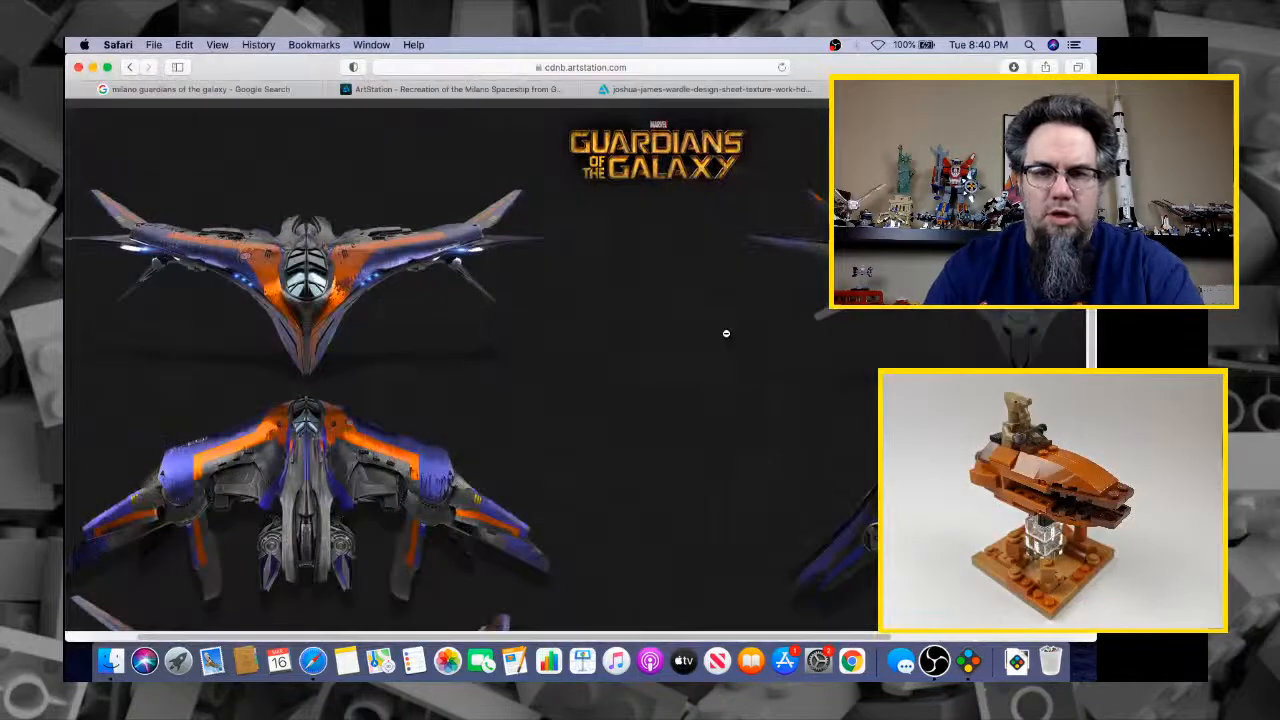
Recolour the two yellow 2 x 2 plates beneath the blue wings gray, checking the Milano reference image
{"action": "key", "text": "super+Tab"}
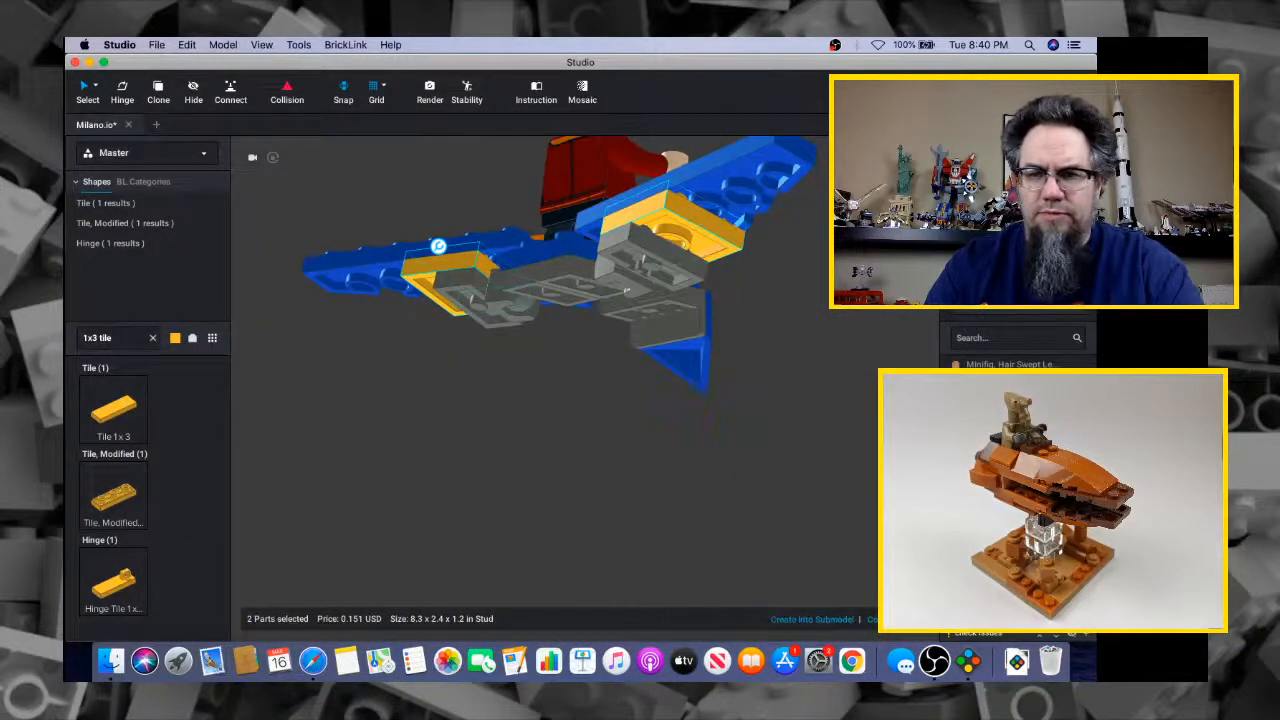
{"action": "right_click_drag", "start_coordinate": [438, 246], "coordinate": [400, 211]}
{"action": "key", "text": "super+Tab"}
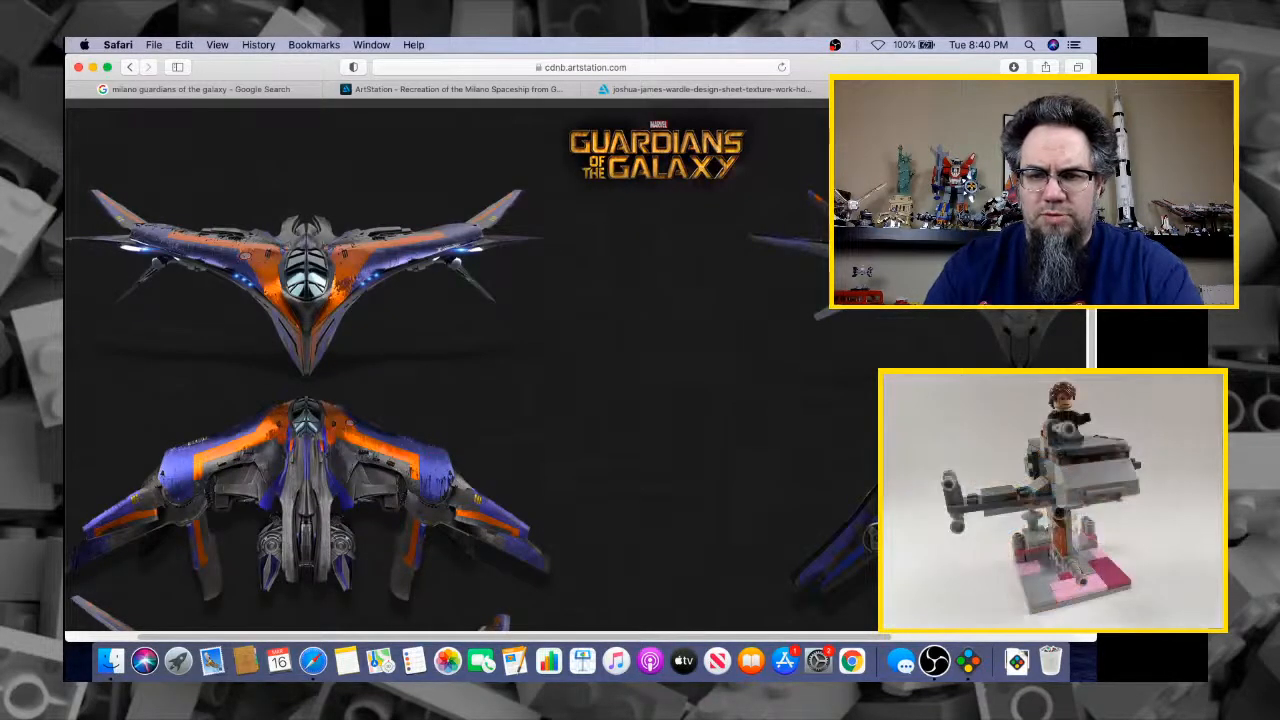
{"action": "key", "text": "super+Tab"}
{"action": "right_click_drag", "start_coordinate": [600, 284], "coordinate": [600, 293]}
Examine the Milano reference's rear, underside and angled views in Safari and compare the wing layout with the model in Studio
{"action": "key", "text": "super+Tab"}
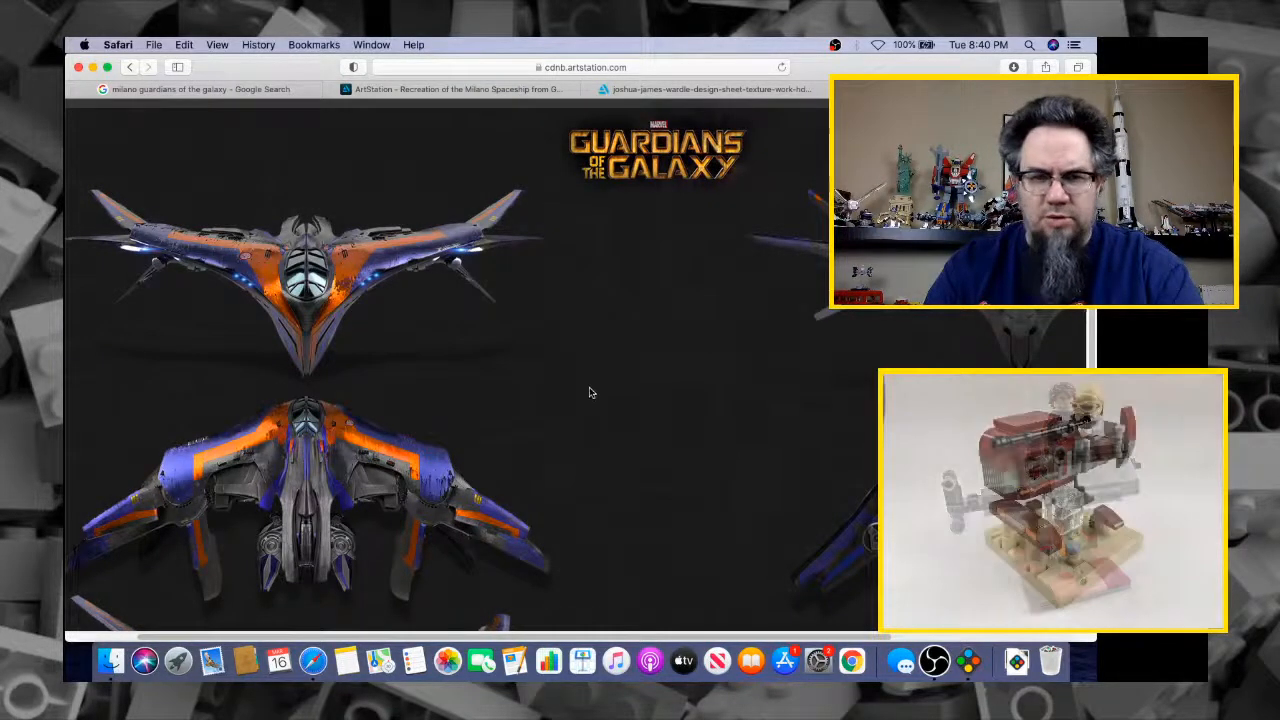
{"action": "key", "text": "super+l"}
{"action": "key", "text": "super+Tab"}
{"action": "right_click_drag", "start_coordinate": [586, 394], "coordinate": [630, 455]}
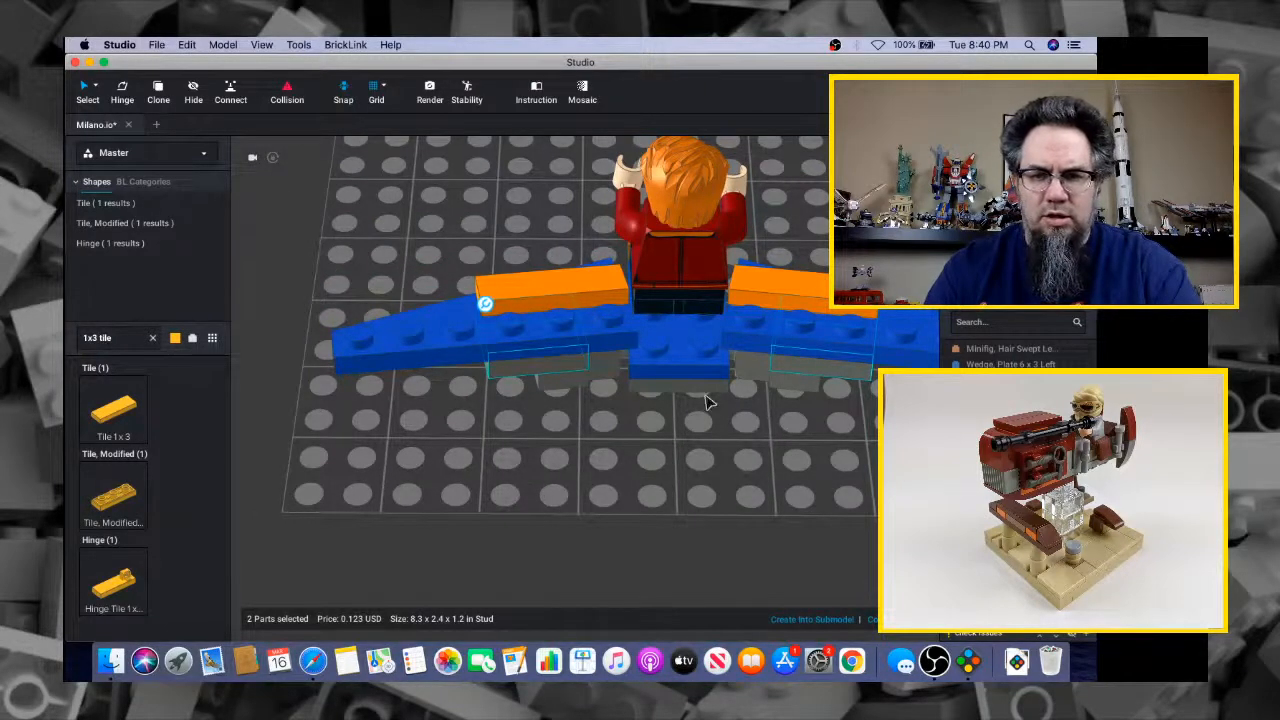
{"action": "key", "text": "super+Tab"}
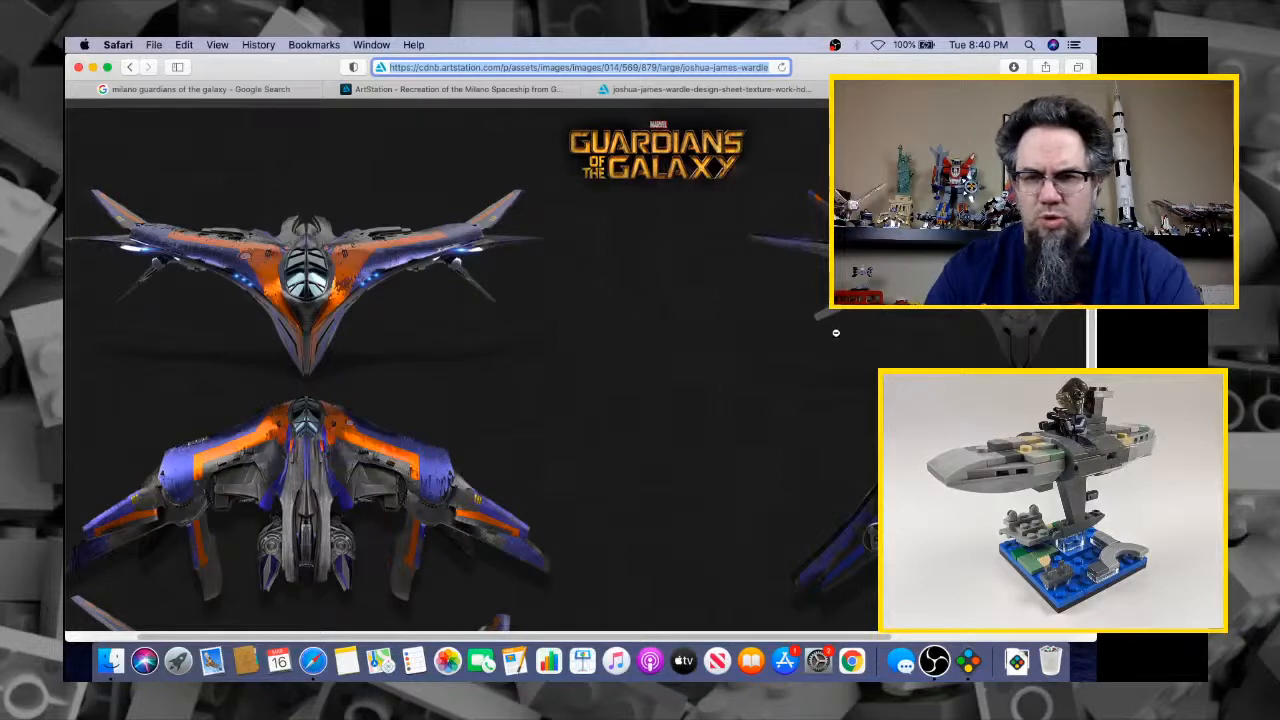
{"action": "left_click_drag", "start_coordinate": [821, 58], "coordinate": [571, 61]}
{"action": "left_click_drag", "start_coordinate": [372, 69], "coordinate": [621, 67]}
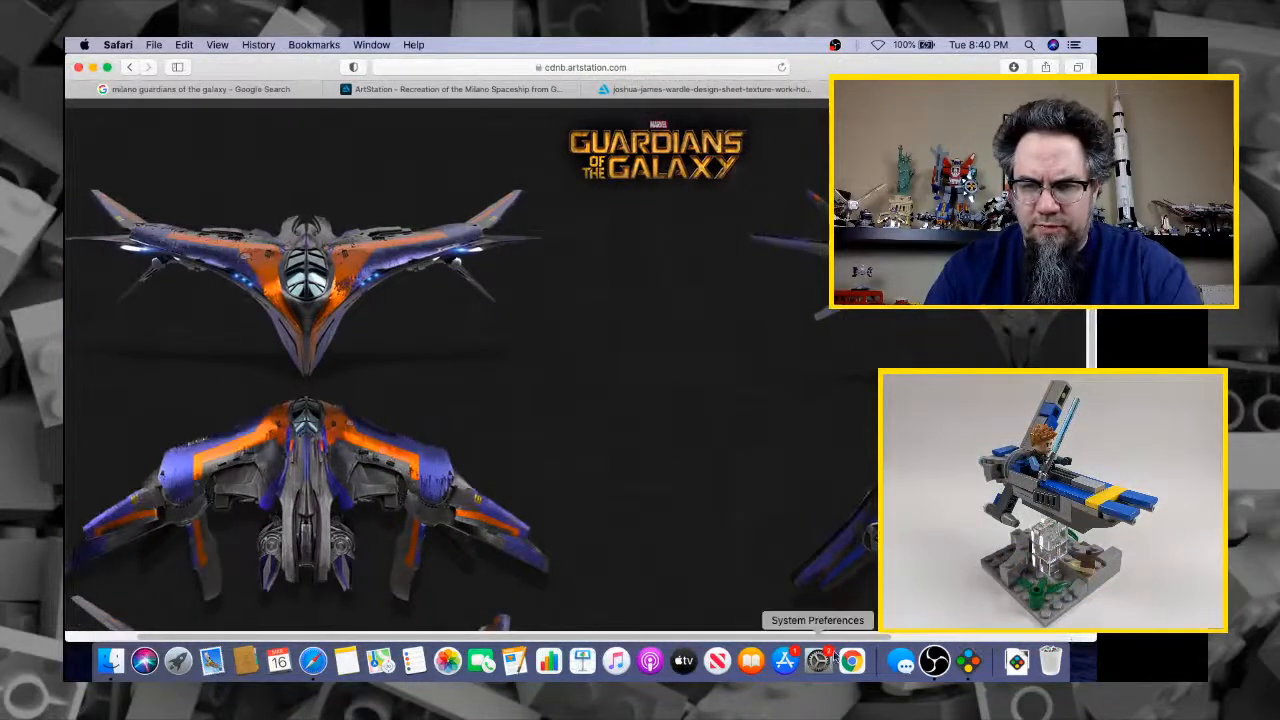
{"action": "scroll", "coordinate": [842, 643], "scroll_direction": "right", "scroll_amount": 10}
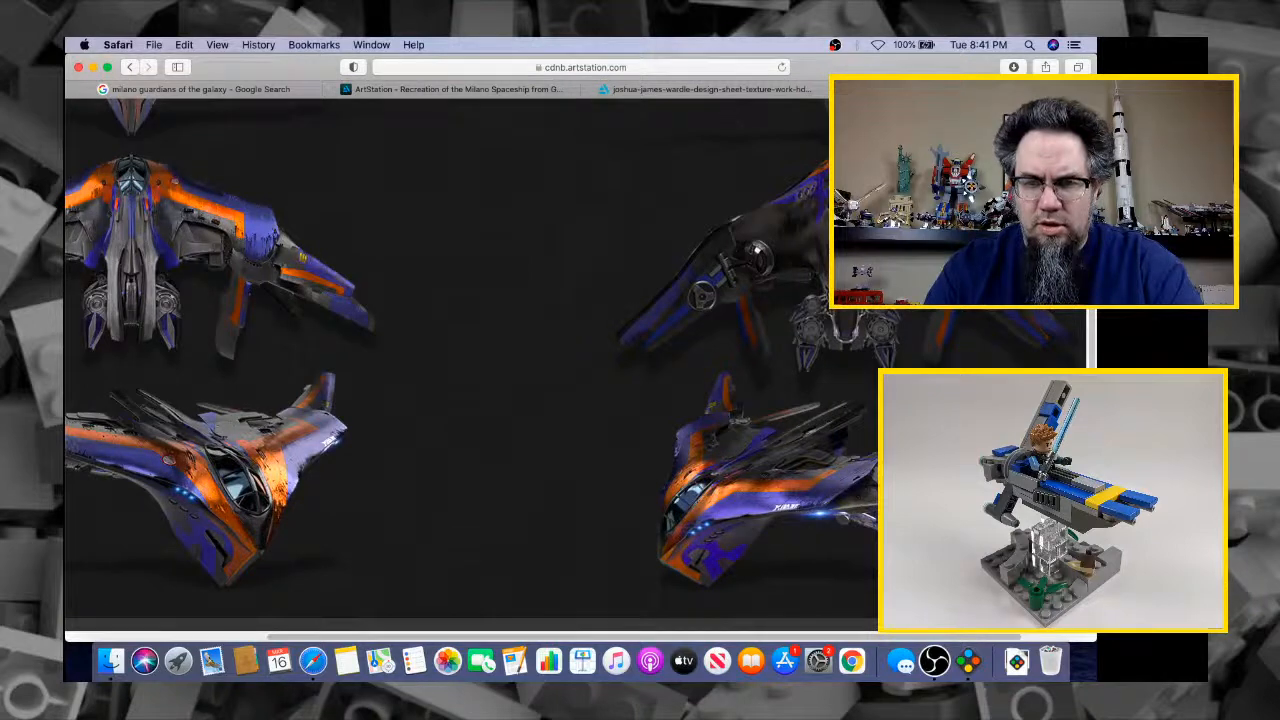
{"action": "scroll", "coordinate": [470, 360], "scroll_direction": "up", "scroll_amount": 5}
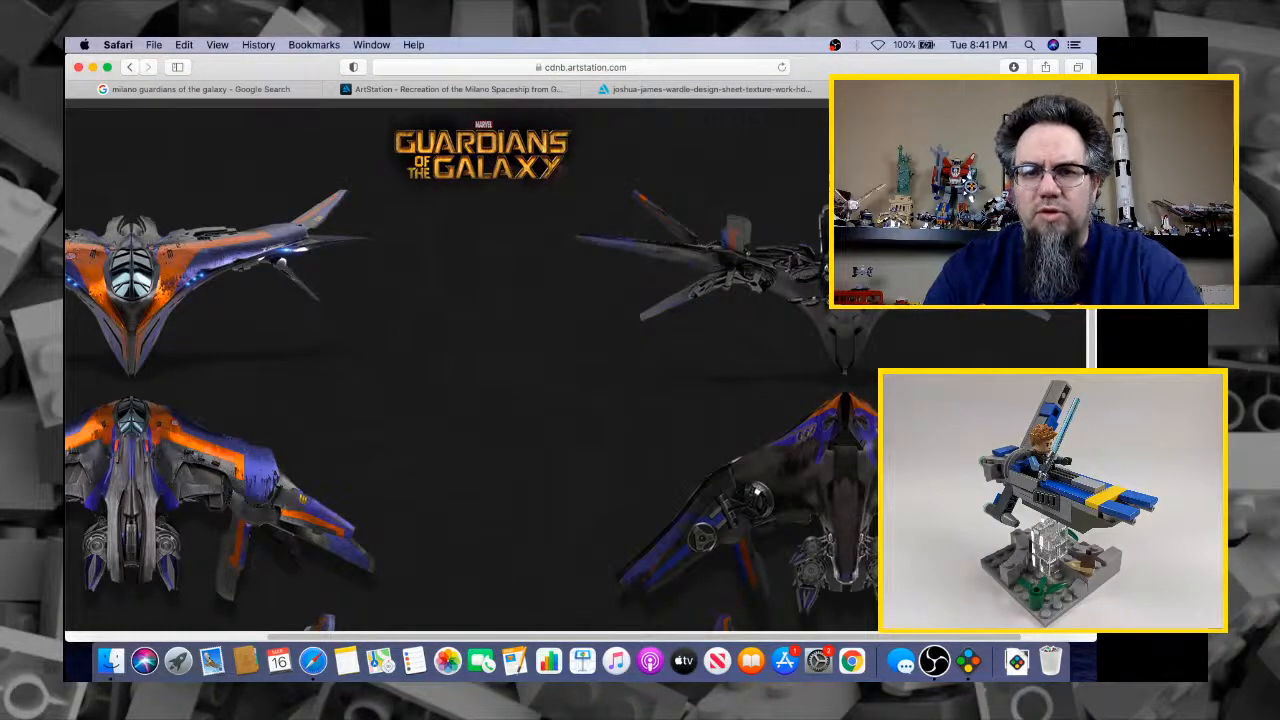
{"action": "scroll", "coordinate": [862, 362], "scroll_direction": "down", "scroll_amount": 1}
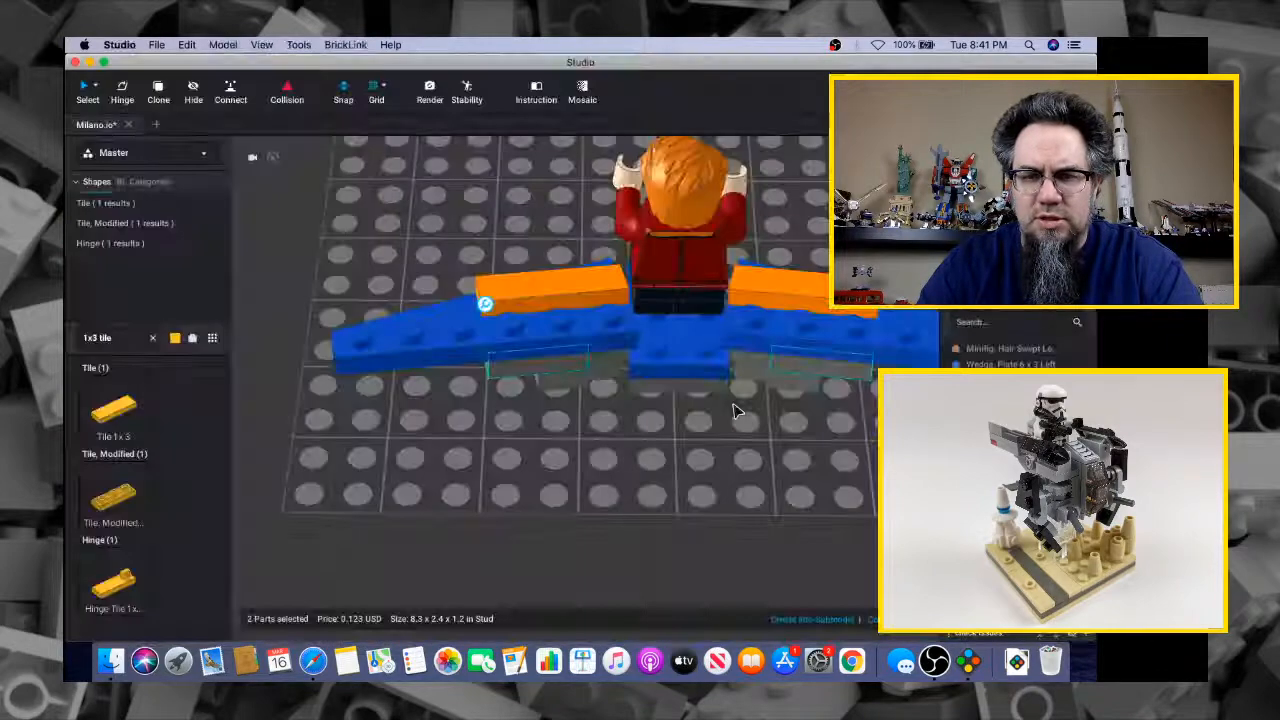
{"action": "right_click_drag", "start_coordinate": [729, 409], "coordinate": [770, 388]}
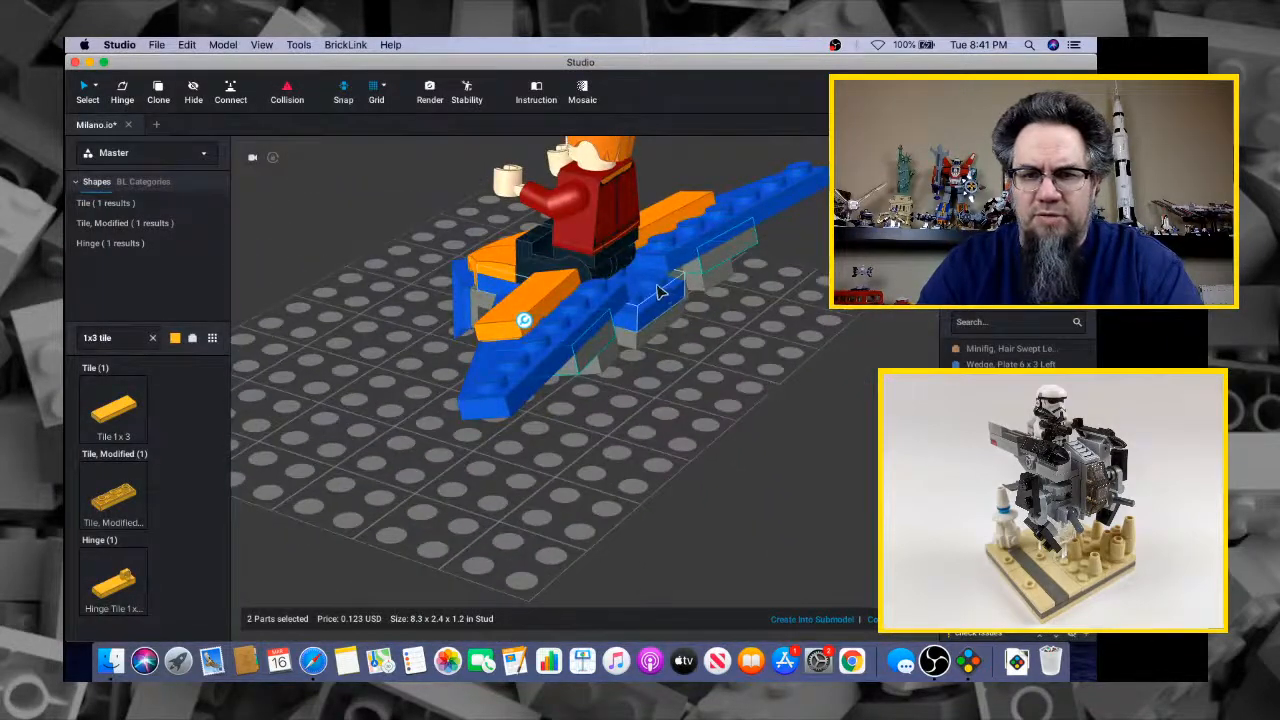
{"action": "key", "text": "super+Tab"}
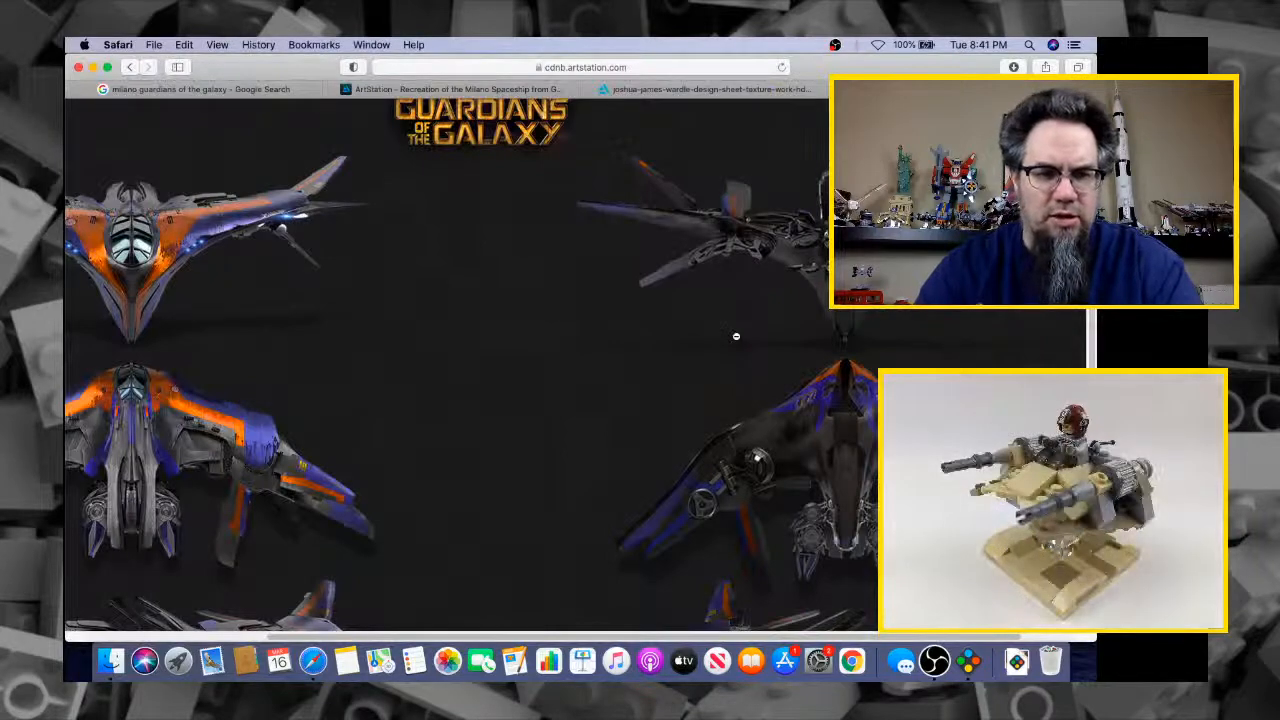
{"action": "key", "text": "super+Tab"}
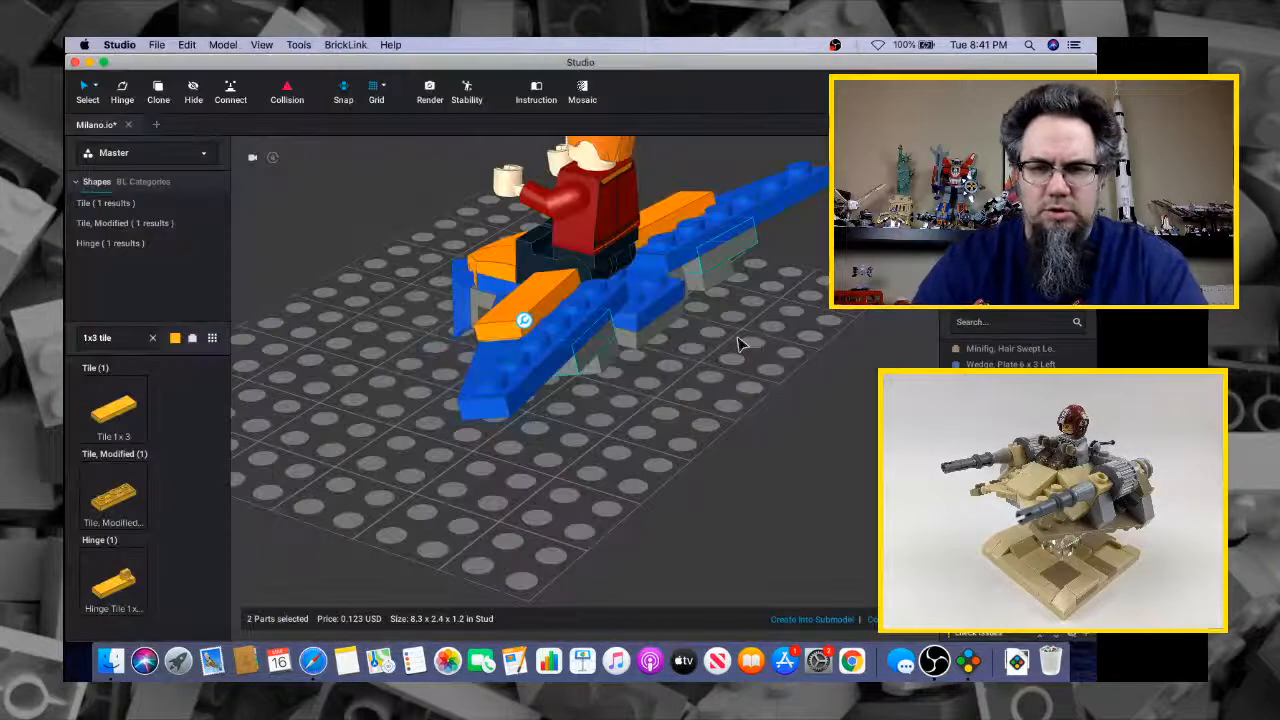
Check the Milano reference in Safari, return to Studio and delete the blue 2 x 4 plate behind the minifigure
{"action": "right_click_drag", "start_coordinate": [737, 343], "coordinate": [706, 335]}
{"action": "key", "text": "super+Tab"}
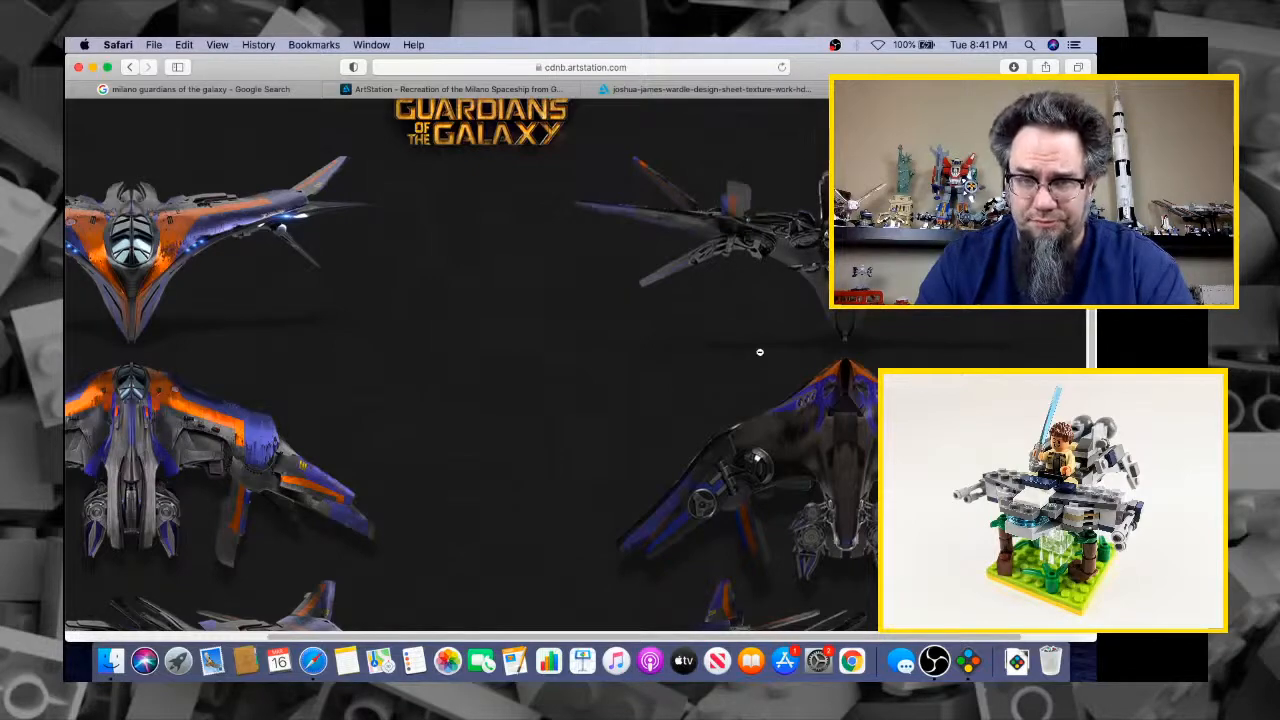
{"action": "key", "text": "super+Tab"}
{"action": "right_click_drag", "start_coordinate": [737, 347], "coordinate": [800, 330]}
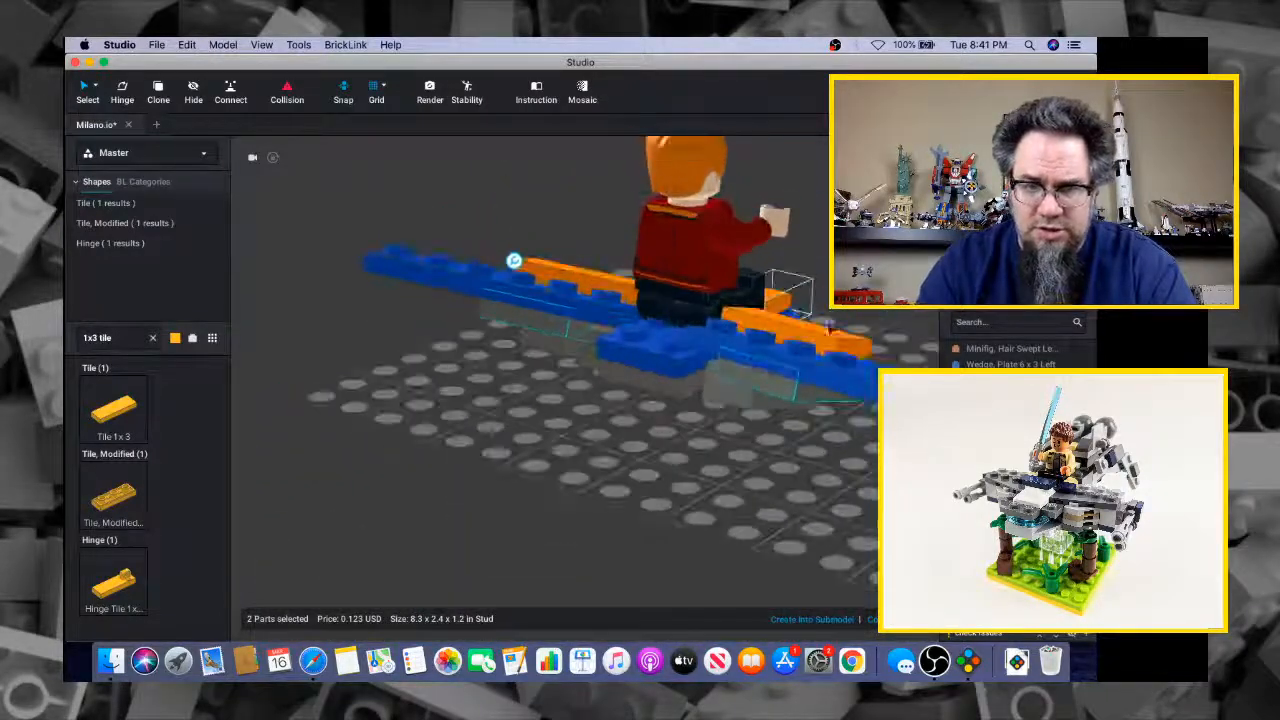
{"action": "left_click", "coordinate": [666, 352]}
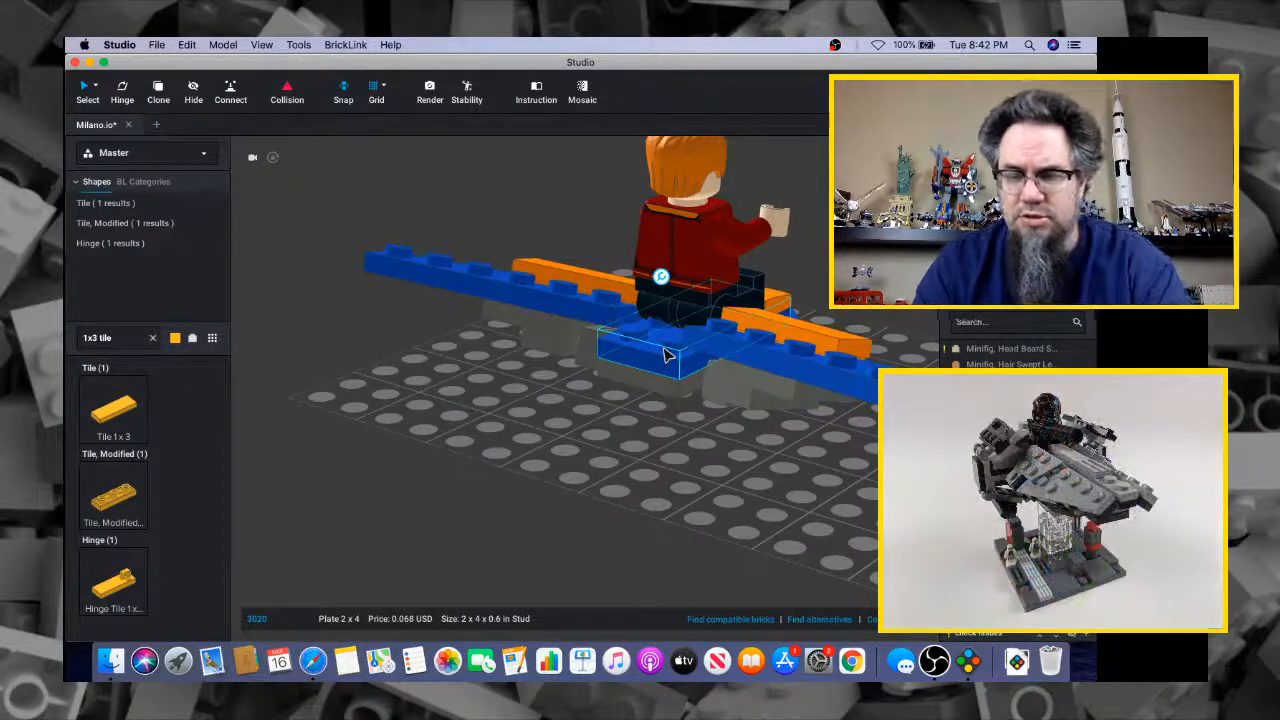
{"action": "key", "text": "Delete"}
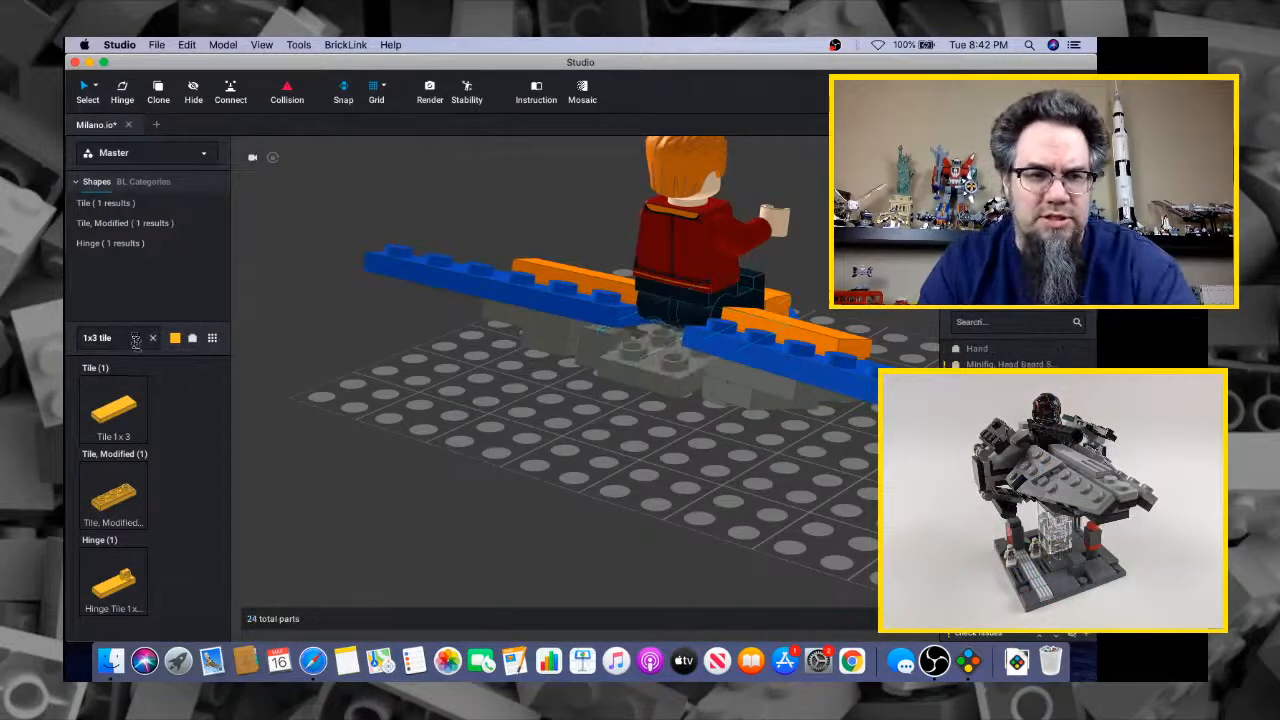
Find the 2x6 plate in the parts library, add it to the scene and try to fit it beneath the minifigure
{"action": "type", "text": "2"}
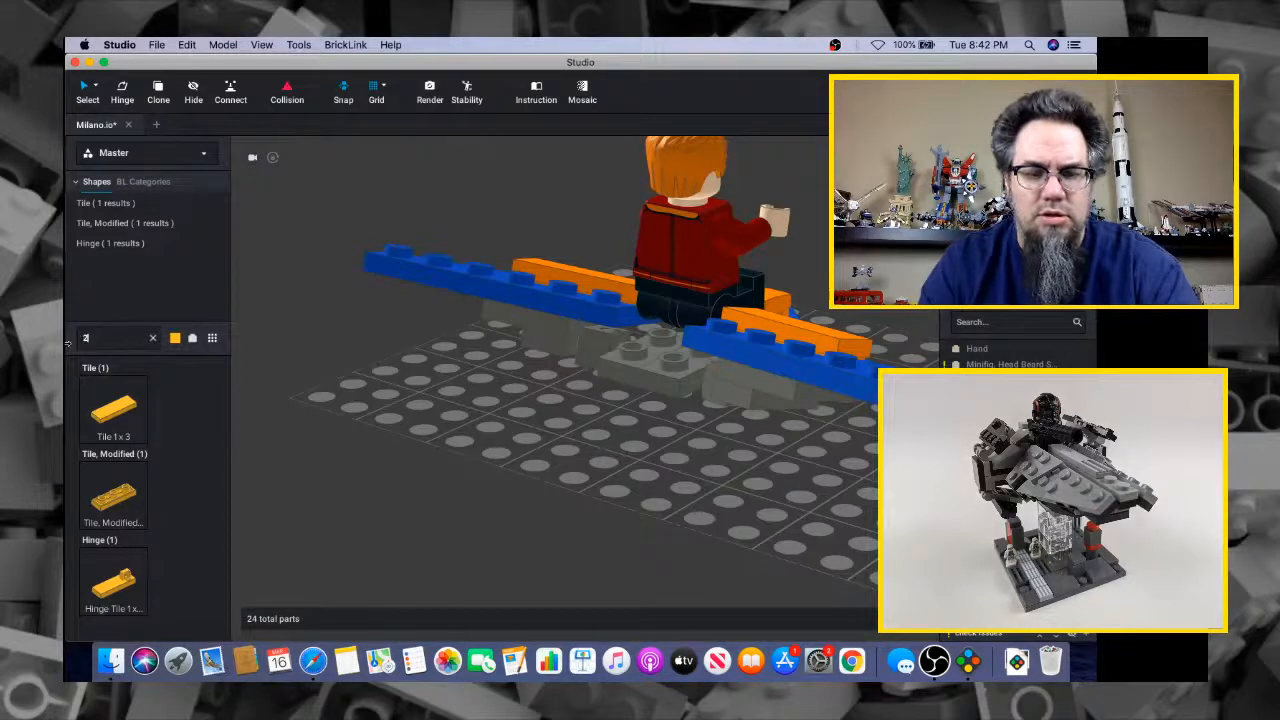
{"action": "type", "text": "x6 plate"}
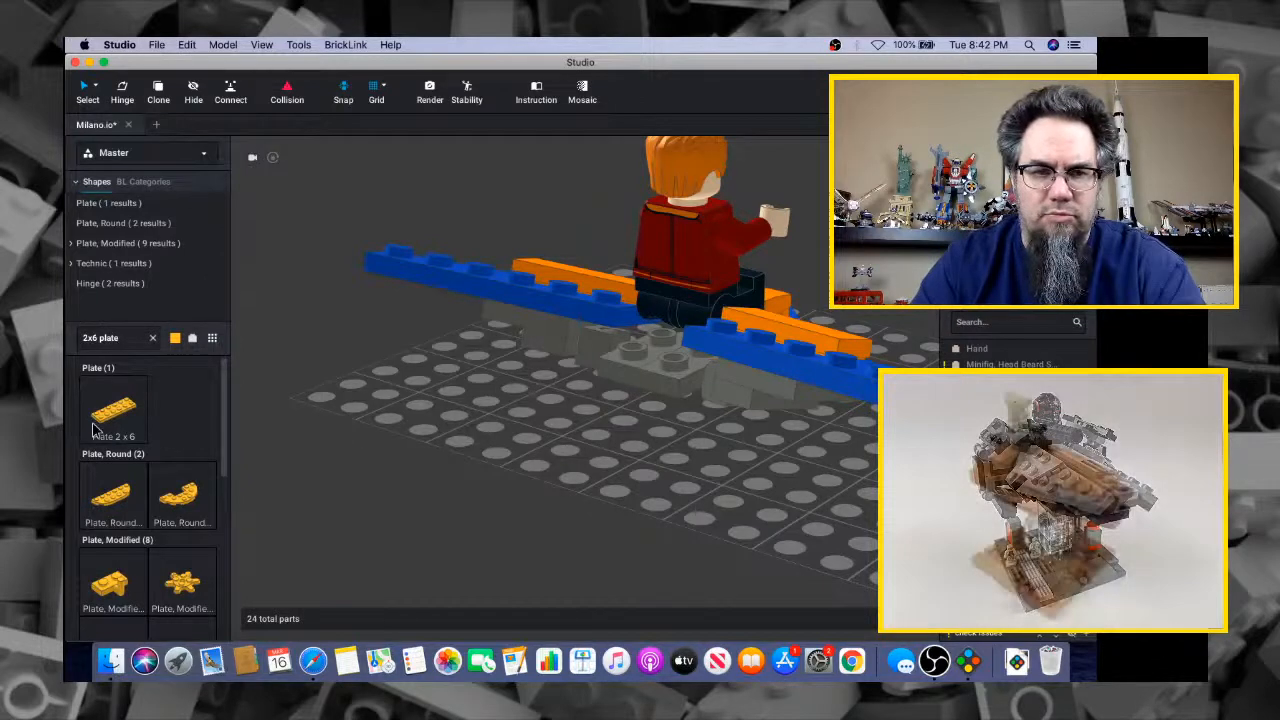
{"action": "left_click_drag", "start_coordinate": [113, 410], "coordinate": [683, 400]}
{"action": "right_click_drag", "start_coordinate": [683, 400], "coordinate": [616, 350]}
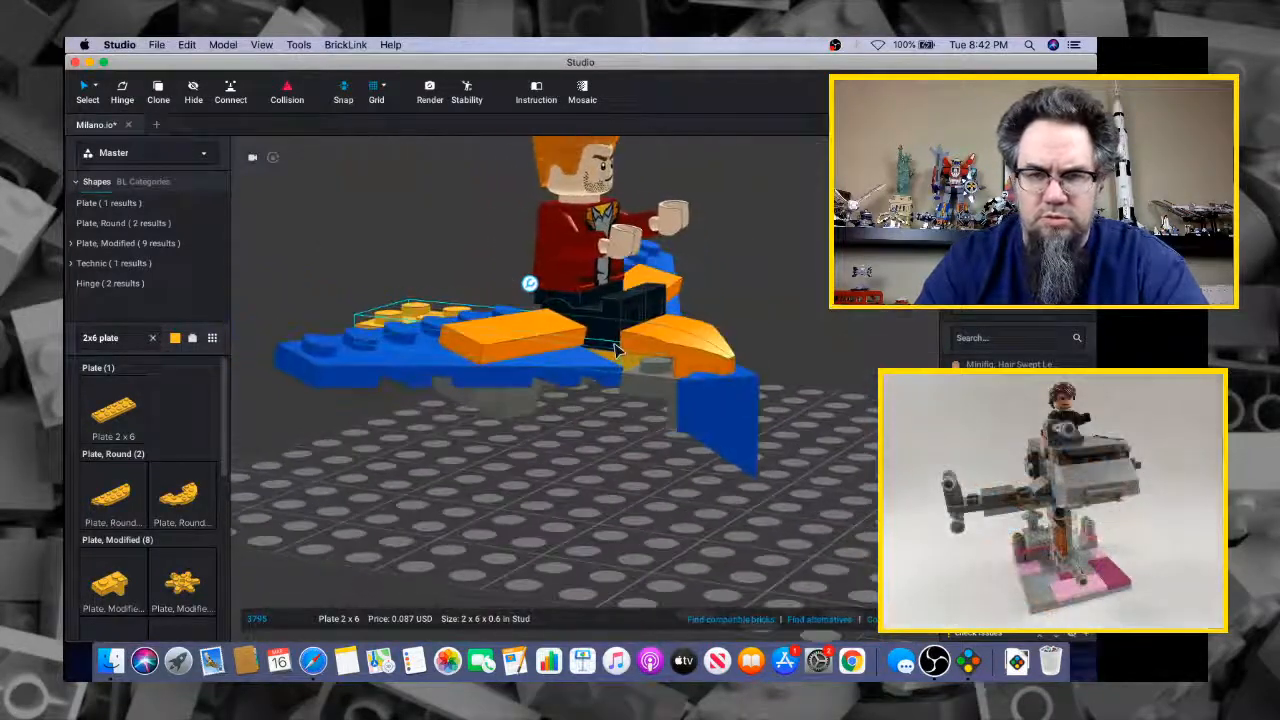
{"action": "left_click_drag", "start_coordinate": [616, 364], "coordinate": [651, 345]}
{"action": "right_click_drag", "start_coordinate": [653, 350], "coordinate": [681, 428]}
{"action": "left_click_drag", "start_coordinate": [681, 428], "coordinate": [648, 424]}
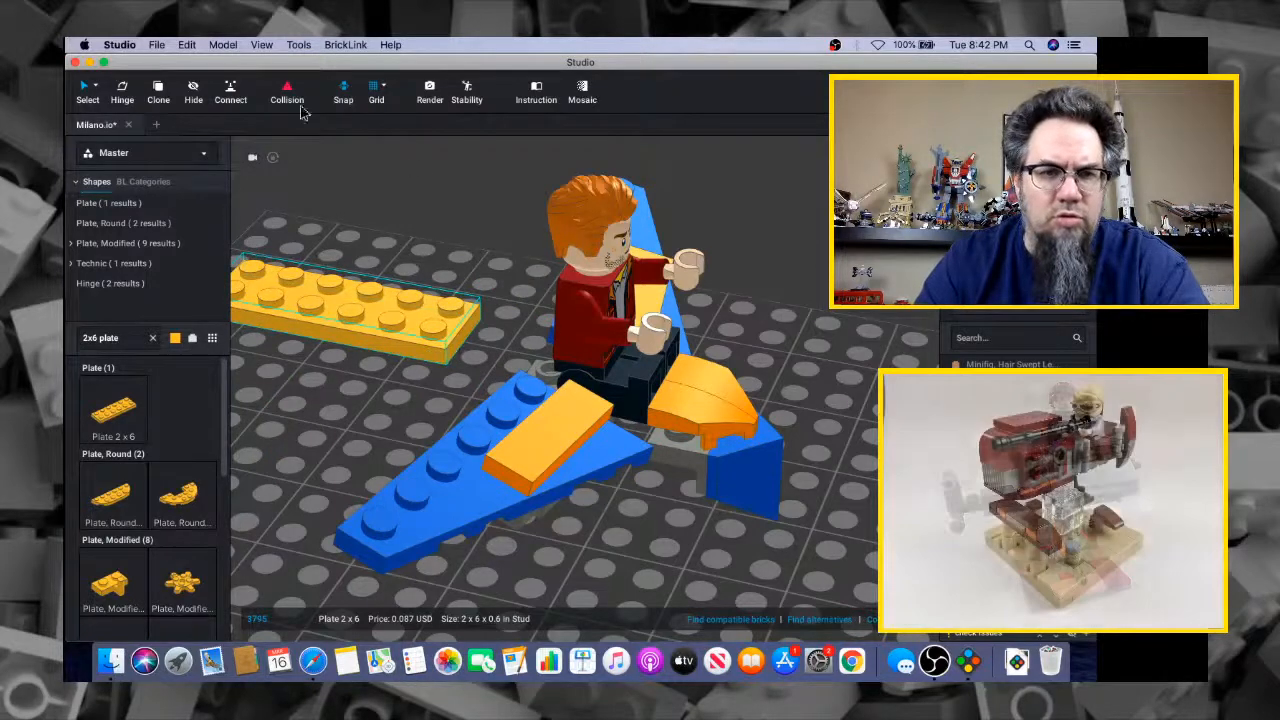
Use Connect to attach the underside of the 2 x 6 plate's end to the gray part beneath the orange nose
{"action": "left_click", "coordinate": [230, 92]}
{"action": "right_click_drag", "start_coordinate": [363, 153], "coordinate": [366, 95]}
{"action": "left_click", "coordinate": [407, 506]}
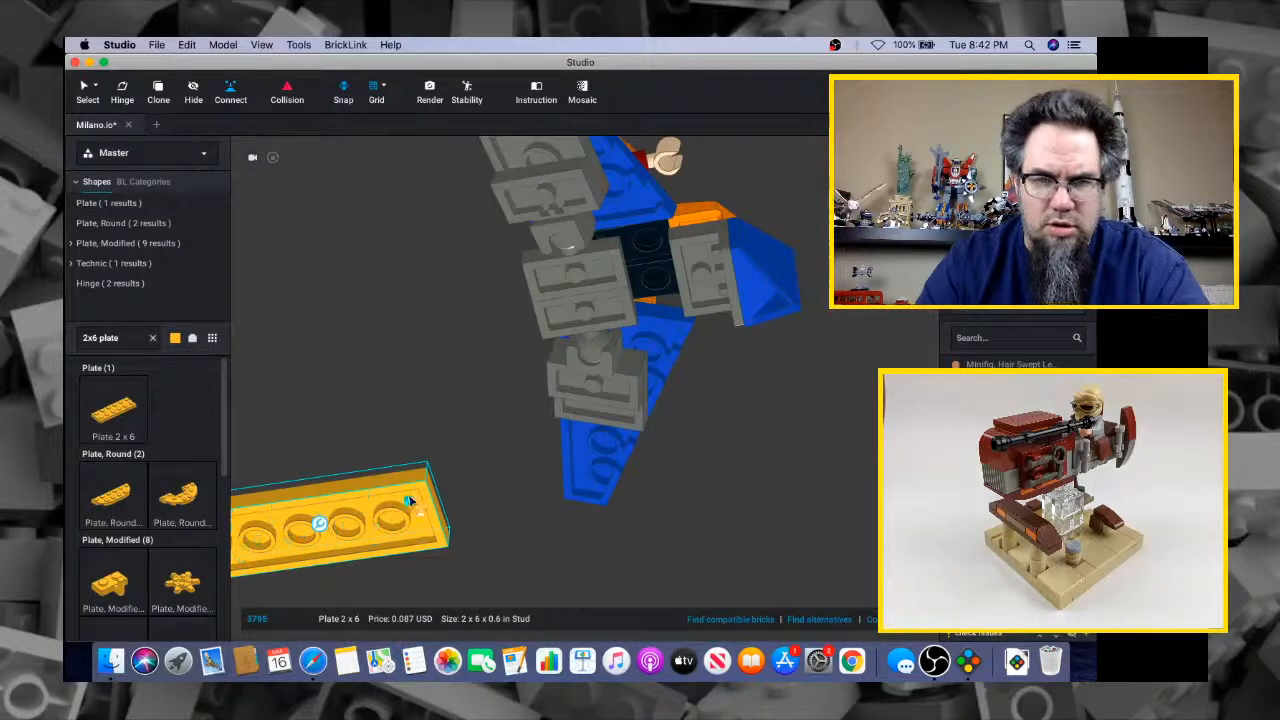
{"action": "right_click_drag", "start_coordinate": [729, 286], "coordinate": [704, 362]}
{"action": "left_click", "coordinate": [704, 370]}
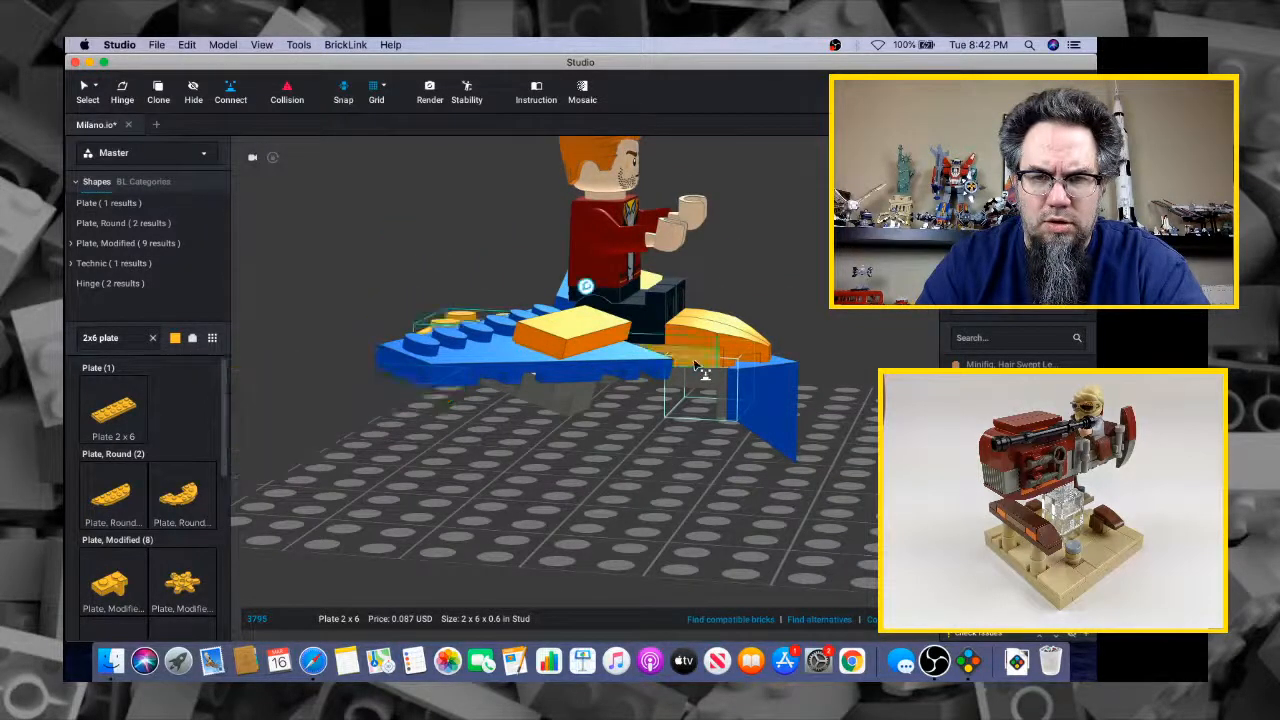
{"action": "left_click", "coordinate": [638, 318]}
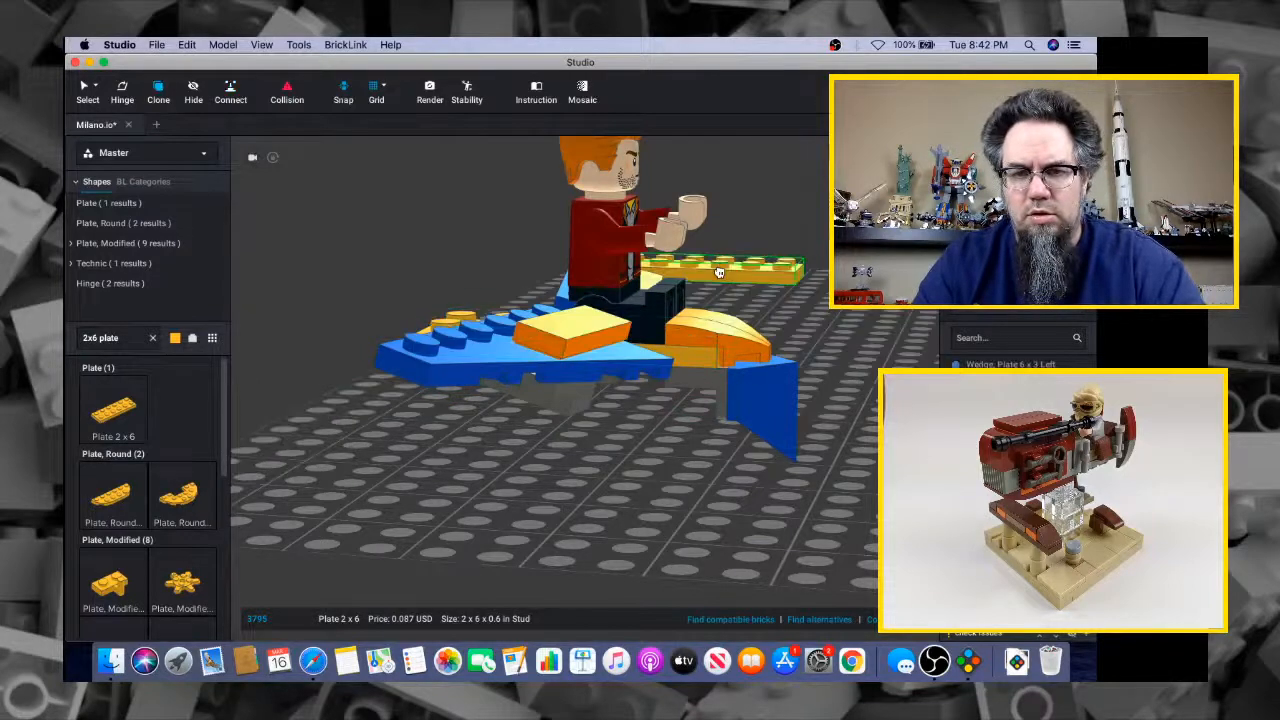
{"action": "left_click", "coordinate": [716, 276]}
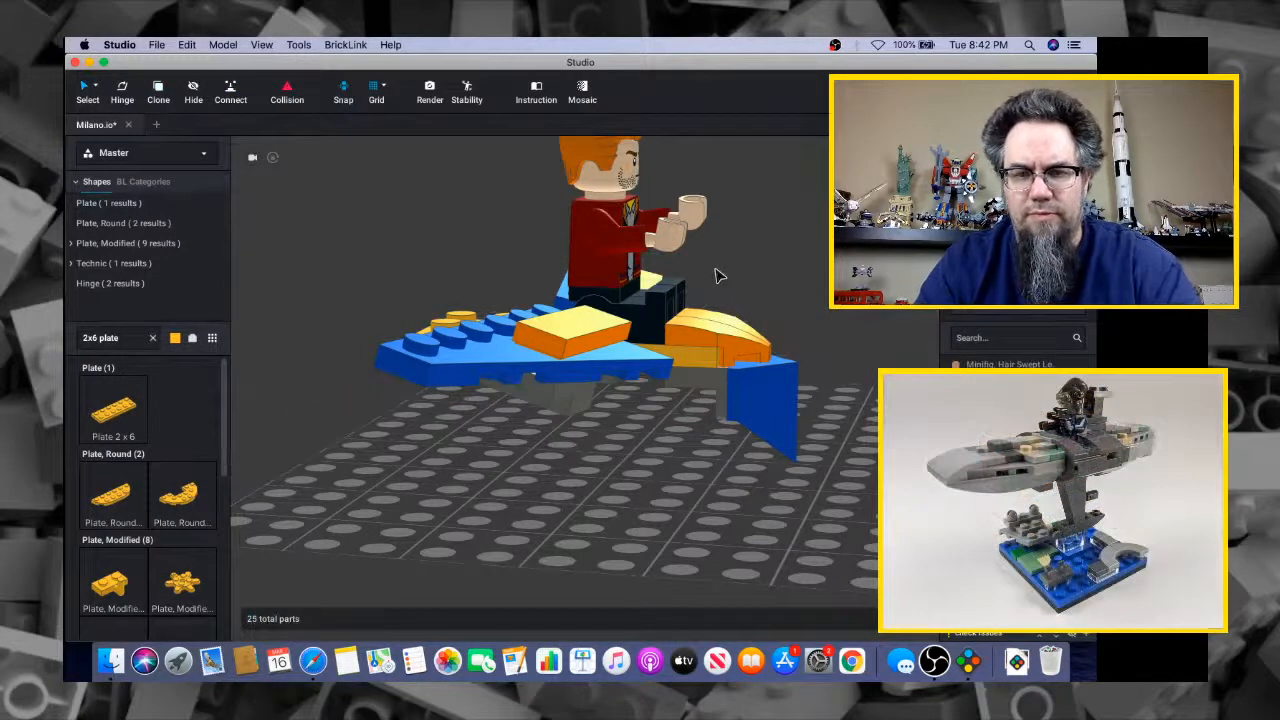
Recolour the yellow 2 x 6 plate blue, checking the Milano reference image in Safari
{"action": "right_click_drag", "start_coordinate": [716, 276], "coordinate": [757, 274]}
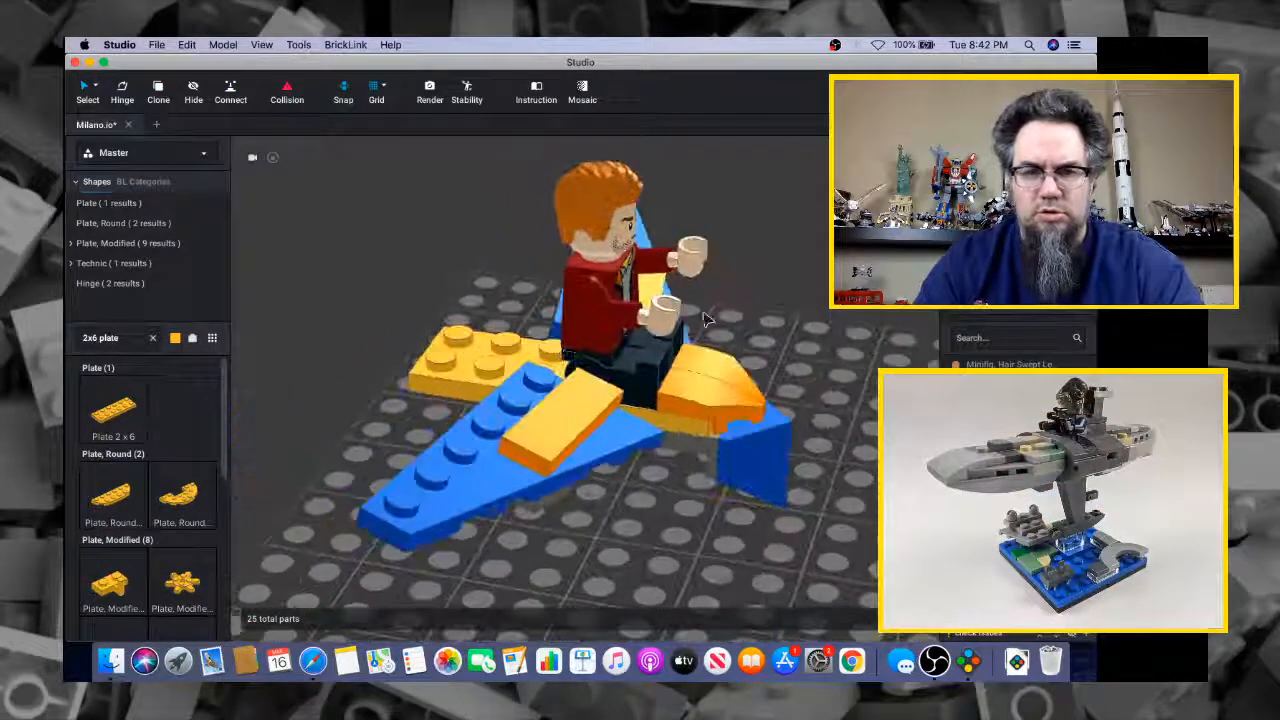
{"action": "left_click", "coordinate": [468, 373]}
{"action": "key", "text": "super+Tab"}
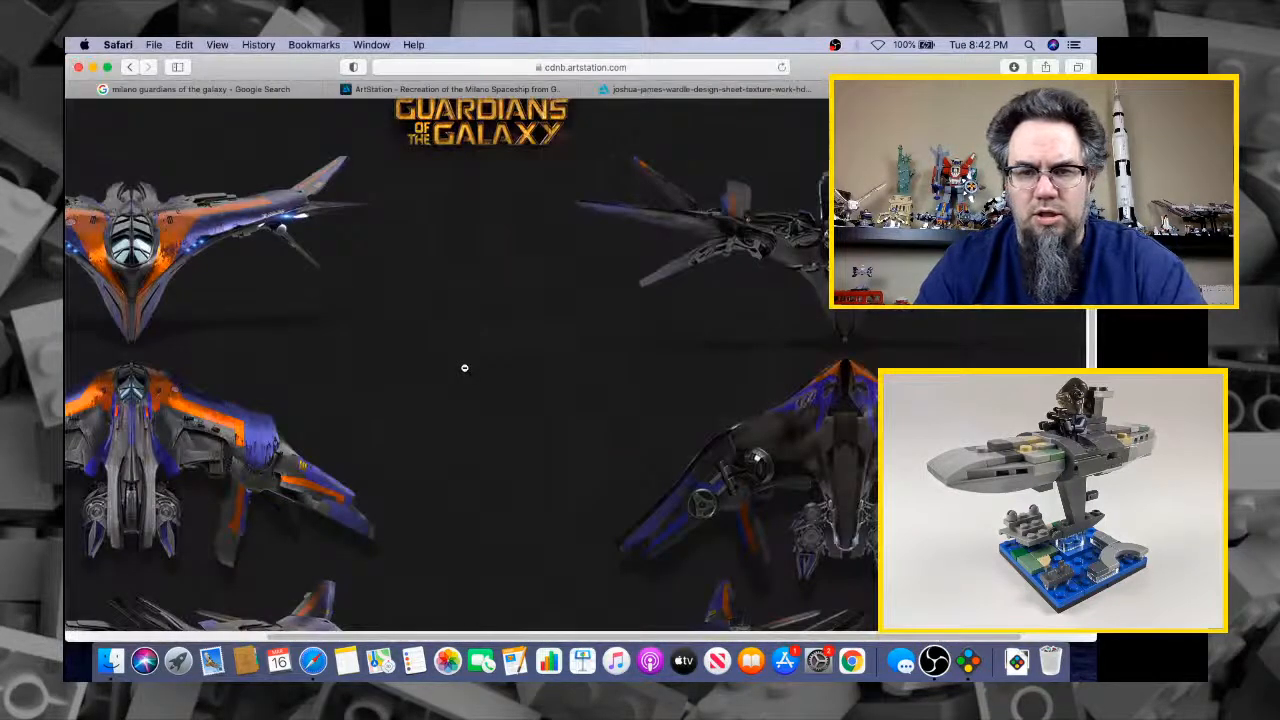
{"action": "key", "text": "super+Tab"}
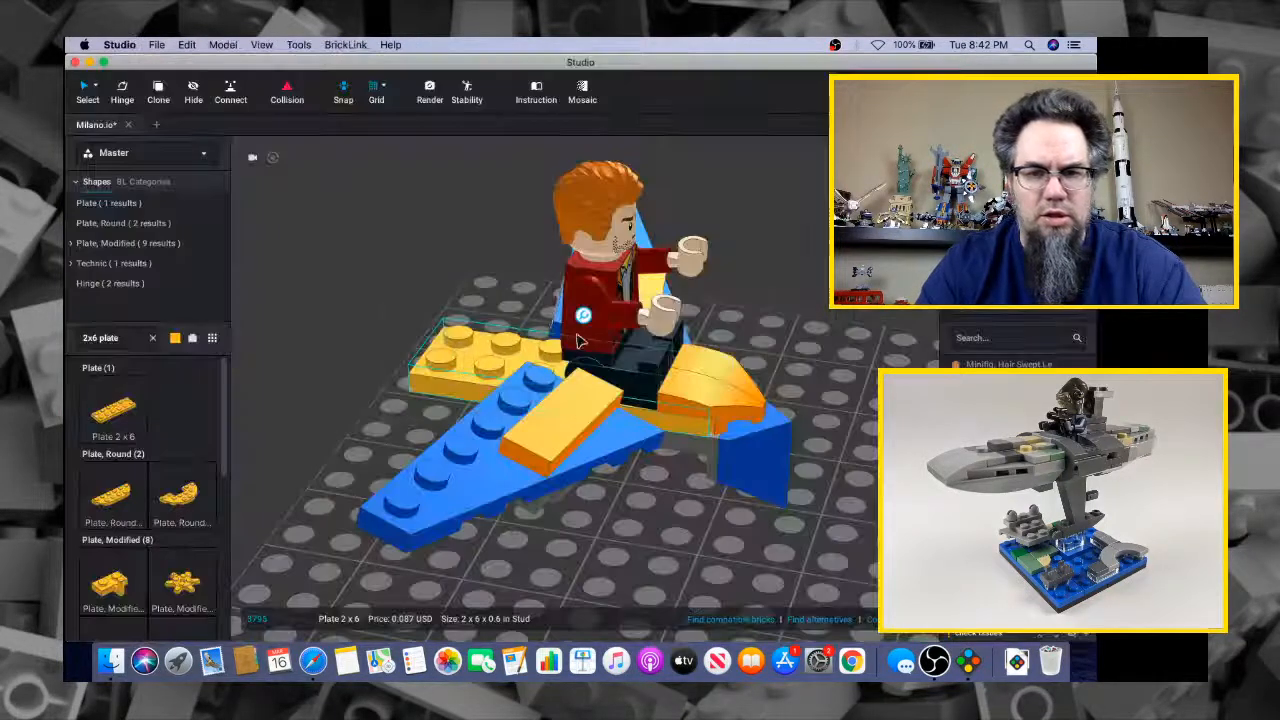
{"action": "right_click_drag", "start_coordinate": [468, 375], "coordinate": [660, 325]}
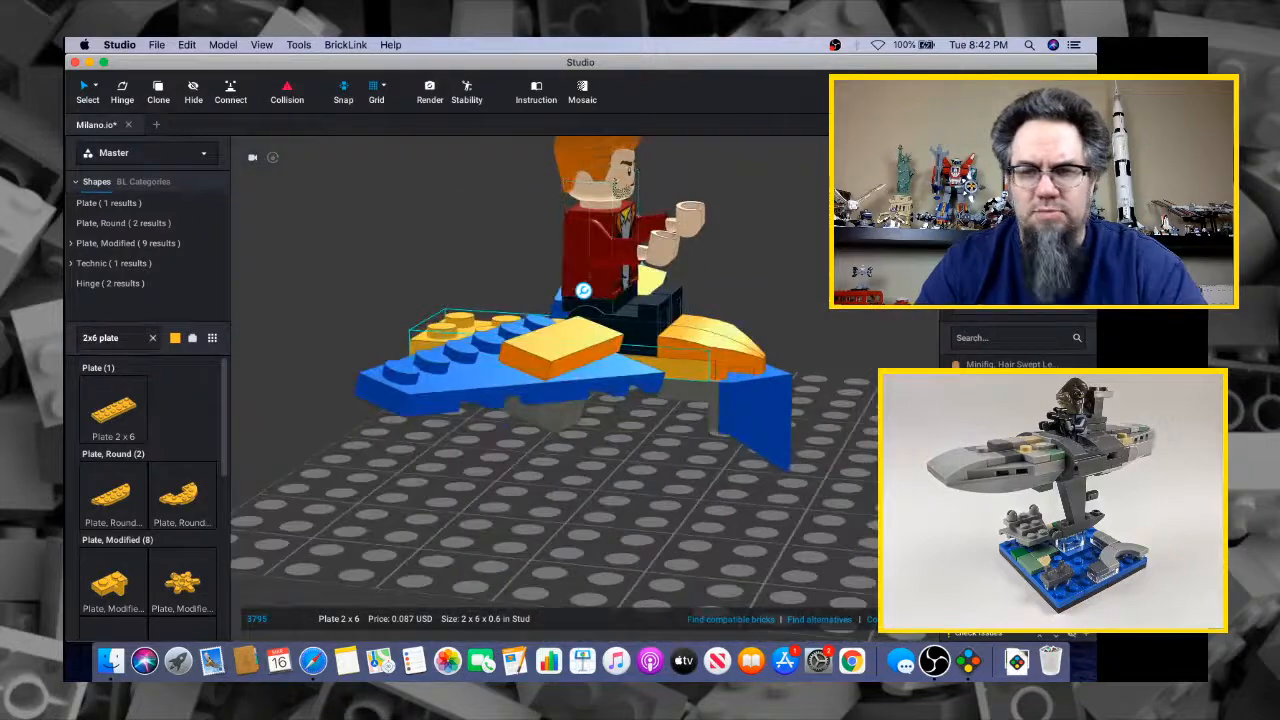
{"action": "right_click_drag", "start_coordinate": [583, 290], "coordinate": [680, 310]}
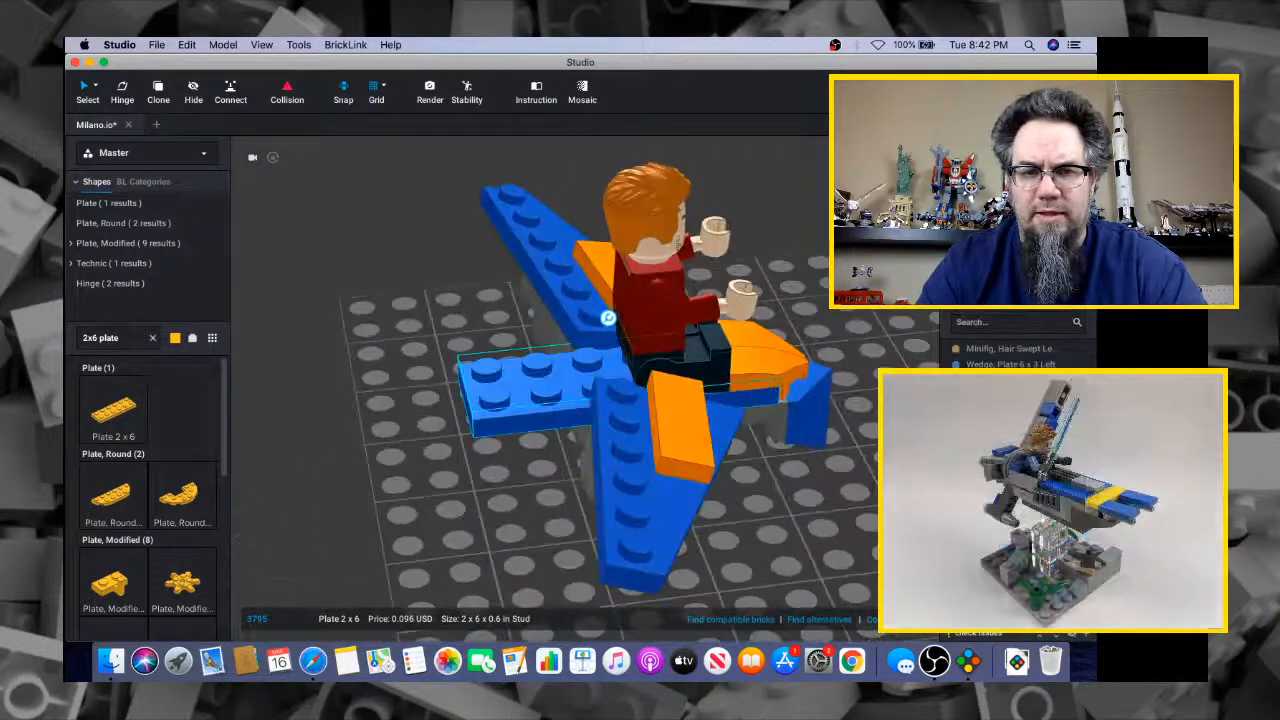
Compare the tail area of the model with the top and rear views of the Milano reference in Safari
{"action": "key", "text": "super+Tab"}
{"action": "key", "text": "super+Tab"}
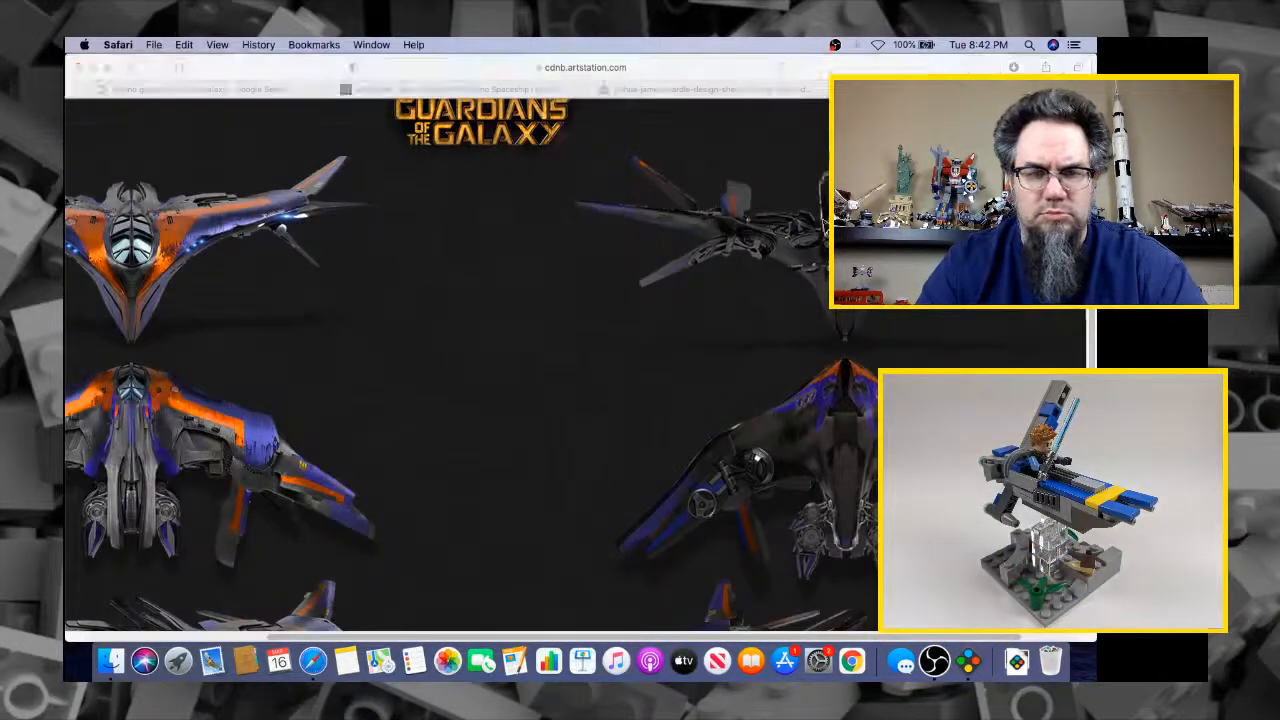
{"action": "right_click_drag", "start_coordinate": [540, 345], "coordinate": [583, 351]}
{"action": "key", "text": "super+Tab"}
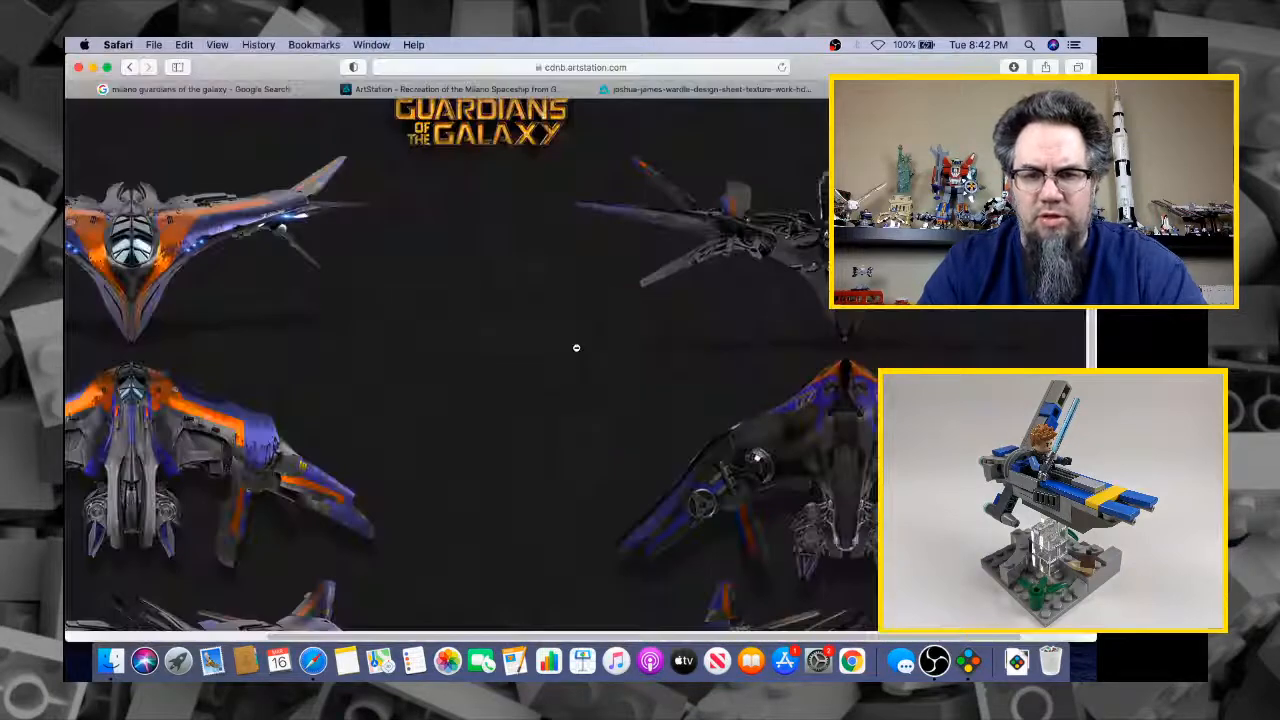
{"action": "key", "text": "super+Tab"}
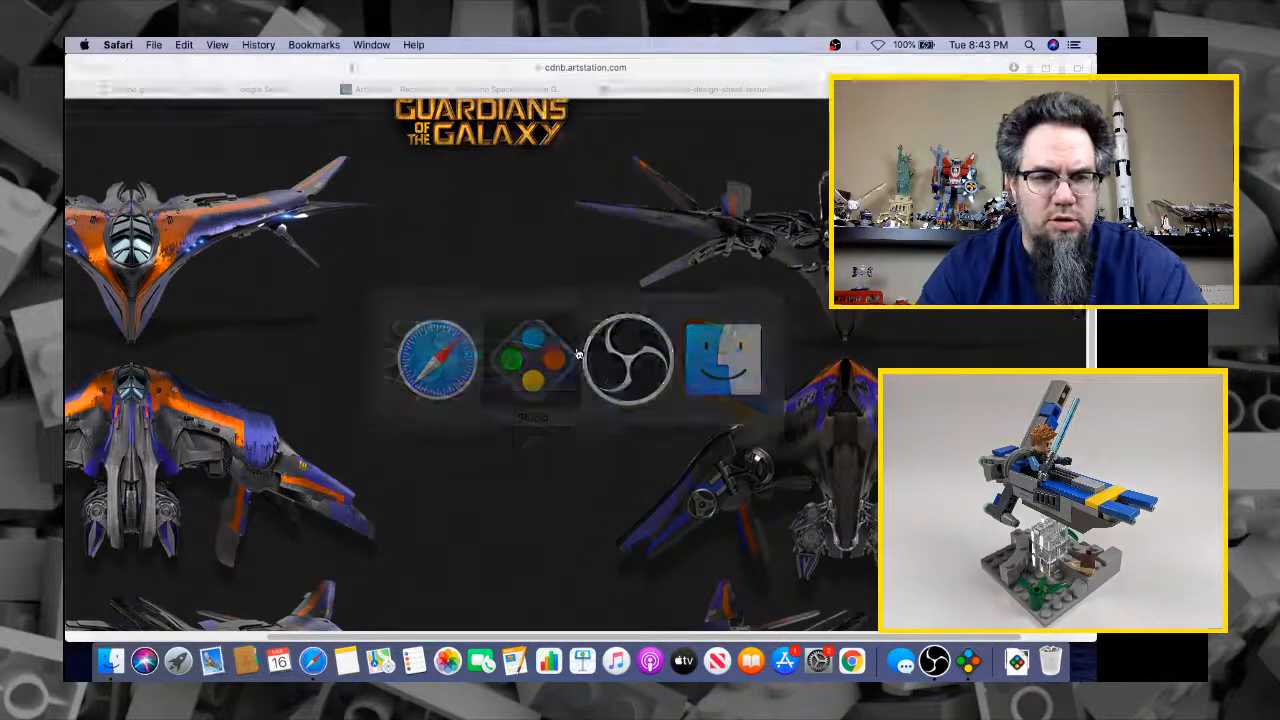
{"action": "key", "text": "super+Tab"}
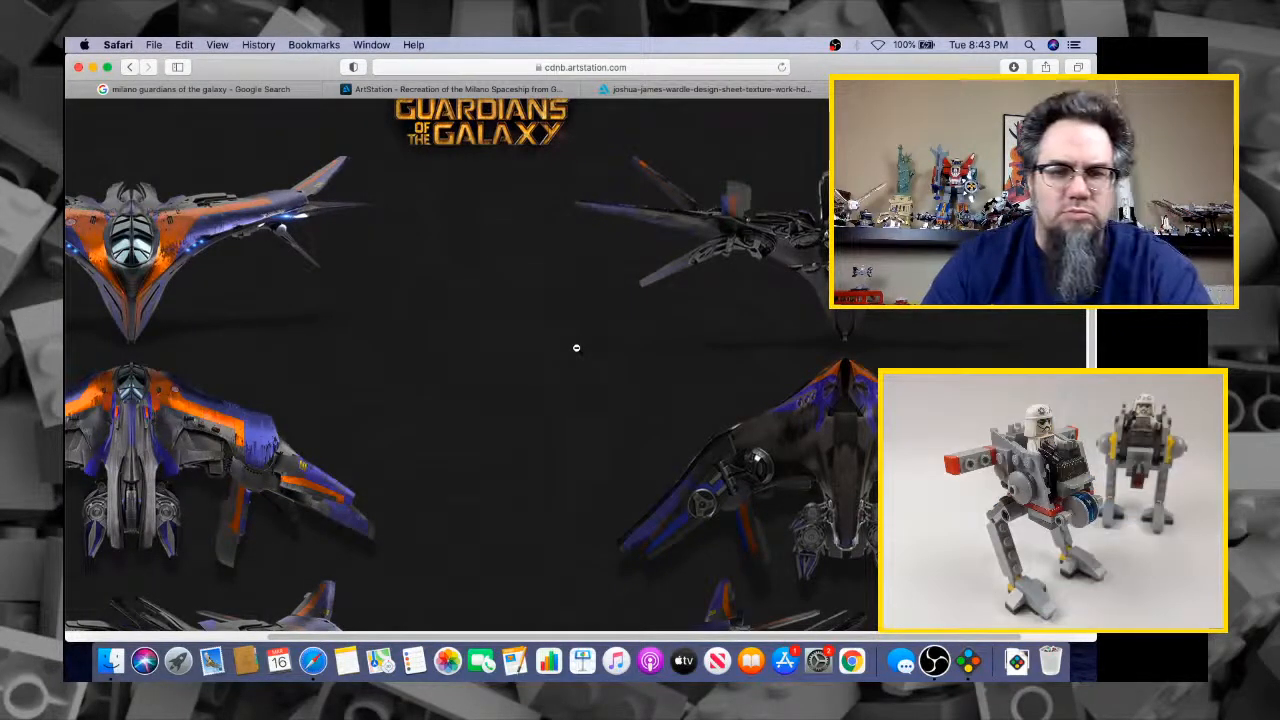
{"action": "key", "text": "super+Tab"}
Search the parts for "bracket" and place a Bracket 1 x 2 - 1 x 2 on the rear end of the blue 2 x 6 plate
{"action": "mouse_move", "coordinate": [580, 354]}
{"action": "right_mouse_down"}
{"action": "mouse_move", "coordinate": [600, 354]}
{"action": "mouse_move", "coordinate": [594, 343]}
{"action": "right_mouse_up"}
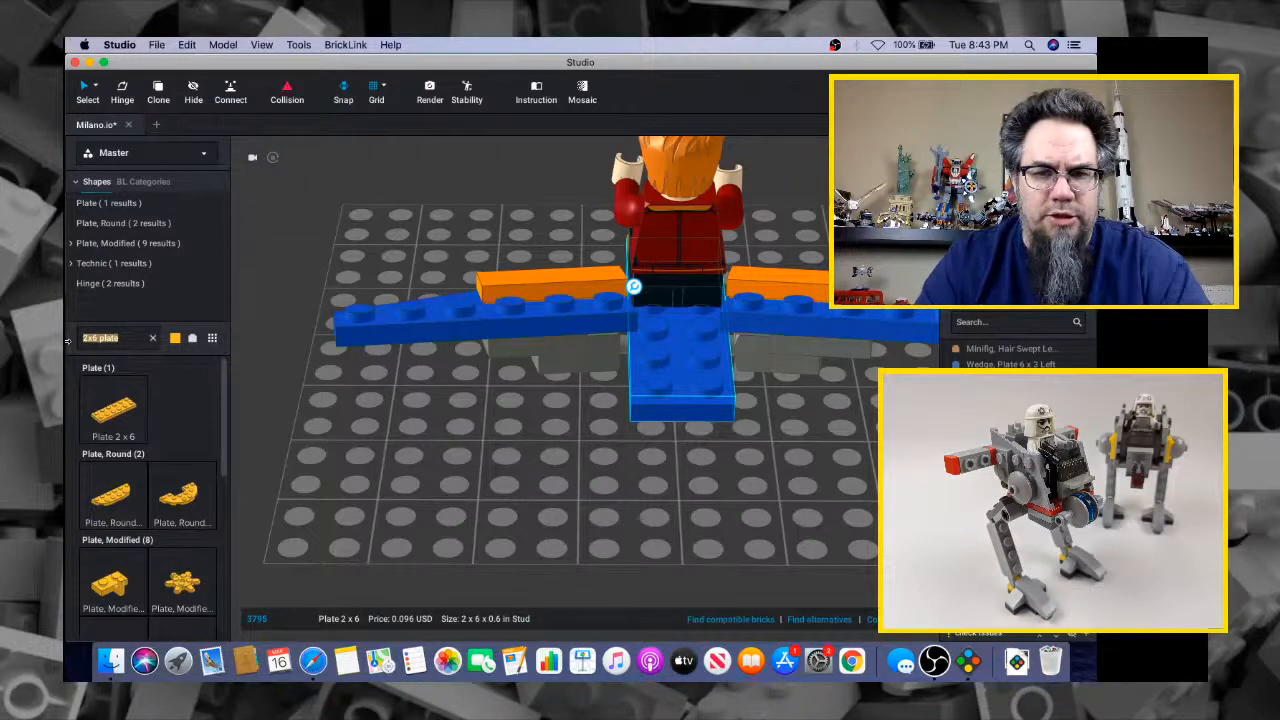
{"action": "type", "text": "bracket"}
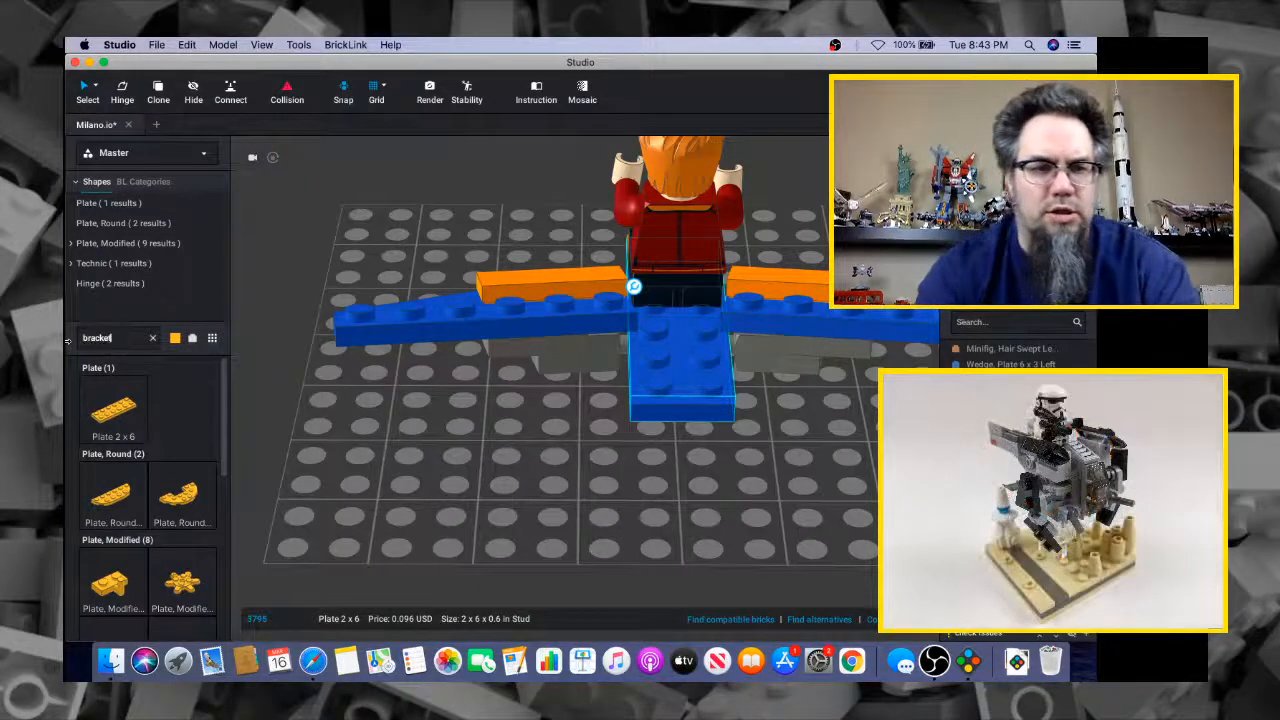
{"action": "key", "text": "Return"}
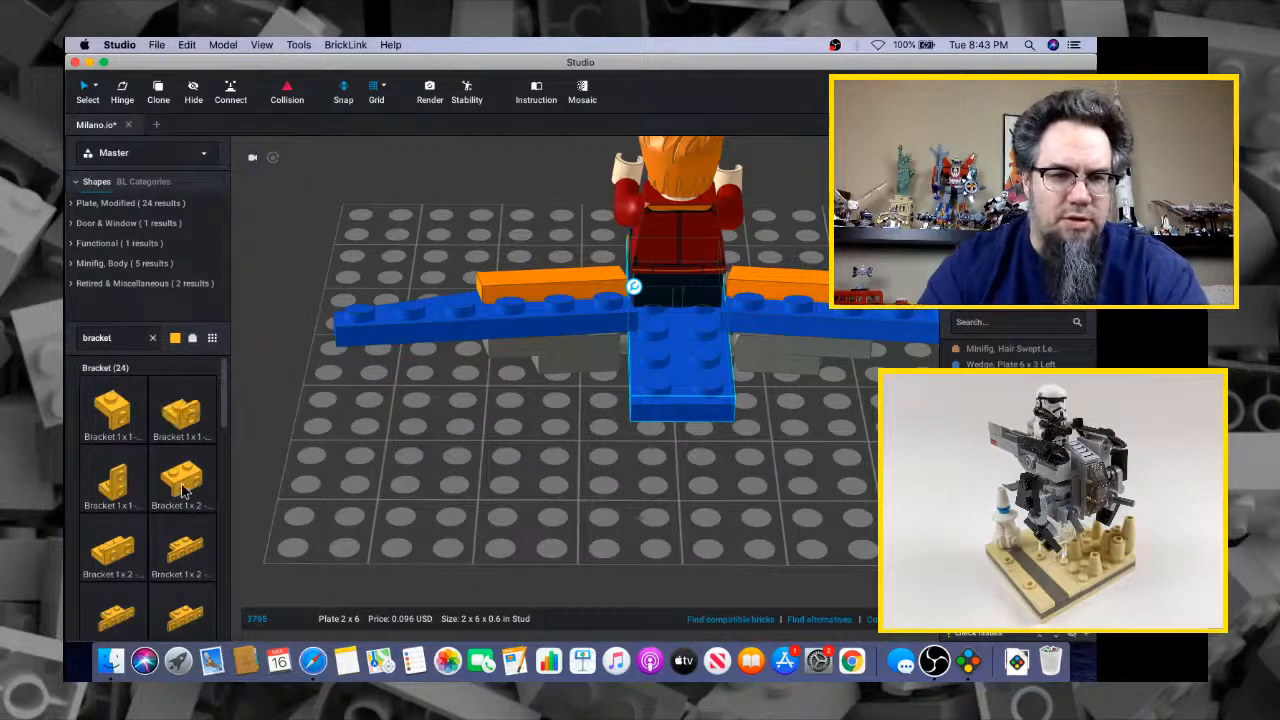
{"action": "left_click_drag", "start_coordinate": [181, 487], "coordinate": [682, 393]}
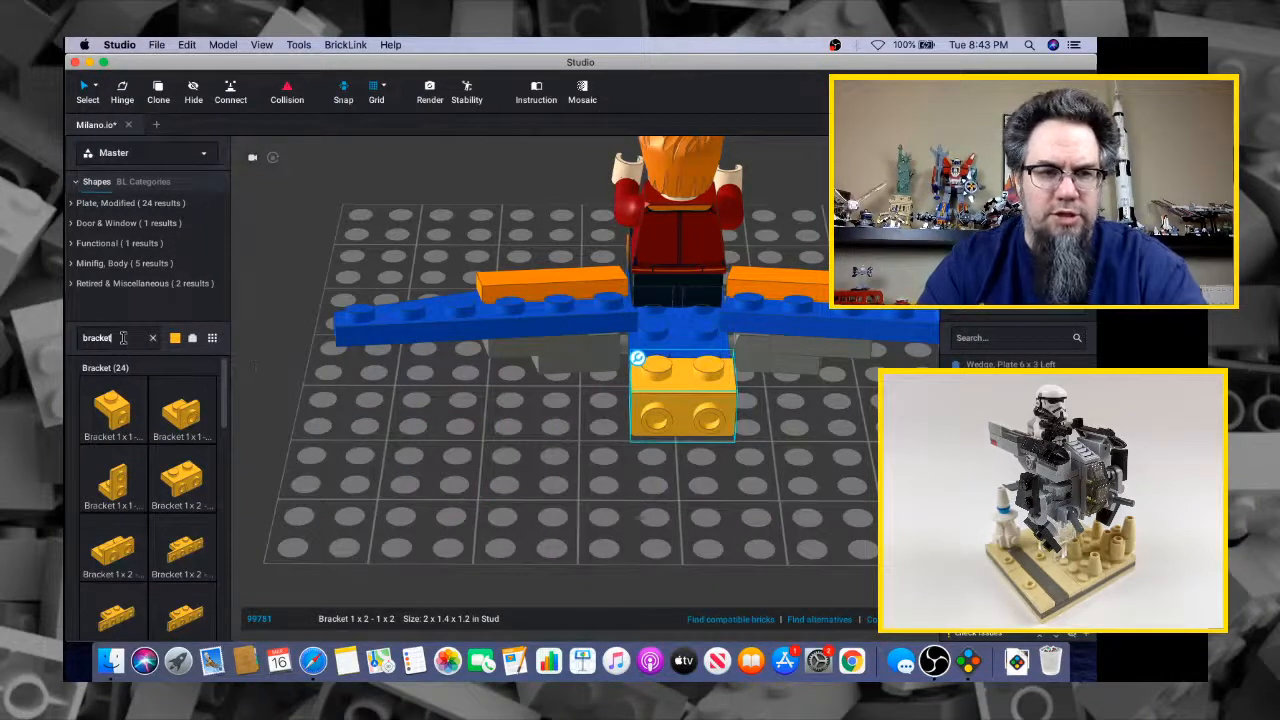
Find the 1x2 jumper plate, attach it to the bracket's rear-facing studs and check the Milano reference
{"action": "type", "text": "1"}
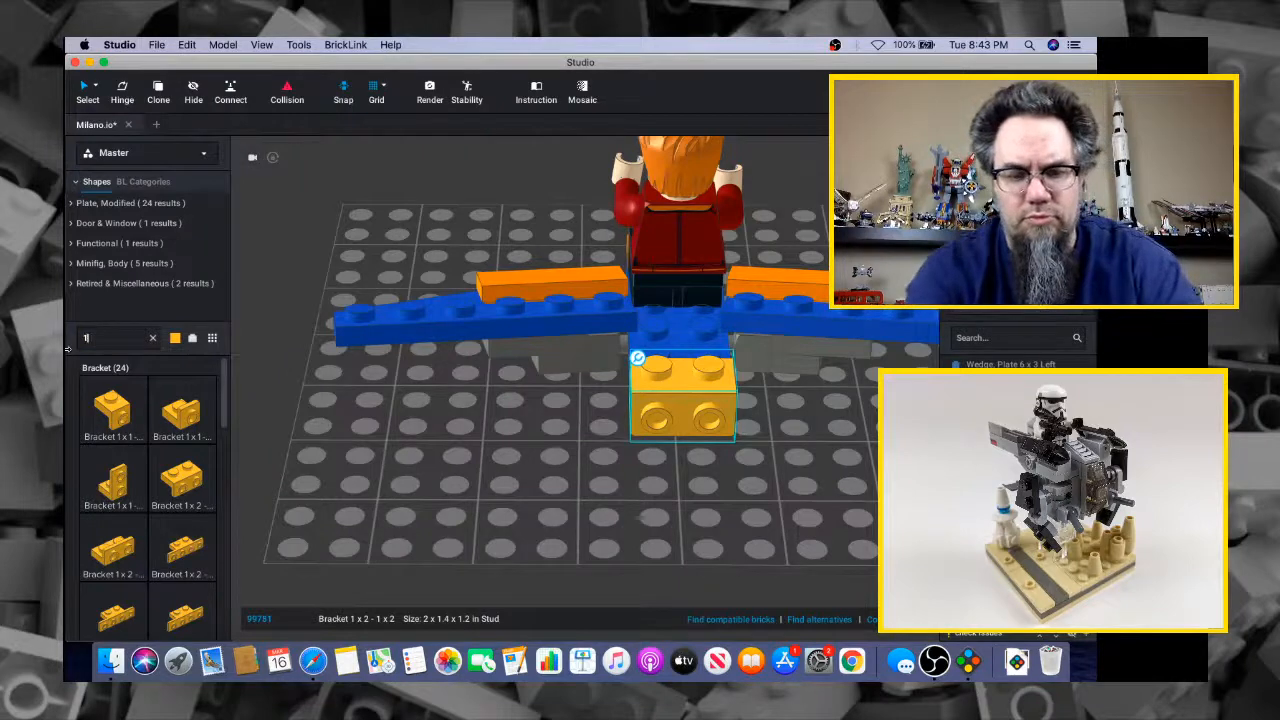
{"action": "type", "text": "x2 jump"}
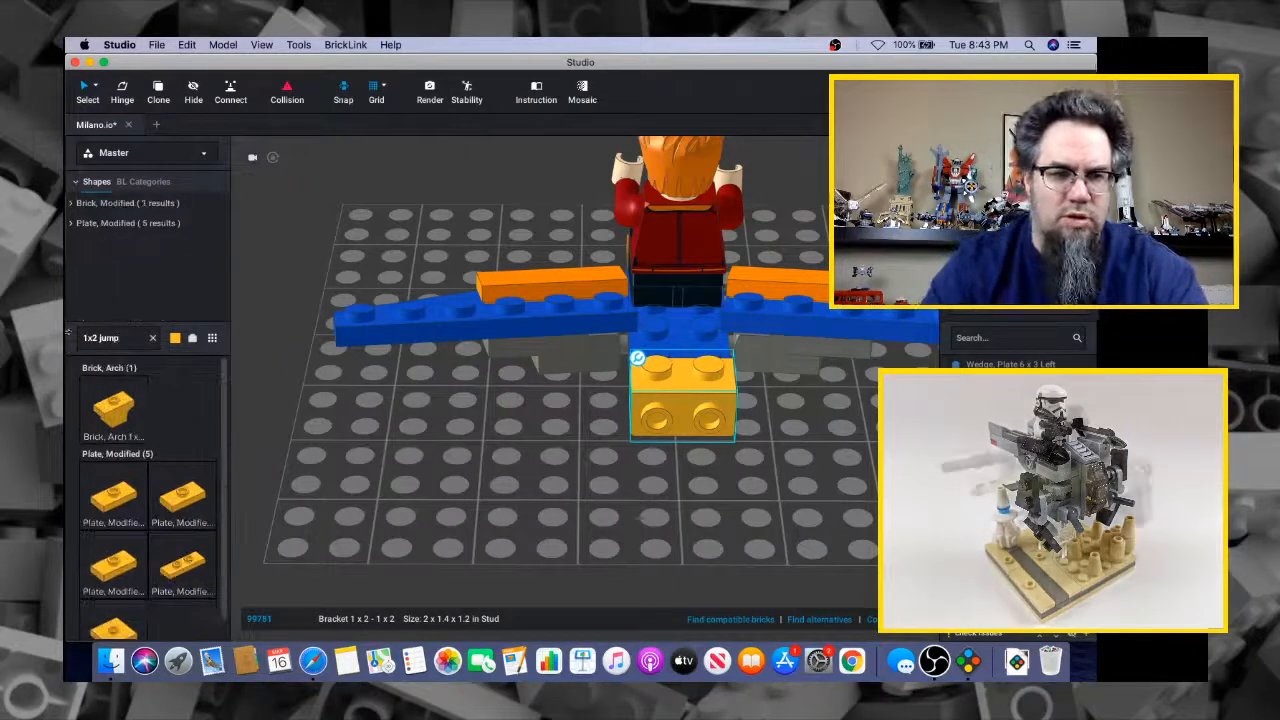
{"action": "left_click_drag", "start_coordinate": [199, 504], "coordinate": [697, 428]}
{"action": "key", "text": "super+Tab"}
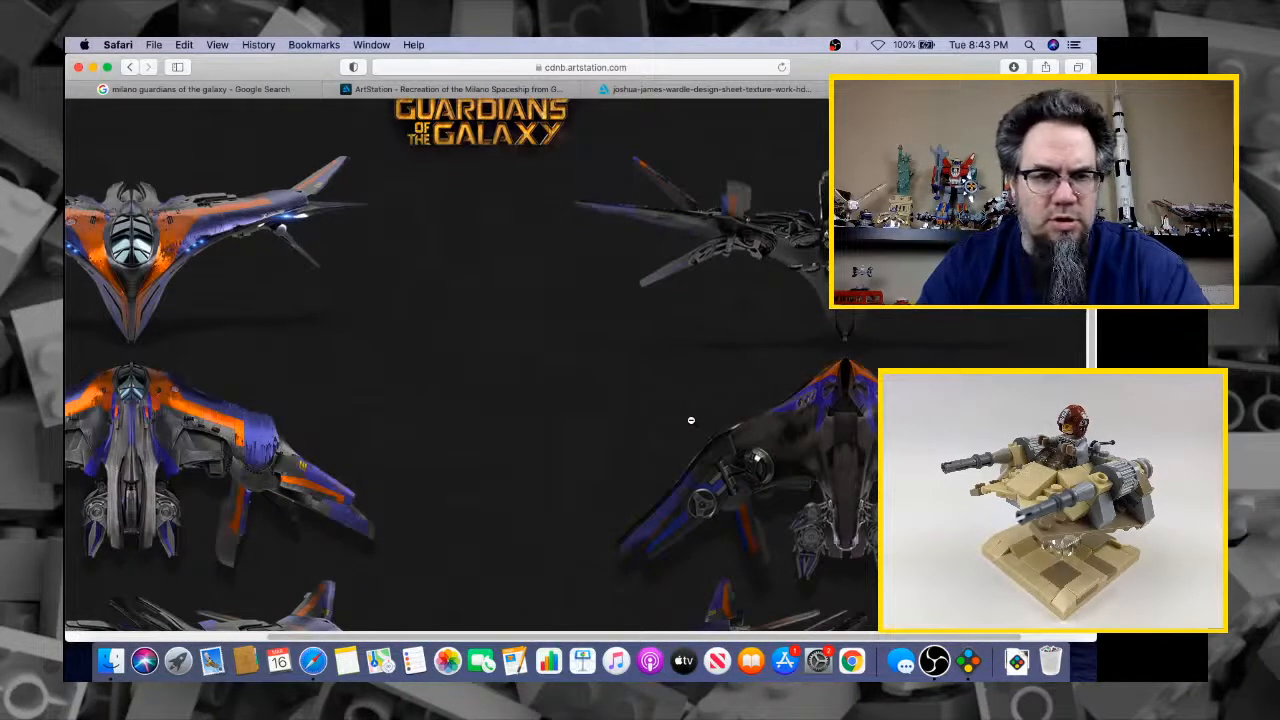
{"action": "key", "text": "super+Tab"}
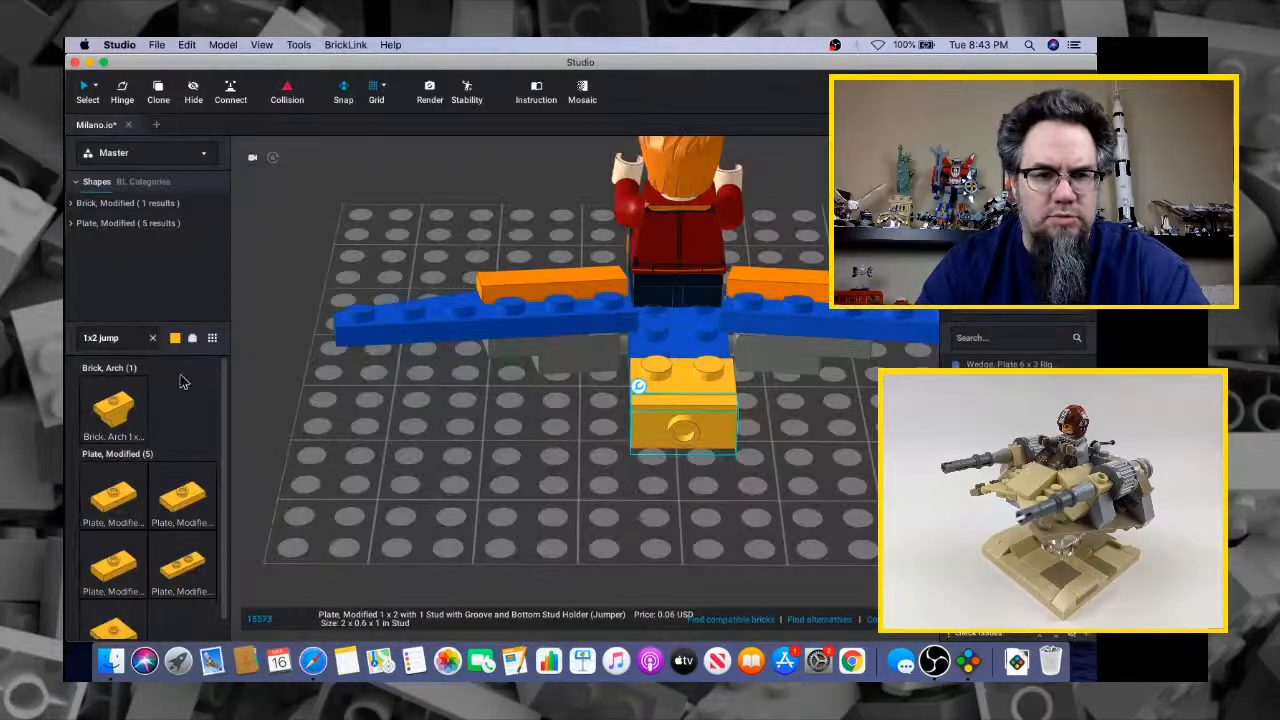
Find the fez cone, attach it to the jumper plate's stud at the tail and compare it with the Milano reference
{"action": "left_click_drag", "start_coordinate": [136, 340], "coordinate": [68, 342]}
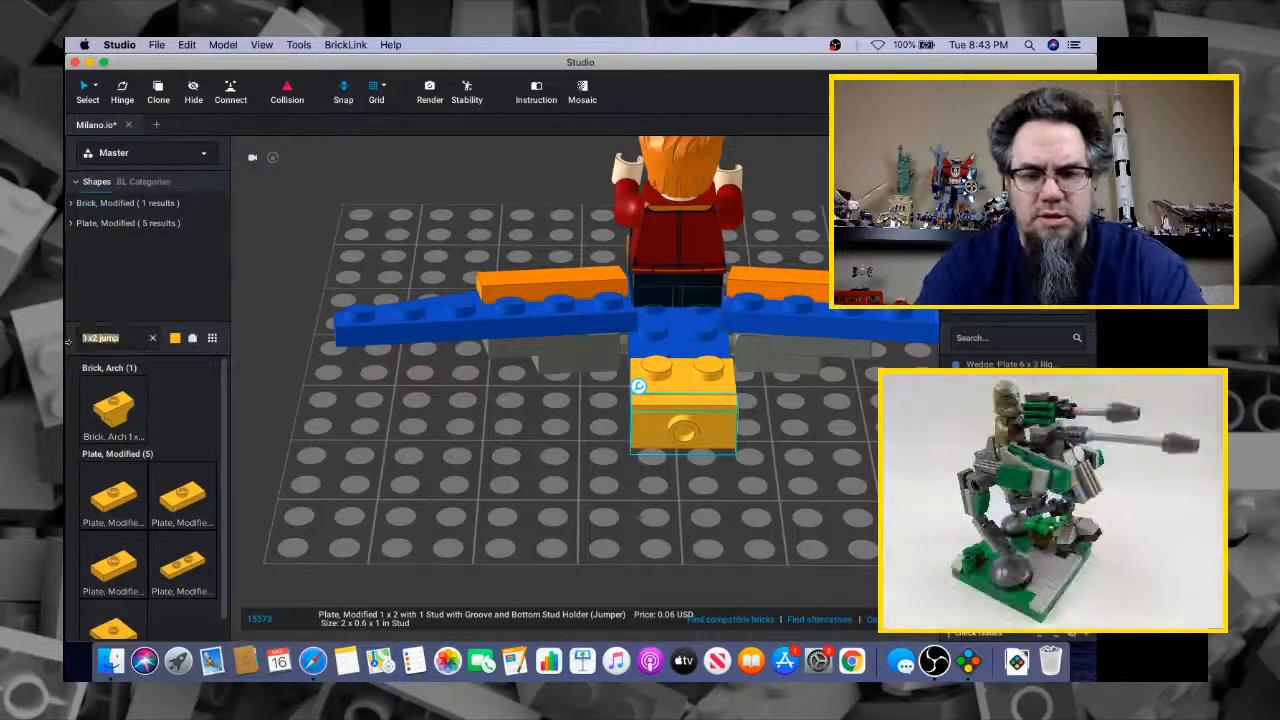
{"action": "type", "text": "fwz"}
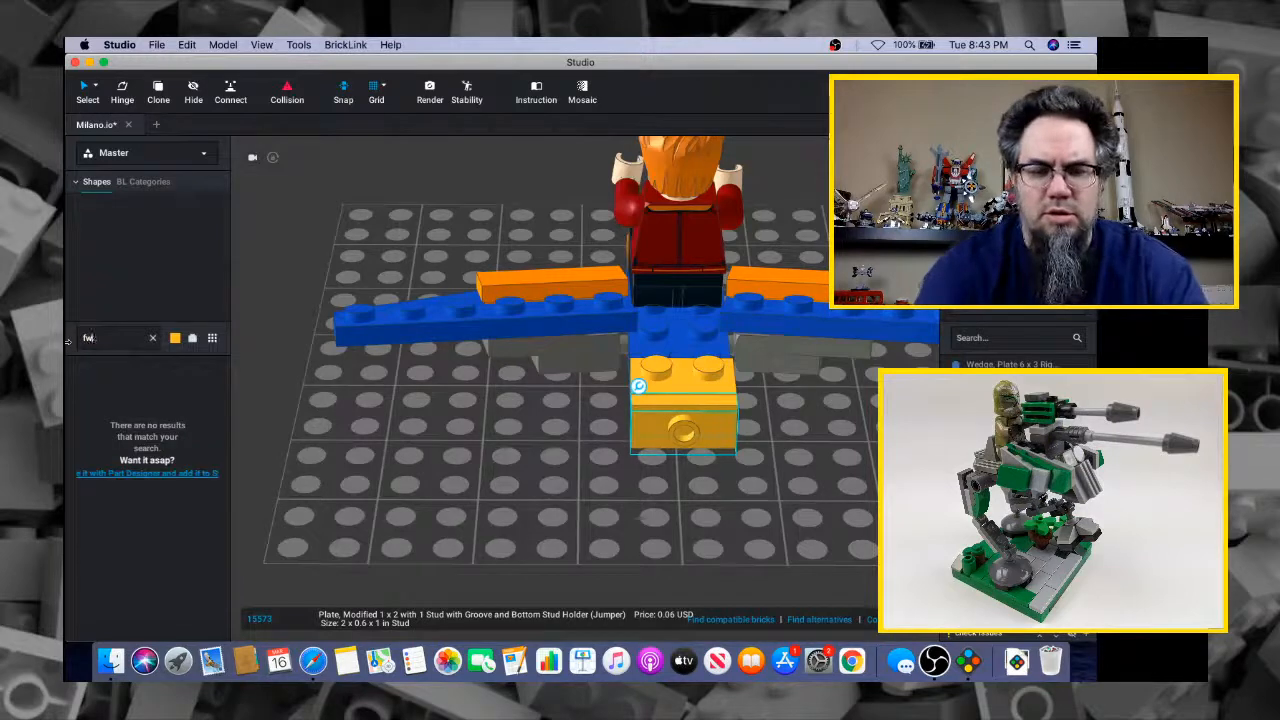
{"action": "key", "text": "BackSpace"}
{"action": "type", "text": "ez"}
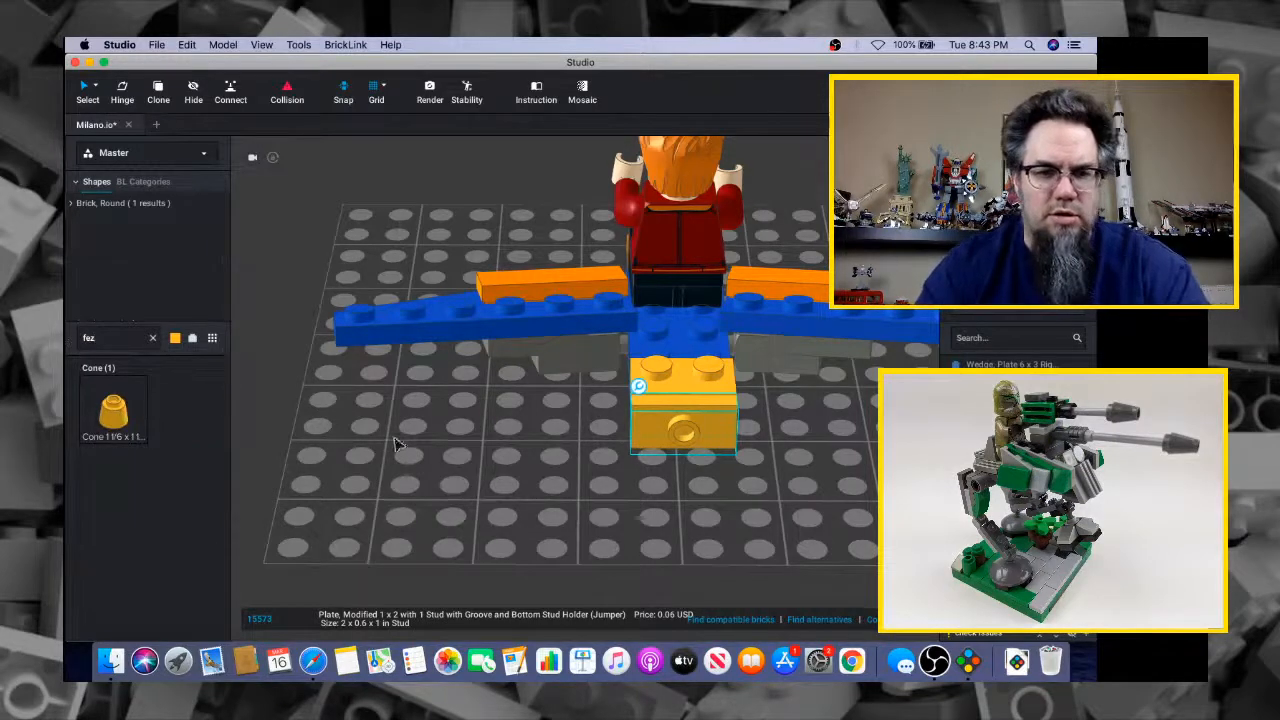
{"action": "left_click_drag", "start_coordinate": [118, 418], "coordinate": [684, 455]}
{"action": "right_click_drag", "start_coordinate": [640, 405], "coordinate": [682, 430]}
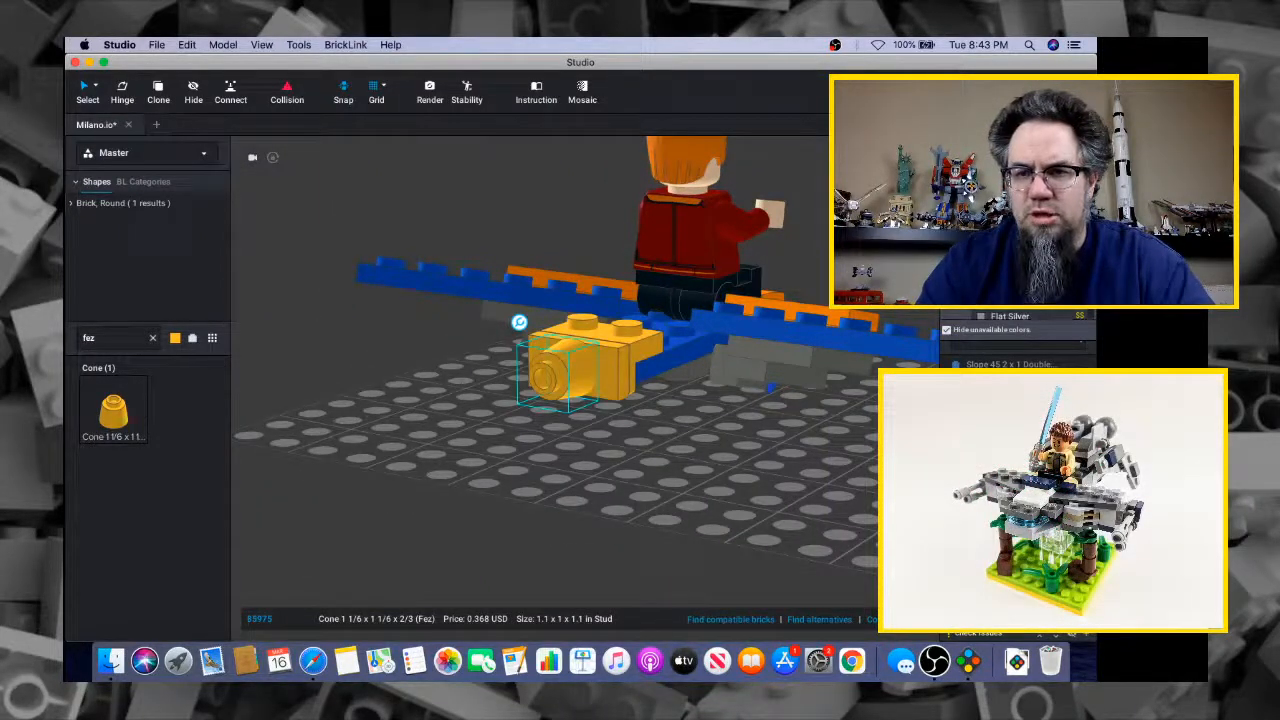
{"action": "key", "text": "super+Tab"}
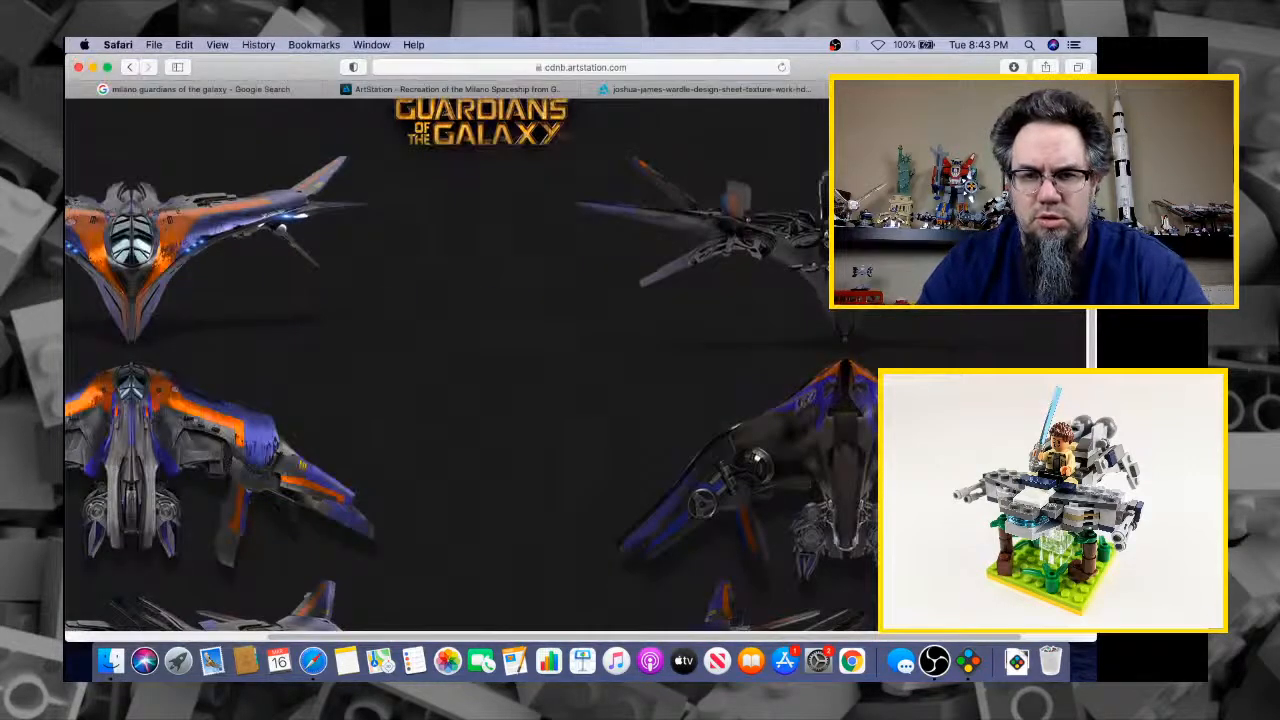
{"action": "key", "text": "super+Tab"}
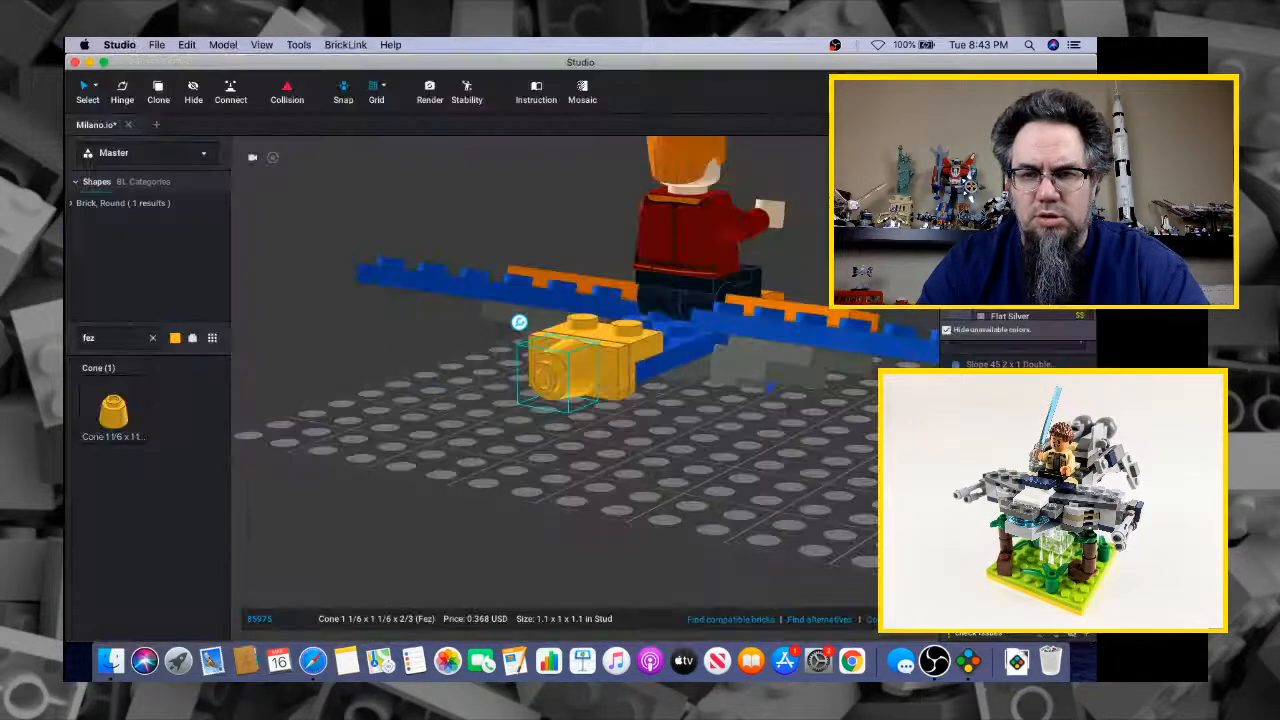
Recolour the fez cone Flat Silver and make the jumper plate and the tail bracket gray
{"action": "left_click", "coordinate": [1009, 316]}
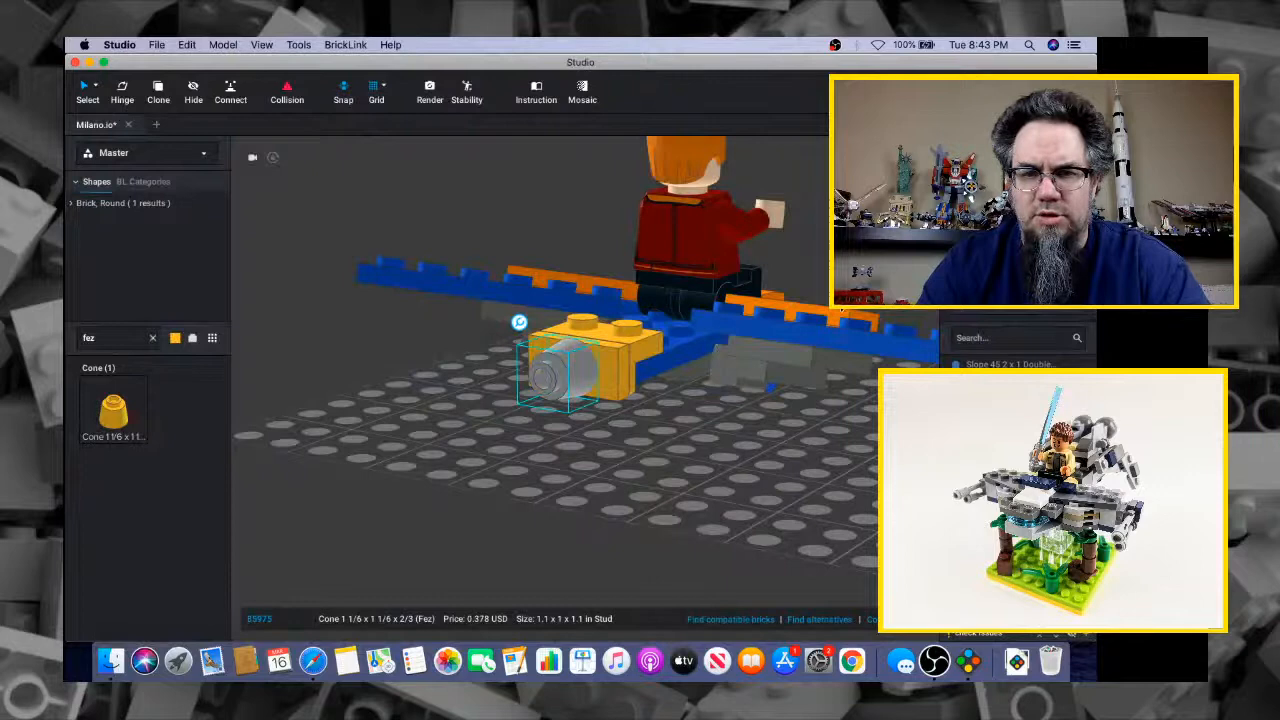
{"action": "left_click", "coordinate": [621, 378]}
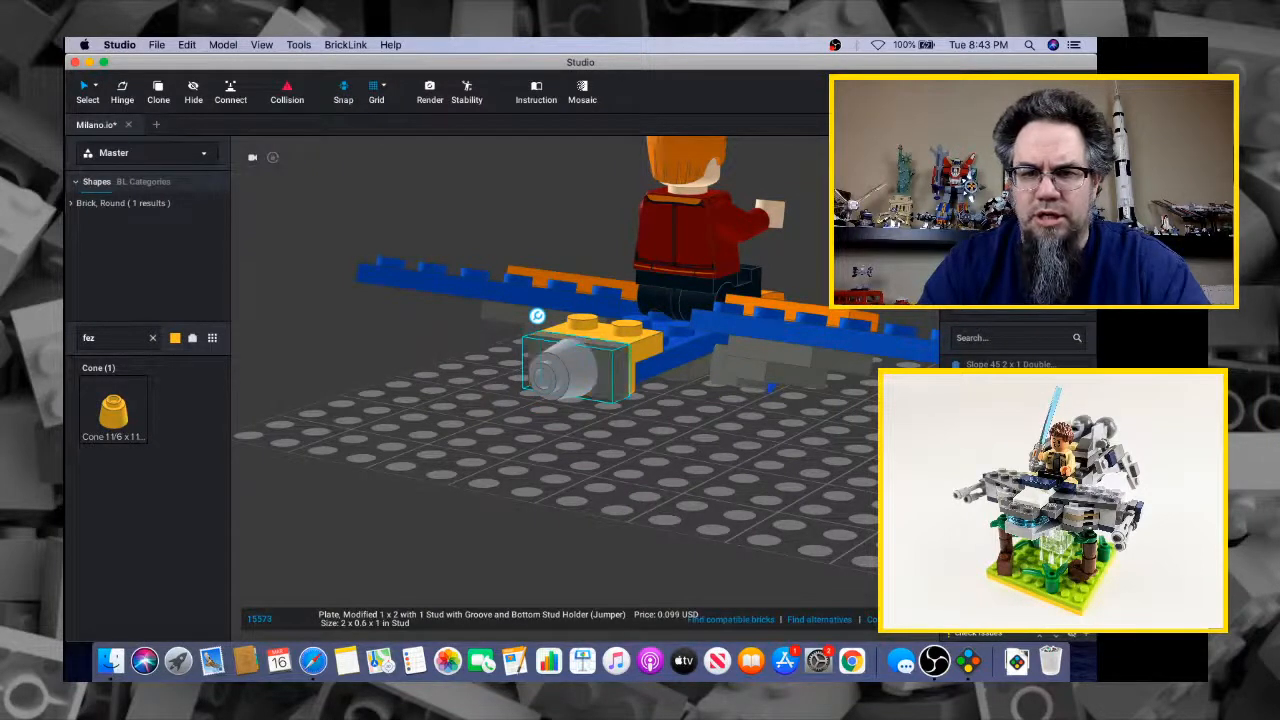
{"action": "left_click", "coordinate": [652, 340]}
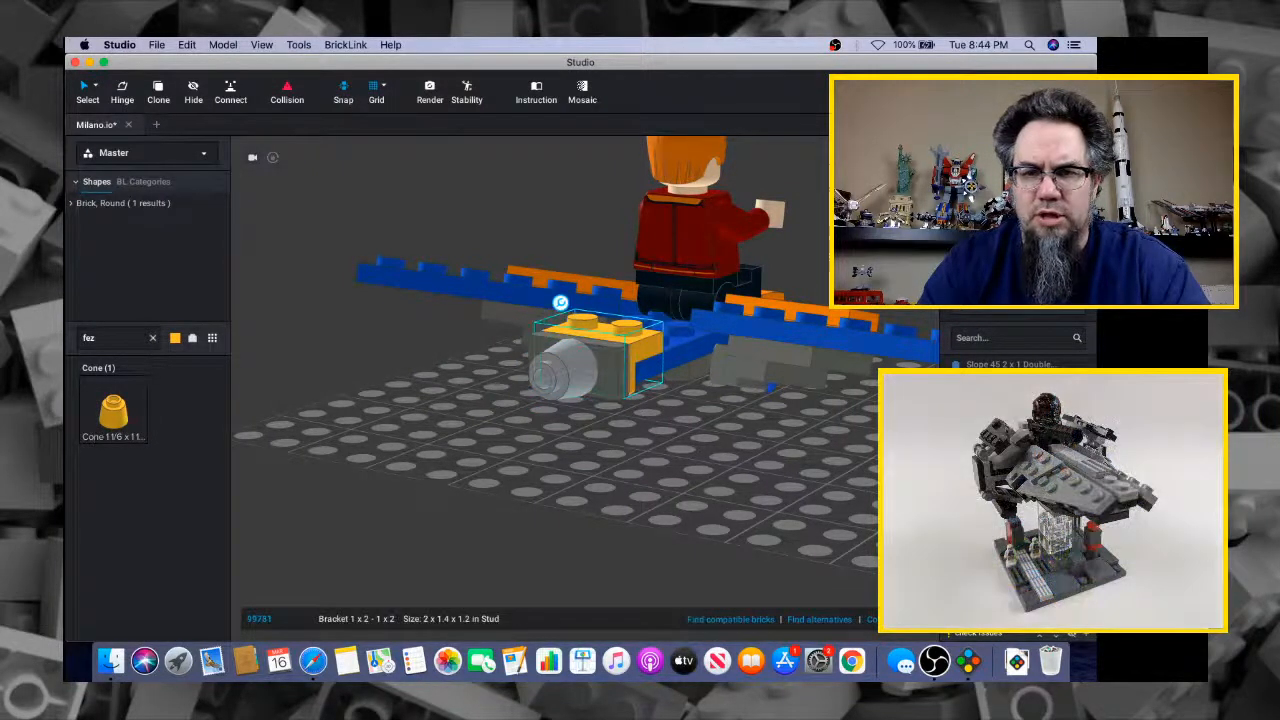
{"action": "right_click_drag", "start_coordinate": [560, 302], "coordinate": [603, 349]}
Compare the recoloured tail section from behind and above with the Milano reference in Safari
{"action": "key", "text": "super+Tab"}
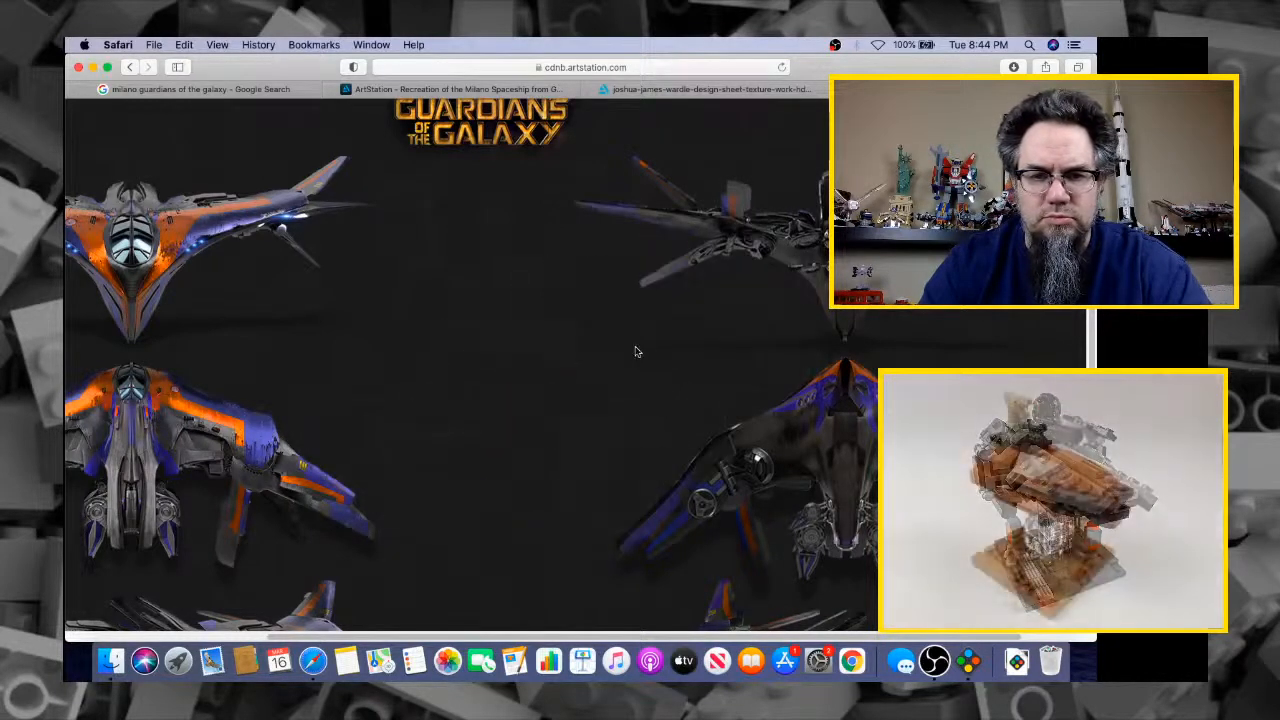
{"action": "left_click", "coordinate": [551, 471]}
{"action": "left_click", "coordinate": [553, 471]}
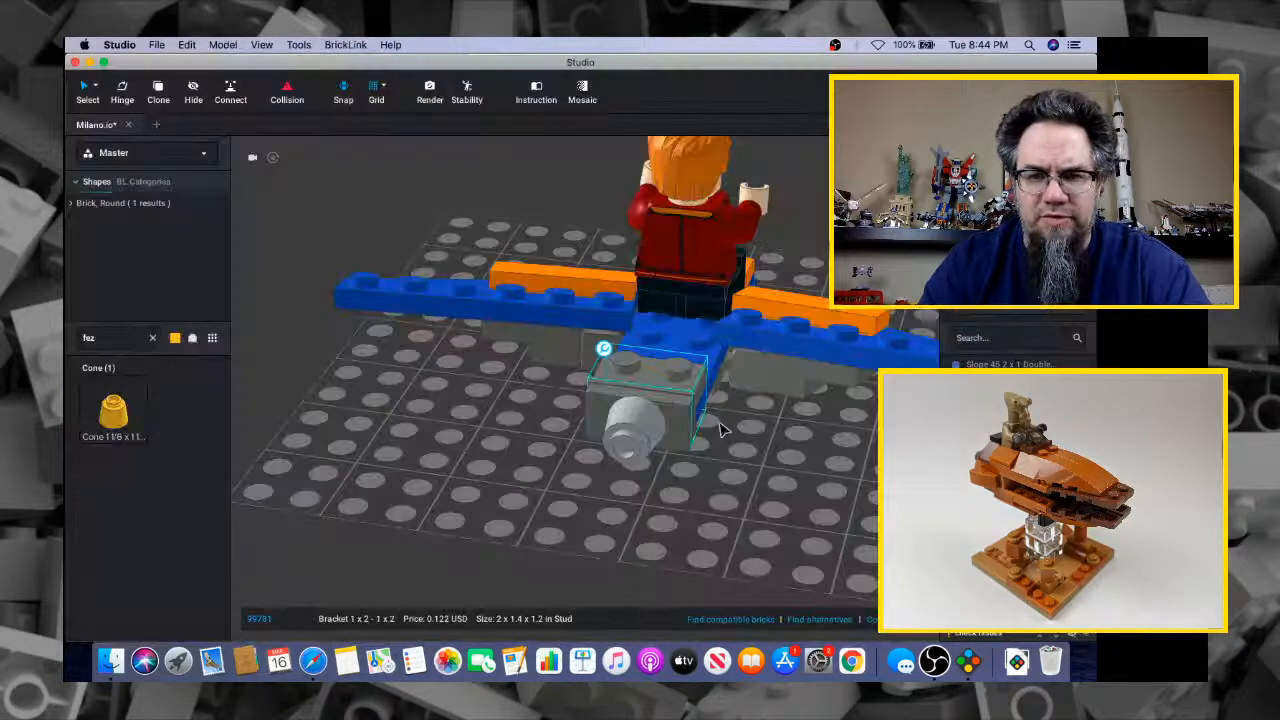
{"action": "right_click_drag", "start_coordinate": [600, 420], "coordinate": [600, 300]}
{"action": "right_click_drag", "start_coordinate": [791, 400], "coordinate": [791, 435]}
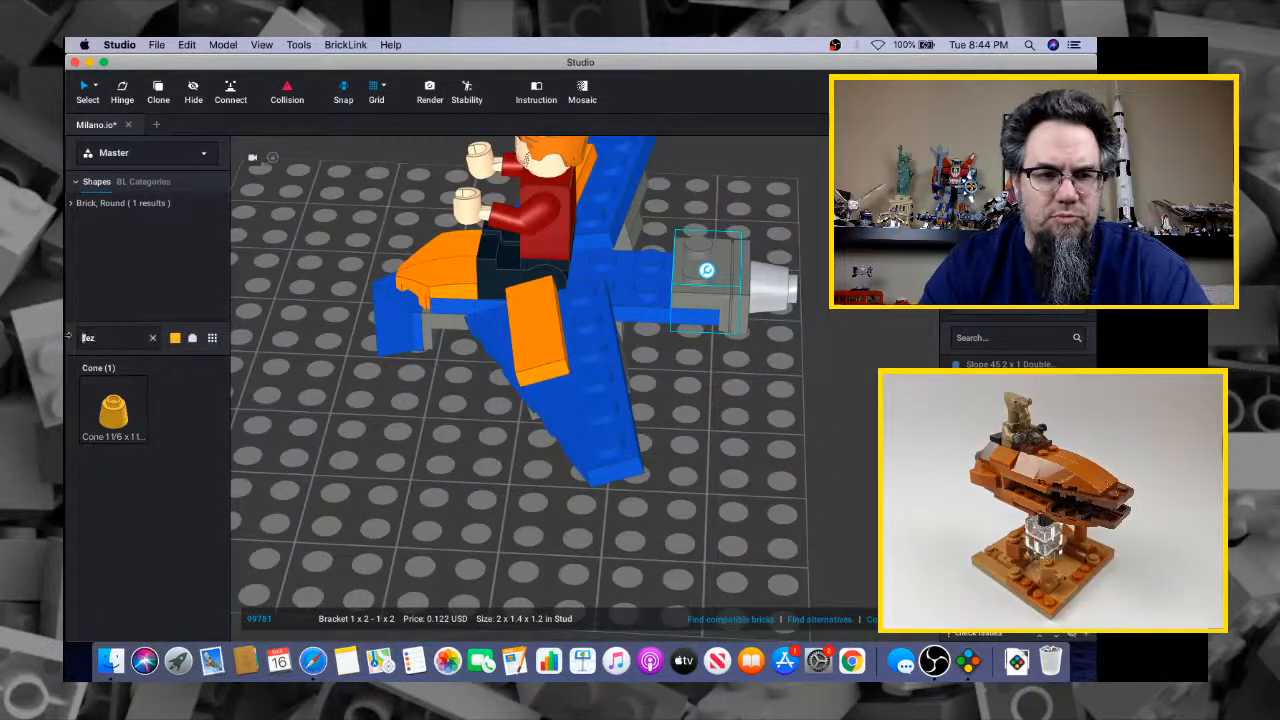
{"action": "key", "text": "super+Tab"}
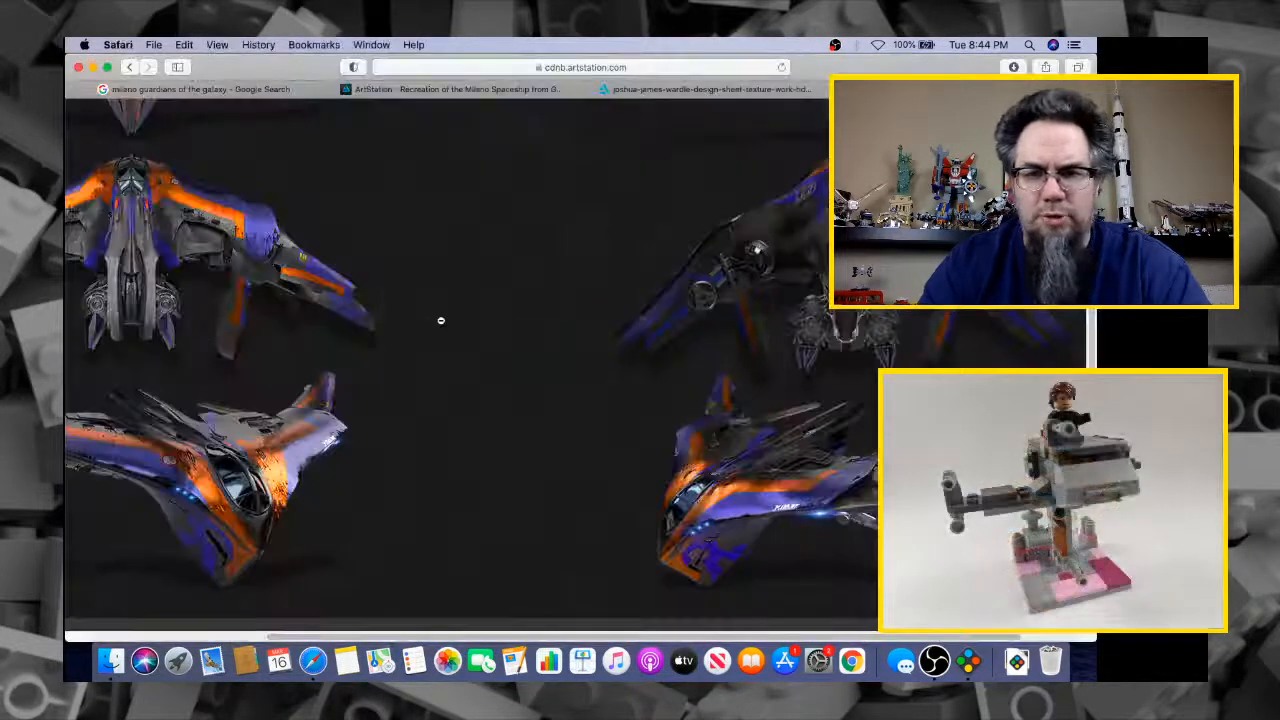
{"action": "key", "text": "super+Tab"}
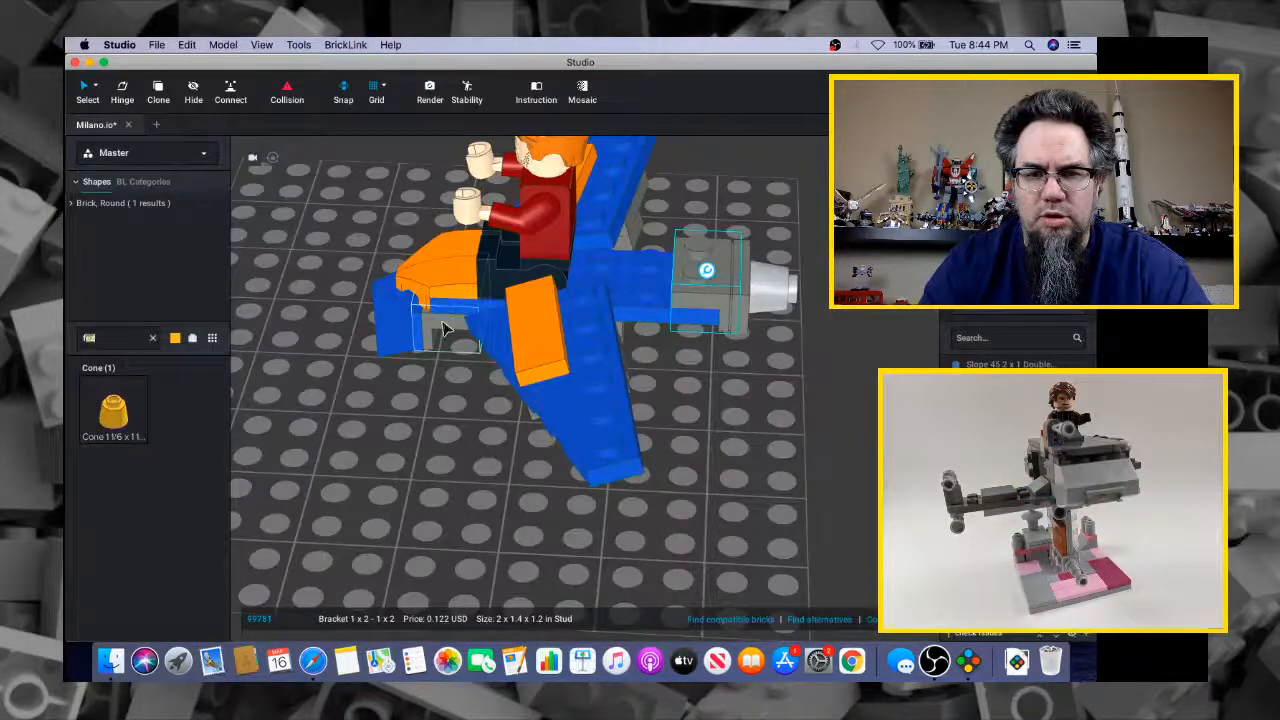
{"action": "mouse_move", "coordinate": [725, 322]}
{"action": "right_mouse_down"}
{"action": "mouse_move", "coordinate": [705, 324]}
{"action": "mouse_move", "coordinate": [724, 333]}
{"action": "right_mouse_up"}
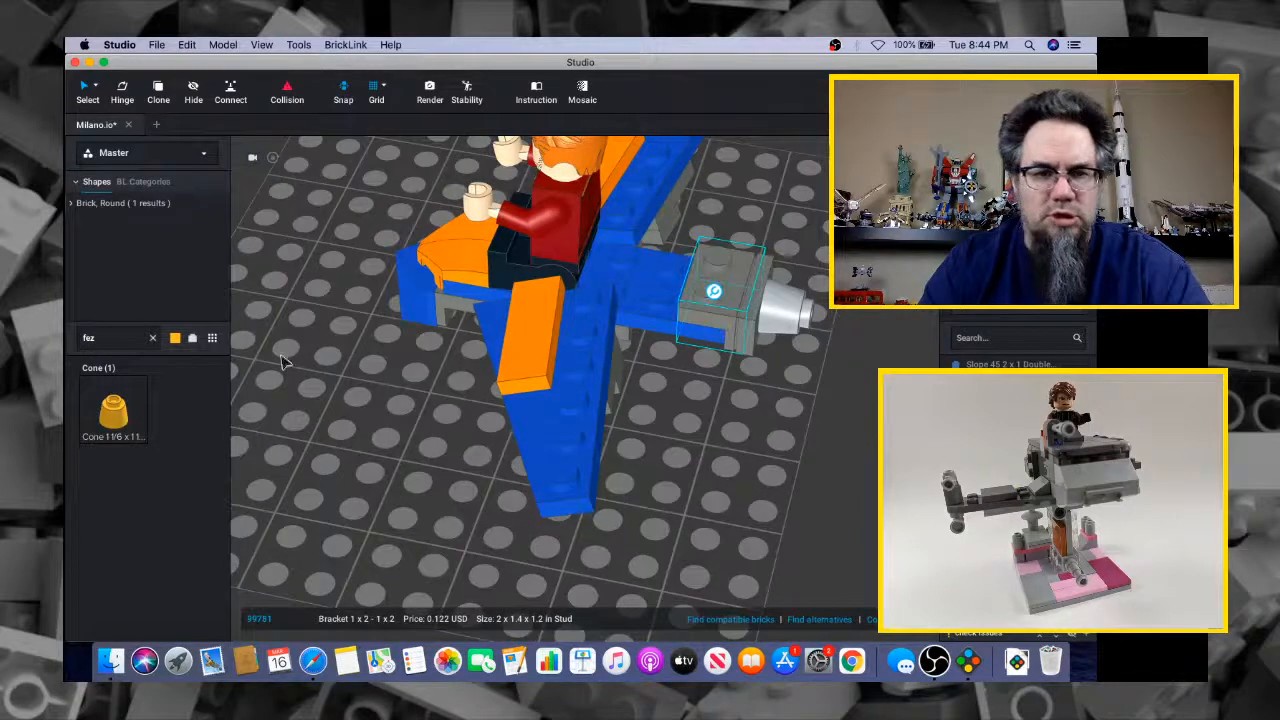
Search the parts for "1x1 bar" and place a Bar 1L with 1 x 1 Round Plate on the blue plate beside the bracket, pointing outward
{"action": "left_click", "coordinate": [80, 340]}
{"action": "type", "text": "1"}
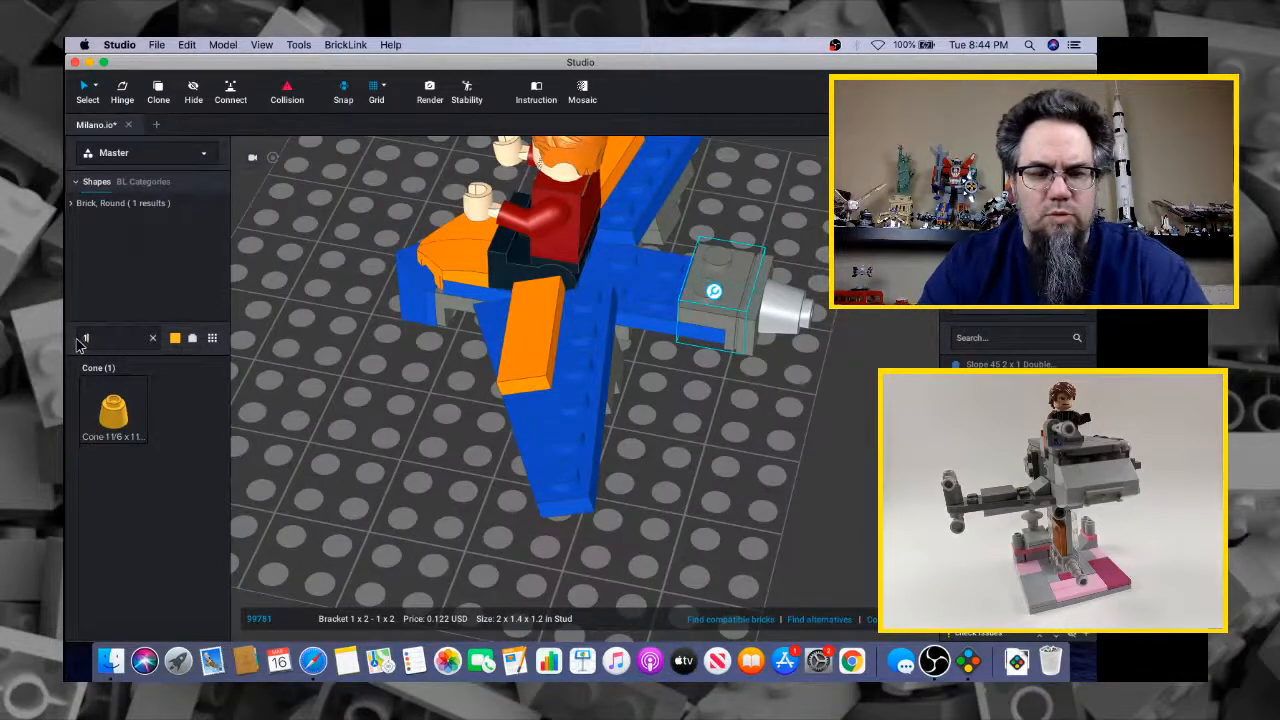
{"action": "type", "text": "x1 bal"}
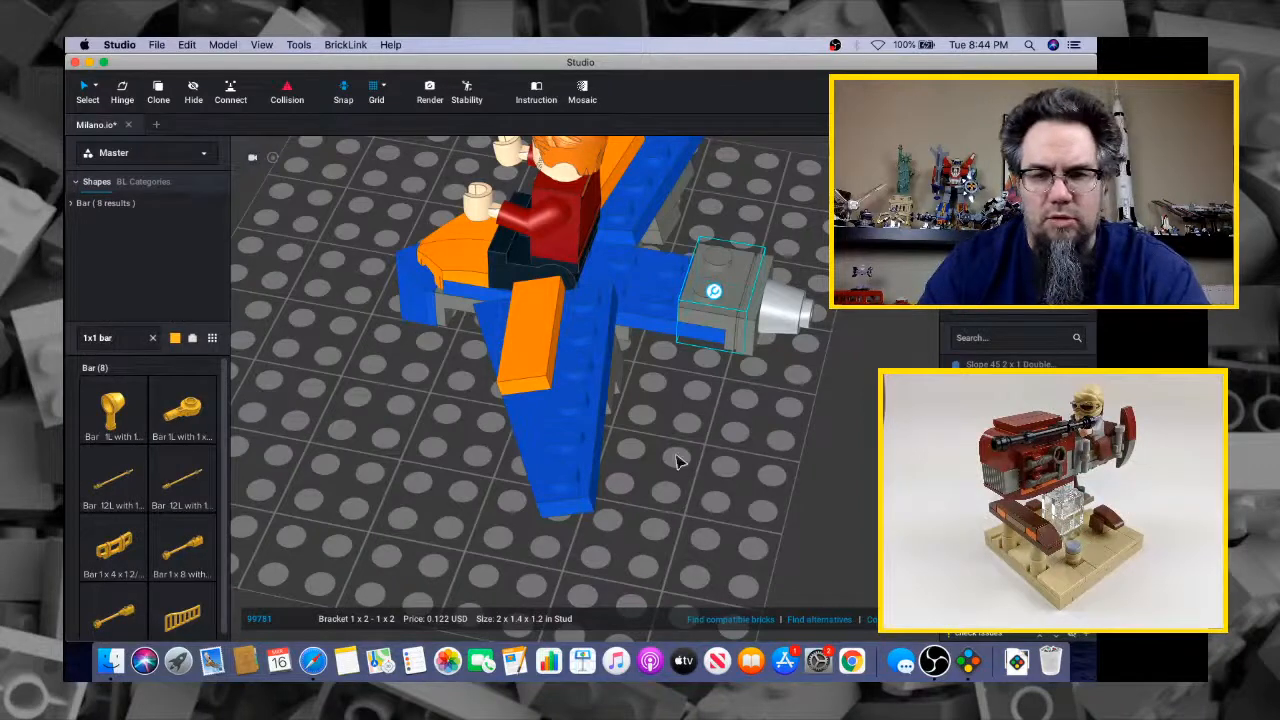
{"action": "left_click_drag", "start_coordinate": [183, 412], "coordinate": [667, 300]}
{"action": "left_click", "coordinate": [666, 299]}
{"action": "right_click_drag", "start_coordinate": [689, 340], "coordinate": [700, 411]}
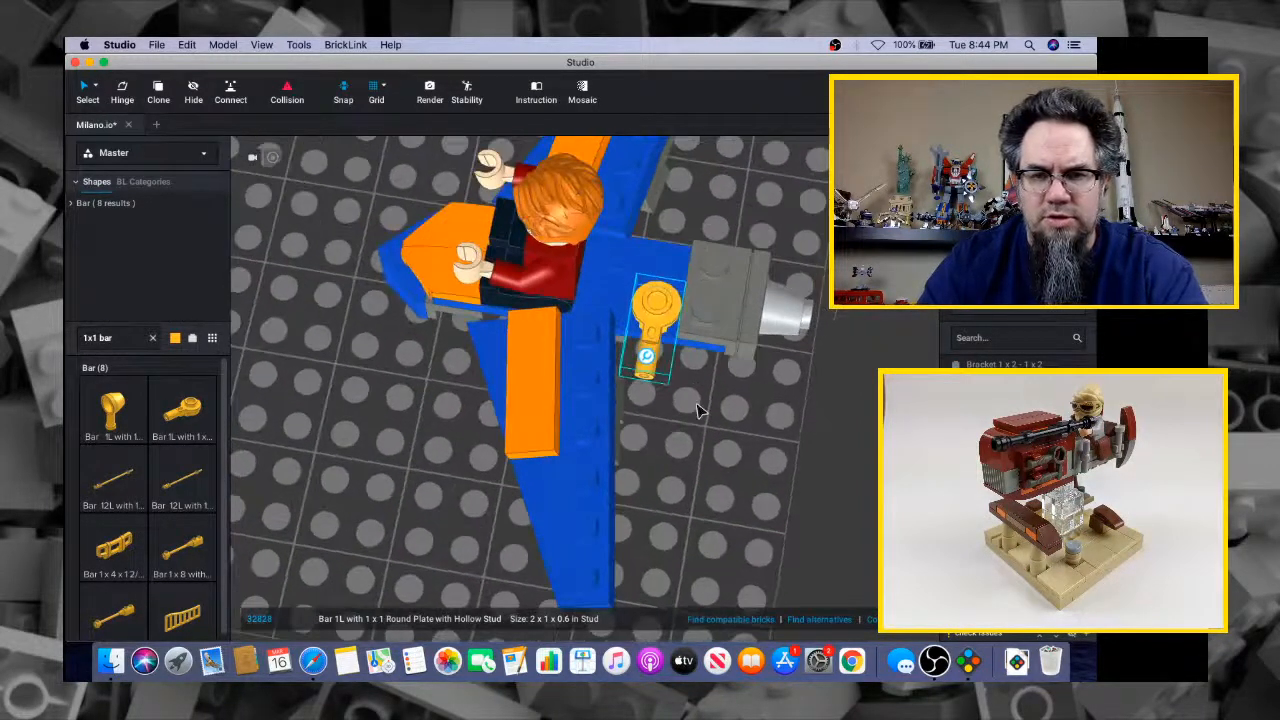
{"action": "left_click_drag", "start_coordinate": [664, 262], "coordinate": [660, 258]}
{"action": "key", "text": "Escape"}
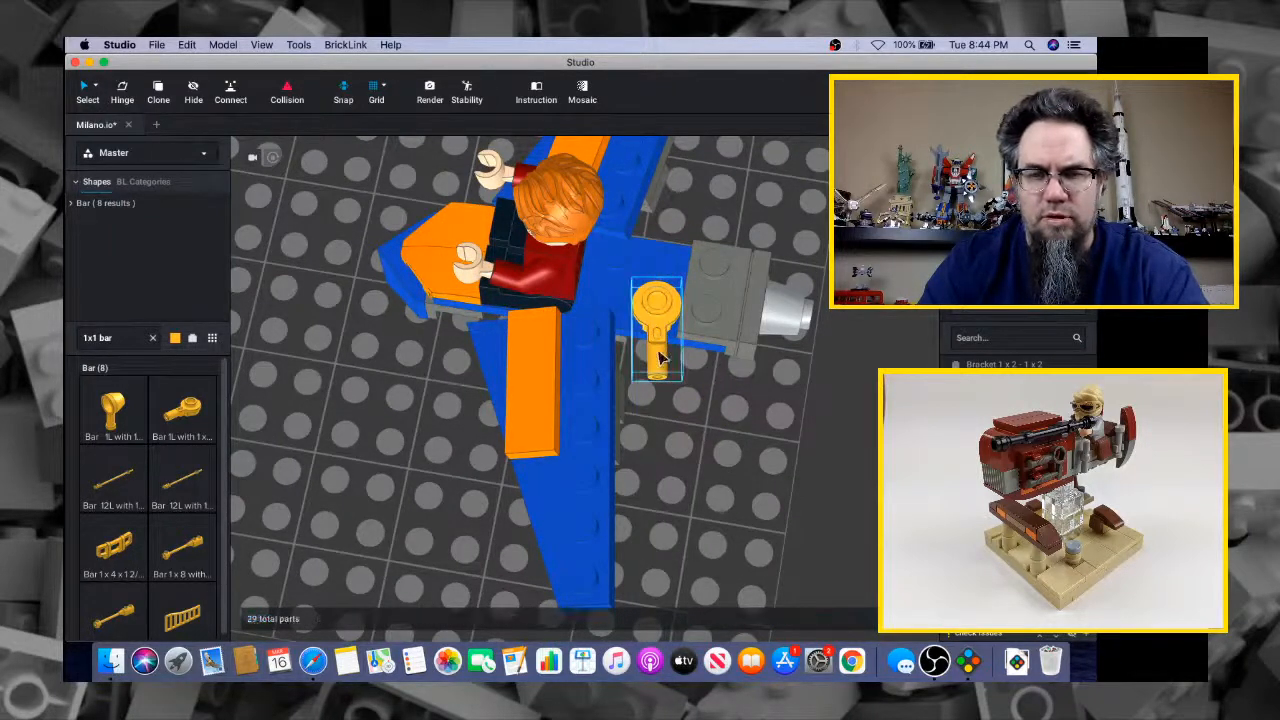
Duplicate the bar piece and place the copy on the adjacent stud of the blue plate, pointing toward the opposite wing
{"action": "left_click", "coordinate": [658, 357]}
{"action": "key", "text": "super+c"}
{"action": "key", "text": "super+v"}
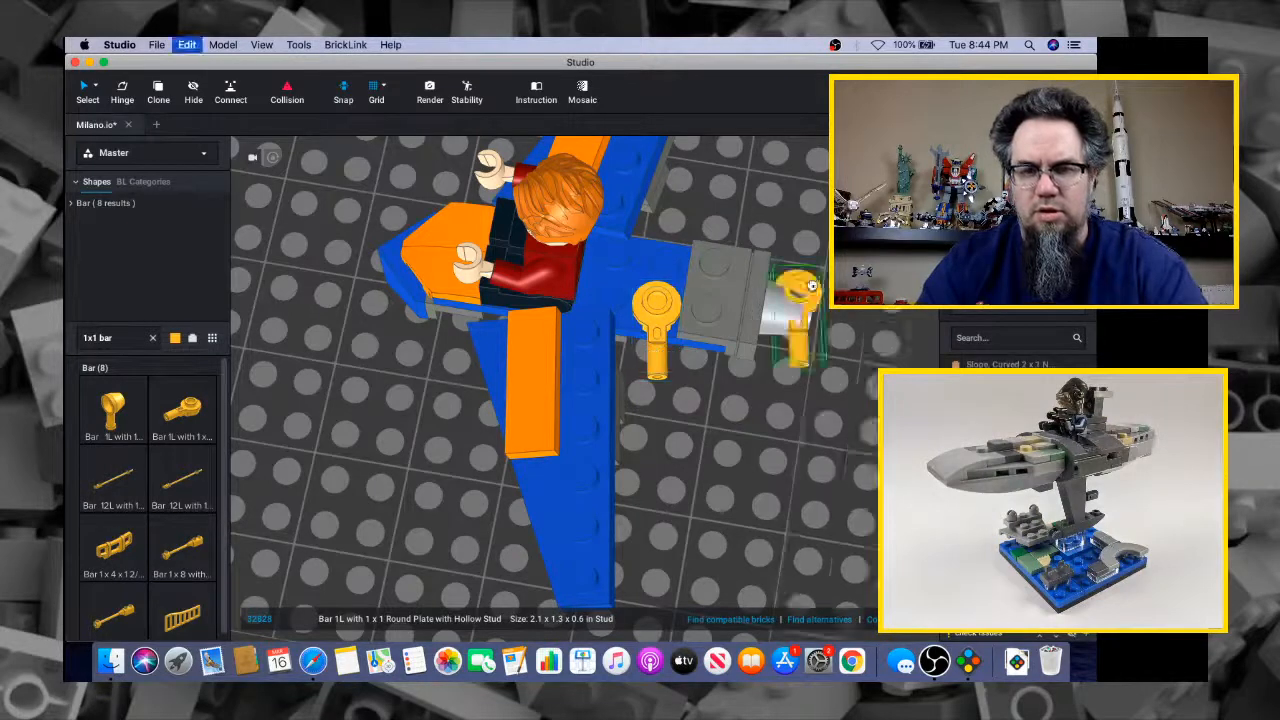
{"action": "left_click", "coordinate": [668, 260]}
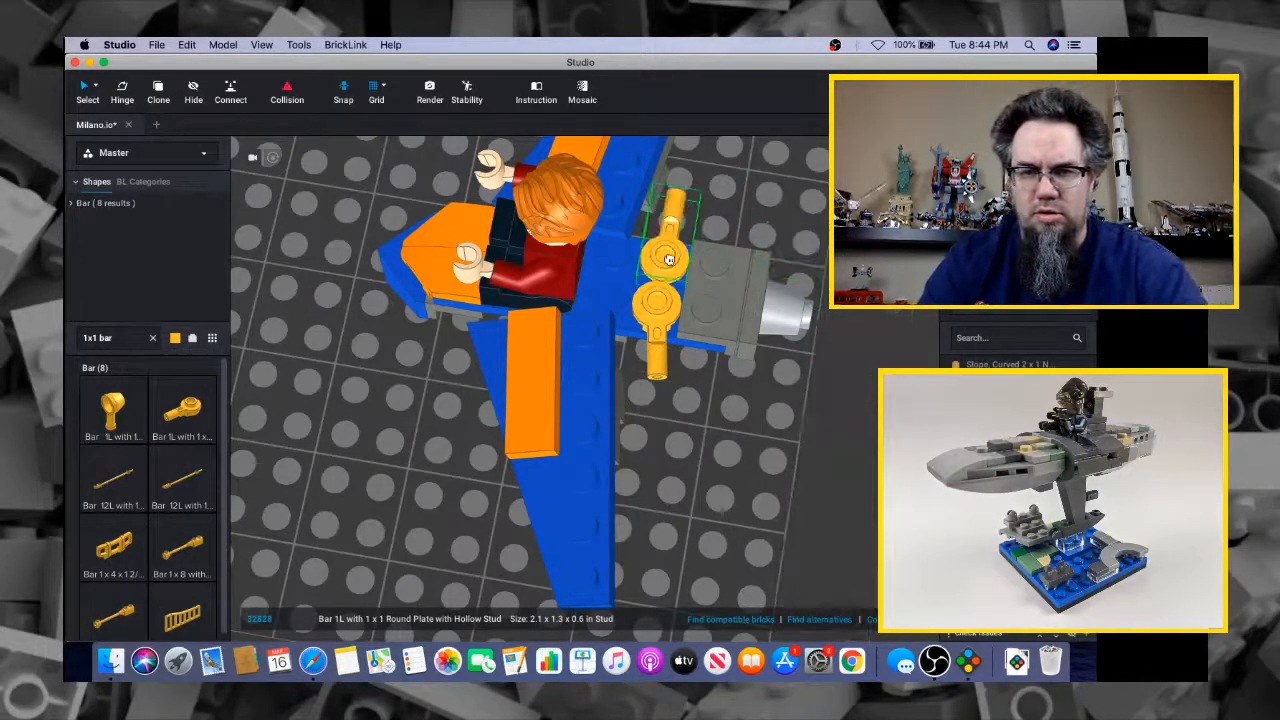
Adjust the angle between the two bar pieces with Hinge and compare the tail with the Milano reference in Safari
{"action": "key", "text": "h"}
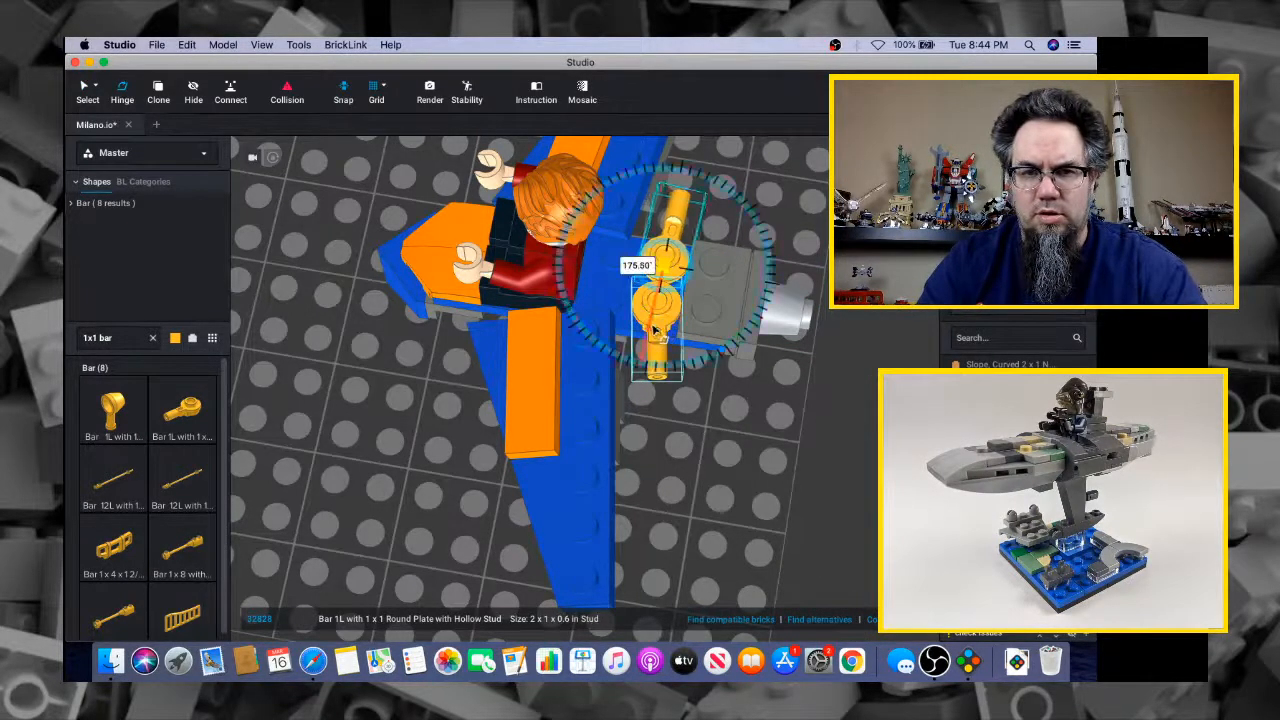
{"action": "left_click_drag", "start_coordinate": [650, 328], "coordinate": [654, 329]}
{"action": "right_click_drag", "start_coordinate": [762, 340], "coordinate": [620, 445]}
{"action": "left_click", "coordinate": [606, 451]}
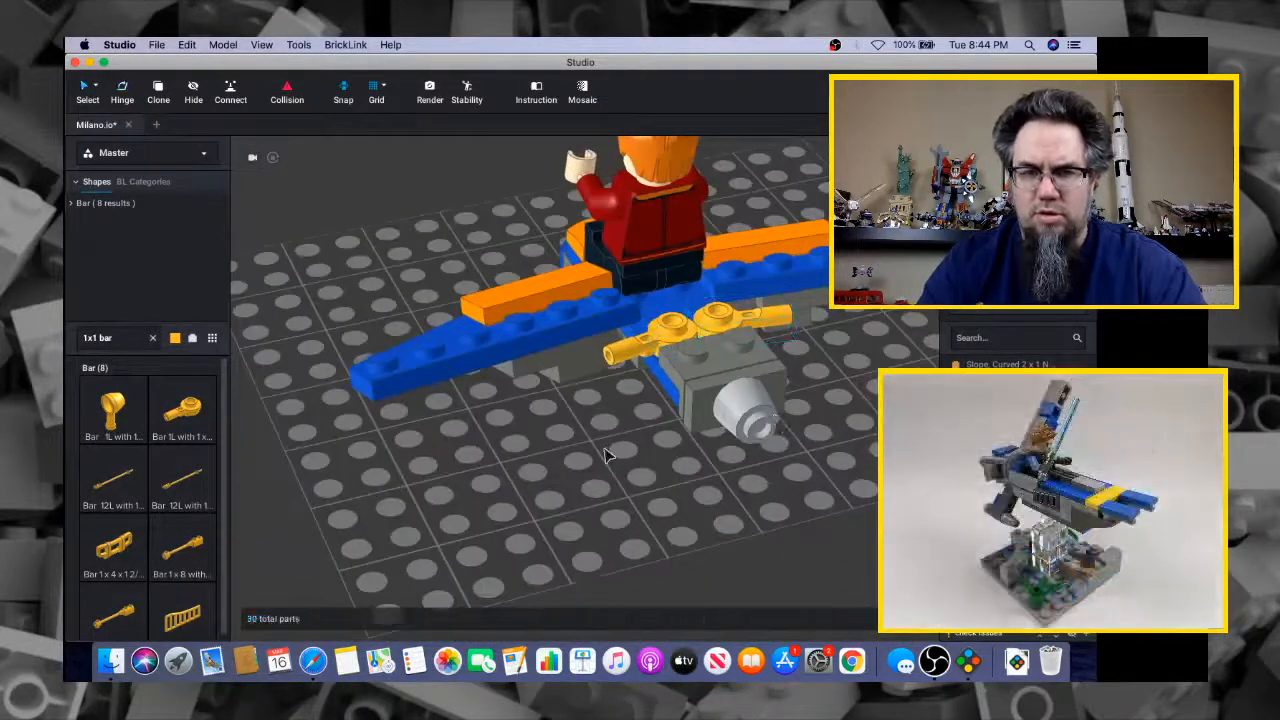
{"action": "key", "text": "super+Tab"}
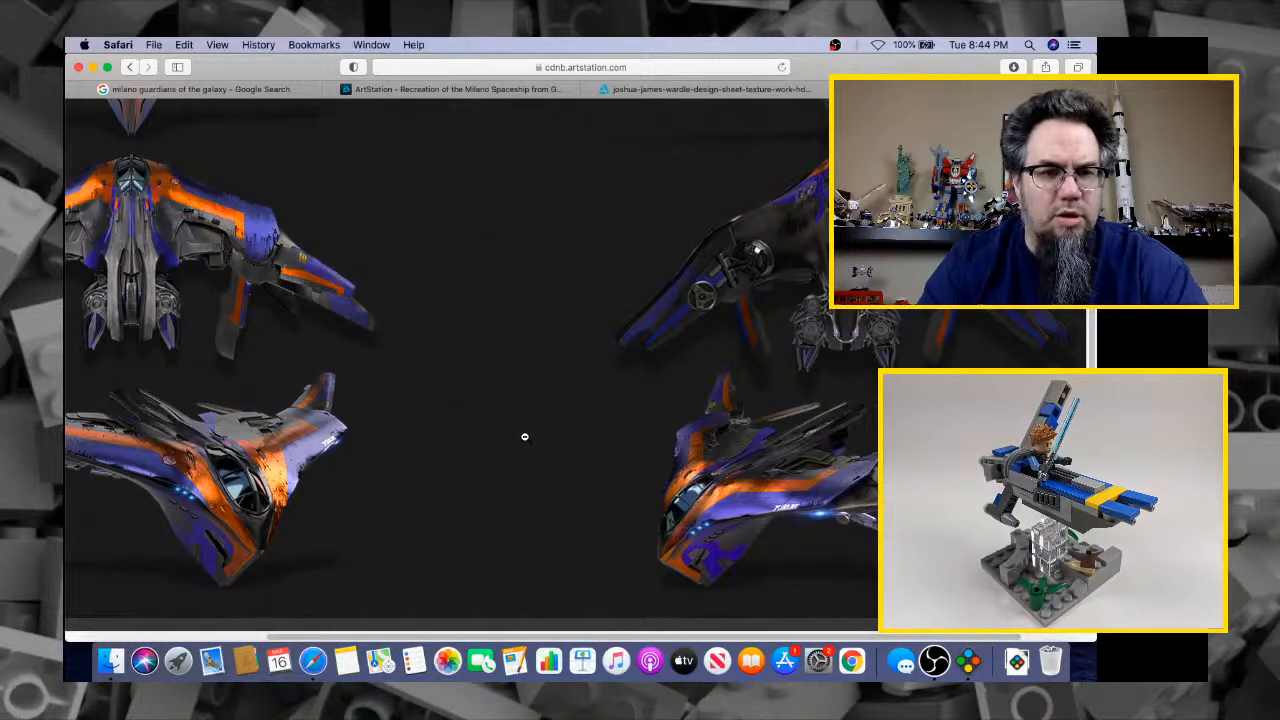
{"action": "scroll", "coordinate": [456, 370], "scroll_direction": "up", "scroll_amount": 5}
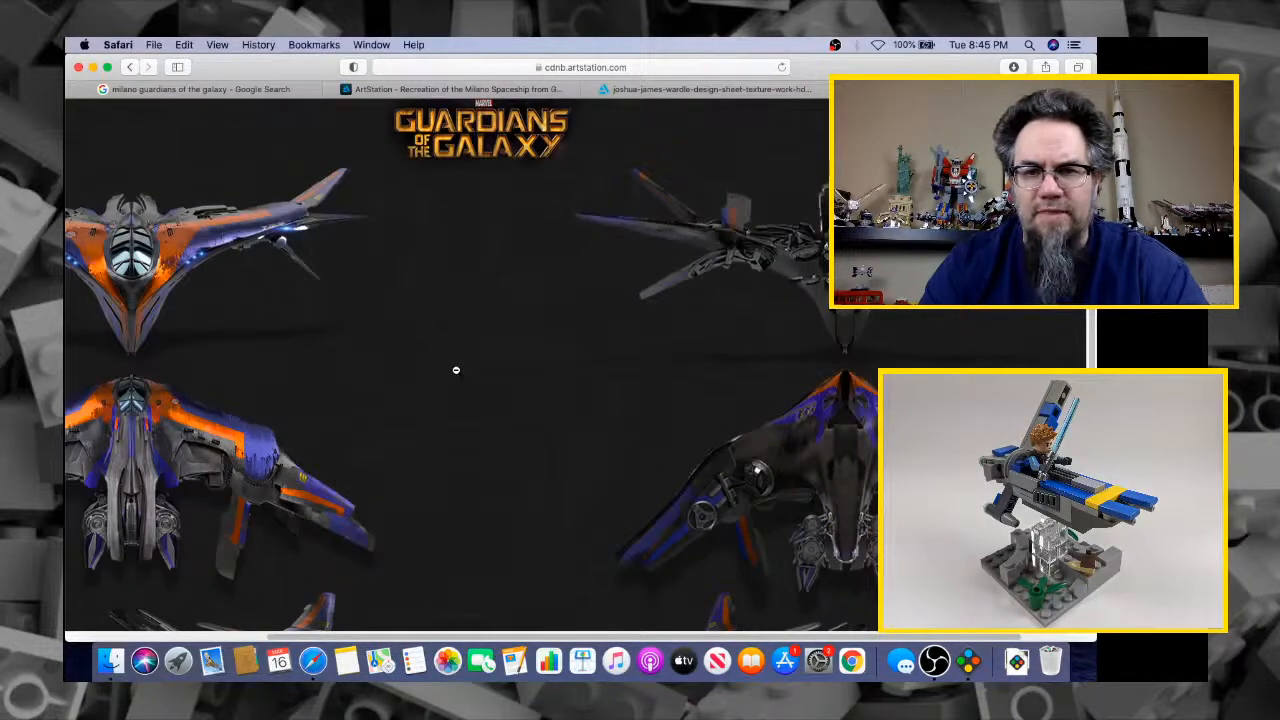
{"action": "scroll", "coordinate": [456, 370], "scroll_direction": "down", "scroll_amount": 3}
{"action": "key", "text": "super+Tab"}
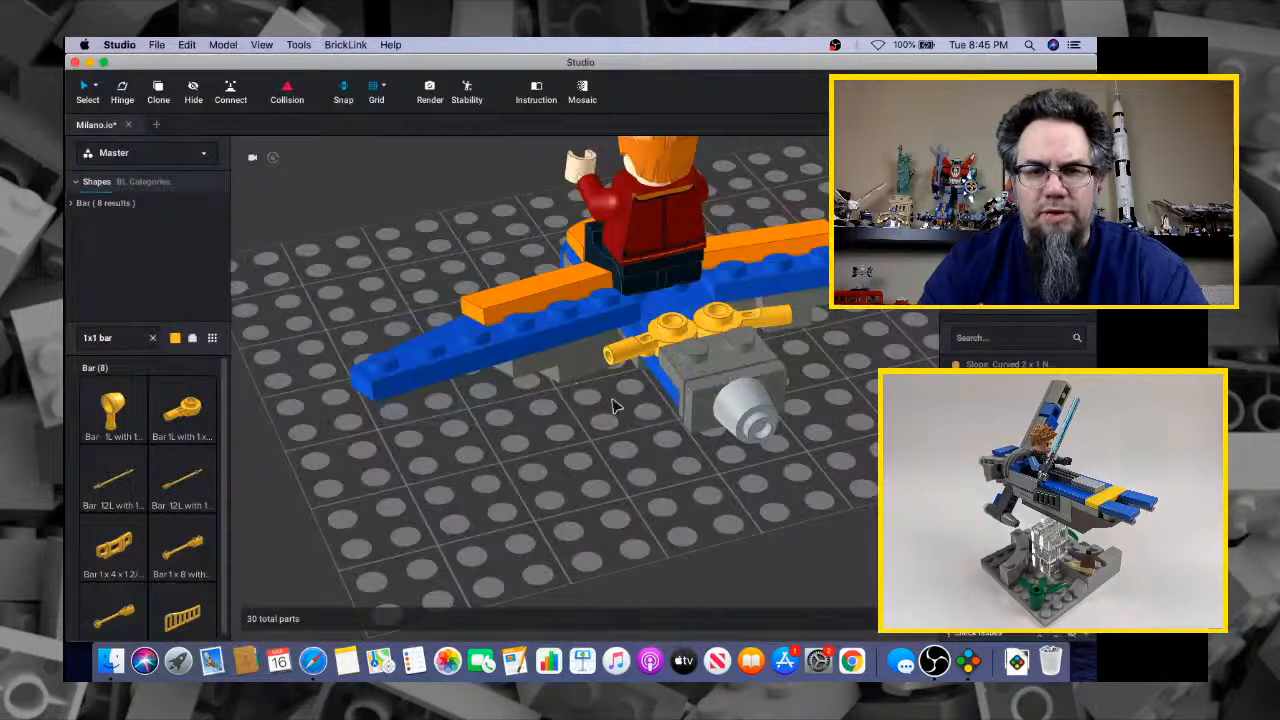
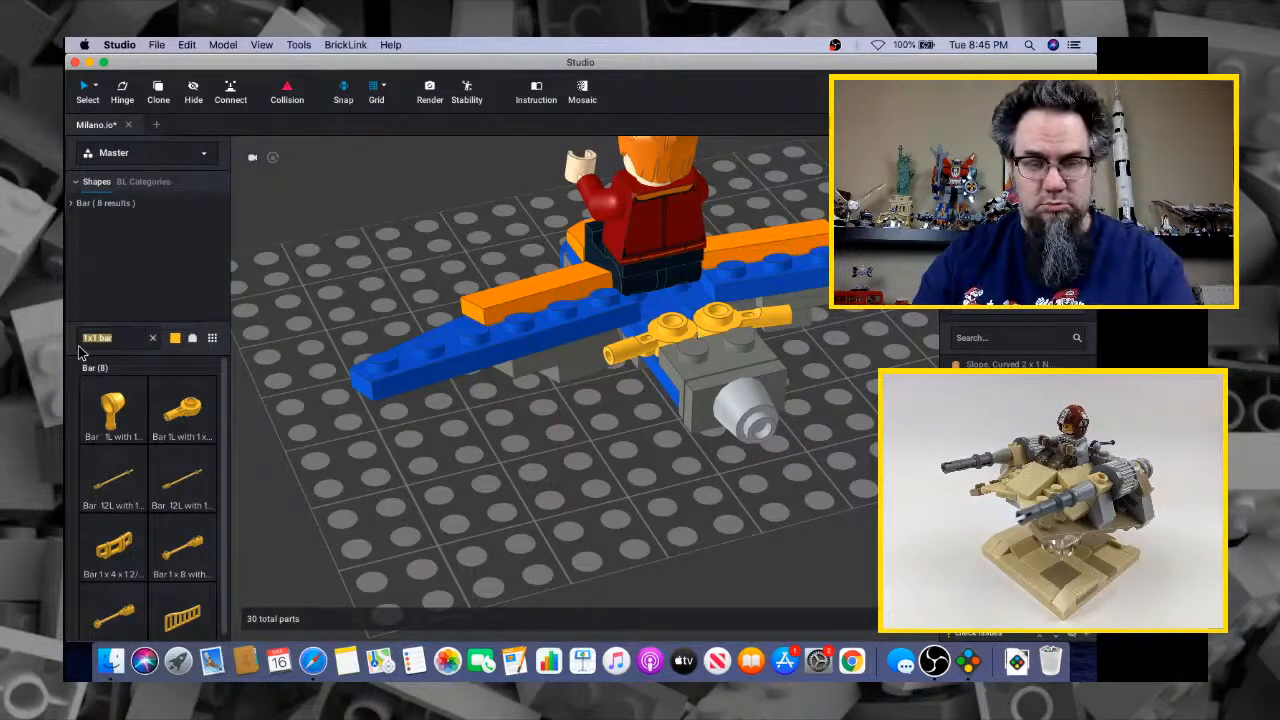
Search the parts for "1x1 clip" and attach a Tile, Modified 1 x 1 with Clip - Rounded Edges to each of the two bars
{"action": "type", "text": "1x1 cl"}
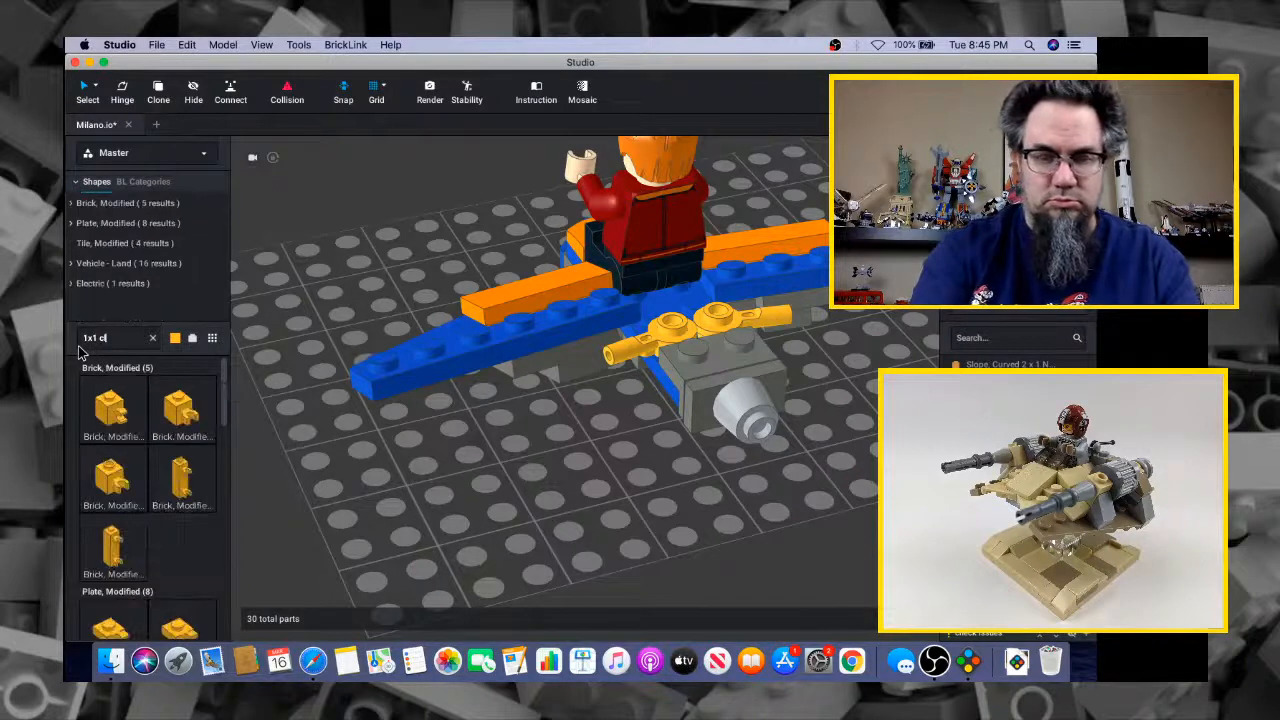
{"action": "type", "text": "ip"}
{"action": "scroll", "coordinate": [137, 543], "scroll_direction": "down", "scroll_amount": 8}
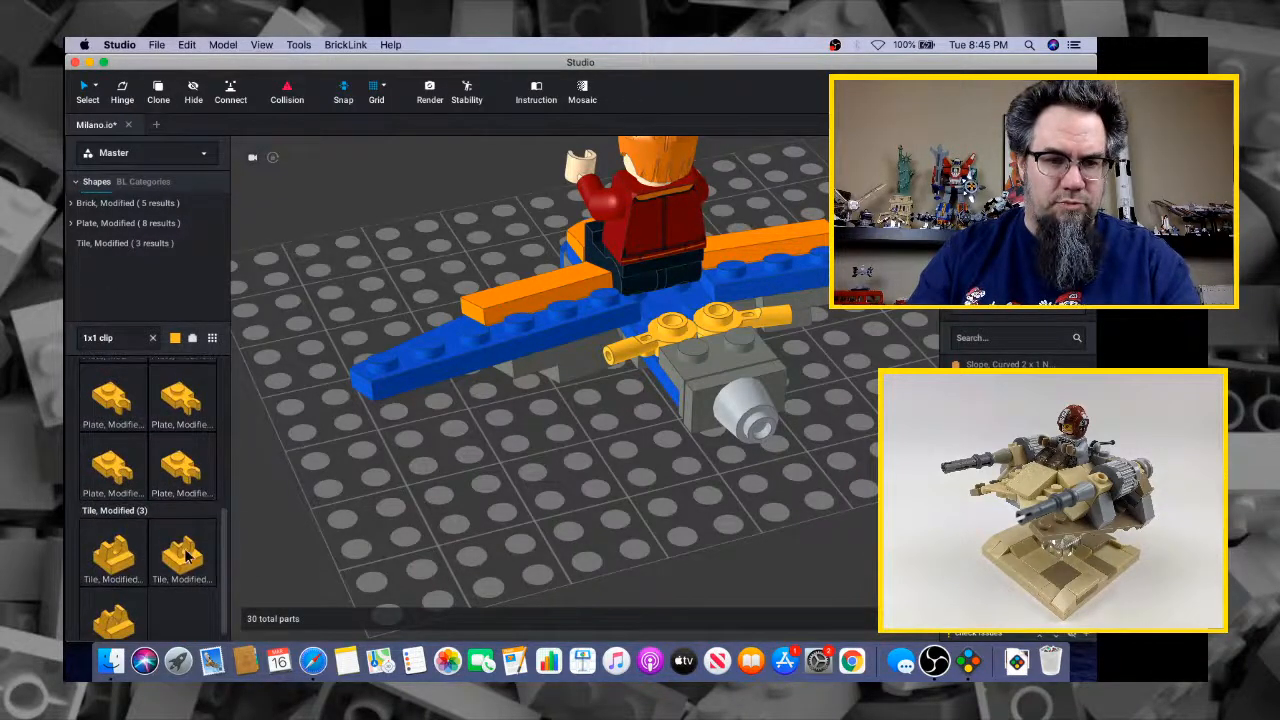
{"action": "left_click_drag", "start_coordinate": [198, 572], "coordinate": [625, 380]}
{"action": "key", "text": "super+c"}
{"action": "key", "text": "super+v"}
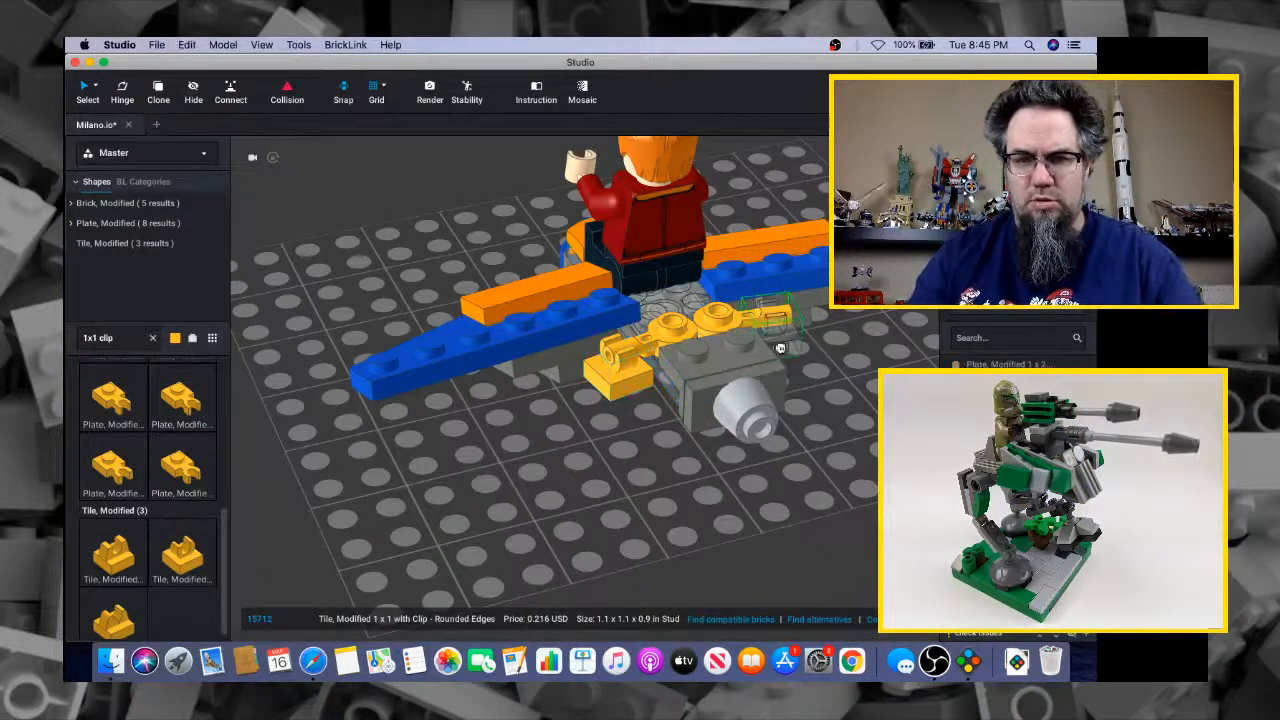
{"action": "left_click", "coordinate": [787, 335]}
Search for "1x1 round plate" and attach a Plate, Round 1 x 1 beneath each of the two clip tiles
{"action": "right_click_drag", "start_coordinate": [787, 335], "coordinate": [507, 268]}
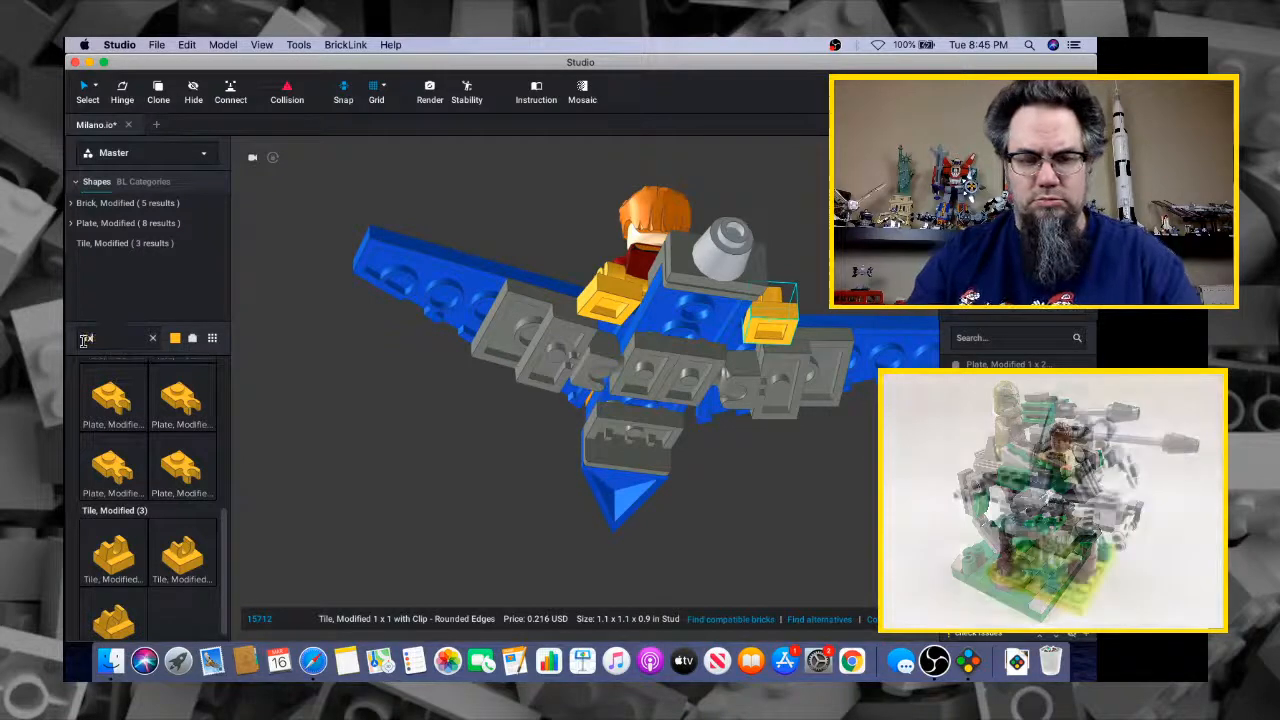
{"action": "type", "text": "1x1 round"}
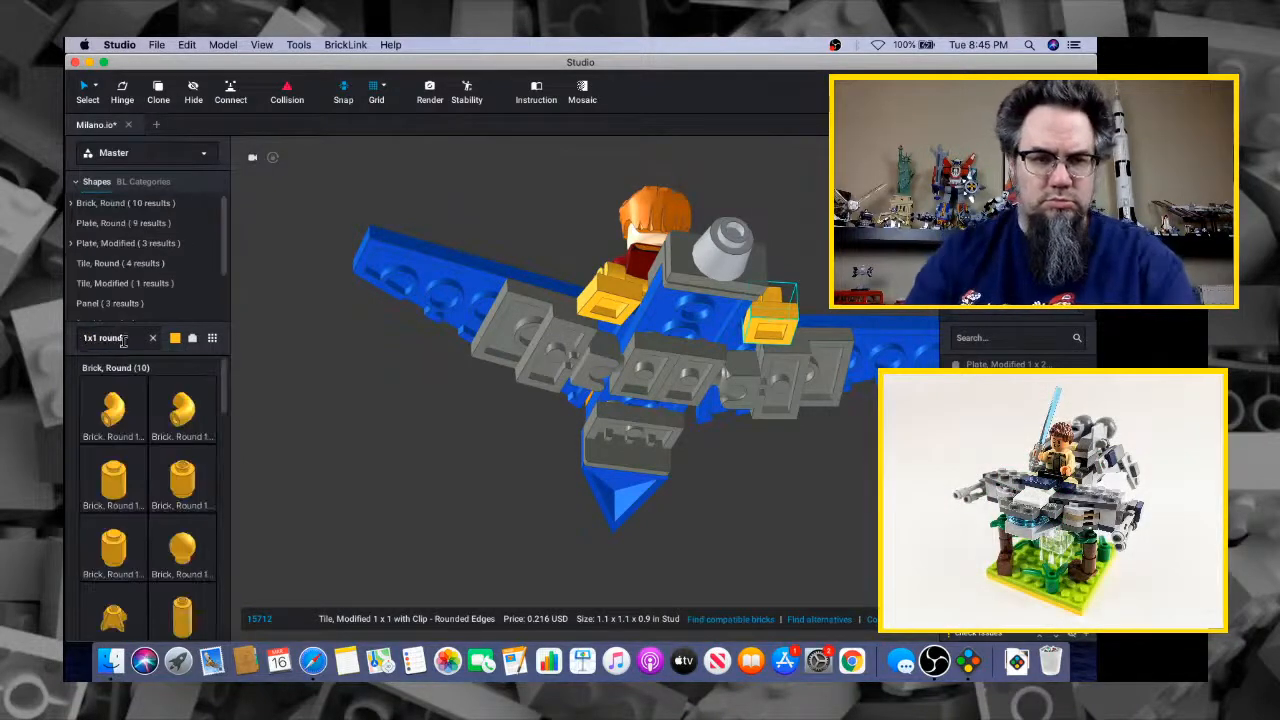
{"action": "scroll", "coordinate": [113, 574], "scroll_direction": "down", "scroll_amount": 2}
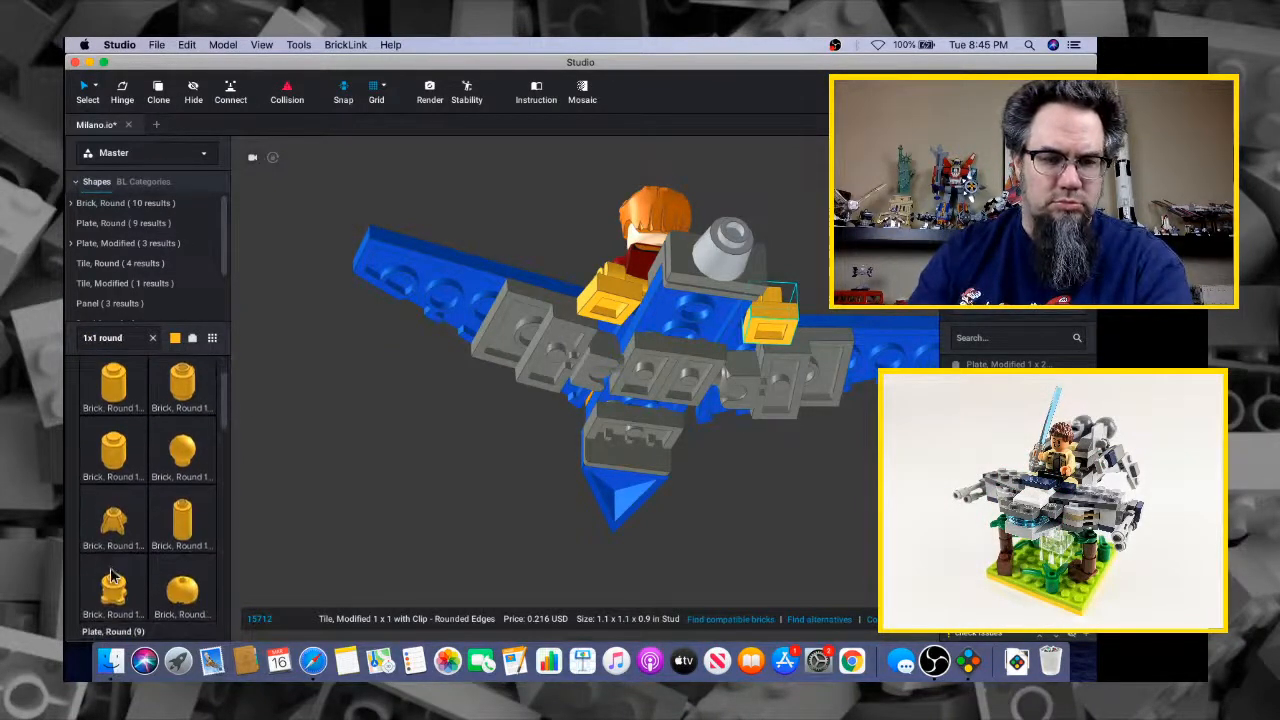
{"action": "type", "text": "plate"}
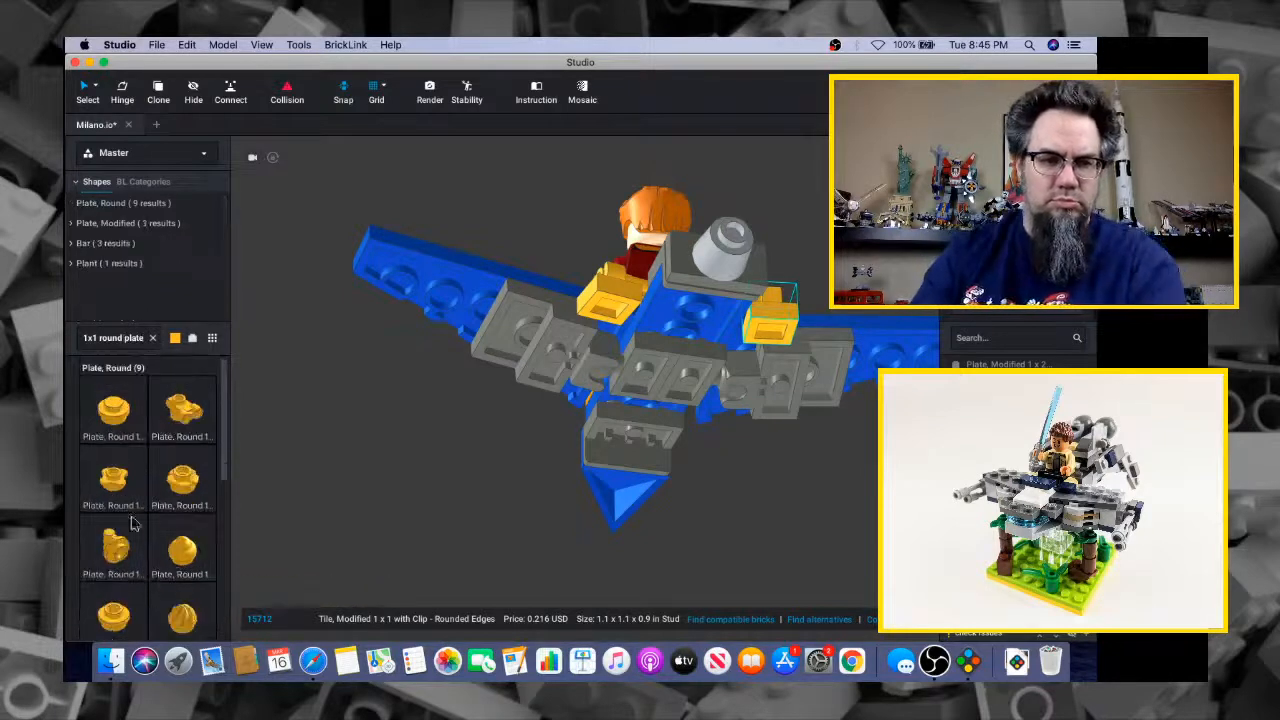
{"action": "left_click_drag", "start_coordinate": [118, 398], "coordinate": [604, 318]}
{"action": "key", "text": "super+c"}
{"action": "key", "text": "super+v"}
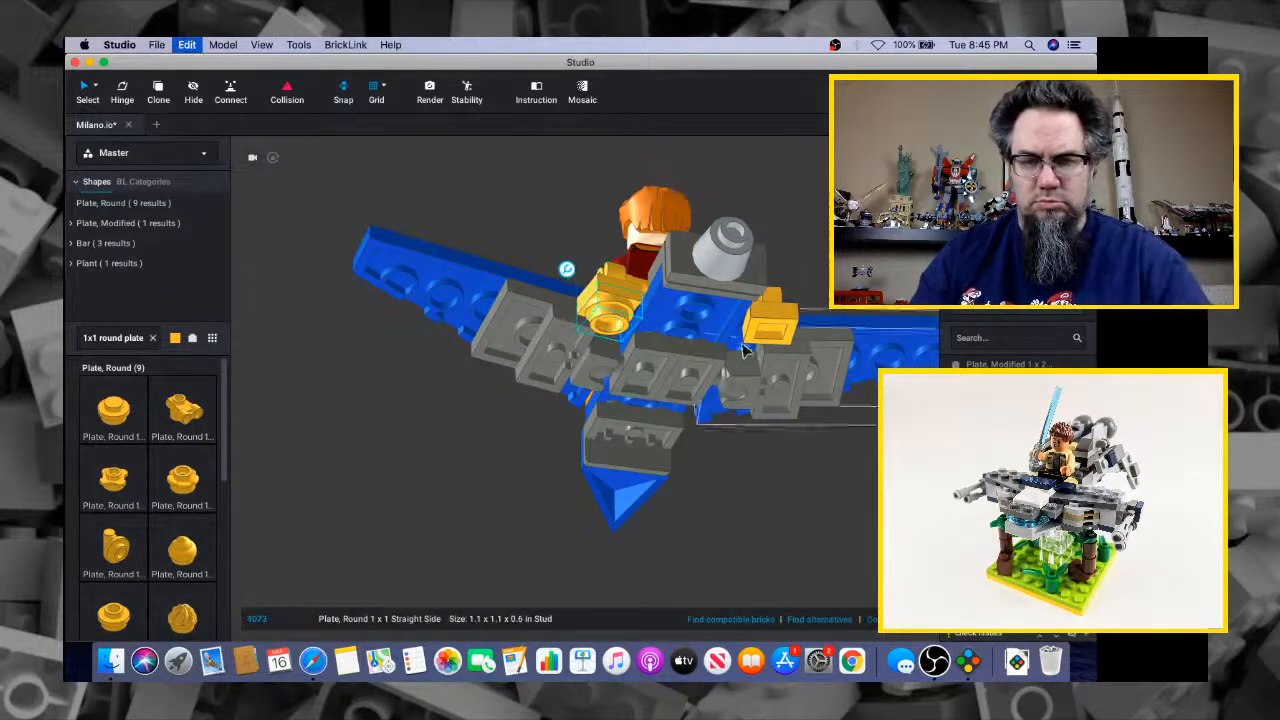
Compare the model's underside engines and overall wing shape with the Milano reference in Safari
{"action": "key", "text": "super+Tab"}
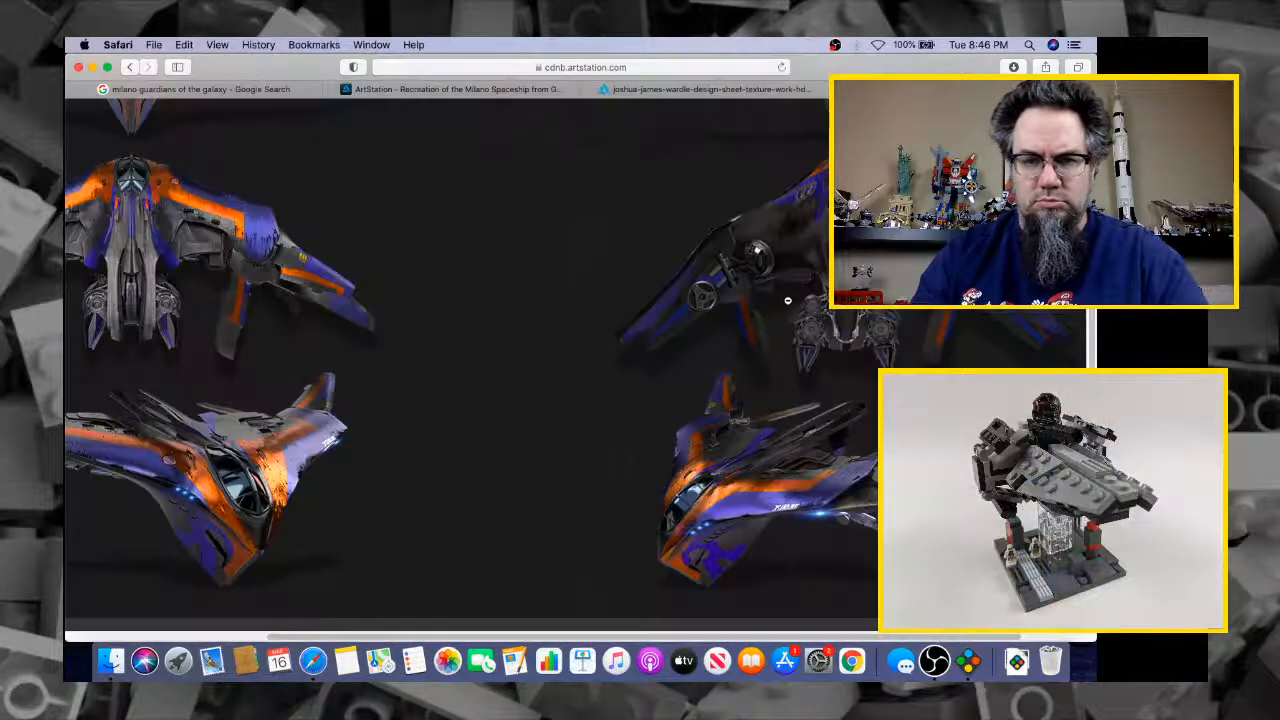
{"action": "right_click", "coordinate": [789, 318]}
{"action": "left_click", "coordinate": [587, 348]}
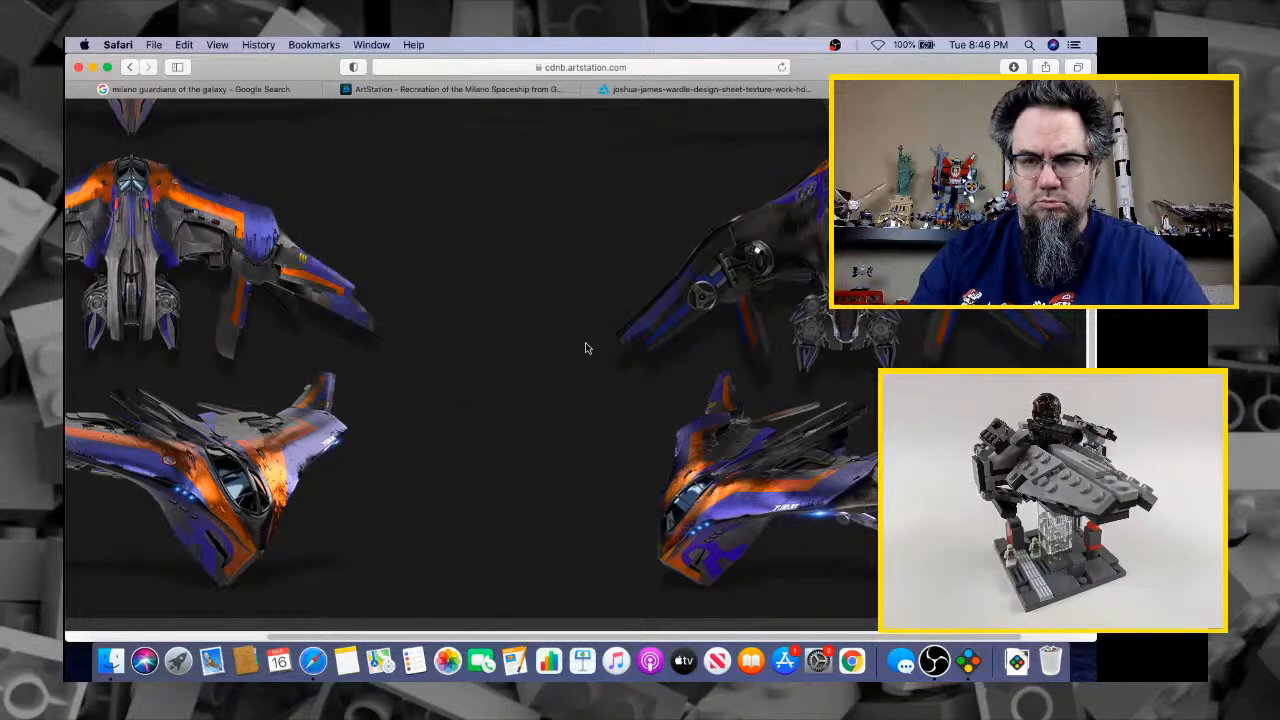
{"action": "key", "text": "super+Tab"}
{"action": "mouse_move", "coordinate": [538, 330]}
{"action": "right_mouse_down"}
{"action": "mouse_move", "coordinate": [562, 333]}
{"action": "mouse_move", "coordinate": [533, 347]}
{"action": "right_mouse_up"}
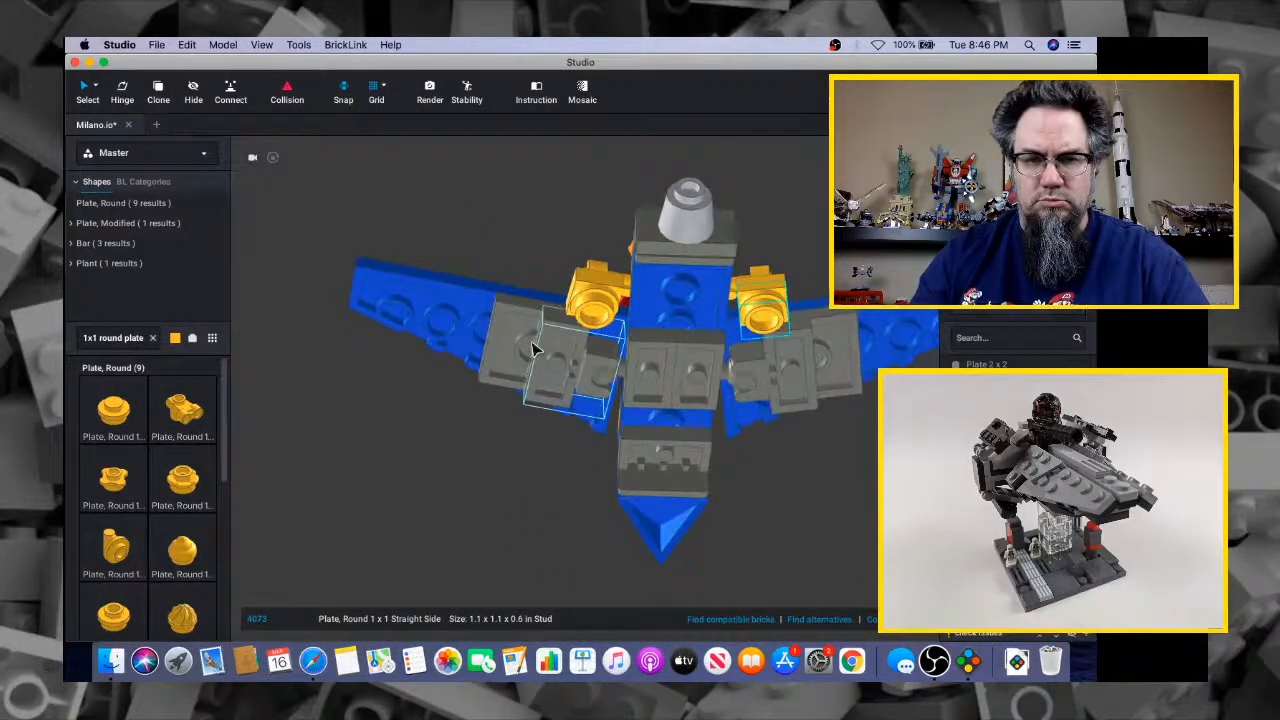
{"action": "key", "text": "super+Tab"}
{"action": "key", "text": "super+Tab"}
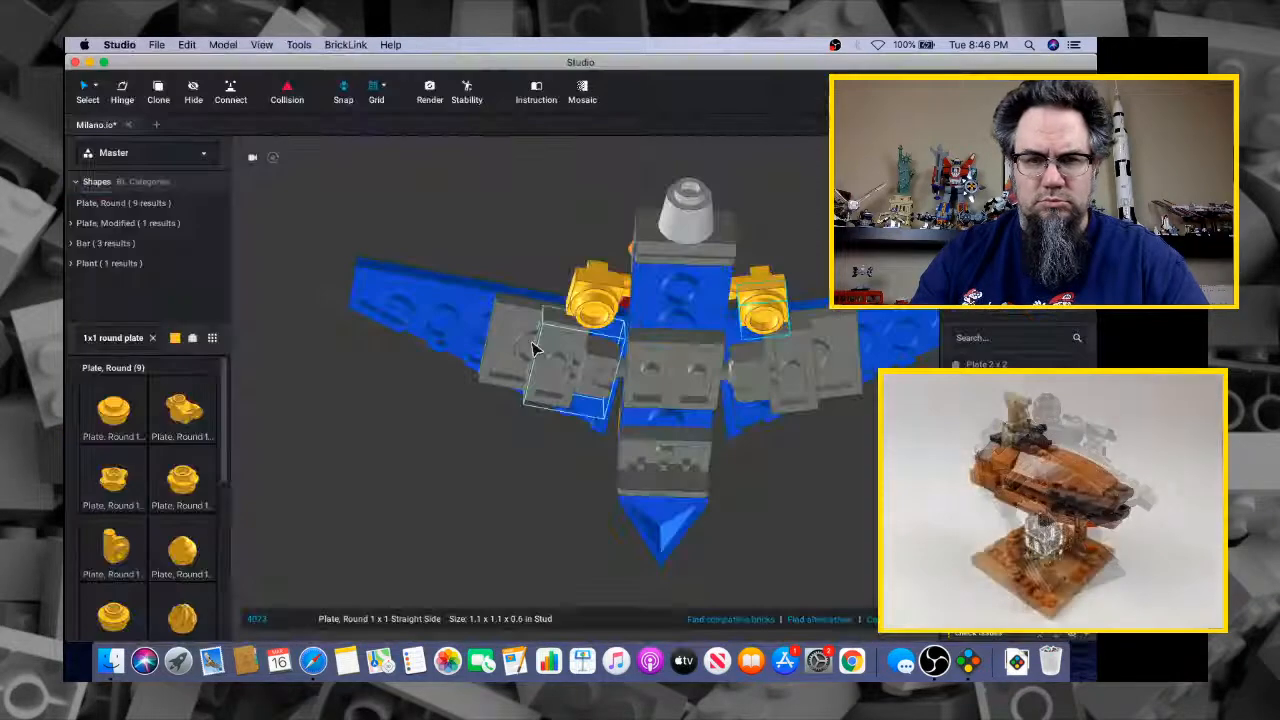
{"action": "right_click_drag", "start_coordinate": [540, 348], "coordinate": [643, 401]}
{"action": "key", "text": "super+Tab"}
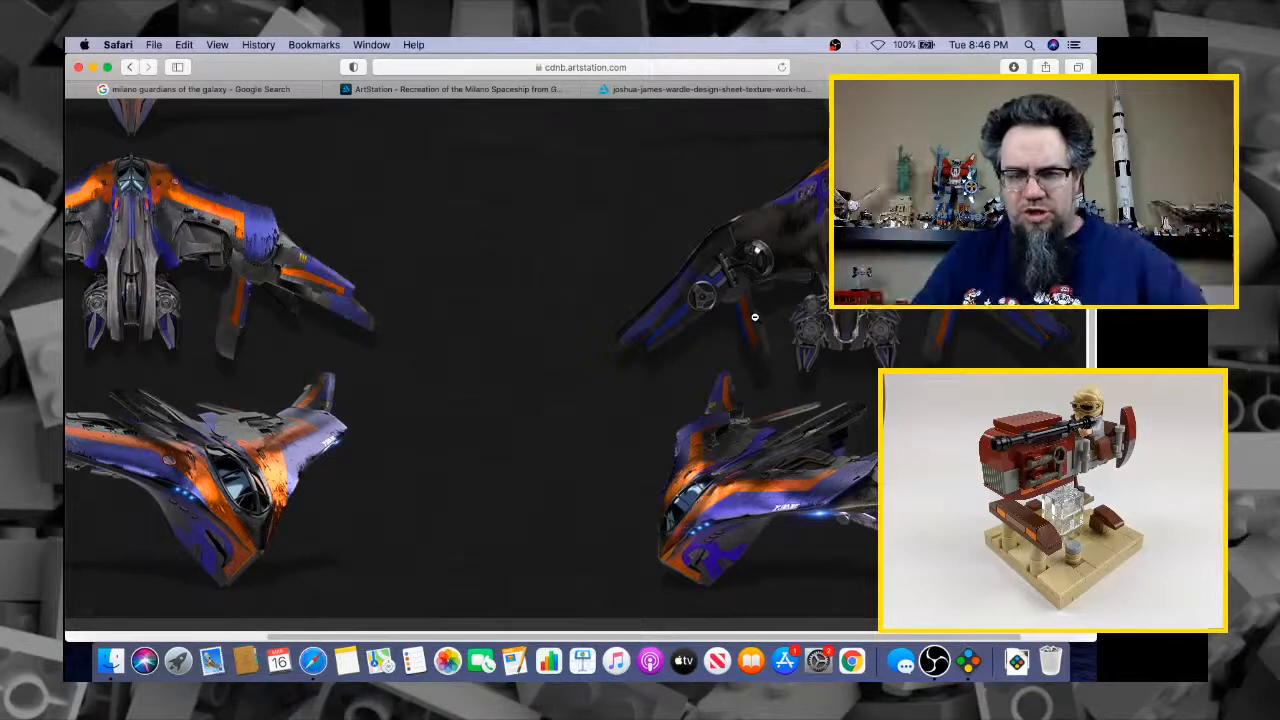
{"action": "key", "text": "super+Tab"}
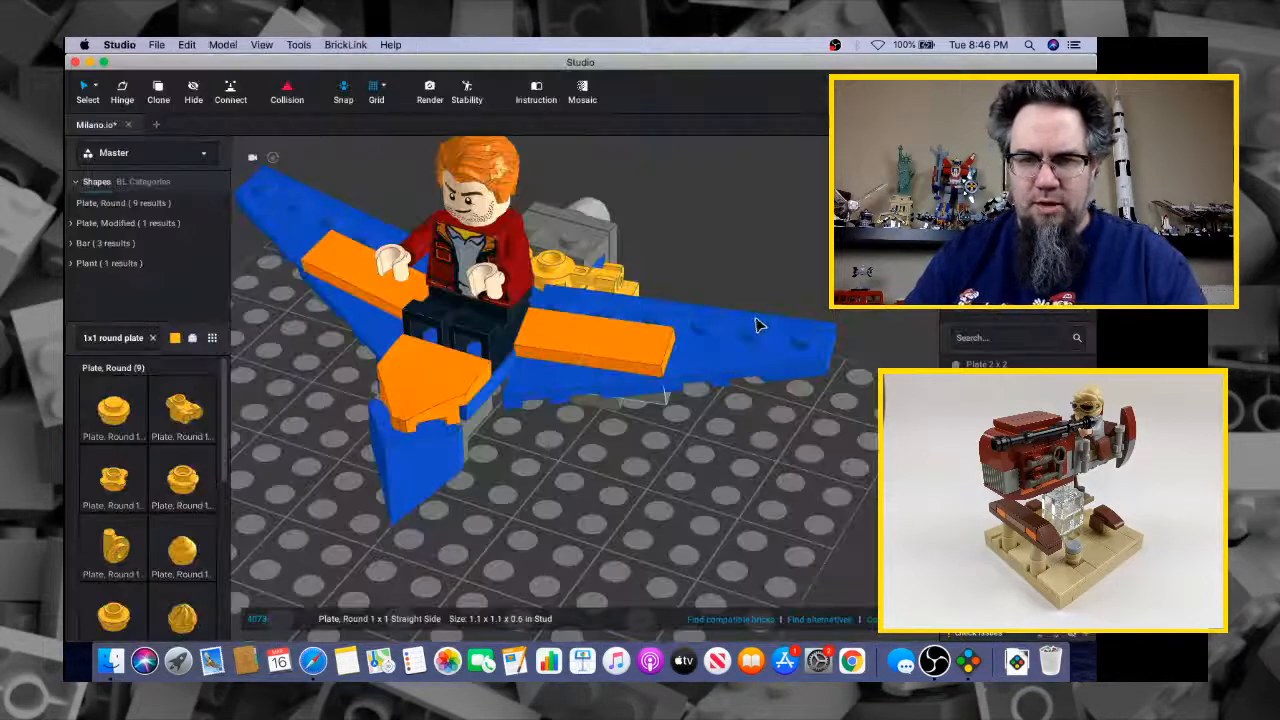
Check the wings against the Milano reference in Safari and place a copy of the rounded clip tile on the minifigure's left wing in Studio
{"action": "right_click_drag", "start_coordinate": [756, 327], "coordinate": [735, 311]}
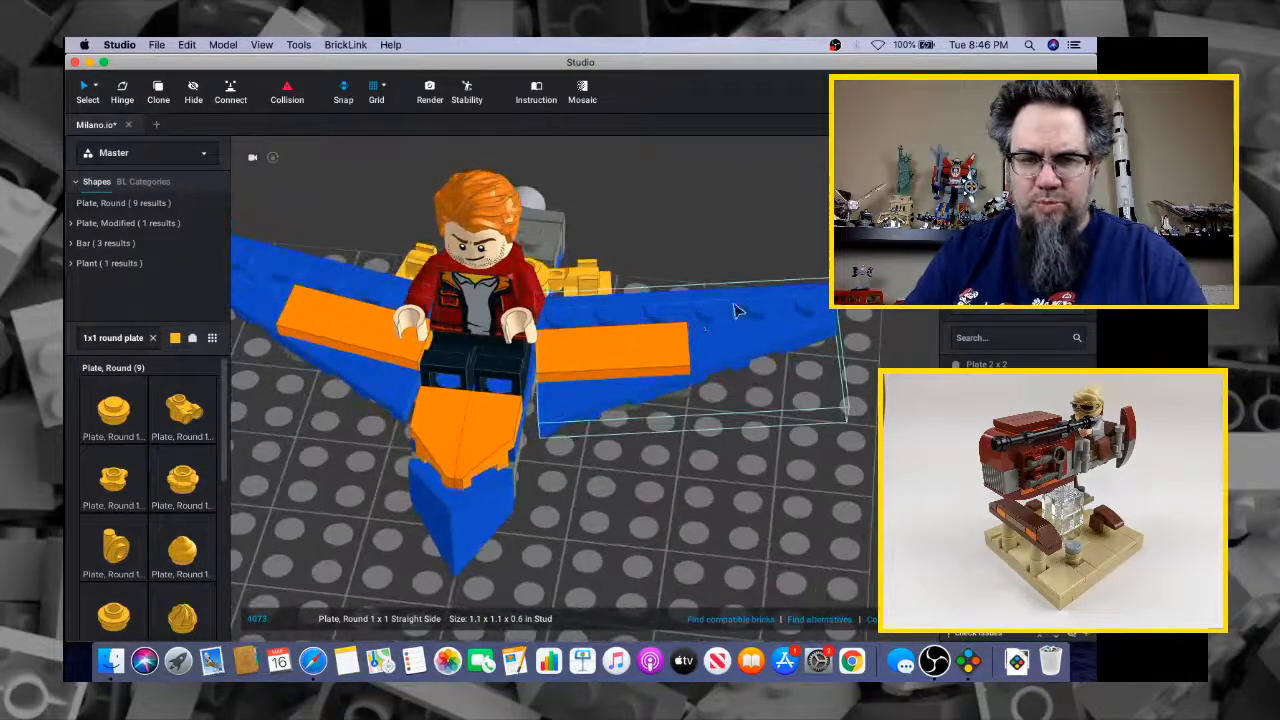
{"action": "key", "text": "super+Tab"}
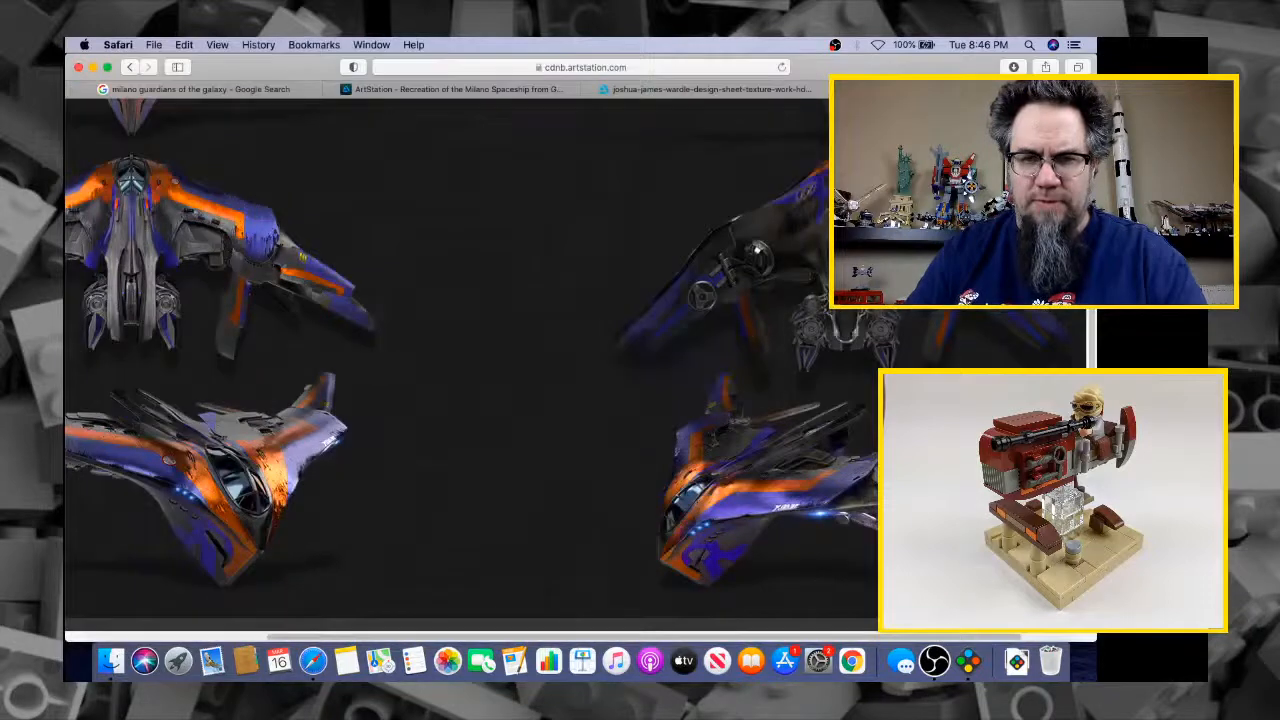
{"action": "key", "text": "super+Tab"}
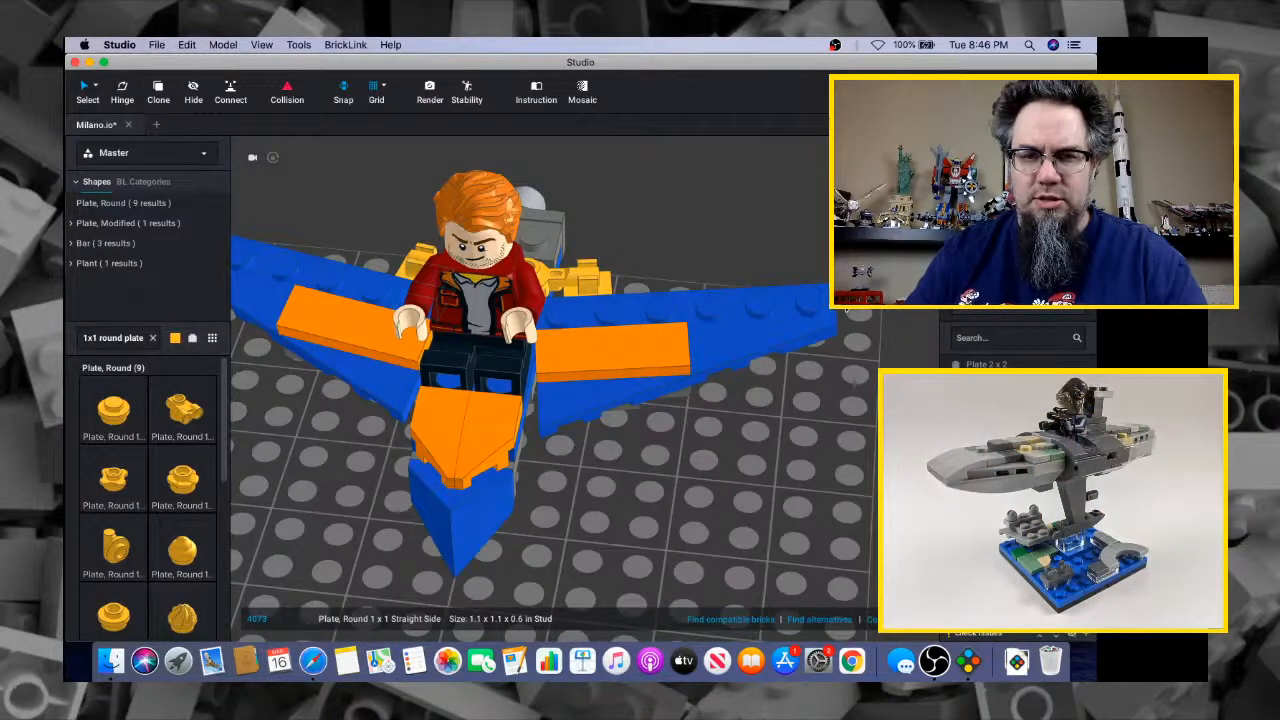
{"action": "right_click_drag", "start_coordinate": [826, 311], "coordinate": [783, 265]}
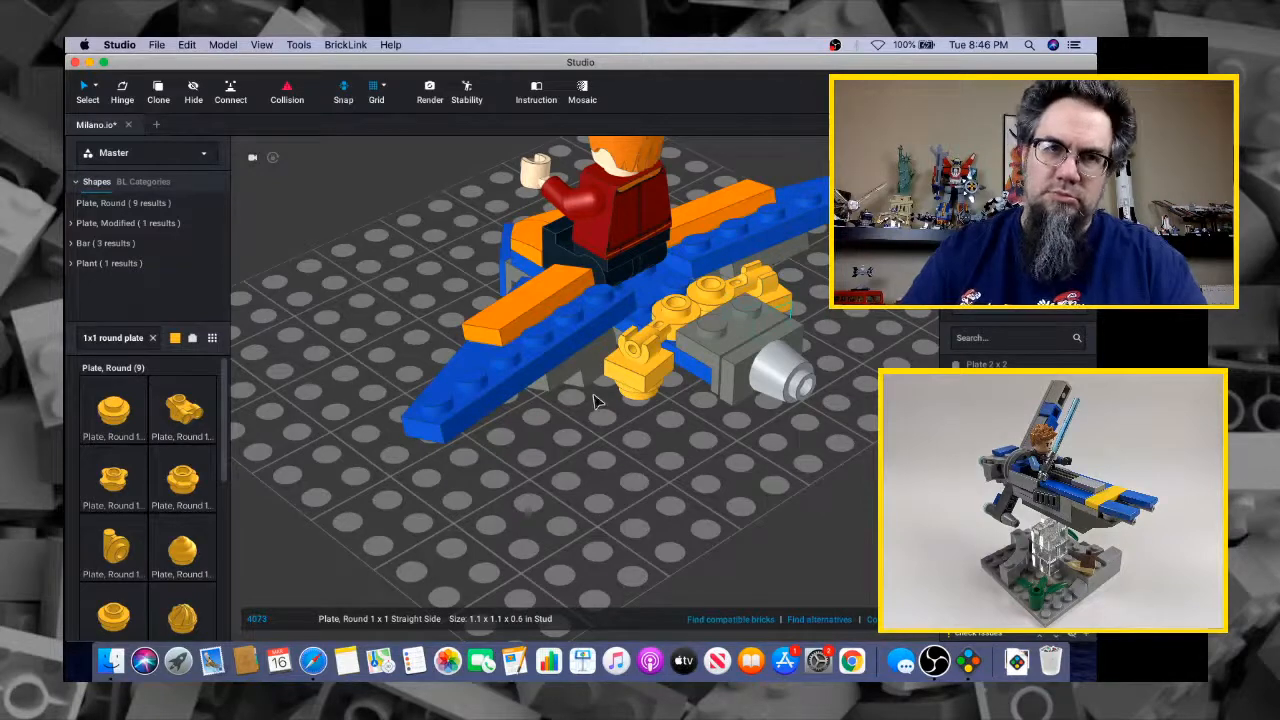
{"action": "right_click_drag", "start_coordinate": [594, 401], "coordinate": [557, 389]}
{"action": "left_click", "coordinate": [655, 390]}
{"action": "left_click_drag", "start_coordinate": [660, 397], "coordinate": [537, 400]}
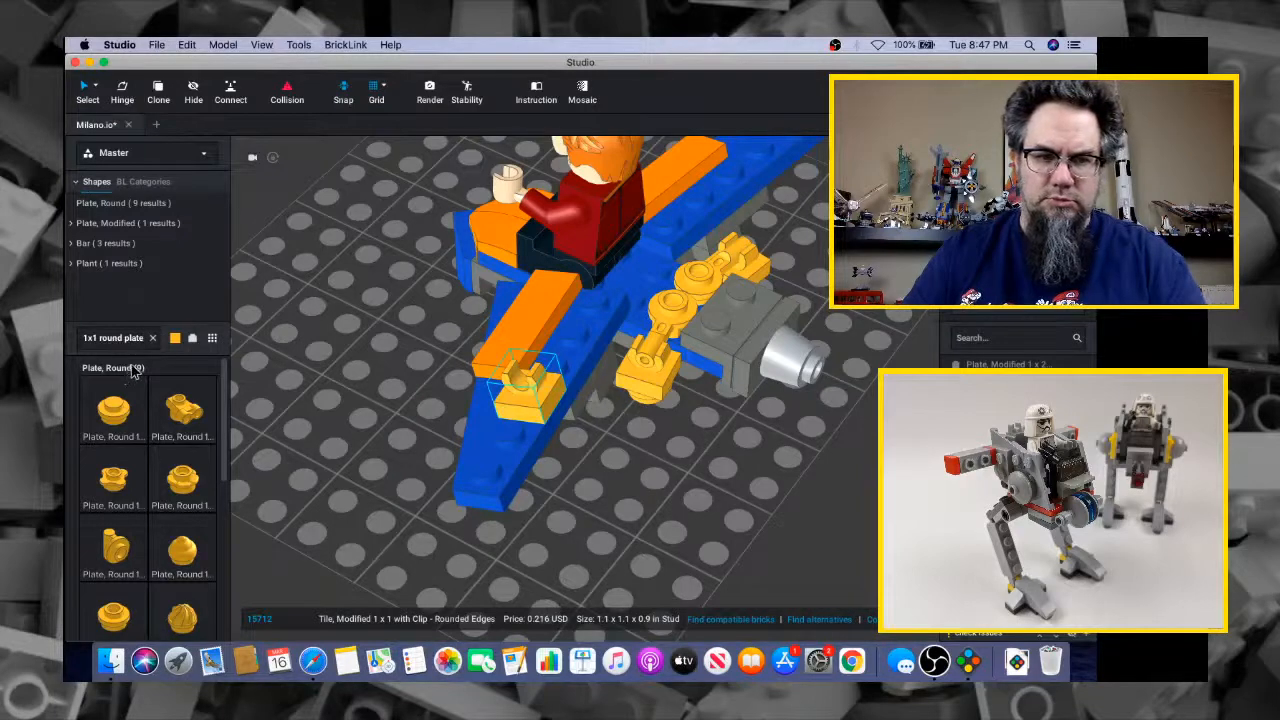
Add a Plate, Modified 1 x 1 Rounded with Handle beside the left wing and turn the wing's clip tile toward the wing tip
{"action": "scroll", "coordinate": [170, 480], "scroll_direction": "down", "scroll_amount": 5}
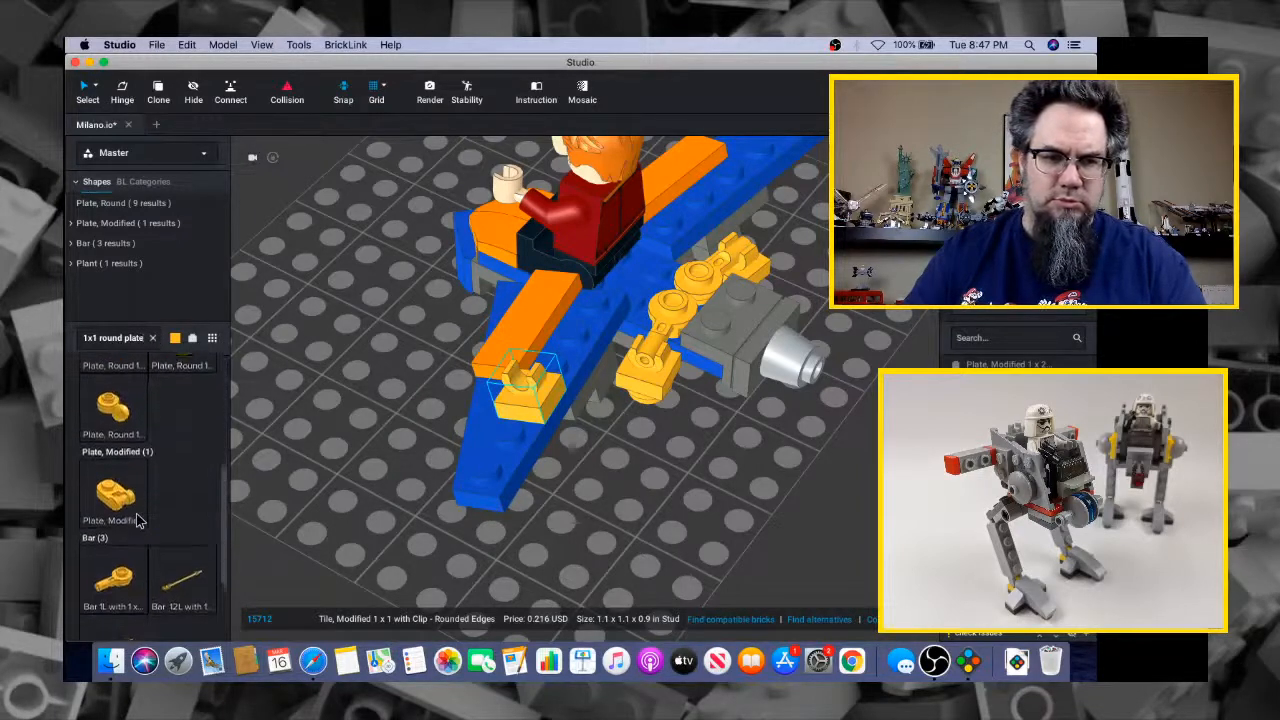
{"action": "left_click_drag", "start_coordinate": [172, 490], "coordinate": [395, 500]}
{"action": "left_click_drag", "start_coordinate": [558, 414], "coordinate": [546, 403]}
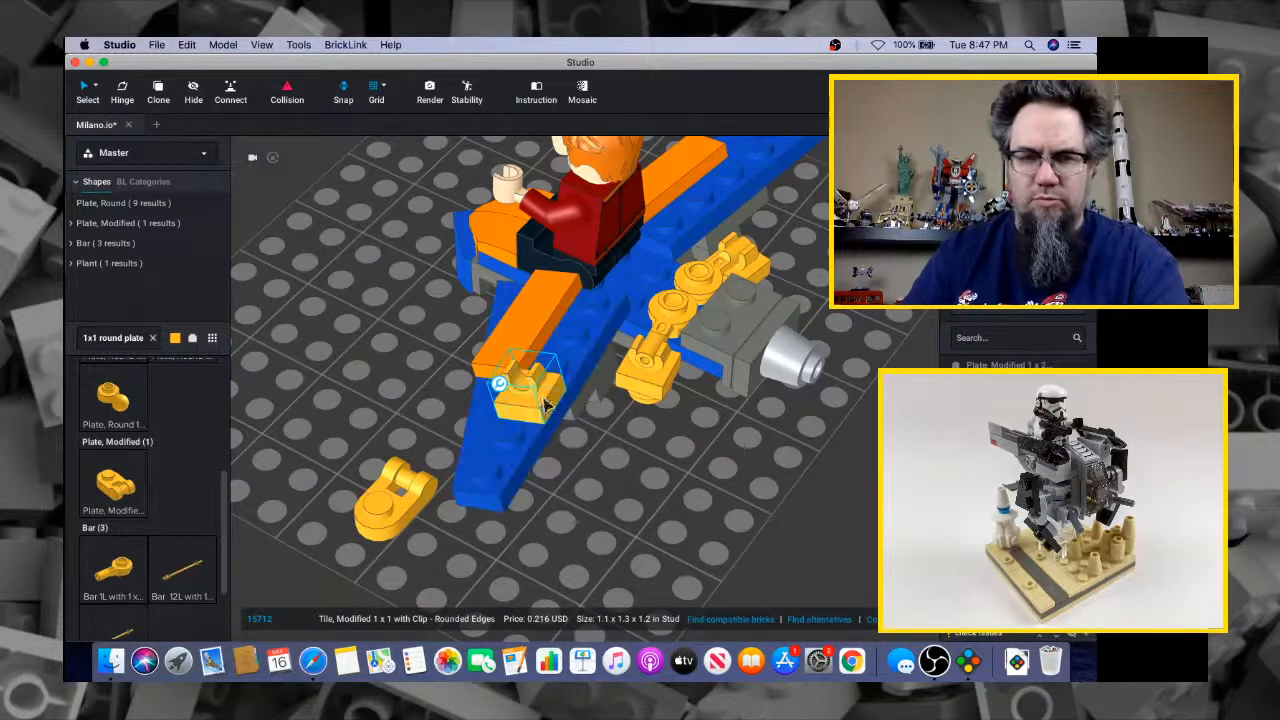
{"action": "right_click_drag", "start_coordinate": [630, 458], "coordinate": [620, 448]}
{"action": "left_click", "coordinate": [646, 458]}
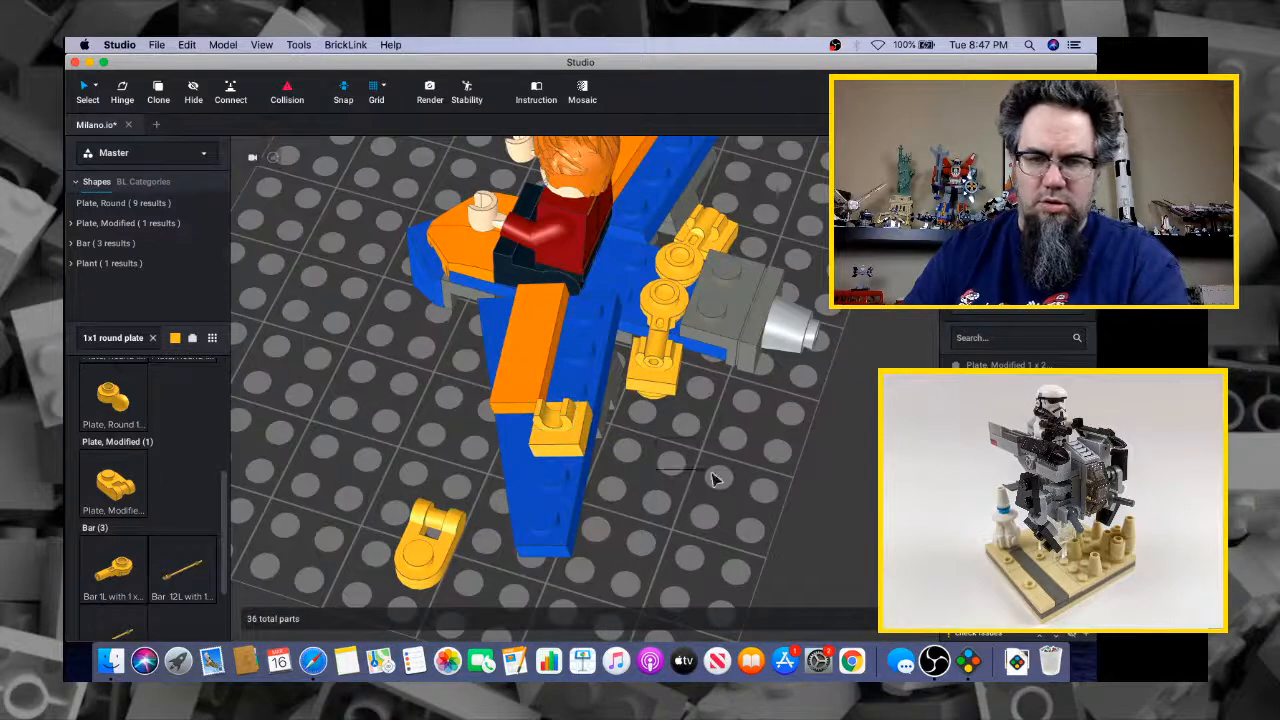
{"action": "mouse_move", "coordinate": [540, 430]}
{"action": "left_mouse_down"}
{"action": "mouse_move", "coordinate": [724, 476]}
{"action": "mouse_move", "coordinate": [600, 450]}
{"action": "mouse_move", "coordinate": [530, 415]}
{"action": "mouse_move", "coordinate": [553, 427]}
{"action": "left_mouse_up"}
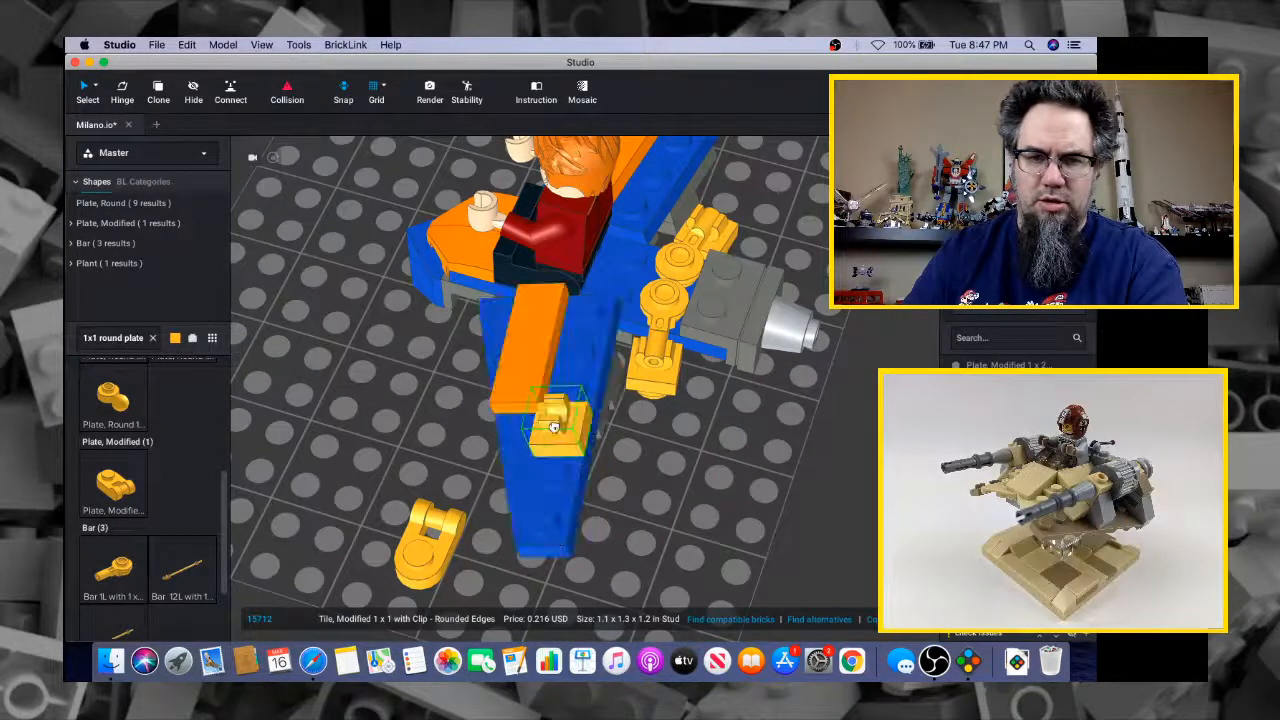
Attach the rounded handle plate to the clip tile on the minifigure's left wing
{"action": "left_click", "coordinate": [430, 540]}
{"action": "left_click", "coordinate": [511, 480], "text": "shift"}
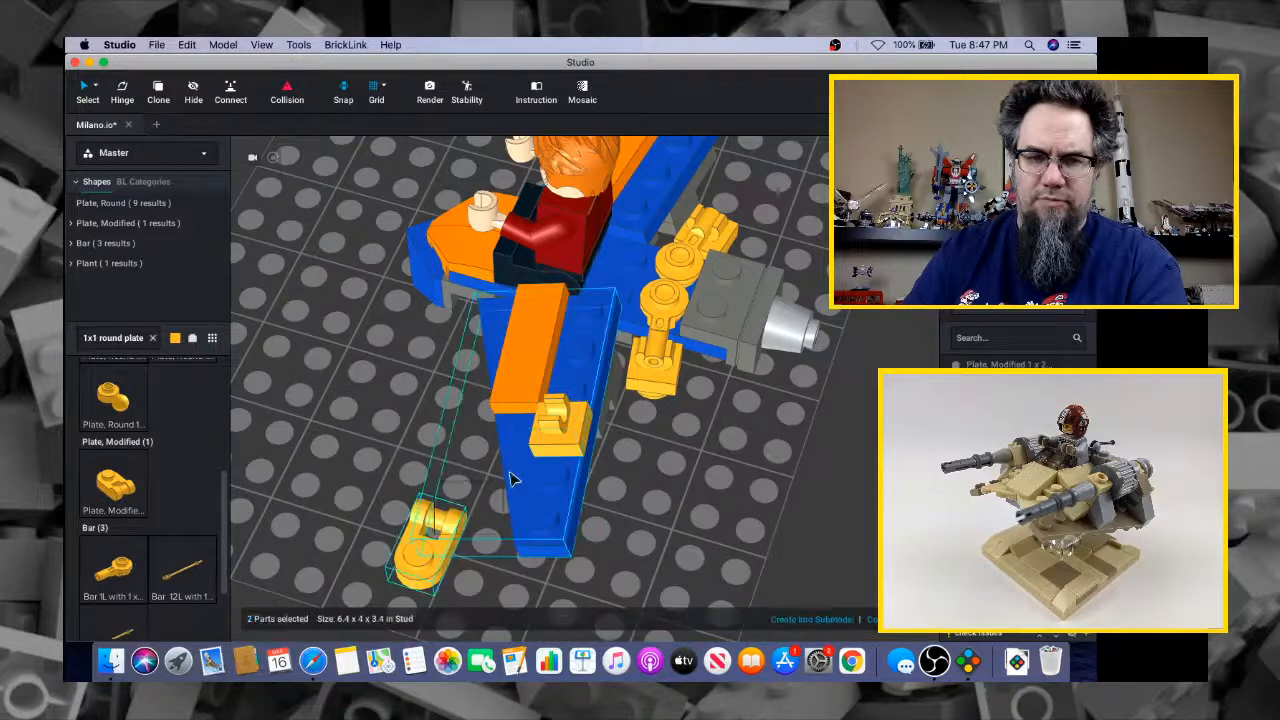
{"action": "left_click", "coordinate": [405, 535]}
{"action": "left_click_drag", "start_coordinate": [410, 535], "coordinate": [545, 438]}
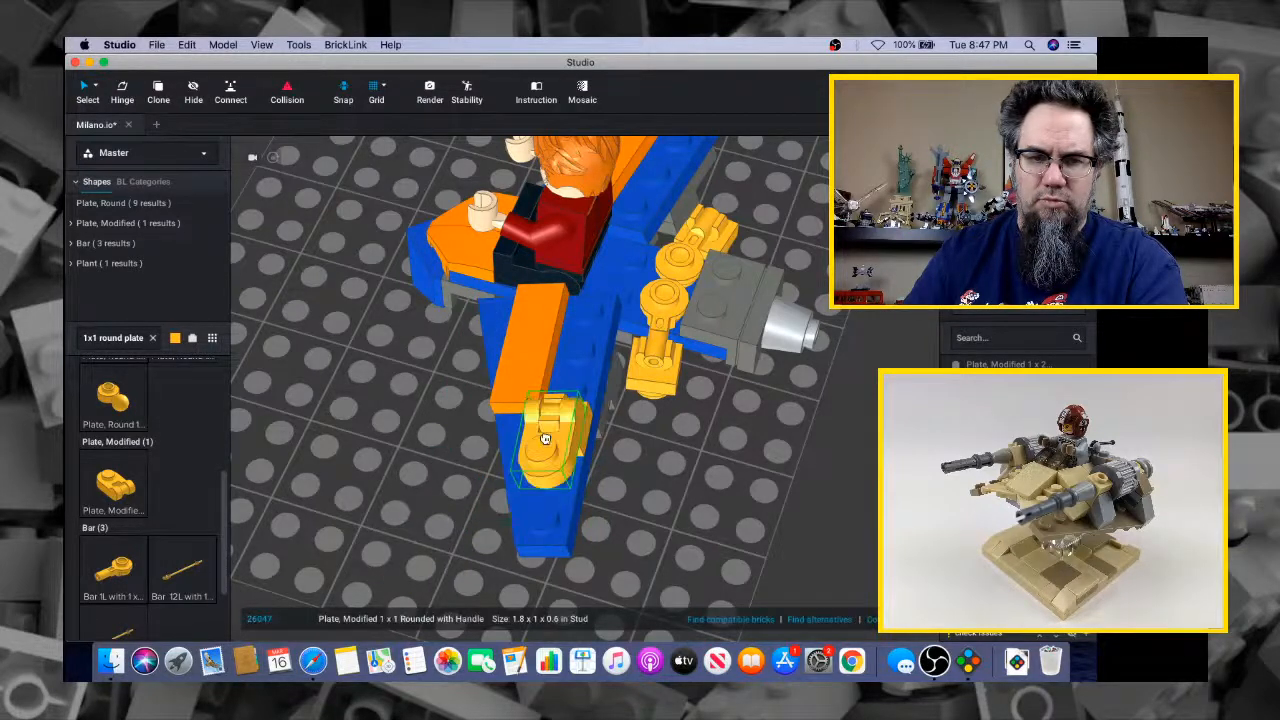
Rotate the clip tile and handle plate together on their wing stud with Hinge so they angle backward
{"action": "right_click_drag", "start_coordinate": [545, 438], "coordinate": [582, 540]}
{"action": "key", "text": "h"}
{"action": "left_click", "coordinate": [595, 530]}
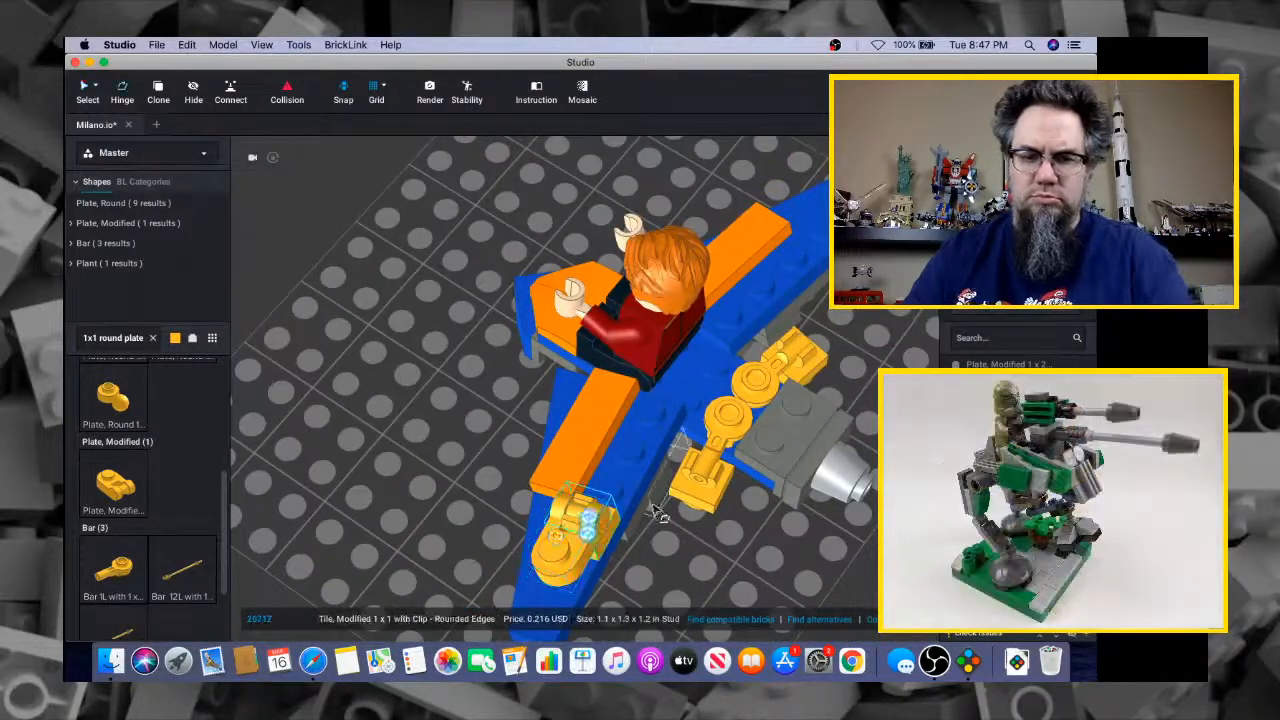
{"action": "right_click_drag", "start_coordinate": [655, 512], "coordinate": [452, 480]}
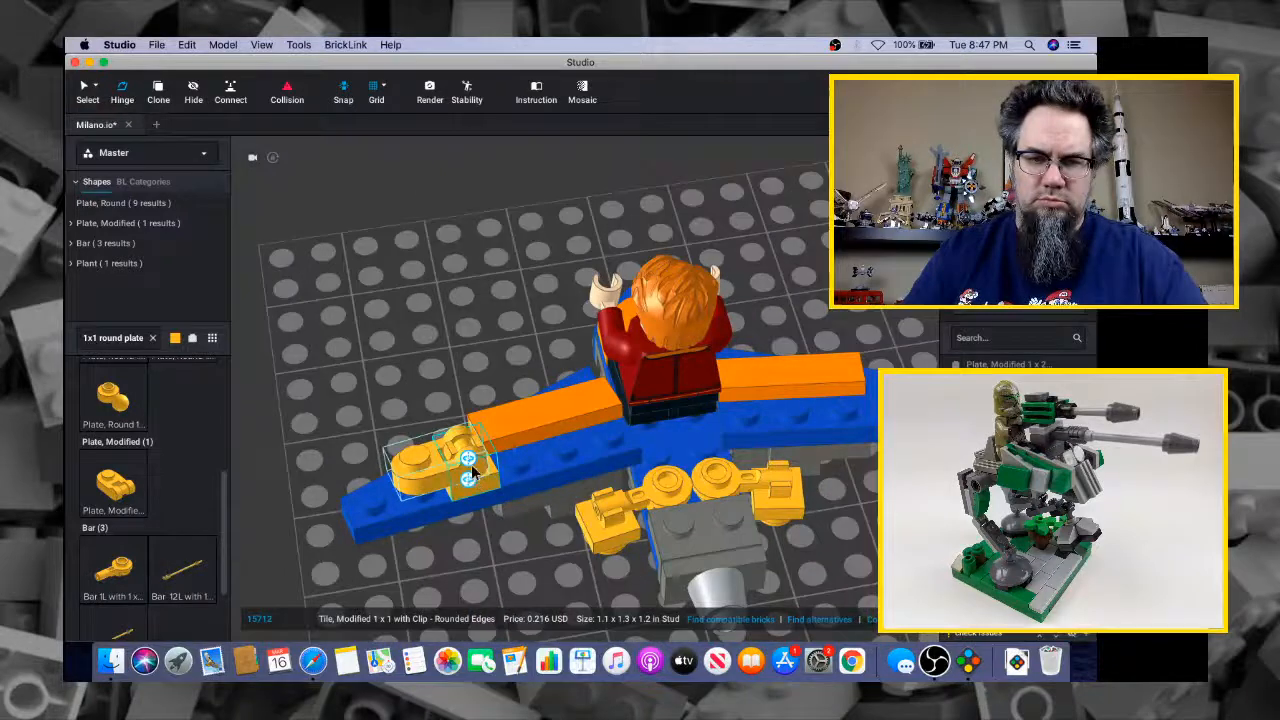
{"action": "left_click", "coordinate": [470, 462]}
{"action": "left_click", "coordinate": [394, 360]}
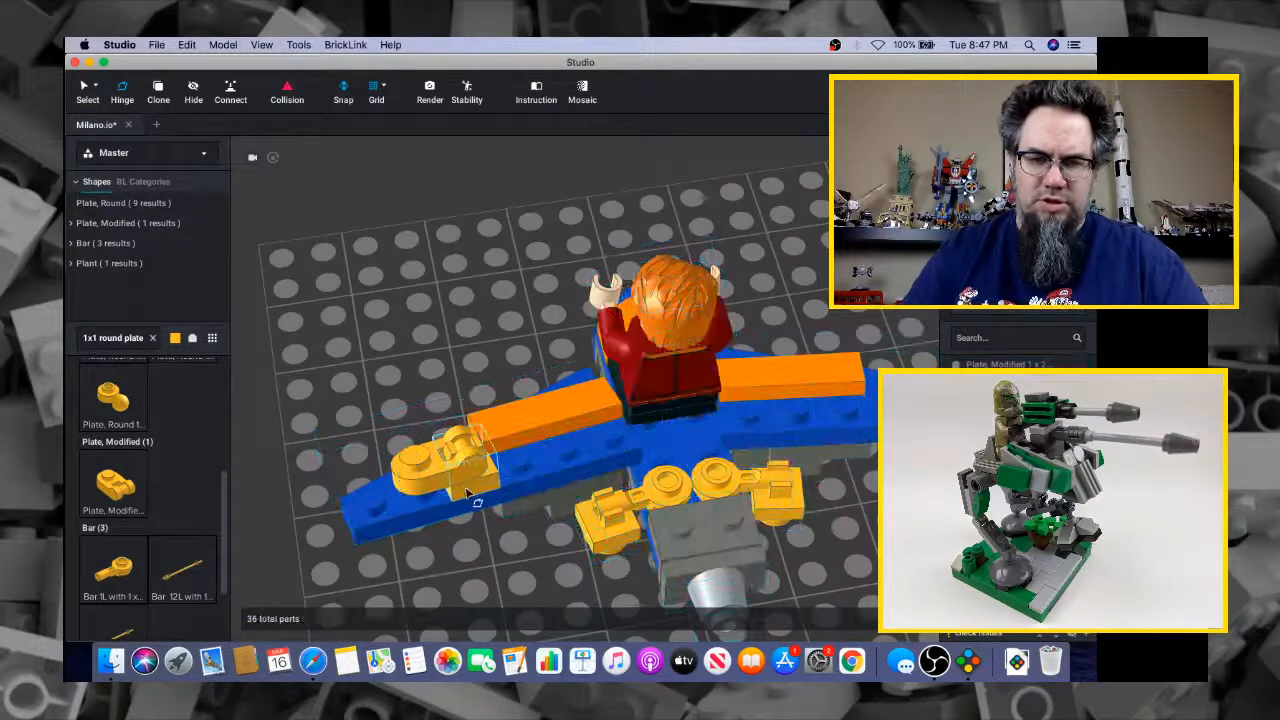
{"action": "left_click", "coordinate": [466, 490]}
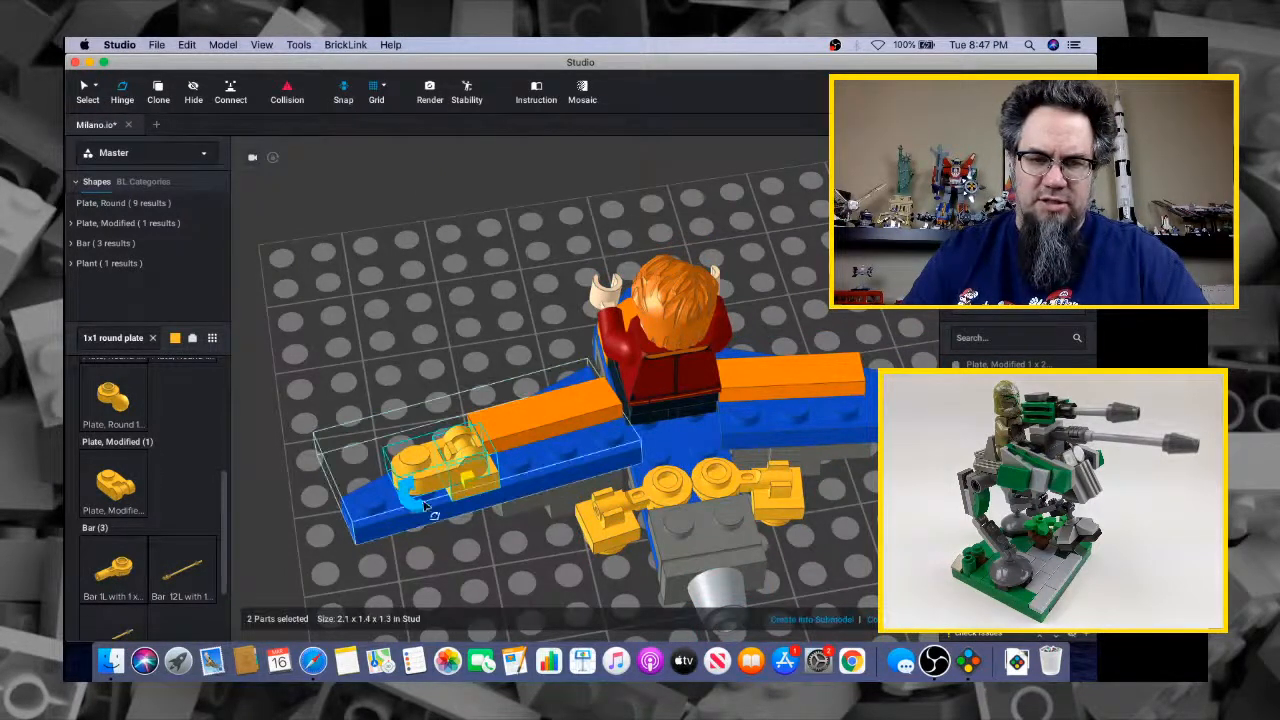
{"action": "left_click_drag", "start_coordinate": [419, 506], "coordinate": [420, 450]}
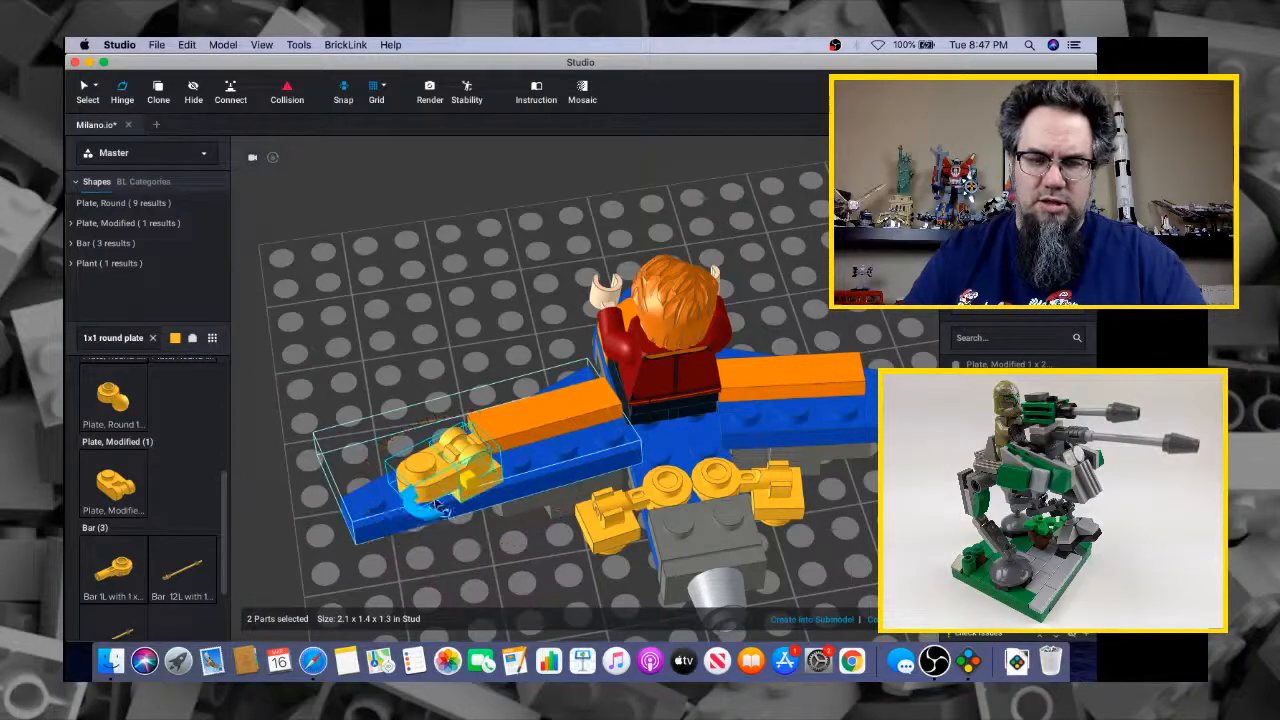
{"action": "left_click", "coordinate": [408, 365]}
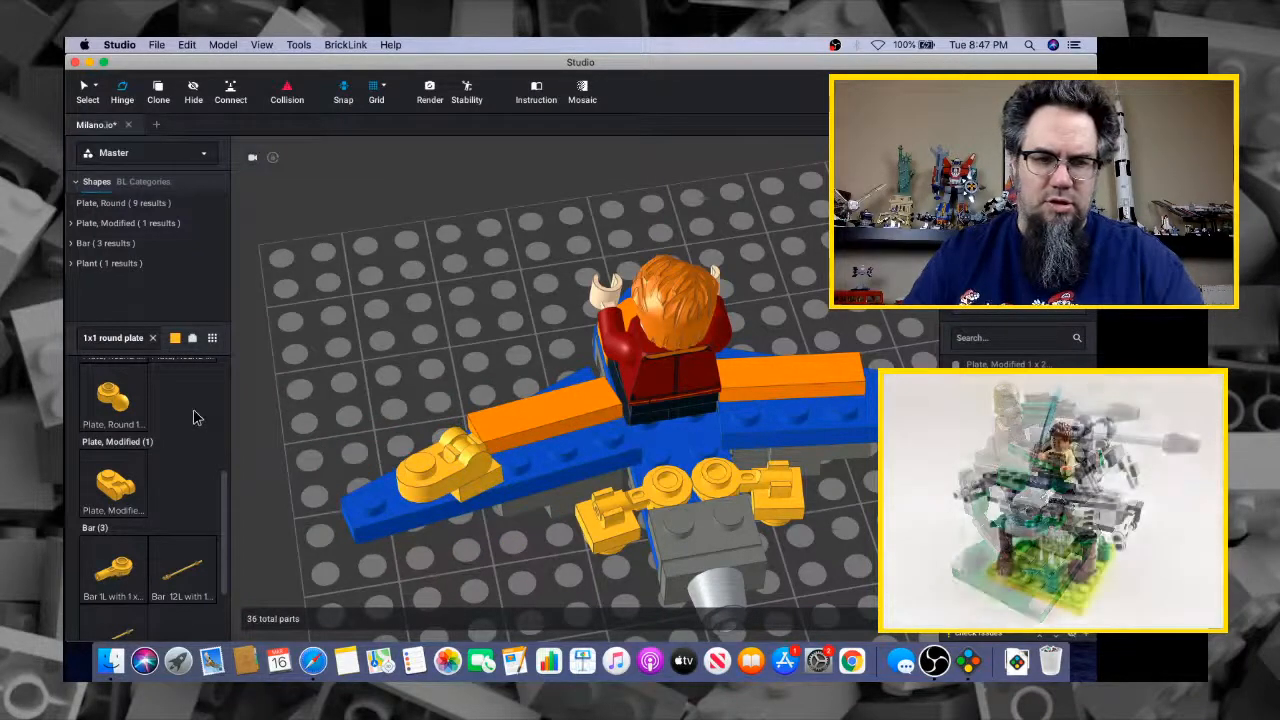
Search the parts for "wedge plate" and place a pointed wedge plate on the rounded handle plate as the outer wing
{"action": "mouse_move", "coordinate": [358, 444]}
{"action": "right_mouse_down"}
{"action": "mouse_move", "coordinate": [362, 395]}
{"action": "mouse_move", "coordinate": [350, 440]}
{"action": "right_mouse_up"}
{"action": "left_click", "coordinate": [153, 339]}
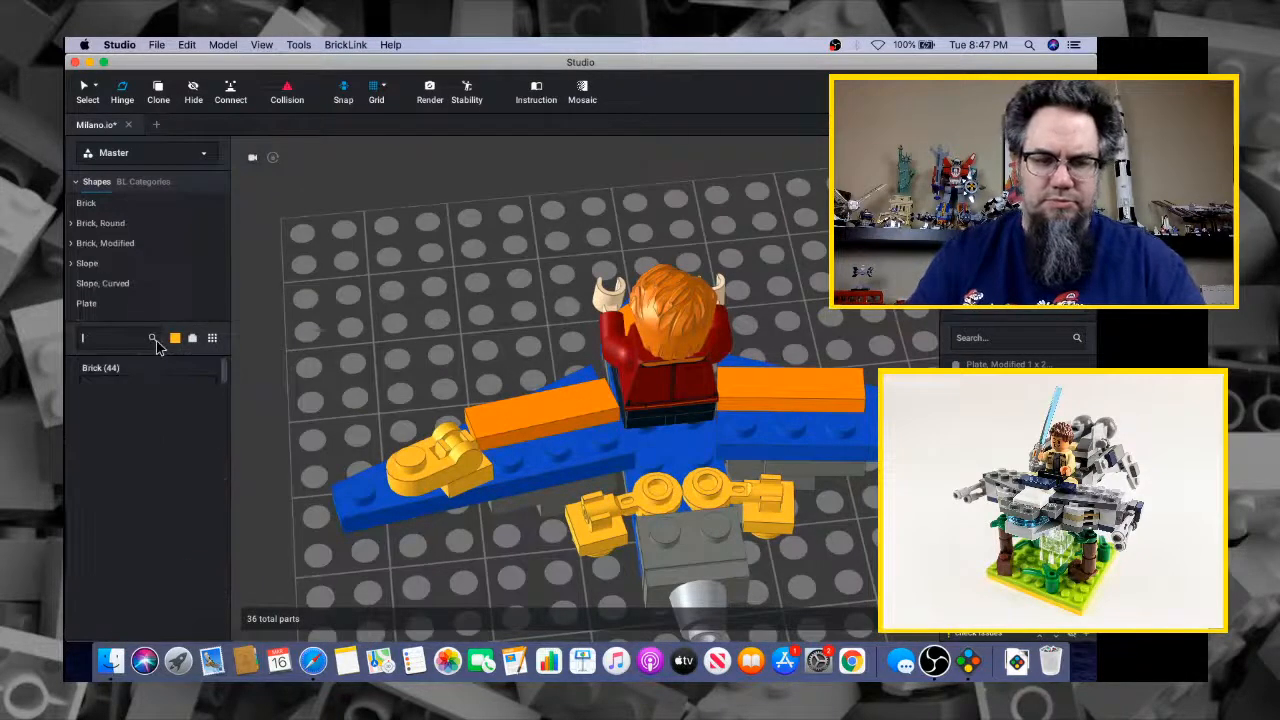
{"action": "type", "text": "wed"}
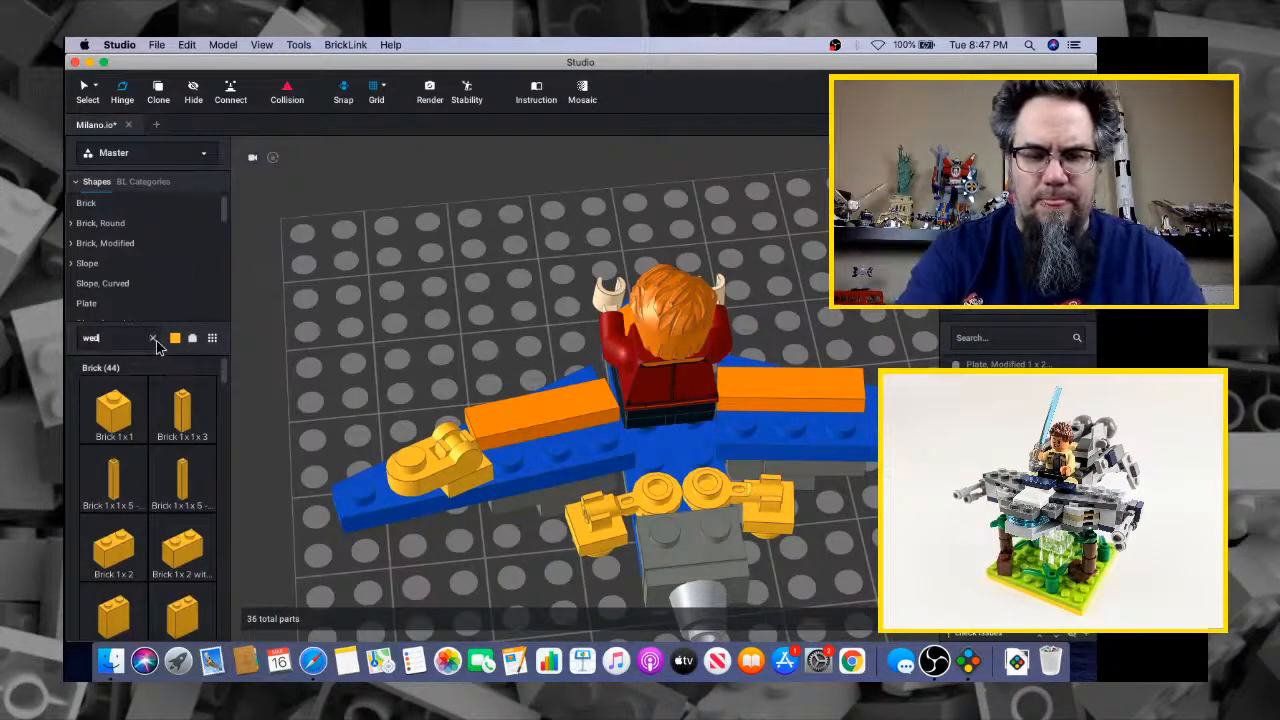
{"action": "type", "text": "ge plate"}
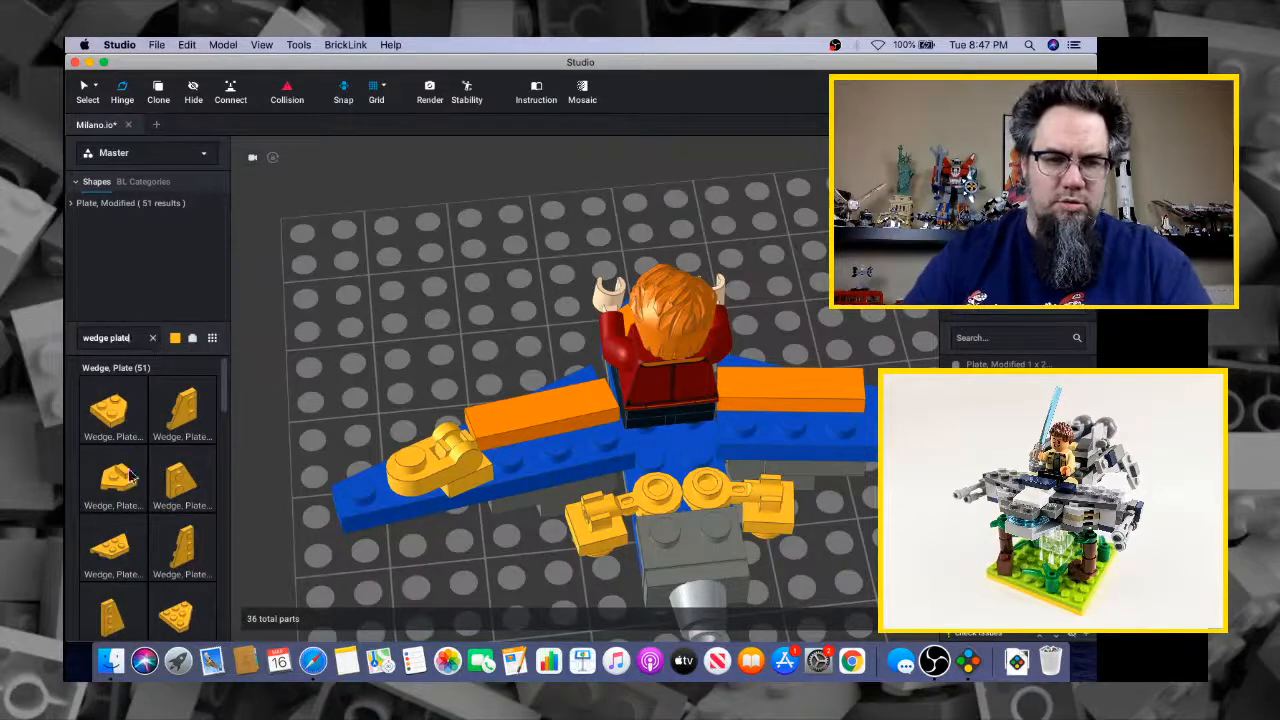
{"action": "scroll", "coordinate": [153, 558], "scroll_direction": "down", "scroll_amount": 5}
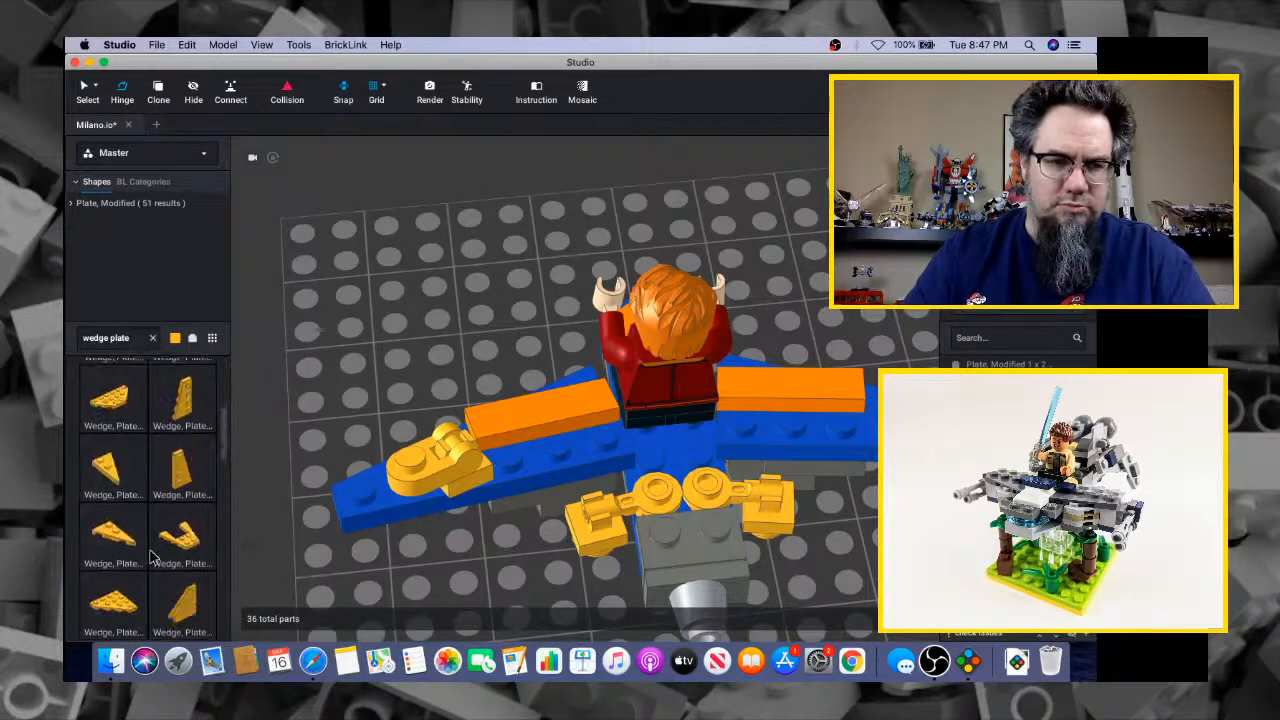
{"action": "left_click_drag", "start_coordinate": [124, 474], "coordinate": [400, 423]}
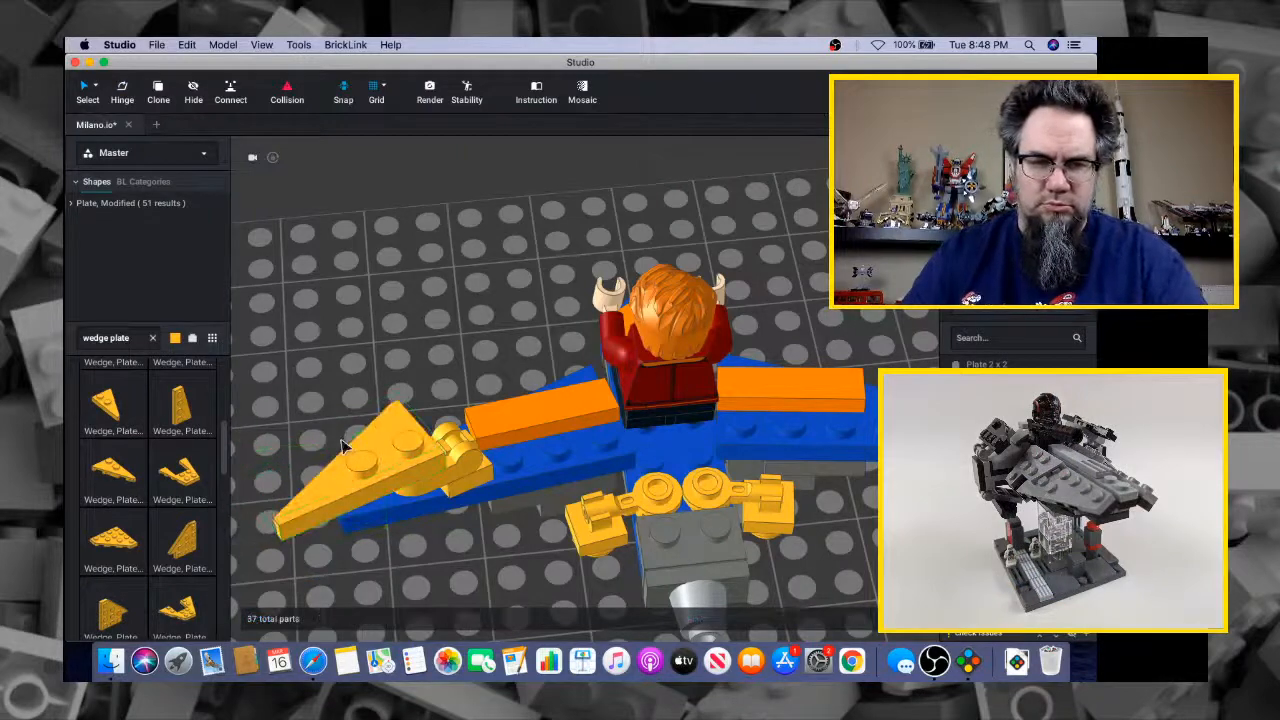
Tilt the handle plate and wedge about the clip with Hinge and compare the outer wing with the Milano reference in Safari
{"action": "right_click_drag", "start_coordinate": [418, 423], "coordinate": [410, 398]}
{"action": "left_click", "coordinate": [409, 393]}
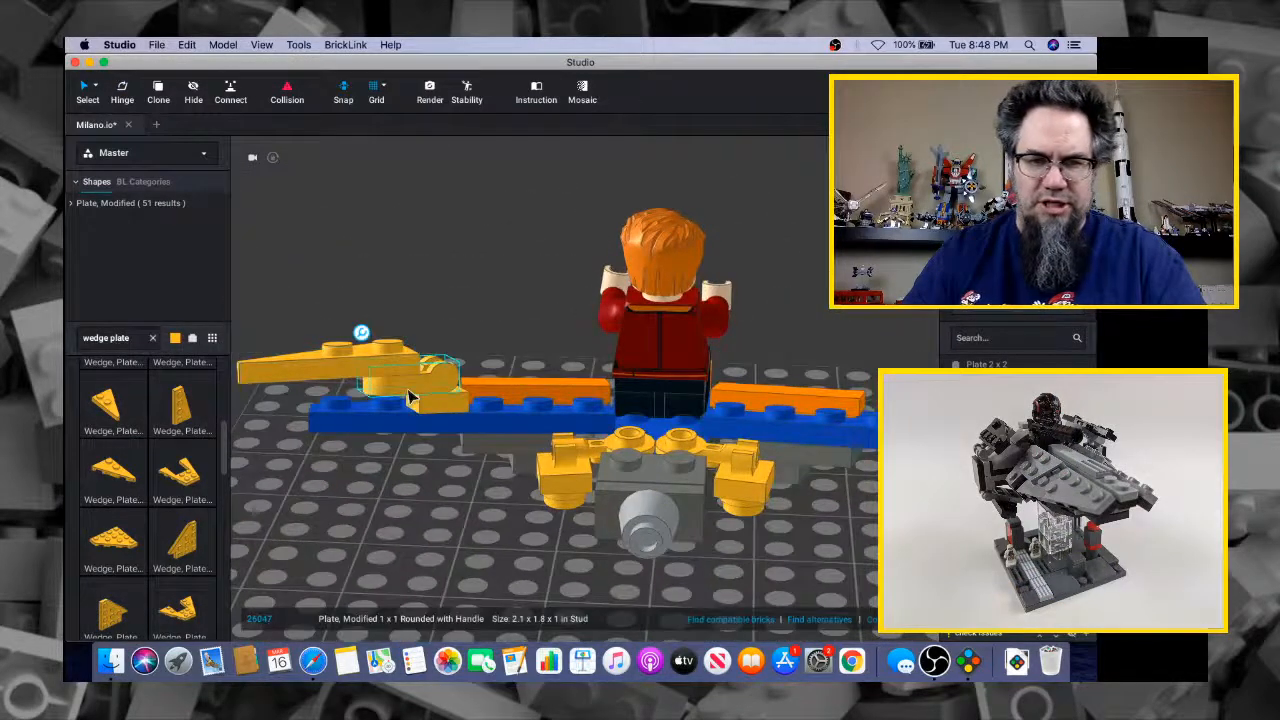
{"action": "key", "text": "h"}
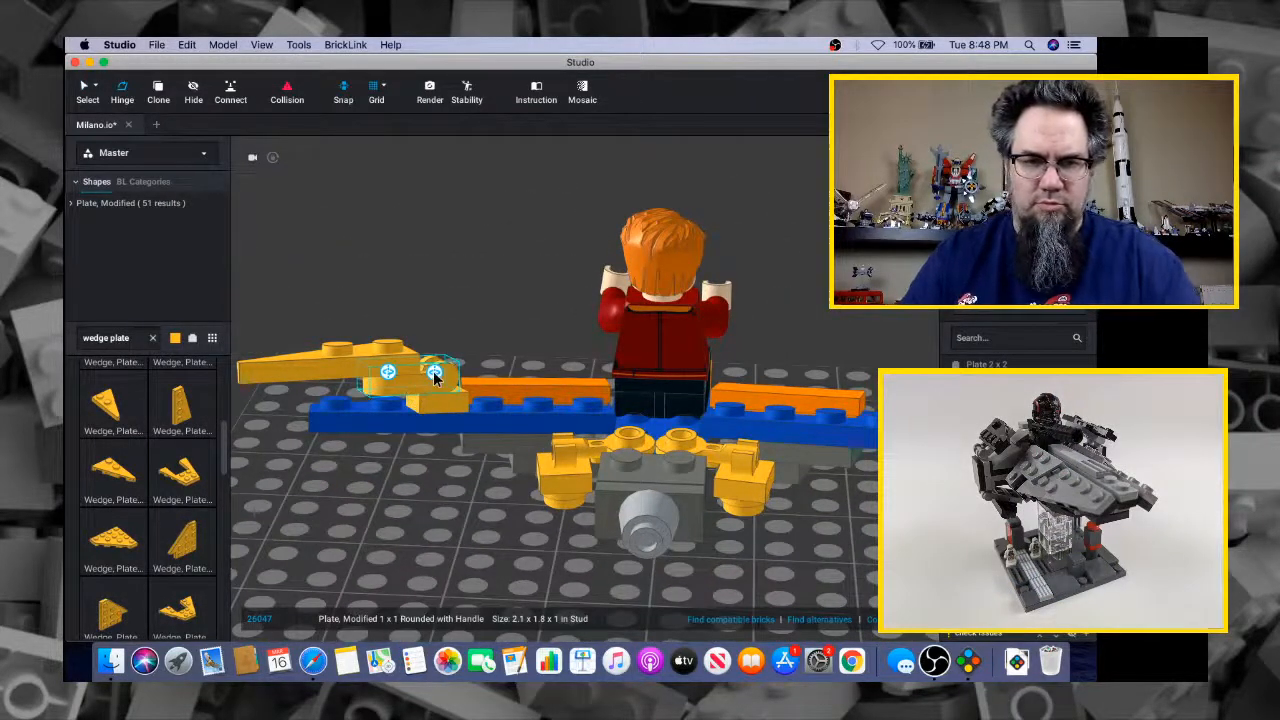
{"action": "left_click_drag", "start_coordinate": [434, 374], "coordinate": [436, 447]}
{"action": "key", "text": "v"}
{"action": "right_click_drag", "start_coordinate": [459, 466], "coordinate": [563, 457]}
{"action": "key", "text": "super+Tab"}
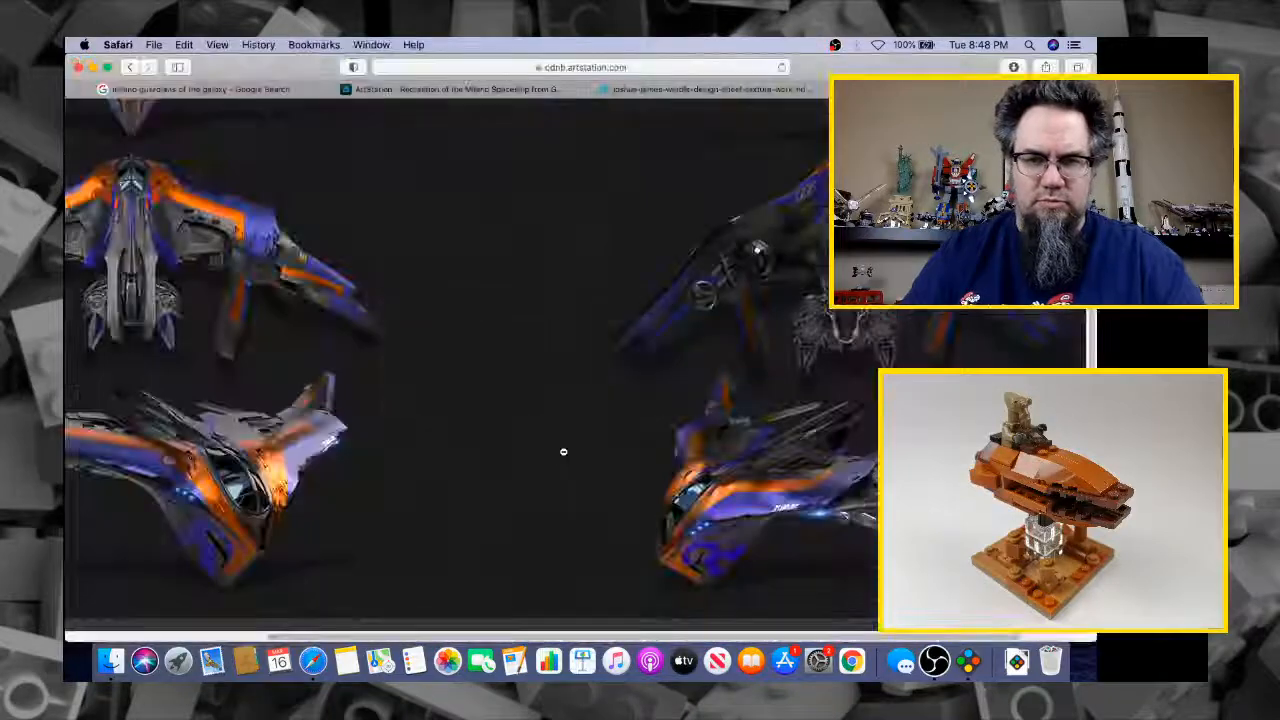
{"action": "key", "text": "super+Tab"}
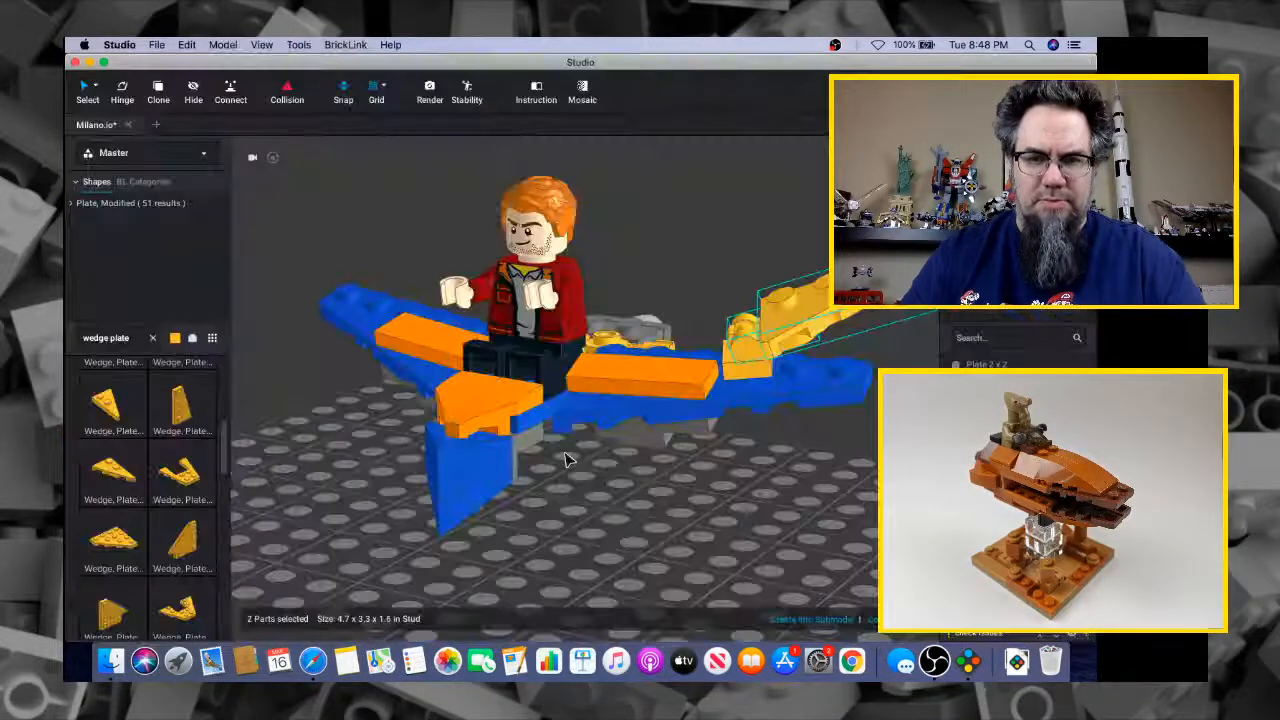
Replace the longer orange tile on the minifigure's left wing with an orange Tile 1 x 2 with Groove, found by searching "1x2 tile"
{"action": "right_click_drag", "start_coordinate": [563, 457], "coordinate": [643, 400]}
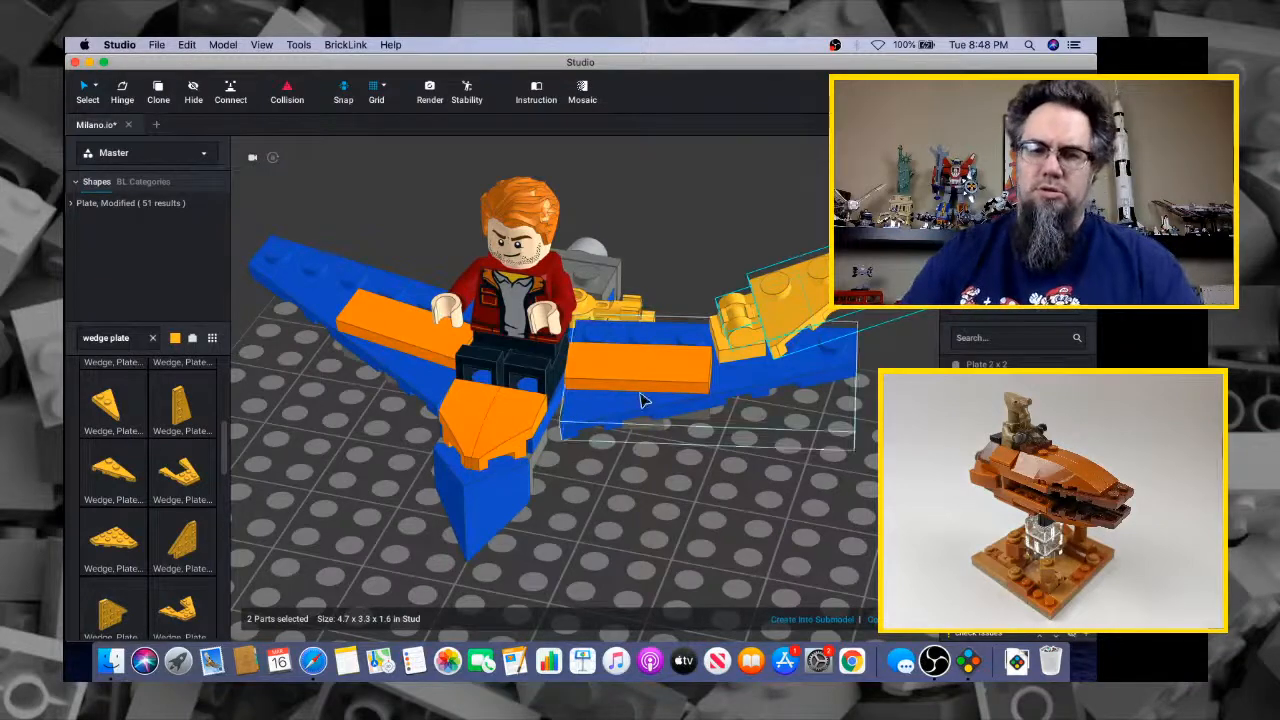
{"action": "key", "text": "super+Tab"}
{"action": "key", "text": "super+Tab"}
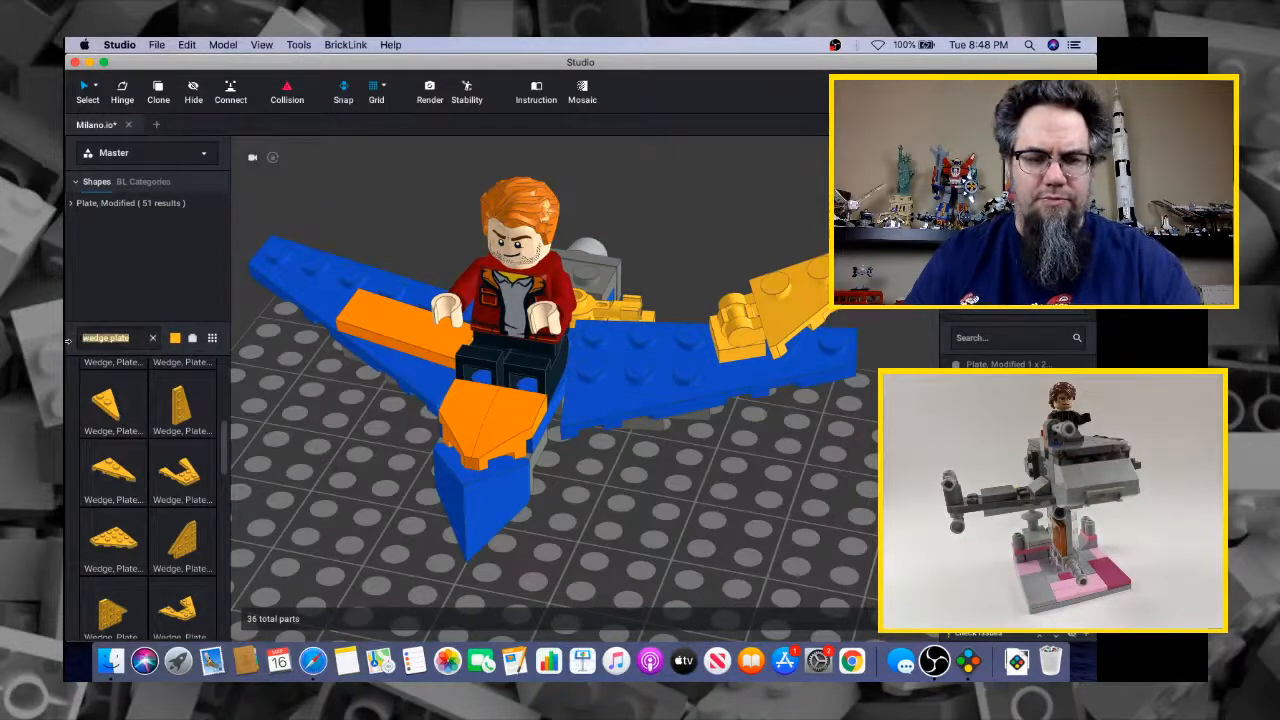
{"action": "type", "text": "1x2 tile"}
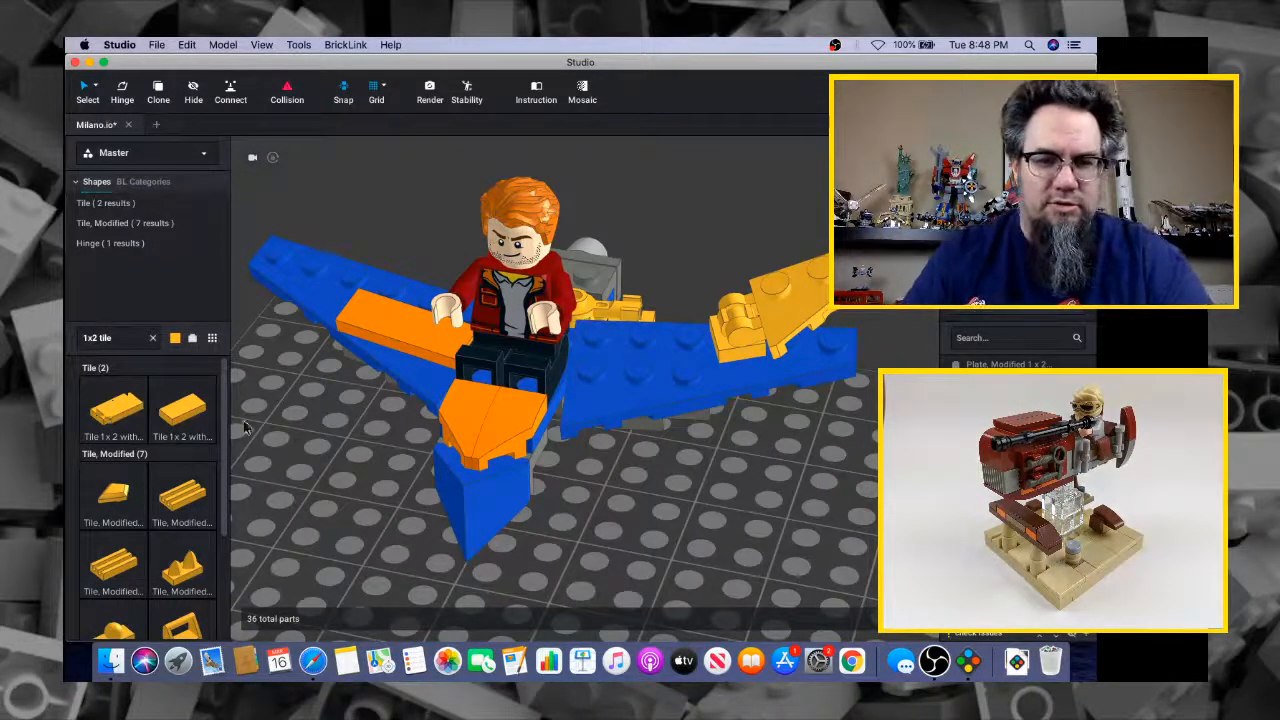
{"action": "left_click_drag", "start_coordinate": [117, 423], "coordinate": [627, 364]}
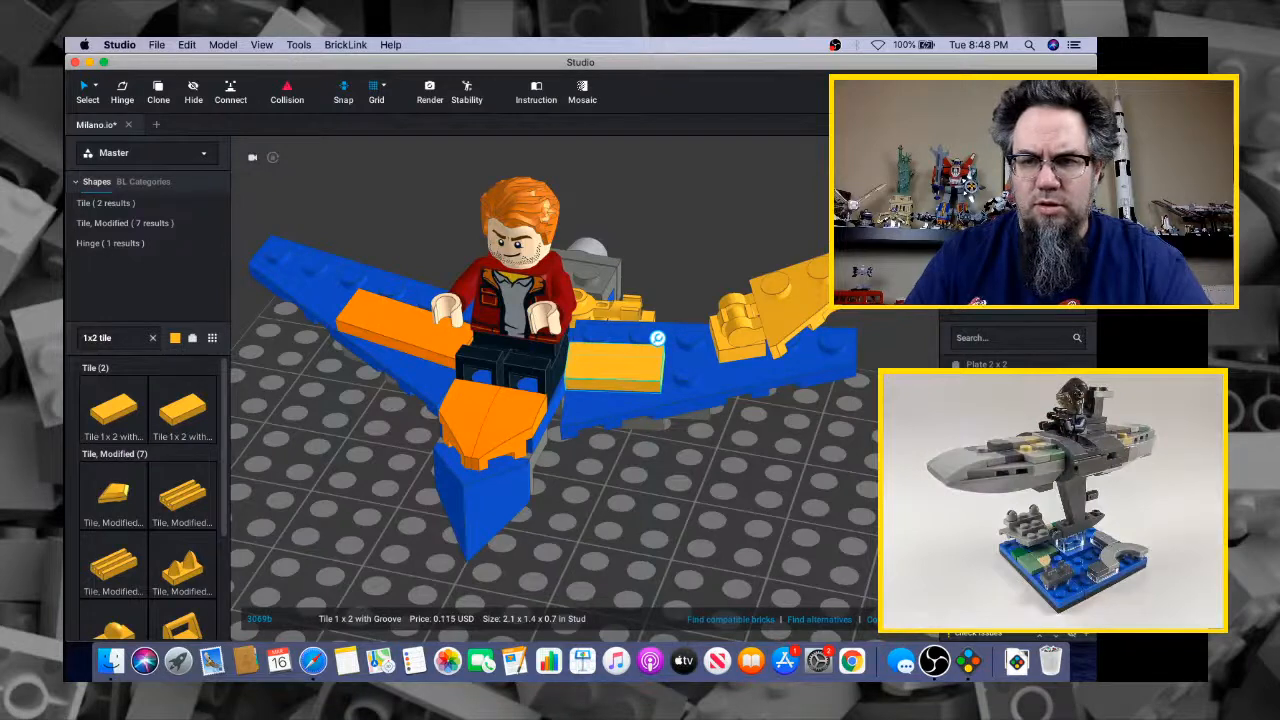
{"action": "left_click", "coordinate": [985, 270]}
Select the clip tile, handle plate and wedge plate together and move them off the wing
{"action": "right_click_drag", "start_coordinate": [760, 320], "coordinate": [742, 364]}
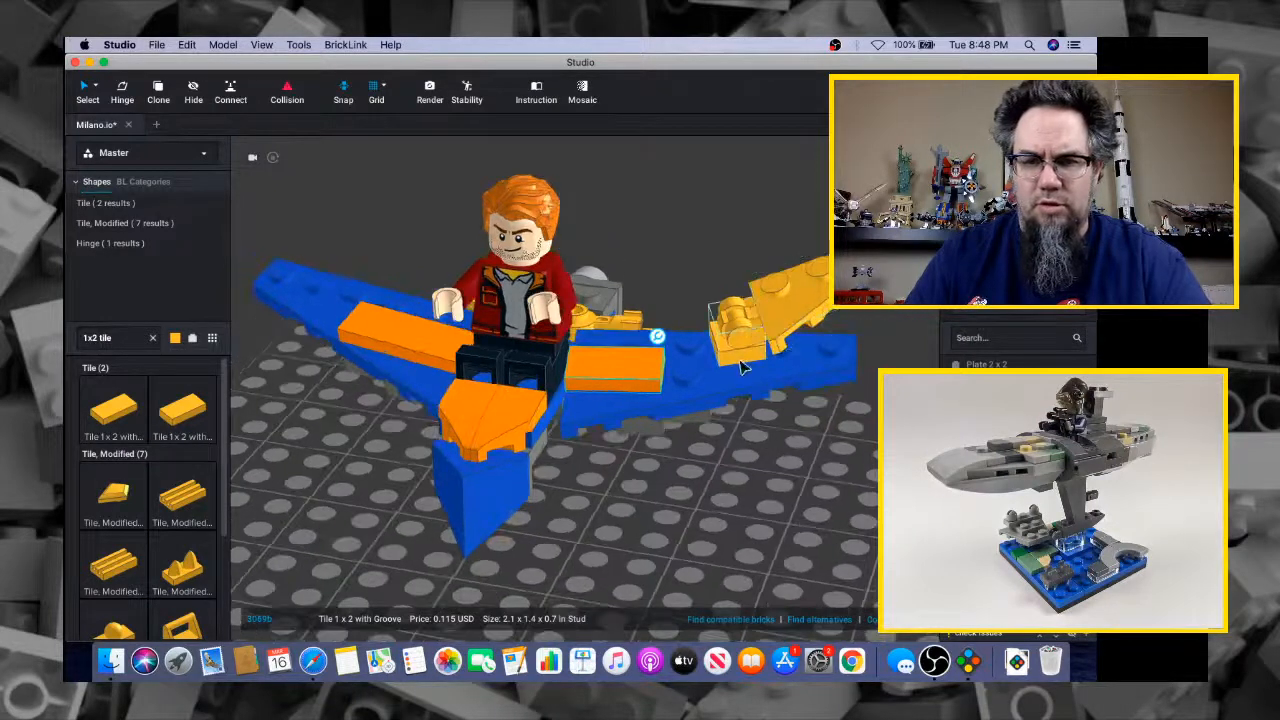
{"action": "left_click", "coordinate": [742, 367]}
{"action": "left_click", "coordinate": [744, 330], "text": "shift"}
{"action": "left_click", "coordinate": [770, 312], "text": "shift"}
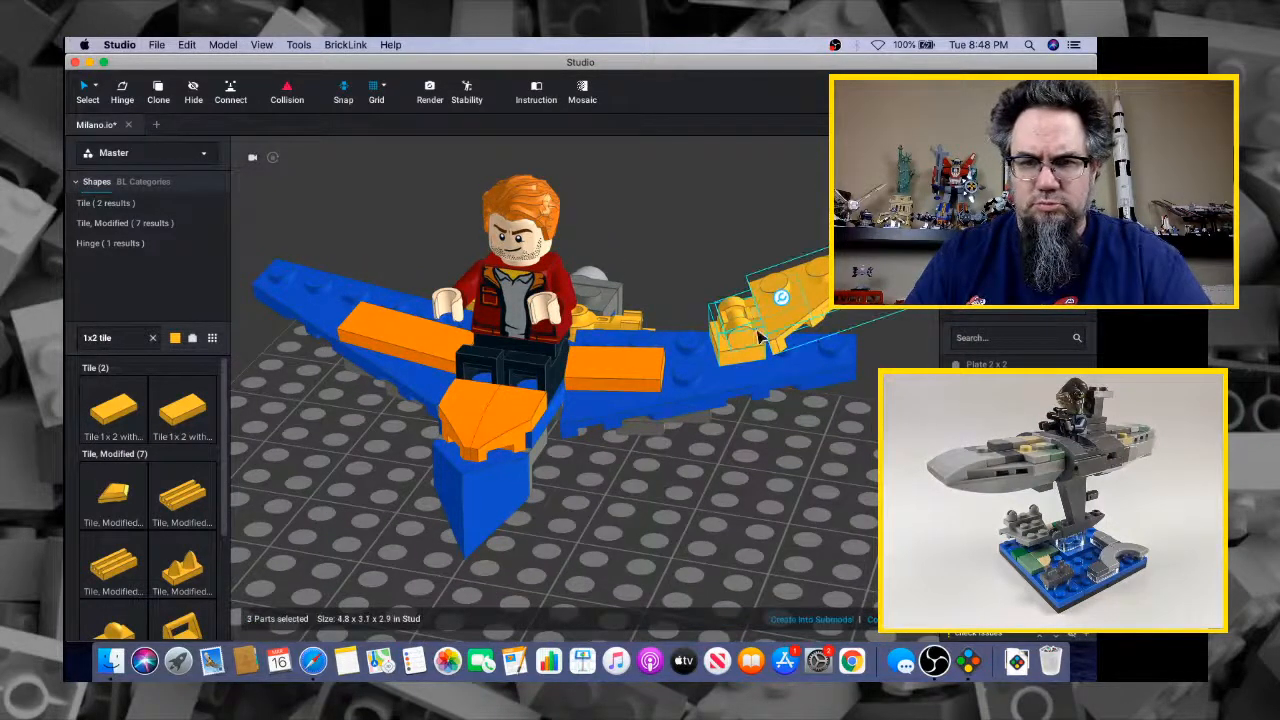
{"action": "mouse_move", "coordinate": [720, 341]}
{"action": "left_mouse_down"}
{"action": "mouse_move", "coordinate": [706, 345]}
{"action": "mouse_move", "coordinate": [712, 332]}
{"action": "left_mouse_up"}
{"action": "right_click_drag", "start_coordinate": [712, 332], "coordinate": [777, 268]}
Place the clip tile on the wing beside the outer end of the orange 1 x 2 tile and rotate it slightly with Hinge
{"action": "left_click", "coordinate": [763, 285]}
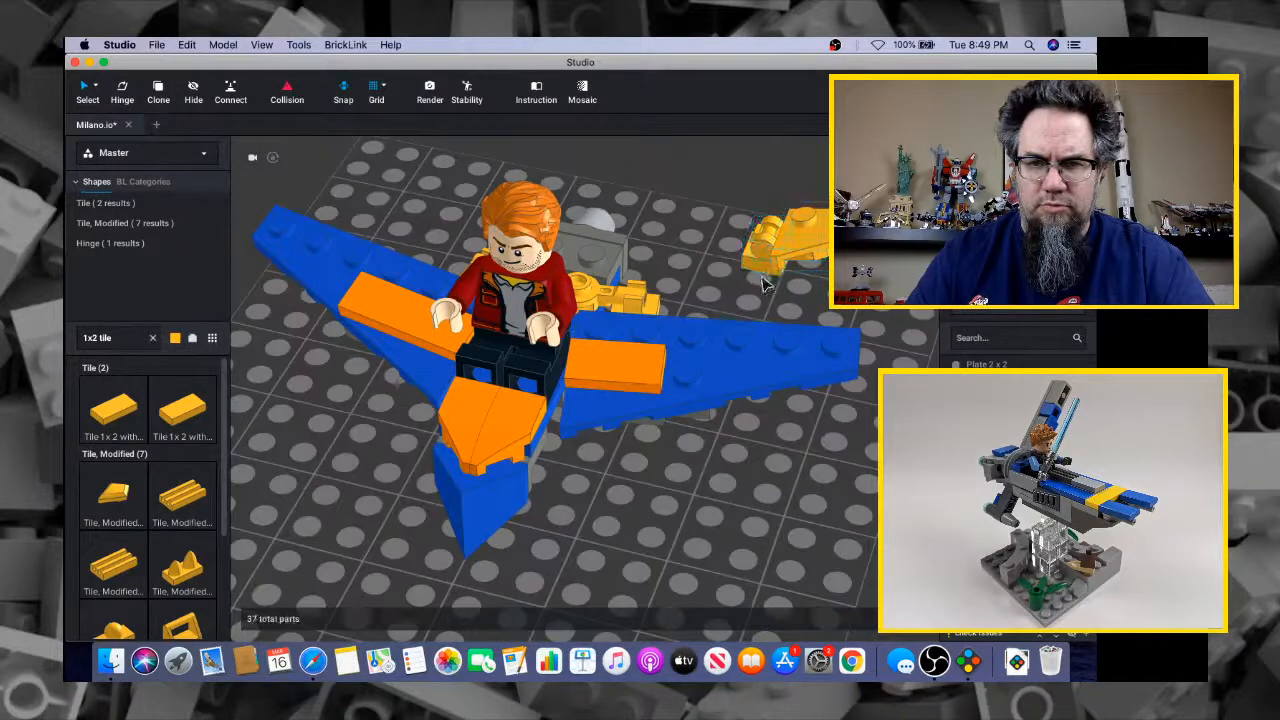
{"action": "left_click_drag", "start_coordinate": [766, 278], "coordinate": [691, 357]}
{"action": "key", "text": "h"}
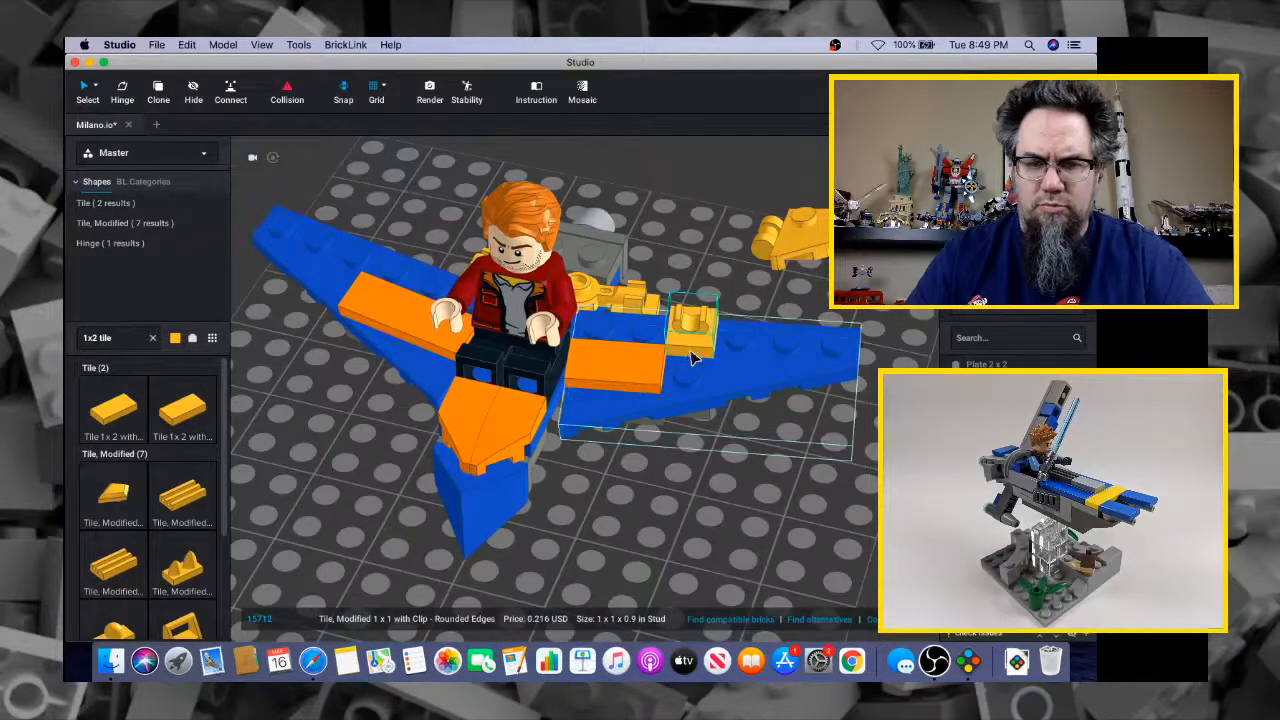
{"action": "mouse_move", "coordinate": [757, 345]}
{"action": "left_mouse_down"}
{"action": "mouse_move", "coordinate": [769, 346]}
{"action": "mouse_move", "coordinate": [764, 332]}
{"action": "left_mouse_up"}
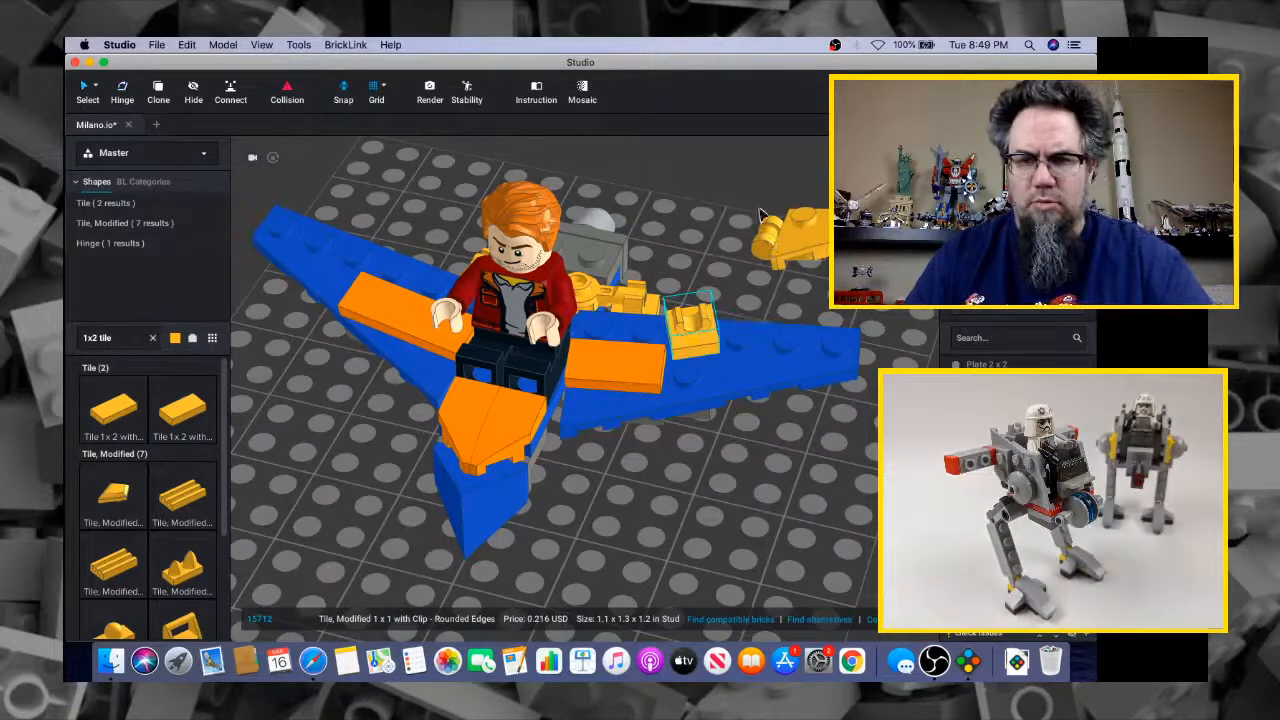
Attach the handle plate and wedge plate to the clip tile on the minifigure's left wing, with the wedge under the handle plate's rounded end
{"action": "left_click", "coordinate": [766, 226]}
{"action": "left_click_drag", "start_coordinate": [769, 247], "coordinate": [707, 319]}
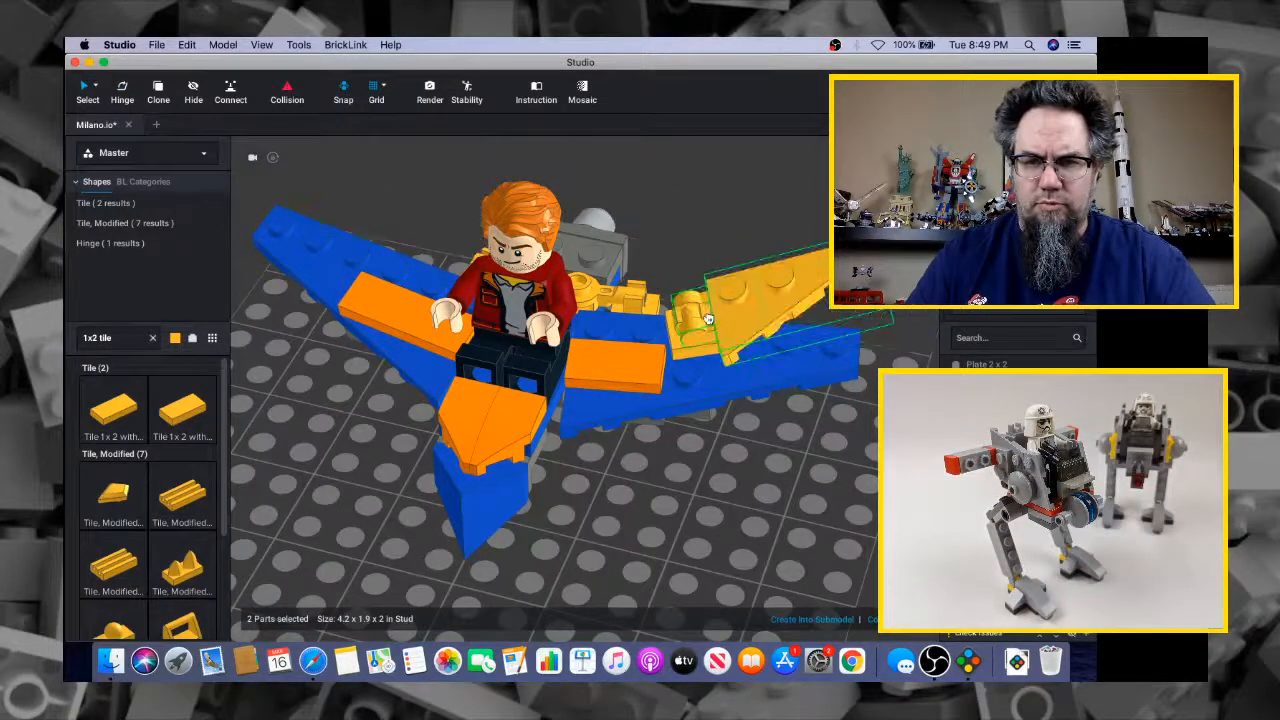
{"action": "right_click_drag", "start_coordinate": [766, 327], "coordinate": [769, 305]}
{"action": "left_click_drag", "start_coordinate": [769, 305], "coordinate": [732, 337]}
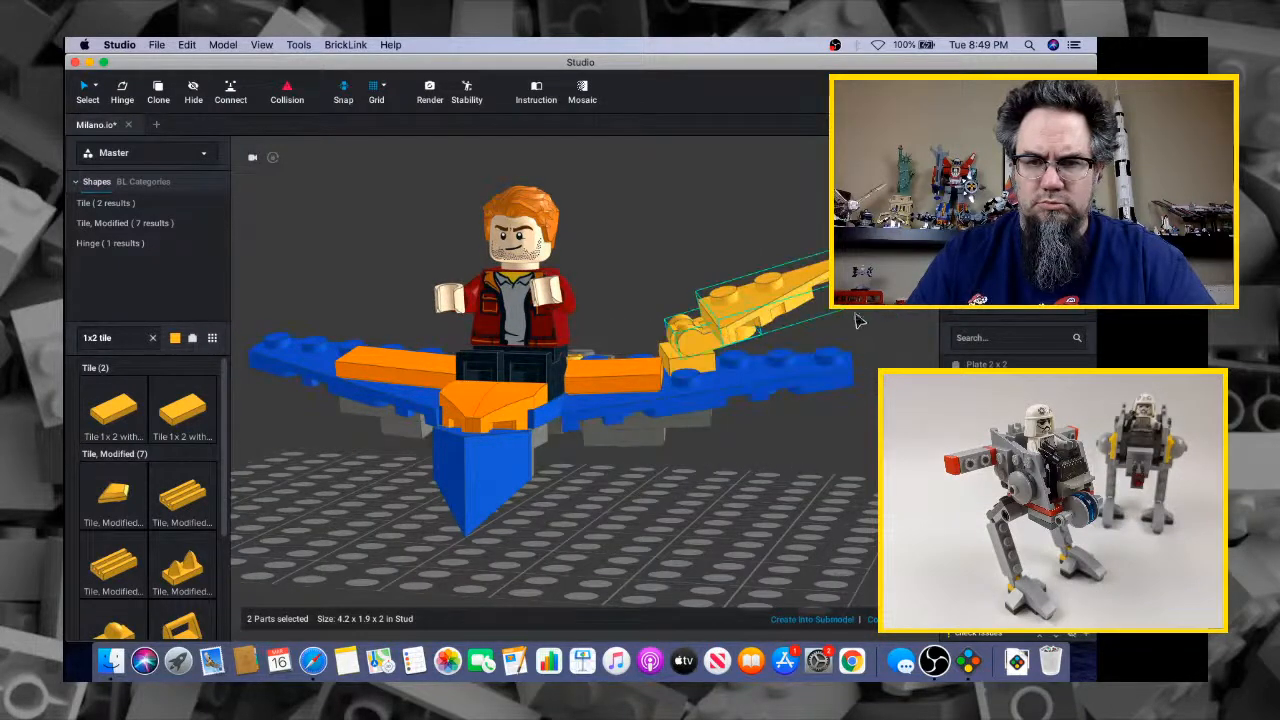
{"action": "left_click_drag", "start_coordinate": [857, 320], "coordinate": [784, 342]}
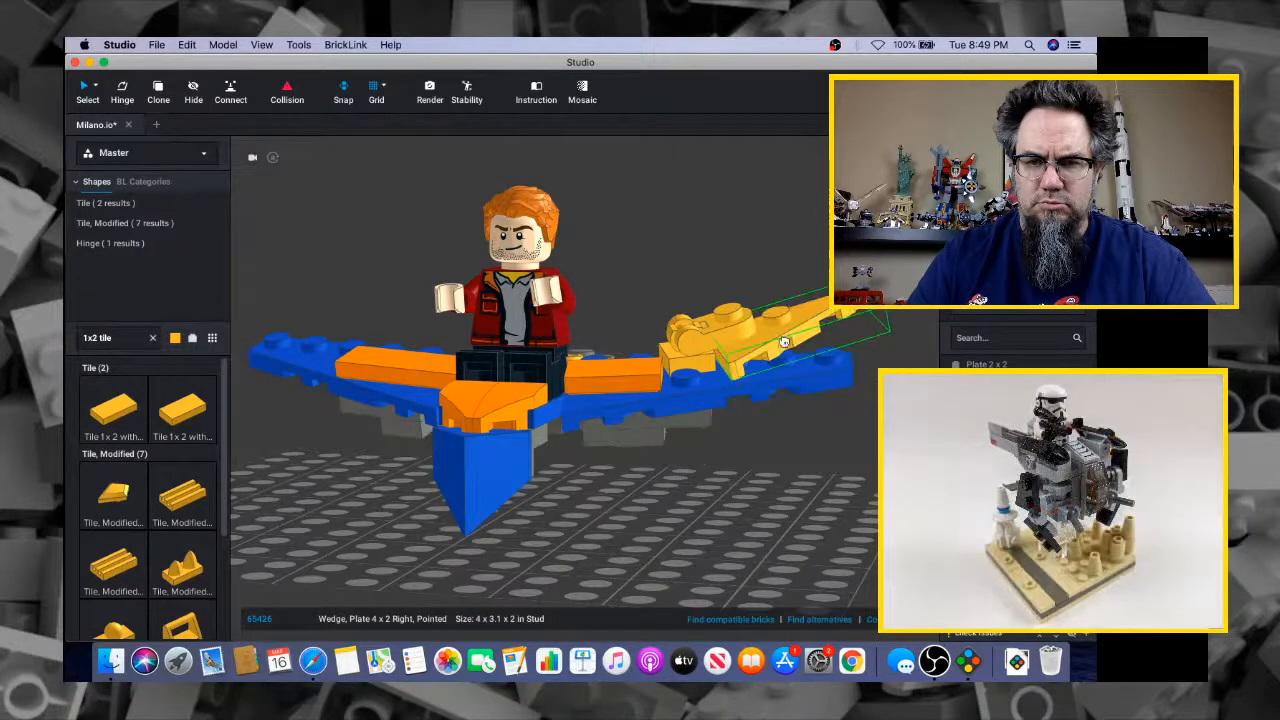
{"action": "left_click", "coordinate": [733, 255]}
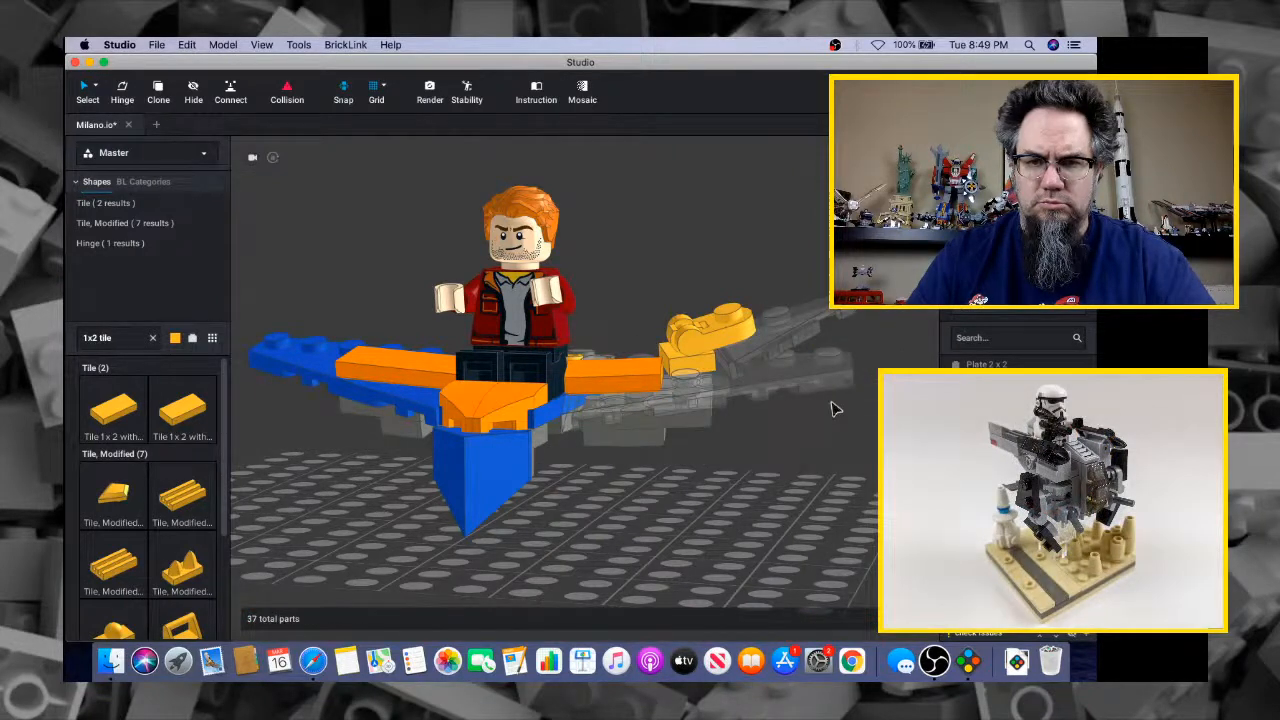
Tilt the handle plate and its wedge plate more steeply upward about the clip with Hinge
{"action": "left_click", "coordinate": [724, 338]}
{"action": "key", "text": "h"}
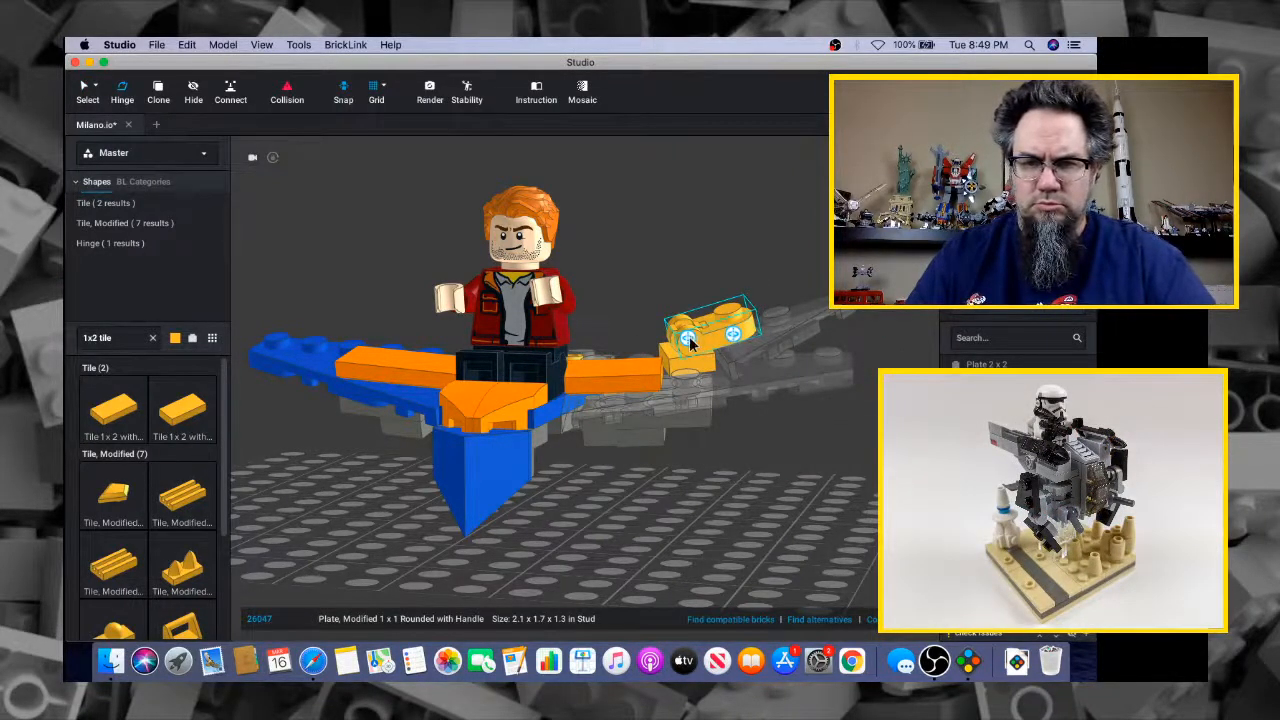
{"action": "left_click", "coordinate": [690, 340]}
{"action": "left_click_drag", "start_coordinate": [700, 375], "coordinate": [770, 458]}
{"action": "left_click", "coordinate": [770, 458]}
{"action": "right_click_drag", "start_coordinate": [770, 458], "coordinate": [786, 491]}
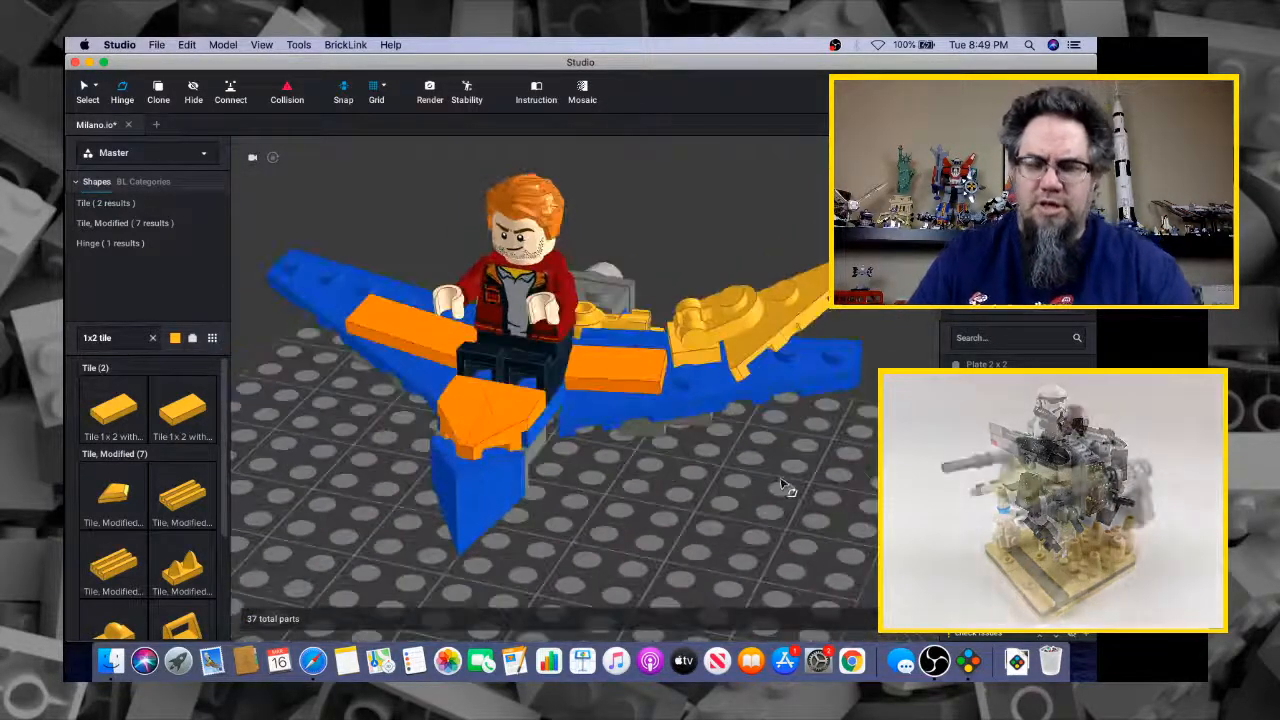
Colour the wedge plate light grey and the handle plate dark grey, checking the Milano reference in Safari
{"action": "key", "text": "super+Tab"}
{"action": "key", "text": "super+Tab"}
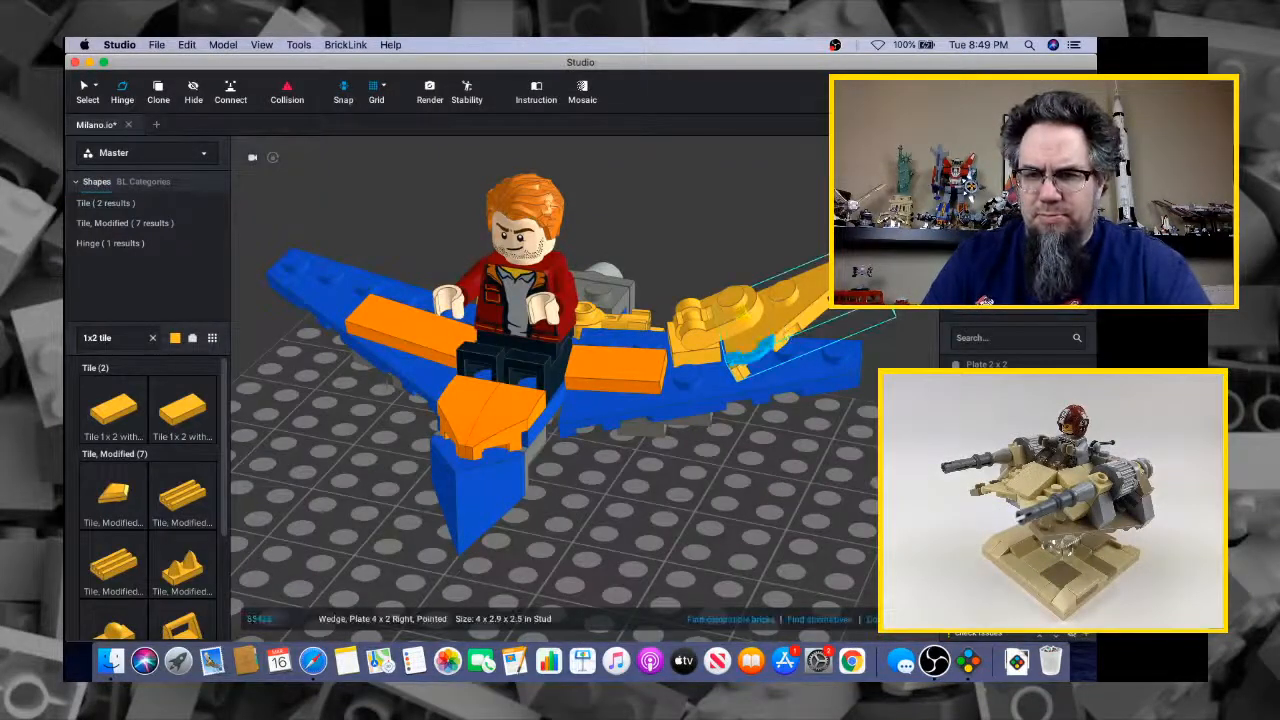
{"action": "left_click", "coordinate": [720, 330]}
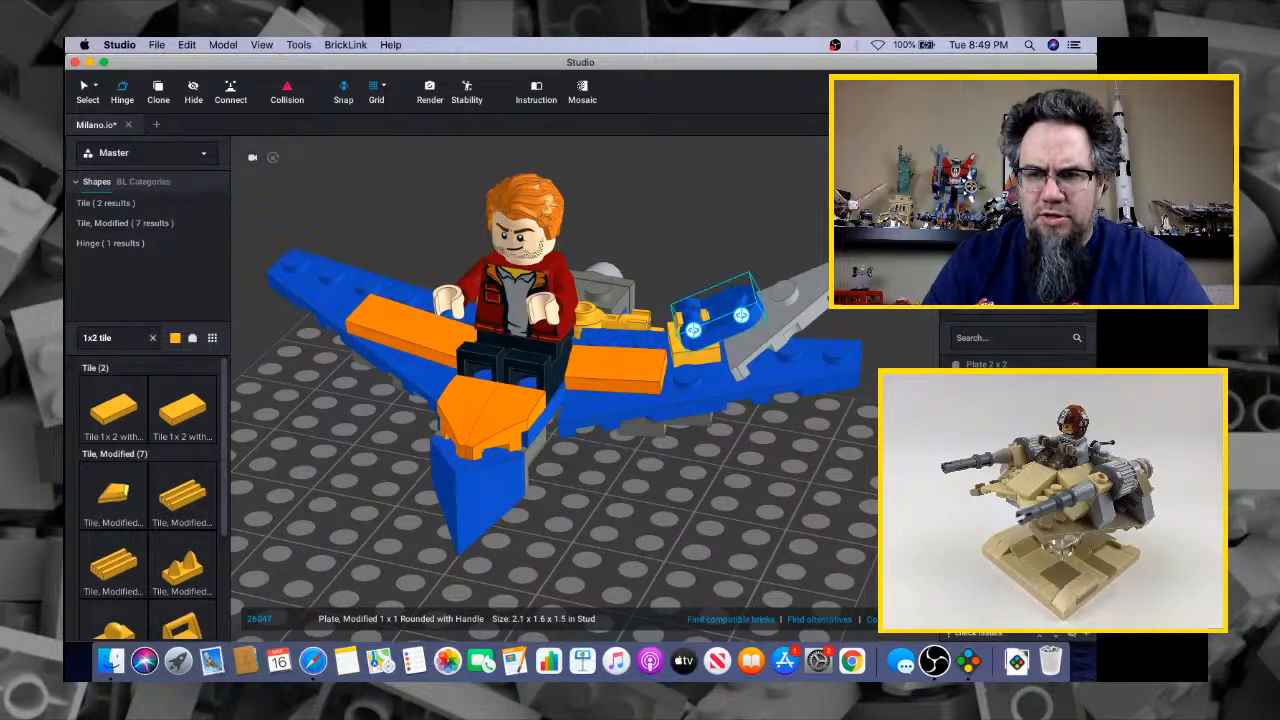
{"action": "key", "text": "super+Tab"}
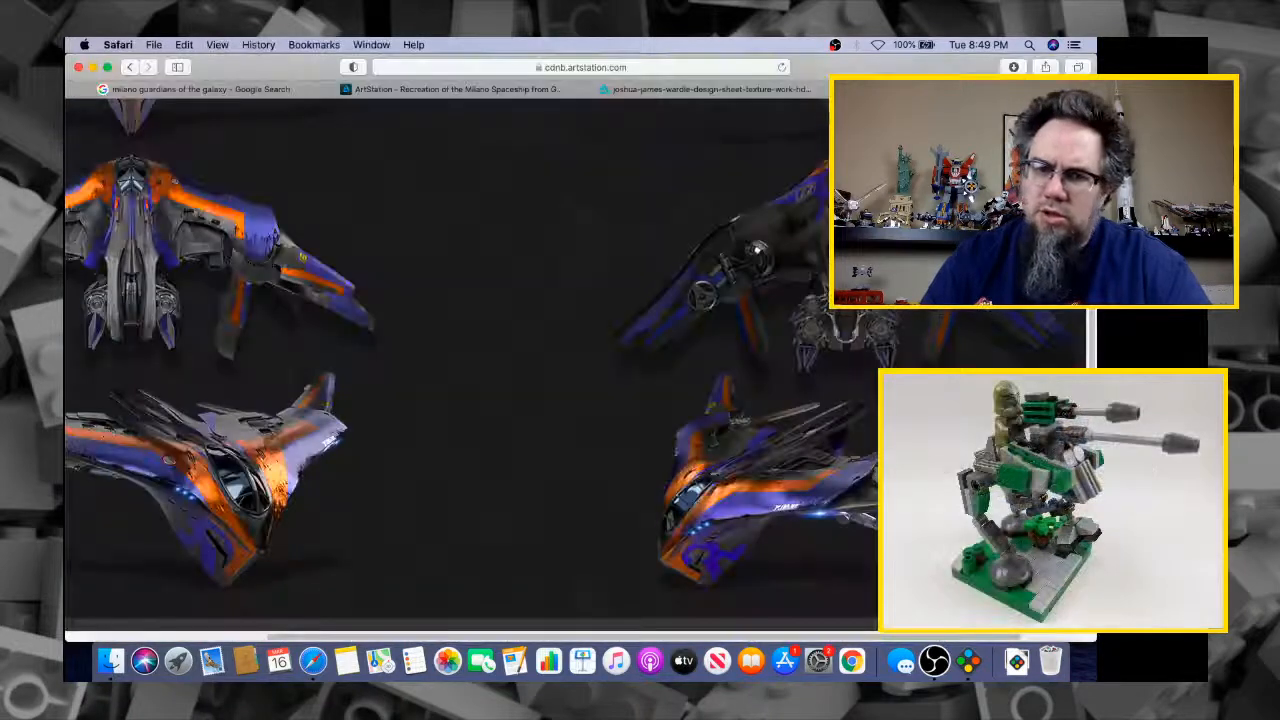
{"action": "key", "text": "super+Tab"}
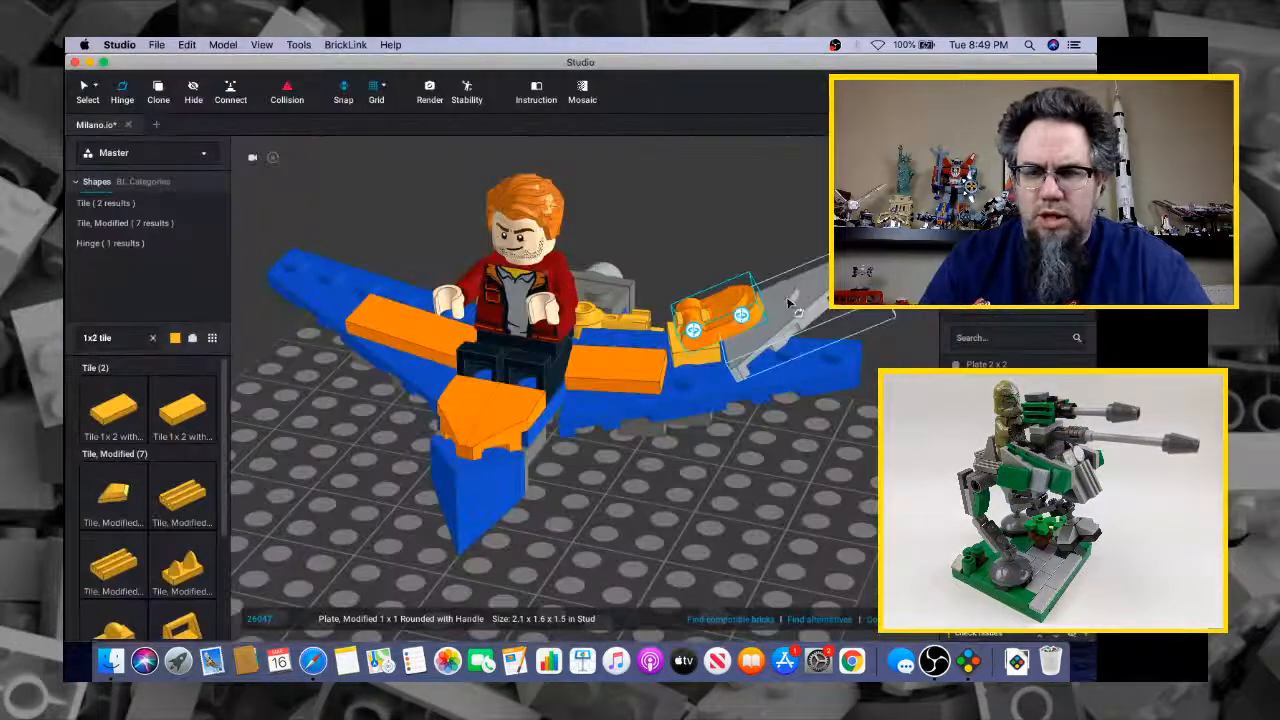
{"action": "left_click", "coordinate": [803, 226]}
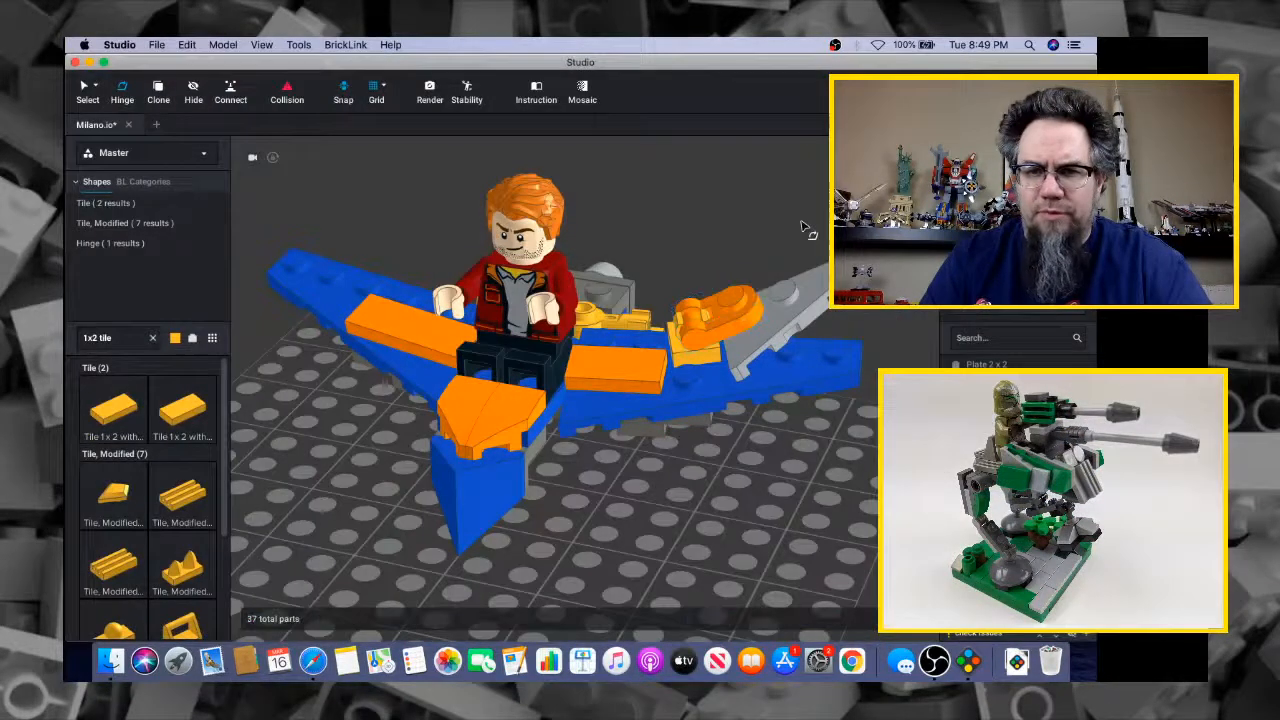
{"action": "left_click", "coordinate": [755, 296]}
{"action": "key", "text": "Delete"}
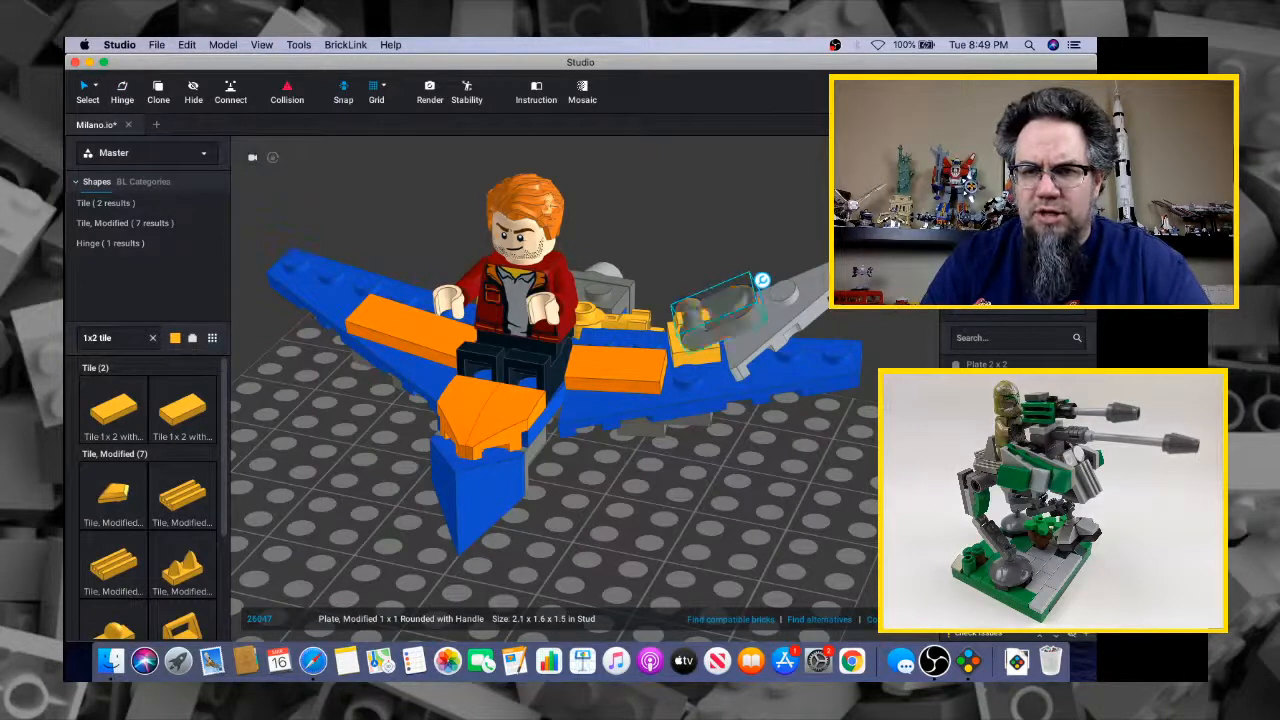
Colour the clip tile blue and compare the outer wing tip with the Milano reference in Safari
{"action": "left_click", "coordinate": [697, 358]}
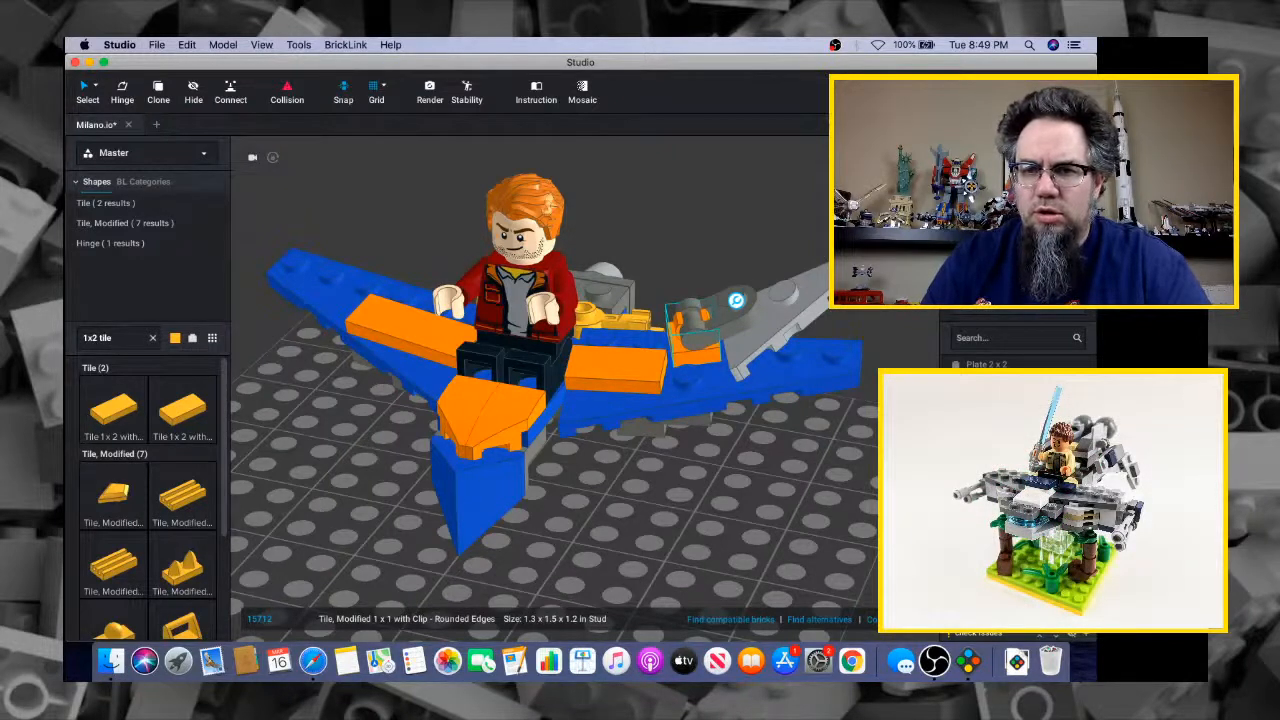
{"action": "key", "text": "Delete"}
{"action": "right_click_drag", "start_coordinate": [805, 428], "coordinate": [817, 437]}
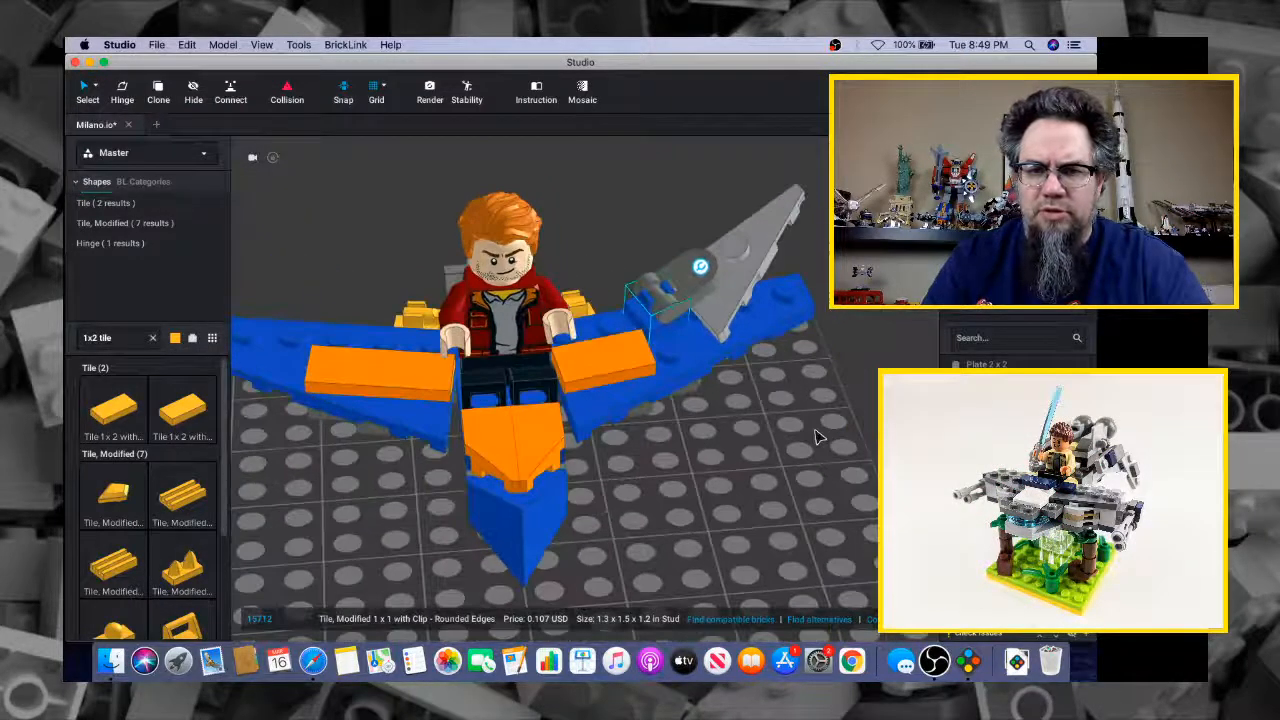
{"action": "key", "text": "super+Tab"}
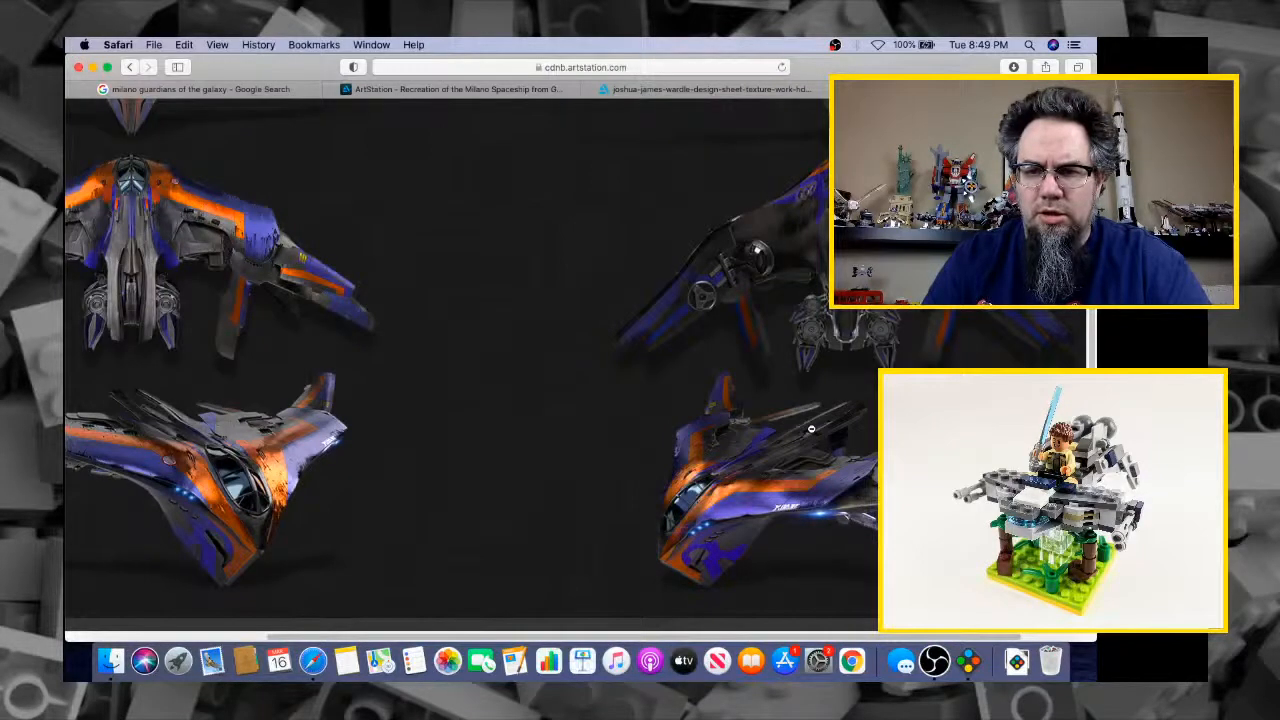
{"action": "key", "text": "super+Tab"}
{"action": "mouse_move", "coordinate": [810, 437]}
{"action": "right_mouse_down"}
{"action": "mouse_move", "coordinate": [795, 442]}
{"action": "mouse_move", "coordinate": [818, 432]}
{"action": "mouse_move", "coordinate": [808, 425]}
{"action": "right_mouse_up"}
{"action": "key", "text": "super+Tab"}
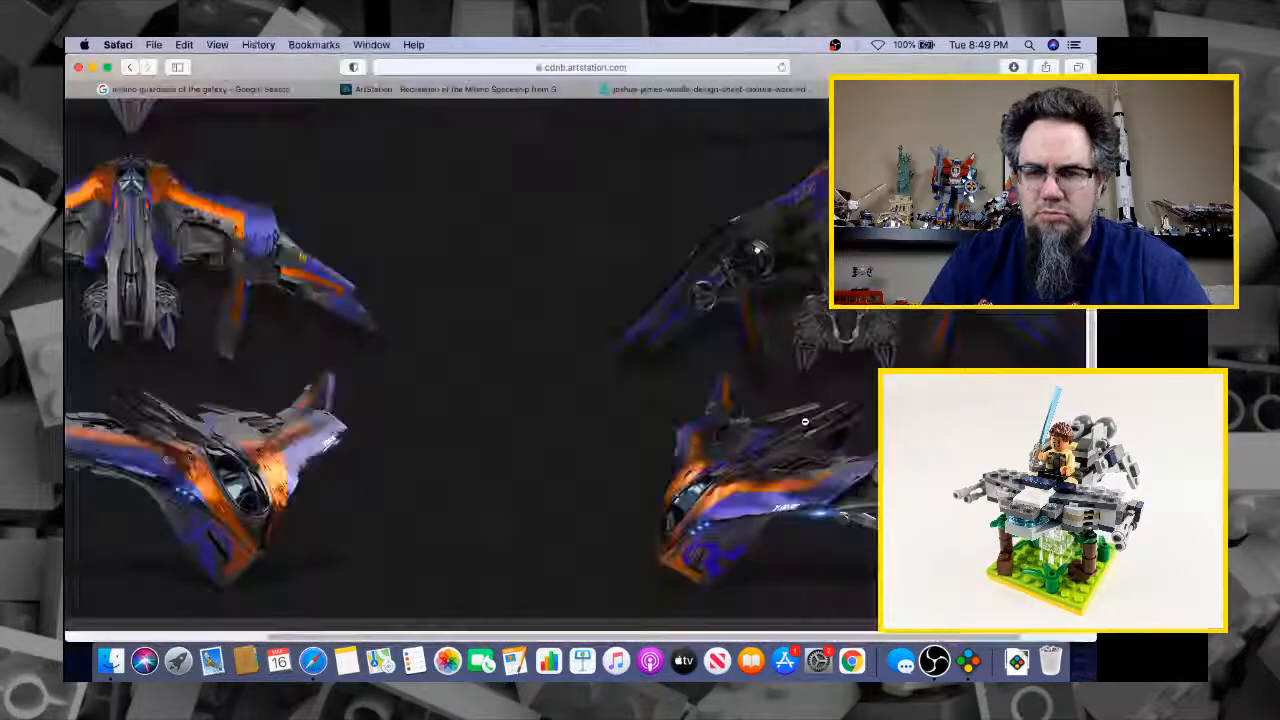
{"action": "key", "text": "super+Tab"}
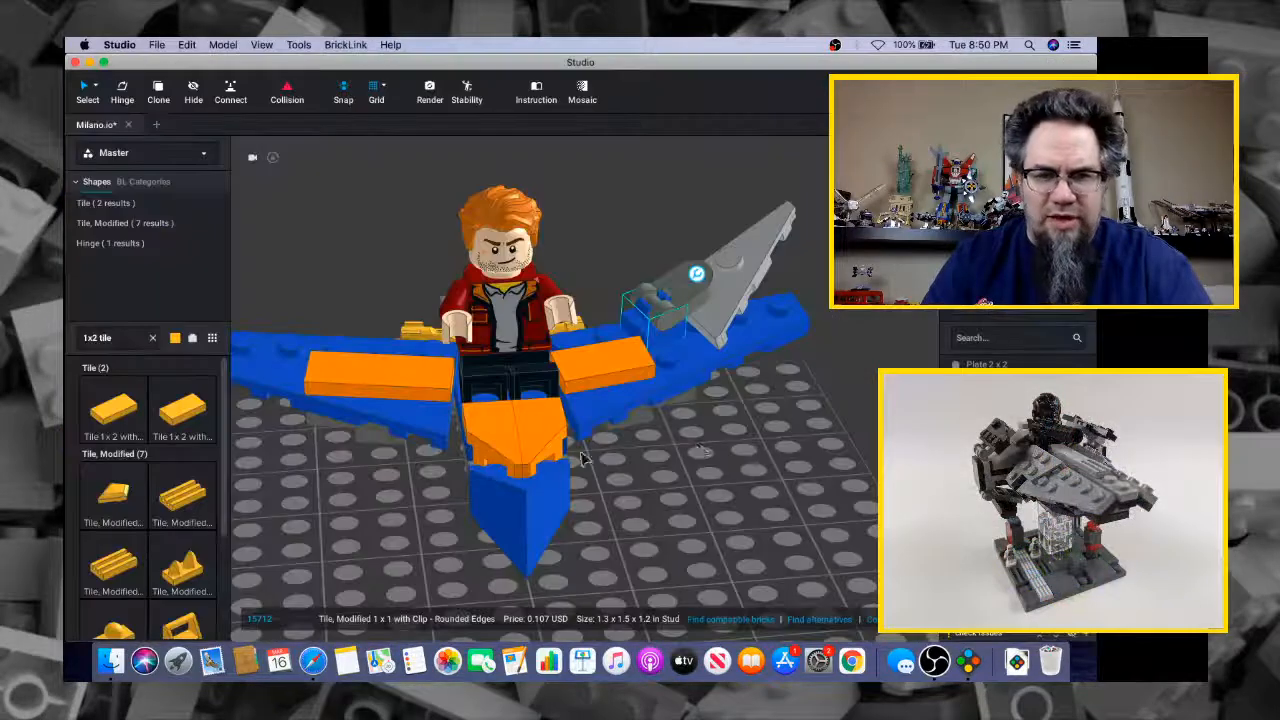
Search the parts for "wedge plate" and add a Wedge, Plate 2 x 2 Right beside the ship
{"action": "right_click_drag", "start_coordinate": [716, 449], "coordinate": [699, 360]}
{"action": "left_click", "coordinate": [690, 310]}
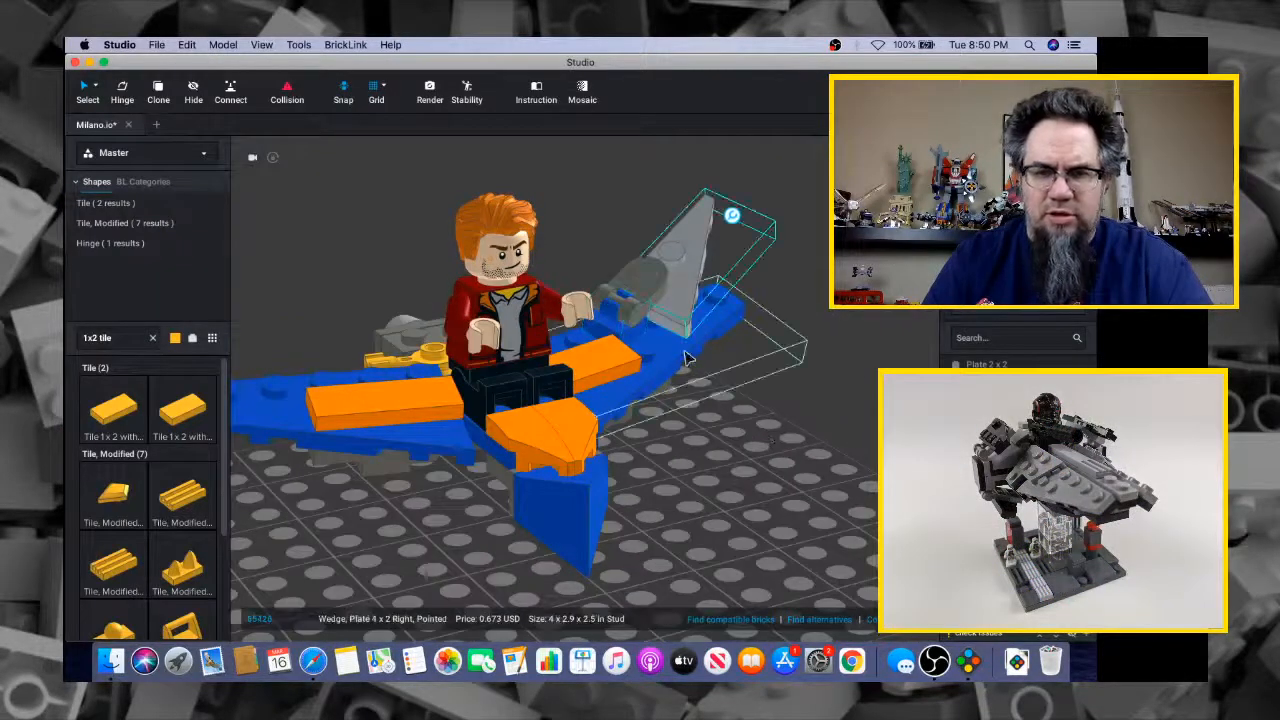
{"action": "left_click_drag", "start_coordinate": [121, 338], "coordinate": [69, 341]}
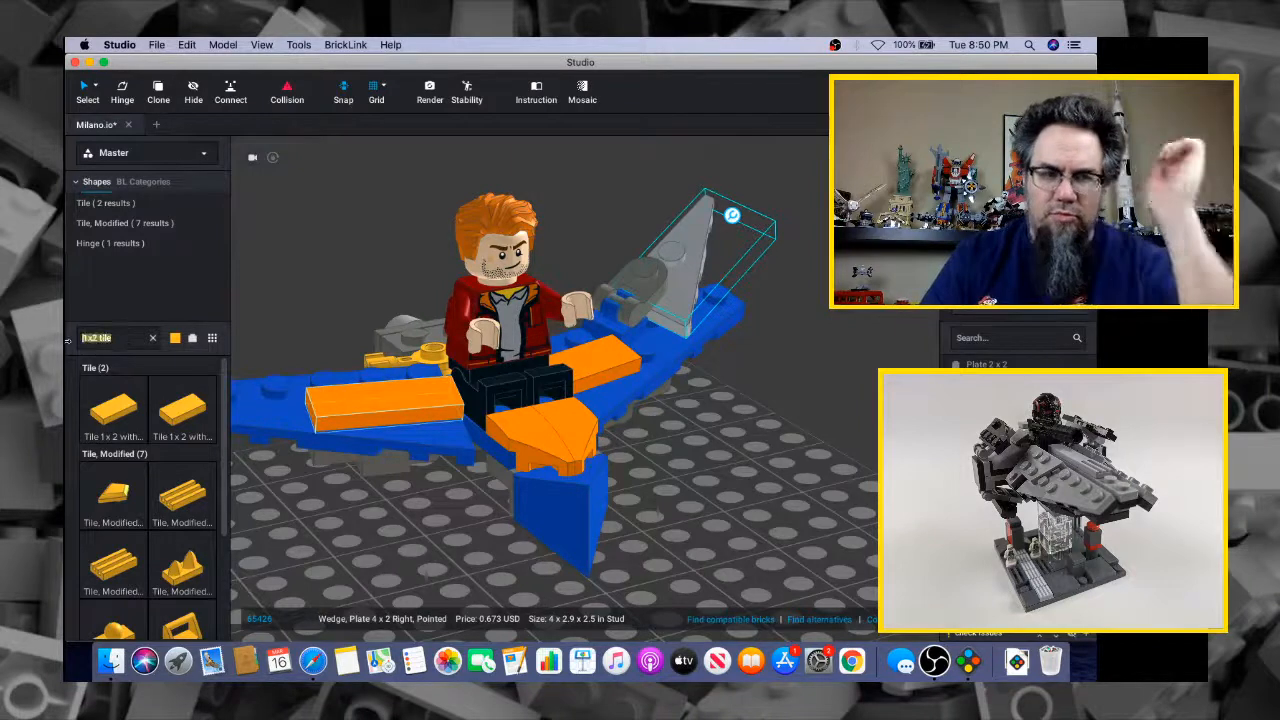
{"action": "type", "text": "wedge"}
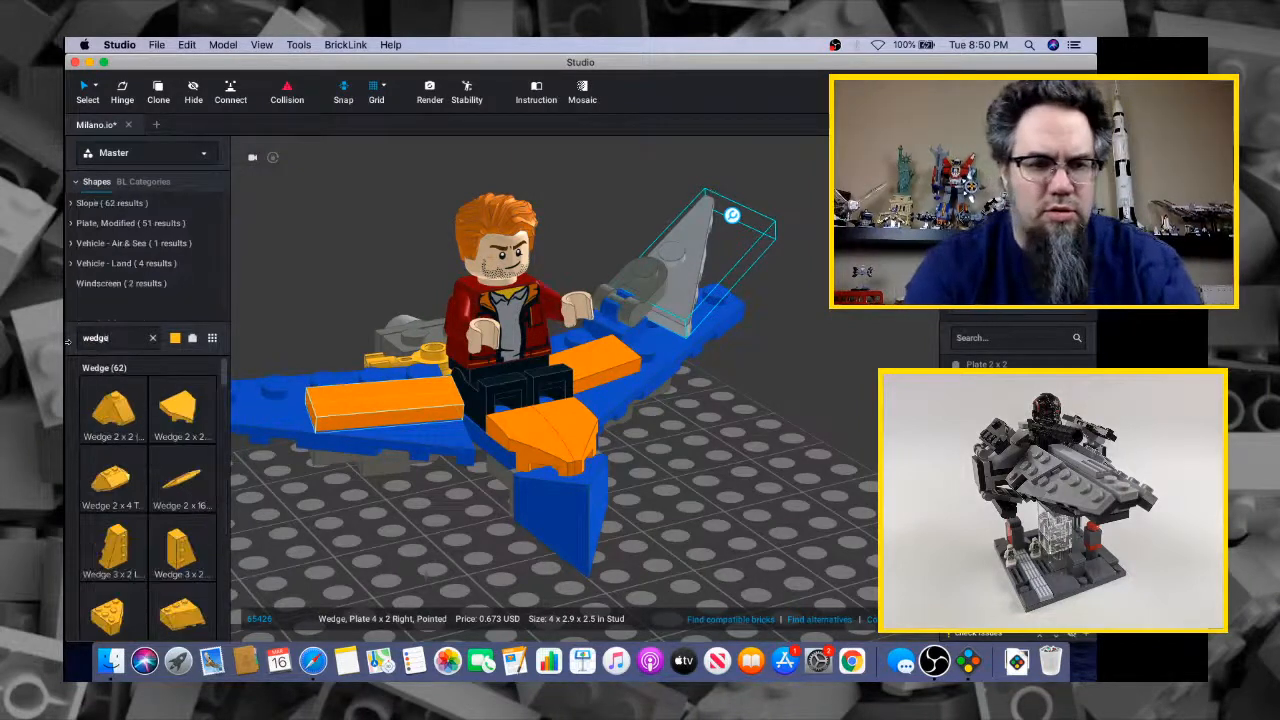
{"action": "type", "text": " plate"}
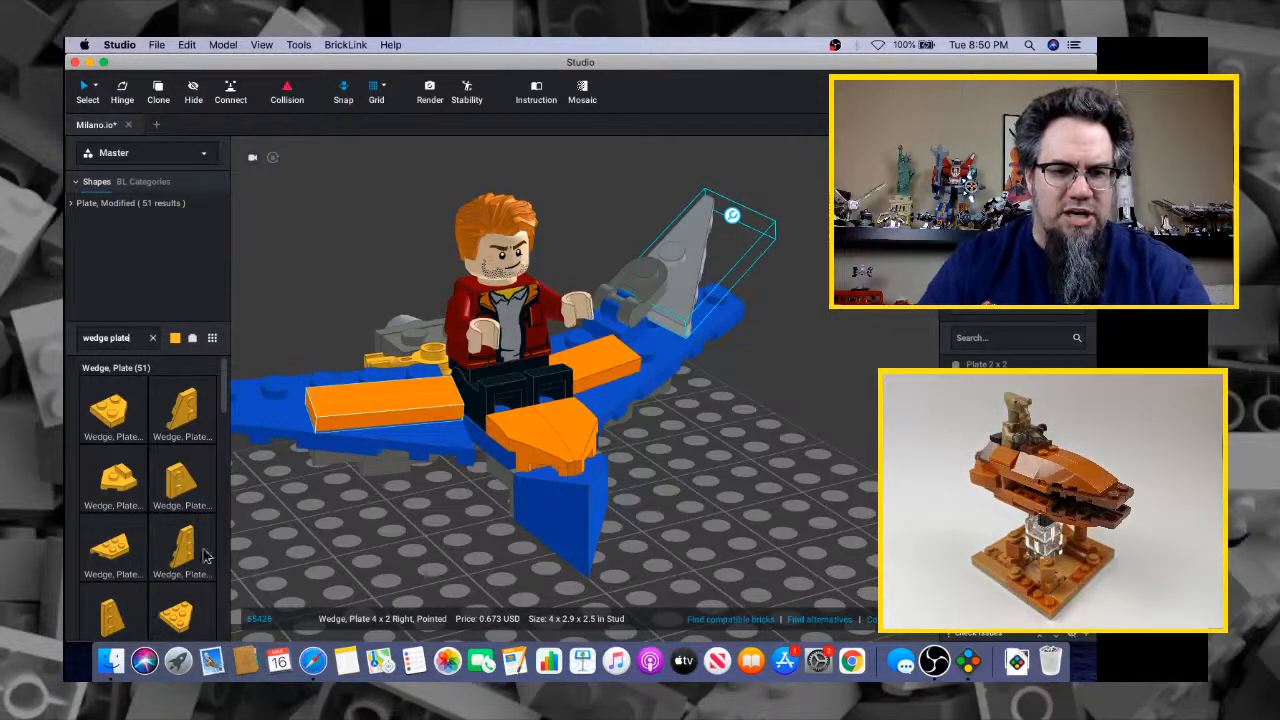
{"action": "scroll", "coordinate": [220, 543], "scroll_direction": "down", "scroll_amount": 3}
{"action": "scroll", "coordinate": [220, 543], "scroll_direction": "up", "scroll_amount": 3}
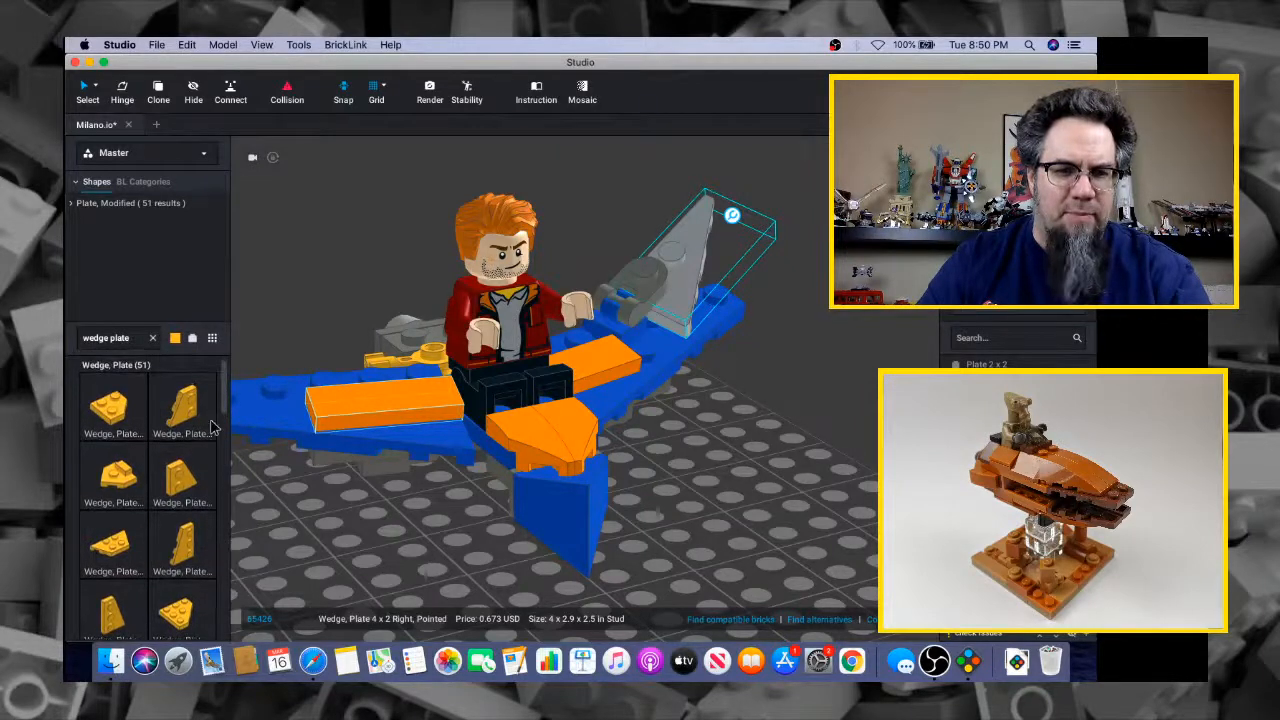
{"action": "left_click", "coordinate": [190, 484]}
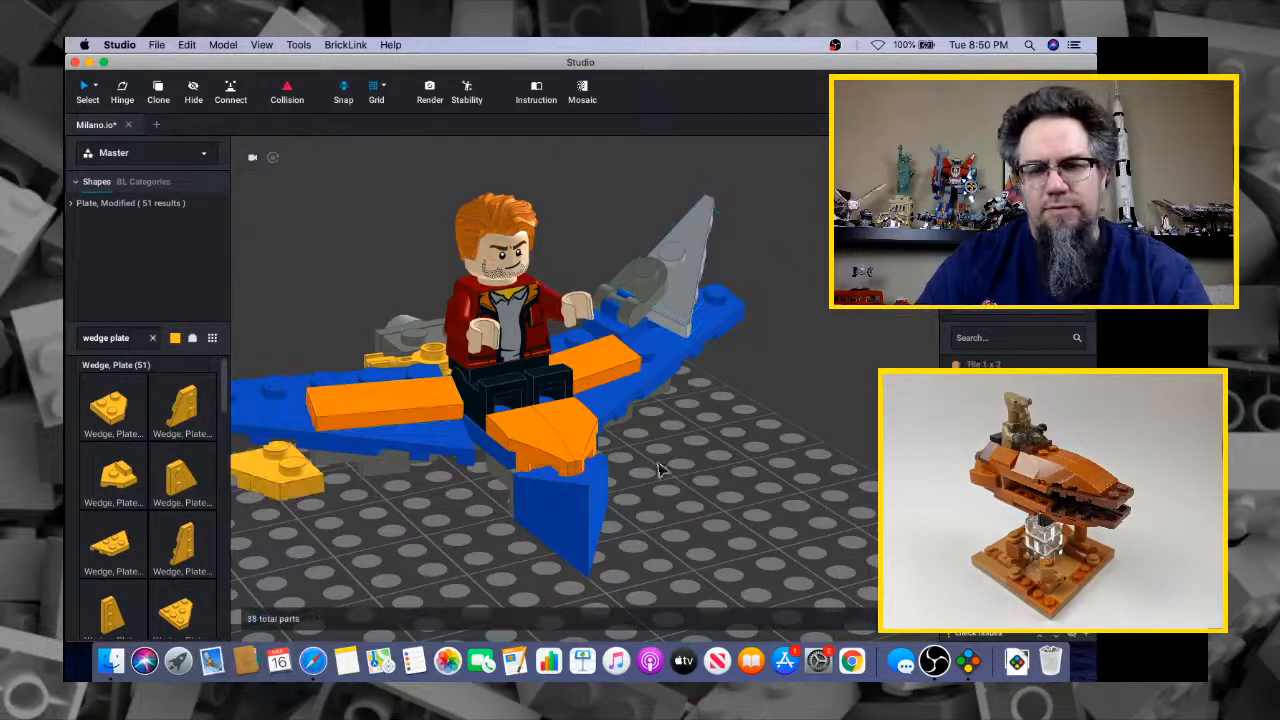
{"action": "left_click", "coordinate": [810, 455]}
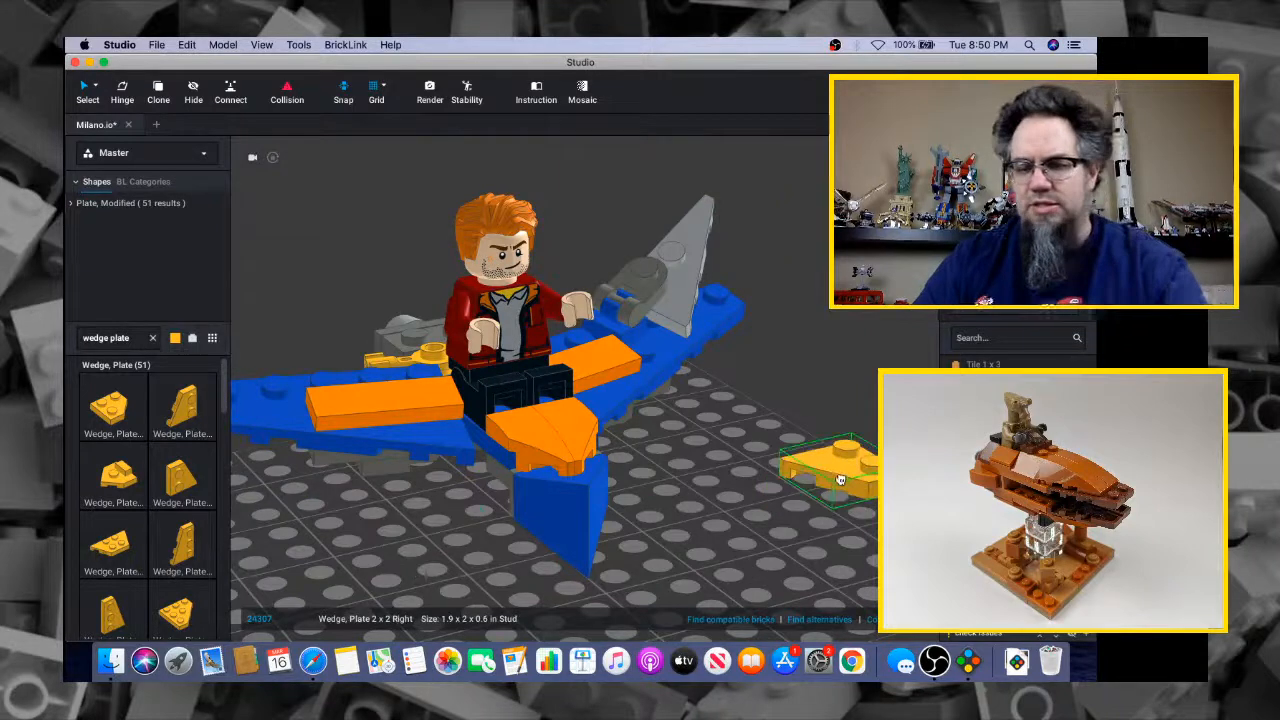
Delete the grey 4 x 2 wedge plate and attach the 2 x 2 wedge plate under the handle plate in its place
{"action": "left_click", "coordinate": [685, 262]}
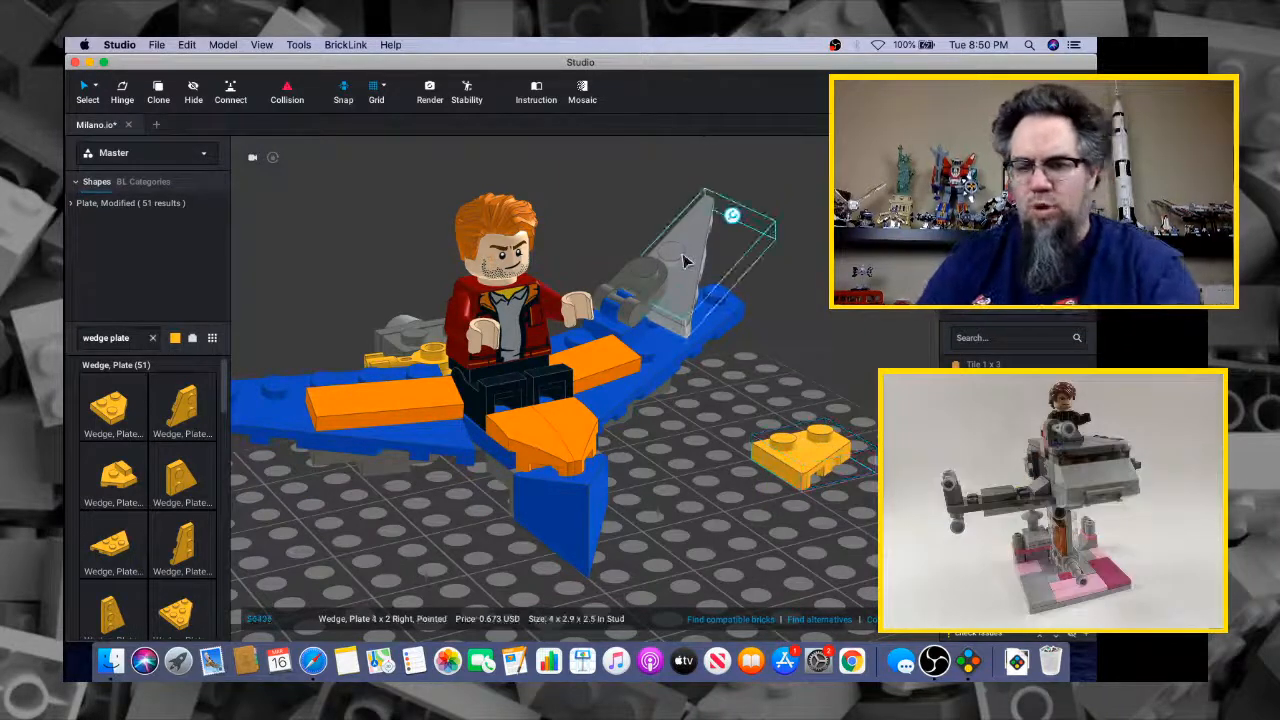
{"action": "key", "text": "Delete"}
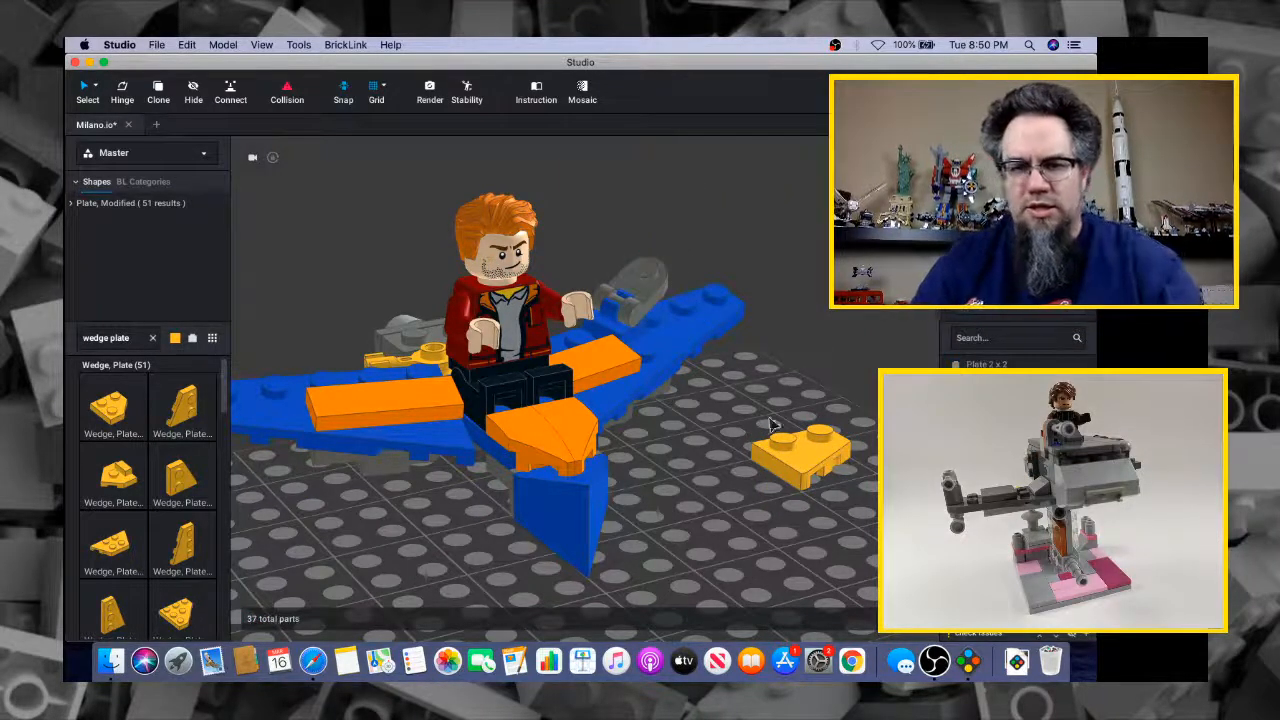
{"action": "left_click_drag", "start_coordinate": [805, 450], "coordinate": [671, 296]}
{"action": "right_click_drag", "start_coordinate": [670, 298], "coordinate": [824, 270]}
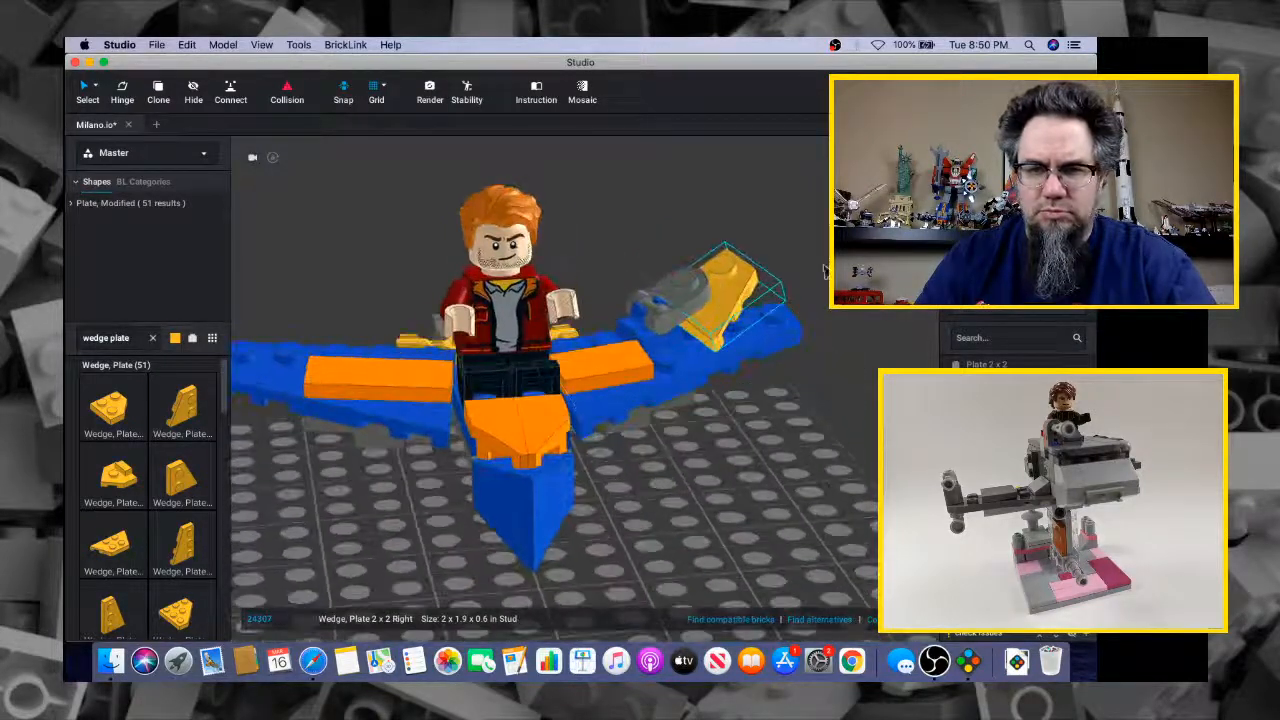
Colour the 2 x 2 wedge plate blue and compare the wing tip with the Milano reference in Safari
{"action": "left_click", "coordinate": [975, 215]}
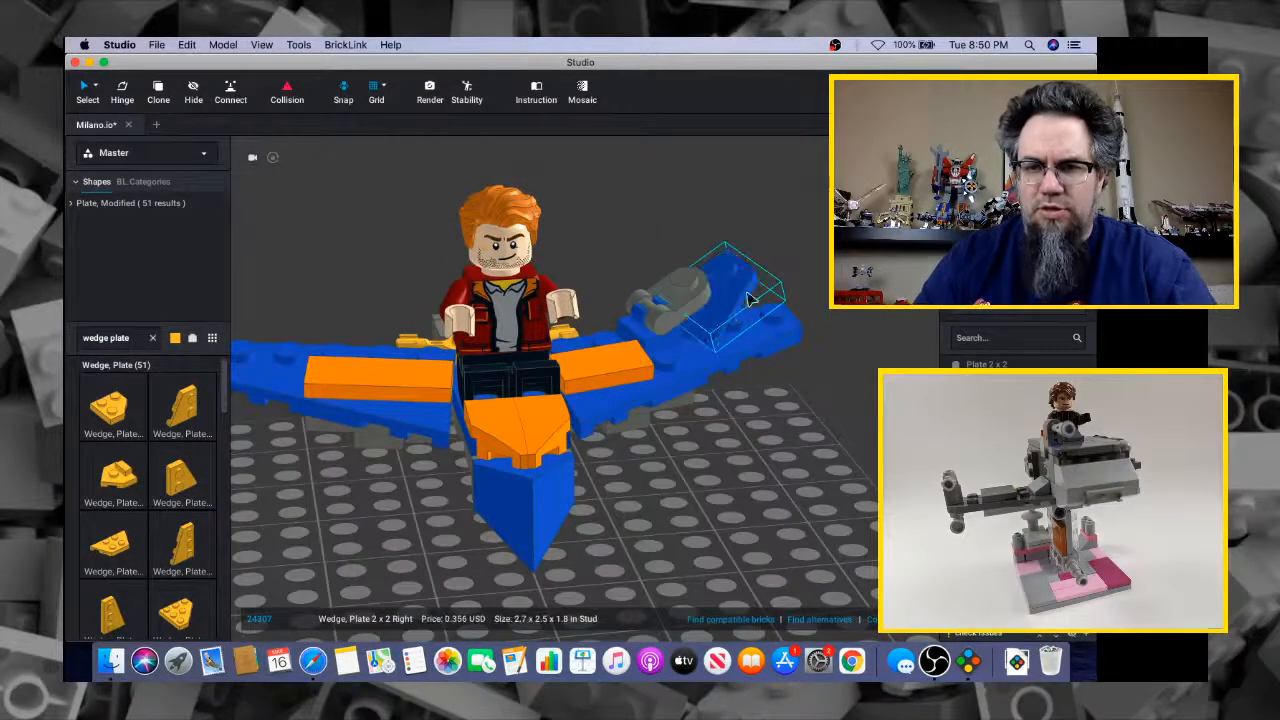
{"action": "right_click_drag", "start_coordinate": [846, 366], "coordinate": [800, 352]}
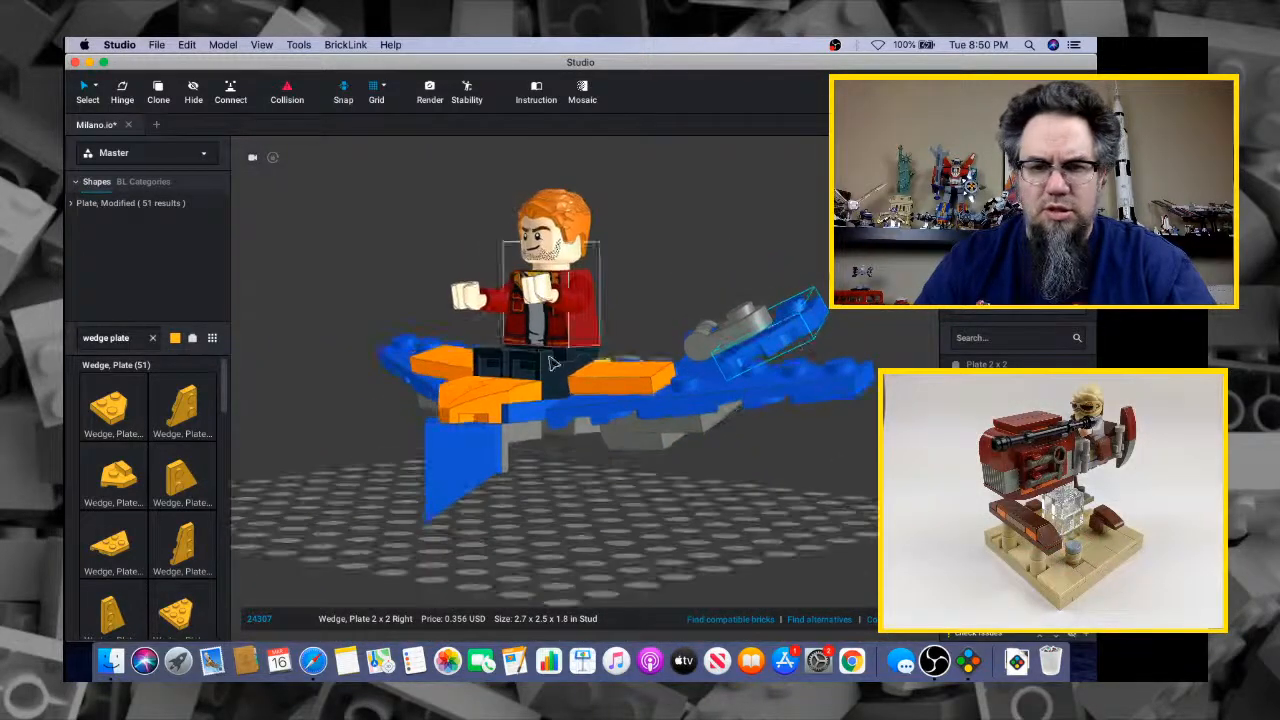
{"action": "left_click", "coordinate": [617, 390]}
{"action": "right_click_drag", "start_coordinate": [655, 335], "coordinate": [869, 383]}
{"action": "key", "text": "super+Tab"}
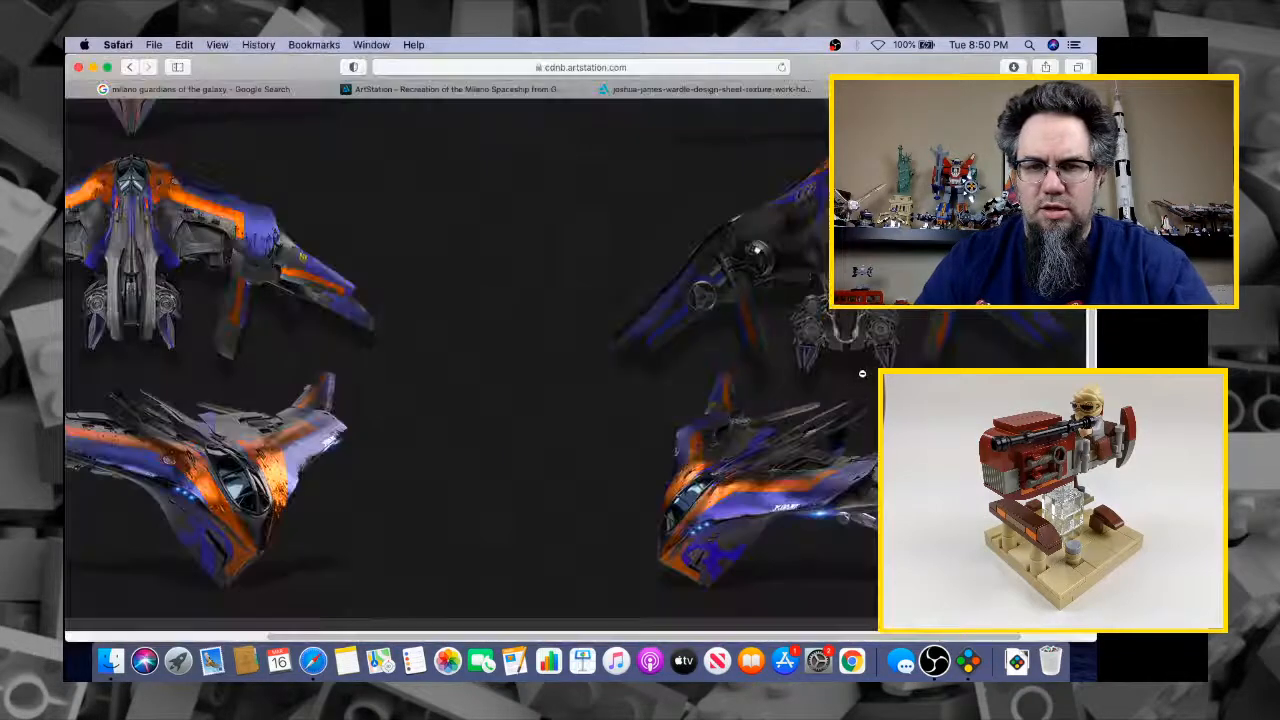
{"action": "key", "text": "super+Tab"}
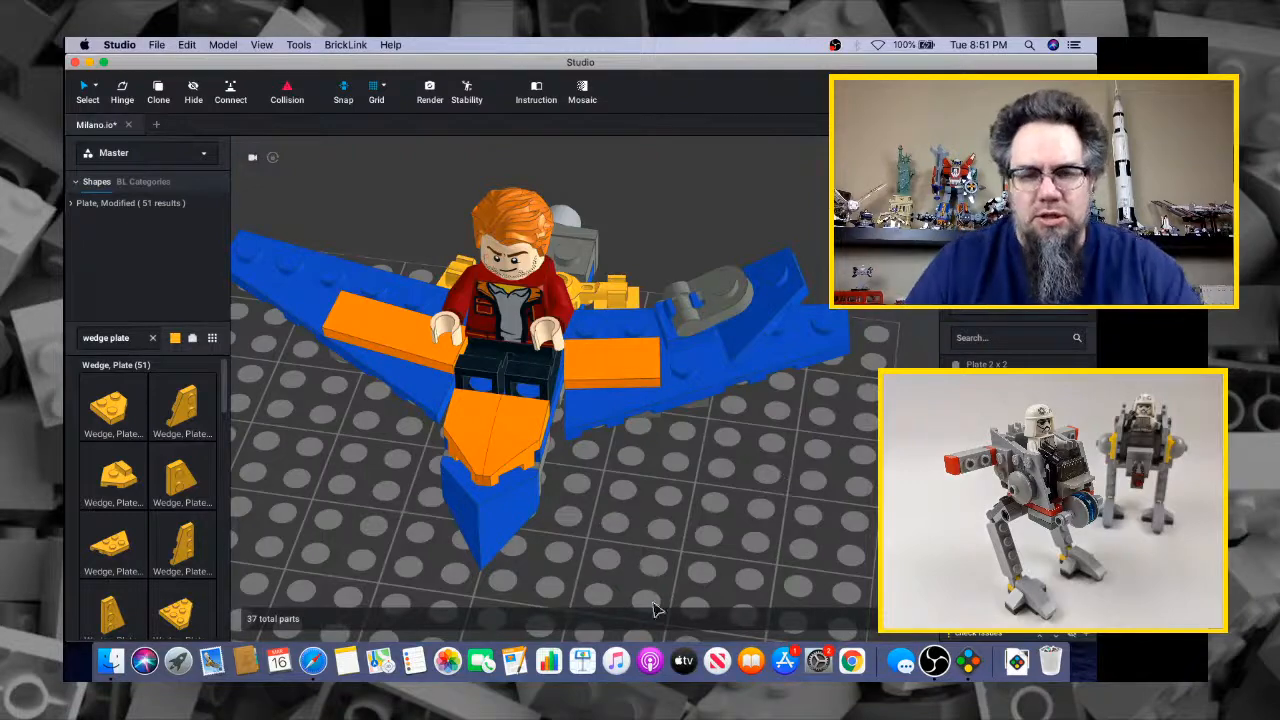
Find a Plate, Round 1 x 1 with Handle by searching "handle", colour it black and place it under the left wing's rear edge
{"action": "right_click_drag", "start_coordinate": [655, 608], "coordinate": [720, 466]}
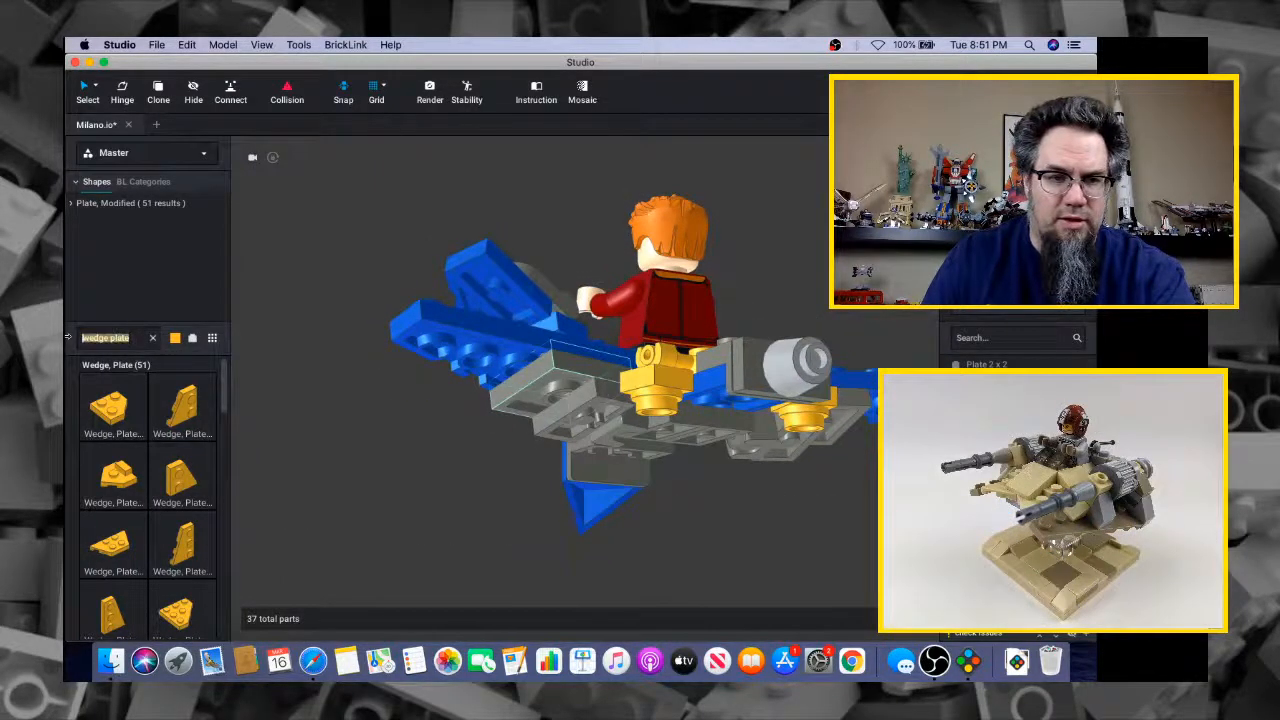
{"action": "type", "text": "handle"}
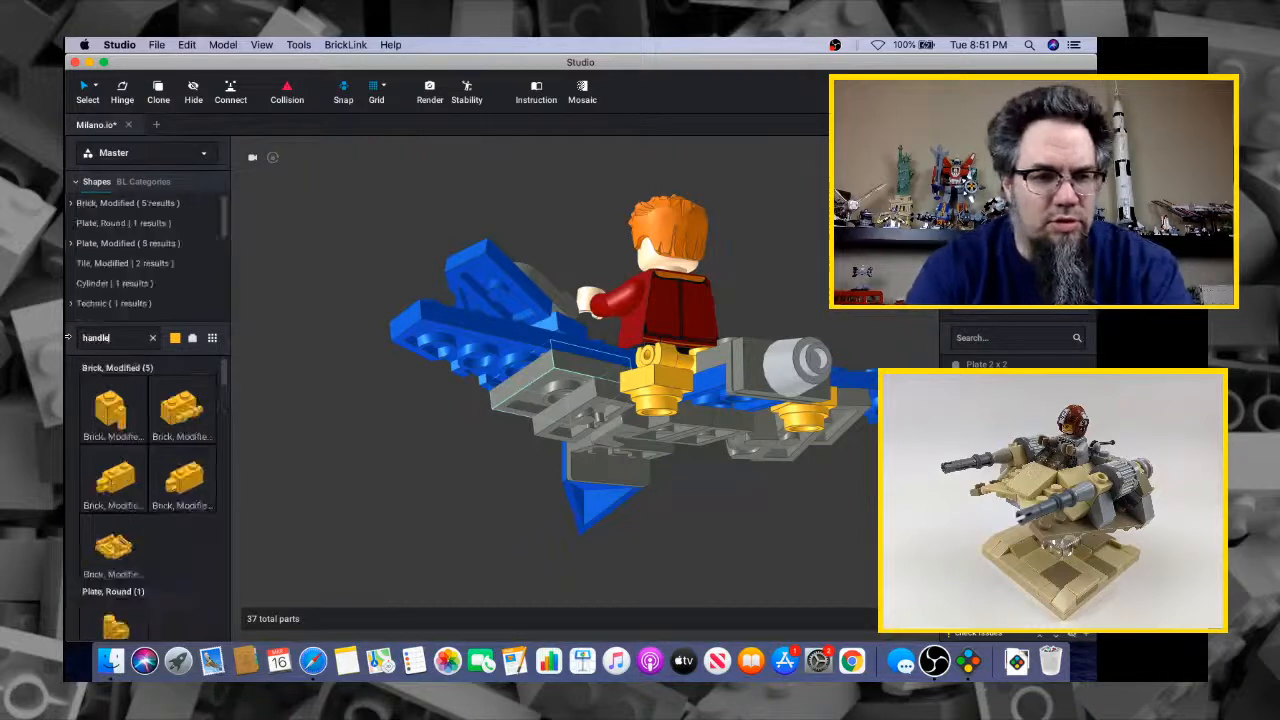
{"action": "left_click", "coordinate": [117, 628]}
{"action": "right_click_drag", "start_coordinate": [403, 488], "coordinate": [409, 529]}
{"action": "left_click", "coordinate": [409, 532]}
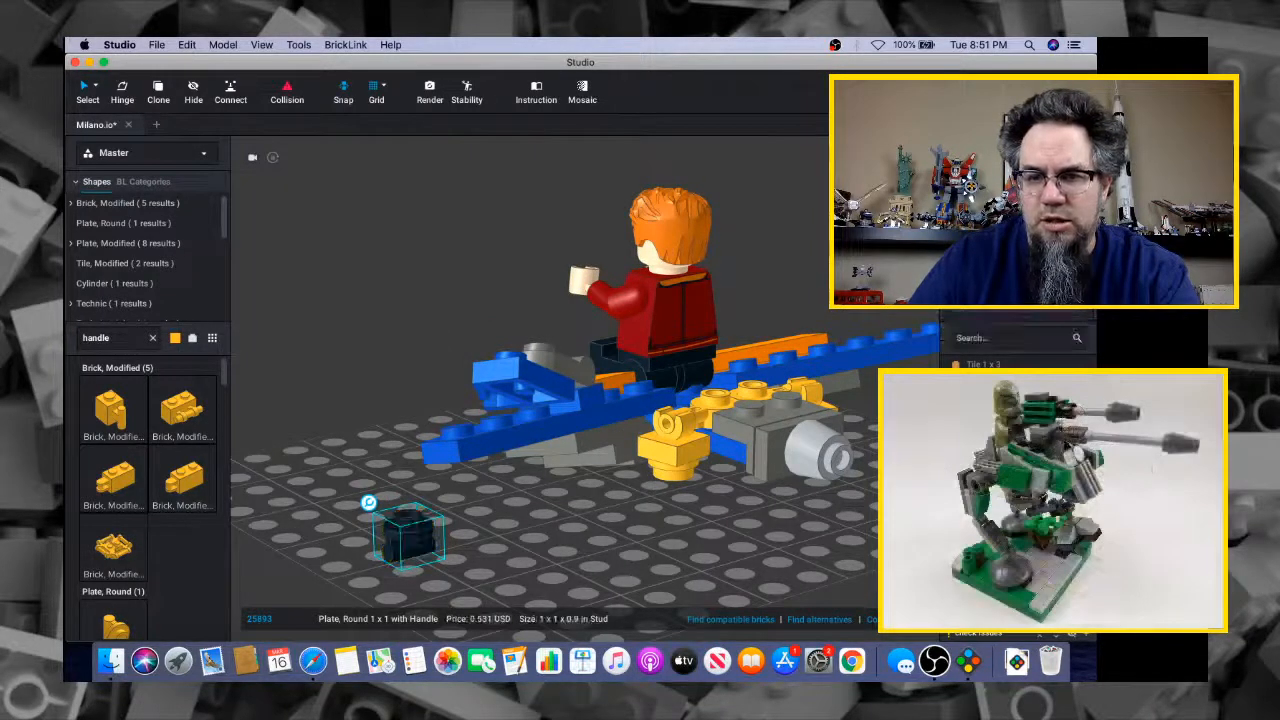
{"action": "right_click_drag", "start_coordinate": [626, 497], "coordinate": [512, 458]}
{"action": "left_click_drag", "start_coordinate": [355, 480], "coordinate": [503, 397]}
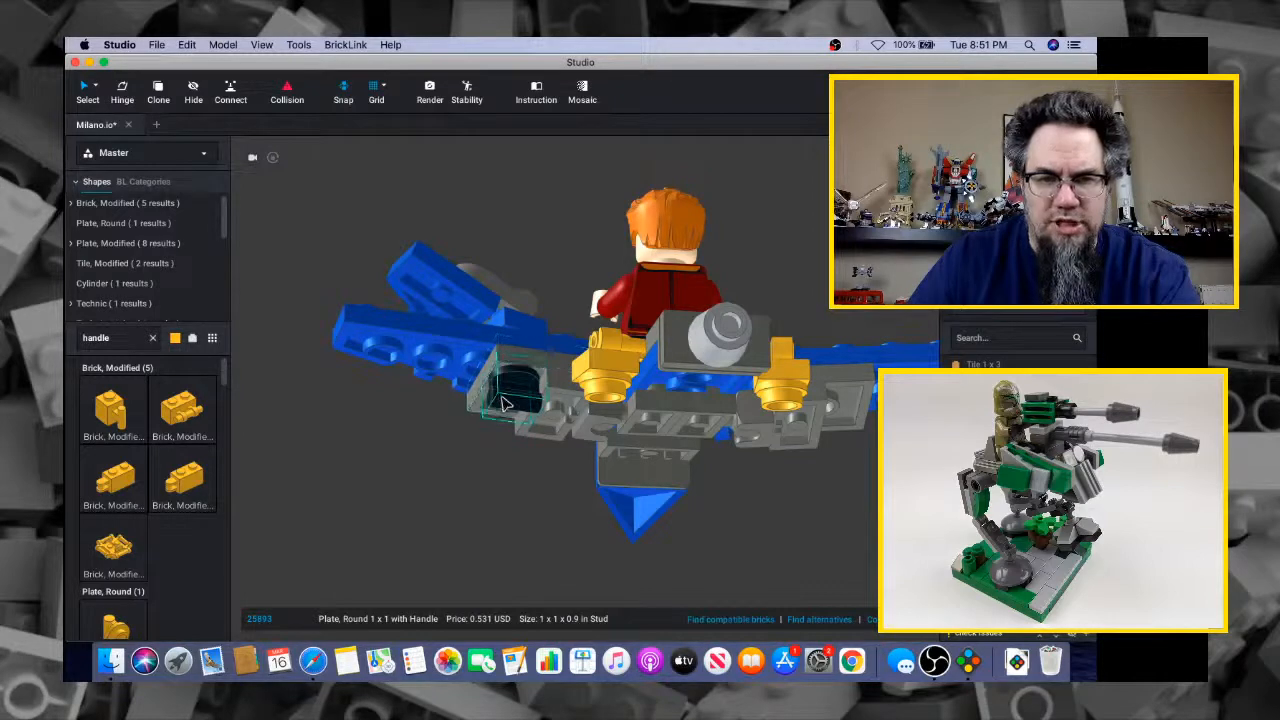
Search the parts for "1x2 clip" and add a Plate, Modified 1 x 2 with Clip on Top beside the ship
{"action": "mouse_move", "coordinate": [505, 403]}
{"action": "right_mouse_down"}
{"action": "mouse_move", "coordinate": [532, 418]}
{"action": "mouse_move", "coordinate": [505, 424]}
{"action": "right_mouse_up"}
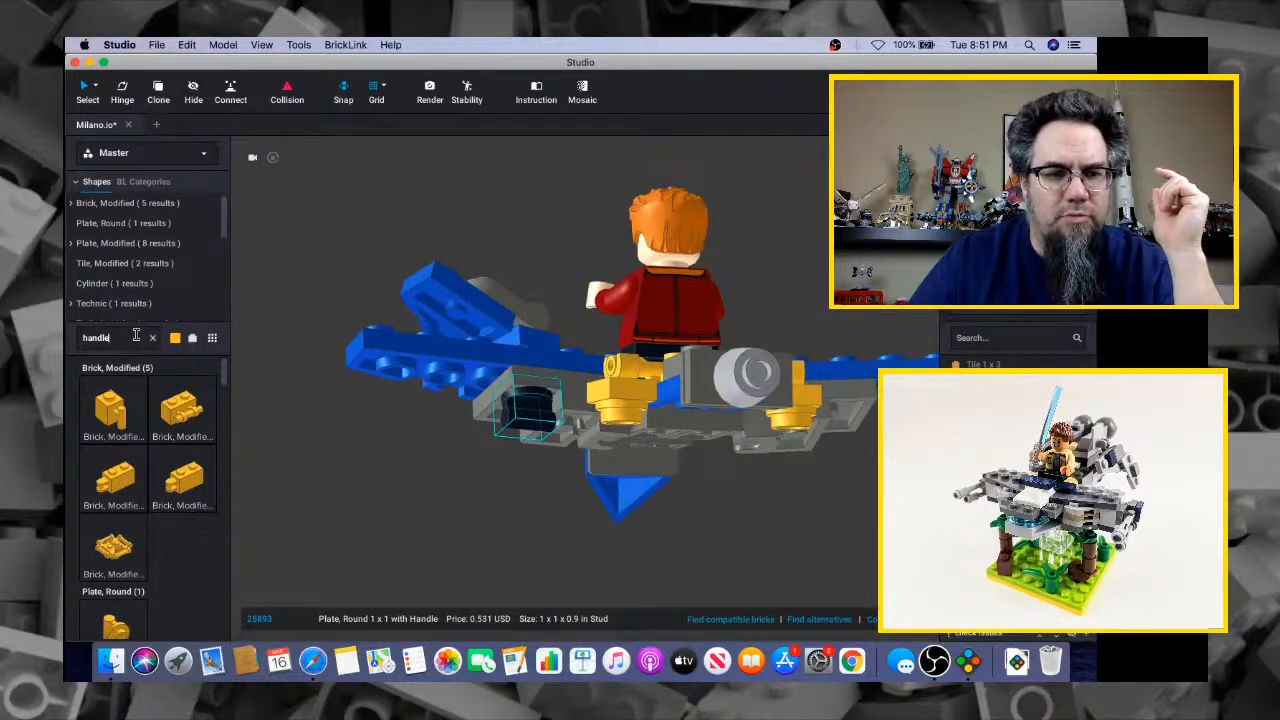
{"action": "triple_click", "coordinate": [136, 335]}
{"action": "type", "text": "1"}
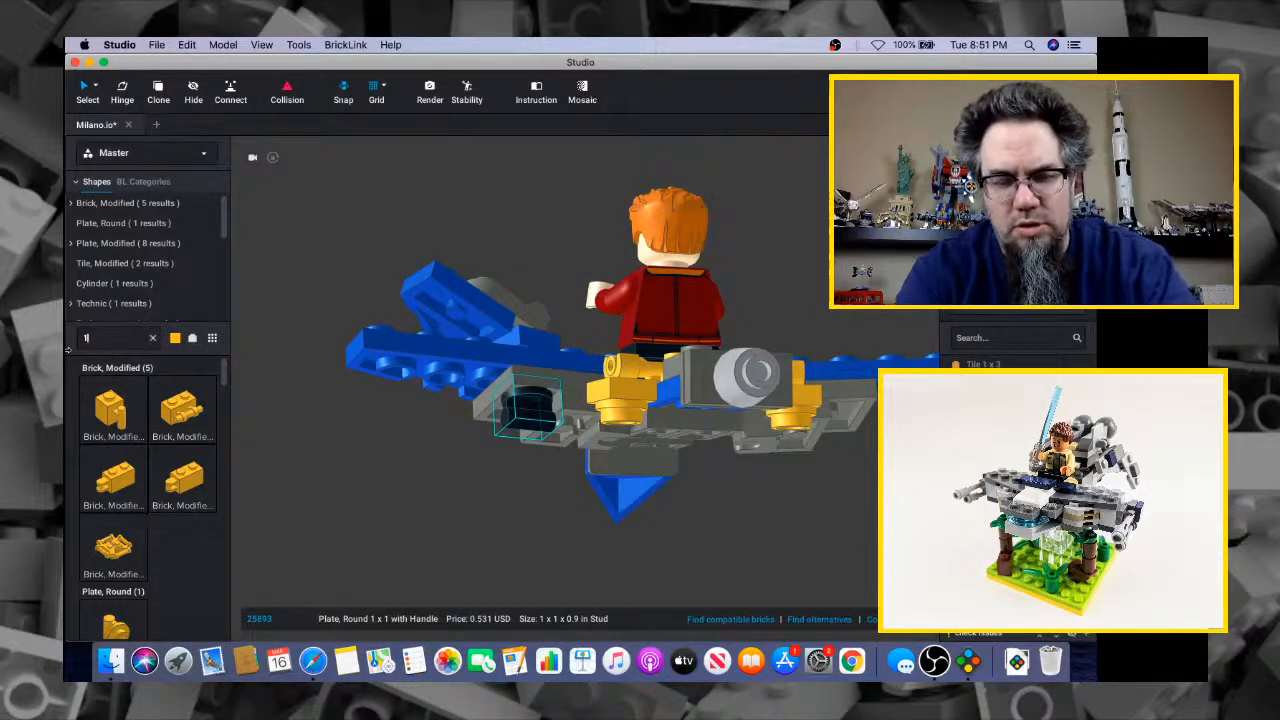
{"action": "type", "text": "x2 clip"}
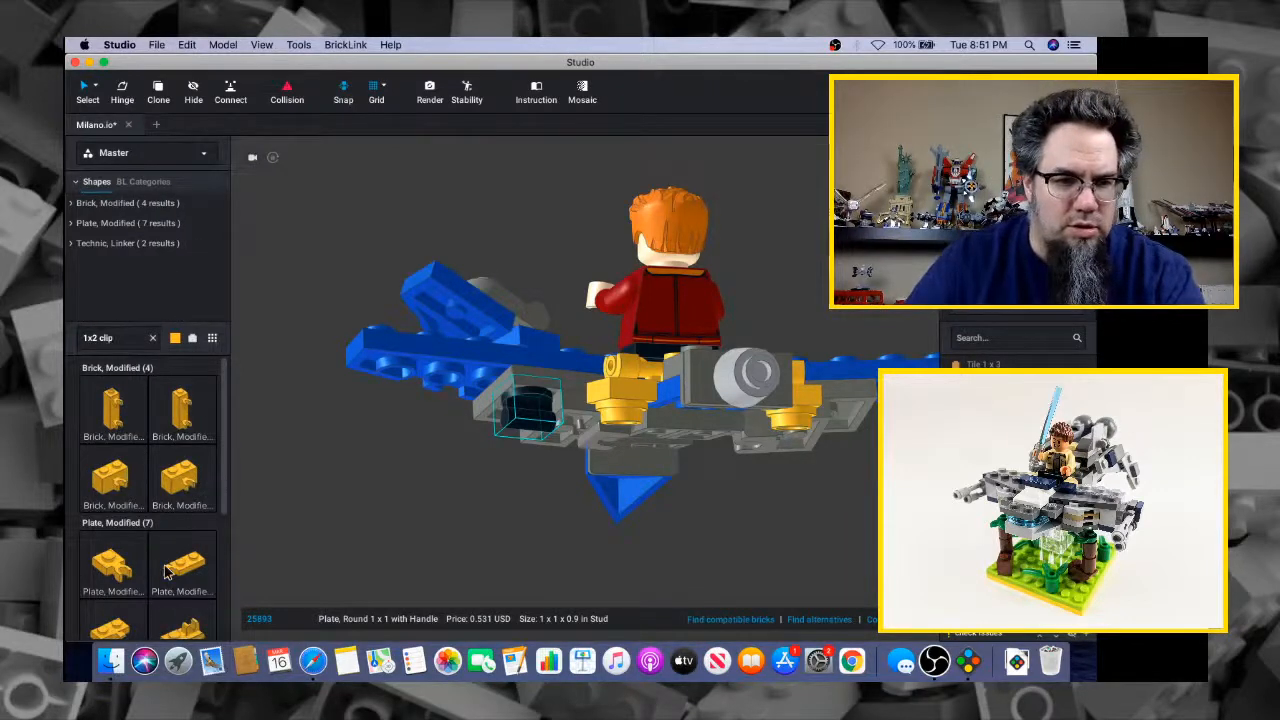
{"action": "scroll", "coordinate": [166, 572], "scroll_direction": "down", "scroll_amount": 1}
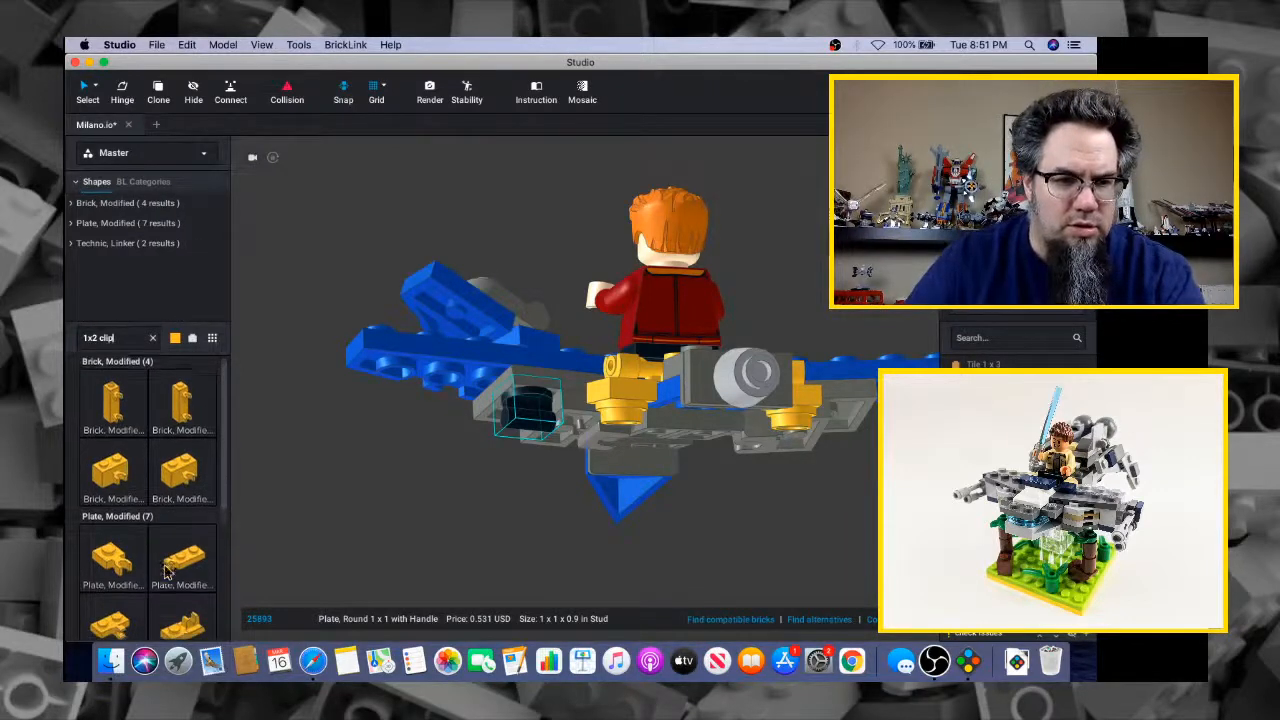
{"action": "left_click", "coordinate": [436, 498]}
{"action": "right_click_drag", "start_coordinate": [440, 490], "coordinate": [268, 581]}
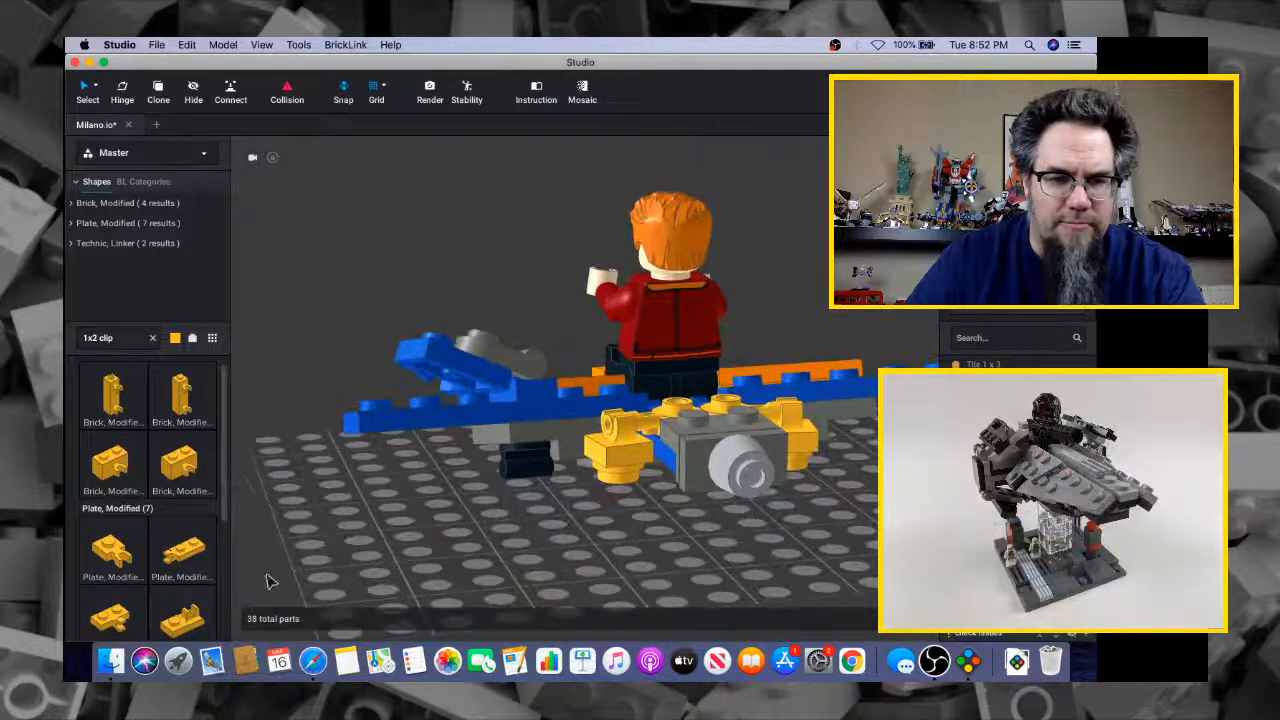
{"action": "left_click_drag", "start_coordinate": [190, 620], "coordinate": [460, 562]}
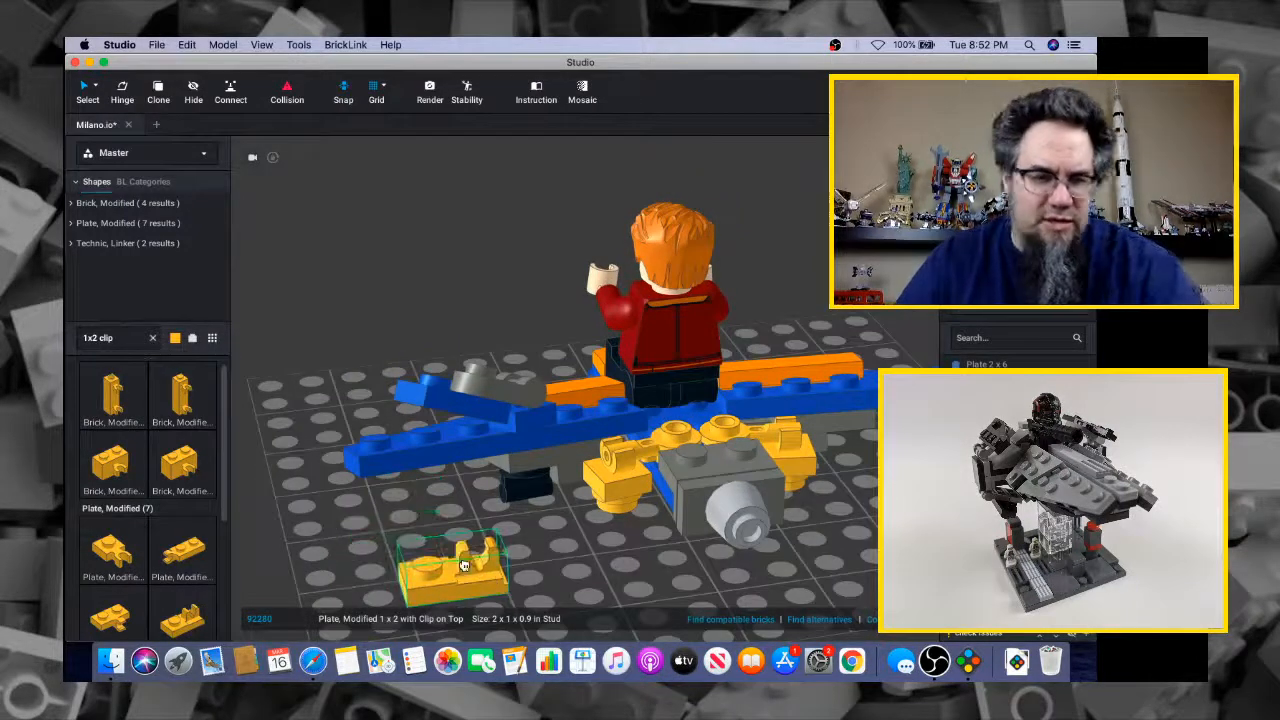
Attach the 1 x 2 clip plate to the handle of the black round plate under the left wing
{"action": "left_click", "coordinate": [515, 500]}
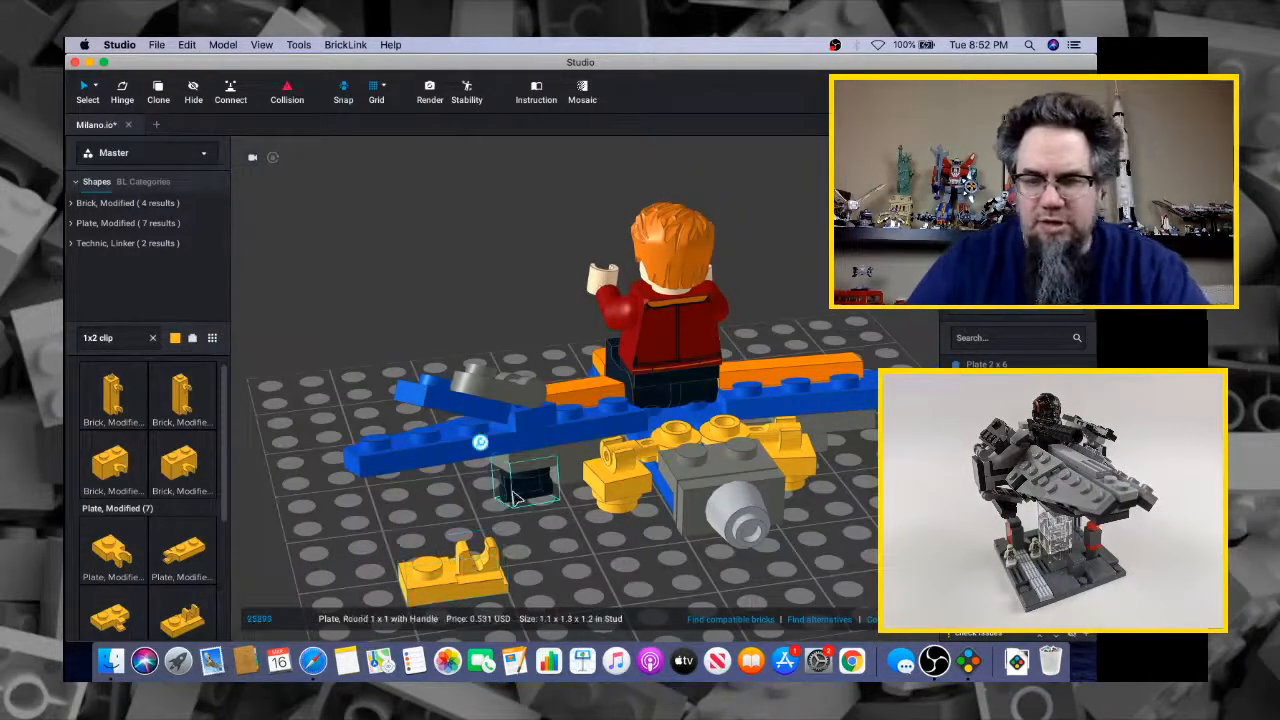
{"action": "right_click_drag", "start_coordinate": [515, 500], "coordinate": [530, 482]}
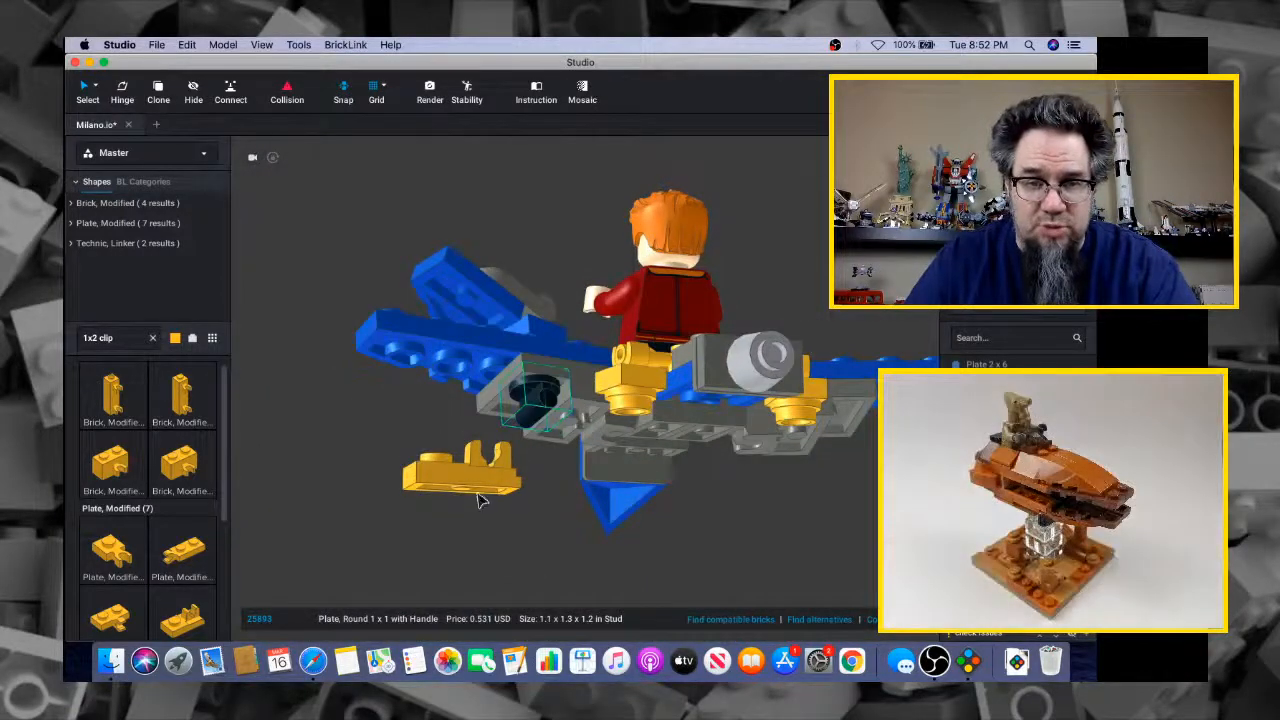
{"action": "left_click_drag", "start_coordinate": [476, 489], "coordinate": [516, 439]}
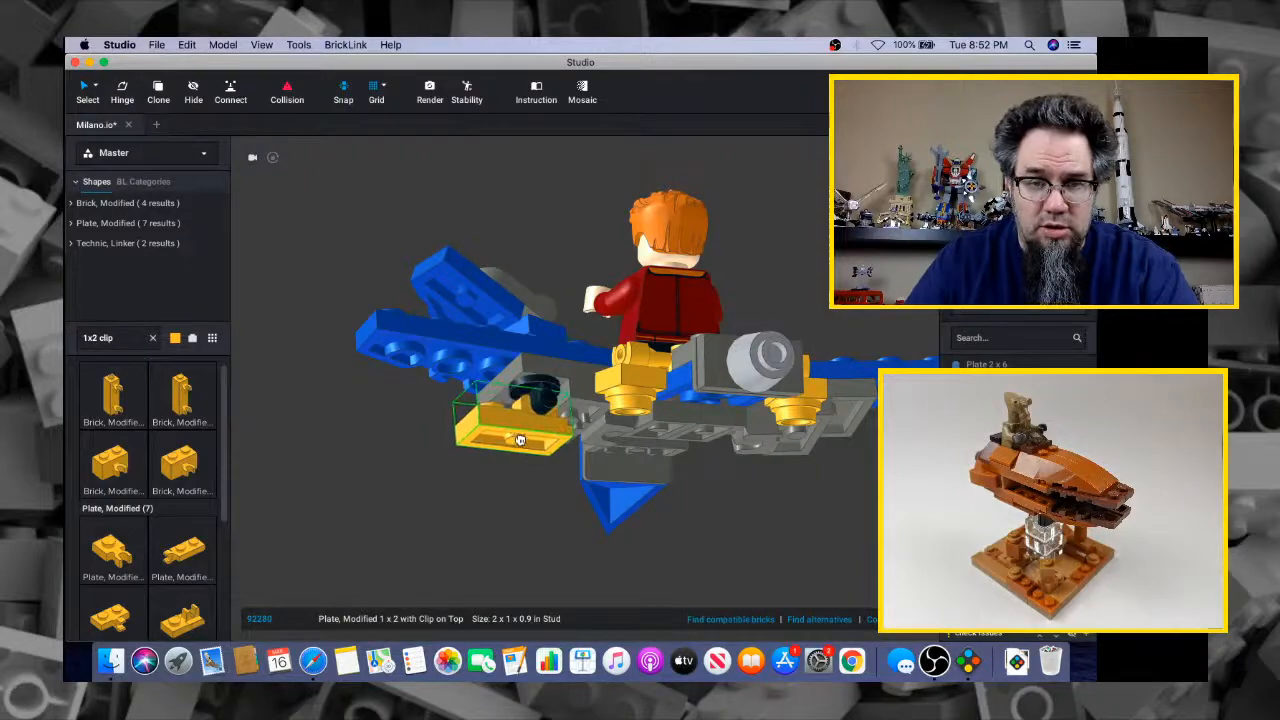
{"action": "right_click_drag", "start_coordinate": [516, 439], "coordinate": [506, 488]}
Swivel the black handle plate and its clip plate together about the stud under the left wing
{"action": "left_click", "coordinate": [510, 445]}
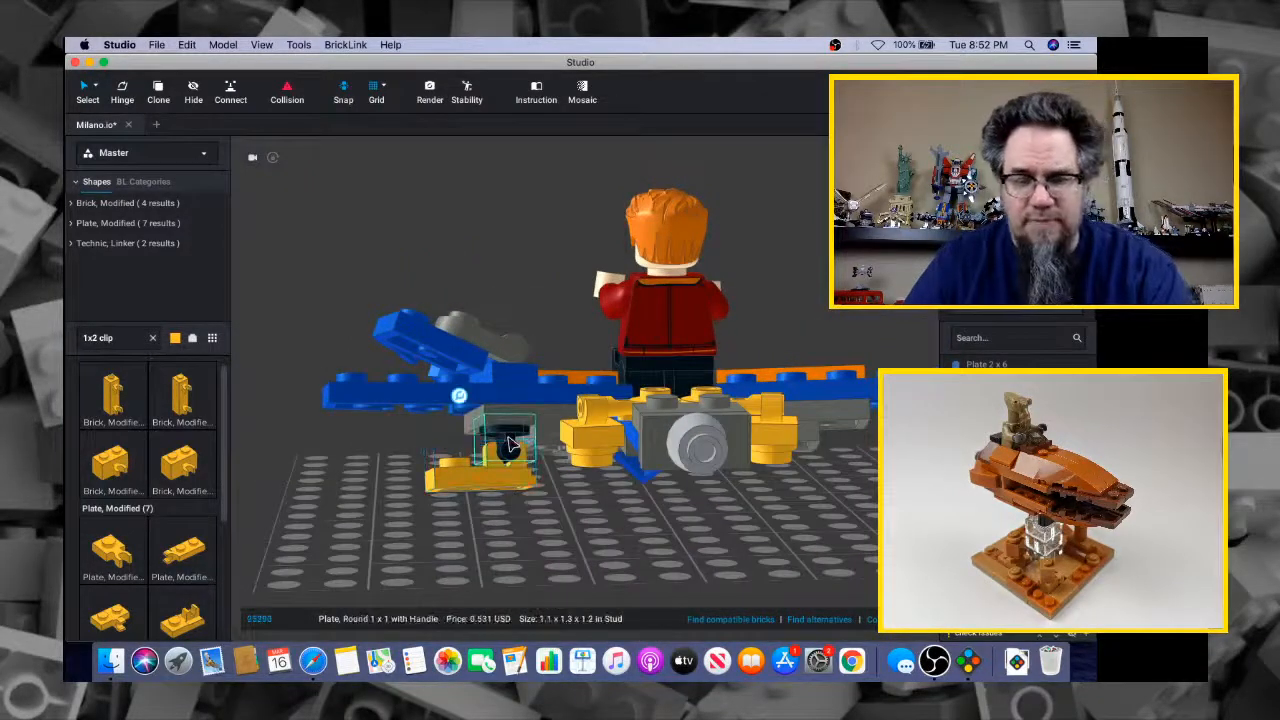
{"action": "key", "text": "h"}
{"action": "right_click_drag", "start_coordinate": [508, 443], "coordinate": [628, 545]}
{"action": "left_click", "coordinate": [601, 433], "text": "shift"}
{"action": "left_click_drag", "start_coordinate": [632, 540], "coordinate": [643, 533]}
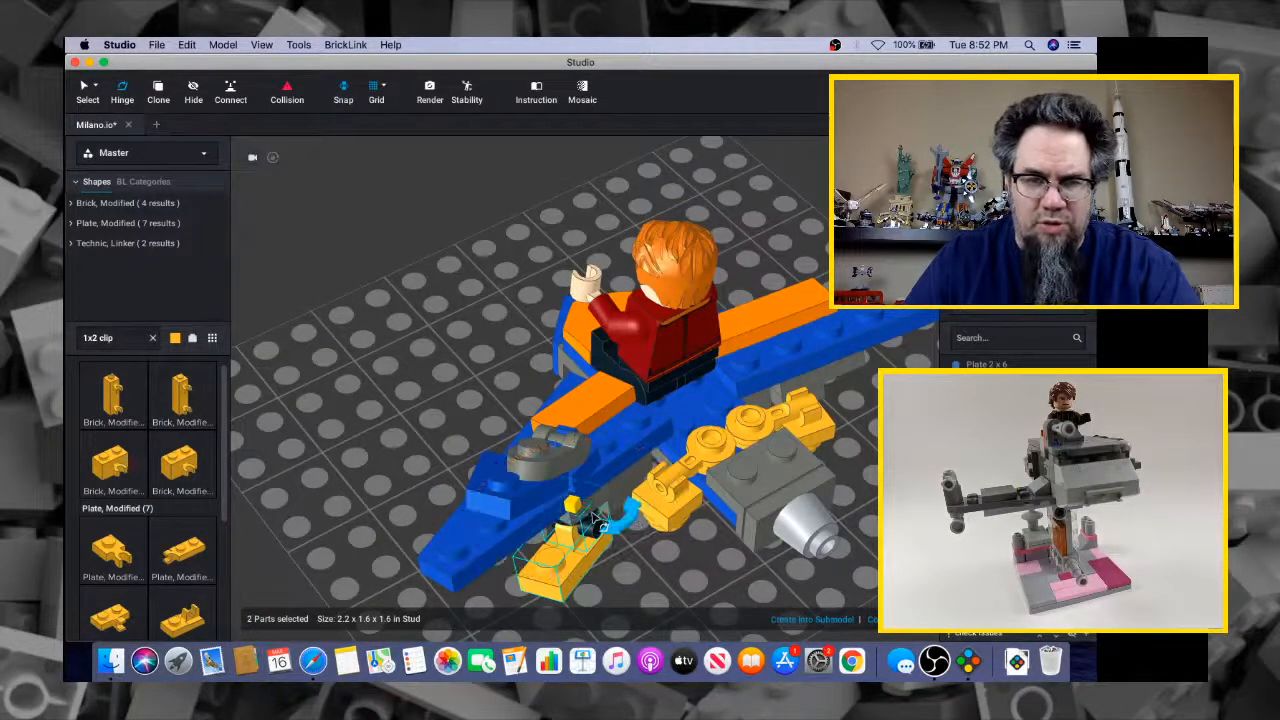
{"action": "right_click_drag", "start_coordinate": [592, 524], "coordinate": [527, 523]}
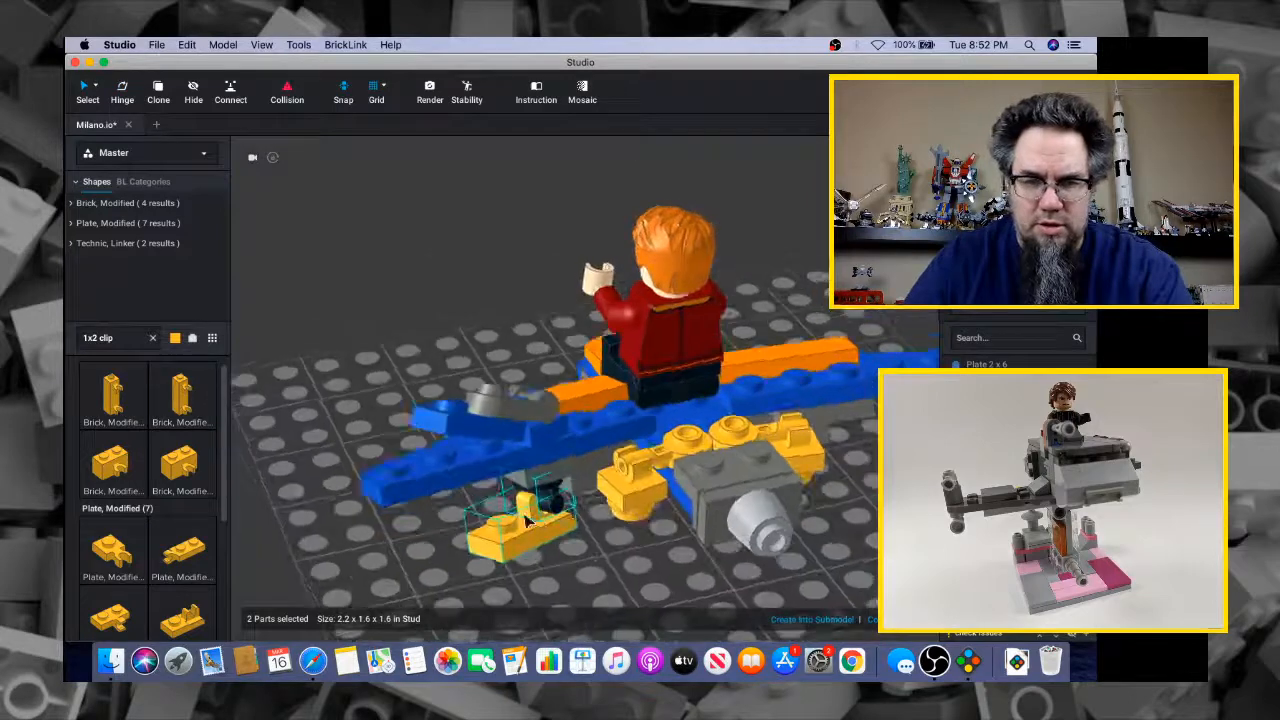
Colour the 1 x 2 clip plate grey and tilt its outer end downwards about the black handle
{"action": "left_click", "coordinate": [518, 537]}
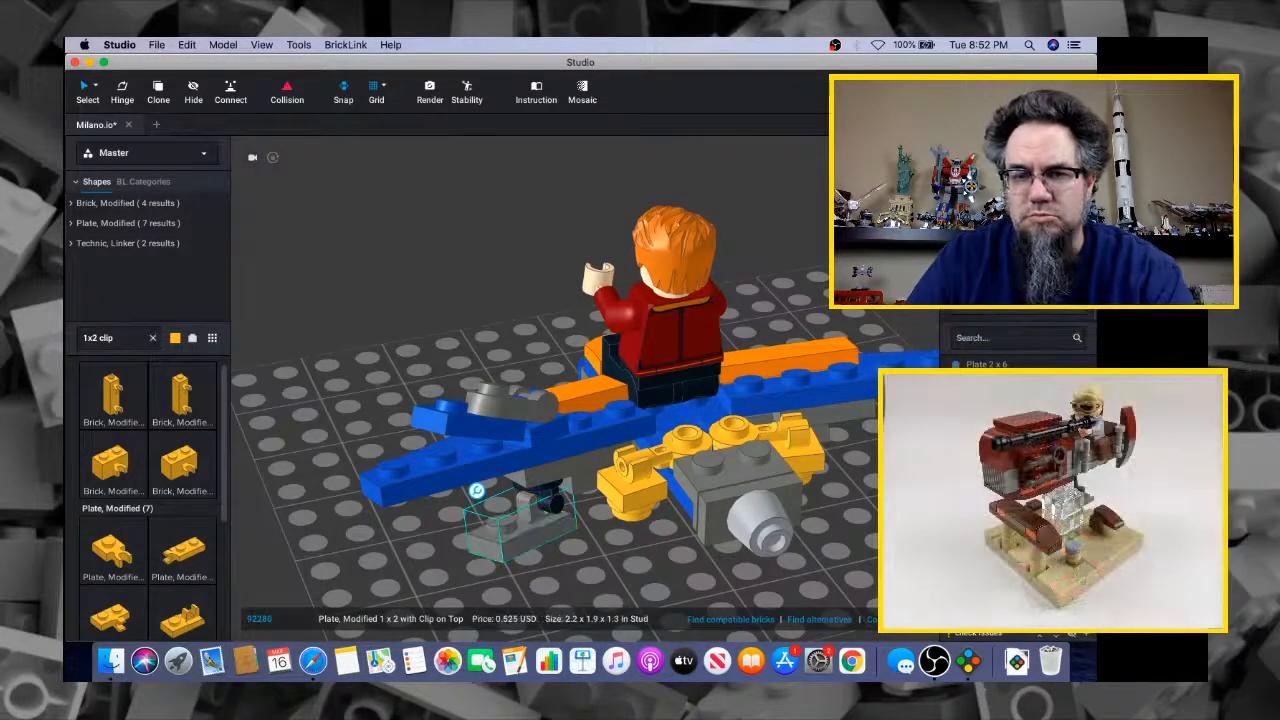
{"action": "left_click", "coordinate": [479, 429]}
{"action": "right_click_drag", "start_coordinate": [609, 571], "coordinate": [490, 493]}
{"action": "left_click", "coordinate": [453, 479]}
{"action": "key", "text": "h"}
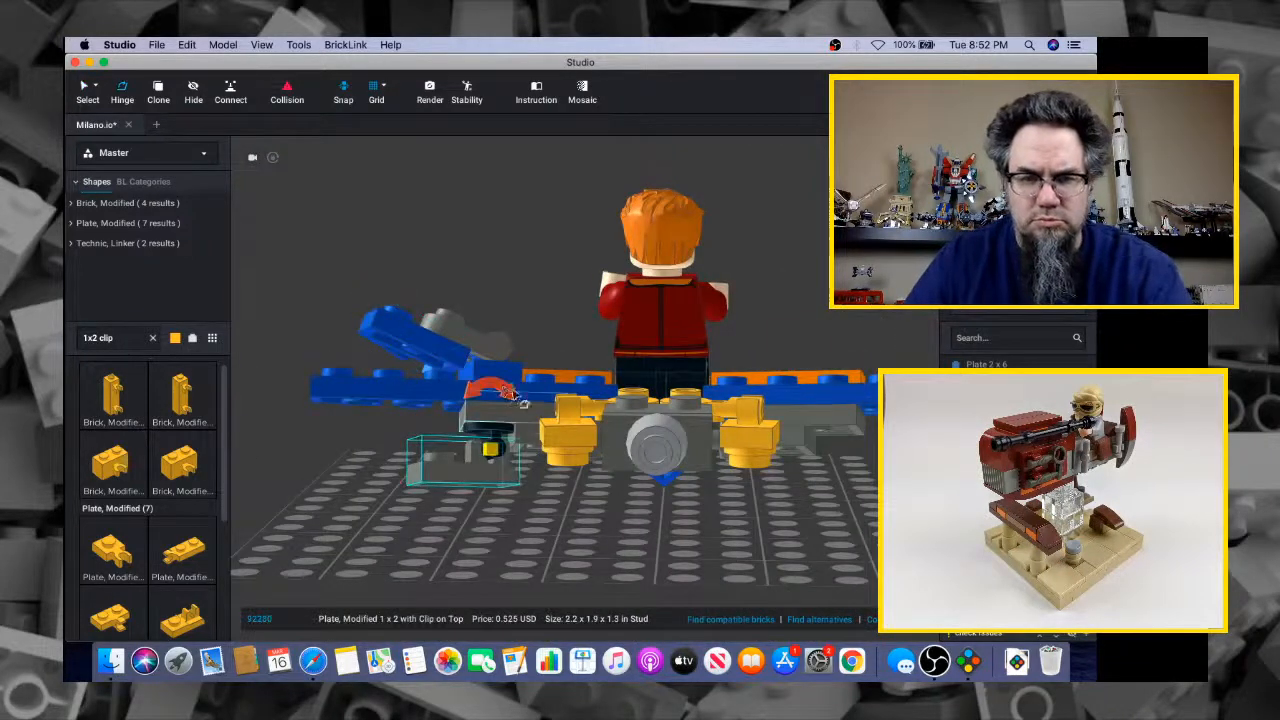
{"action": "left_click_drag", "start_coordinate": [512, 394], "coordinate": [484, 405]}
{"action": "left_click", "coordinate": [396, 466]}
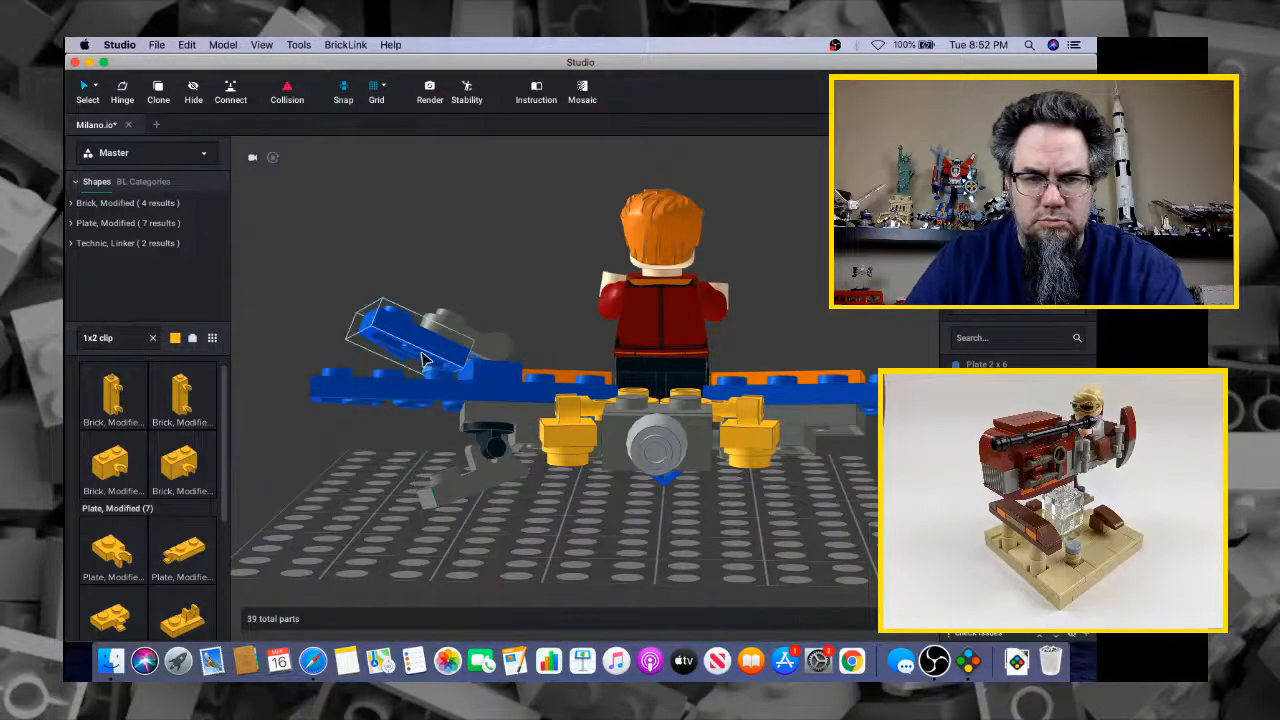
Duplicate the blue 2 x 2 wedge plate of the upper wing tip and attach the copy to the tilted clip plate
{"action": "left_click", "coordinate": [422, 360]}
{"action": "key", "text": "super+z"}
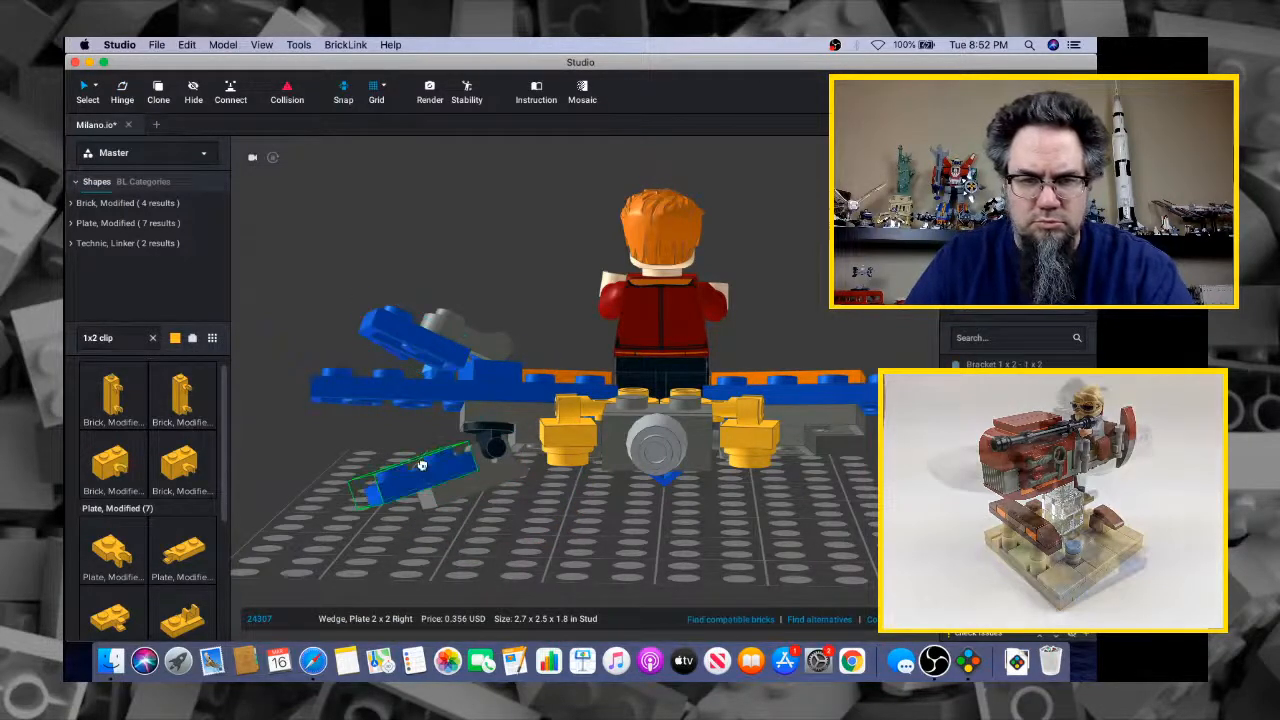
{"action": "right_click_drag", "start_coordinate": [422, 360], "coordinate": [546, 541]}
{"action": "left_click", "coordinate": [723, 502]}
{"action": "scroll", "coordinate": [706, 486], "scroll_direction": "up", "scroll_amount": 5}
{"action": "scroll", "coordinate": [706, 486], "scroll_direction": "down", "scroll_amount": 2}
{"action": "scroll", "coordinate": [651, 489], "scroll_direction": "down", "scroll_amount": 4}
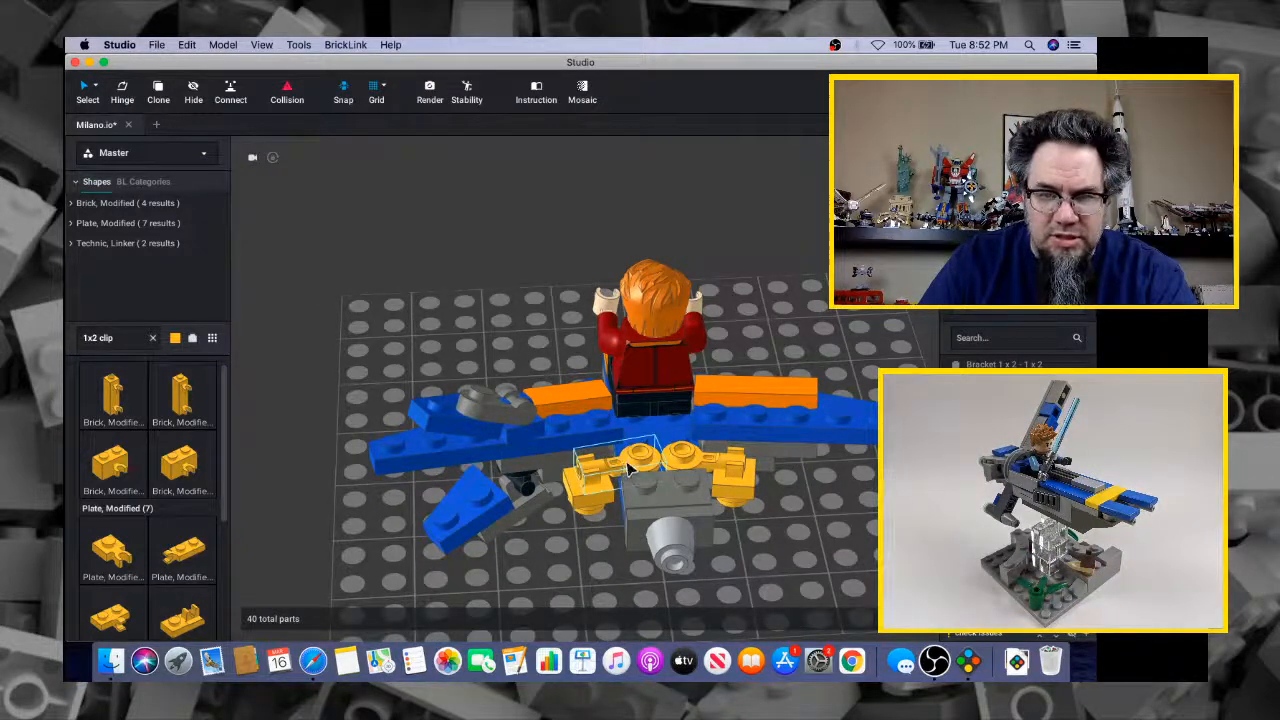
{"action": "right_click_drag", "start_coordinate": [628, 468], "coordinate": [628, 437]}
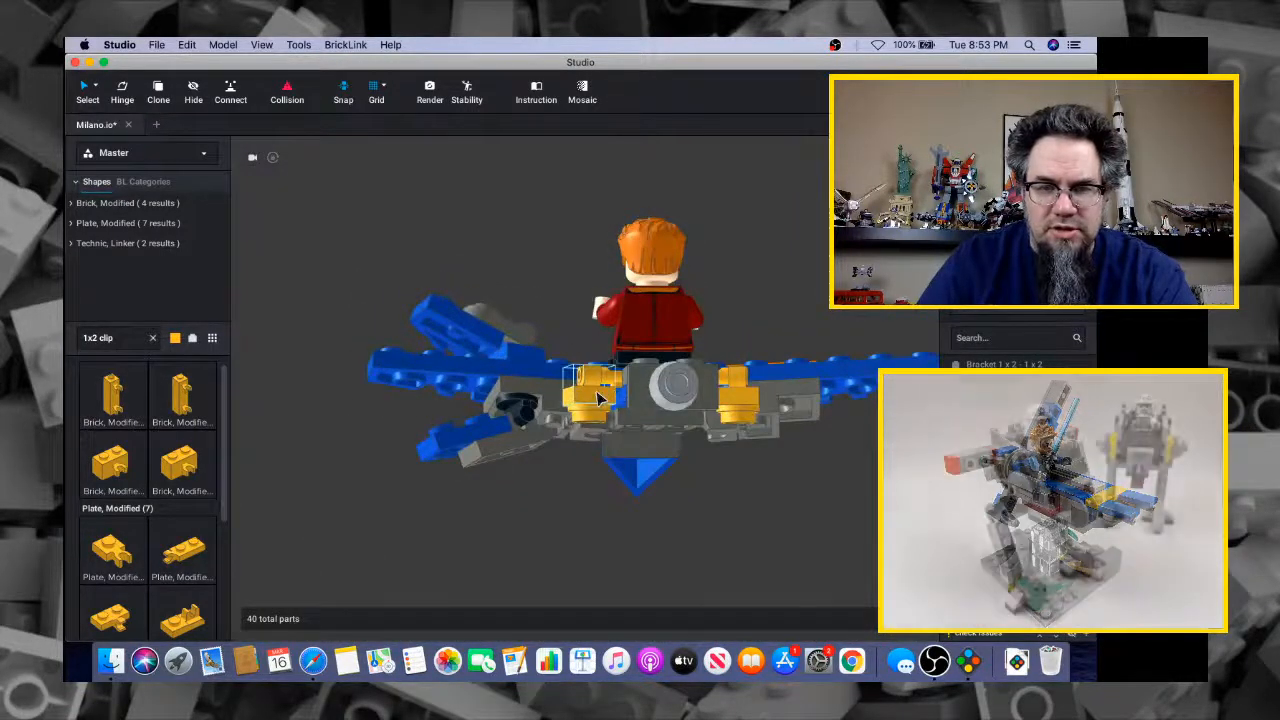
Tilt the left engine's yellow clip tile and round plate together about the bar they hang on
{"action": "left_click", "coordinate": [598, 398]}
{"action": "right_click_drag", "start_coordinate": [598, 398], "coordinate": [660, 404]}
{"action": "left_click", "coordinate": [663, 404], "text": "shift"}
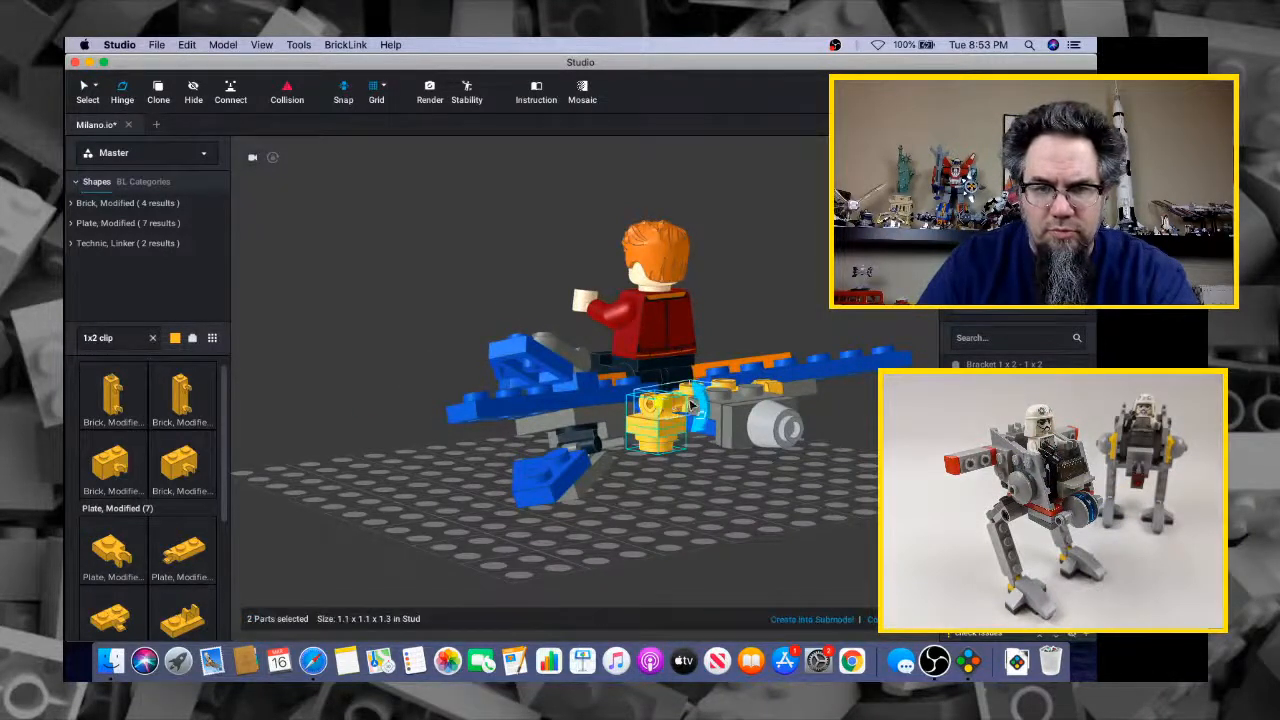
{"action": "left_click_drag", "start_coordinate": [703, 405], "coordinate": [697, 400]}
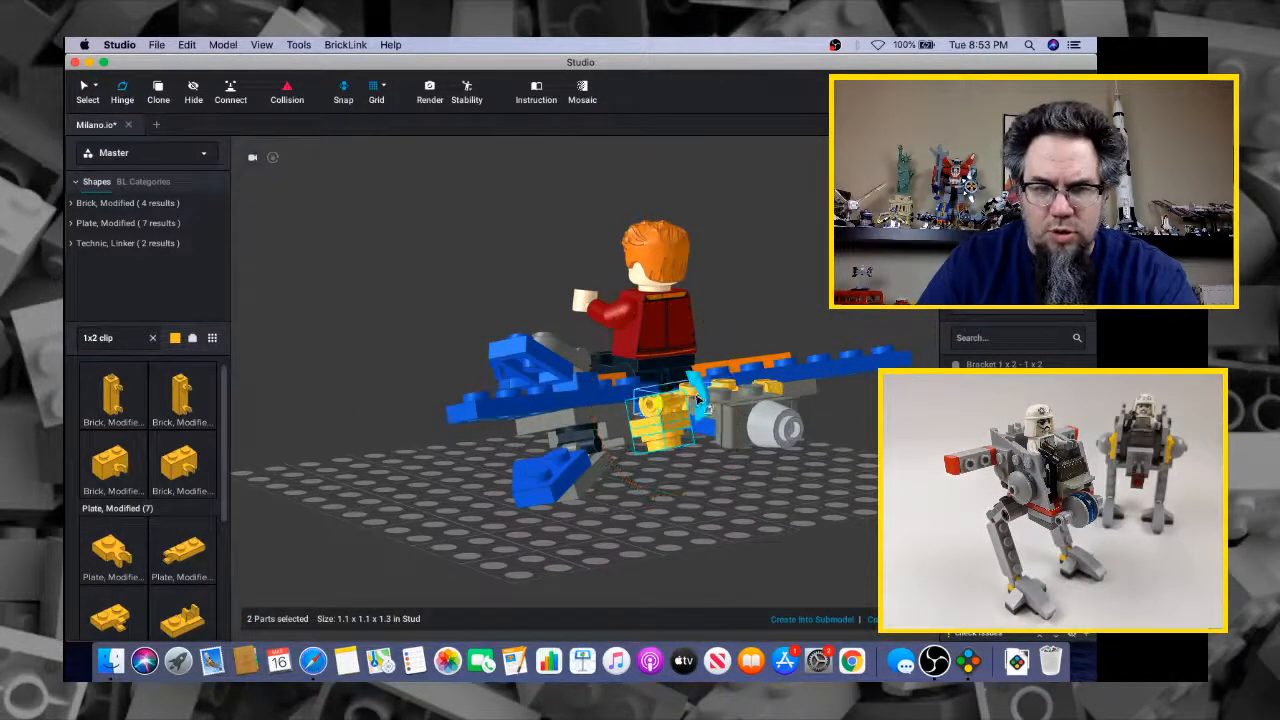
{"action": "left_click", "coordinate": [716, 487]}
{"action": "right_click_drag", "start_coordinate": [716, 487], "coordinate": [603, 500]}
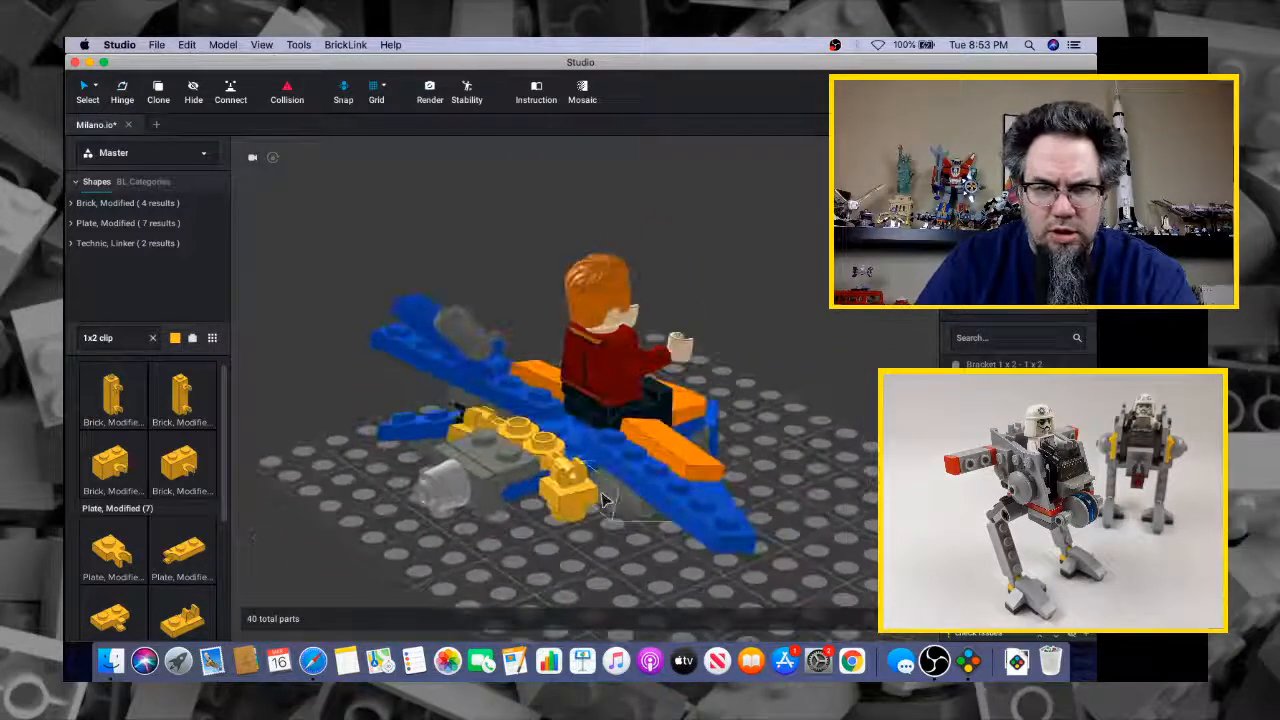
Take the right engine's clip tile and round plate off the bar and reattach both in the same place
{"action": "left_click", "coordinate": [577, 503]}
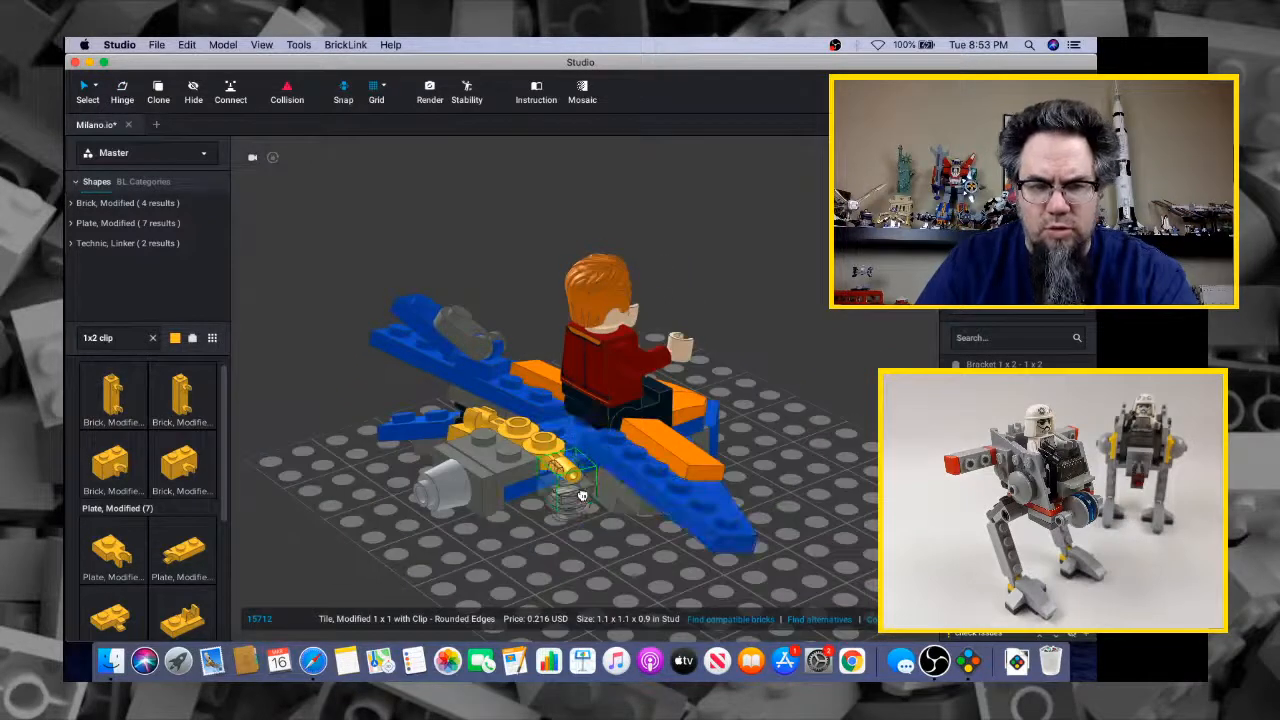
{"action": "left_click_drag", "start_coordinate": [582, 496], "coordinate": [576, 462]}
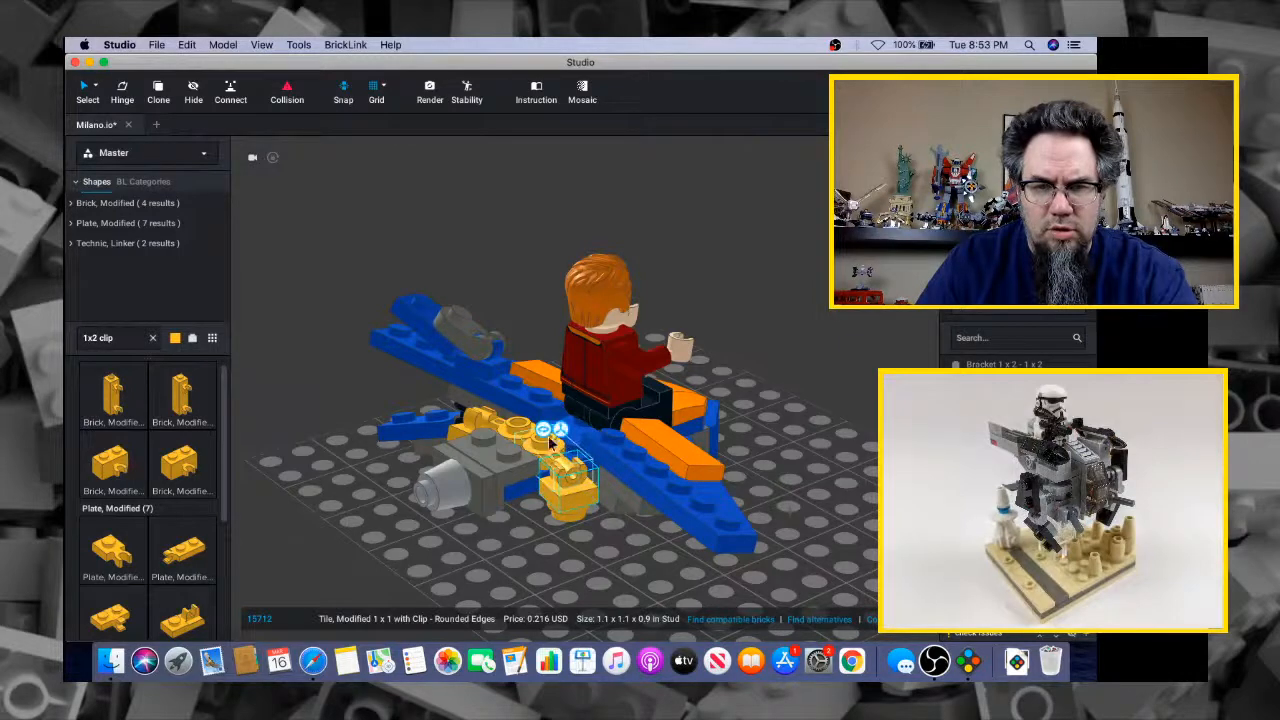
{"action": "right_click_drag", "start_coordinate": [547, 437], "coordinate": [617, 525]}
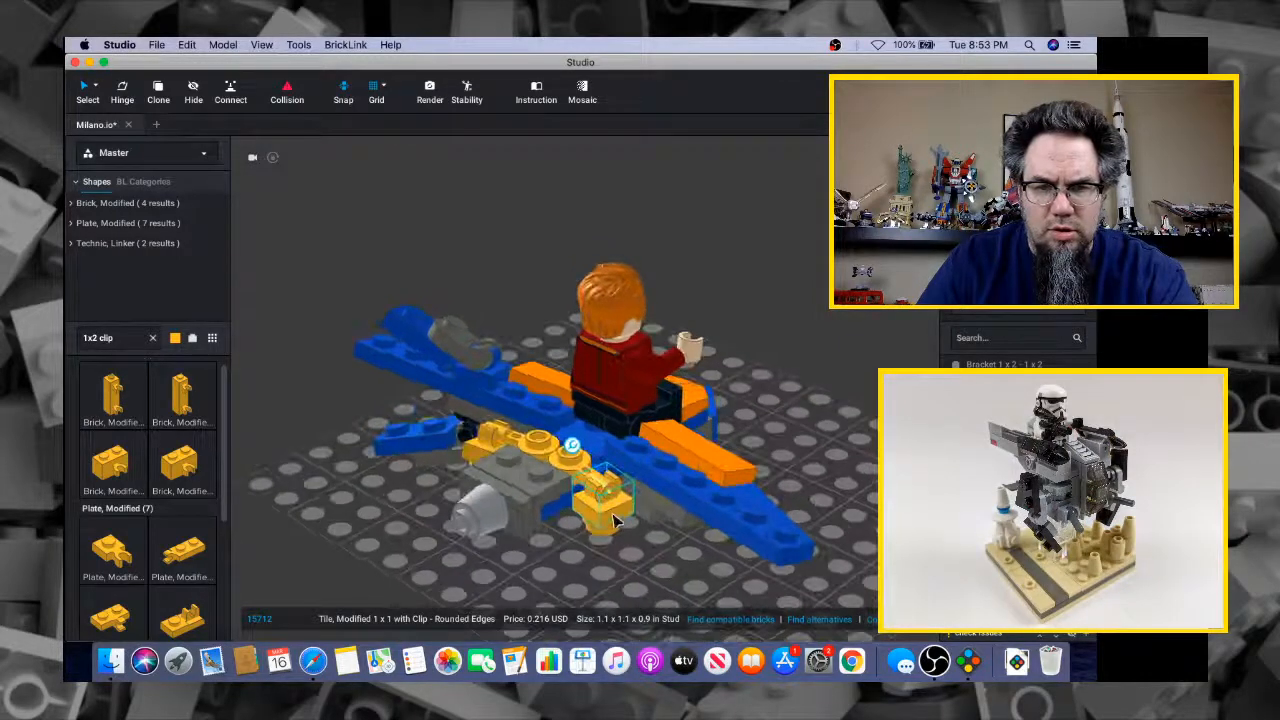
{"action": "left_click", "coordinate": [660, 570]}
{"action": "left_click_drag", "start_coordinate": [620, 512], "coordinate": [650, 572]}
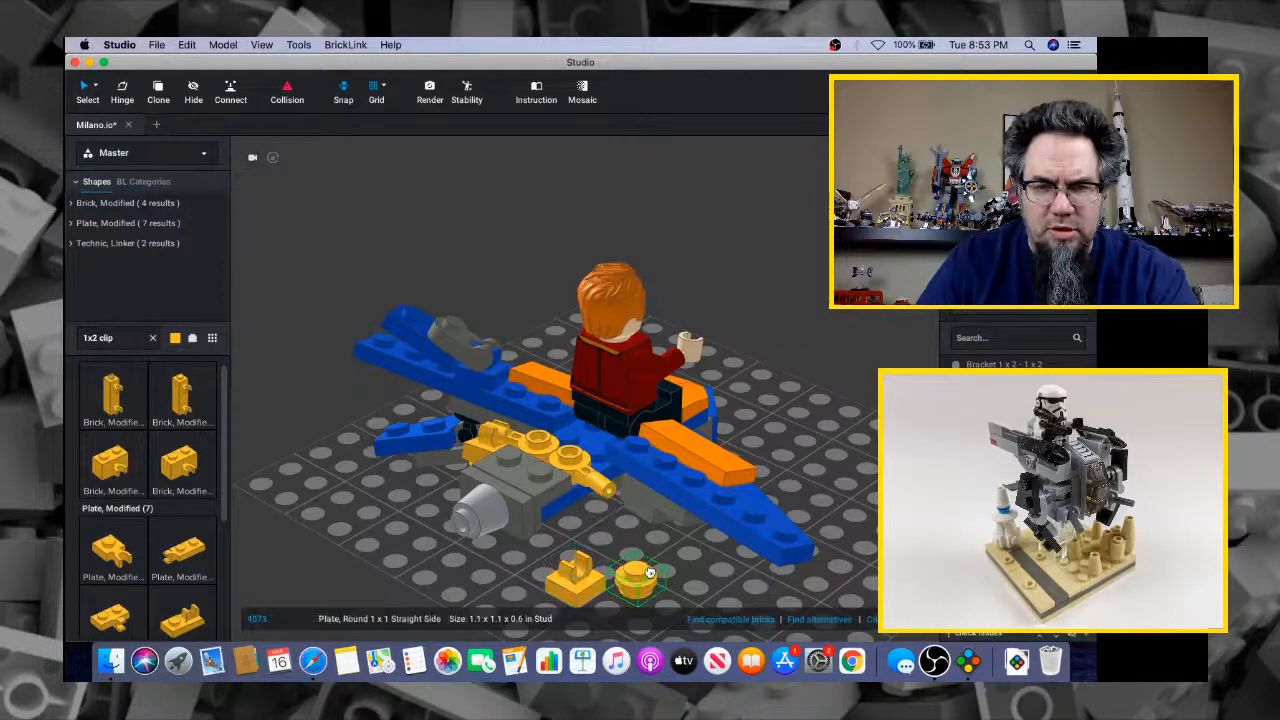
{"action": "left_click_drag", "start_coordinate": [588, 546], "coordinate": [600, 505]}
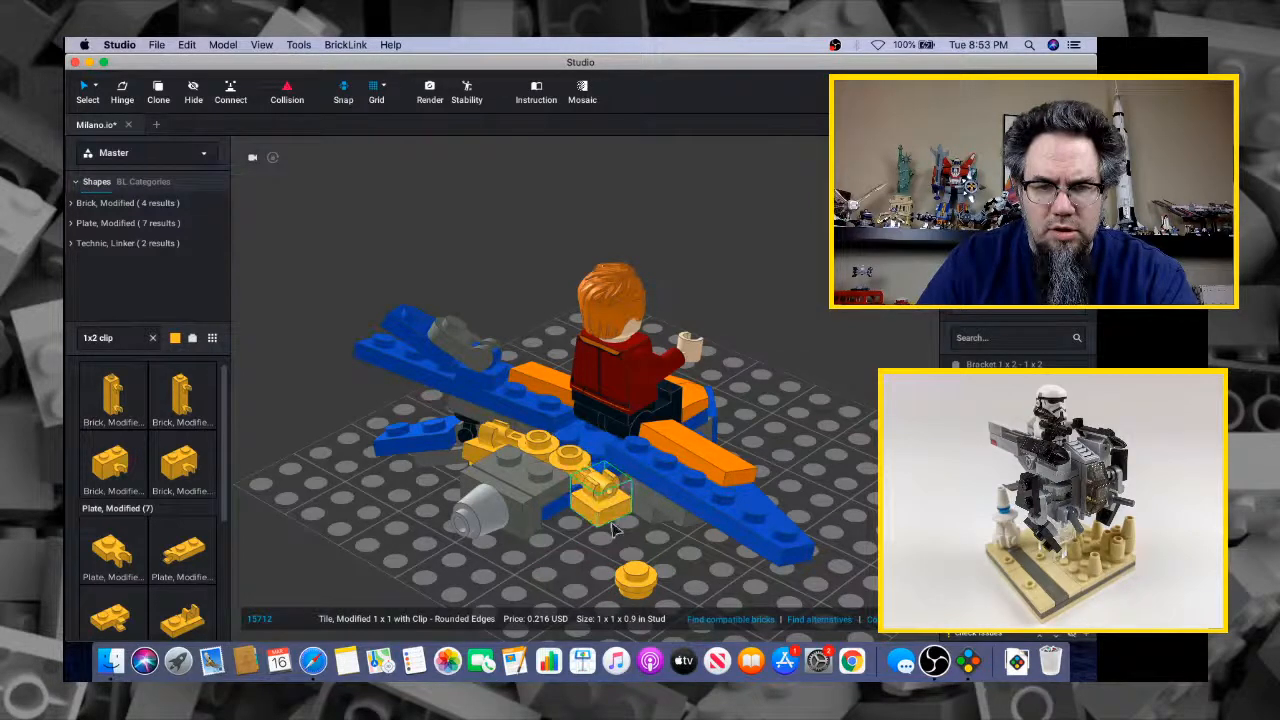
{"action": "left_click_drag", "start_coordinate": [630, 583], "coordinate": [595, 524]}
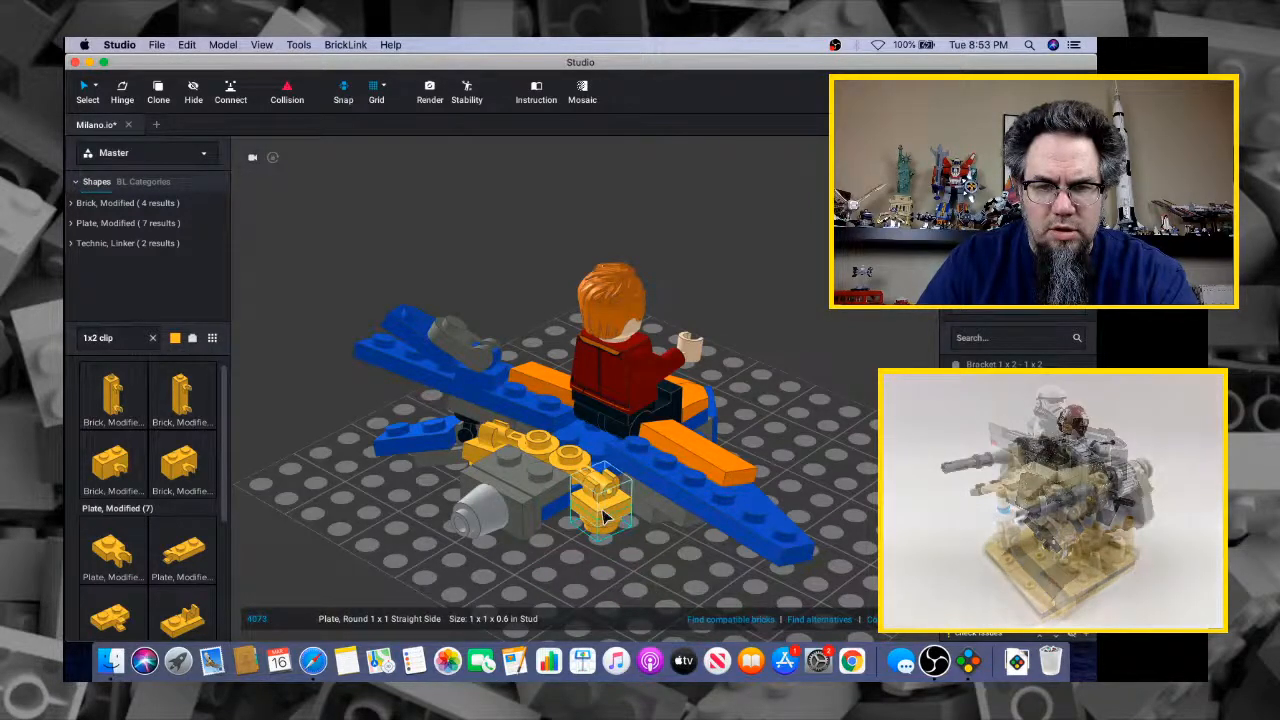
Tilt the right engine's clip tile and round plate together about the bar to mirror the left engine
{"action": "left_click", "coordinate": [603, 511]}
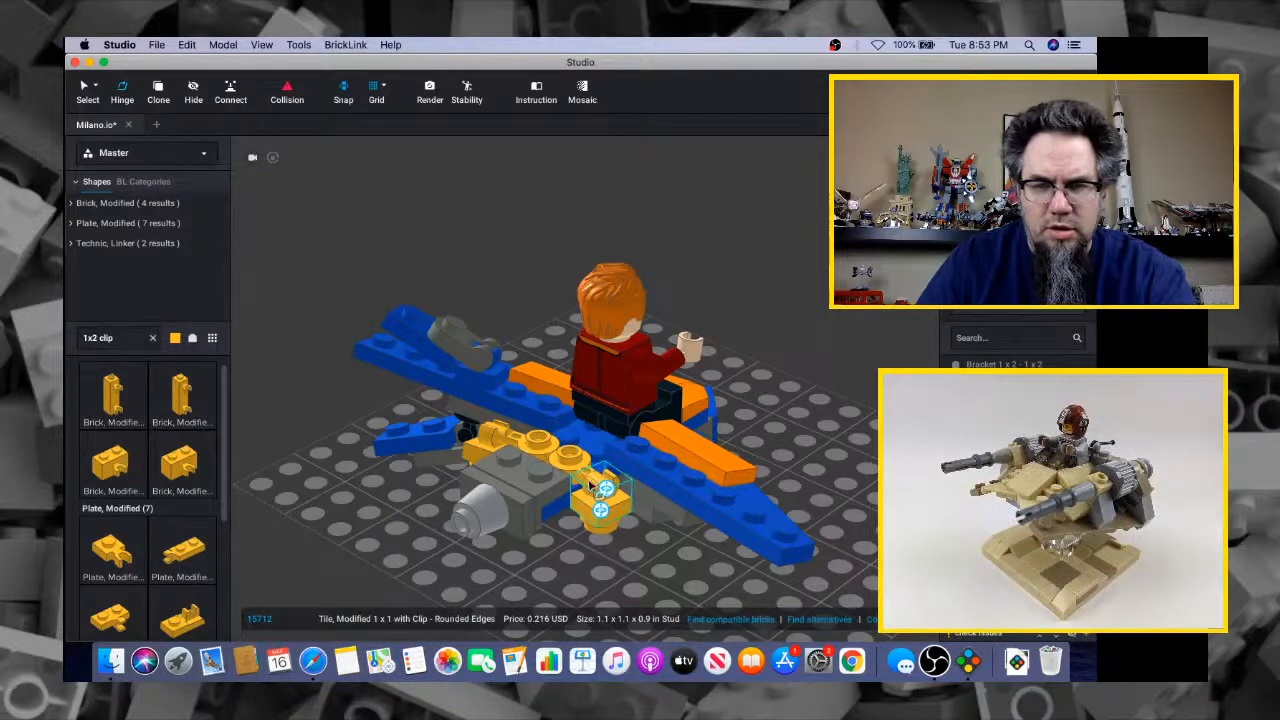
{"action": "left_click", "coordinate": [605, 491]}
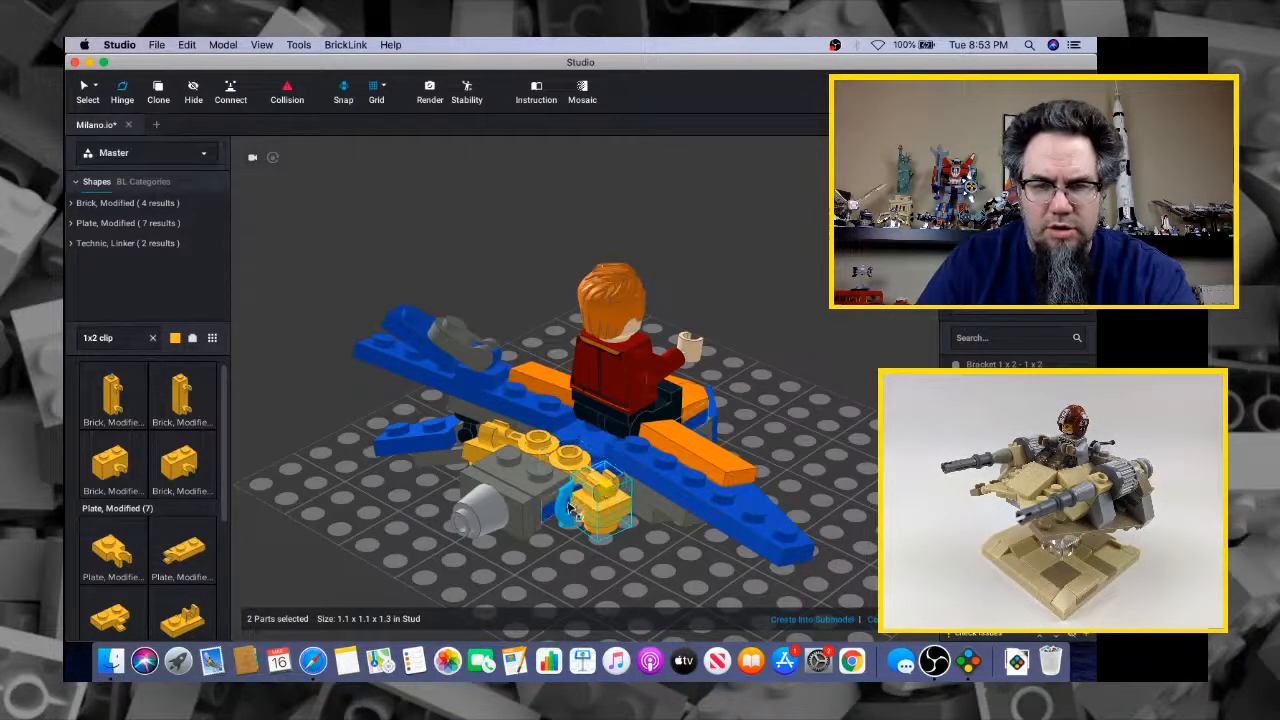
{"action": "left_click", "coordinate": [568, 508]}
{"action": "key", "text": "Escape"}
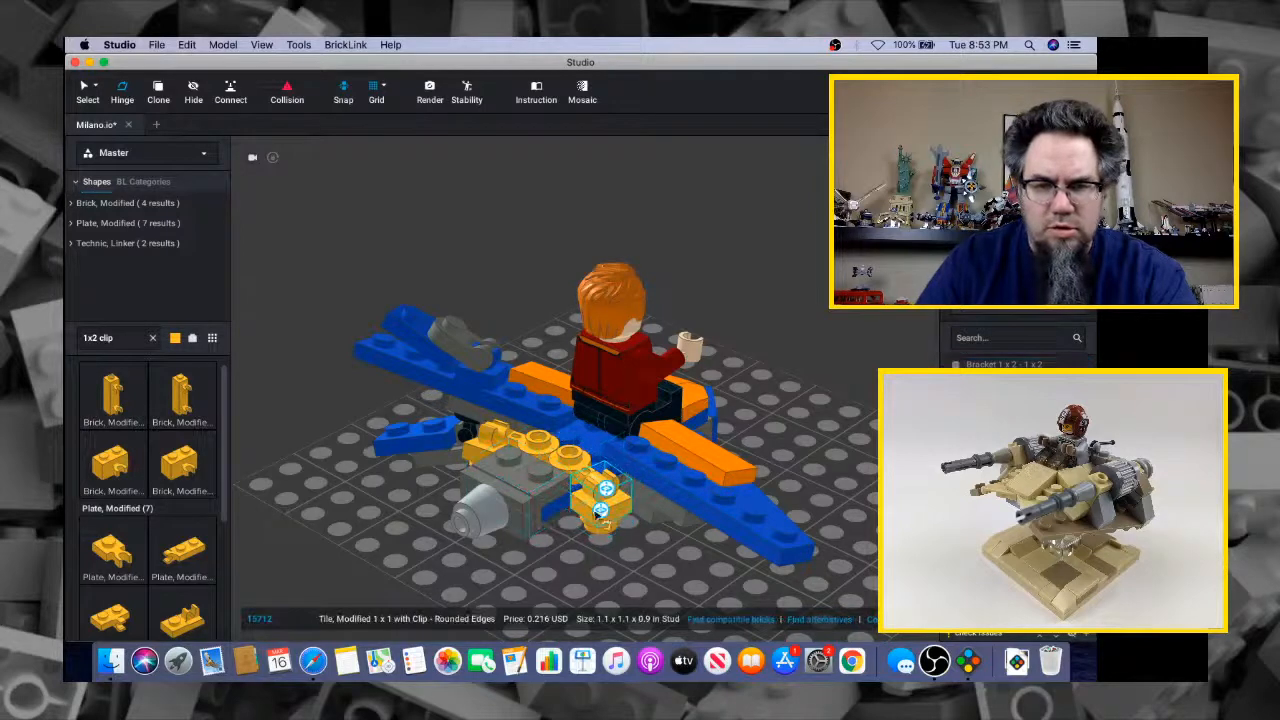
{"action": "left_click", "coordinate": [598, 508]}
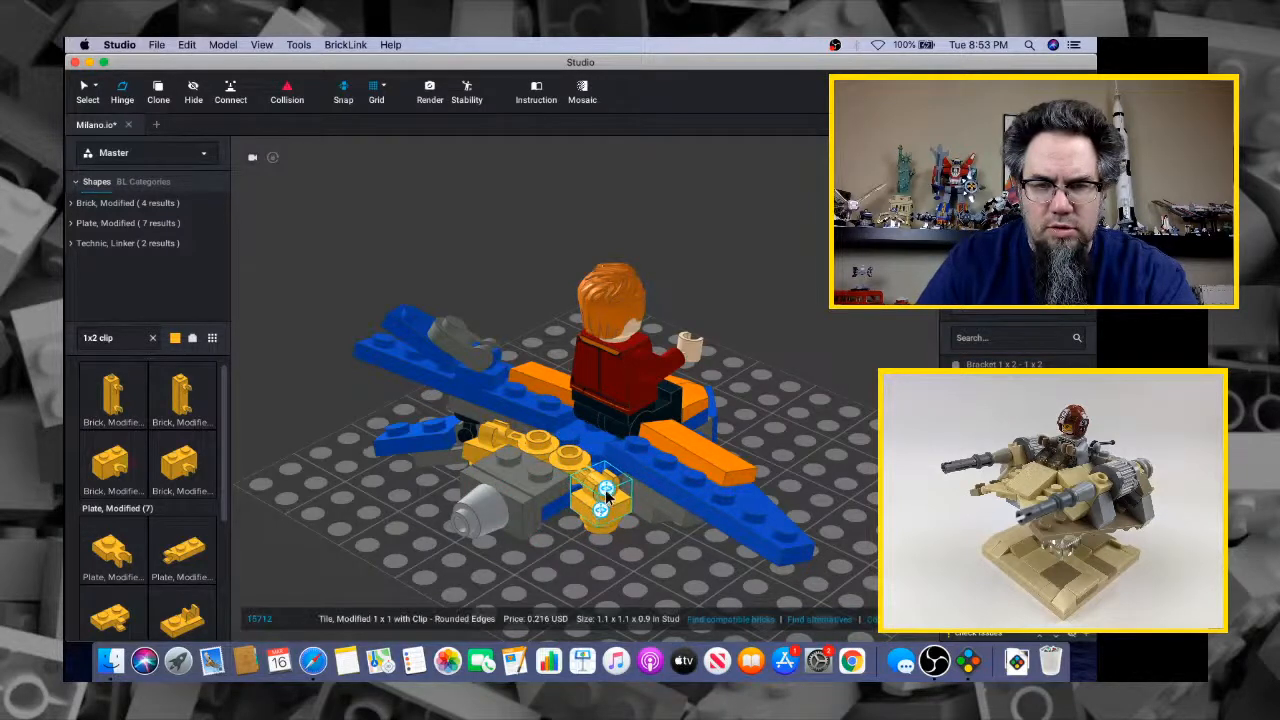
{"action": "left_click", "coordinate": [608, 494]}
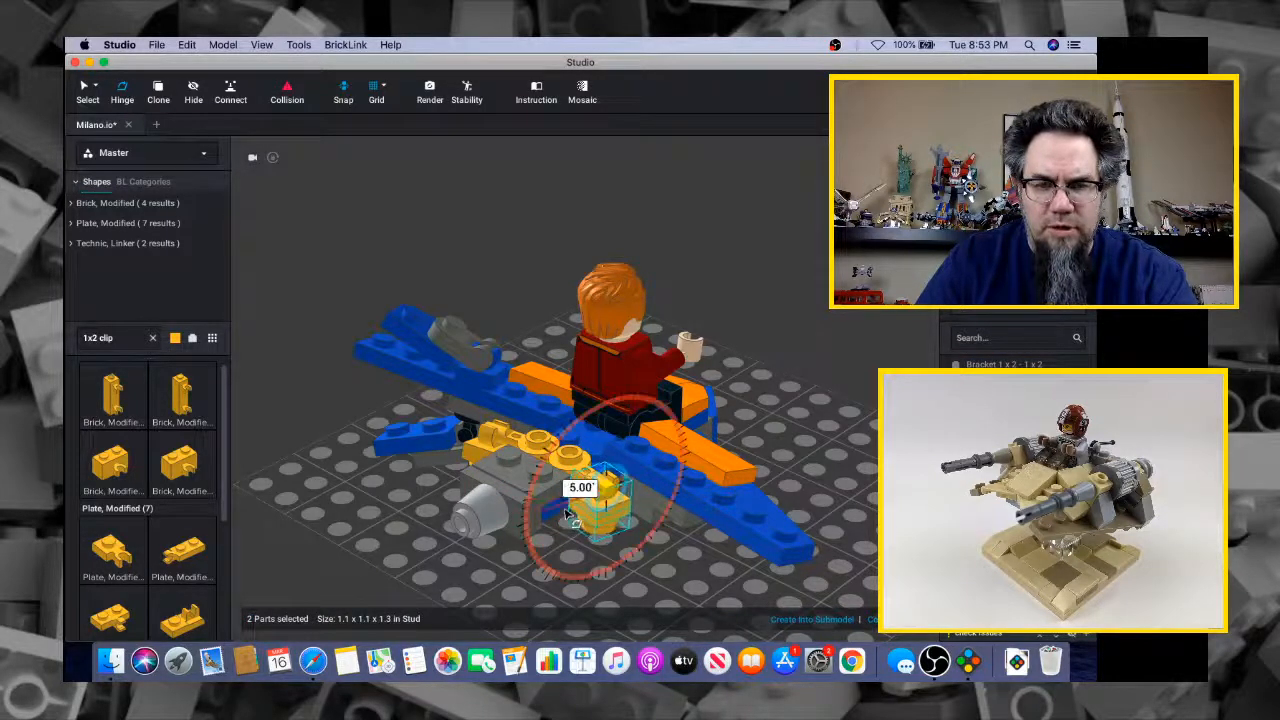
{"action": "key", "text": "v"}
{"action": "right_click_drag", "start_coordinate": [605, 577], "coordinate": [645, 574]}
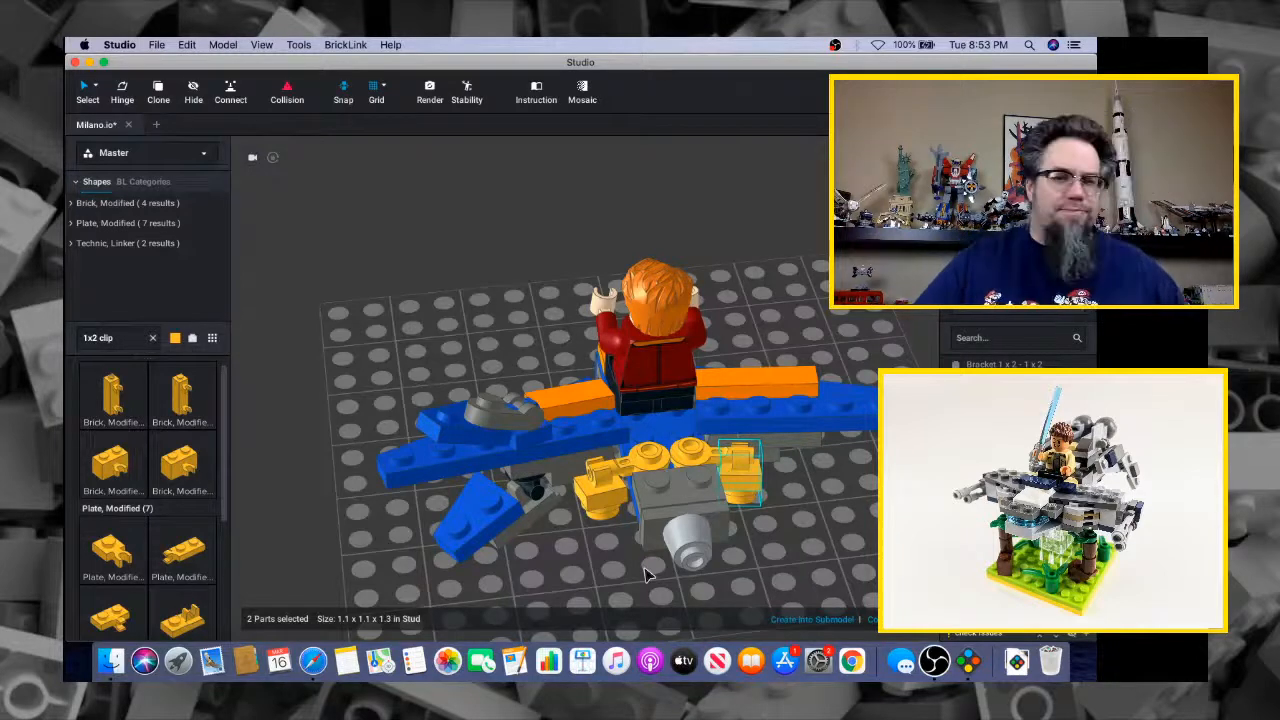
Search the parts for "1x1 clip" and place a 1 x 1 plate with horizontal clip on the empty baseplate area beside the left wing
{"action": "right_click_drag", "start_coordinate": [543, 605], "coordinate": [560, 515]}
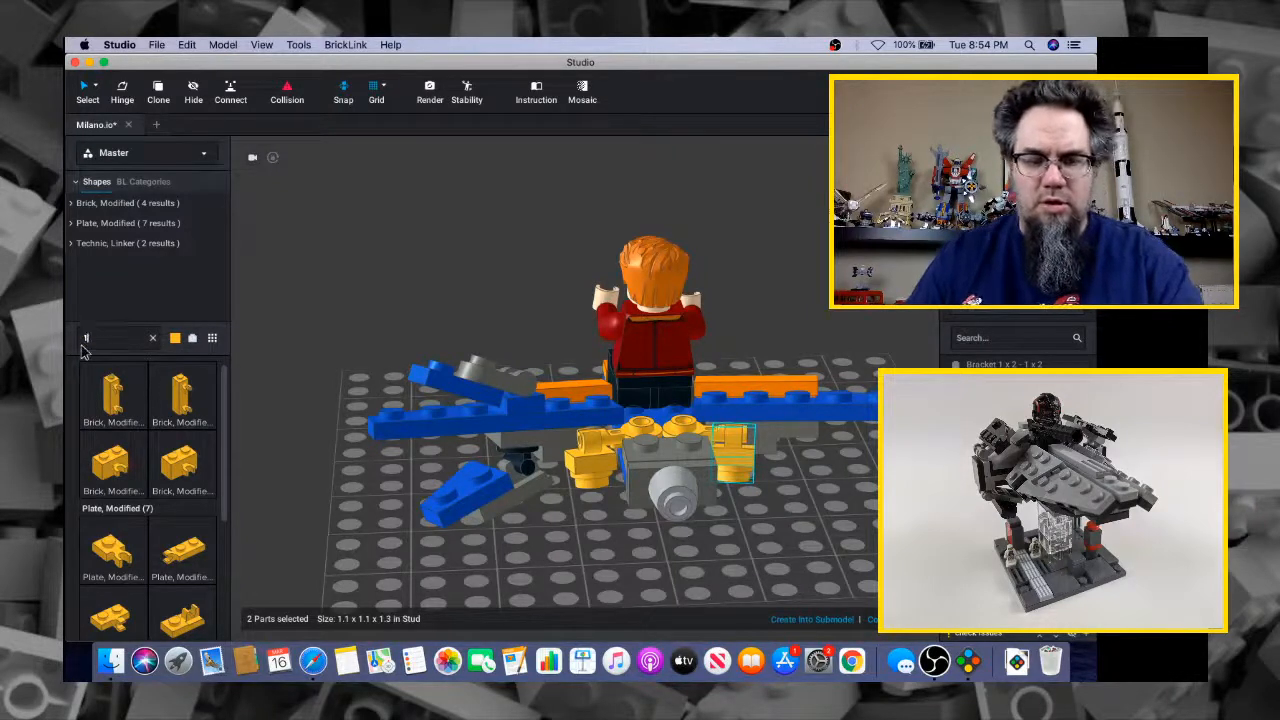
{"action": "type", "text": "x1 clip"}
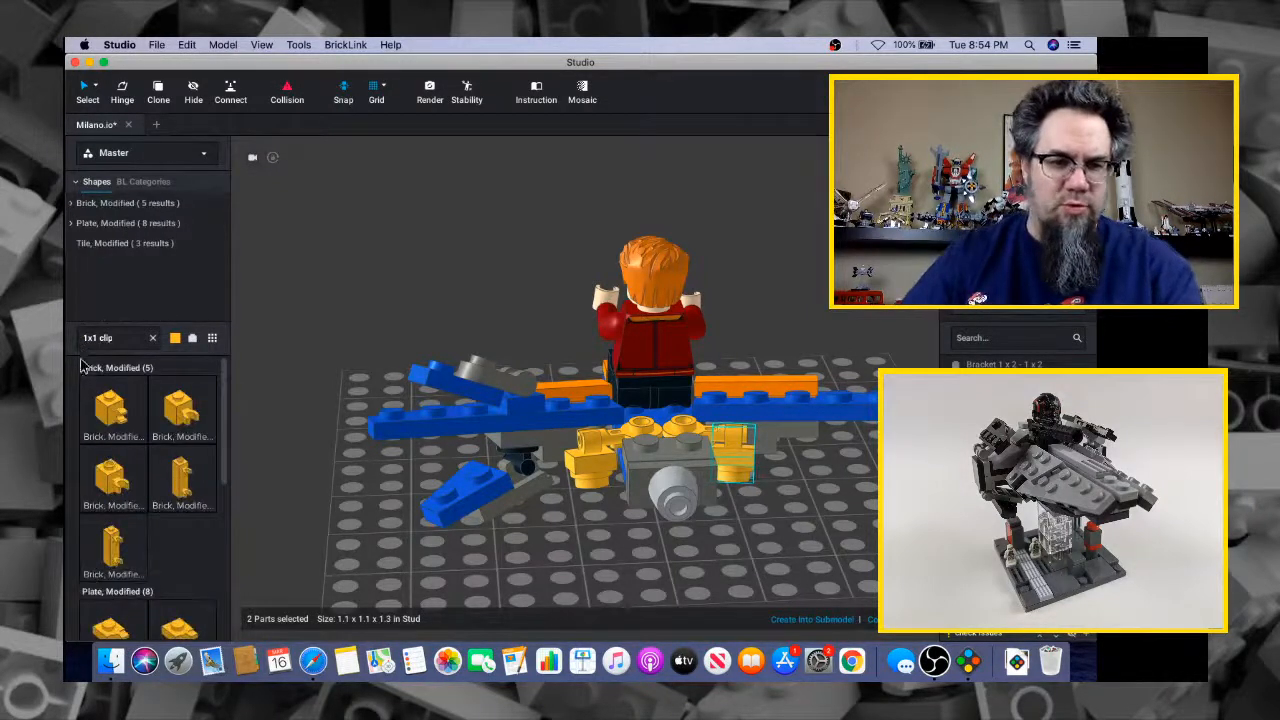
{"action": "scroll", "coordinate": [123, 515], "scroll_direction": "down", "scroll_amount": 6}
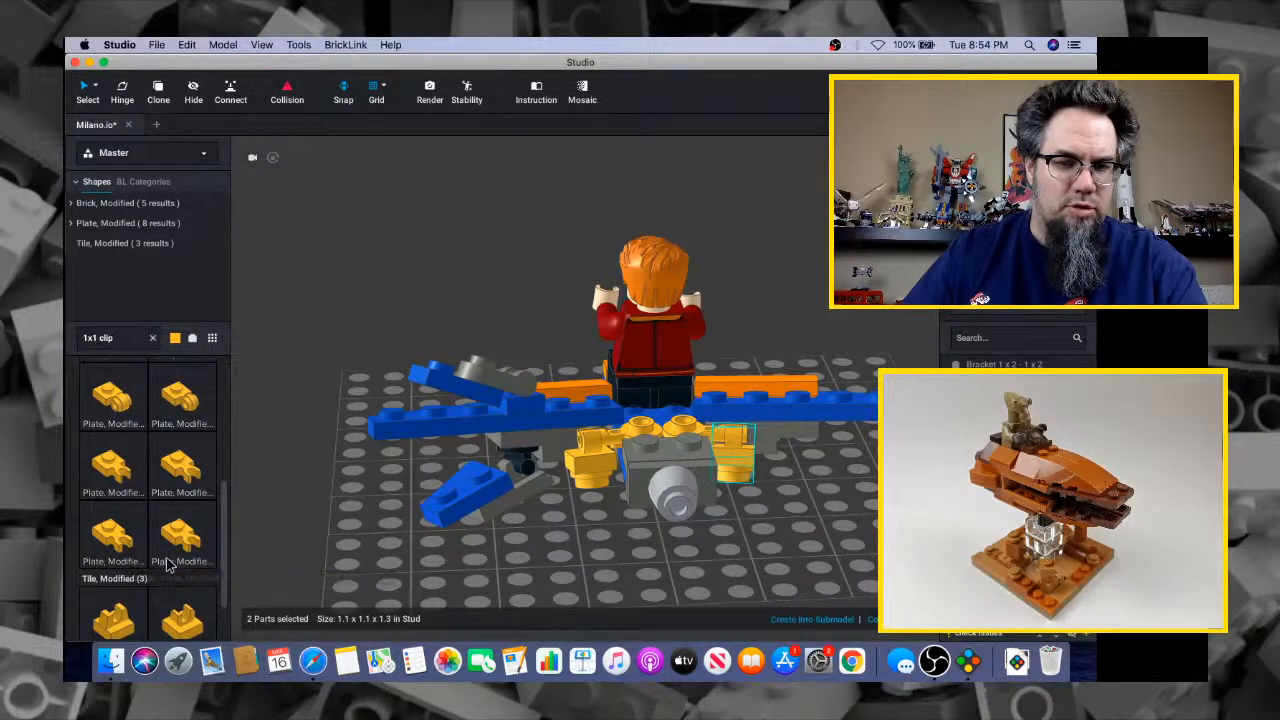
{"action": "scroll", "coordinate": [170, 550], "scroll_direction": "down", "scroll_amount": 1}
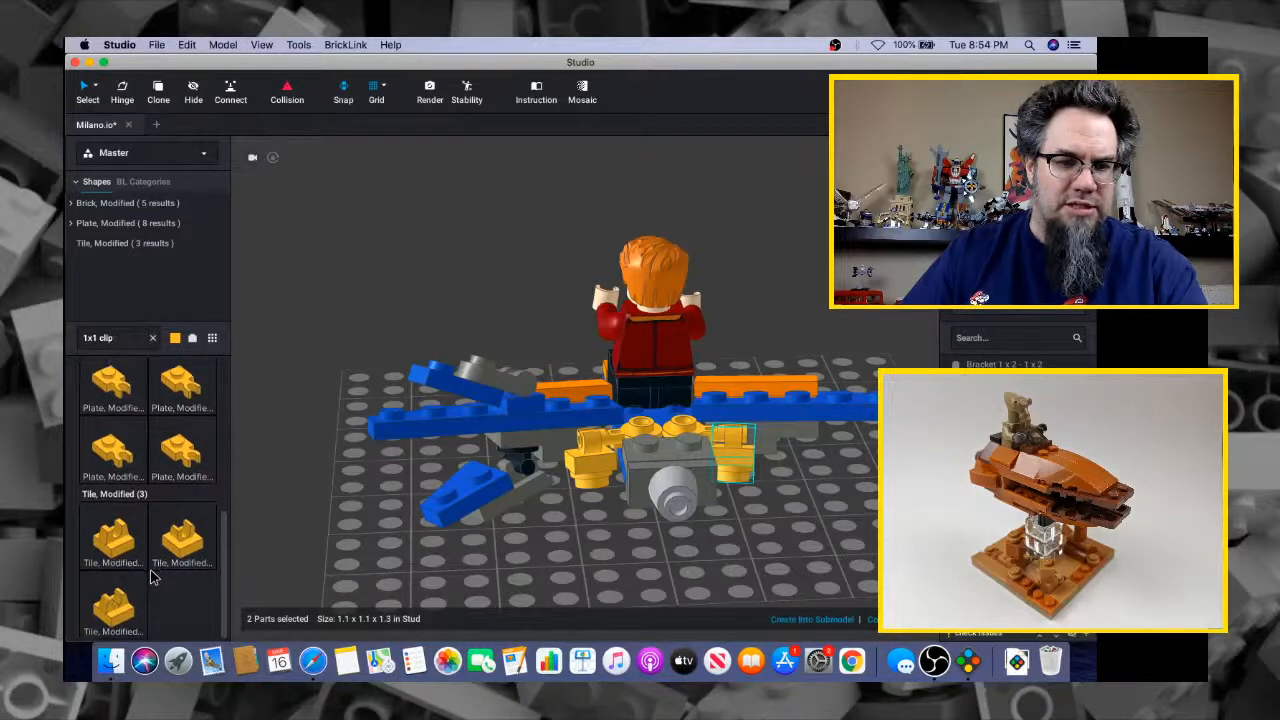
{"action": "scroll", "coordinate": [165, 545], "scroll_direction": "up", "scroll_amount": 5}
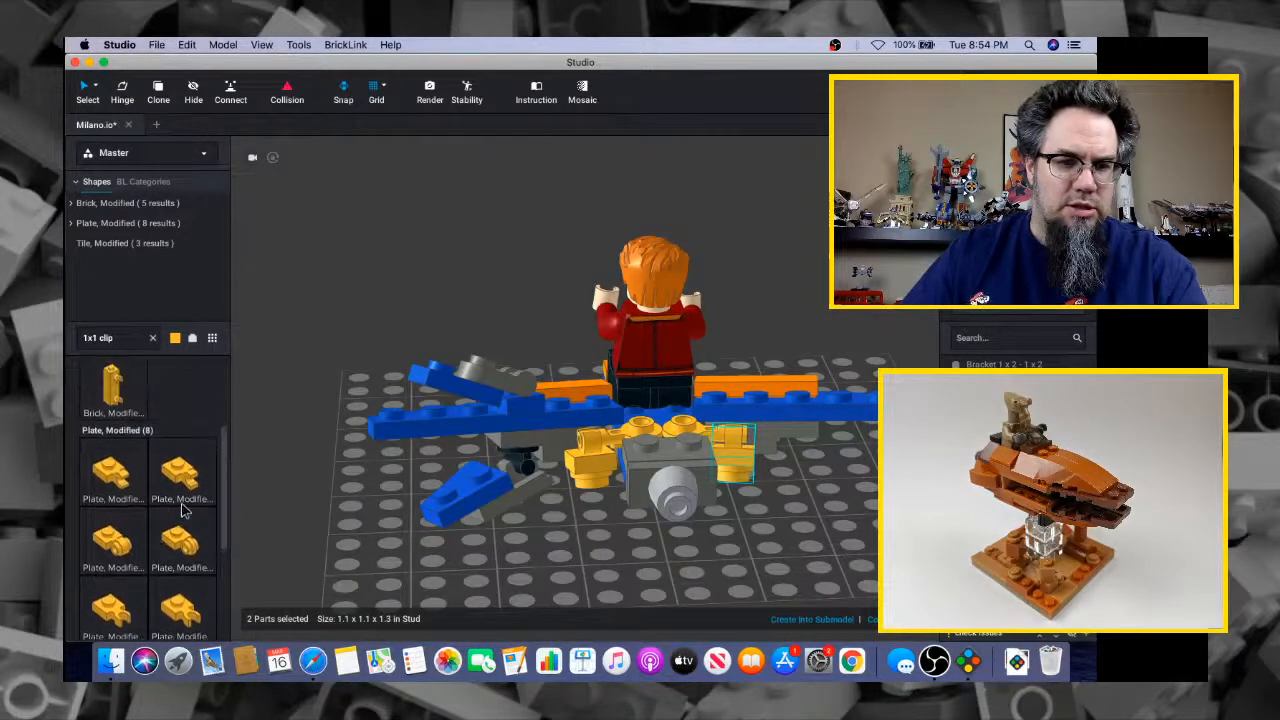
{"action": "left_click_drag", "start_coordinate": [185, 483], "coordinate": [360, 528]}
{"action": "right_click_drag", "start_coordinate": [545, 465], "coordinate": [518, 460]}
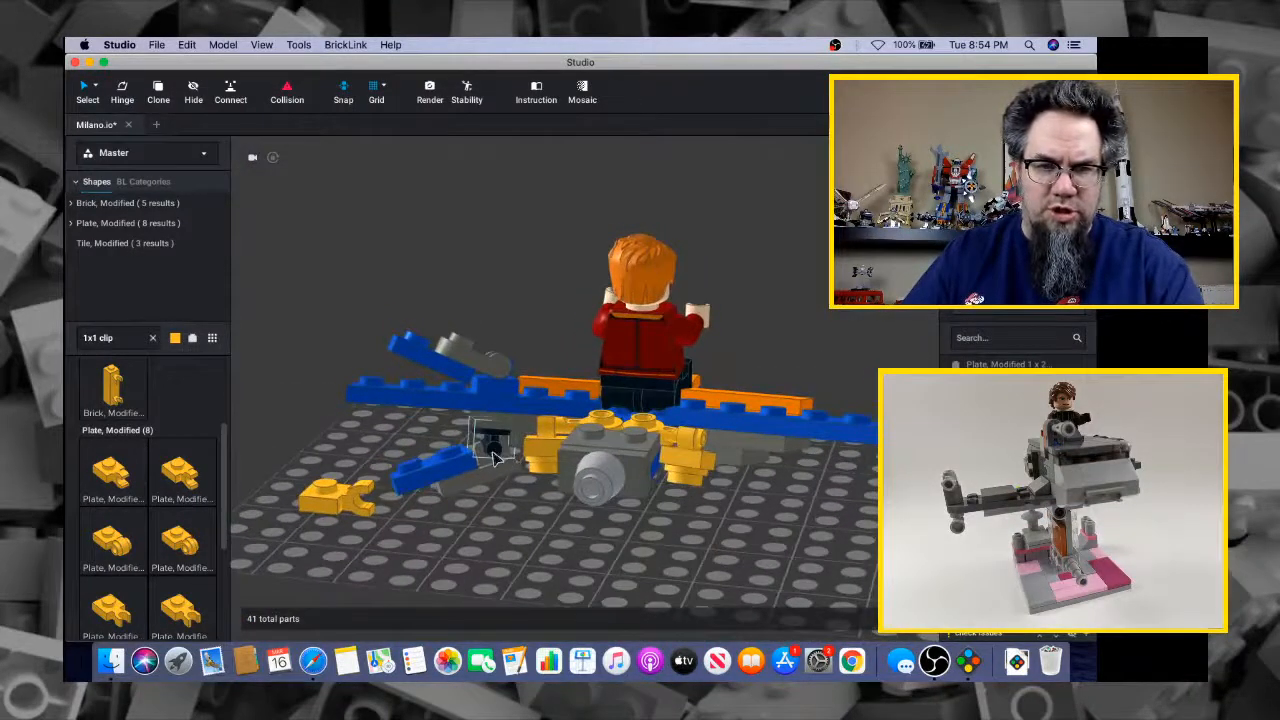
{"action": "left_click_drag", "start_coordinate": [343, 507], "coordinate": [330, 483]}
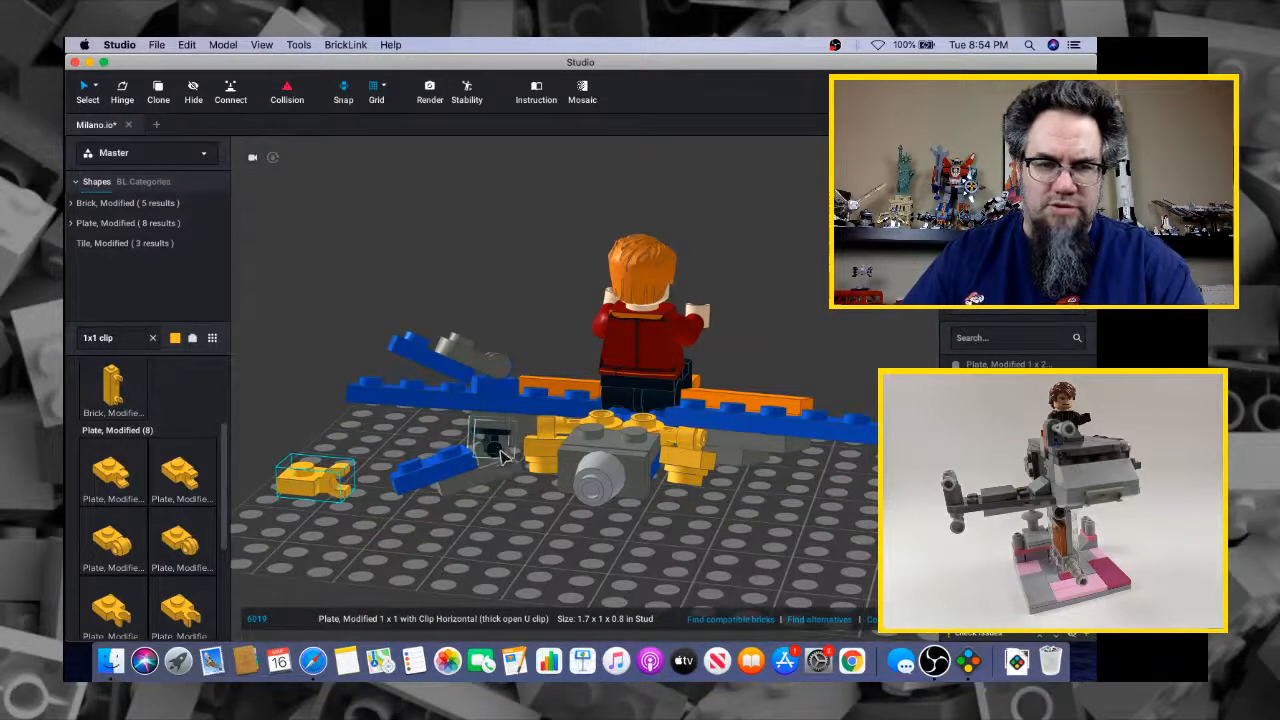
Duplicate the dark round plate with handle from under the left wing and set it on the baseplate beside the yellow clip plate
{"action": "left_click", "coordinate": [476, 480]}
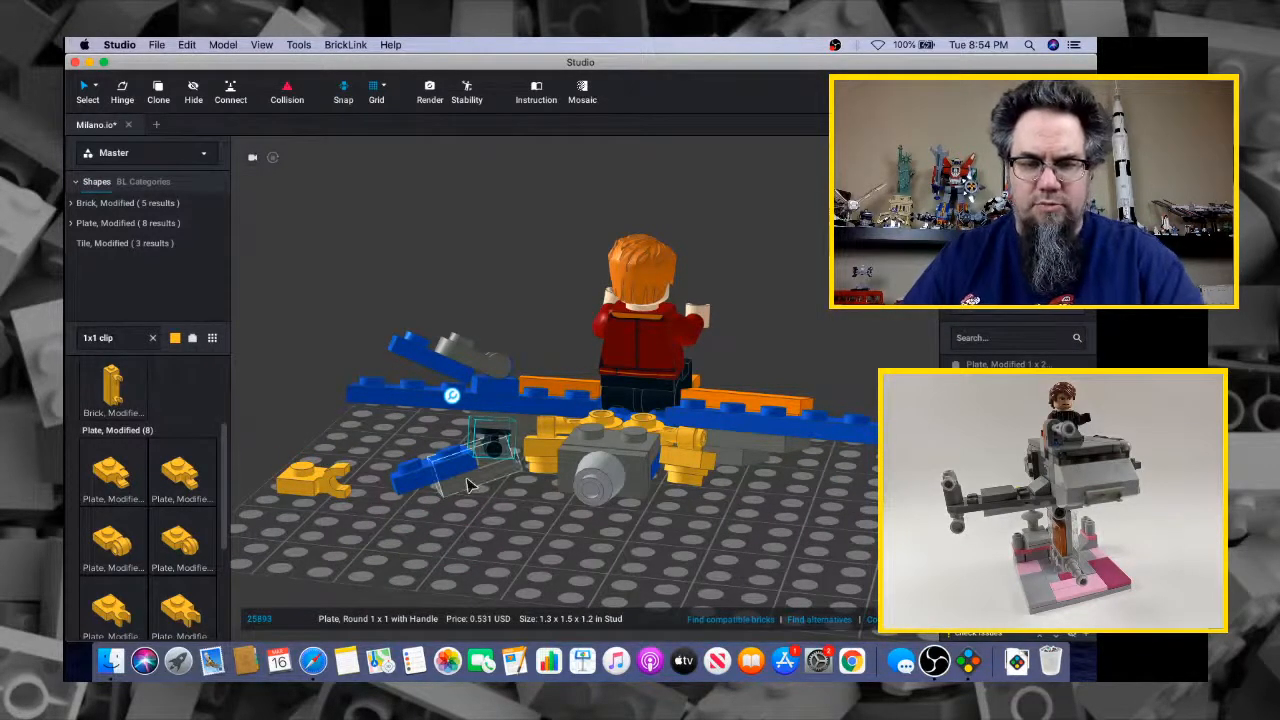
{"action": "left_click_drag", "start_coordinate": [470, 485], "coordinate": [395, 515]}
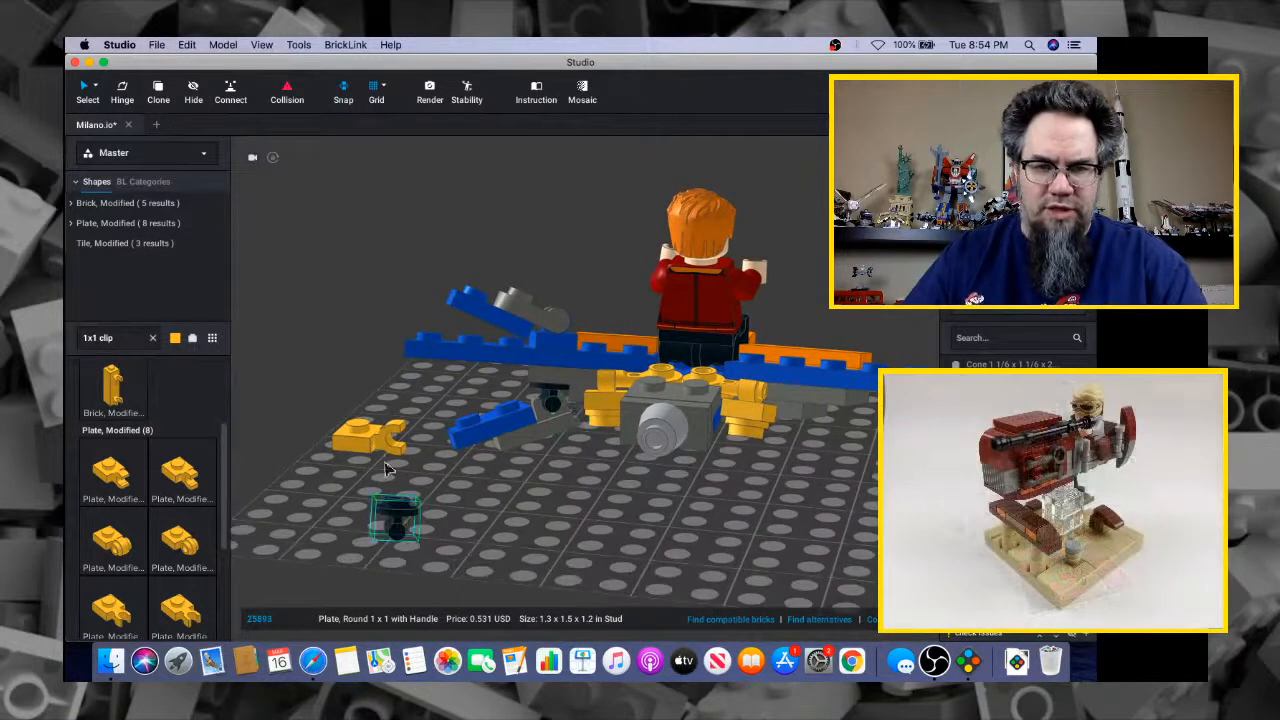
{"action": "left_click_drag", "start_coordinate": [368, 452], "coordinate": [352, 543]}
{"action": "right_click_drag", "start_coordinate": [390, 555], "coordinate": [409, 523]}
{"action": "left_click", "coordinate": [420, 512]}
{"action": "right_click_drag", "start_coordinate": [388, 479], "coordinate": [388, 492]}
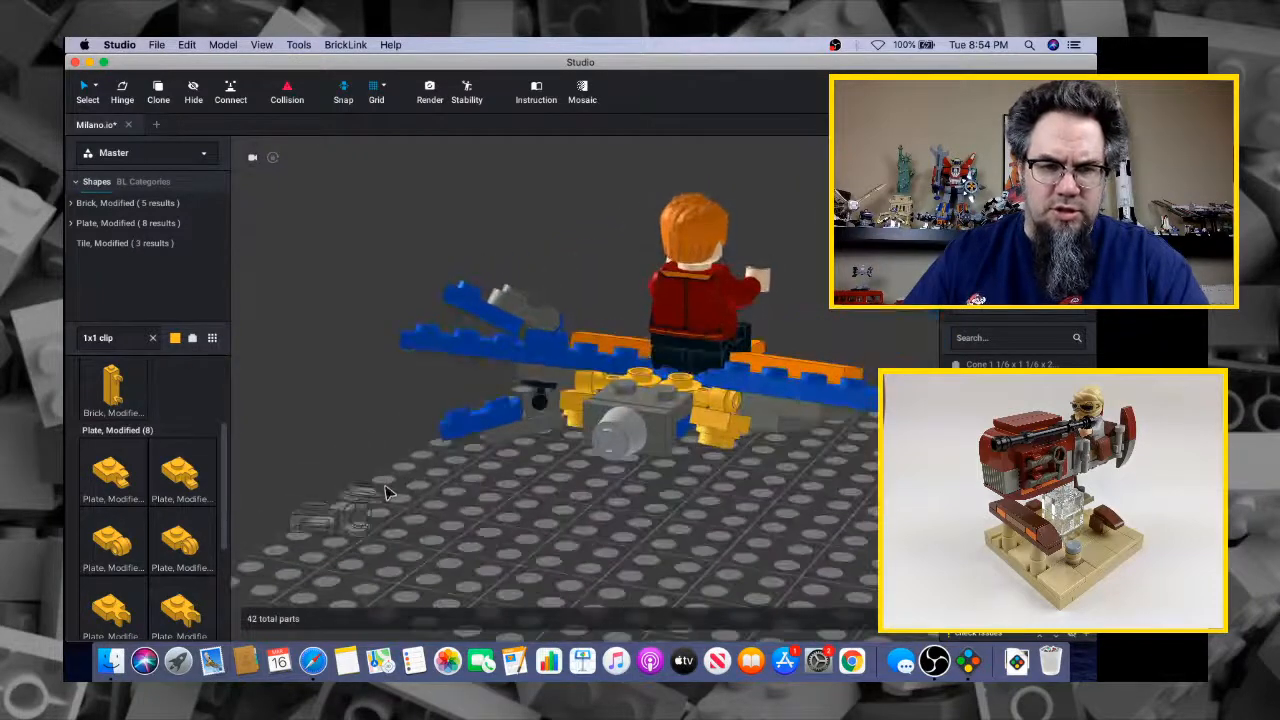
{"action": "left_click", "coordinate": [310, 521]}
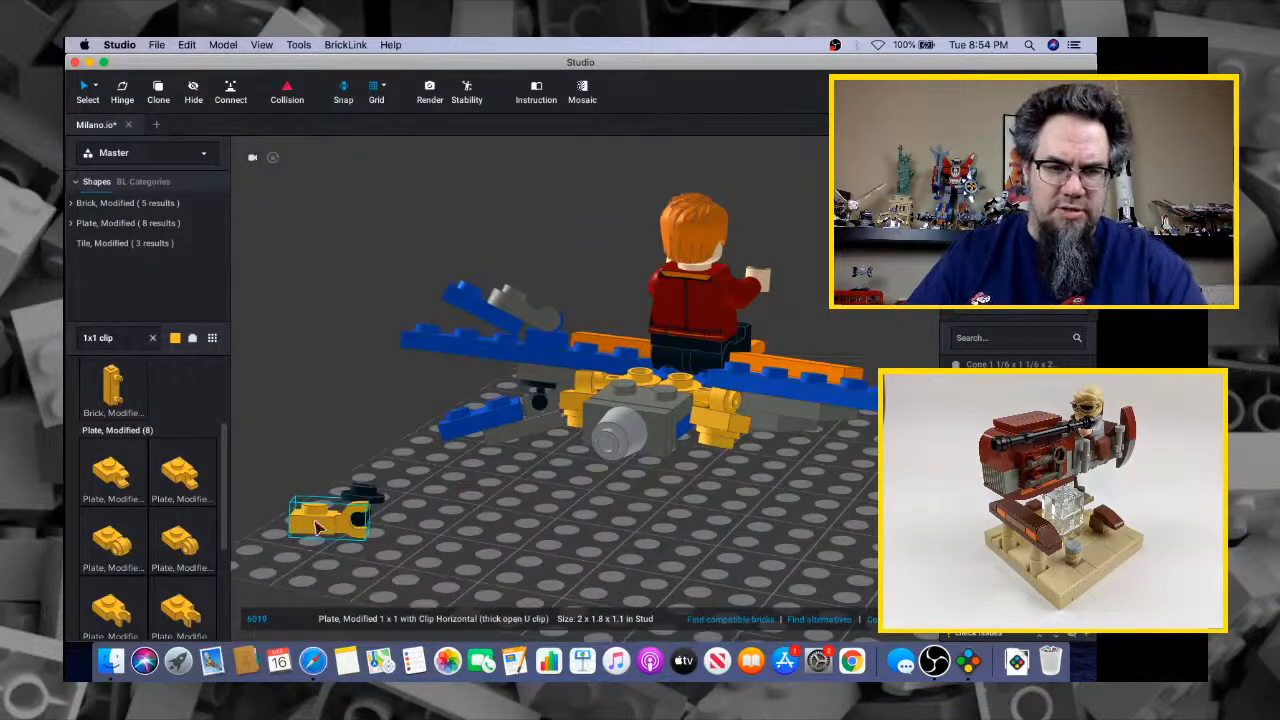
{"action": "left_click_drag", "start_coordinate": [316, 528], "coordinate": [276, 500]}
Attach the yellow 1 x 1 clip plate to the bar of the loose dark round plate, hanging downward
{"action": "right_click_drag", "start_coordinate": [333, 558], "coordinate": [451, 497]}
{"action": "scroll", "coordinate": [463, 486], "scroll_direction": "down", "scroll_amount": 3}
{"action": "scroll", "coordinate": [460, 486], "scroll_direction": "up", "scroll_amount": 3}
{"action": "scroll", "coordinate": [460, 486], "scroll_direction": "up", "scroll_amount": 8}
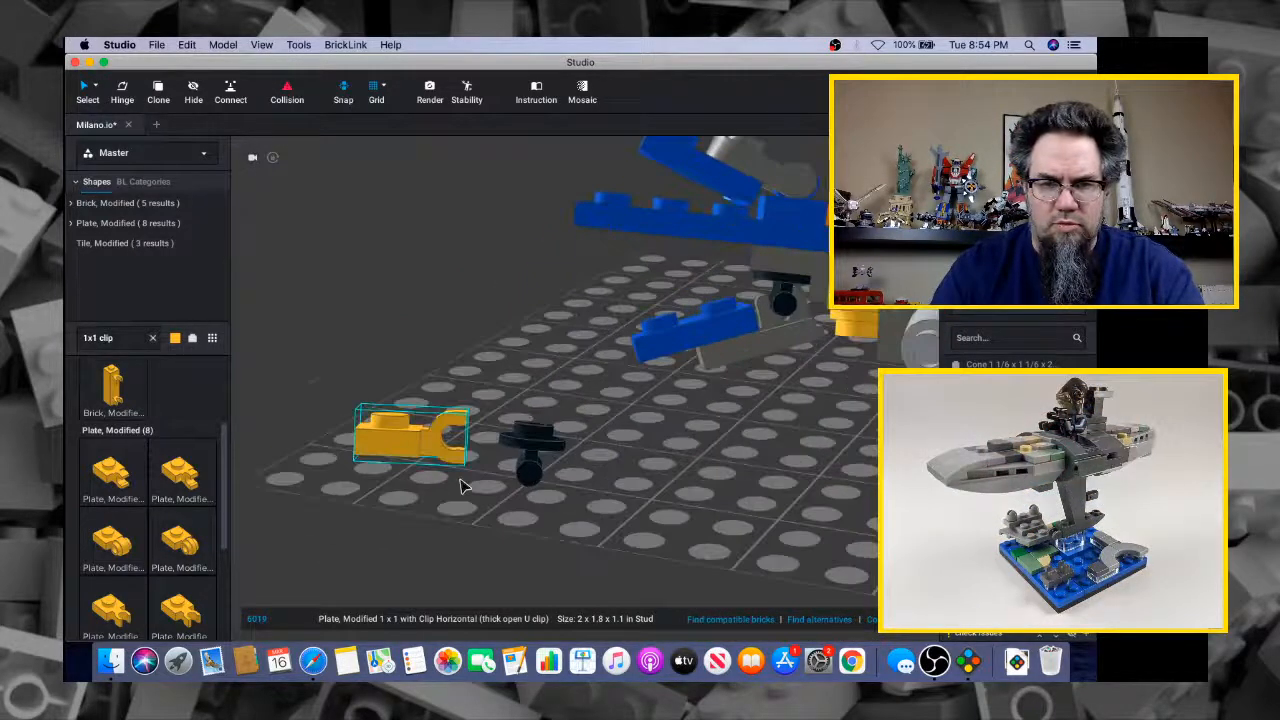
{"action": "left_click_drag", "start_coordinate": [336, 396], "coordinate": [502, 557]}
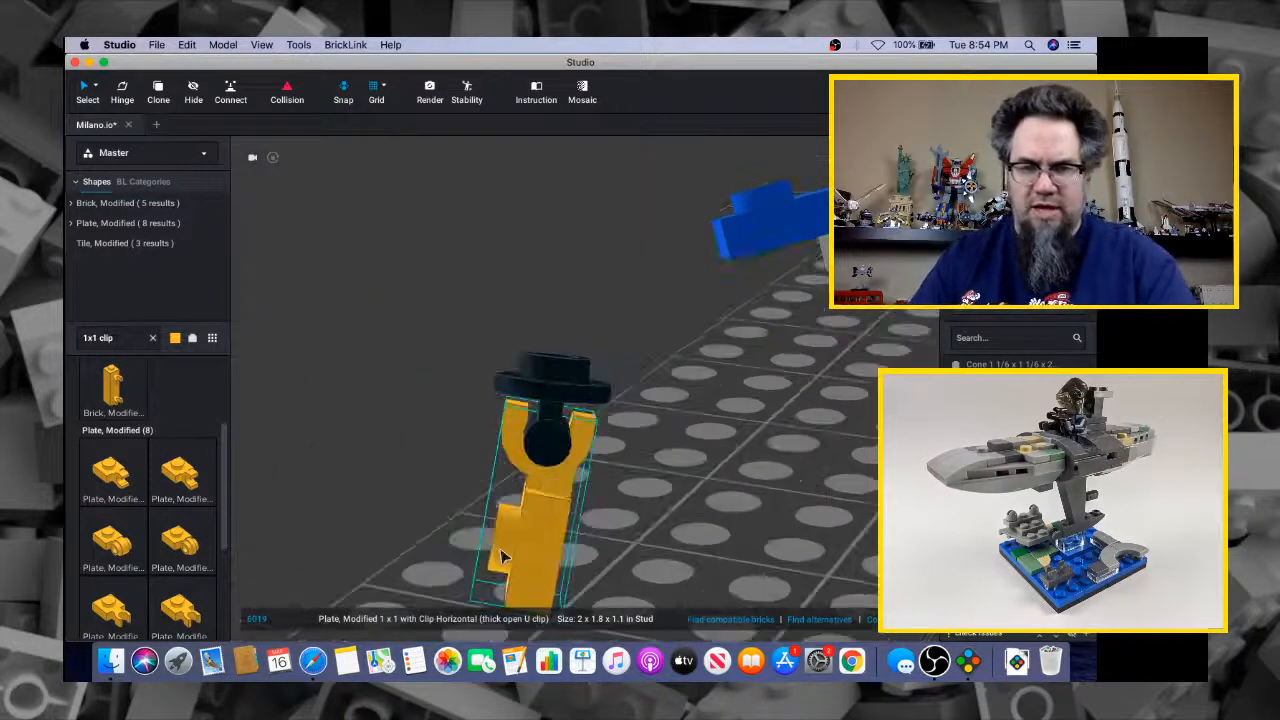
Tilt the yellow clip plate about the dark plate's bar and examine how far the clip can swing
{"action": "key", "text": "h"}
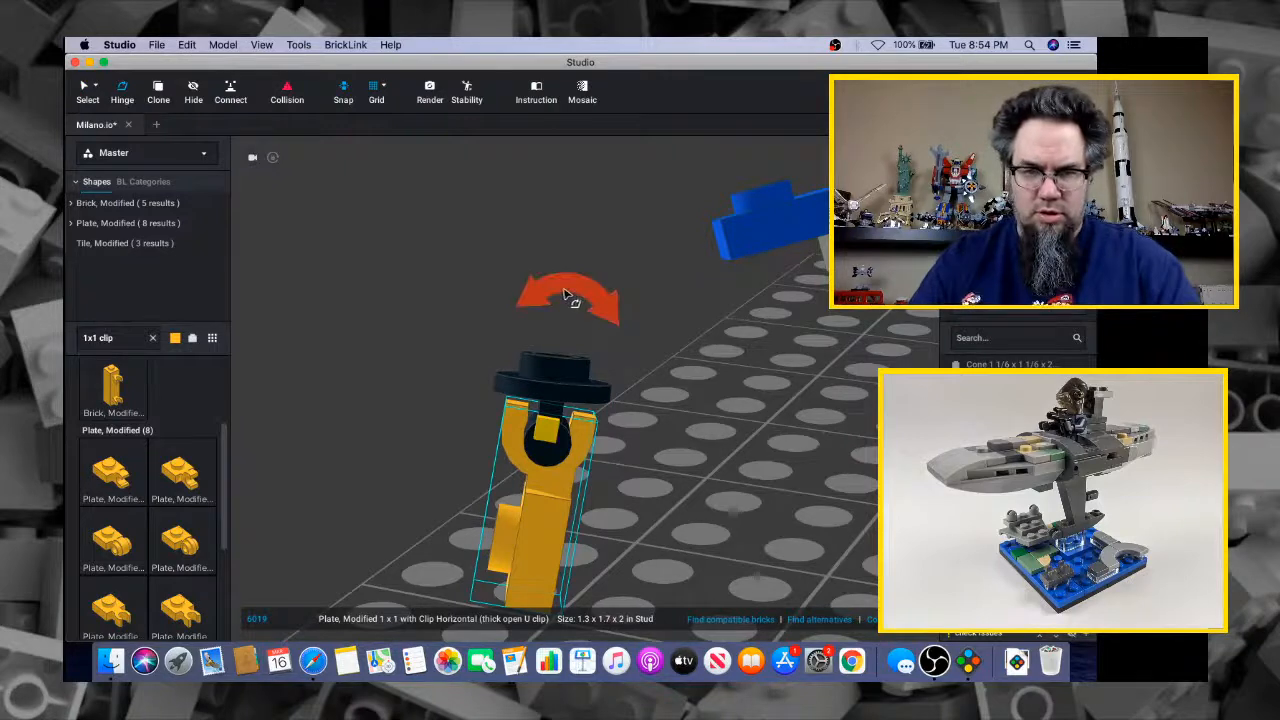
{"action": "left_click_drag", "start_coordinate": [568, 294], "coordinate": [615, 314]}
{"action": "left_click", "coordinate": [654, 414]}
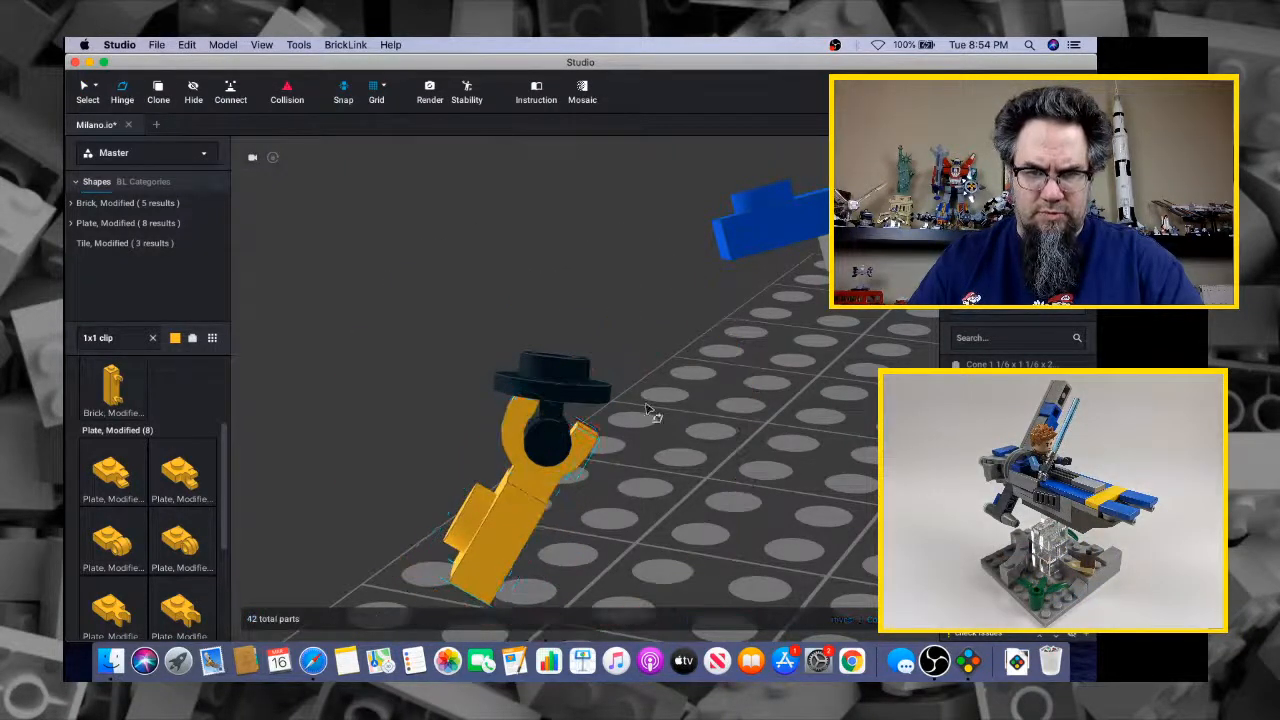
{"action": "right_click_drag", "start_coordinate": [676, 446], "coordinate": [688, 452]}
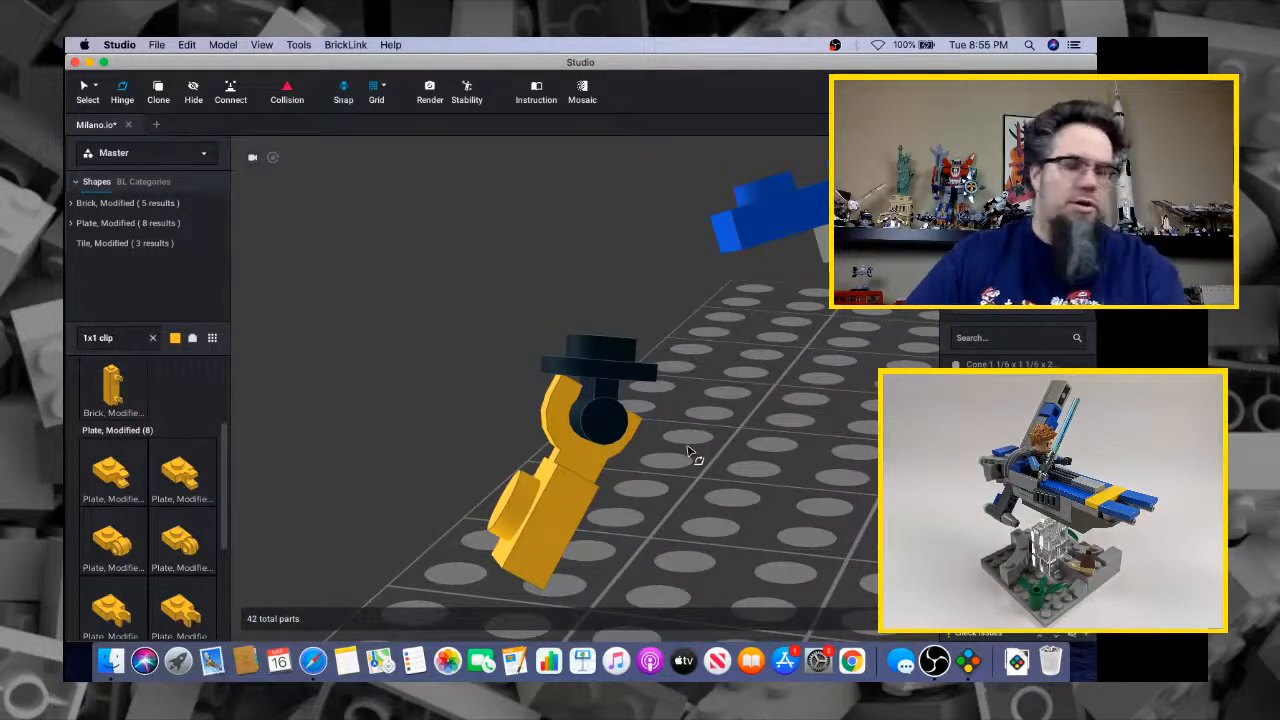
{"action": "right_click_drag", "start_coordinate": [676, 443], "coordinate": [645, 392]}
{"action": "left_click", "coordinate": [620, 415]}
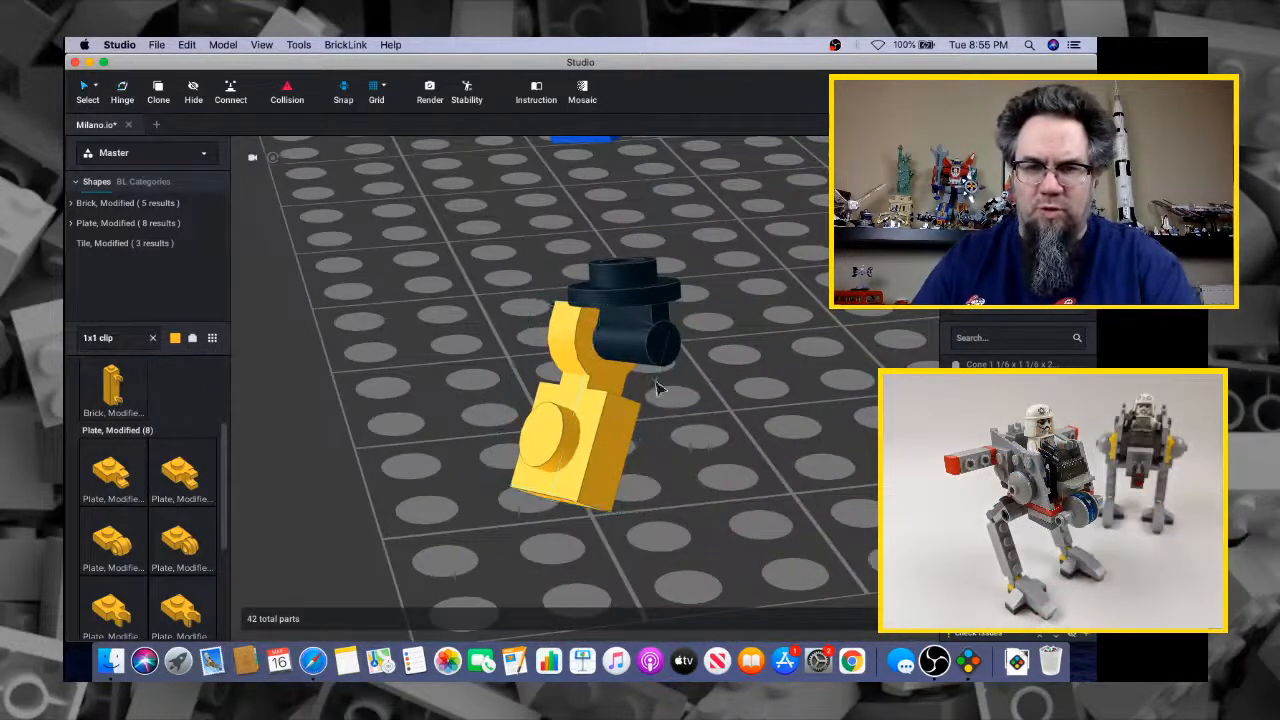
{"action": "left_click", "coordinate": [596, 345]}
{"action": "right_click_drag", "start_coordinate": [596, 345], "coordinate": [683, 347]}
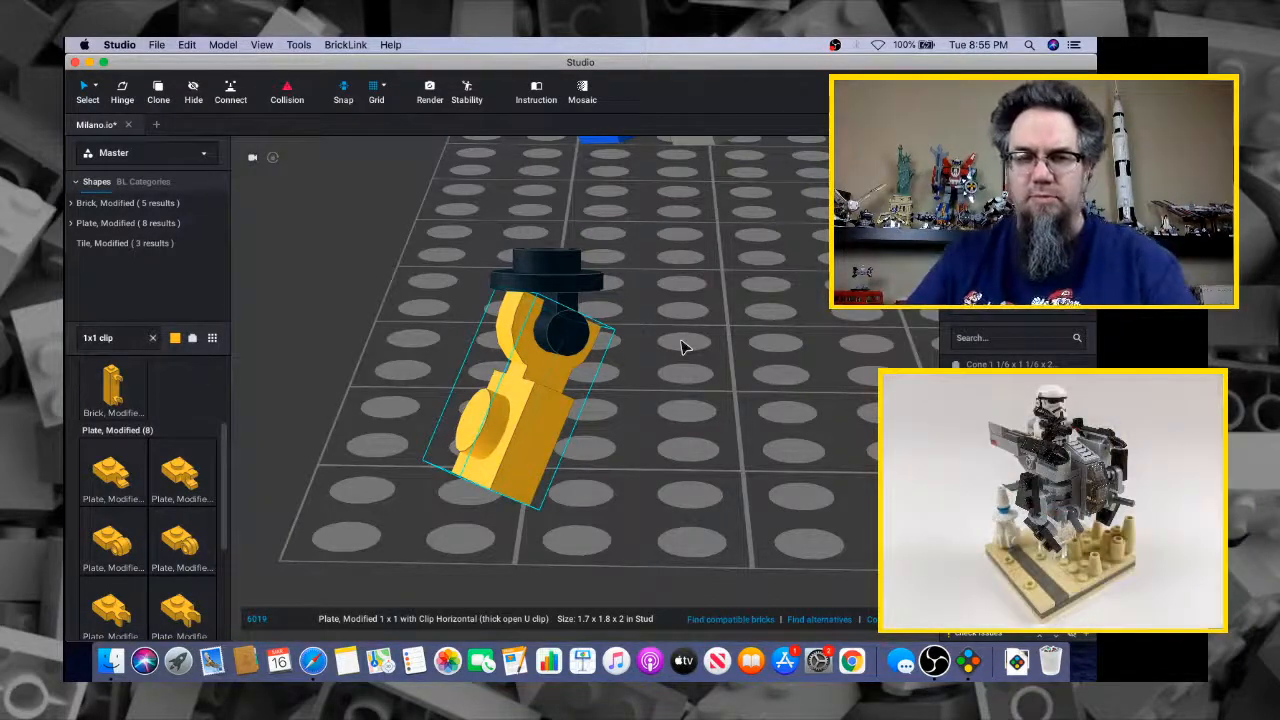
Delete the loose yellow clip plate together with the dark round plate with handle
{"action": "right_click_drag", "start_coordinate": [680, 346], "coordinate": [708, 344]}
{"action": "scroll", "coordinate": [675, 354], "scroll_direction": "up", "scroll_amount": 3}
{"action": "scroll", "coordinate": [674, 354], "scroll_direction": "down", "scroll_amount": 10}
{"action": "left_click", "coordinate": [578, 411]}
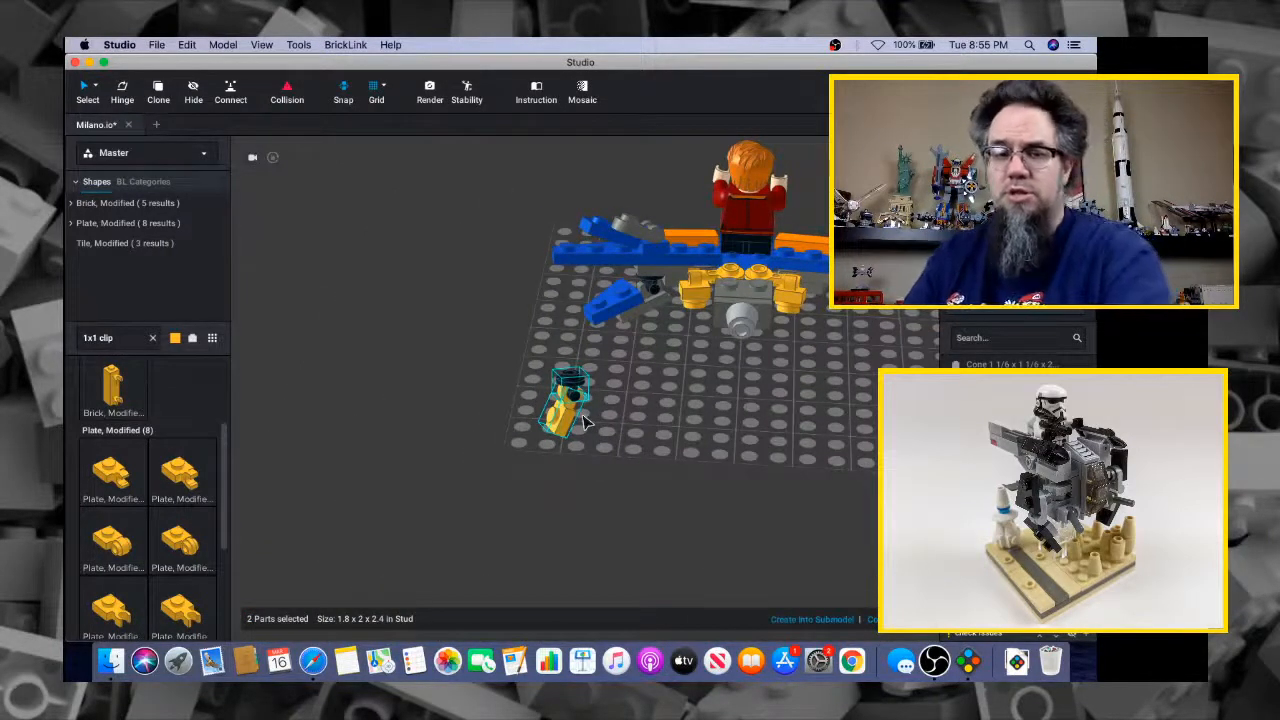
{"action": "key", "text": "Delete"}
Duplicate the left wing tip's blue clip tile, grey handle plate, dark round handle plate and grey clip plate, placing the copies near the right wing
{"action": "right_click_drag", "start_coordinate": [586, 417], "coordinate": [623, 401]}
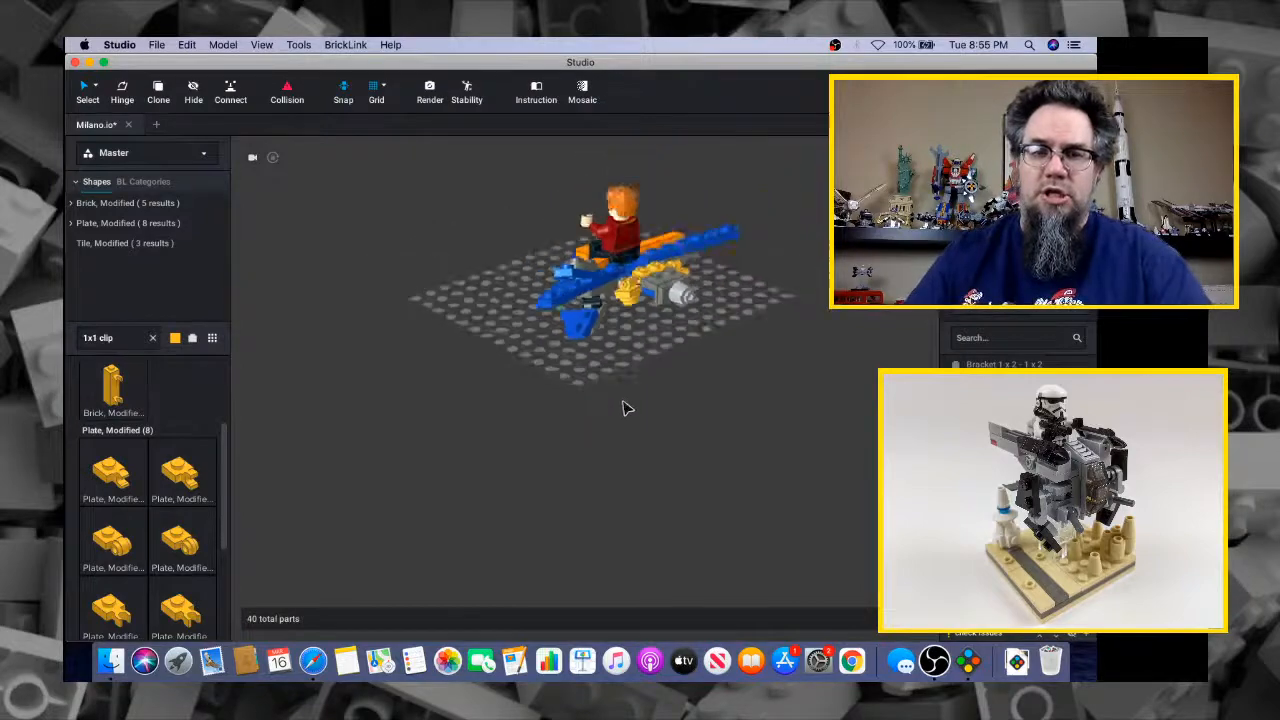
{"action": "scroll", "coordinate": [623, 407], "scroll_direction": "up", "scroll_amount": 6}
{"action": "scroll", "coordinate": [677, 432], "scroll_direction": "down", "scroll_amount": 2}
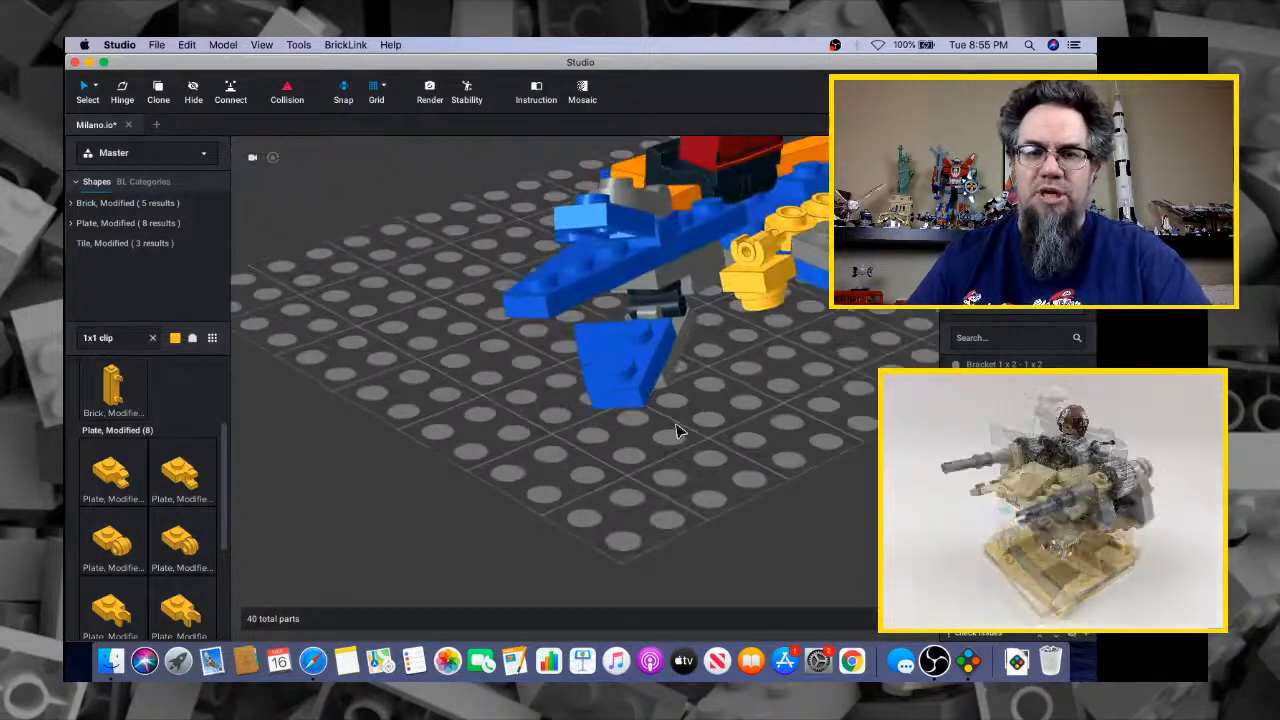
{"action": "right_click_drag", "start_coordinate": [677, 432], "coordinate": [655, 449]}
{"action": "scroll", "coordinate": [634, 471], "scroll_direction": "up", "scroll_amount": 3}
{"action": "scroll", "coordinate": [634, 471], "scroll_direction": "down", "scroll_amount": 6}
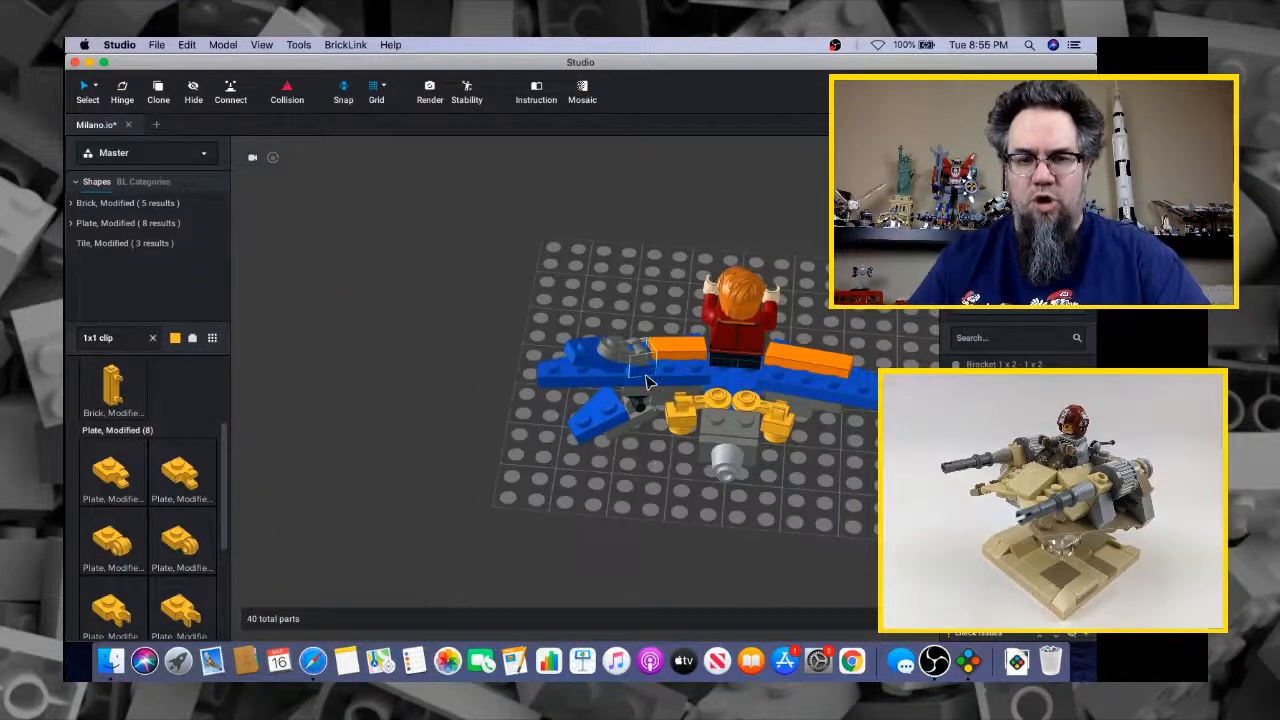
{"action": "left_click", "coordinate": [645, 380]}
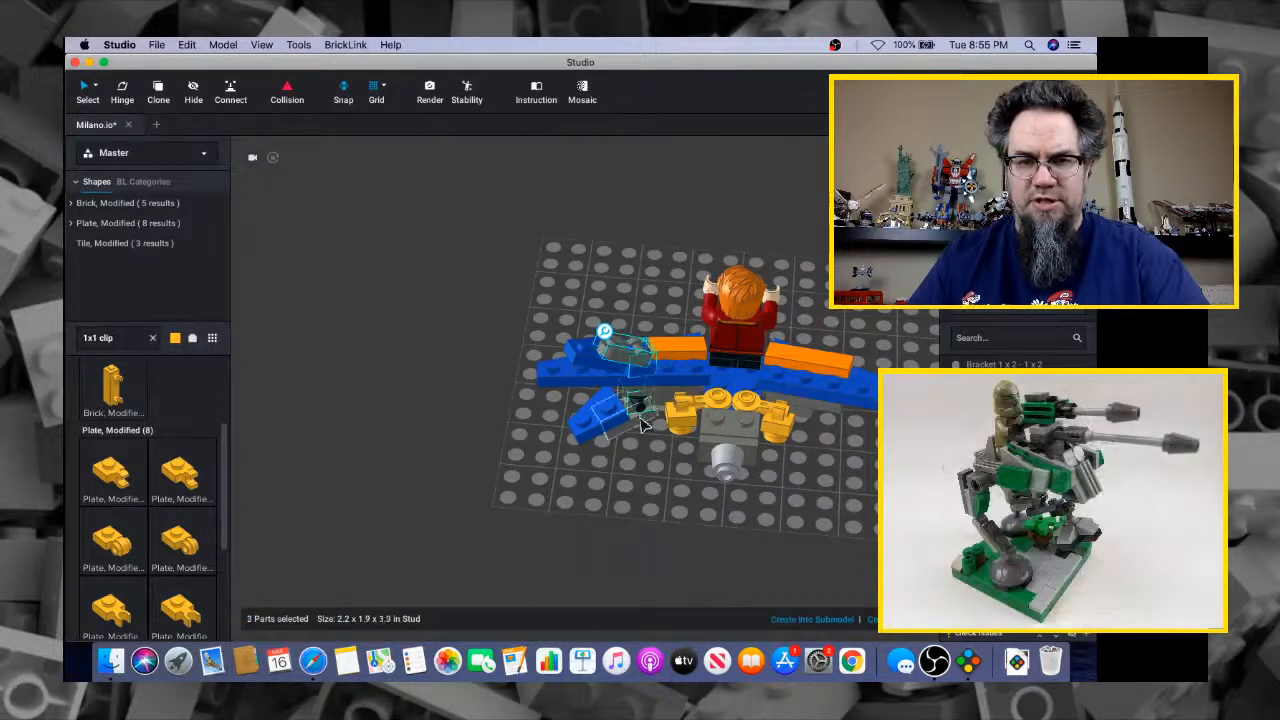
{"action": "left_click_drag", "start_coordinate": [645, 425], "coordinate": [851, 408]}
{"action": "right_click_drag", "start_coordinate": [851, 408], "coordinate": [853, 370]}
{"action": "middle_click_drag", "start_coordinate": [860, 450], "coordinate": [686, 366]}
{"action": "left_click", "coordinate": [585, 403]}
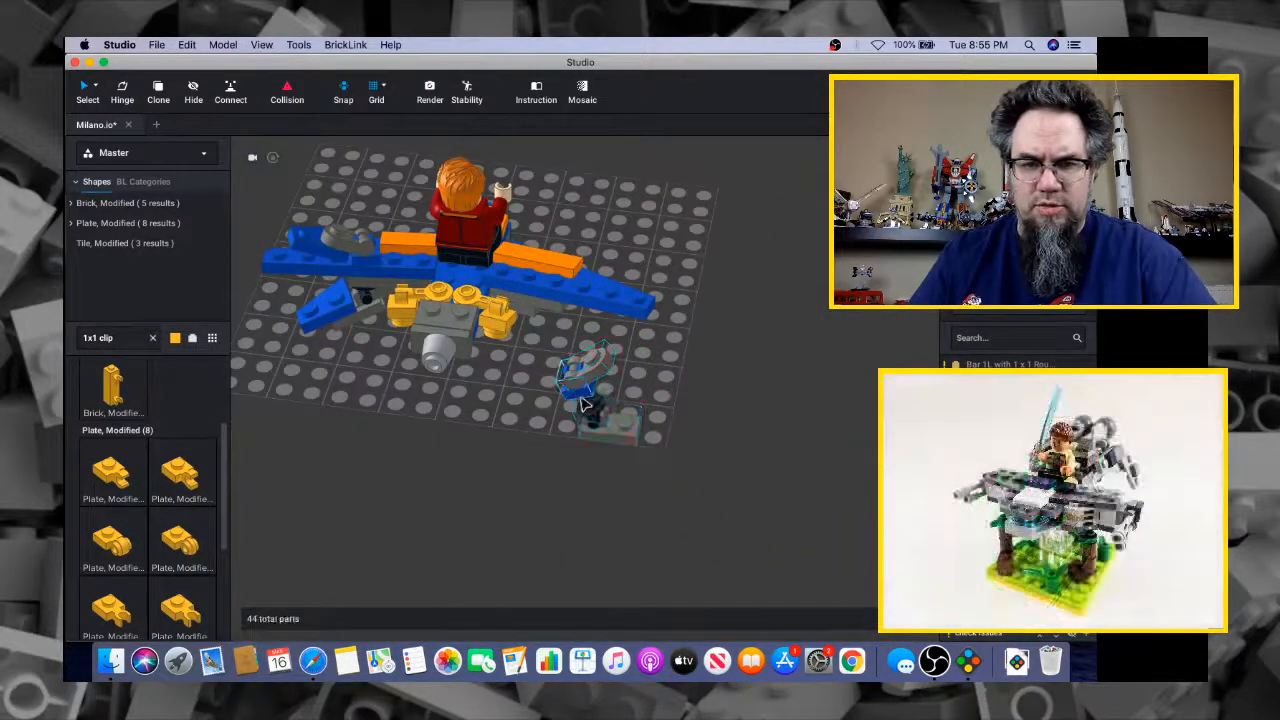
Put the copied blue clip tile on the right wing and replace the wing's long orange tile with a copy of the left wing's 1 x 2 tile
{"action": "left_click_drag", "start_coordinate": [586, 393], "coordinate": [585, 284]}
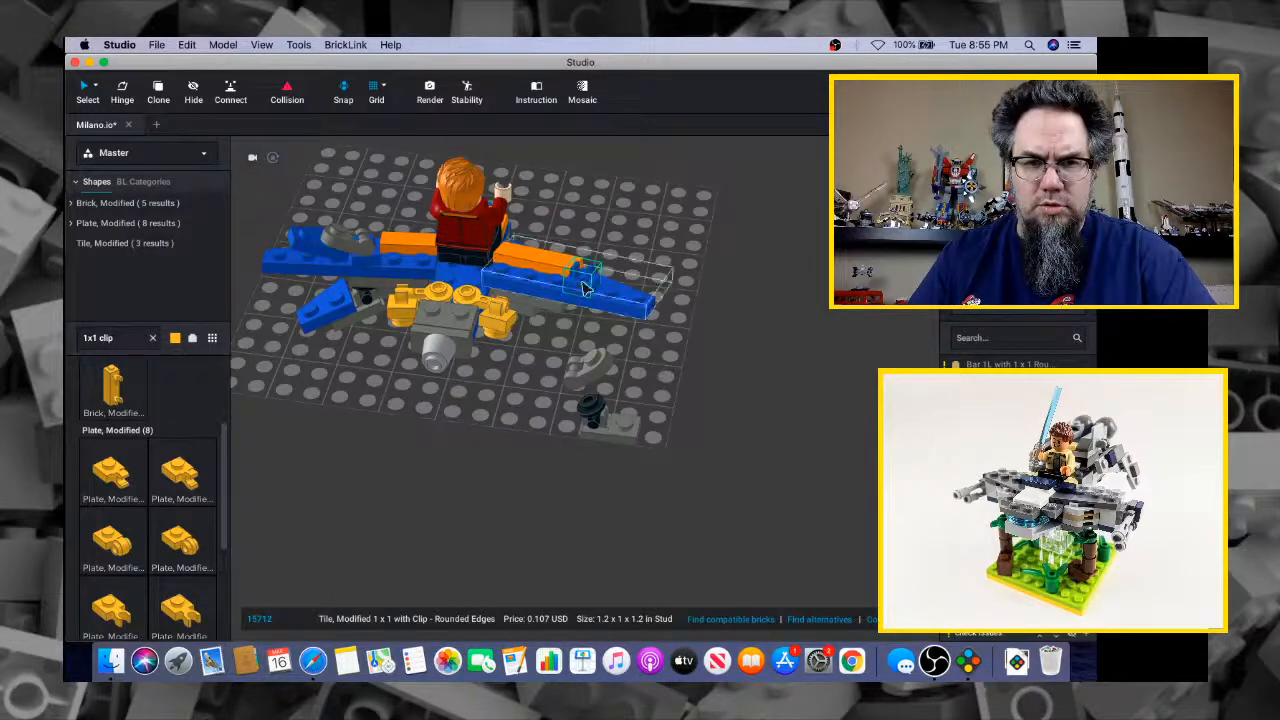
{"action": "left_click", "coordinate": [555, 265]}
{"action": "key", "text": "Delete"}
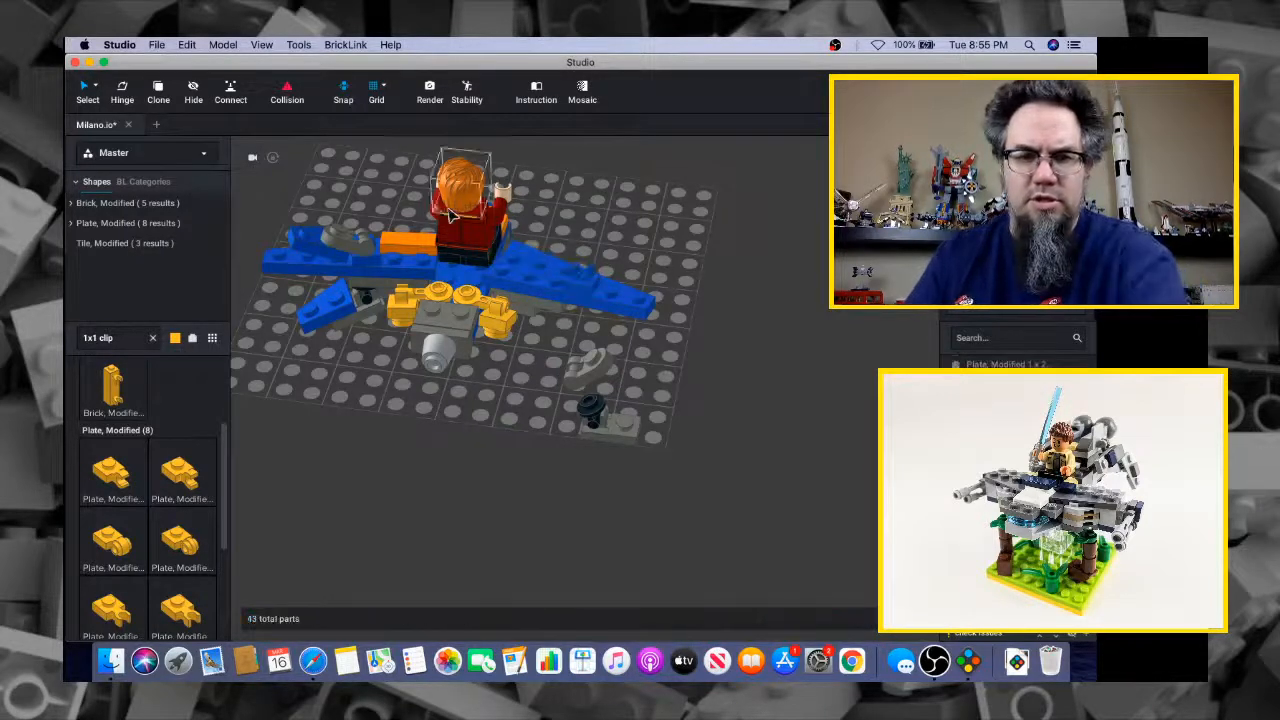
{"action": "left_click", "coordinate": [405, 243]}
{"action": "key", "text": "super+v"}
{"action": "left_click", "coordinate": [529, 257]}
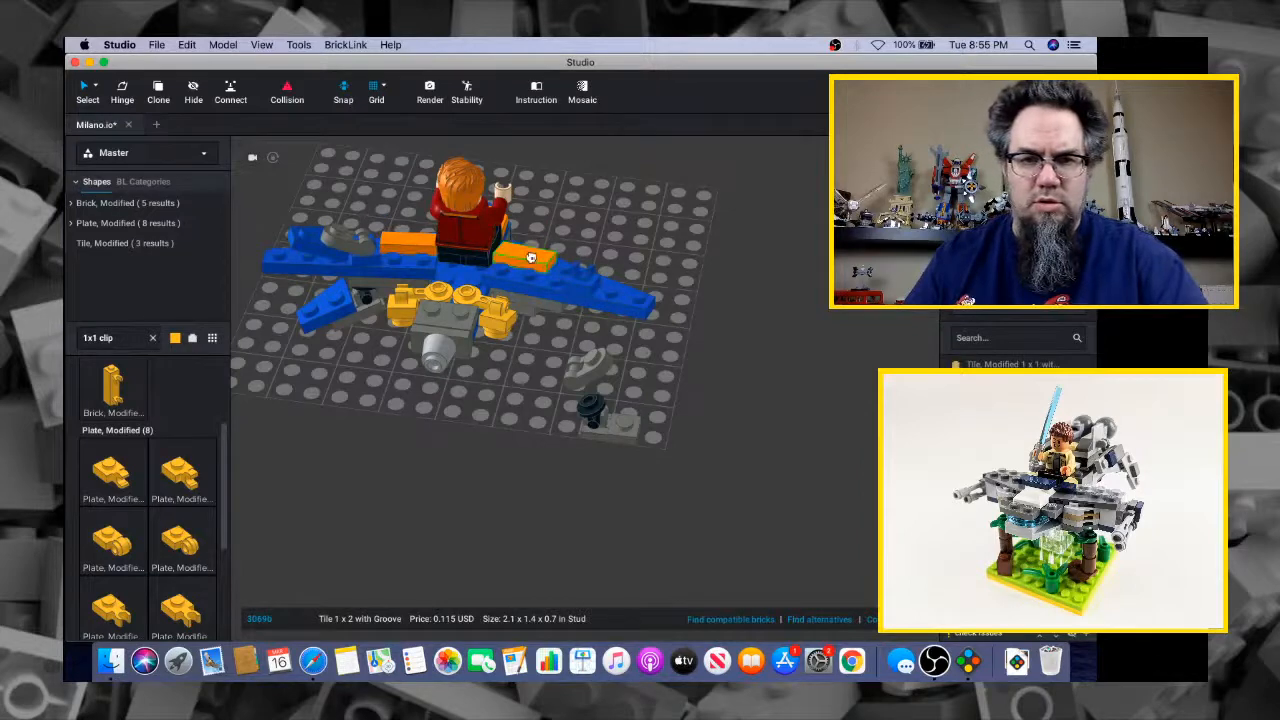
Move the blue clip tile directly against the right wing's orange tile and attach the copied grey handle plate to its clip
{"action": "left_click", "coordinate": [581, 284]}
{"action": "left_click_drag", "start_coordinate": [581, 284], "coordinate": [563, 278]}
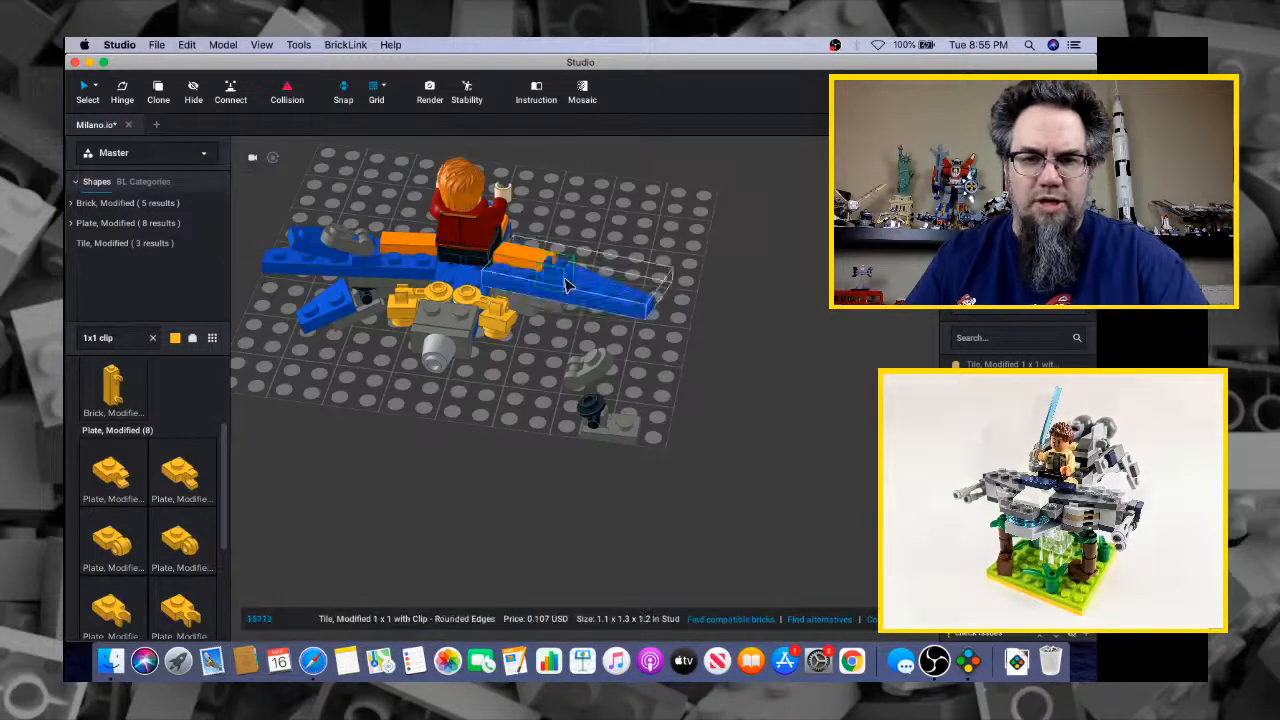
{"action": "right_click_drag", "start_coordinate": [577, 283], "coordinate": [594, 298]}
{"action": "left_click_drag", "start_coordinate": [600, 373], "coordinate": [584, 260]}
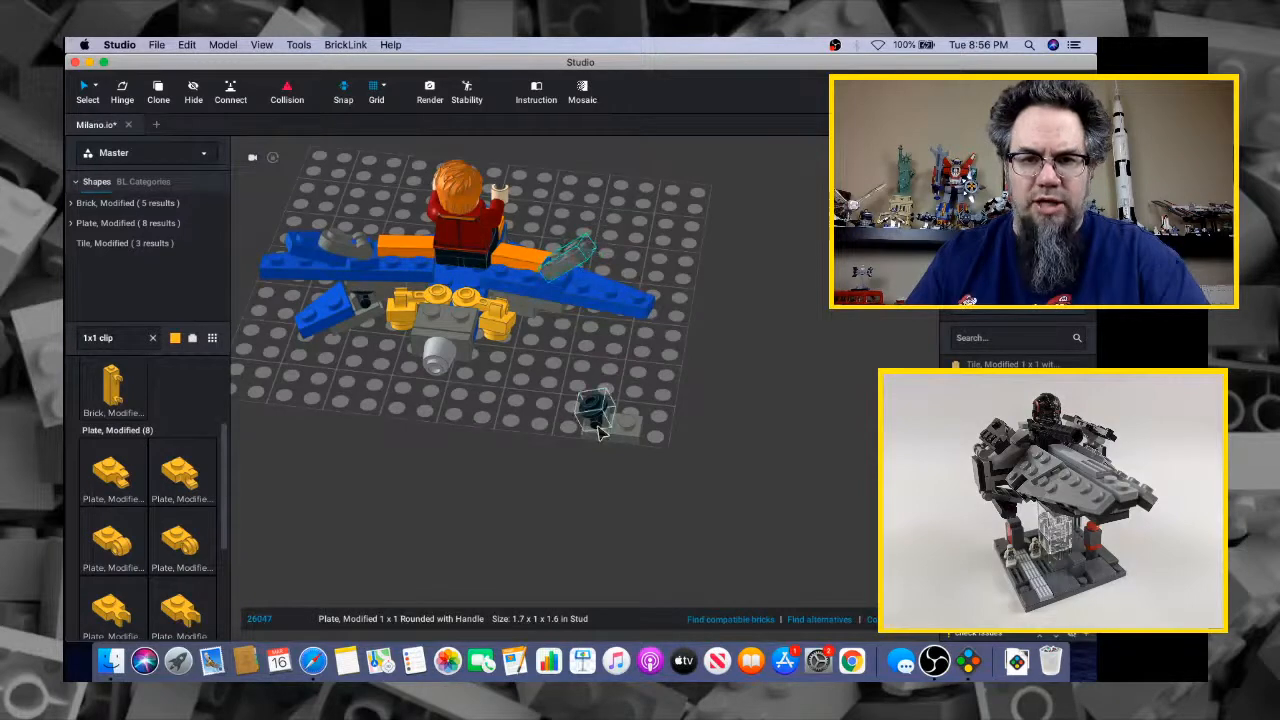
Mount the copied dark round handle plate under the right wing and attach the grey 1 x 2 clip plate to its bar
{"action": "left_click_drag", "start_coordinate": [598, 430], "coordinate": [588, 378]}
{"action": "right_click_drag", "start_coordinate": [588, 378], "coordinate": [594, 330]}
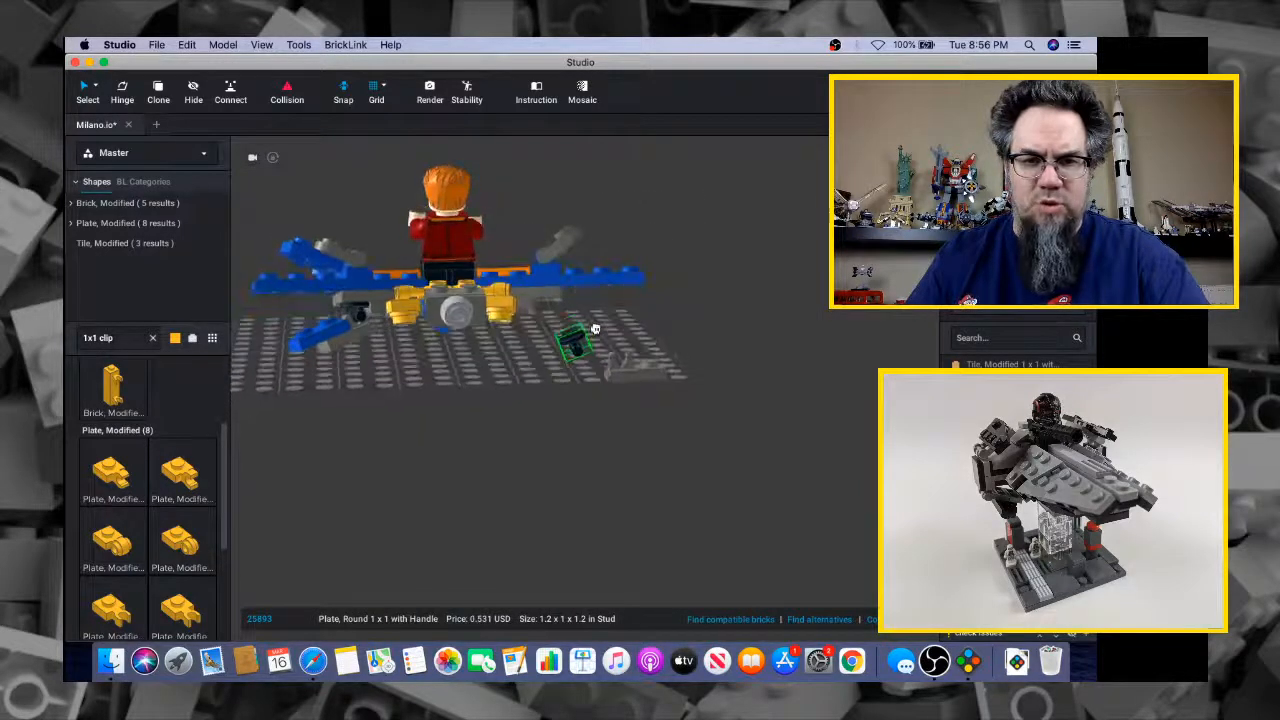
{"action": "left_click_drag", "start_coordinate": [627, 380], "coordinate": [571, 335]}
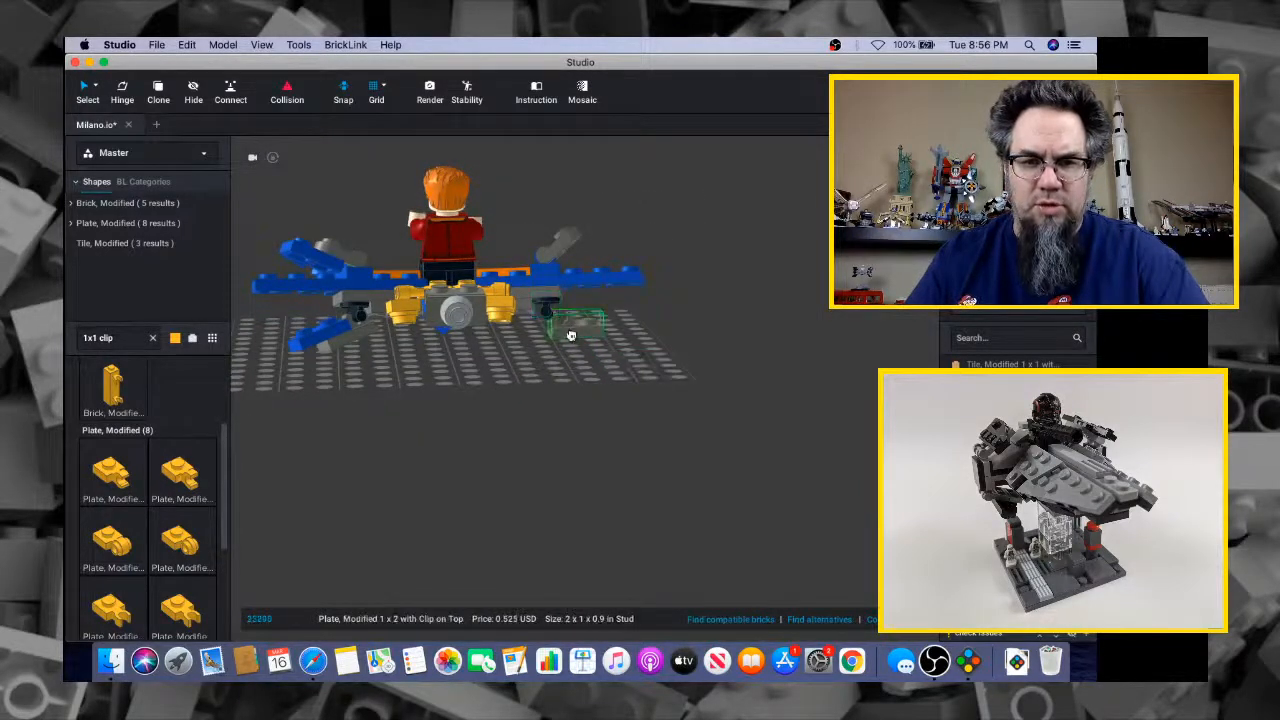
{"action": "right_click_drag", "start_coordinate": [601, 345], "coordinate": [568, 303]}
{"action": "scroll", "coordinate": [551, 371], "scroll_direction": "down", "scroll_amount": 3}
{"action": "scroll", "coordinate": [551, 372], "scroll_direction": "up", "scroll_amount": 6}
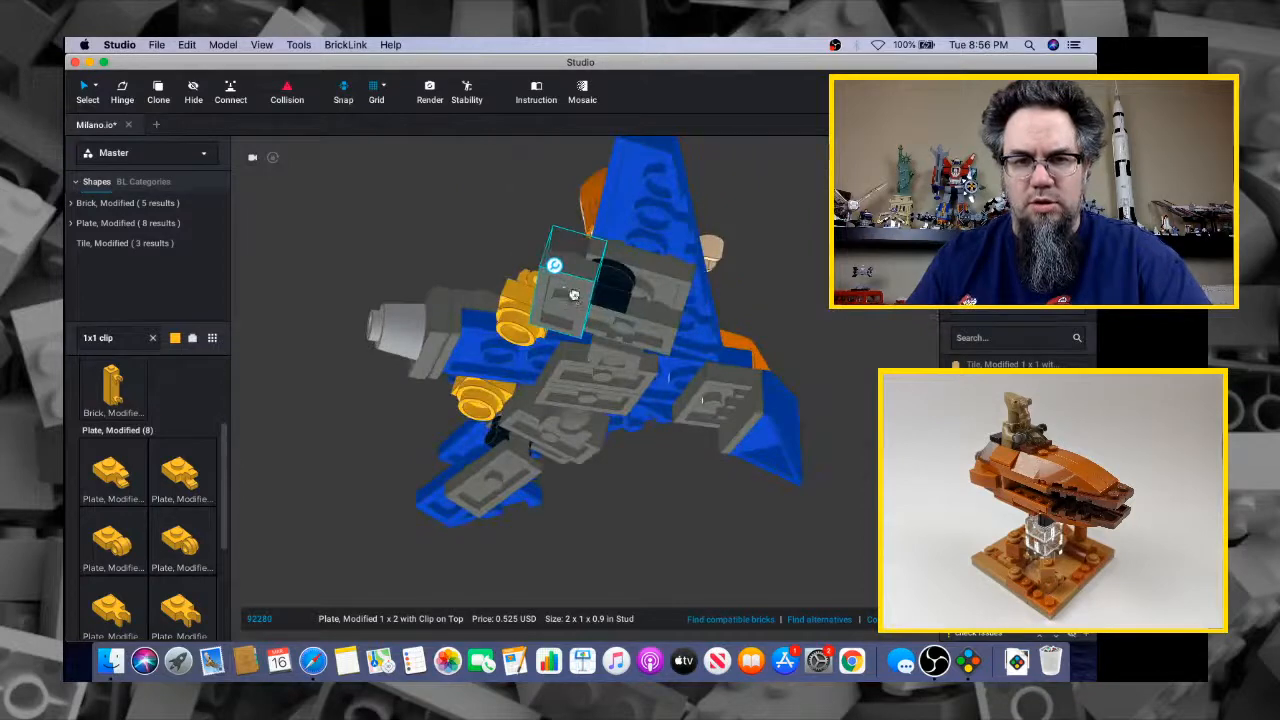
{"action": "left_click_drag", "start_coordinate": [574, 295], "coordinate": [601, 300]}
{"action": "right_click_drag", "start_coordinate": [600, 304], "coordinate": [664, 346]}
Tilt the grey 1 x 2 clip plate under the right wing so that its outer end slopes down
{"action": "key", "text": "h"}
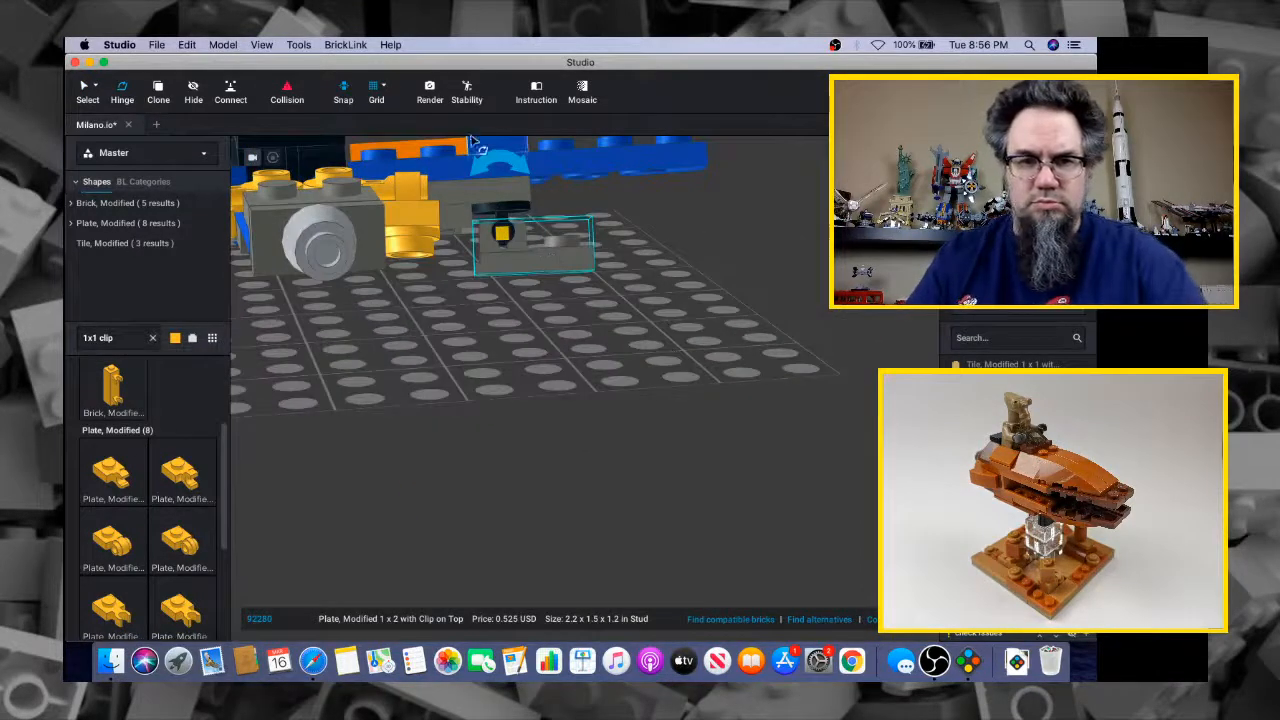
{"action": "left_click_drag", "start_coordinate": [493, 162], "coordinate": [508, 270]}
{"action": "key", "text": "Escape"}
Search the parts for wedge plate and mount a blue Wedge, Plate 2 x 2 Left on the tilted clip plate under the right wing
{"action": "middle_click_drag", "start_coordinate": [656, 304], "coordinate": [654, 424]}
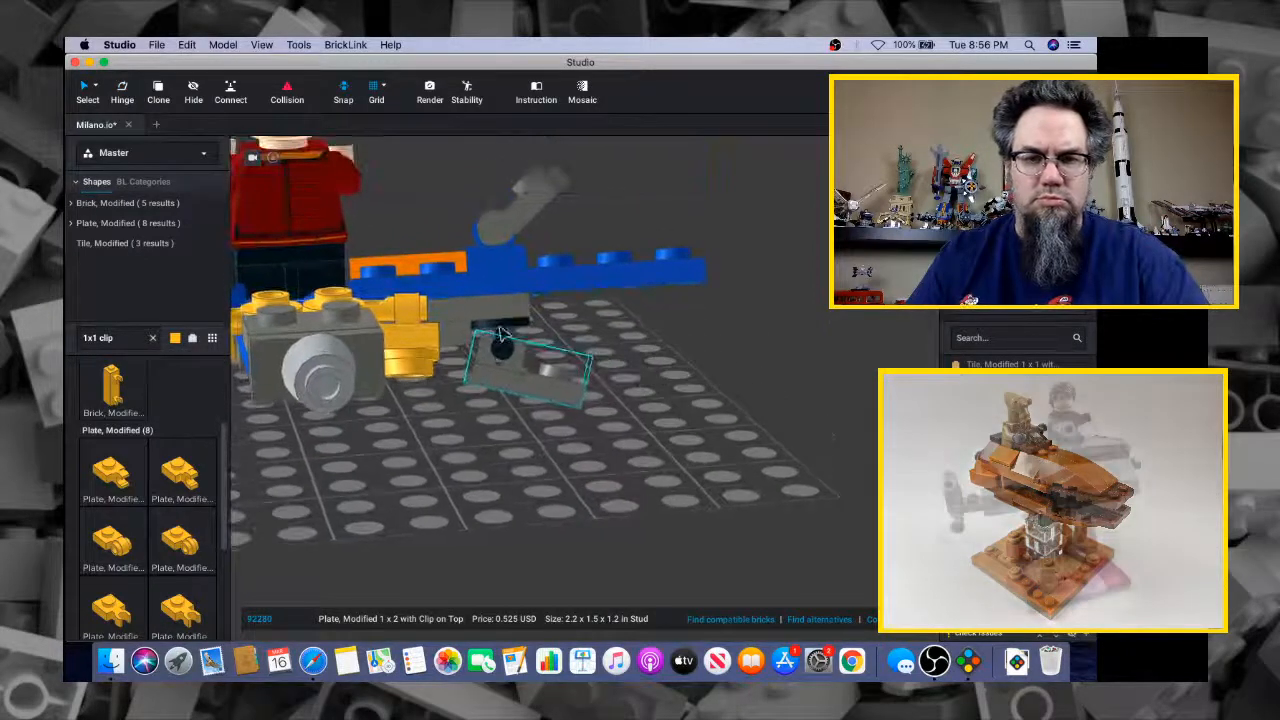
{"action": "left_click", "coordinate": [153, 340]}
{"action": "type", "text": "wedge plate"}
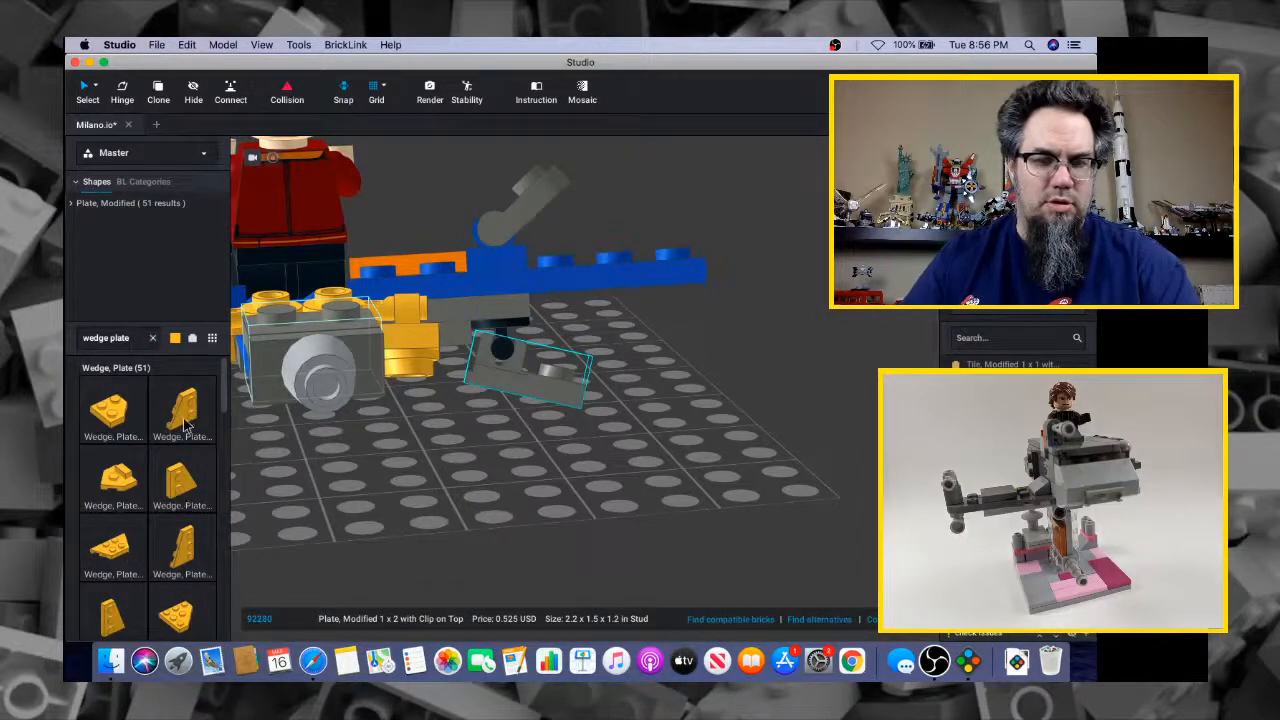
{"action": "left_click_drag", "start_coordinate": [182, 425], "coordinate": [600, 370]}
{"action": "right_click_drag", "start_coordinate": [600, 370], "coordinate": [598, 374]}
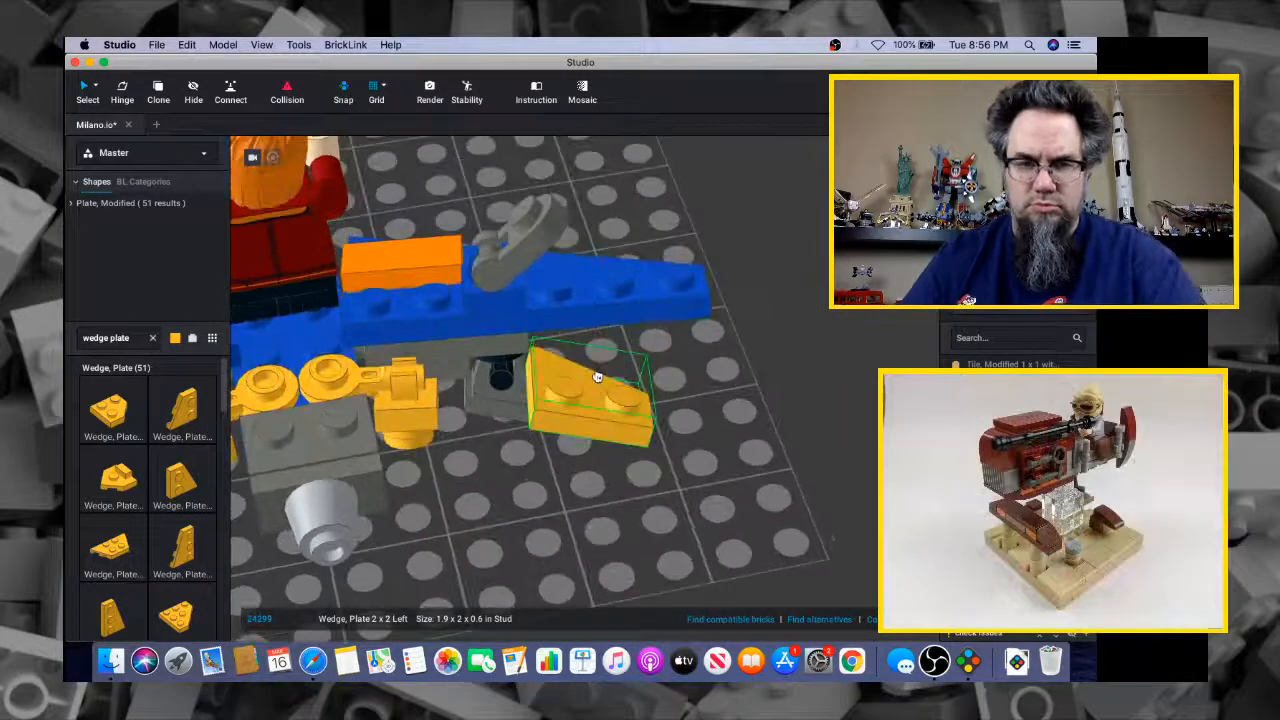
{"action": "mouse_move", "coordinate": [598, 374]}
{"action": "left_mouse_down"}
{"action": "mouse_move", "coordinate": [603, 348]}
{"action": "mouse_move", "coordinate": [596, 362]}
{"action": "left_mouse_up"}
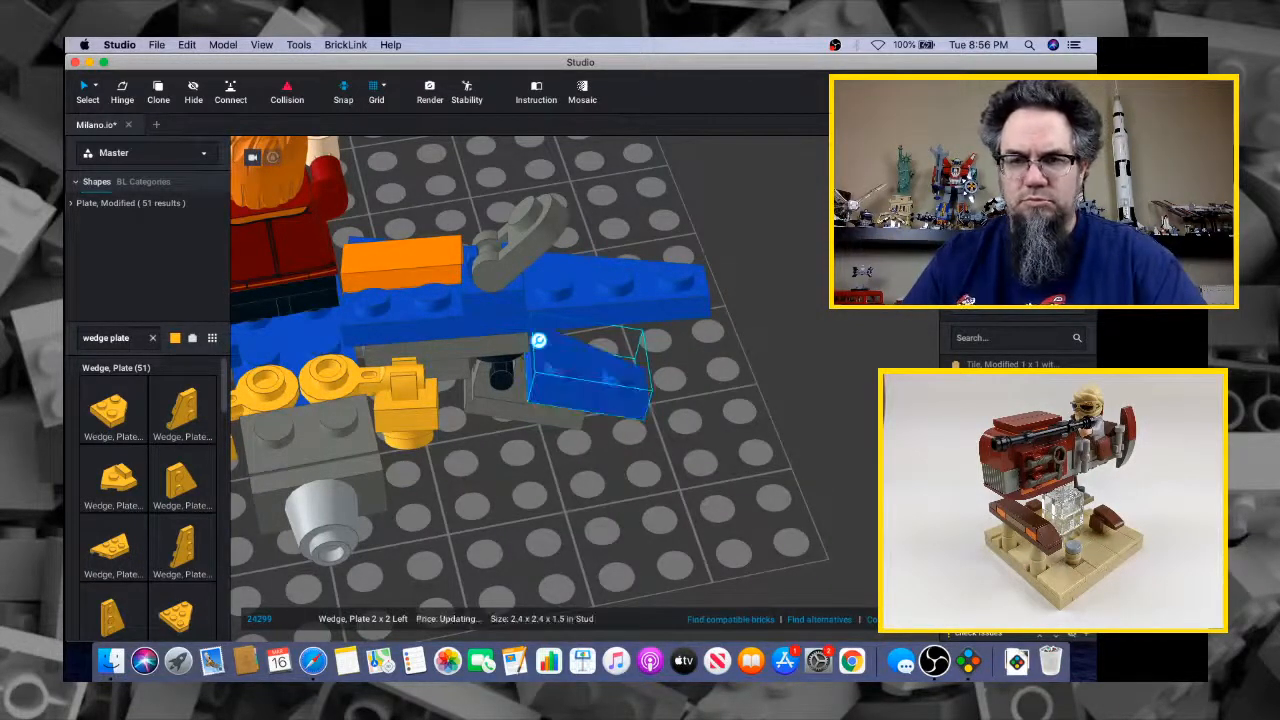
Duplicate the blue wedge plate, turn the copy over and attach it beneath the grey handle plate on the right wing's upper tip
{"action": "key", "text": "super+d"}
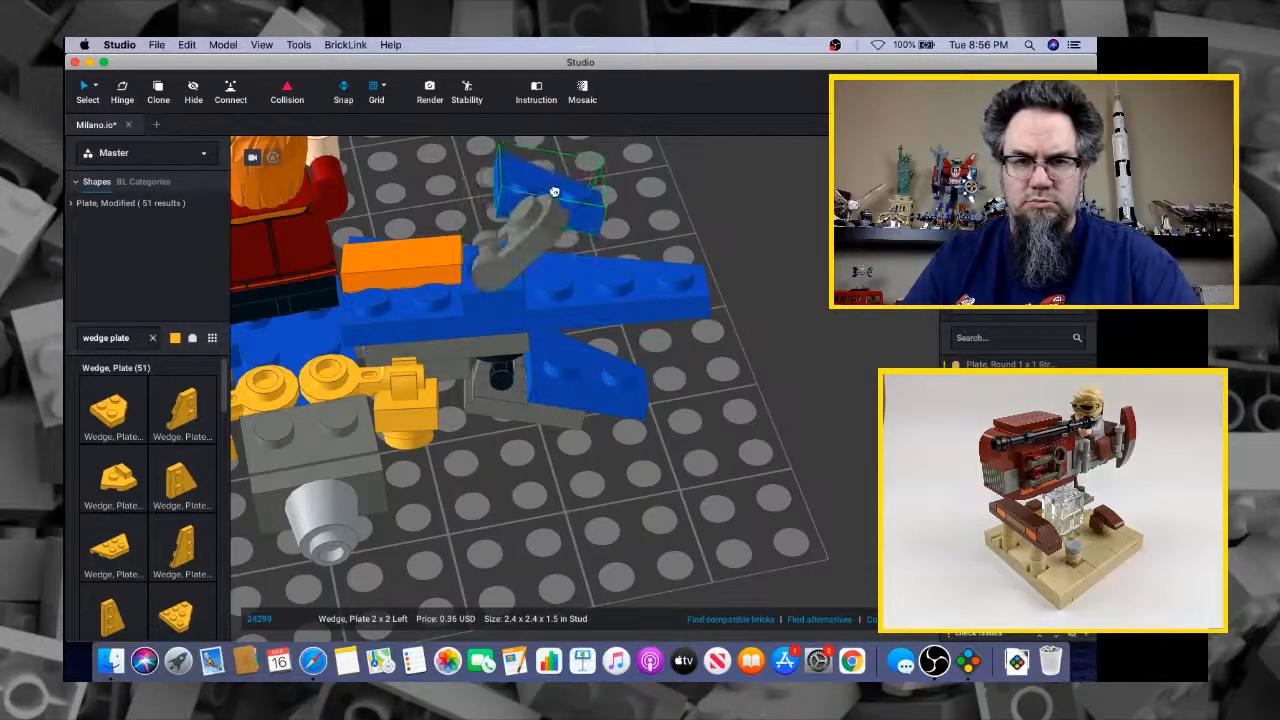
{"action": "right_click_drag", "start_coordinate": [540, 187], "coordinate": [571, 214]}
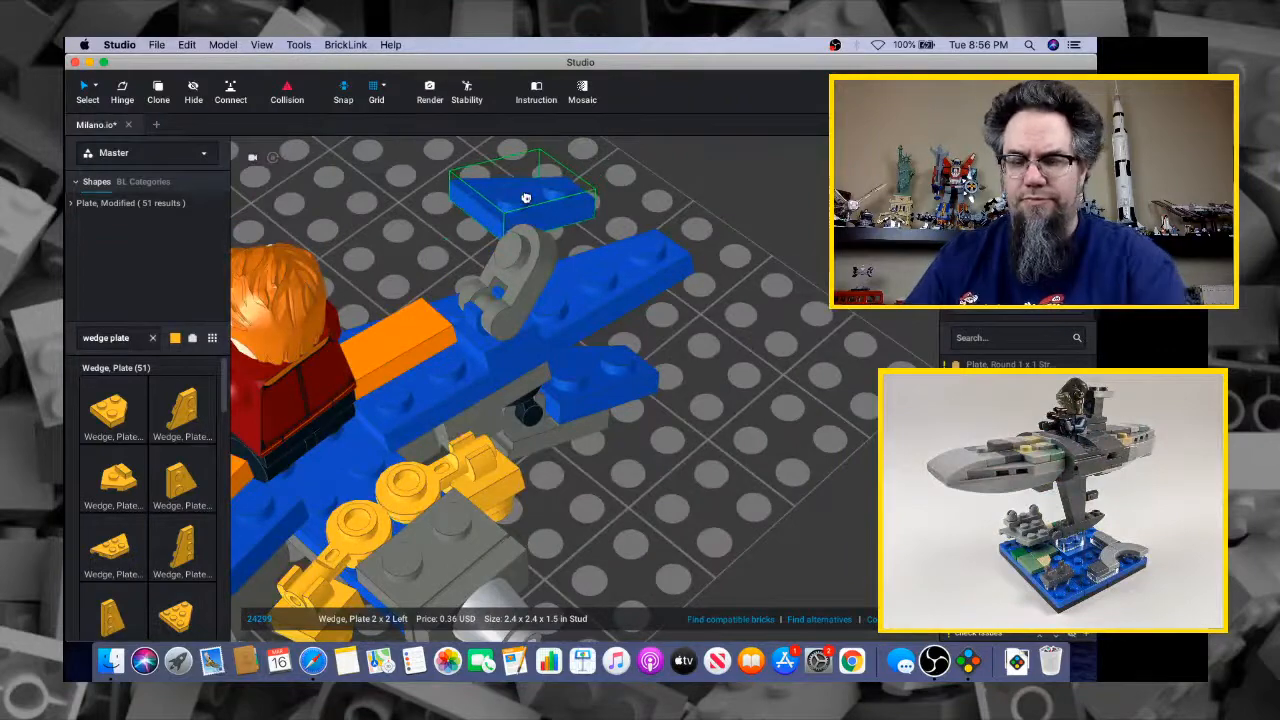
{"action": "key", "text": "Up"}
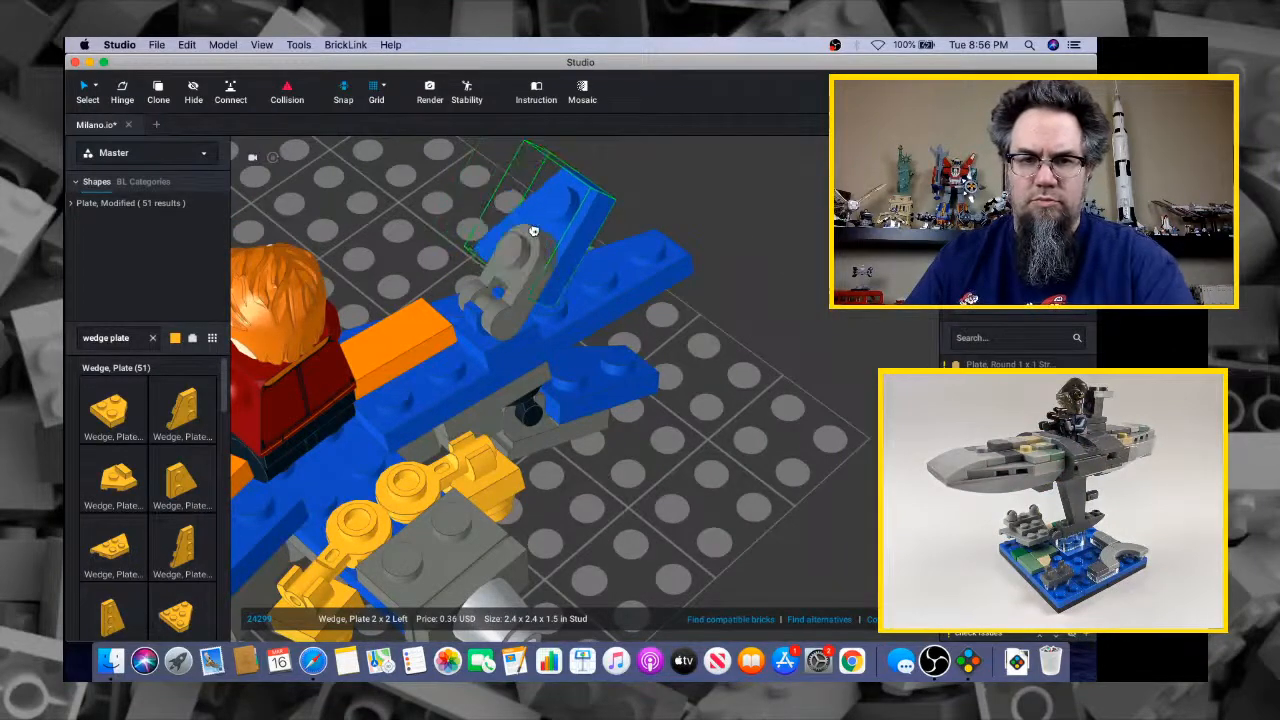
{"action": "right_click_drag", "start_coordinate": [594, 246], "coordinate": [448, 228]}
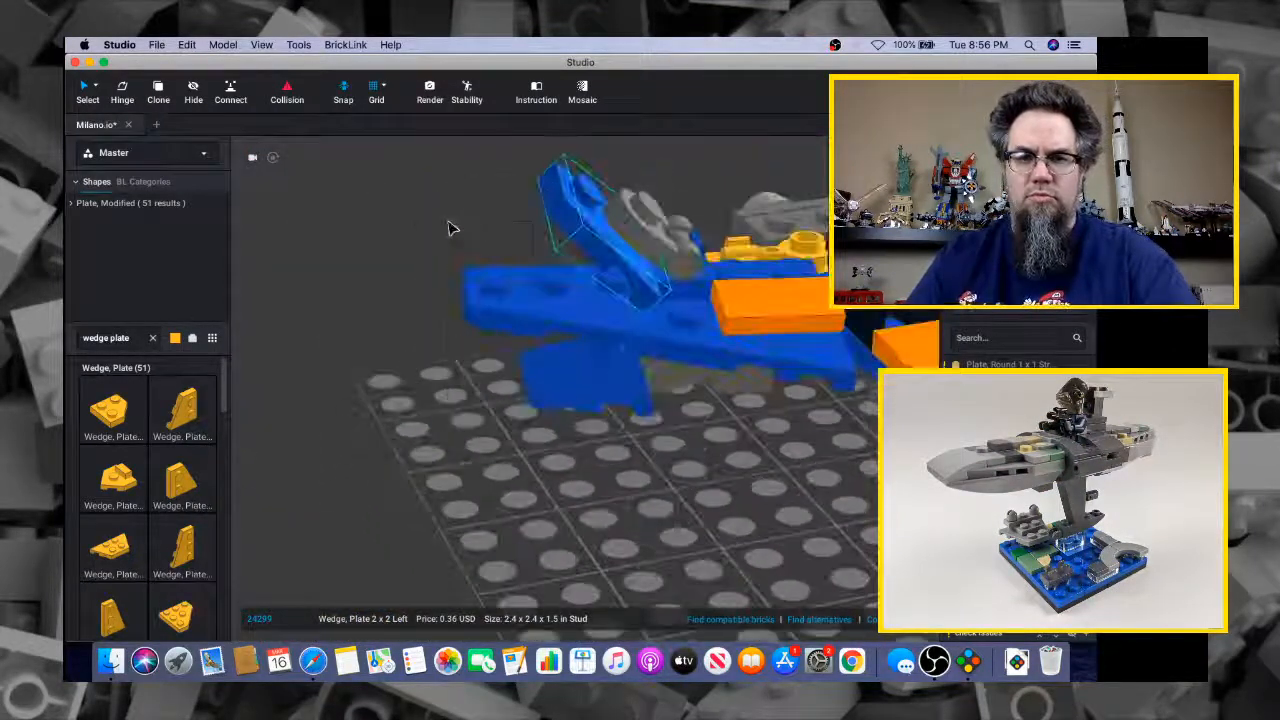
{"action": "right_click", "coordinate": [448, 228]}
{"action": "key", "text": "Escape"}
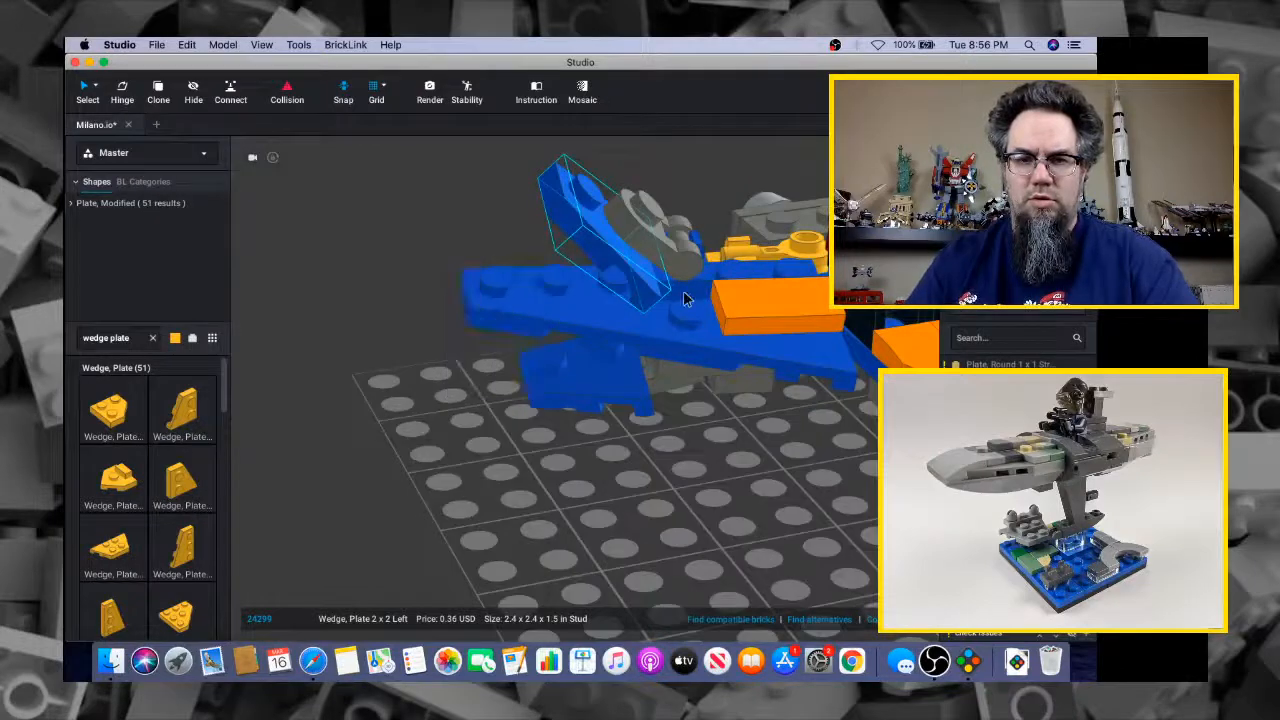
Swivel the right wing's upper tip assembly slightly about the stud under its blue clip tile using the Hinge tool
{"action": "left_click", "coordinate": [686, 298], "text": "shift"}
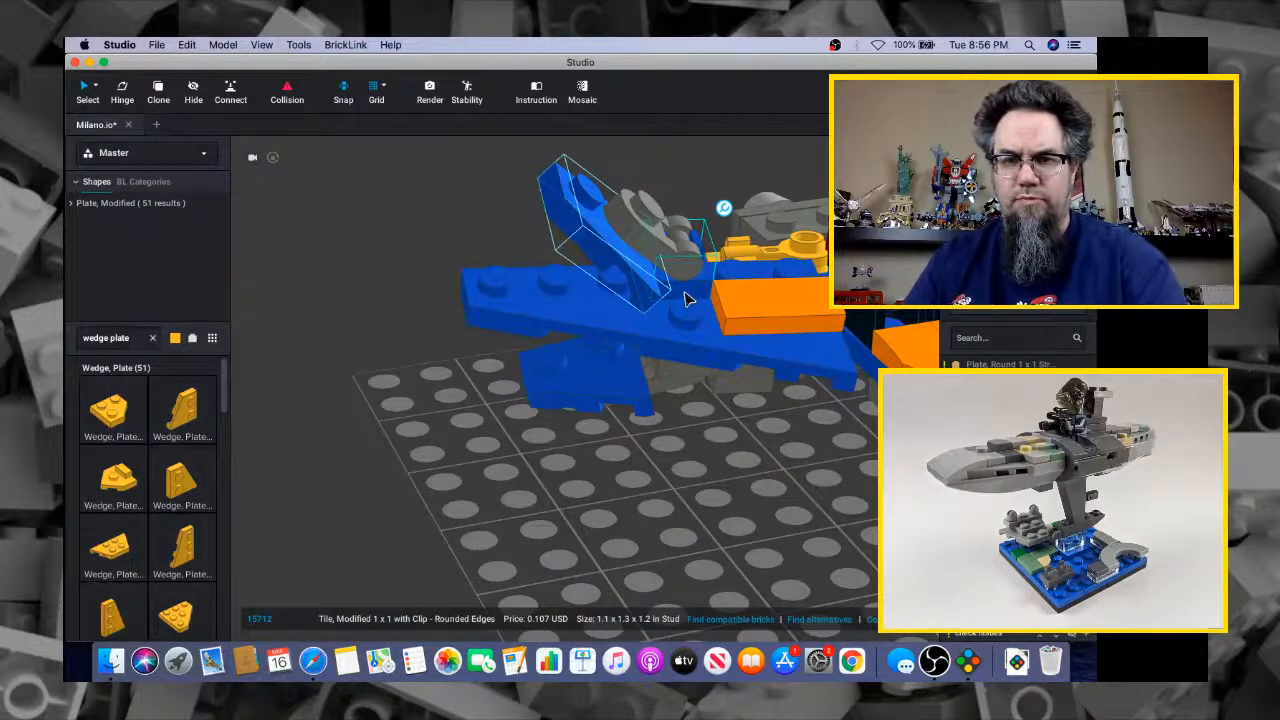
{"action": "left_click", "coordinate": [122, 92]}
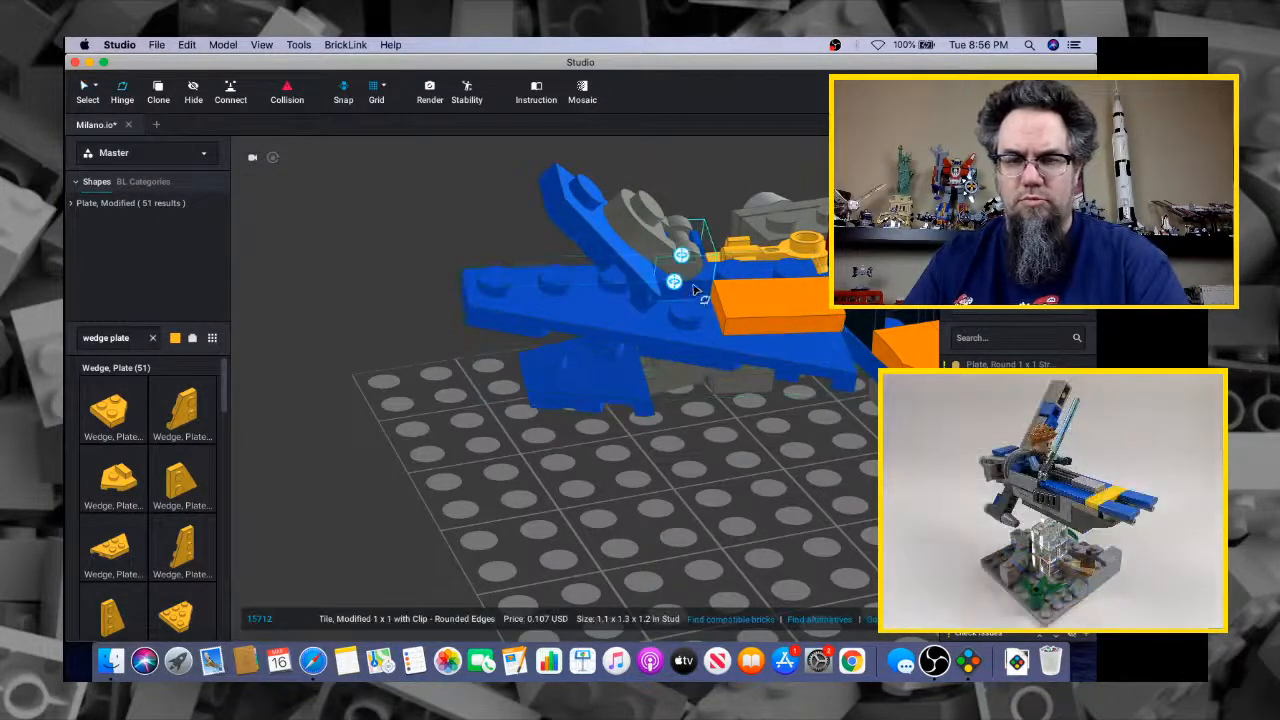
{"action": "left_click", "coordinate": [673, 286]}
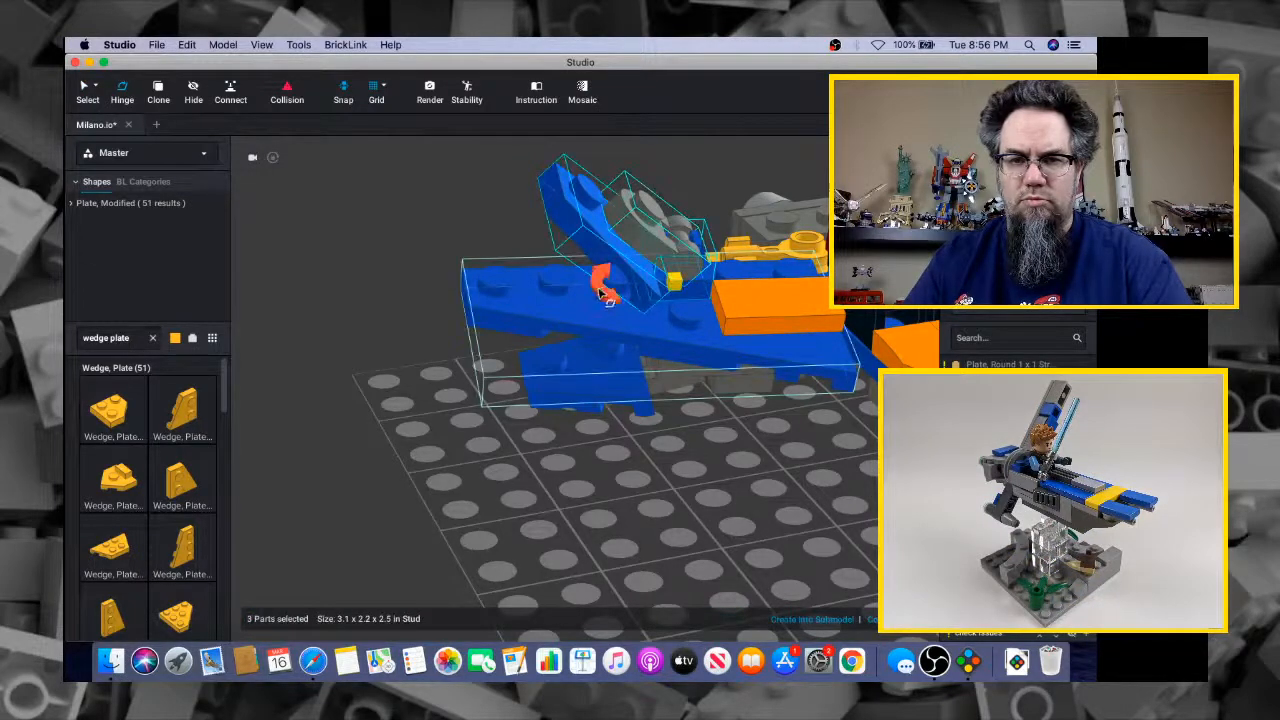
{"action": "left_click_drag", "start_coordinate": [597, 297], "coordinate": [606, 284]}
{"action": "key", "text": "Escape"}
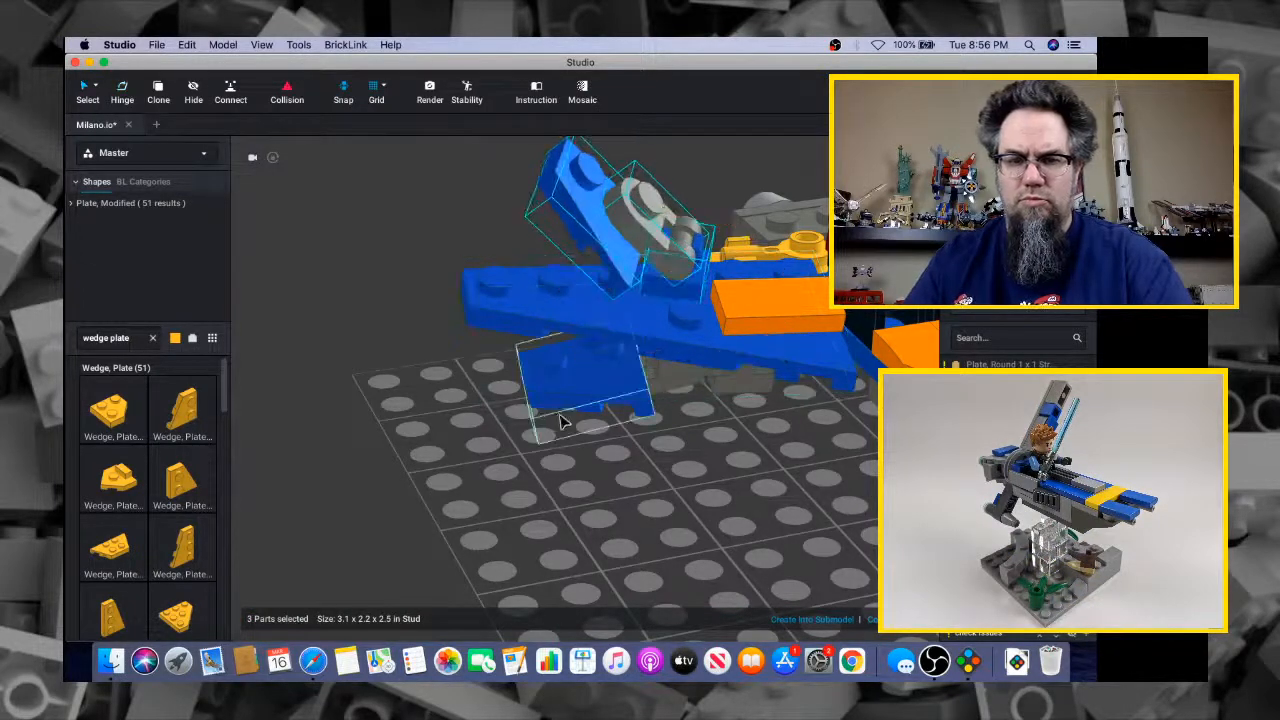
Swivel the right wing's lower tip assembly slightly about the stud connection of its dark round handle plate using the Hinge tool
{"action": "right_click_drag", "start_coordinate": [563, 423], "coordinate": [605, 390]}
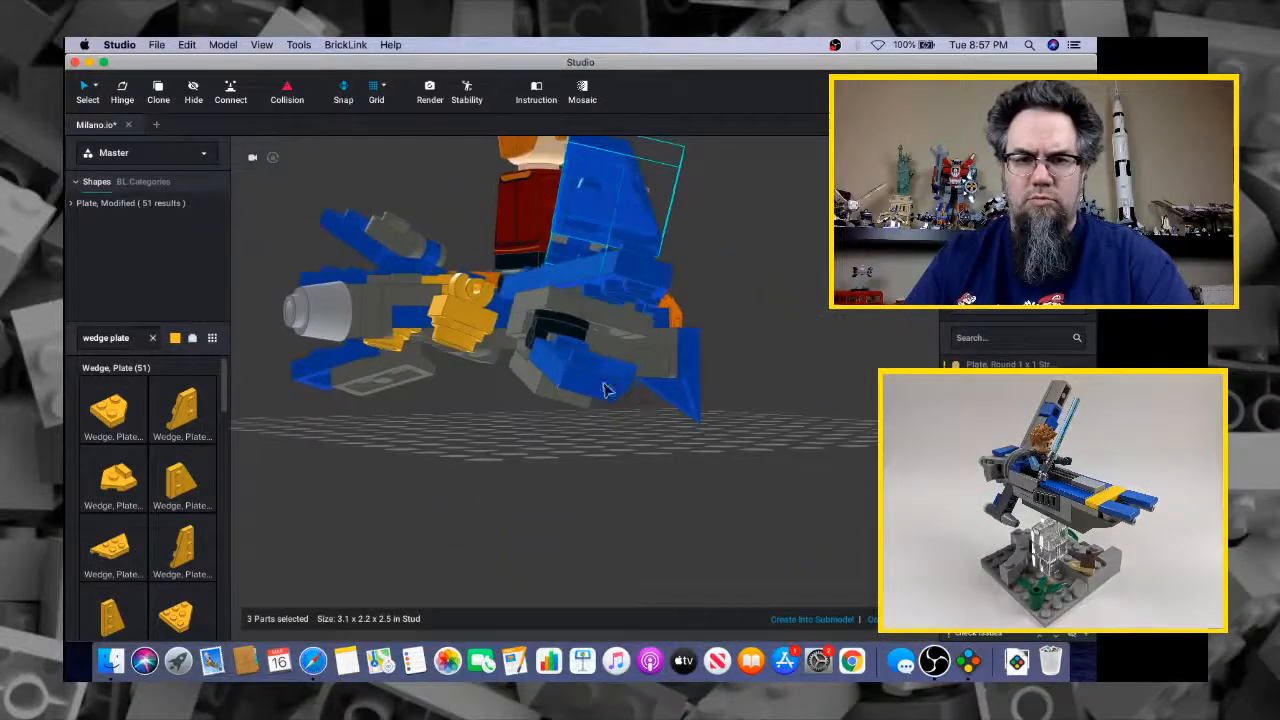
{"action": "left_click", "coordinate": [560, 333]}
{"action": "key", "text": "h"}
{"action": "right_click_drag", "start_coordinate": [555, 330], "coordinate": [520, 320]}
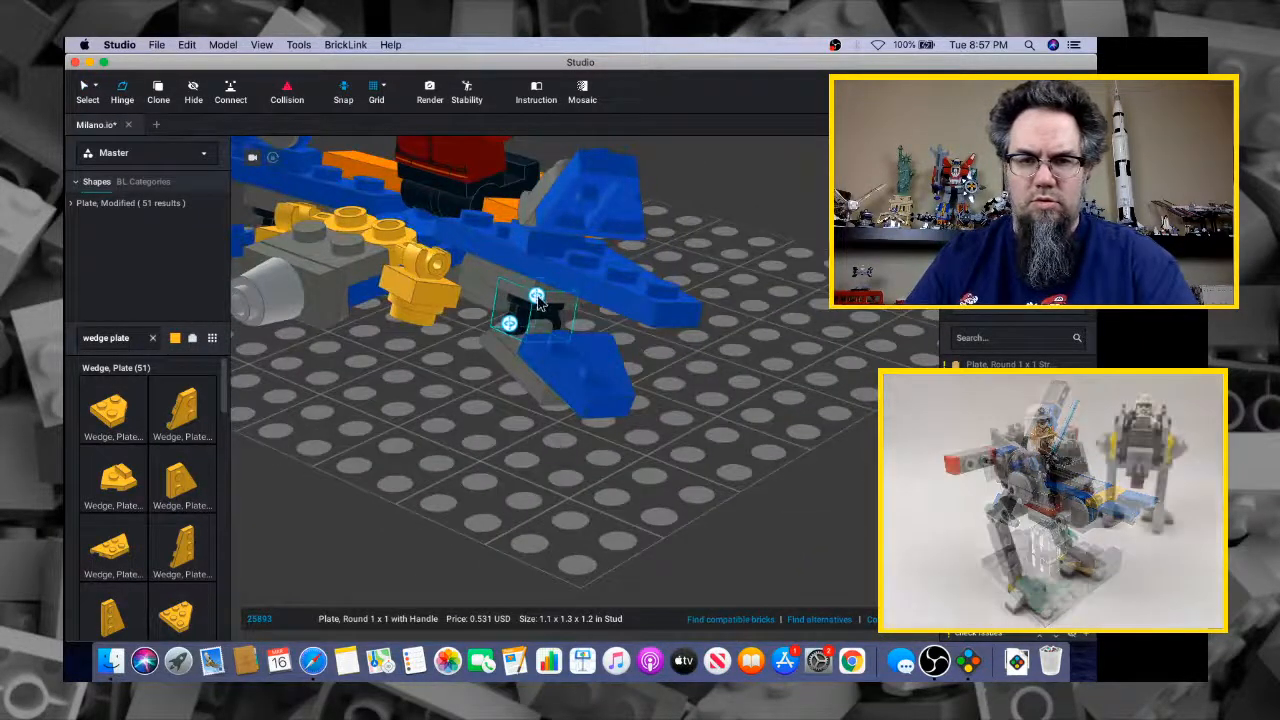
{"action": "left_click", "coordinate": [538, 300]}
{"action": "left_click_drag", "start_coordinate": [601, 308], "coordinate": [601, 292]}
{"action": "right_click_drag", "start_coordinate": [598, 270], "coordinate": [686, 336]}
{"action": "scroll", "coordinate": [686, 336], "scroll_direction": "up", "scroll_amount": 3}
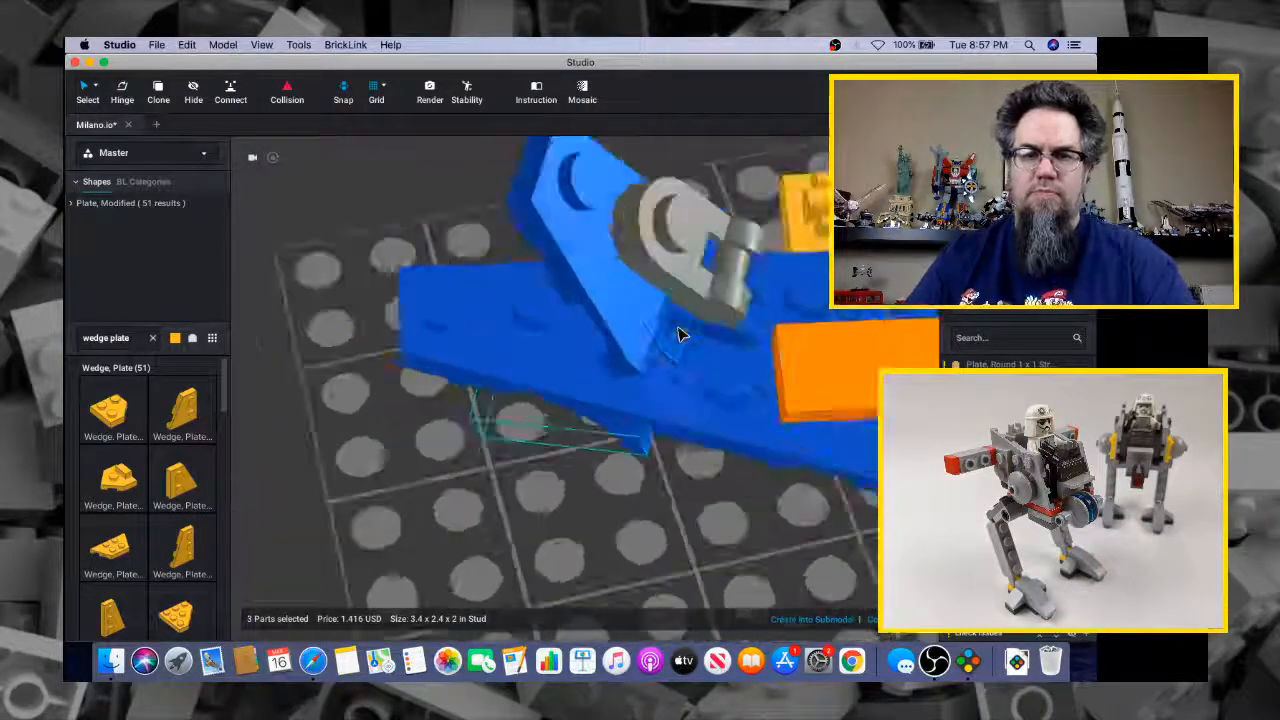
Check the Milano reference images in Safari, return to Studio and place a Tile 1 x 1 with Groove on the baseplate beside the right wing
{"action": "scroll", "coordinate": [680, 334], "scroll_direction": "down", "scroll_amount": 5}
{"action": "mouse_move", "coordinate": [900, 341]}
{"action": "right_mouse_down"}
{"action": "mouse_move", "coordinate": [880, 314]}
{"action": "mouse_move", "coordinate": [897, 328]}
{"action": "mouse_move", "coordinate": [885, 323]}
{"action": "right_mouse_up"}
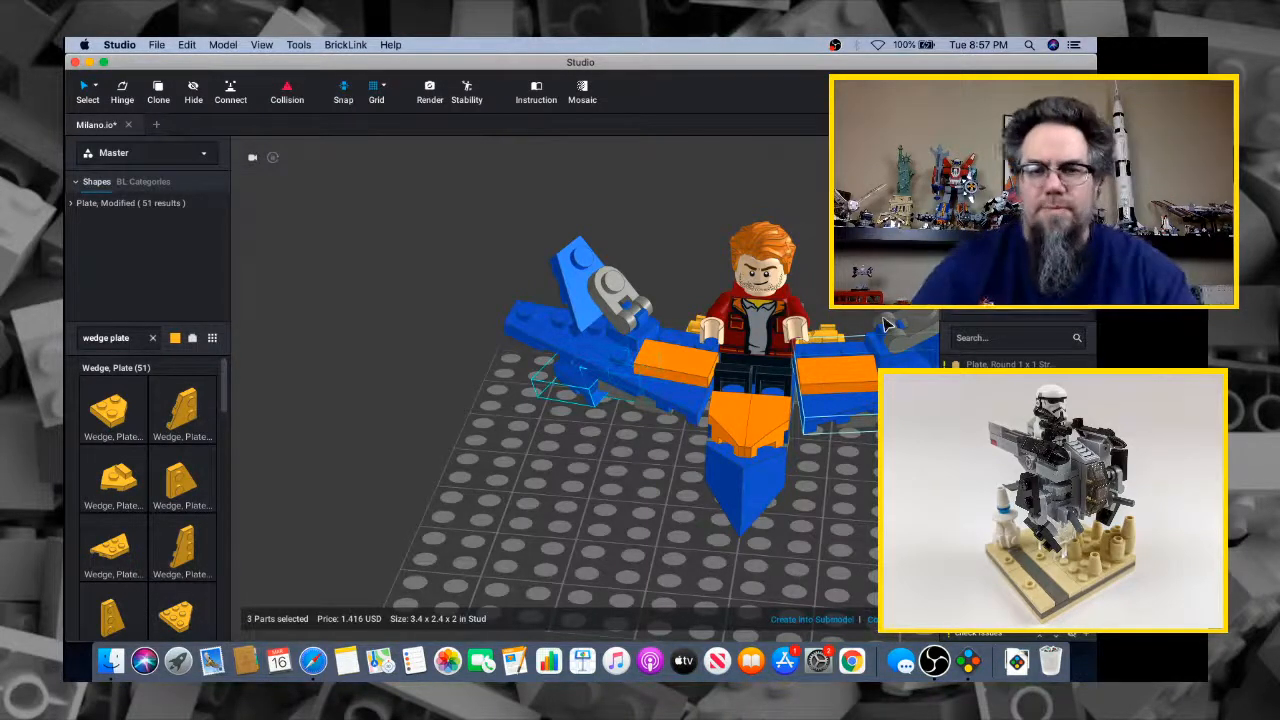
{"action": "key", "text": "super+Tab"}
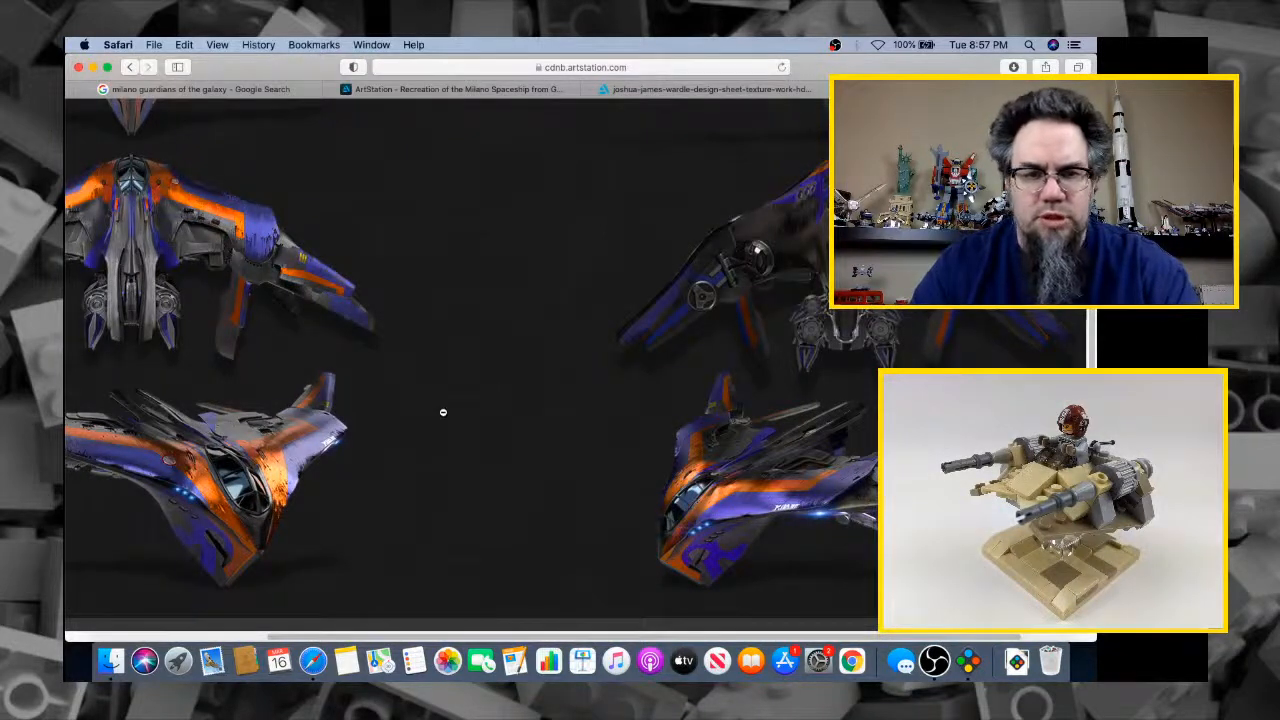
{"action": "key", "text": "super+Tab"}
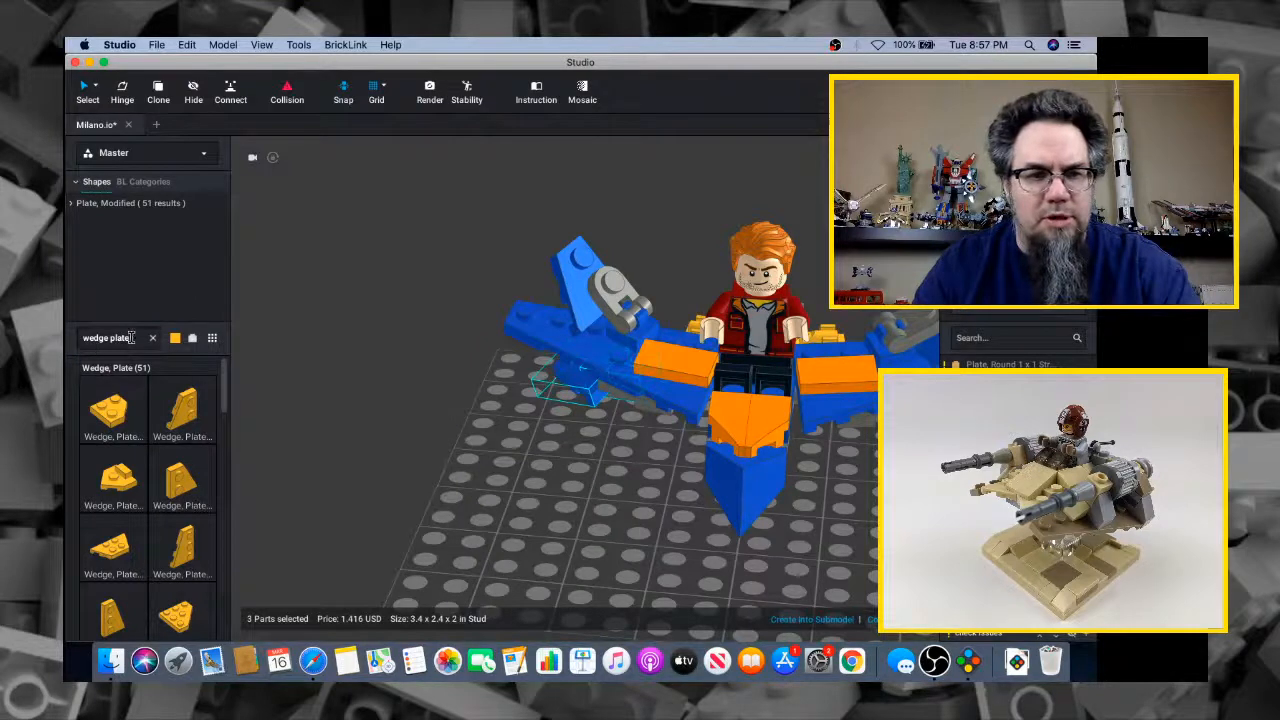
{"action": "type", "text": "1"}
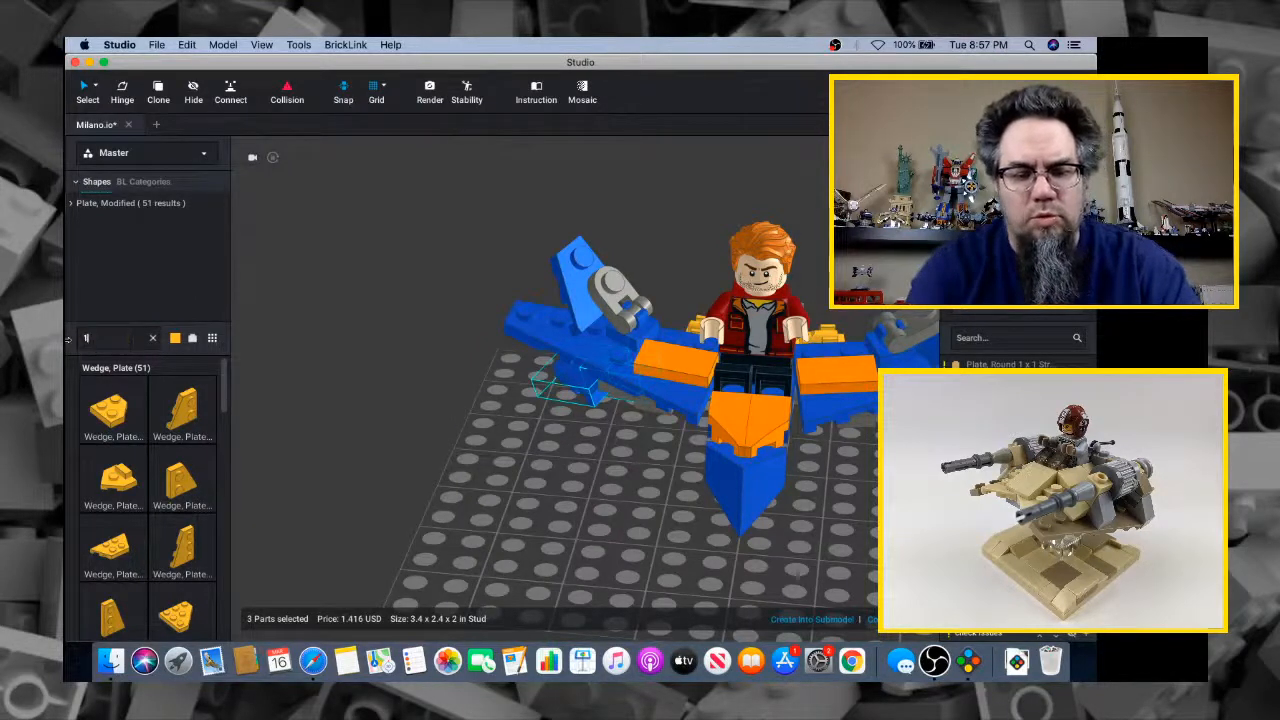
{"action": "type", "text": "x1 tile"}
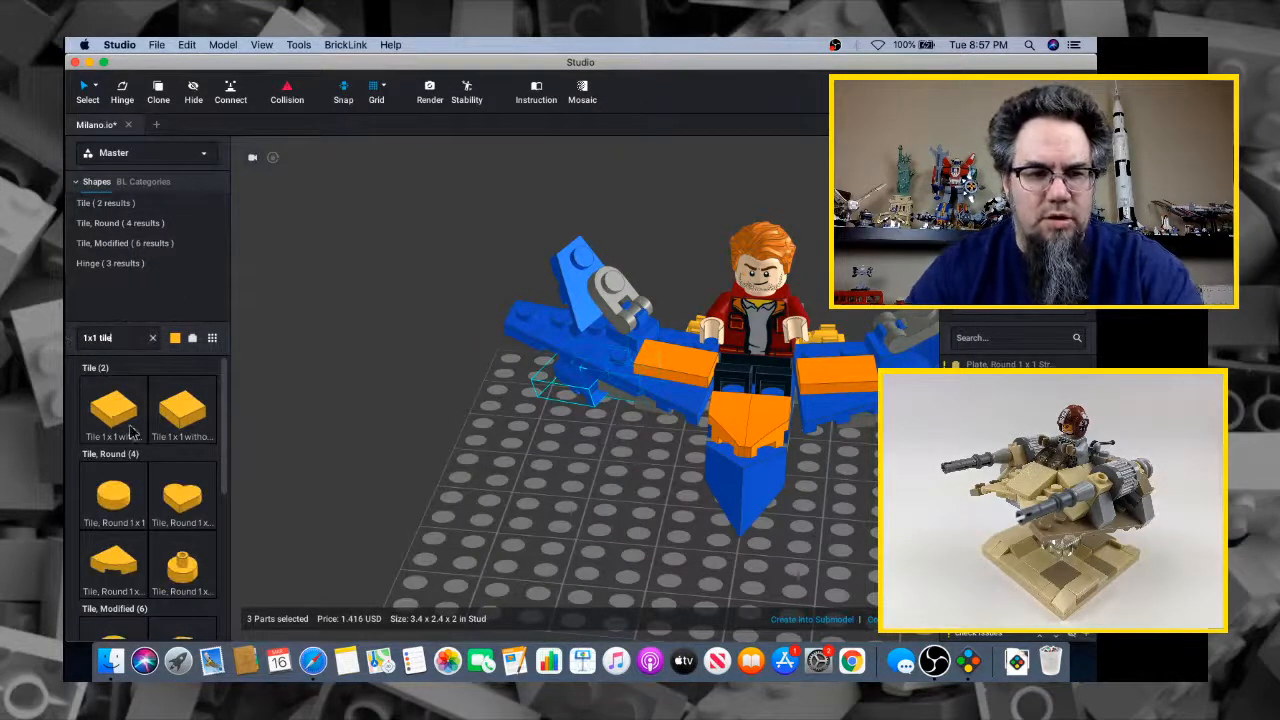
{"action": "left_click", "coordinate": [130, 430]}
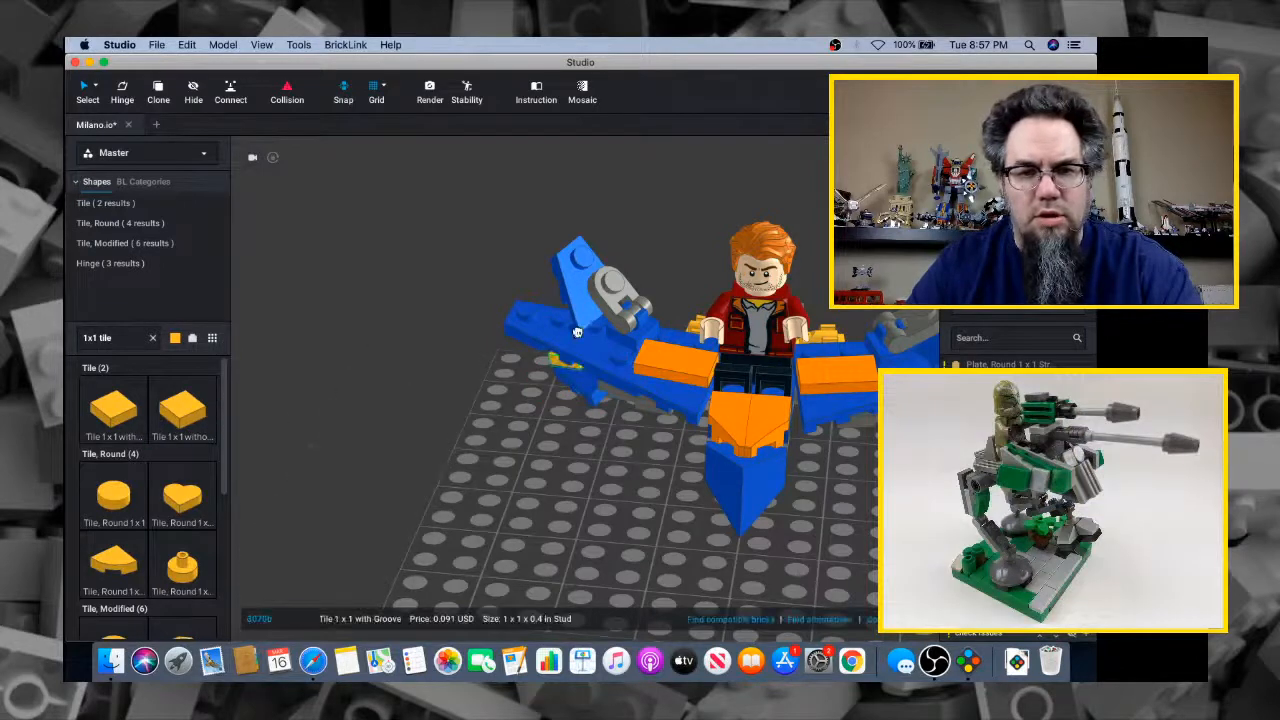
{"action": "left_click", "coordinate": [589, 261]}
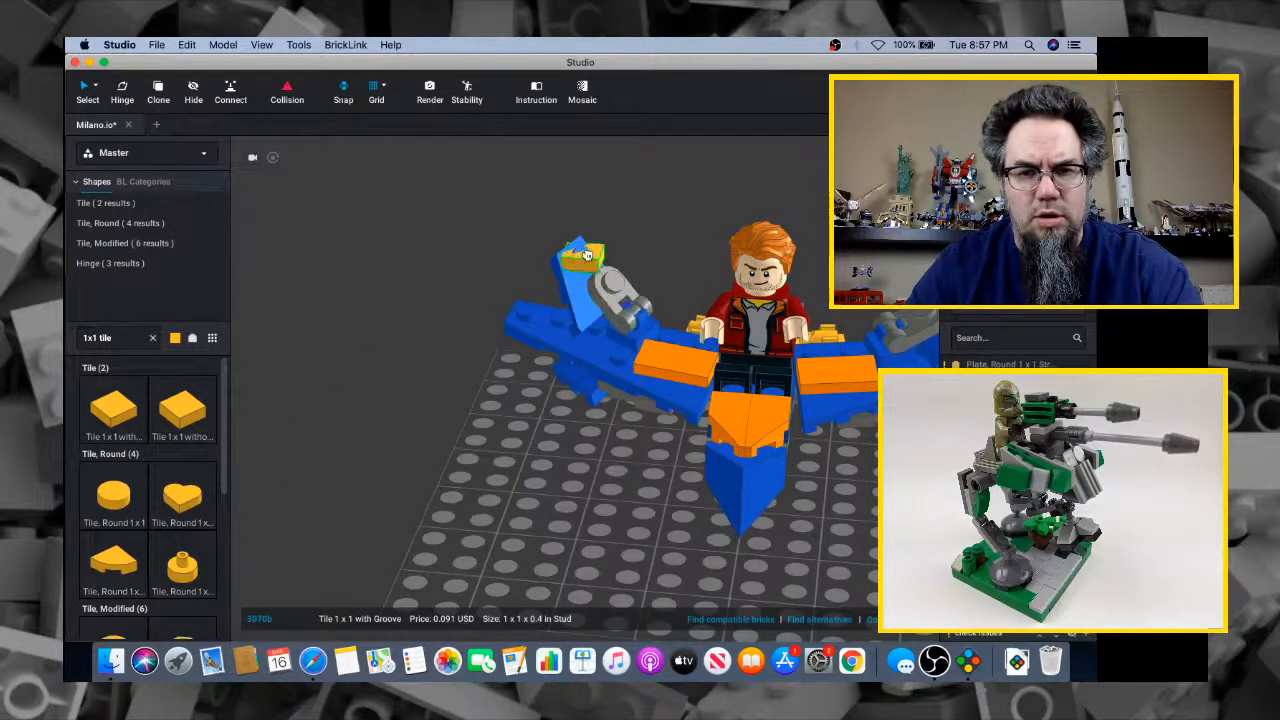
{"action": "right_click_drag", "start_coordinate": [589, 261], "coordinate": [518, 330]}
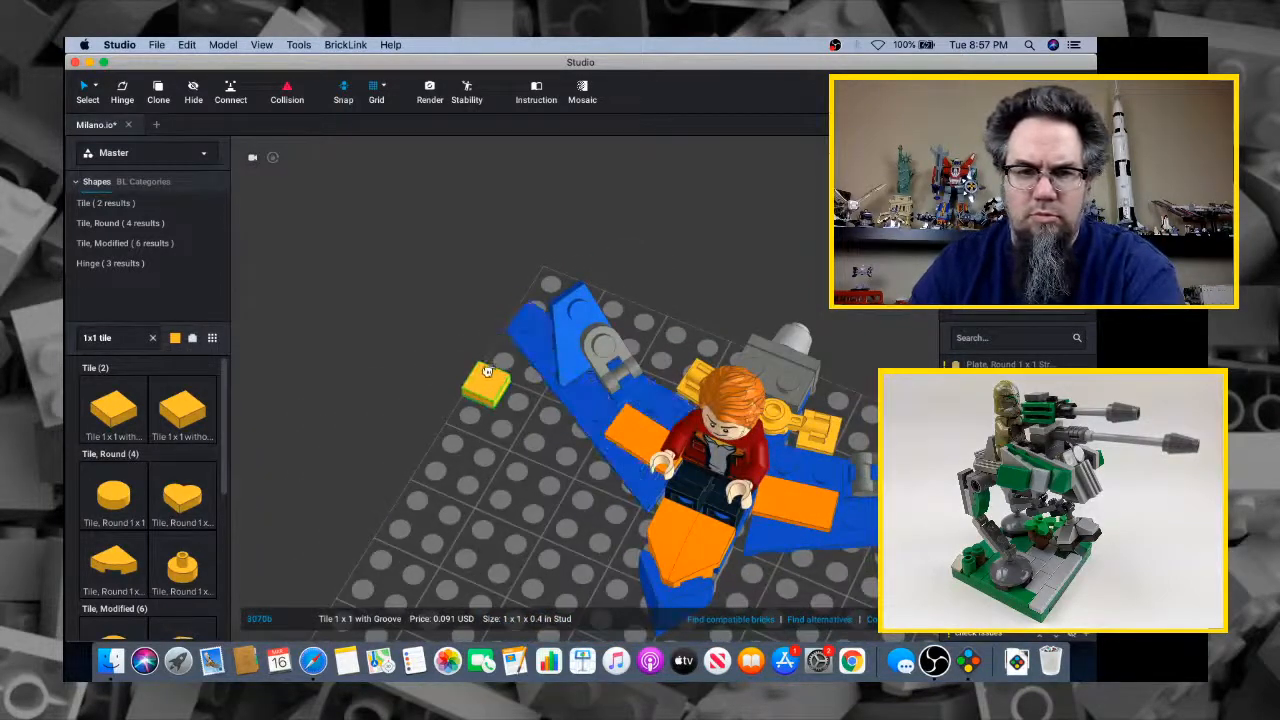
{"action": "right_click_drag", "start_coordinate": [487, 371], "coordinate": [504, 510]}
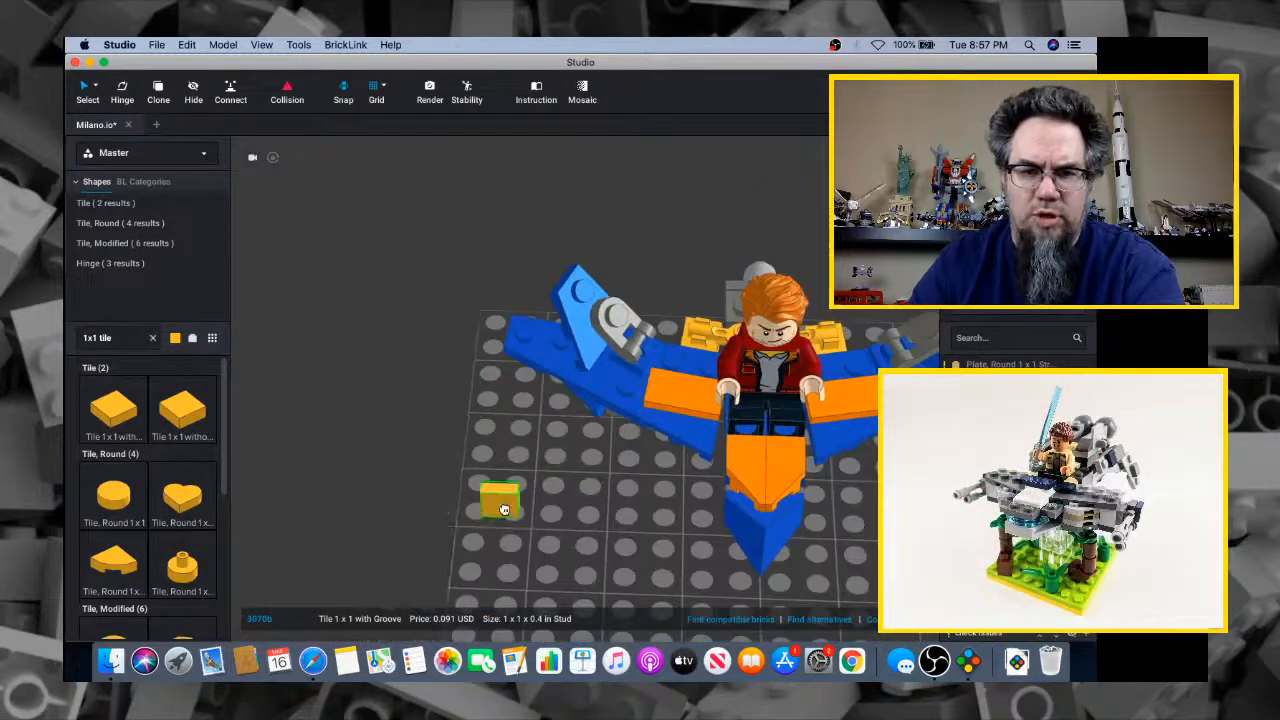
{"action": "left_click_drag", "start_coordinate": [504, 510], "coordinate": [533, 513]}
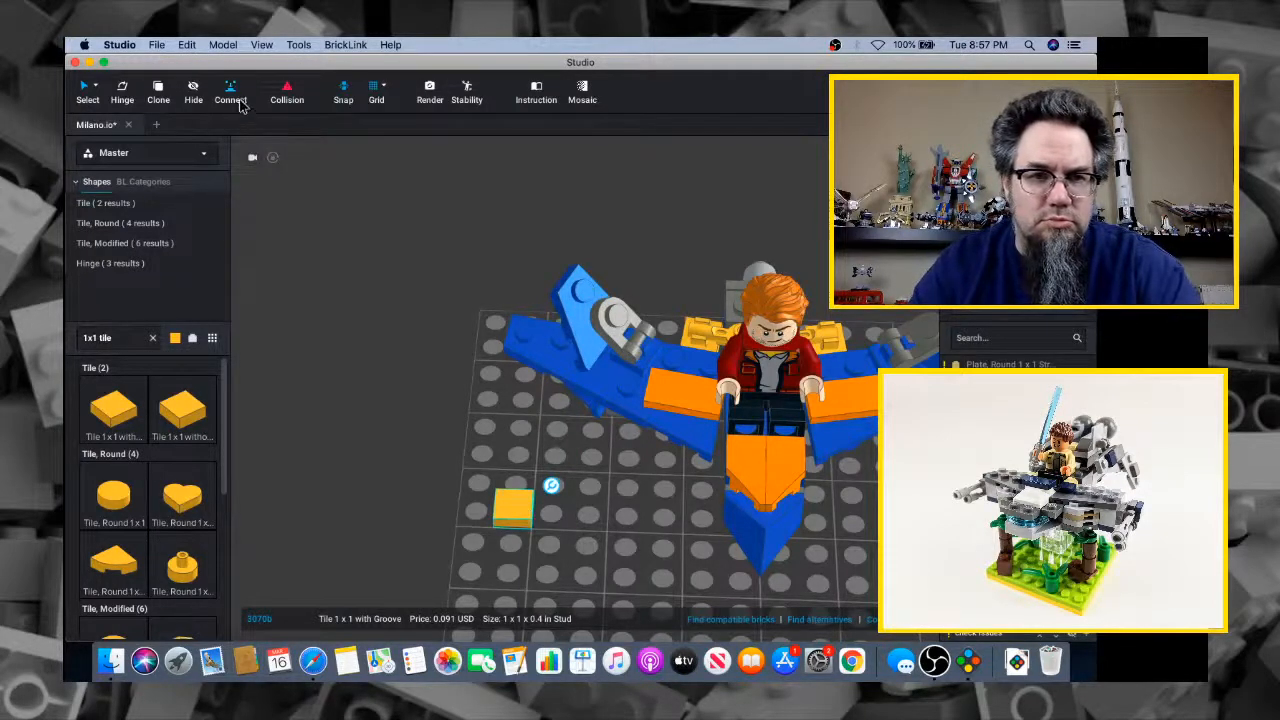
Try to attach the loose 1 x 1 tile to the right wing's upper wedge plate with the Connect tool
{"action": "left_click", "coordinate": [515, 521]}
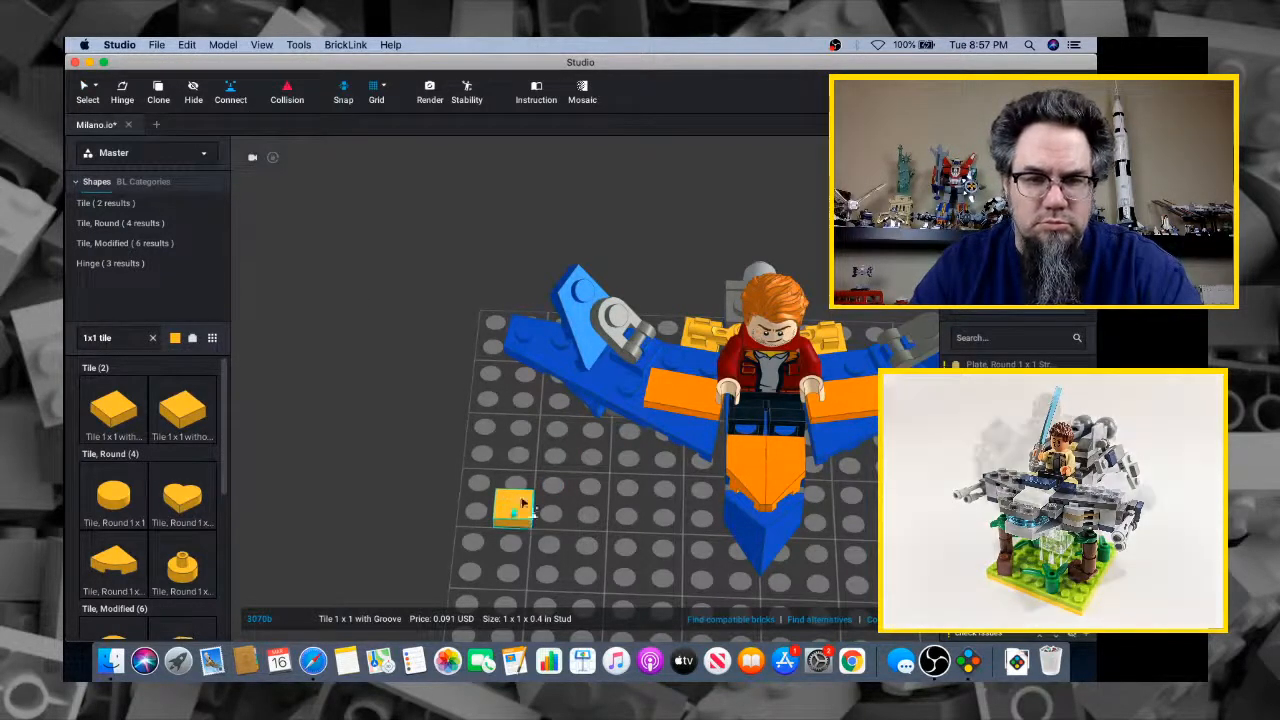
{"action": "left_click", "coordinate": [585, 295]}
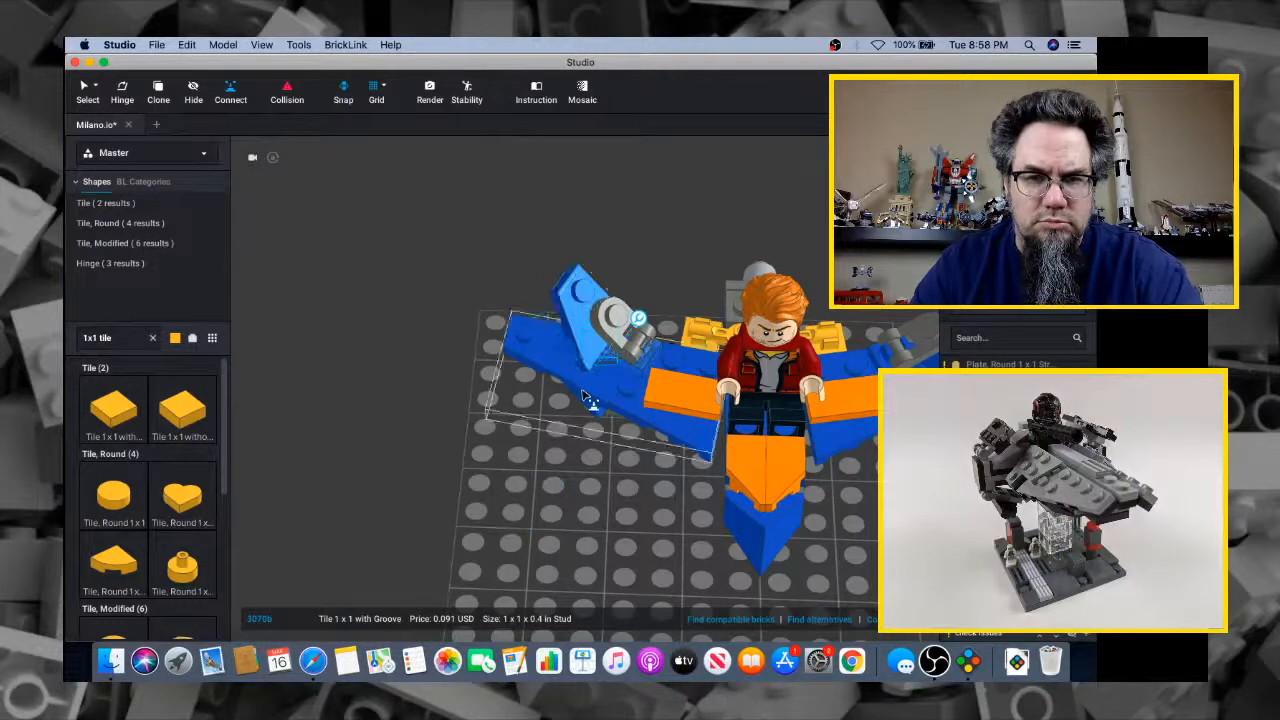
{"action": "right_click_drag", "start_coordinate": [585, 295], "coordinate": [588, 410]}
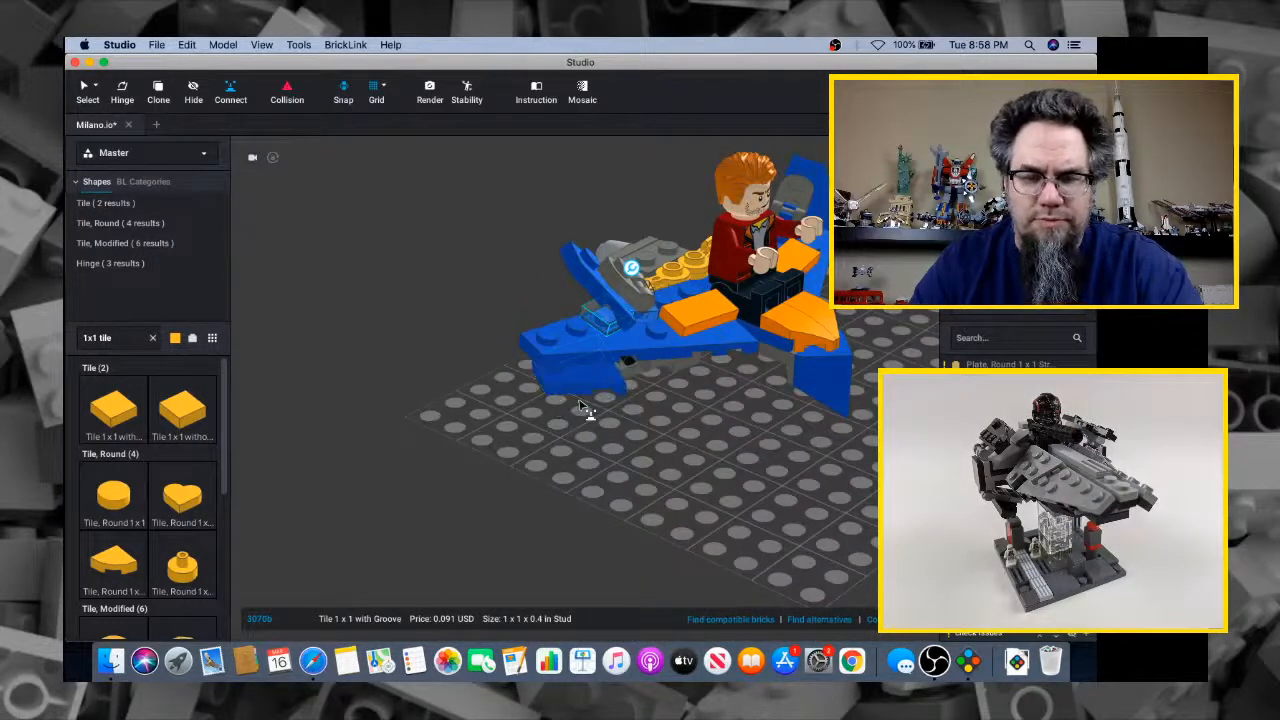
{"action": "left_click_drag", "start_coordinate": [613, 335], "coordinate": [703, 459]}
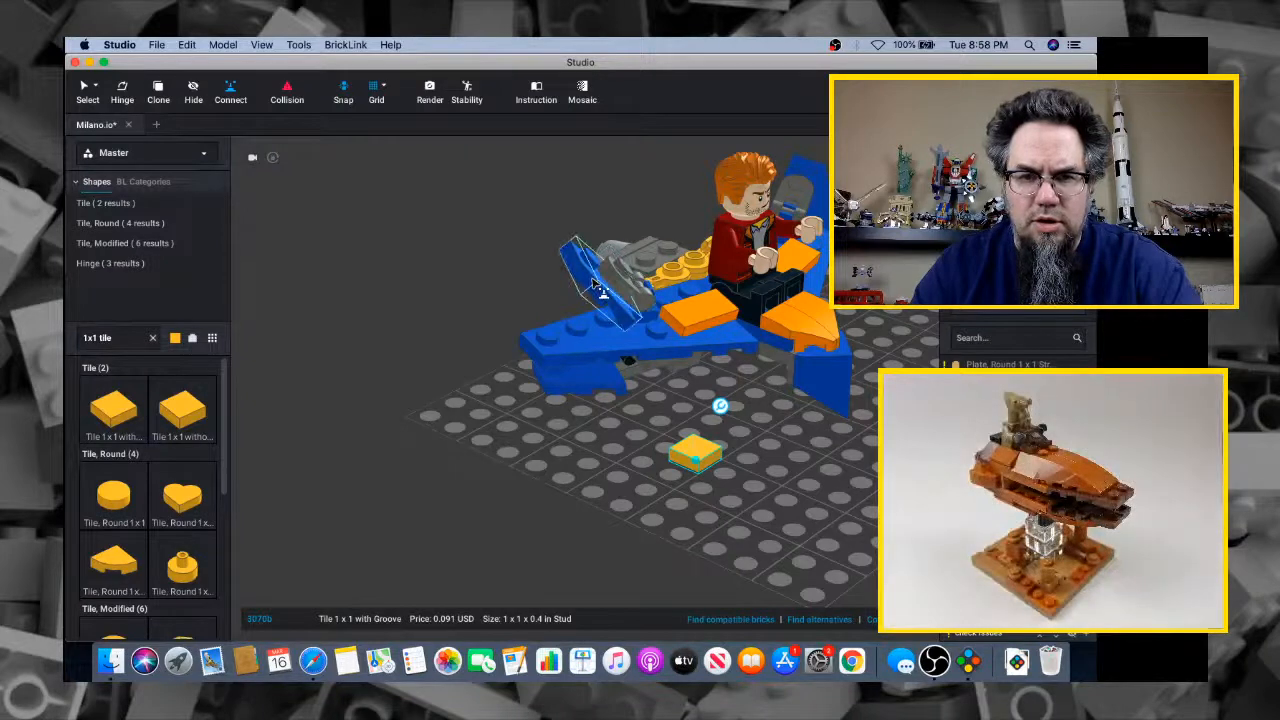
Connect the 1 x 1 tile to the outer stud of the right wing's upper wedge plate
{"action": "right_click_drag", "start_coordinate": [614, 323], "coordinate": [577, 275]}
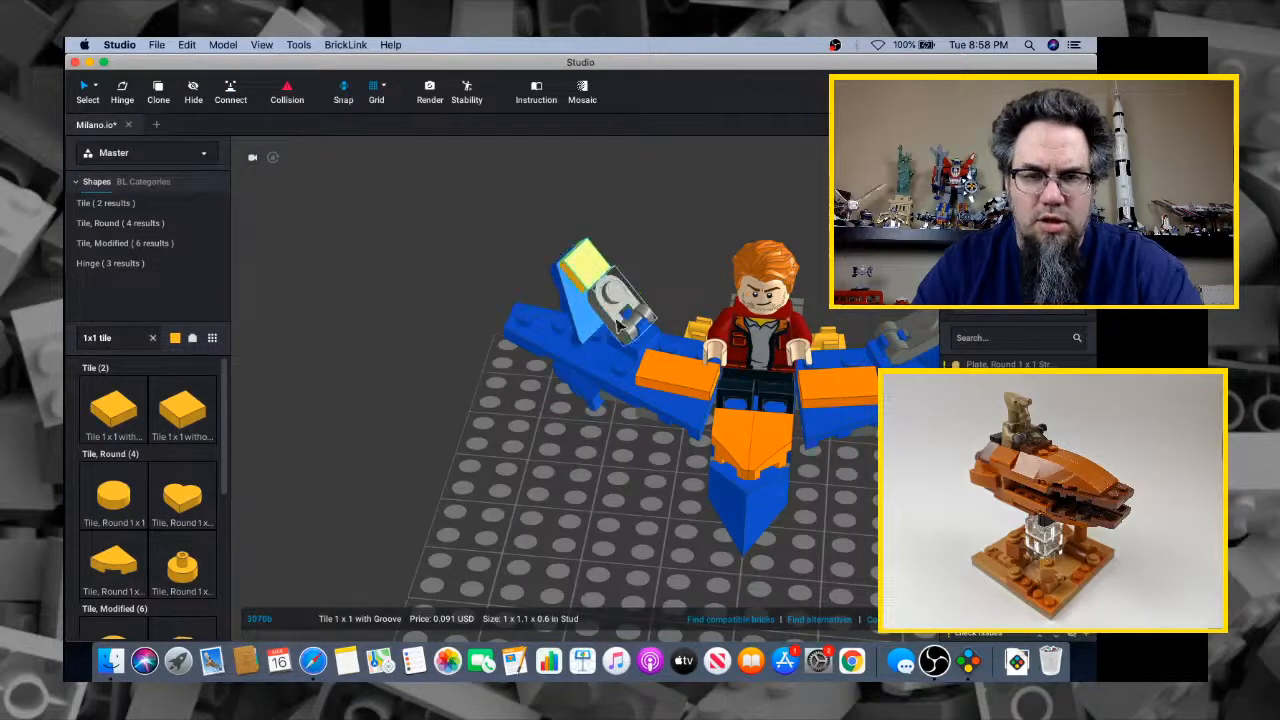
{"action": "left_click", "coordinate": [585, 262]}
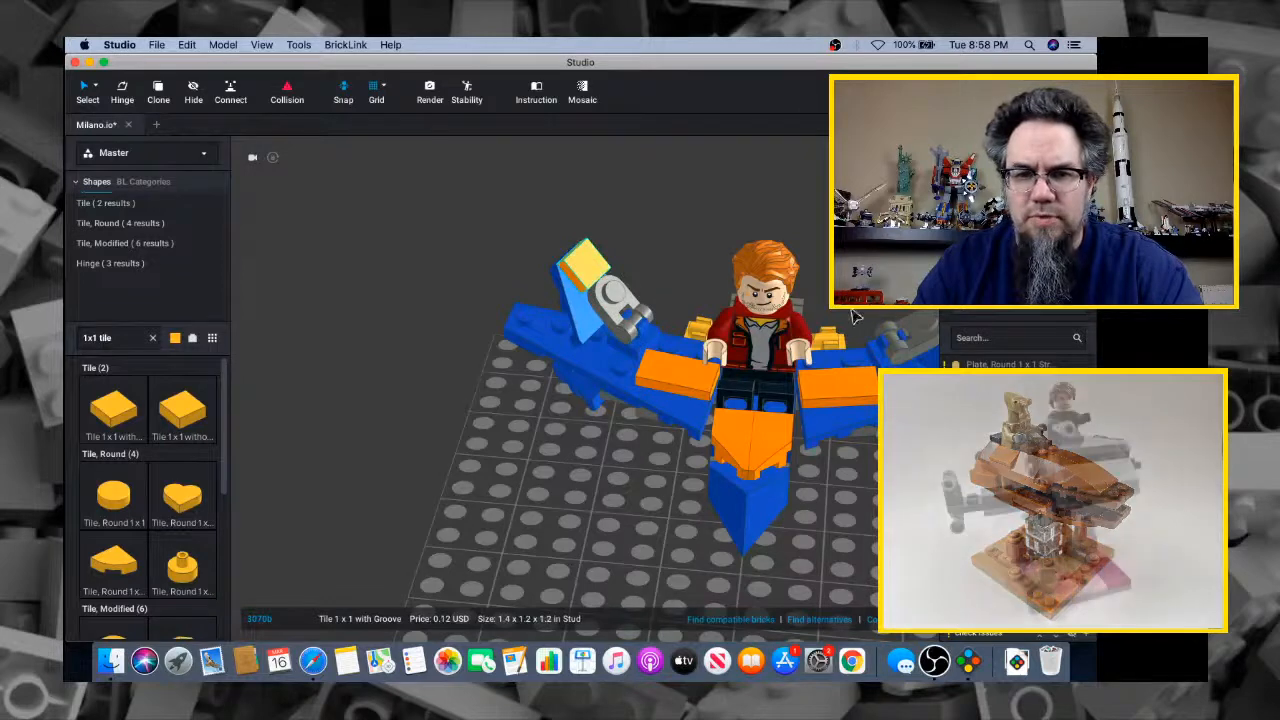
Check the Milano reference images in Safari, return to Studio and place a 1 x 1 tile on the left wing's upper wedge plate
{"action": "middle_click_drag", "start_coordinate": [848, 308], "coordinate": [623, 393]}
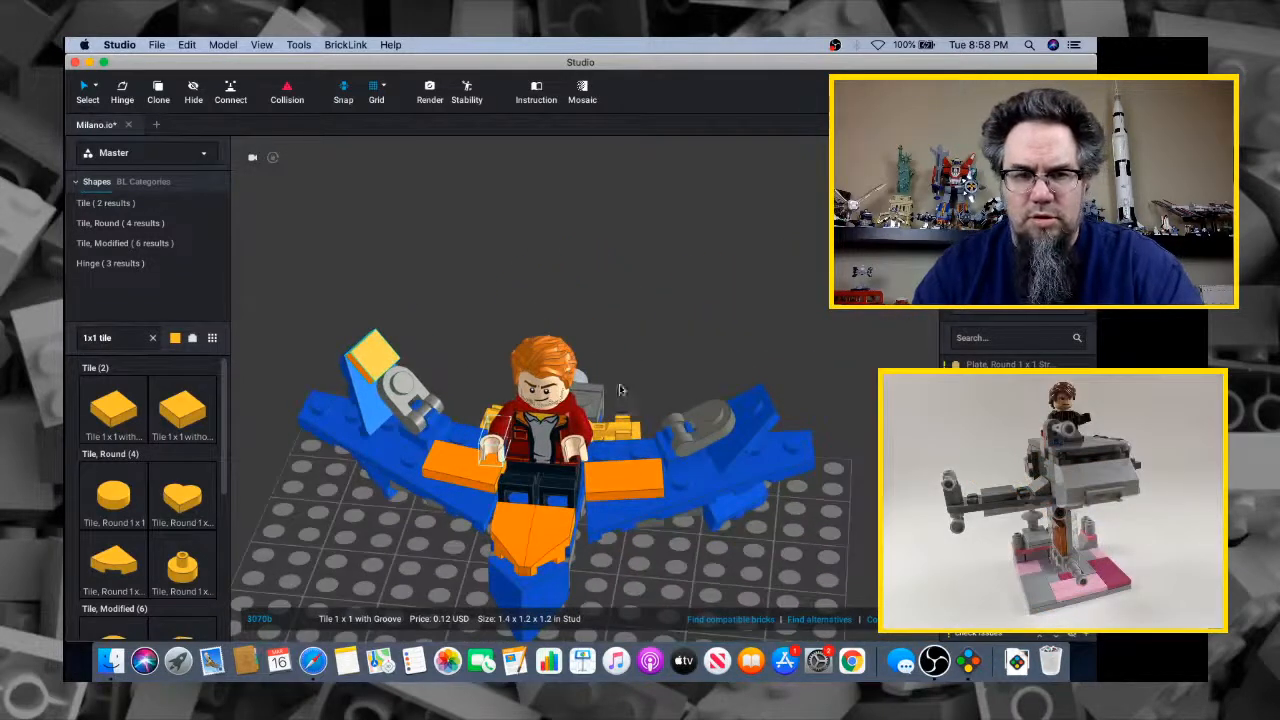
{"action": "key", "text": "super+Tab"}
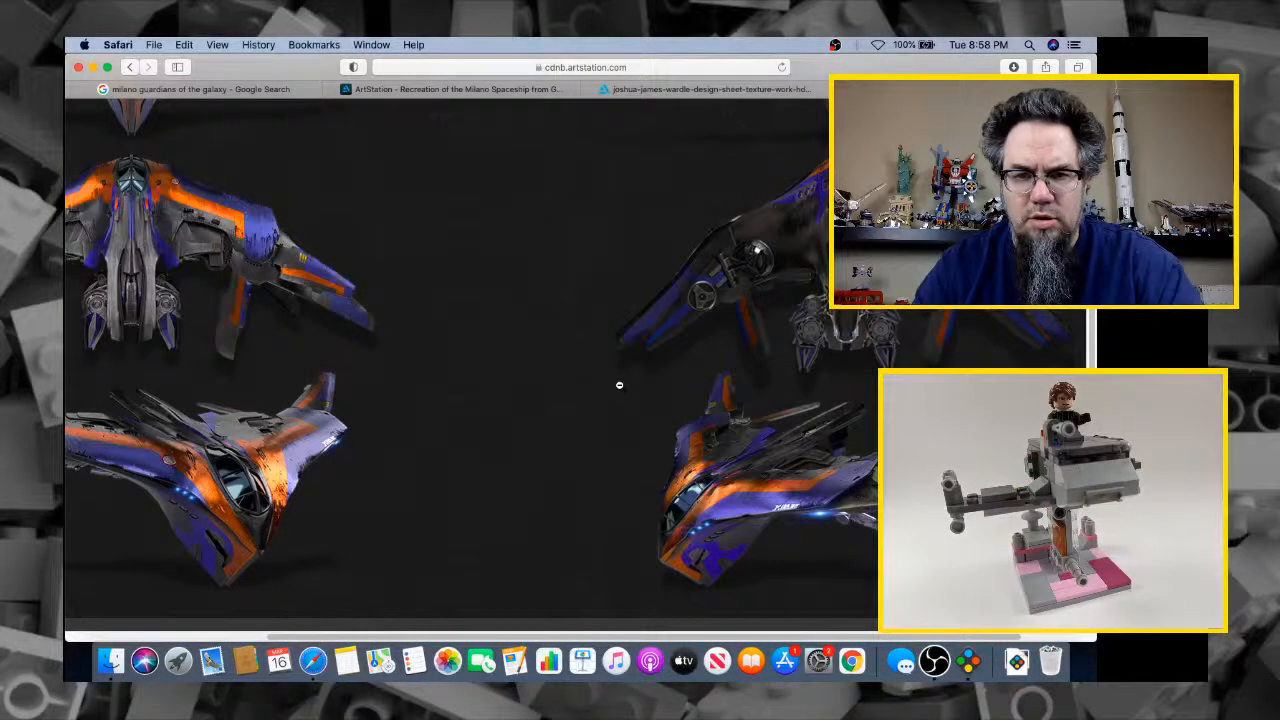
{"action": "key", "text": "super+Tab"}
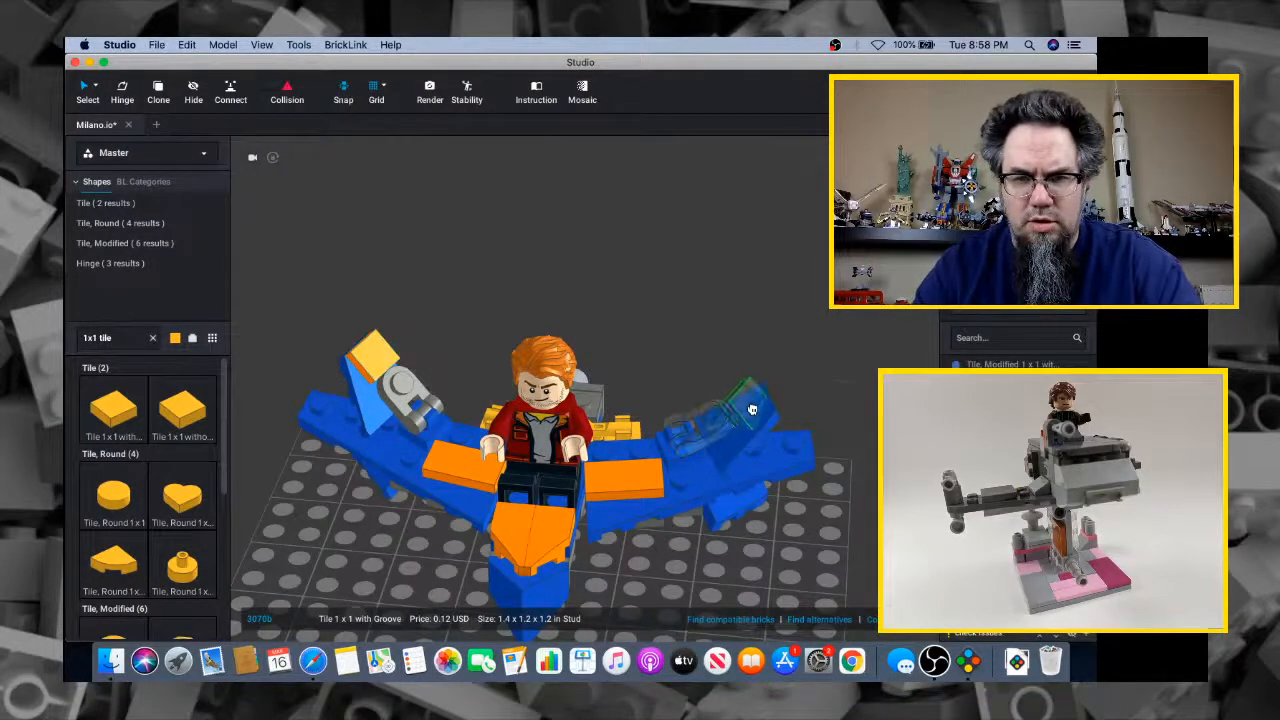
{"action": "right_click_drag", "start_coordinate": [770, 395], "coordinate": [830, 452]}
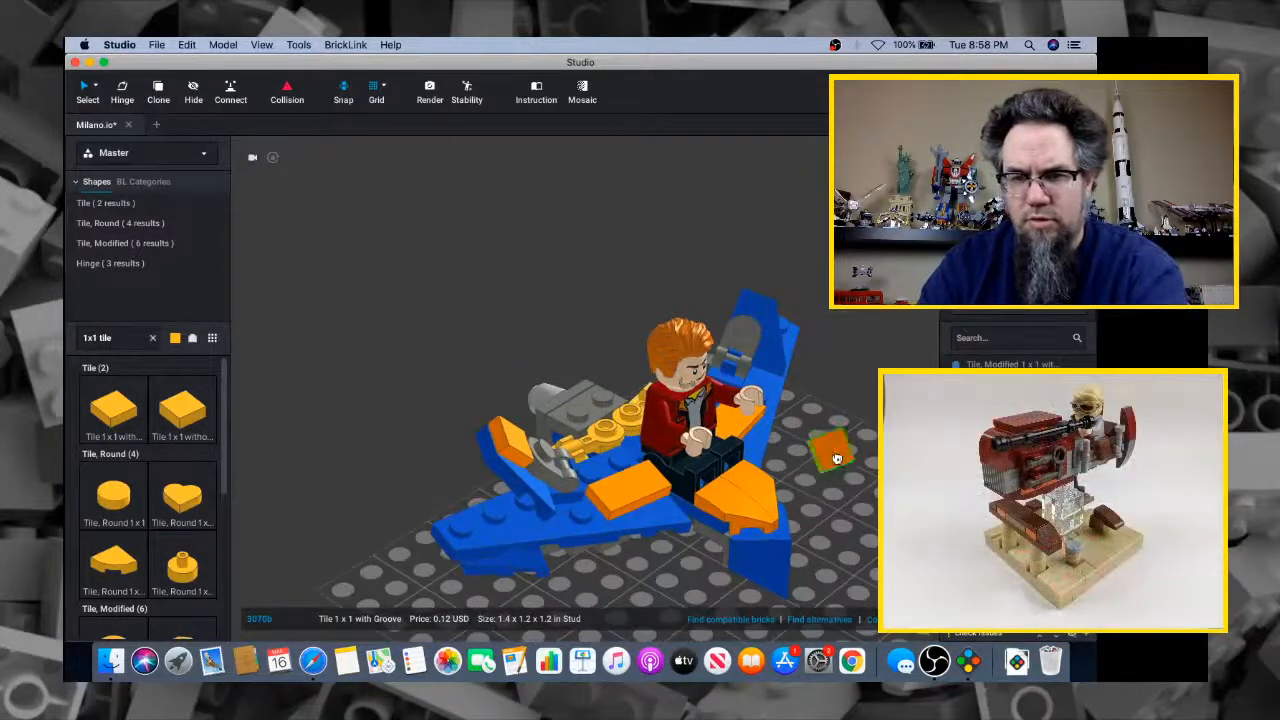
{"action": "right_click_drag", "start_coordinate": [763, 312], "coordinate": [658, 320]}
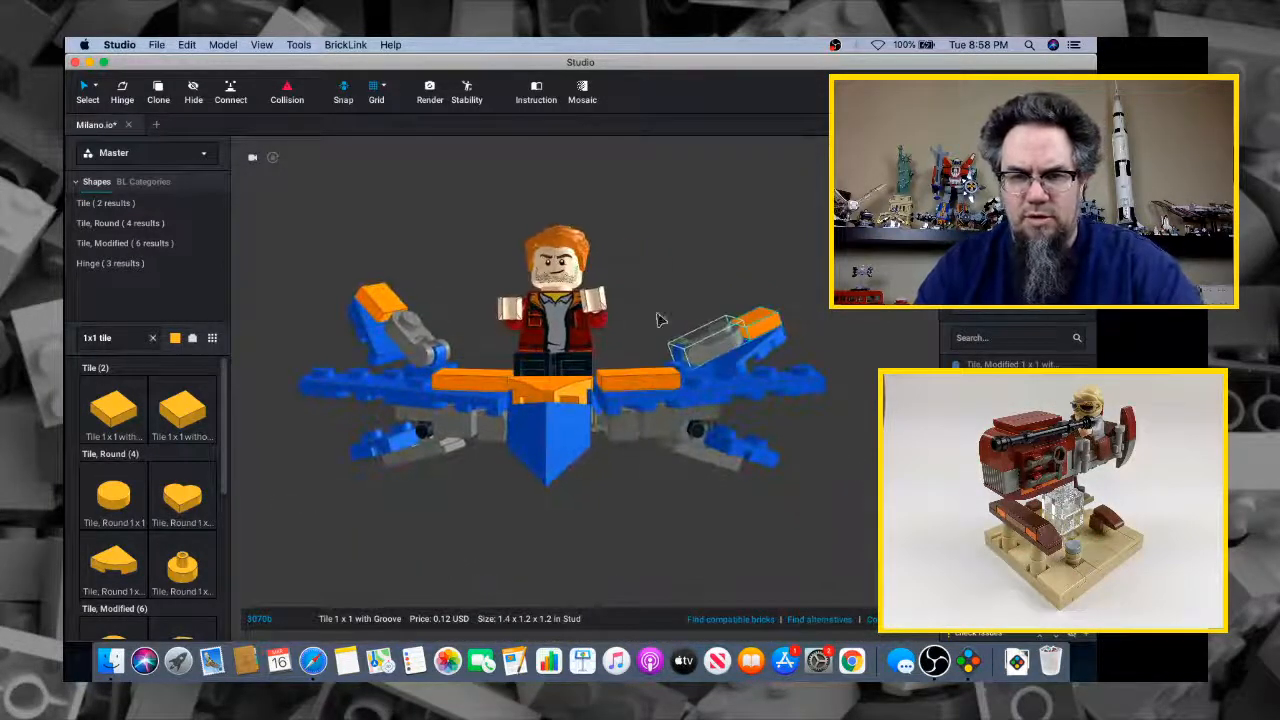
Adjust the tilt of the right wing's upper tip assembly about its handle plate's clip joint with the Hinge tool
{"action": "left_click", "coordinate": [418, 350]}
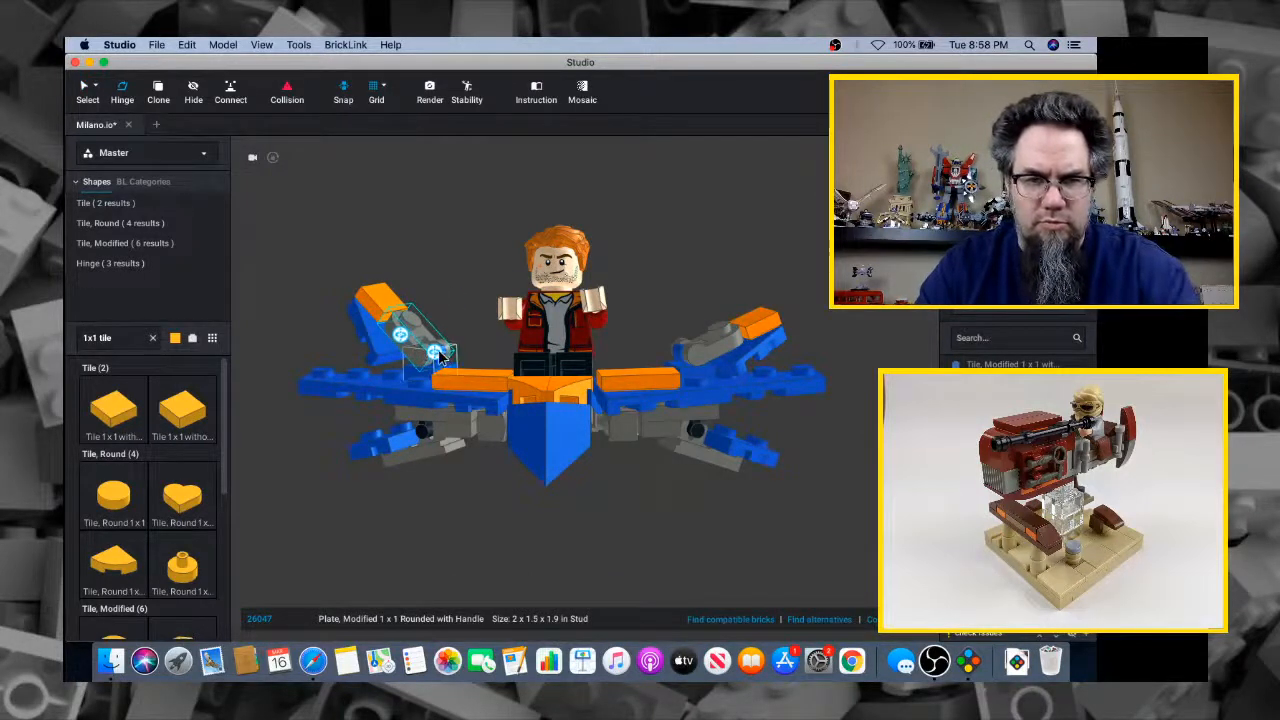
{"action": "left_click", "coordinate": [437, 354]}
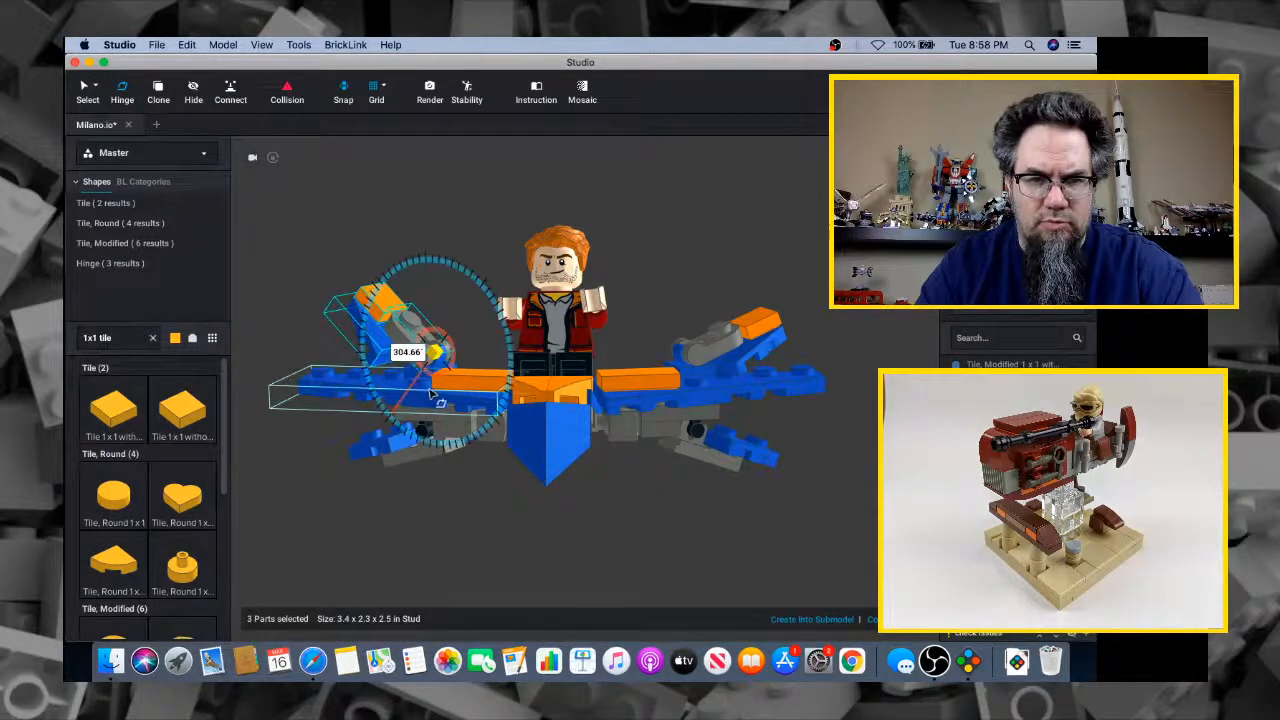
{"action": "left_click_drag", "start_coordinate": [405, 418], "coordinate": [397, 398]}
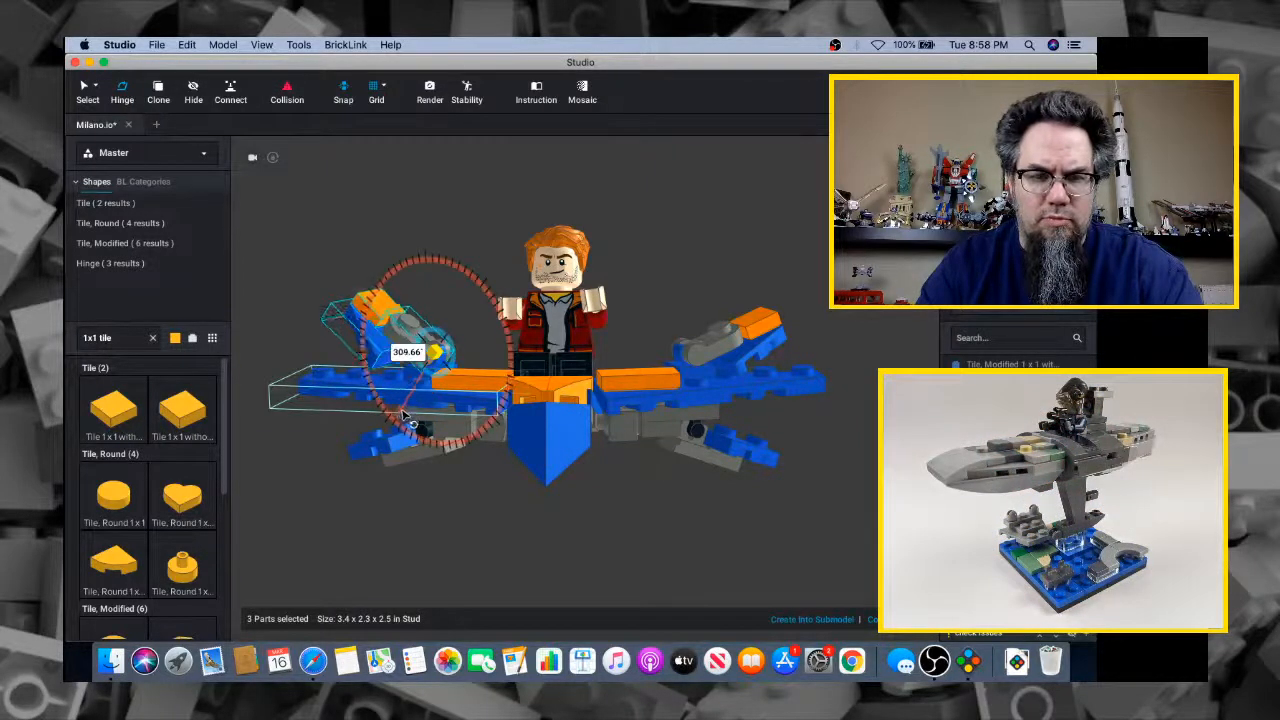
{"action": "left_click", "coordinate": [509, 520]}
{"action": "right_click_drag", "start_coordinate": [509, 520], "coordinate": [421, 375]}
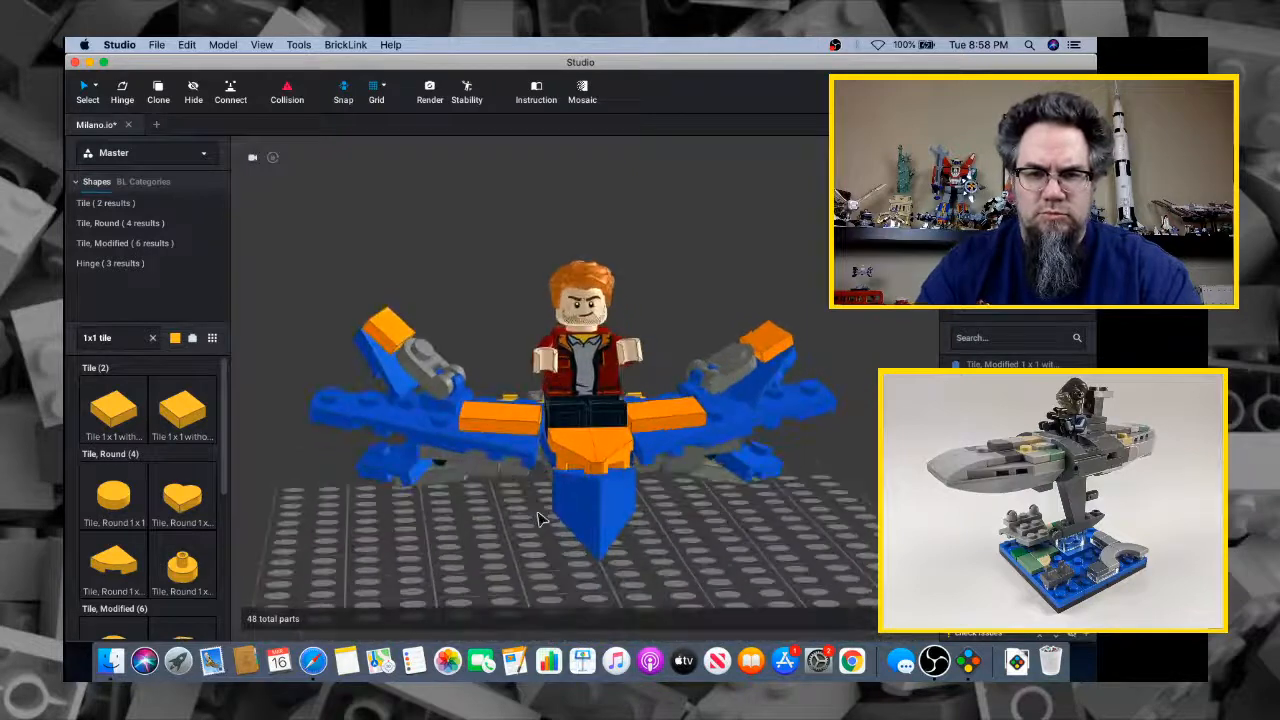
{"action": "left_click", "coordinate": [425, 376]}
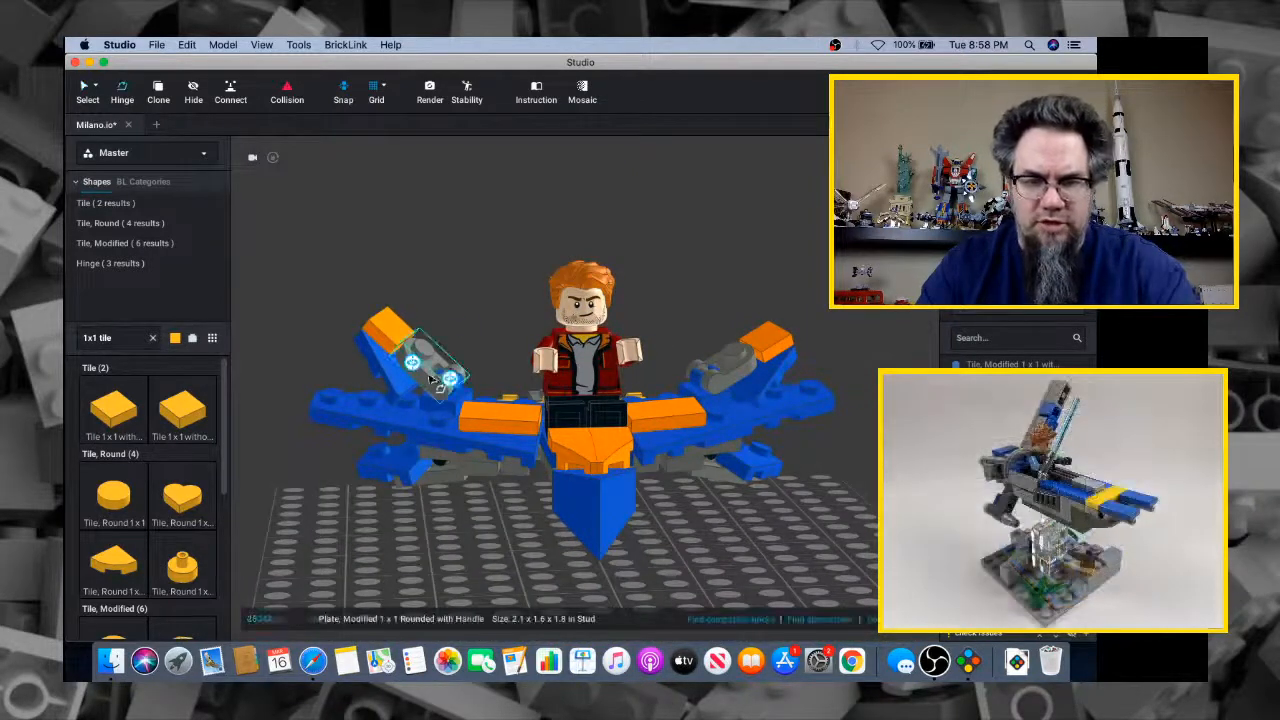
{"action": "left_click", "coordinate": [450, 379]}
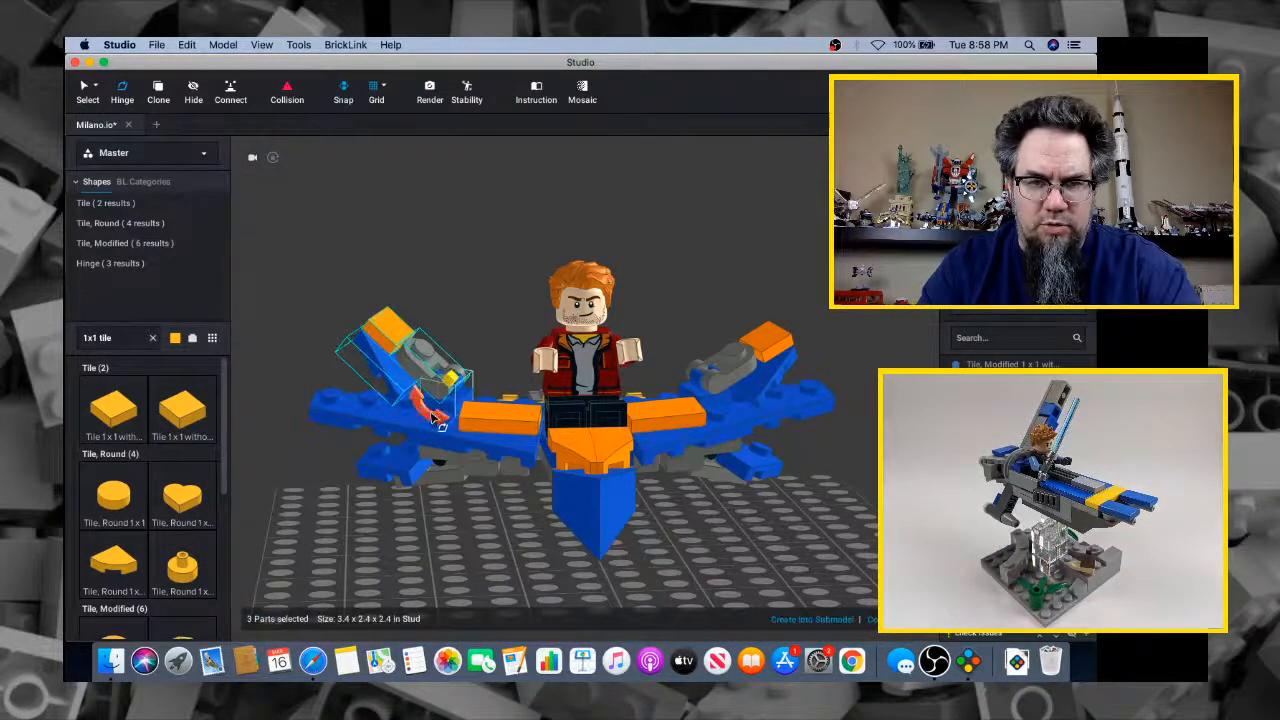
{"action": "left_click_drag", "start_coordinate": [437, 420], "coordinate": [433, 480]}
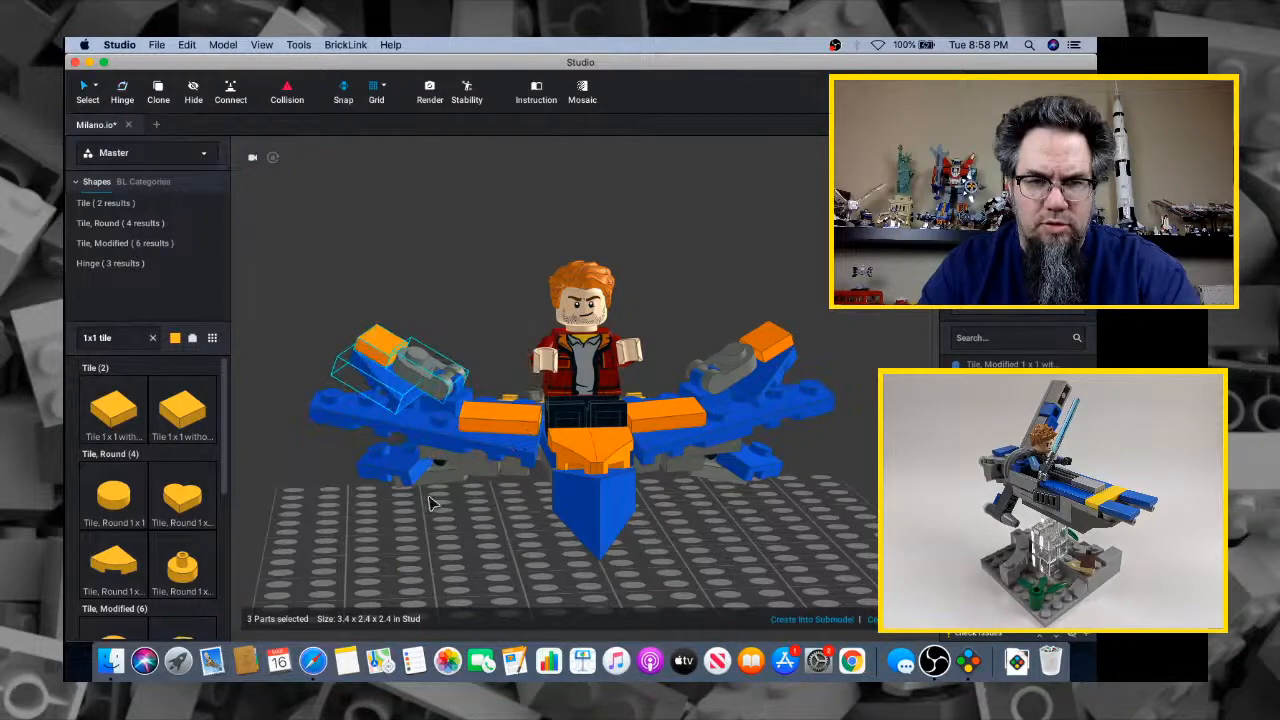
{"action": "mouse_move", "coordinate": [430, 503]}
{"action": "right_mouse_down"}
{"action": "mouse_move", "coordinate": [469, 491]}
{"action": "mouse_move", "coordinate": [458, 483]}
{"action": "mouse_move", "coordinate": [520, 503]}
{"action": "mouse_move", "coordinate": [444, 506]}
{"action": "mouse_move", "coordinate": [429, 491]}
{"action": "mouse_move", "coordinate": [437, 509]}
{"action": "mouse_move", "coordinate": [420, 508]}
{"action": "right_mouse_up"}
{"action": "key", "text": "Escape"}
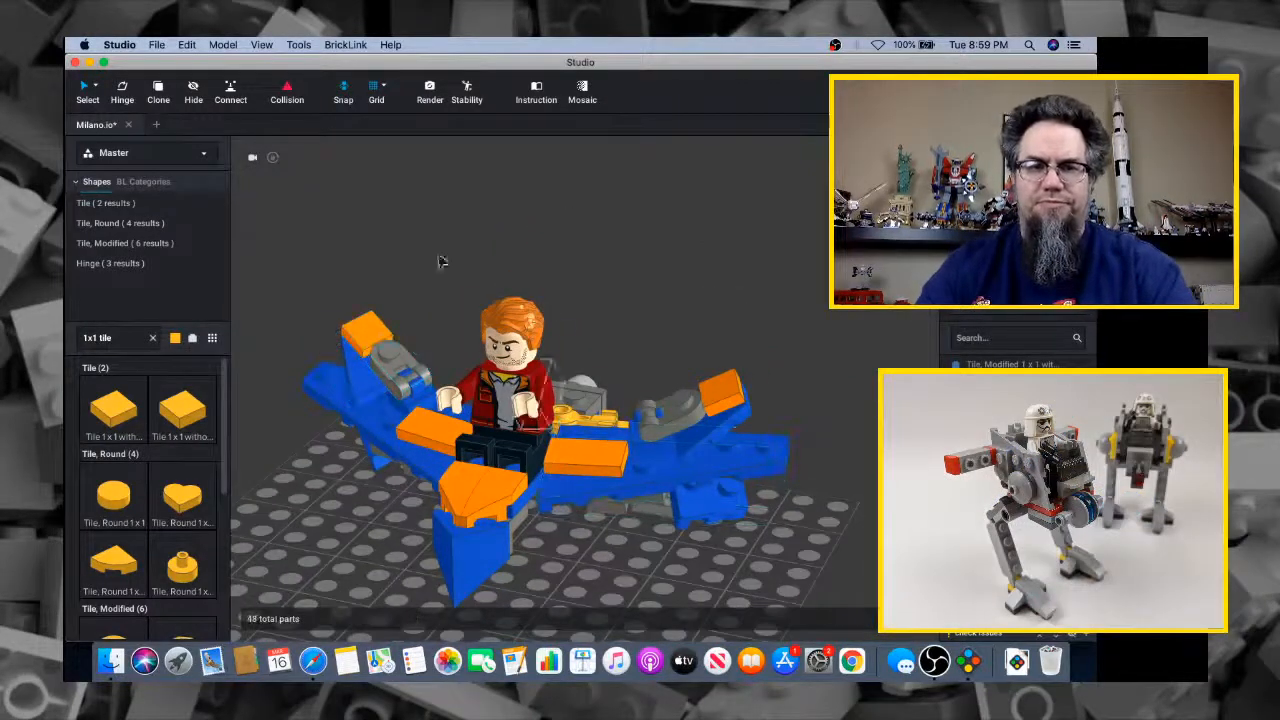
Save the Milano model and compare the ship's side profile with the reference images in Safari
{"action": "left_click", "coordinate": [157, 44]}
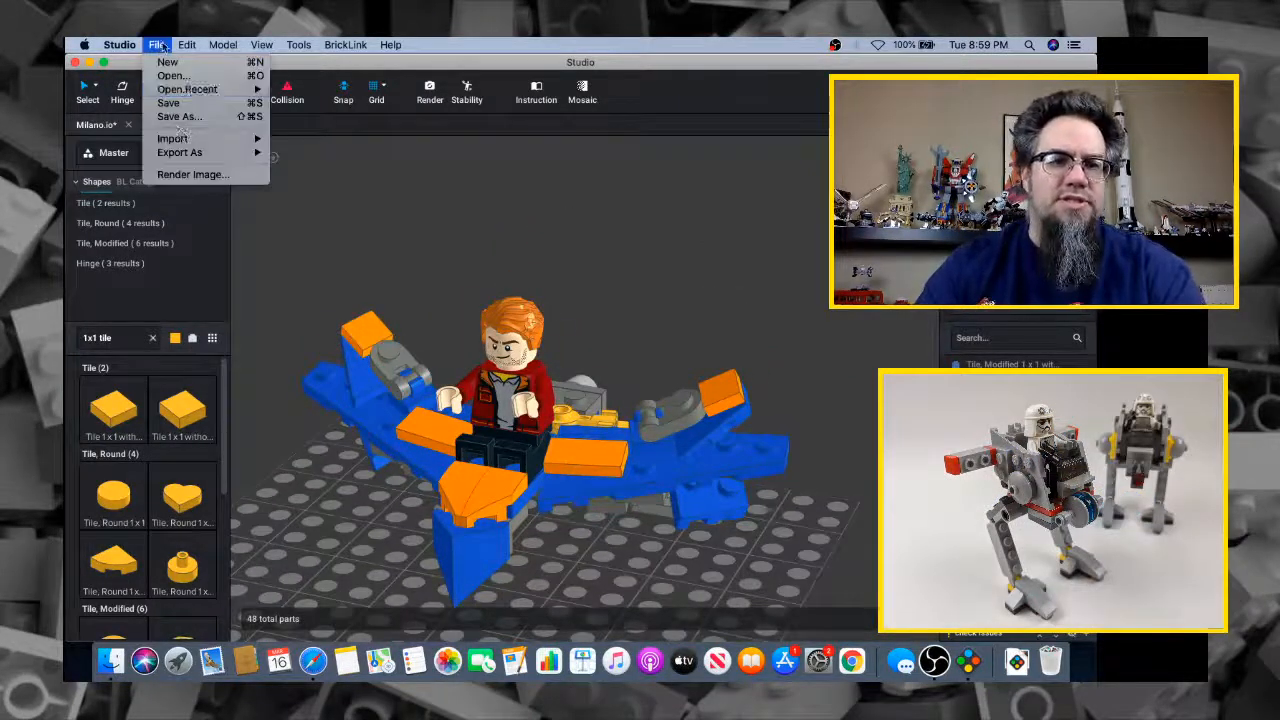
{"action": "left_click", "coordinate": [180, 117]}
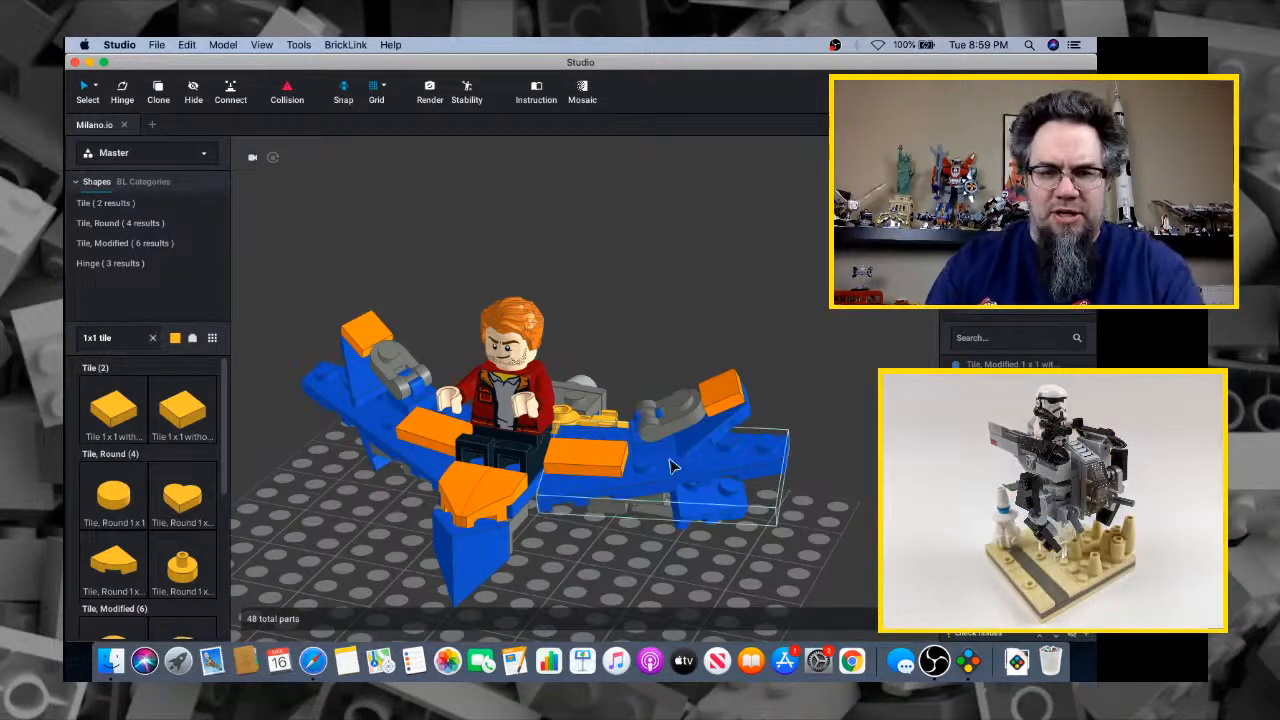
{"action": "right_click_drag", "start_coordinate": [674, 463], "coordinate": [629, 458]}
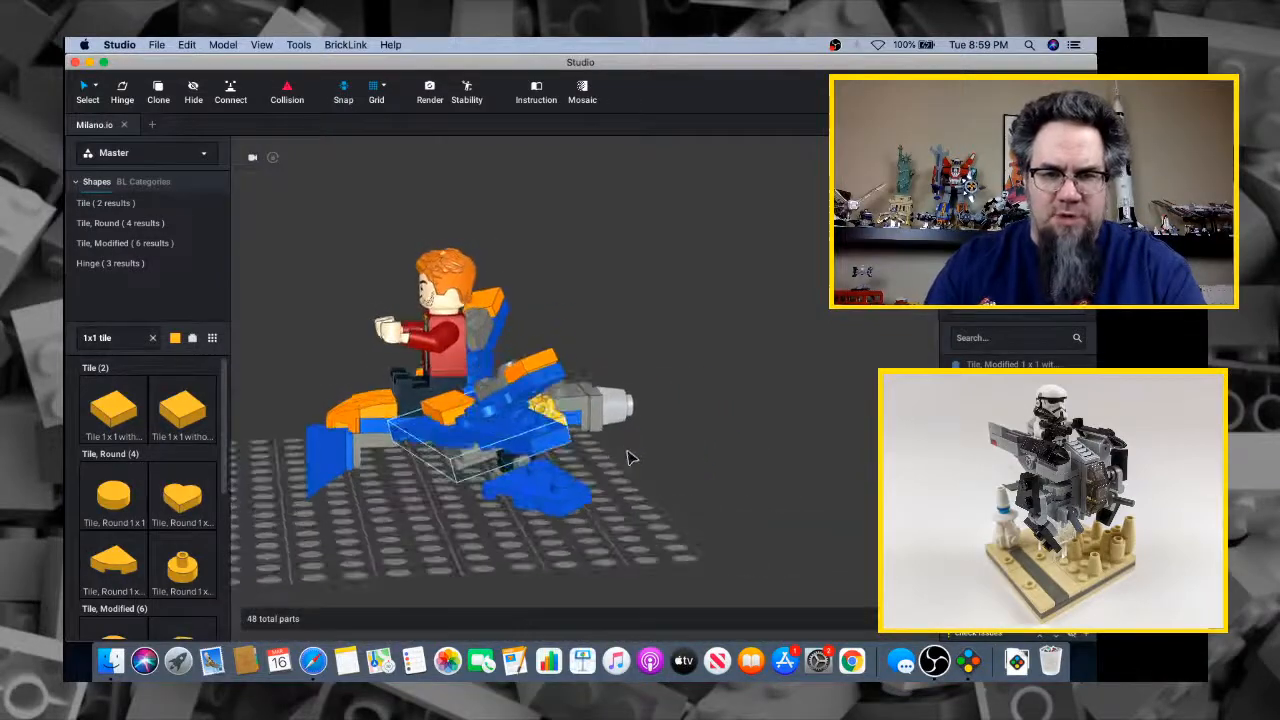
{"action": "key", "text": "super+Tab"}
{"action": "key", "text": "super+Tab"}
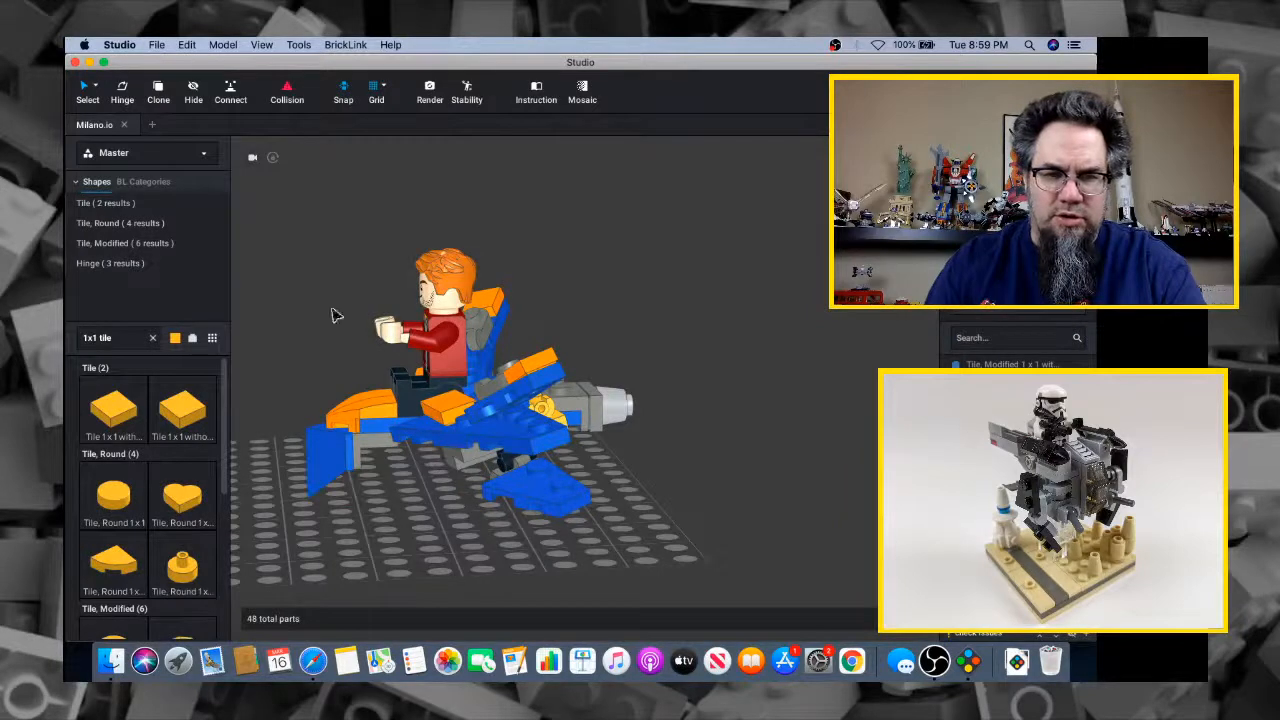
Select the whole ship with its minifigure and tilt it slightly nose-down with the Hinge tool, checking the angle against the reference images
{"action": "left_click_drag", "start_coordinate": [306, 234], "coordinate": [630, 503]}
{"action": "key", "text": "h"}
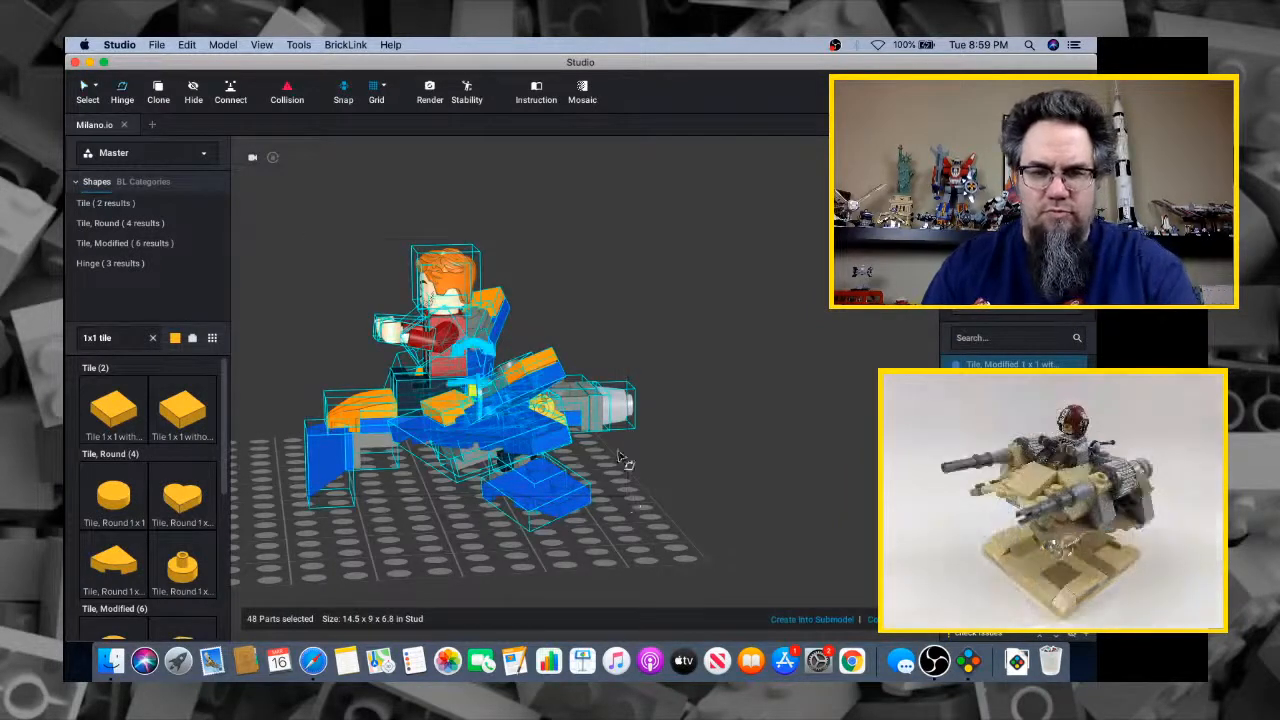
{"action": "left_click", "coordinate": [477, 349]}
{"action": "left_click", "coordinate": [477, 349]}
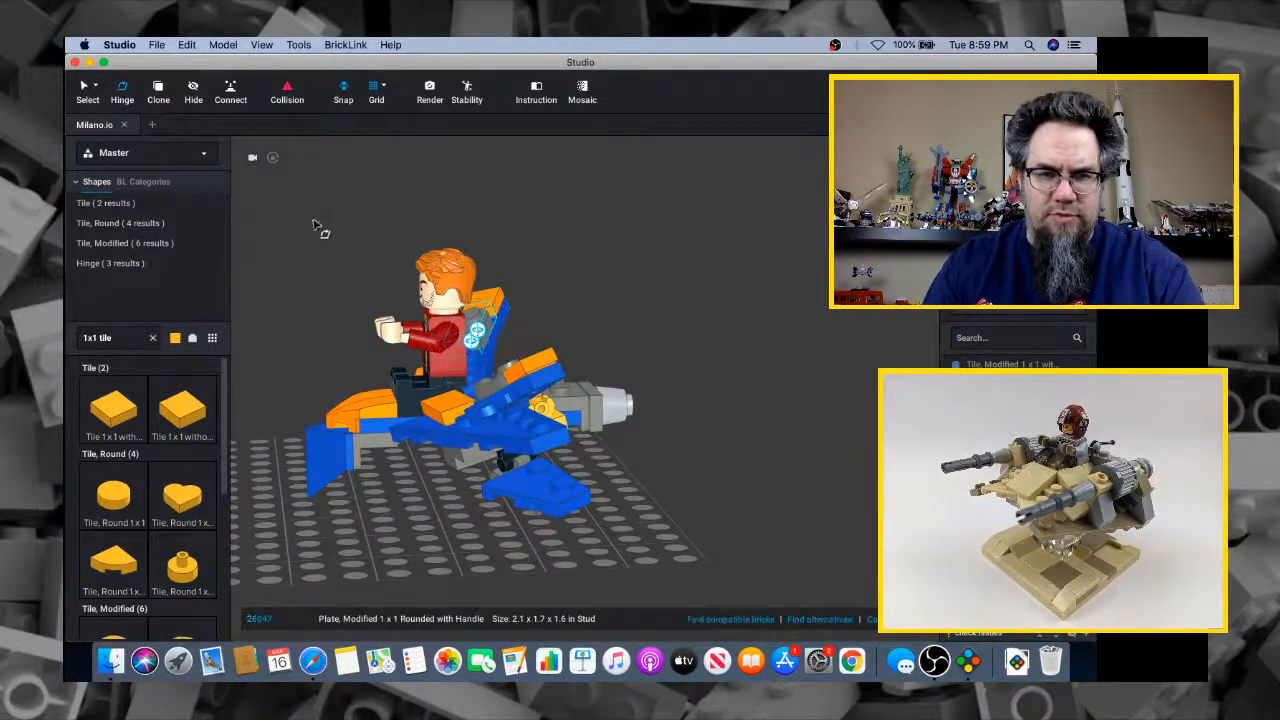
{"action": "left_click_drag", "start_coordinate": [312, 220], "coordinate": [657, 550]}
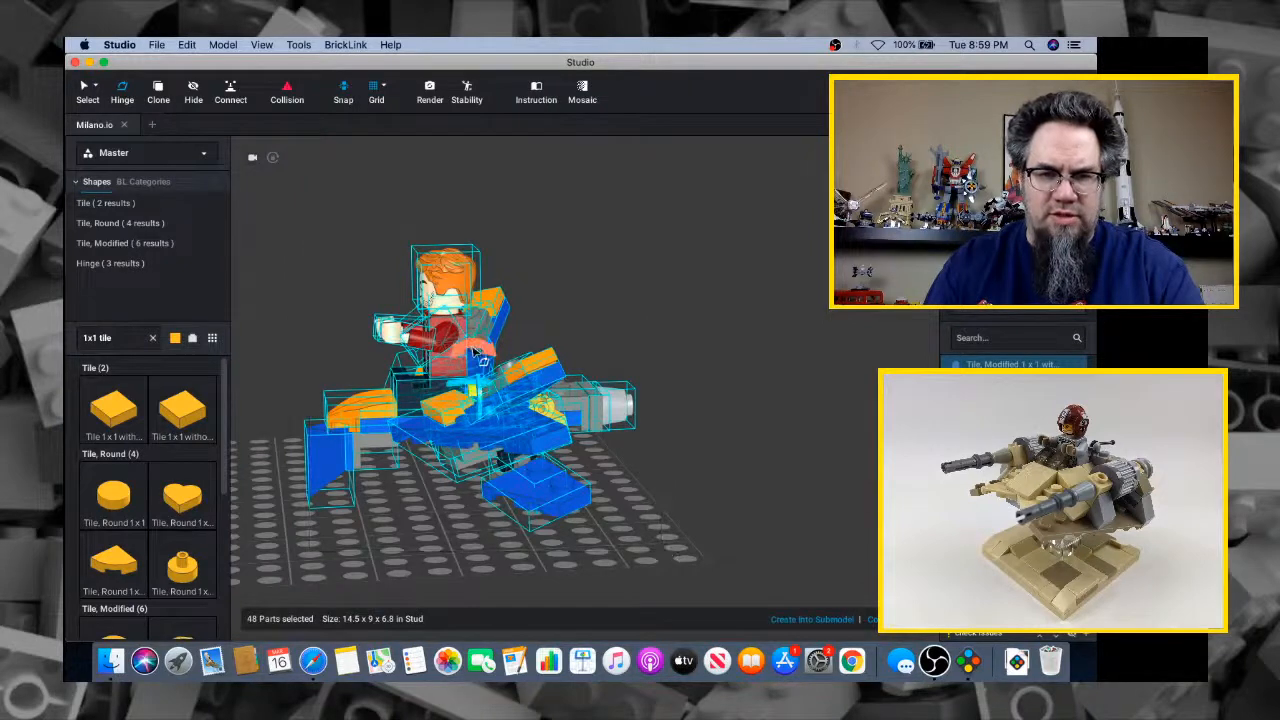
{"action": "mouse_move", "coordinate": [479, 353]}
{"action": "left_mouse_down"}
{"action": "mouse_move", "coordinate": [482, 333]}
{"action": "mouse_move", "coordinate": [467, 331]}
{"action": "left_mouse_up"}
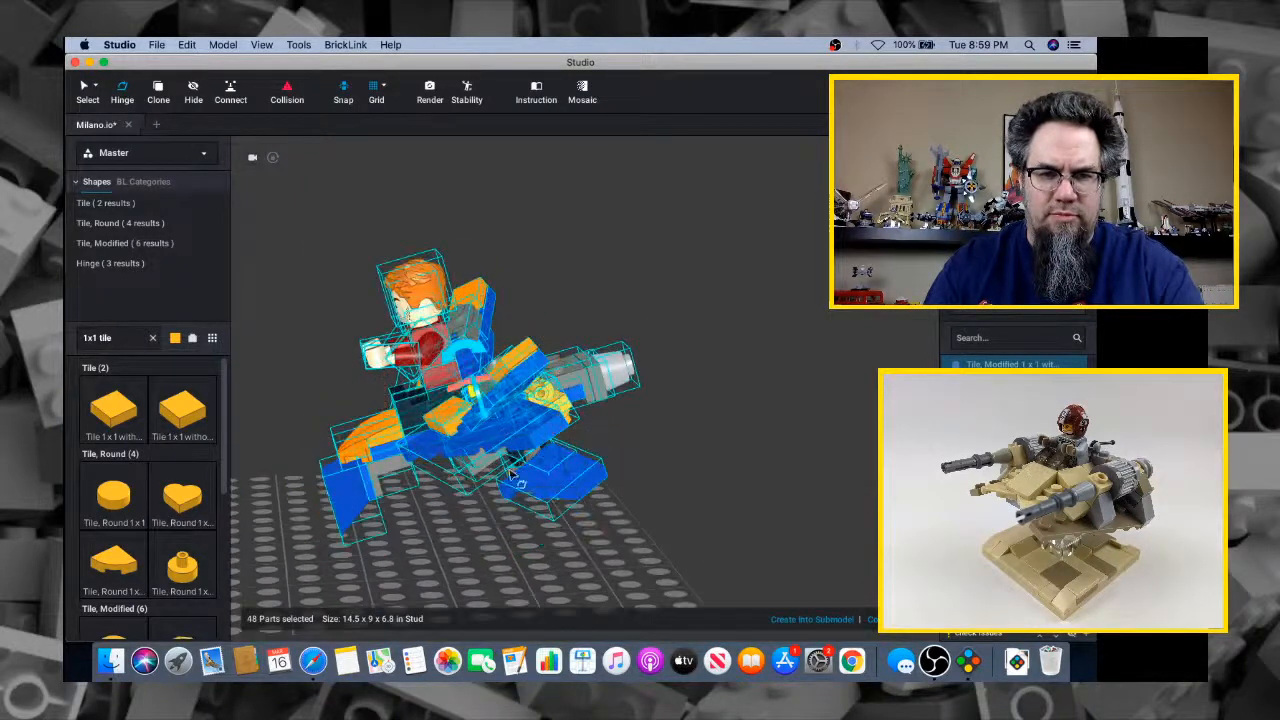
{"action": "key", "text": "super+Tab"}
{"action": "key", "text": "super+Tab"}
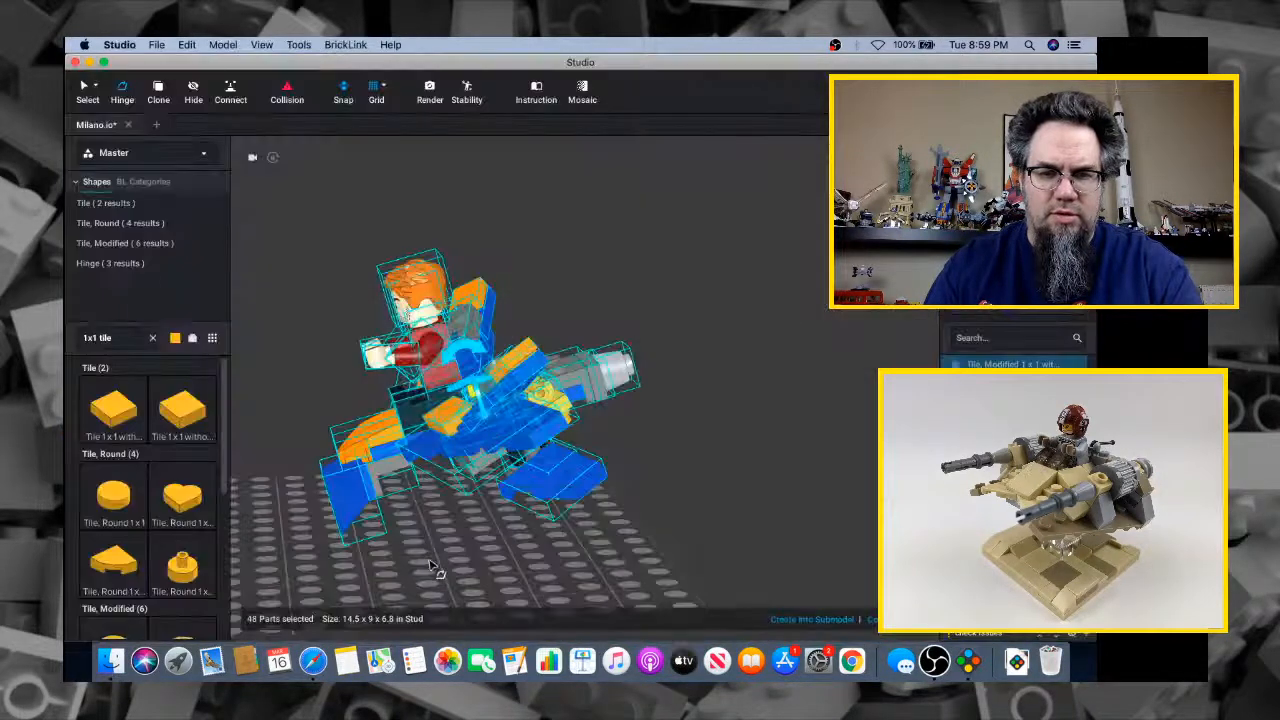
{"action": "left_click", "coordinate": [432, 562]}
{"action": "mouse_move", "coordinate": [445, 556]}
{"action": "right_mouse_down"}
{"action": "mouse_move", "coordinate": [483, 552]}
{"action": "mouse_move", "coordinate": [428, 550]}
{"action": "mouse_move", "coordinate": [453, 555]}
{"action": "right_mouse_up"}
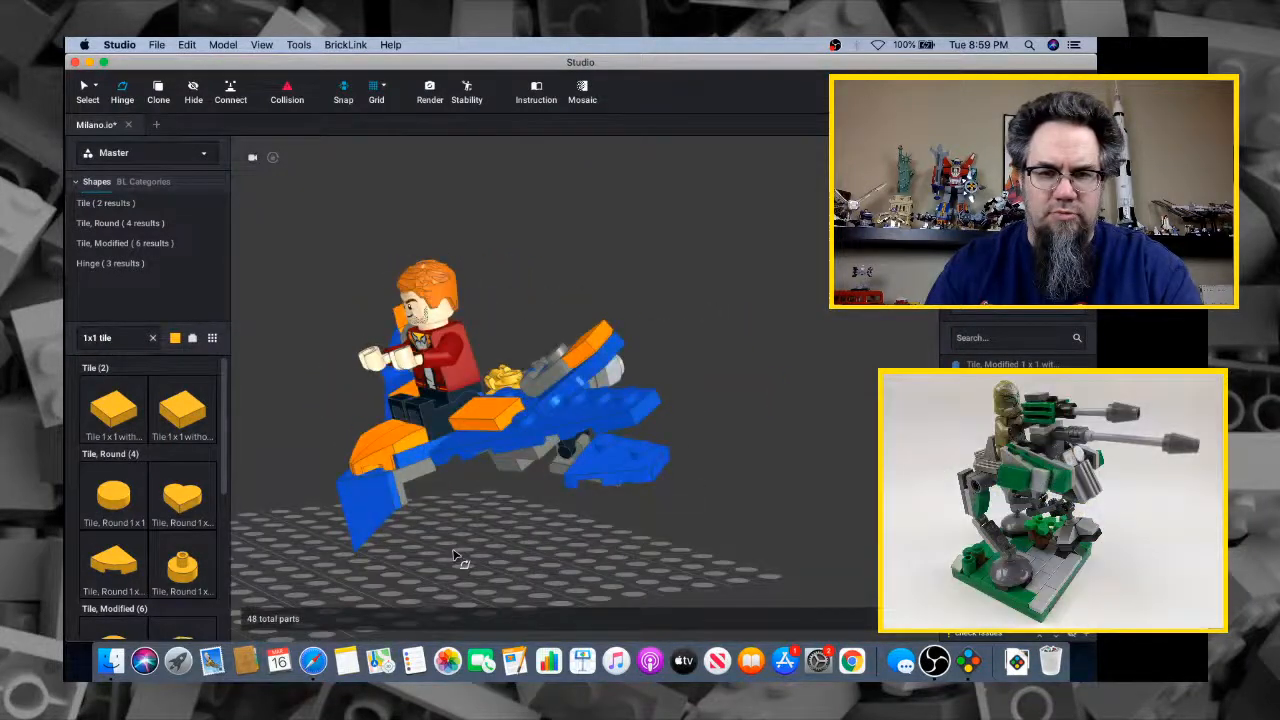
Study the Milano reference images in Safari and compare them with the underside of the ship in Studio
{"action": "key", "text": "super+Tab"}
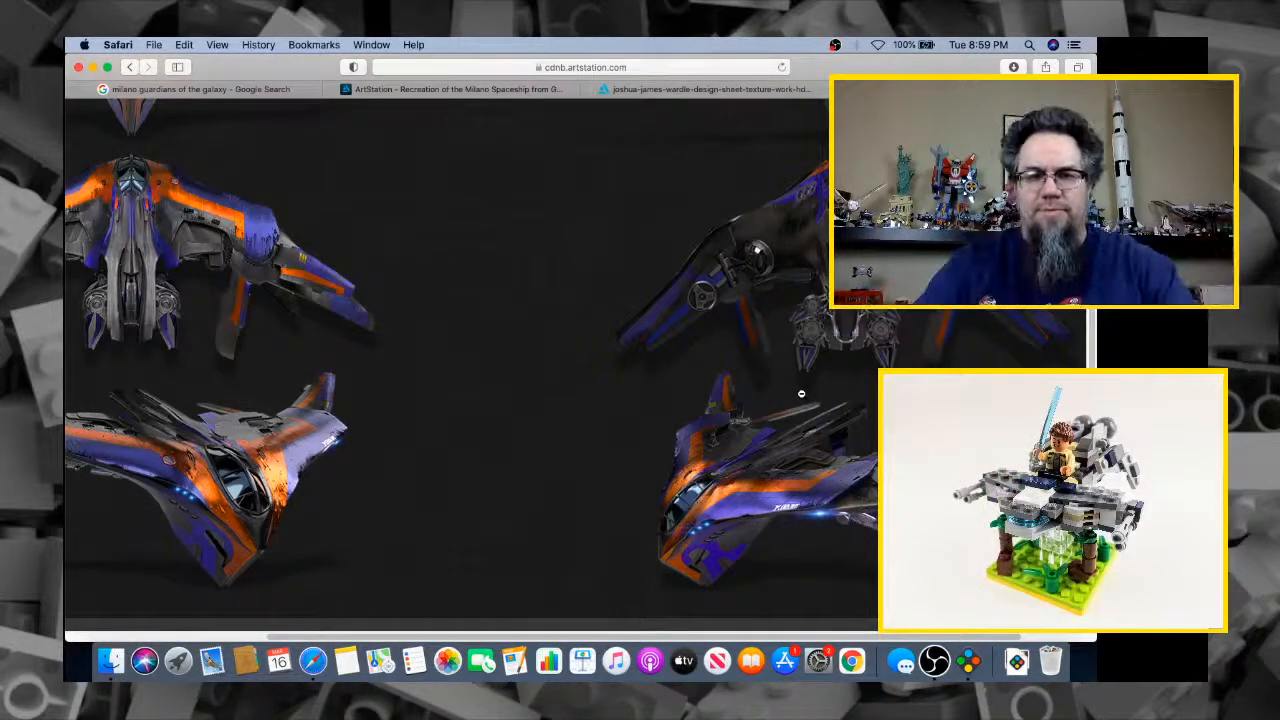
{"action": "scroll", "coordinate": [688, 456], "scroll_direction": "up", "scroll_amount": 5}
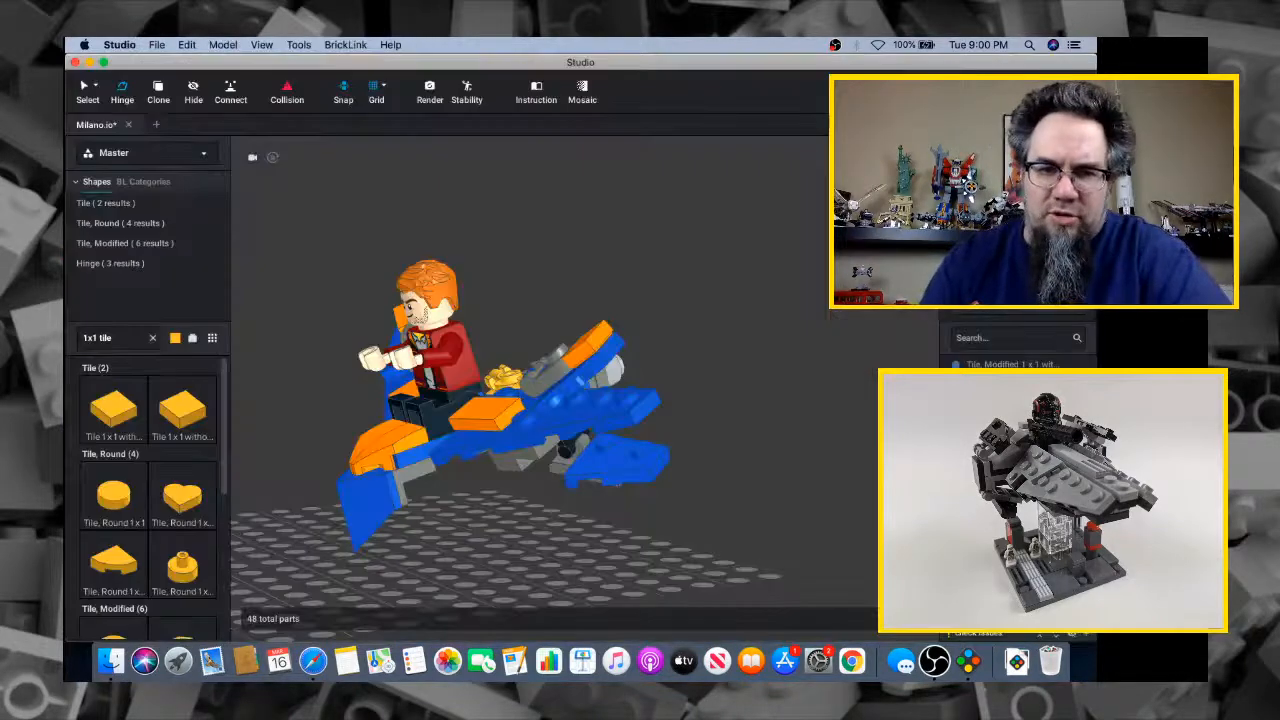
{"action": "right_click_drag", "start_coordinate": [735, 340], "coordinate": [714, 297]}
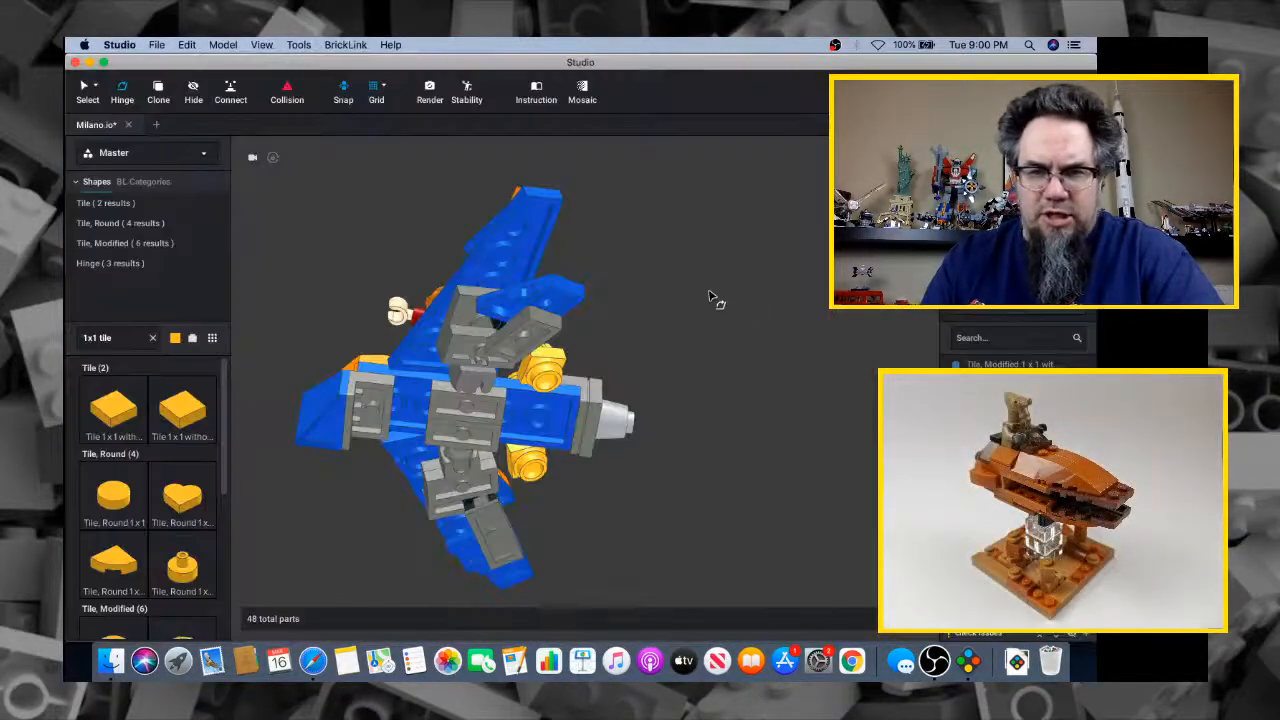
{"action": "right_click_drag", "start_coordinate": [714, 297], "coordinate": [636, 334]}
{"action": "key", "text": "super+Tab"}
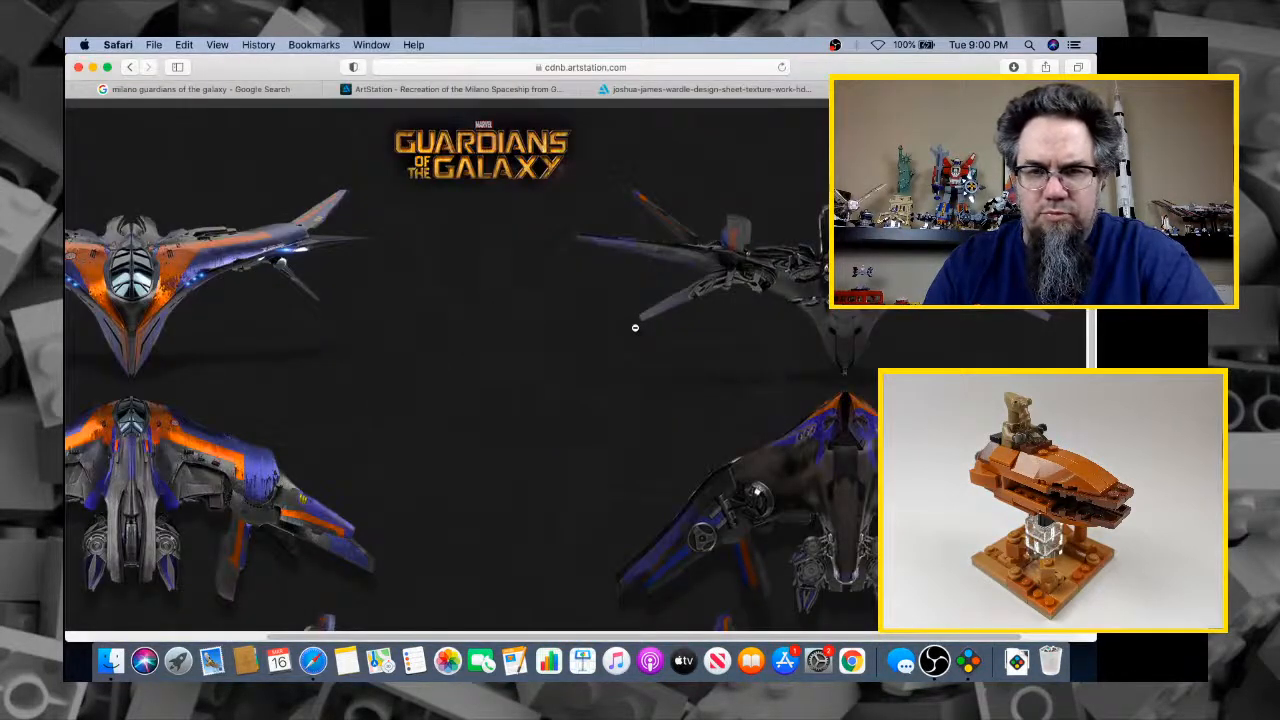
{"action": "key", "text": "super+Tab"}
{"action": "right_click_drag", "start_coordinate": [640, 337], "coordinate": [582, 386]}
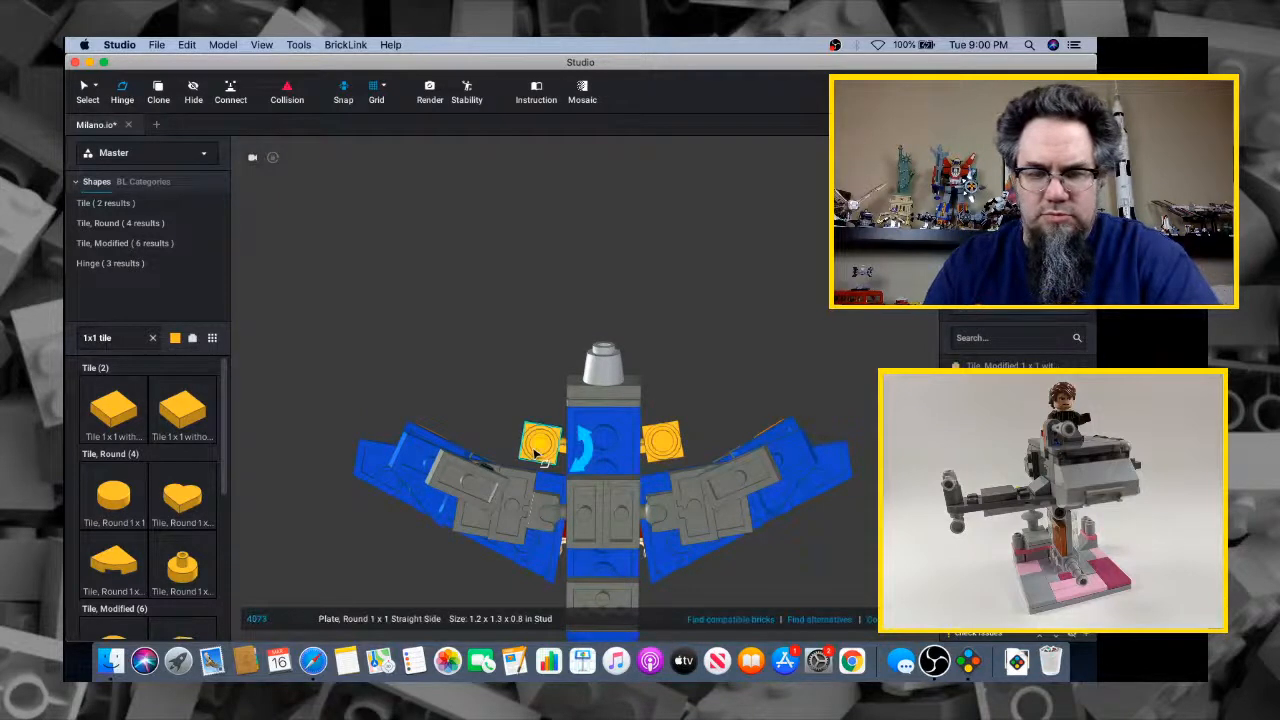
Select the yellow engine pieces on both sides of the rear hull and recolour them grey
{"action": "right_click_drag", "start_coordinate": [536, 455], "coordinate": [560, 487]}
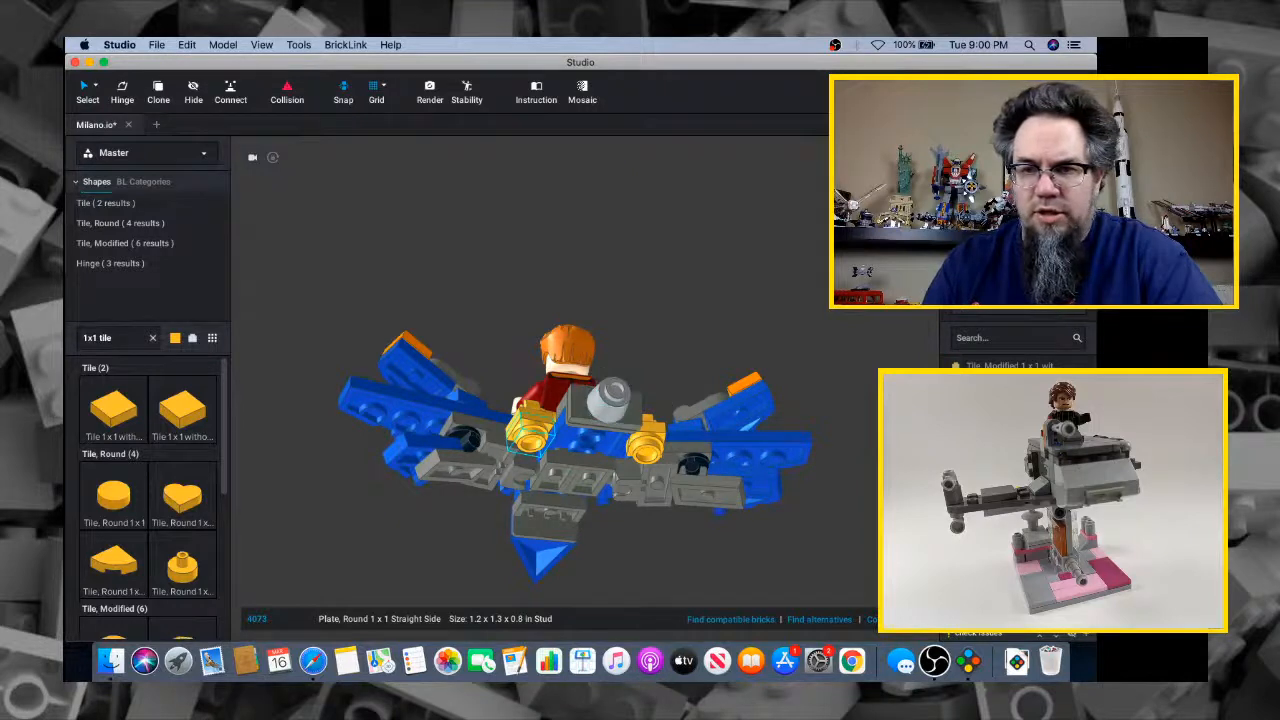
{"action": "right_click_drag", "start_coordinate": [530, 436], "coordinate": [519, 419]}
{"action": "left_click", "coordinate": [530, 418]}
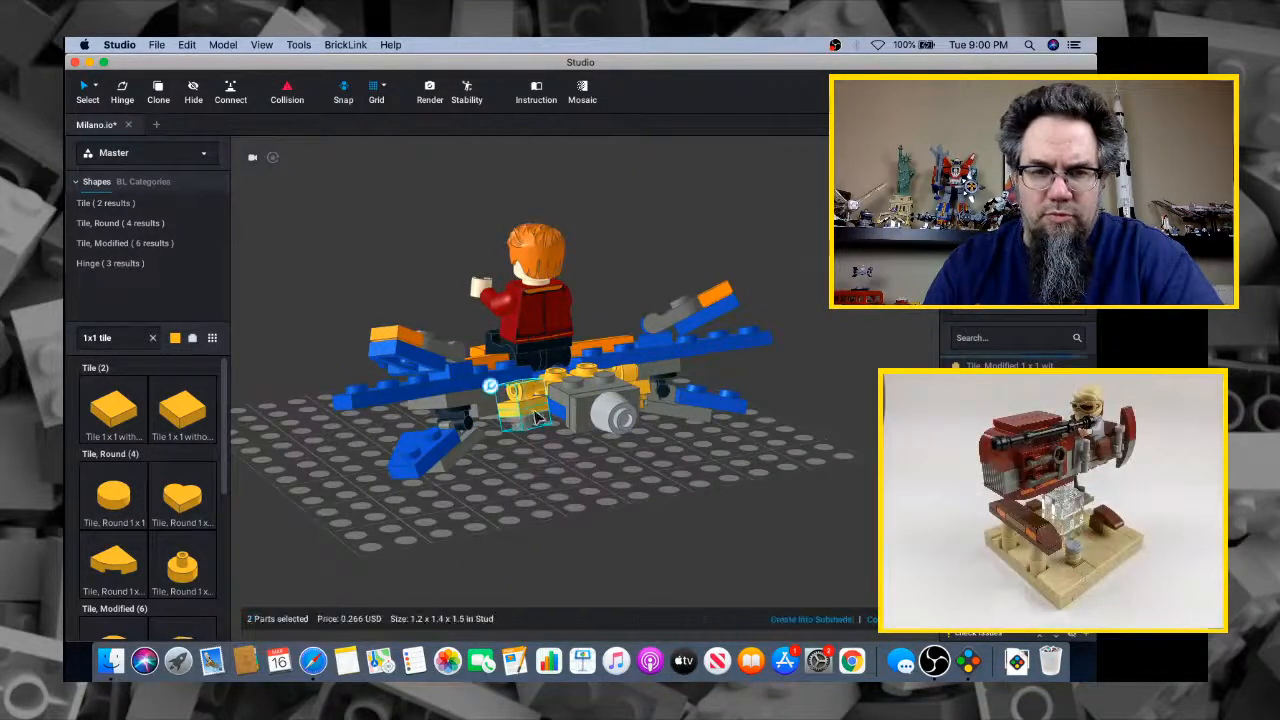
{"action": "left_click", "coordinate": [556, 381], "text": "super"}
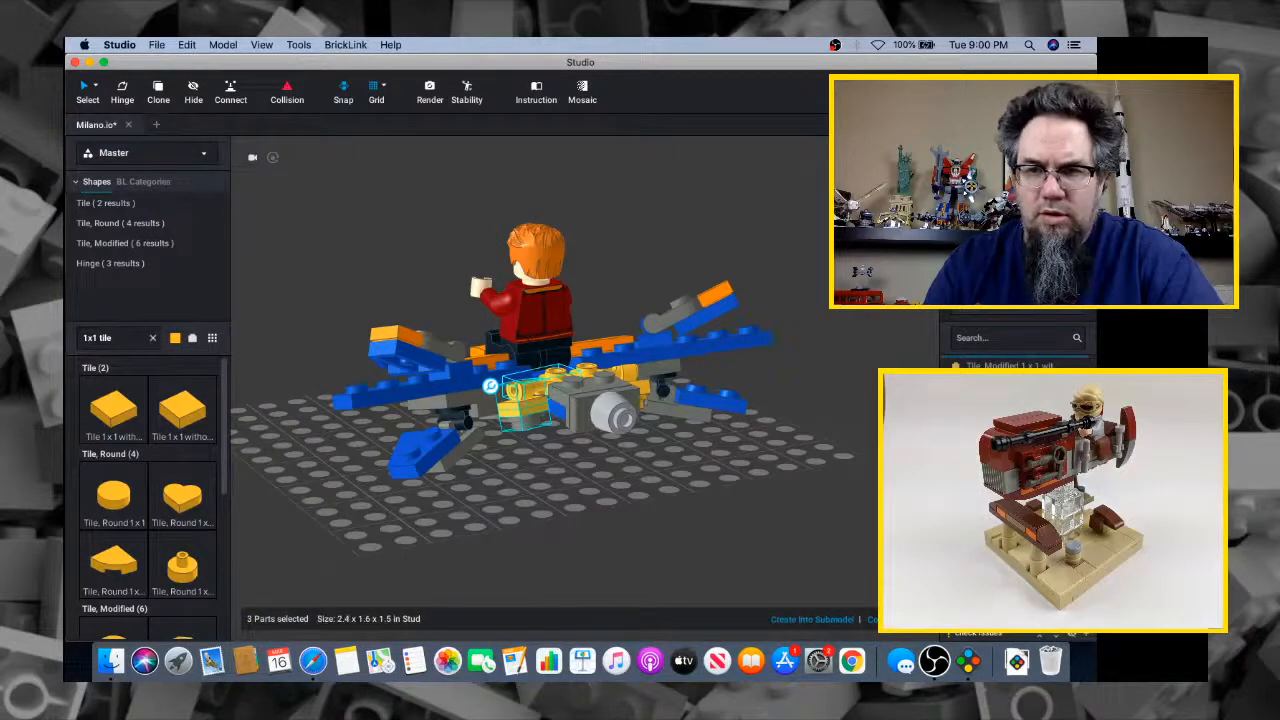
{"action": "right_click_drag", "start_coordinate": [845, 360], "coordinate": [765, 372]}
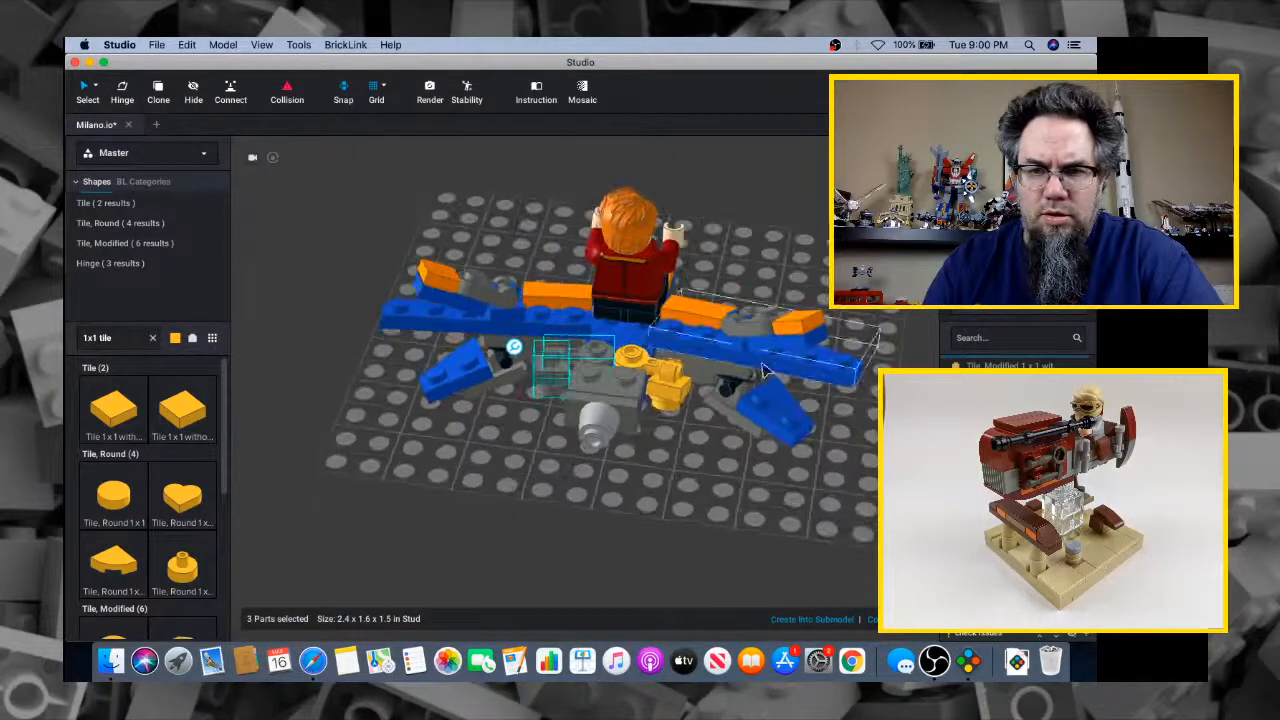
{"action": "left_click", "coordinate": [668, 402], "text": "super"}
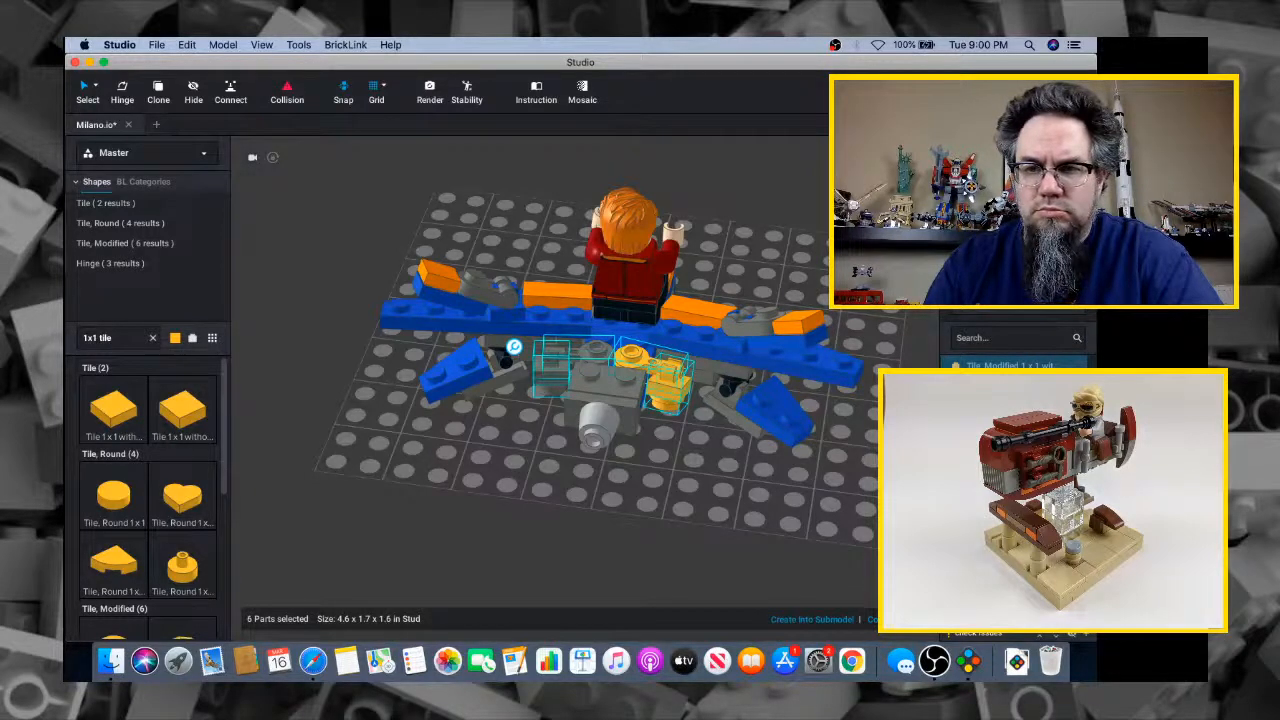
{"action": "right_click_drag", "start_coordinate": [770, 392], "coordinate": [727, 384]}
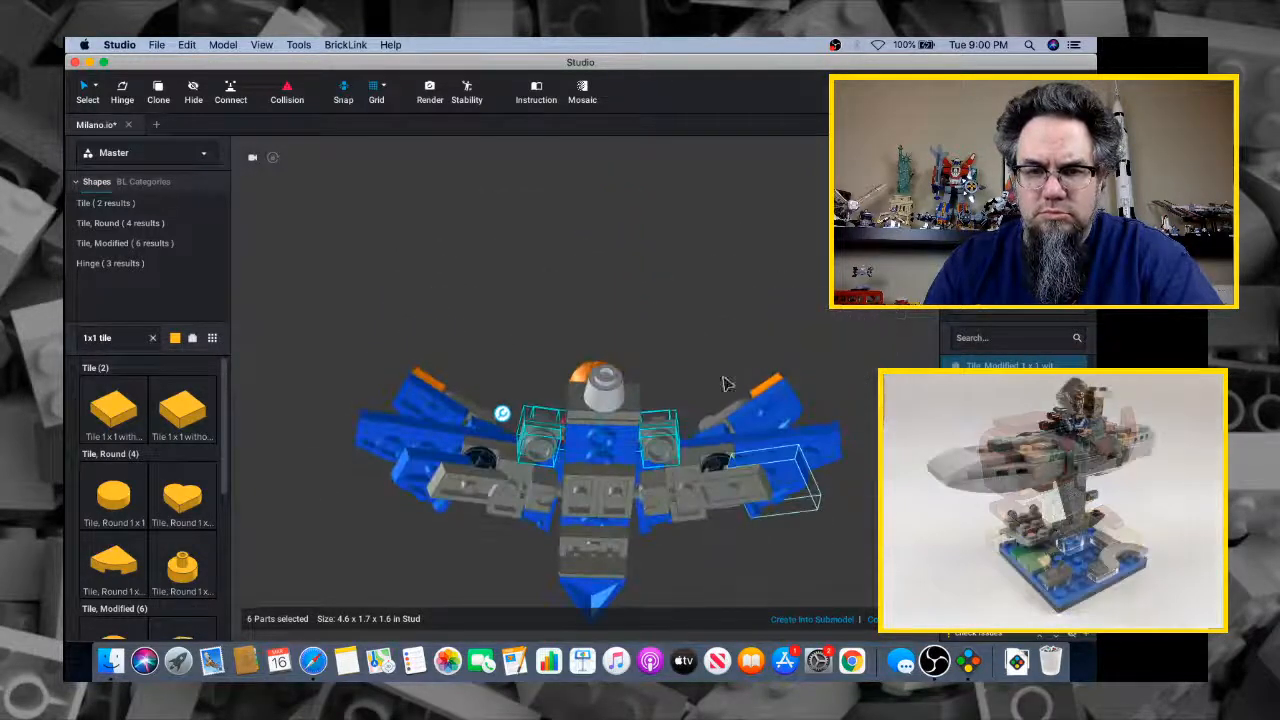
{"action": "left_click", "coordinate": [679, 405]}
Place a grey Plate, Round 1 x 1 Straight Side on the grey plate underneath the right wing
{"action": "left_click", "coordinate": [662, 445]}
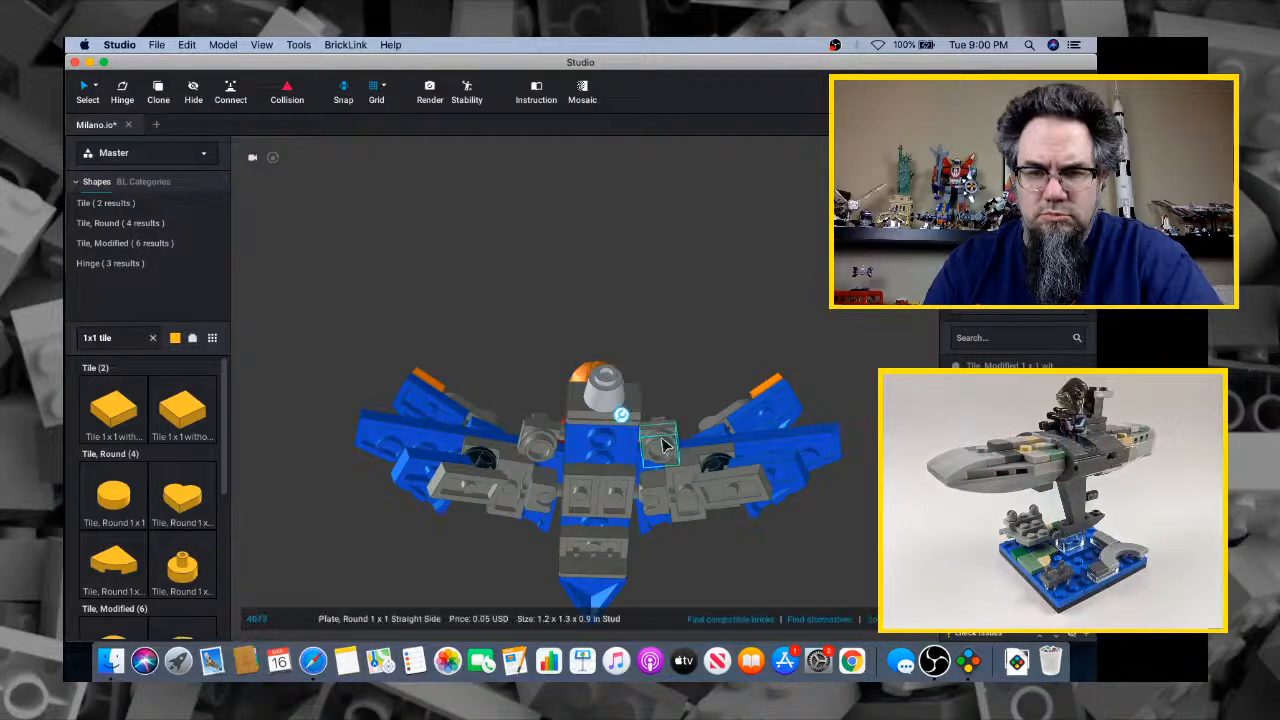
{"action": "left_click_drag", "start_coordinate": [612, 458], "coordinate": [712, 492]}
{"action": "right_click_drag", "start_coordinate": [712, 492], "coordinate": [723, 383]}
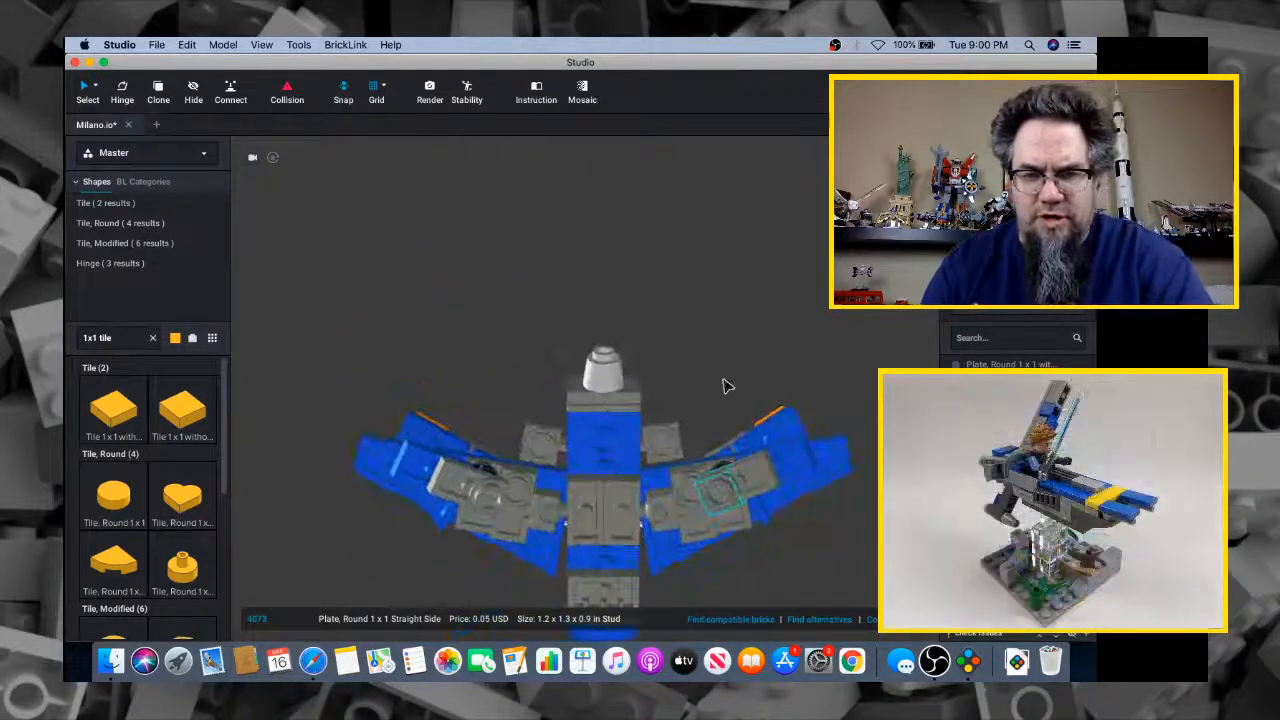
Compare the engine details and lower wings on the ship's underside with the Milano reference images in Safari
{"action": "key", "text": "super+Tab"}
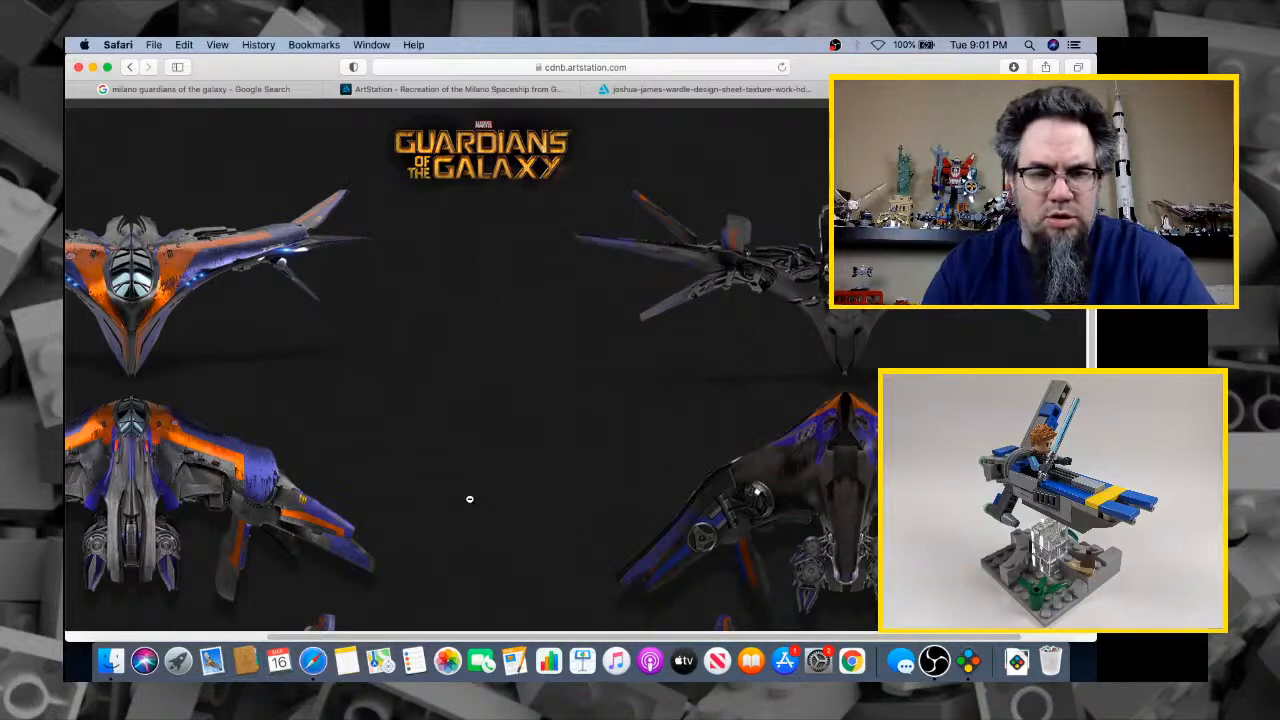
{"action": "key", "text": "super+Tab"}
{"action": "right_click_drag", "start_coordinate": [469, 498], "coordinate": [531, 546]}
{"action": "key", "text": "super+Tab"}
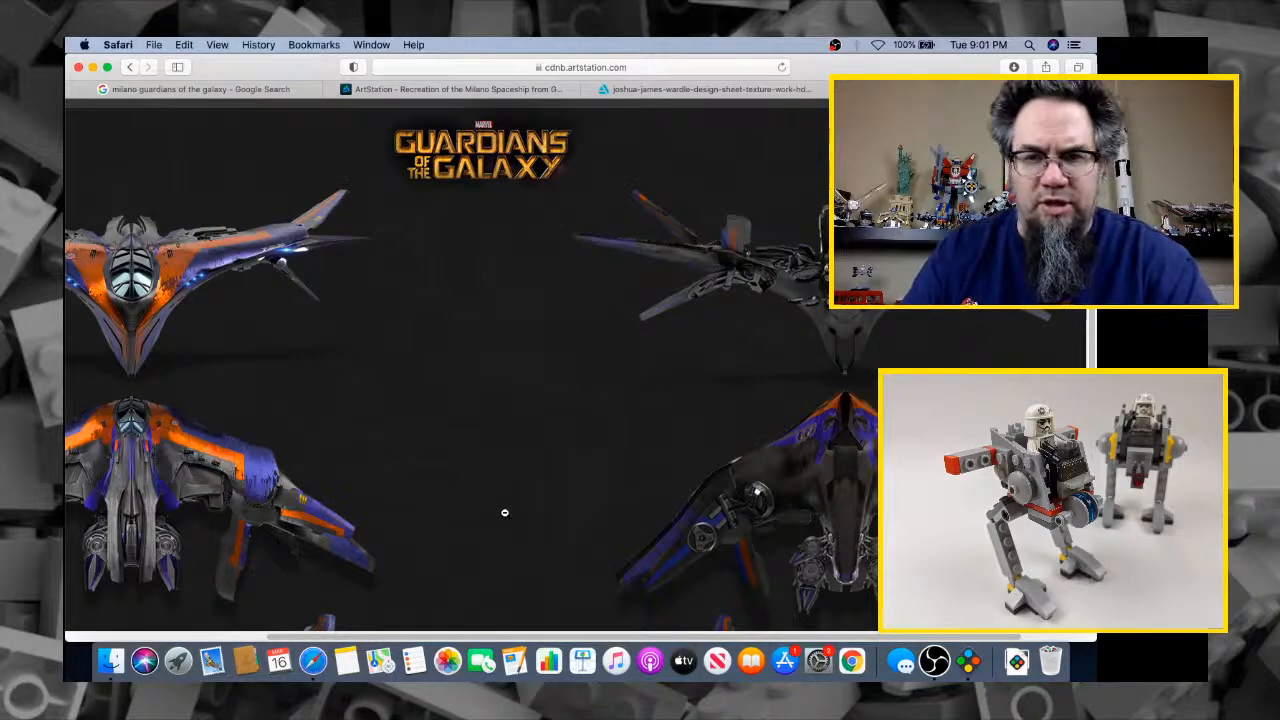
{"action": "key", "text": "super+Tab"}
{"action": "right_click_drag", "start_coordinate": [543, 480], "coordinate": [591, 457]}
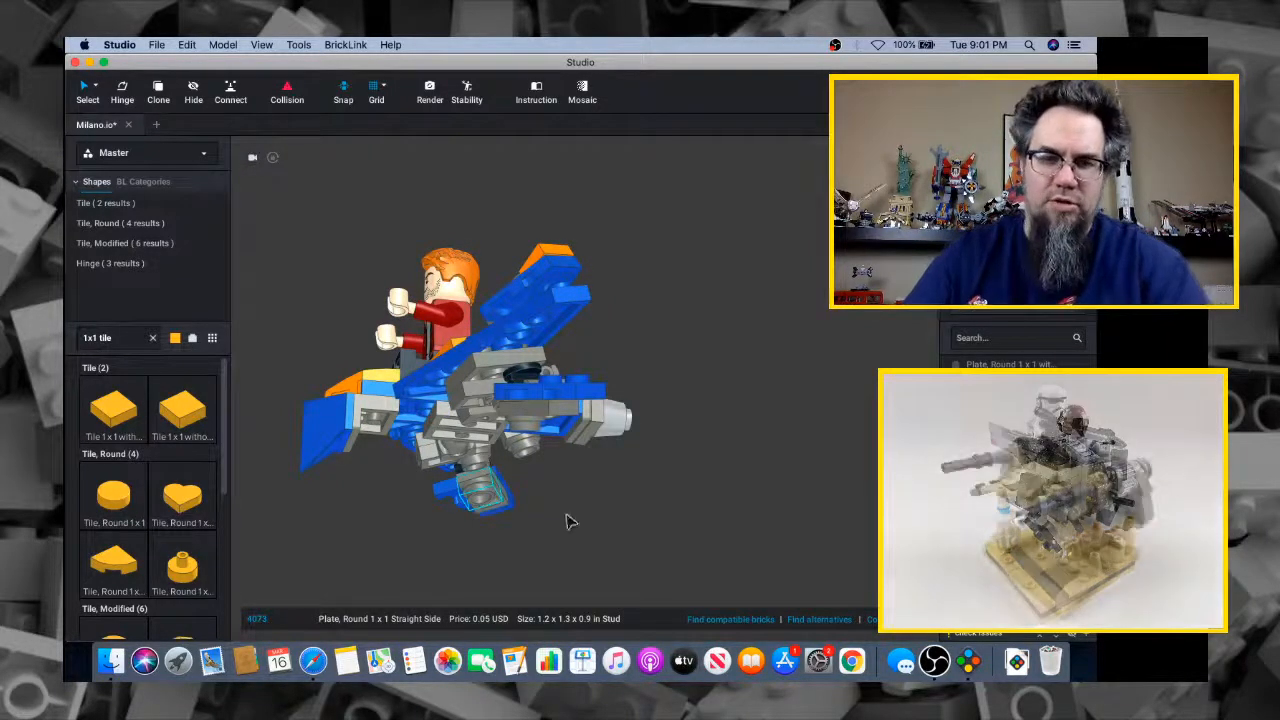
{"action": "right_click_drag", "start_coordinate": [567, 521], "coordinate": [626, 399]}
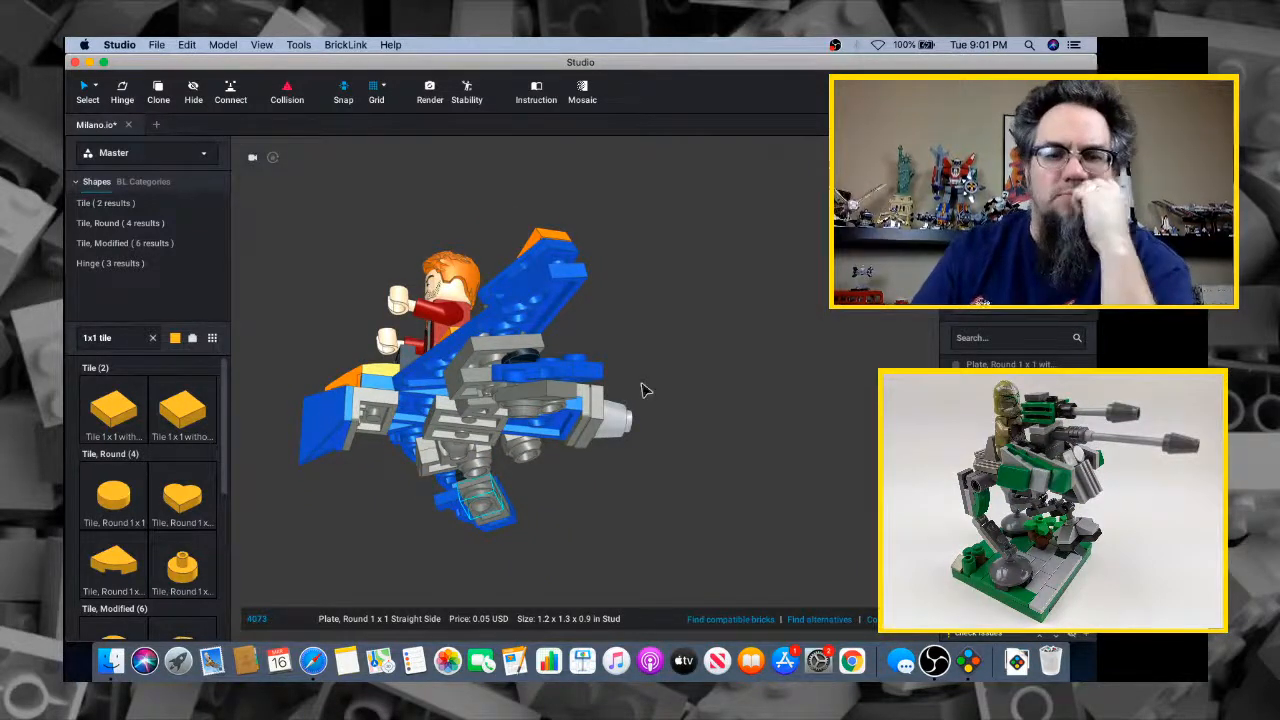
Compare the Milano model's wings and rear engine section with the Guardians of the Galaxy ship reference sheet in Safari
{"action": "right_click_drag", "start_coordinate": [659, 372], "coordinate": [583, 421]}
{"action": "key", "text": "super+Tab"}
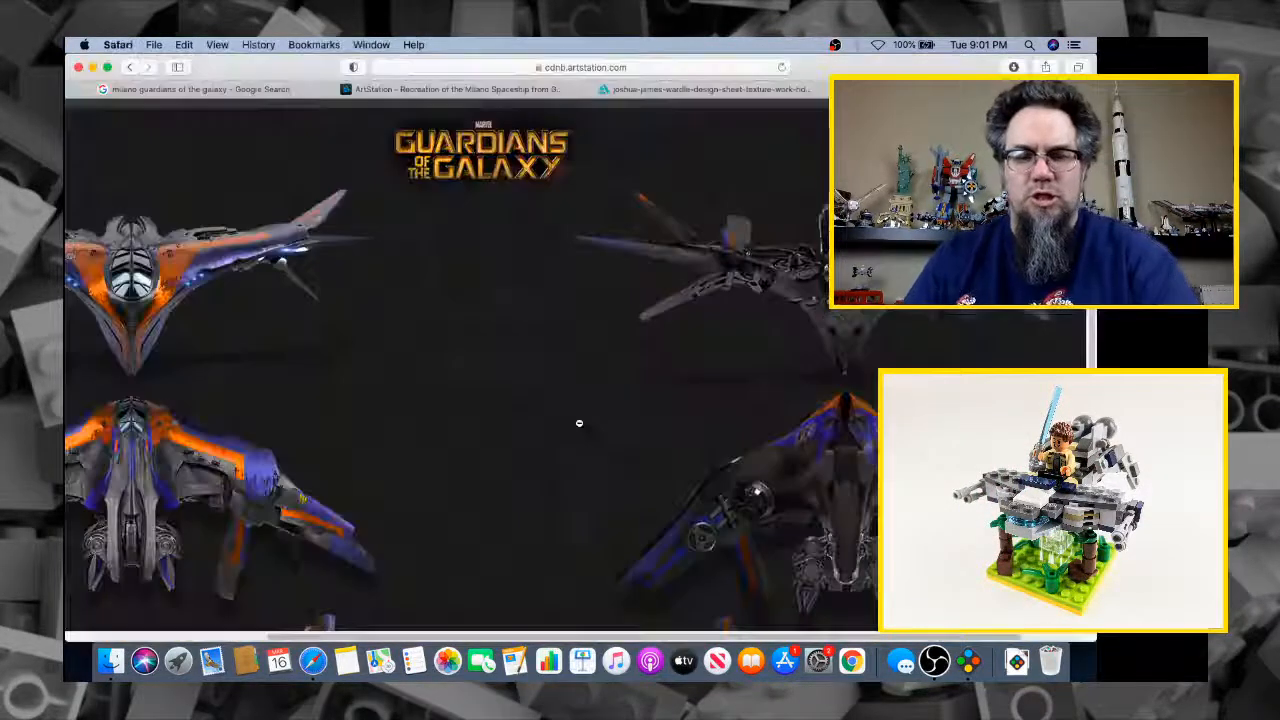
{"action": "key", "text": "super+Tab"}
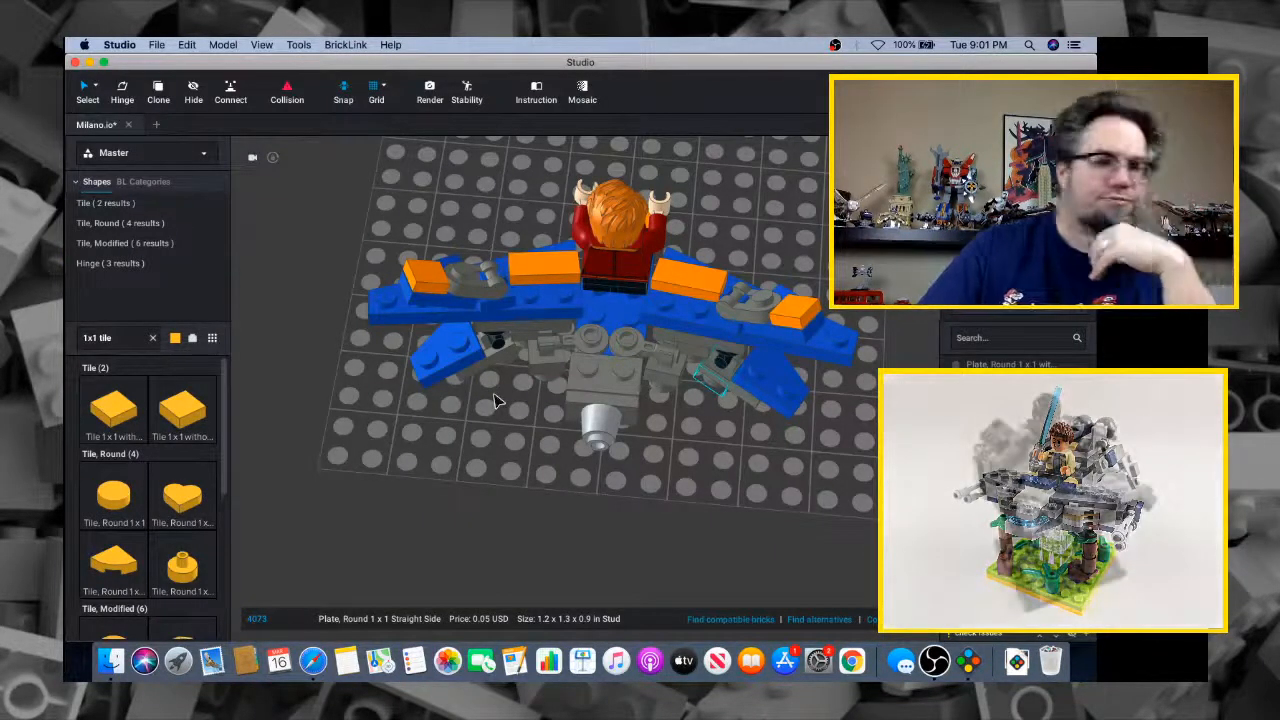
{"action": "scroll", "coordinate": [494, 401], "scroll_direction": "down", "scroll_amount": 3}
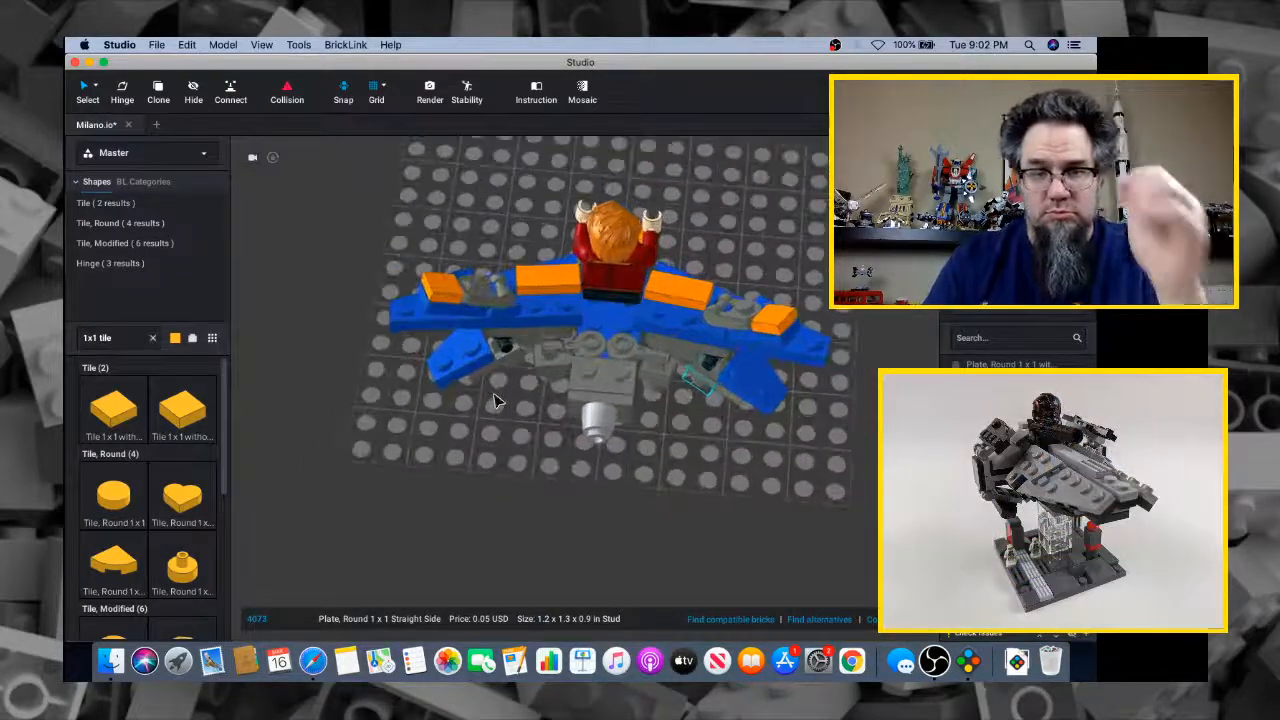
{"action": "key", "text": "super+Tab"}
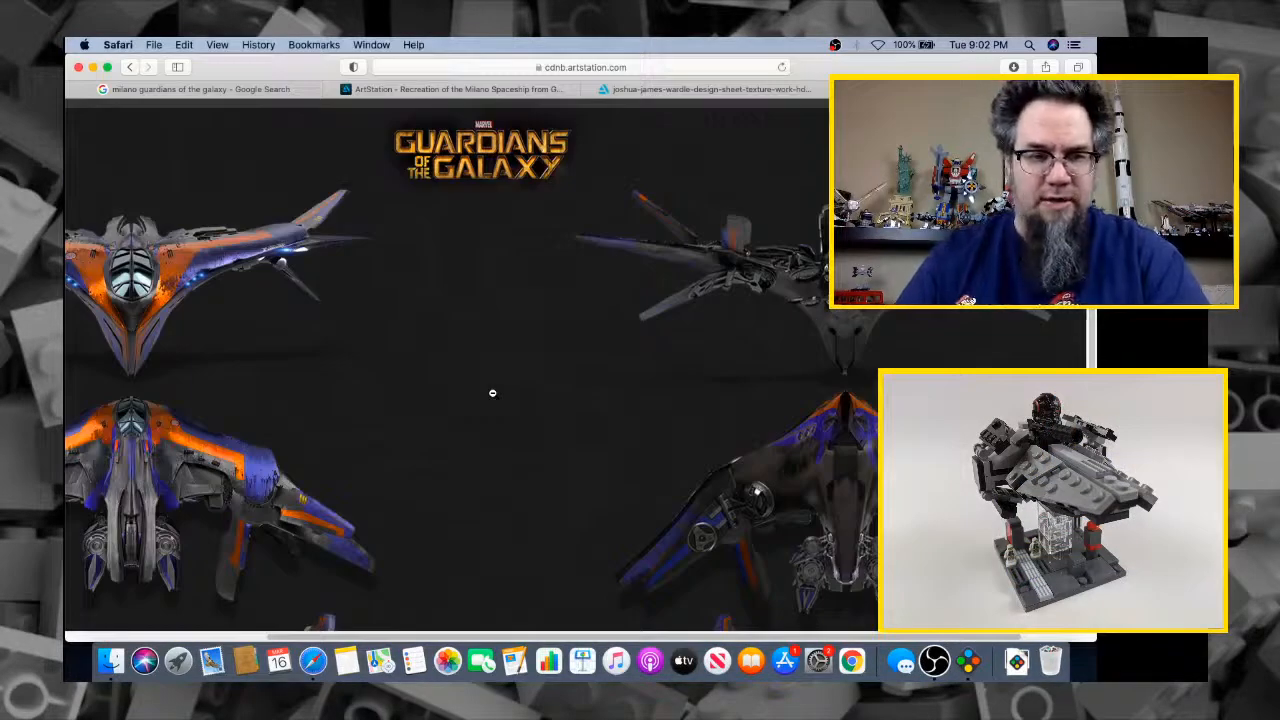
{"action": "key", "text": "super+Tab"}
{"action": "right_click_drag", "start_coordinate": [494, 401], "coordinate": [701, 418]}
{"action": "key", "text": "super+Tab"}
{"action": "key", "text": "super+Tab"}
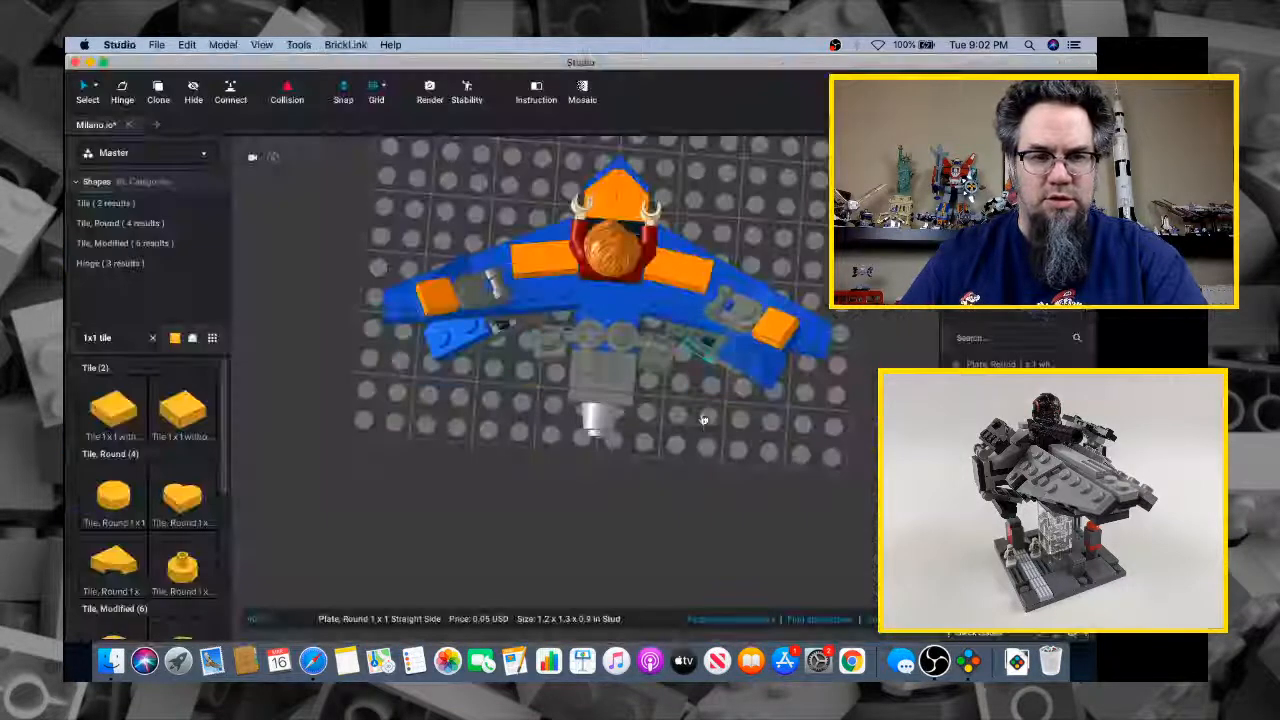
{"action": "key", "text": "super+Tab"}
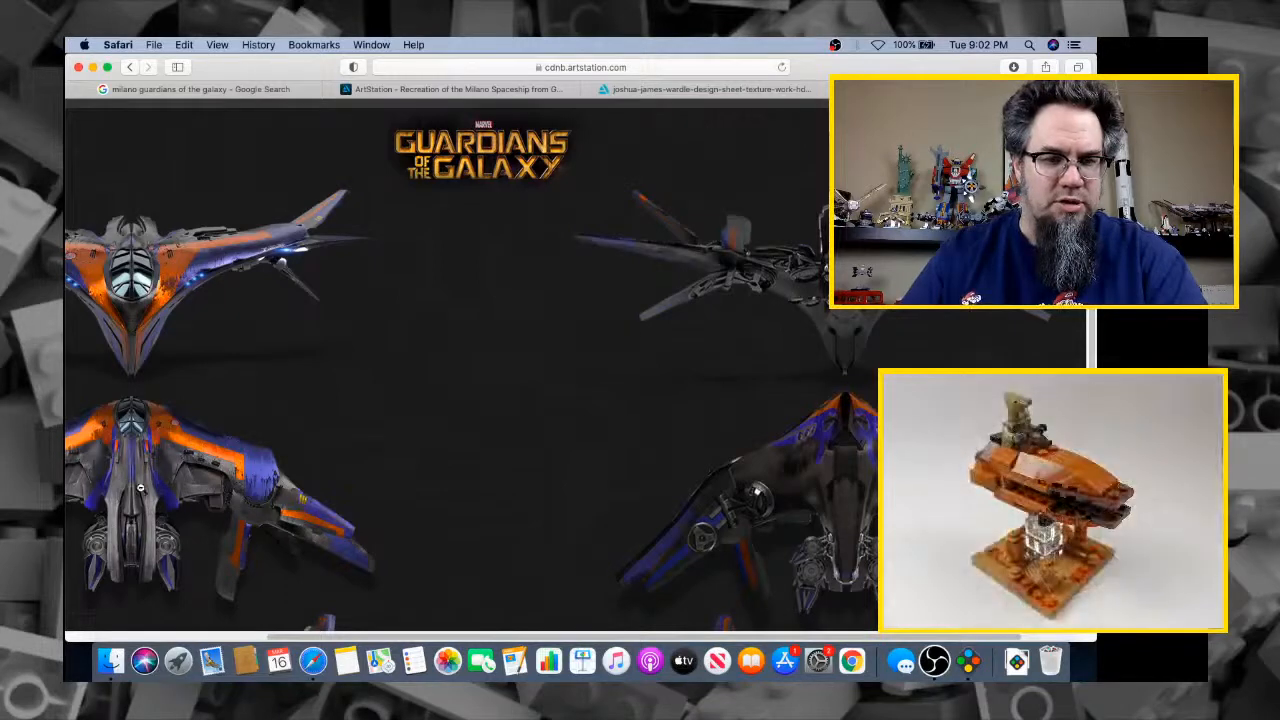
{"action": "key", "text": "super+Tab"}
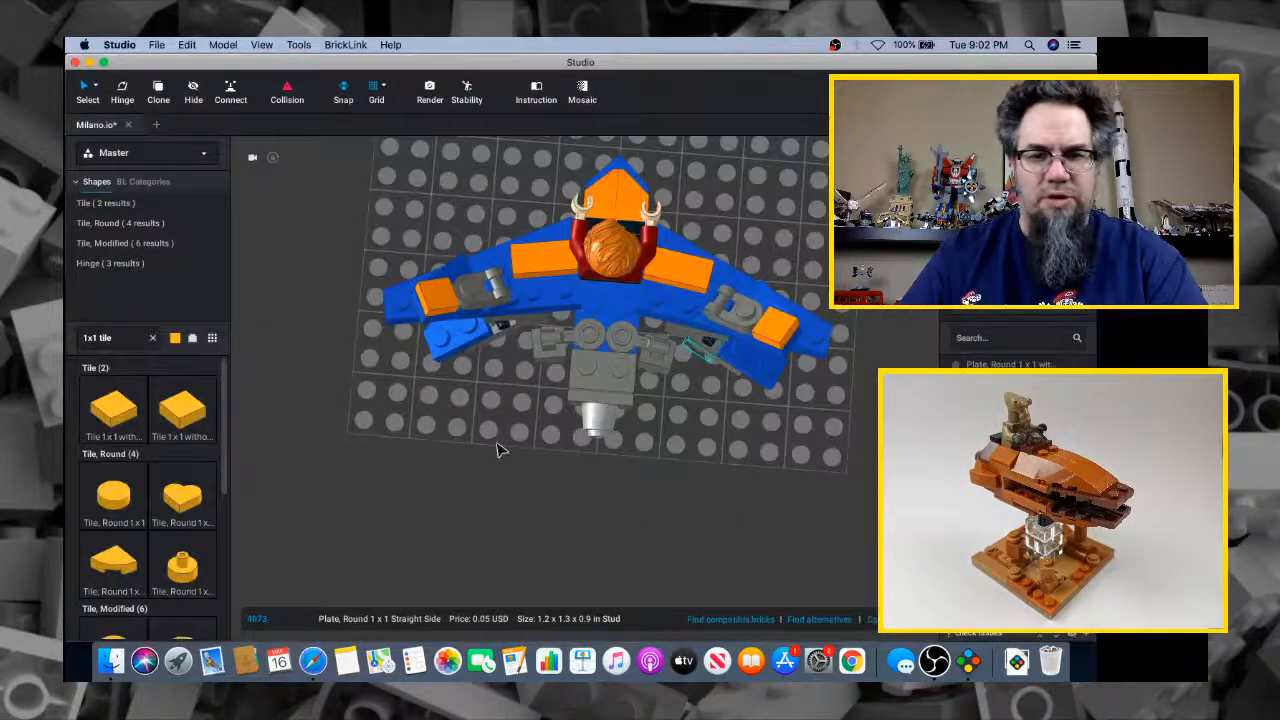
{"action": "right_click_drag", "start_coordinate": [497, 448], "coordinate": [505, 432]}
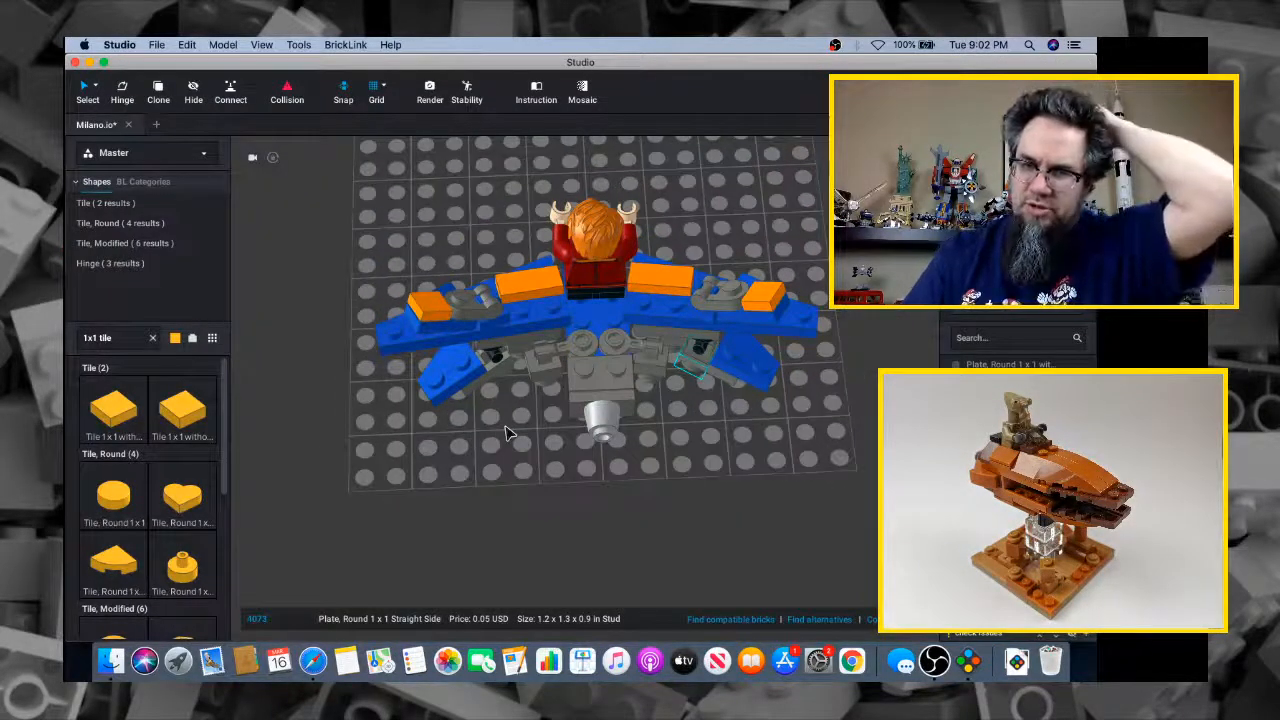
{"action": "key", "text": "super+Tab"}
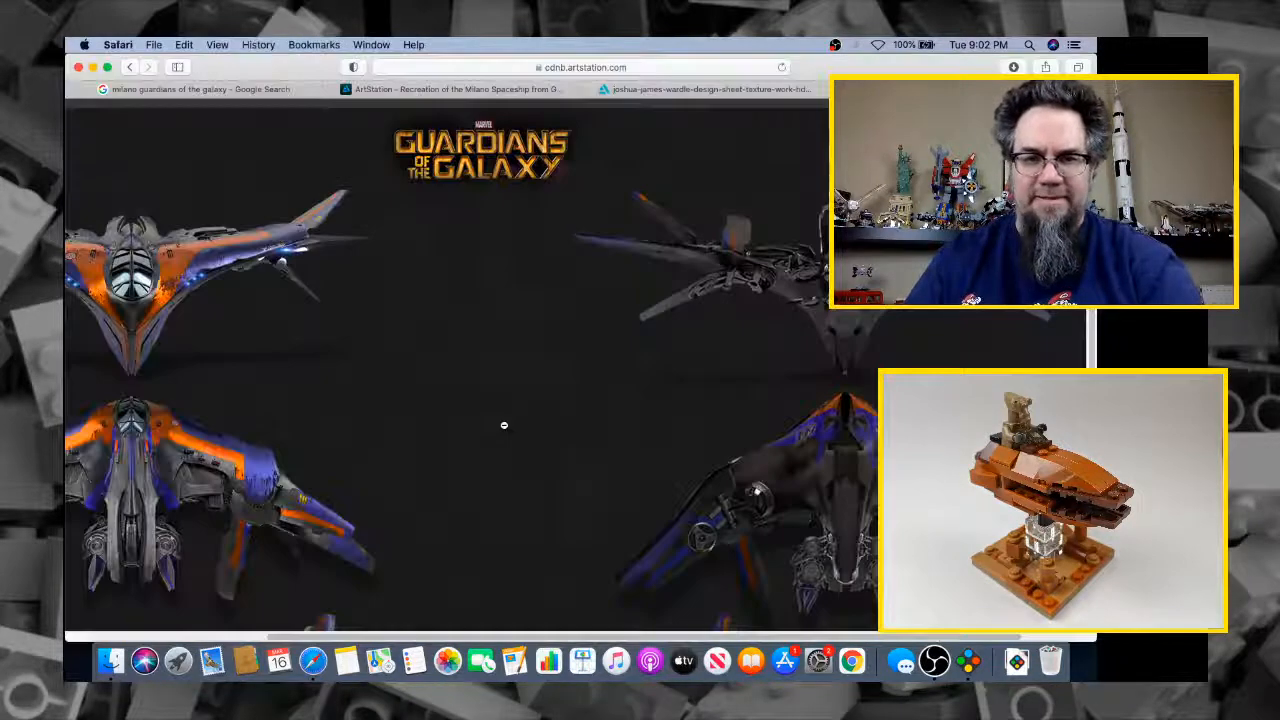
{"action": "key", "text": "super+Tab"}
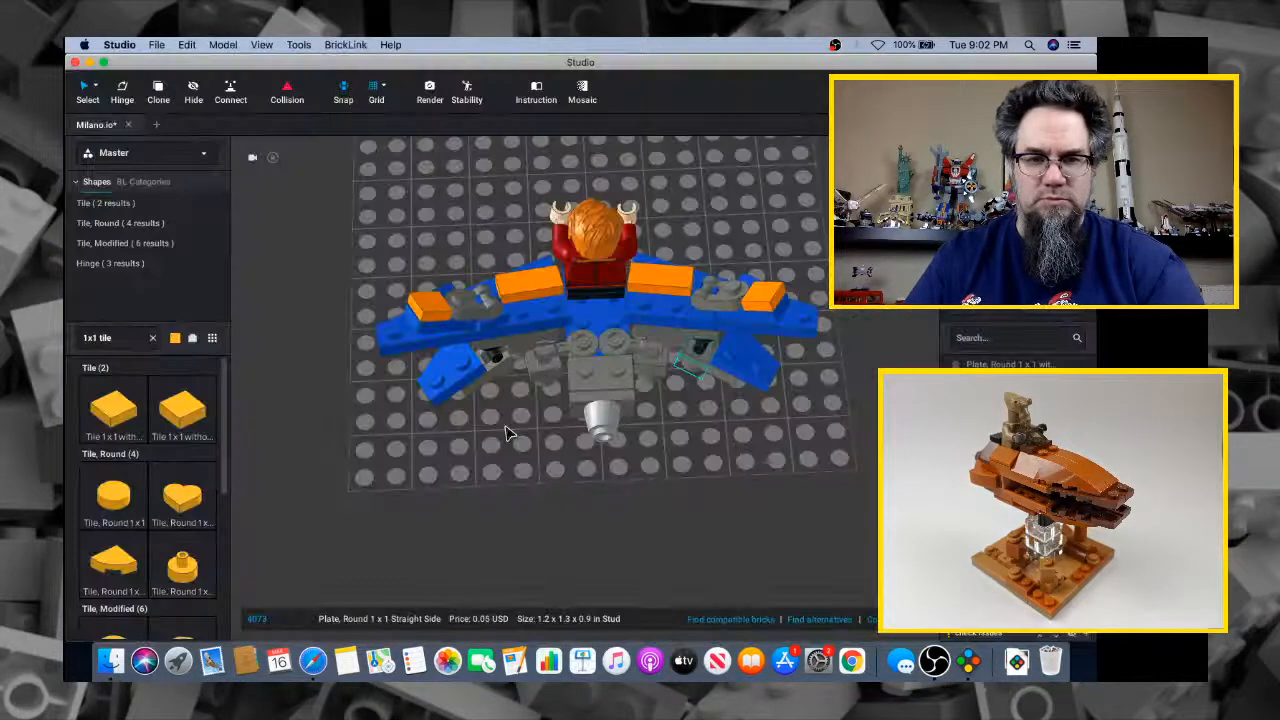
{"action": "key", "text": "super+Tab"}
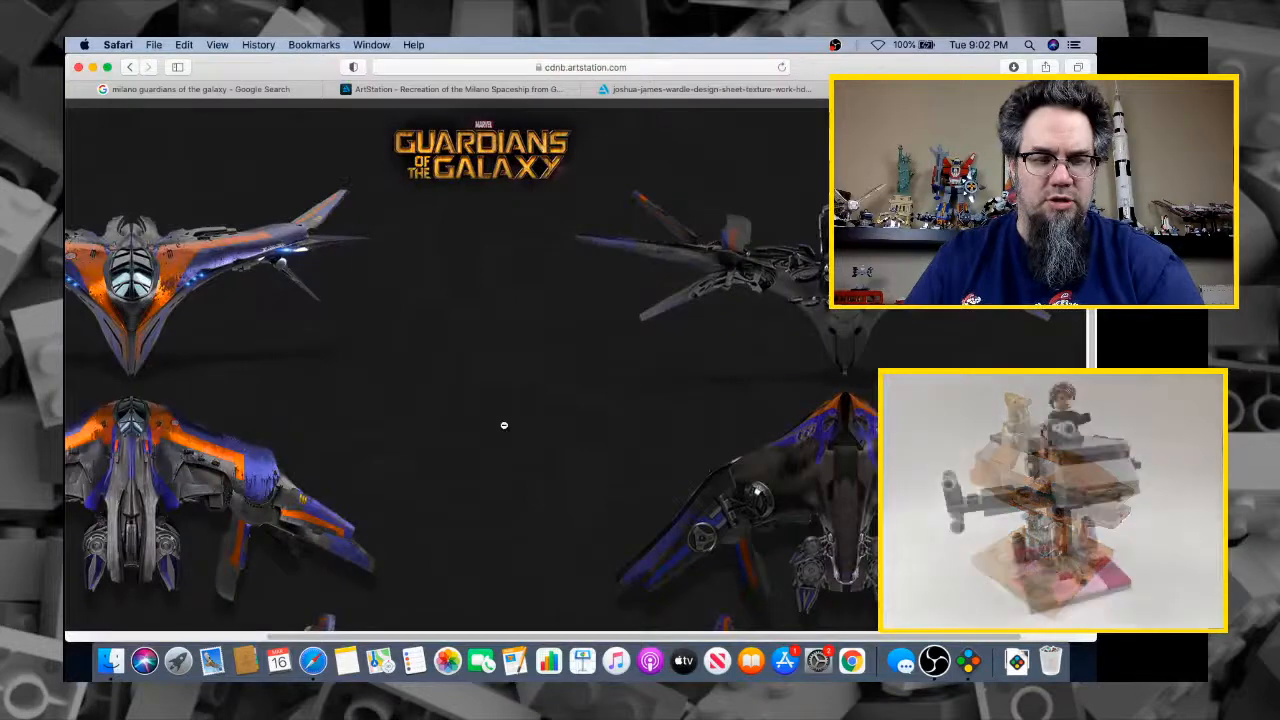
{"action": "key", "text": "super+Tab"}
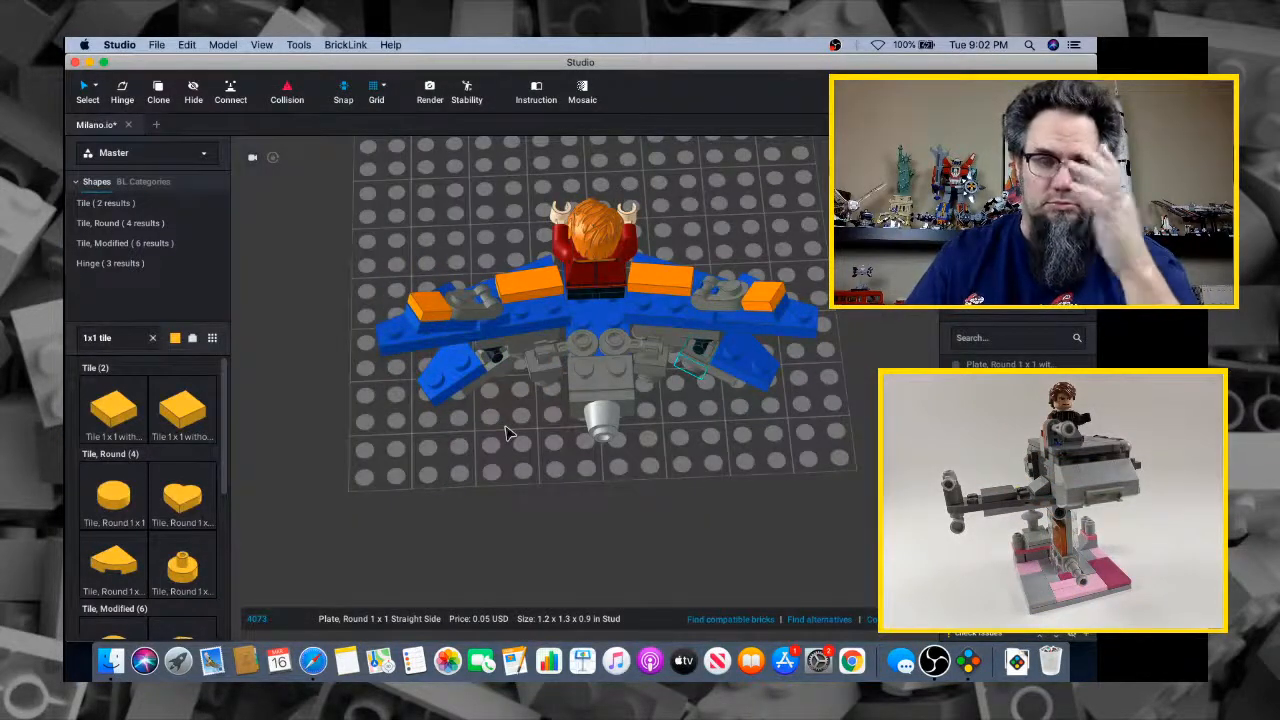
{"action": "key", "text": "super+Tab"}
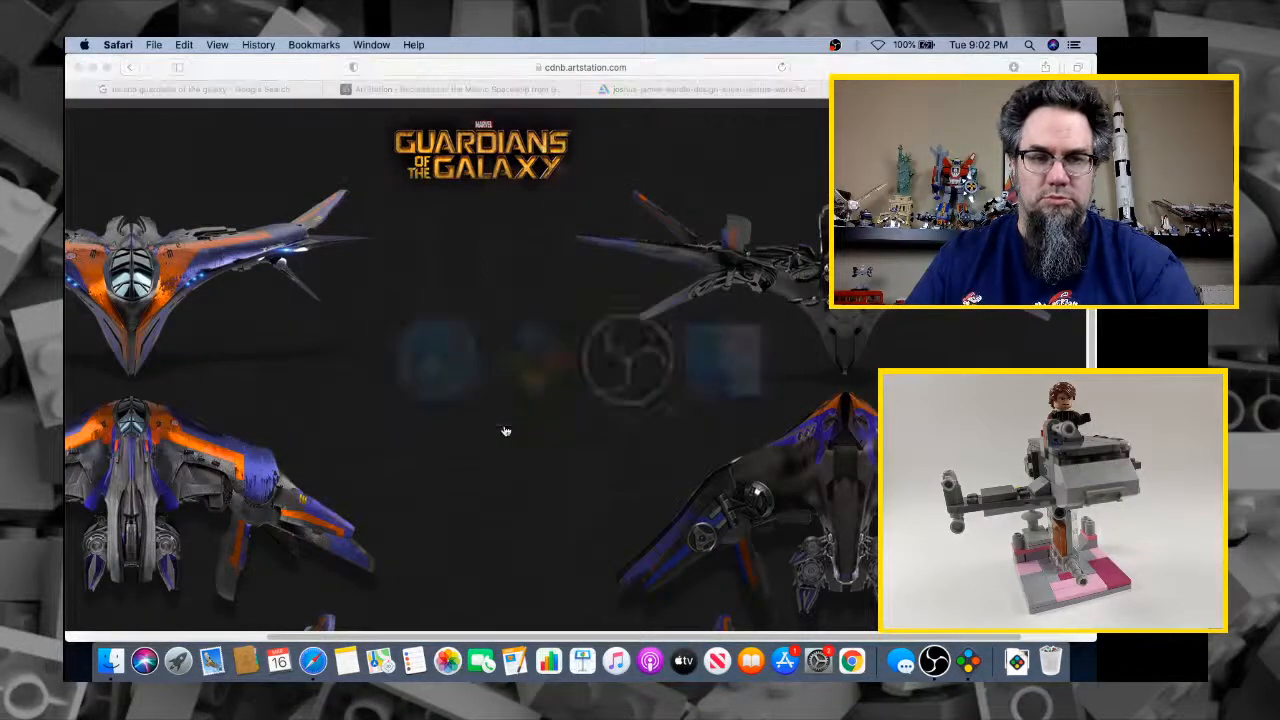
{"action": "key", "text": "super+Tab"}
{"action": "right_click_drag", "start_coordinate": [504, 430], "coordinate": [755, 323]}
{"action": "scroll", "coordinate": [650, 427], "scroll_direction": "up", "scroll_amount": 5}
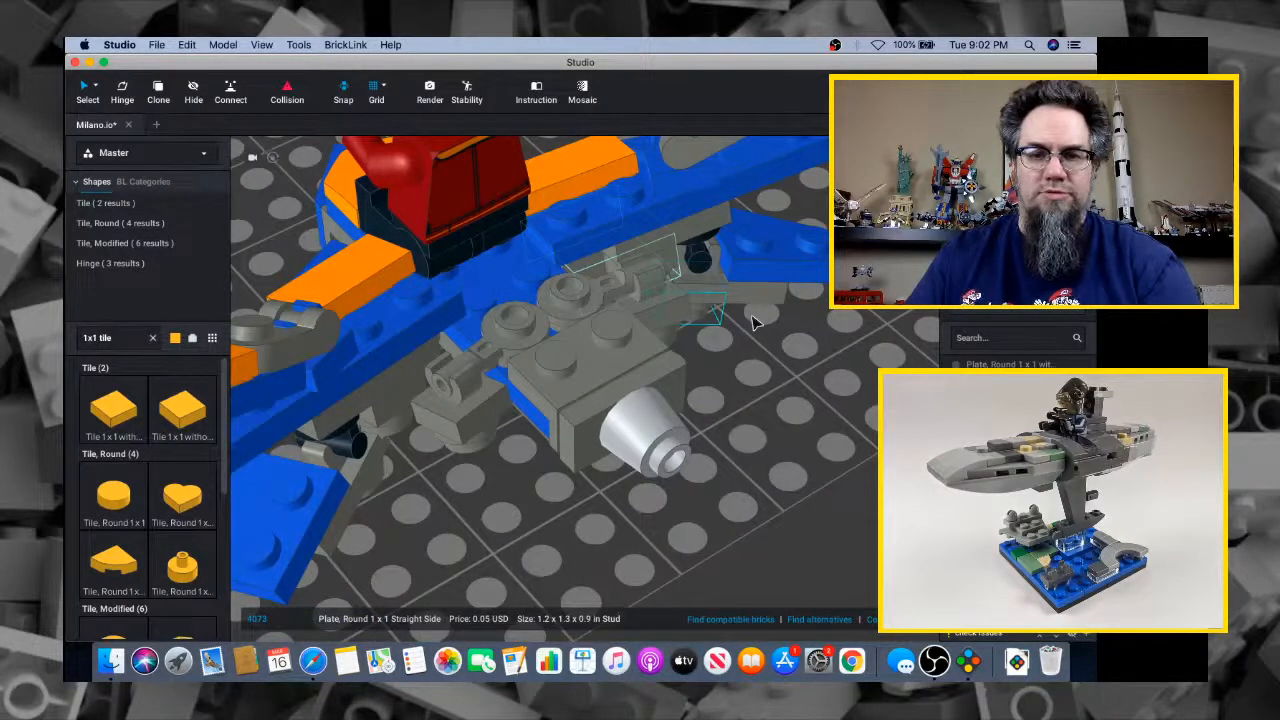
{"action": "key", "text": "super+Tab"}
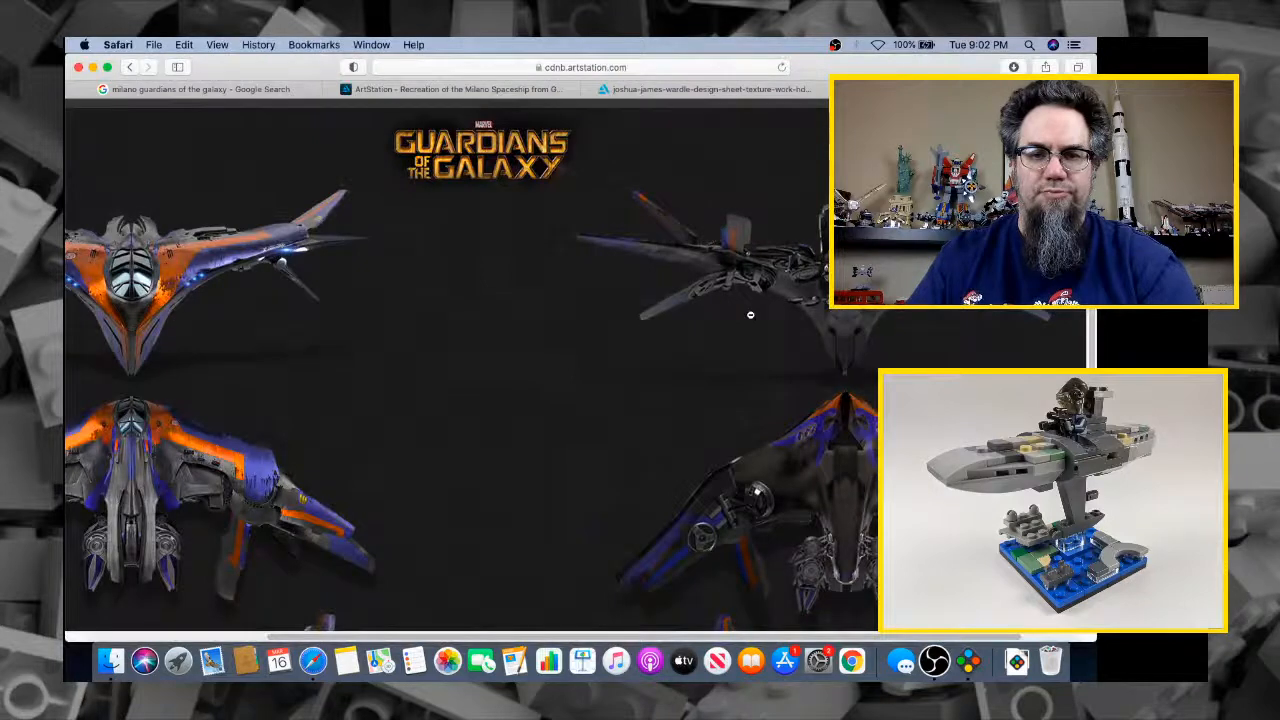
Back in Studio, try a light gray Plate 2 x 2 on the rear engine section behind the minifigure, and remove it
{"action": "key", "text": "super+Tab"}
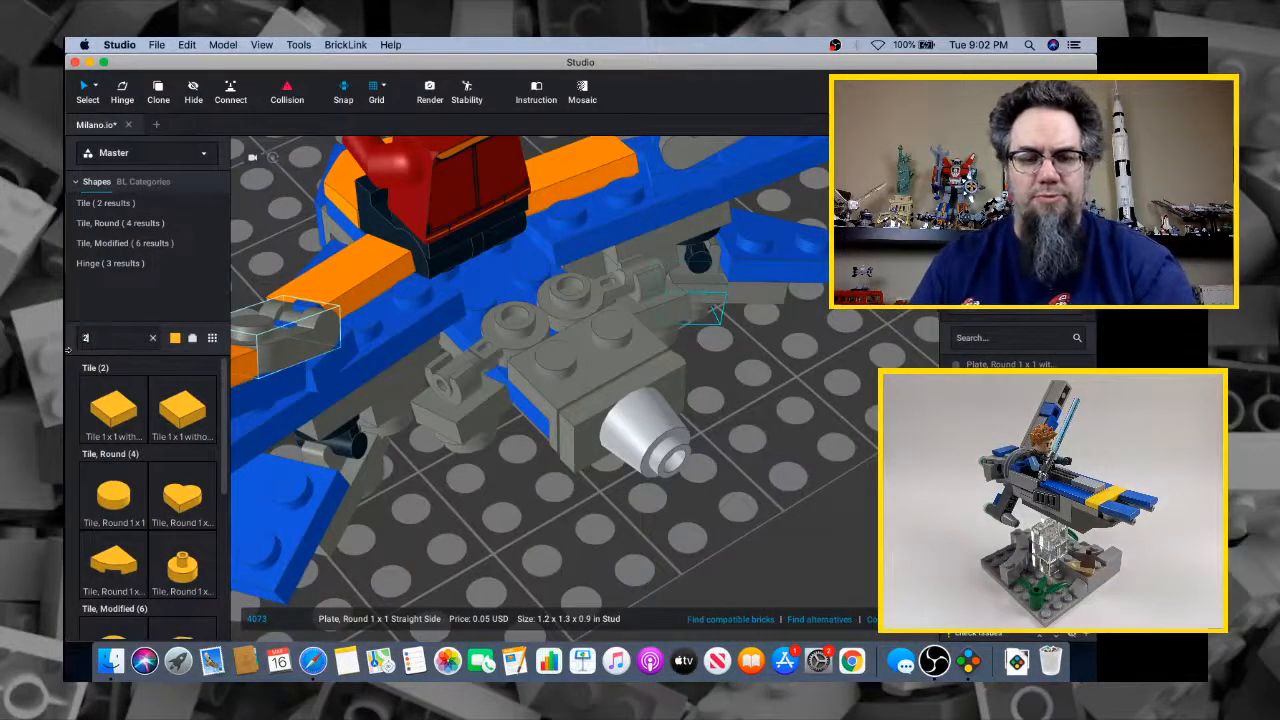
{"action": "type", "text": "x2 plate"}
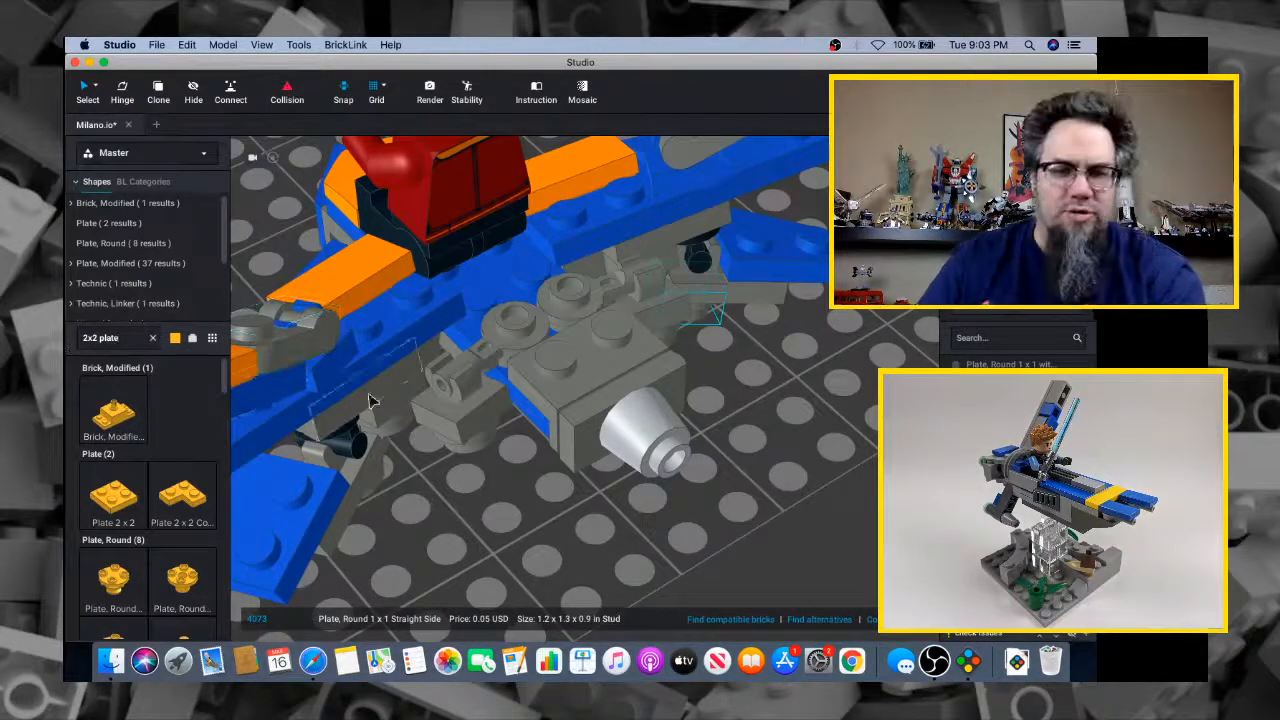
{"action": "left_click_drag", "start_coordinate": [140, 492], "coordinate": [519, 300]}
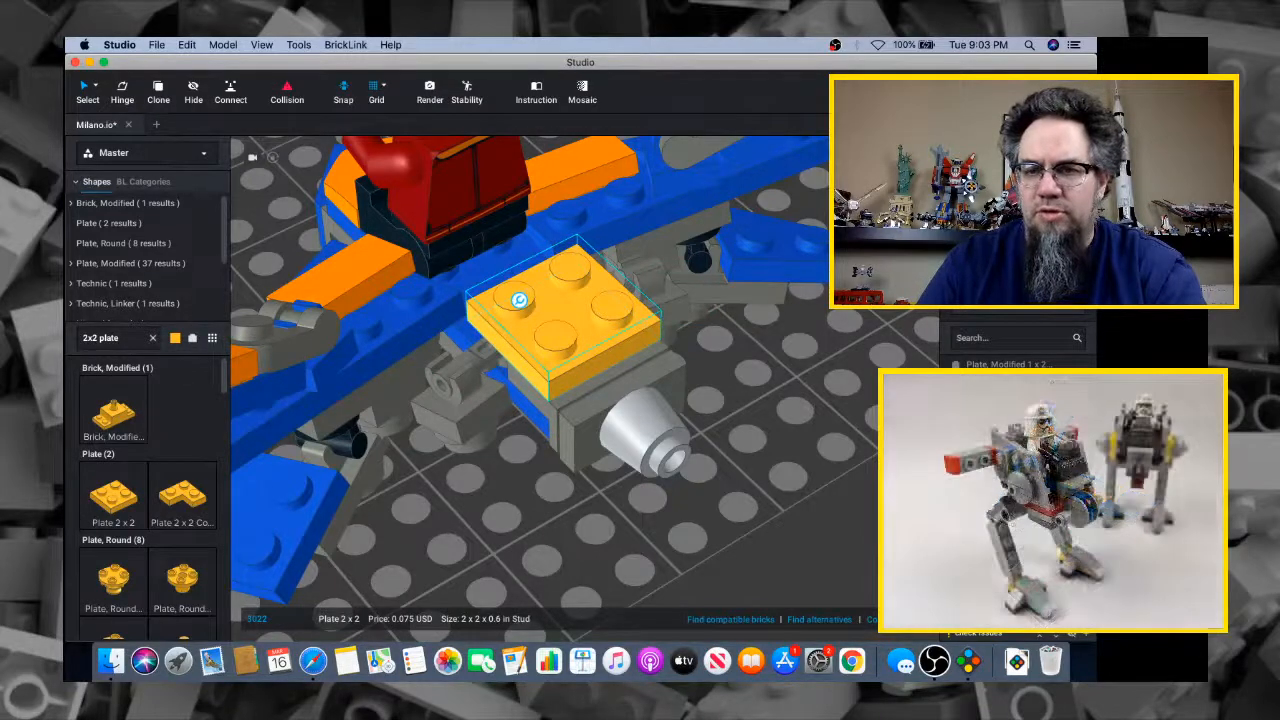
{"action": "key", "text": "super+Tab"}
{"action": "key", "text": "super+Tab"}
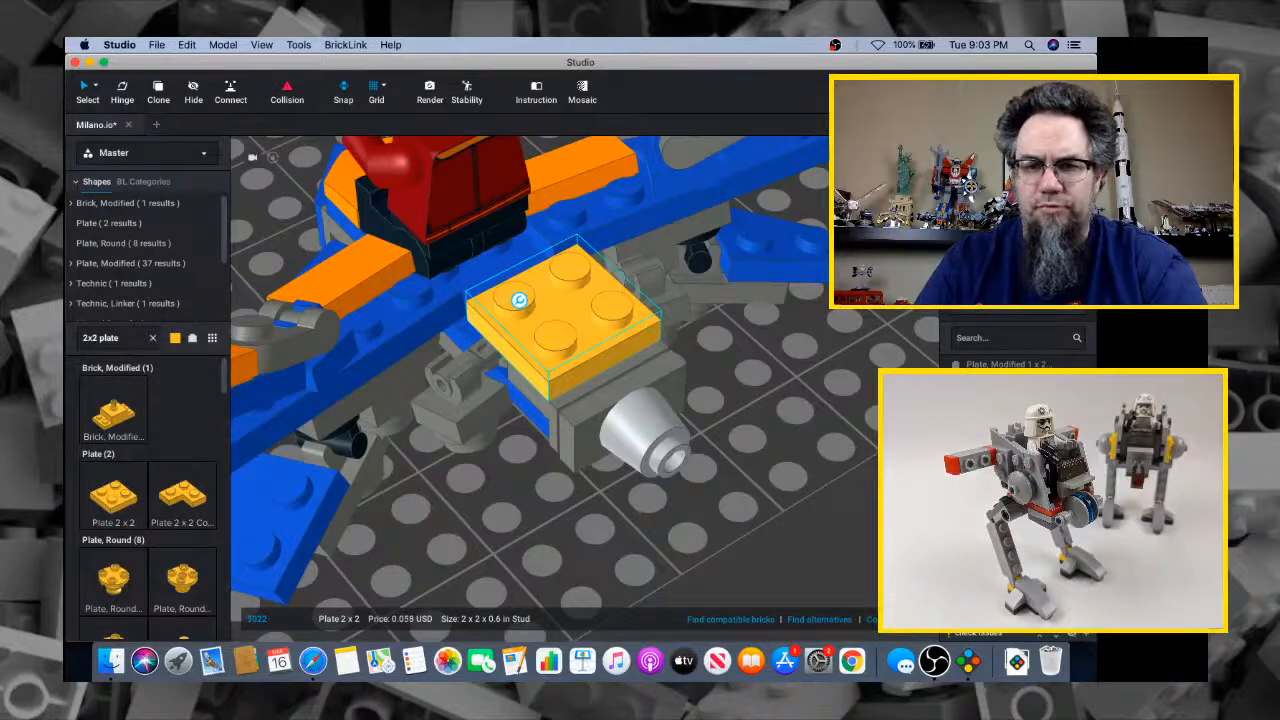
{"action": "scroll", "coordinate": [805, 390], "scroll_direction": "down", "scroll_amount": 5}
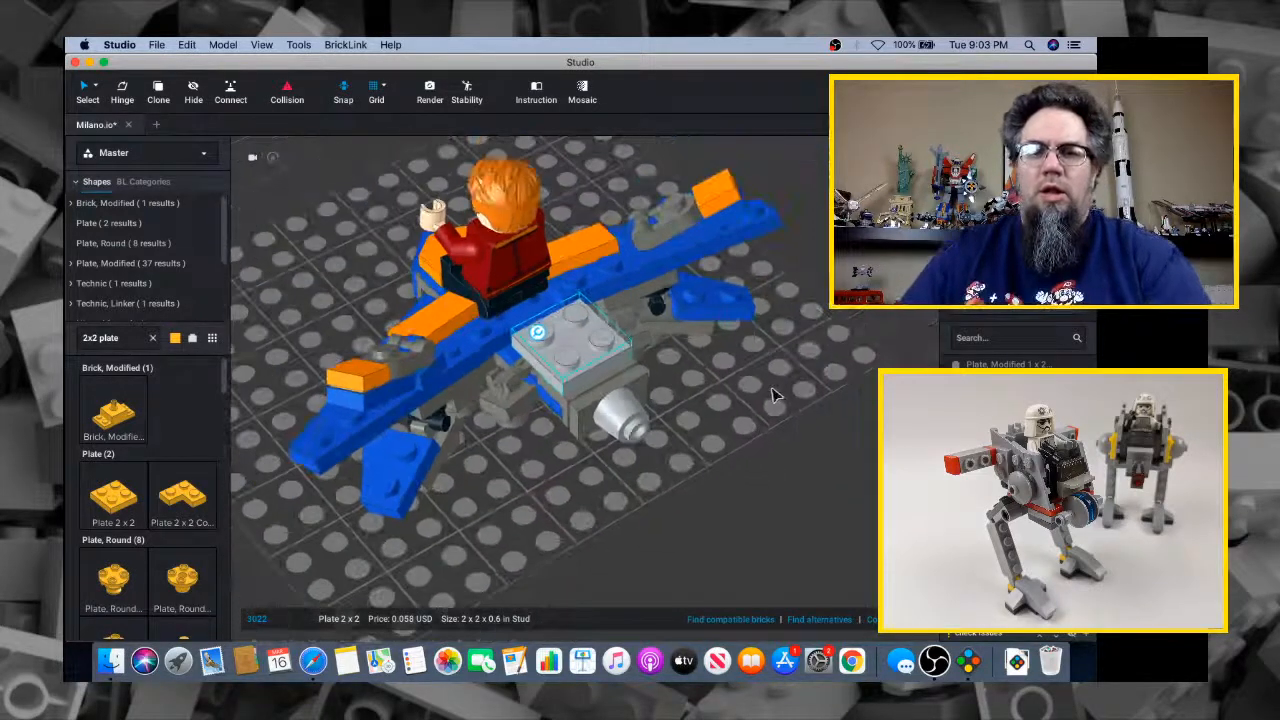
{"action": "right_click_drag", "start_coordinate": [772, 395], "coordinate": [748, 393]}
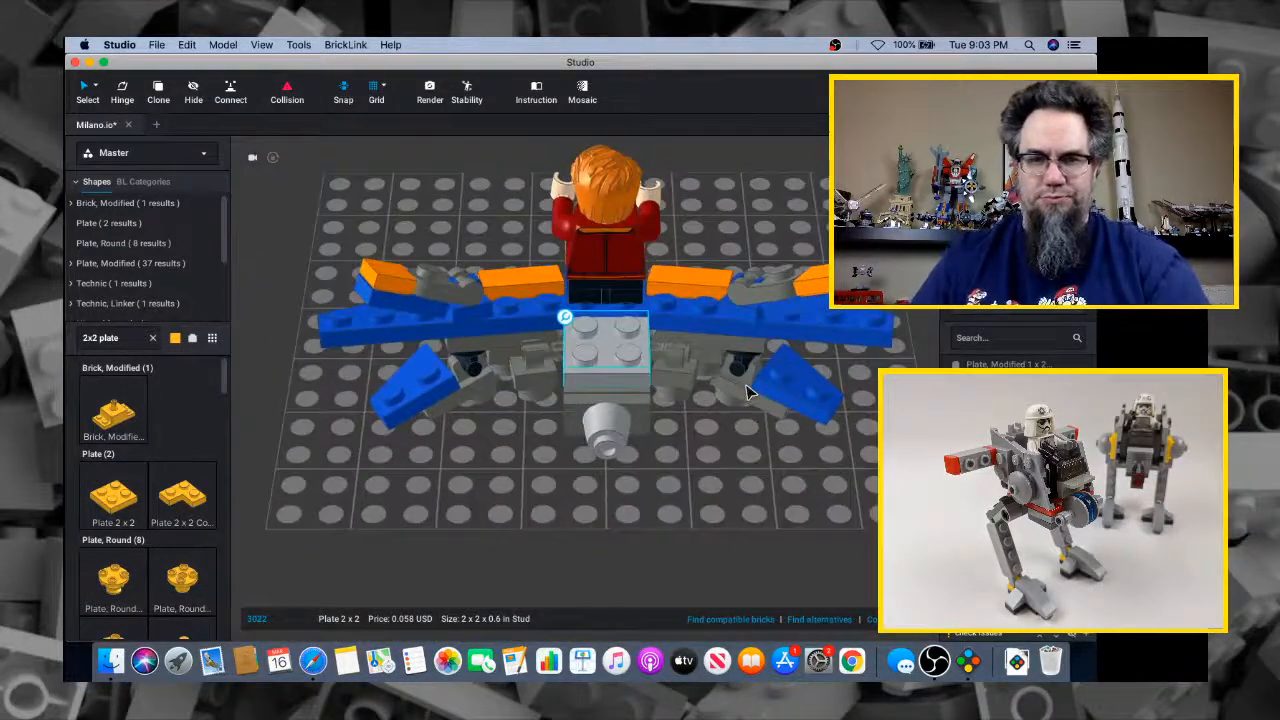
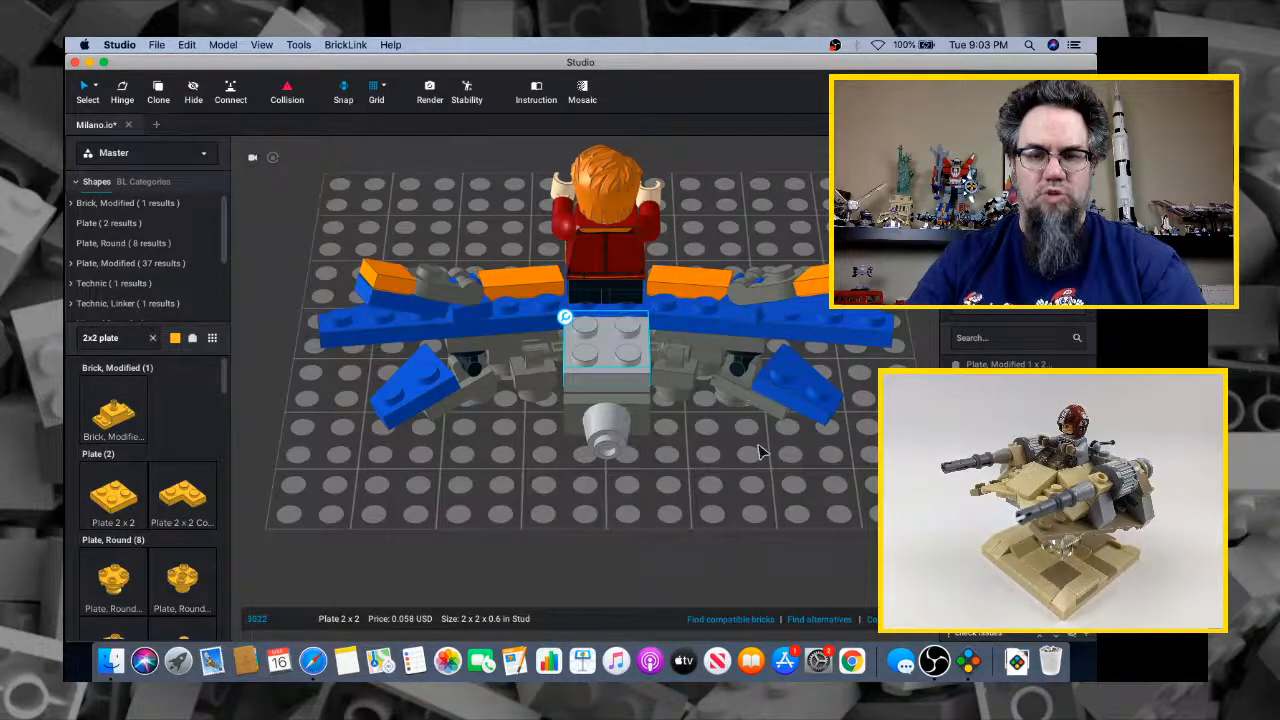
{"action": "left_click", "coordinate": [679, 522]}
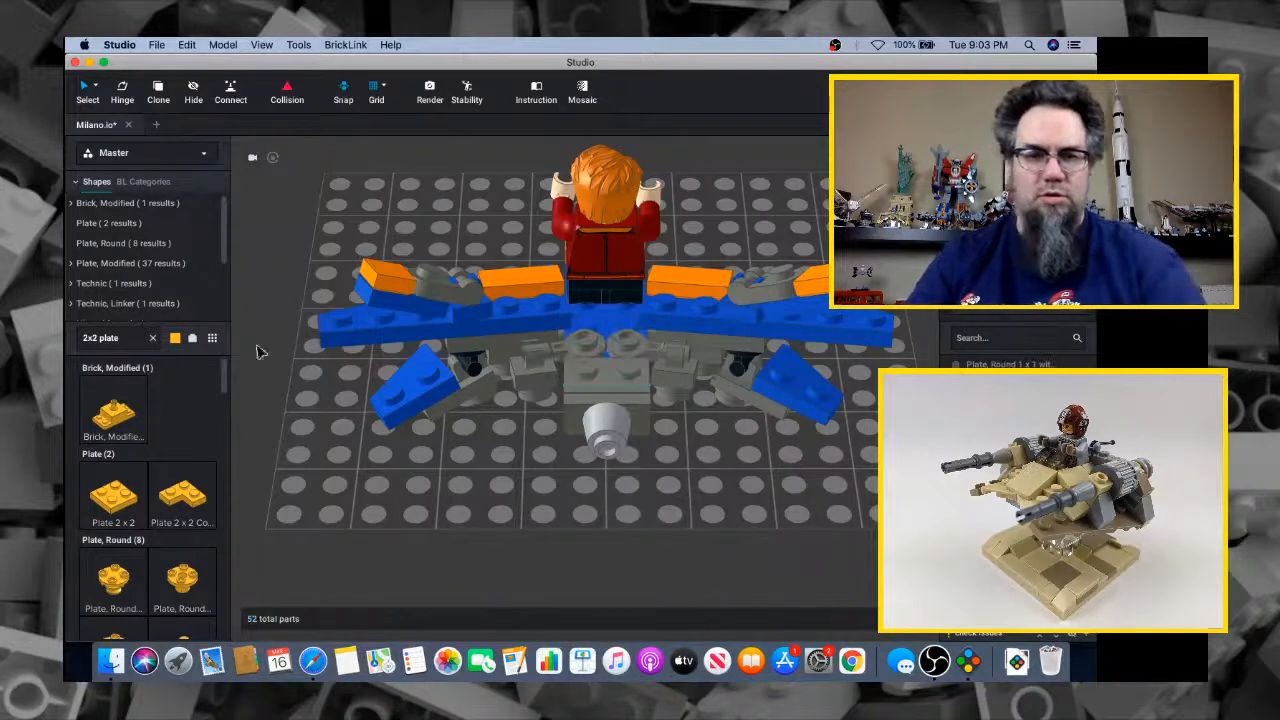
Find "2x2 mod tile" parts and place a Tile, Modified 2 x 2 with Studs on Edge on the engine section behind the minifigure
{"action": "key", "text": "BackSpace"}
{"action": "key", "text": "BackSpace"}
{"action": "key", "text": "BackSpace"}
{"action": "key", "text": "BackSpace"}
{"action": "key", "text": "BackSpace"}
{"action": "key", "text": "BackSpace"}
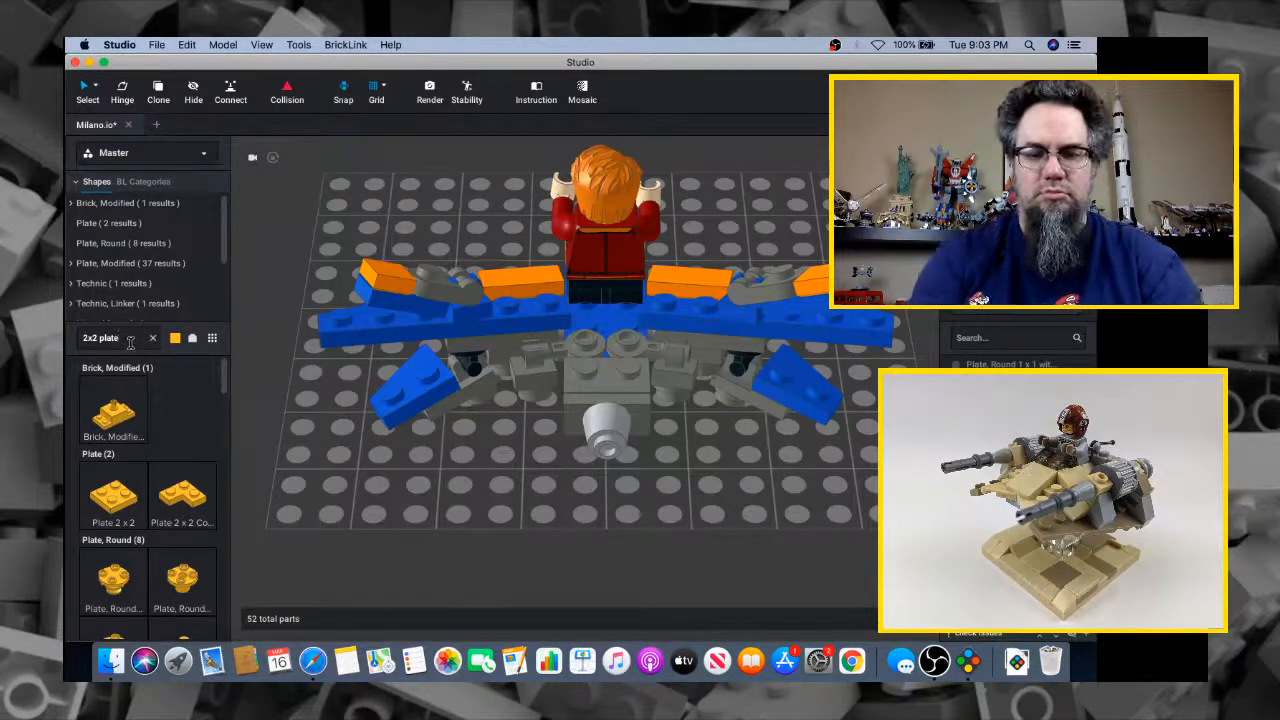
{"action": "type", "text": "mo"}
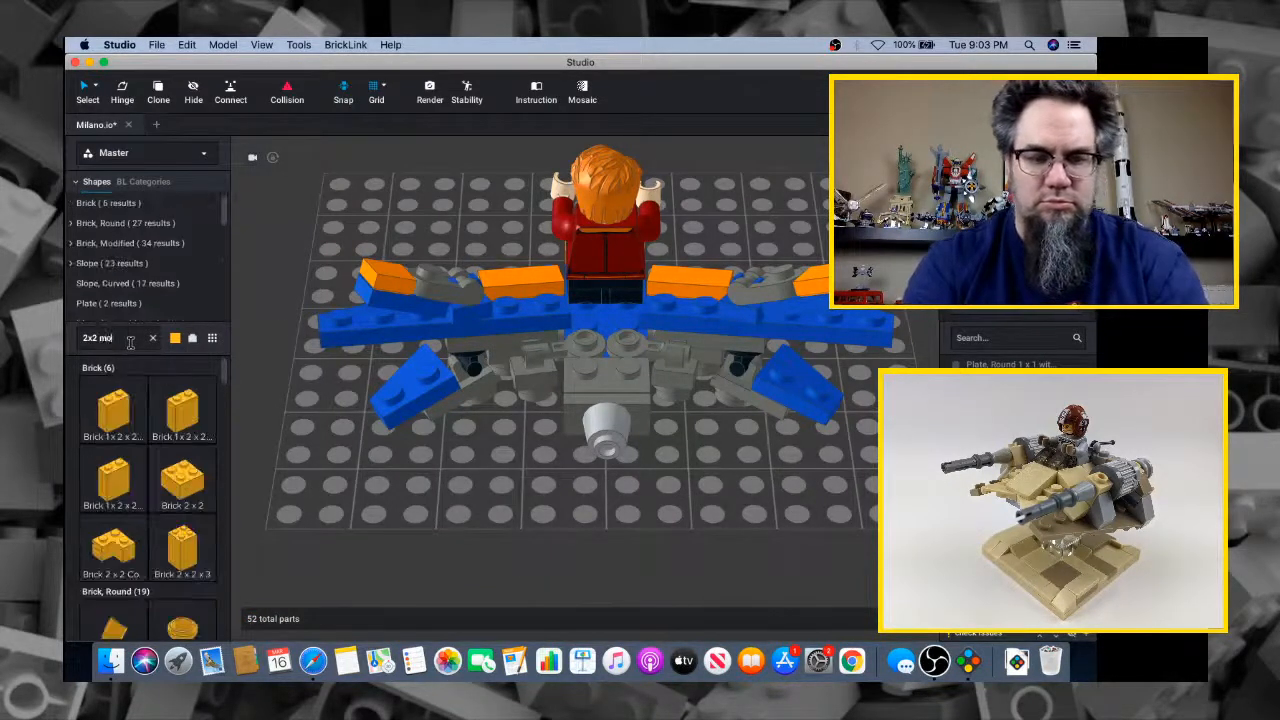
{"action": "type", "text": "d tile"}
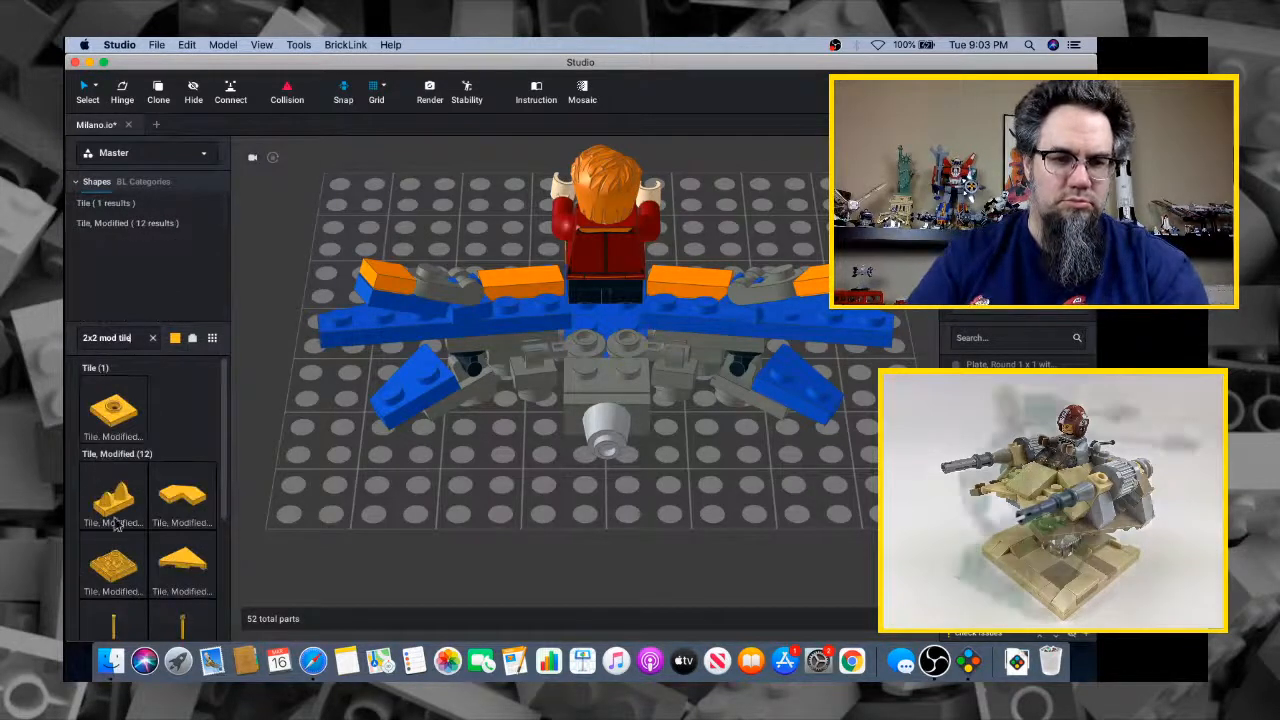
{"action": "scroll", "coordinate": [127, 570], "scroll_direction": "down", "scroll_amount": 2}
{"action": "scroll", "coordinate": [127, 570], "scroll_direction": "down", "scroll_amount": 3}
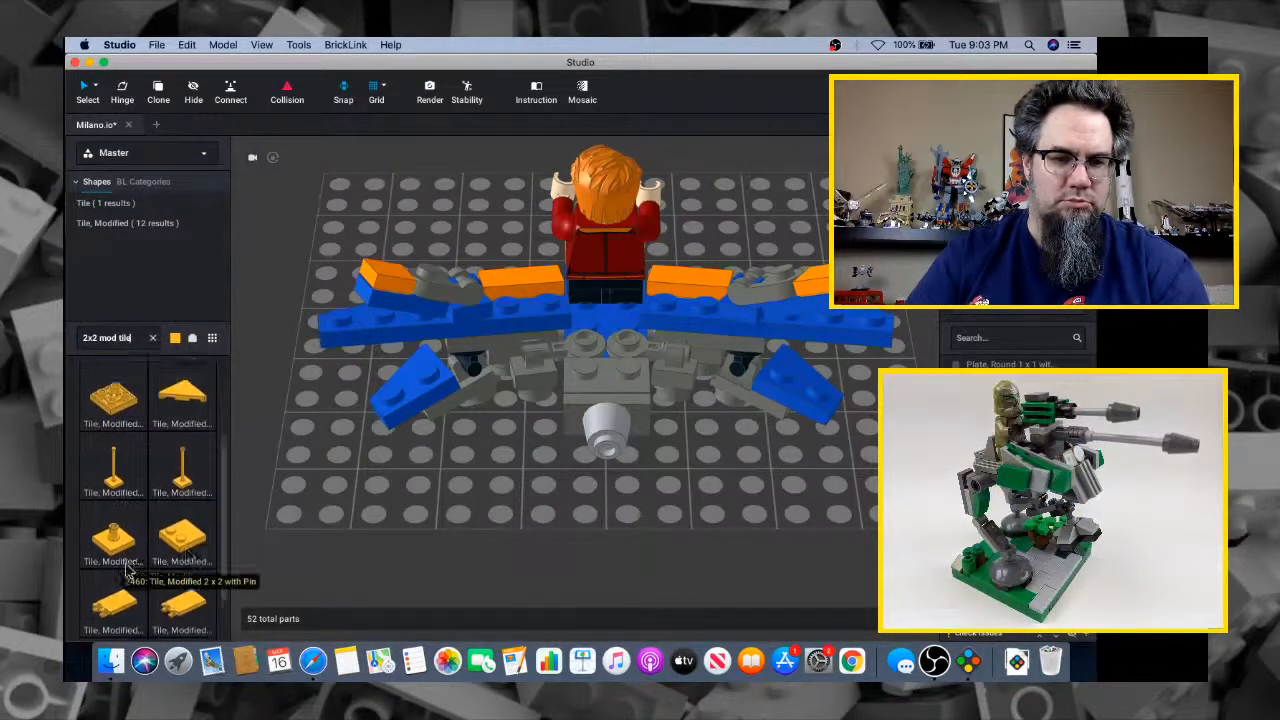
{"action": "left_click_drag", "start_coordinate": [182, 522], "coordinate": [608, 352]}
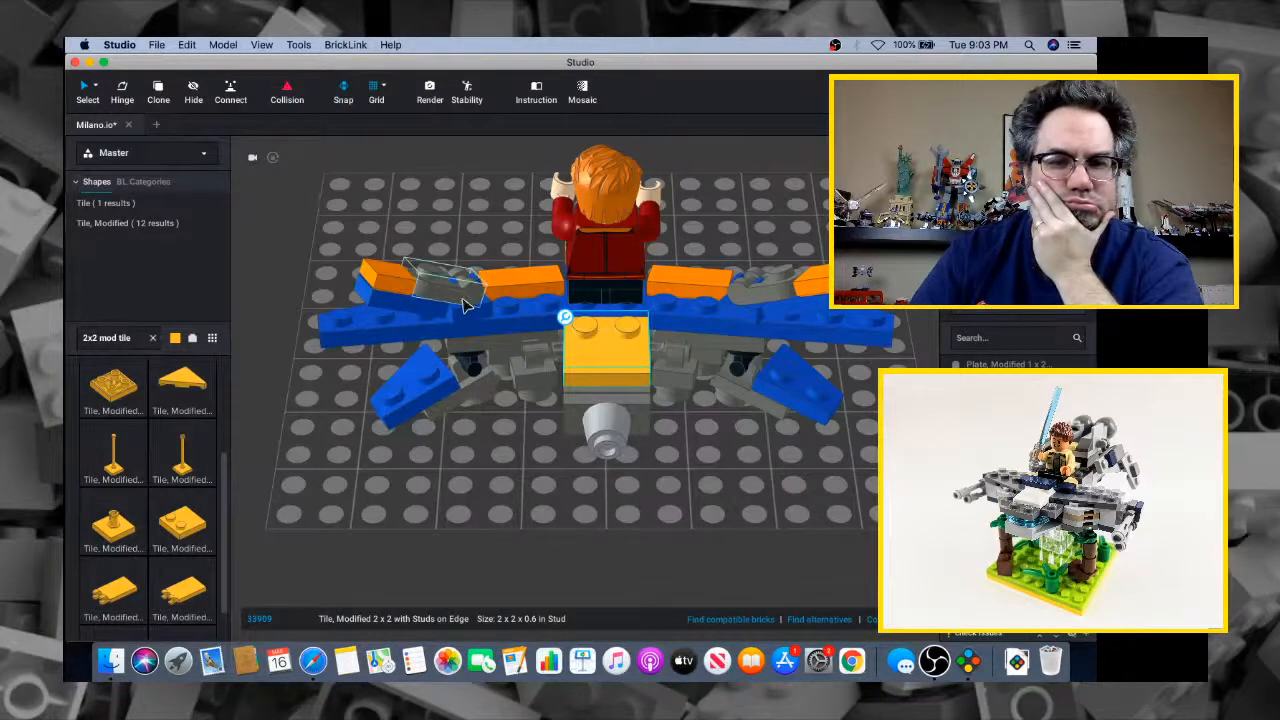
Try deleting the Plate, Modified 1 x 1 Rounded with Handle from the left wing, and undo the deletion
{"action": "left_click", "coordinate": [464, 305]}
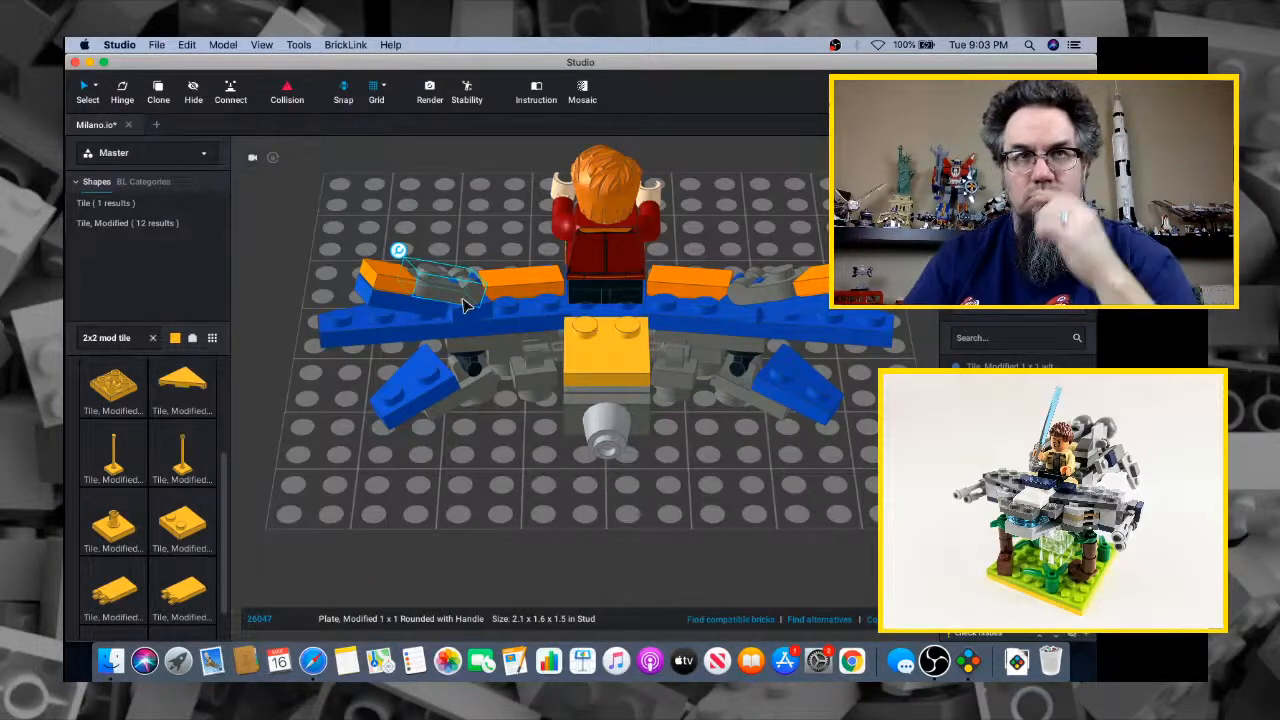
{"action": "key", "text": "Delete"}
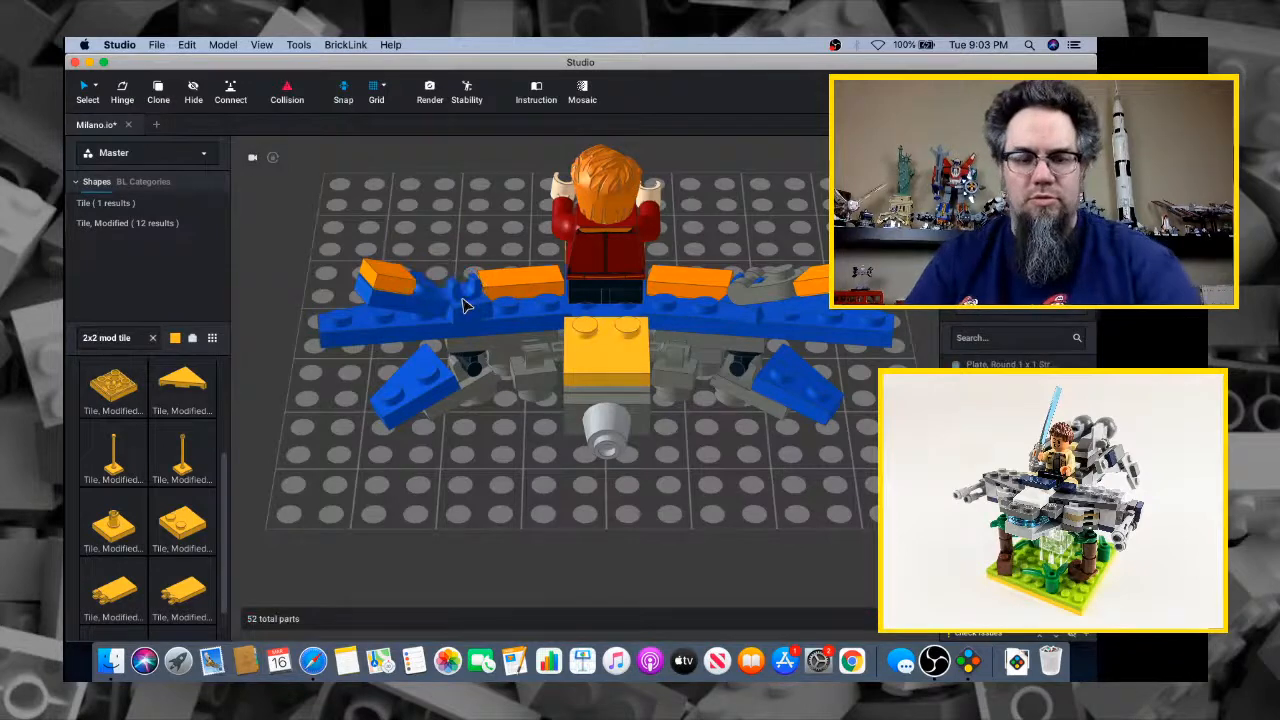
{"action": "key", "text": "super+z"}
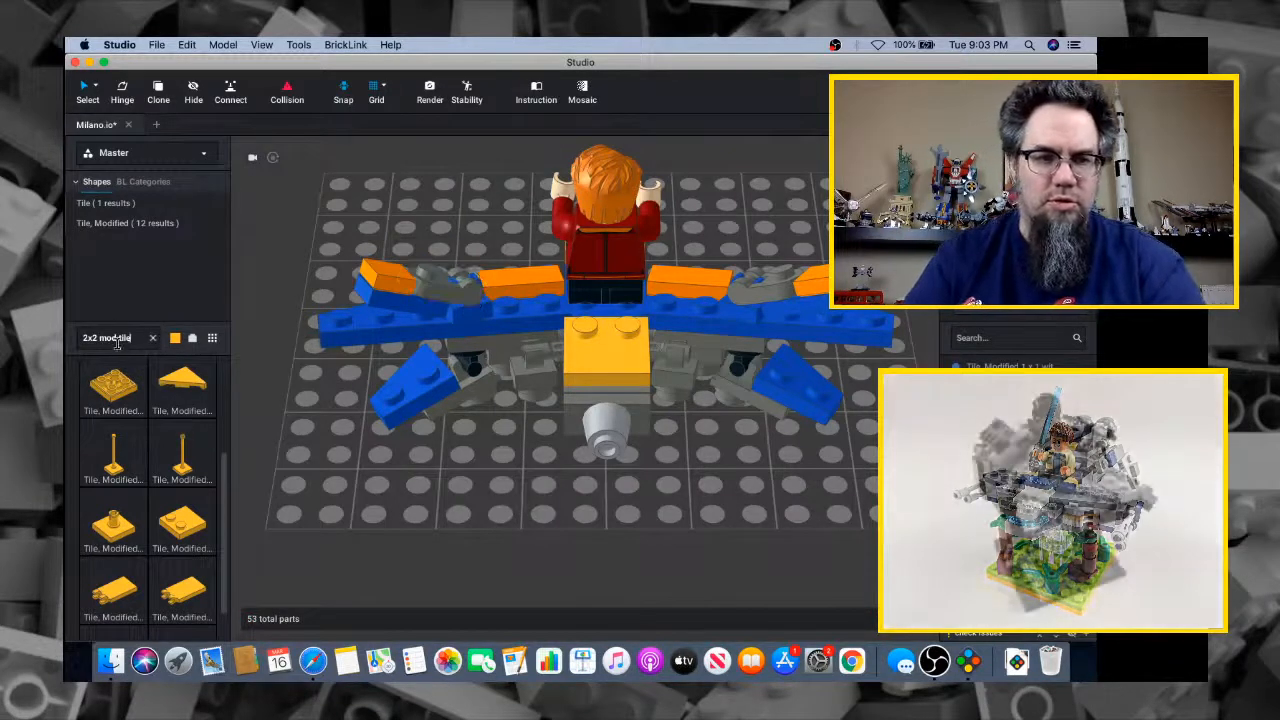
Find "1x2 mod plate" parts and place a Plate, Modified 1 x 2 Rounded with 2 Open Studs on the left half of the rear modified tile
{"action": "left_click_drag", "start_coordinate": [130, 340], "coordinate": [79, 340]}
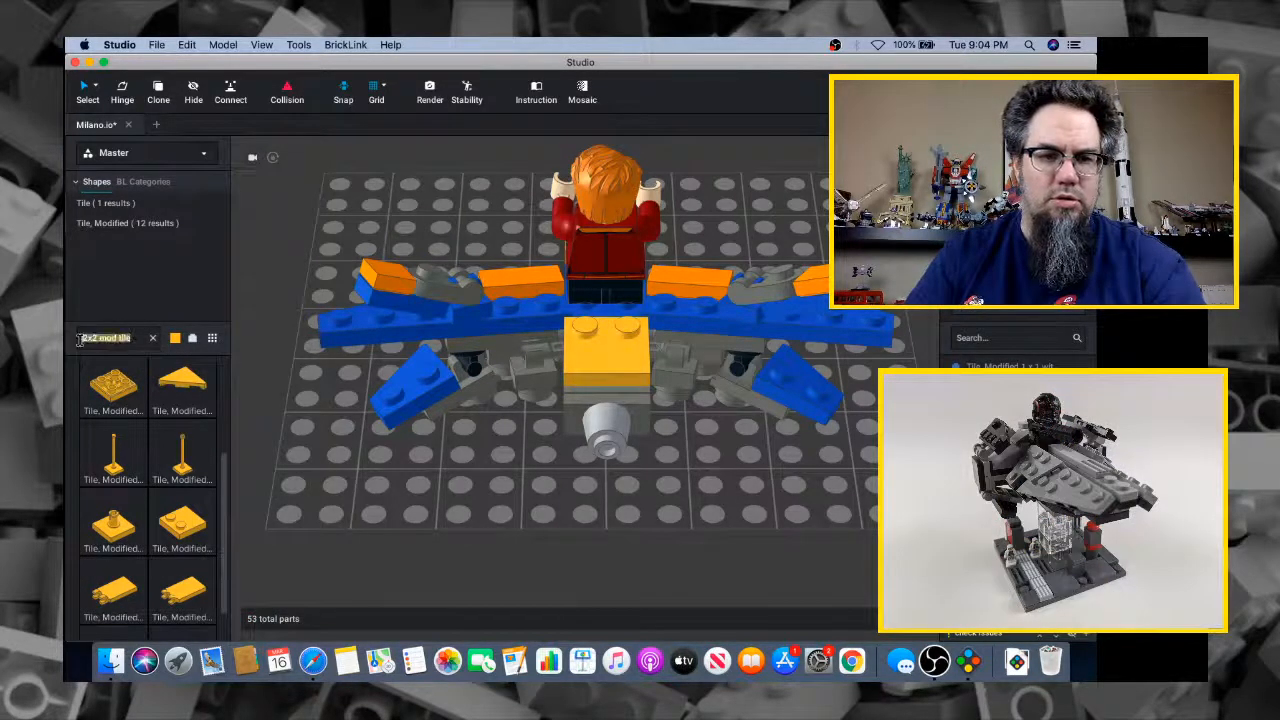
{"action": "type", "text": "1x2 m"}
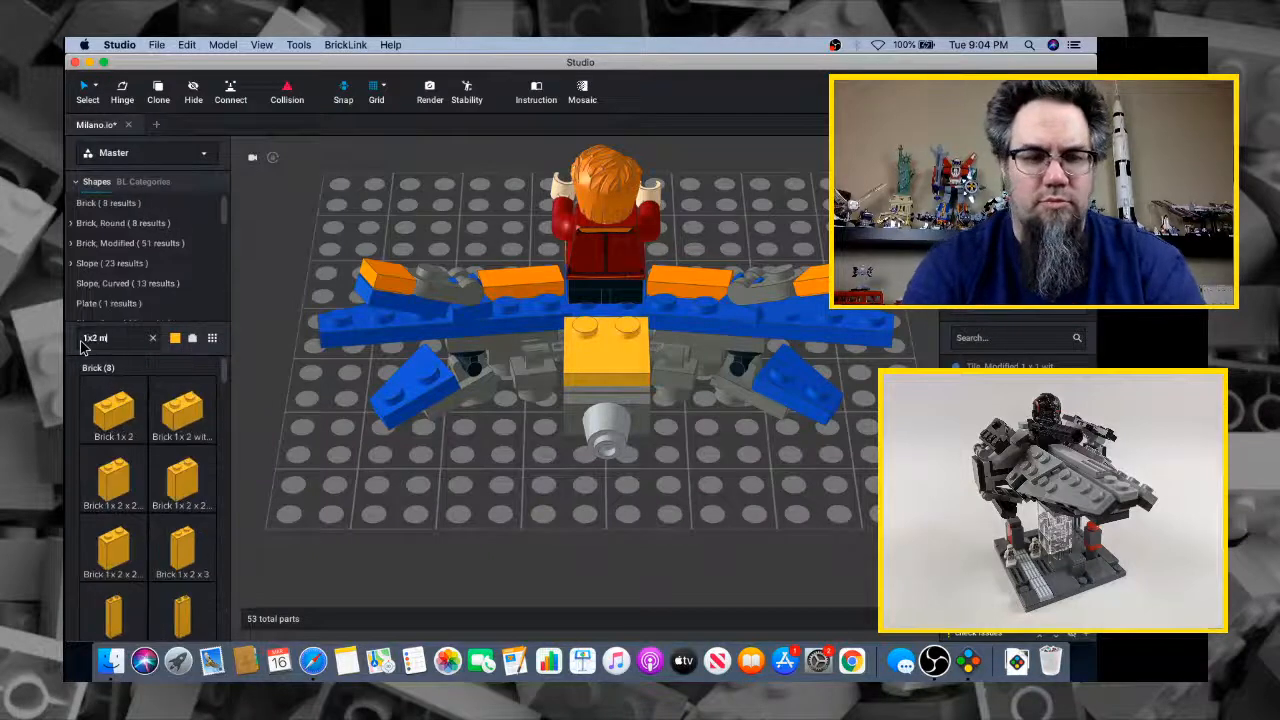
{"action": "type", "text": "od plate"}
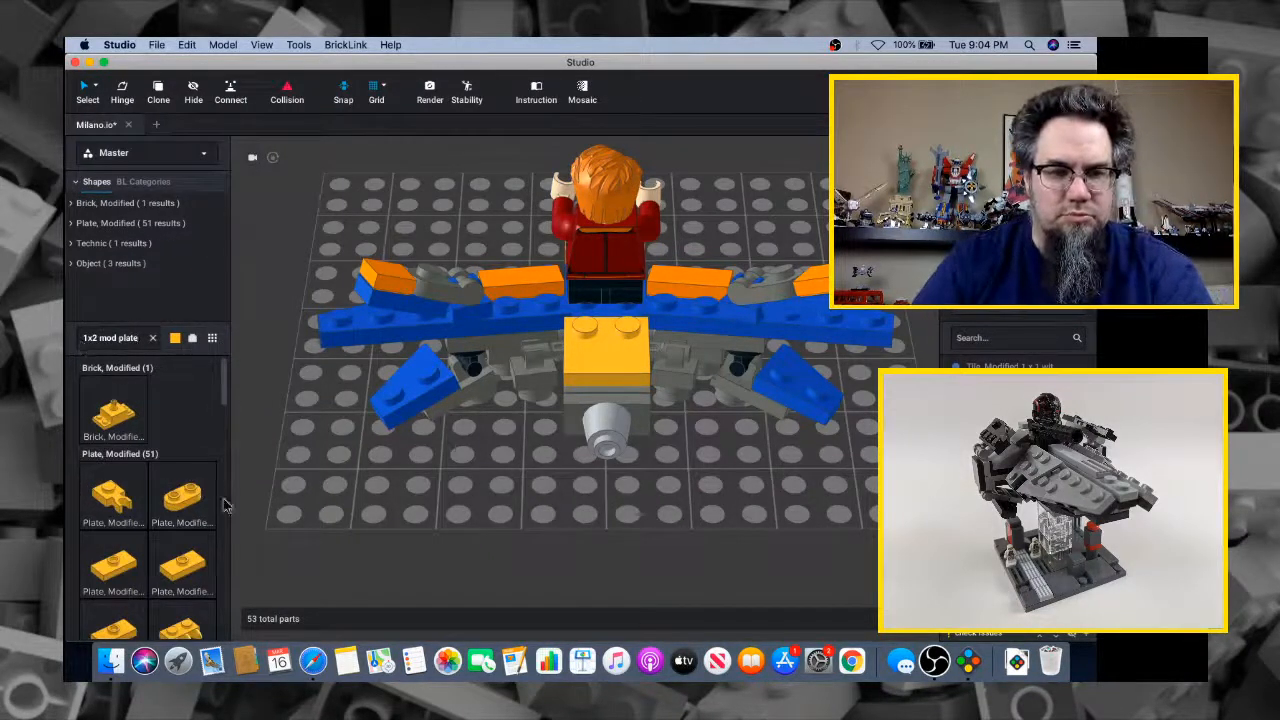
{"action": "left_click_drag", "start_coordinate": [225, 505], "coordinate": [590, 342]}
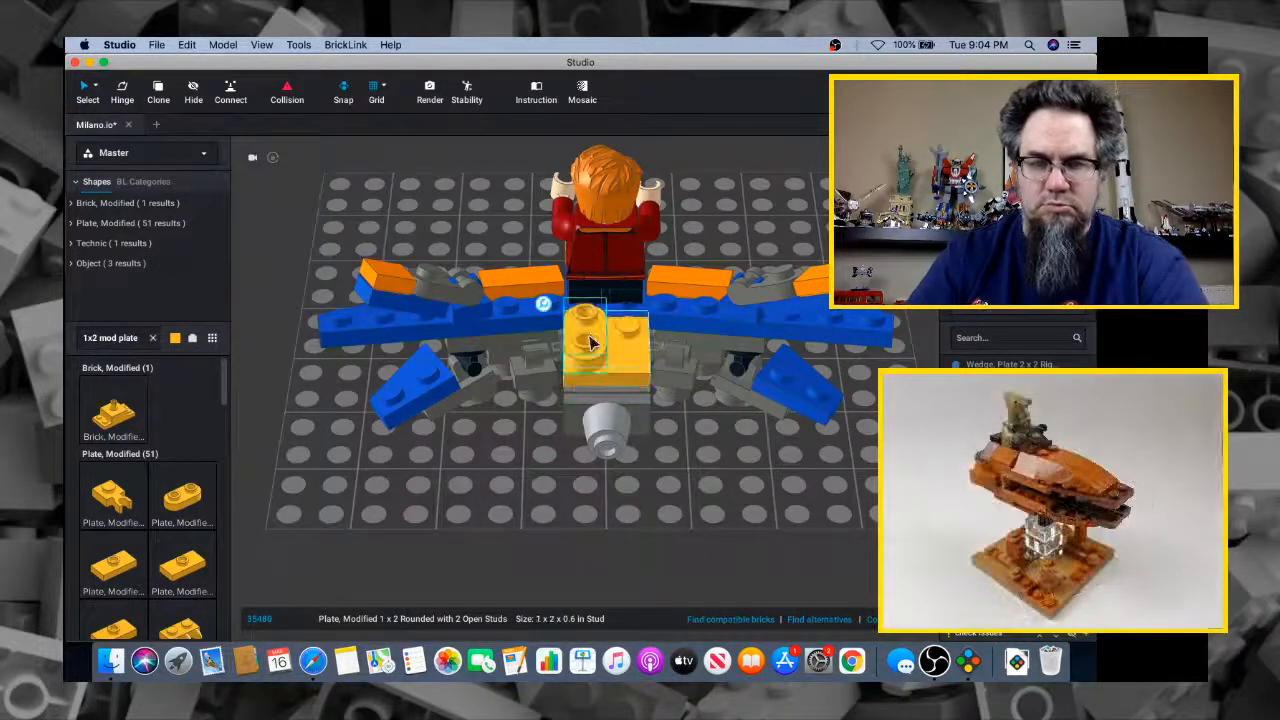
Hinge the left rounded plate outward, and add a second one on the right half of the modified tile, hinged outward the opposite way
{"action": "key", "text": "h"}
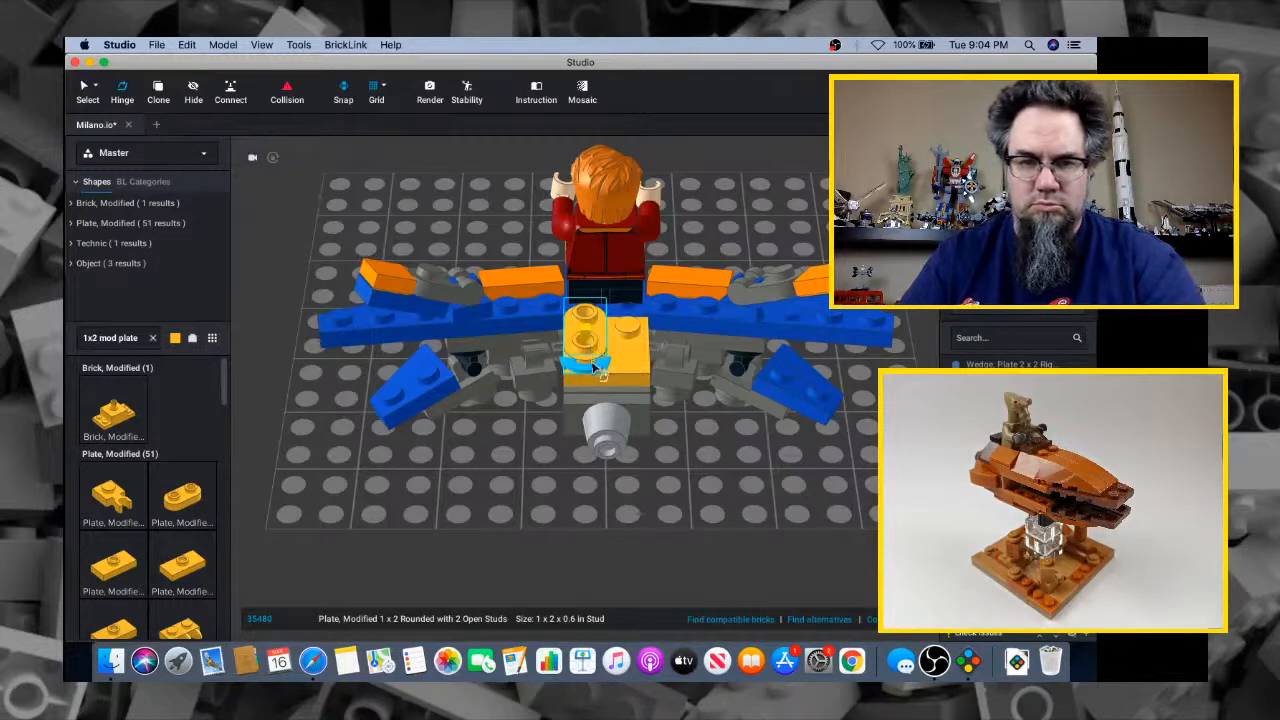
{"action": "left_click_drag", "start_coordinate": [596, 370], "coordinate": [629, 343]}
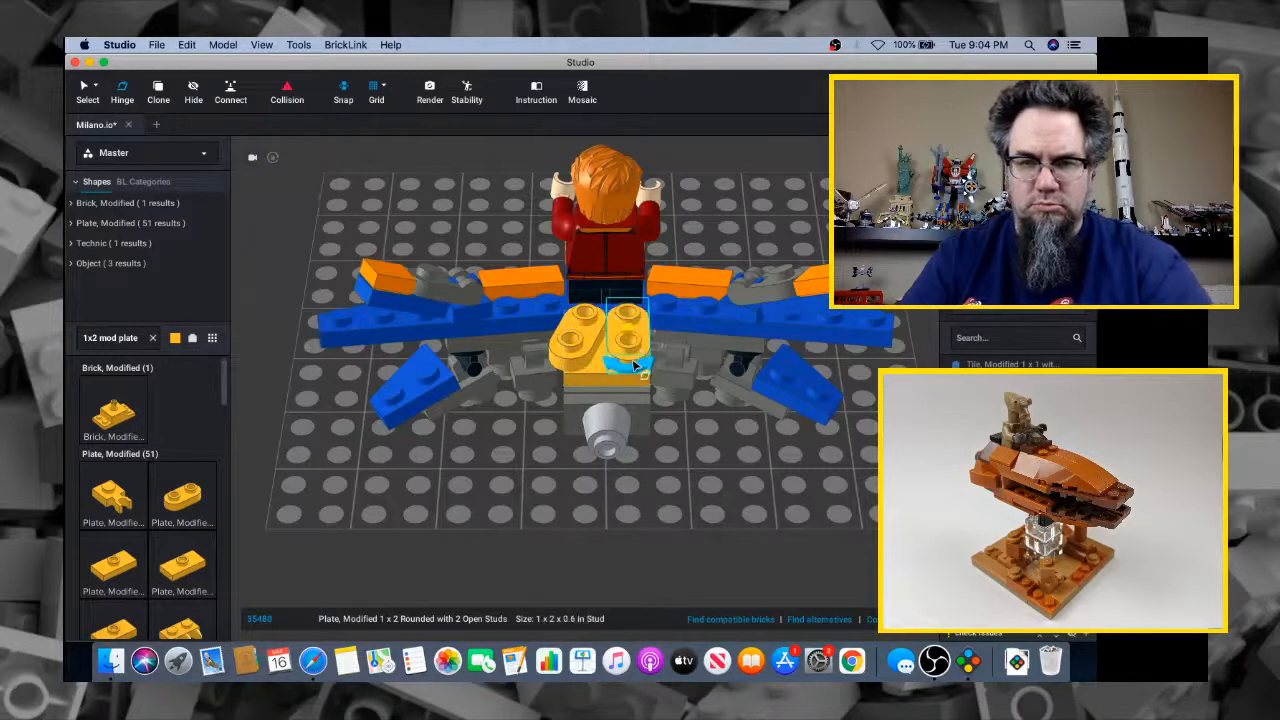
{"action": "left_click_drag", "start_coordinate": [636, 370], "coordinate": [655, 372]}
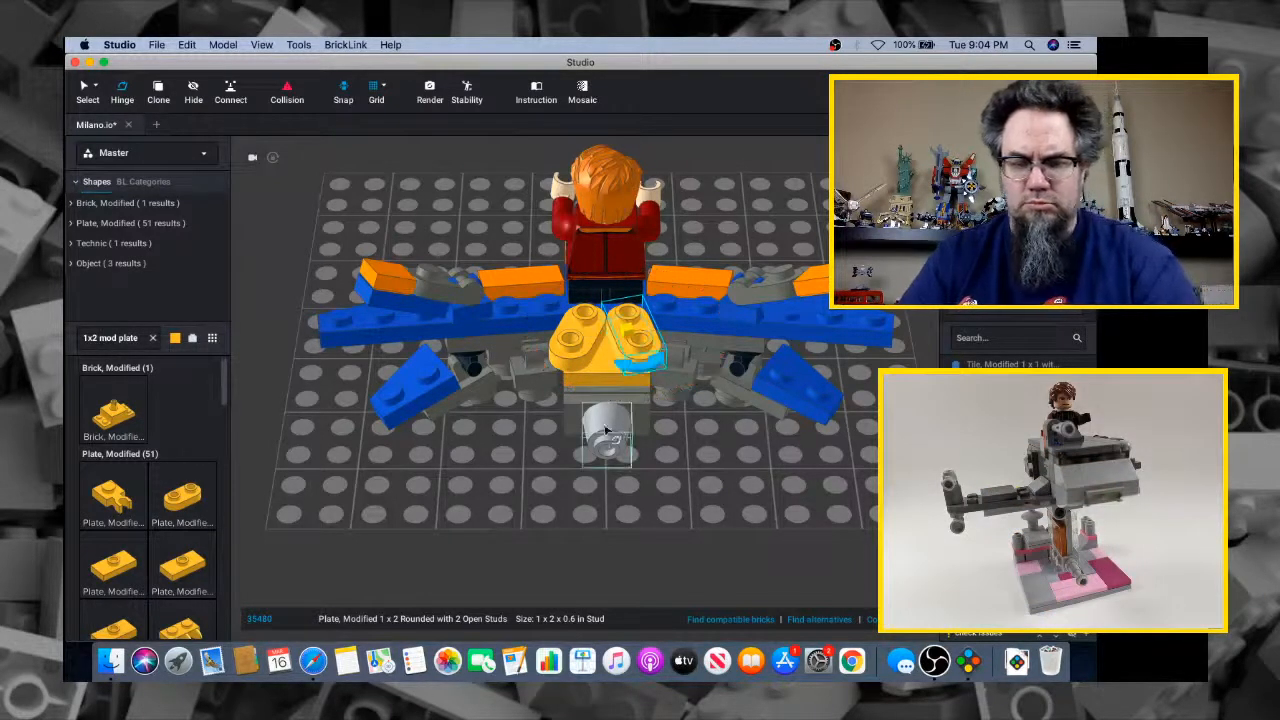
{"action": "left_click", "coordinate": [573, 462]}
{"action": "right_click_drag", "start_coordinate": [573, 462], "coordinate": [543, 449]}
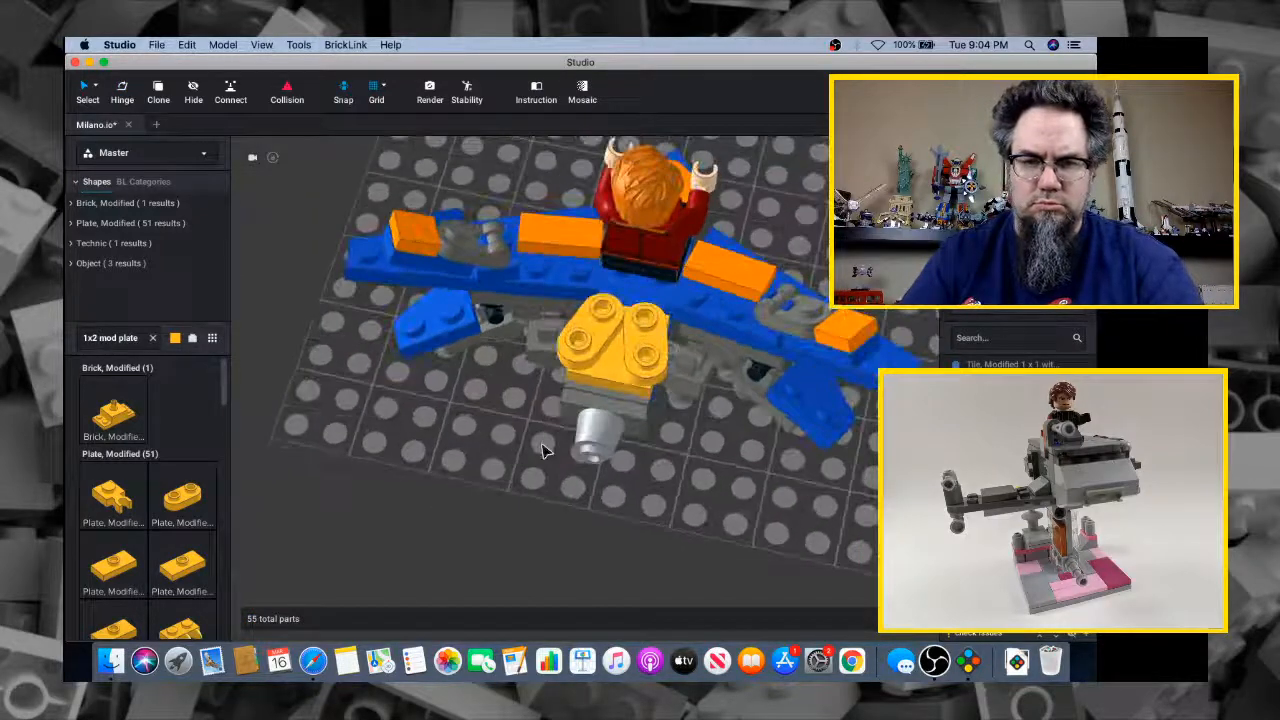
Check the Milano reference images in Safari, and back in Studio find "1x3 tile" parts
{"action": "key", "text": "super+Tab"}
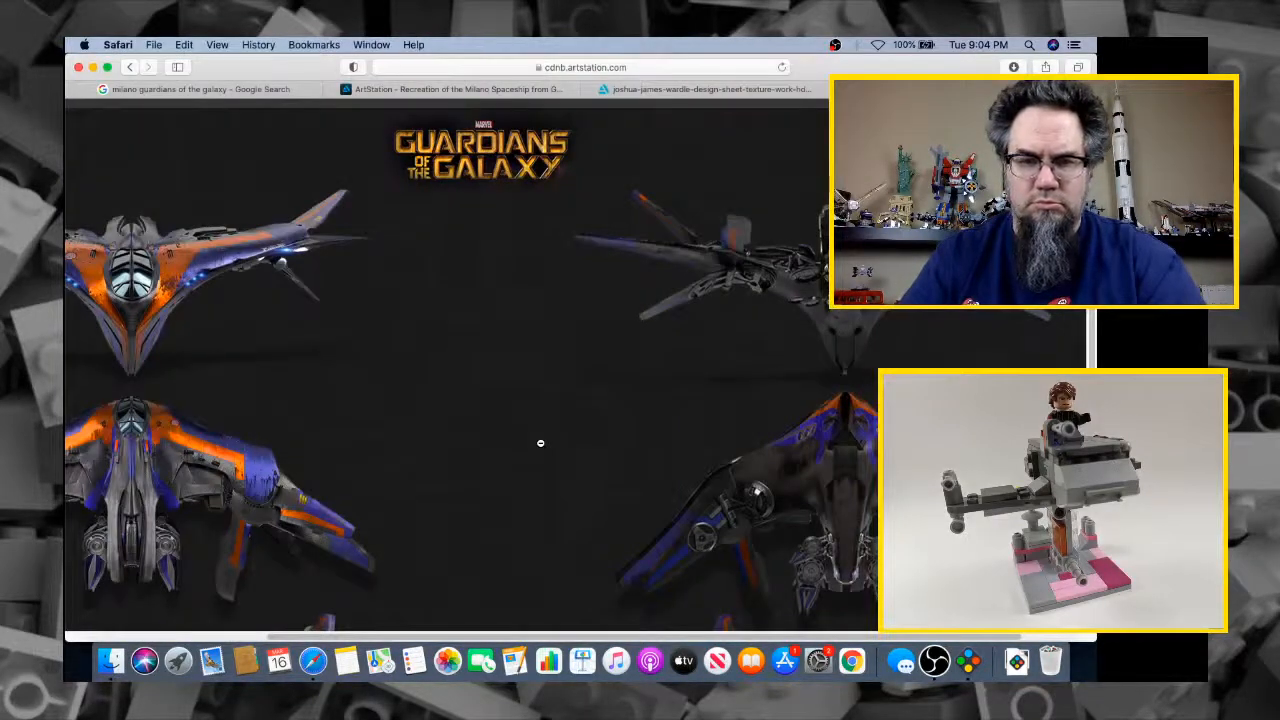
{"action": "key", "text": "super+Tab"}
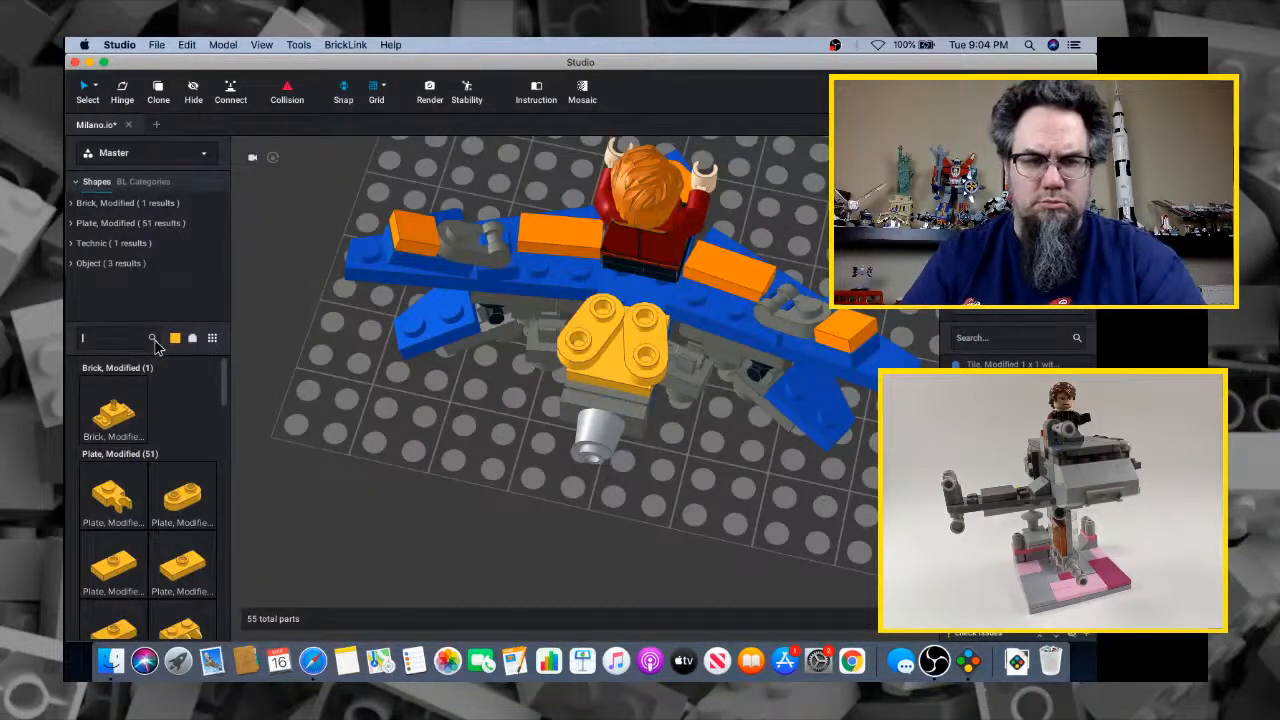
{"action": "type", "text": "1x3"}
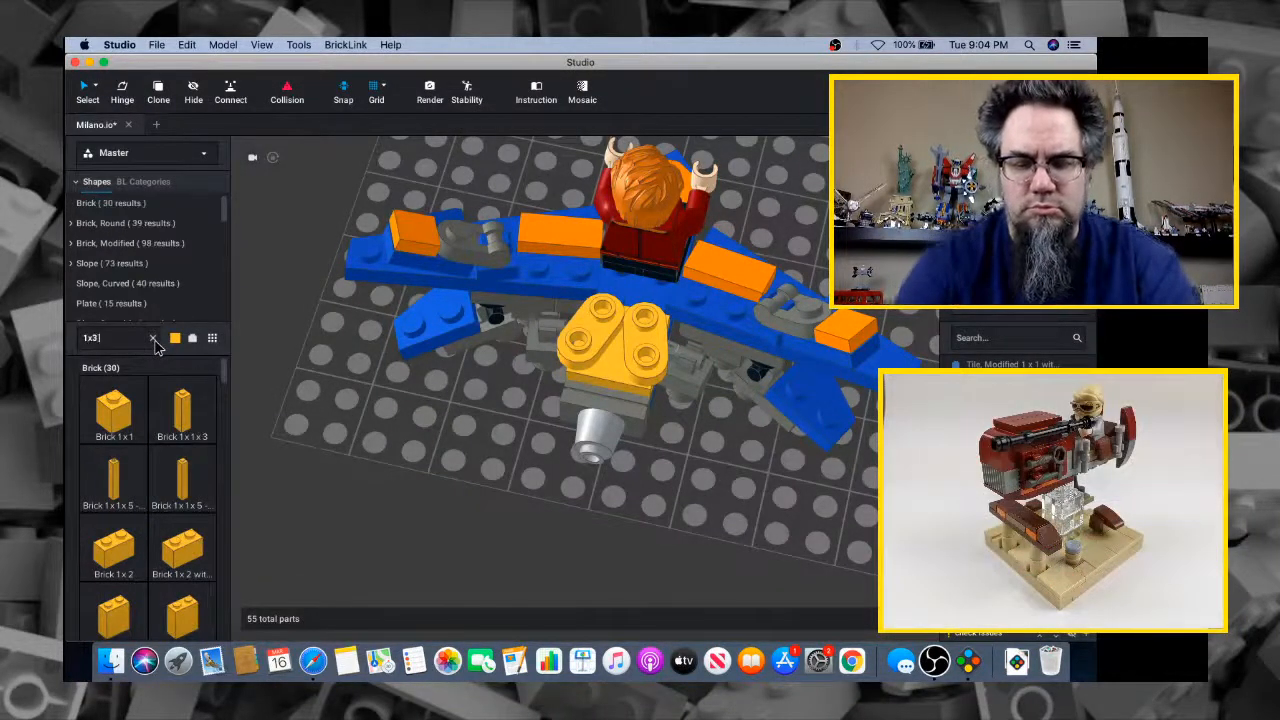
{"action": "type", "text": " tile"}
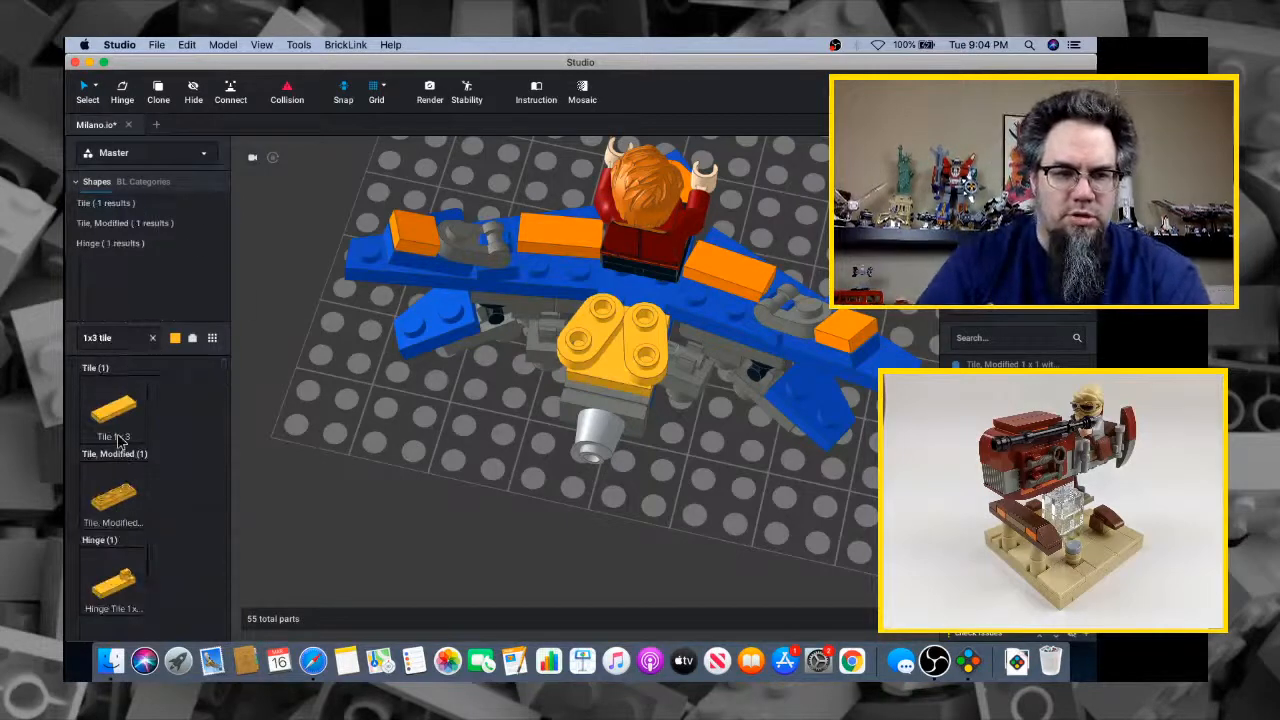
Place a Tile 1 x 3 on the rear stud of the left rounded plate and hinge it to 270°
{"action": "left_click_drag", "start_coordinate": [118, 441], "coordinate": [574, 380]}
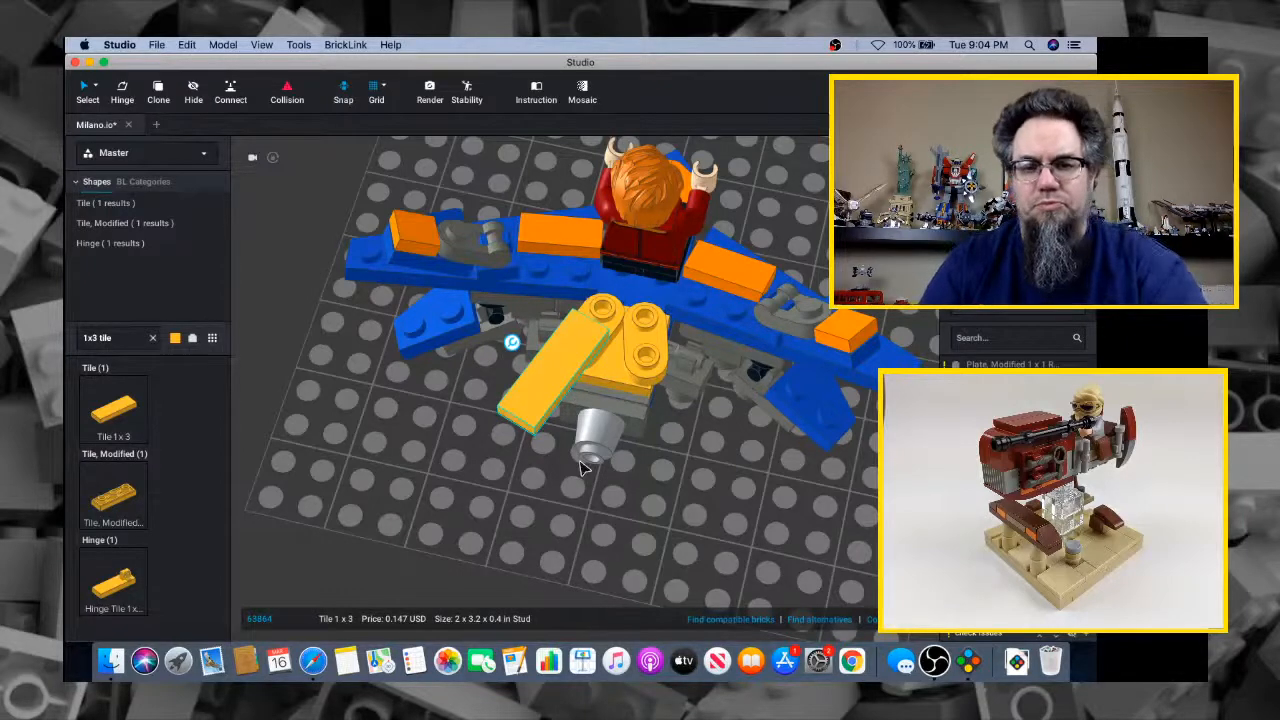
{"action": "key", "text": "h"}
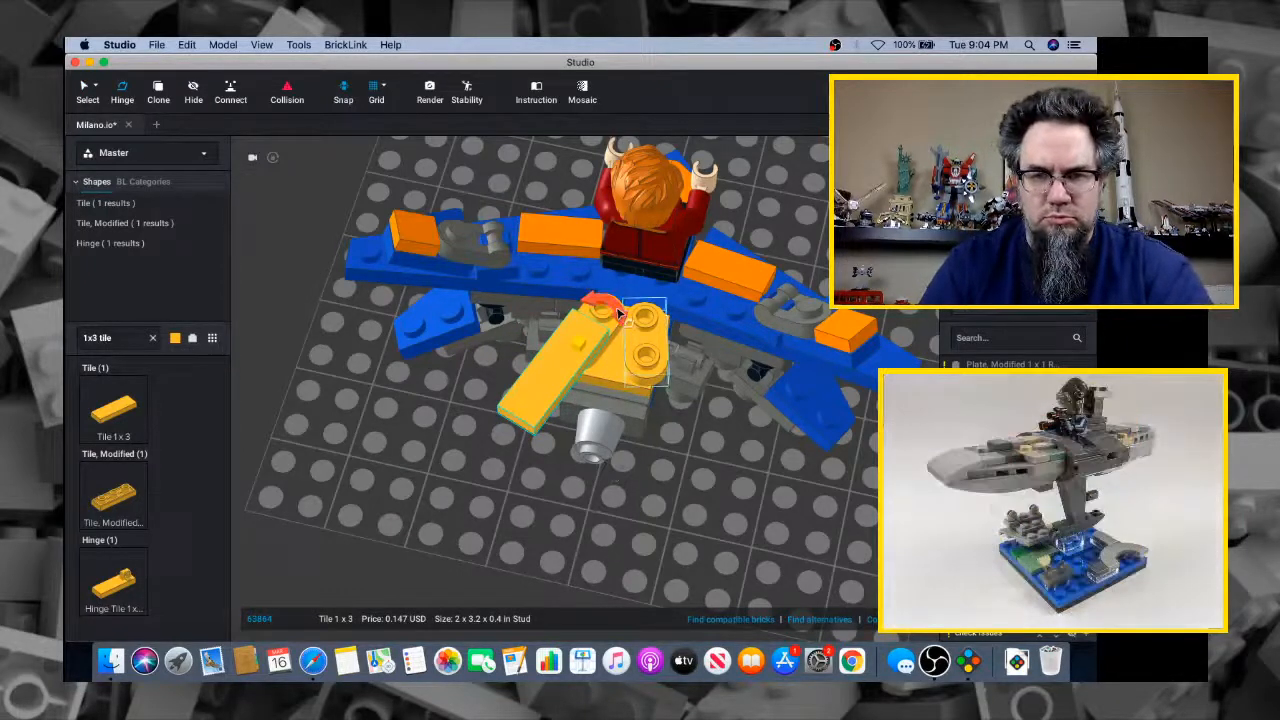
{"action": "left_click_drag", "start_coordinate": [616, 311], "coordinate": [604, 312]}
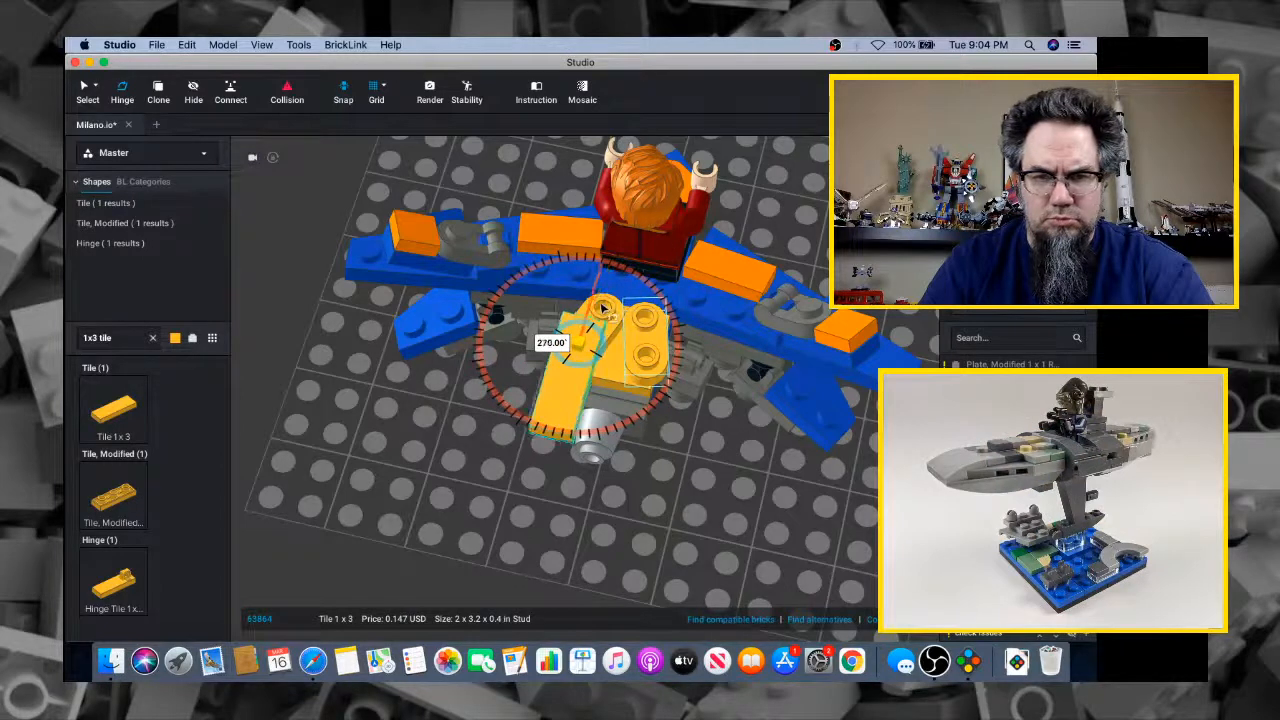
Add another Tile 1 x 3 on the rear stud of the right rounded plate and set its hinge angle to 270°
{"action": "key", "text": "super+z"}
{"action": "key", "text": "super+z"}
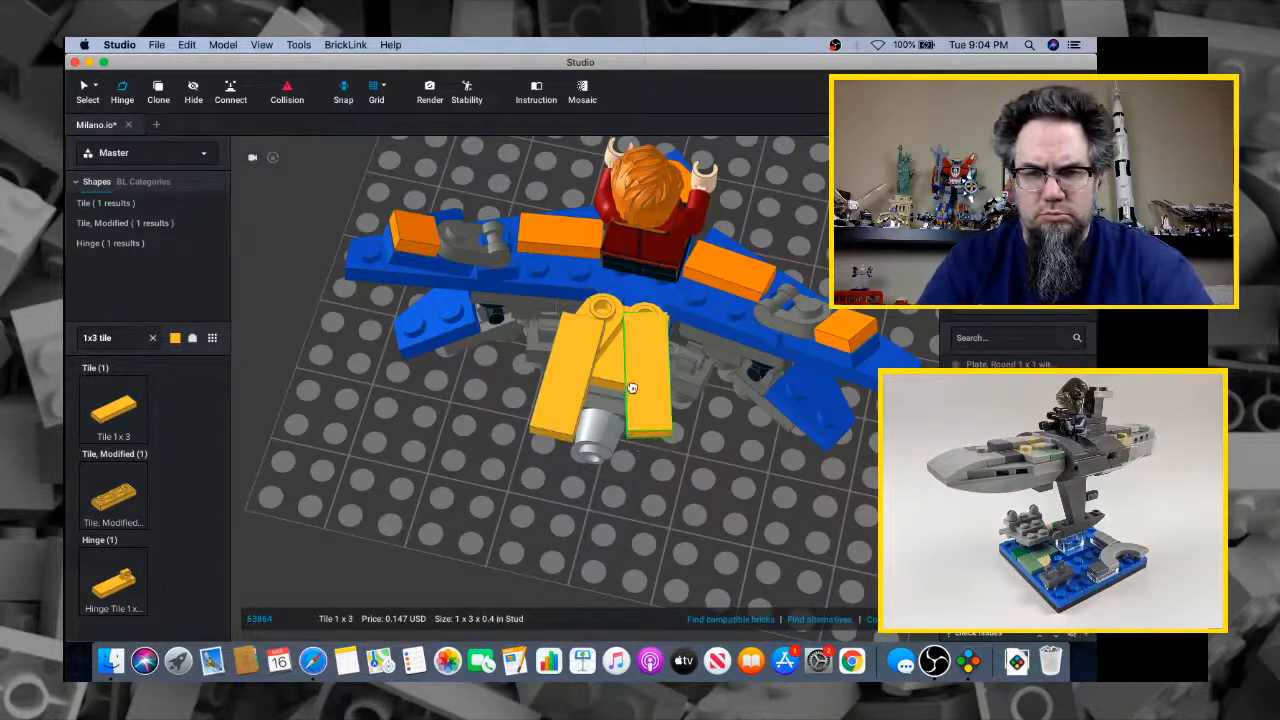
{"action": "left_click", "coordinate": [635, 393]}
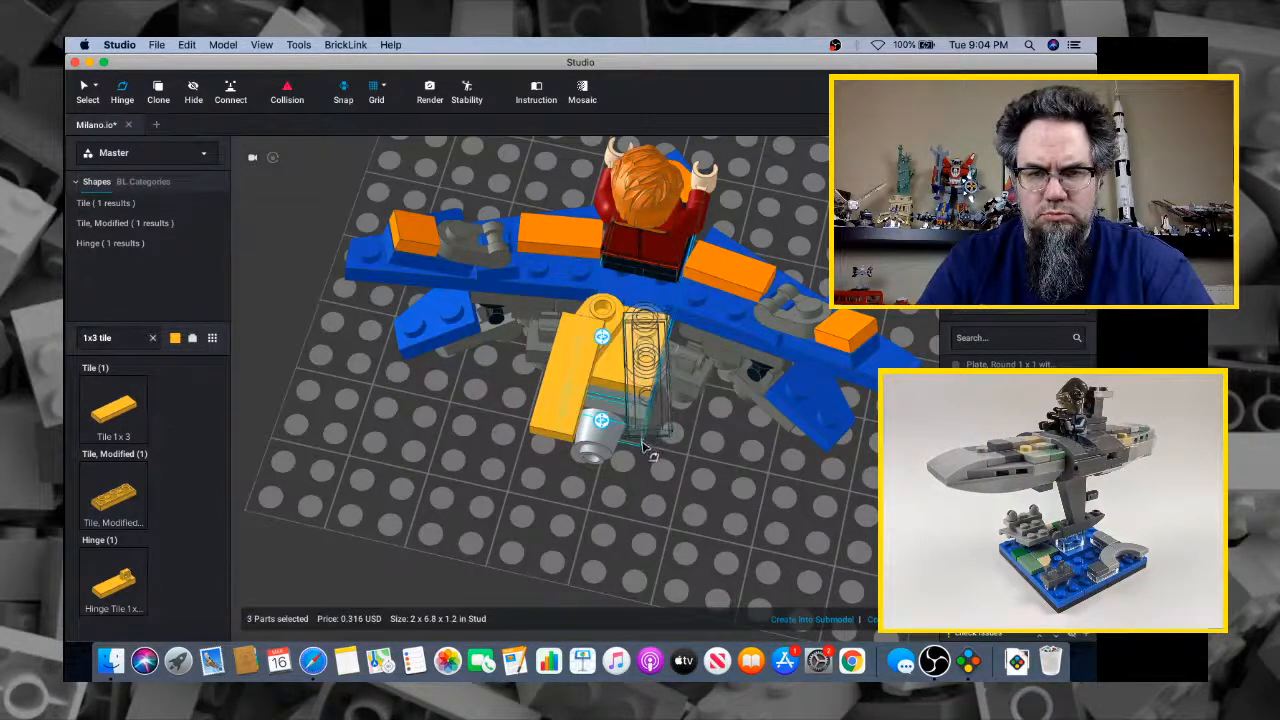
{"action": "left_click", "coordinate": [649, 440], "text": "shift"}
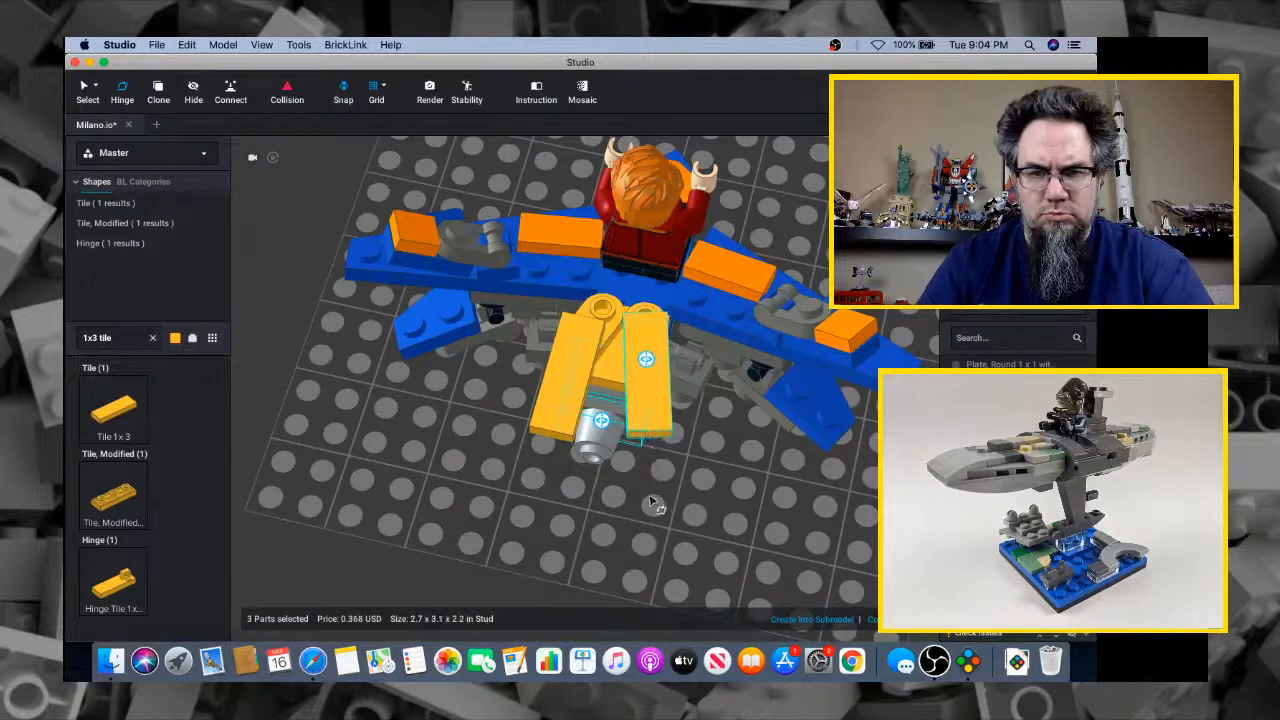
{"action": "left_click", "coordinate": [652, 503]}
{"action": "left_click", "coordinate": [646, 406]}
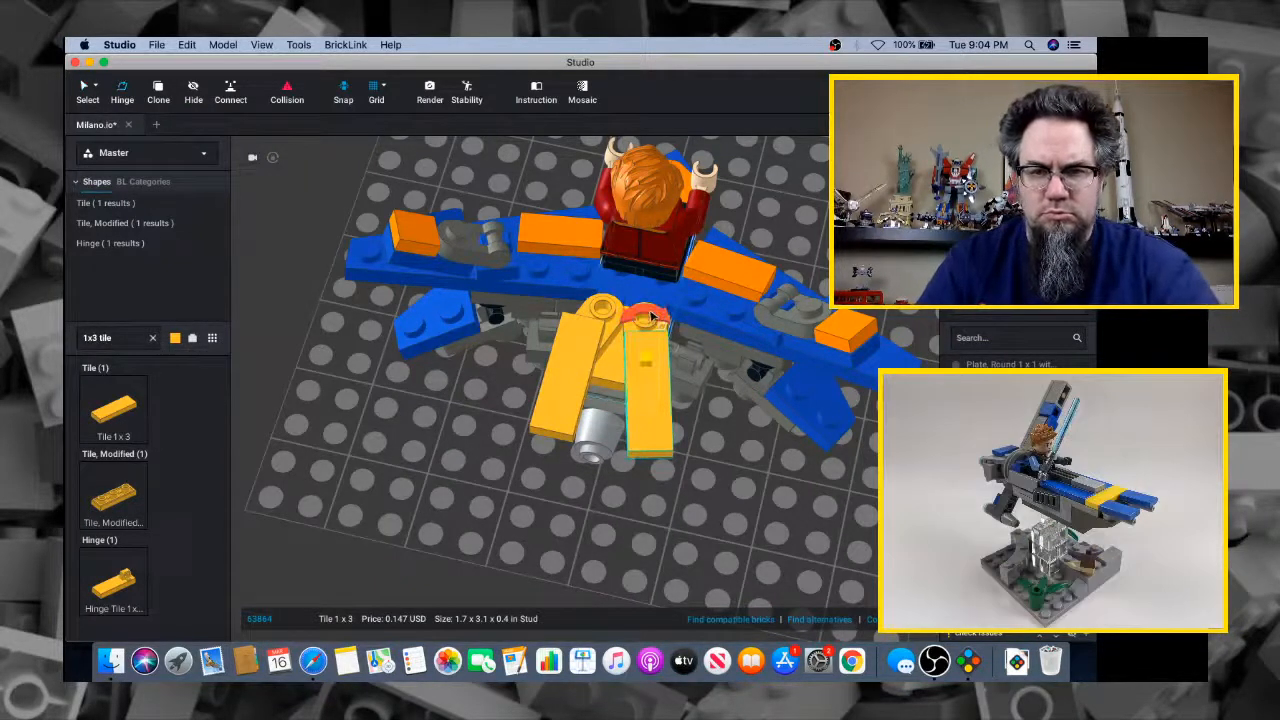
{"action": "key", "text": "h"}
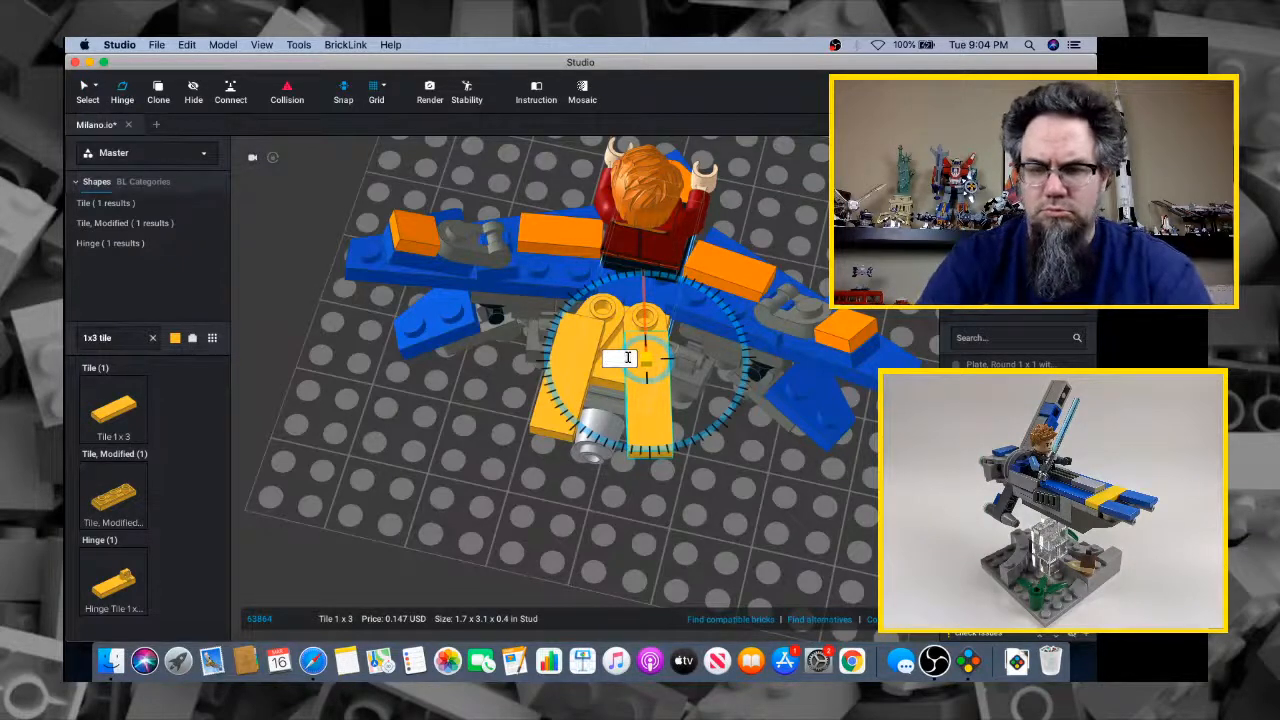
{"action": "type", "text": "270"}
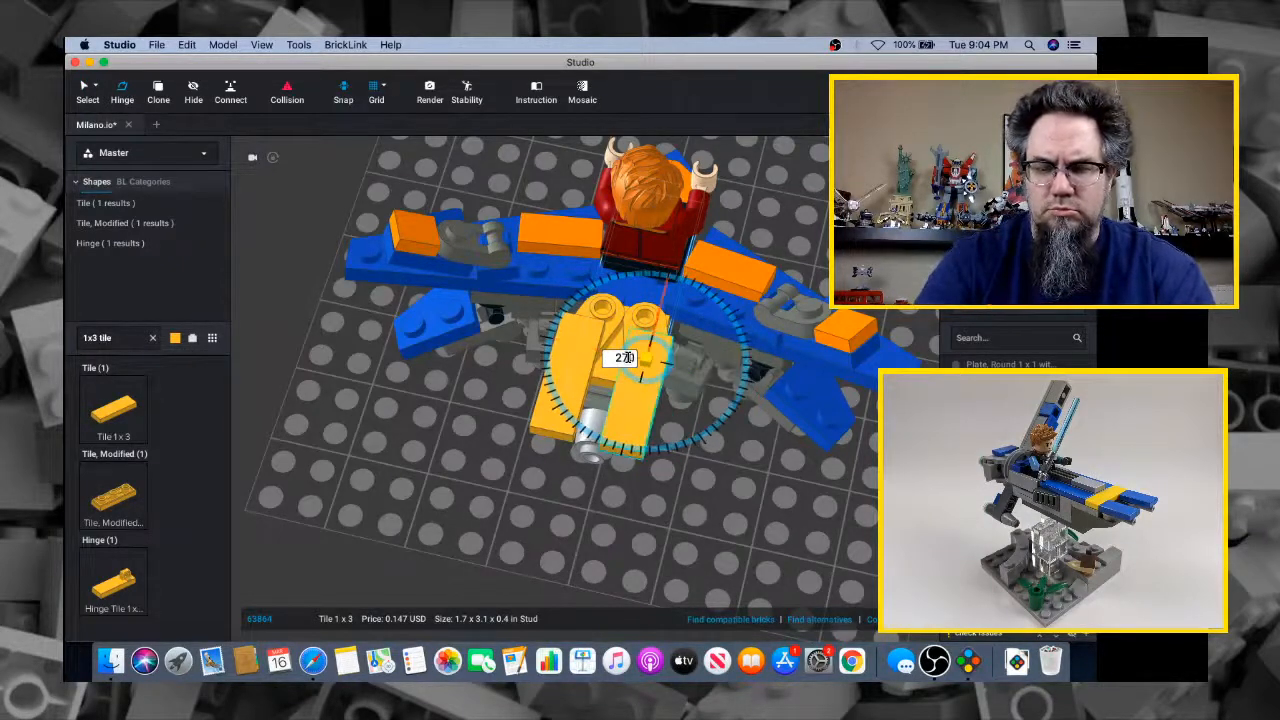
{"action": "left_click", "coordinate": [484, 476]}
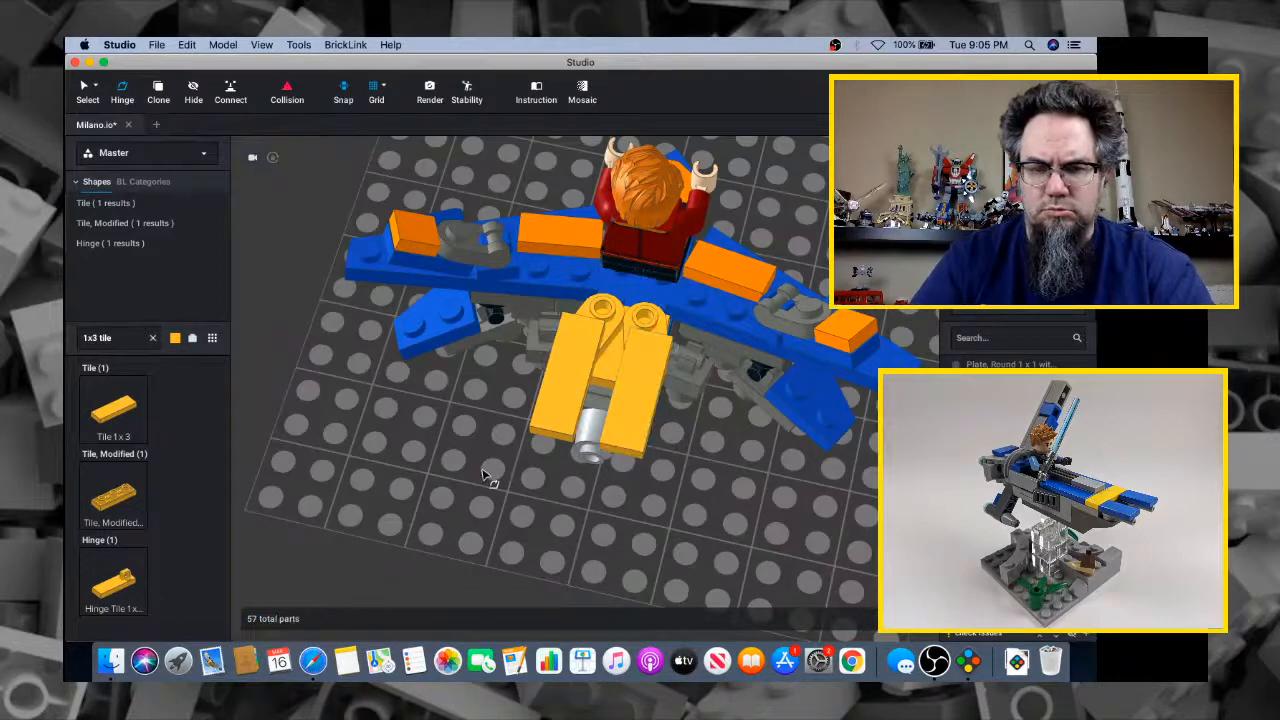
Try to hinge the right rounded plate together with its Tile 1 x 3 around the plate's front stud
{"action": "left_click", "coordinate": [625, 419]}
{"action": "right_click_drag", "start_coordinate": [625, 419], "coordinate": [635, 443]}
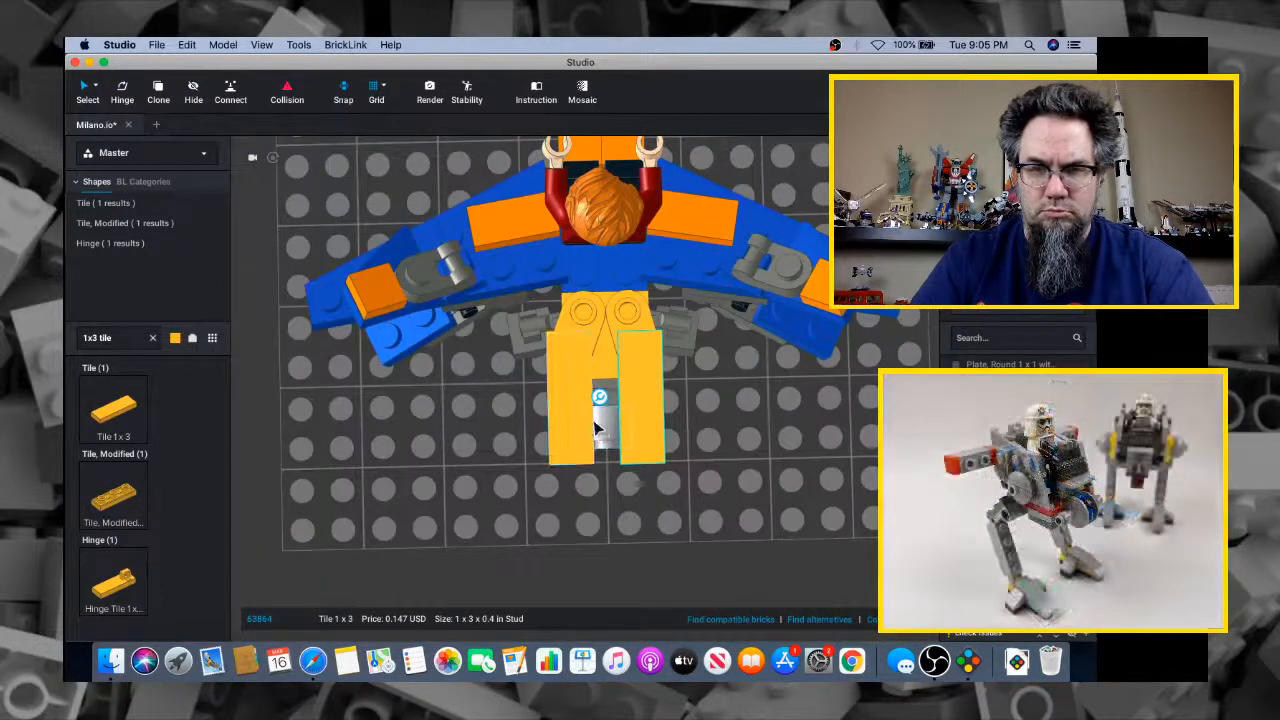
{"action": "right_click_drag", "start_coordinate": [667, 428], "coordinate": [640, 345]}
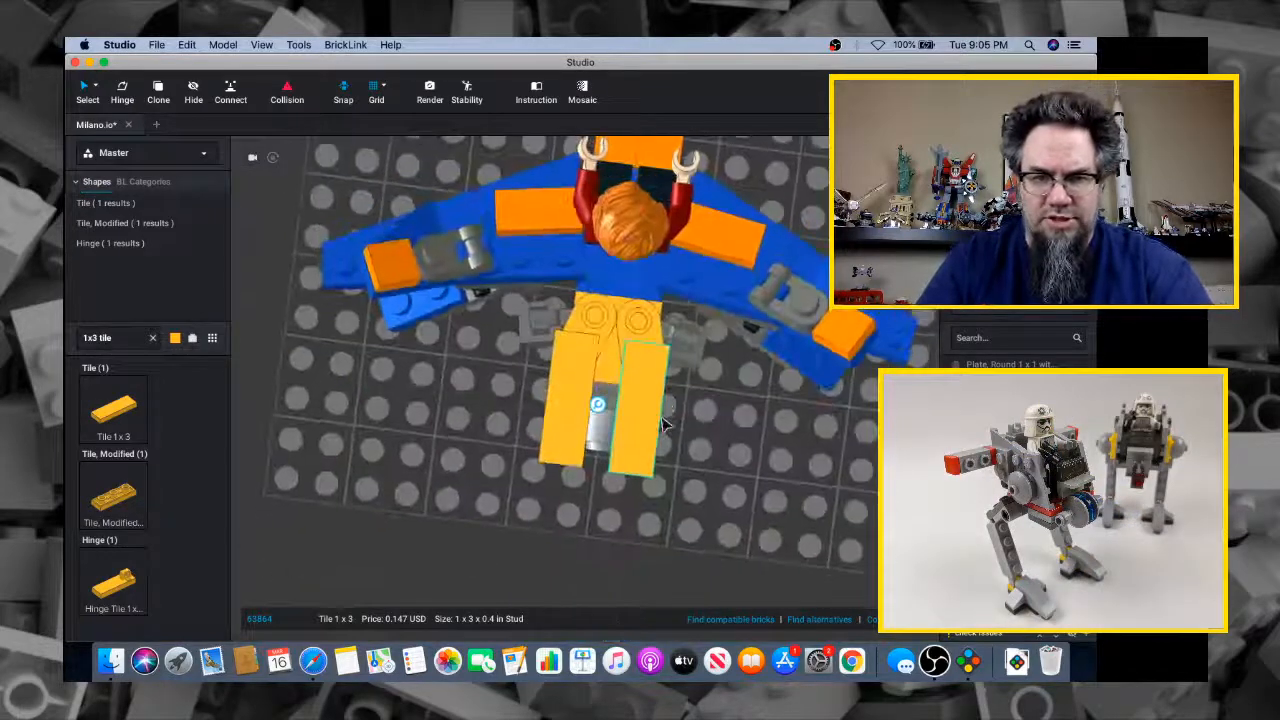
{"action": "key", "text": "h"}
{"action": "left_click", "coordinate": [643, 338]}
{"action": "left_click", "coordinate": [648, 365], "text": "shift"}
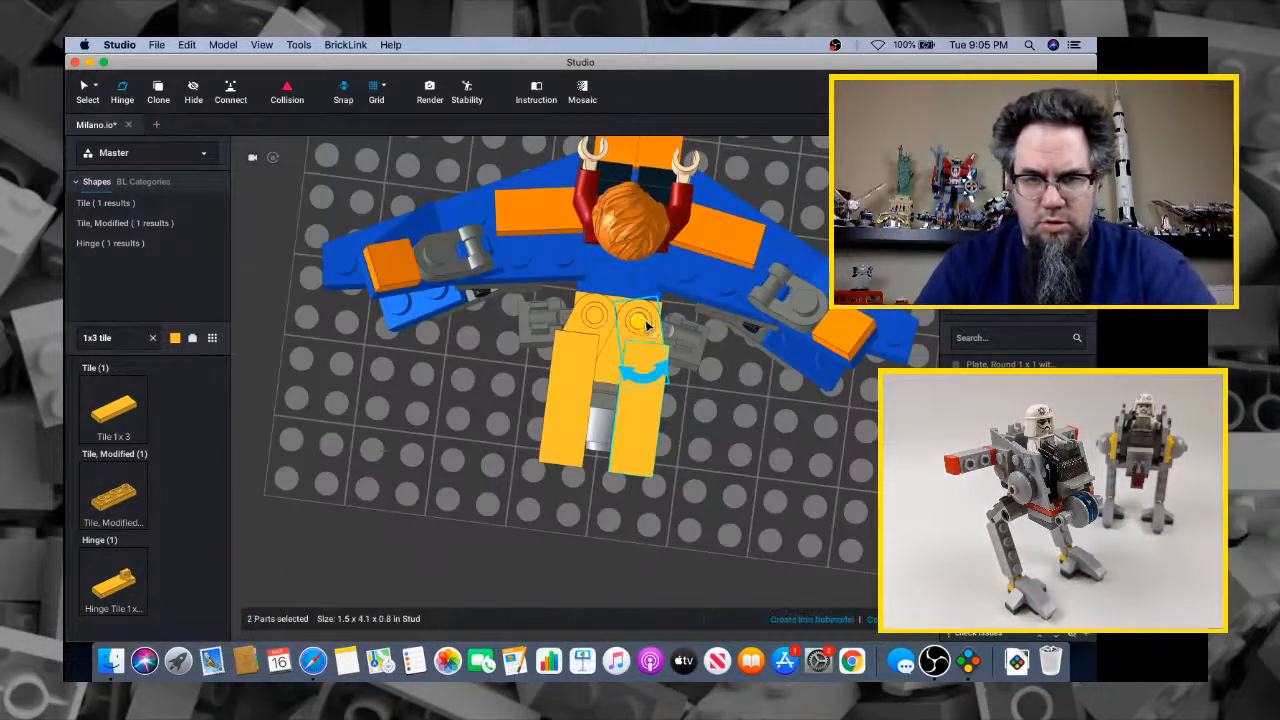
{"action": "left_click_drag", "start_coordinate": [662, 388], "coordinate": [660, 384]}
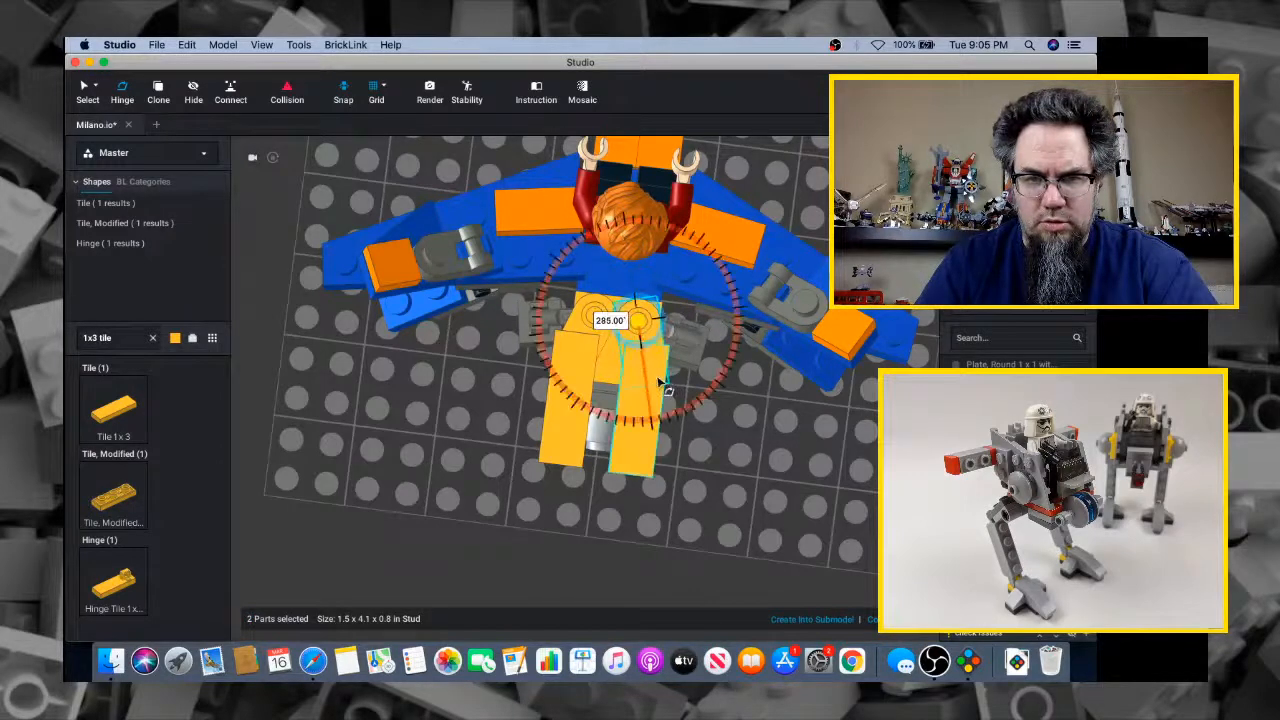
{"action": "right_click_drag", "start_coordinate": [704, 428], "coordinate": [694, 412]}
{"action": "left_click", "coordinate": [707, 434]}
{"action": "right_click_drag", "start_coordinate": [712, 441], "coordinate": [722, 443]}
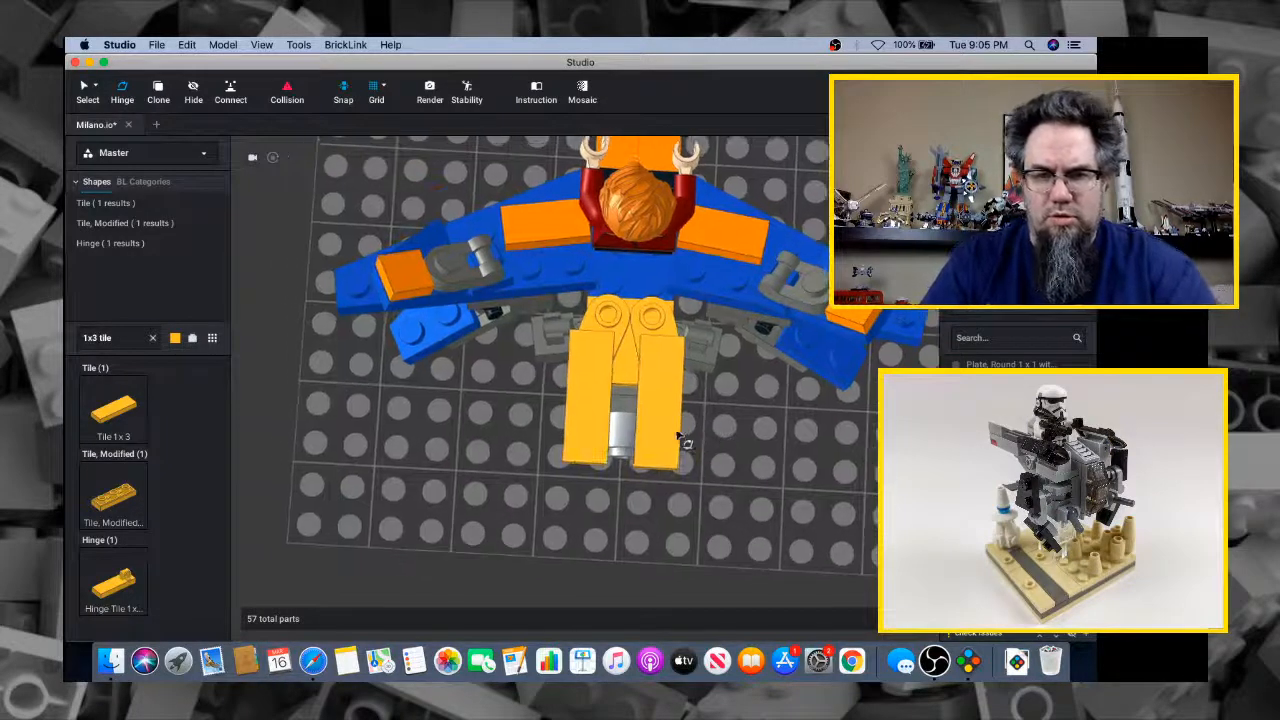
{"action": "left_click", "coordinate": [675, 437]}
{"action": "key", "text": "v"}
{"action": "left_click", "coordinate": [686, 451]}
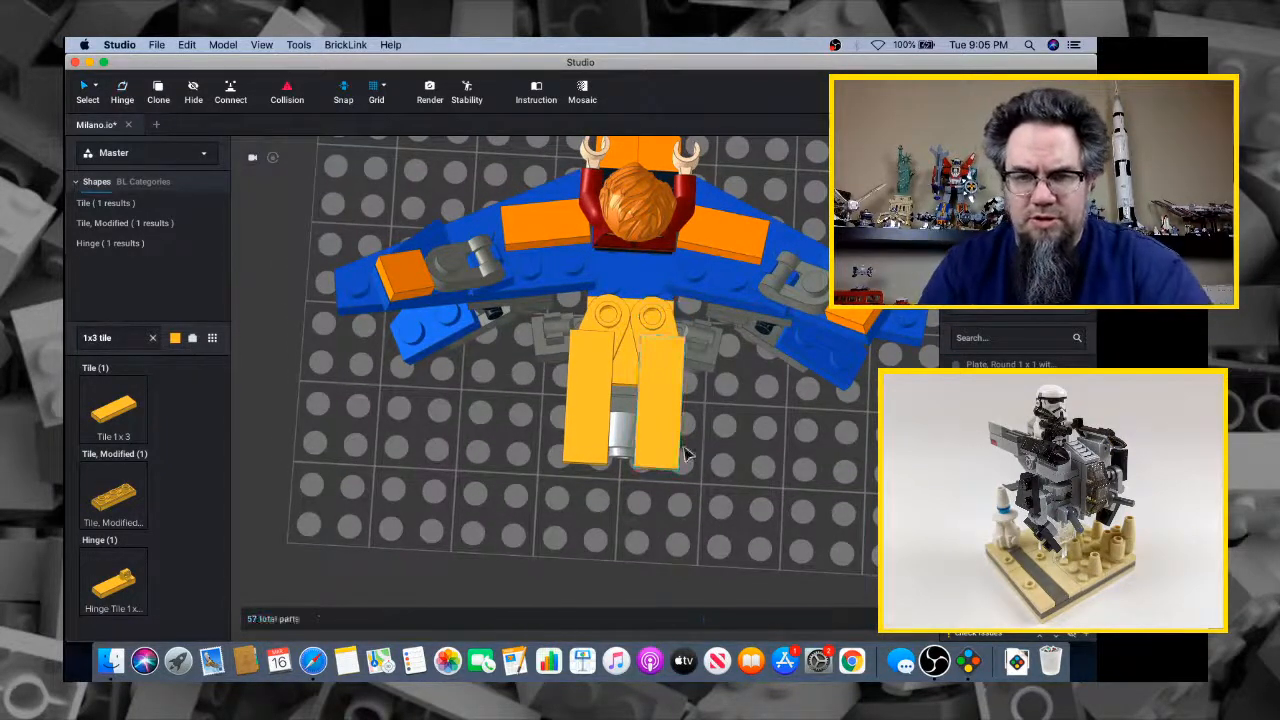
Delete both Tile 1 x 3 parts and one rounded plate, and set the remaining rounded plate straight on the modified tile's left half
{"action": "left_click", "coordinate": [671, 444]}
{"action": "key", "text": "Delete"}
{"action": "left_click", "coordinate": [582, 431]}
{"action": "key", "text": "Delete"}
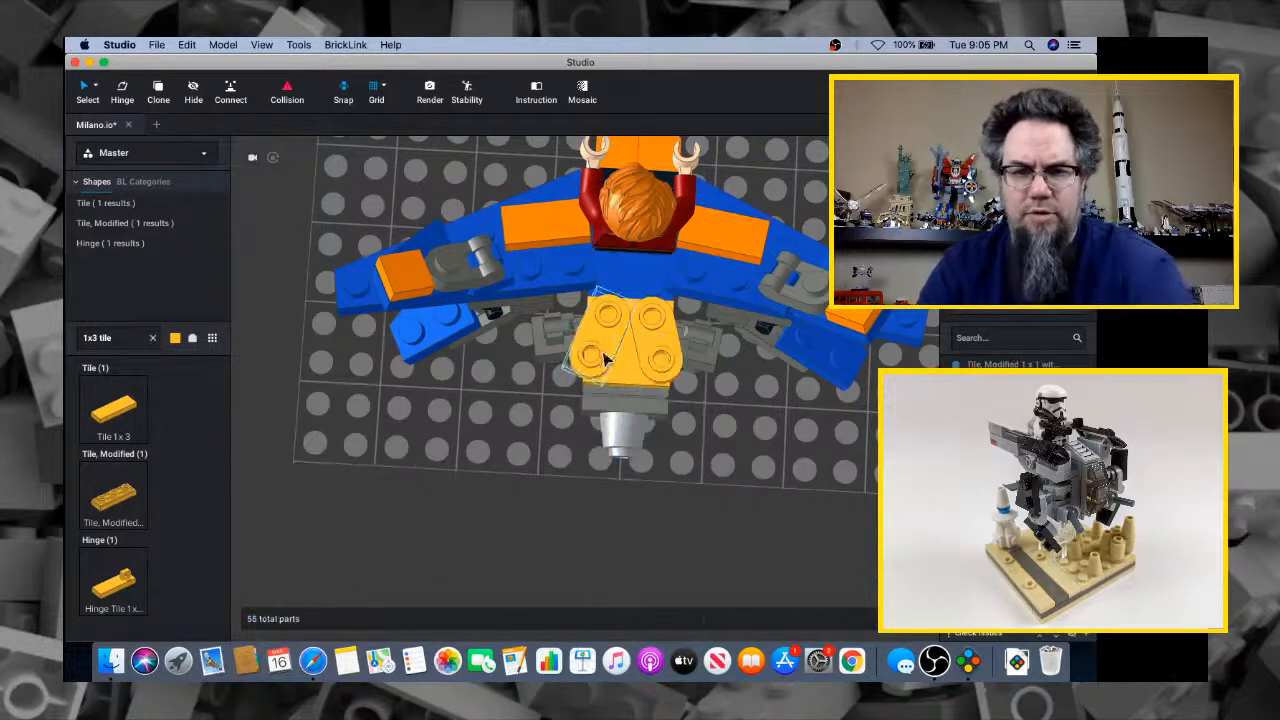
{"action": "left_click", "coordinate": [607, 350]}
{"action": "key", "text": "Delete"}
{"action": "mouse_move", "coordinate": [640, 352]}
{"action": "left_mouse_down"}
{"action": "mouse_move", "coordinate": [591, 349]}
{"action": "mouse_move", "coordinate": [627, 347]}
{"action": "left_mouse_up"}
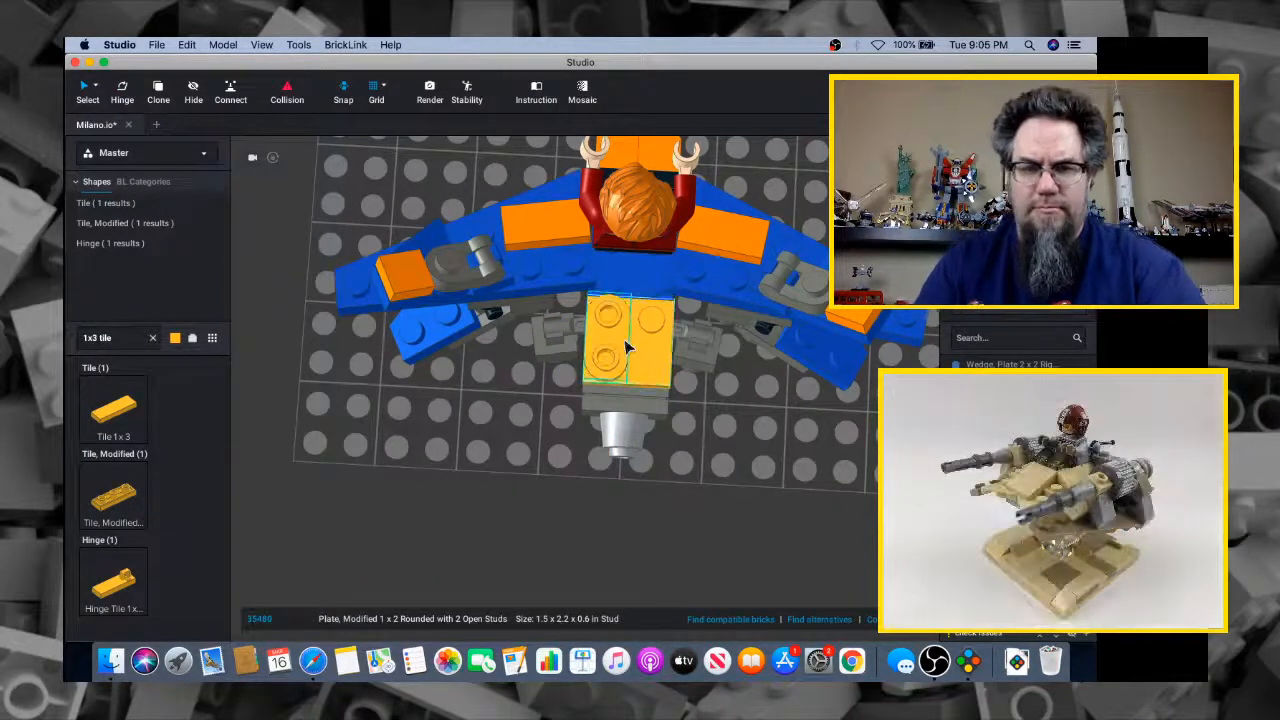
Angle the left rounded plate slightly outward around its front stud, and place a mirrored-angle copy on the modified tile's right half
{"action": "key", "text": "h"}
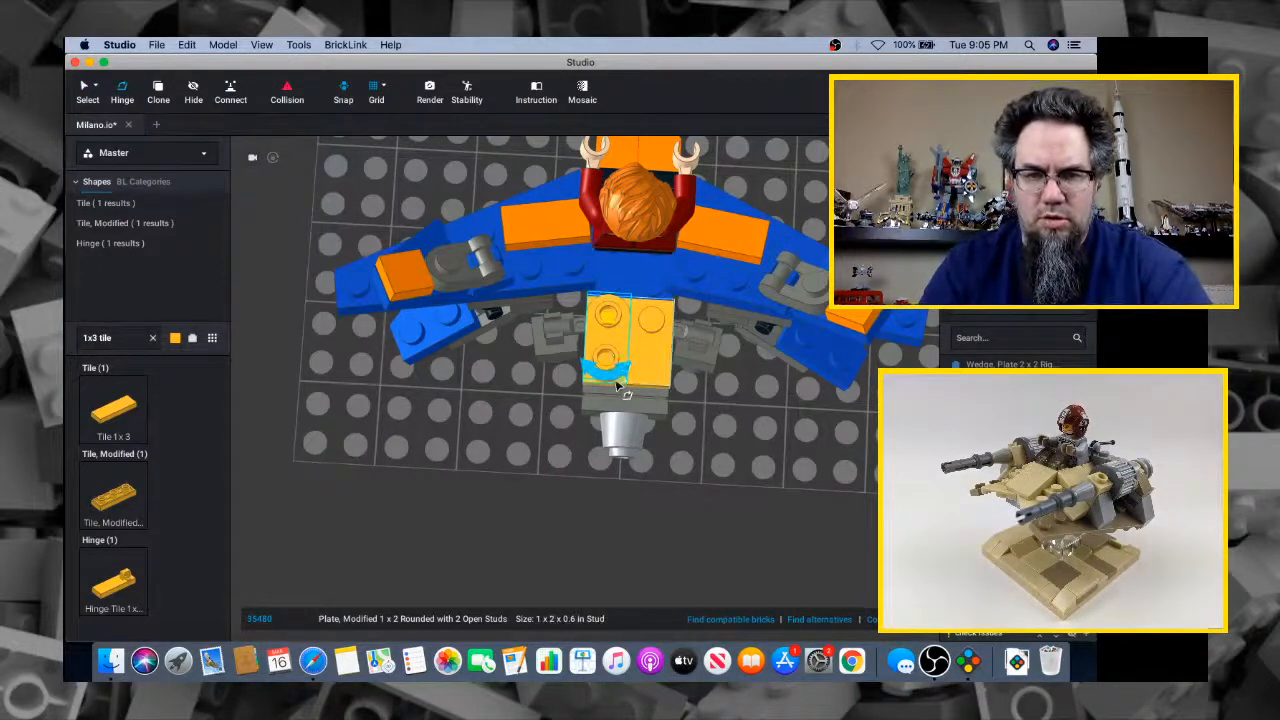
{"action": "left_click_drag", "start_coordinate": [615, 380], "coordinate": [596, 416]}
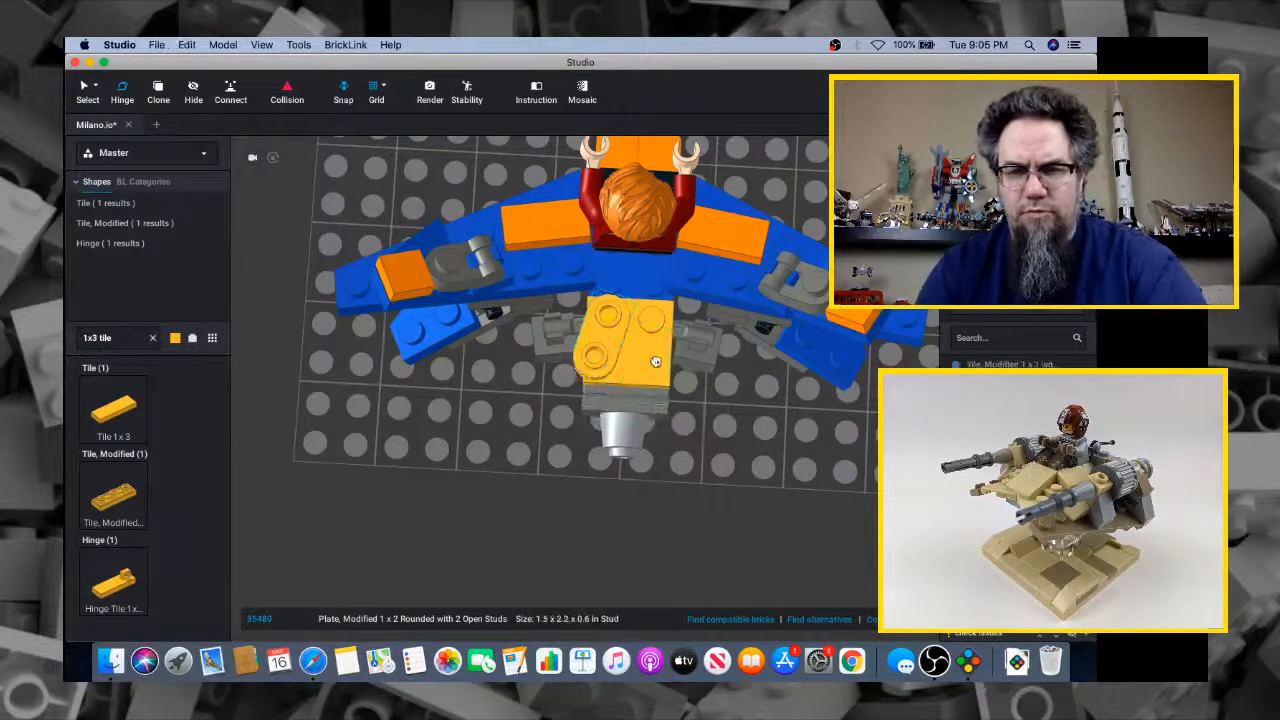
{"action": "key", "text": "super+d"}
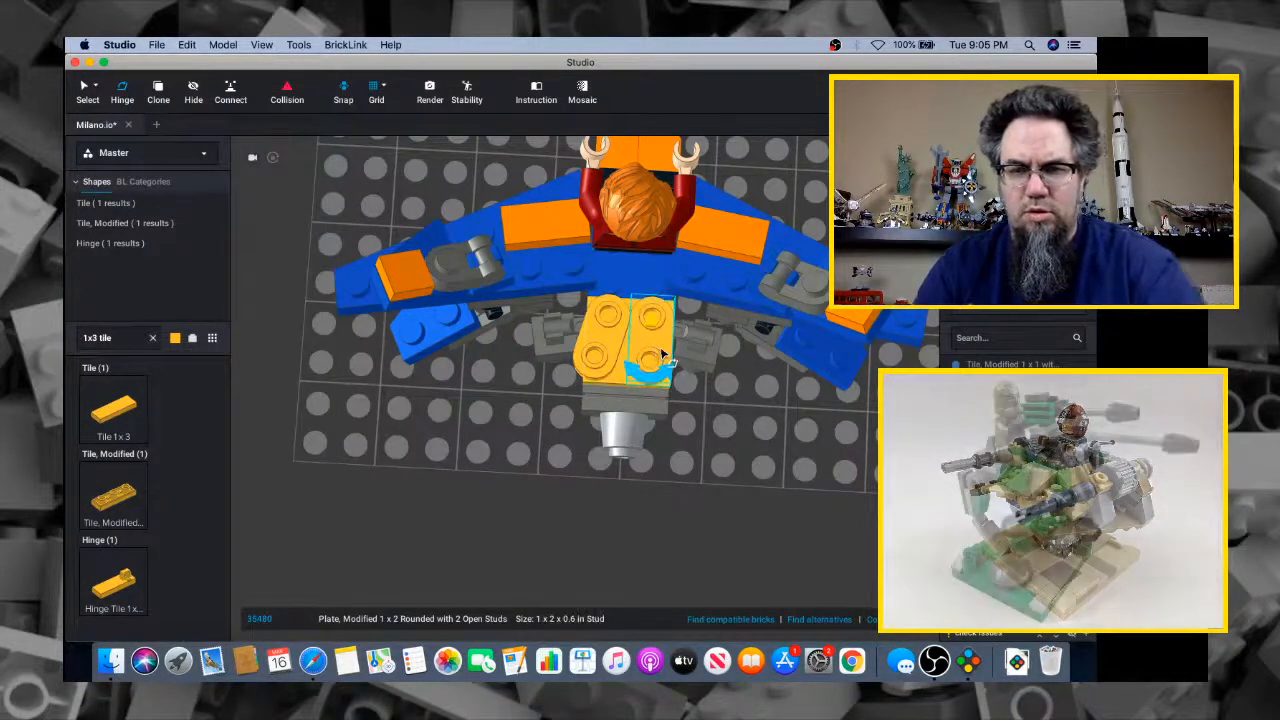
{"action": "mouse_move", "coordinate": [661, 384]}
{"action": "left_mouse_down"}
{"action": "mouse_move", "coordinate": [659, 425]}
{"action": "mouse_move", "coordinate": [677, 430]}
{"action": "left_mouse_up"}
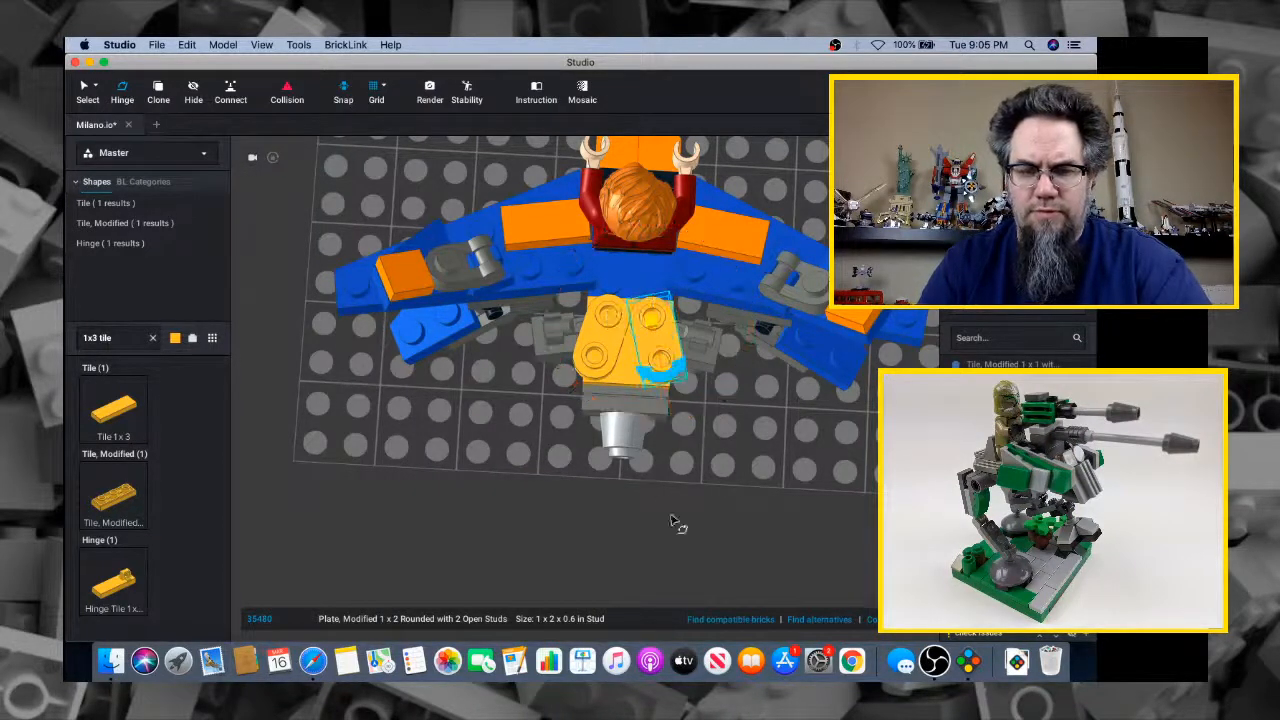
Attach a Tile 1 x 3 to the left rounded plate's rear stud, extending backward, with its hinge angle set to 270°
{"action": "left_click", "coordinate": [540, 433]}
{"action": "left_click_drag", "start_coordinate": [222, 452], "coordinate": [597, 393]}
{"action": "left_click", "coordinate": [598, 393]}
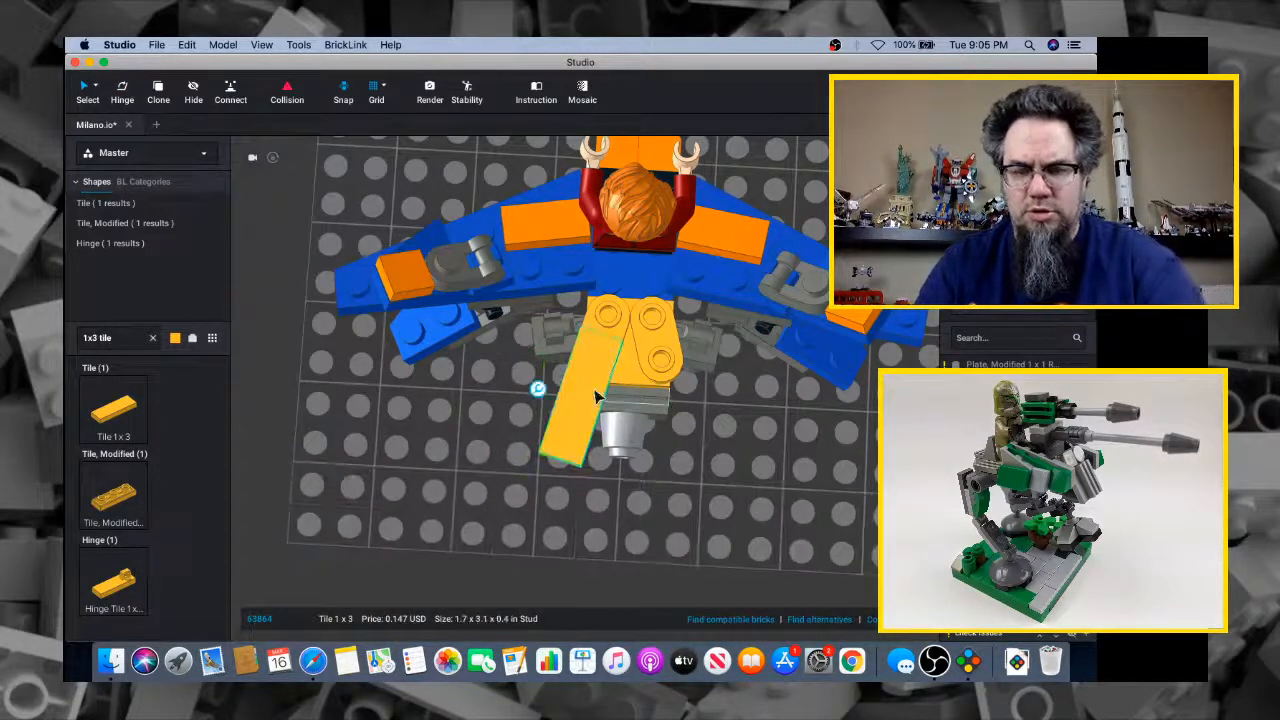
{"action": "left_click", "coordinate": [605, 307]}
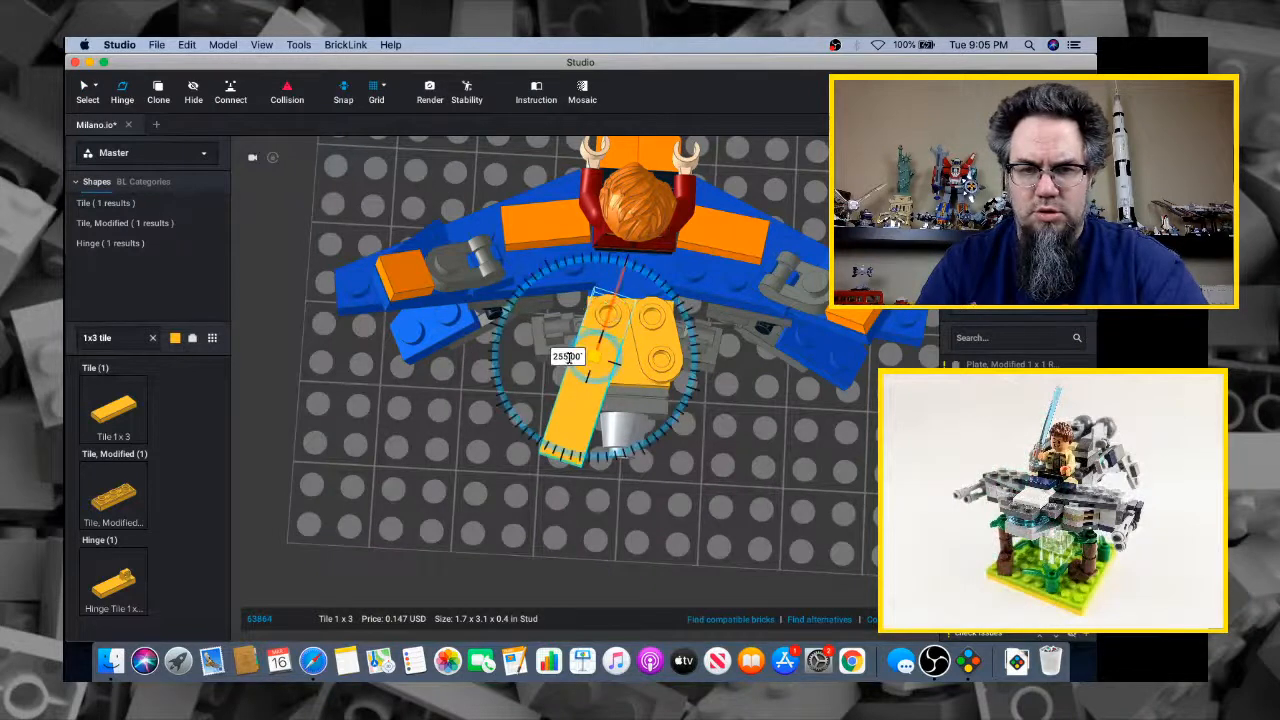
{"action": "type", "text": "270"}
{"action": "key", "text": "Return"}
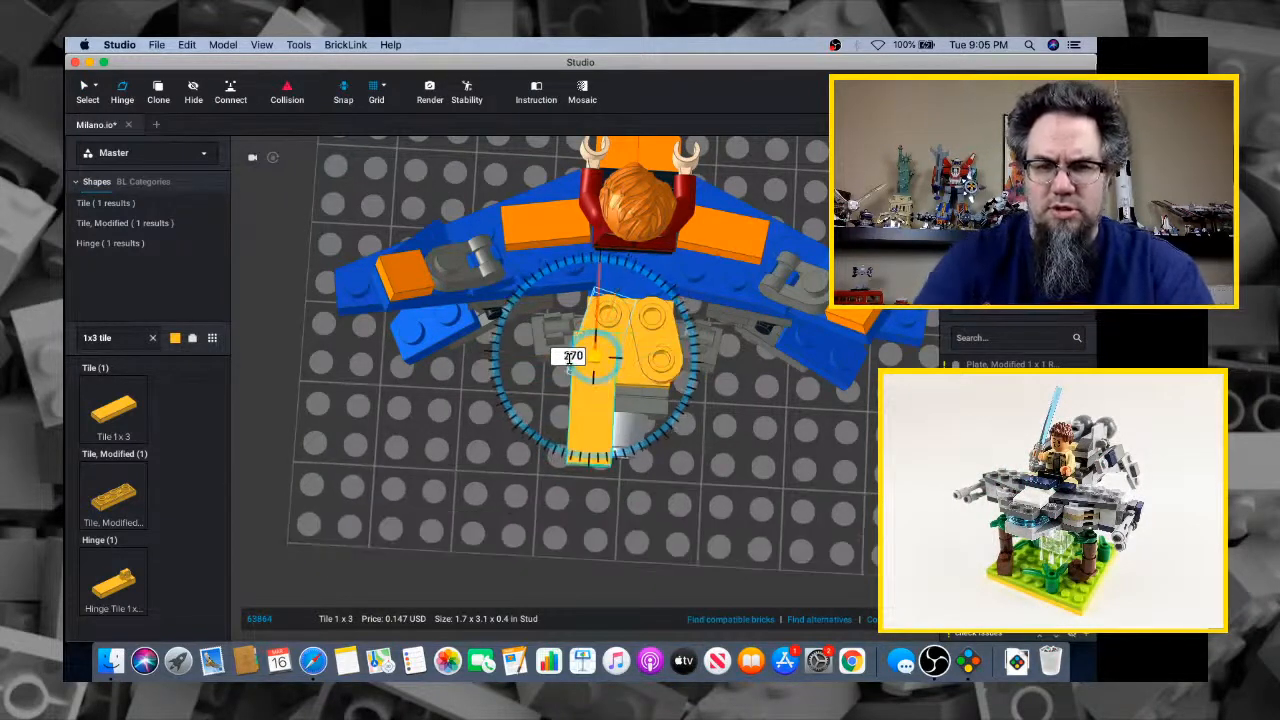
{"action": "left_click", "coordinate": [727, 527]}
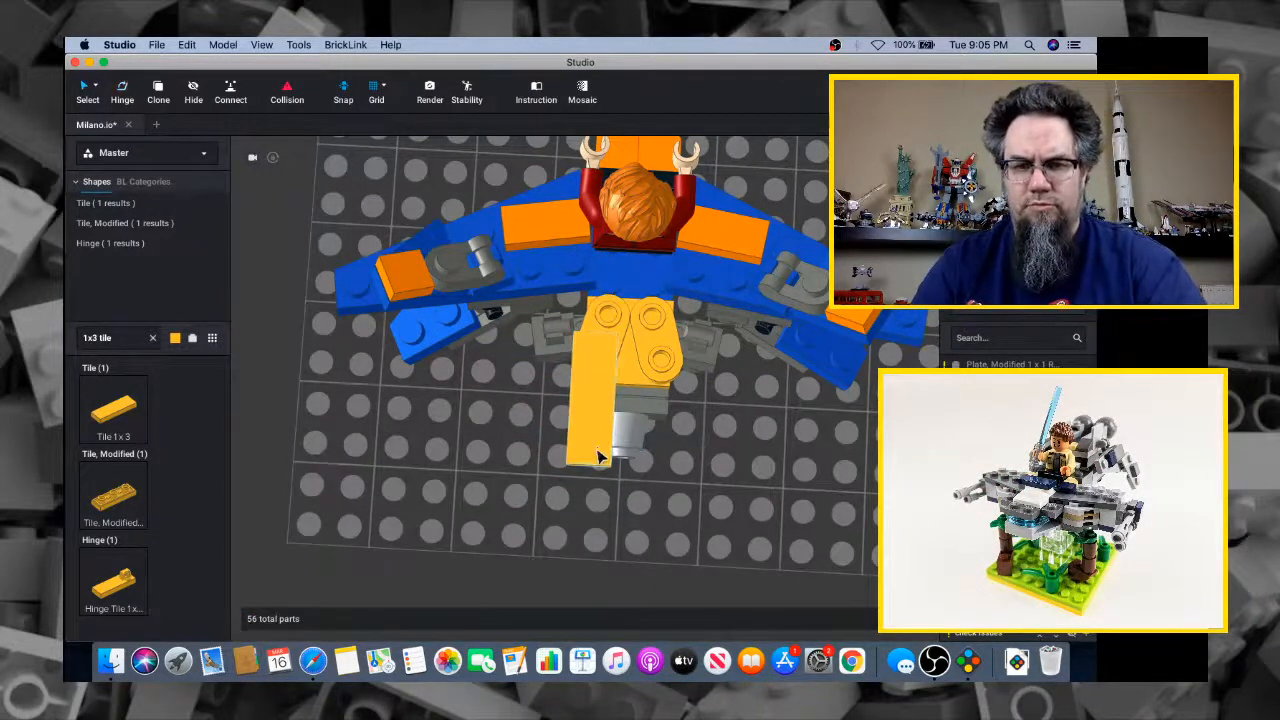
Attach a copy of the Tile 1 x 3 to the right rounded plate's rear stud, parallel to the left tile, with its hinge angle at 270°
{"action": "key", "text": "super+v"}
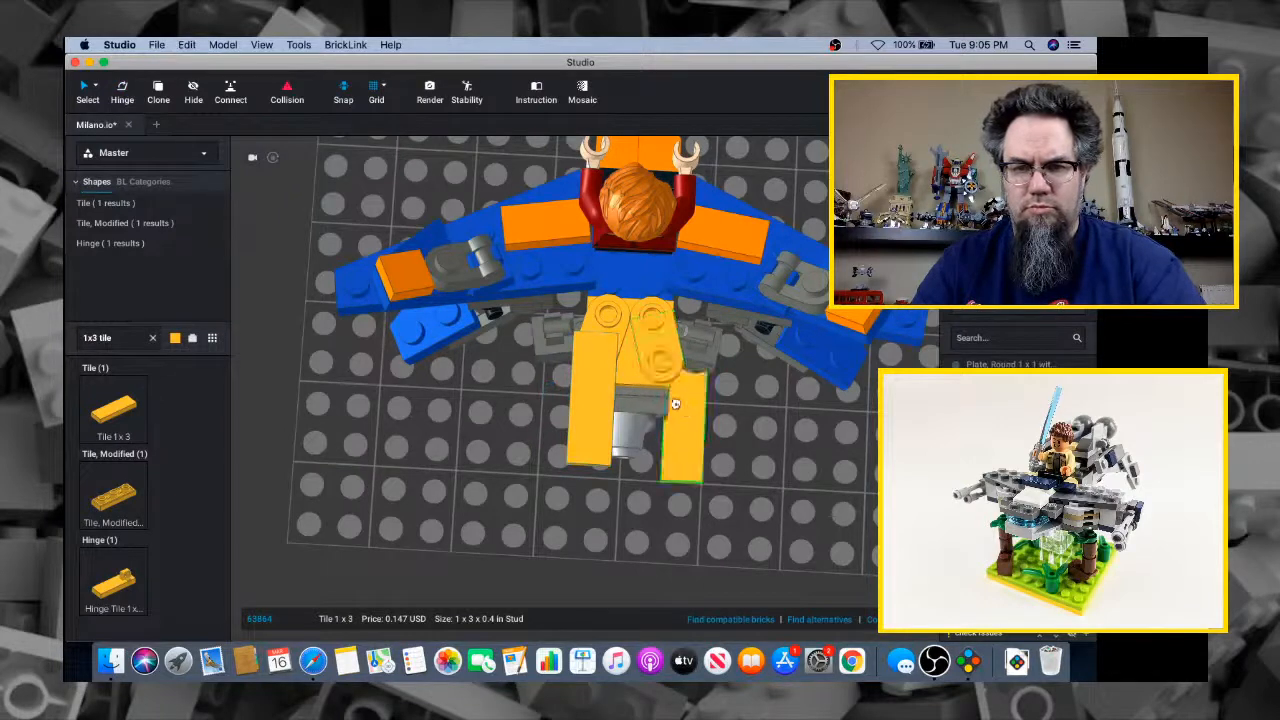
{"action": "left_click", "coordinate": [671, 410]}
{"action": "key", "text": "h"}
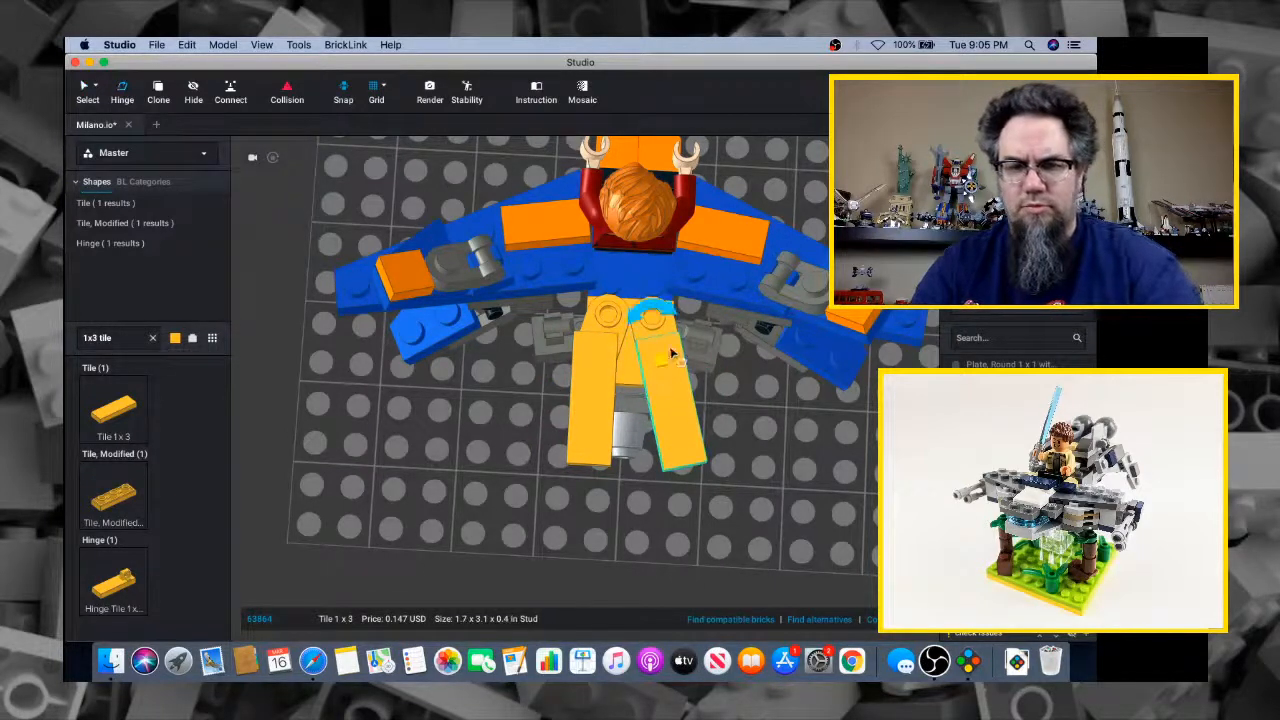
{"action": "left_click", "coordinate": [652, 313]}
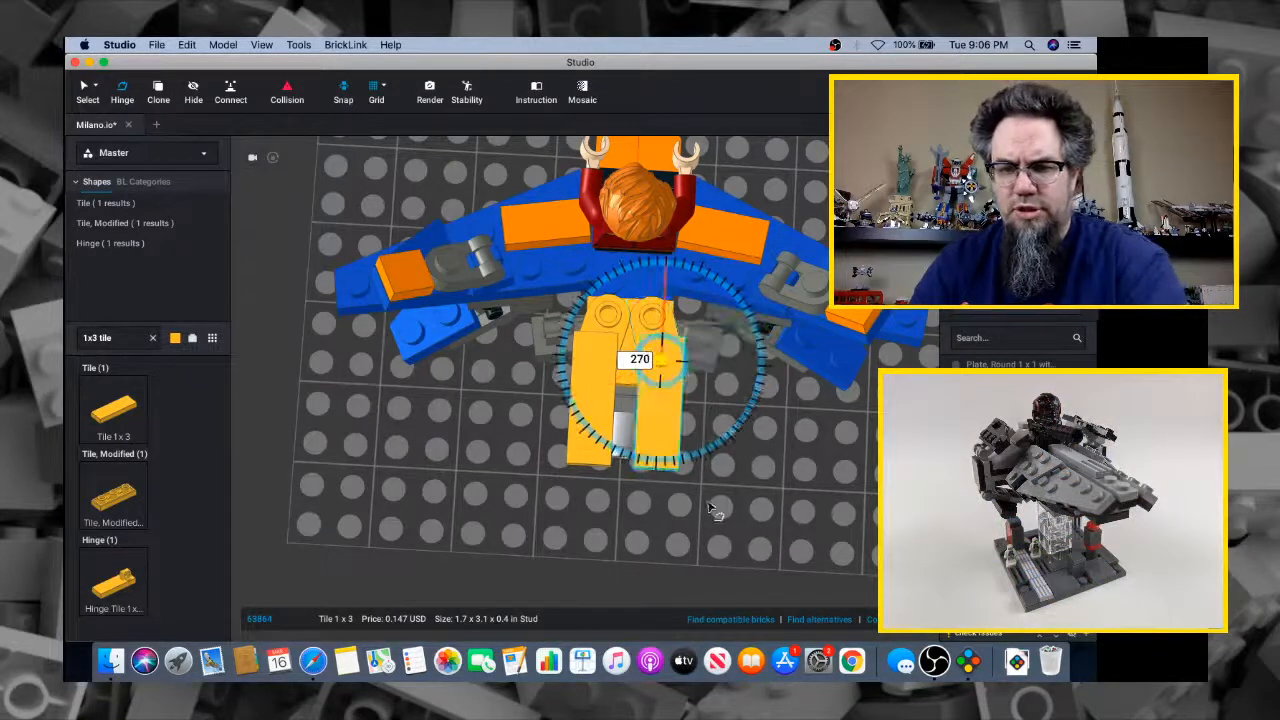
{"action": "left_click", "coordinate": [826, 494]}
Recolor both rounded plates and both Tile 1 x 3 parts gray, consulting the Milano reference images in Safari
{"action": "right_click_drag", "start_coordinate": [826, 494], "coordinate": [633, 400]}
{"action": "left_click", "coordinate": [633, 400]}
{"action": "left_click", "coordinate": [654, 363], "text": "shift"}
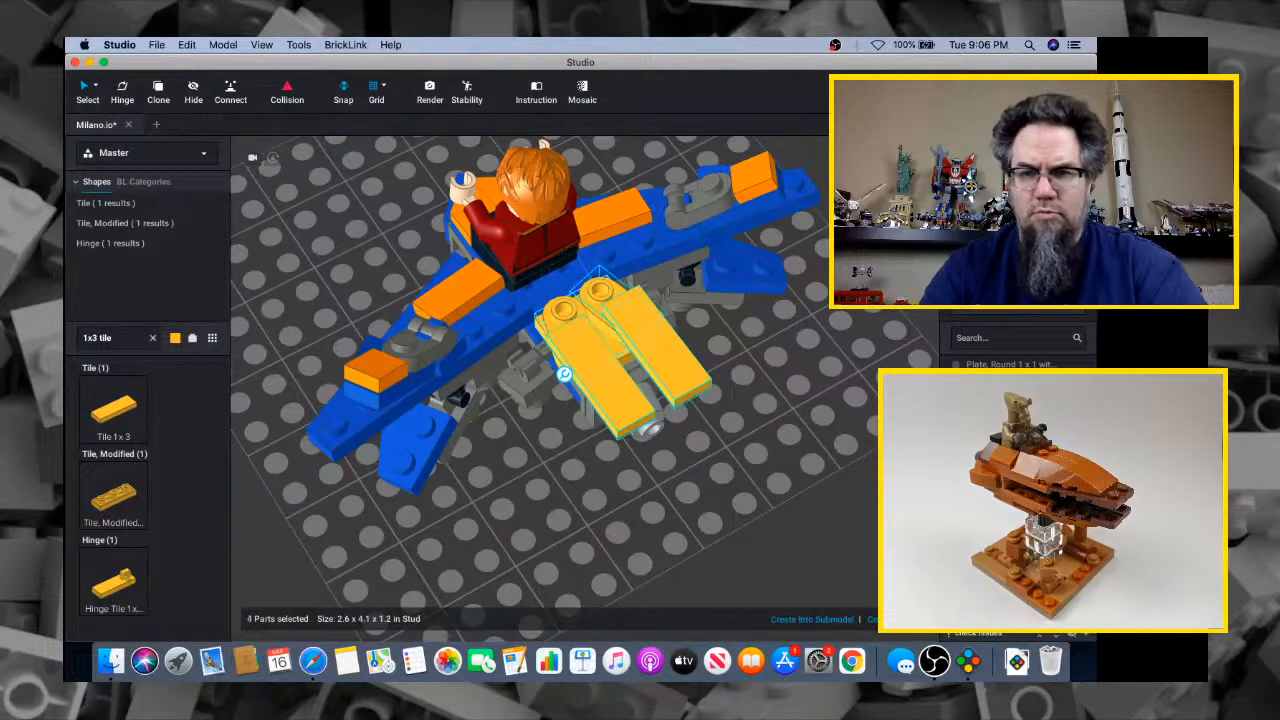
{"action": "key", "text": "super+Tab"}
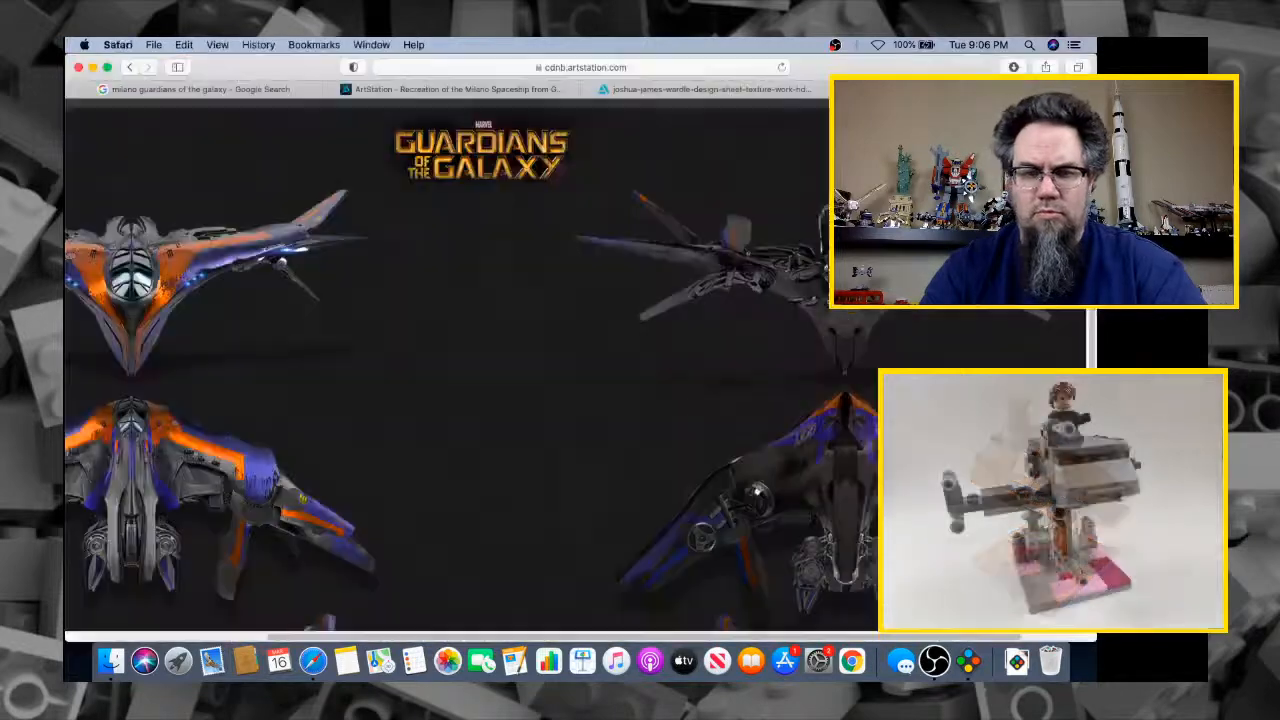
{"action": "key", "text": "super+Tab"}
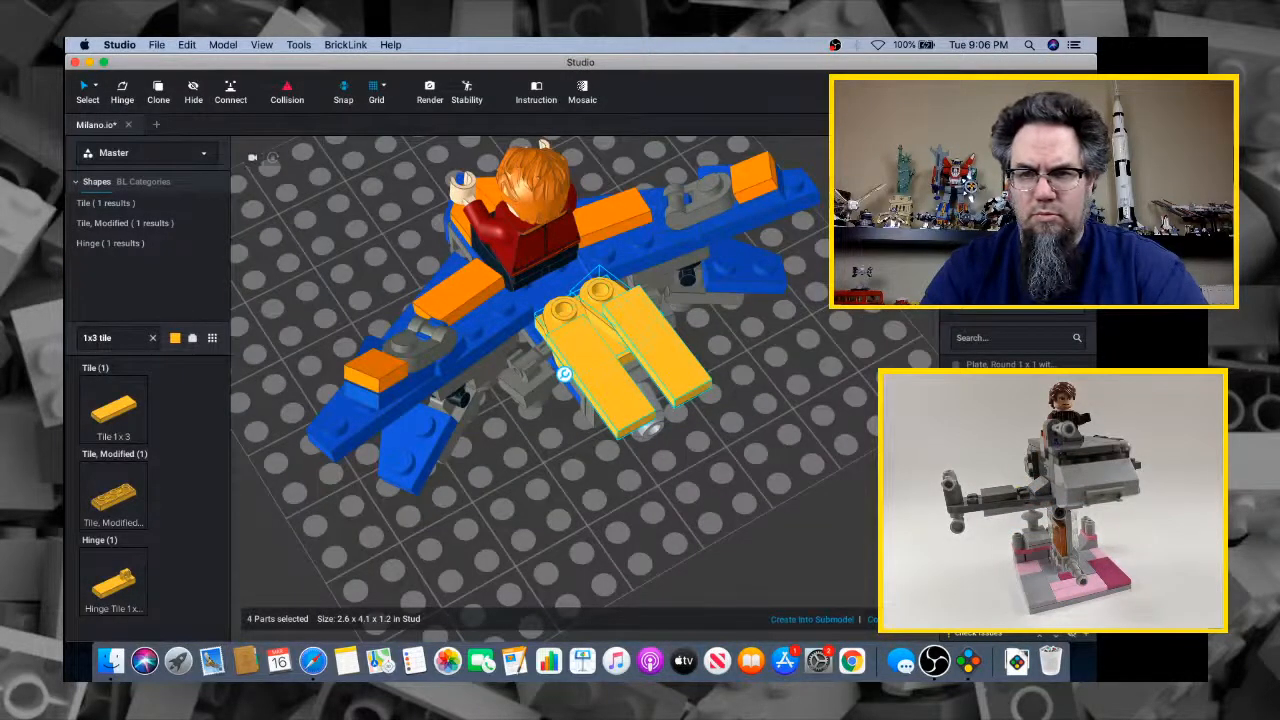
{"action": "left_click", "coordinate": [570, 320]}
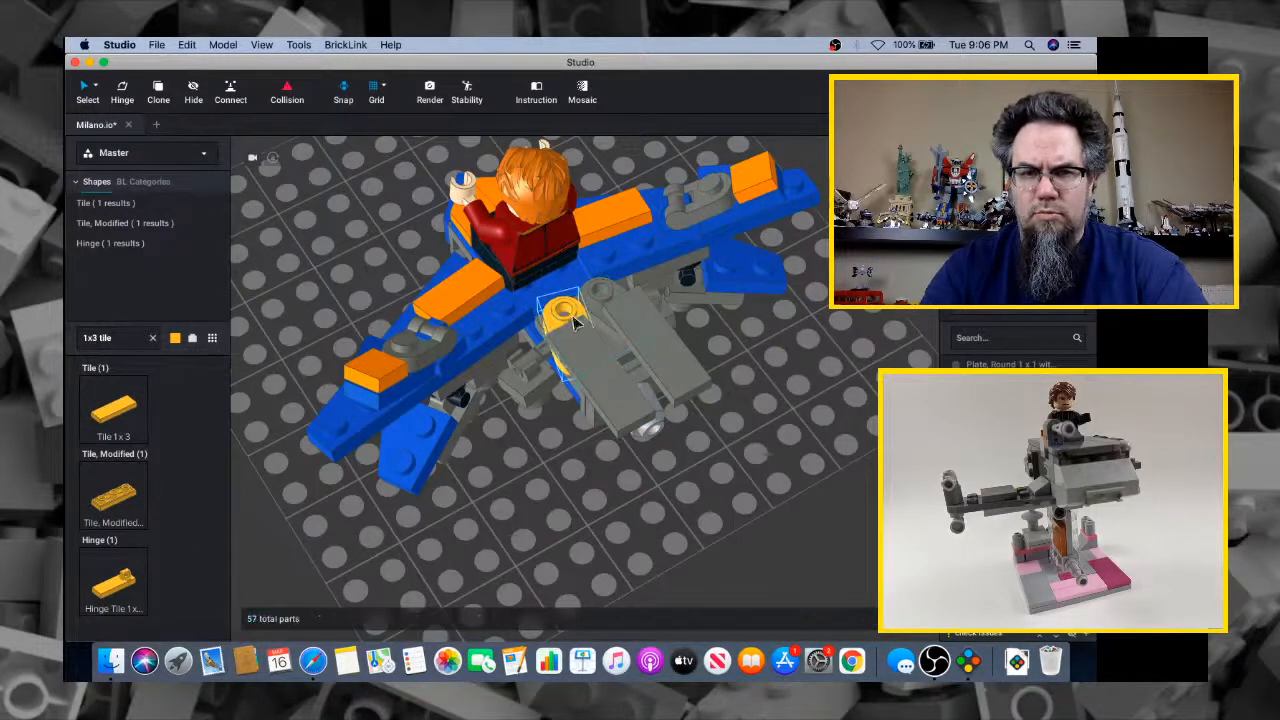
{"action": "left_click", "coordinate": [562, 312]}
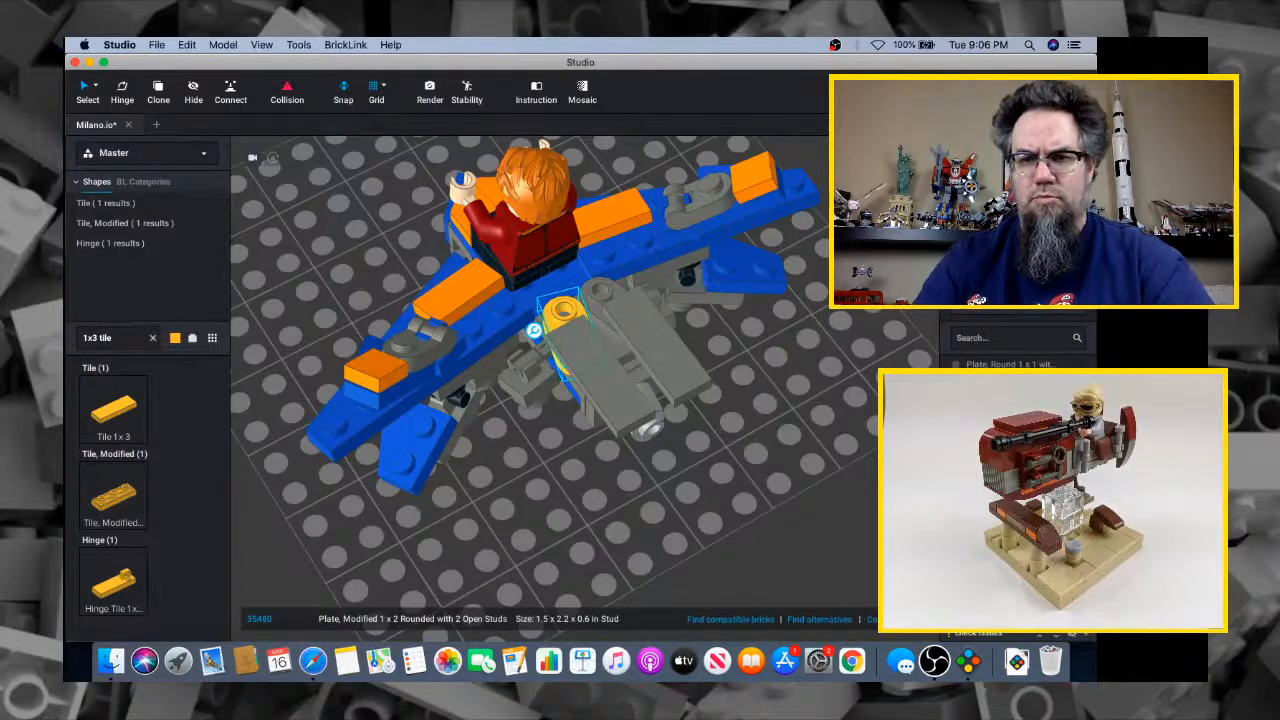
Search the parts library for "2x2 slope" and look through the listed pieces for a cover for the rounded plates
{"action": "right_click_drag", "start_coordinate": [836, 331], "coordinate": [883, 339]}
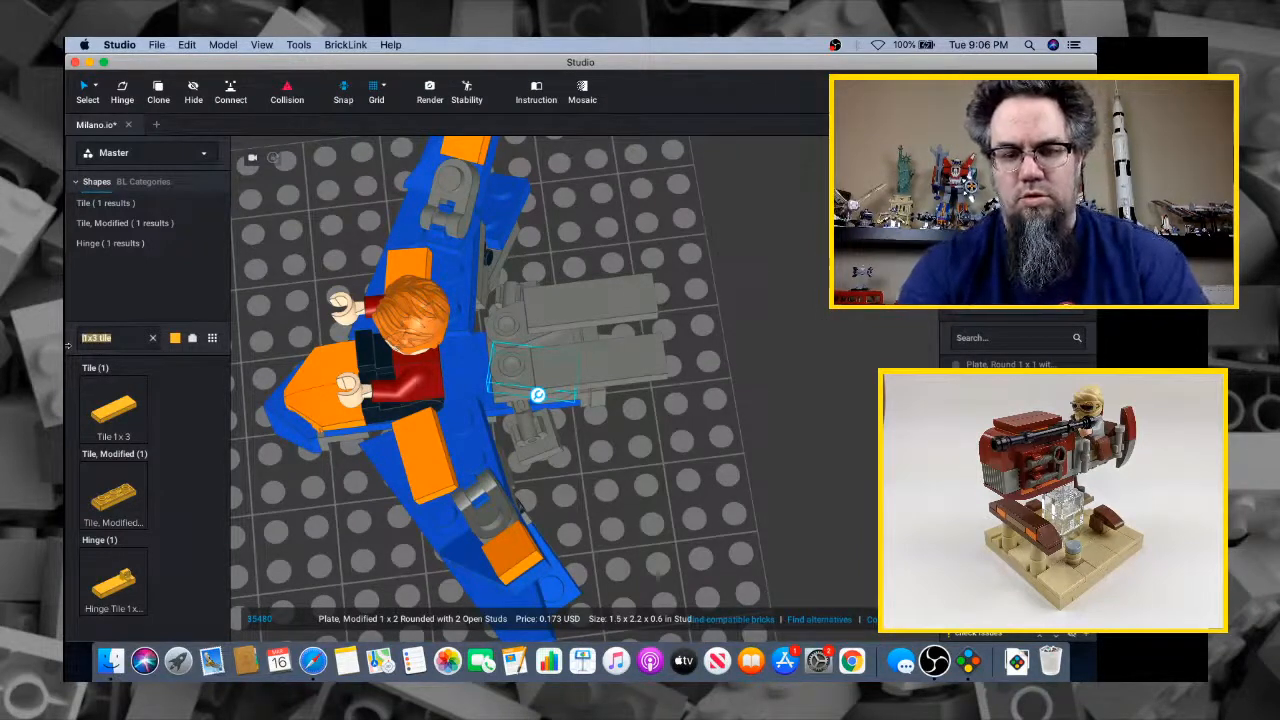
{"action": "type", "text": "2 slope"}
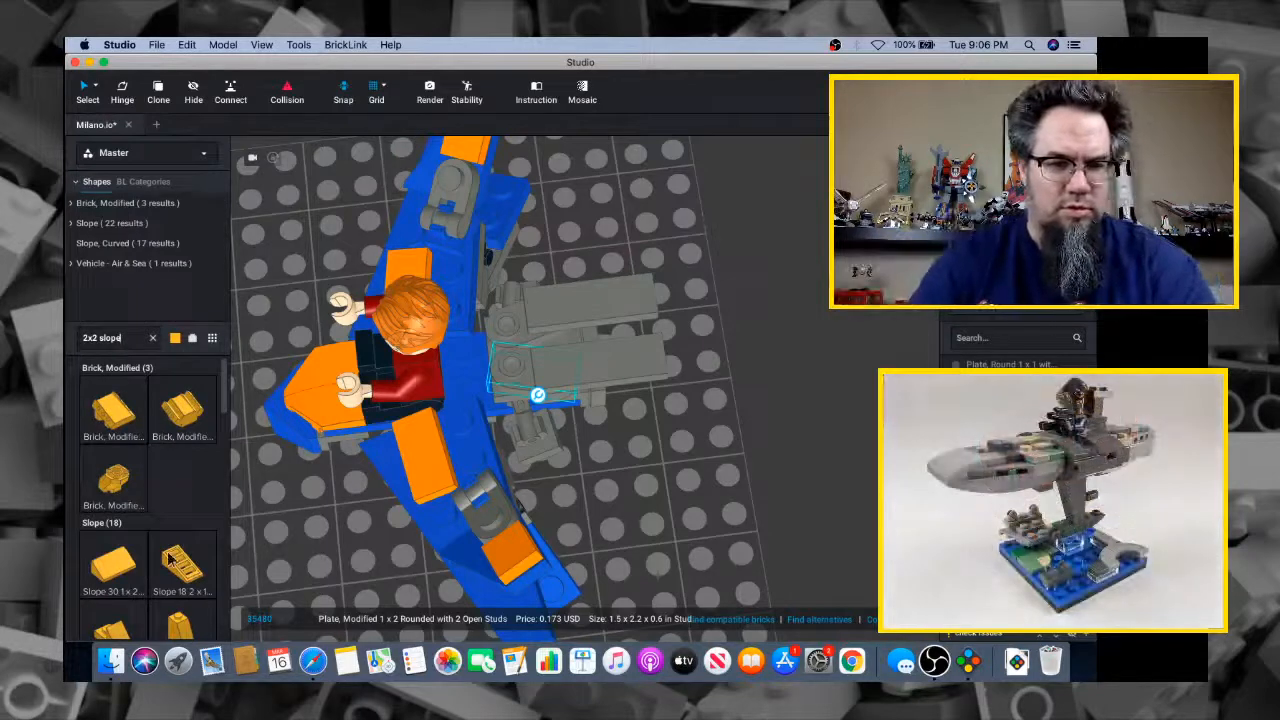
{"action": "scroll", "coordinate": [168, 562], "scroll_direction": "down", "scroll_amount": 5}
{"action": "scroll", "coordinate": [168, 560], "scroll_direction": "down", "scroll_amount": 8}
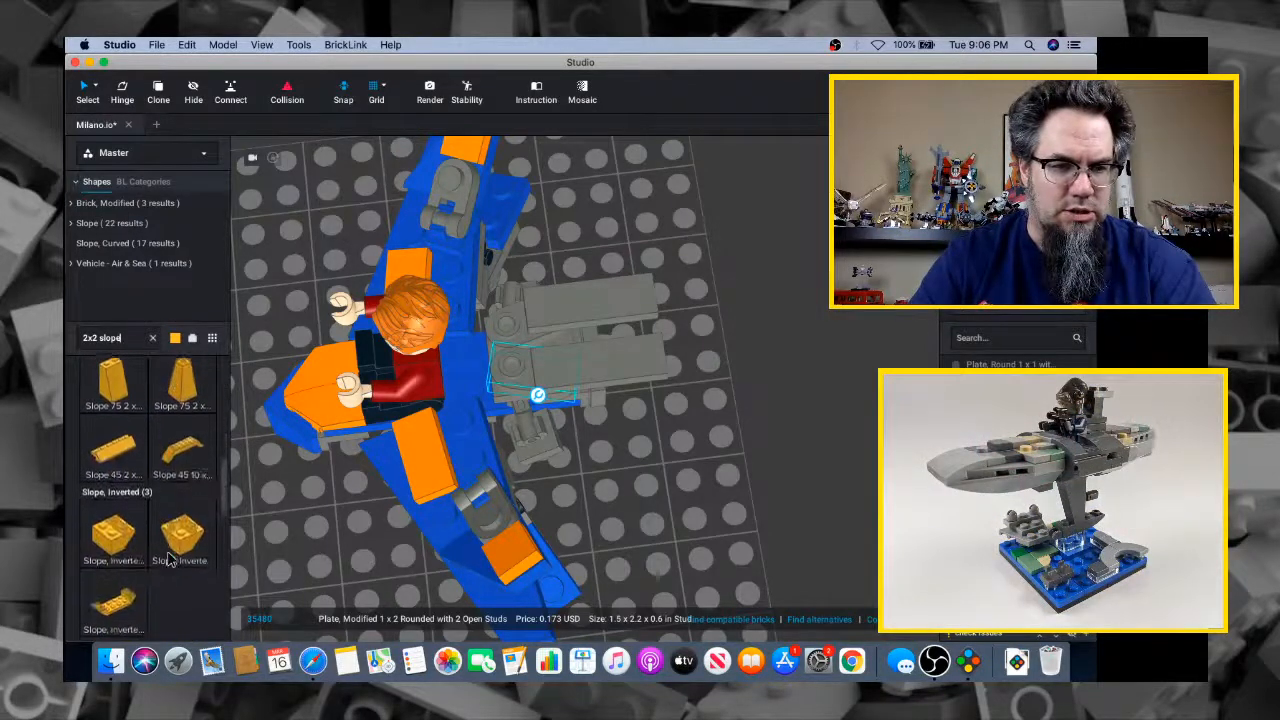
{"action": "scroll", "coordinate": [168, 560], "scroll_direction": "down", "scroll_amount": 3}
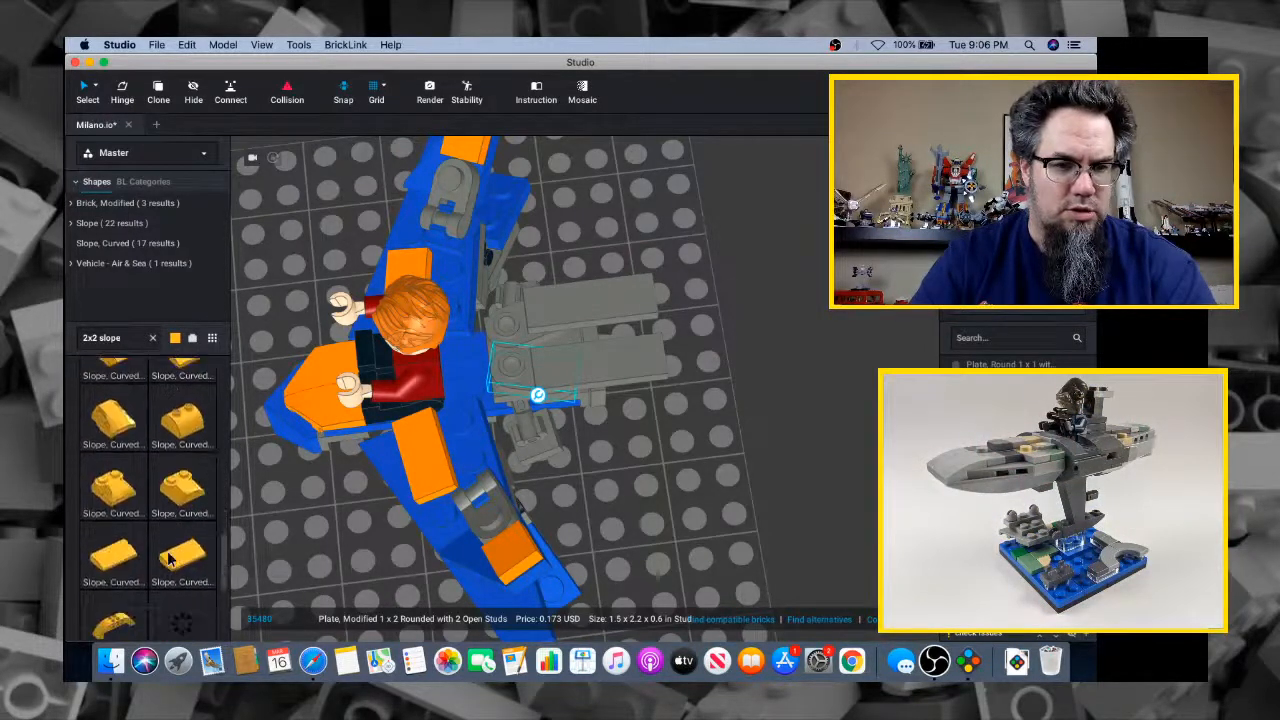
{"action": "scroll", "coordinate": [168, 560], "scroll_direction": "down", "scroll_amount": 3}
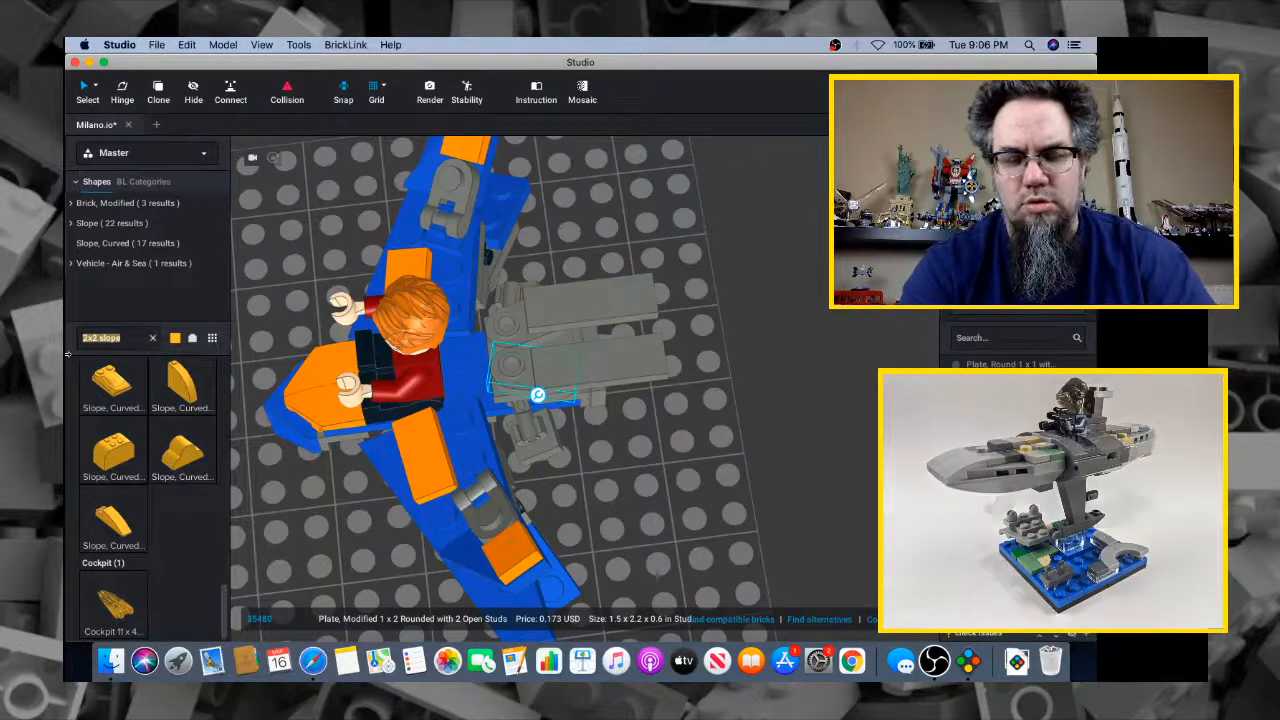
Search the parts library for "2x2 curved slope" and "curved slope", and look through the curved slope pieces
{"action": "type", "text": "2x2 curved"}
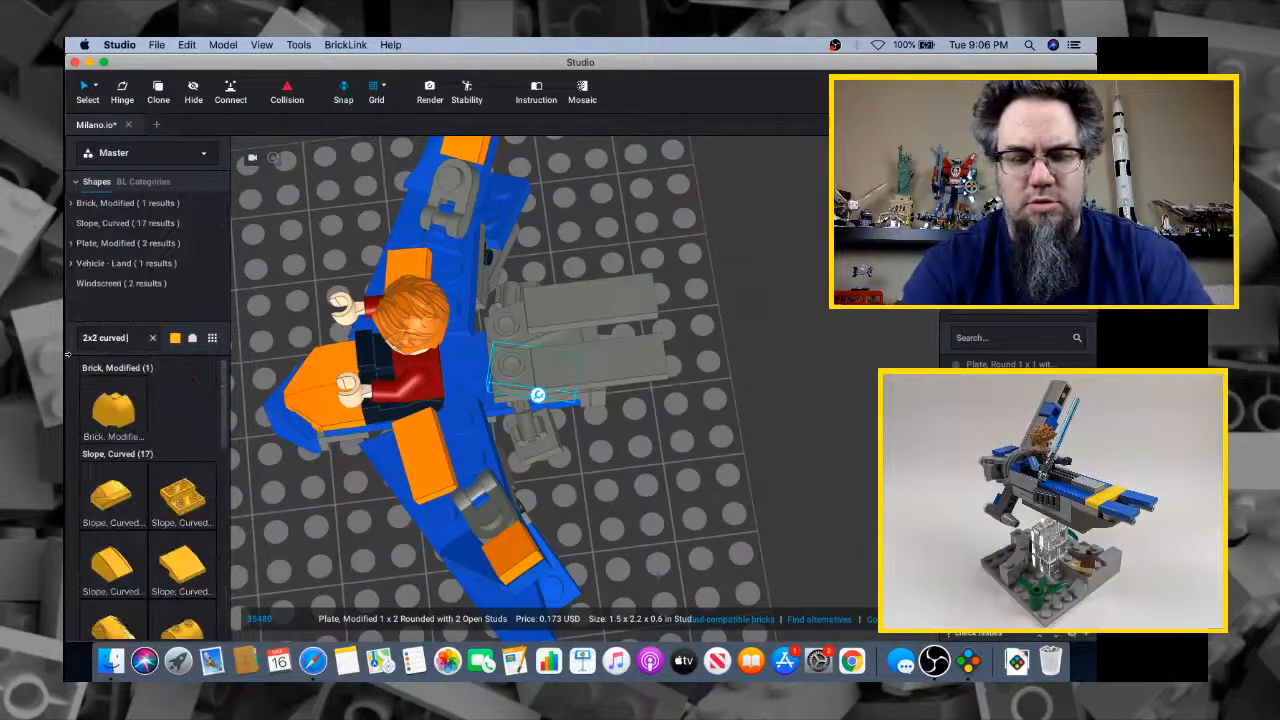
{"action": "type", "text": " slope"}
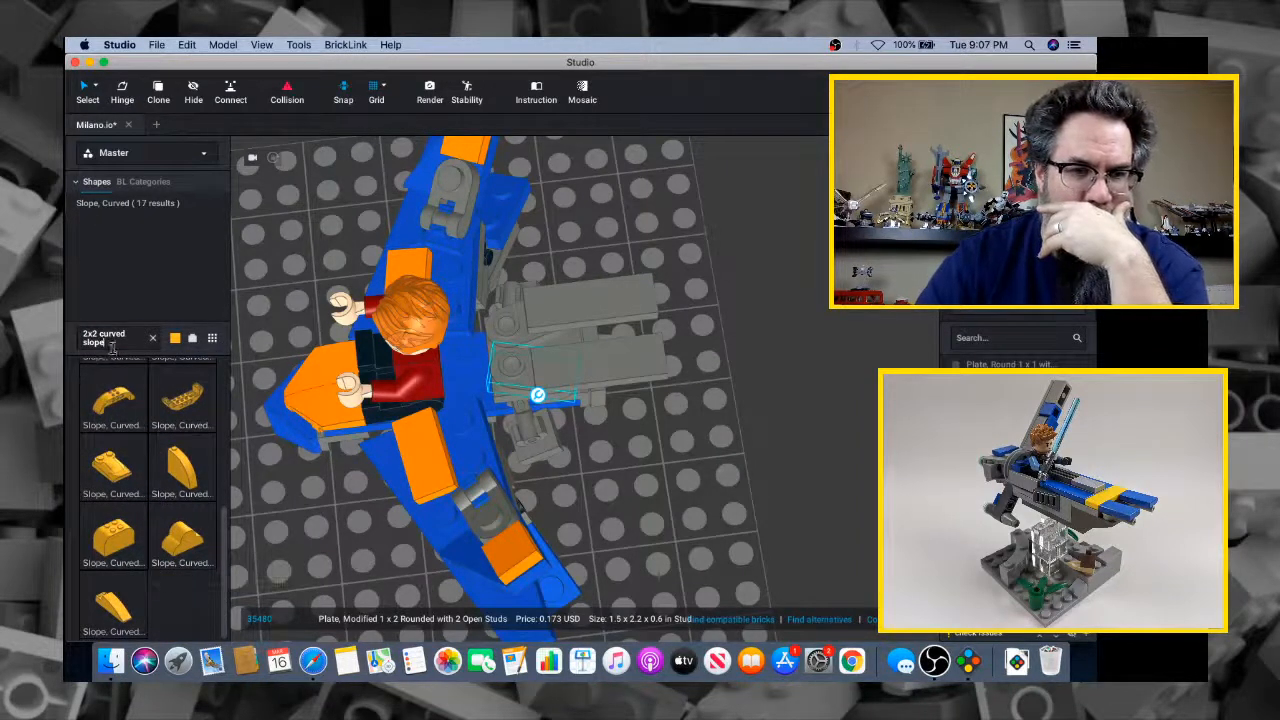
{"action": "key", "text": "super+a"}
{"action": "type", "text": "cur"}
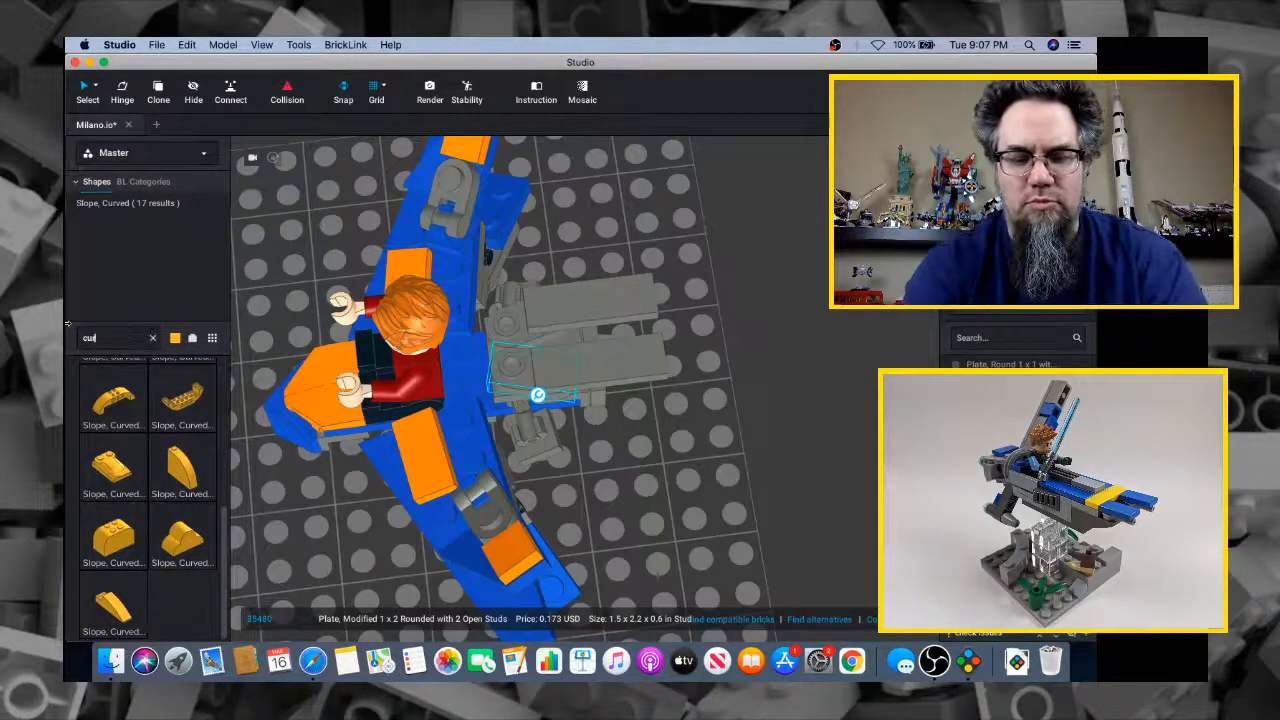
{"action": "type", "text": "ved slope"}
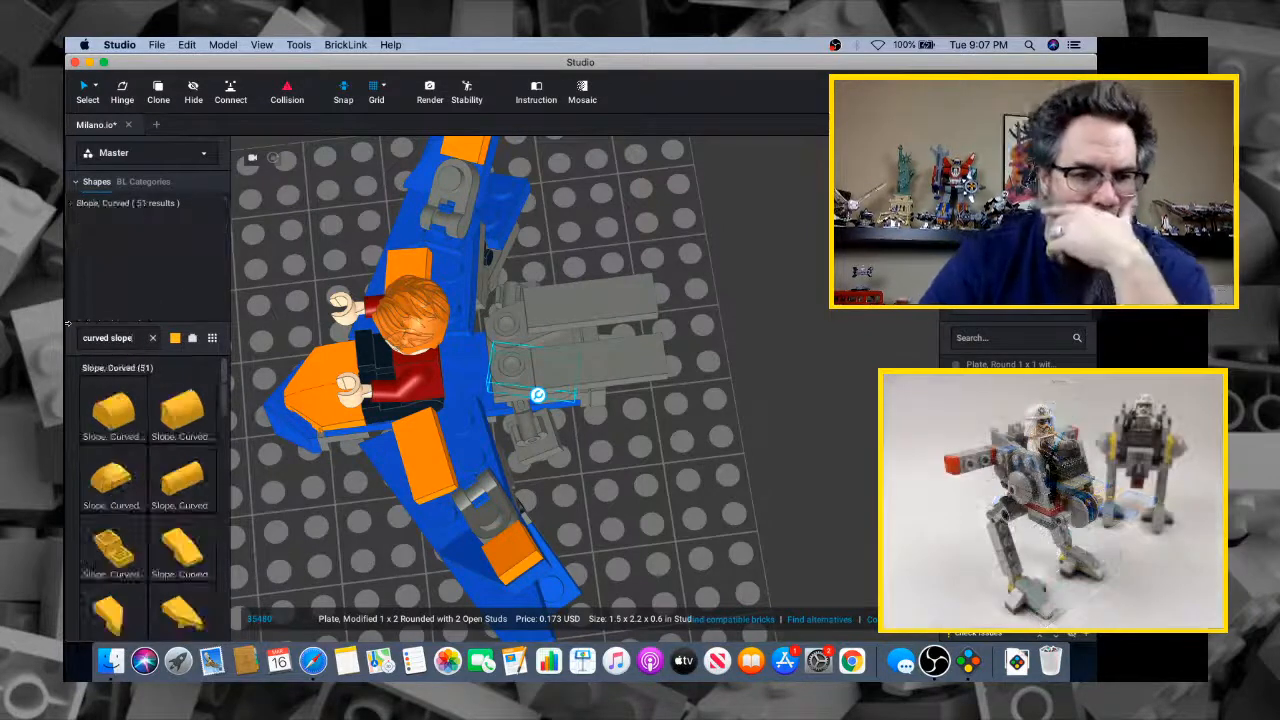
{"action": "scroll", "coordinate": [126, 480], "scroll_direction": "down", "scroll_amount": 2}
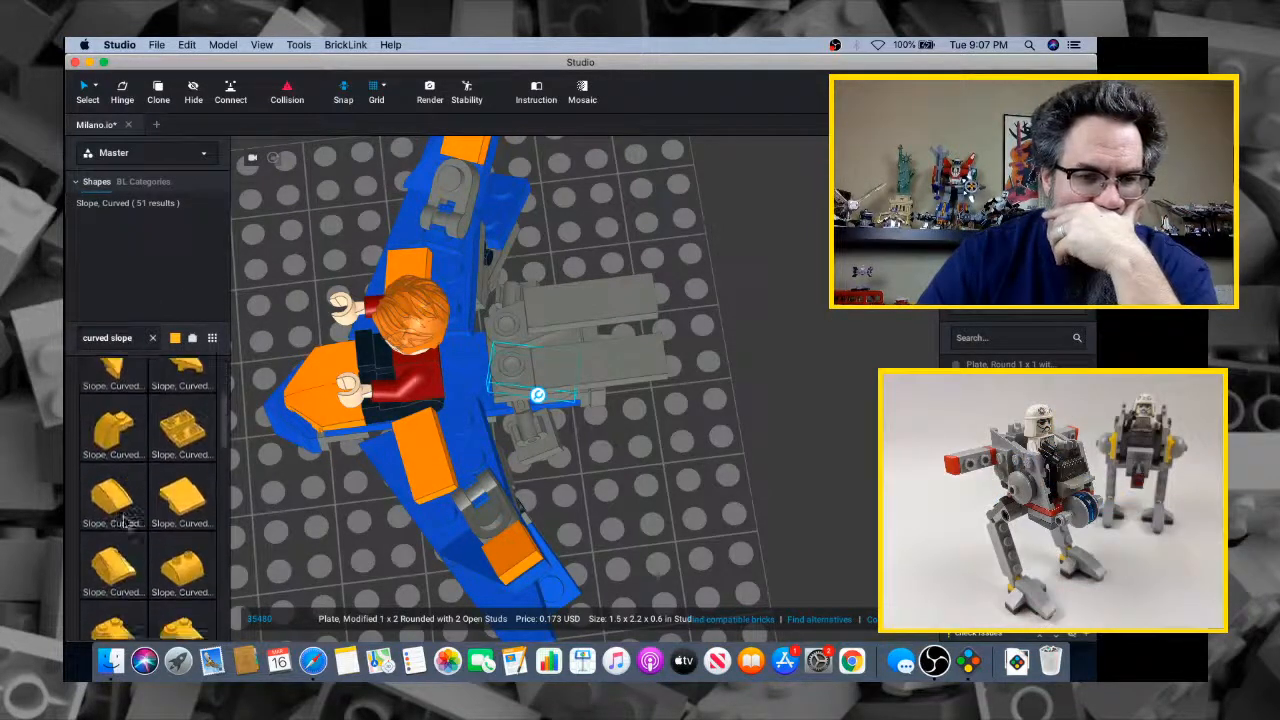
{"action": "scroll", "coordinate": [165, 543], "scroll_direction": "down", "scroll_amount": 5}
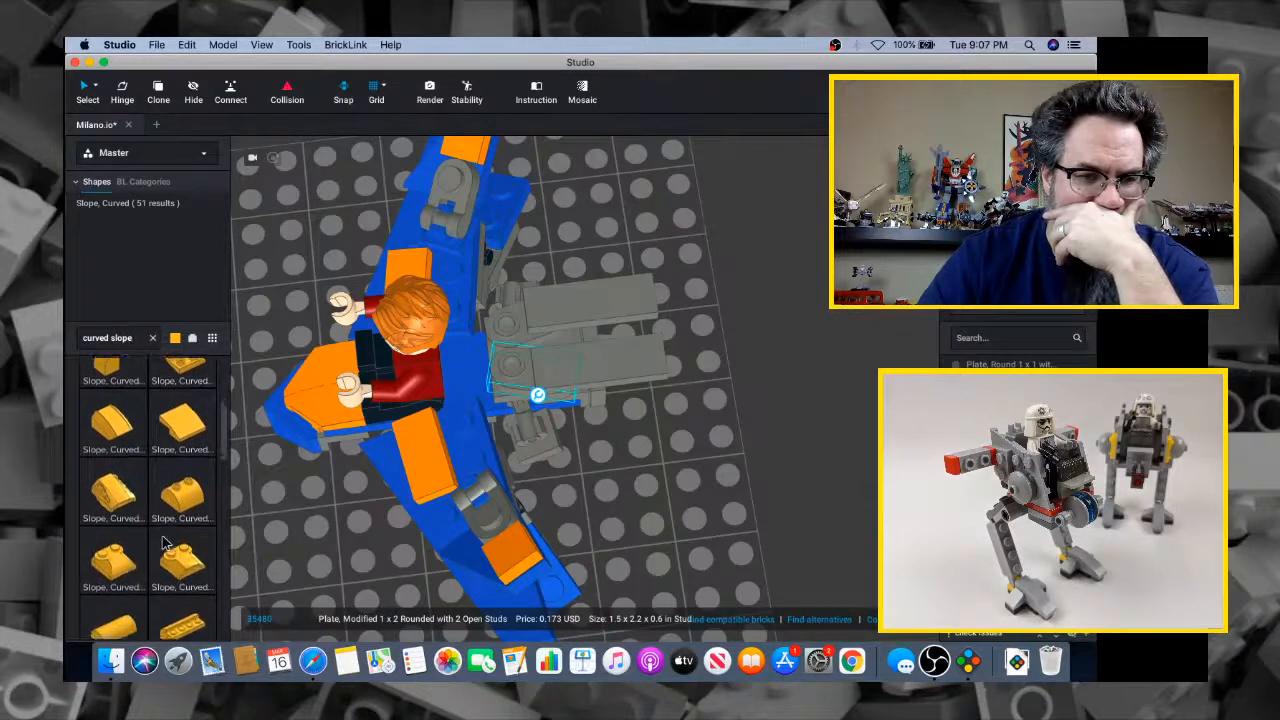
{"action": "scroll", "coordinate": [165, 543], "scroll_direction": "down", "scroll_amount": 5}
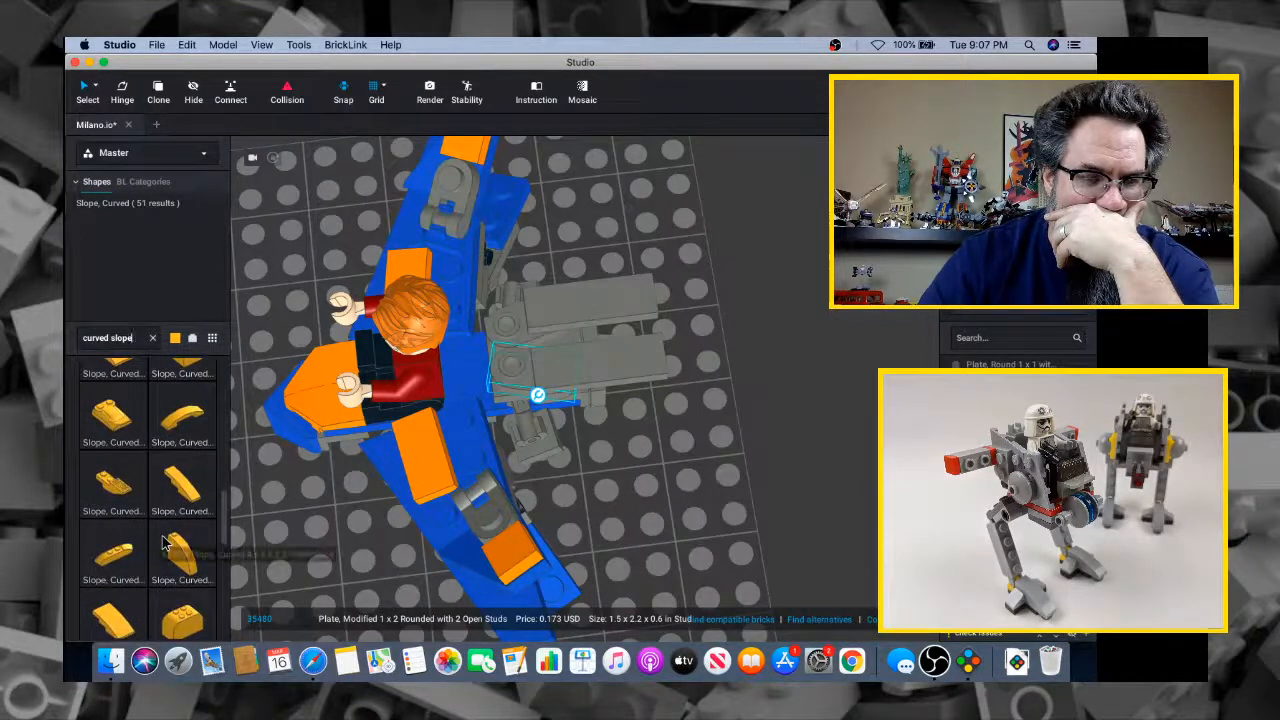
{"action": "scroll", "coordinate": [165, 543], "scroll_direction": "down", "scroll_amount": 3}
{"action": "scroll", "coordinate": [165, 543], "scroll_direction": "down", "scroll_amount": 3}
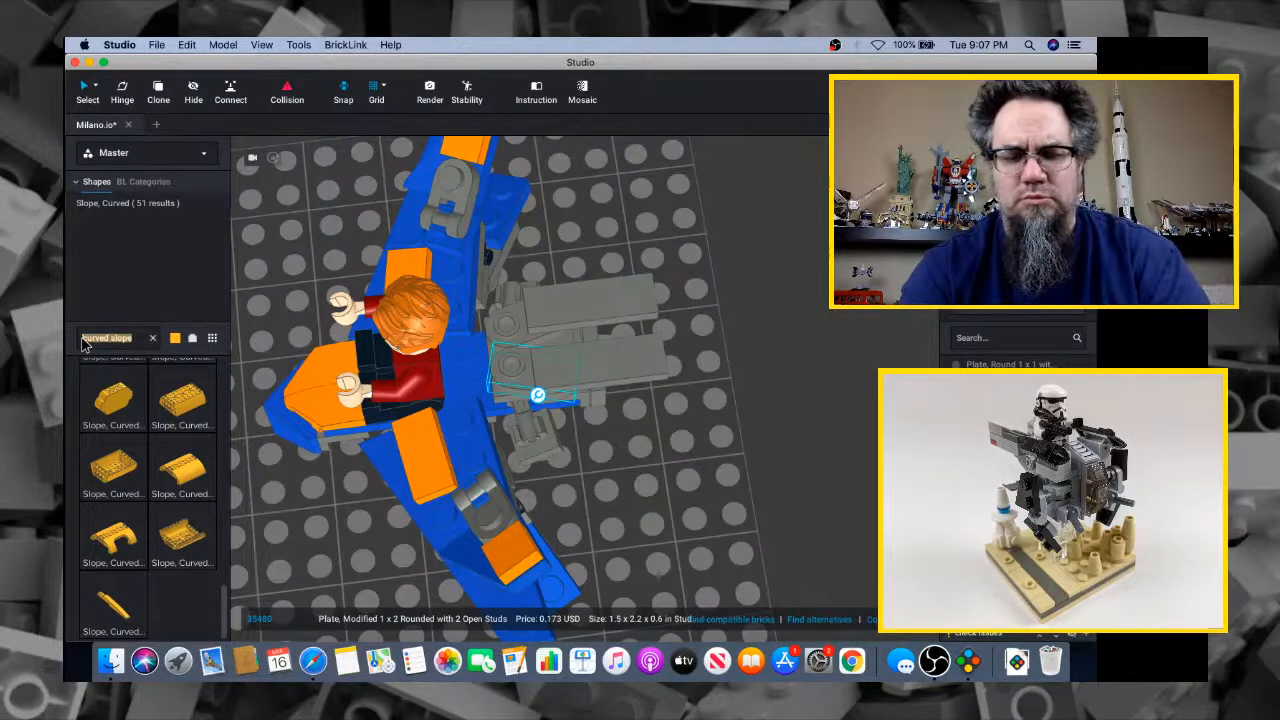
Search the parts library for "mod slope" and "slope", and look through the straight and curved slope pieces
{"action": "key", "text": "BackSpace"}
{"action": "type", "text": "mod slope"}
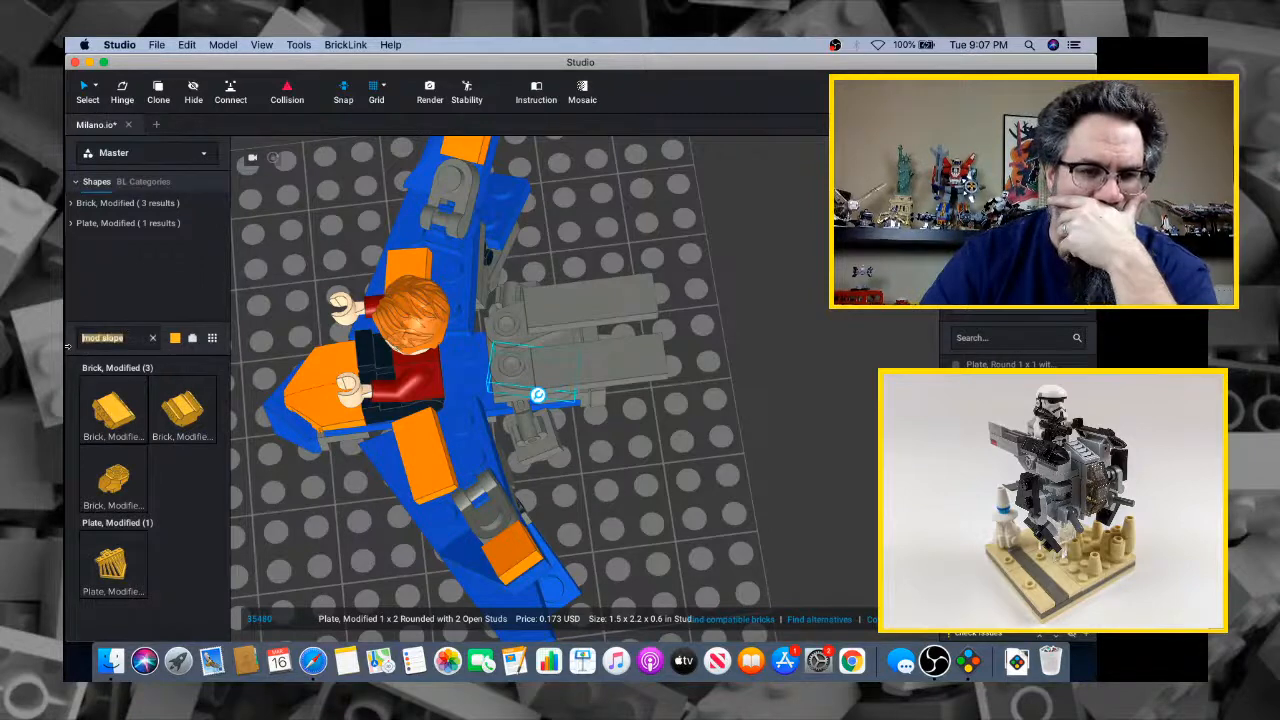
{"action": "left_click_drag", "start_coordinate": [135, 338], "coordinate": [68, 346]}
{"action": "type", "text": "slope"}
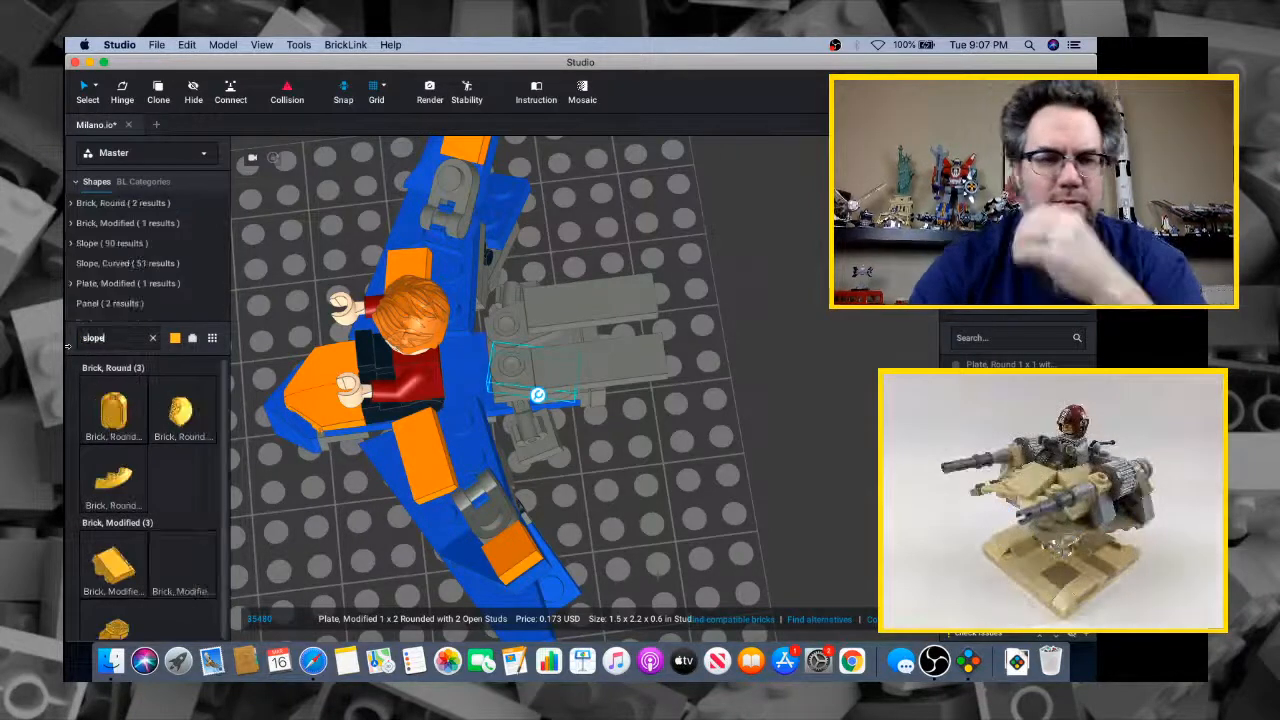
{"action": "scroll", "coordinate": [138, 572], "scroll_direction": "down", "scroll_amount": 3}
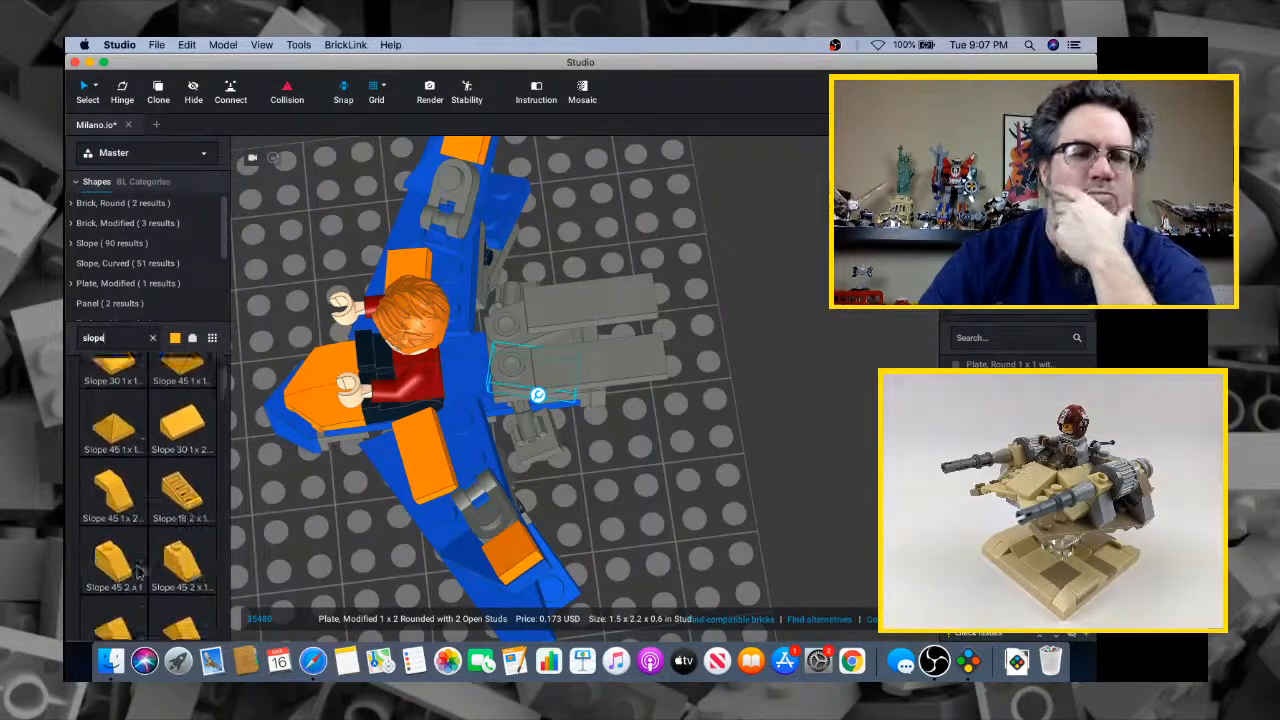
{"action": "scroll", "coordinate": [138, 572], "scroll_direction": "down", "scroll_amount": 3}
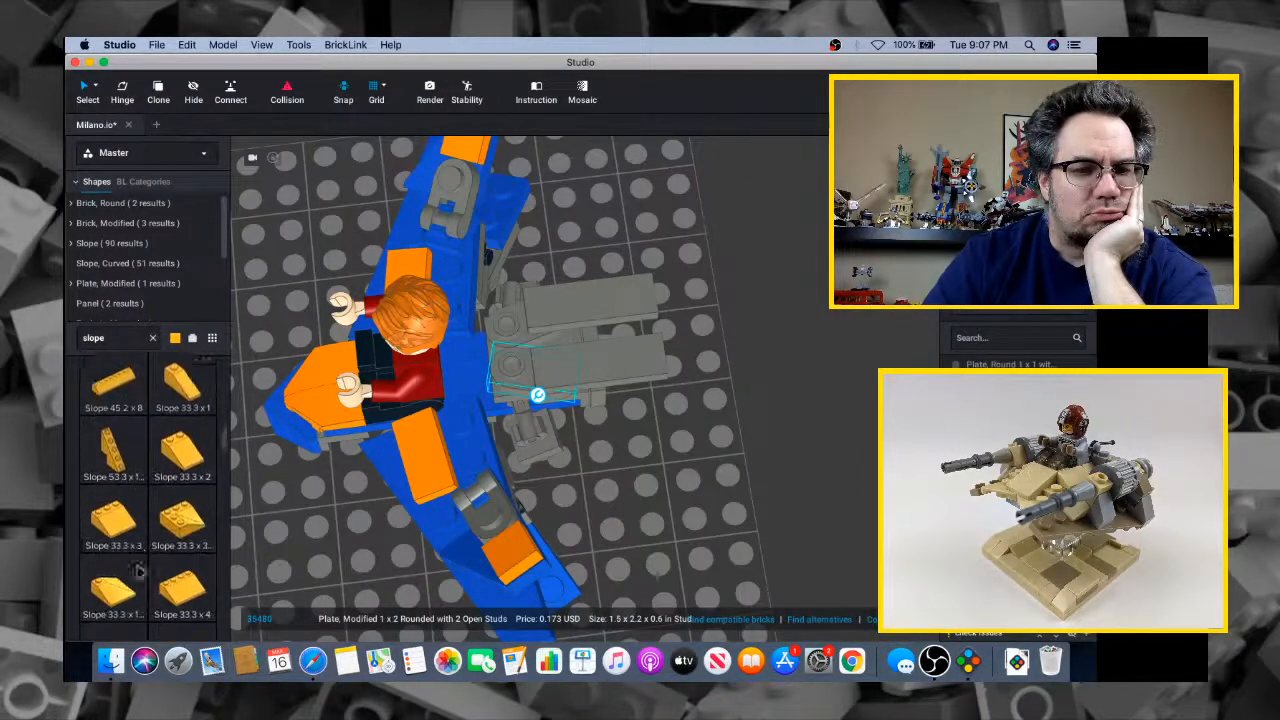
{"action": "scroll", "coordinate": [138, 572], "scroll_direction": "down", "scroll_amount": 3}
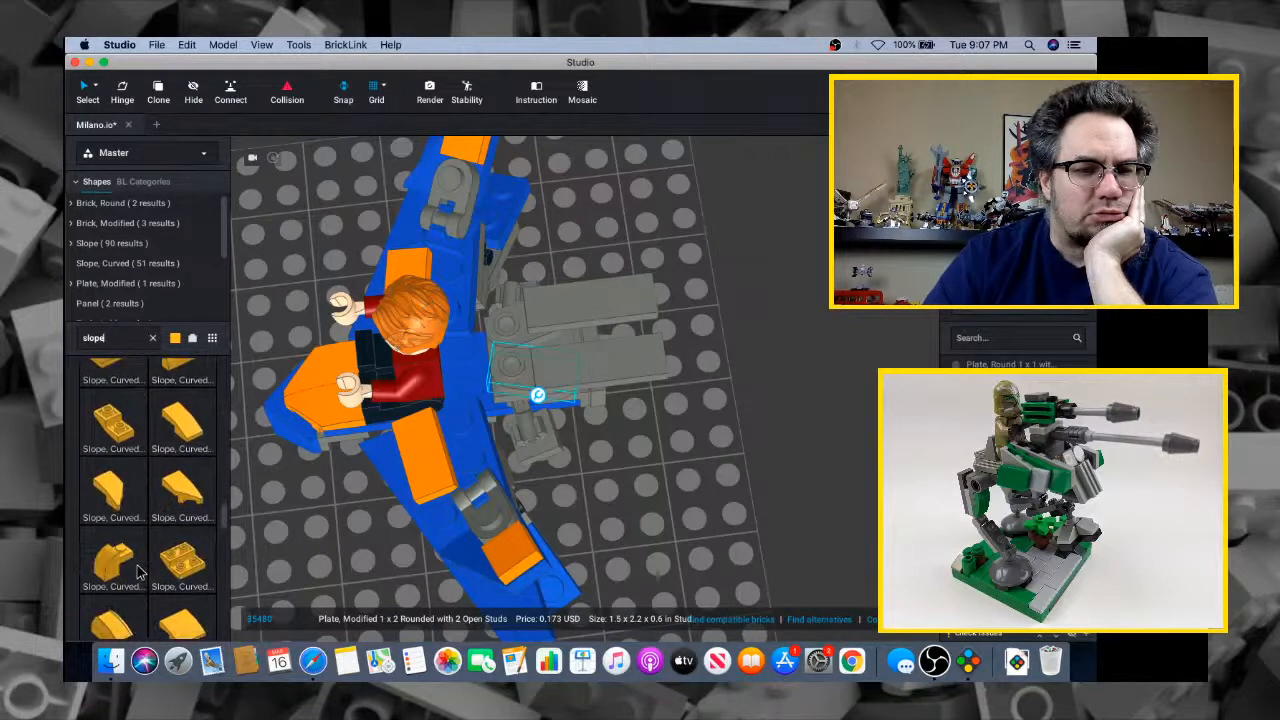
{"action": "scroll", "coordinate": [138, 572], "scroll_direction": "down", "scroll_amount": 2}
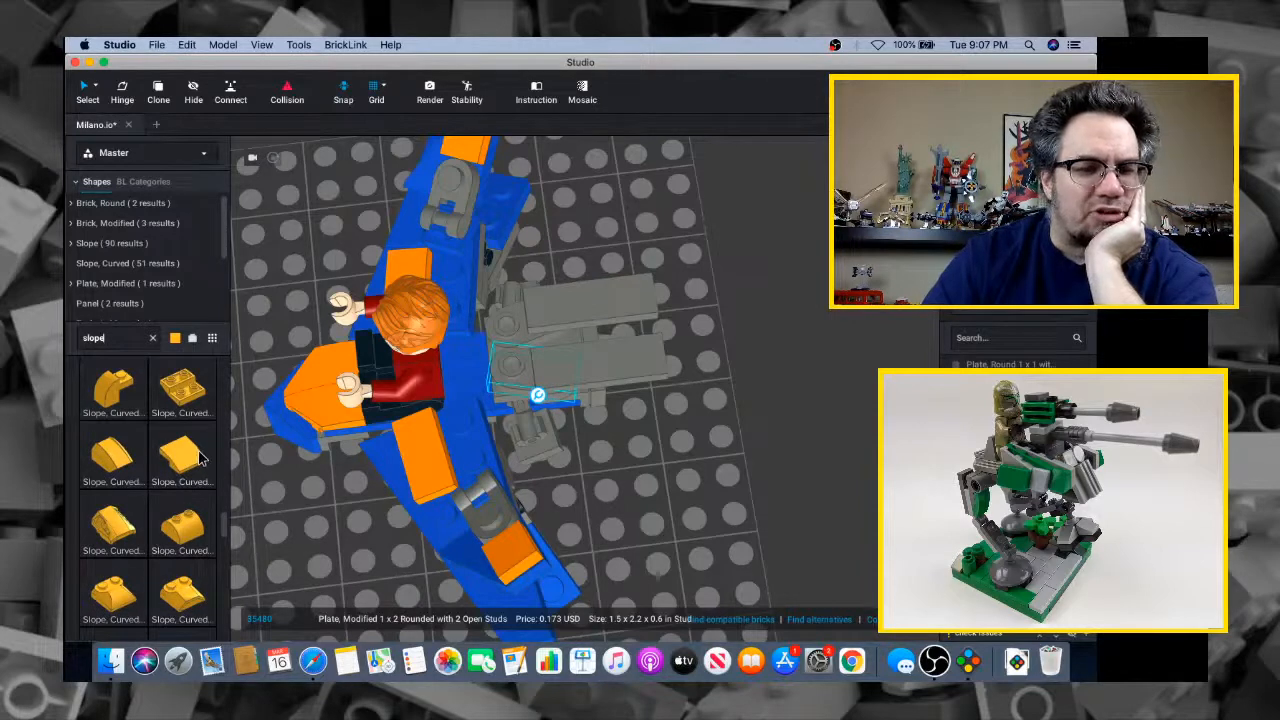
{"action": "scroll", "coordinate": [163, 479], "scroll_direction": "down", "scroll_amount": 1}
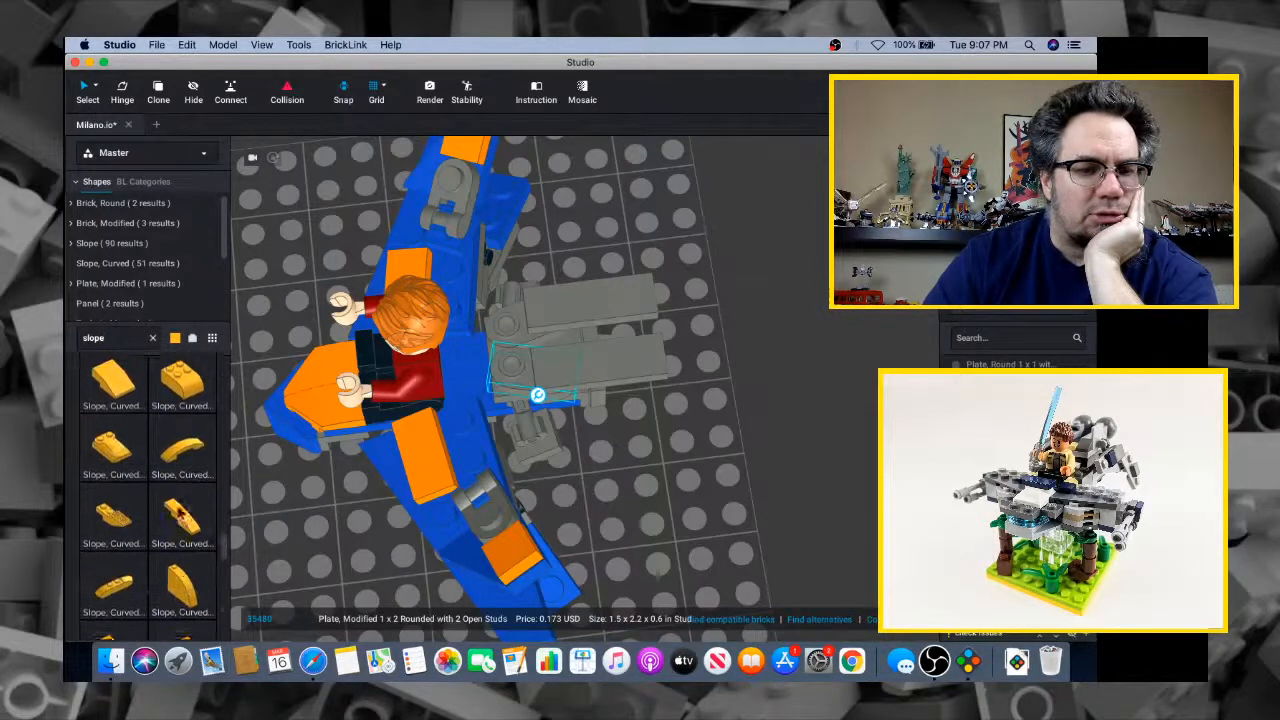
{"action": "scroll", "coordinate": [180, 513], "scroll_direction": "down", "scroll_amount": 5}
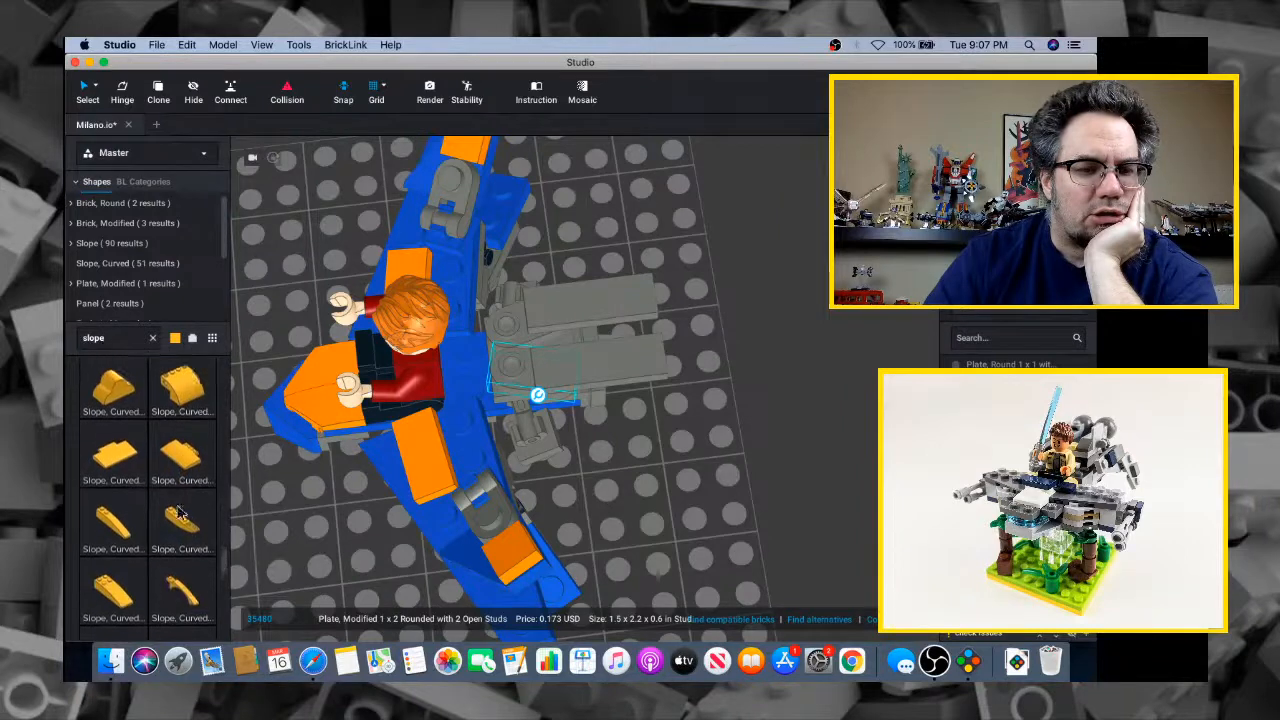
{"action": "scroll", "coordinate": [180, 513], "scroll_direction": "down", "scroll_amount": 2}
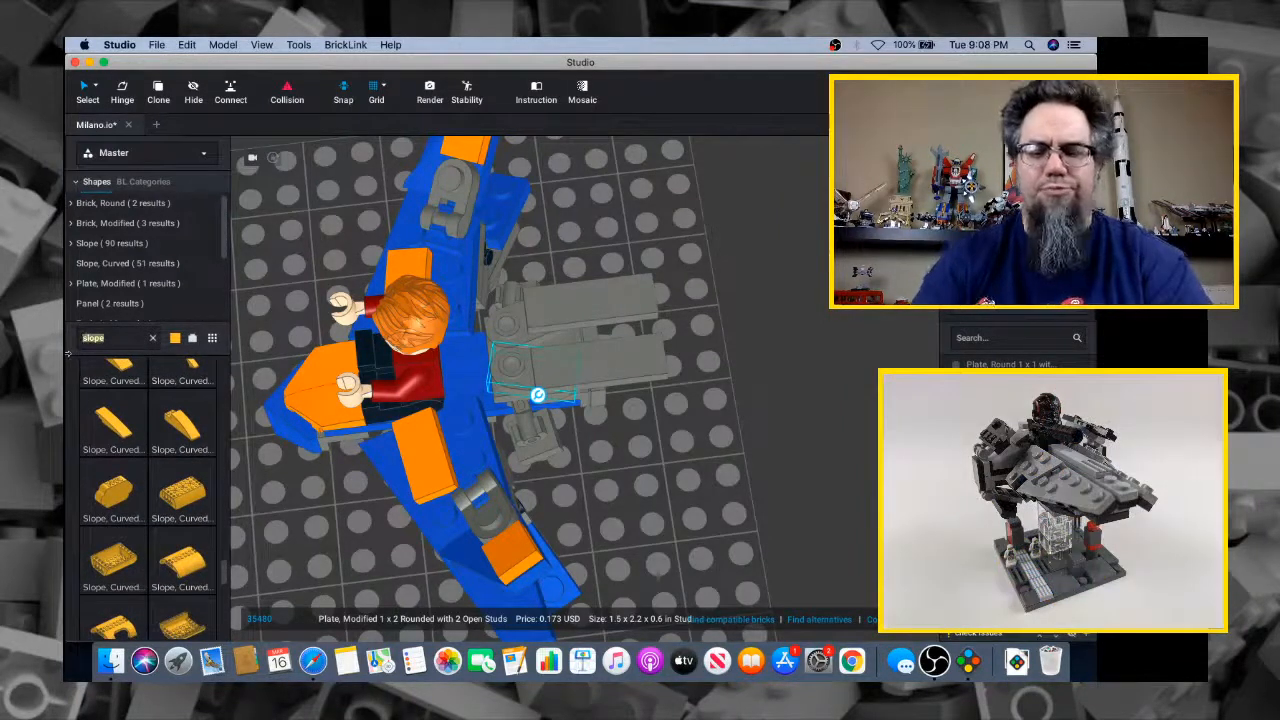
Find a Wedge 2 x 2 Pointed with Stud Notches by searching for "wedge", and place it over the rounded plates' front studs, pointing toward the minifigure
{"action": "type", "text": "wedge"}
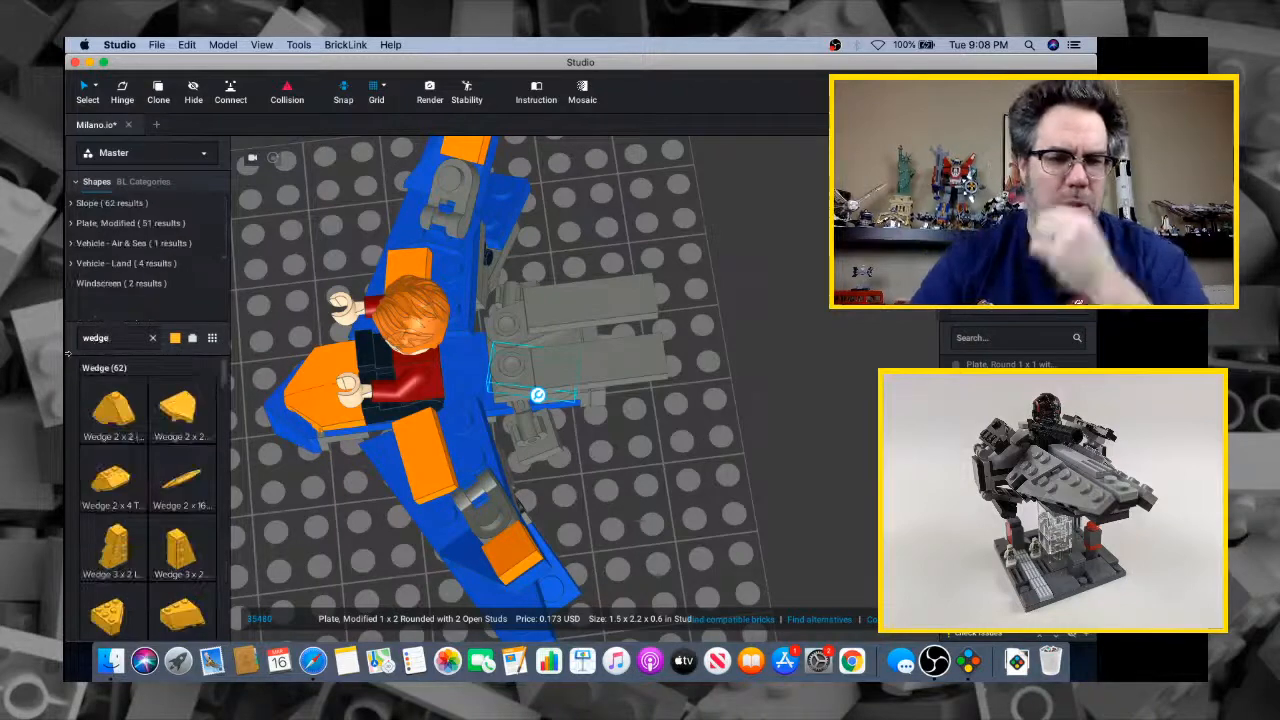
{"action": "left_click_drag", "start_coordinate": [178, 410], "coordinate": [484, 367]}
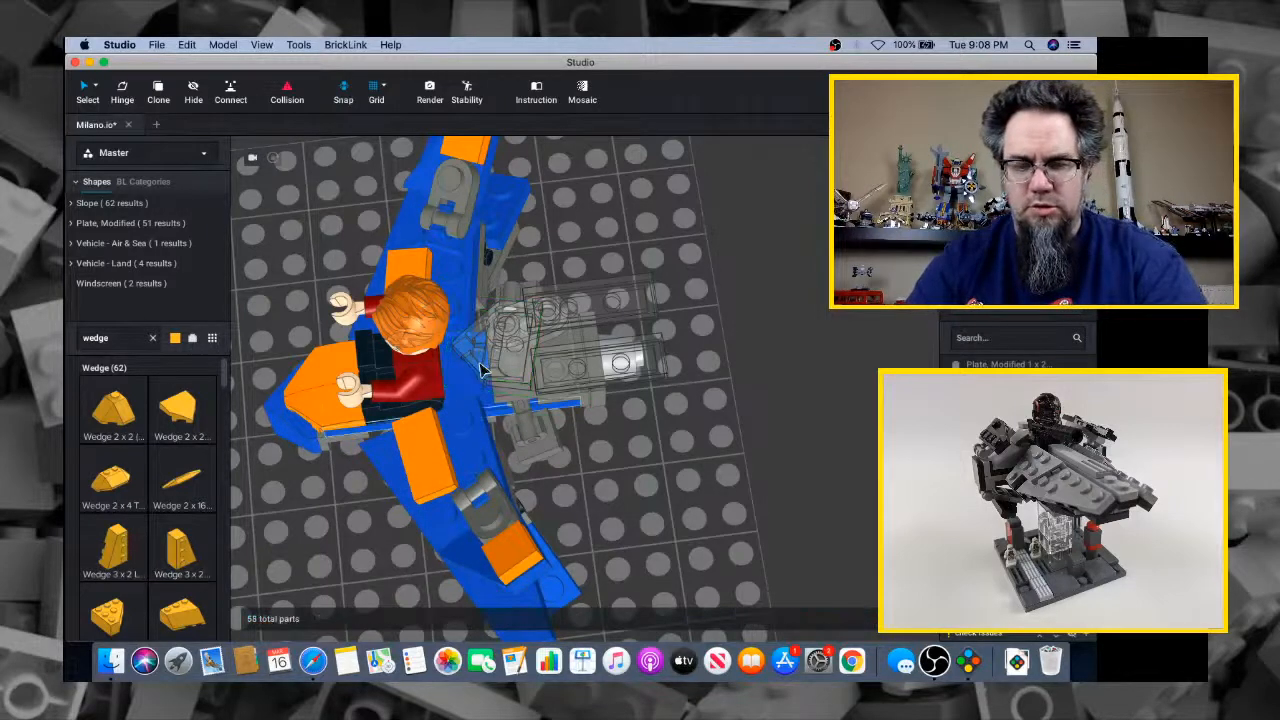
{"action": "key", "text": "h"}
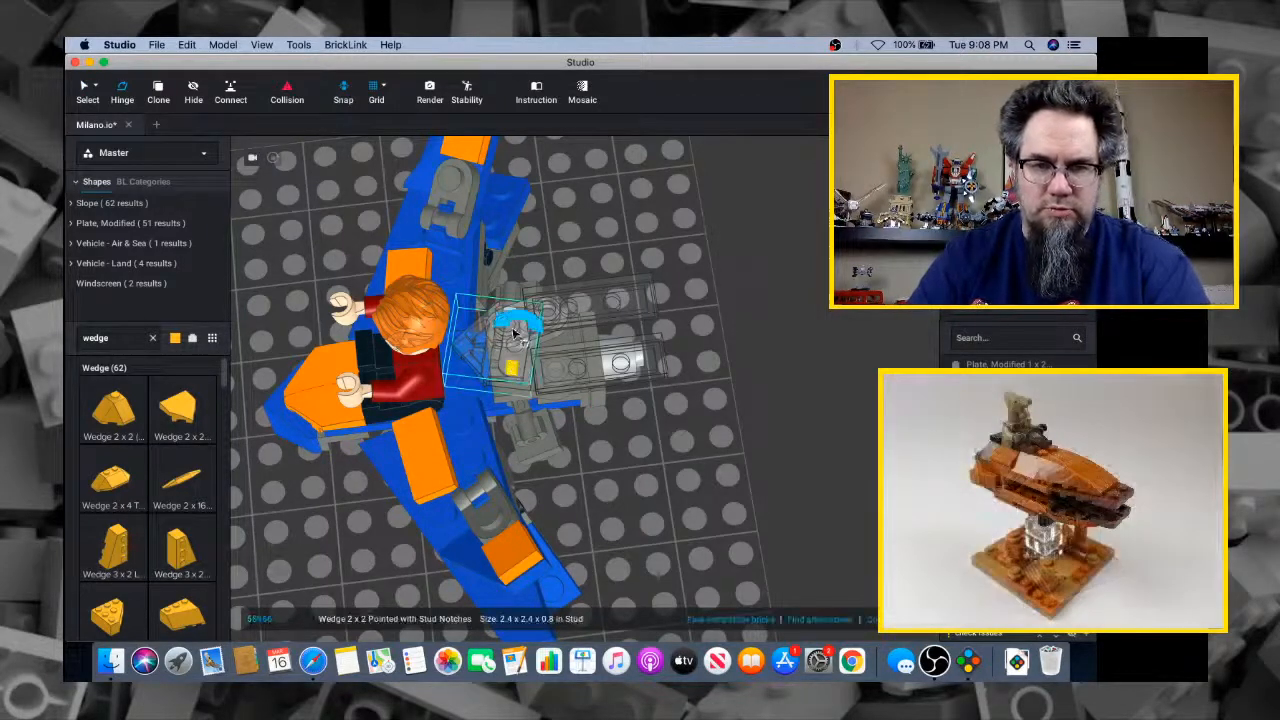
{"action": "left_click_drag", "start_coordinate": [515, 333], "coordinate": [503, 300]}
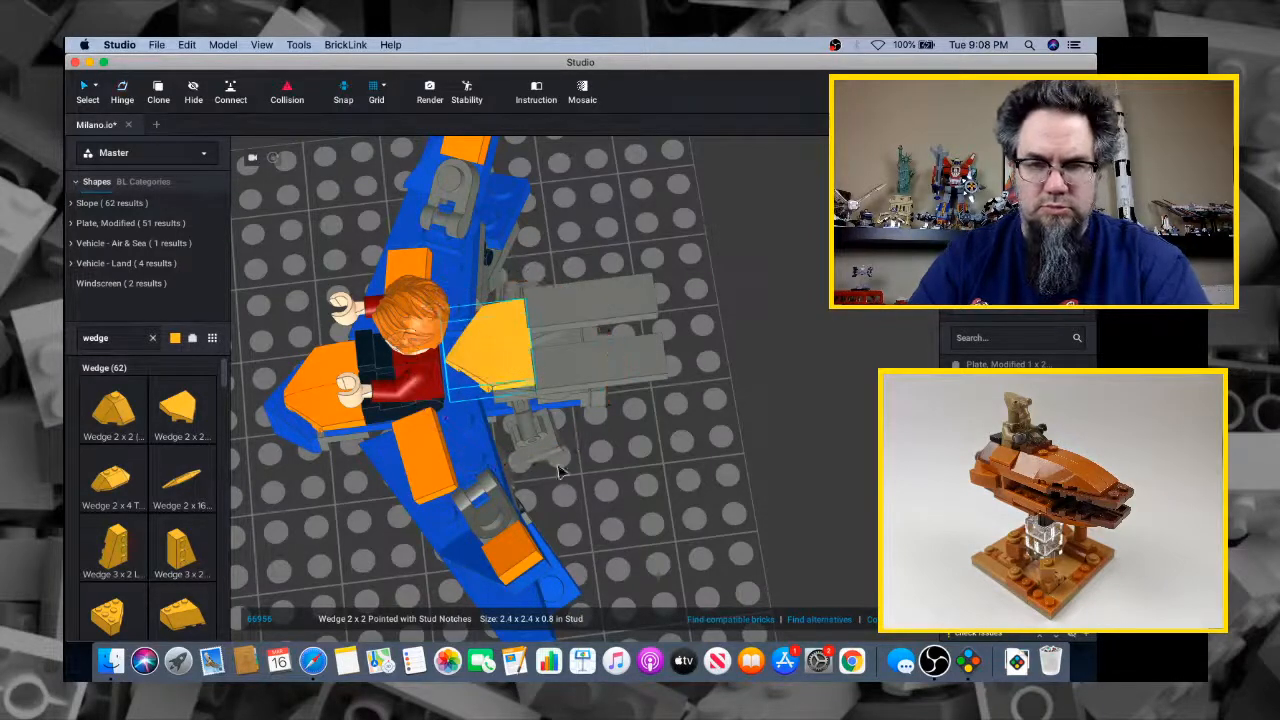
{"action": "left_click", "coordinate": [588, 482]}
{"action": "mouse_move", "coordinate": [623, 486]}
{"action": "right_mouse_down"}
{"action": "mouse_move", "coordinate": [674, 457]}
{"action": "mouse_move", "coordinate": [654, 446]}
{"action": "mouse_move", "coordinate": [640, 468]}
{"action": "right_mouse_up"}
{"action": "right_click_drag", "start_coordinate": [537, 465], "coordinate": [510, 375]}
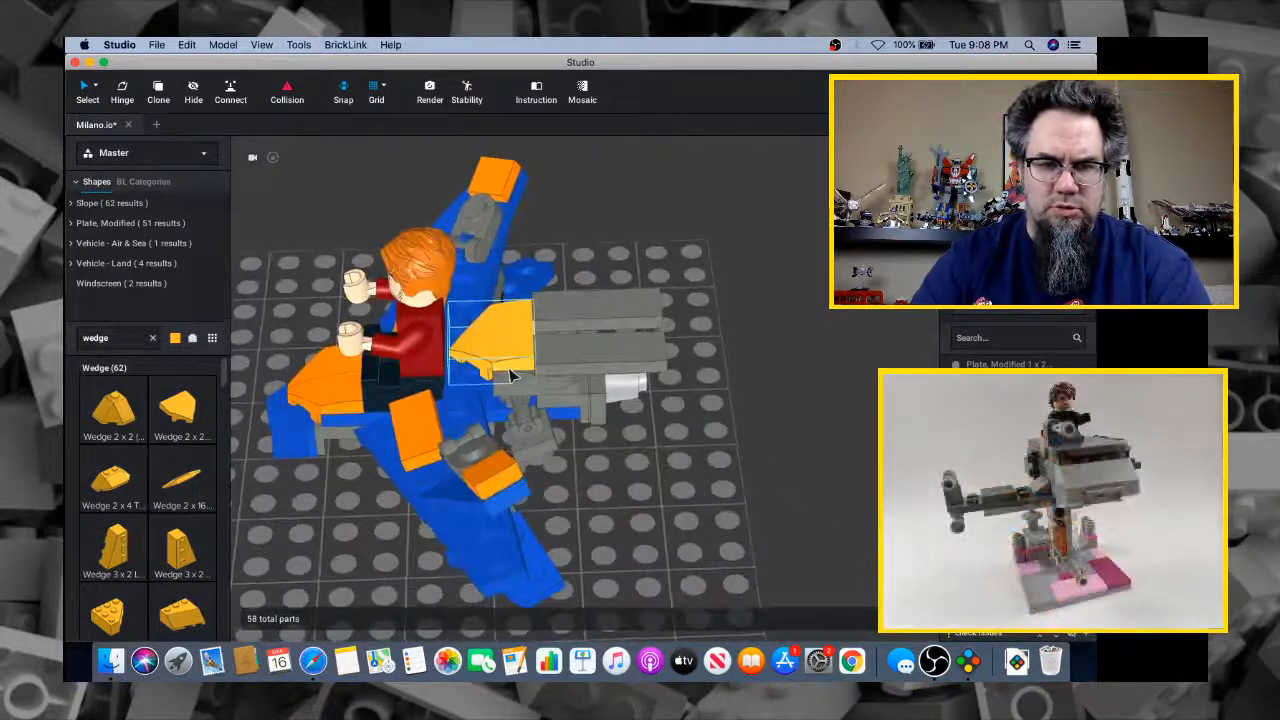
Recolor the pointed 2 x 2 wedge behind the minifigure light gray
{"action": "left_click", "coordinate": [490, 338]}
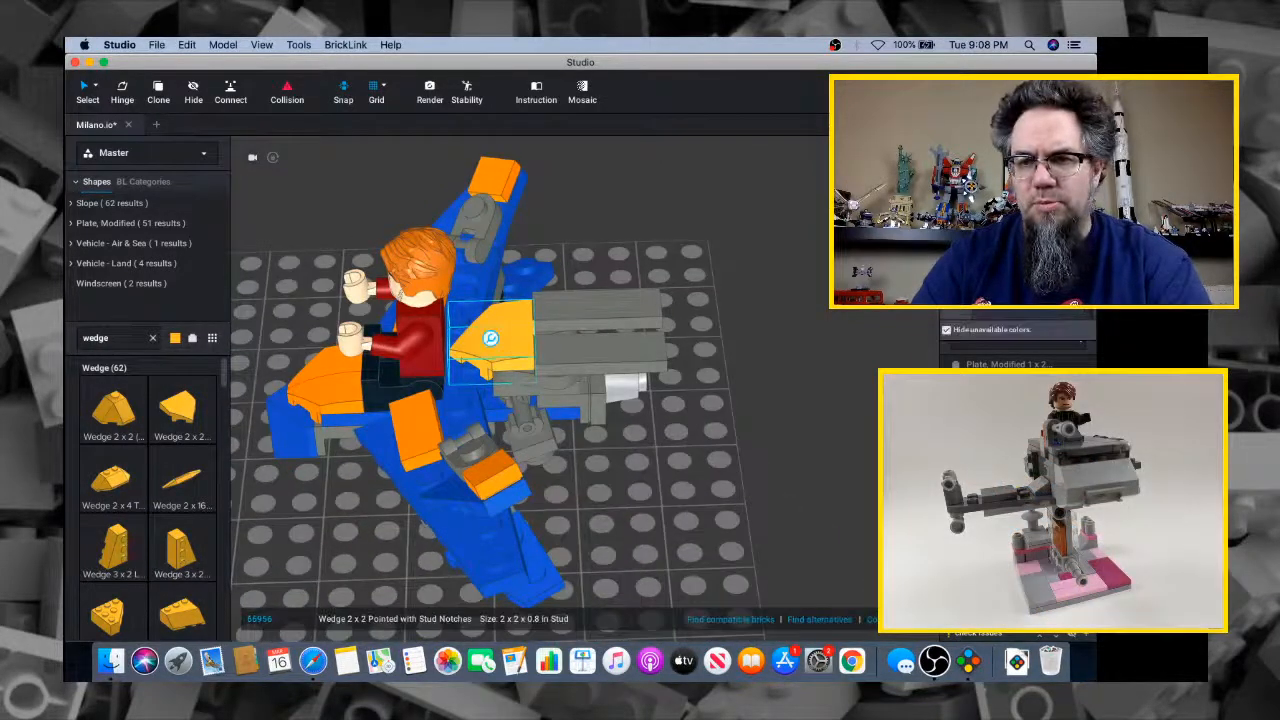
{"action": "left_click", "coordinate": [985, 260]}
{"action": "right_click_drag", "start_coordinate": [760, 350], "coordinate": [830, 320]}
{"action": "right_click_drag", "start_coordinate": [870, 270], "coordinate": [886, 305]}
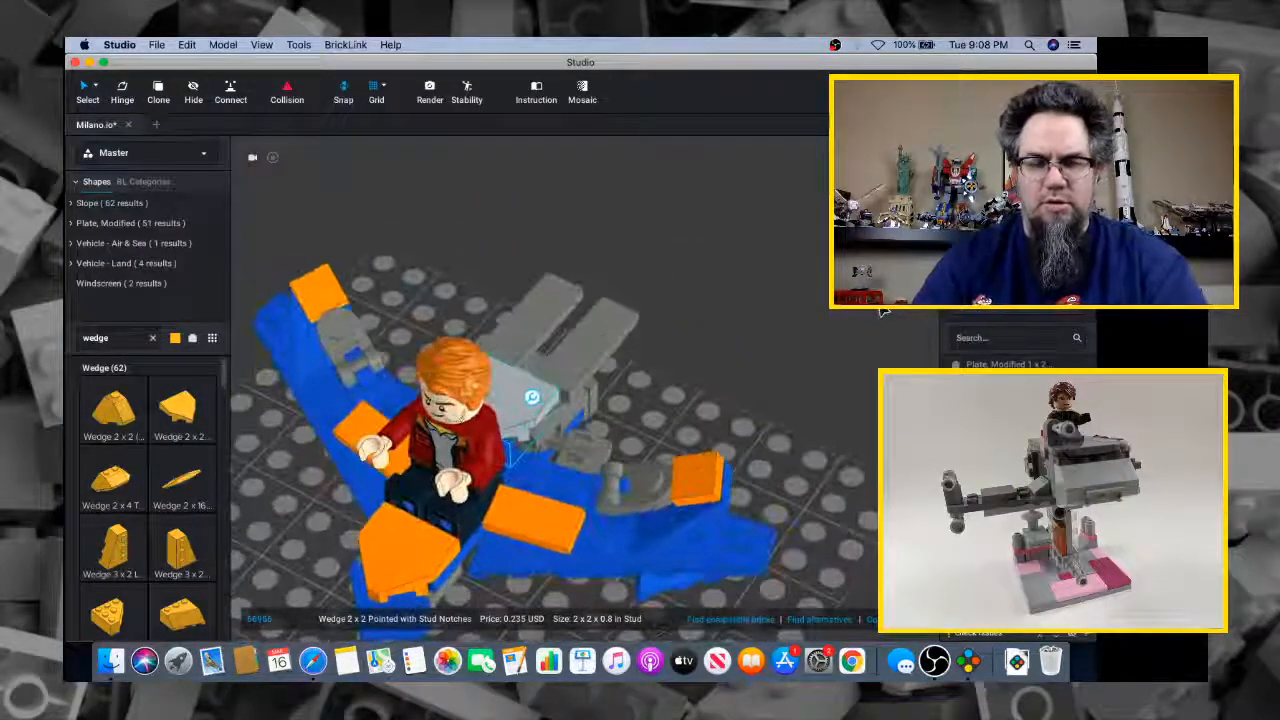
Compare the ship's front, rear and top with the Guardians of the Galaxy Milano reference sheet in Safari
{"action": "key", "text": "super+Tab"}
{"action": "key", "text": "super+Tab"}
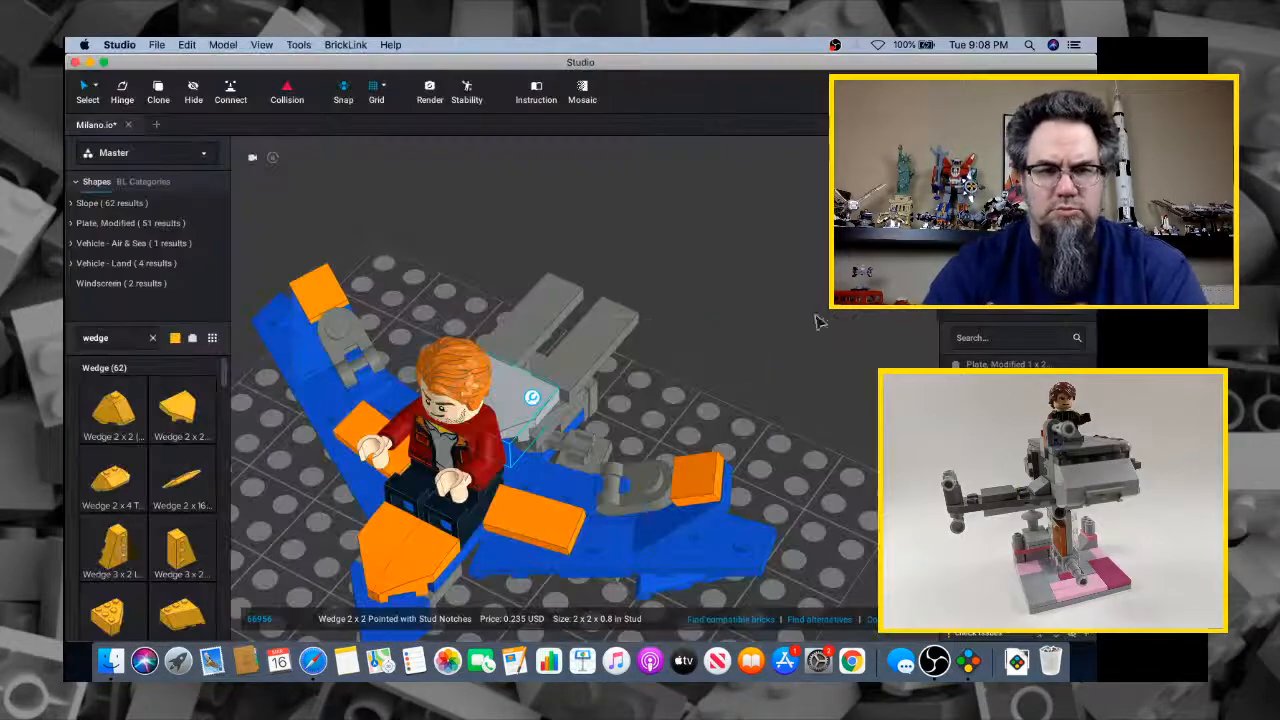
{"action": "right_click_drag", "start_coordinate": [745, 383], "coordinate": [640, 362]}
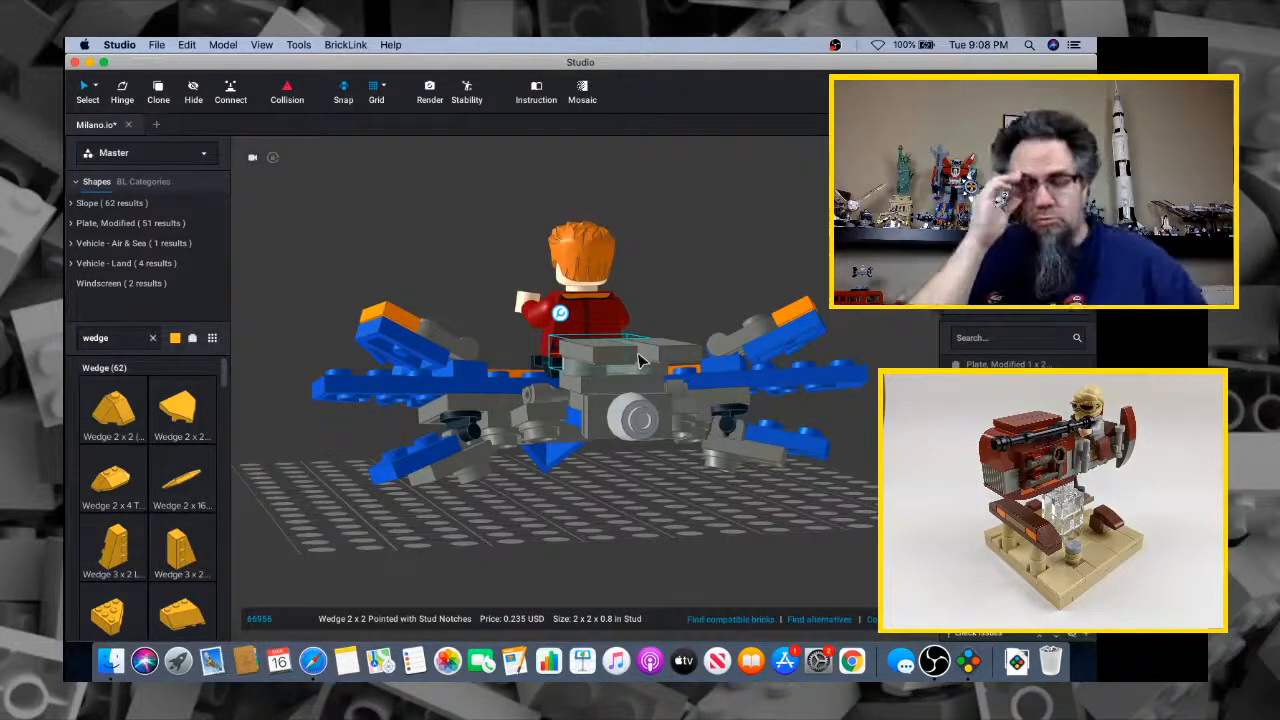
{"action": "right_click_drag", "start_coordinate": [628, 491], "coordinate": [623, 543]}
{"action": "key", "text": "super+Tab"}
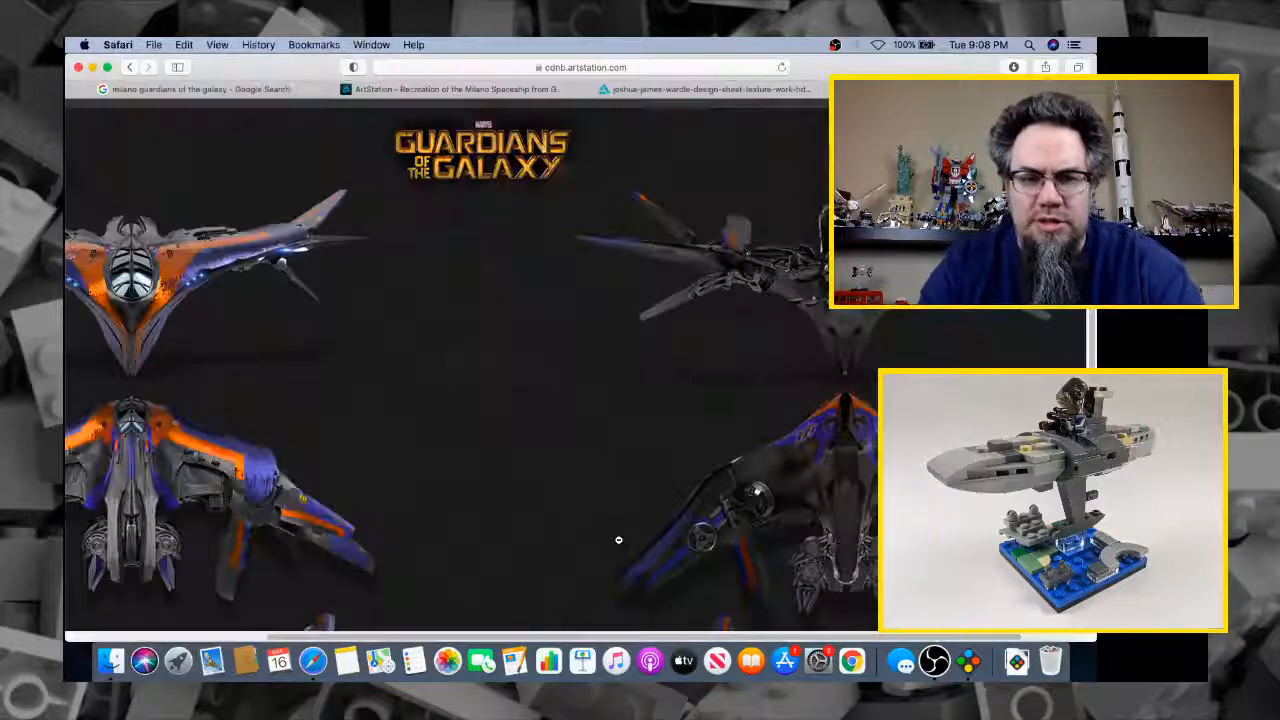
{"action": "key", "text": "super+Tab"}
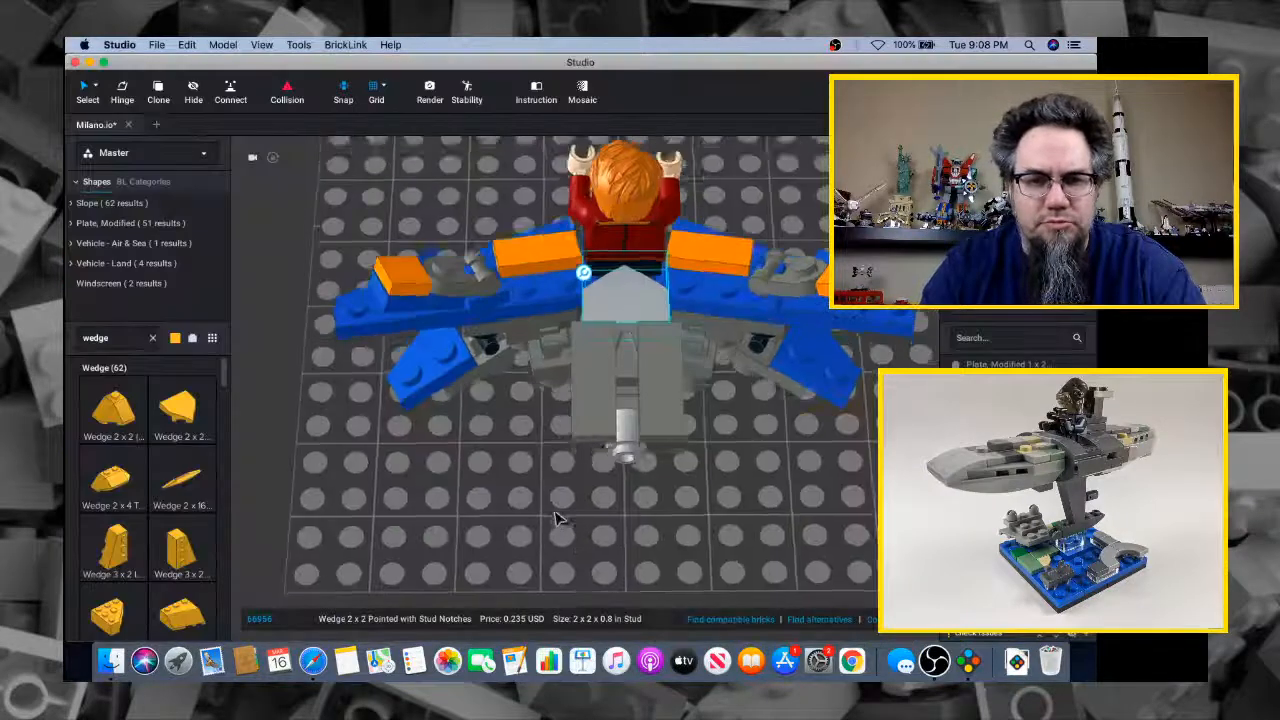
{"action": "right_click_drag", "start_coordinate": [563, 523], "coordinate": [625, 535]}
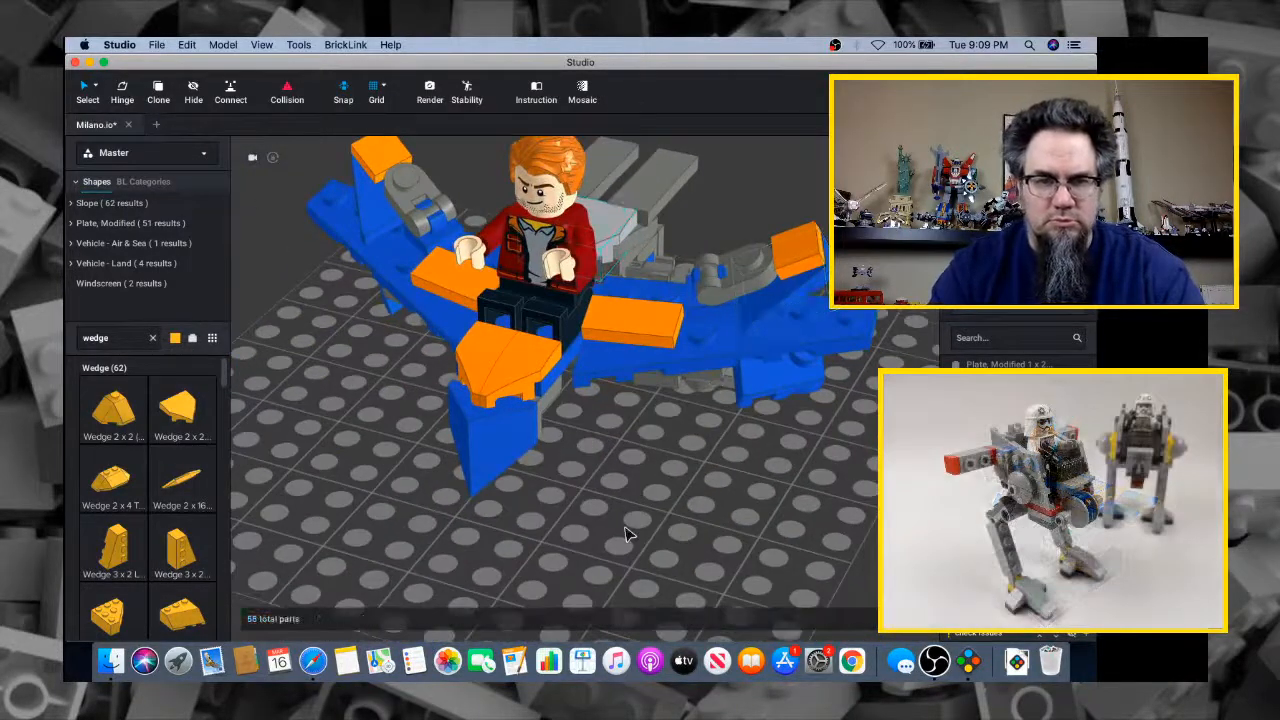
{"action": "right_click_drag", "start_coordinate": [645, 483], "coordinate": [533, 484]}
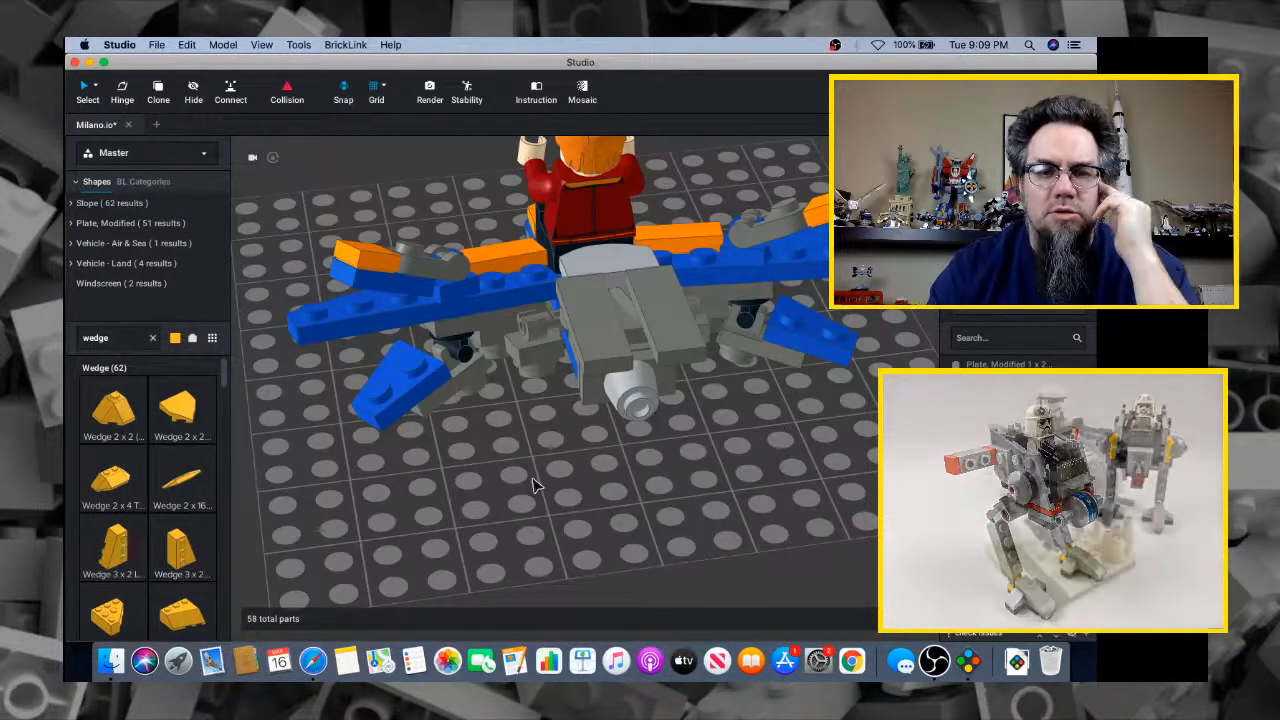
Delete the gray Plate 2 x 2 from the underside of the blue wing
{"action": "right_click_drag", "start_coordinate": [526, 457], "coordinate": [590, 438]}
{"action": "left_click", "coordinate": [640, 300]}
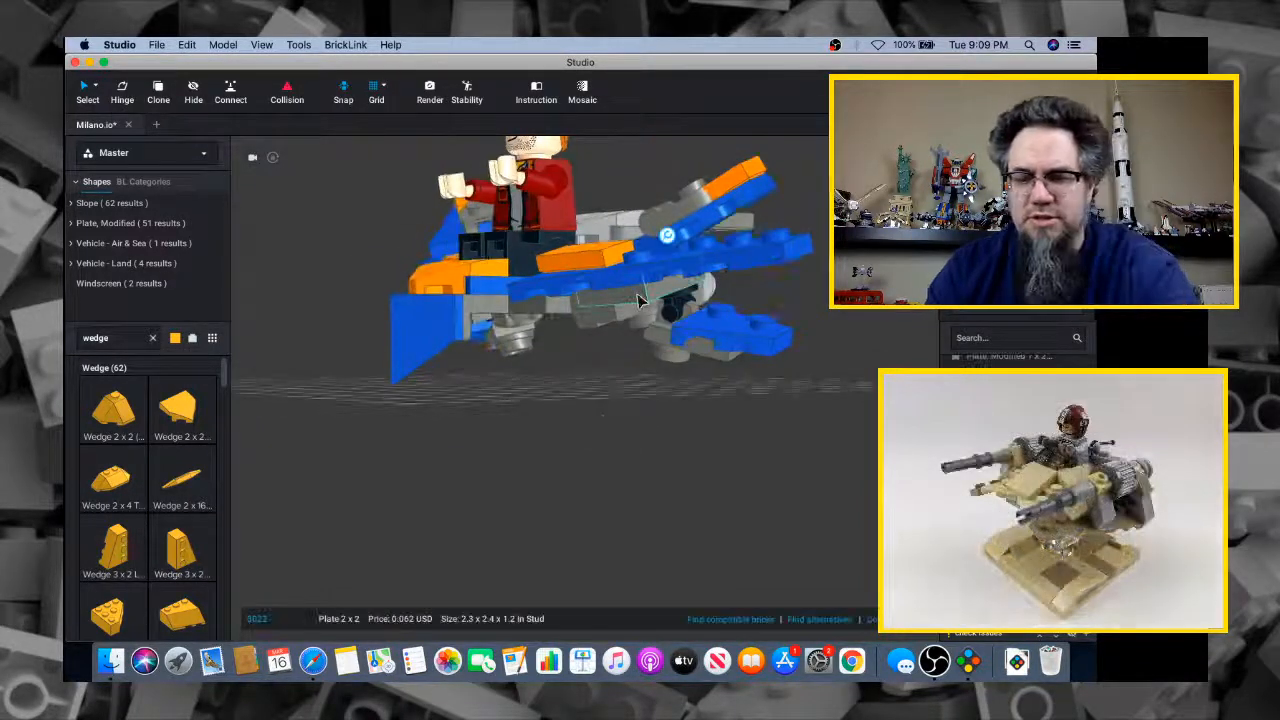
{"action": "key", "text": "Delete"}
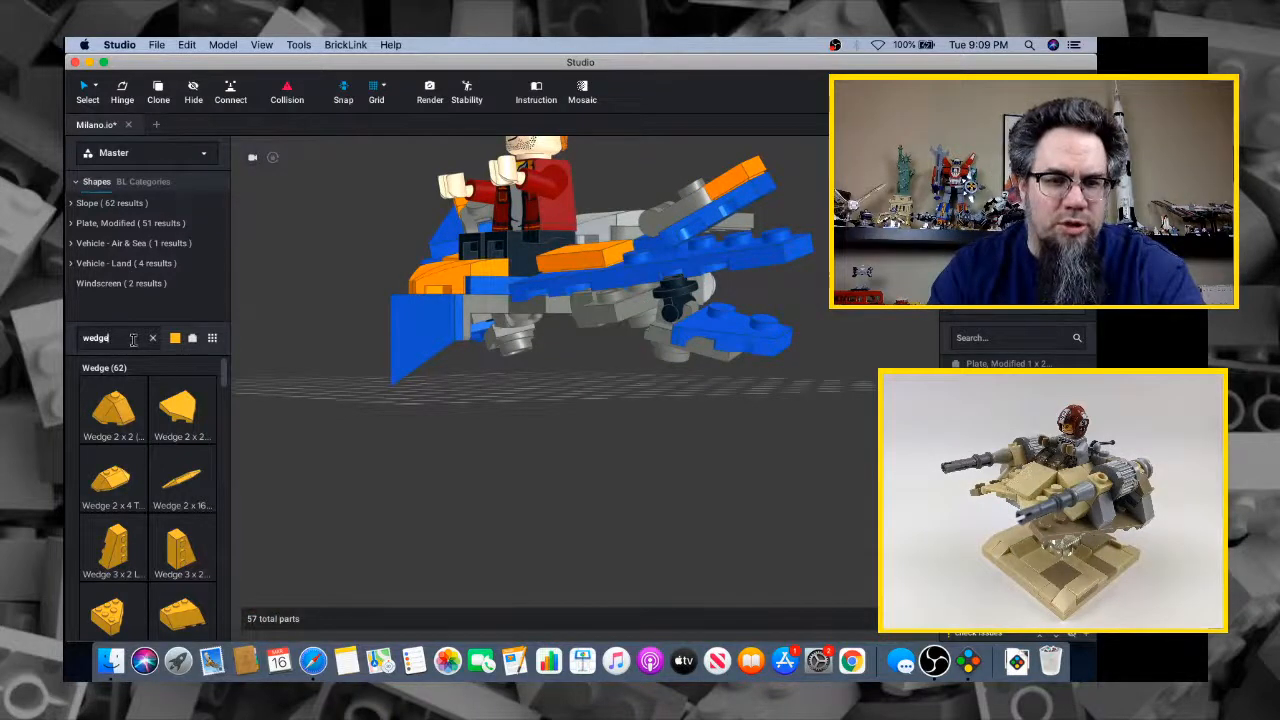
{"action": "mouse_move", "coordinate": [624, 370]}
{"action": "right_mouse_down"}
{"action": "mouse_move", "coordinate": [634, 351]}
{"action": "mouse_move", "coordinate": [605, 362]}
{"action": "mouse_move", "coordinate": [634, 348]}
{"action": "mouse_move", "coordinate": [614, 362]}
{"action": "right_mouse_up"}
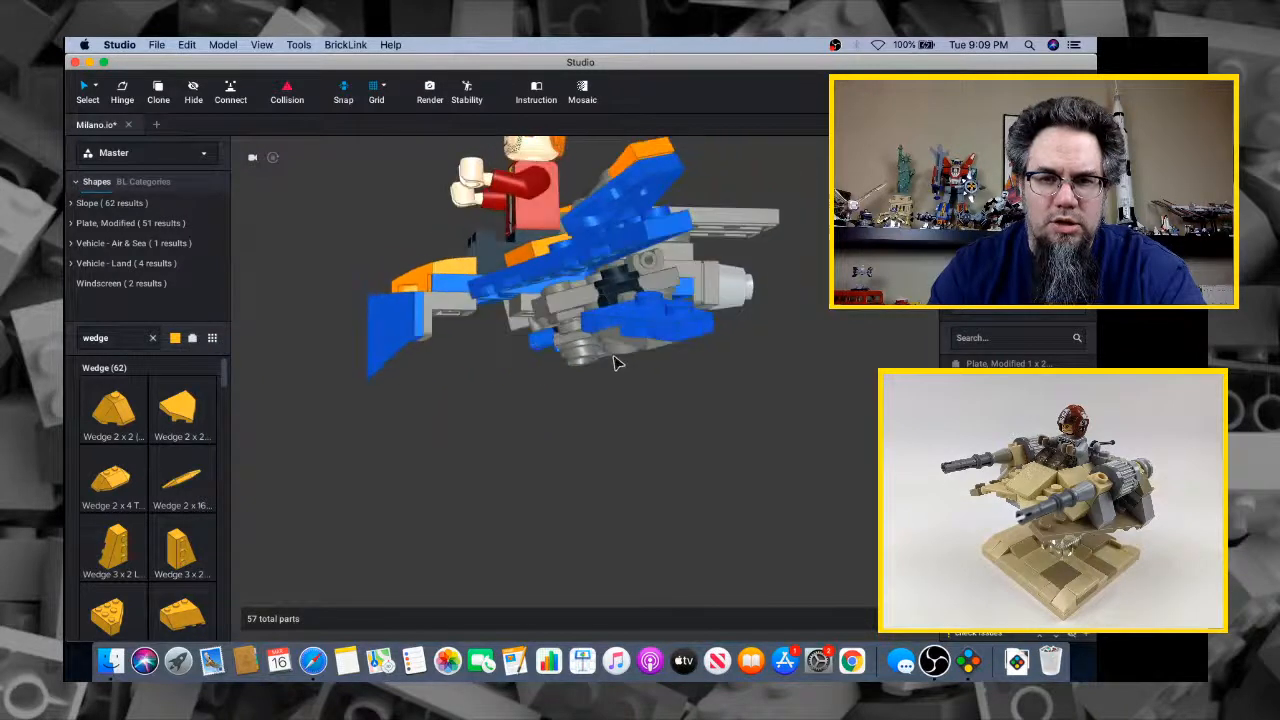
Search the parts library for "1x1 clip" and put a horizontal O clip plate and a horizontal U clip plate on the baseplate
{"action": "left_click_drag", "start_coordinate": [124, 337], "coordinate": [68, 342]}
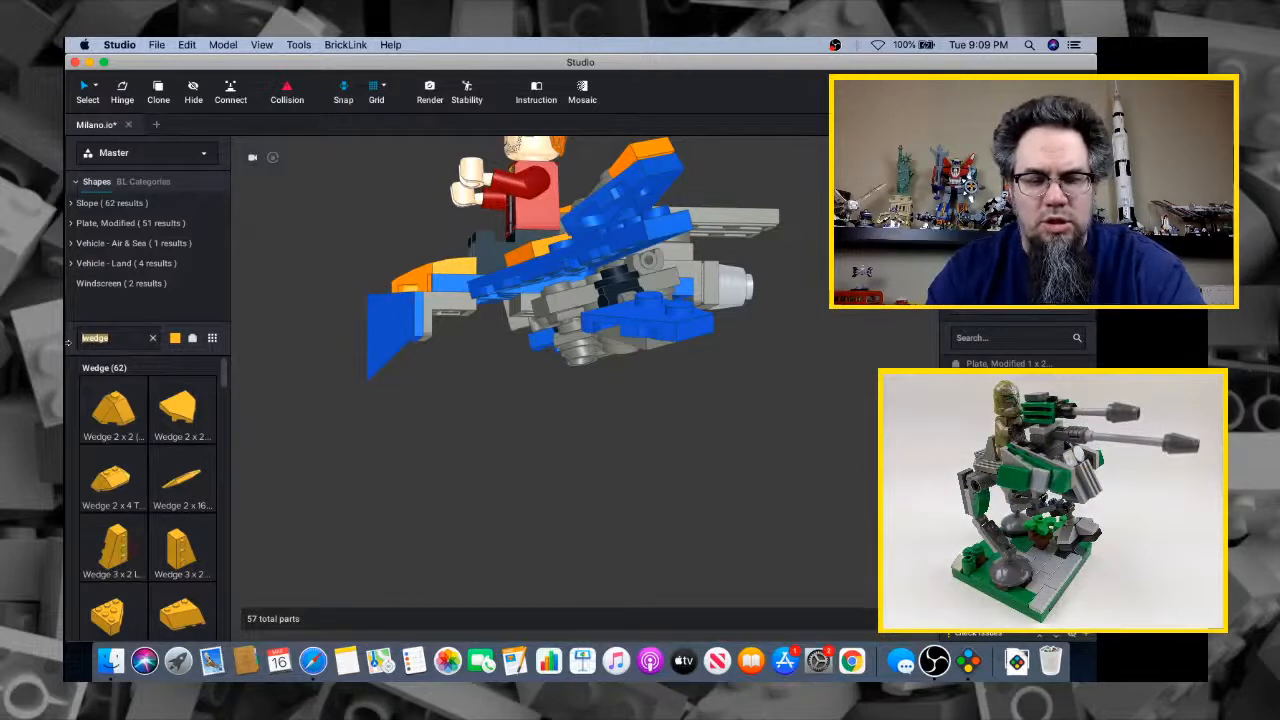
{"action": "type", "text": "1x1 clip"}
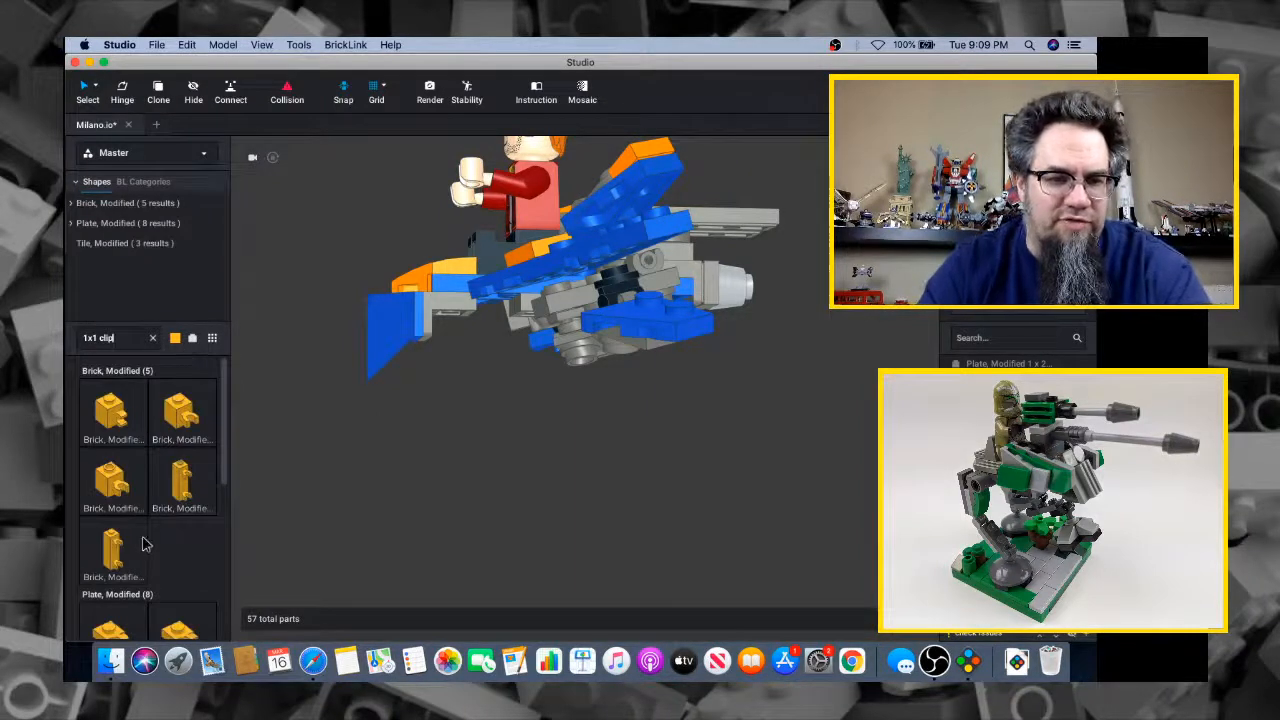
{"action": "scroll", "coordinate": [142, 544], "scroll_direction": "down", "scroll_amount": 5}
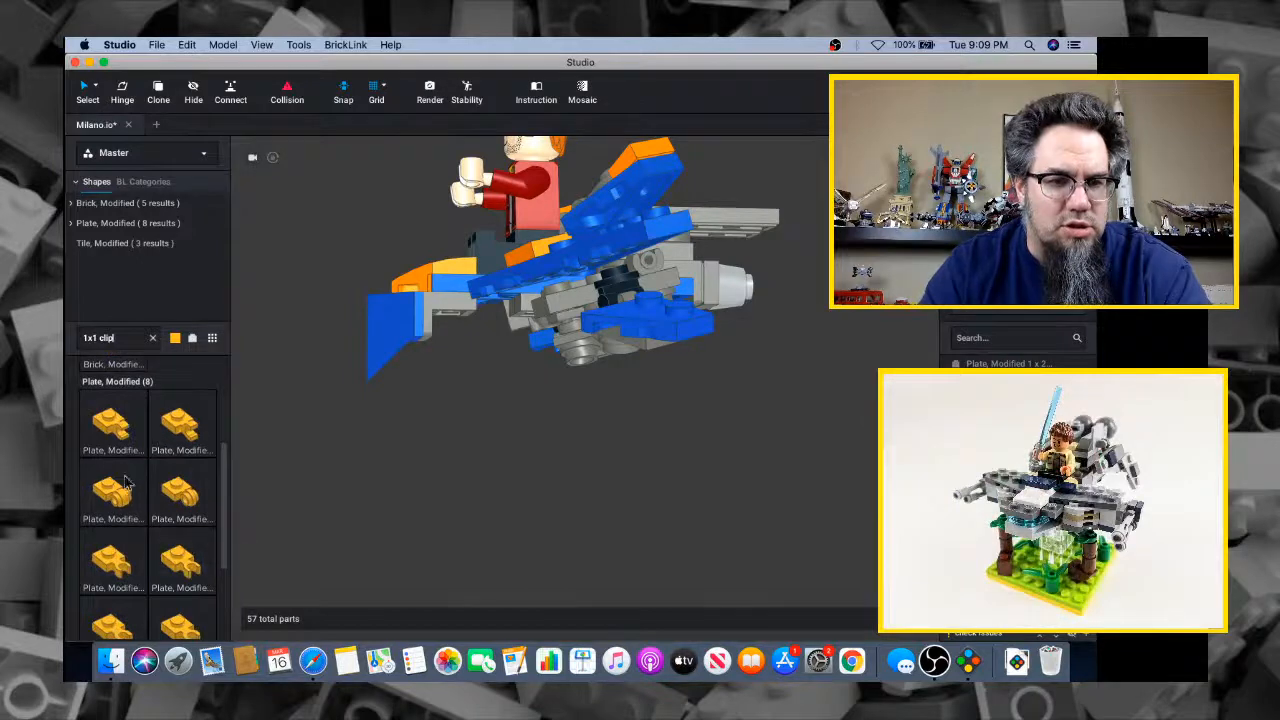
{"action": "left_click_drag", "start_coordinate": [117, 443], "coordinate": [421, 506]}
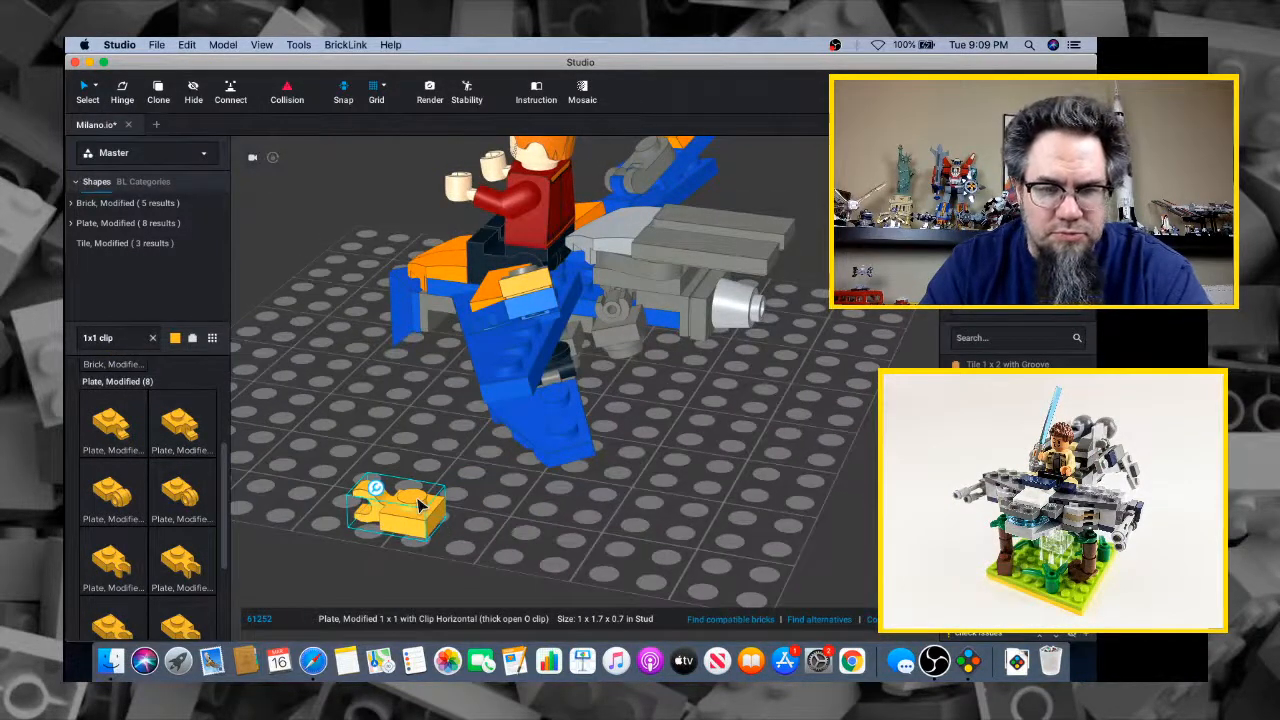
{"action": "left_click", "coordinate": [392, 416]}
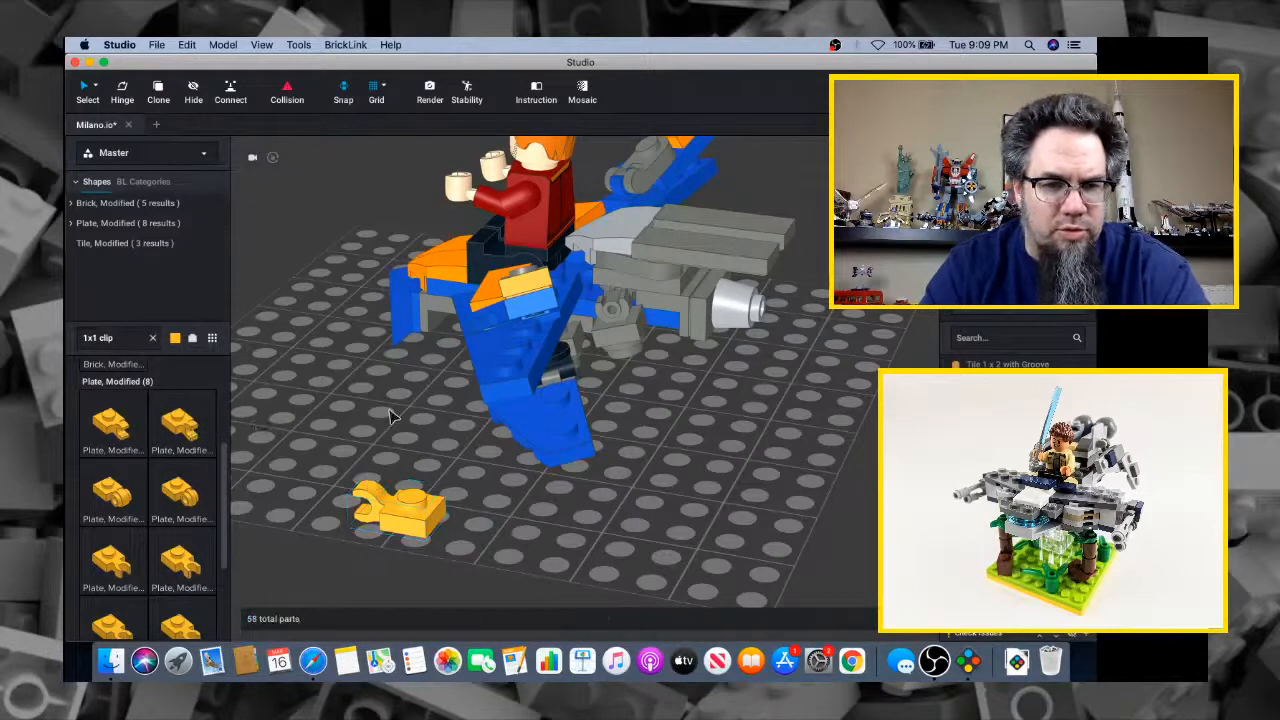
{"action": "left_click_drag", "start_coordinate": [190, 425], "coordinate": [333, 436]}
{"action": "left_click", "coordinate": [405, 508]}
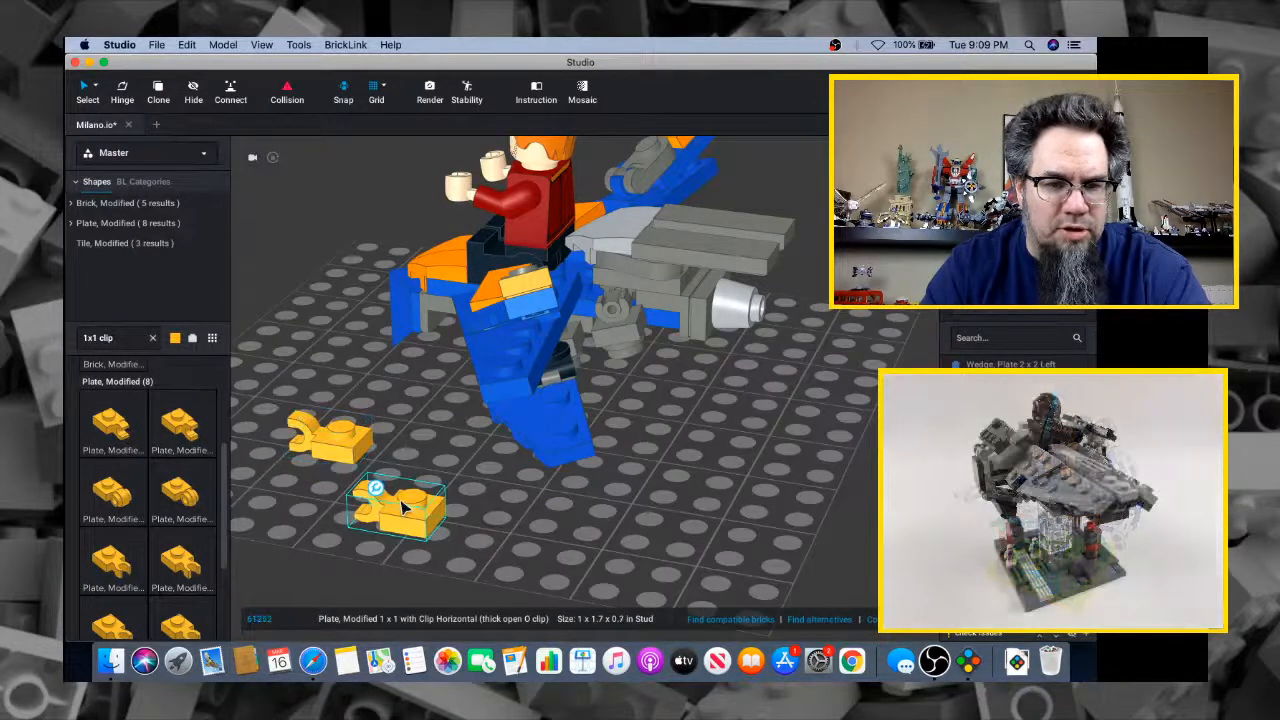
{"action": "mouse_move", "coordinate": [455, 498]}
{"action": "right_mouse_down"}
{"action": "mouse_move", "coordinate": [466, 489]}
{"action": "mouse_move", "coordinate": [465, 500]}
{"action": "right_mouse_up"}
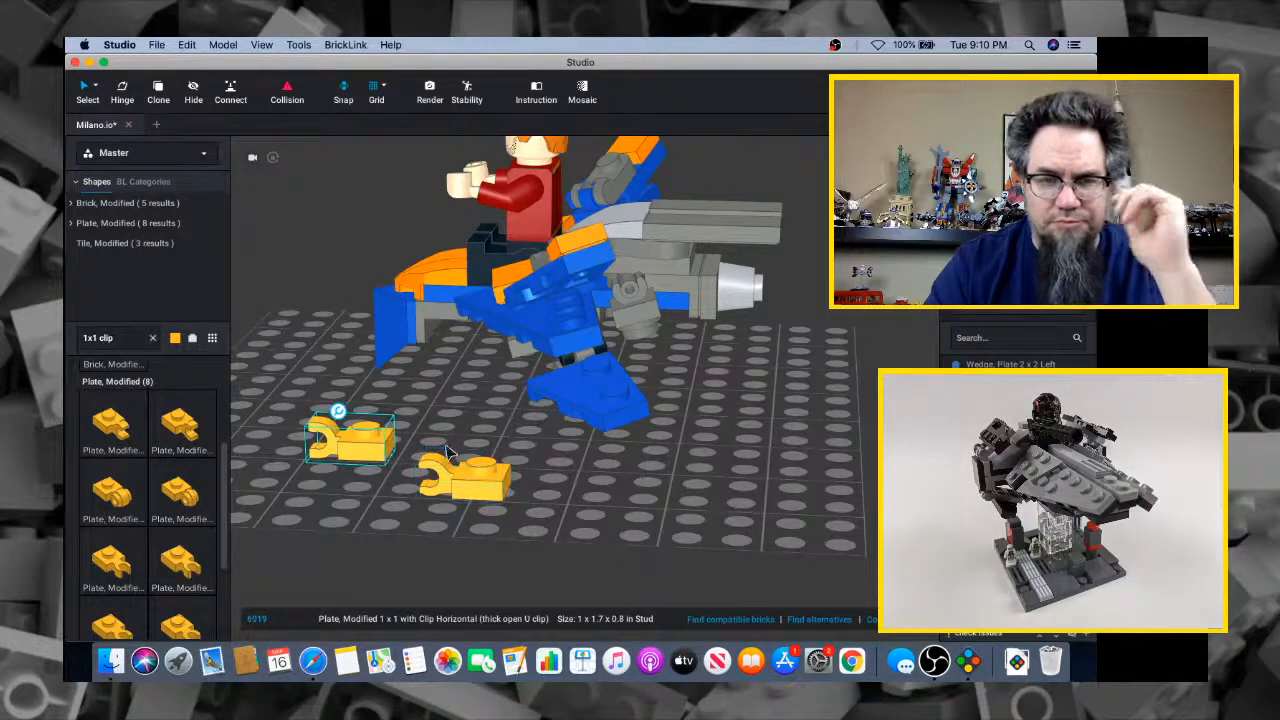
Attach the U clip plate under the blue wing at the lower wing joint, and delete the O clip plate
{"action": "left_click_drag", "start_coordinate": [352, 440], "coordinate": [766, 430]}
{"action": "right_click_drag", "start_coordinate": [766, 430], "coordinate": [770, 451]}
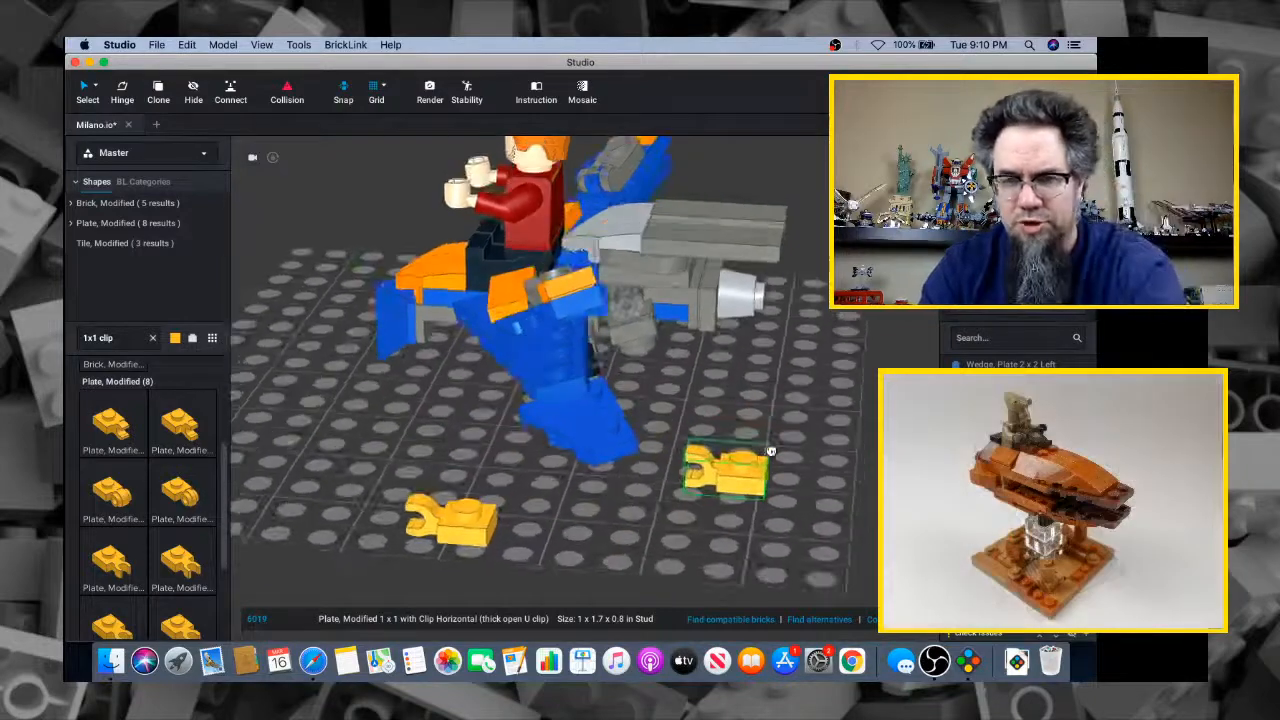
{"action": "mouse_move", "coordinate": [770, 452]}
{"action": "left_mouse_down"}
{"action": "mouse_move", "coordinate": [790, 430]}
{"action": "mouse_move", "coordinate": [770, 447]}
{"action": "left_mouse_up"}
{"action": "right_click_drag", "start_coordinate": [770, 447], "coordinate": [742, 448]}
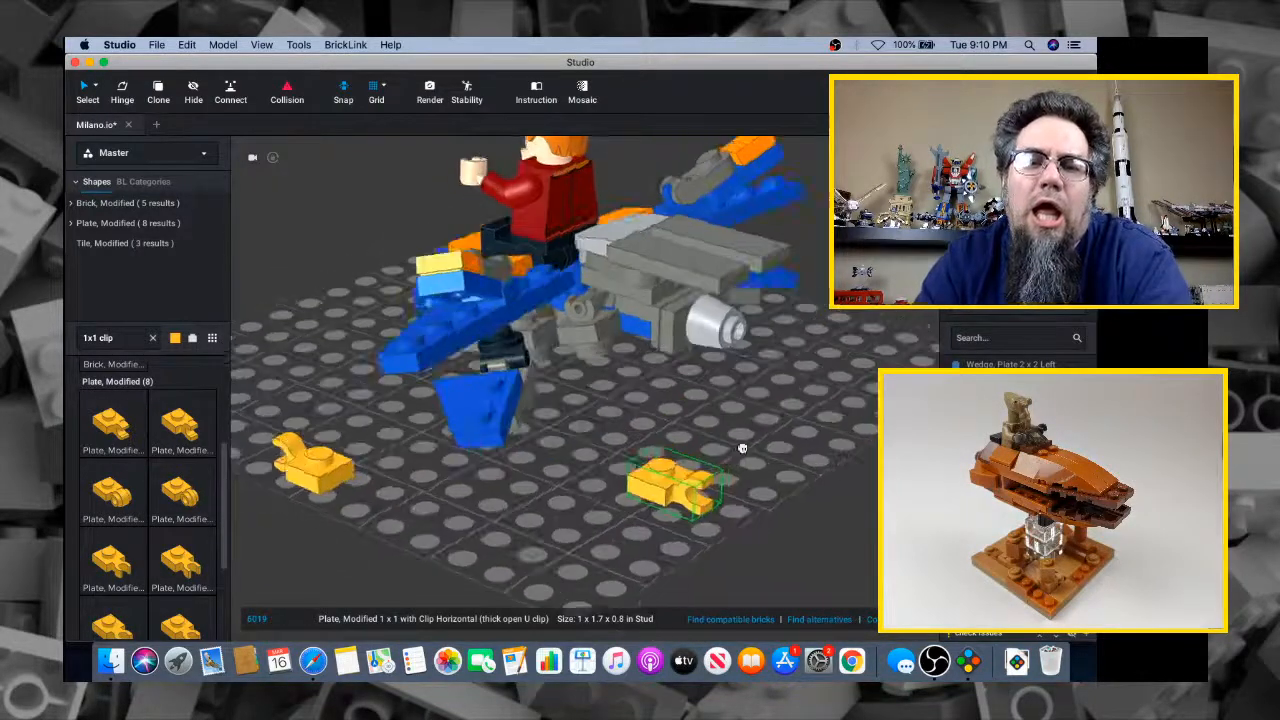
{"action": "left_click_drag", "start_coordinate": [742, 448], "coordinate": [512, 340]}
{"action": "right_click_drag", "start_coordinate": [512, 340], "coordinate": [302, 435]}
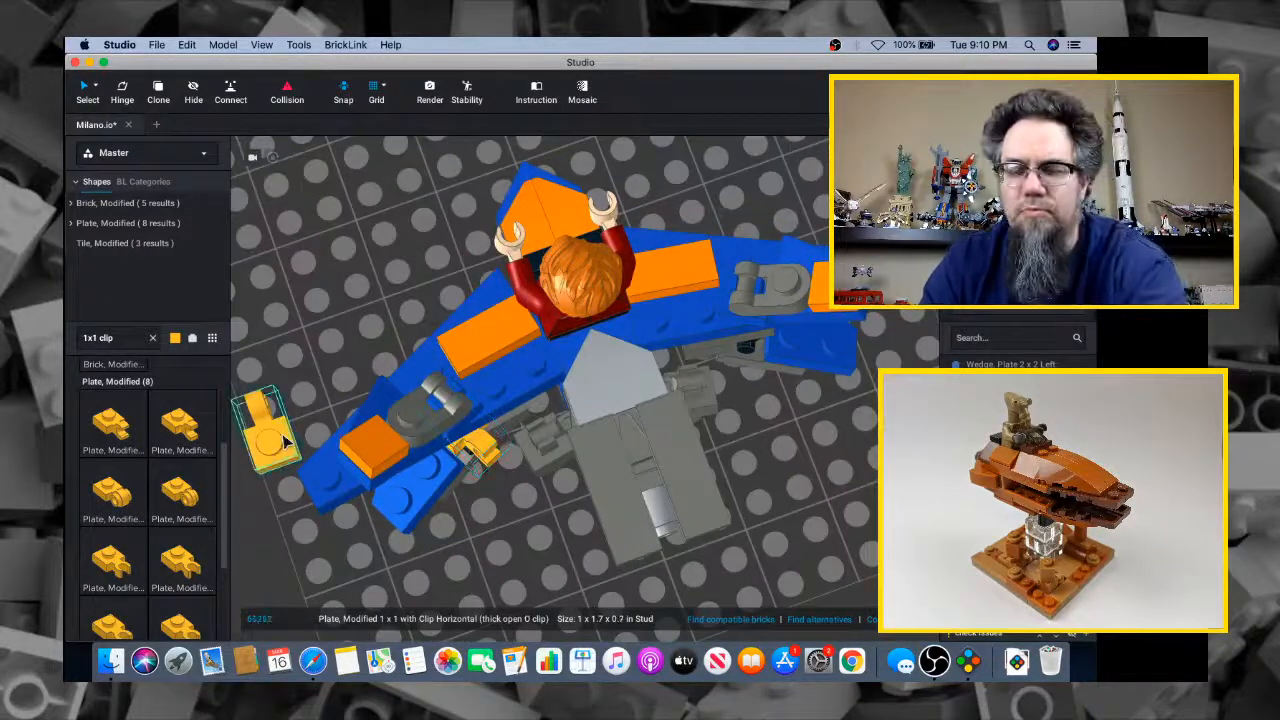
{"action": "key", "text": "Escape"}
{"action": "left_click", "coordinate": [493, 458]}
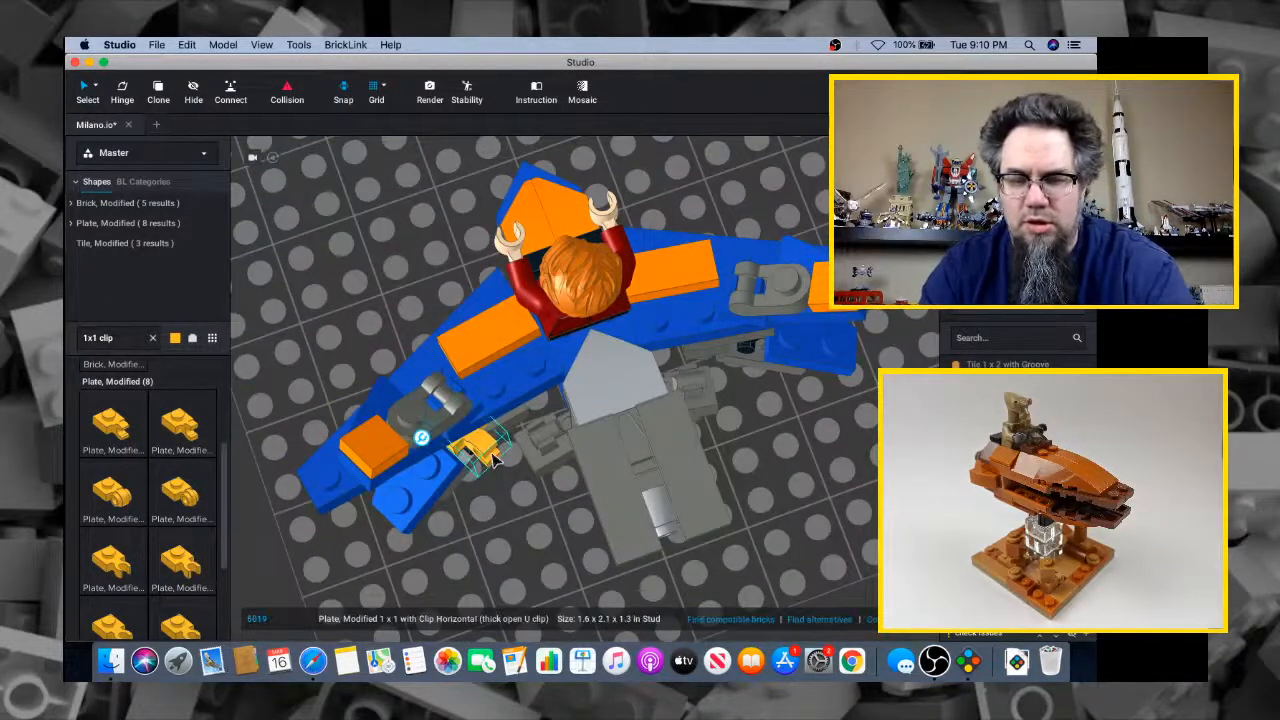
{"action": "left_click_drag", "start_coordinate": [418, 466], "coordinate": [400, 440]}
Search the parts library for "2x2 corner plate" and try a Plate 2 x 2 Corner beneath the wing beside the clip plate
{"action": "right_click_drag", "start_coordinate": [530, 572], "coordinate": [589, 504]}
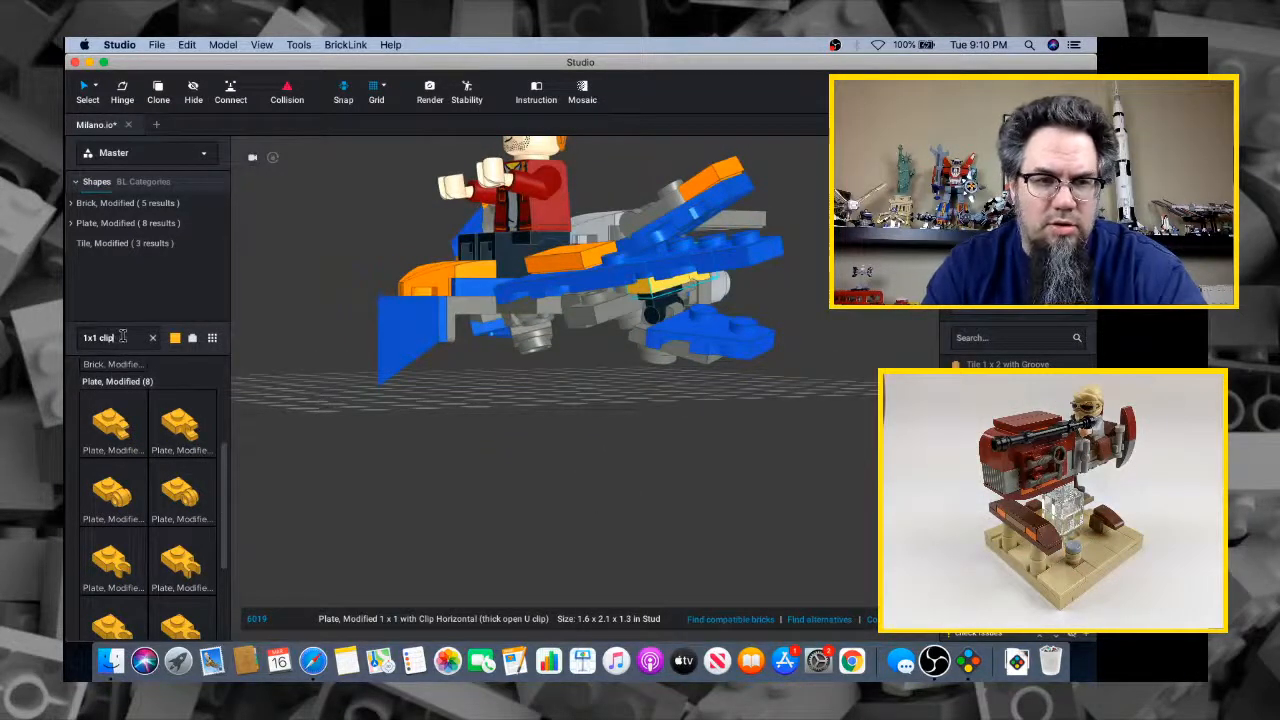
{"action": "type", "text": "2x2 cor"}
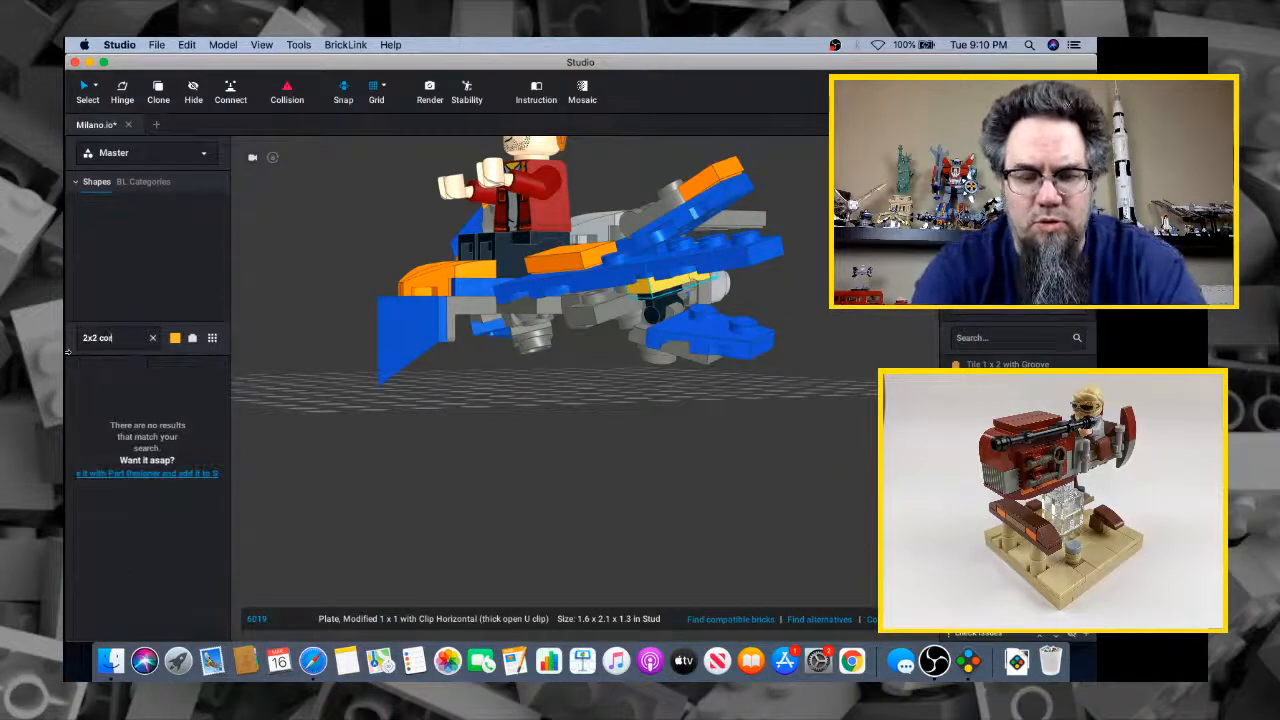
{"action": "type", "text": "ner plate"}
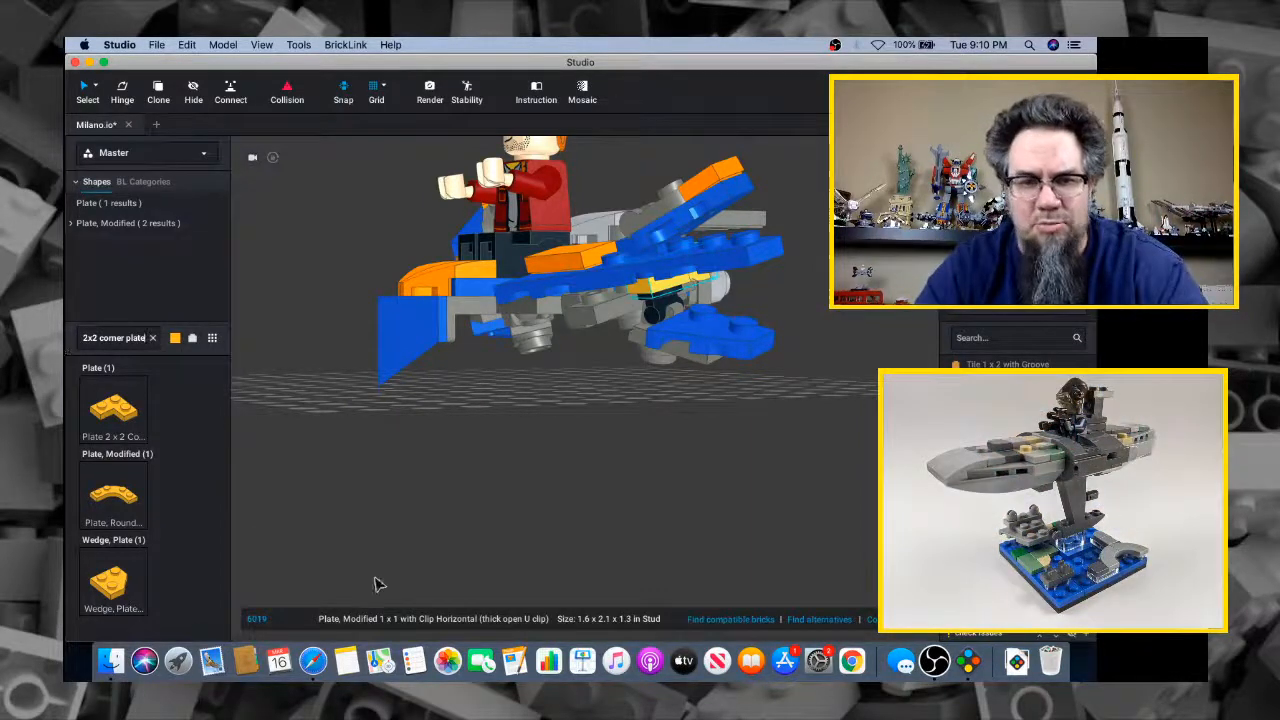
{"action": "left_click_drag", "start_coordinate": [112, 420], "coordinate": [588, 272]}
{"action": "right_click_drag", "start_coordinate": [630, 268], "coordinate": [515, 302]}
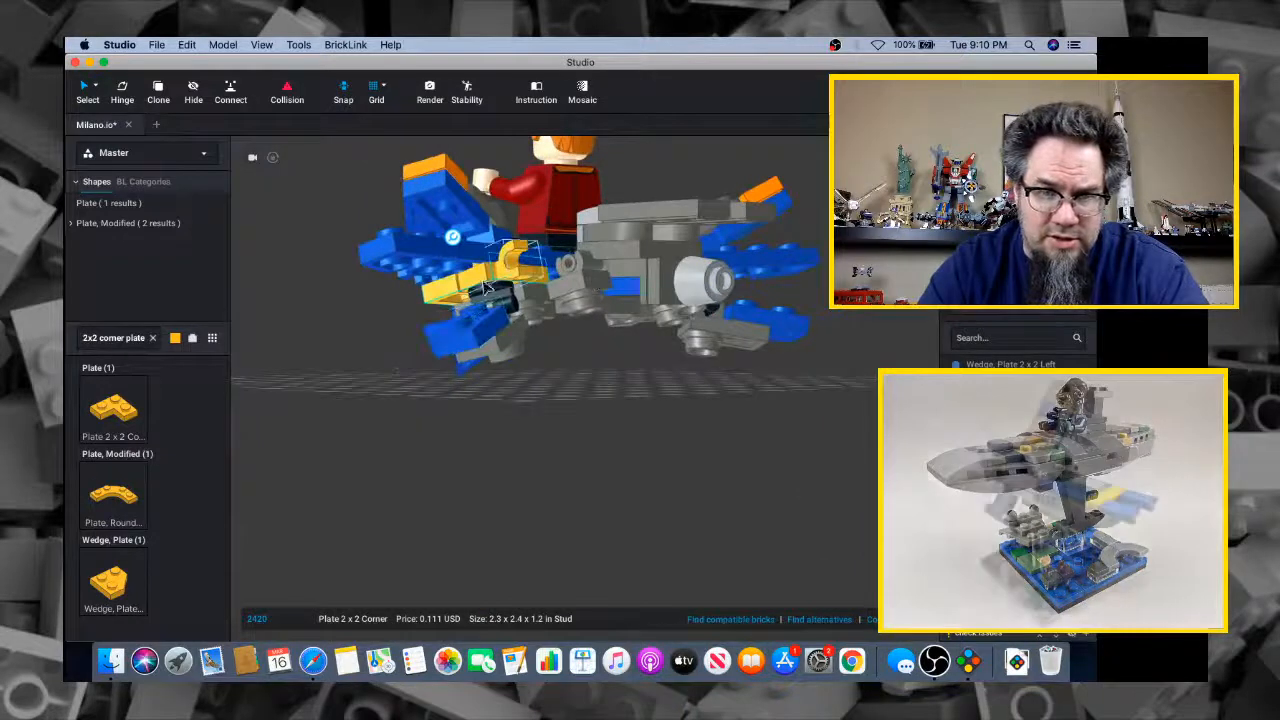
{"action": "mouse_move", "coordinate": [512, 303]}
{"action": "left_mouse_down"}
{"action": "mouse_move", "coordinate": [532, 425]}
{"action": "mouse_move", "coordinate": [509, 295]}
{"action": "left_mouse_up"}
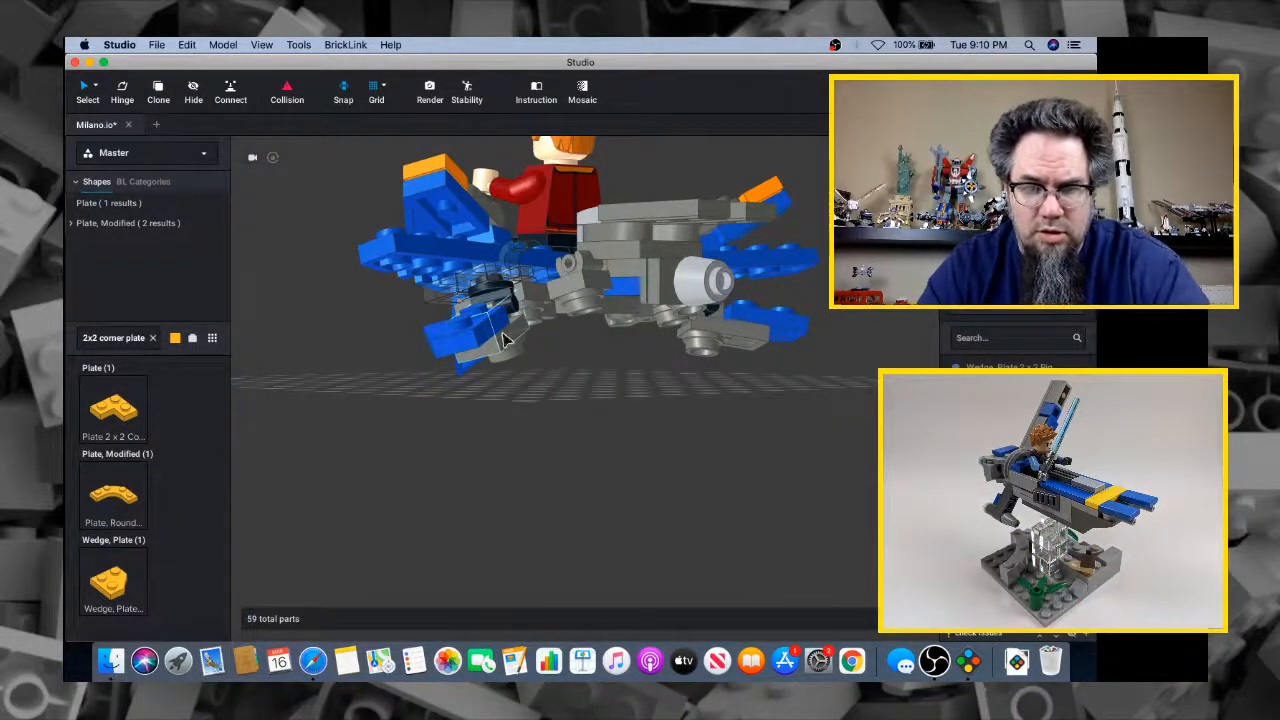
{"action": "right_click_drag", "start_coordinate": [531, 372], "coordinate": [240, 393]}
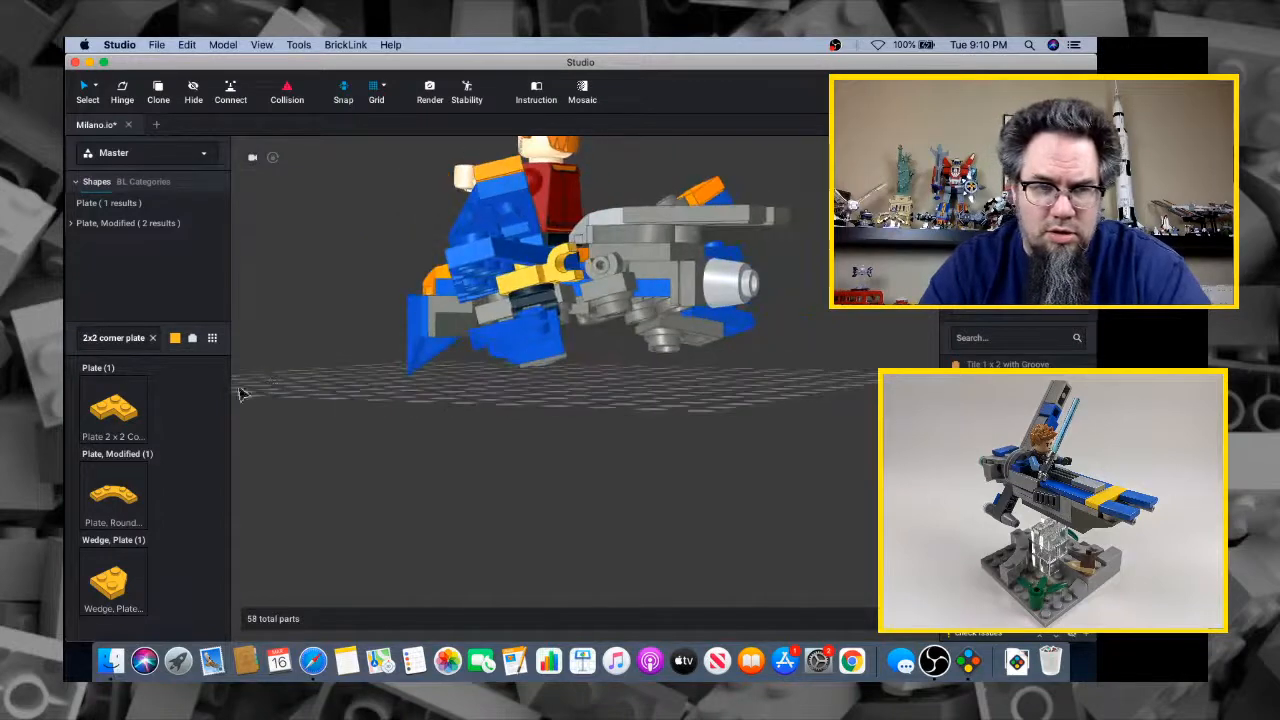
Add a Plate 2 x 2 Corner to the baseplate and move the U clip plate off the wing onto the baseplate
{"action": "left_click", "coordinate": [126, 413]}
{"action": "right_click_drag", "start_coordinate": [428, 366], "coordinate": [615, 190]}
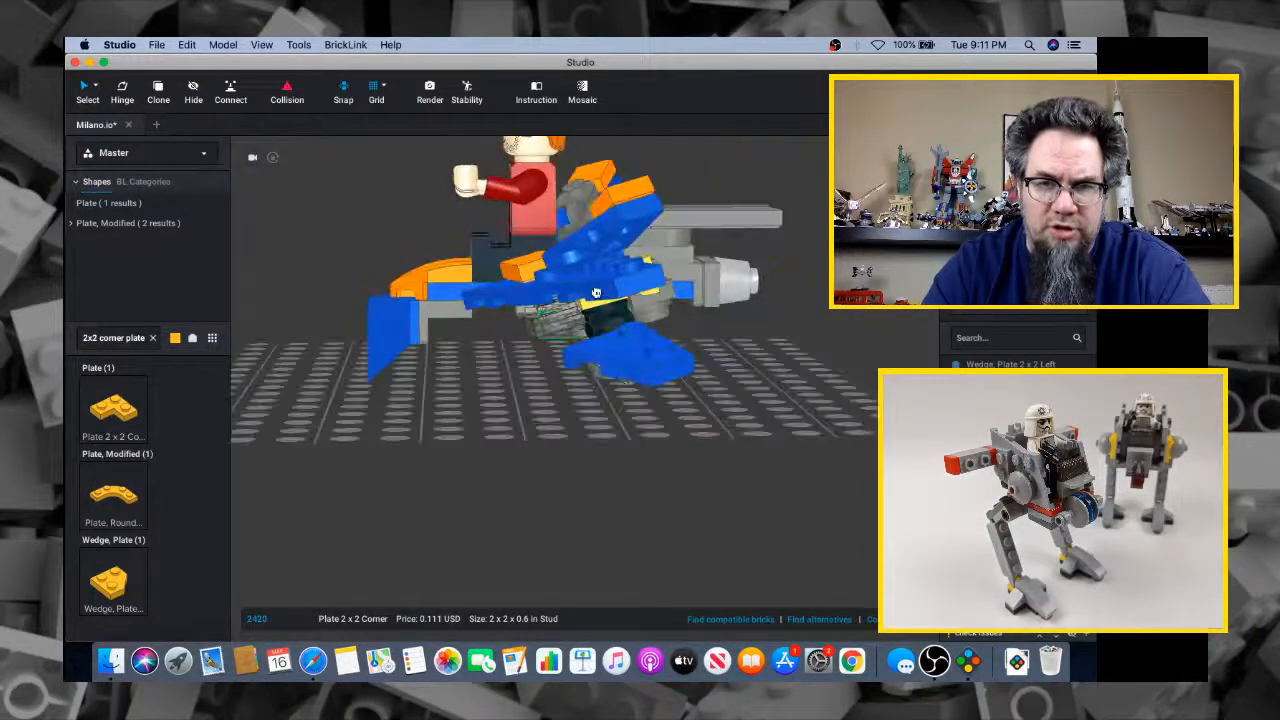
{"action": "right_click_drag", "start_coordinate": [658, 308], "coordinate": [640, 323]}
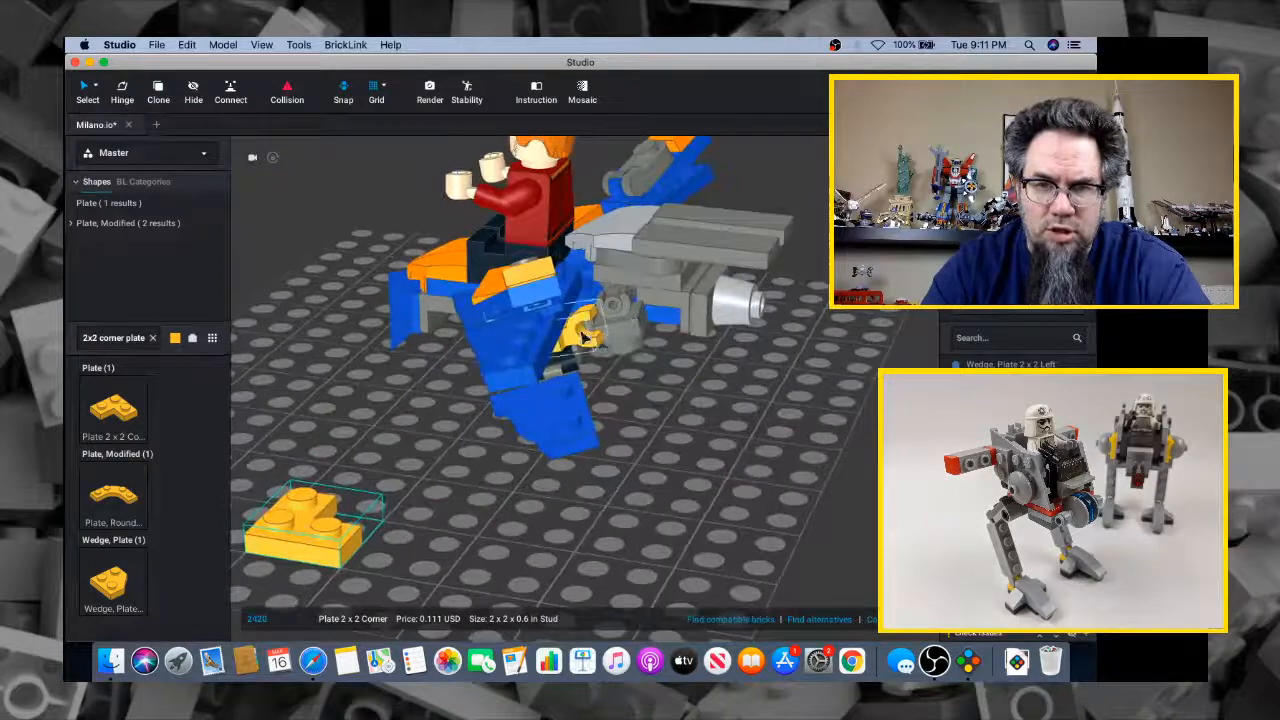
{"action": "left_click_drag", "start_coordinate": [582, 335], "coordinate": [740, 490]}
Rotate the Plate 2 x 2 Corner so it lies flat with its studs up, and fit it beneath the blue wing
{"action": "left_click_drag", "start_coordinate": [352, 556], "coordinate": [530, 435]}
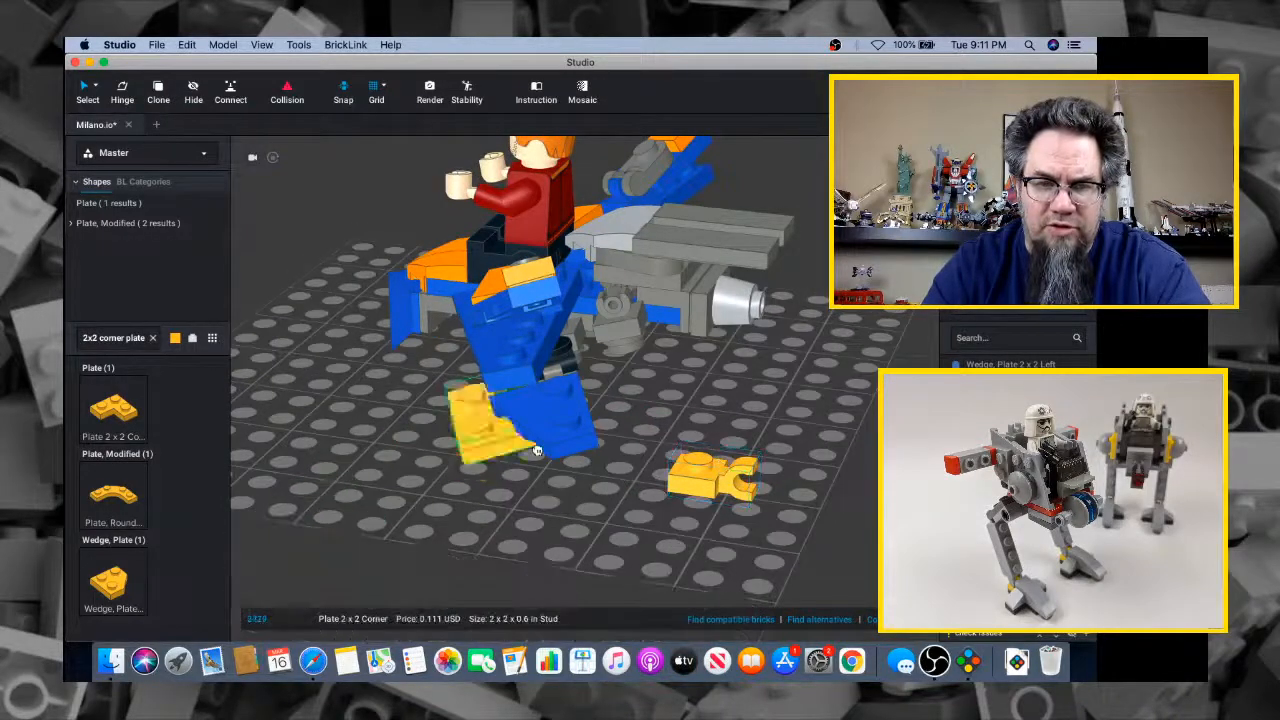
{"action": "right_click_drag", "start_coordinate": [530, 435], "coordinate": [660, 251]}
{"action": "left_click_drag", "start_coordinate": [660, 251], "coordinate": [668, 248]}
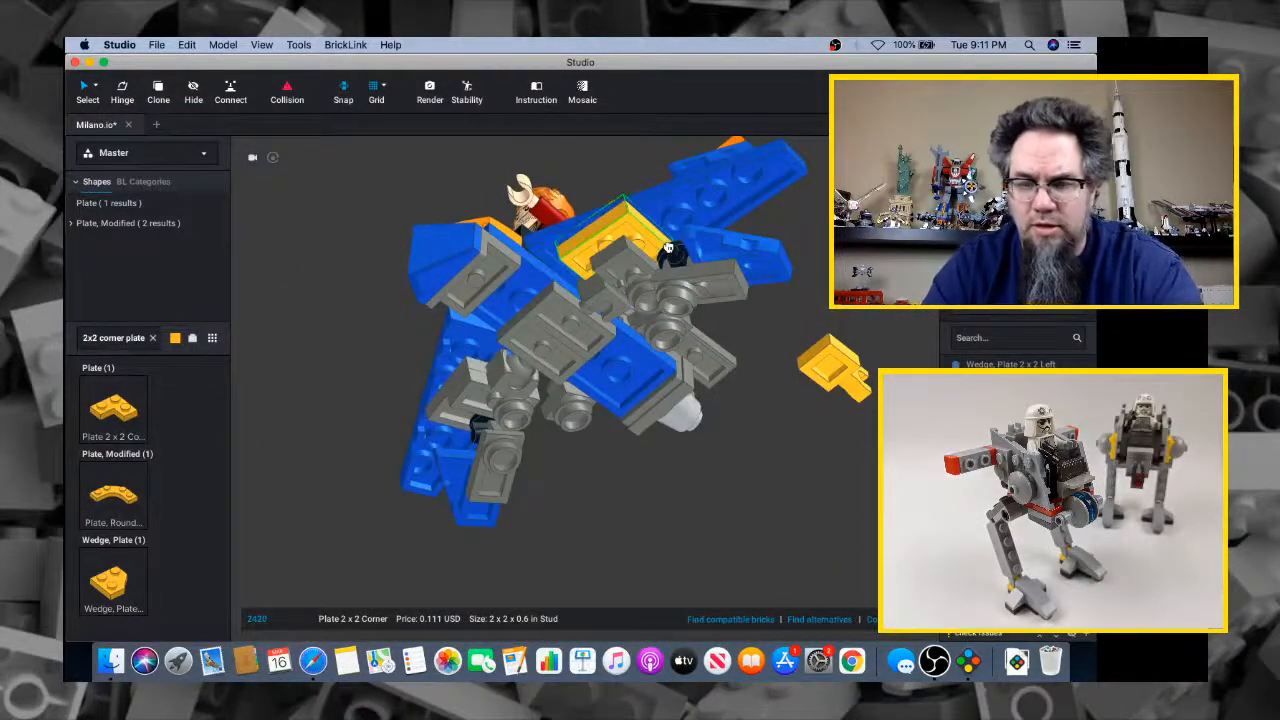
{"action": "right_click_drag", "start_coordinate": [668, 248], "coordinate": [571, 409]}
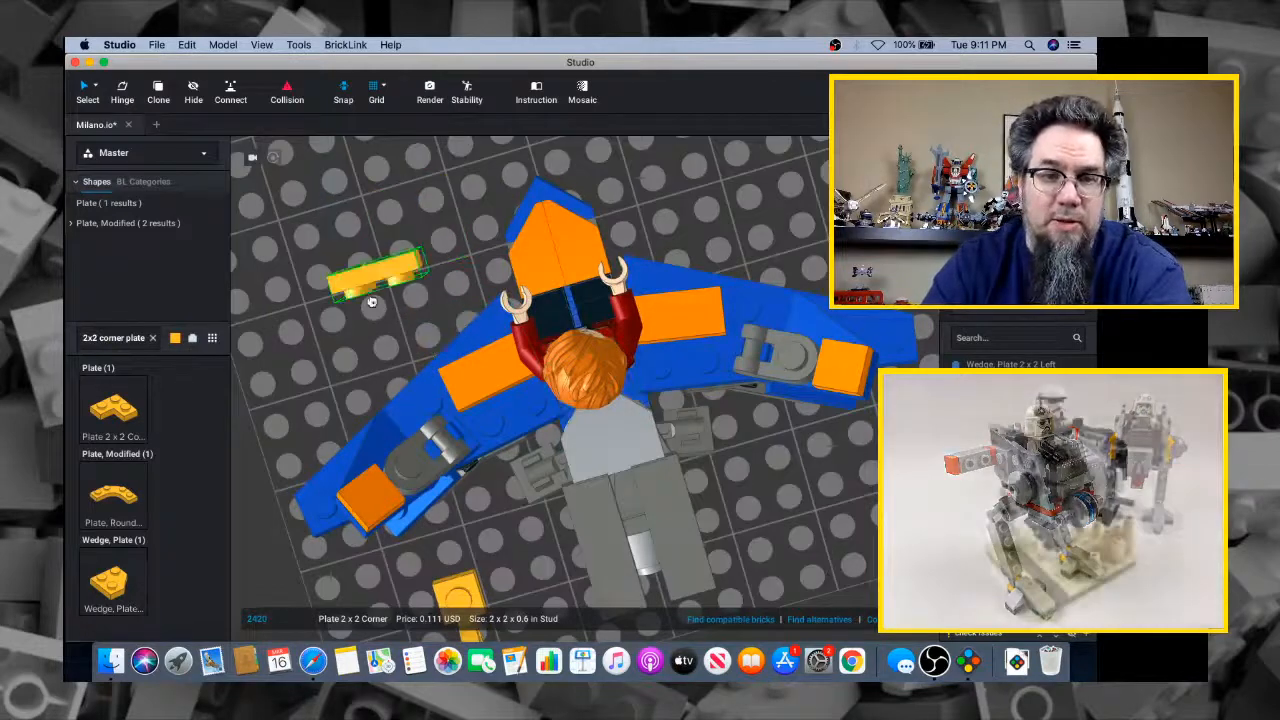
{"action": "key", "text": "Left"}
{"action": "key", "text": "Left"}
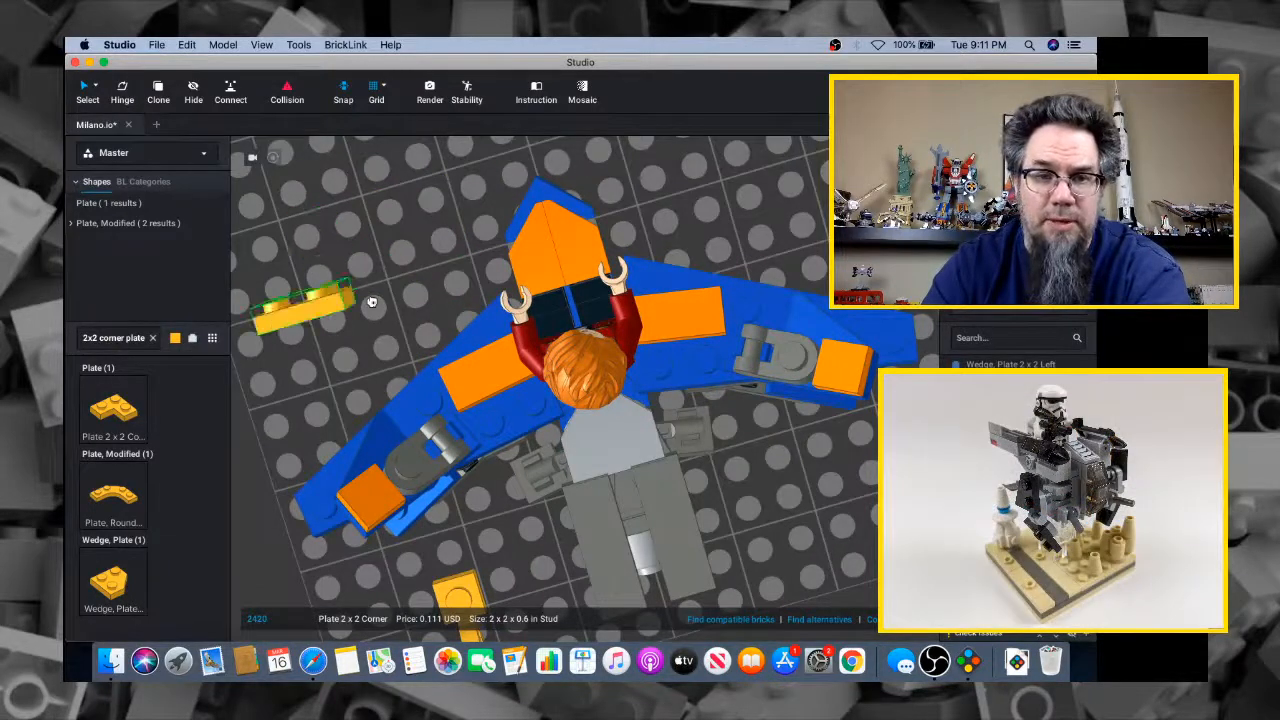
{"action": "key", "text": "Up"}
{"action": "key", "text": "Down"}
{"action": "key", "text": "Down"}
{"action": "key", "text": "Right"}
{"action": "key", "text": "Right"}
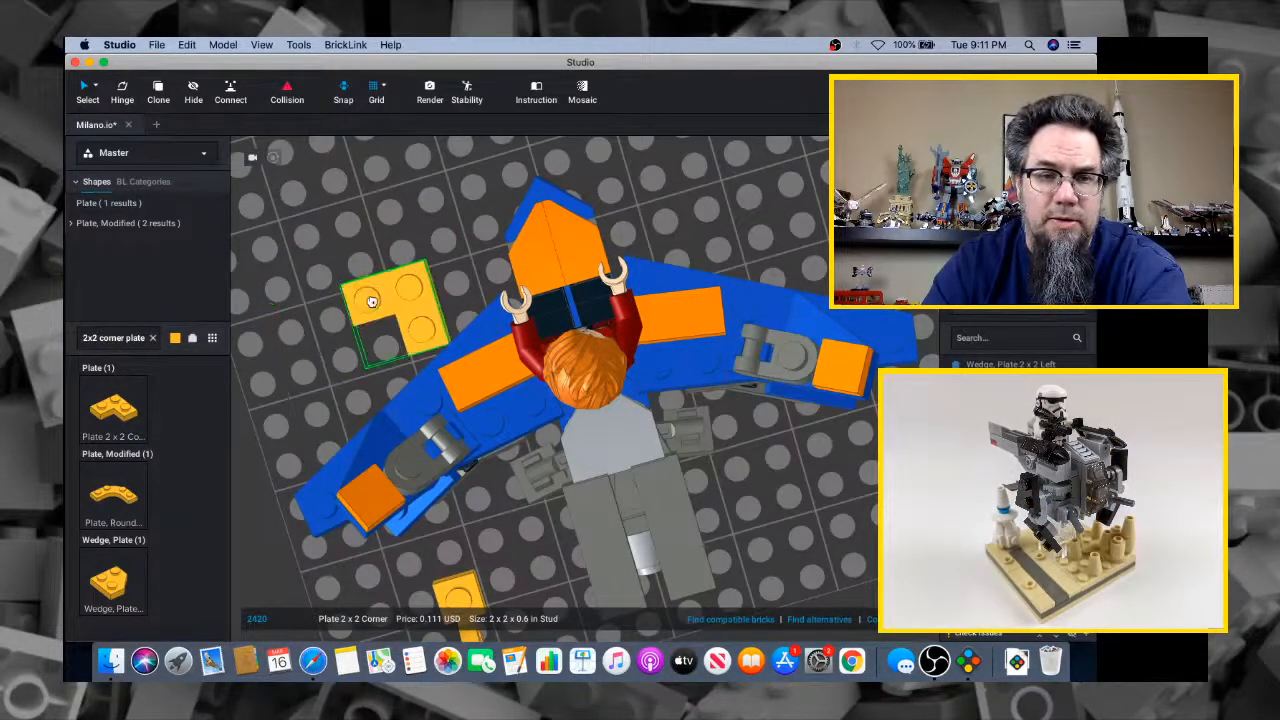
{"action": "key", "text": "Left"}
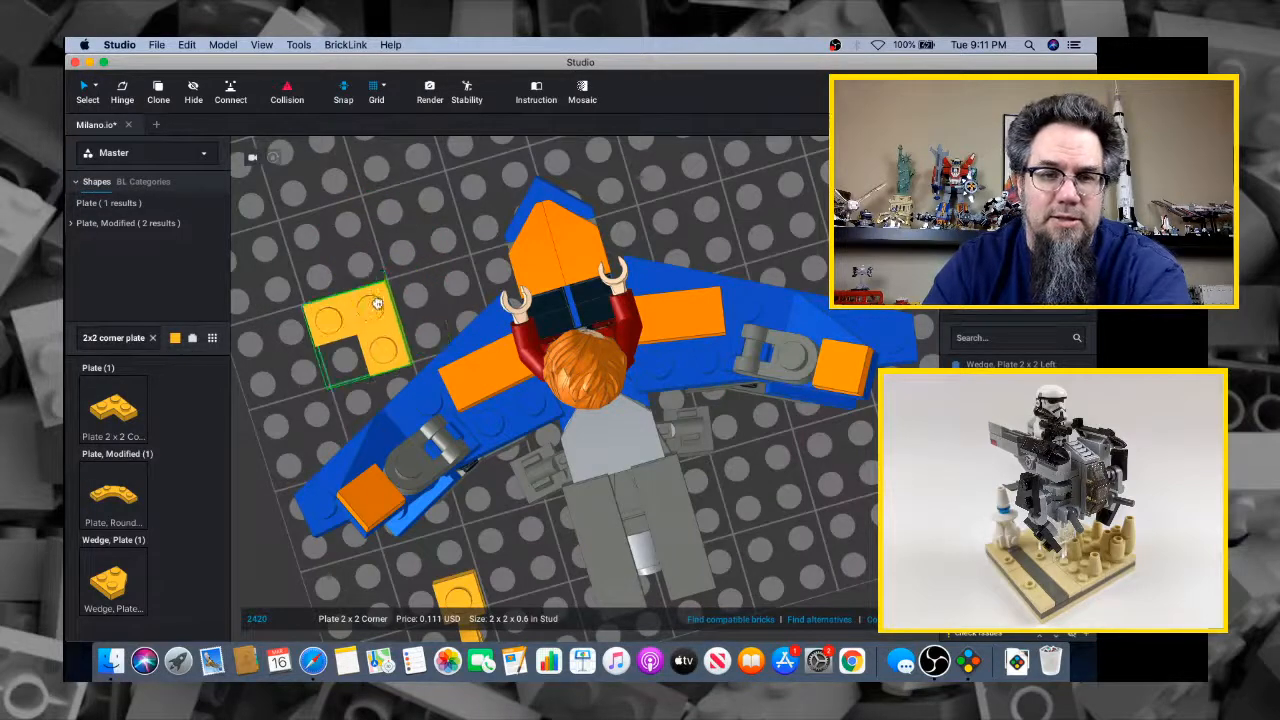
{"action": "right_click_drag", "start_coordinate": [383, 307], "coordinate": [480, 237]}
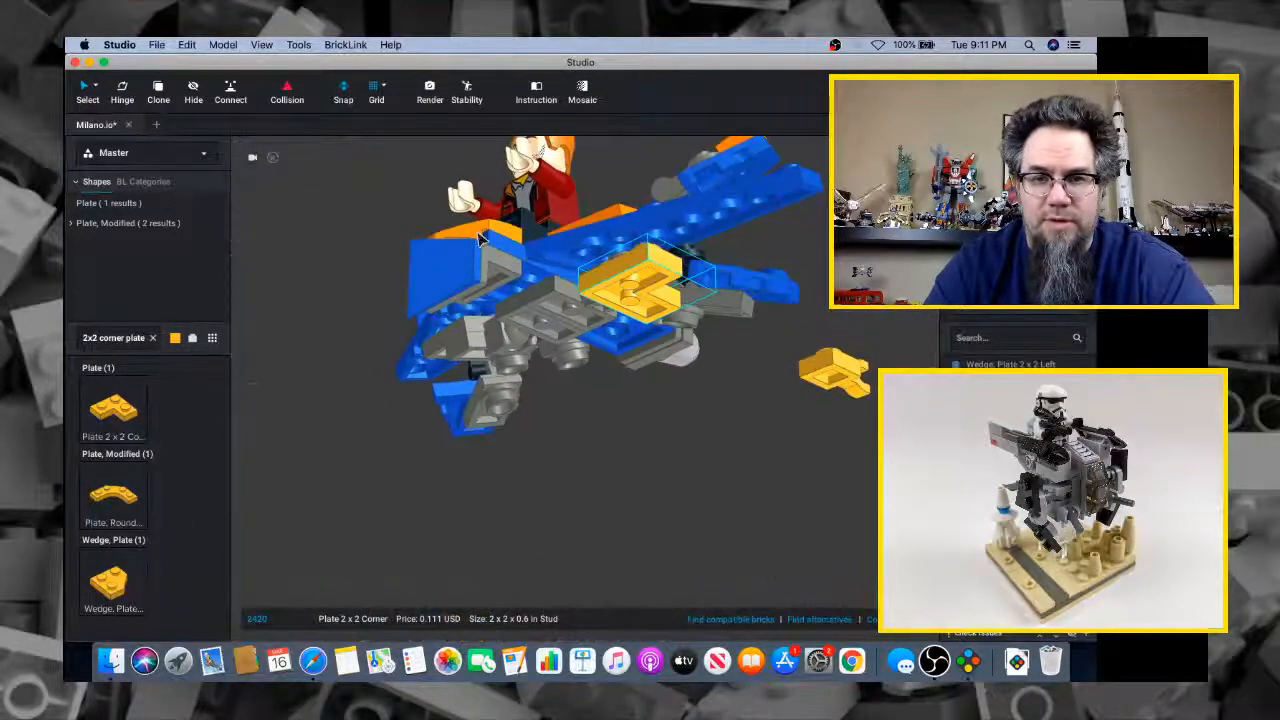
{"action": "left_click", "coordinate": [648, 272]}
Try the horizontal U clip plate under the blue wing beside the corner plate, and delete the clip plate
{"action": "right_click_drag", "start_coordinate": [774, 316], "coordinate": [672, 360]}
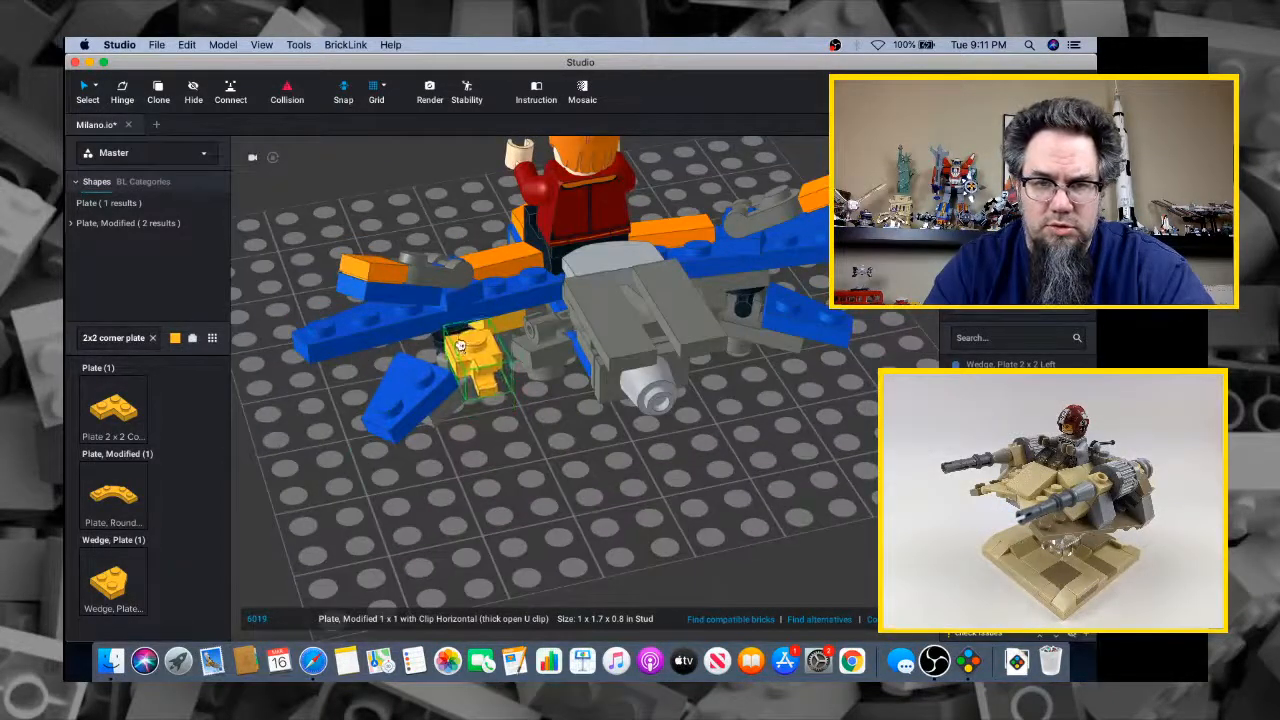
{"action": "right_click_drag", "start_coordinate": [470, 360], "coordinate": [480, 403]}
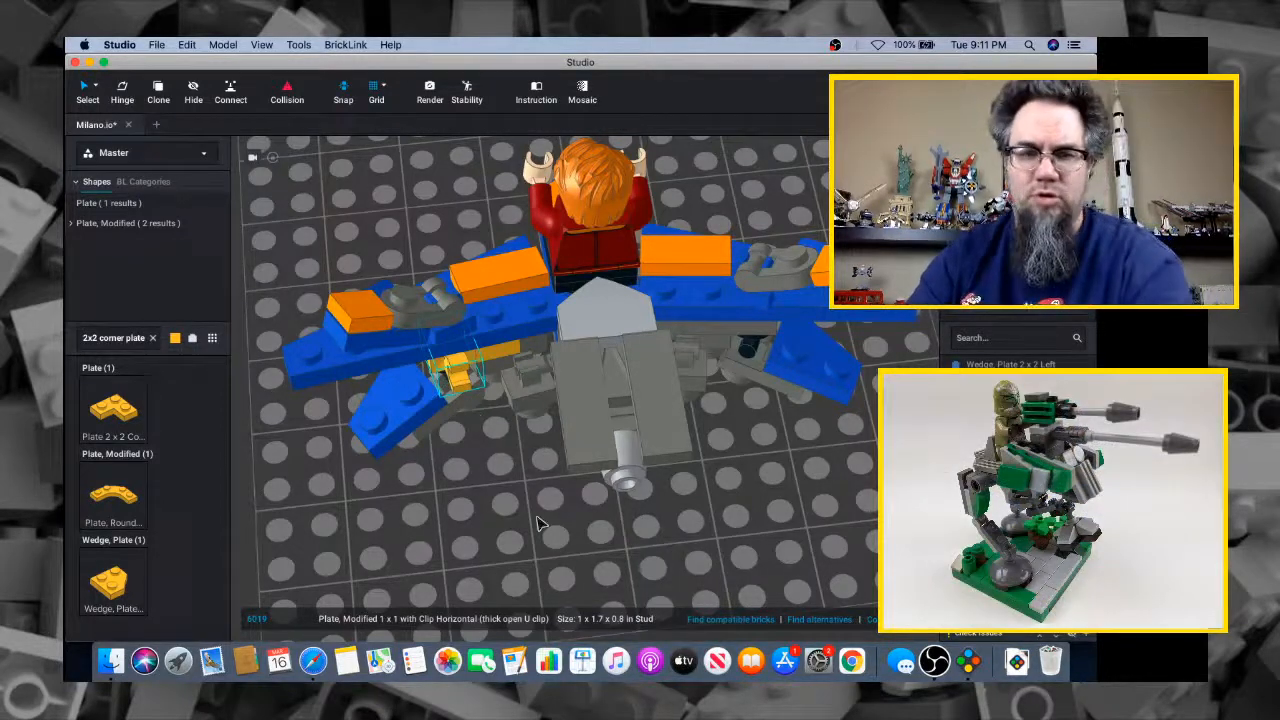
{"action": "left_click", "coordinate": [465, 522]}
{"action": "left_click", "coordinate": [465, 375]}
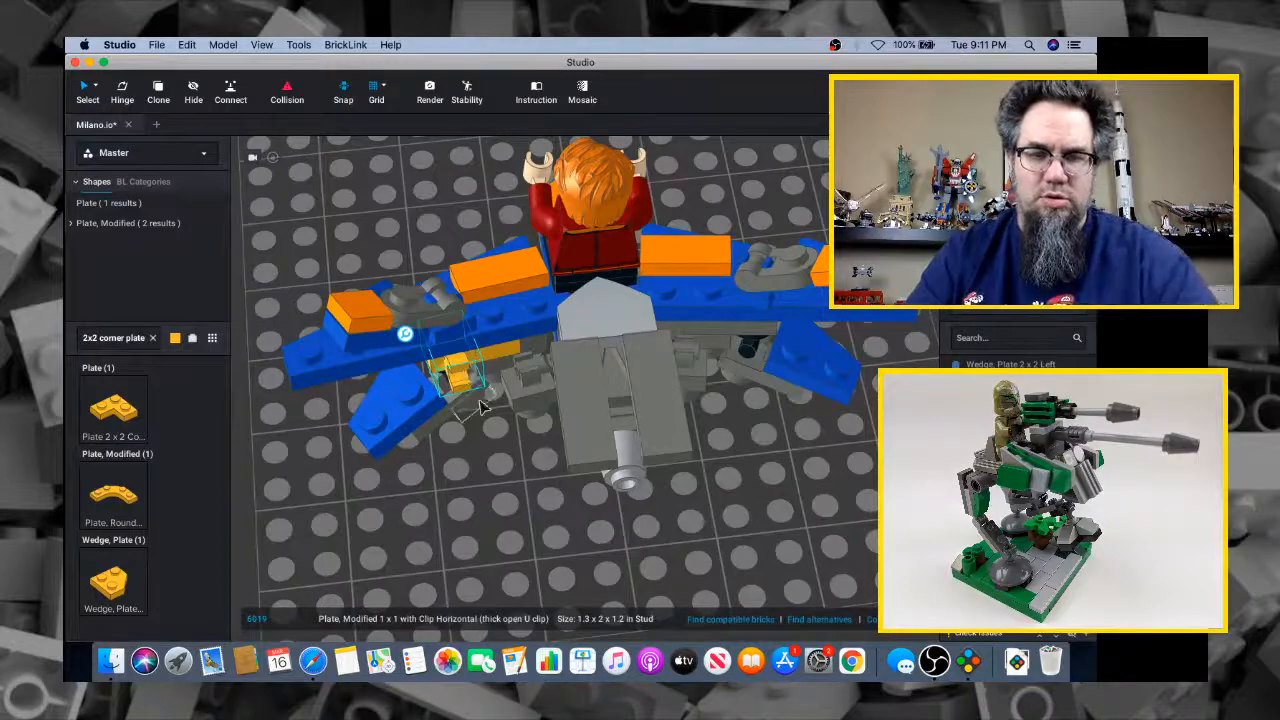
{"action": "right_click_drag", "start_coordinate": [480, 406], "coordinate": [479, 342]}
{"action": "key", "text": "Delete"}
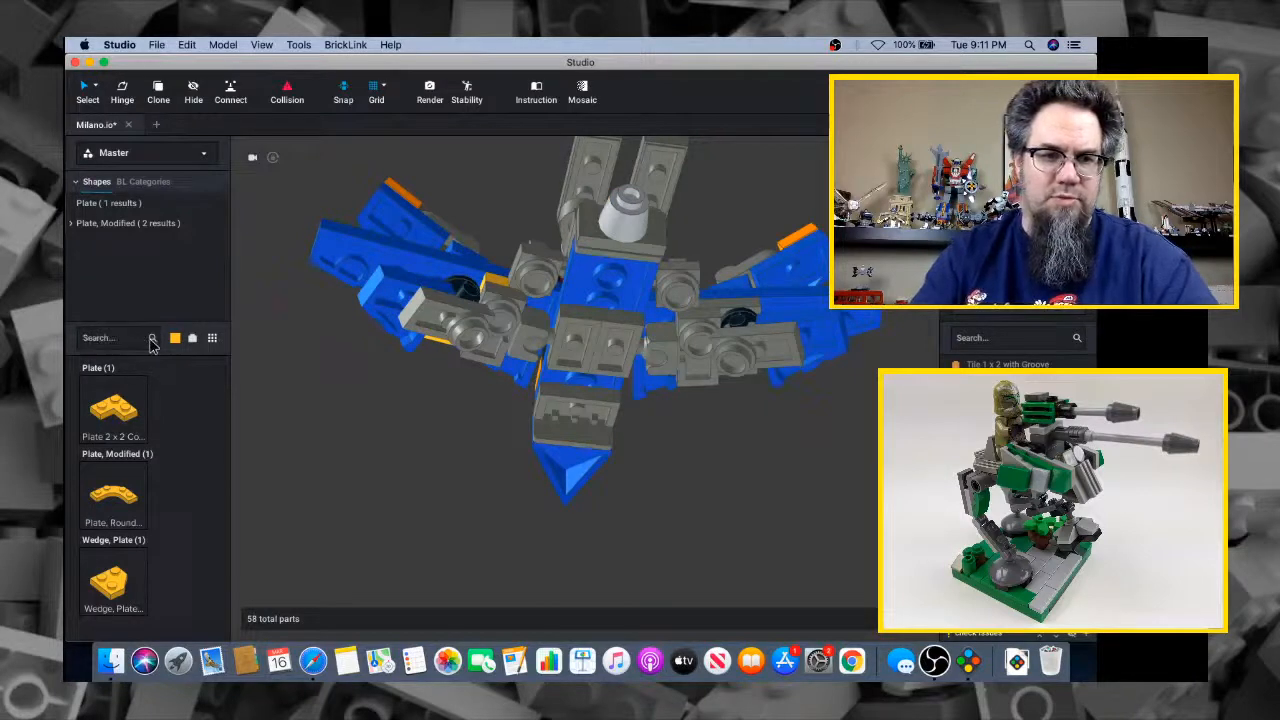
Search the parts library for "ball joint" and examine the lower wing joint from behind
{"action": "type", "text": "ball joi"}
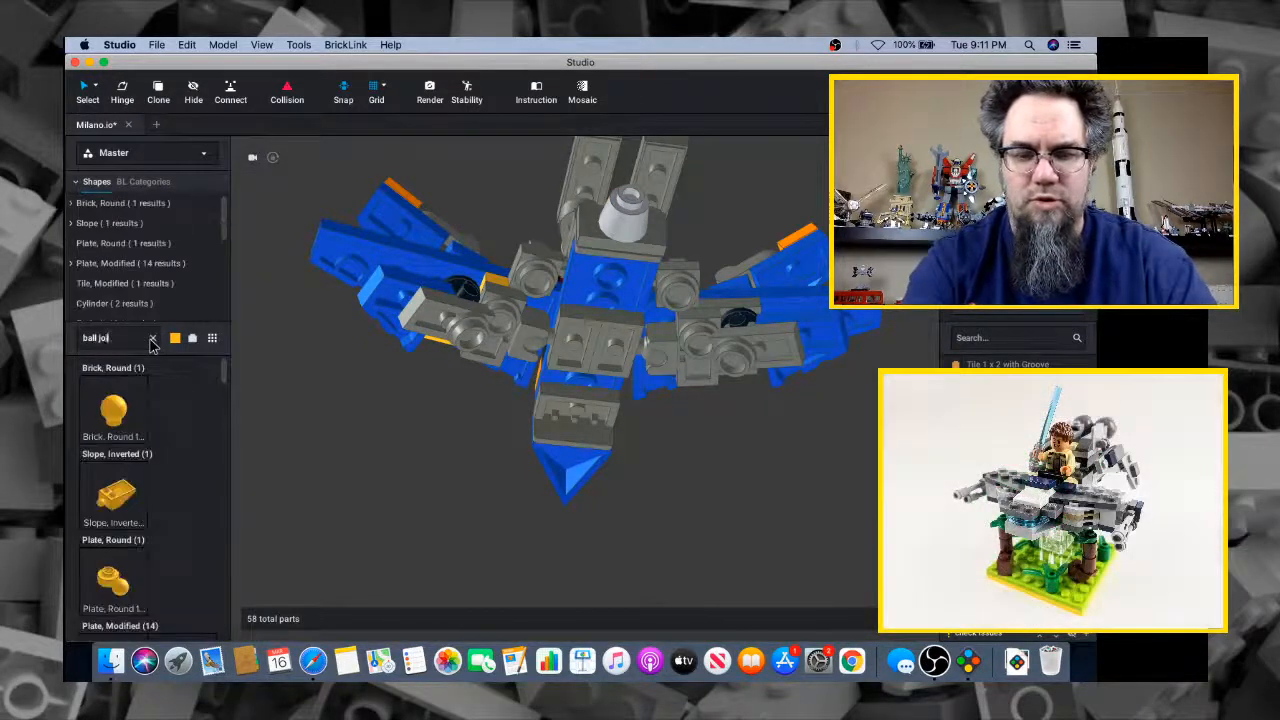
{"action": "type", "text": "nt"}
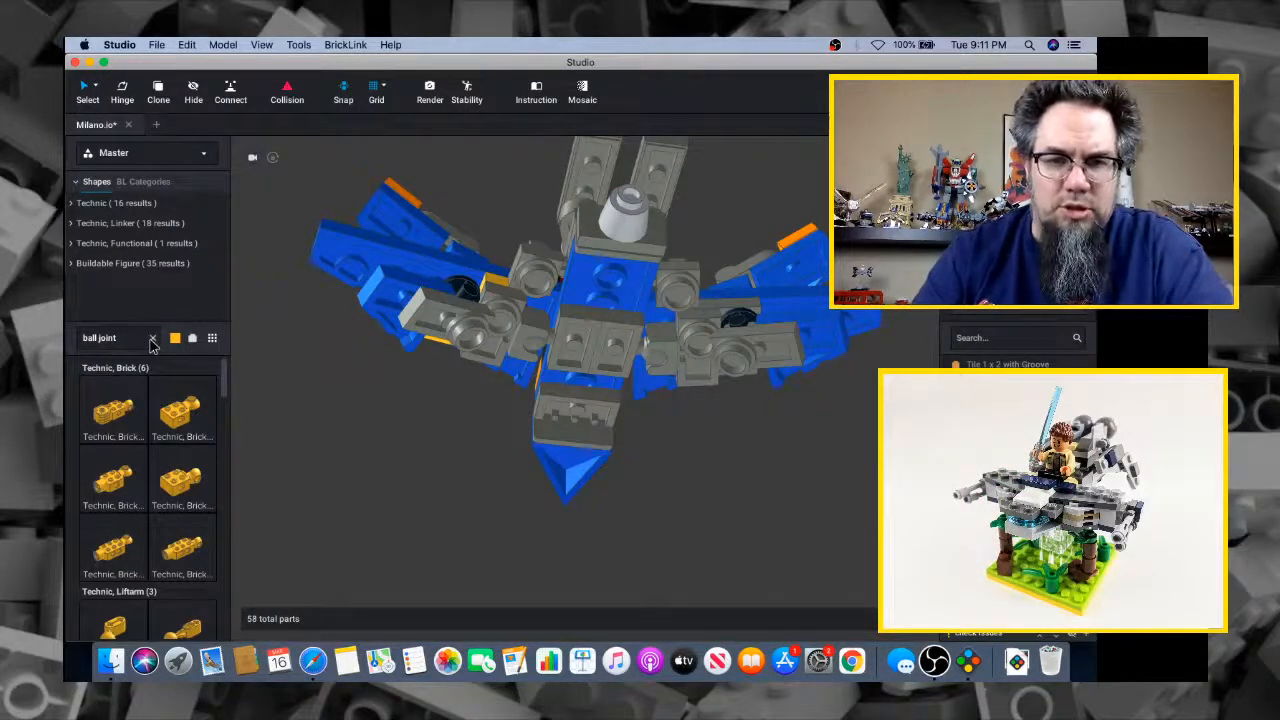
{"action": "mouse_move", "coordinate": [503, 407]}
{"action": "right_mouse_down"}
{"action": "mouse_move", "coordinate": [503, 429]}
{"action": "mouse_move", "coordinate": [507, 395]}
{"action": "mouse_move", "coordinate": [503, 430]}
{"action": "right_mouse_up"}
{"action": "right_click_drag", "start_coordinate": [508, 443], "coordinate": [362, 470]}
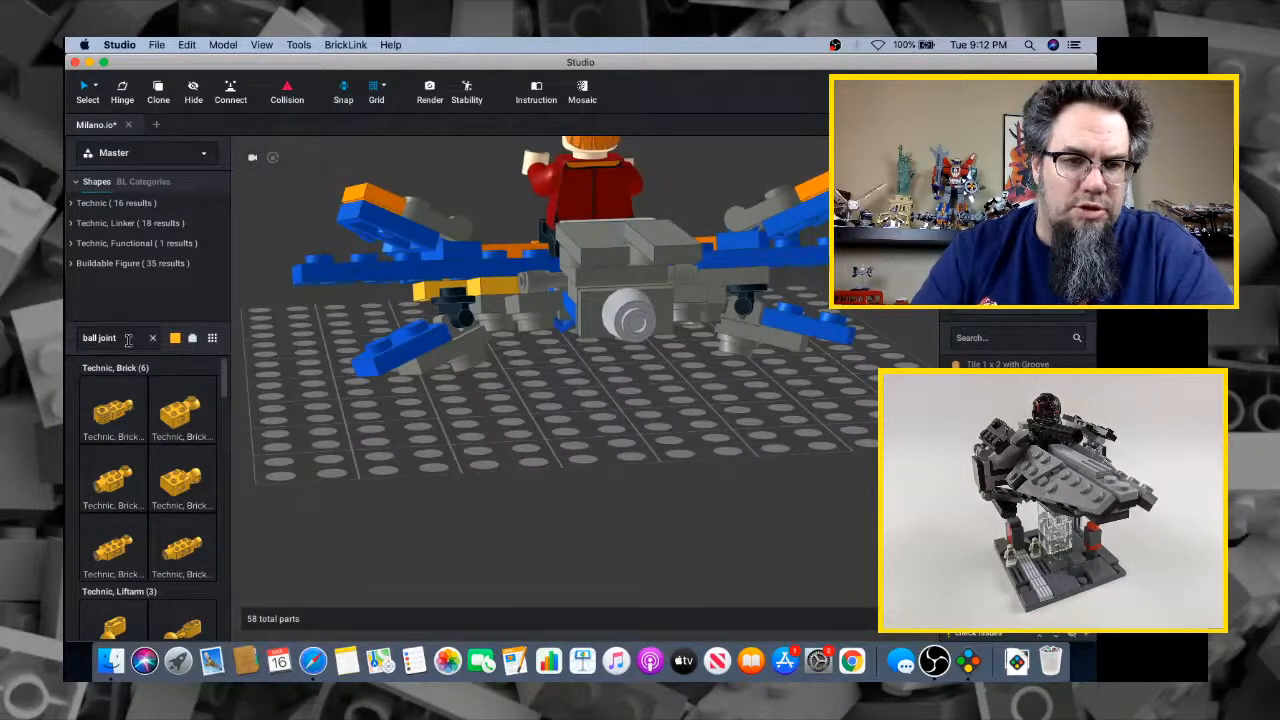
Search the parts library for "joint" and look through the results for a plate with a ball joint
{"action": "type", "text": "joint"}
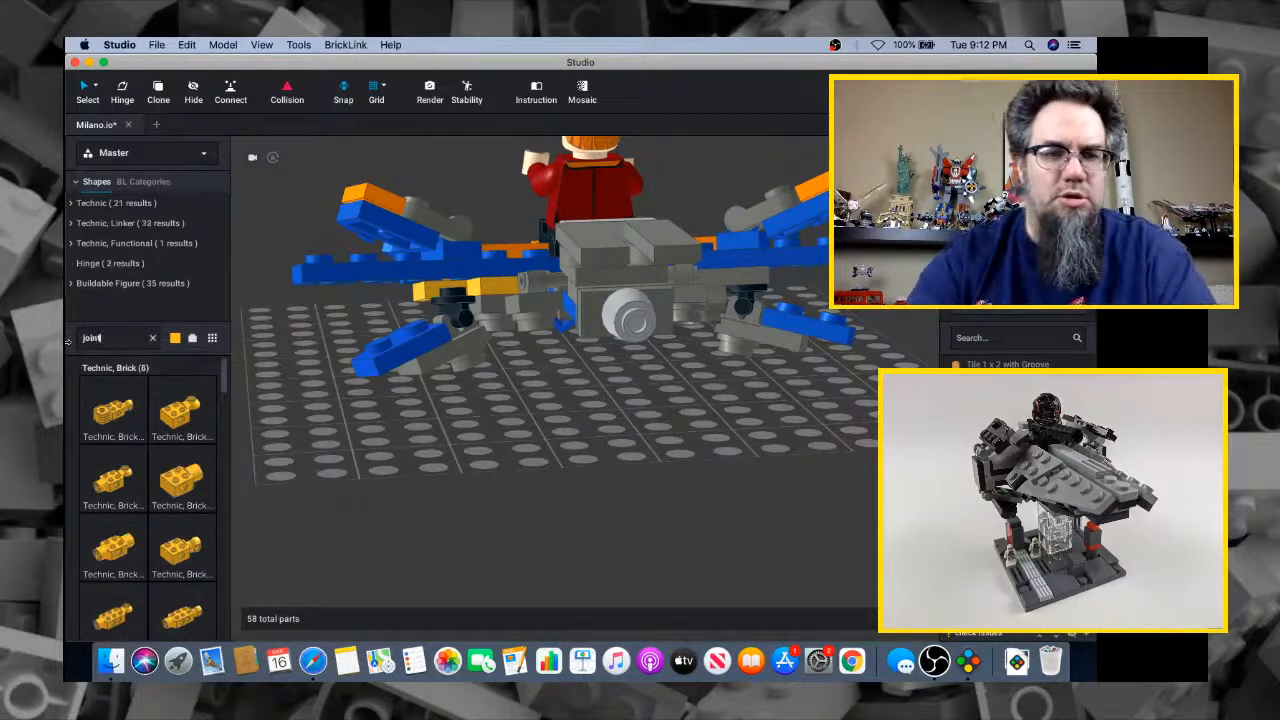
{"action": "scroll", "coordinate": [143, 450], "scroll_direction": "down", "scroll_amount": 10}
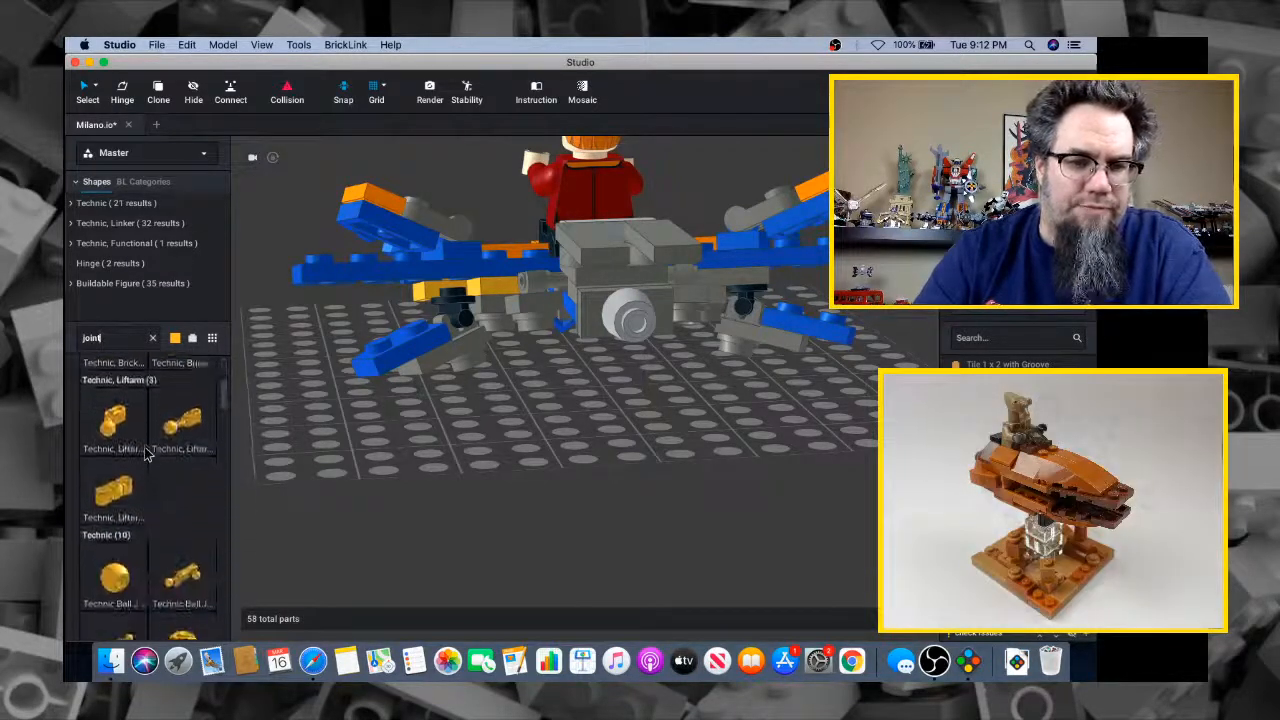
{"action": "scroll", "coordinate": [144, 455], "scroll_direction": "down", "scroll_amount": 10}
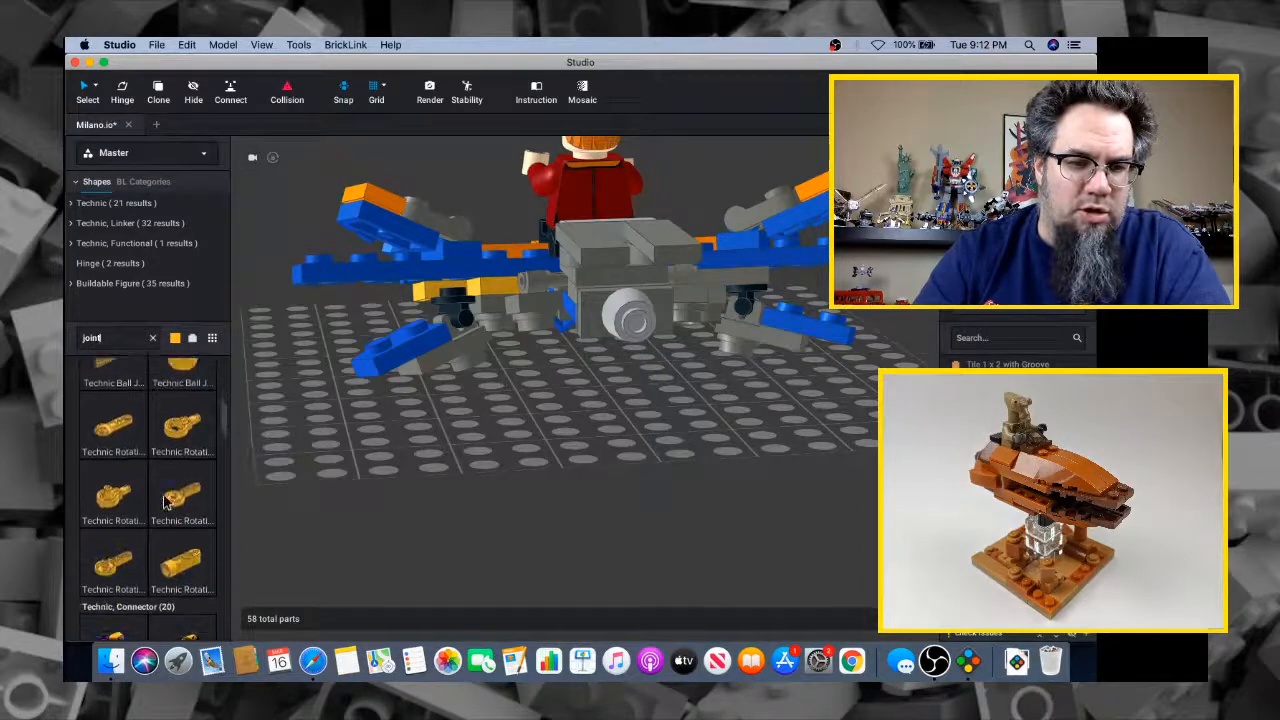
{"action": "scroll", "coordinate": [167, 502], "scroll_direction": "down", "scroll_amount": 10}
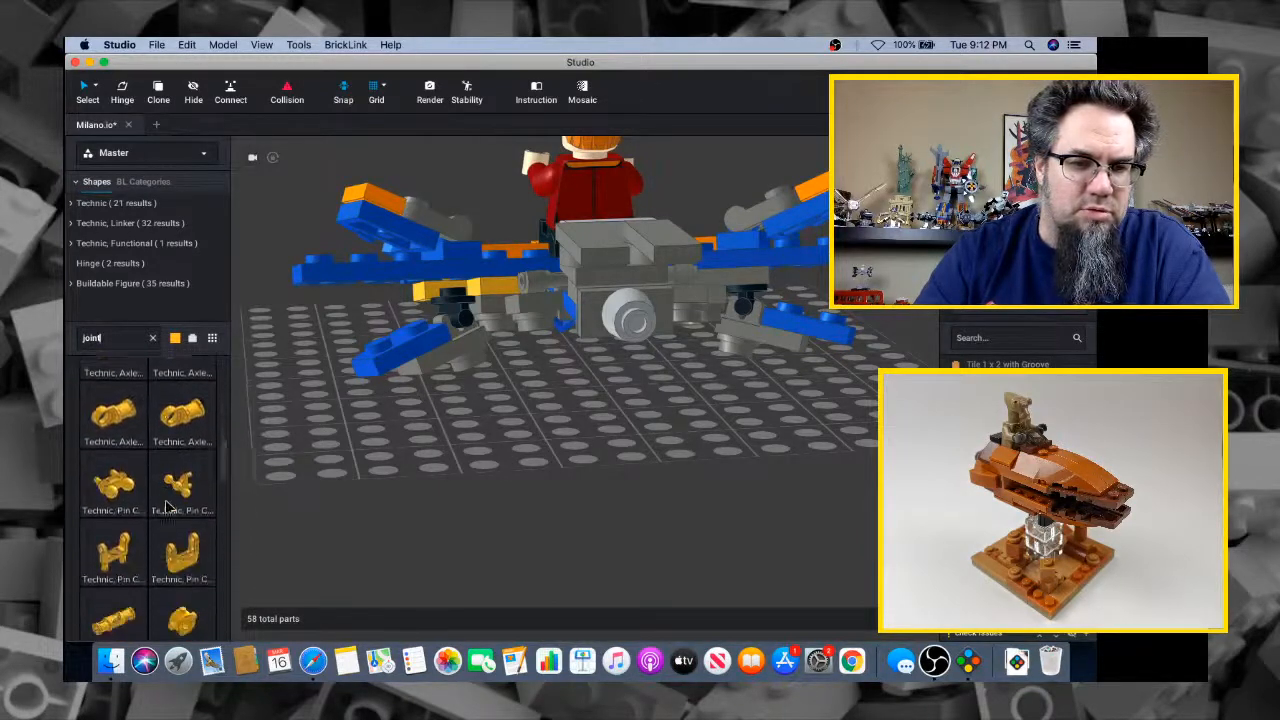
{"action": "scroll", "coordinate": [167, 507], "scroll_direction": "down", "scroll_amount": 10}
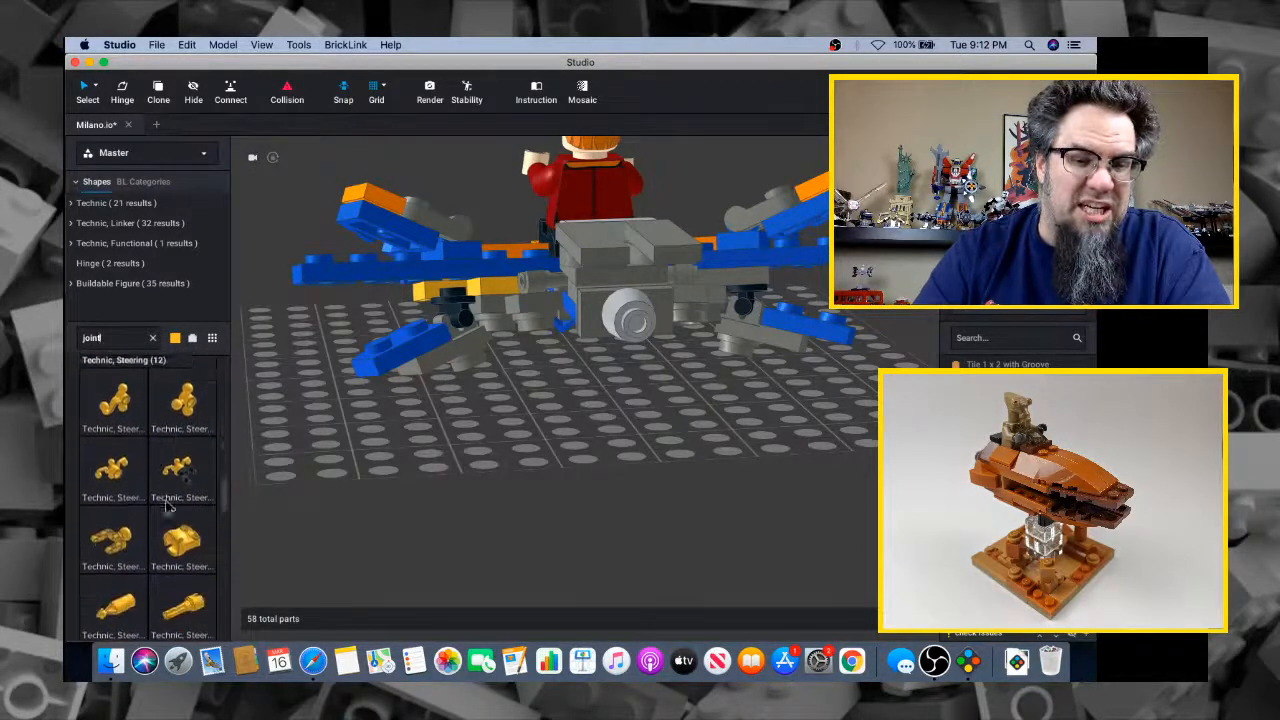
{"action": "scroll", "coordinate": [168, 508], "scroll_direction": "down", "scroll_amount": 10}
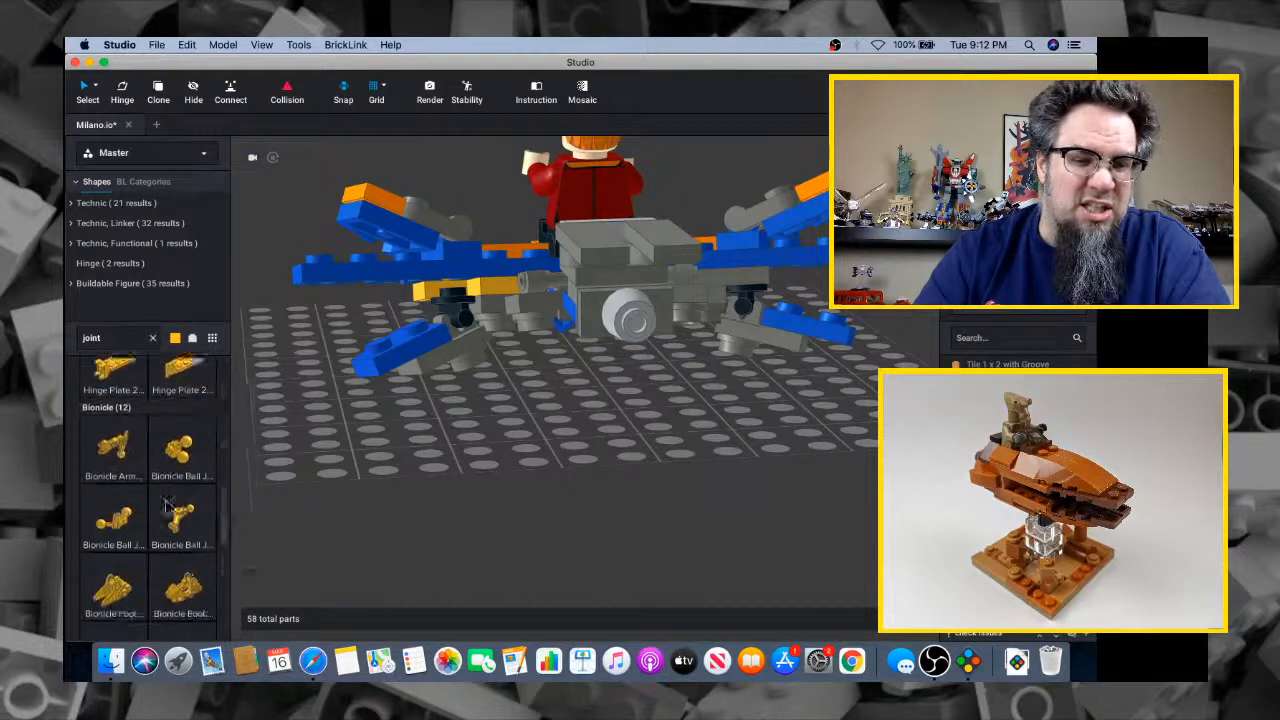
{"action": "scroll", "coordinate": [168, 508], "scroll_direction": "down", "scroll_amount": 10}
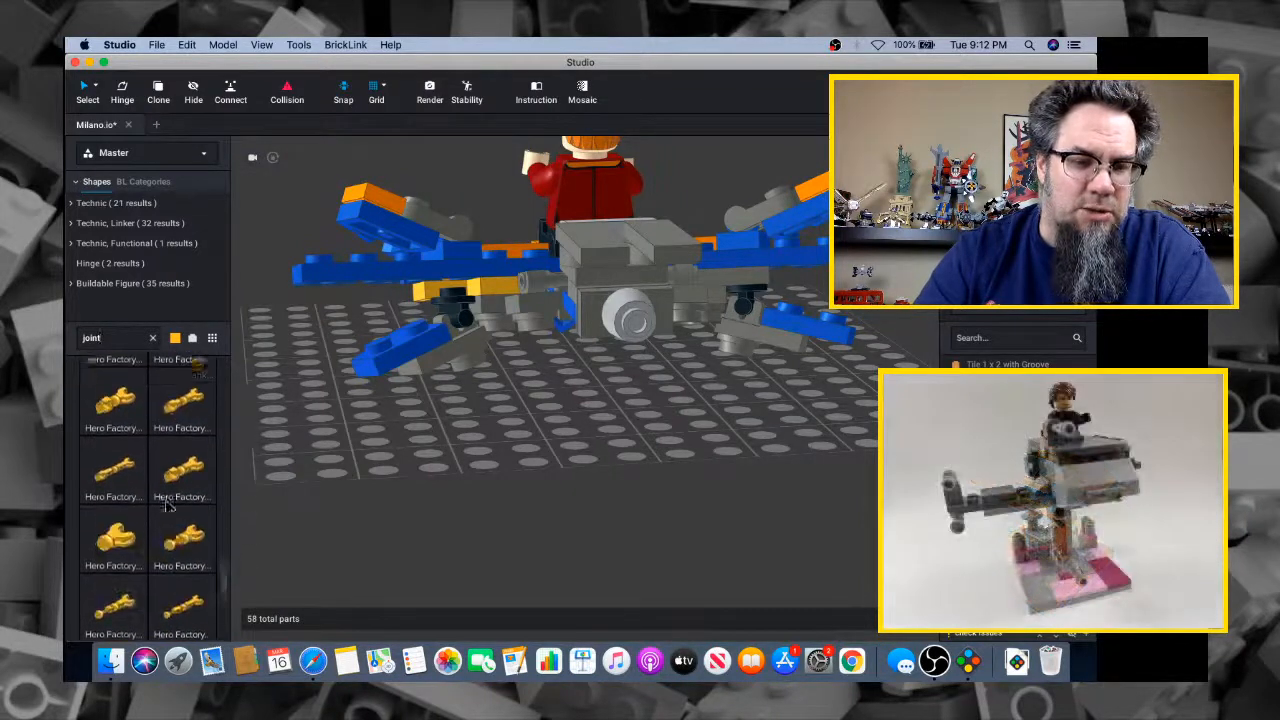
{"action": "scroll", "coordinate": [167, 507], "scroll_direction": "down", "scroll_amount": 10}
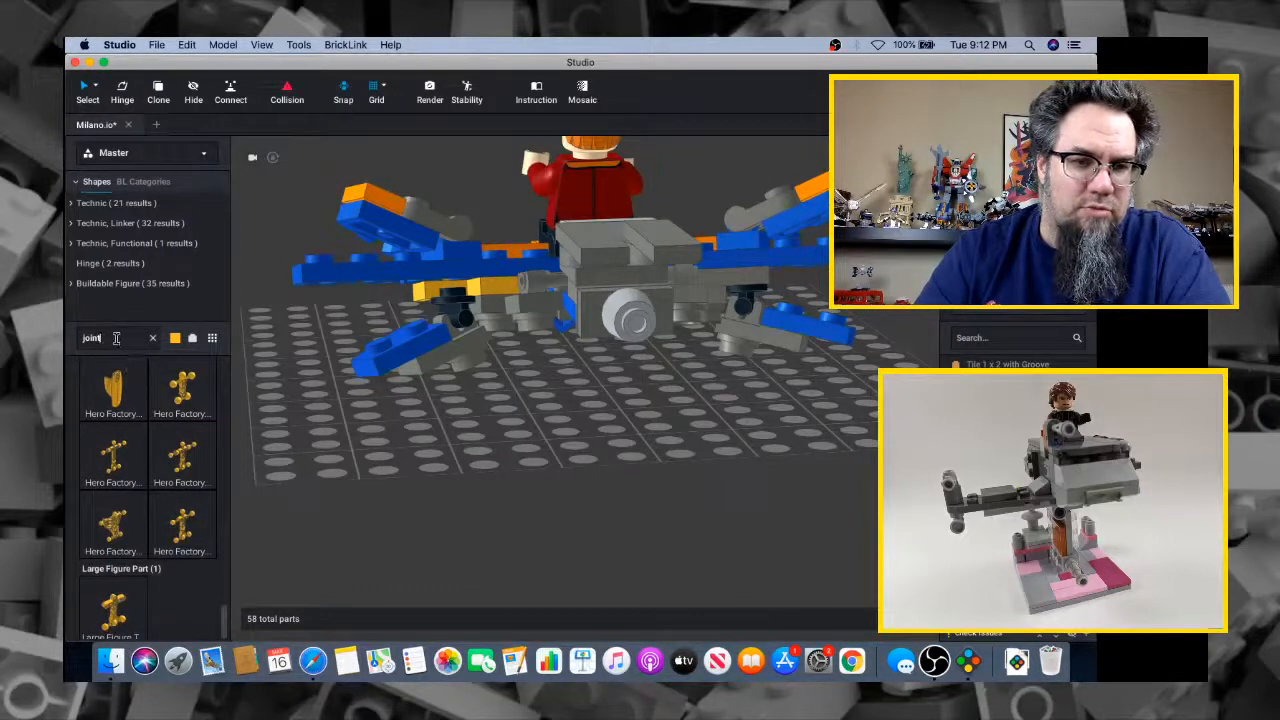
Search the parts library for "ball" and try a Plate, Round 1 x 1 with Towball on the baseplate
{"action": "left_click_drag", "start_coordinate": [116, 338], "coordinate": [68, 344]}
{"action": "type", "text": "ball"}
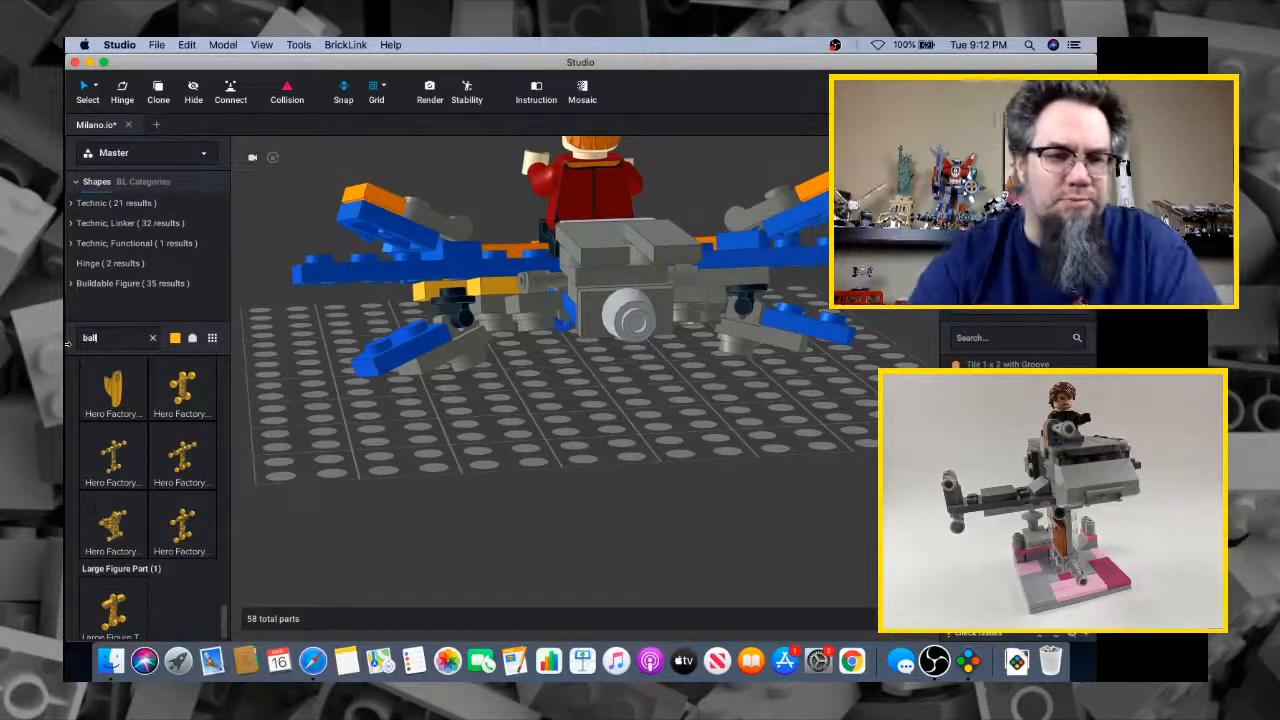
{"action": "key", "text": "Return"}
{"action": "left_click_drag", "start_coordinate": [117, 592], "coordinate": [503, 487]}
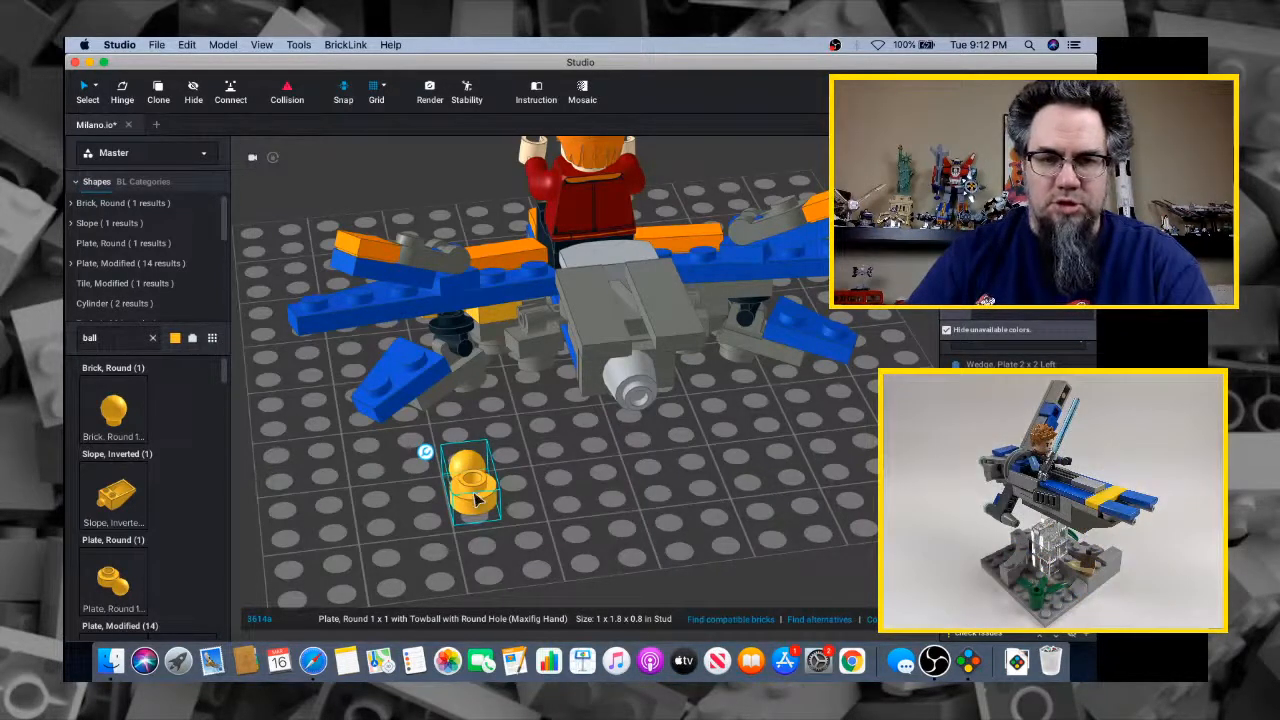
{"action": "key", "text": "Delete"}
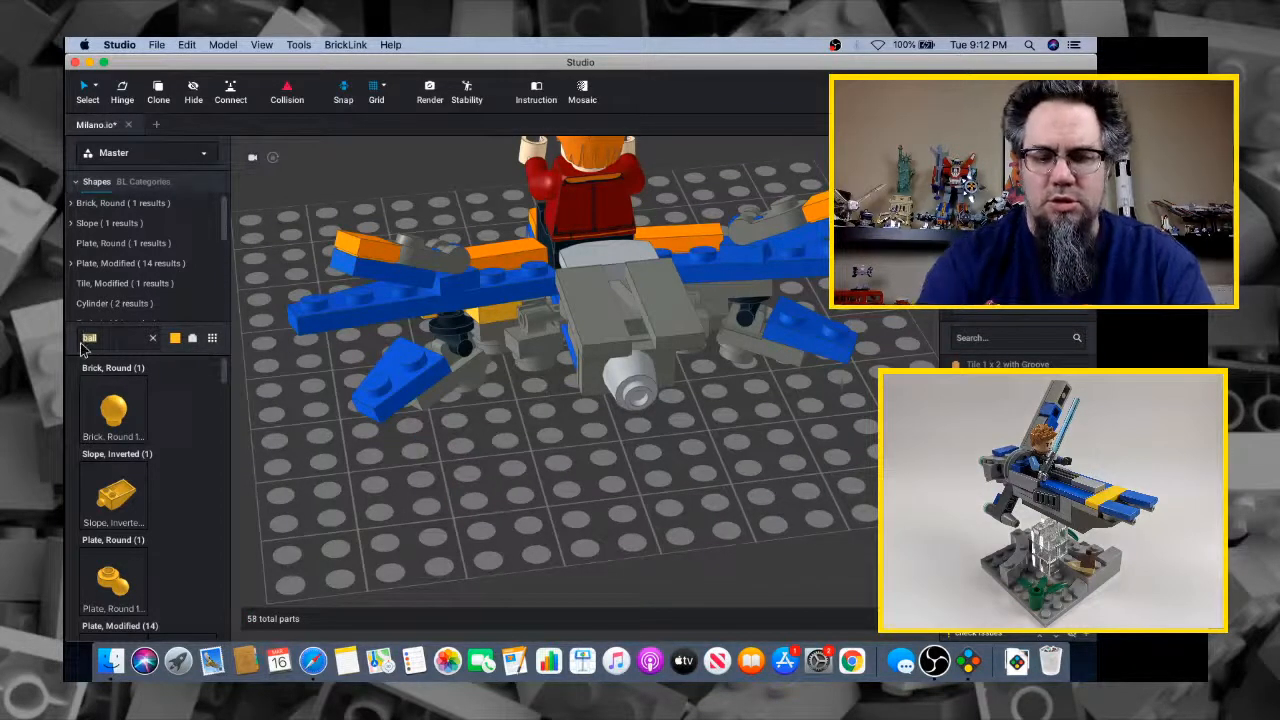
Search the parts library for "joint plate", "ball joint plate" and "ball joint"
{"action": "type", "text": "t plat"}
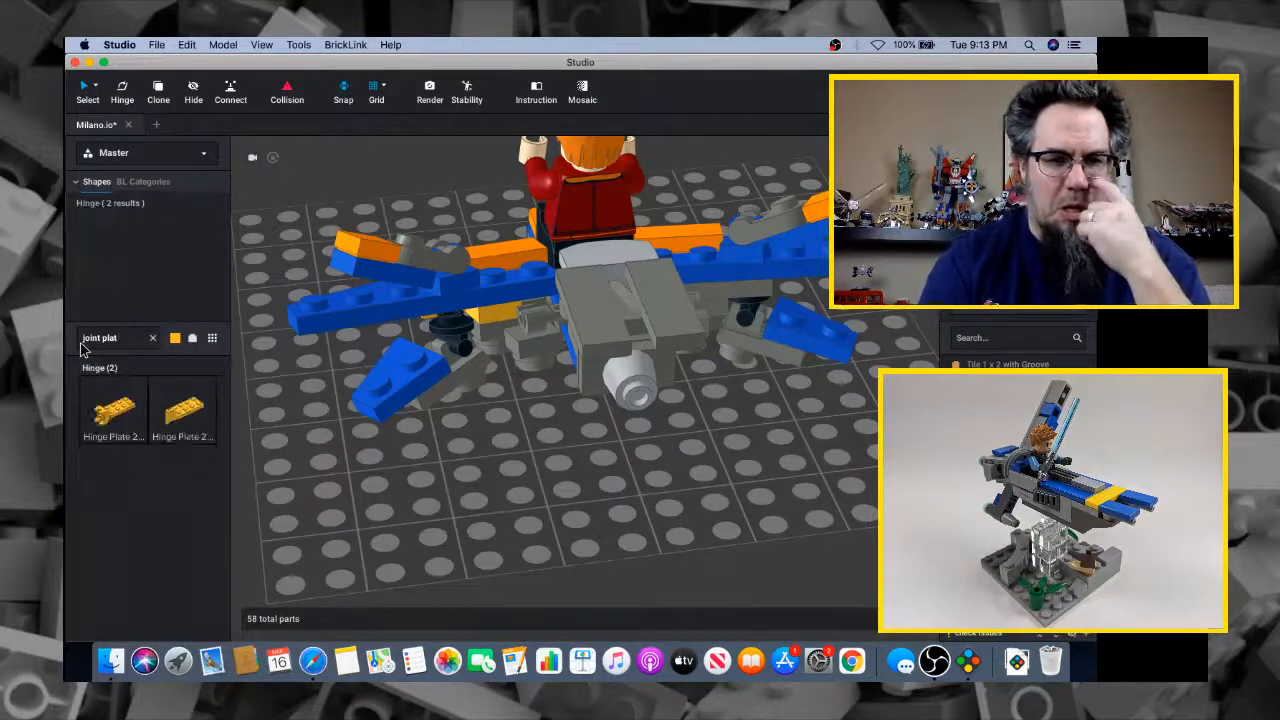
{"action": "type", "text": "e"}
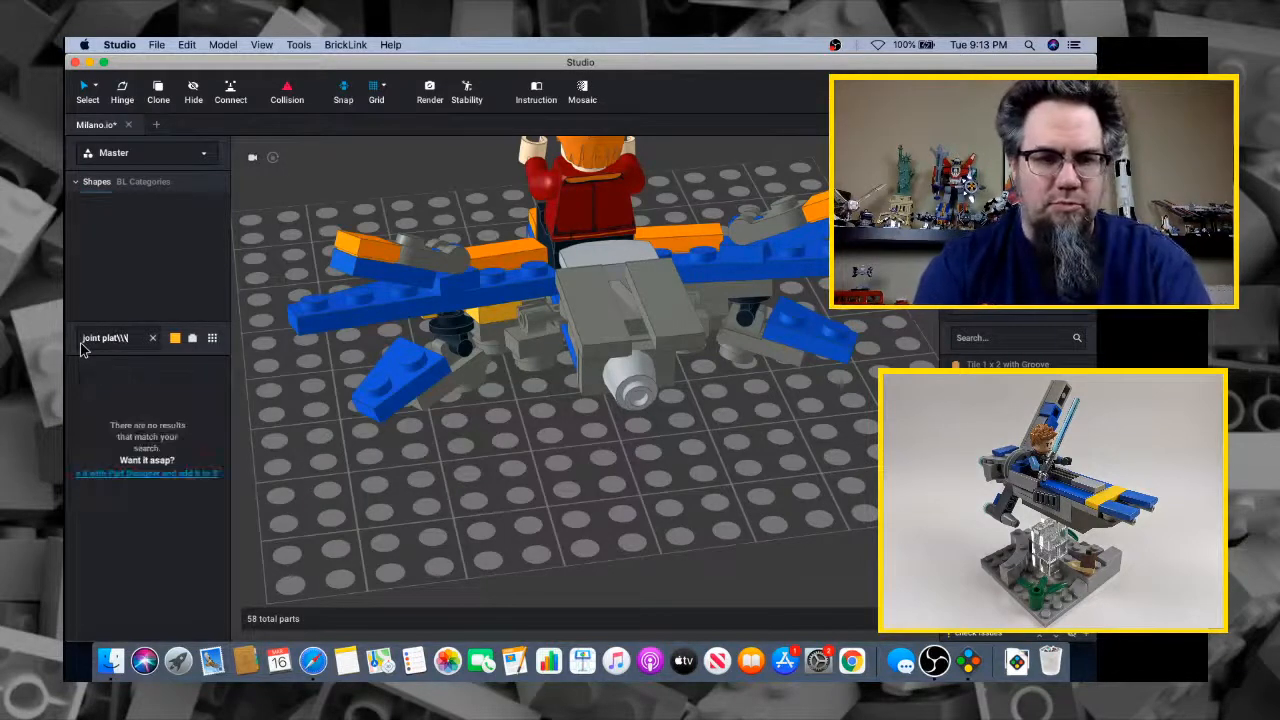
{"action": "key", "text": "BackSpace"}
{"action": "key", "text": "BackSpace"}
{"action": "key", "text": "BackSpace"}
{"action": "key", "text": "BackSpace"}
{"action": "key", "text": "BackSpace"}
{"action": "key", "text": "BackSpace"}
{"action": "key", "text": "BackSpace"}
{"action": "key", "text": "BackSpace"}
{"action": "type", "text": "ball "}
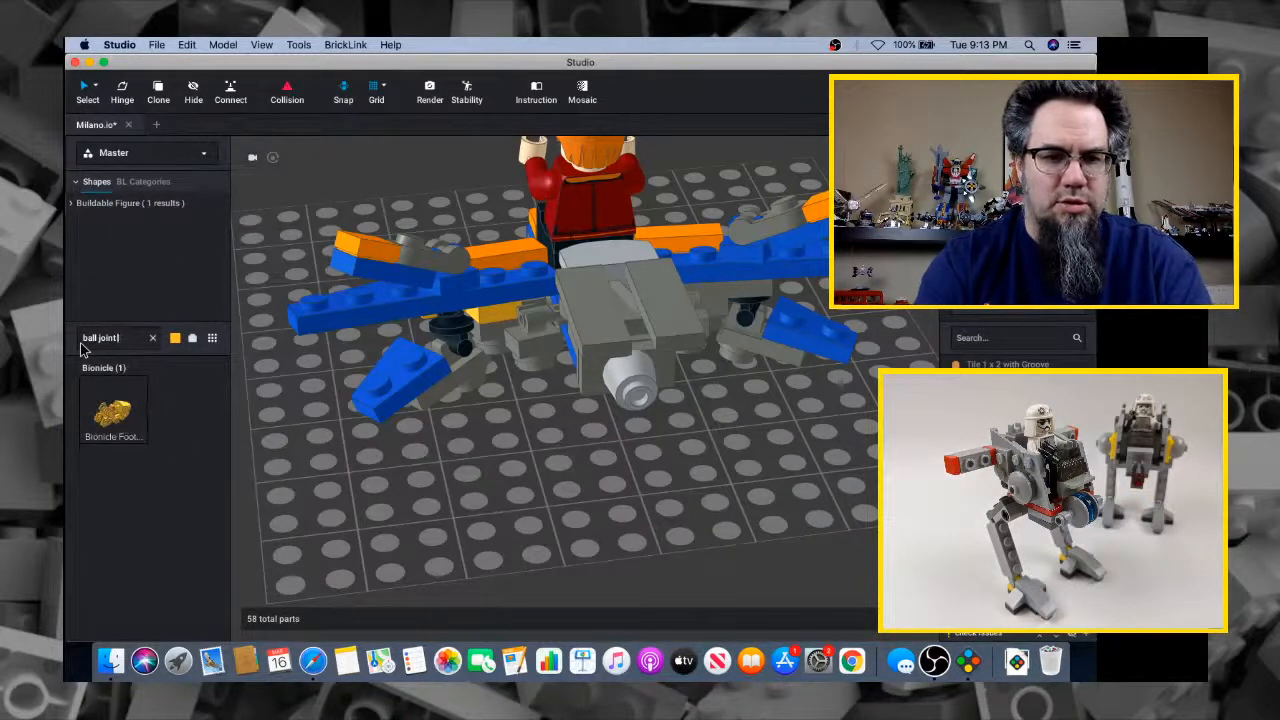
{"action": "type", "text": "te"}
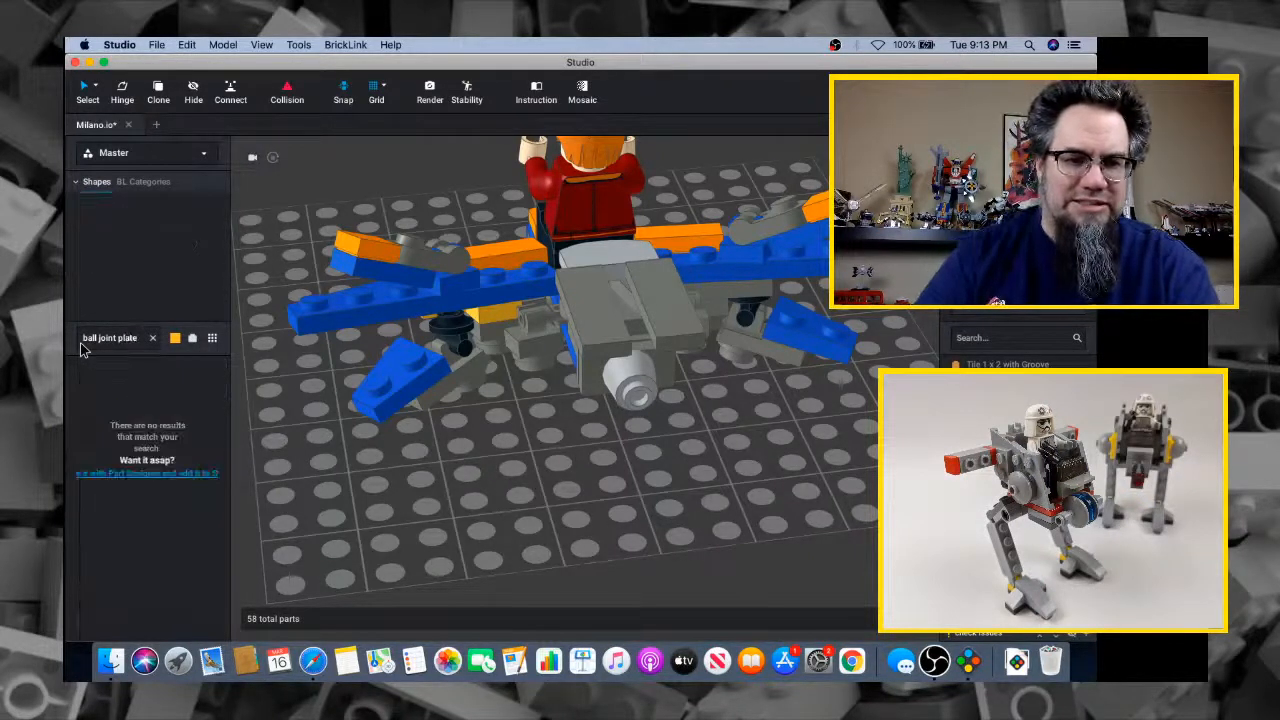
{"action": "key", "text": "BackSpace"}
{"action": "key", "text": "BackSpace"}
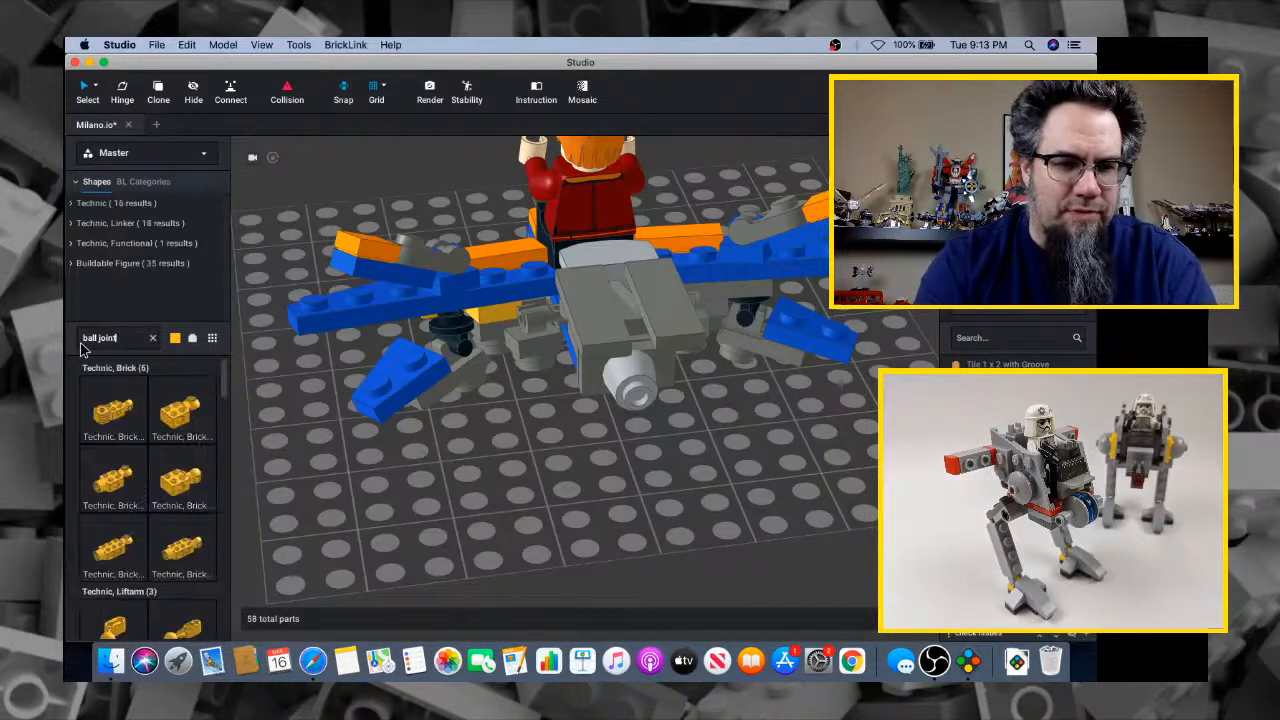
Check the part name of the wing's ball socket plate, search for "towball", and add a Plate, Modified 1 x 2 with Towball on End
{"action": "right_click_drag", "start_coordinate": [483, 457], "coordinate": [489, 380]}
{"action": "left_click", "coordinate": [513, 340]}
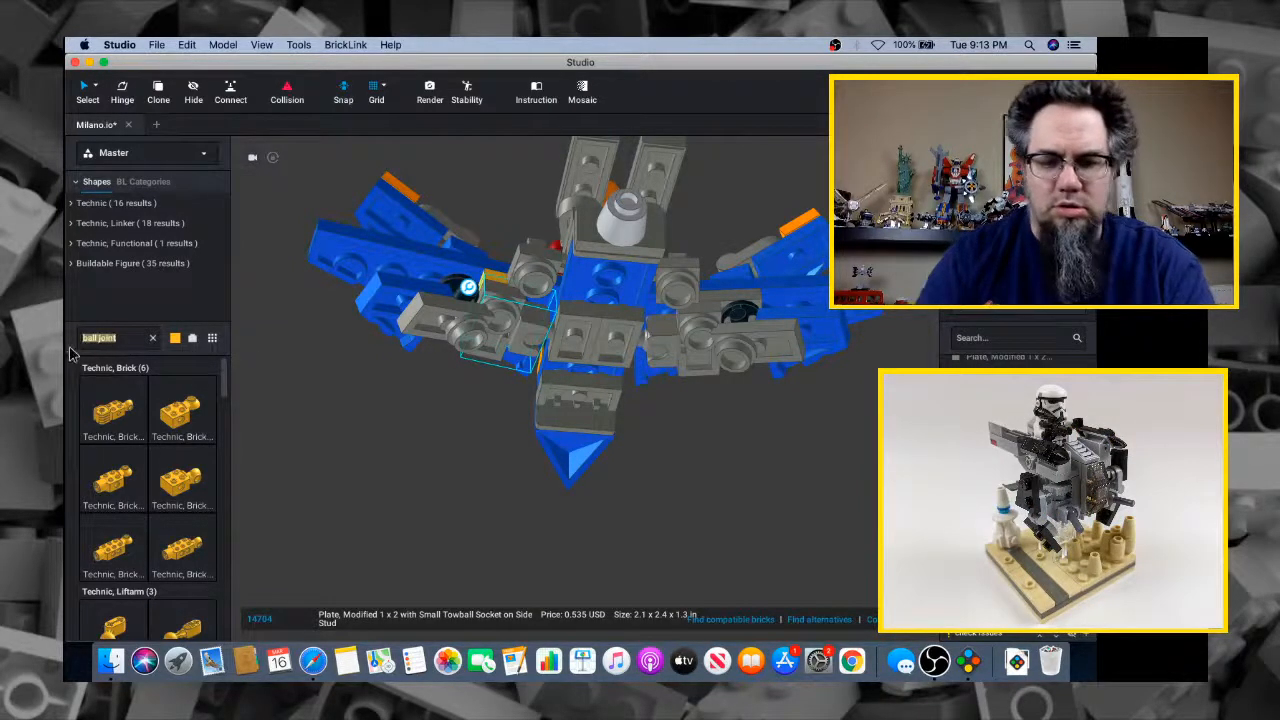
{"action": "type", "text": "towball"}
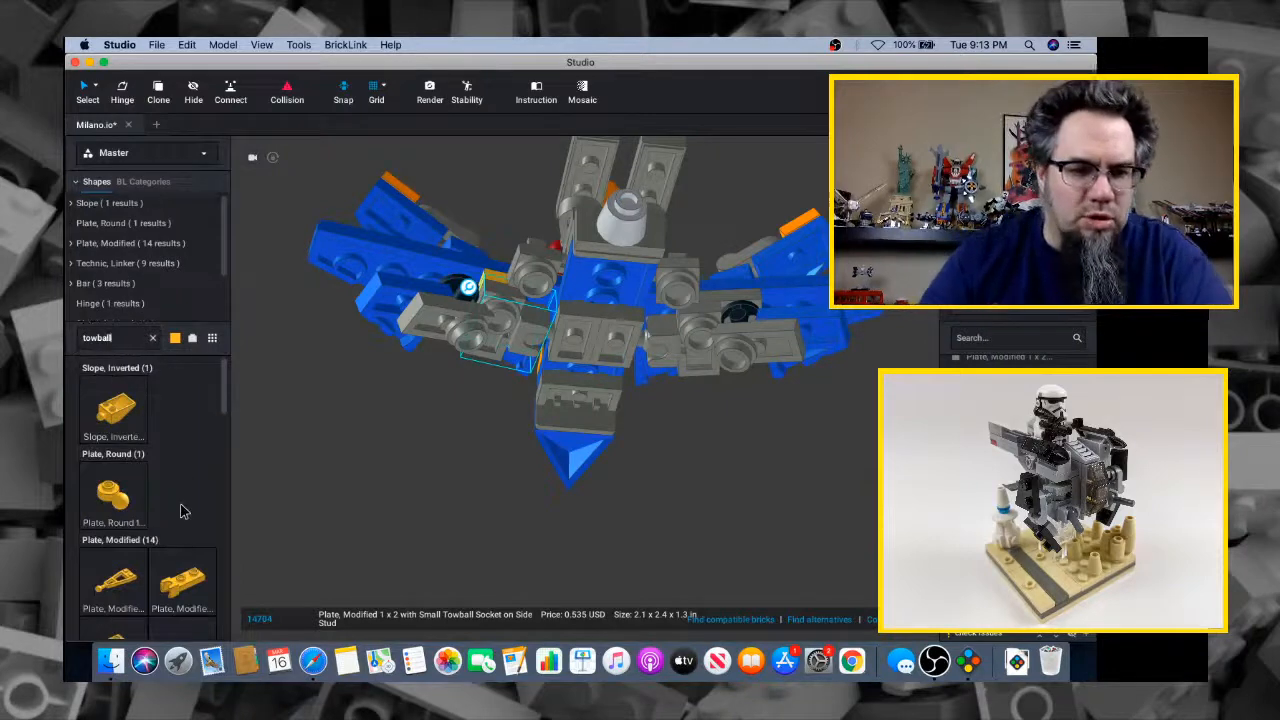
{"action": "scroll", "coordinate": [175, 512], "scroll_direction": "down", "scroll_amount": 5}
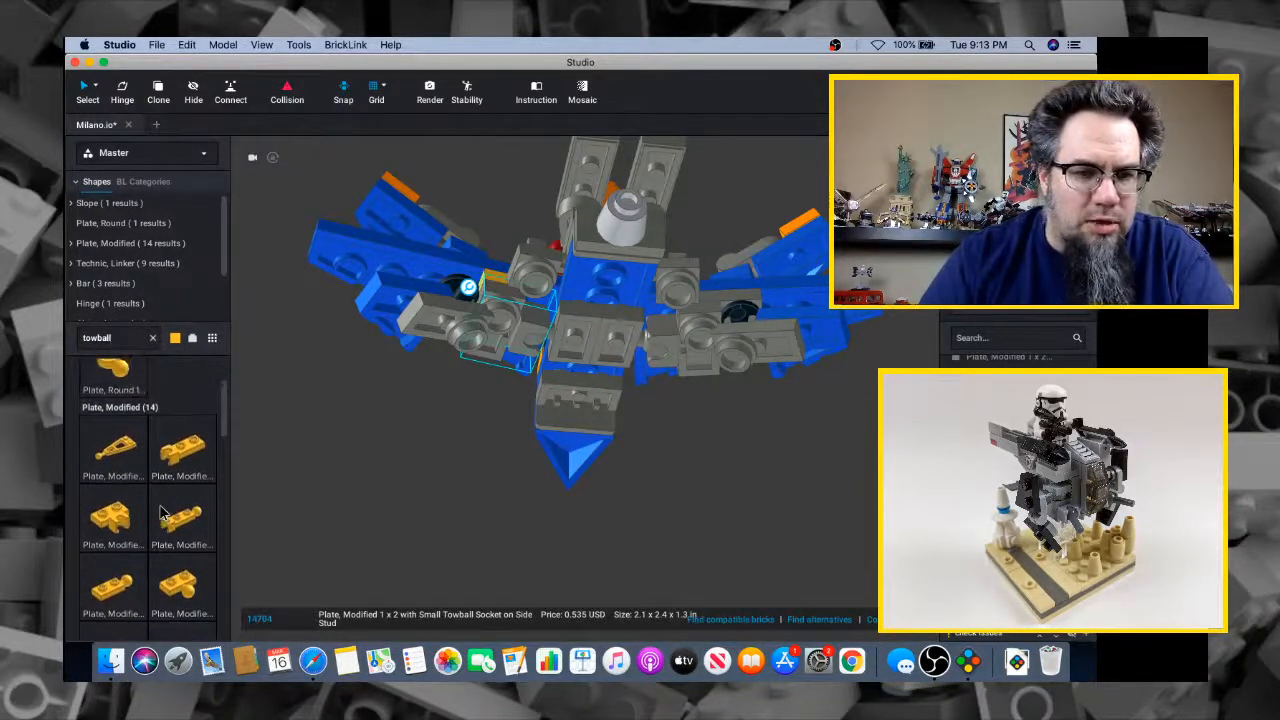
{"action": "left_click_drag", "start_coordinate": [125, 565], "coordinate": [542, 464]}
Delete the yellow Plate 2 x 2 Corner from beneath the blue wing
{"action": "right_click_drag", "start_coordinate": [558, 410], "coordinate": [519, 325]}
{"action": "right_click_drag", "start_coordinate": [502, 276], "coordinate": [503, 358]}
{"action": "left_click", "coordinate": [490, 283]}
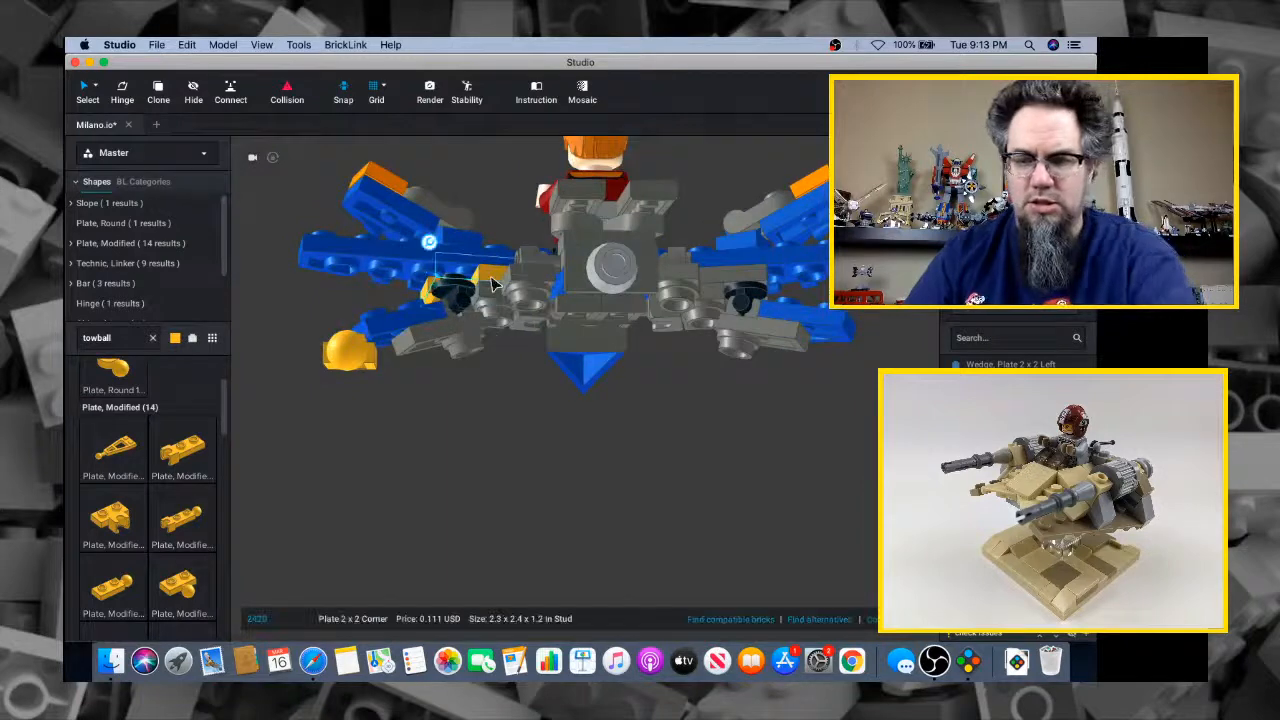
{"action": "key", "text": "Delete"}
Attach the Plate, Modified 1 x 2 with Towball on End under the blue wing where the corner plate was
{"action": "right_click_drag", "start_coordinate": [492, 285], "coordinate": [507, 322]}
{"action": "left_click_drag", "start_coordinate": [508, 528], "coordinate": [536, 460]}
{"action": "right_click_drag", "start_coordinate": [536, 460], "coordinate": [838, 170]}
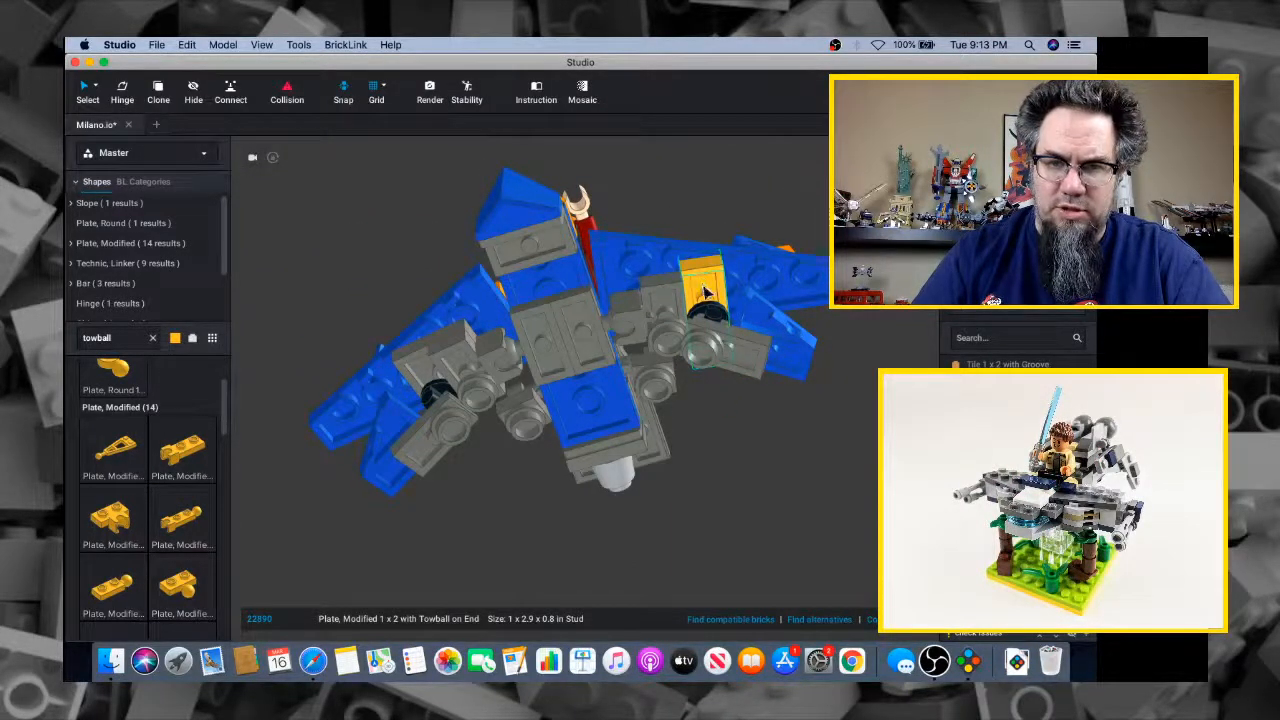
Search the parts library for "1x2 plate" and attach a Plate 1 x 2 beneath the blue wing, beside the towball plate
{"action": "right_click_drag", "start_coordinate": [700, 282], "coordinate": [711, 324]}
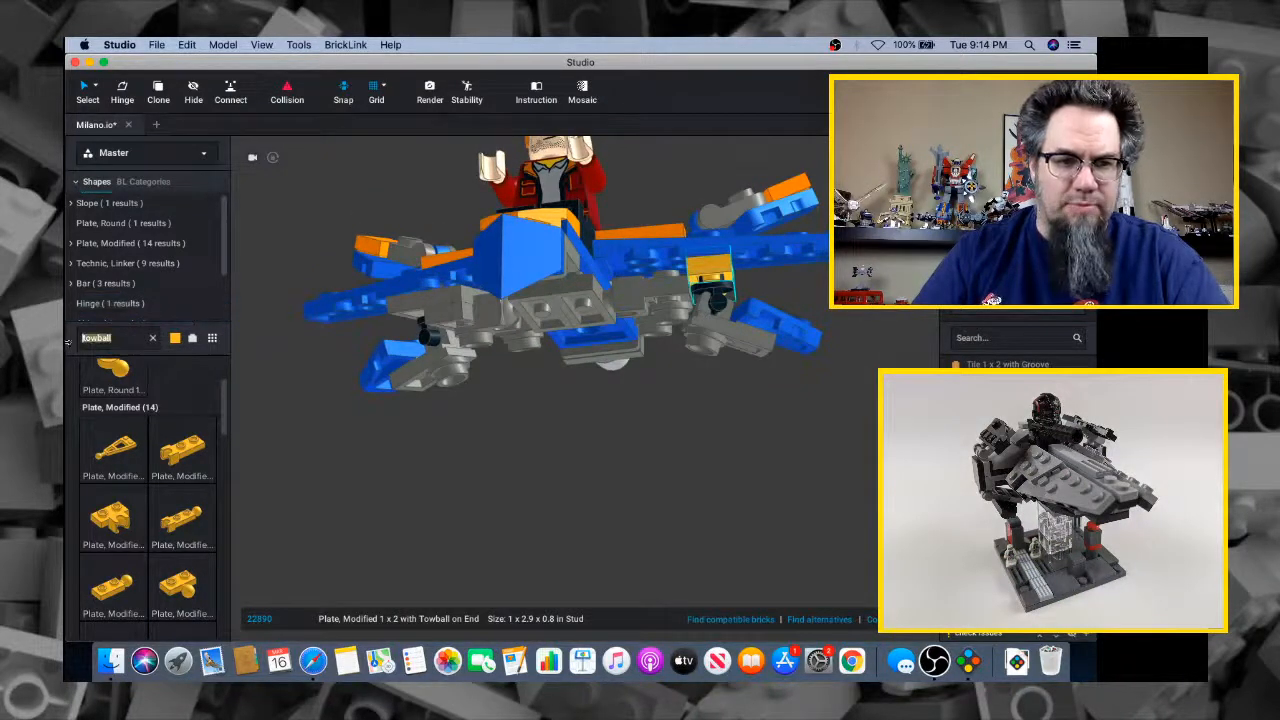
{"action": "type", "text": "1x2 p"}
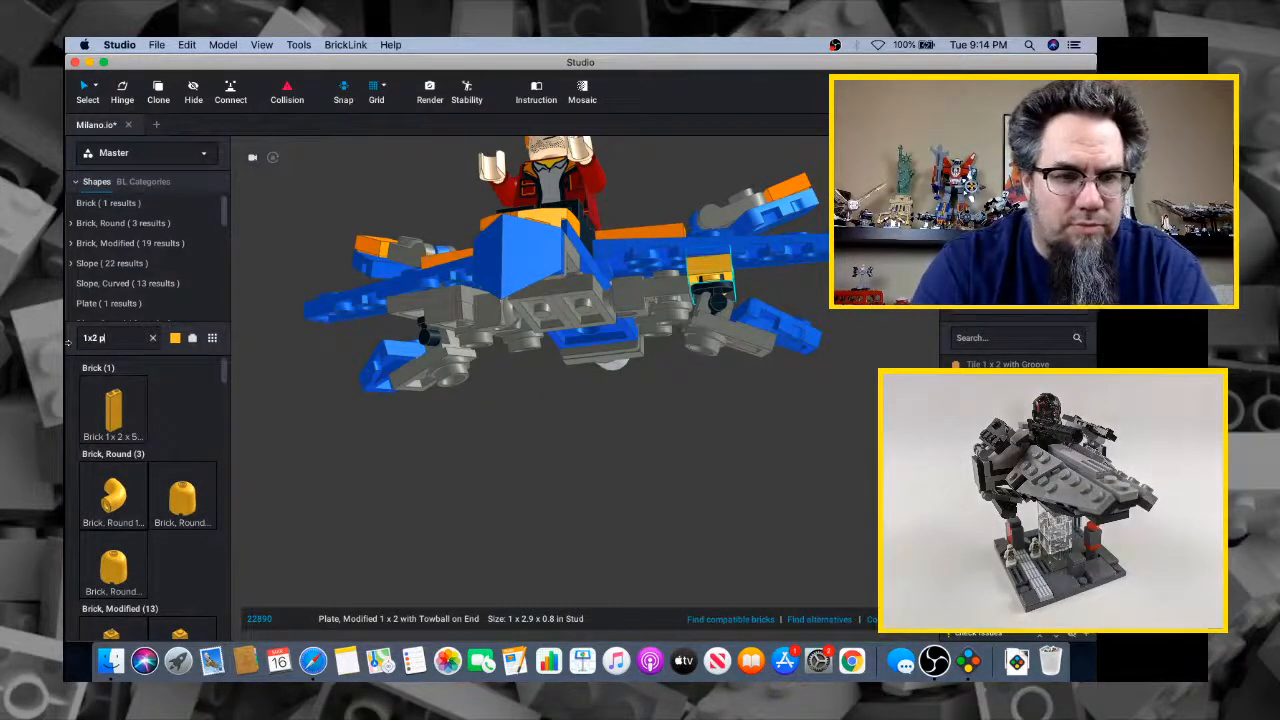
{"action": "type", "text": "l"}
{"action": "key", "text": "BackSpace"}
{"action": "key", "text": "BackSpace"}
{"action": "key", "text": "BackSpace"}
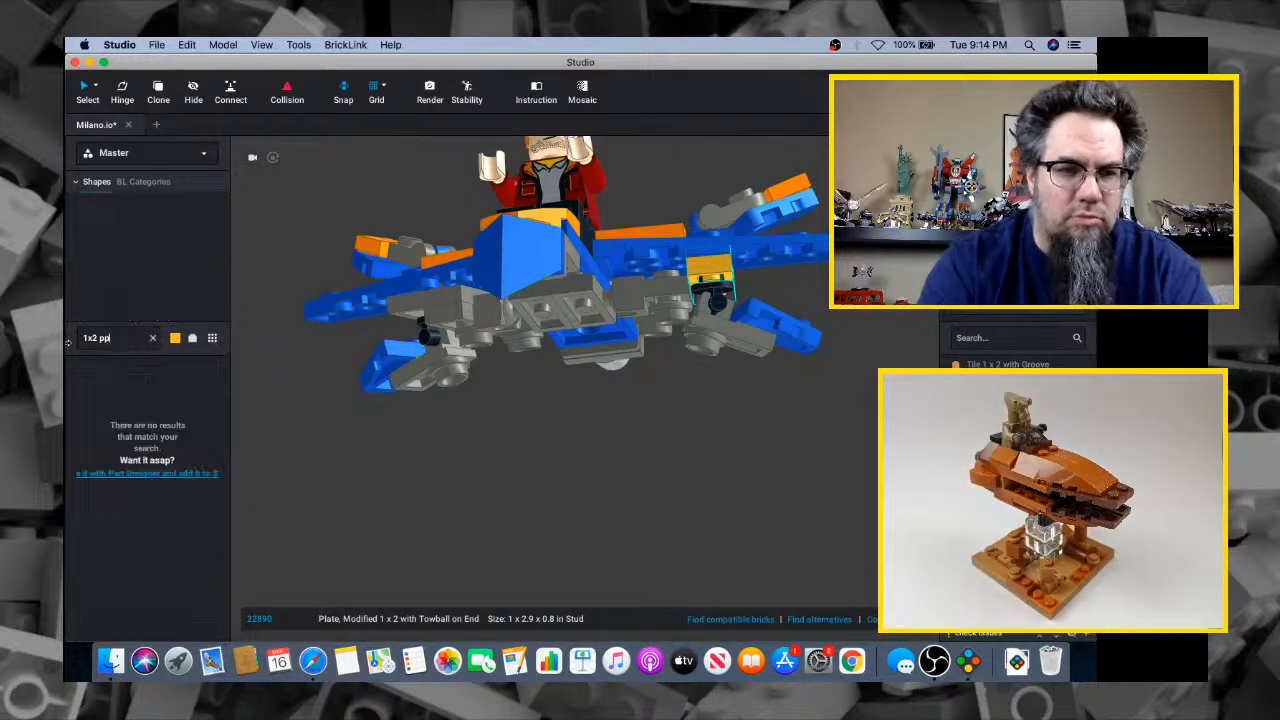
{"action": "type", "text": "late"}
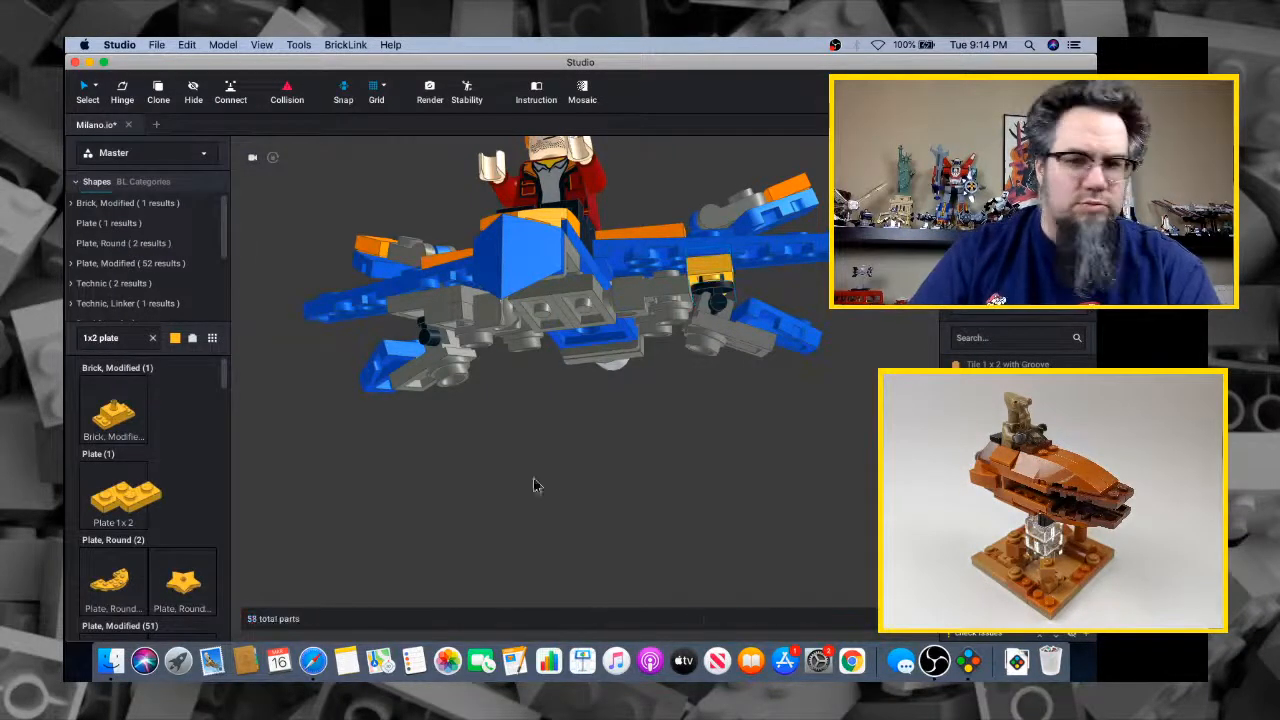
{"action": "right_click_drag", "start_coordinate": [668, 286], "coordinate": [706, 380]}
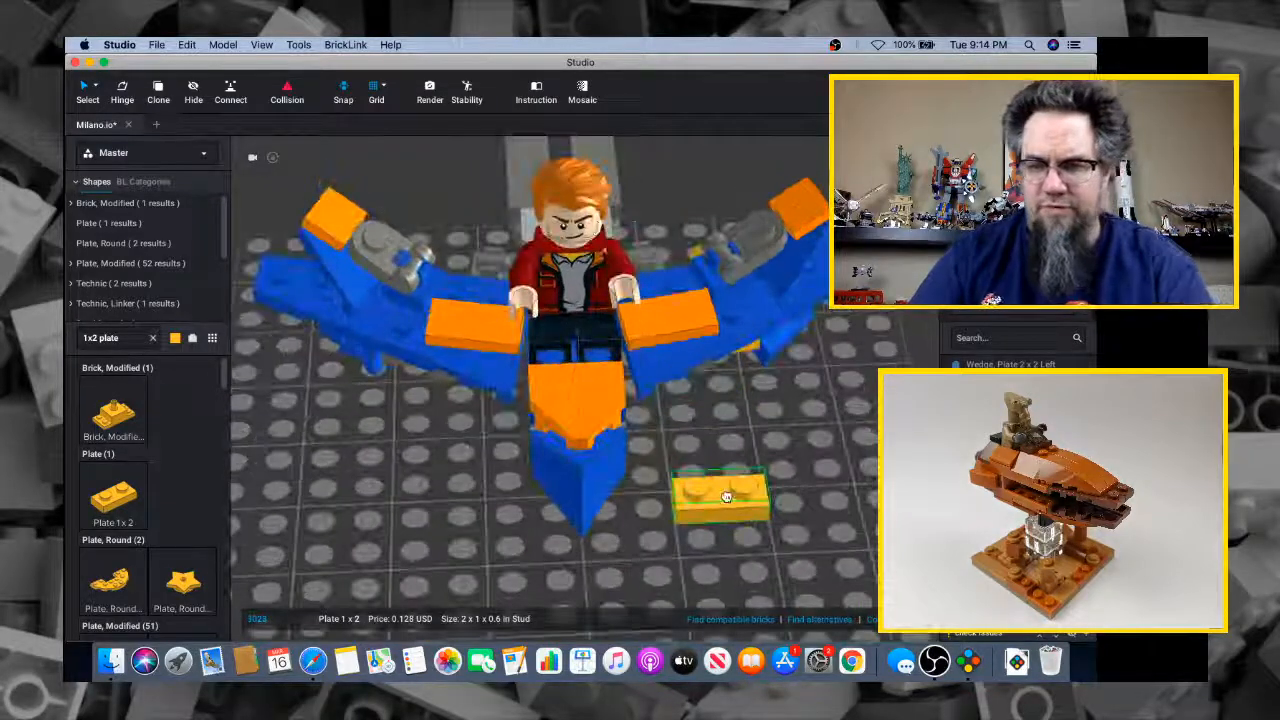
{"action": "right_click_drag", "start_coordinate": [712, 462], "coordinate": [713, 420]}
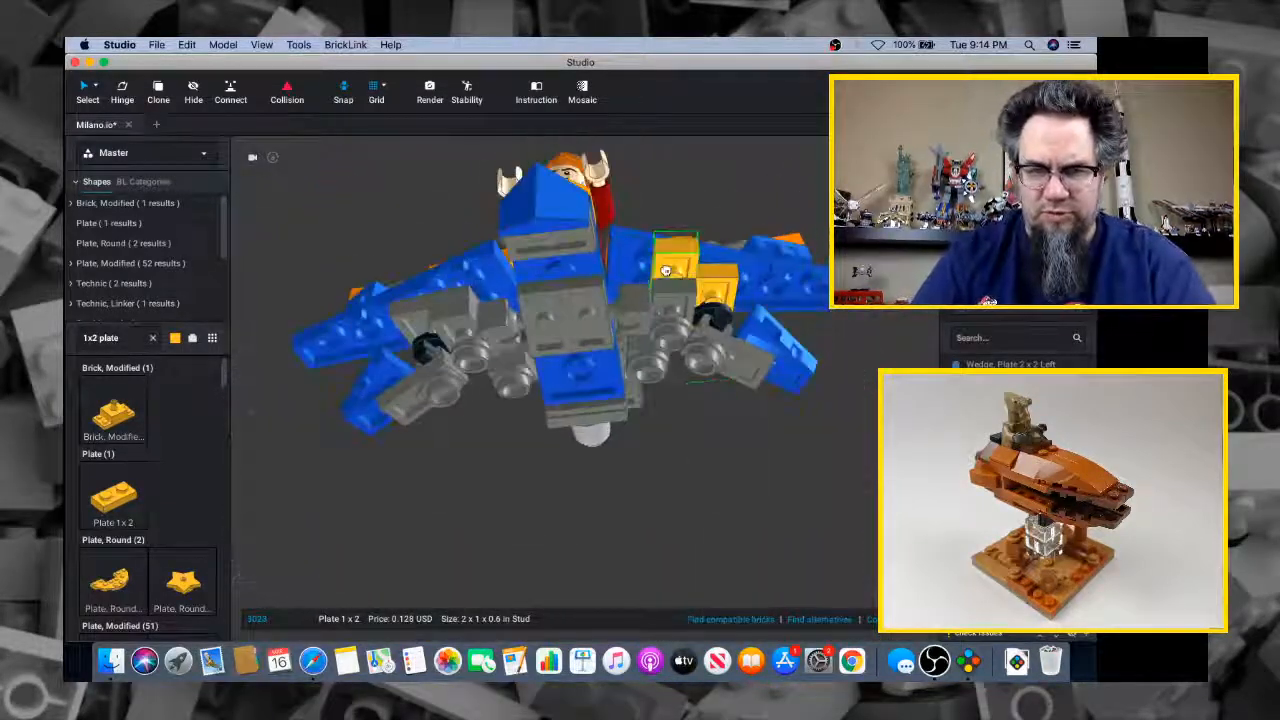
{"action": "left_click", "coordinate": [668, 276]}
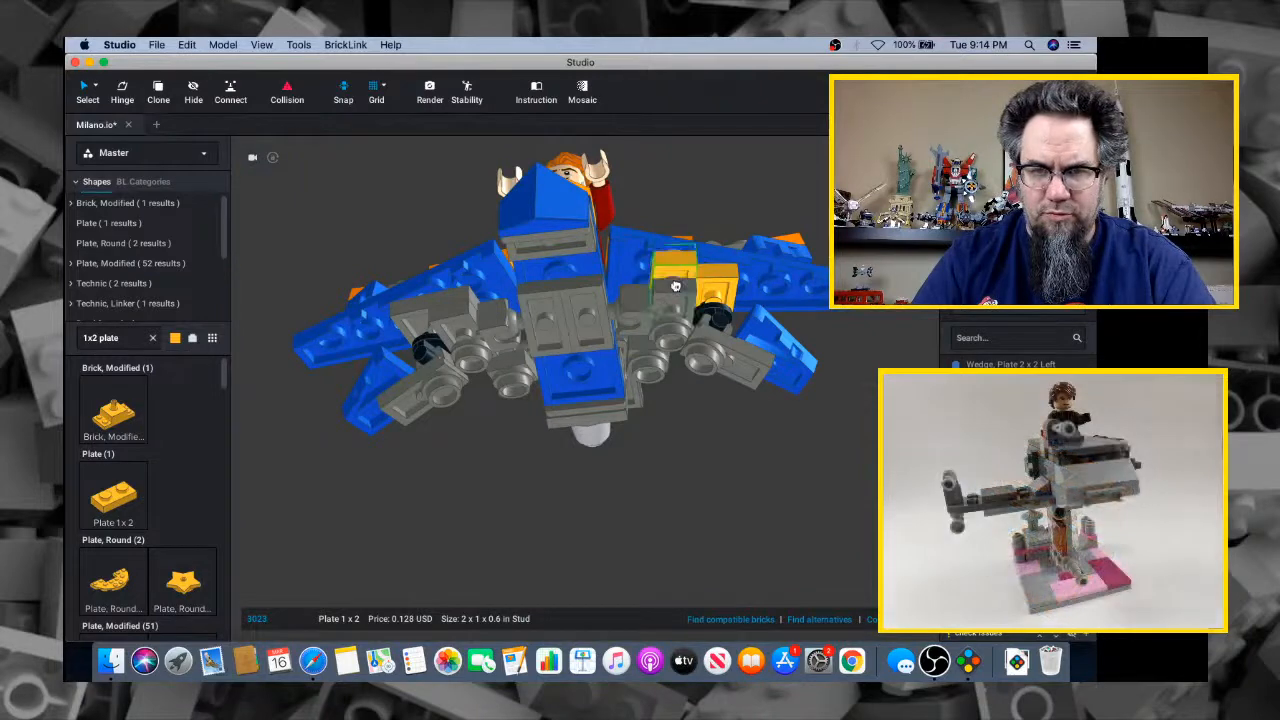
{"action": "right_click_drag", "start_coordinate": [675, 288], "coordinate": [673, 316]}
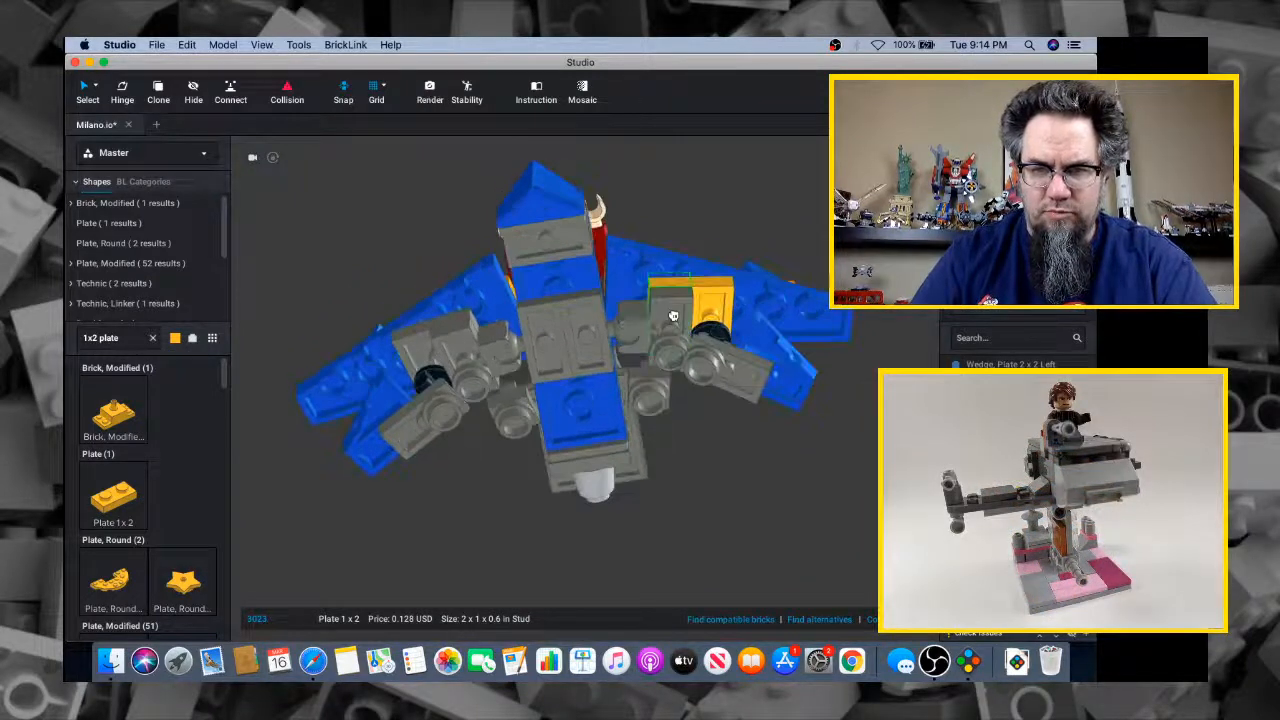
{"action": "left_click", "coordinate": [672, 288]}
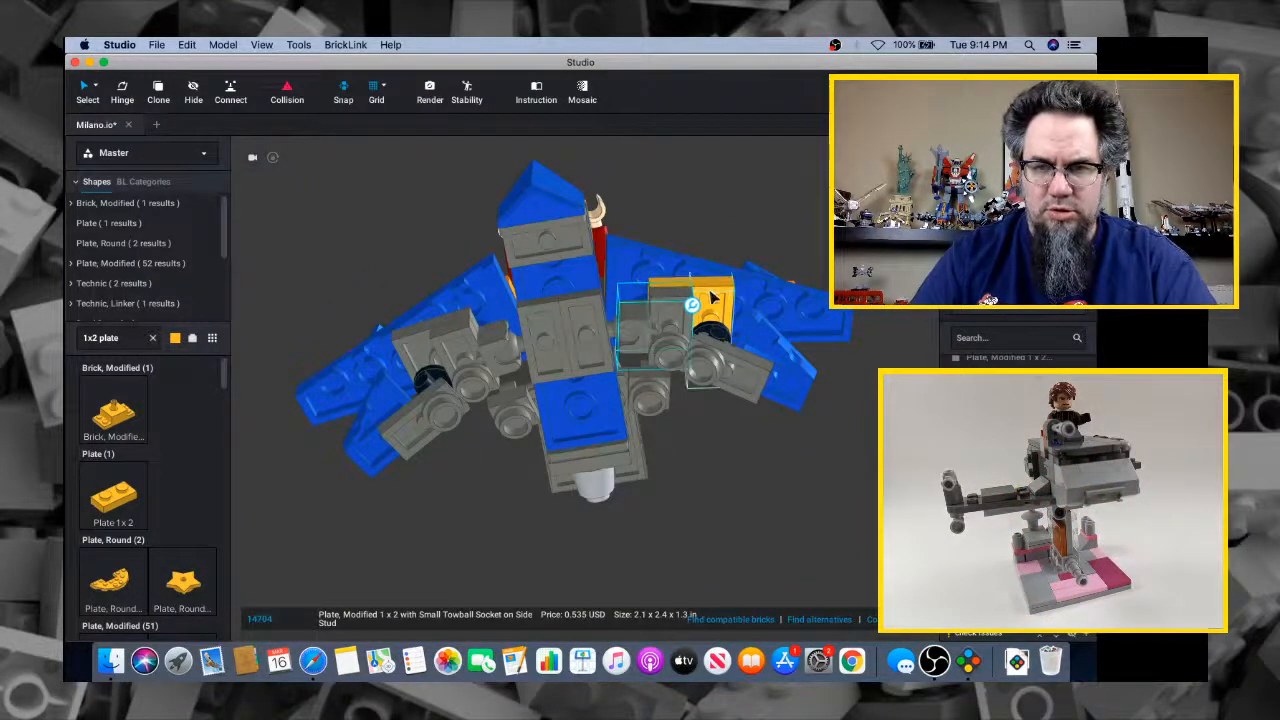
Recolour the wing's towball plate gray, and attach a Plate, Modified 1 x 2 with Small Towball Socket on End found by searching "towball"
{"action": "left_click", "coordinate": [745, 309]}
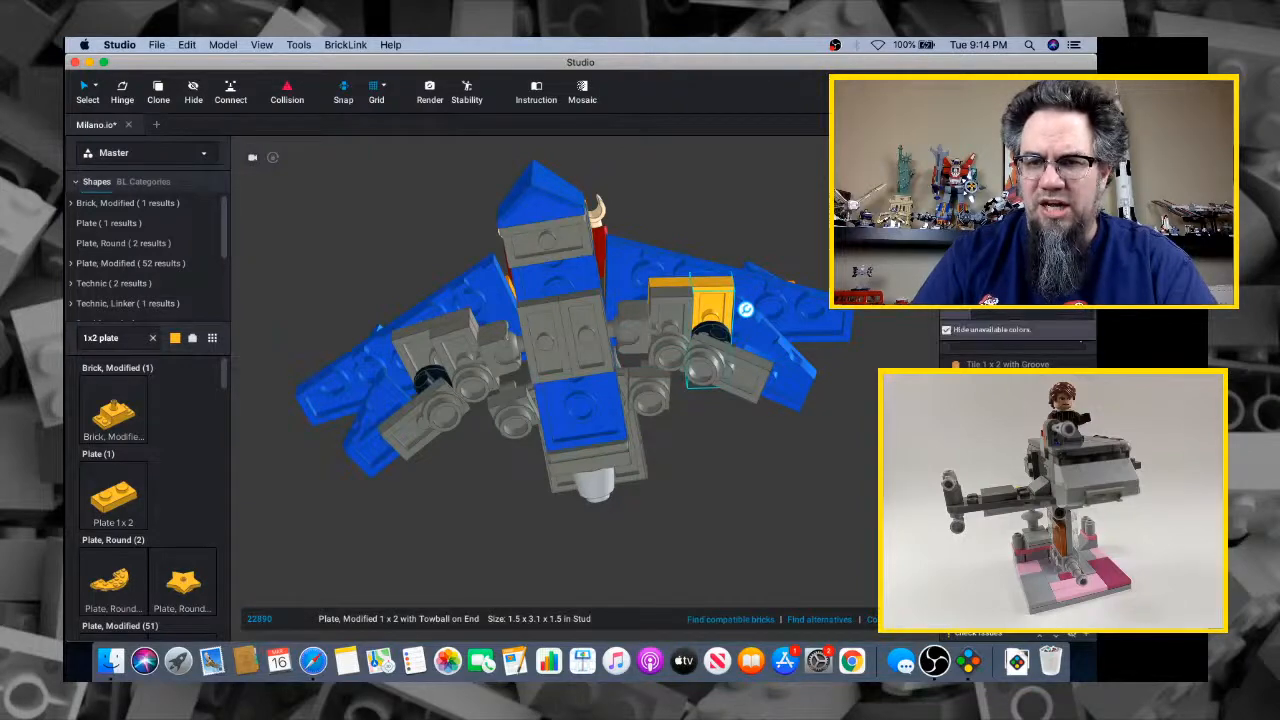
{"action": "right_click_drag", "start_coordinate": [745, 309], "coordinate": [222, 422]}
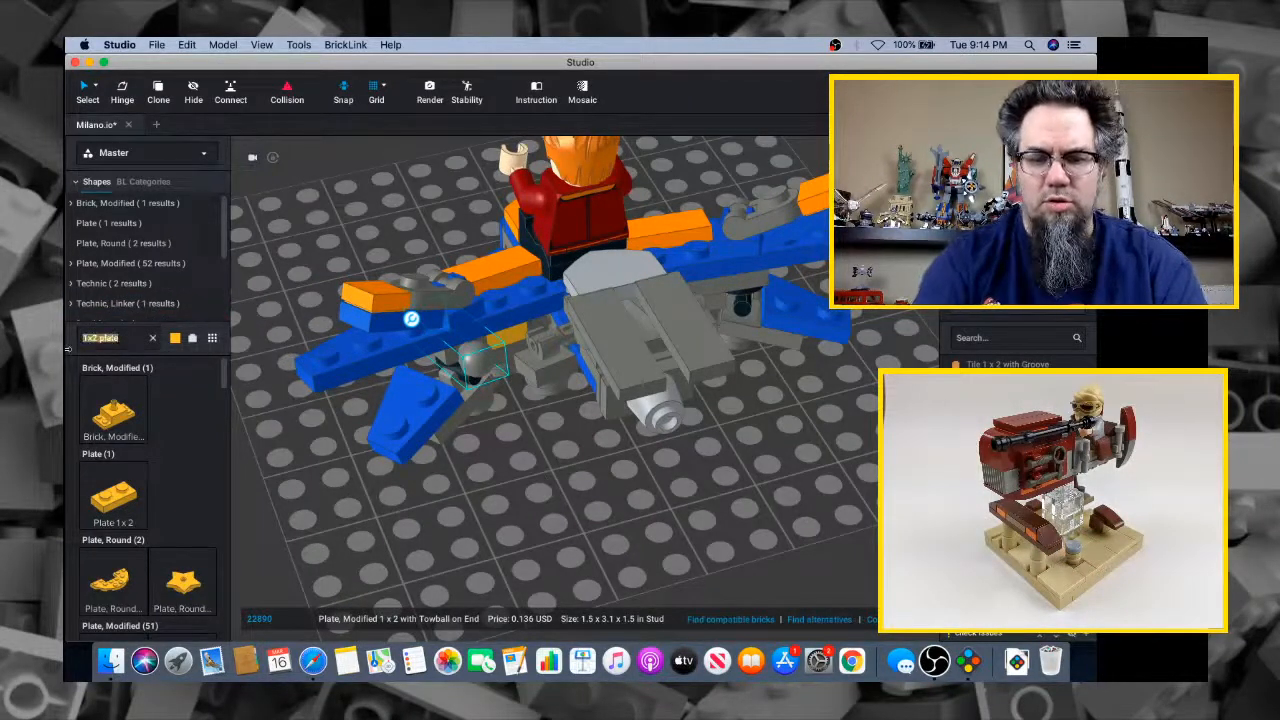
{"action": "type", "text": "towball"}
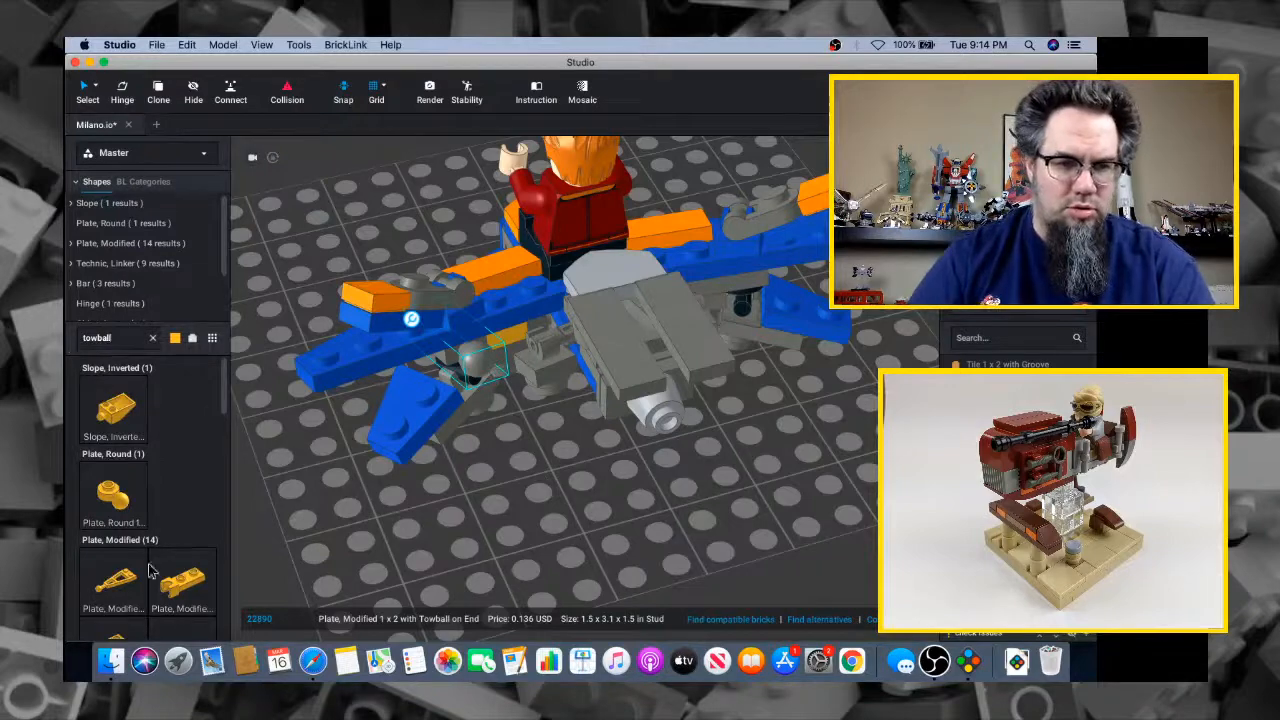
{"action": "left_click_drag", "start_coordinate": [167, 591], "coordinate": [494, 424]}
{"action": "mouse_move", "coordinate": [522, 441]}
{"action": "right_mouse_down"}
{"action": "mouse_move", "coordinate": [600, 397]}
{"action": "mouse_move", "coordinate": [530, 443]}
{"action": "right_mouse_up"}
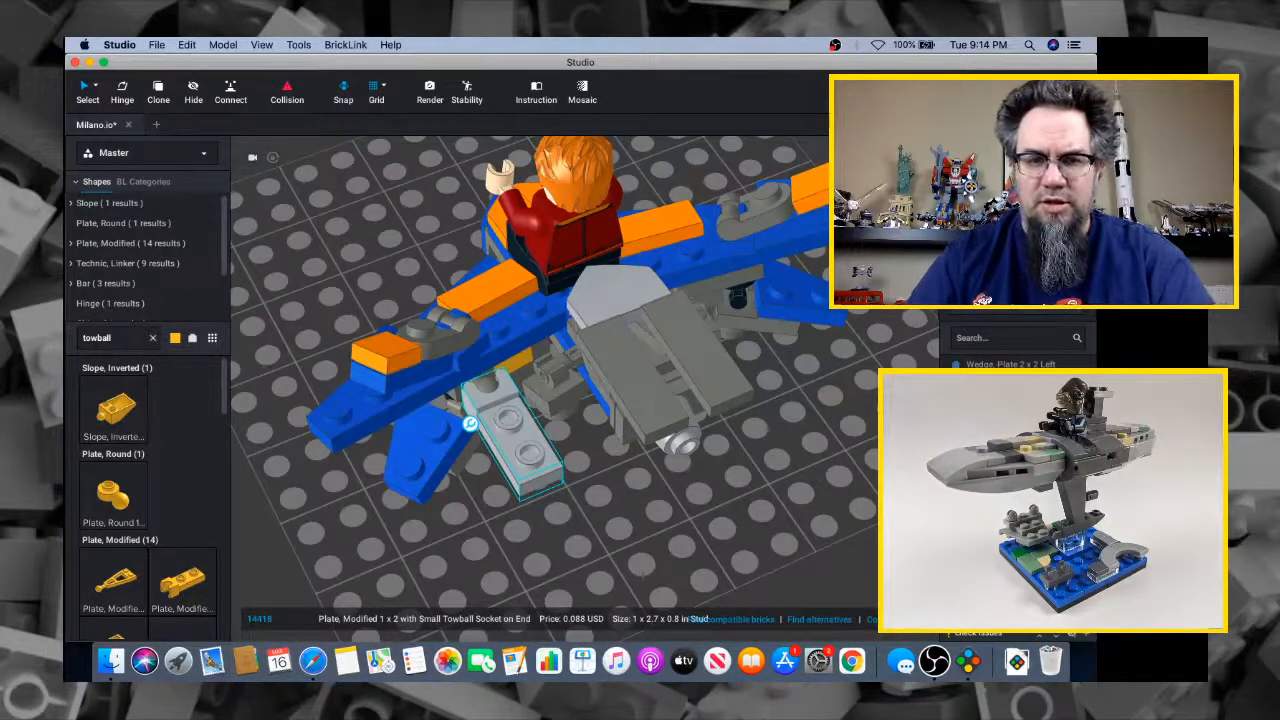
Place a copy of the wing's orange Tile 1 x 2 with Groove on top of the new towball socket plate
{"action": "key", "text": "super+Tab"}
{"action": "key", "text": "super+Tab"}
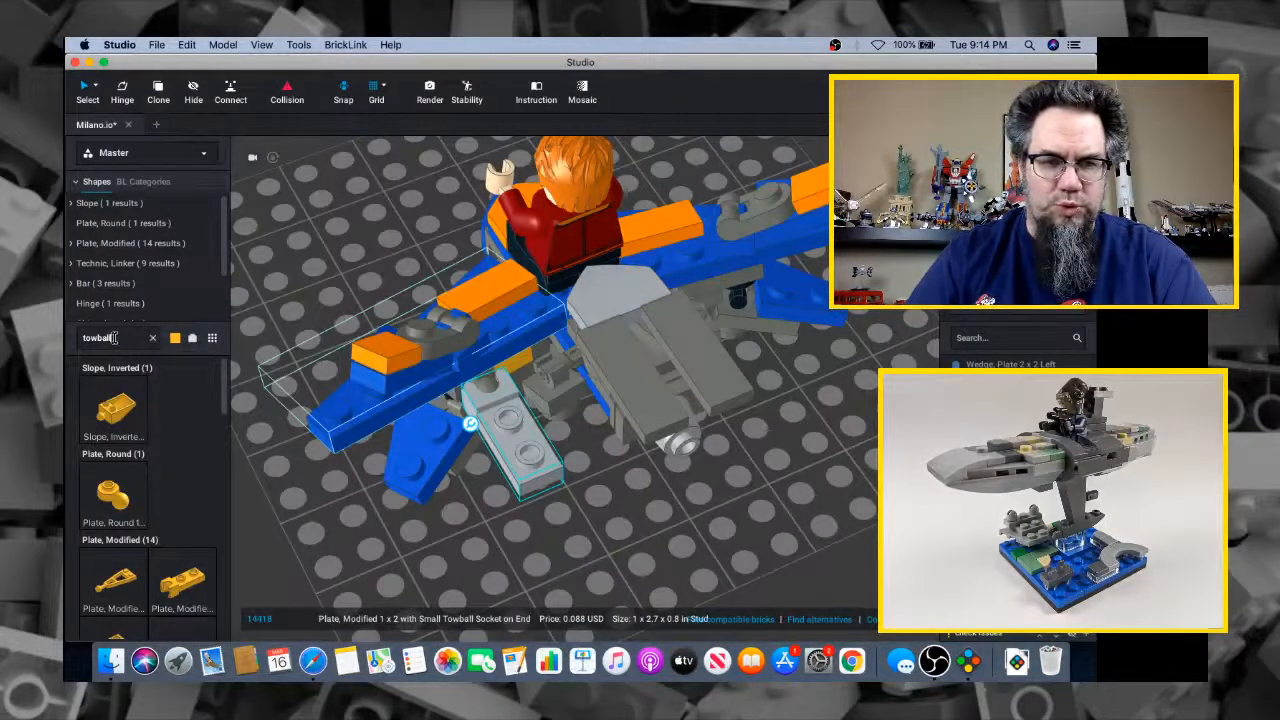
{"action": "left_click", "coordinate": [476, 303]}
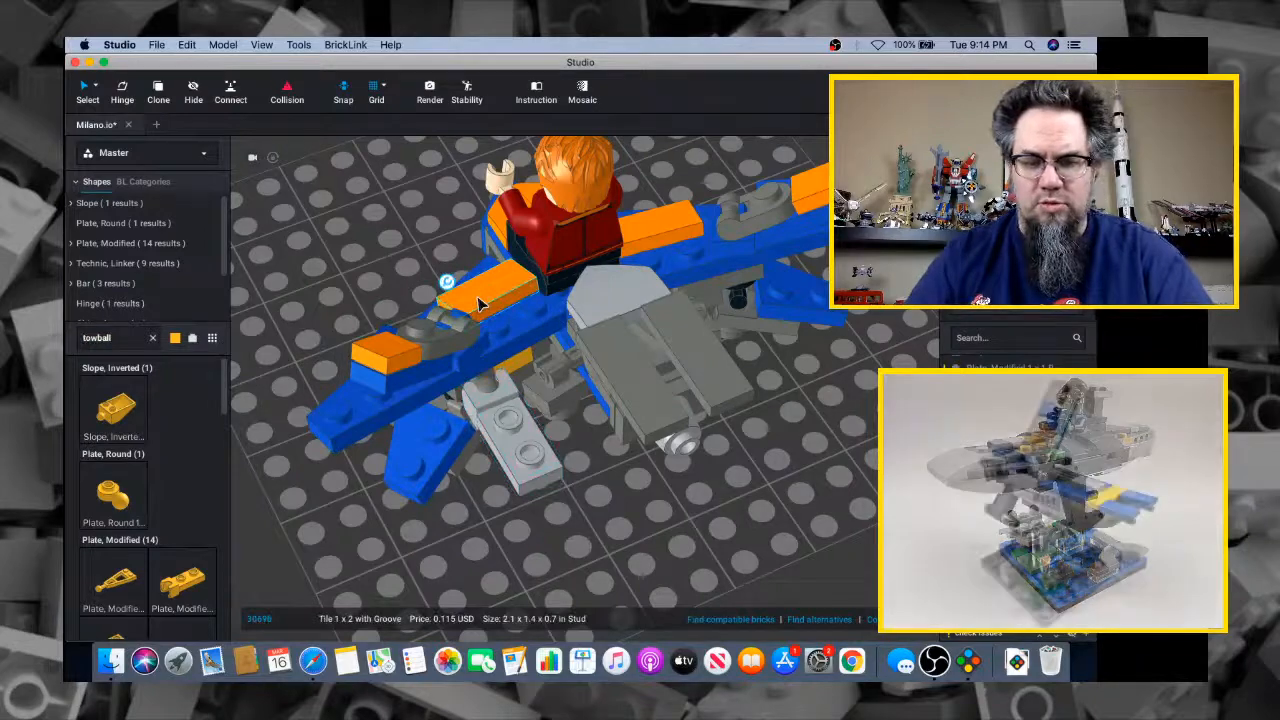
{"action": "left_click_drag", "start_coordinate": [478, 303], "coordinate": [509, 434]}
{"action": "right_click_drag", "start_coordinate": [509, 434], "coordinate": [514, 366]}
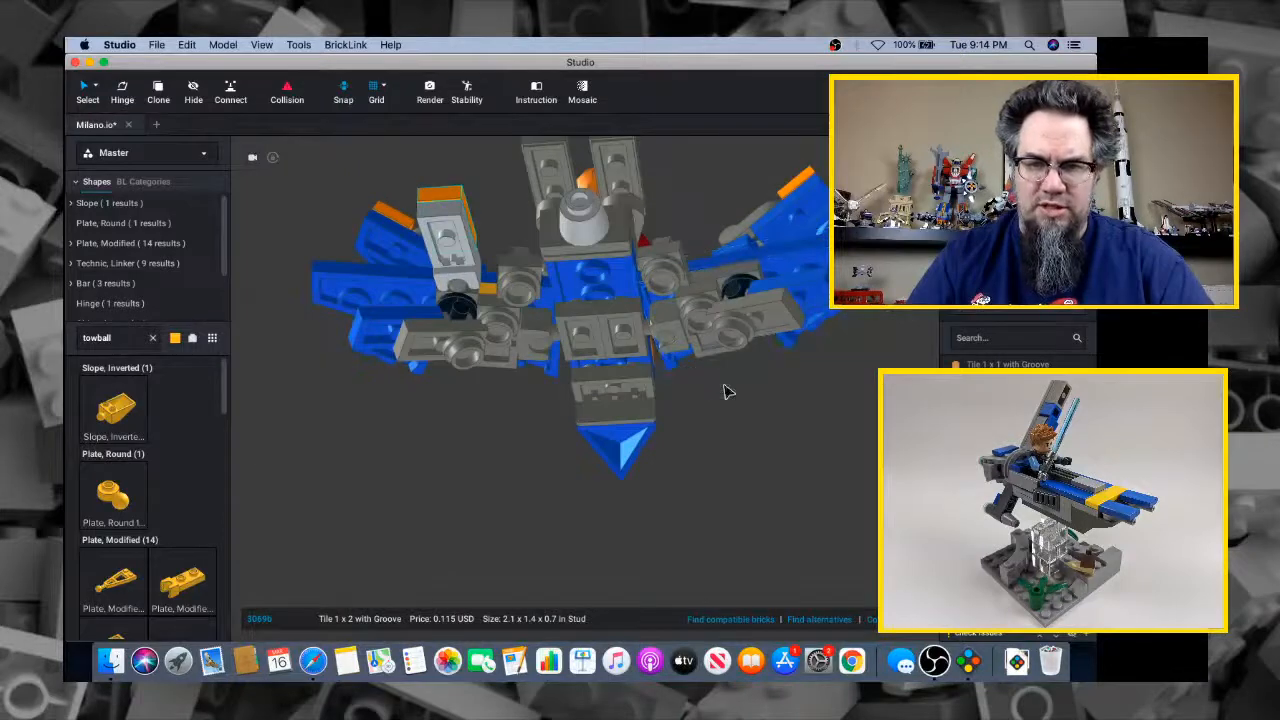
Recolour the yellow Plate 1 x 2 under the wing gray and attach a copy of it beneath the opposite wing
{"action": "right_click_drag", "start_coordinate": [727, 392], "coordinate": [746, 272]}
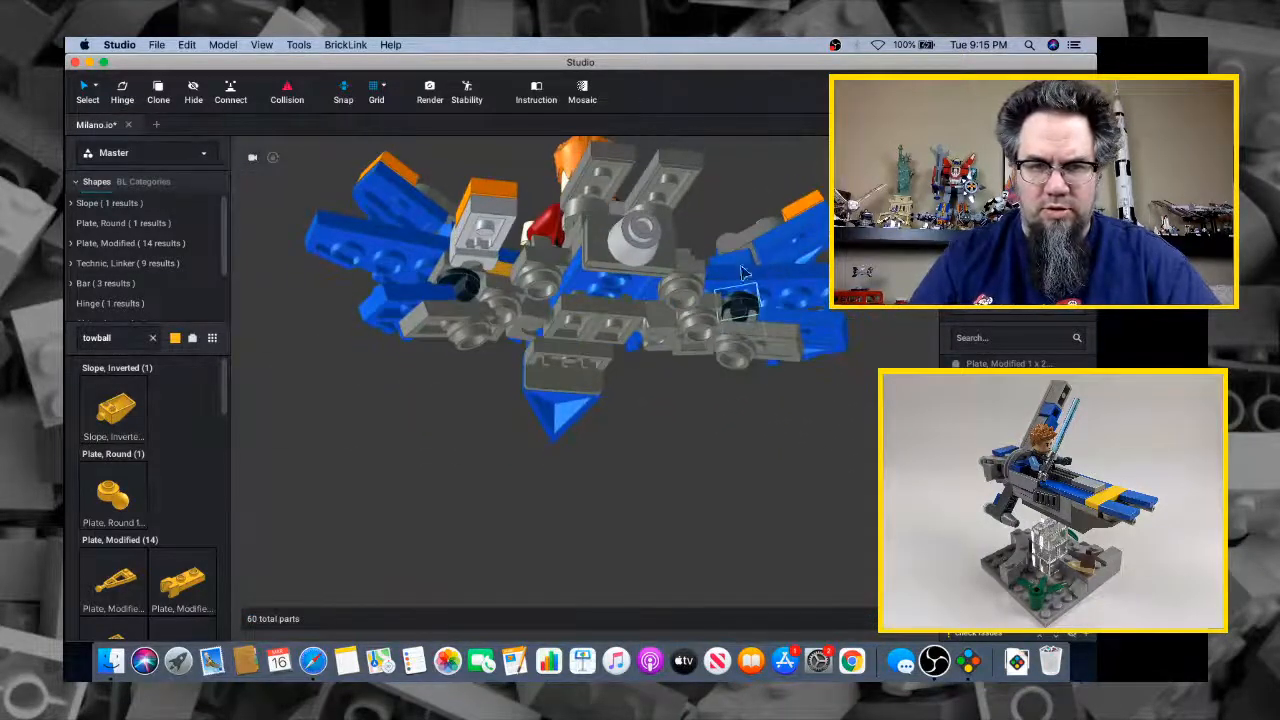
{"action": "left_click", "coordinate": [521, 289]}
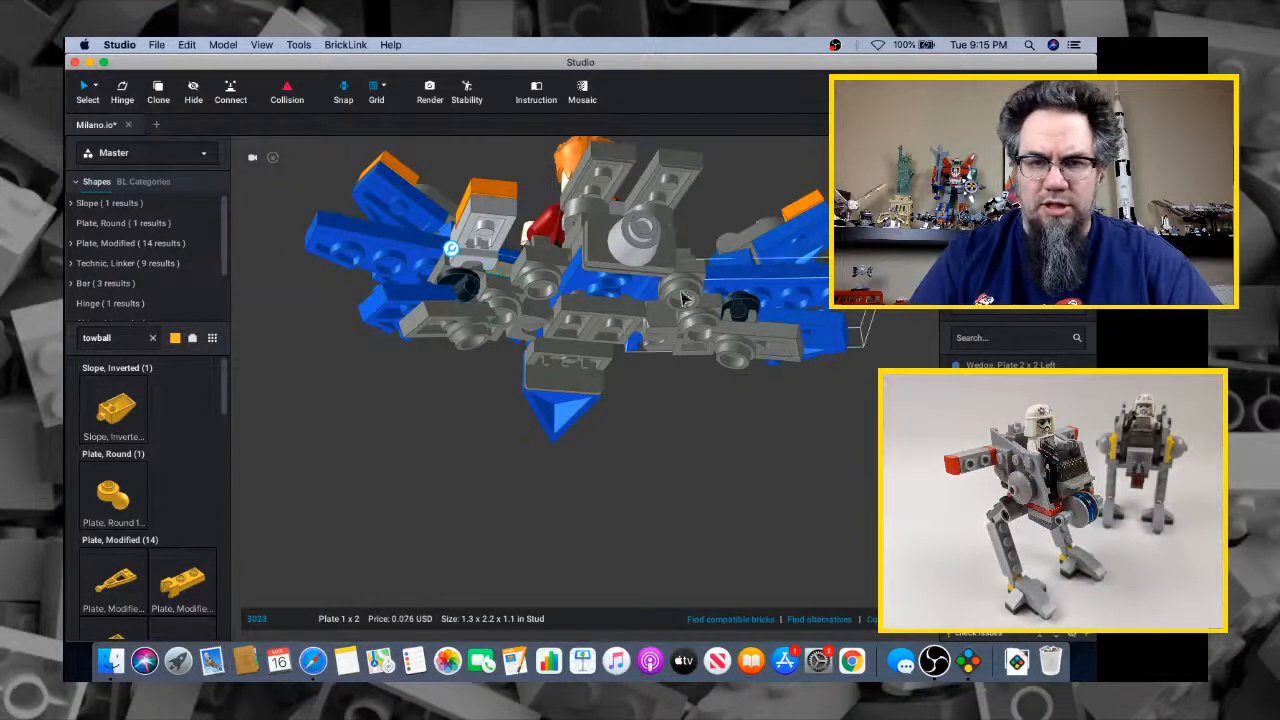
{"action": "left_click", "coordinate": [546, 340]}
{"action": "right_click_drag", "start_coordinate": [548, 341], "coordinate": [640, 368]}
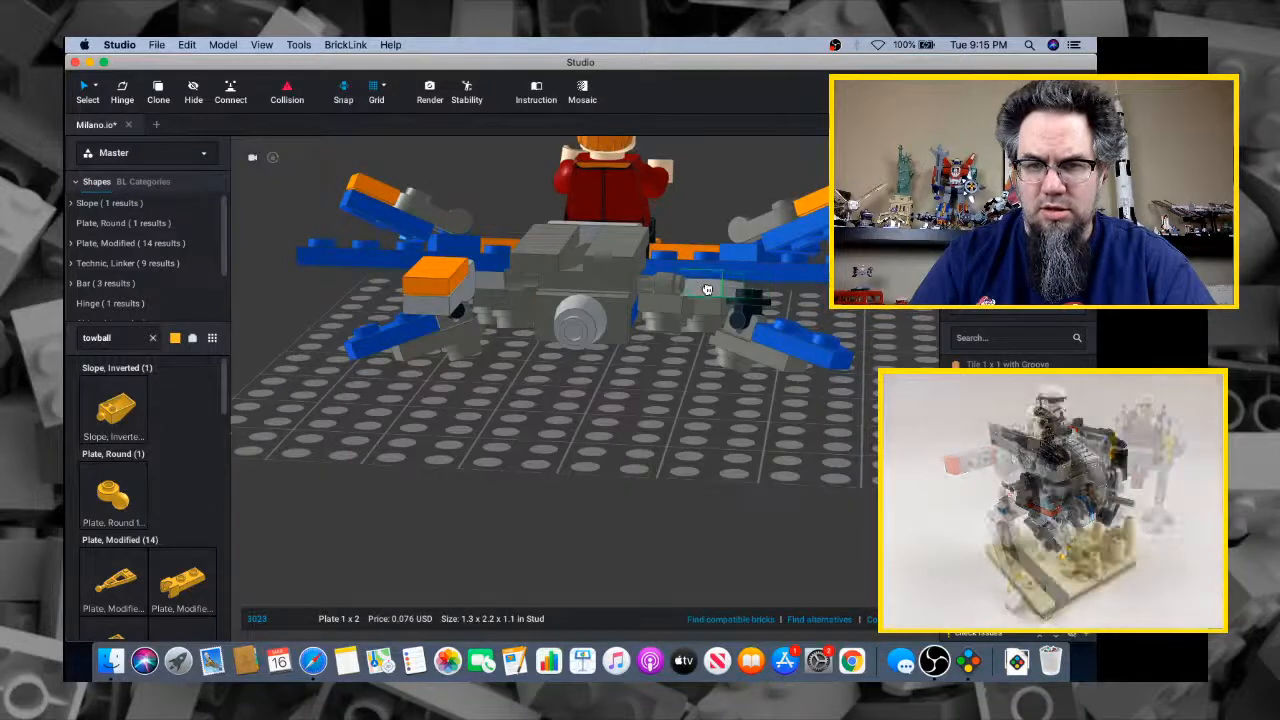
Copy the Plate, Modified 1 x 2 with Towball on End to the matching spot beneath the opposite wing
{"action": "right_click_drag", "start_coordinate": [722, 290], "coordinate": [407, 295]}
{"action": "right_click_drag", "start_coordinate": [487, 268], "coordinate": [527, 298]}
{"action": "left_click", "coordinate": [466, 289]}
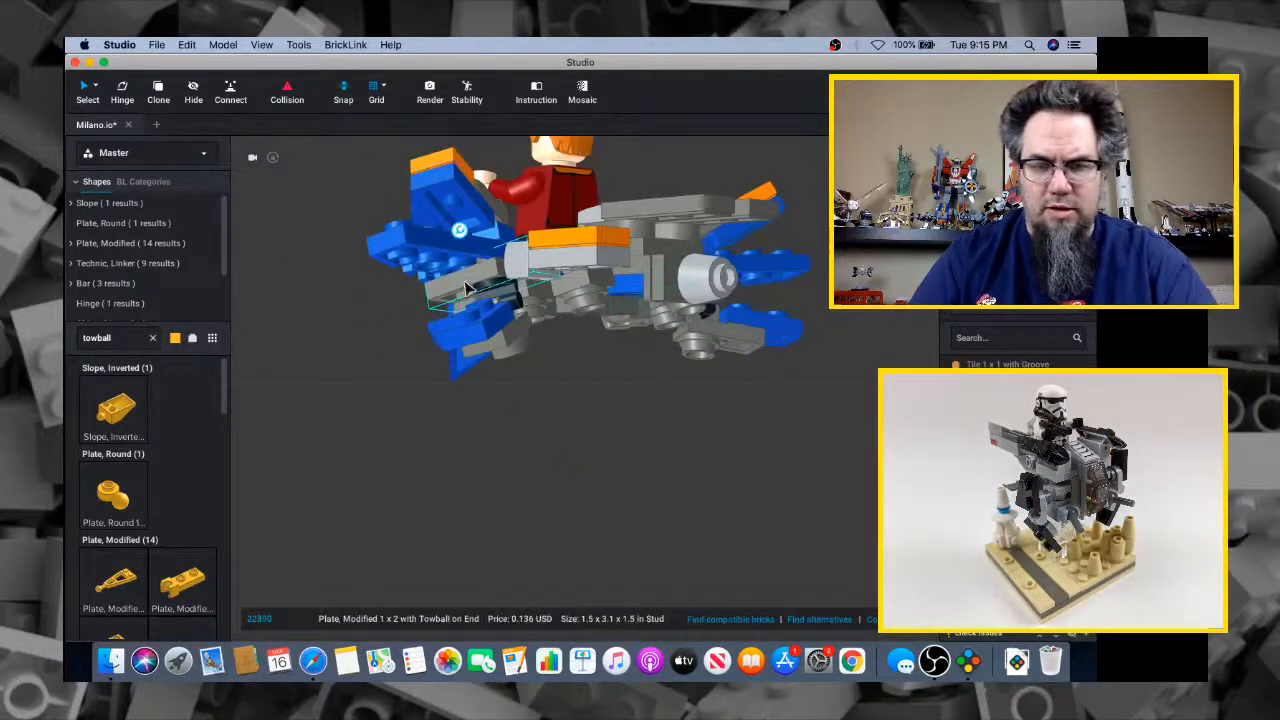
{"action": "right_click_drag", "start_coordinate": [601, 328], "coordinate": [545, 325]}
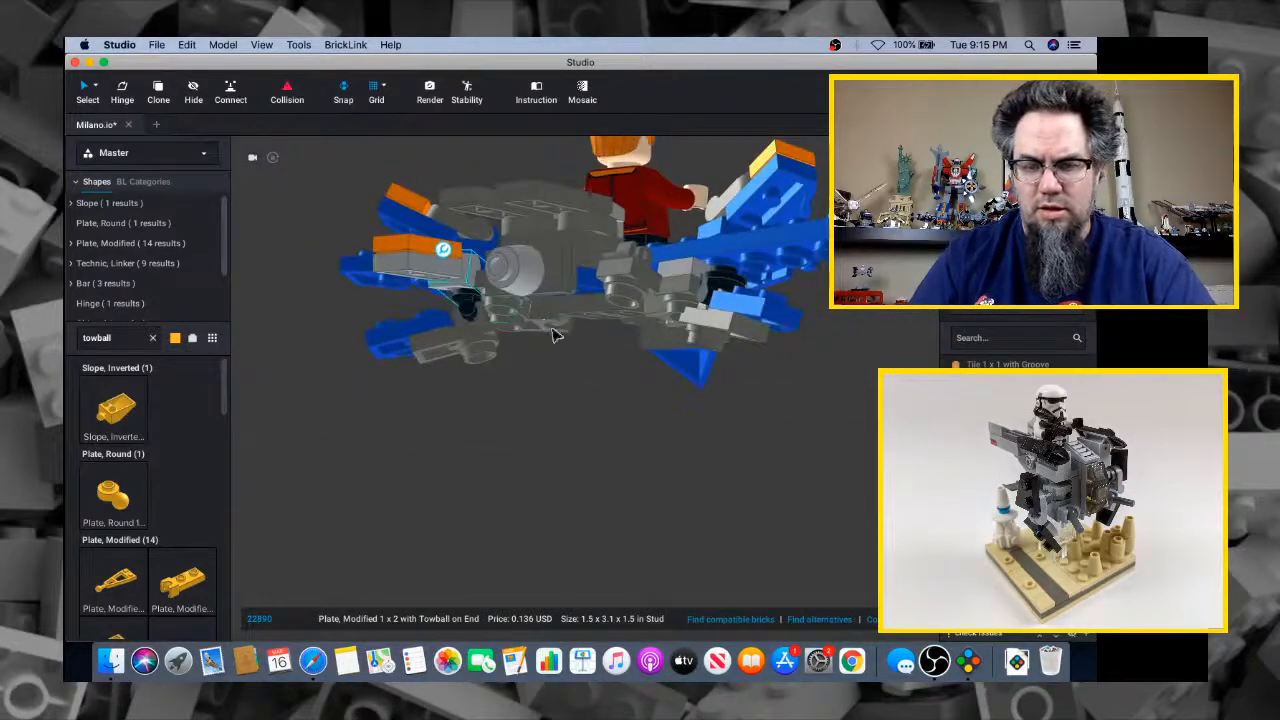
{"action": "right_click_drag", "start_coordinate": [755, 282], "coordinate": [750, 332]}
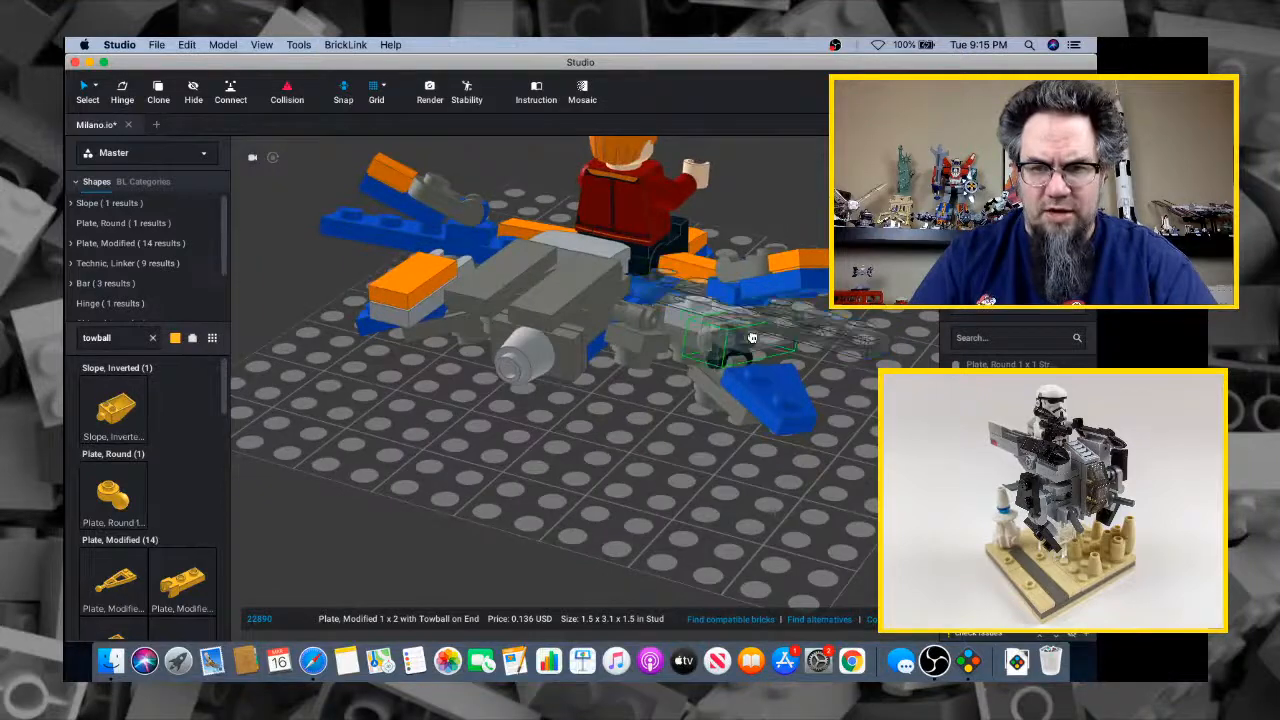
Duplicate the towball socket plate together with its orange tile and attach the copy to the opposite wing's towball
{"action": "left_click", "coordinate": [406, 312]}
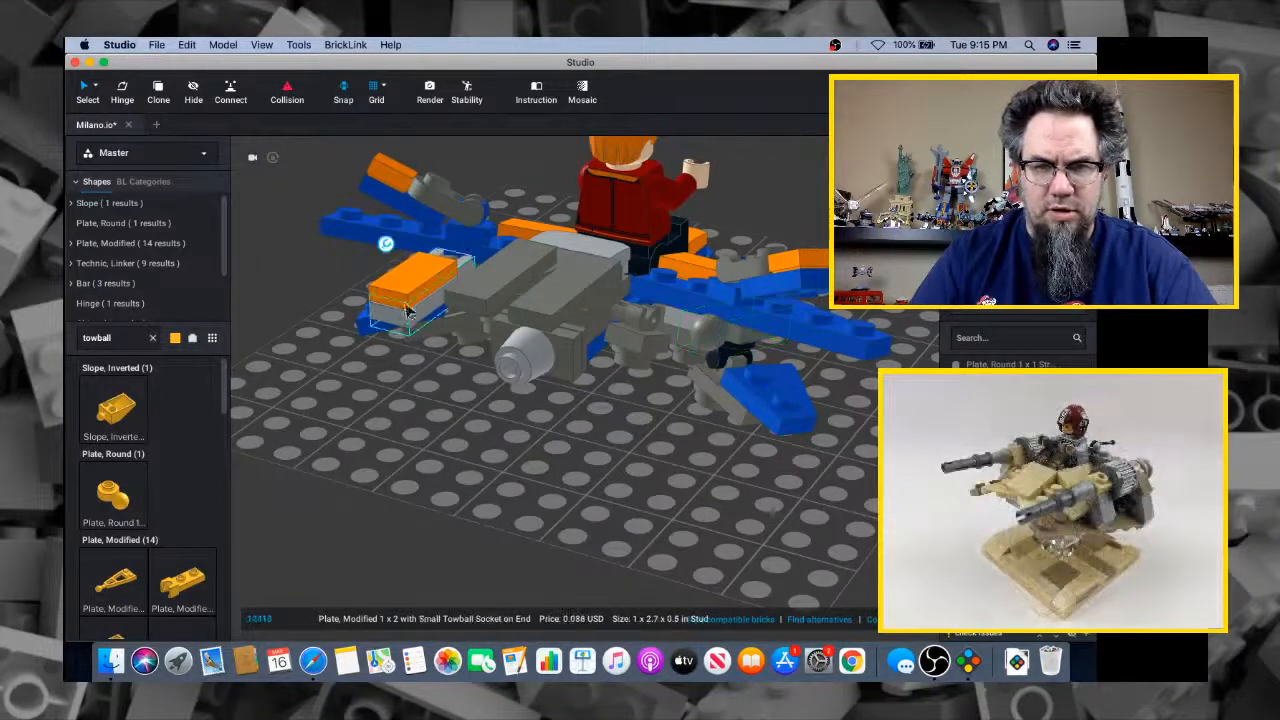
{"action": "left_click", "coordinate": [406, 296], "text": "shift"}
{"action": "key", "text": "super+d"}
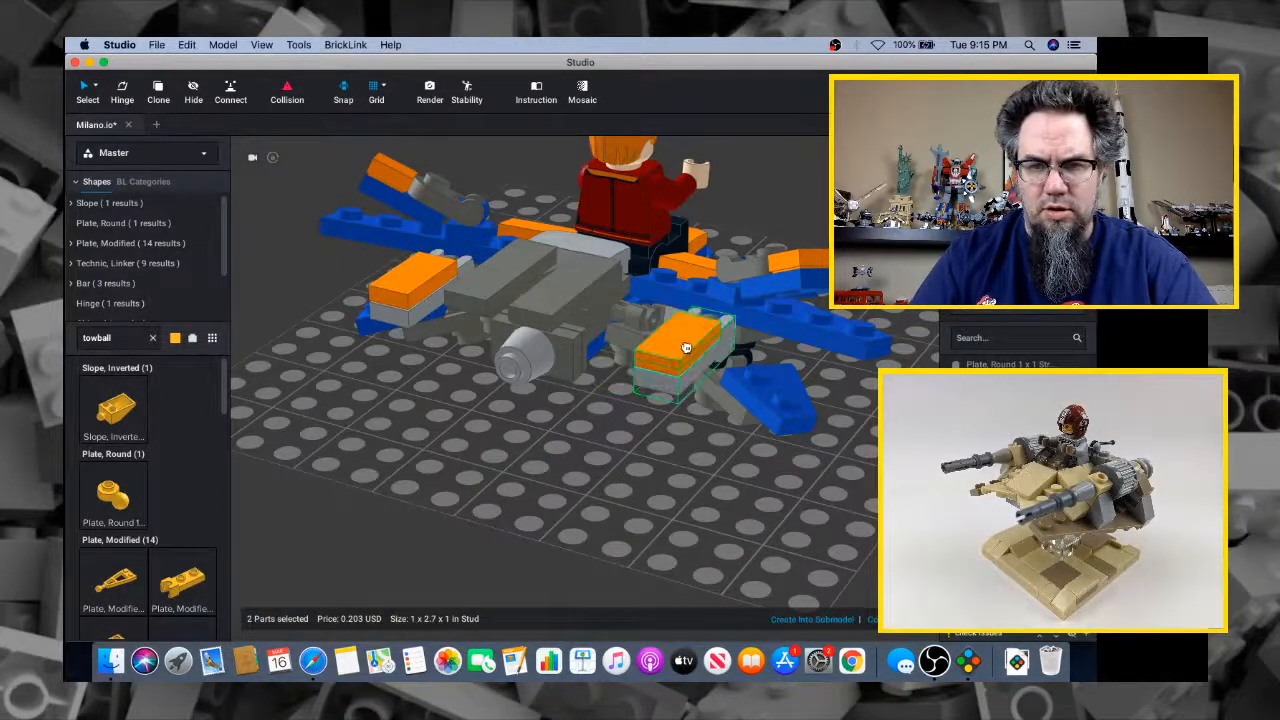
{"action": "right_click_drag", "start_coordinate": [702, 393], "coordinate": [827, 401]}
Inspect the whole ship from above and below, comparing its underside with the Milano reference images in Safari
{"action": "scroll", "coordinate": [811, 486], "scroll_direction": "down", "scroll_amount": 5}
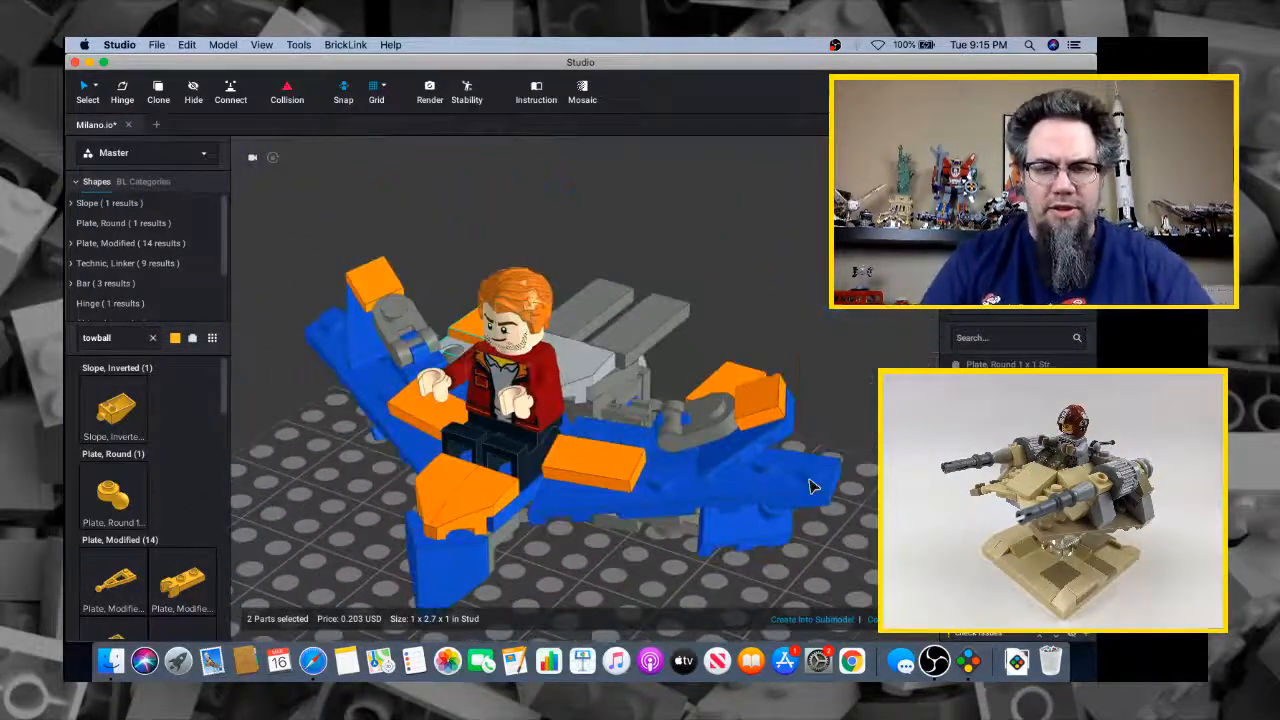
{"action": "scroll", "coordinate": [806, 490], "scroll_direction": "down", "scroll_amount": 3}
{"action": "right_click_drag", "start_coordinate": [697, 541], "coordinate": [610, 512]}
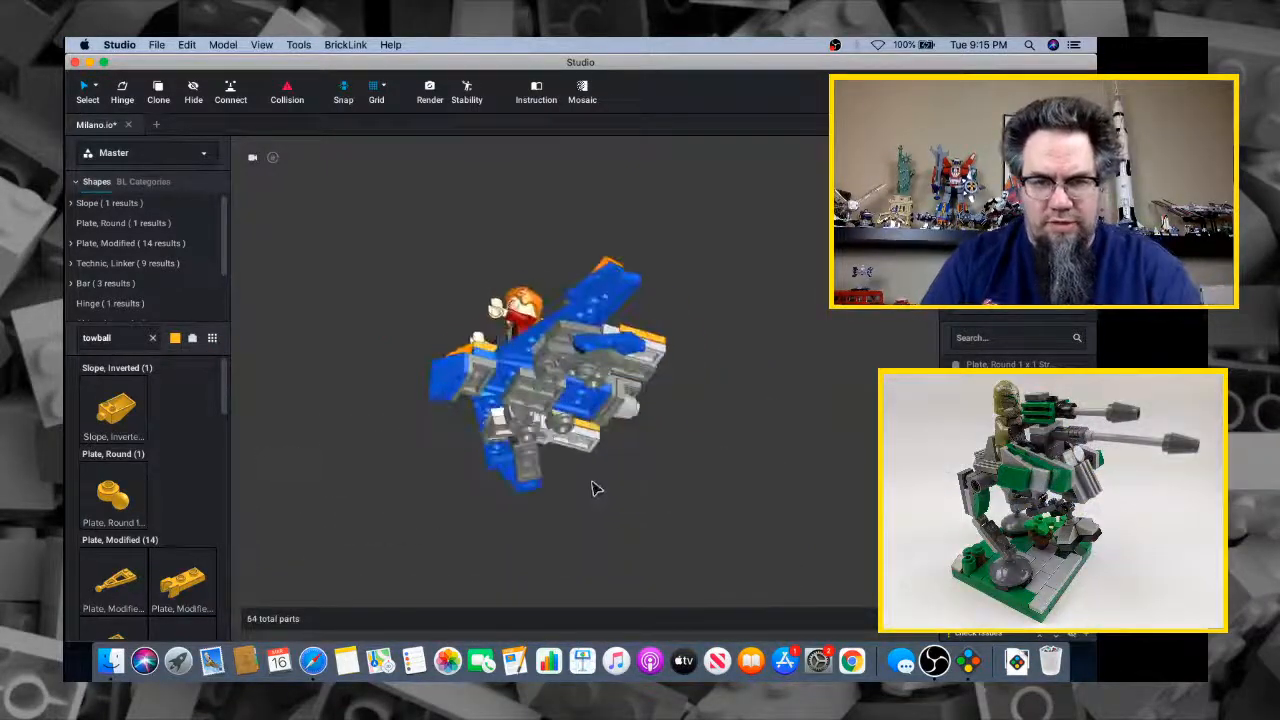
{"action": "key", "text": "super+Tab"}
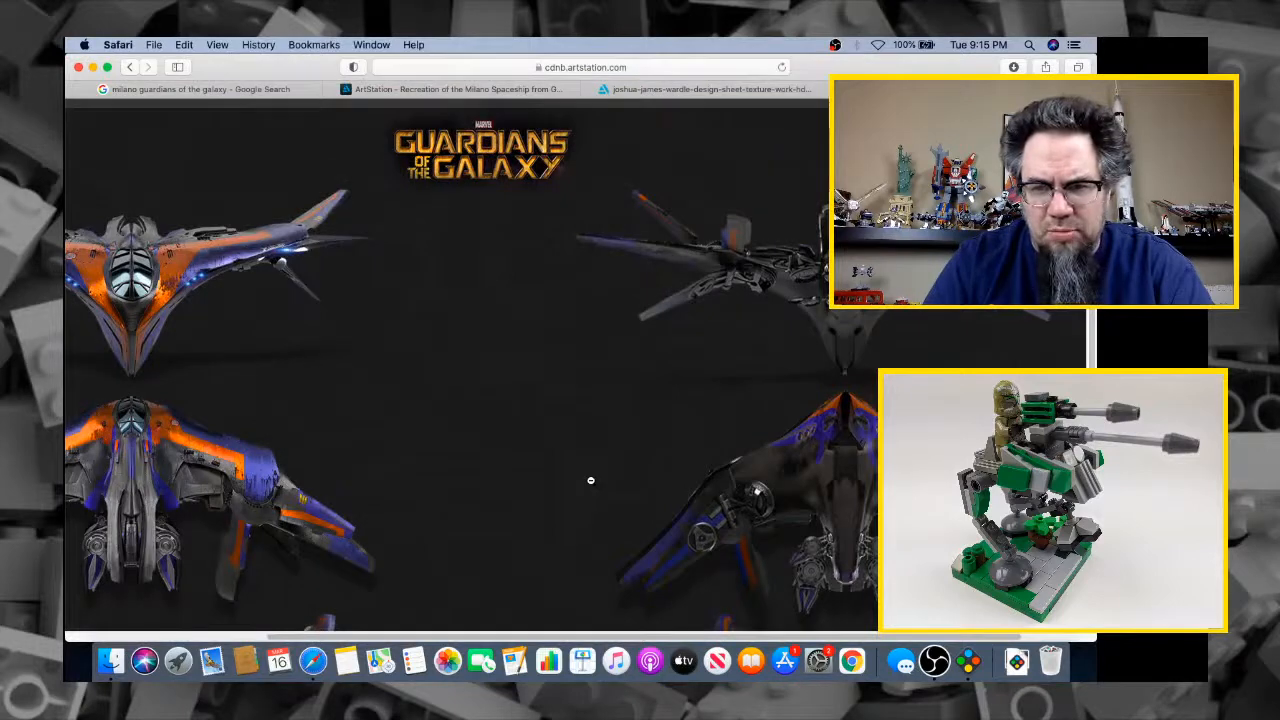
{"action": "key", "text": "super+Tab"}
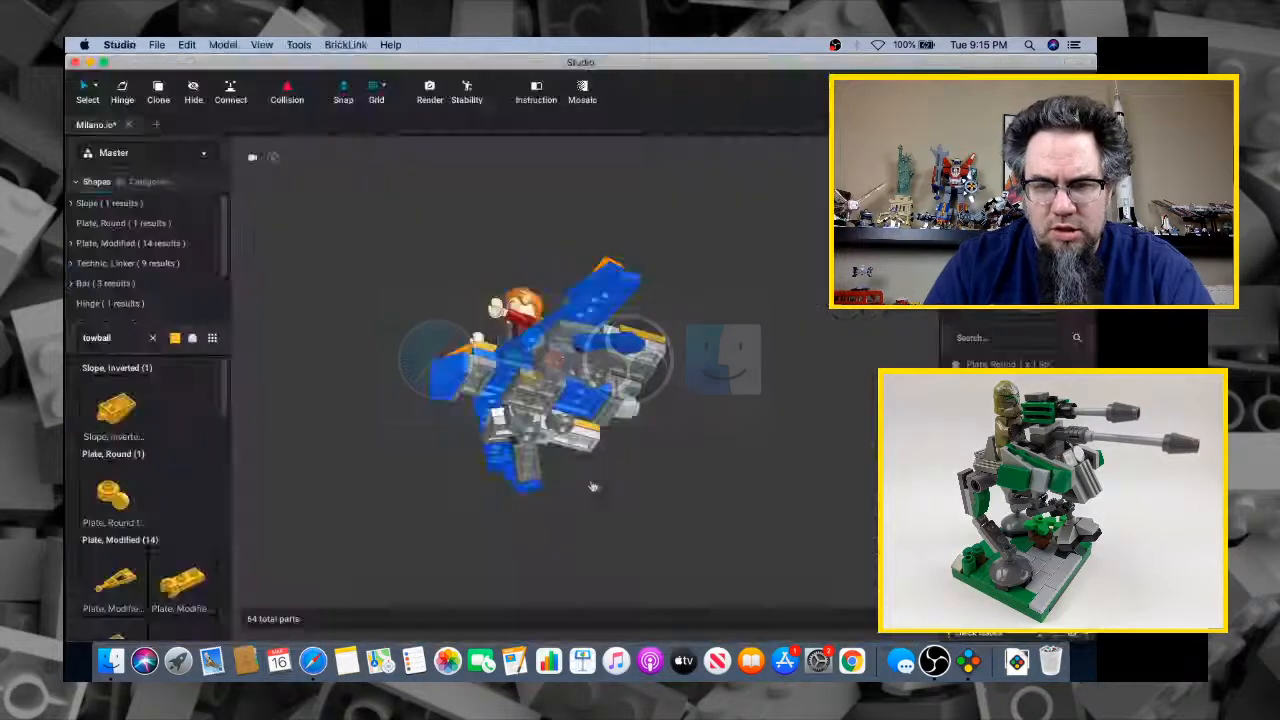
{"action": "right_click_drag", "start_coordinate": [591, 486], "coordinate": [543, 477]}
{"action": "key", "text": "super+Tab"}
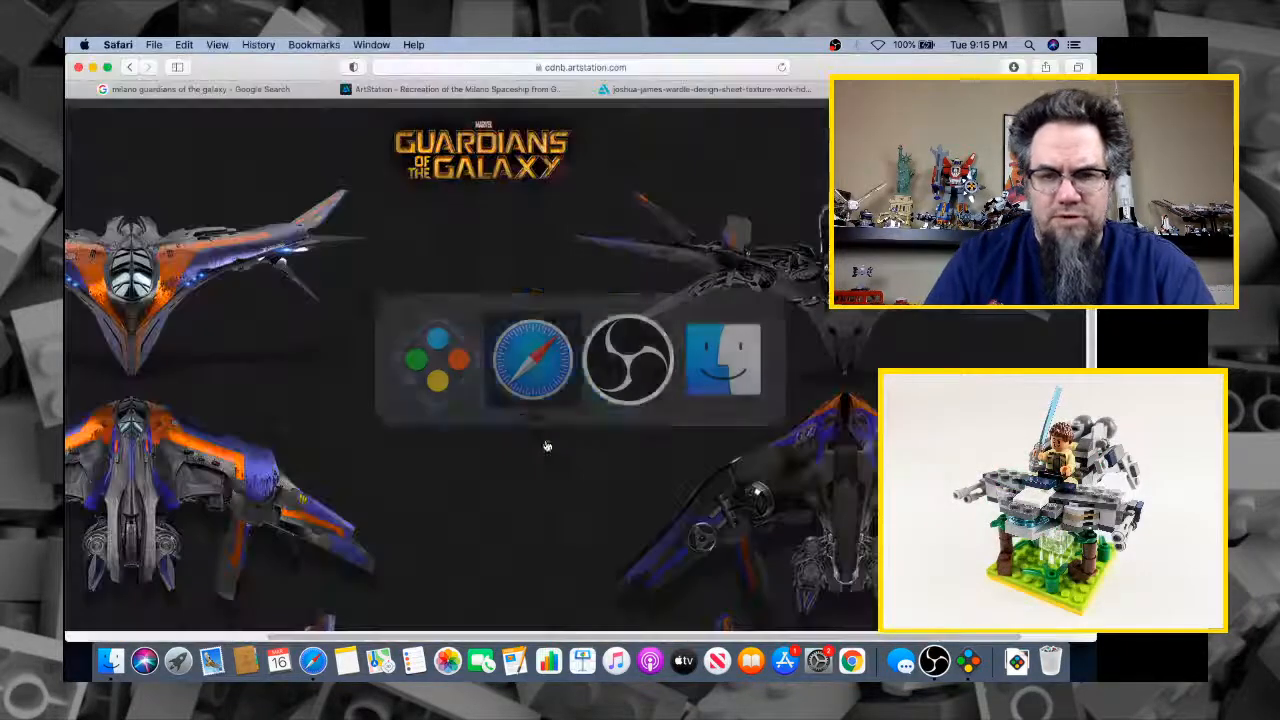
{"action": "key", "text": "super+Tab"}
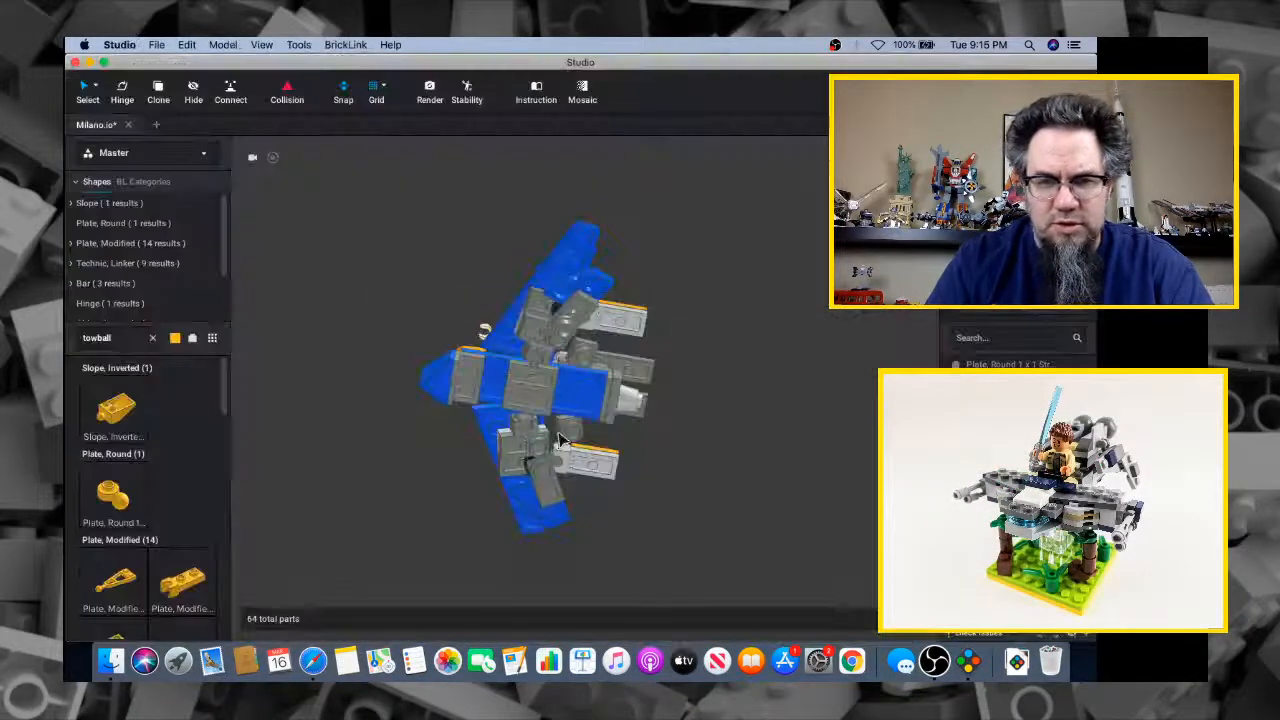
{"action": "right_click_drag", "start_coordinate": [560, 440], "coordinate": [572, 460]}
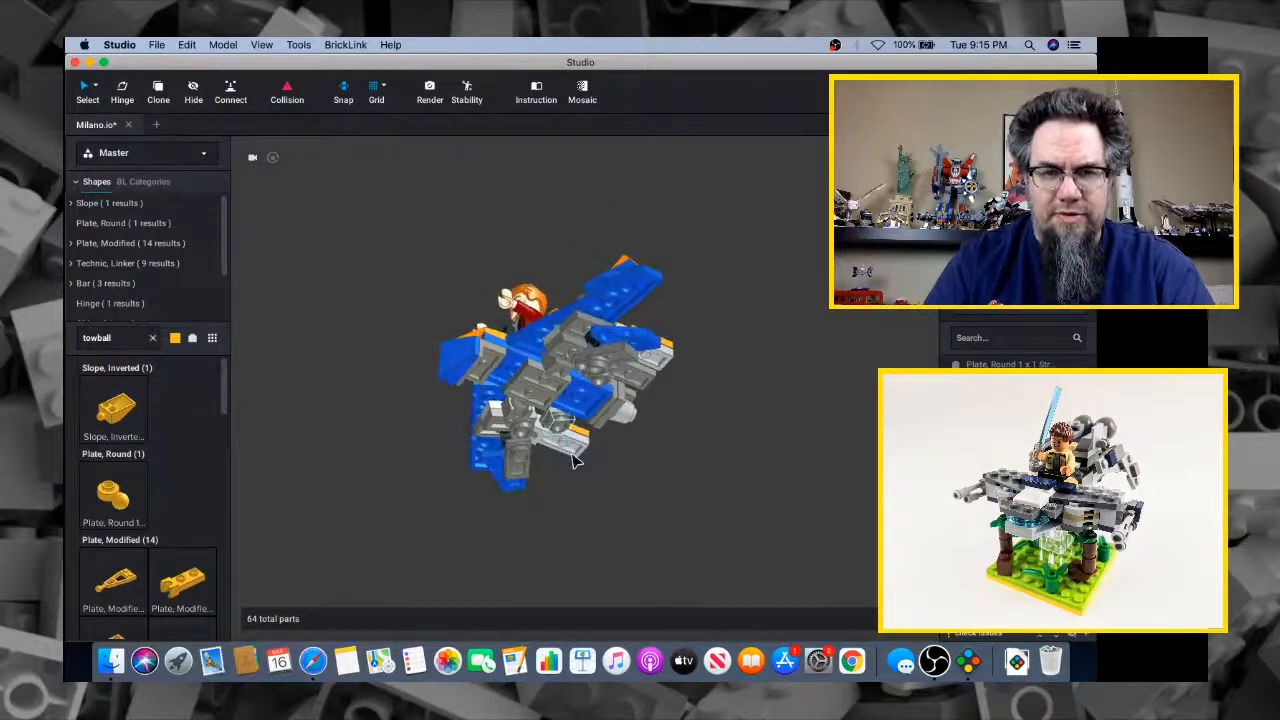
Attach copies of the gray Plate 1 x 2 to the fuselage underside, one behind the nose and one on the rear blue section
{"action": "left_click", "coordinate": [558, 341]}
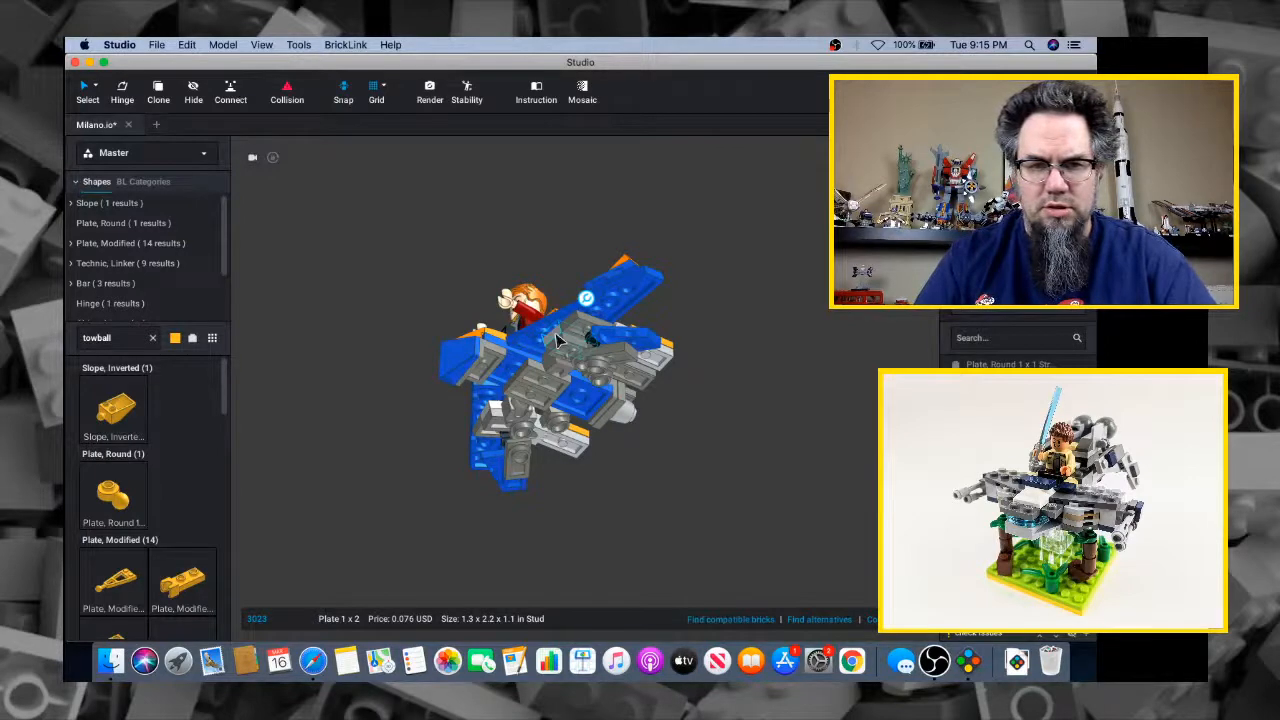
{"action": "left_click", "coordinate": [523, 380]}
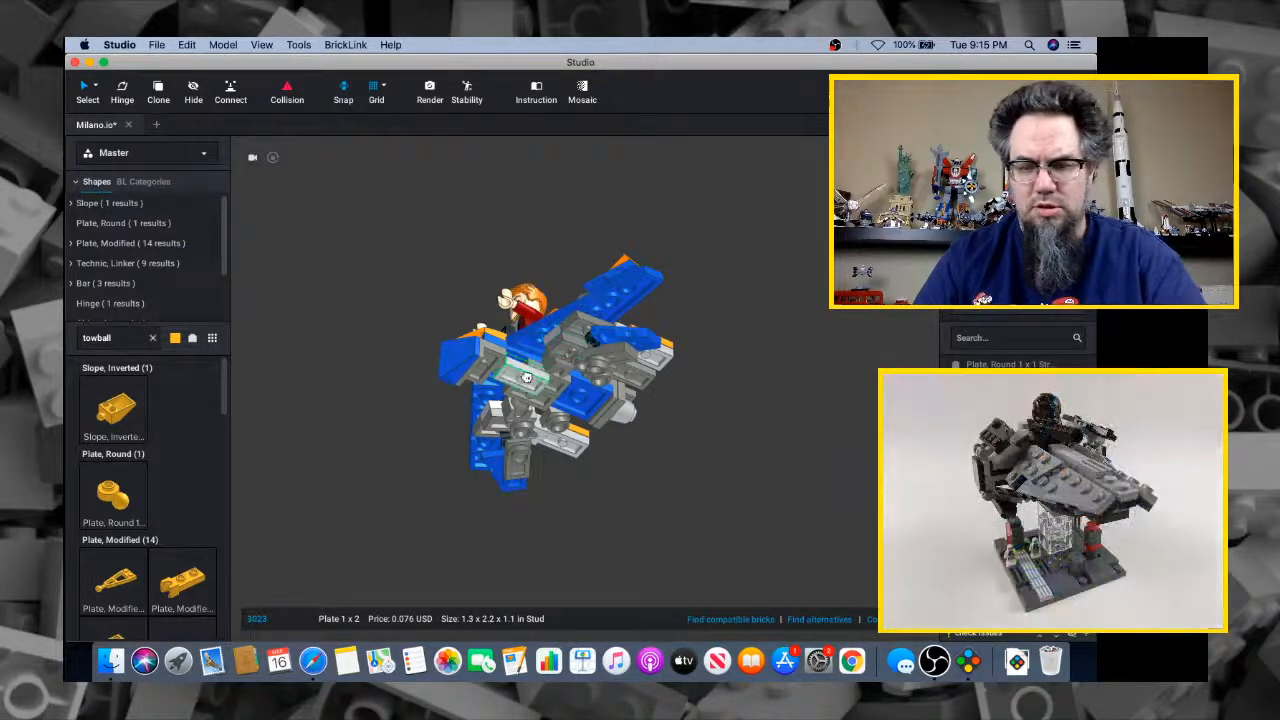
{"action": "left_click_drag", "start_coordinate": [523, 380], "coordinate": [521, 379]}
{"action": "right_click_drag", "start_coordinate": [521, 379], "coordinate": [558, 428]}
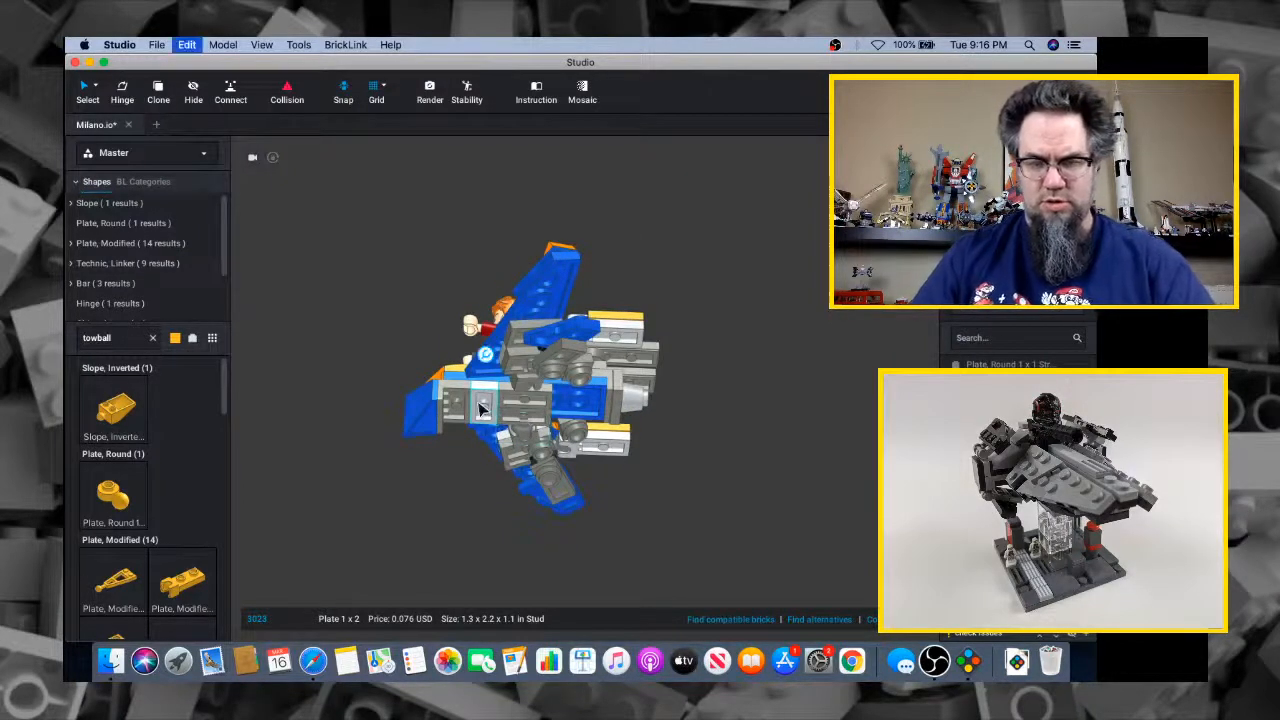
{"action": "key", "text": "super+v"}
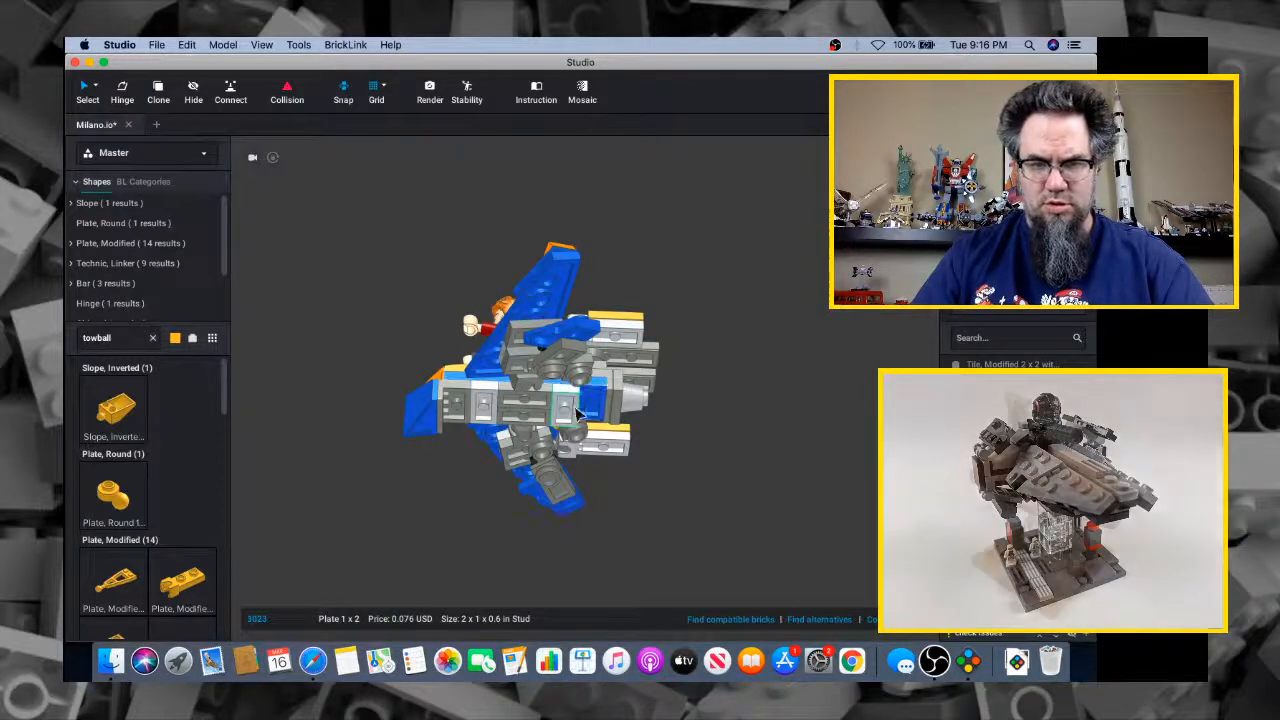
Try a gray Slope, Curved 2 x 2 Inverted beneath the rear blue section, found by searching the parts for "2x2 inverted"
{"action": "left_click", "coordinate": [577, 412]}
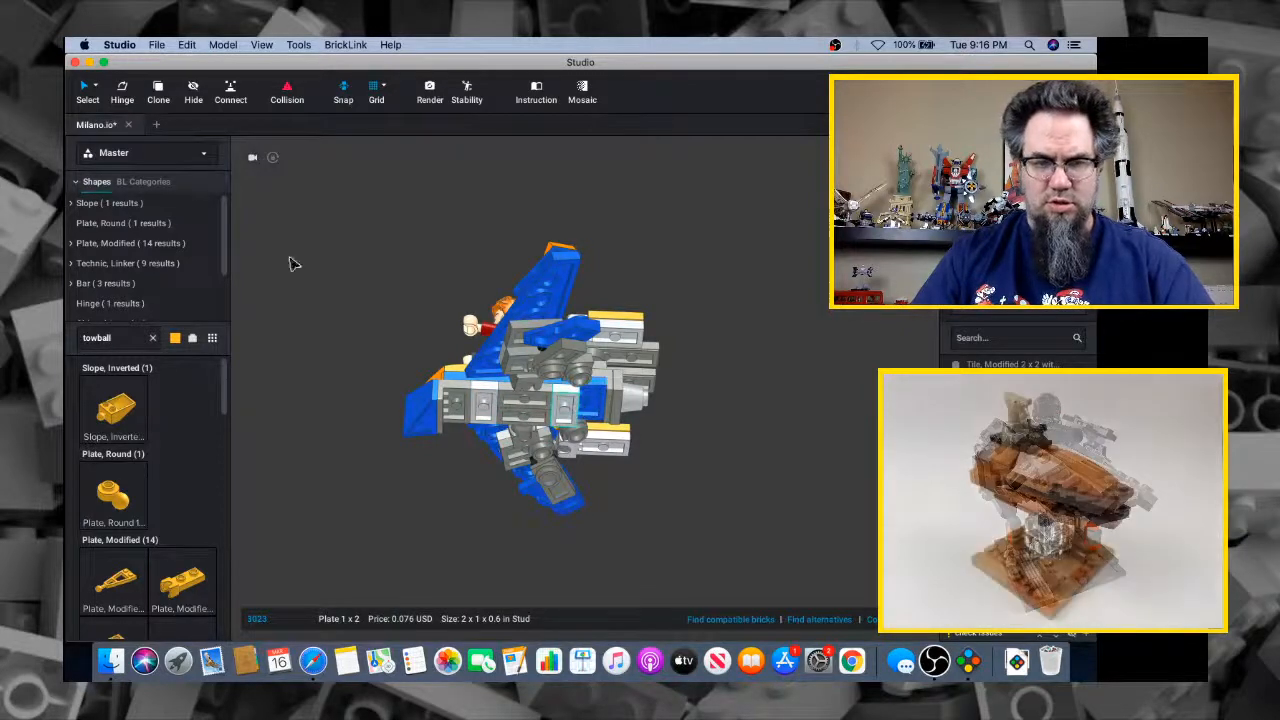
{"action": "left_click", "coordinate": [68, 341]}
{"action": "type", "text": "2x2 inverted"}
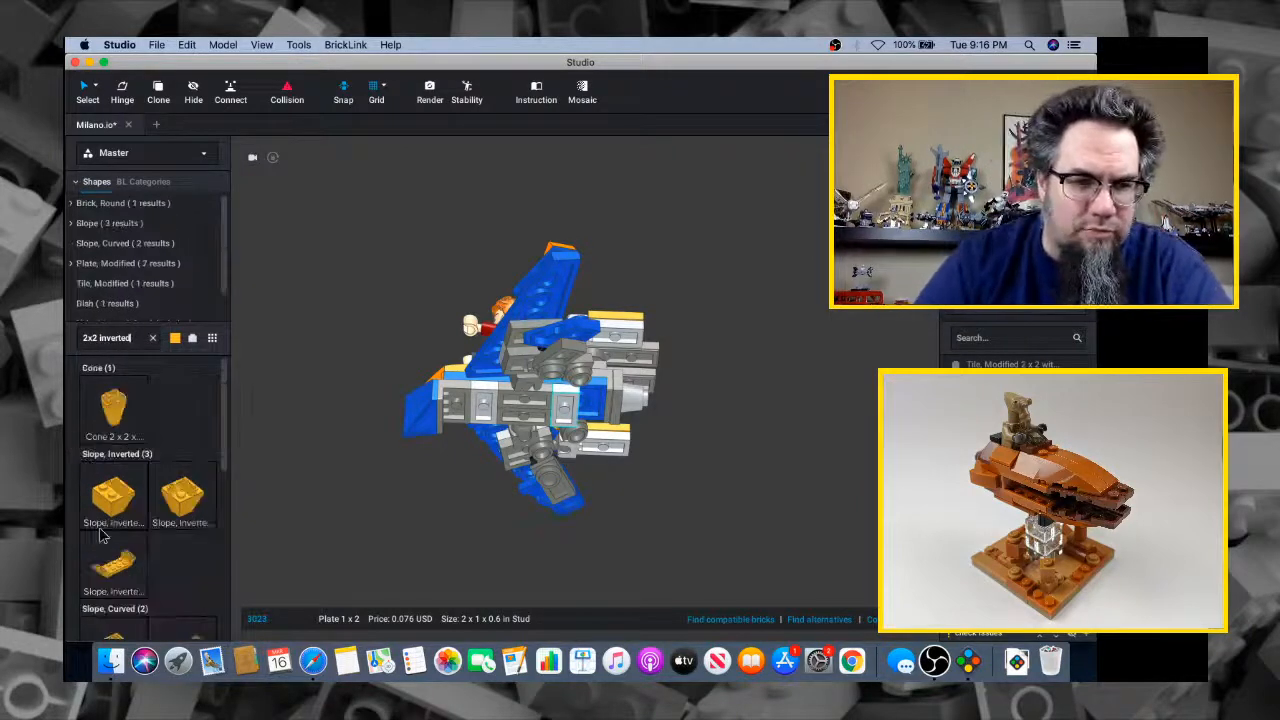
{"action": "scroll", "coordinate": [134, 569], "scroll_direction": "down", "scroll_amount": 4}
{"action": "left_click_drag", "start_coordinate": [113, 475], "coordinate": [593, 416]}
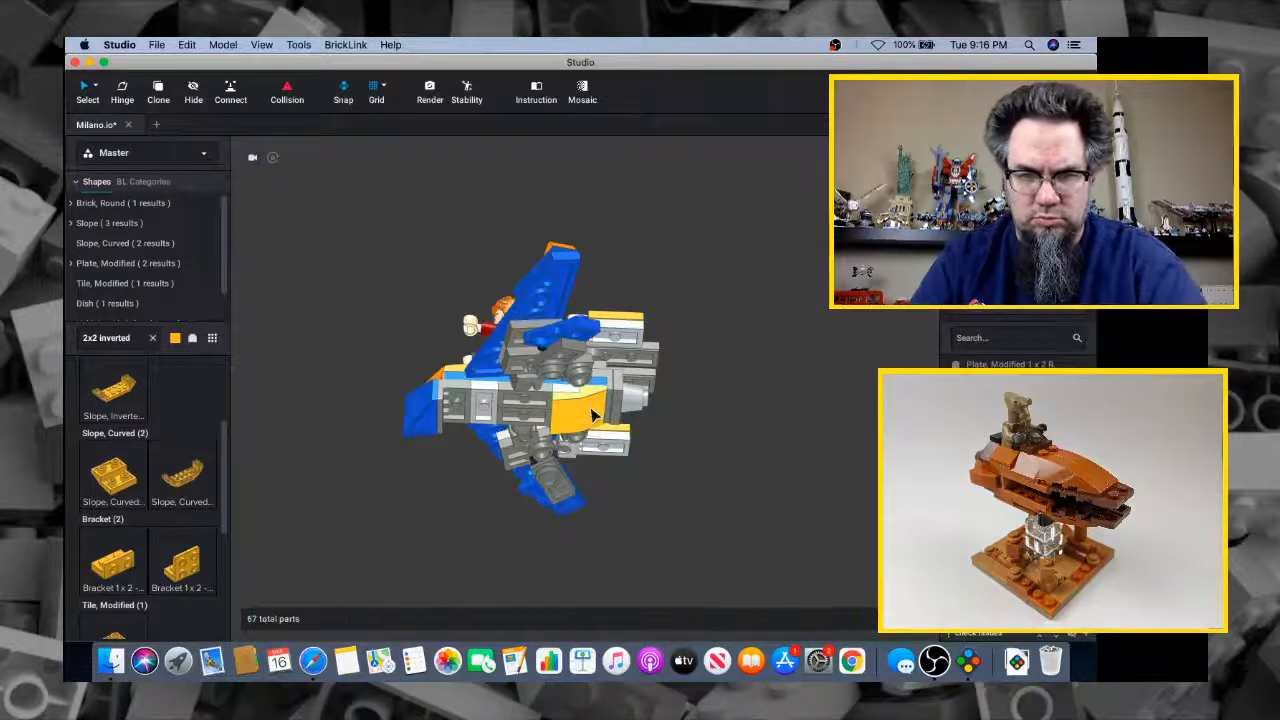
{"action": "left_click", "coordinate": [593, 416]}
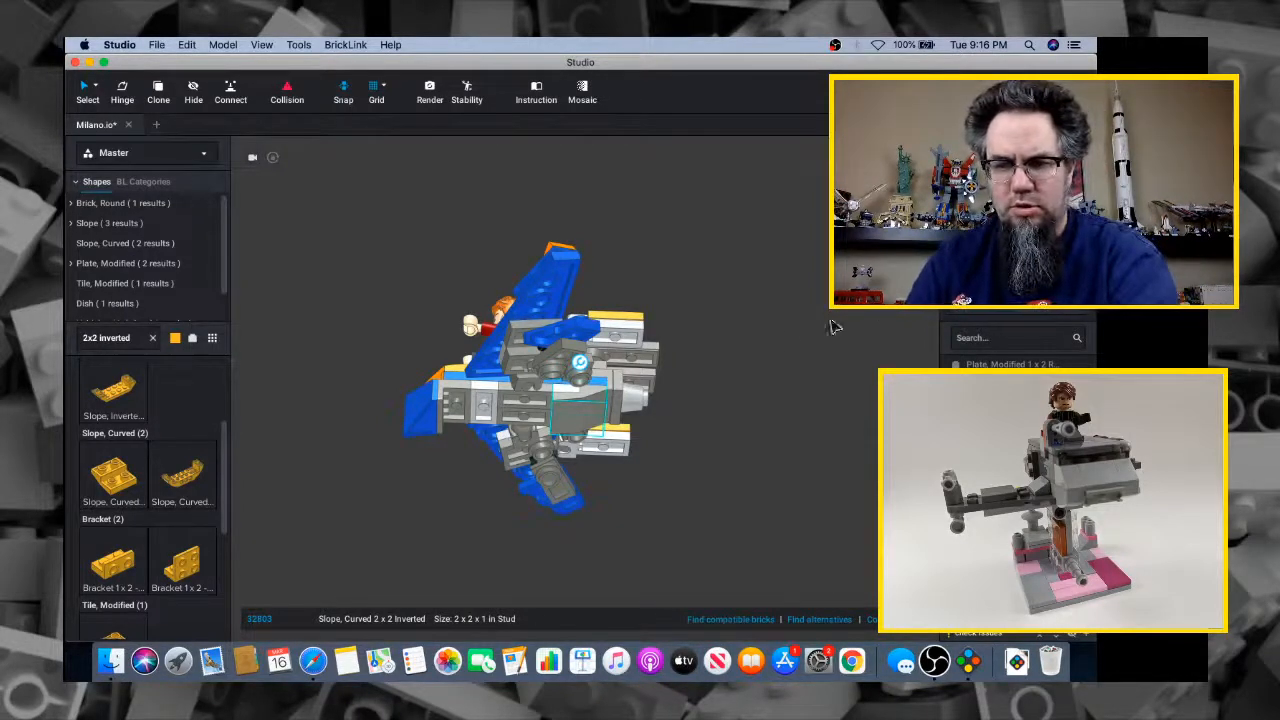
{"action": "left_click", "coordinate": [268, 387]}
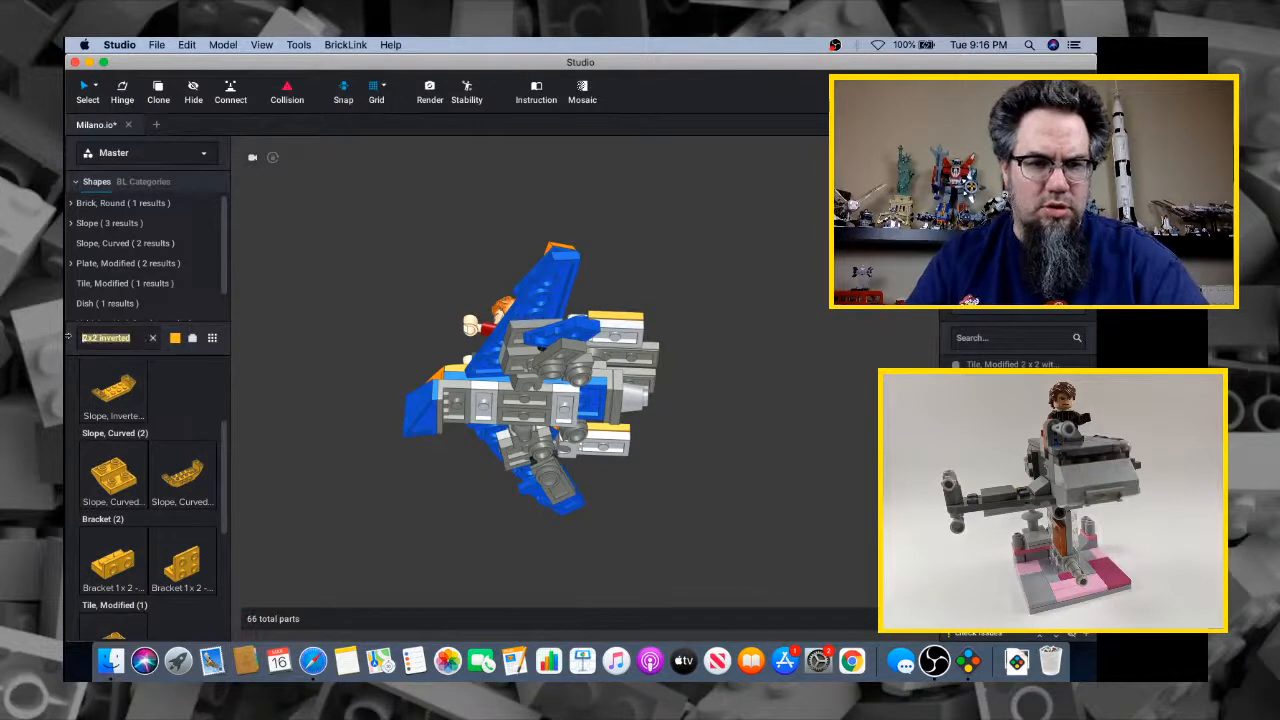
Search the parts for "1x2 inverted" and attach two gray Slope, Curved 2 x 1 Inverted pieces side by side beneath the rear fuselage
{"action": "type", "text": "1x2 inverted"}
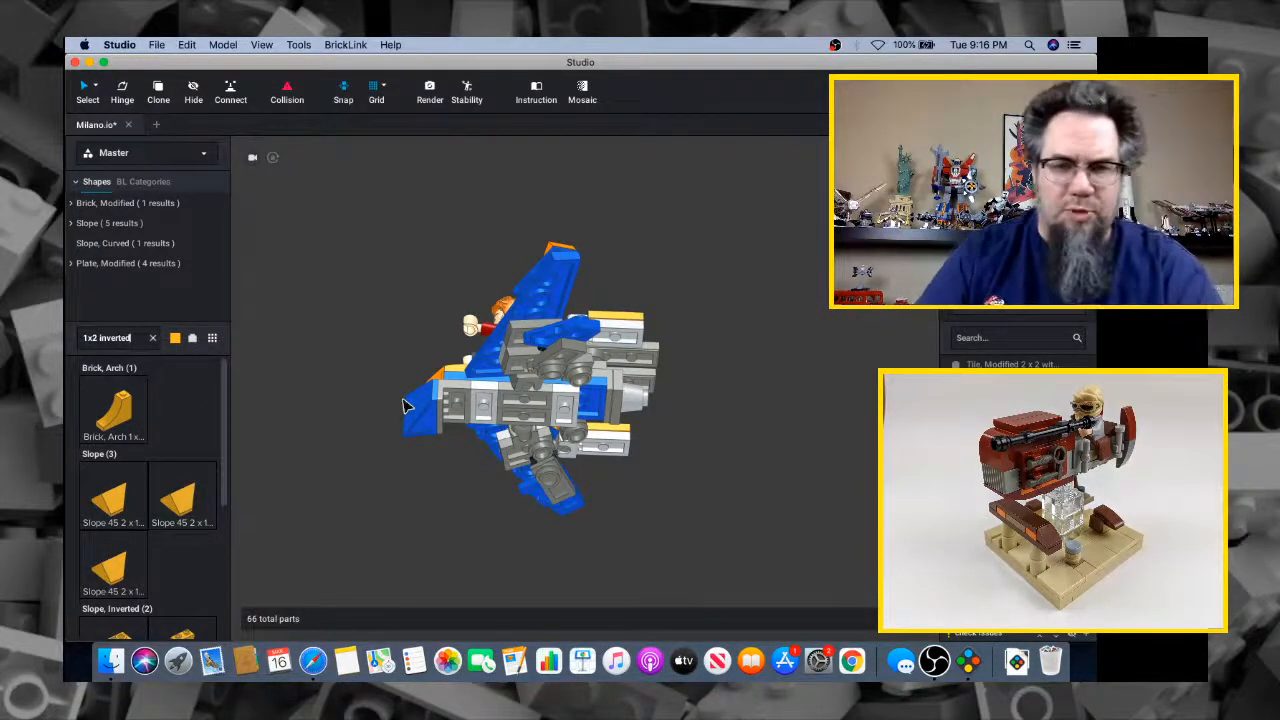
{"action": "right_click_drag", "start_coordinate": [577, 413], "coordinate": [489, 373]}
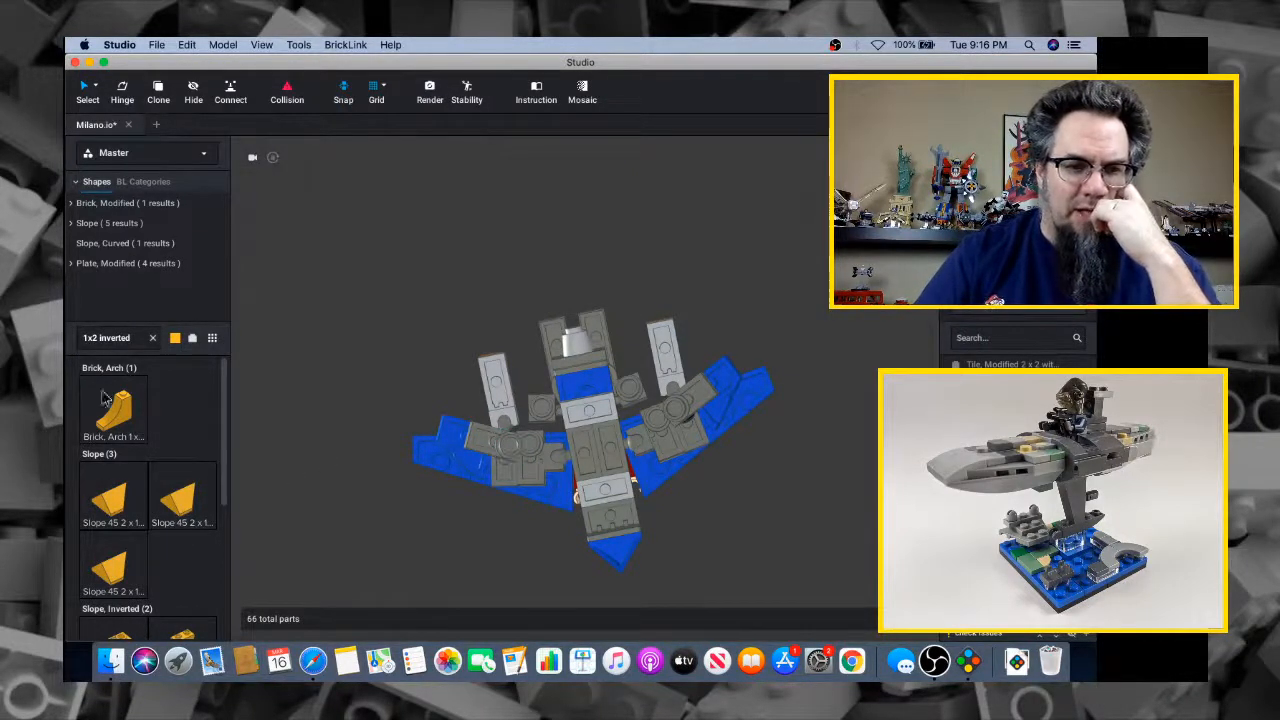
{"action": "scroll", "coordinate": [128, 538], "scroll_direction": "down", "scroll_amount": 5}
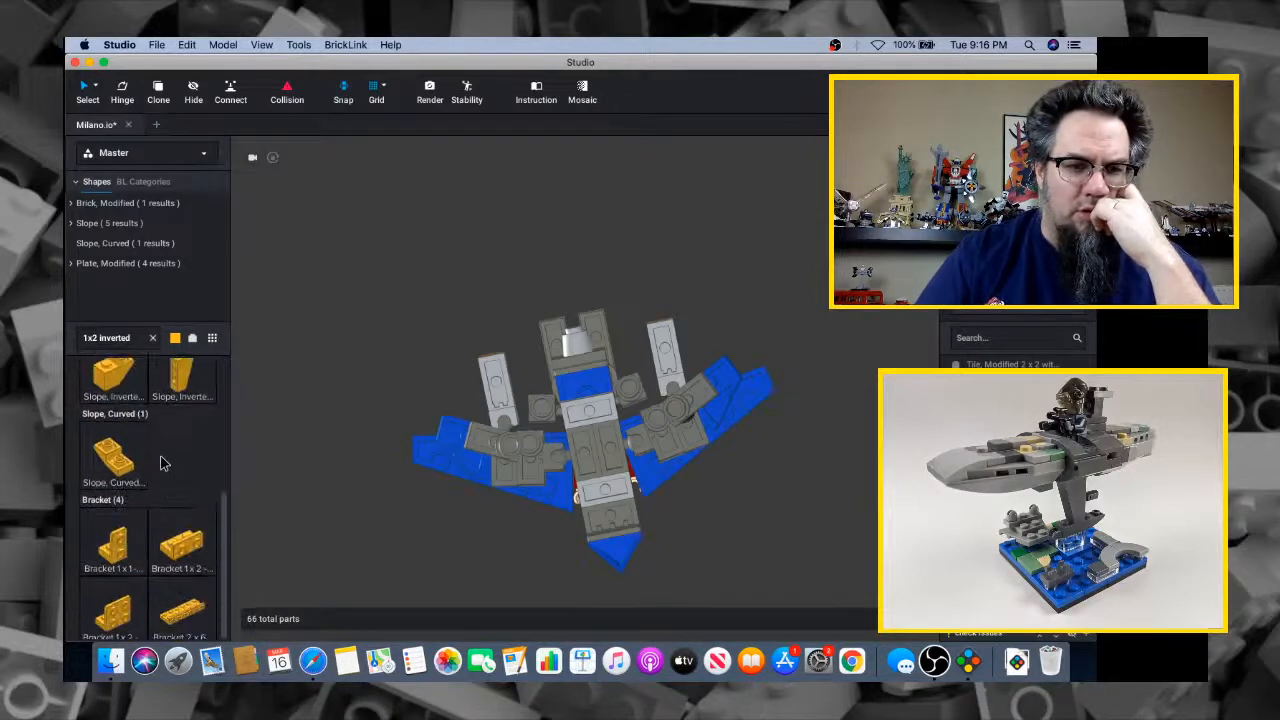
{"action": "left_click_drag", "start_coordinate": [113, 458], "coordinate": [604, 412]}
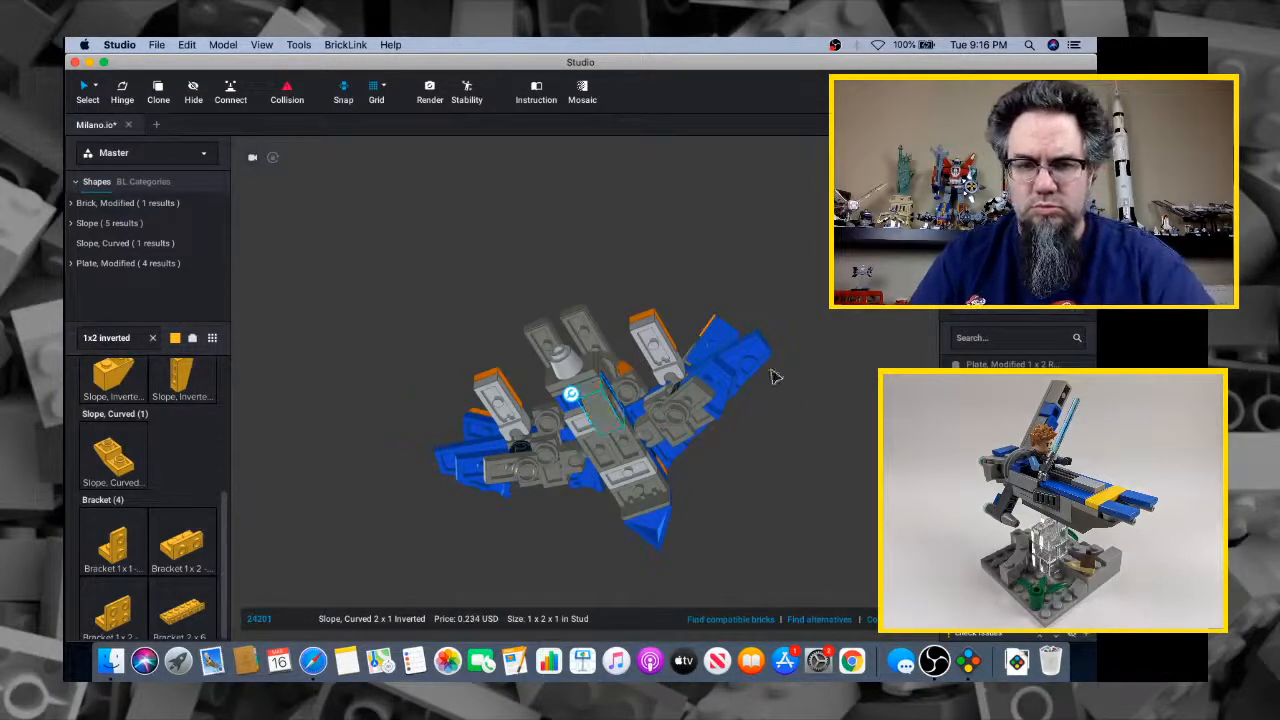
{"action": "mouse_move", "coordinate": [638, 434]}
{"action": "right_mouse_down"}
{"action": "mouse_move", "coordinate": [672, 434]}
{"action": "mouse_move", "coordinate": [659, 401]}
{"action": "mouse_move", "coordinate": [642, 449]}
{"action": "right_mouse_up"}
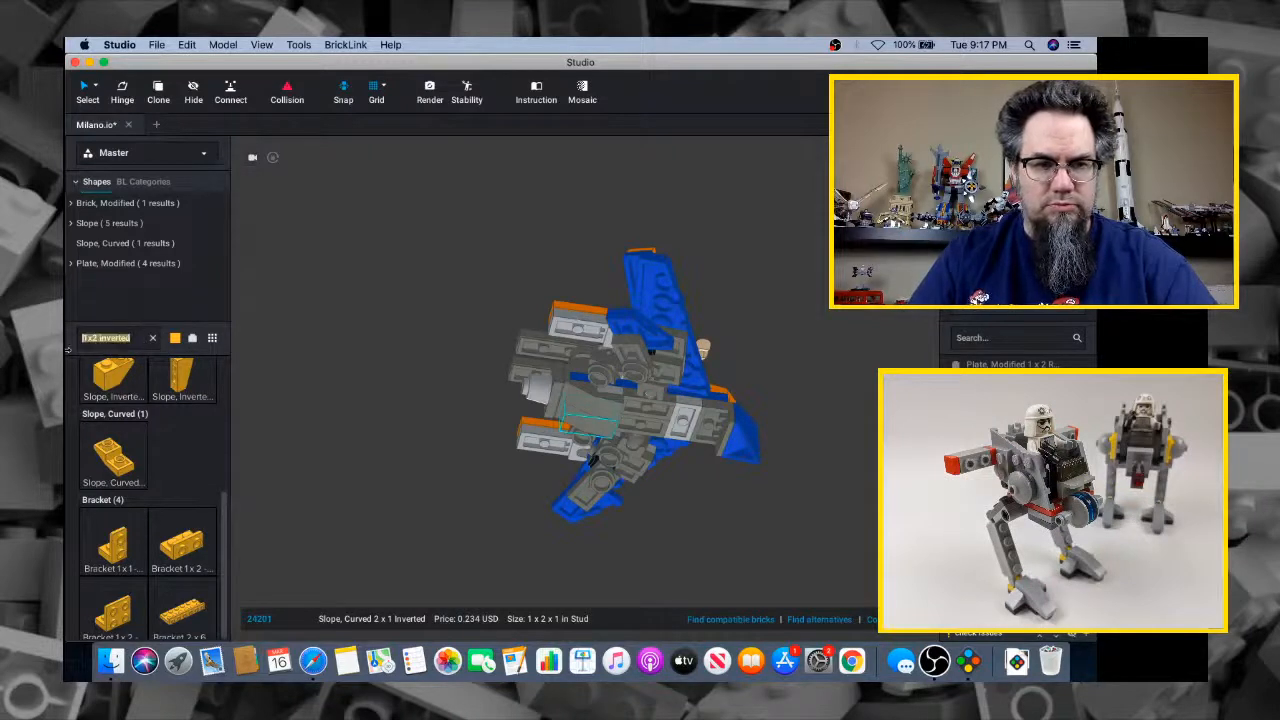
Search the parts for "2x4 plate" and attach a Plate 2 x 4 lengthwise beneath the forward fuselage, between nose and rear slopes
{"action": "type", "text": "2x4 pl"}
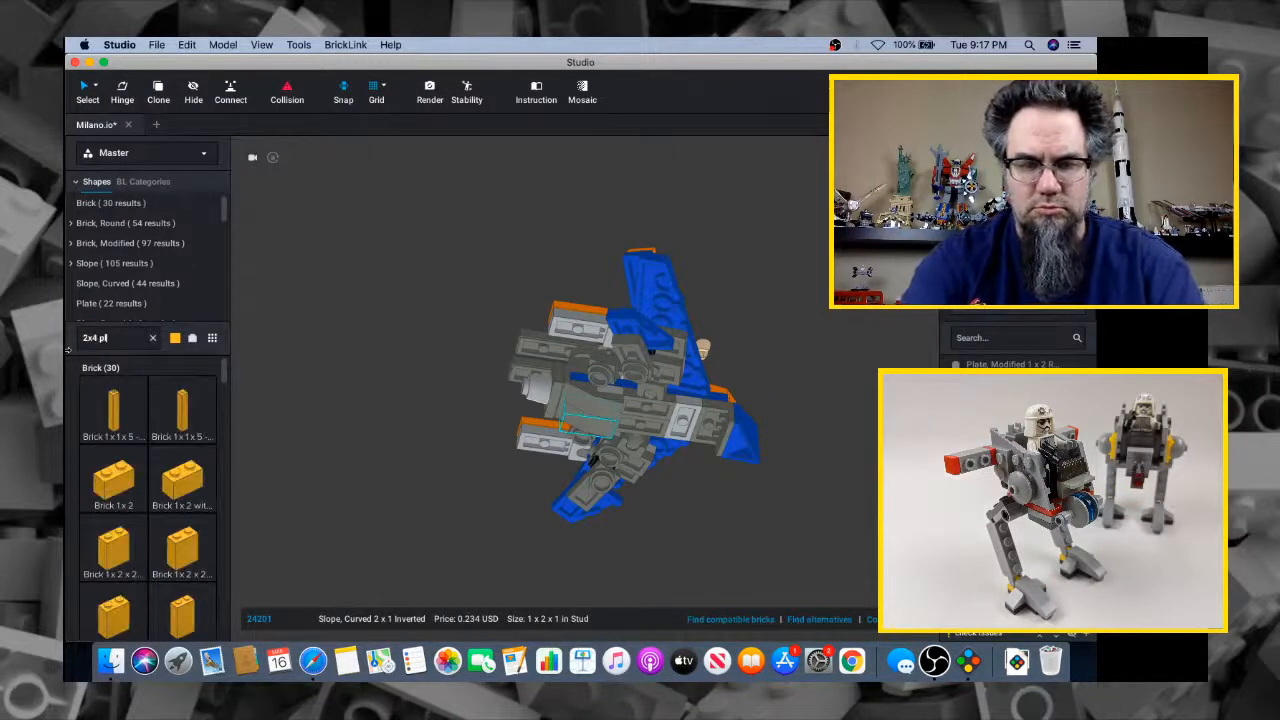
{"action": "type", "text": "ate"}
{"action": "left_click_drag", "start_coordinate": [110, 423], "coordinate": [658, 437]}
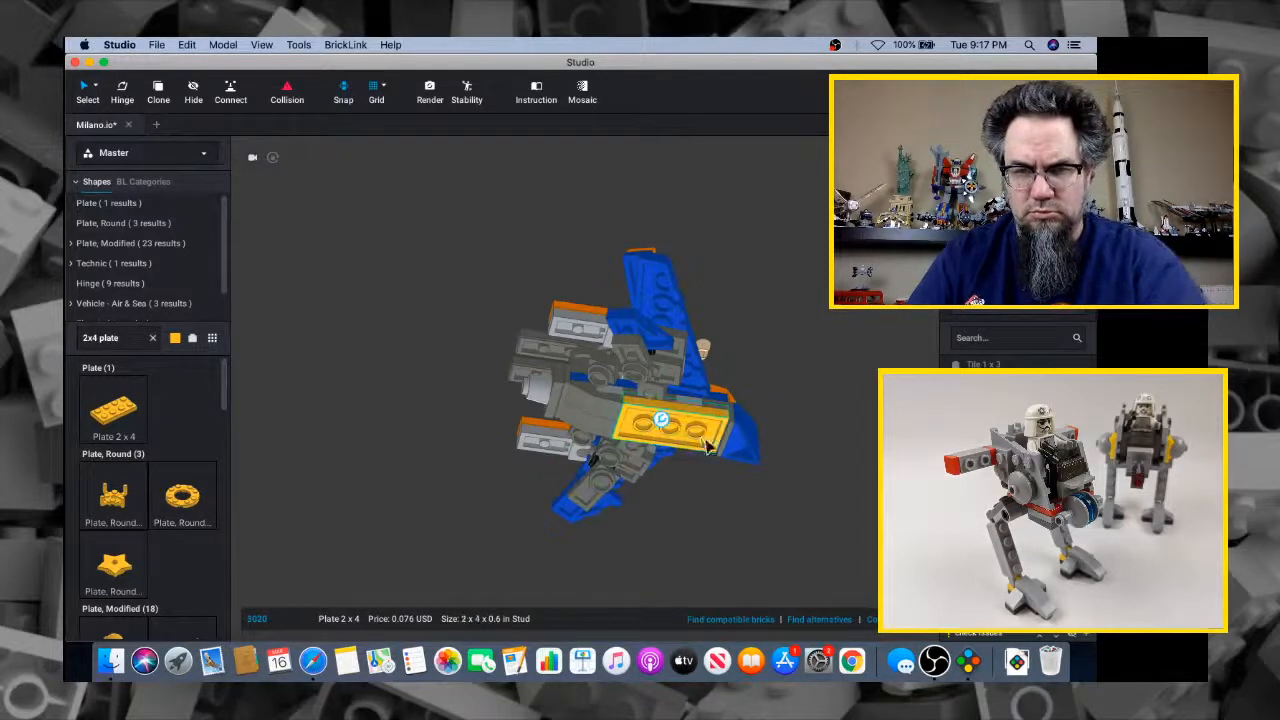
Compare the ship's nose and underside from several angles with the Milano reference images in Safari
{"action": "right_click_drag", "start_coordinate": [706, 447], "coordinate": [658, 497]}
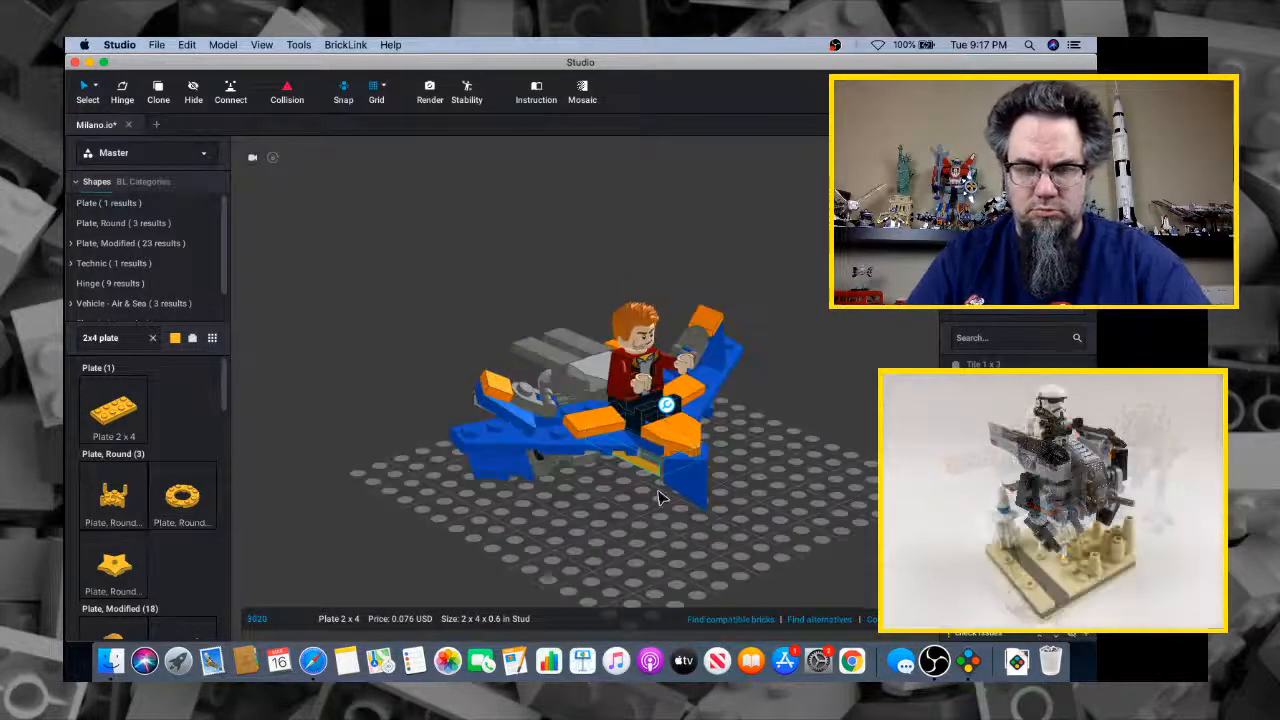
{"action": "key", "text": "super+Tab"}
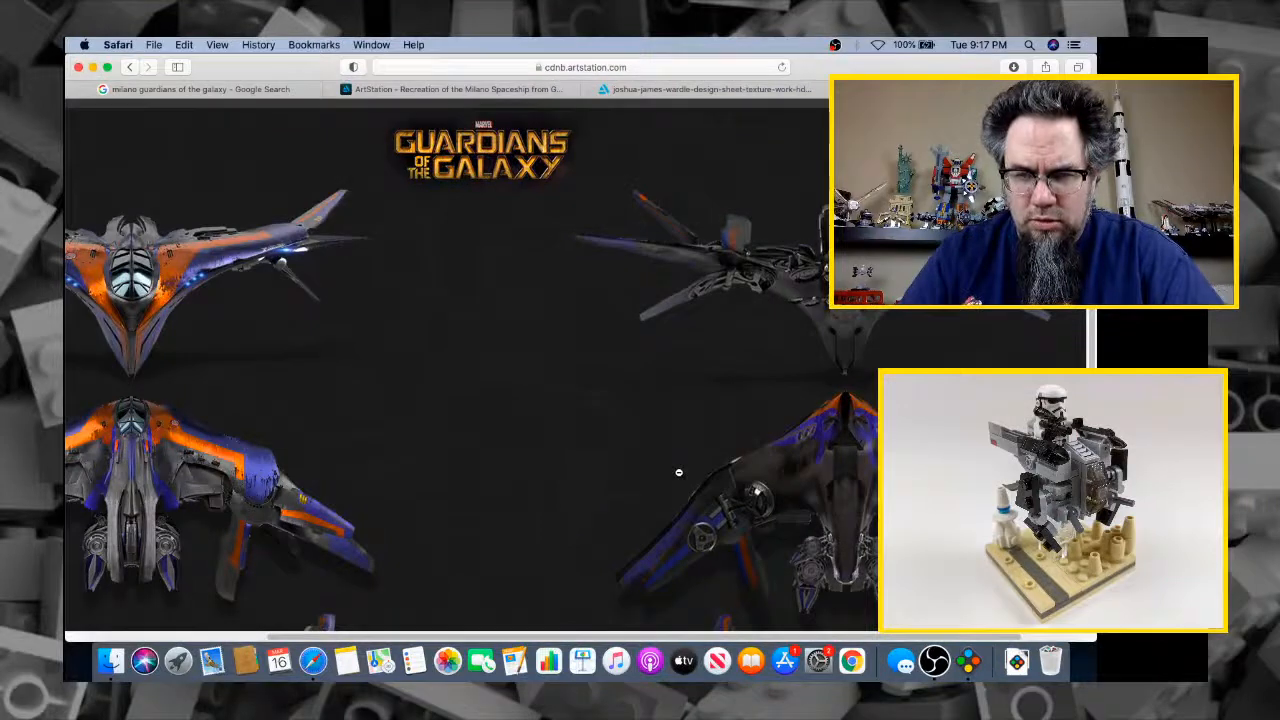
{"action": "key", "text": "super+Tab"}
{"action": "right_click_drag", "start_coordinate": [745, 467], "coordinate": [800, 409]}
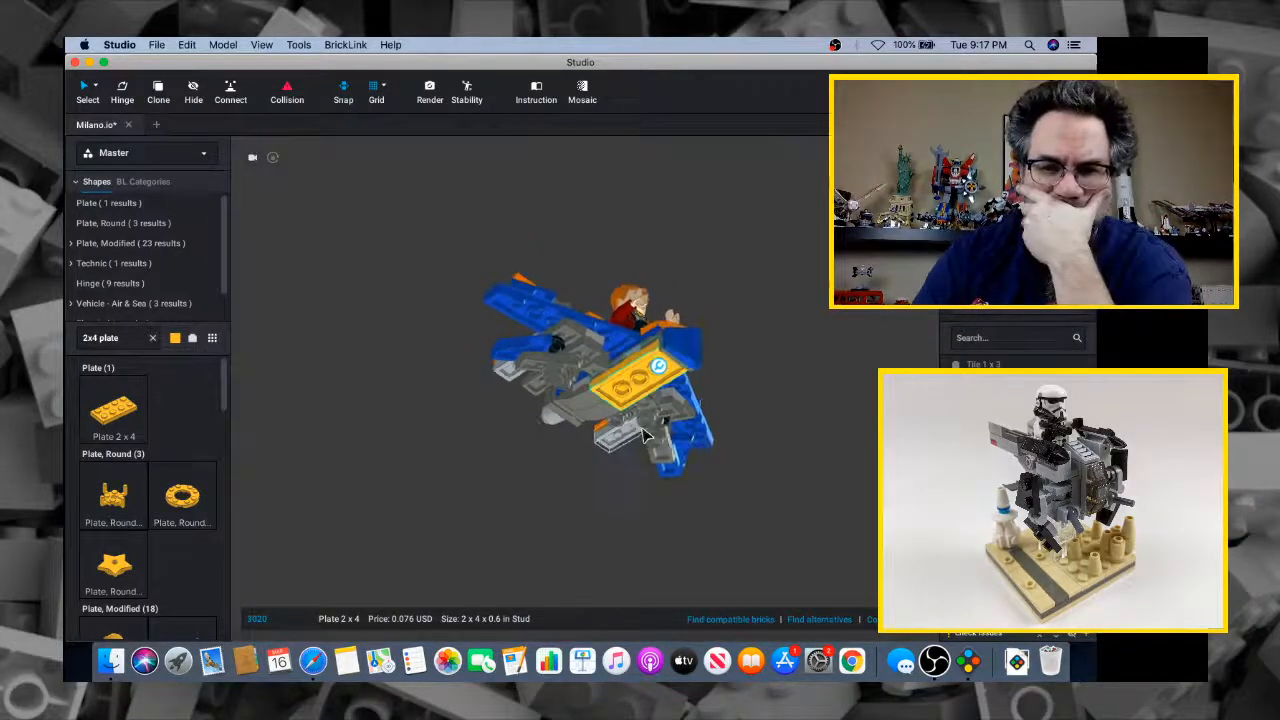
{"action": "scroll", "coordinate": [685, 423], "scroll_direction": "up", "scroll_amount": 3}
{"action": "right_click_drag", "start_coordinate": [685, 423], "coordinate": [732, 411]}
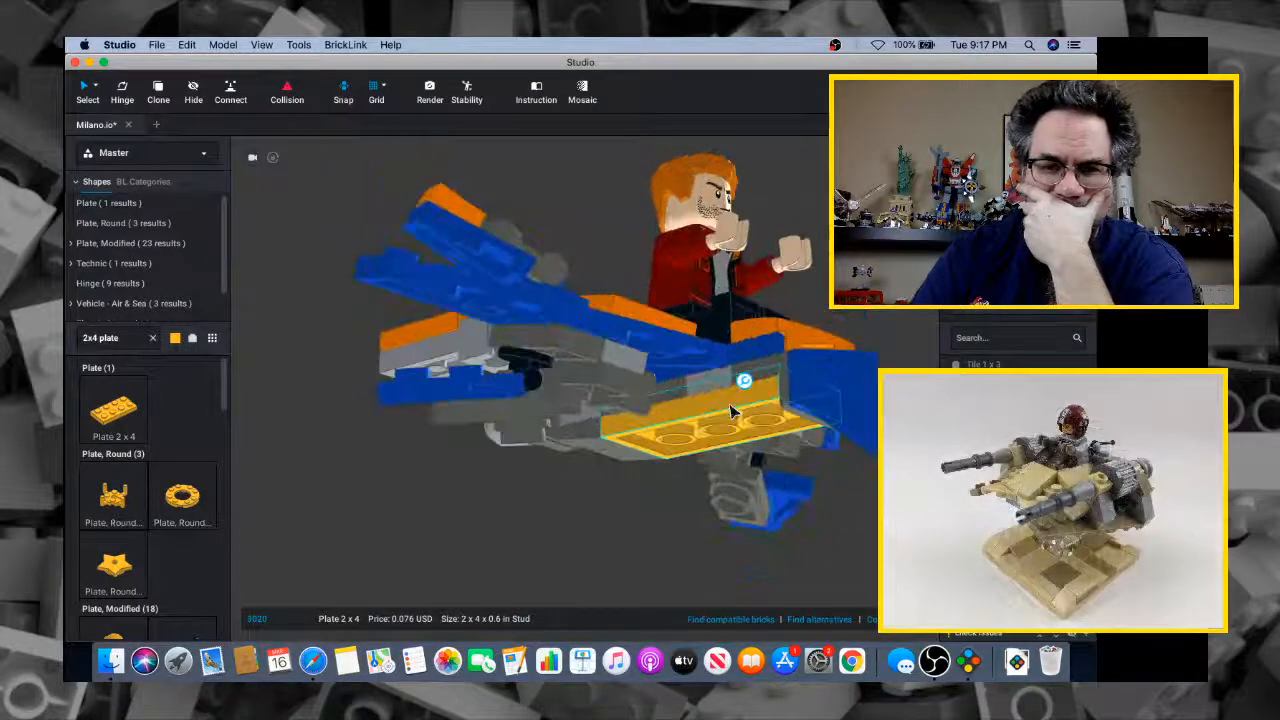
{"action": "key", "text": "super+Tab"}
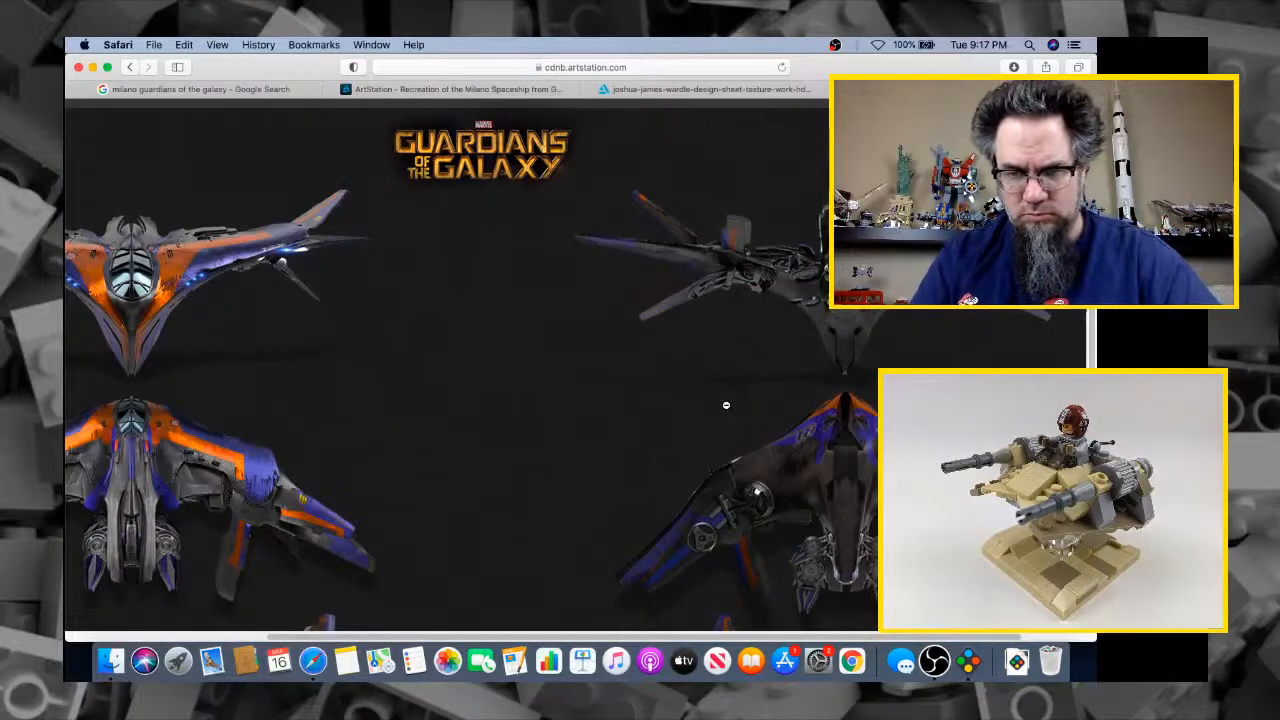
{"action": "key", "text": "super+Tab"}
{"action": "mouse_move", "coordinate": [735, 390]}
{"action": "right_mouse_down"}
{"action": "mouse_move", "coordinate": [737, 409]}
{"action": "mouse_move", "coordinate": [690, 400]}
{"action": "mouse_move", "coordinate": [716, 393]}
{"action": "right_mouse_up"}
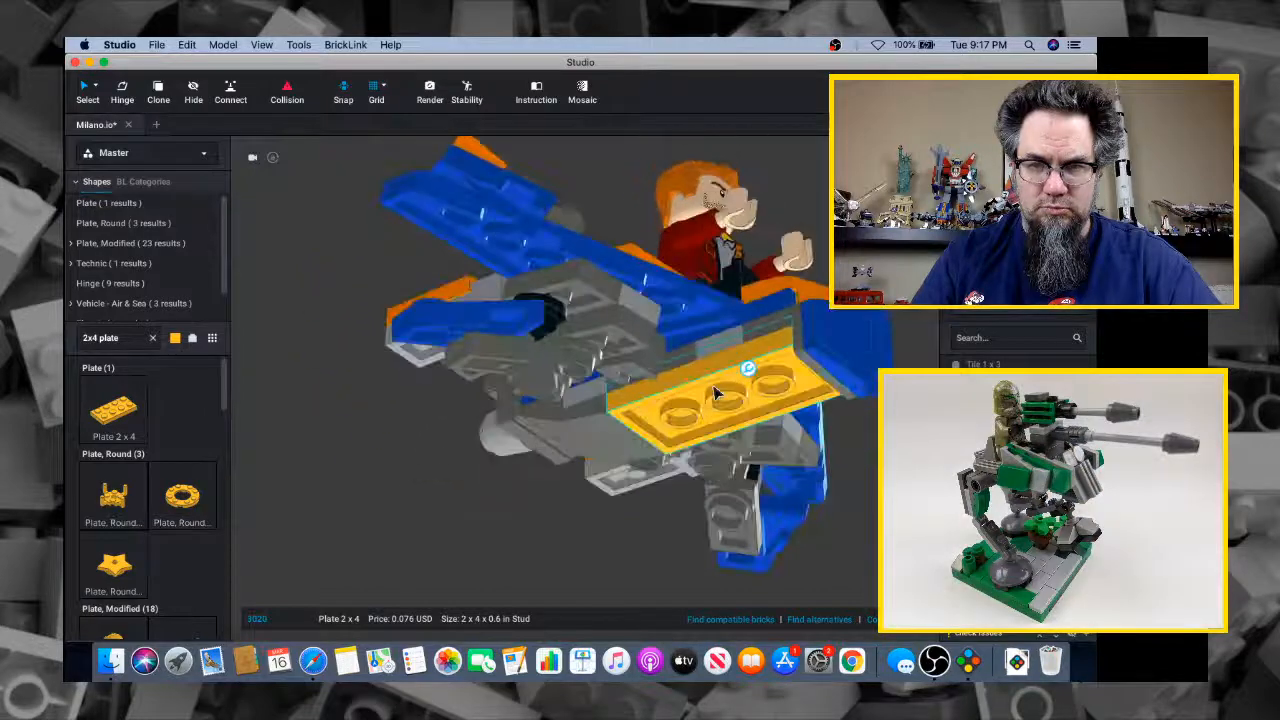
{"action": "key", "text": "super+Tab"}
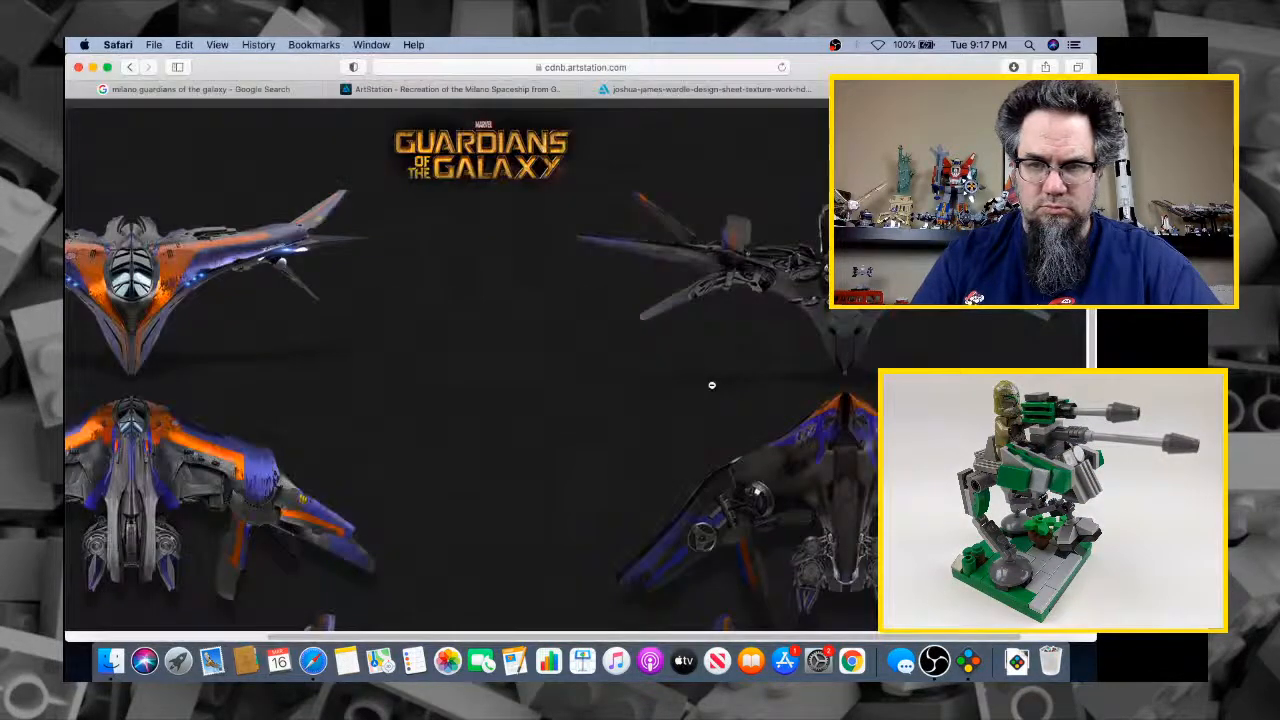
{"action": "scroll", "coordinate": [664, 420], "scroll_direction": "down", "scroll_amount": 5}
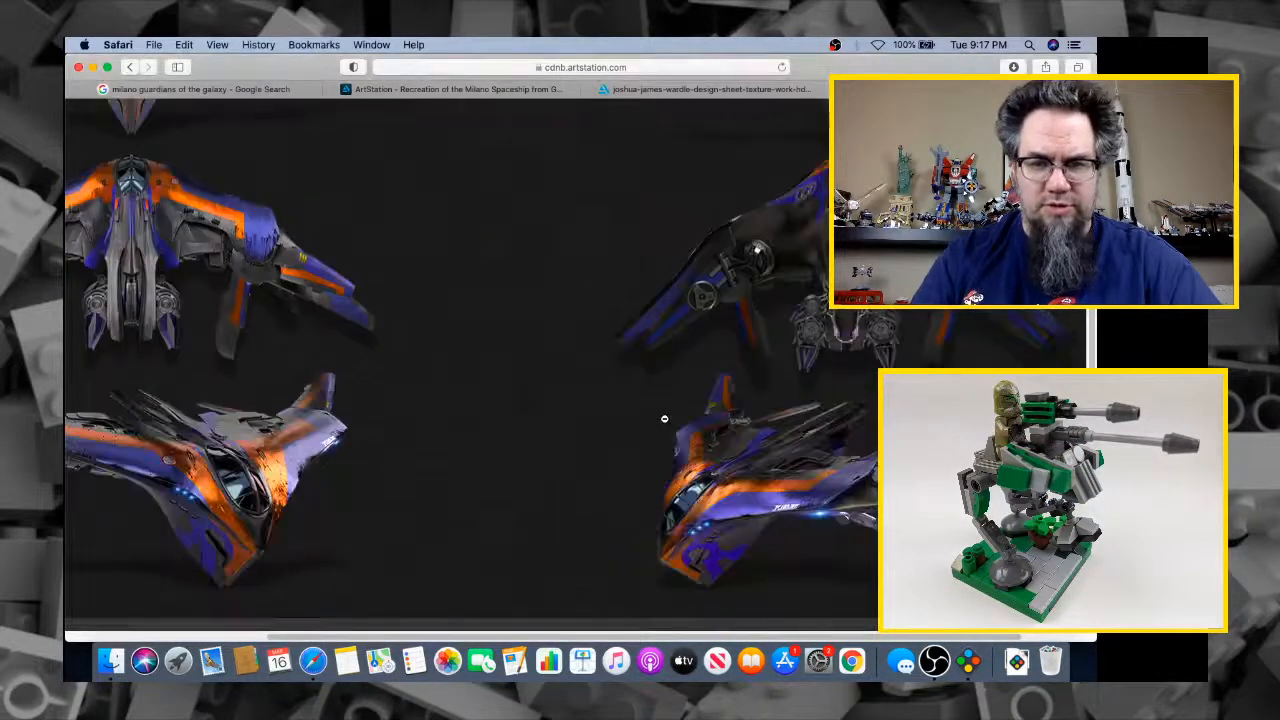
{"action": "key", "text": "super+Tab"}
{"action": "right_click_drag", "start_coordinate": [666, 422], "coordinate": [765, 437]}
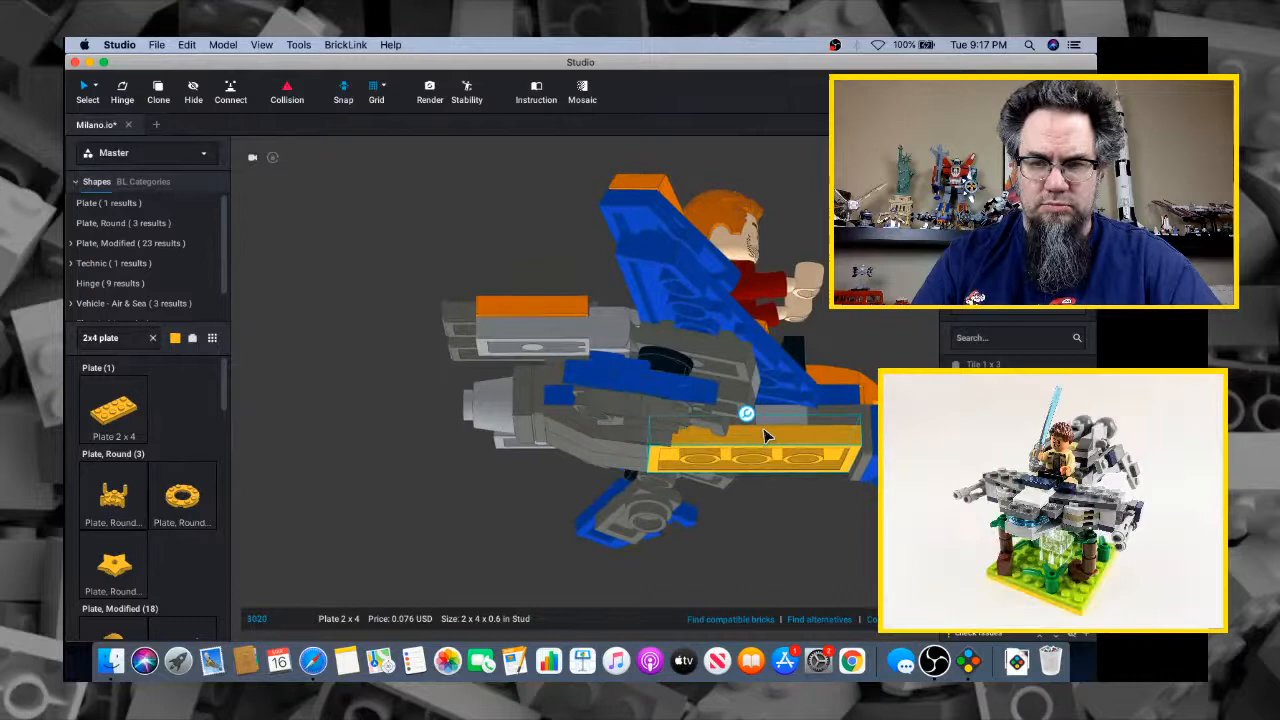
{"action": "key", "text": "super+Tab"}
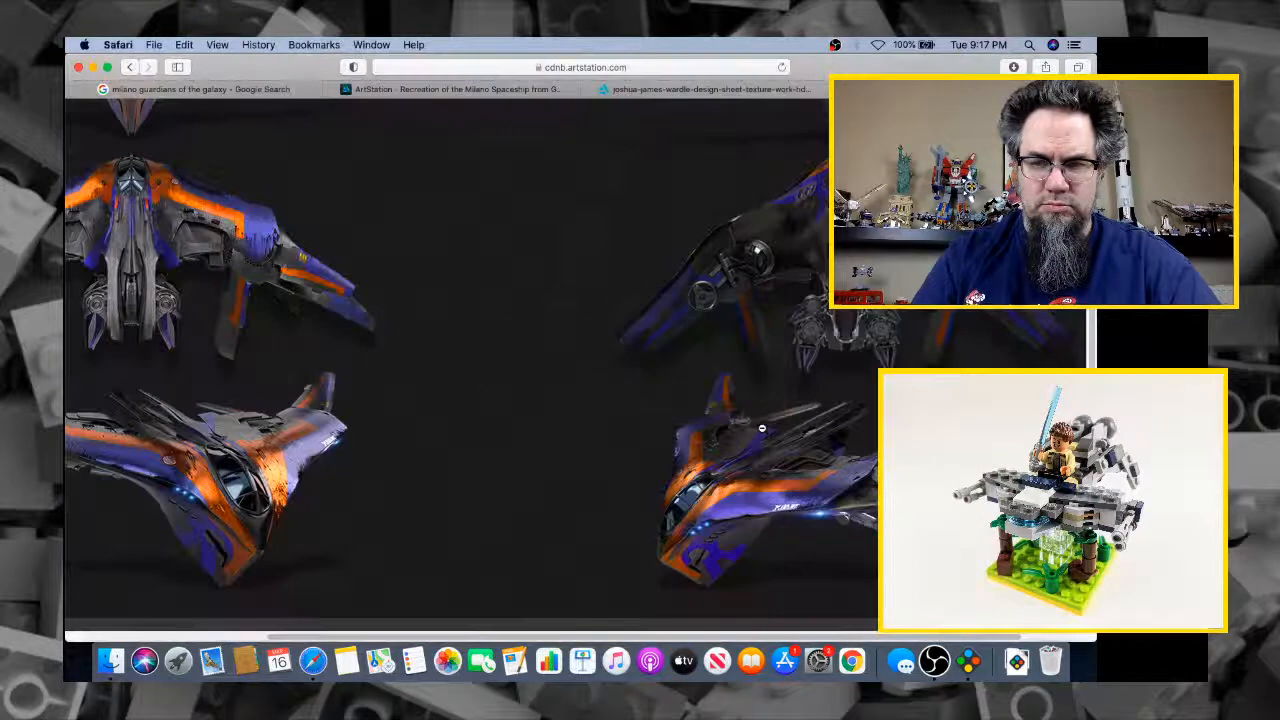
{"action": "key", "text": "super+Tab"}
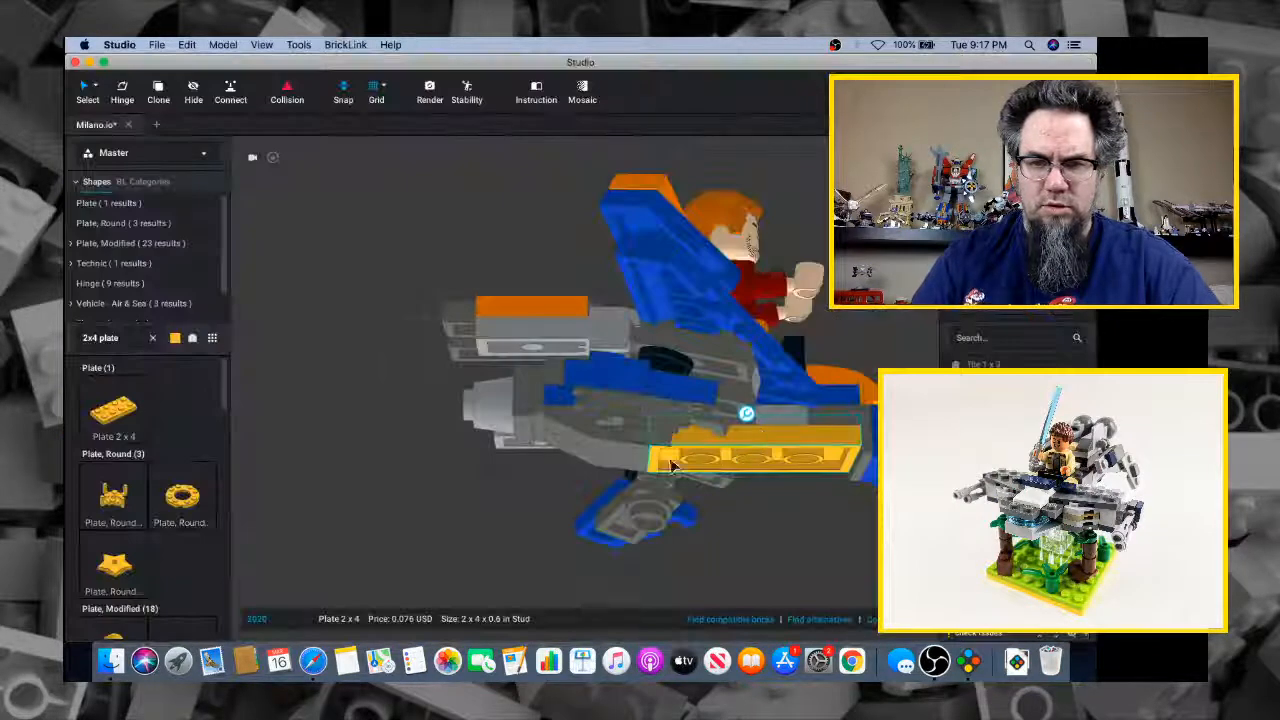
Try a copy of the two inverted curved slopes beneath the front of the Plate 2 x 4, behind the nose
{"action": "left_click", "coordinate": [621, 467]}
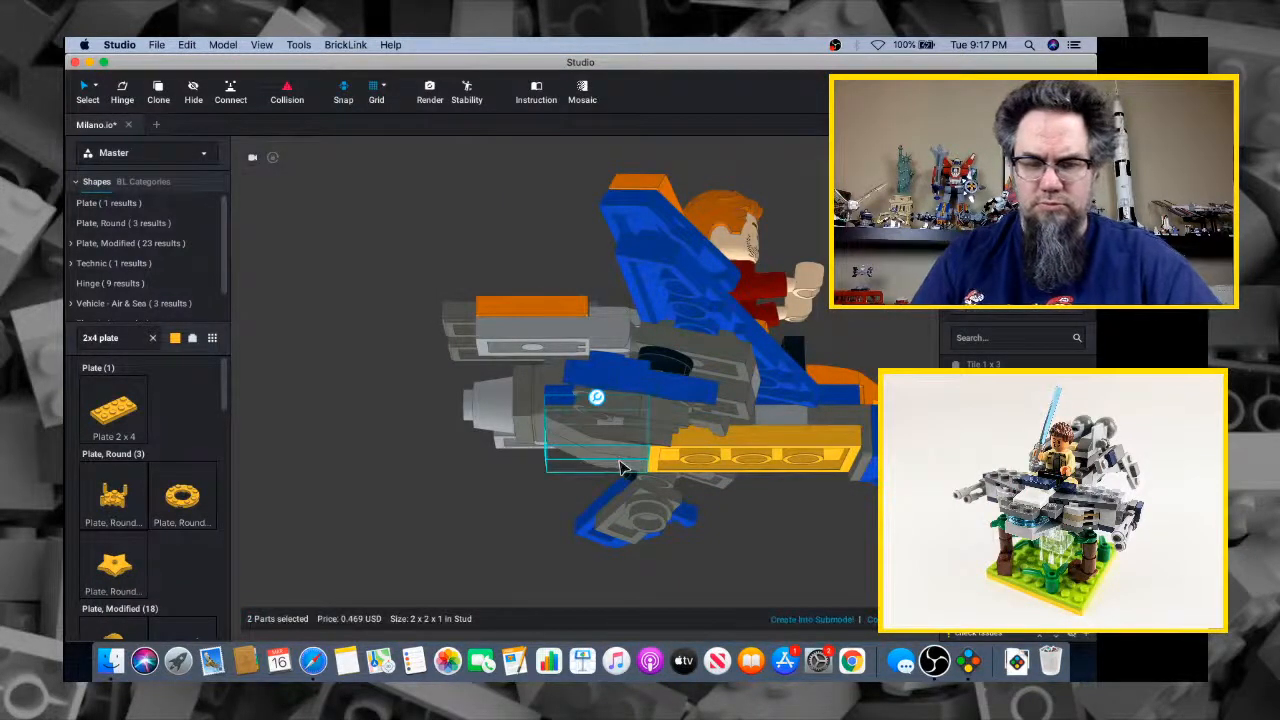
{"action": "left_click_drag", "start_coordinate": [755, 484], "coordinate": [812, 481]}
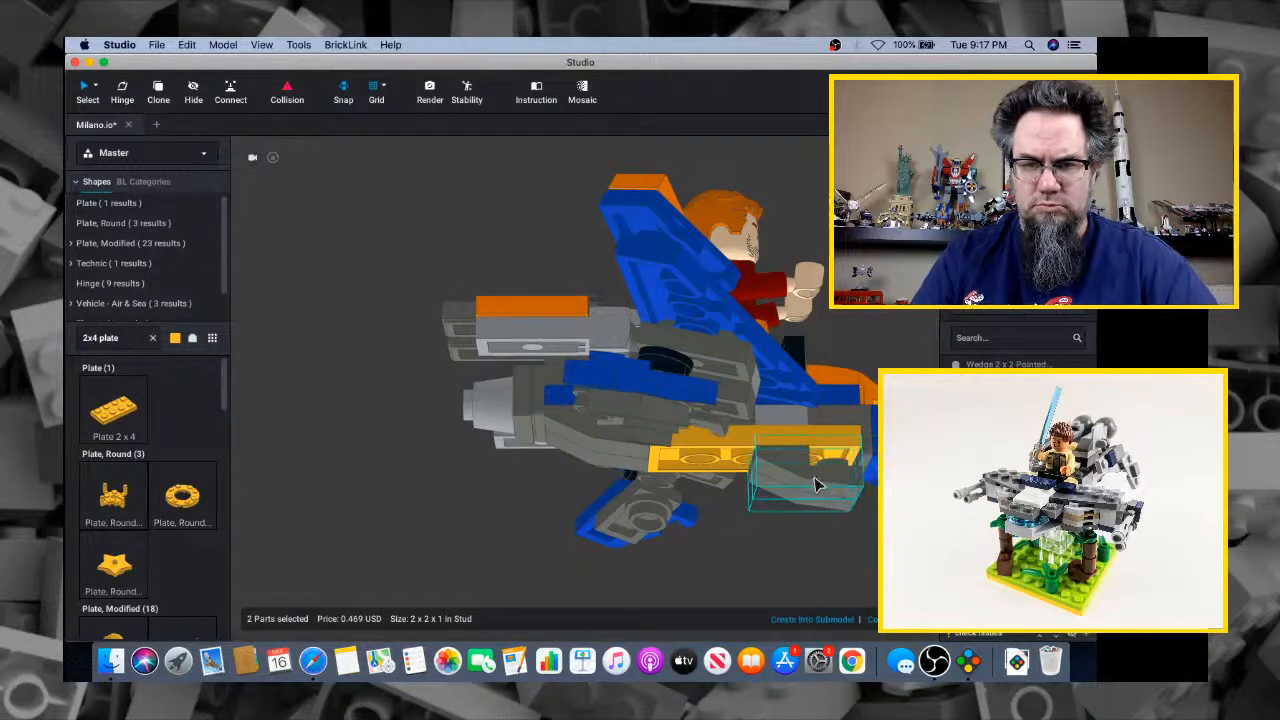
{"action": "right_click_drag", "start_coordinate": [814, 478], "coordinate": [855, 471]}
{"action": "left_click", "coordinate": [926, 342]}
{"action": "right_click_drag", "start_coordinate": [926, 342], "coordinate": [893, 360]}
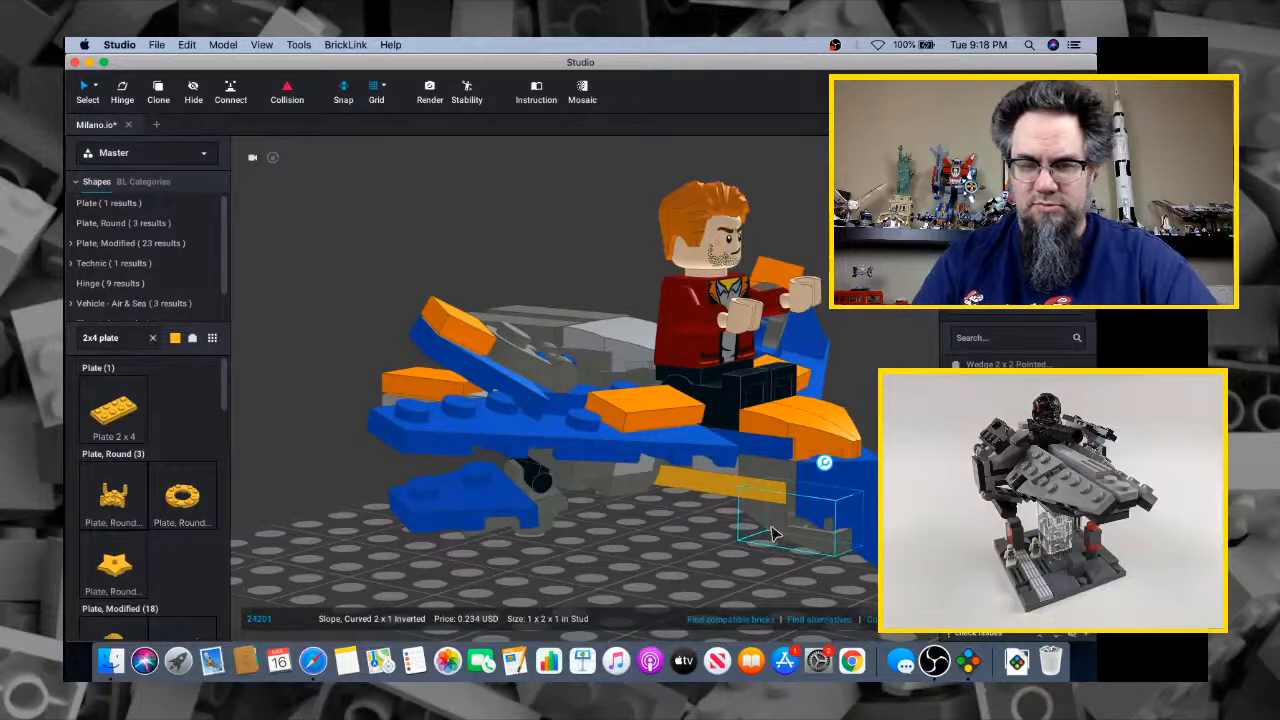
{"action": "key", "text": "Delete"}
{"action": "right_click_drag", "start_coordinate": [797, 507], "coordinate": [789, 477]}
Recolor the Plate 2 x 4 beneath the fuselage gray and delete the remaining inverted curved slope copy behind the nose
{"action": "left_click", "coordinate": [785, 460]}
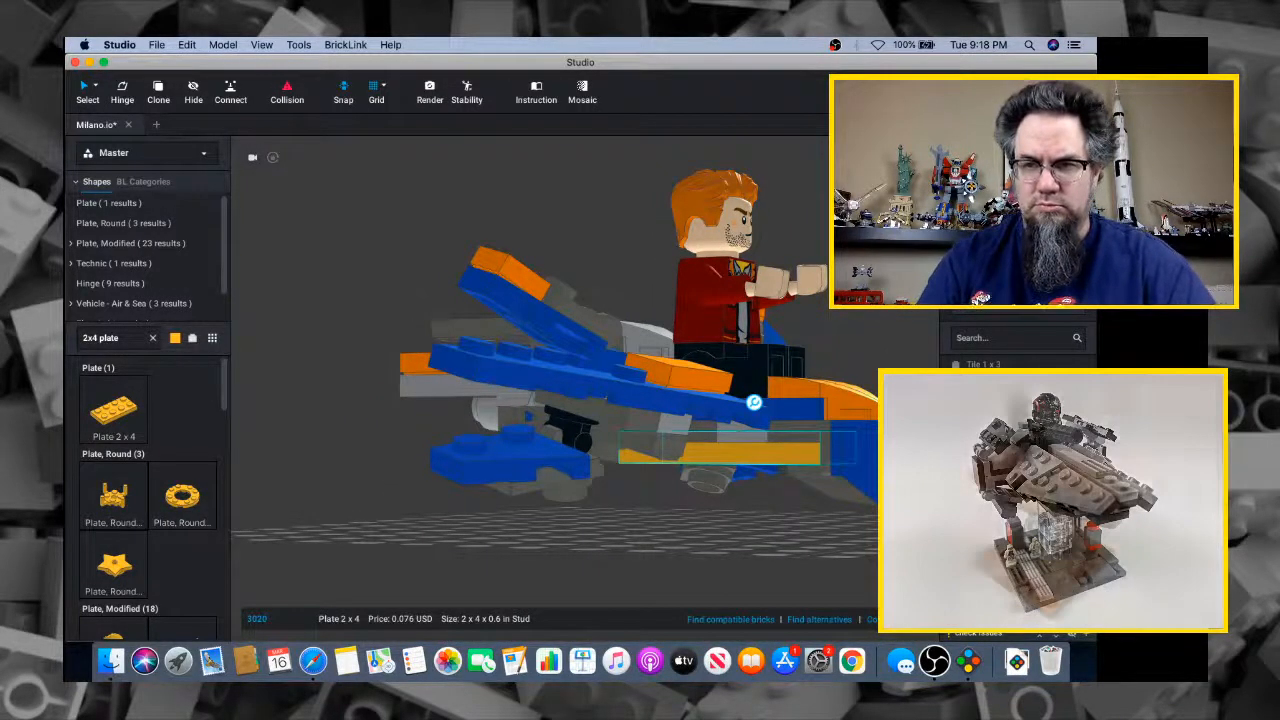
{"action": "right_click_drag", "start_coordinate": [932, 332], "coordinate": [834, 357]}
{"action": "right_click_drag", "start_coordinate": [655, 490], "coordinate": [580, 420]}
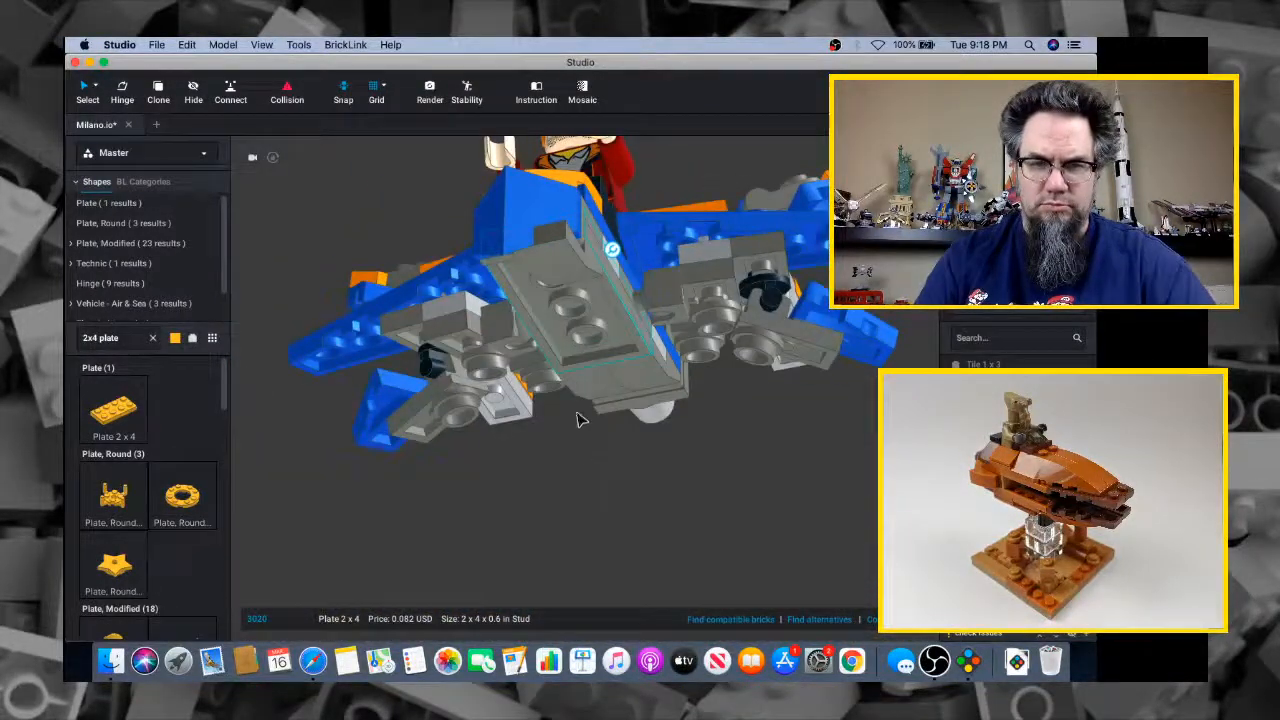
{"action": "left_click", "coordinate": [575, 243]}
{"action": "key", "text": "Delete"}
Search the parts for "2x2 slope" and pick up a Slope 45 2 x 2
{"action": "right_click_drag", "start_coordinate": [607, 283], "coordinate": [559, 325]}
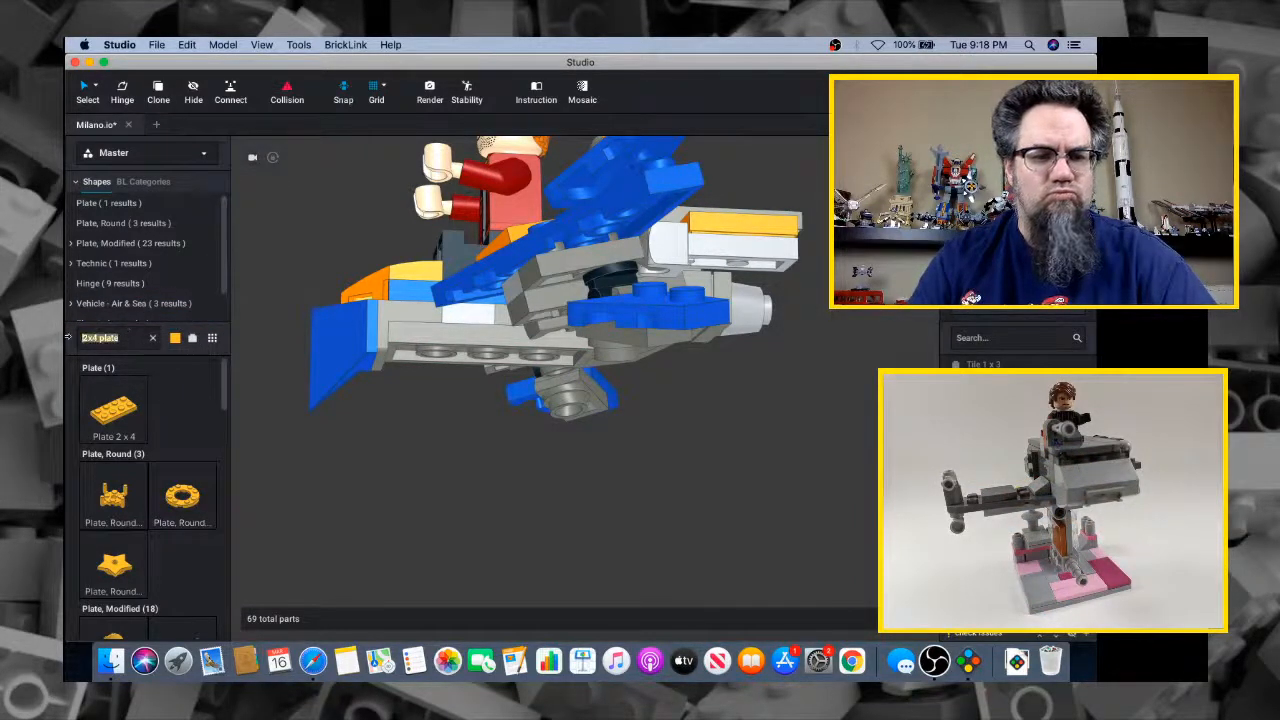
{"action": "type", "text": "x2 slope"}
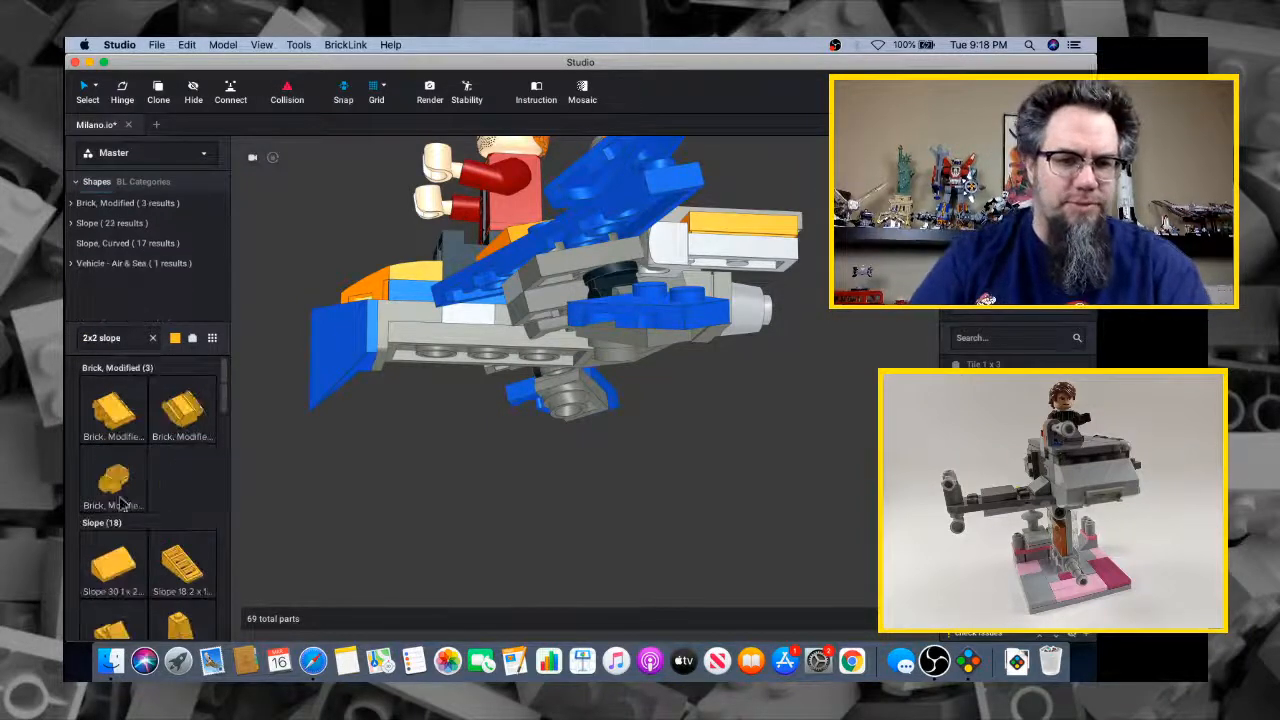
{"action": "scroll", "coordinate": [172, 533], "scroll_direction": "down", "scroll_amount": 5}
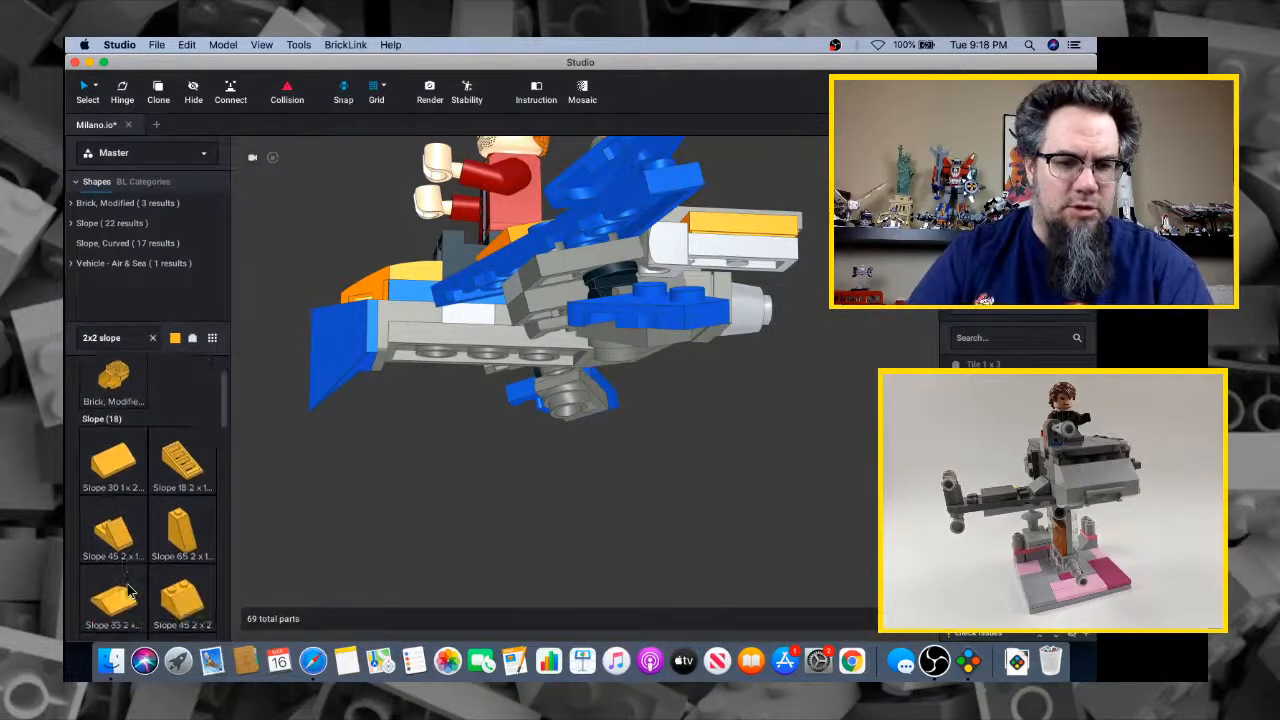
{"action": "left_click", "coordinate": [172, 533]}
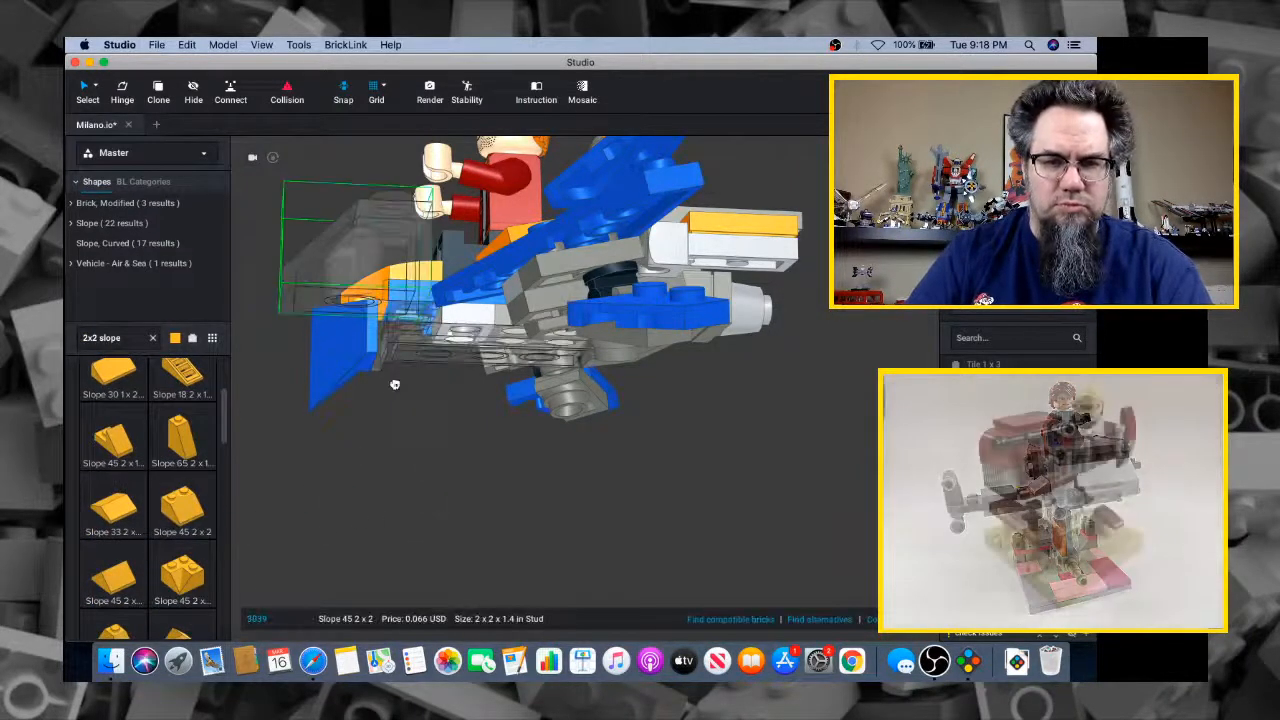
Try the Slope 45 2 x 2 beneath the forward fuselage, directly behind the blue nose
{"action": "right_click_drag", "start_coordinate": [415, 408], "coordinate": [537, 471]}
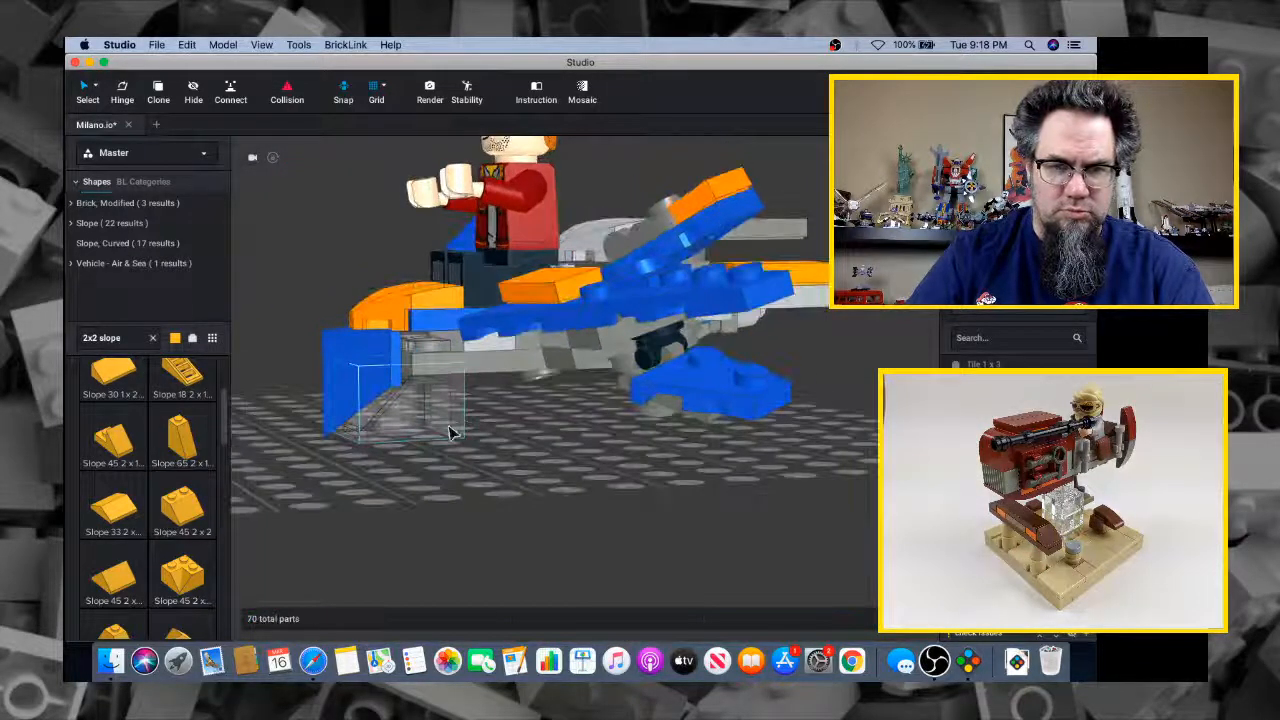
{"action": "mouse_move", "coordinate": [458, 450]}
{"action": "left_mouse_down"}
{"action": "mouse_move", "coordinate": [437, 437]}
{"action": "mouse_move", "coordinate": [474, 442]}
{"action": "left_mouse_up"}
{"action": "right_click_drag", "start_coordinate": [474, 442], "coordinate": [469, 431]}
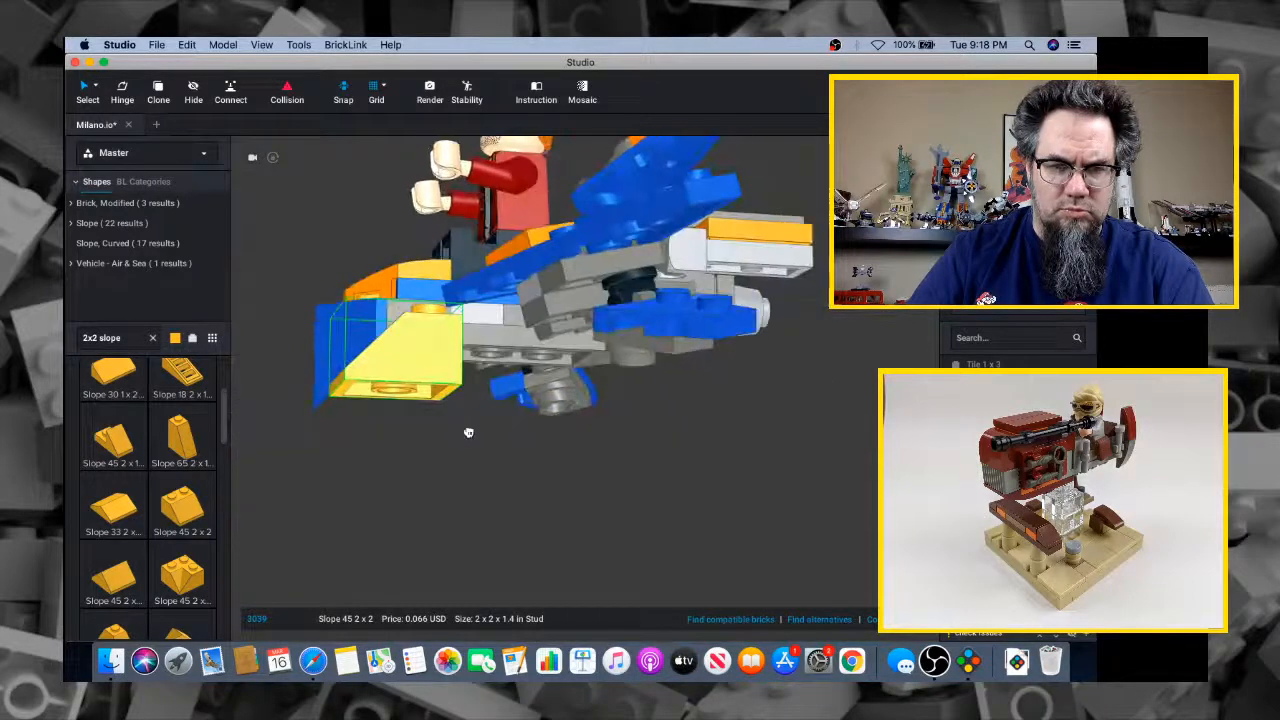
{"action": "left_click_drag", "start_coordinate": [469, 431], "coordinate": [446, 500]}
{"action": "right_click_drag", "start_coordinate": [446, 500], "coordinate": [451, 507]}
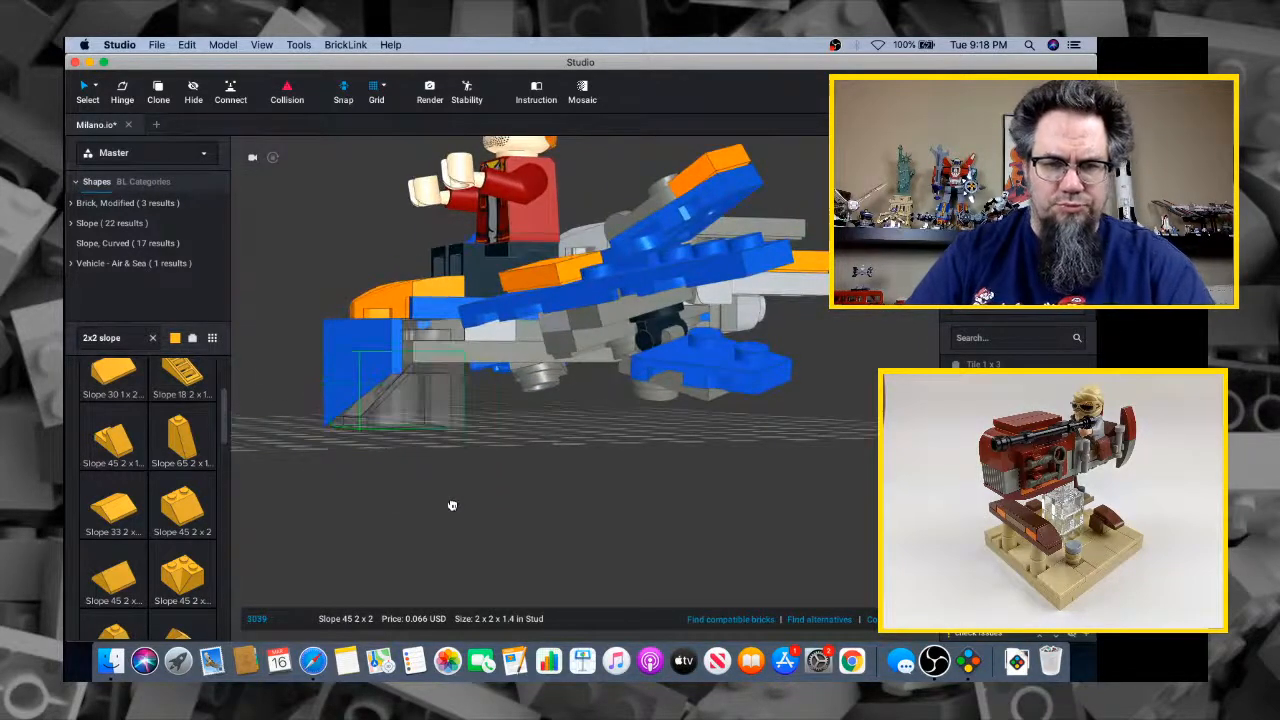
Move the Slope 45 2 x 2 away from the fuselage onto the open grid in front of the ship
{"action": "scroll", "coordinate": [451, 507], "scroll_direction": "up", "scroll_amount": 5}
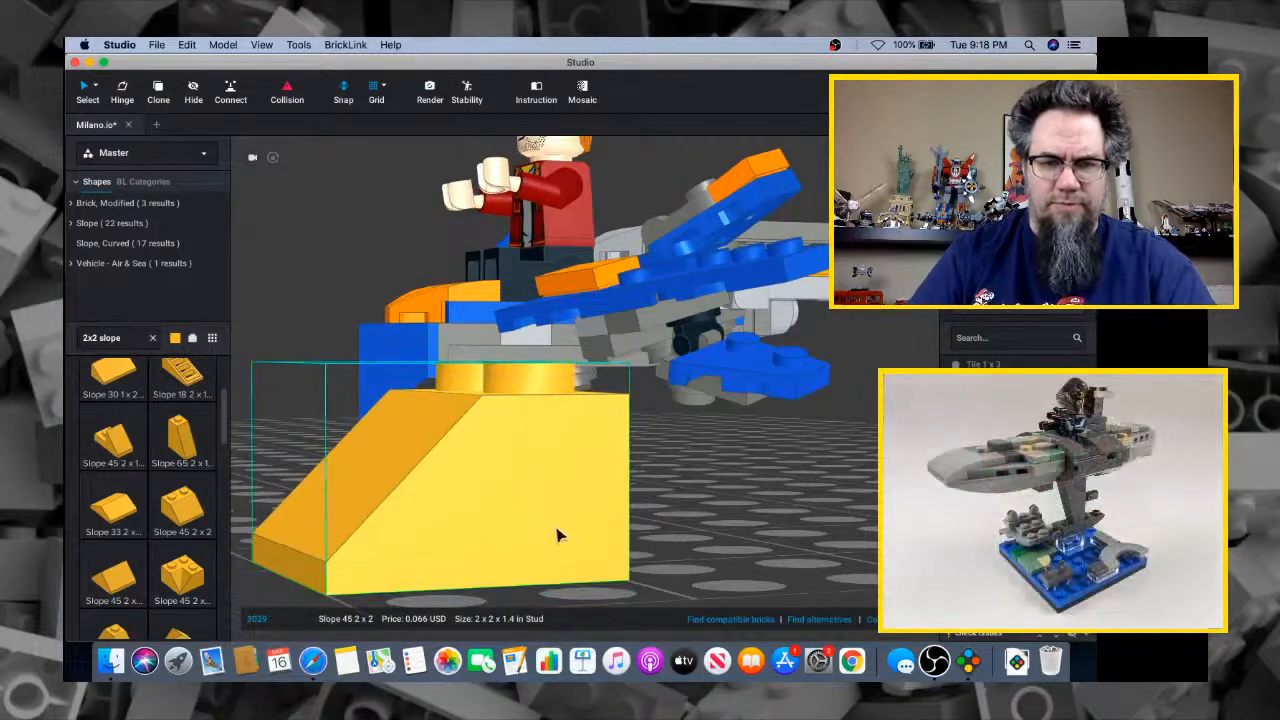
{"action": "right_click_drag", "start_coordinate": [560, 536], "coordinate": [569, 549]}
{"action": "middle_click_drag", "start_coordinate": [569, 549], "coordinate": [548, 302]}
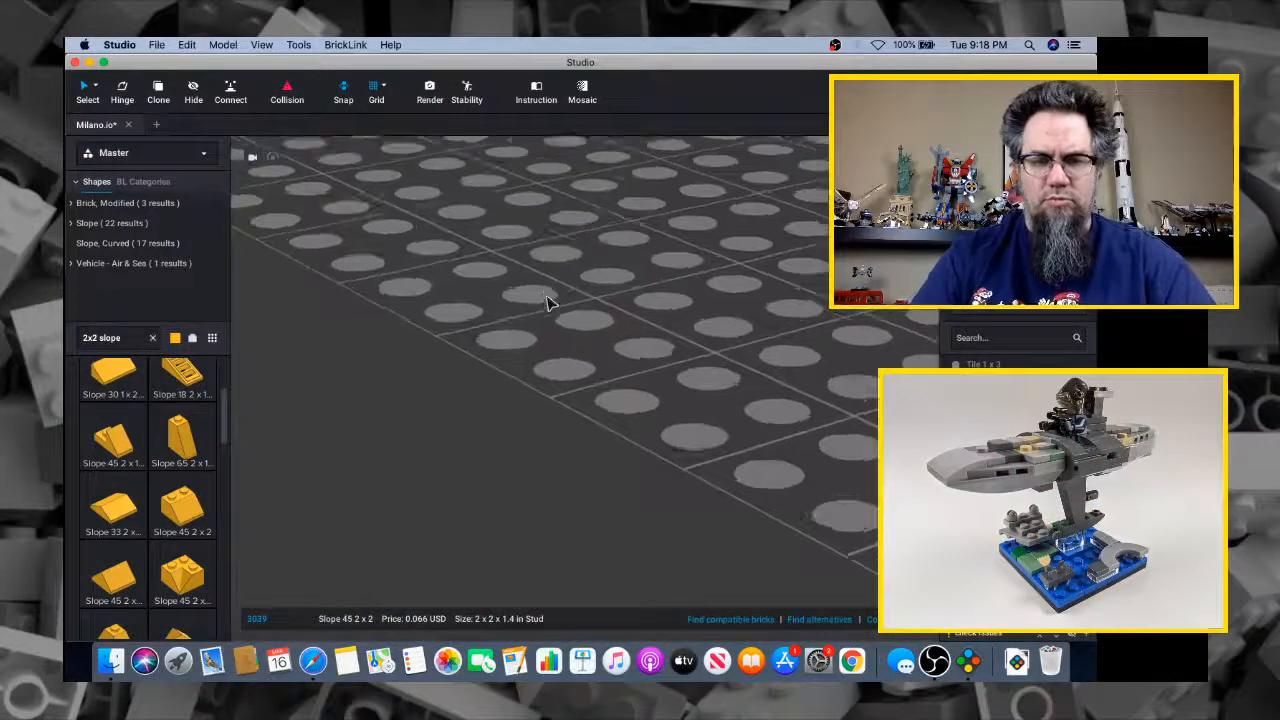
{"action": "scroll", "coordinate": [548, 302], "scroll_direction": "down", "scroll_amount": 10}
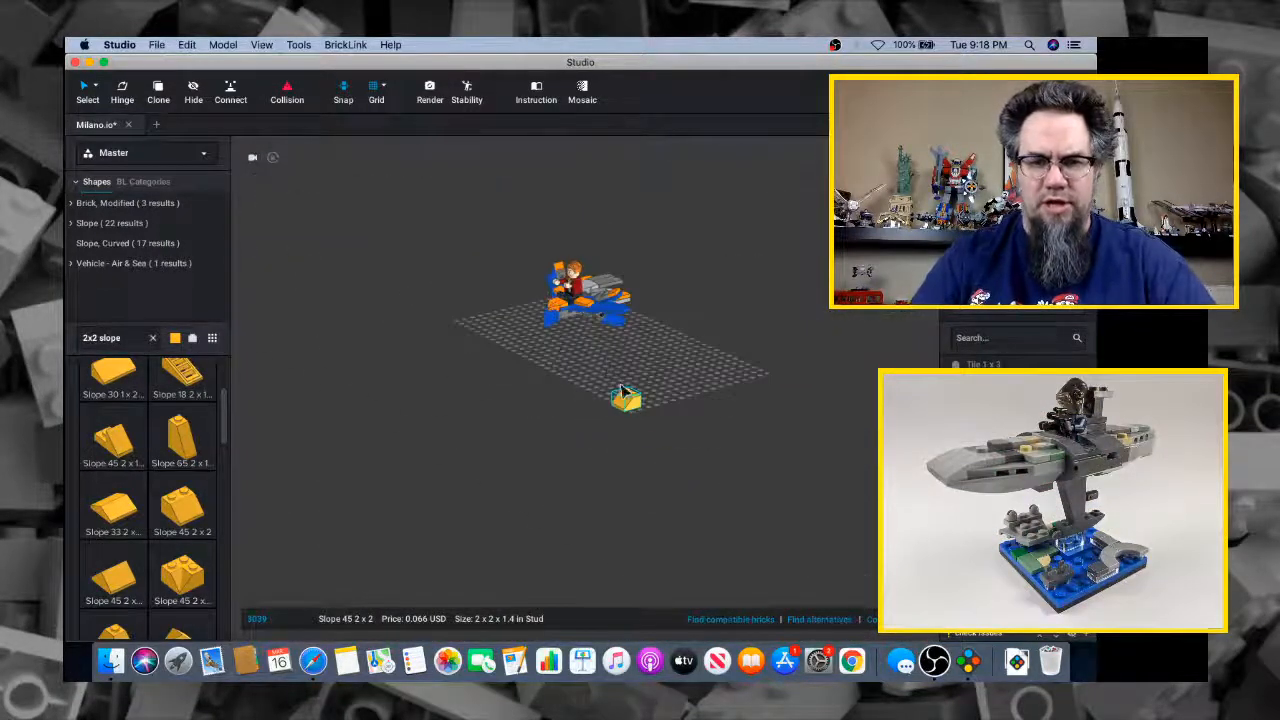
{"action": "left_click_drag", "start_coordinate": [613, 366], "coordinate": [578, 342]}
{"action": "scroll", "coordinate": [575, 342], "scroll_direction": "up", "scroll_amount": 10}
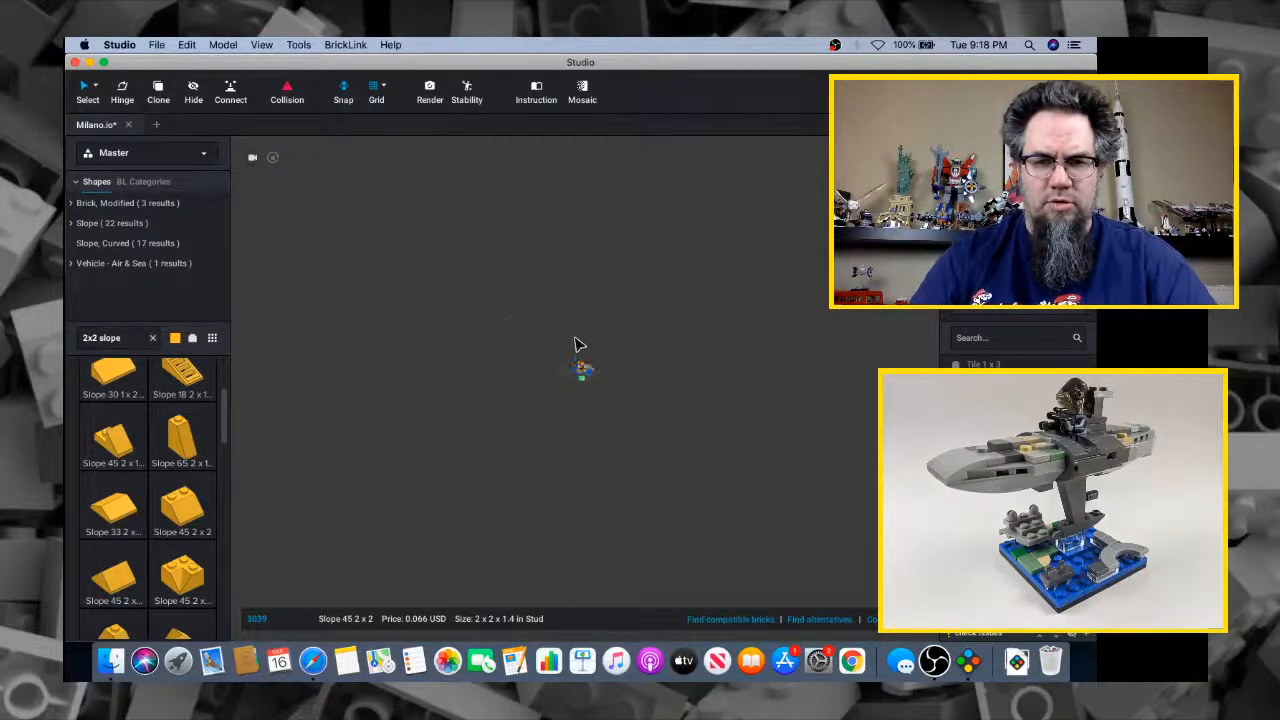
{"action": "scroll", "coordinate": [548, 282], "scroll_direction": "down", "scroll_amount": 6}
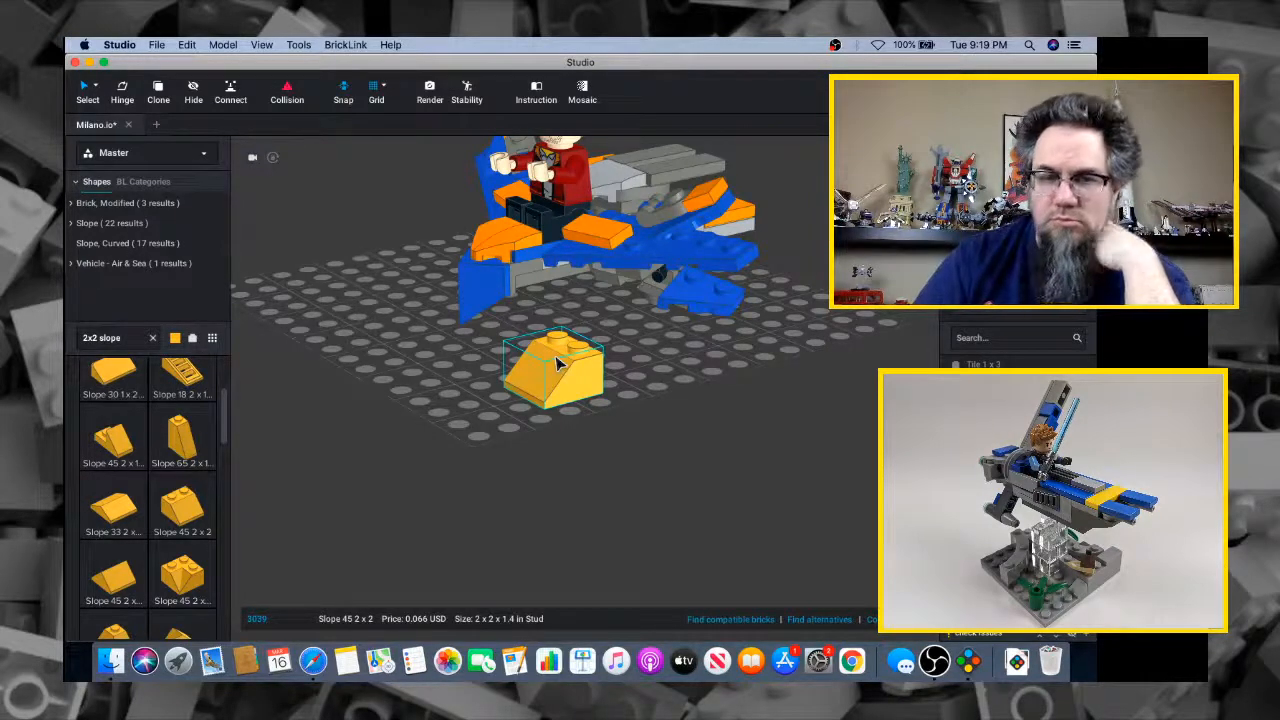
{"action": "left_click_drag", "start_coordinate": [565, 393], "coordinate": [540, 371]}
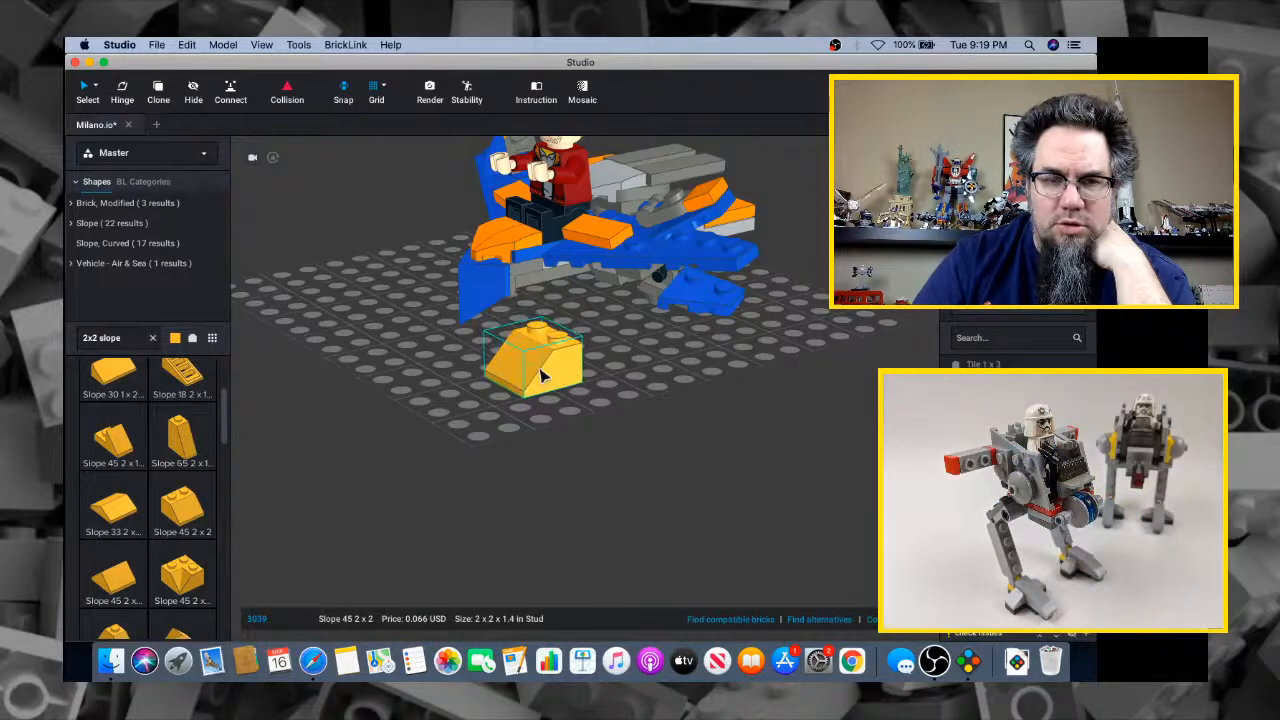
Try the Slope 45 2 x 2 behind the nose once more, check it from the front, and delete it
{"action": "mouse_move", "coordinate": [540, 371]}
{"action": "right_mouse_down"}
{"action": "mouse_move", "coordinate": [520, 361]}
{"action": "mouse_move", "coordinate": [524, 372]}
{"action": "right_mouse_up"}
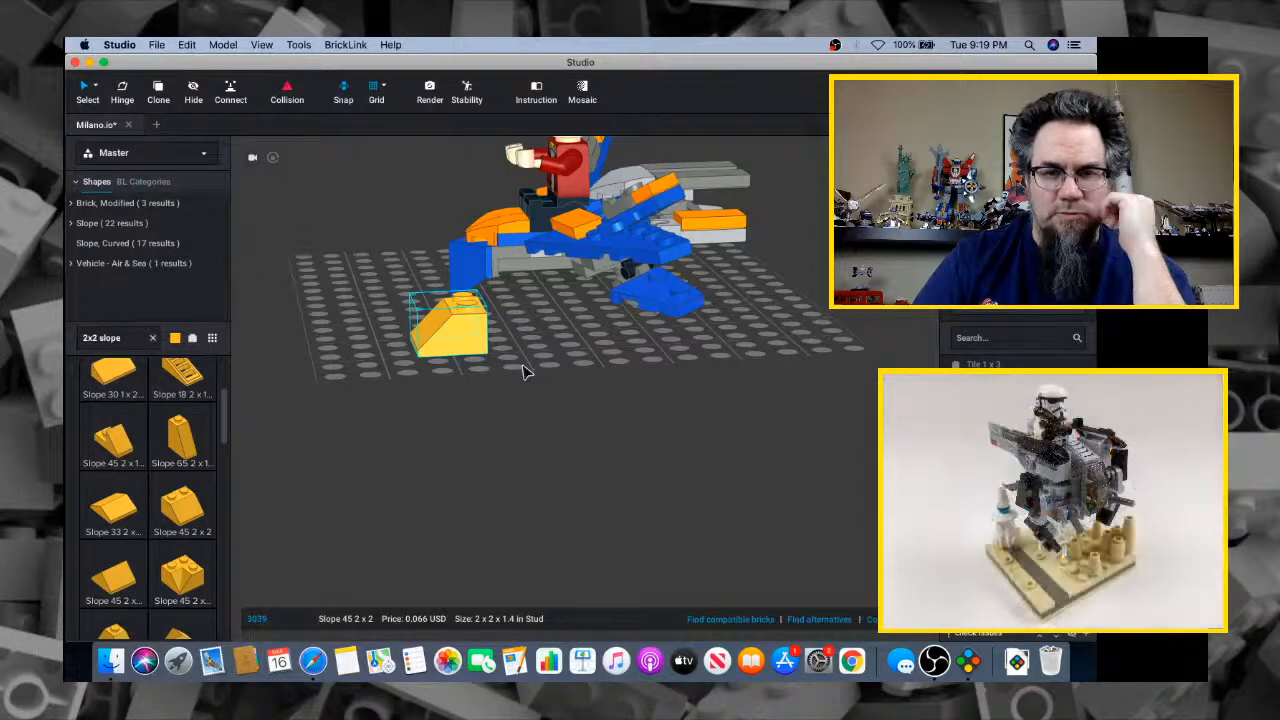
{"action": "right_click_drag", "start_coordinate": [522, 372], "coordinate": [517, 364]}
{"action": "left_click_drag", "start_coordinate": [447, 298], "coordinate": [516, 296]}
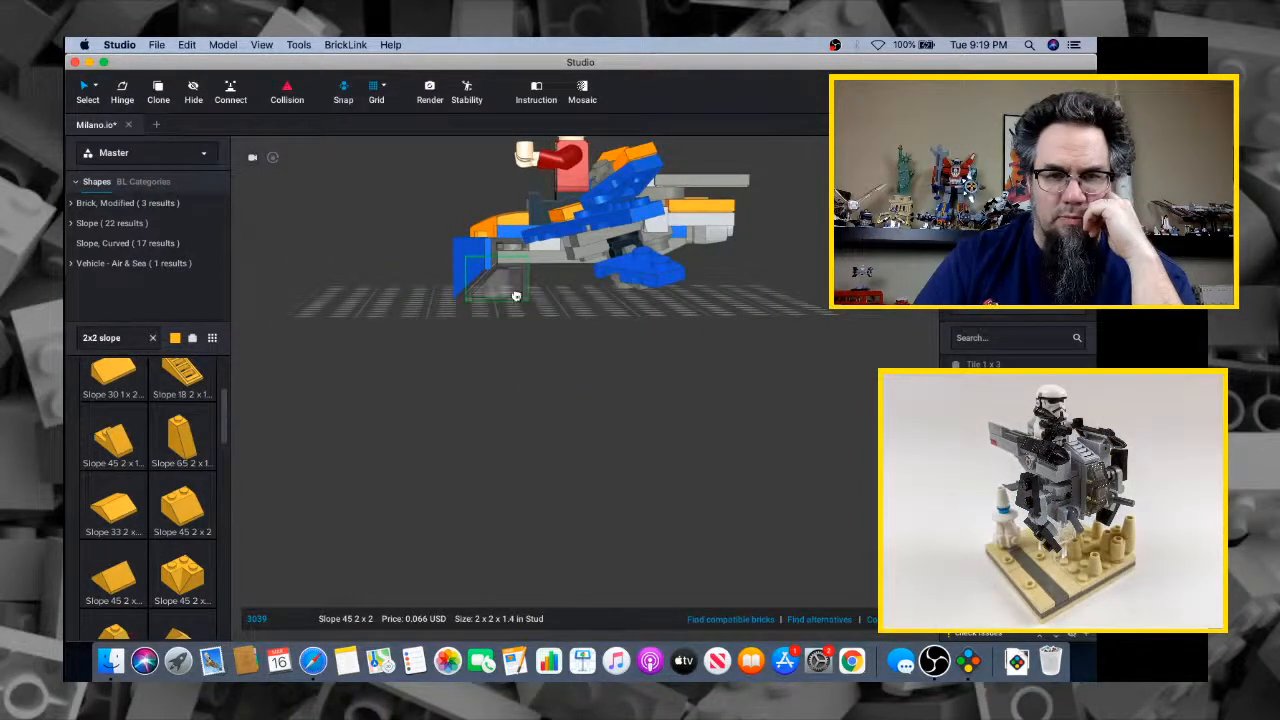
{"action": "right_click_drag", "start_coordinate": [512, 292], "coordinate": [555, 355]}
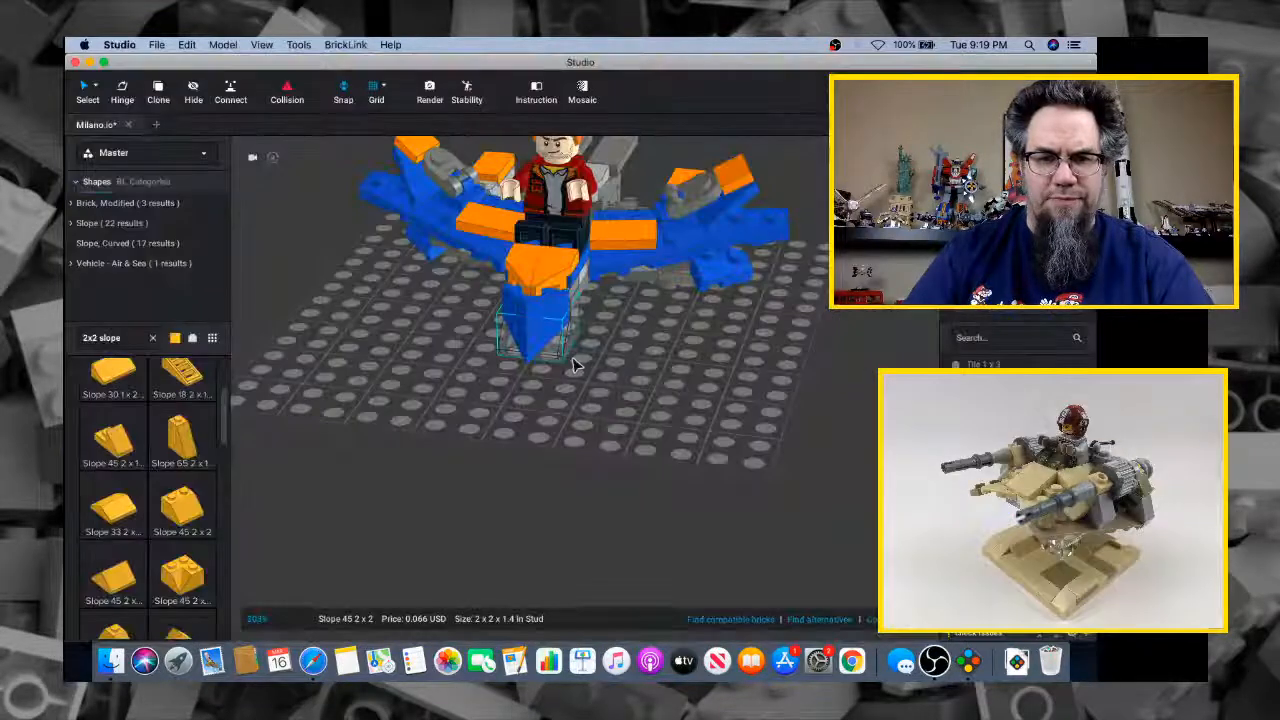
{"action": "left_click", "coordinate": [575, 365]}
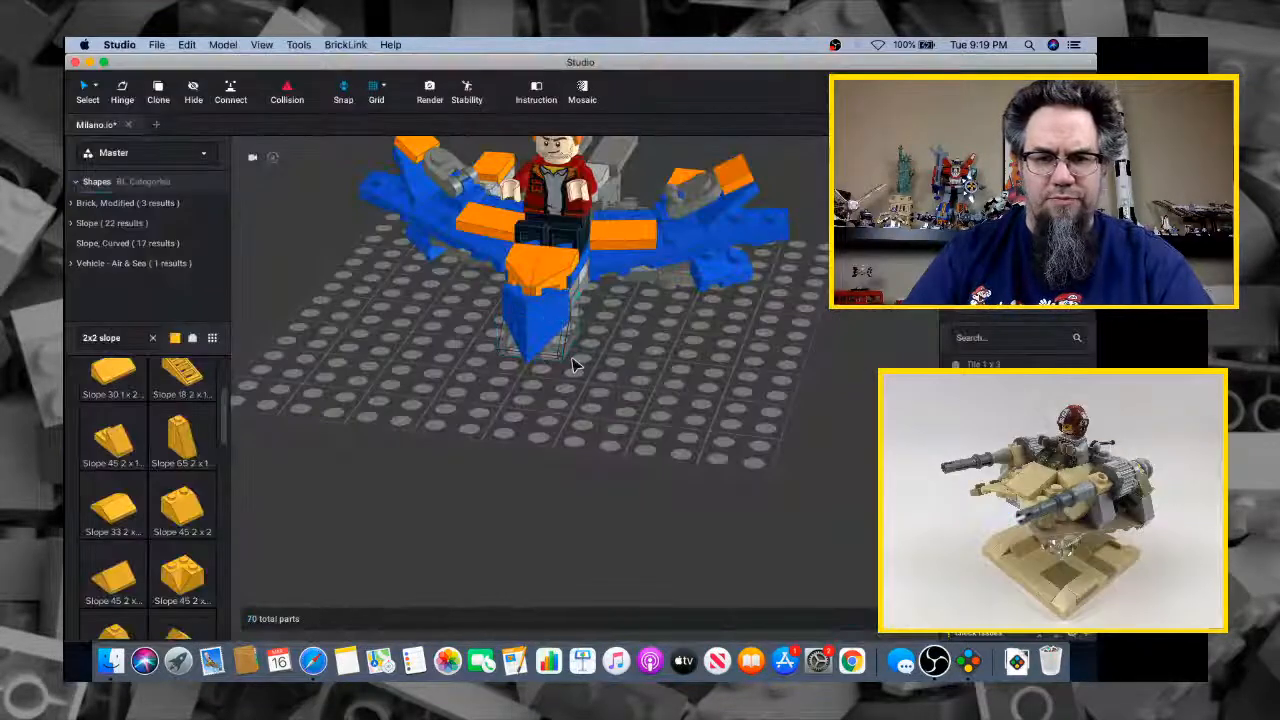
{"action": "left_click", "coordinate": [563, 350]}
{"action": "key", "text": "Delete"}
Try a Slope 30 1 x 2 x 2/3 in front of the nose, rotating it upright, and discard it
{"action": "right_click_drag", "start_coordinate": [563, 352], "coordinate": [510, 283]}
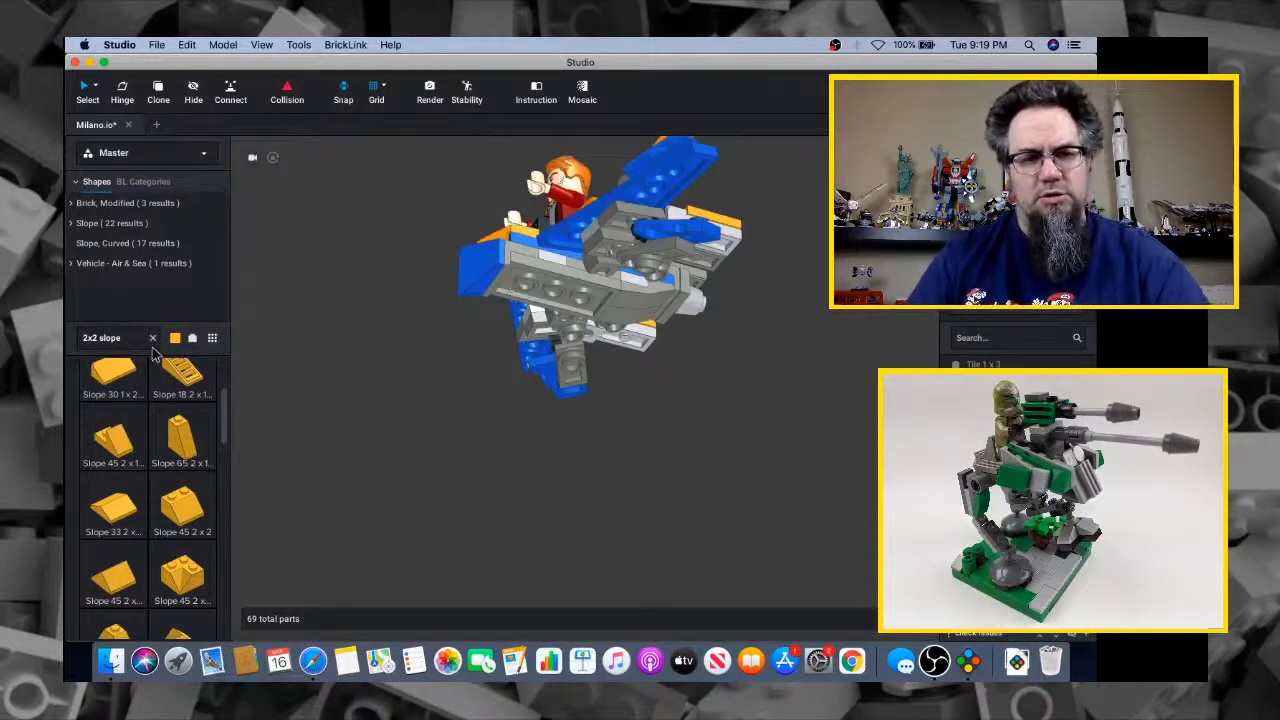
{"action": "left_click", "coordinate": [112, 383]}
{"action": "right_click_drag", "start_coordinate": [420, 352], "coordinate": [511, 379]}
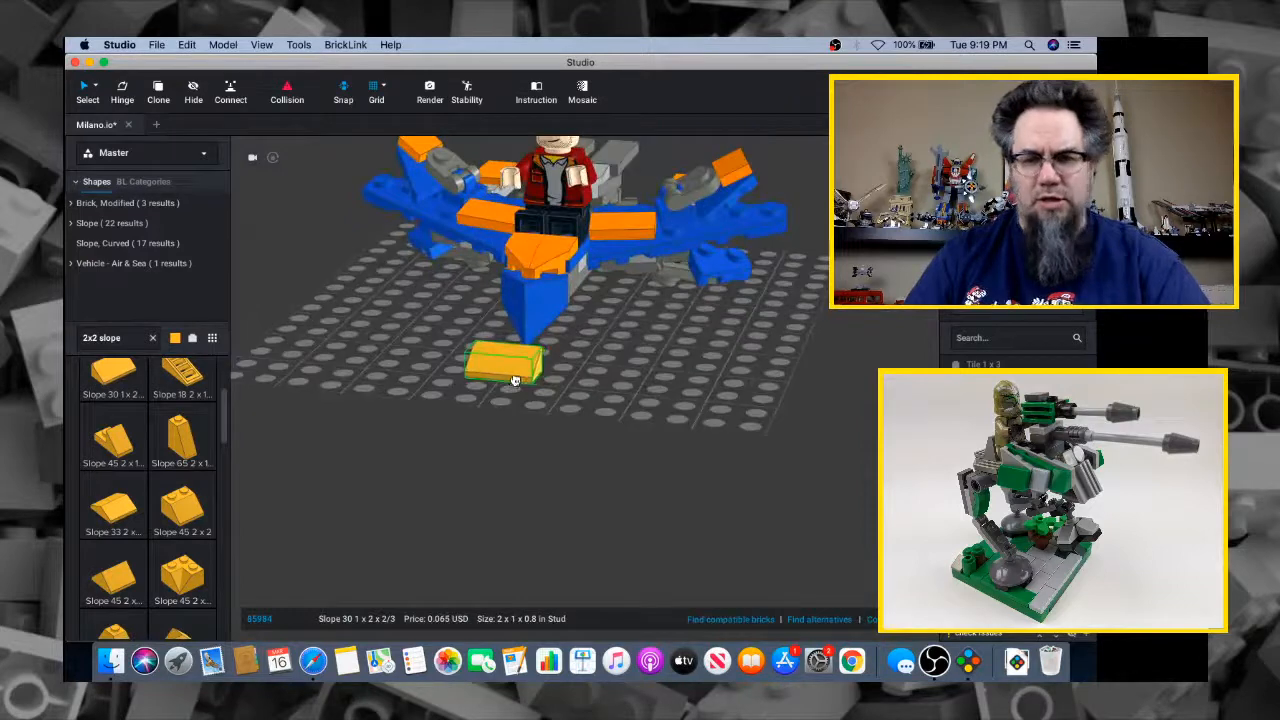
{"action": "key", "text": "Up"}
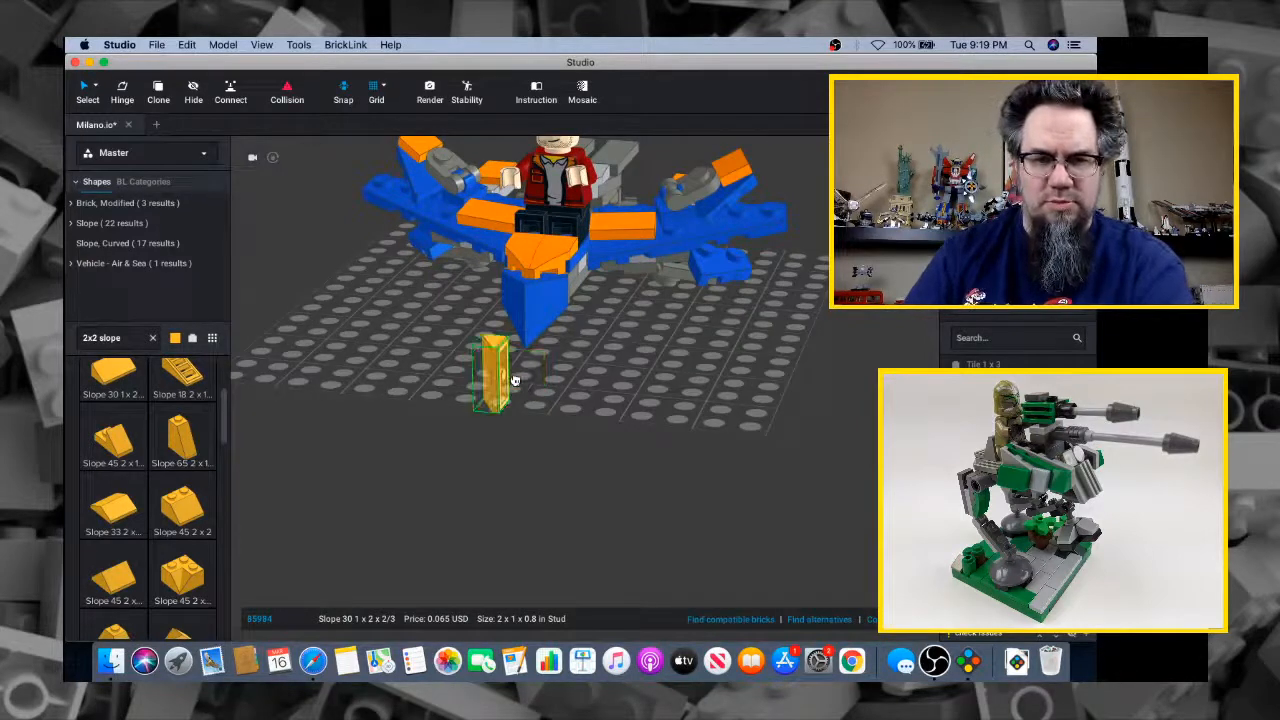
{"action": "key", "text": "Right"}
{"action": "key", "text": "Down"}
{"action": "right_click_drag", "start_coordinate": [512, 372], "coordinate": [551, 378]}
{"action": "key", "text": "Up"}
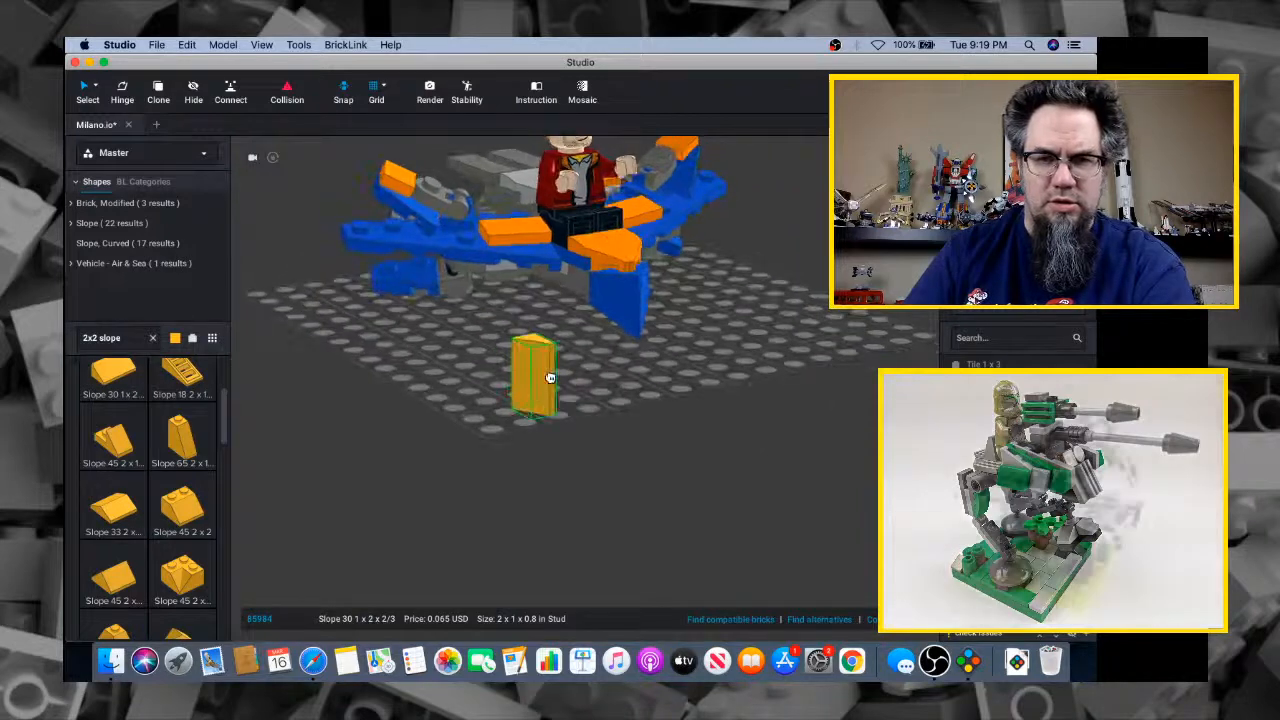
{"action": "key", "text": "Escape"}
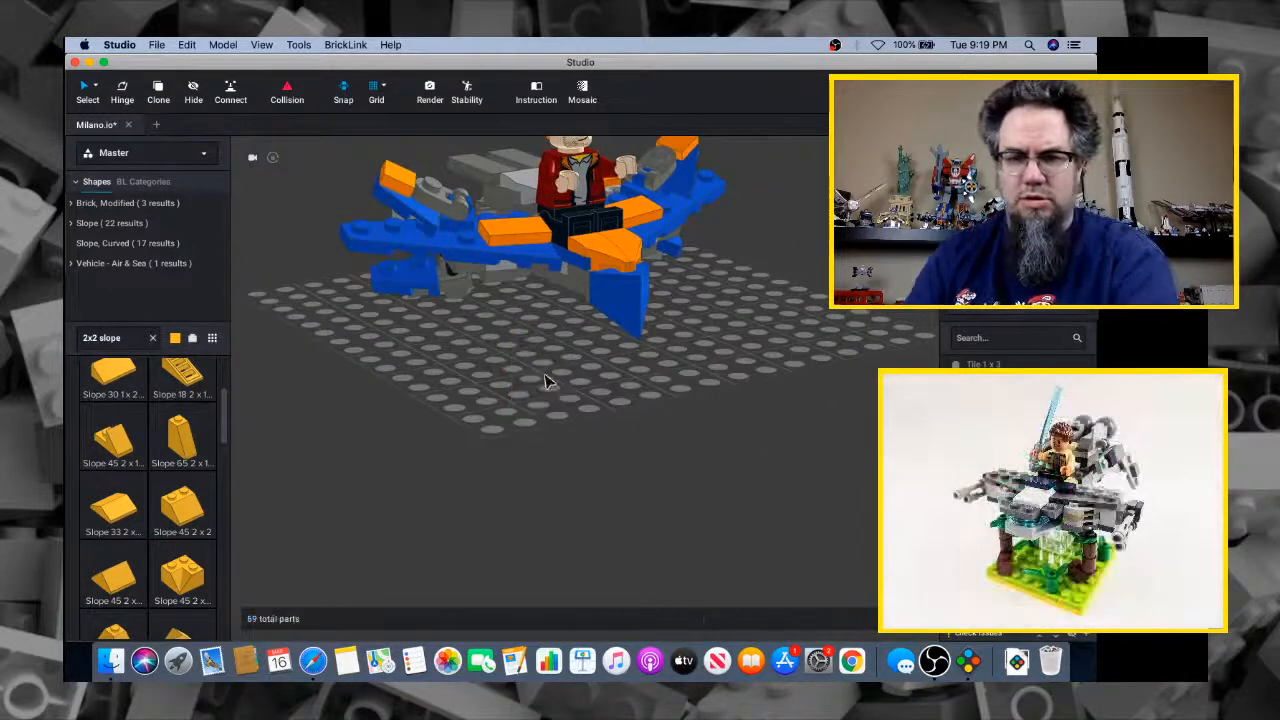
Copy the blue double inverted nose slope and place the rotated copy beneath the fuselage directly behind the nose
{"action": "left_click", "coordinate": [622, 320]}
{"action": "left_click_drag", "start_coordinate": [622, 320], "coordinate": [592, 372]}
{"action": "key", "text": "Right"}
{"action": "key", "text": "Right"}
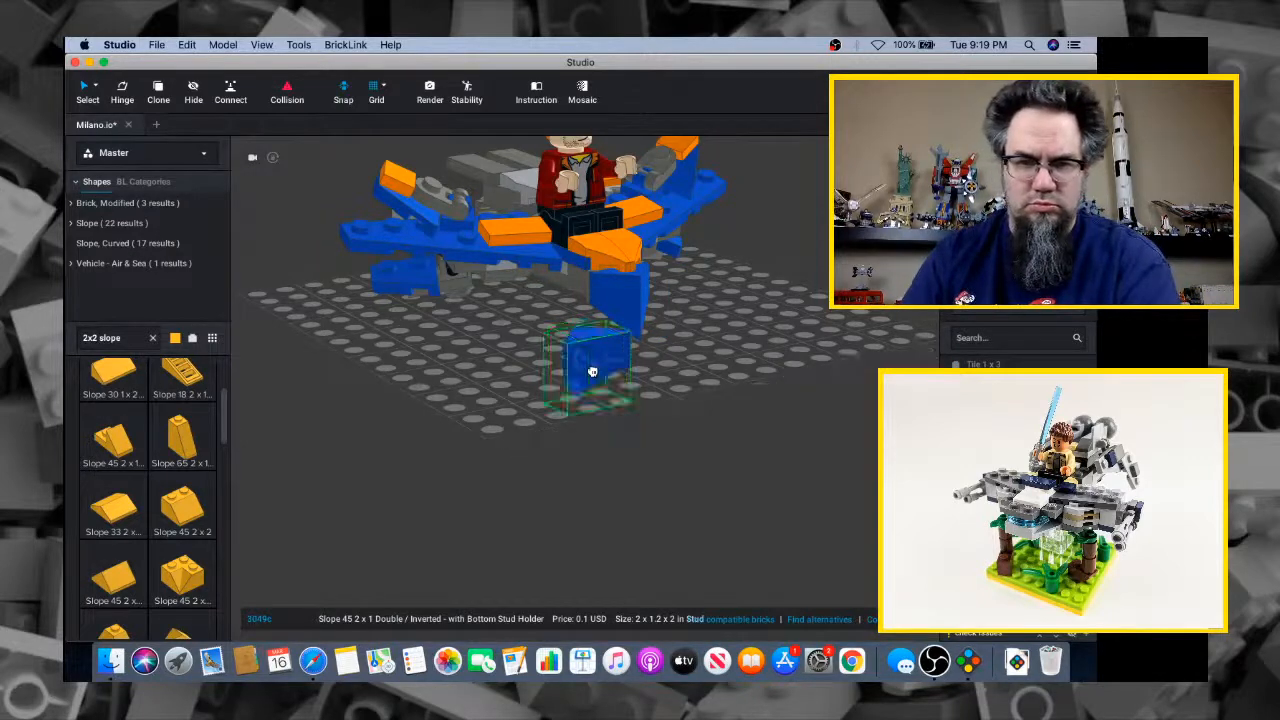
{"action": "key", "text": "Down"}
{"action": "right_click_drag", "start_coordinate": [592, 372], "coordinate": [641, 310]}
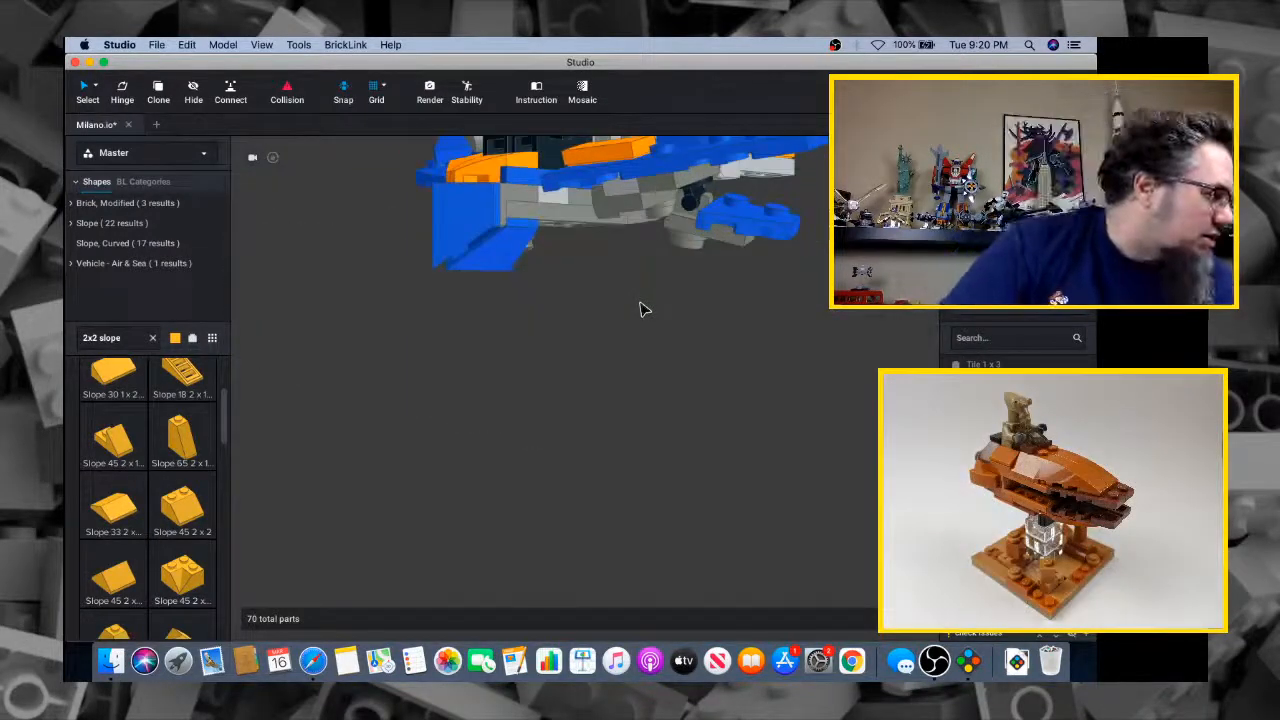
Compare the ship's nose and the added blue slope from several angles with the Milano reference images in Safari
{"action": "right_click_drag", "start_coordinate": [466, 317], "coordinate": [466, 327]}
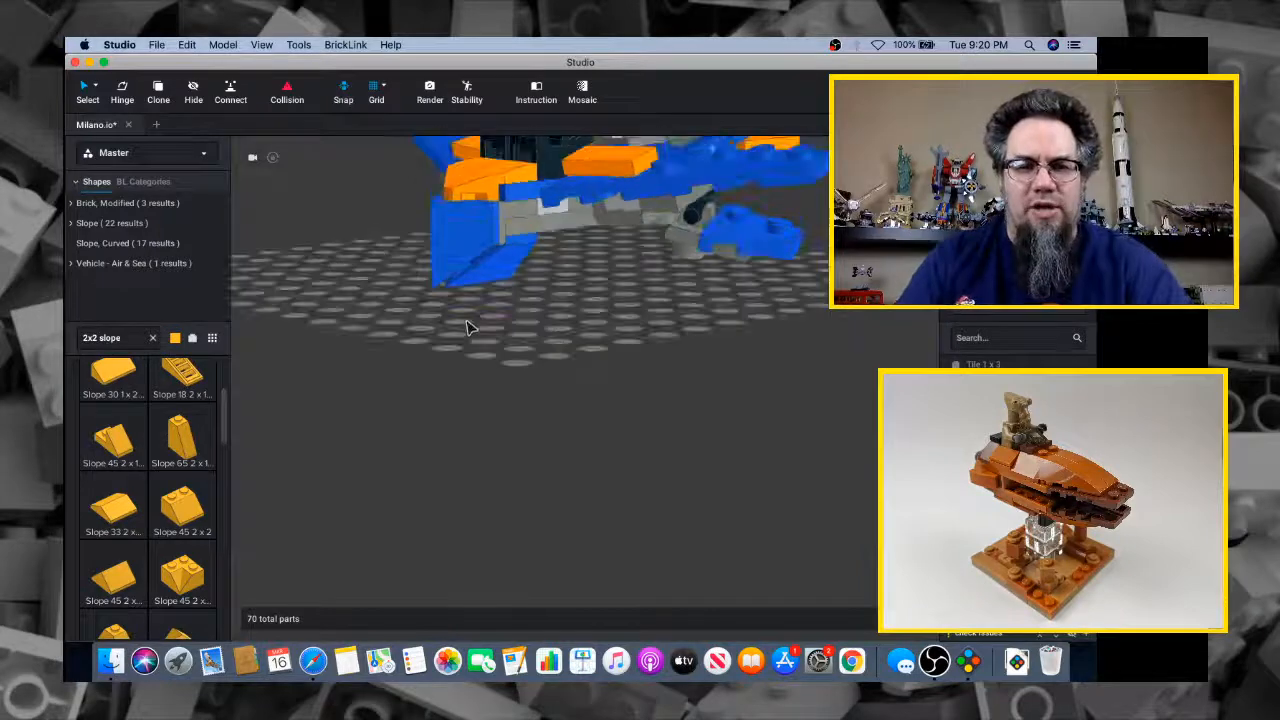
{"action": "scroll", "coordinate": [466, 327], "scroll_direction": "down", "scroll_amount": 2}
{"action": "scroll", "coordinate": [466, 327], "scroll_direction": "up", "scroll_amount": 2}
{"action": "scroll", "coordinate": [466, 327], "scroll_direction": "down", "scroll_amount": 2}
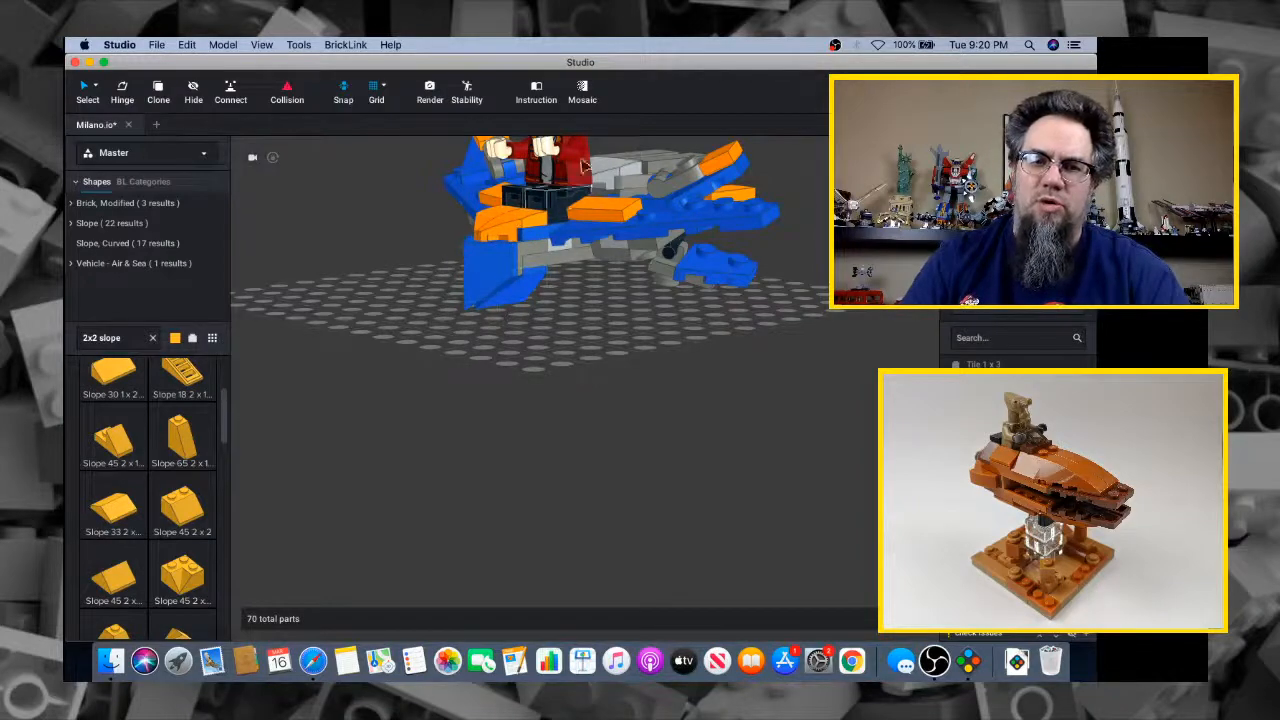
{"action": "right_click_drag", "start_coordinate": [577, 220], "coordinate": [591, 243]}
{"action": "key", "text": "super+Tab"}
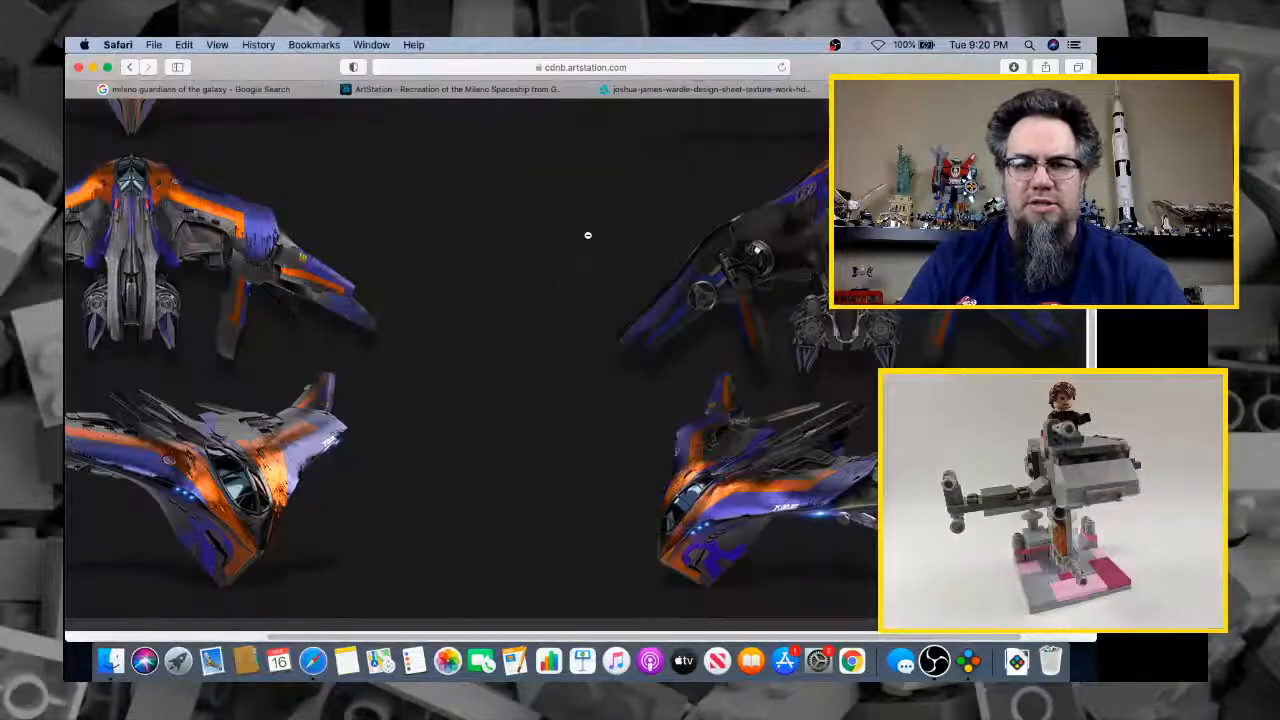
{"action": "key", "text": "super+Tab"}
{"action": "right_click_drag", "start_coordinate": [545, 276], "coordinate": [508, 256]}
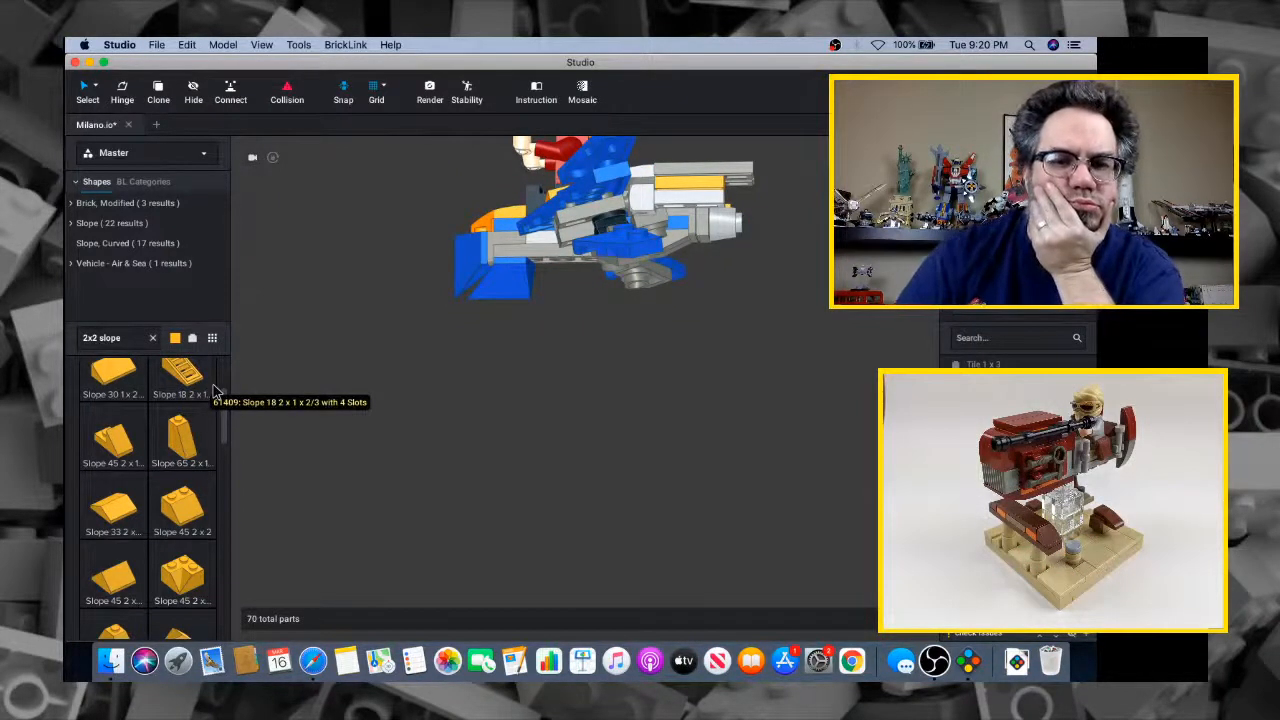
{"action": "left_click", "coordinate": [508, 295]}
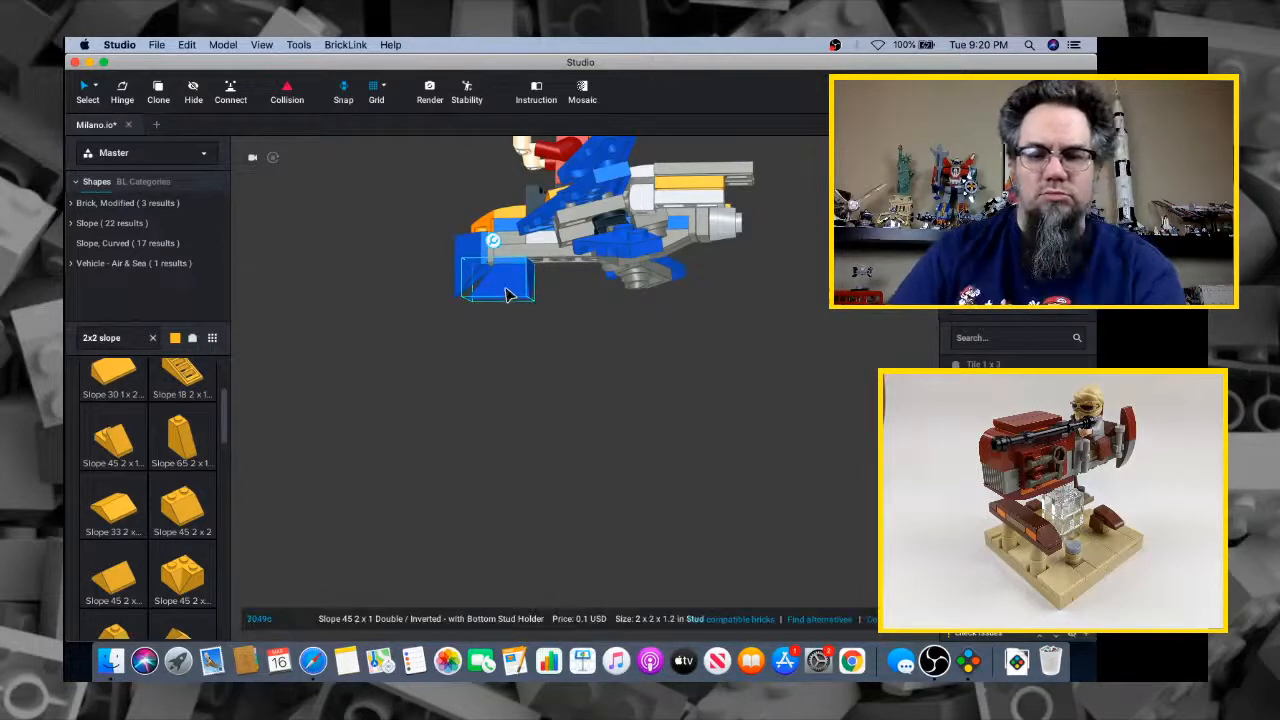
{"action": "right_click_drag", "start_coordinate": [508, 295], "coordinate": [512, 296]}
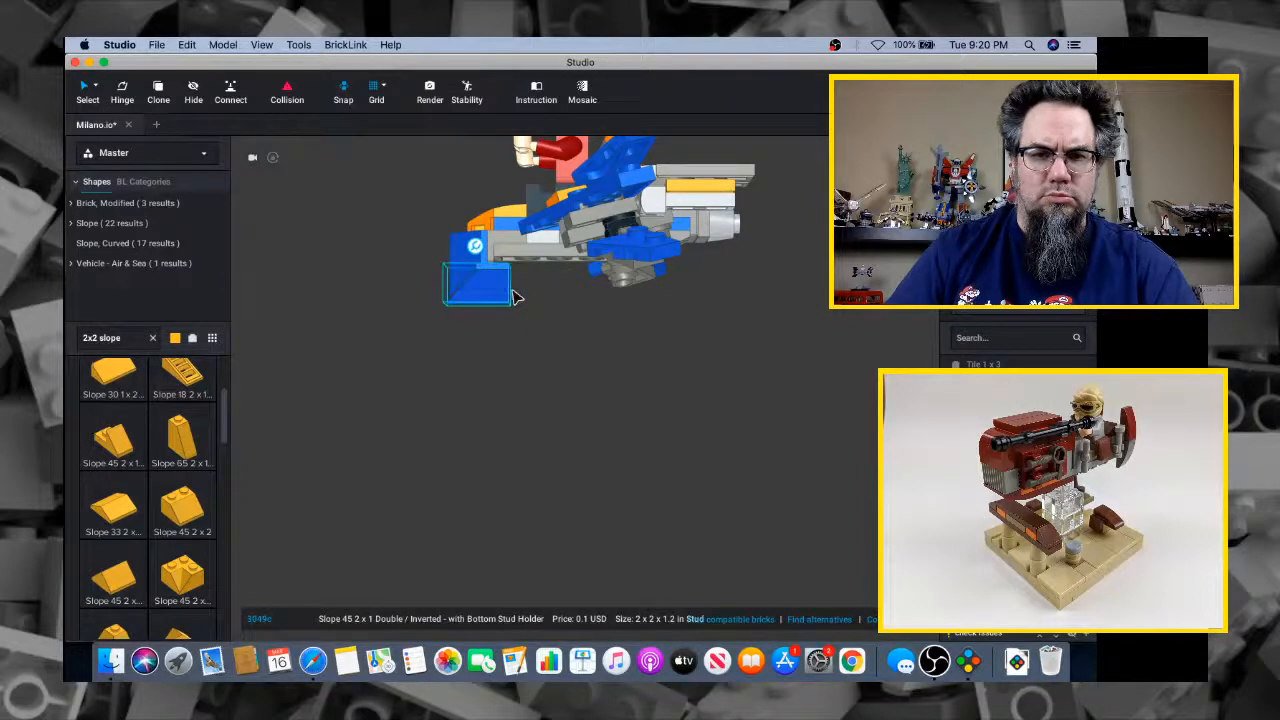
{"action": "left_click", "coordinate": [512, 296]}
{"action": "right_click_drag", "start_coordinate": [537, 291], "coordinate": [574, 312]}
{"action": "key", "text": "super+Tab"}
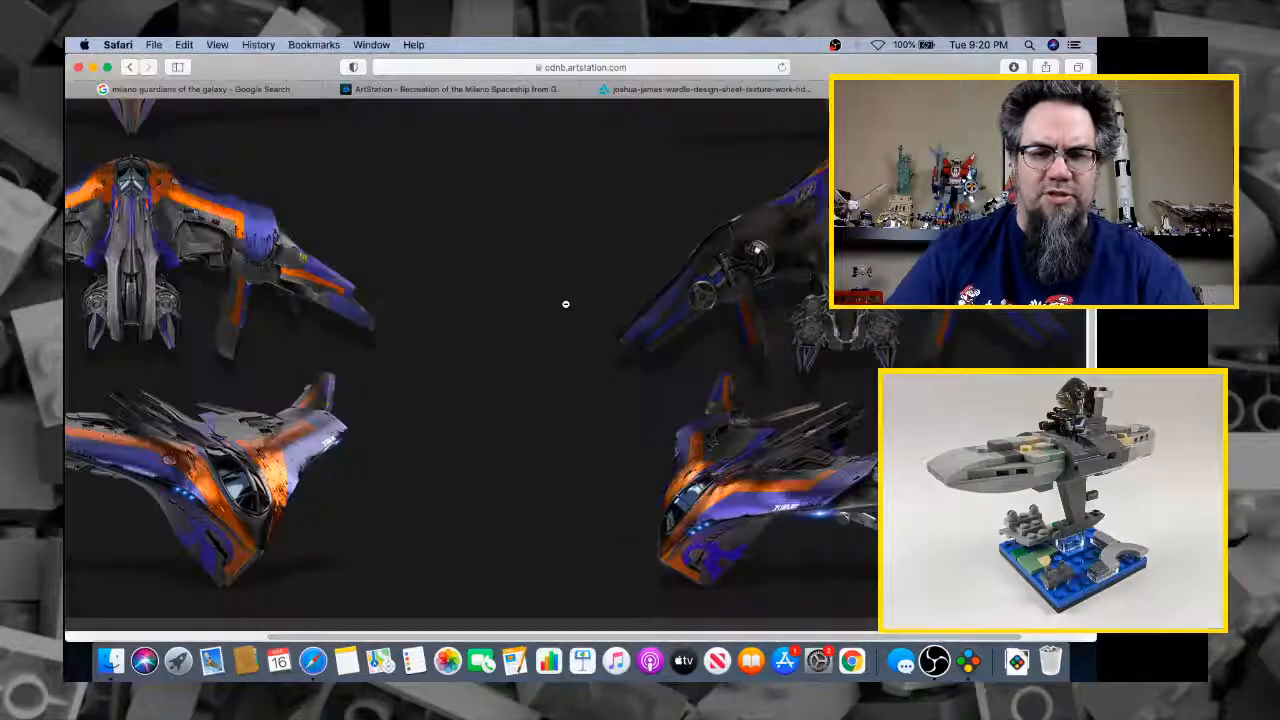
{"action": "key", "text": "super+Tab"}
{"action": "right_click_drag", "start_coordinate": [557, 305], "coordinate": [518, 294]}
Delete the blue inverted slope copy beneath the fuselage behind the nose
{"action": "left_click", "coordinate": [503, 292]}
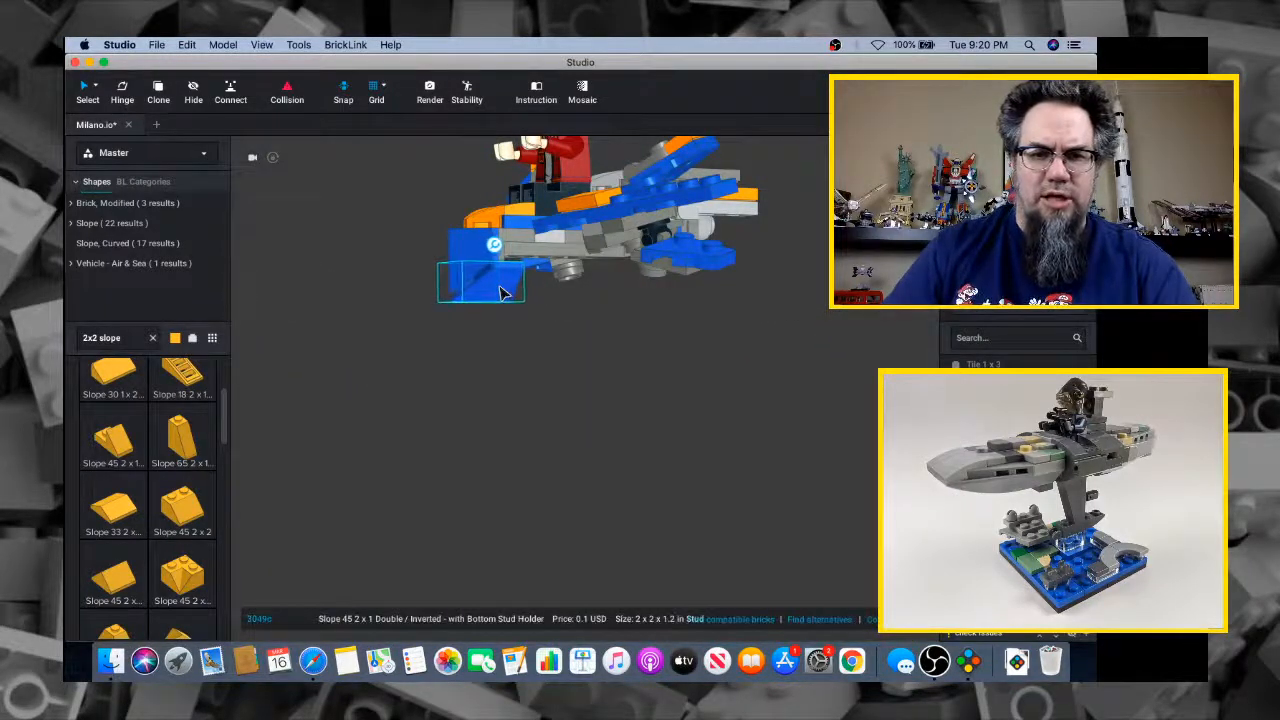
{"action": "scroll", "coordinate": [503, 292], "scroll_direction": "up", "scroll_amount": 10}
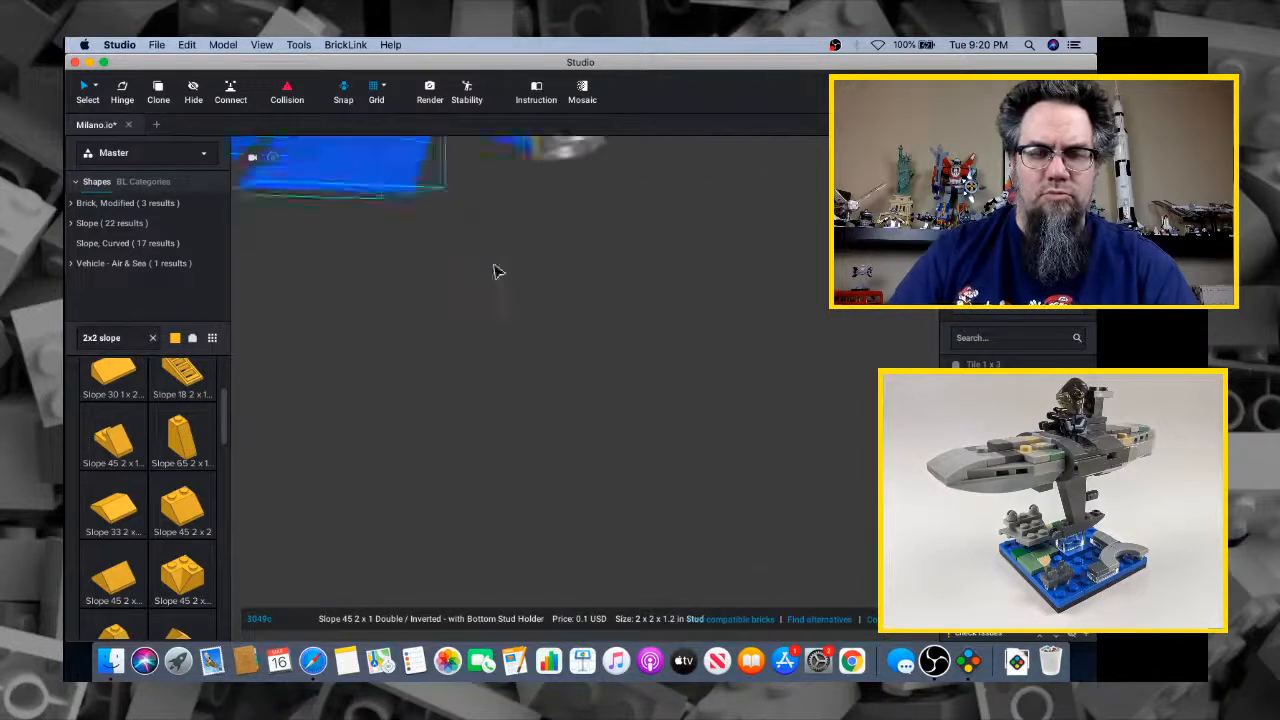
{"action": "mouse_move", "coordinate": [615, 353]}
{"action": "right_mouse_down"}
{"action": "mouse_move", "coordinate": [586, 354]}
{"action": "mouse_move", "coordinate": [584, 318]}
{"action": "mouse_move", "coordinate": [517, 314]}
{"action": "mouse_move", "coordinate": [535, 331]}
{"action": "mouse_move", "coordinate": [617, 342]}
{"action": "right_mouse_up"}
{"action": "key", "text": "Delete"}
Try a Slope 45 2 x 2 Double Convex / Double Concave on the baseplate in front of the nose
{"action": "left_click", "coordinate": [617, 342]}
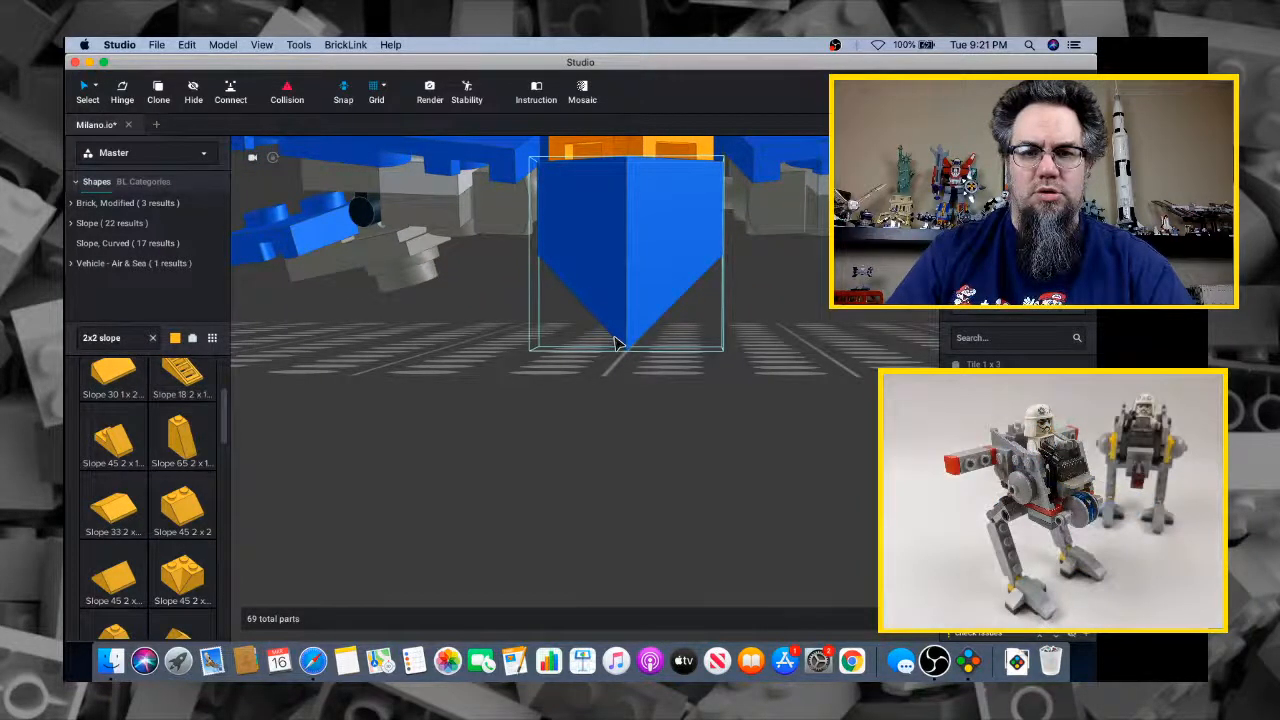
{"action": "right_click_drag", "start_coordinate": [617, 342], "coordinate": [608, 334]}
{"action": "scroll", "coordinate": [183, 450], "scroll_direction": "down", "scroll_amount": 4}
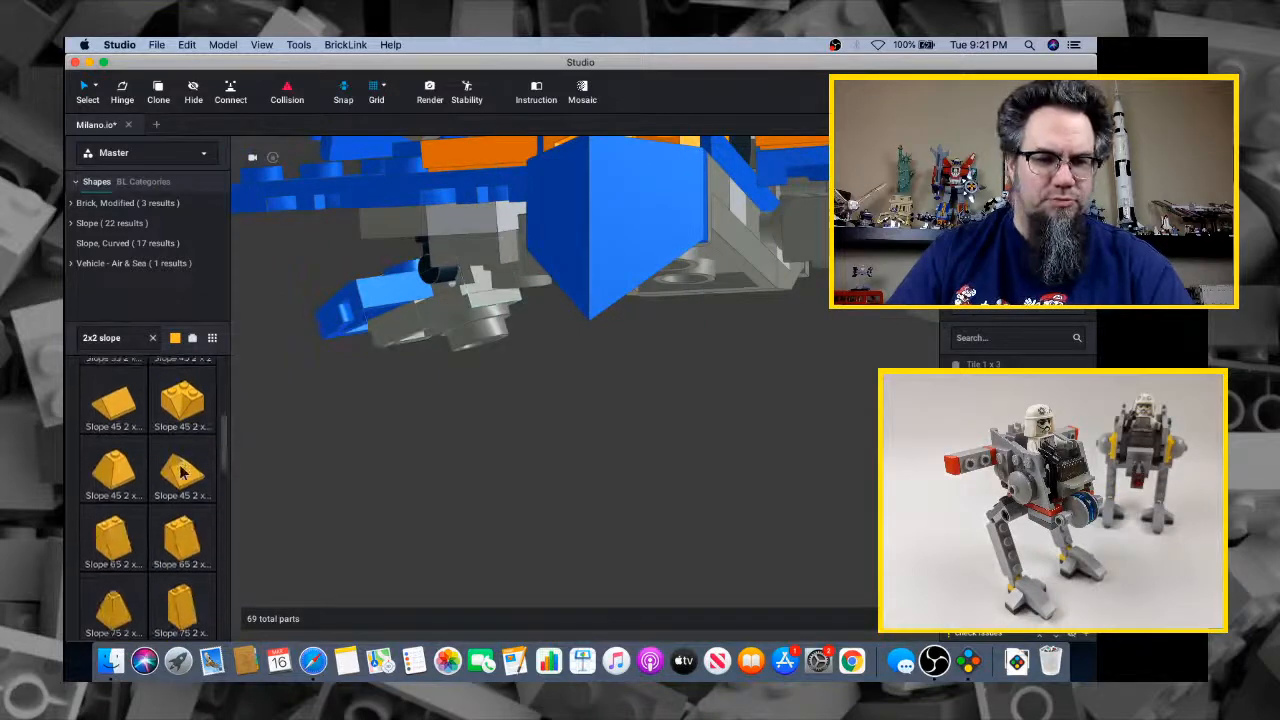
{"action": "scroll", "coordinate": [543, 430], "scroll_direction": "up", "scroll_amount": 5}
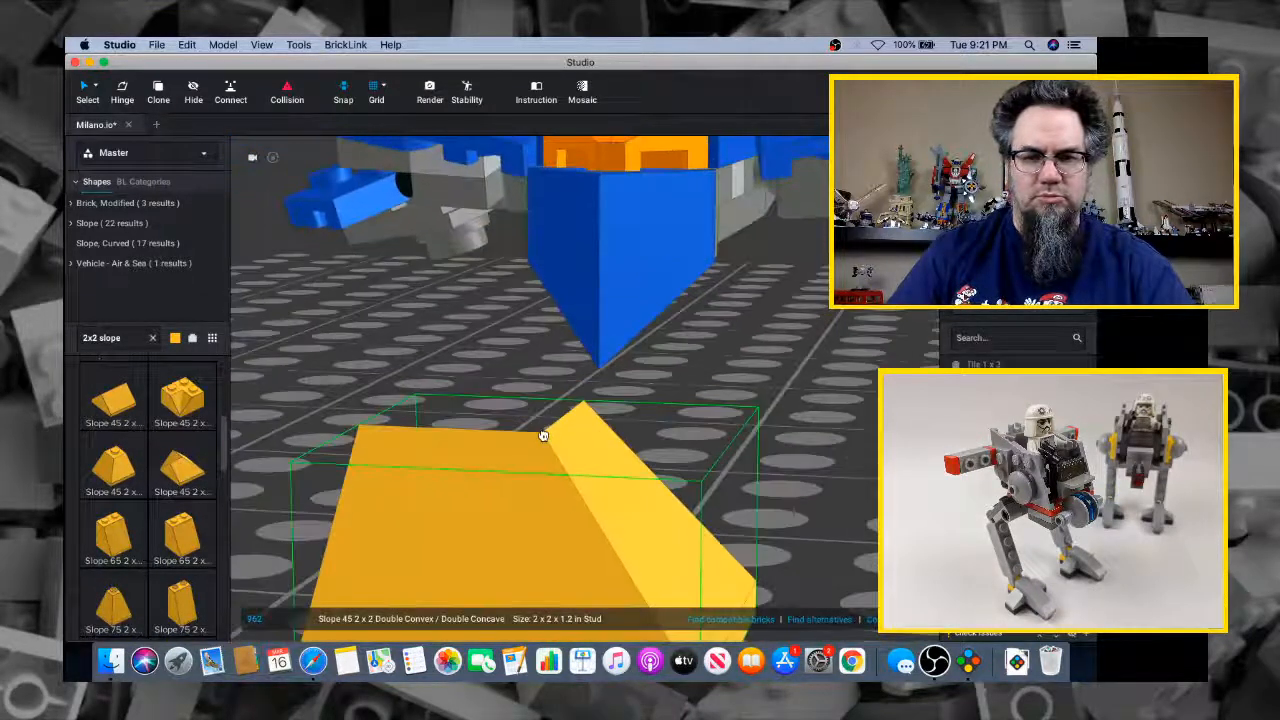
{"action": "key", "text": "Right"}
{"action": "right_click_drag", "start_coordinate": [551, 426], "coordinate": [547, 448]}
{"action": "left_click", "coordinate": [462, 440]}
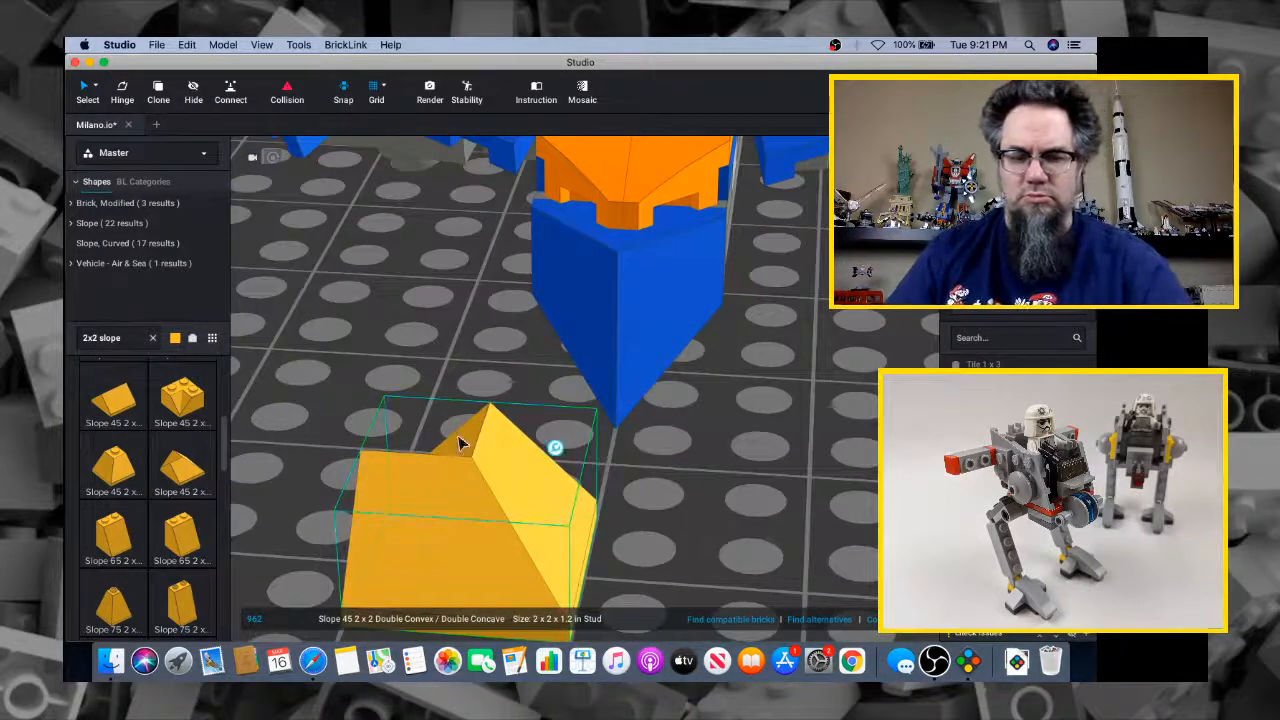
Try to rotate the slope about its vertical axis with exact hinge angles of 45° and 135°
{"action": "key", "text": "h"}
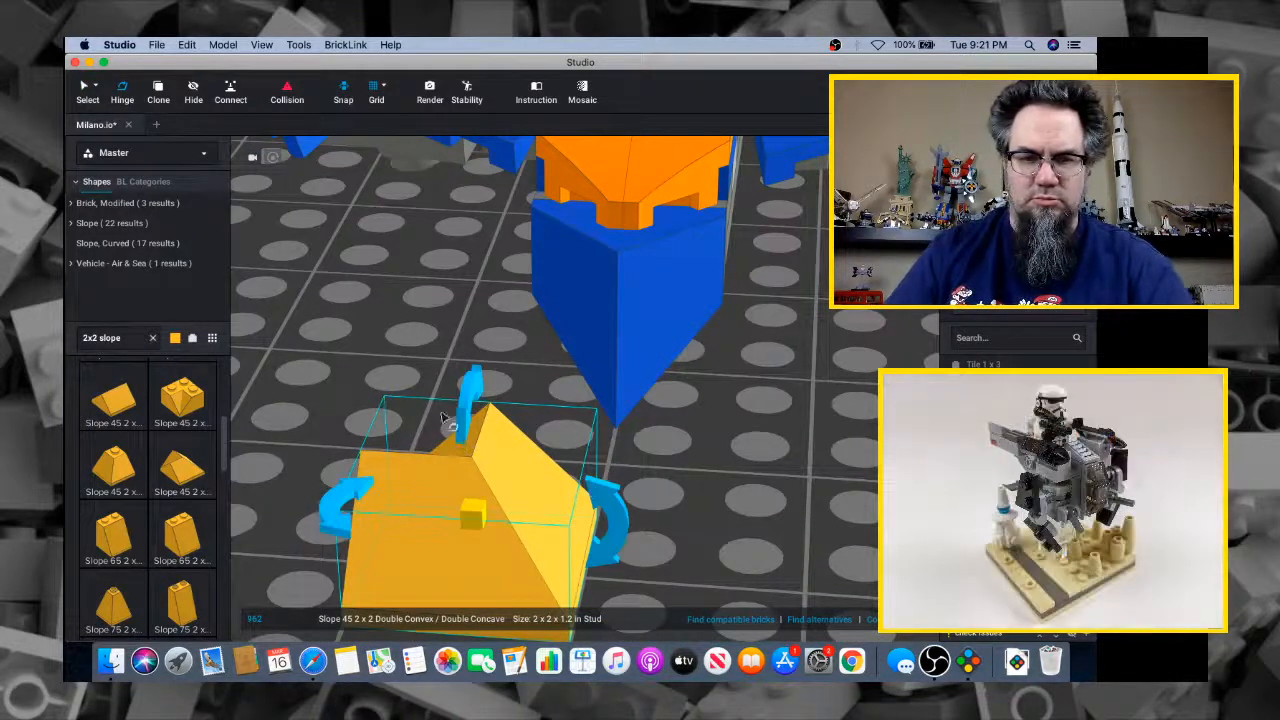
{"action": "left_click_drag", "start_coordinate": [352, 497], "coordinate": [363, 483]}
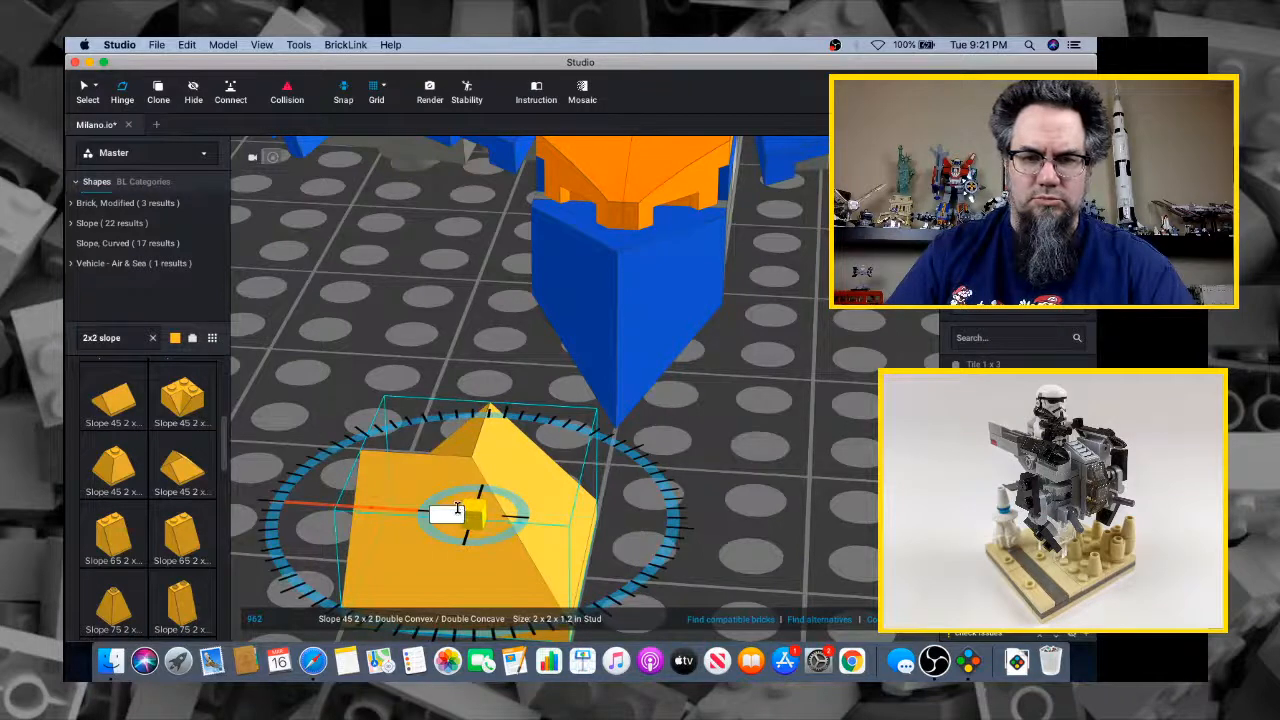
{"action": "type", "text": "45"}
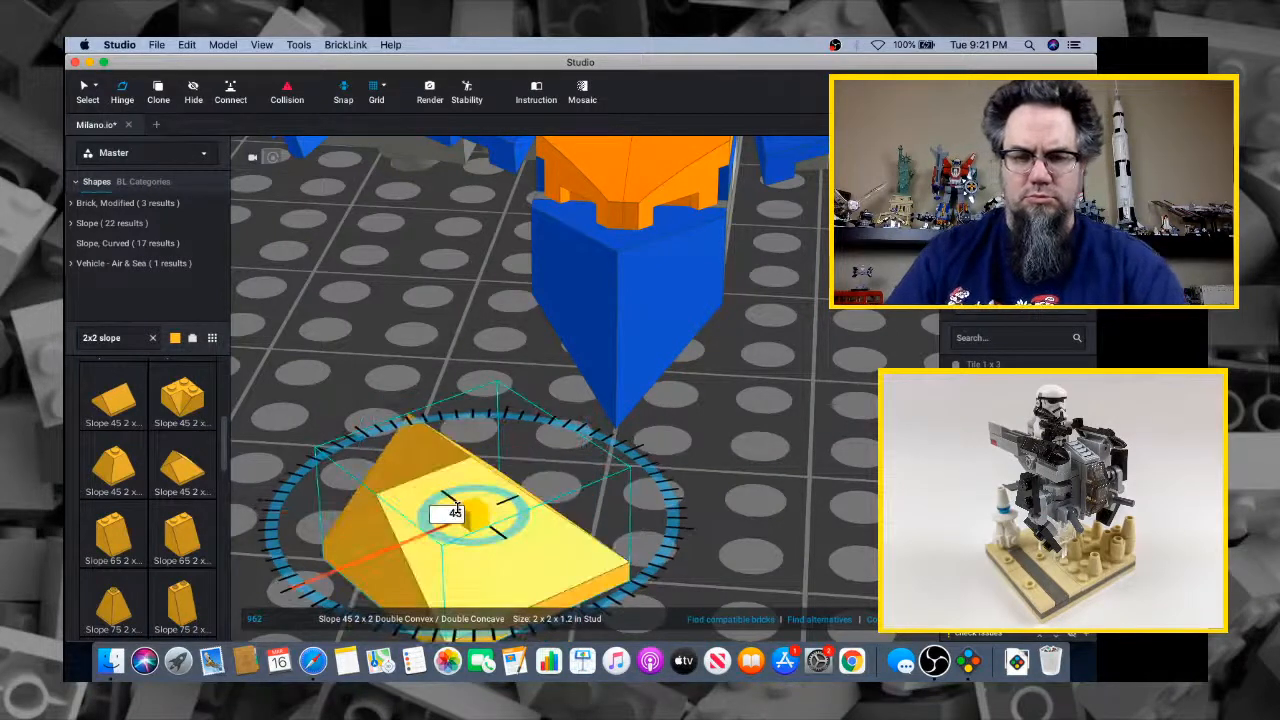
{"action": "key", "text": "Return"}
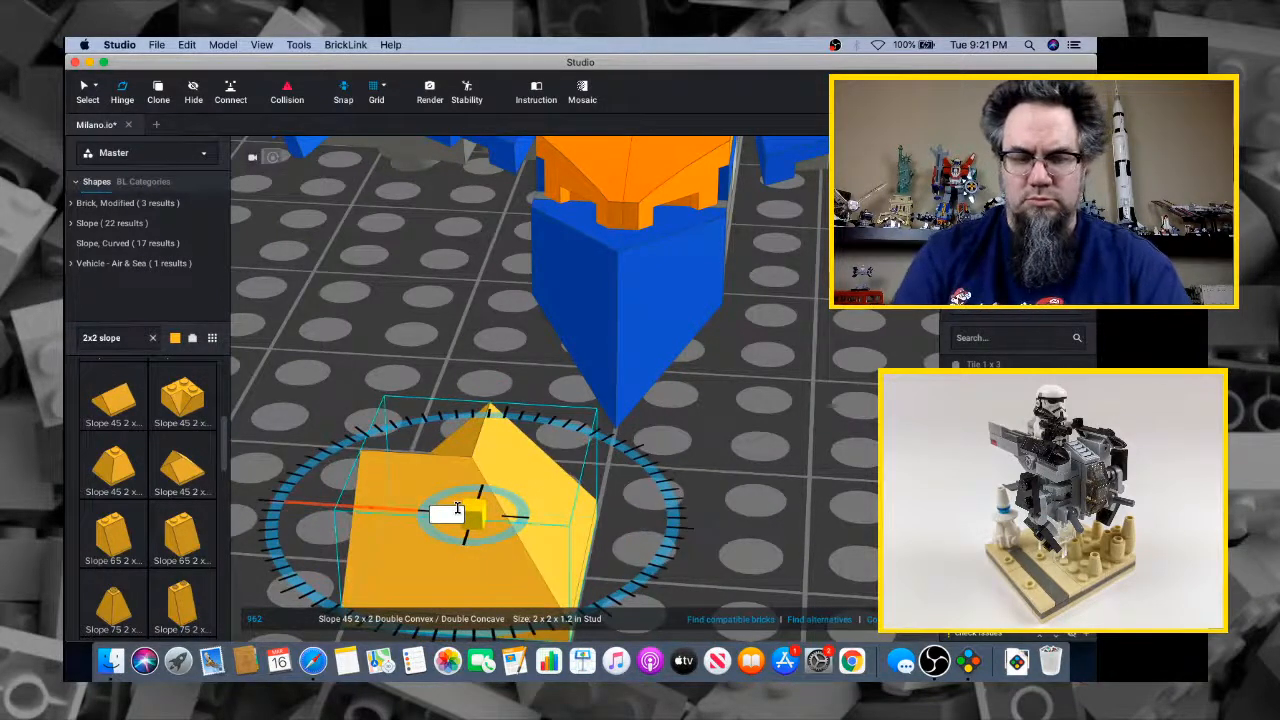
{"action": "type", "text": "135"}
{"action": "key", "text": "Return"}
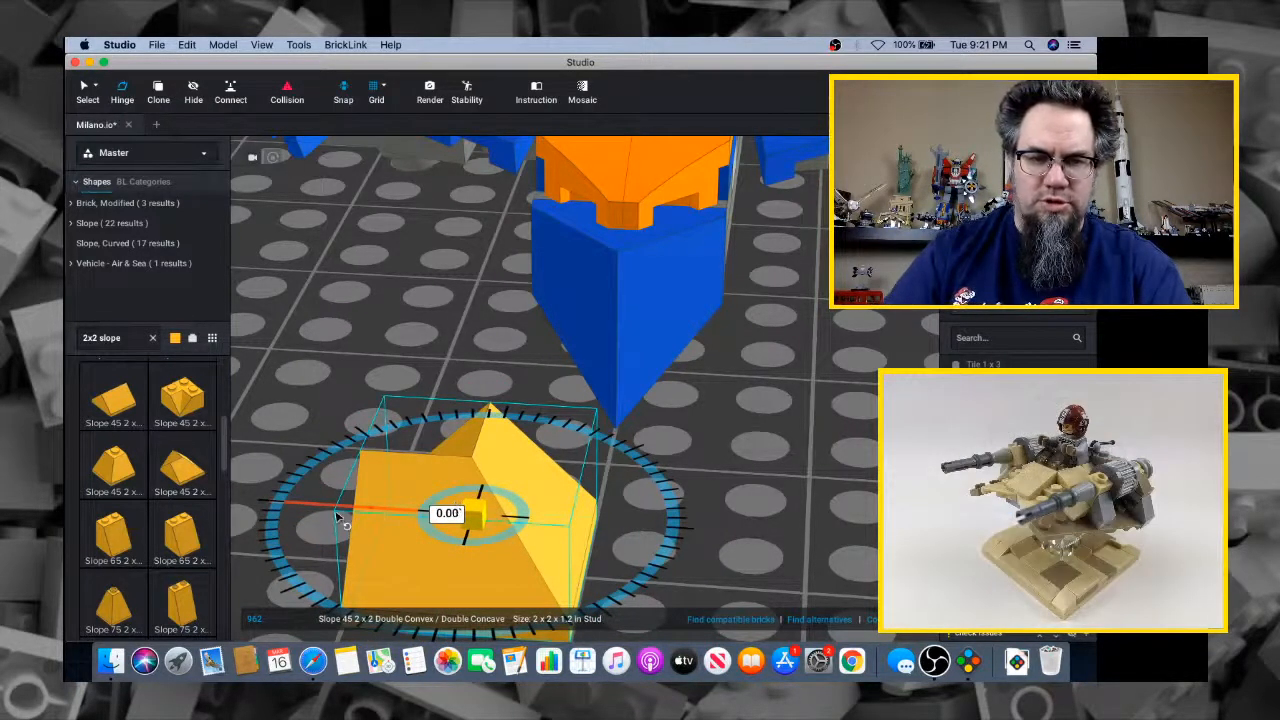
Rotate the slope about its vertical axis with the Hinge tool until it sits diagonally to the baseplate grid
{"action": "left_click_drag", "start_coordinate": [337, 516], "coordinate": [376, 432]}
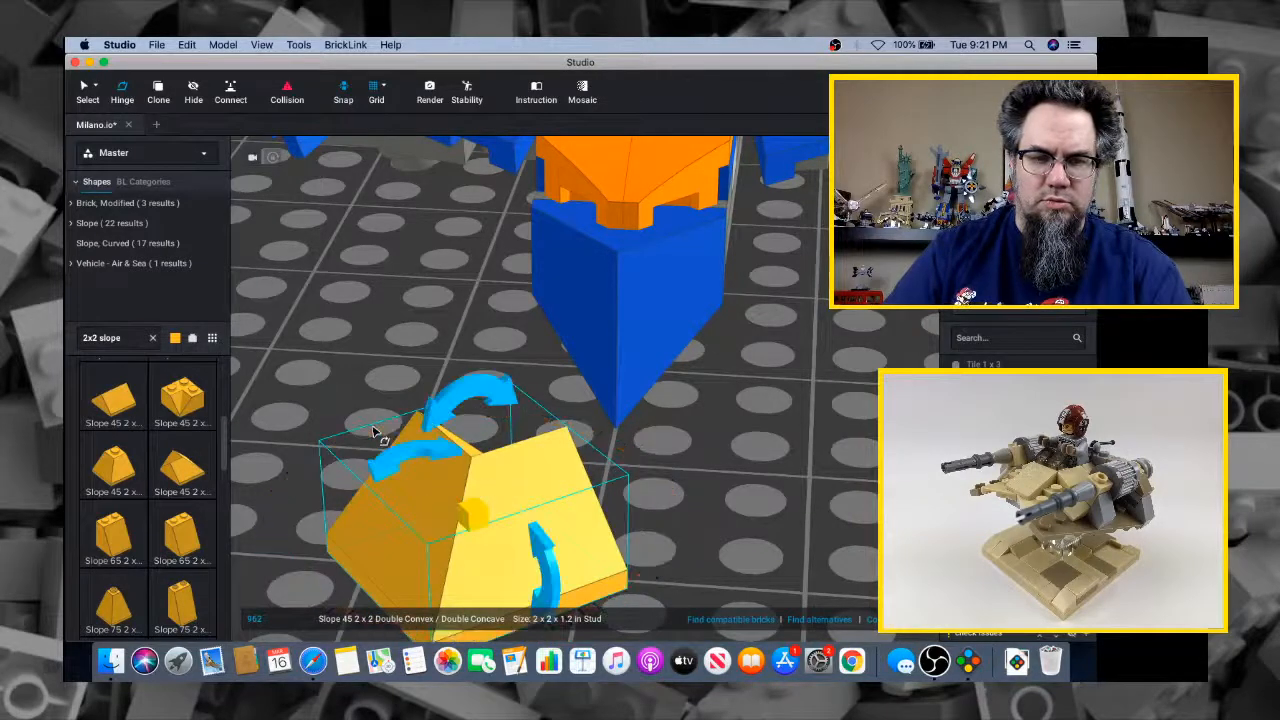
{"action": "right_click_drag", "start_coordinate": [488, 527], "coordinate": [505, 570]}
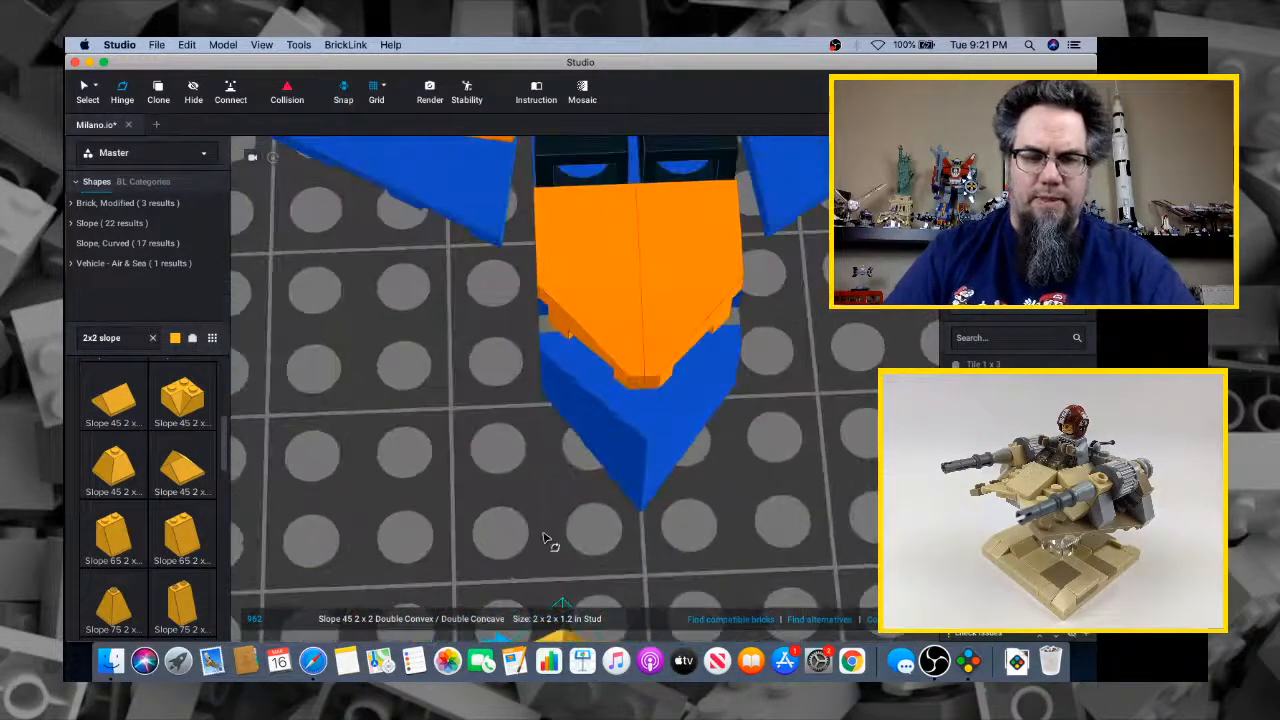
{"action": "middle_click_drag", "start_coordinate": [543, 537], "coordinate": [520, 360]}
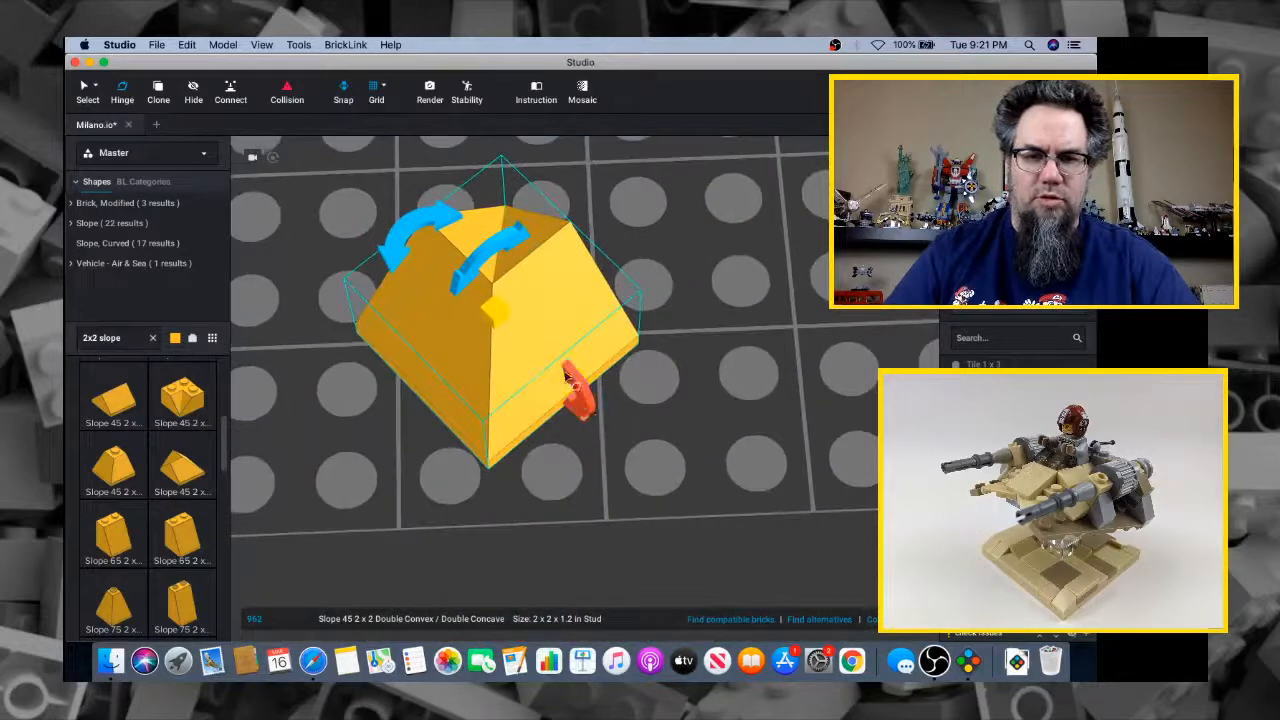
{"action": "left_click_drag", "start_coordinate": [408, 240], "coordinate": [405, 238]}
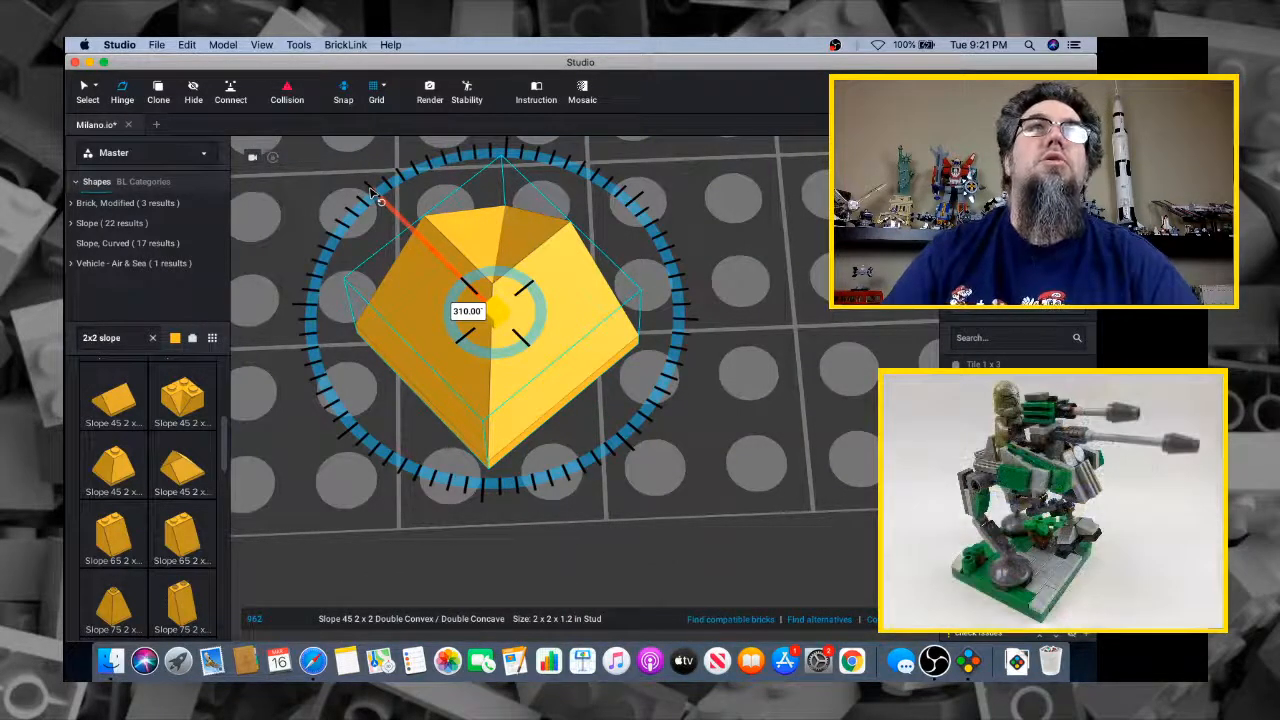
{"action": "left_click_drag", "start_coordinate": [378, 197], "coordinate": [358, 201]}
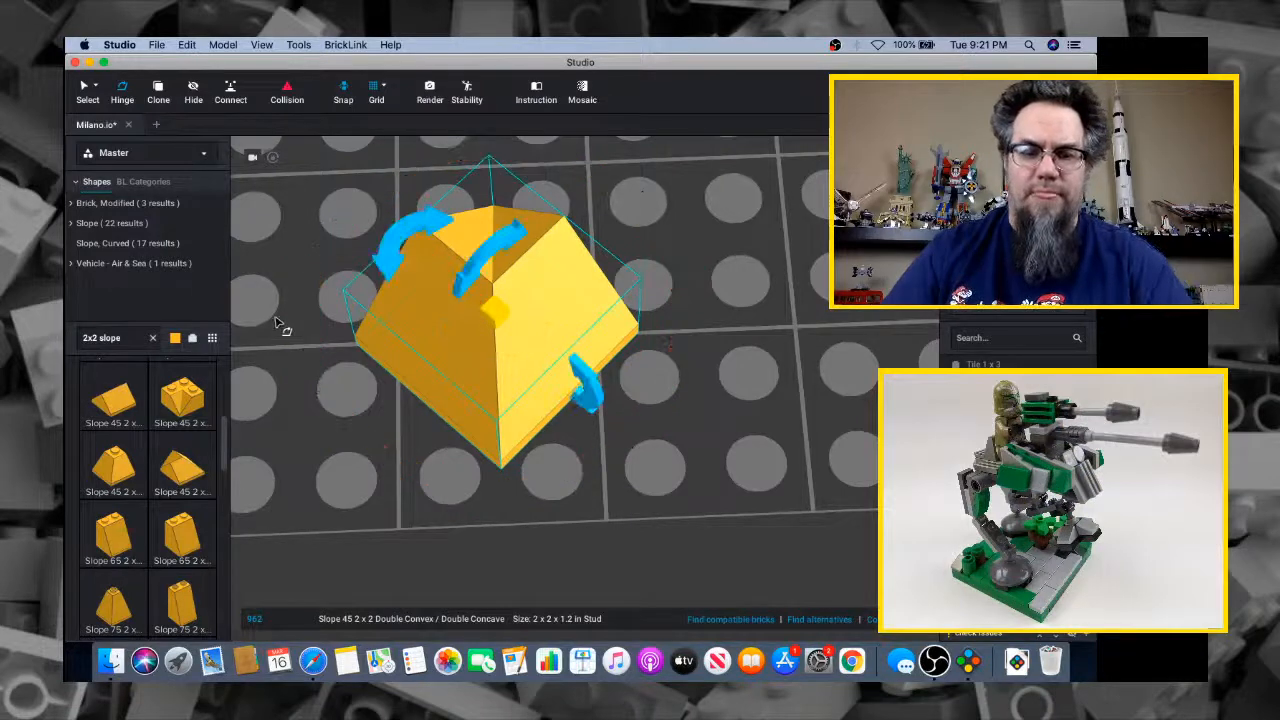
{"action": "left_click", "coordinate": [311, 369]}
Turn the diagonal slope upside down and color it blue
{"action": "right_click_drag", "start_coordinate": [477, 383], "coordinate": [498, 450]}
{"action": "left_click", "coordinate": [500, 452]}
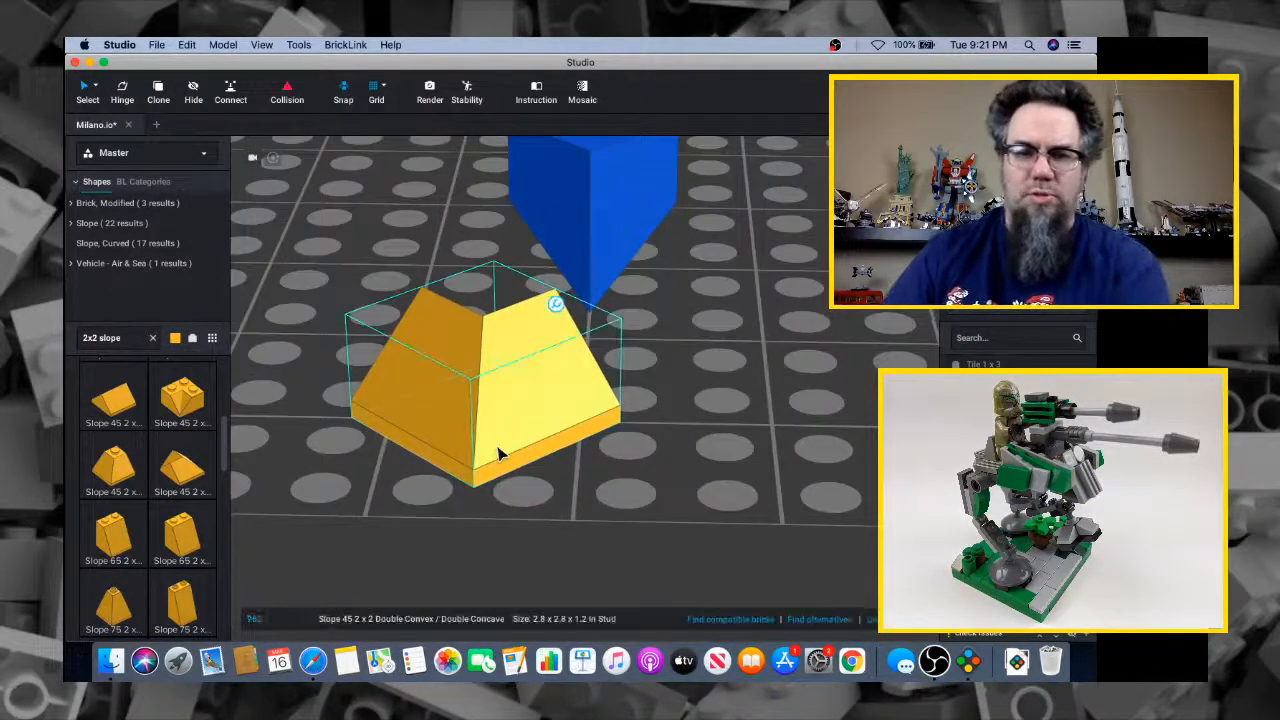
{"action": "key", "text": "Right"}
{"action": "key", "text": "Right"}
{"action": "key", "text": "Up"}
{"action": "key", "text": "Up"}
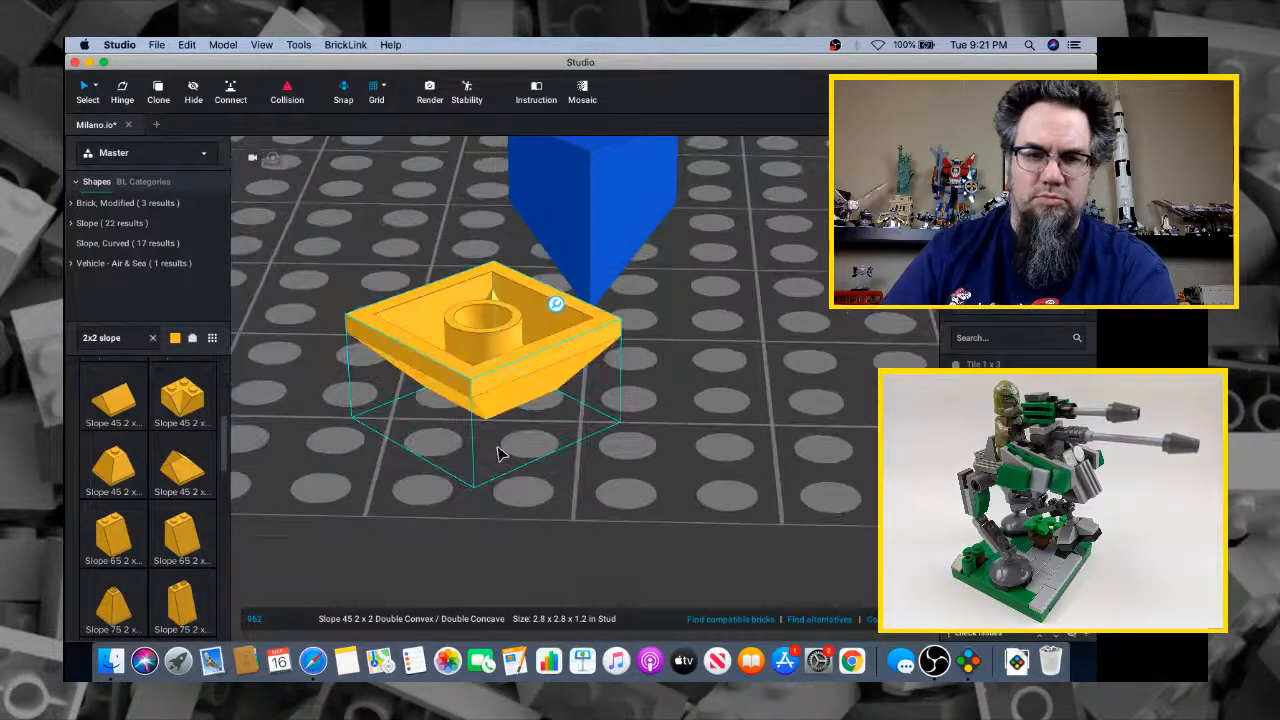
{"action": "mouse_move", "coordinate": [500, 452]}
{"action": "right_mouse_down"}
{"action": "mouse_move", "coordinate": [425, 435]}
{"action": "mouse_move", "coordinate": [500, 466]}
{"action": "mouse_move", "coordinate": [497, 451]}
{"action": "right_mouse_up"}
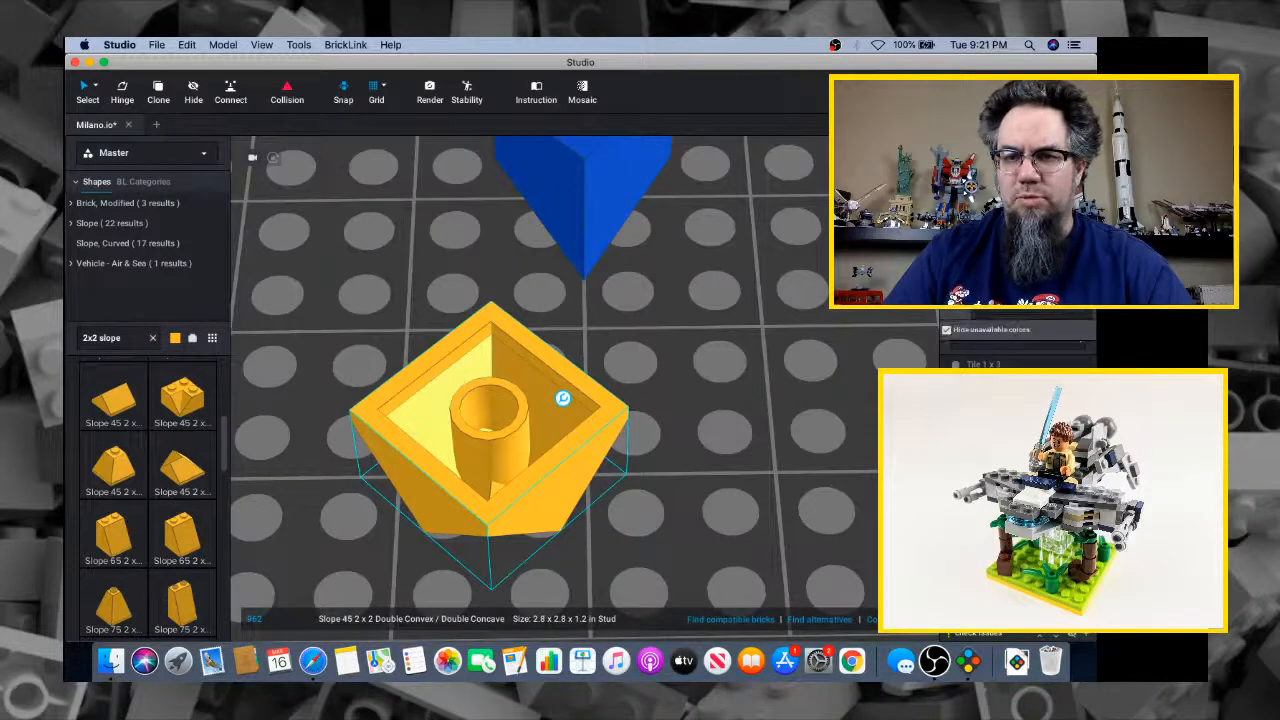
{"action": "left_click", "coordinate": [975, 272]}
Move the inverted blue slope back across the baseplate toward the underside of the nose
{"action": "key", "text": "Up"}
{"action": "key", "text": "Up"}
{"action": "key", "text": "Up"}
{"action": "key", "text": "Up"}
{"action": "key", "text": "Up"}
{"action": "key", "text": "Up"}
{"action": "key", "text": "Up"}
{"action": "key", "text": "Up"}
{"action": "key", "text": "Up"}
{"action": "key", "text": "Up"}
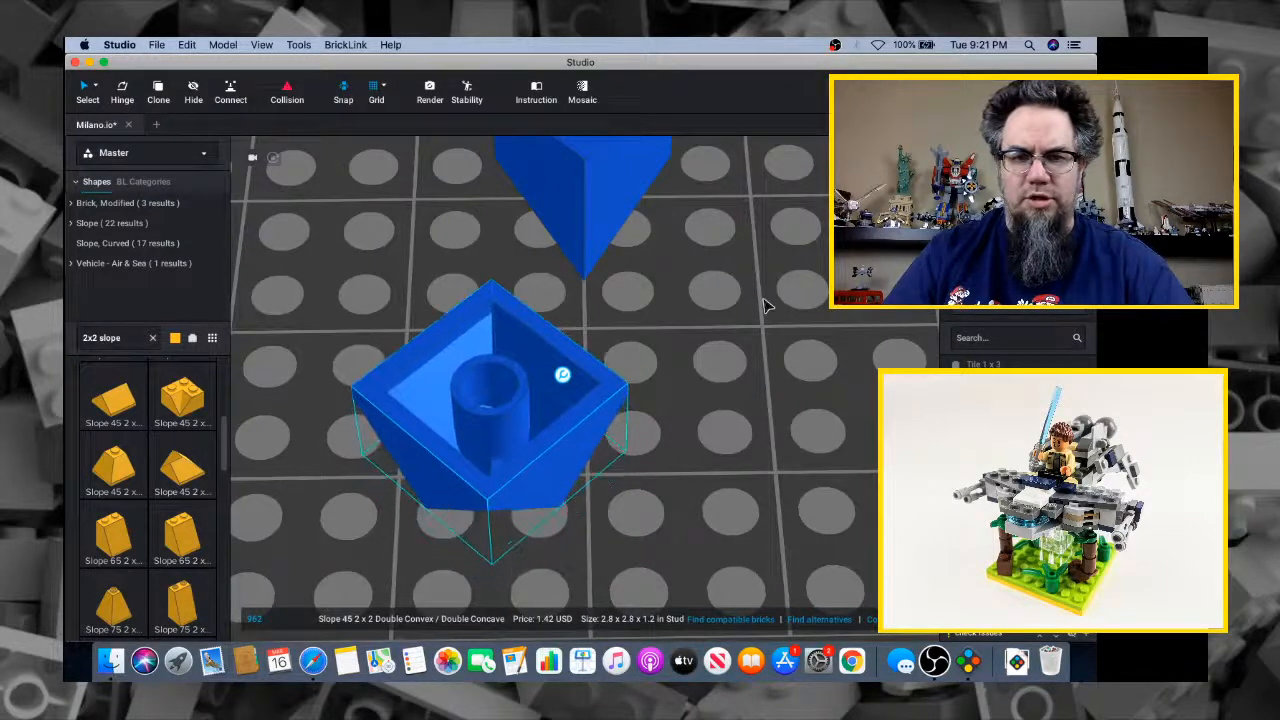
{"action": "key", "text": "Up"}
{"action": "key", "text": "Up"}
{"action": "key", "text": "Up"}
{"action": "key", "text": "Up"}
{"action": "key", "text": "Up"}
{"action": "key", "text": "Up"}
{"action": "key", "text": "Up"}
{"action": "key", "text": "Up"}
{"action": "key", "text": "Up"}
{"action": "key", "text": "Up"}
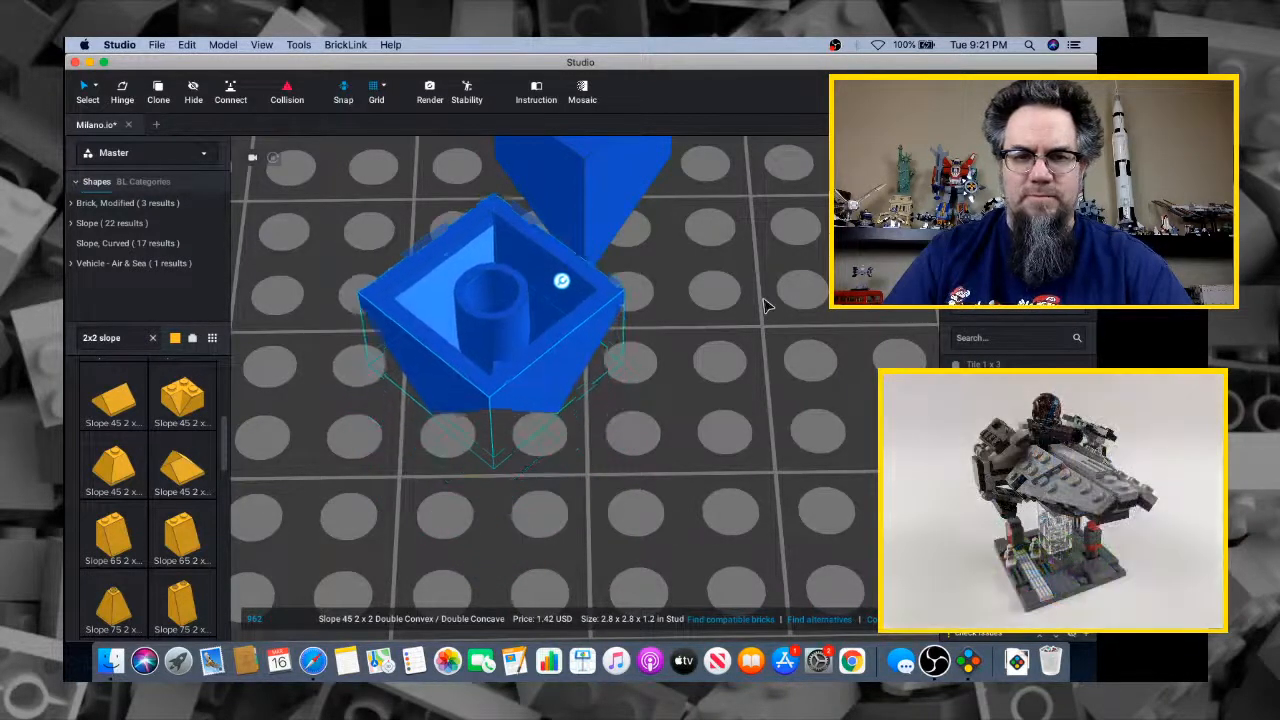
{"action": "key", "text": "Up"}
{"action": "key", "text": "Up"}
{"action": "key", "text": "Up"}
{"action": "key", "text": "Up"}
{"action": "key", "text": "Up"}
{"action": "key", "text": "Up"}
{"action": "key", "text": "Up"}
{"action": "key", "text": "Up"}
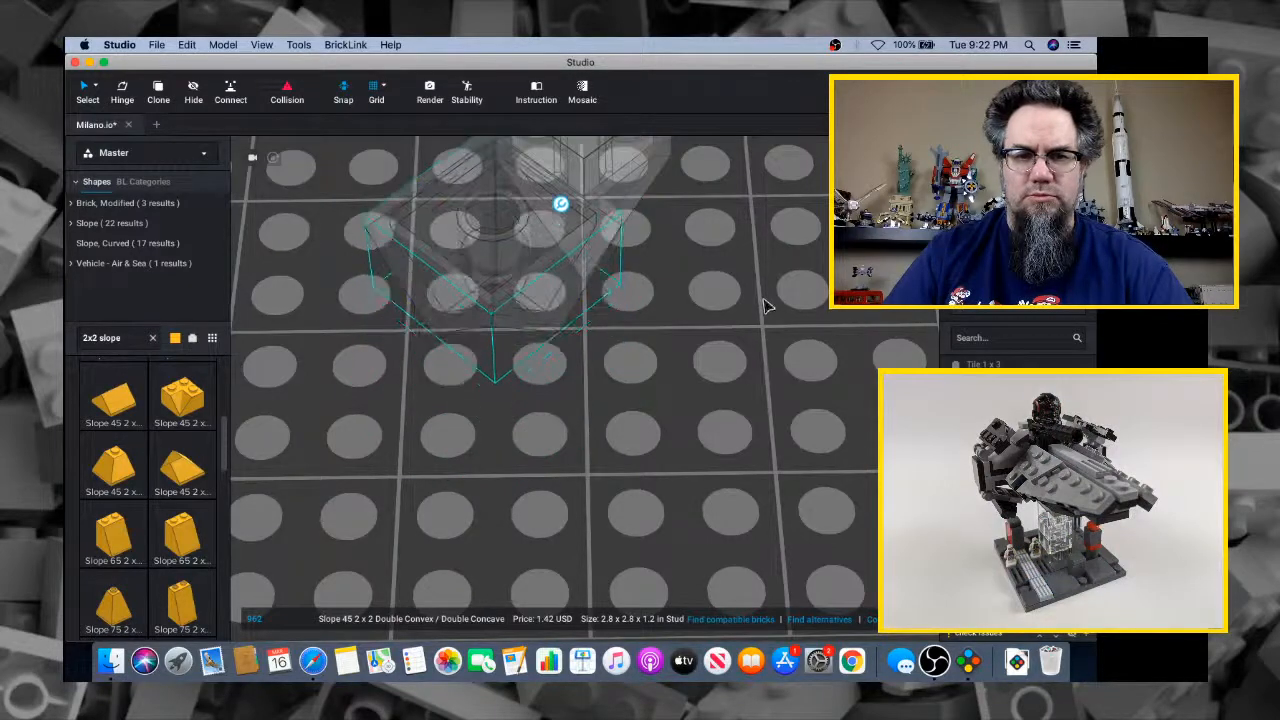
Shift the blue slope sideways and back so it sits beneath the fuselage behind the nose
{"action": "right_click_drag", "start_coordinate": [766, 303], "coordinate": [700, 263]}
{"action": "key", "text": "Right"}
{"action": "key", "text": "Right"}
{"action": "key", "text": "Right"}
{"action": "key", "text": "Right"}
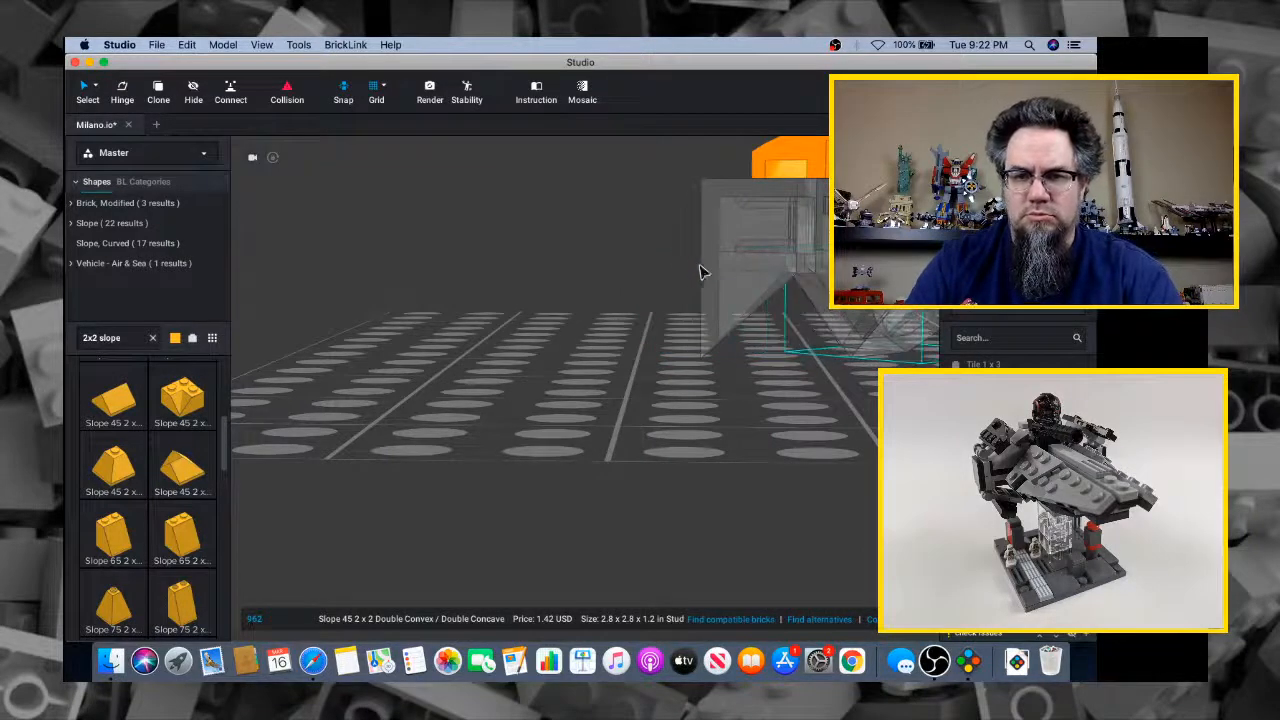
{"action": "right_click_drag", "start_coordinate": [700, 270], "coordinate": [749, 283]}
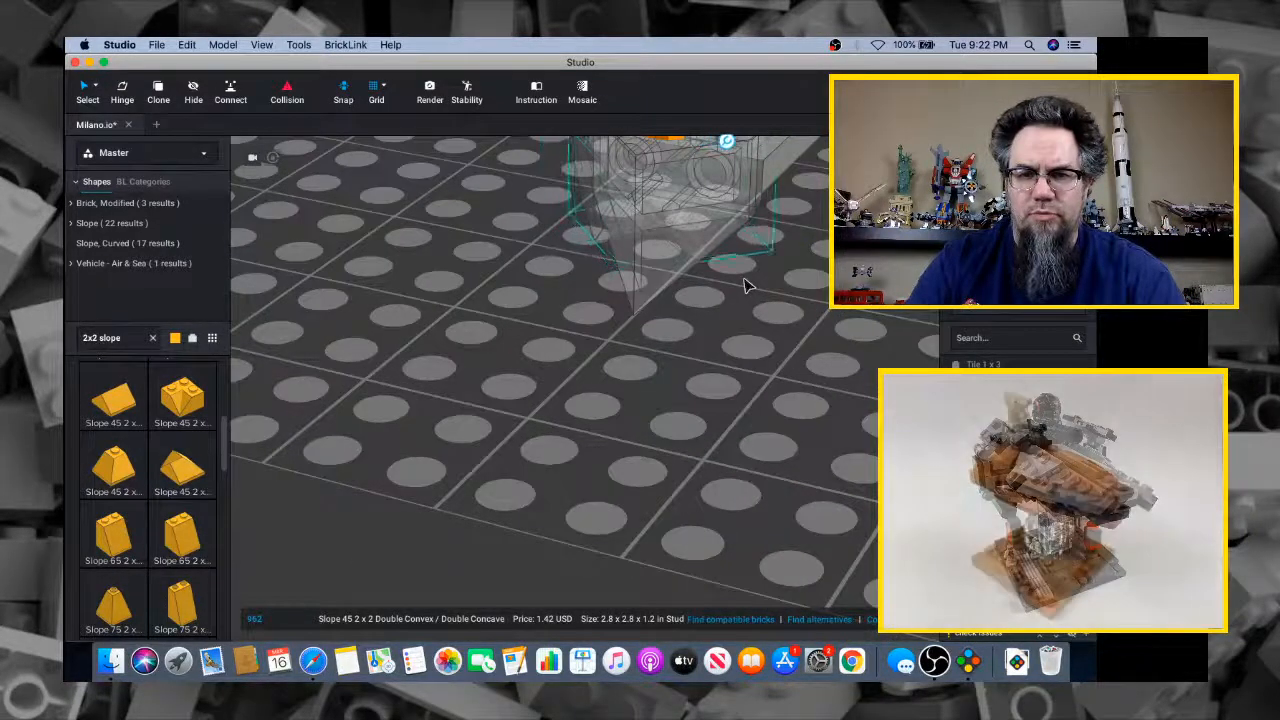
{"action": "key", "text": "Right"}
{"action": "key", "text": "Right"}
{"action": "right_click_drag", "start_coordinate": [740, 285], "coordinate": [716, 236]}
{"action": "scroll", "coordinate": [716, 236], "scroll_direction": "down", "scroll_amount": 3}
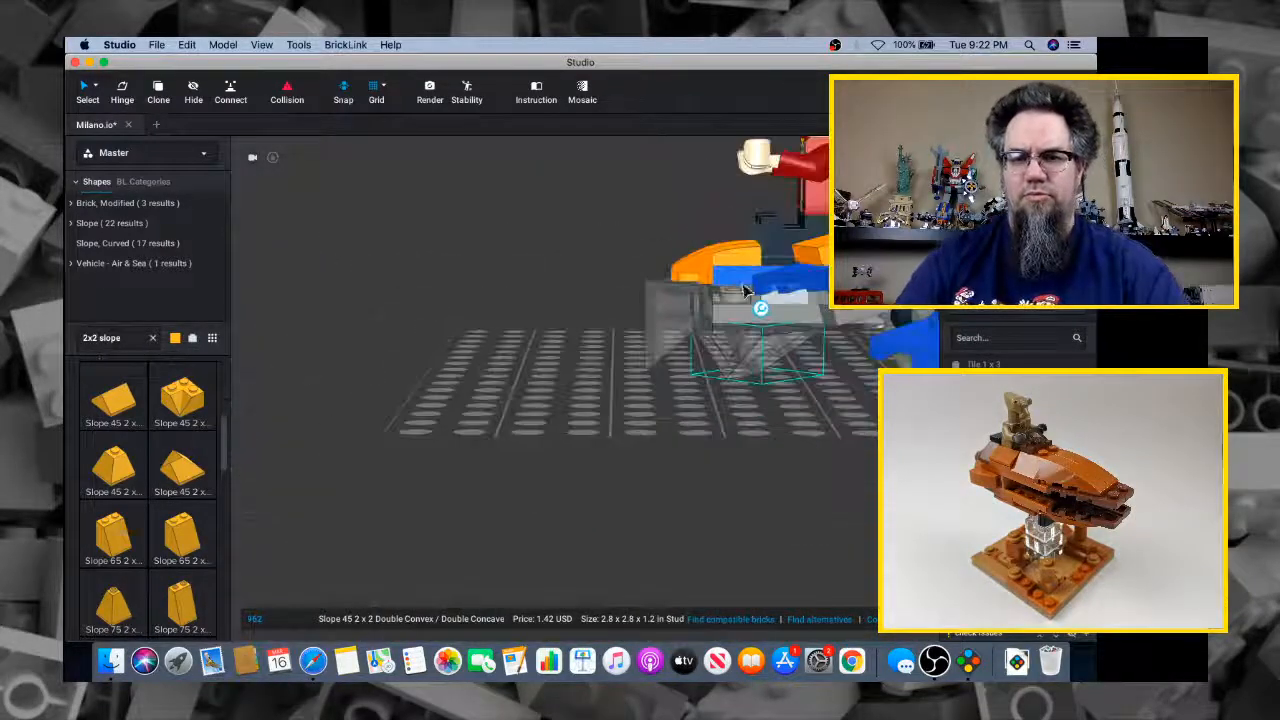
{"action": "right_click_drag", "start_coordinate": [752, 296], "coordinate": [708, 286]}
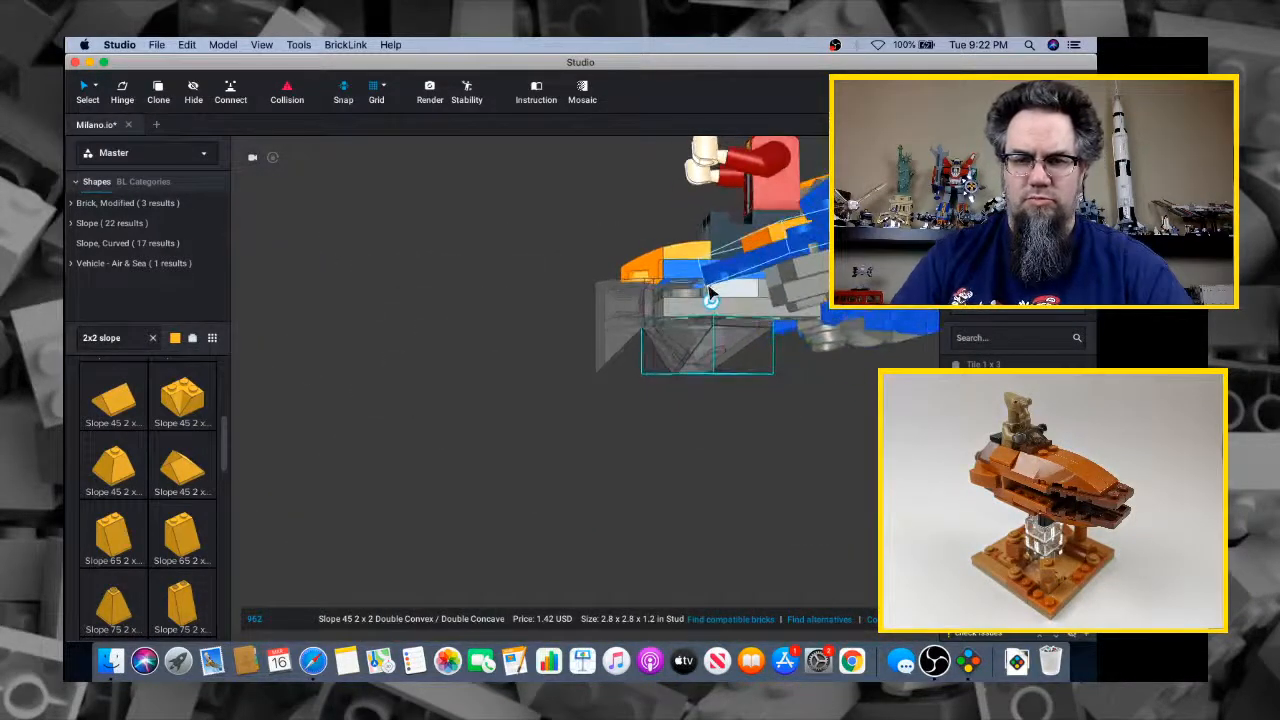
Lower the blue slope clear of the fuselage's underside and delete it
{"action": "key", "text": "Down"}
{"action": "key", "text": "Down"}
{"action": "key", "text": "Down"}
{"action": "key", "text": "Down"}
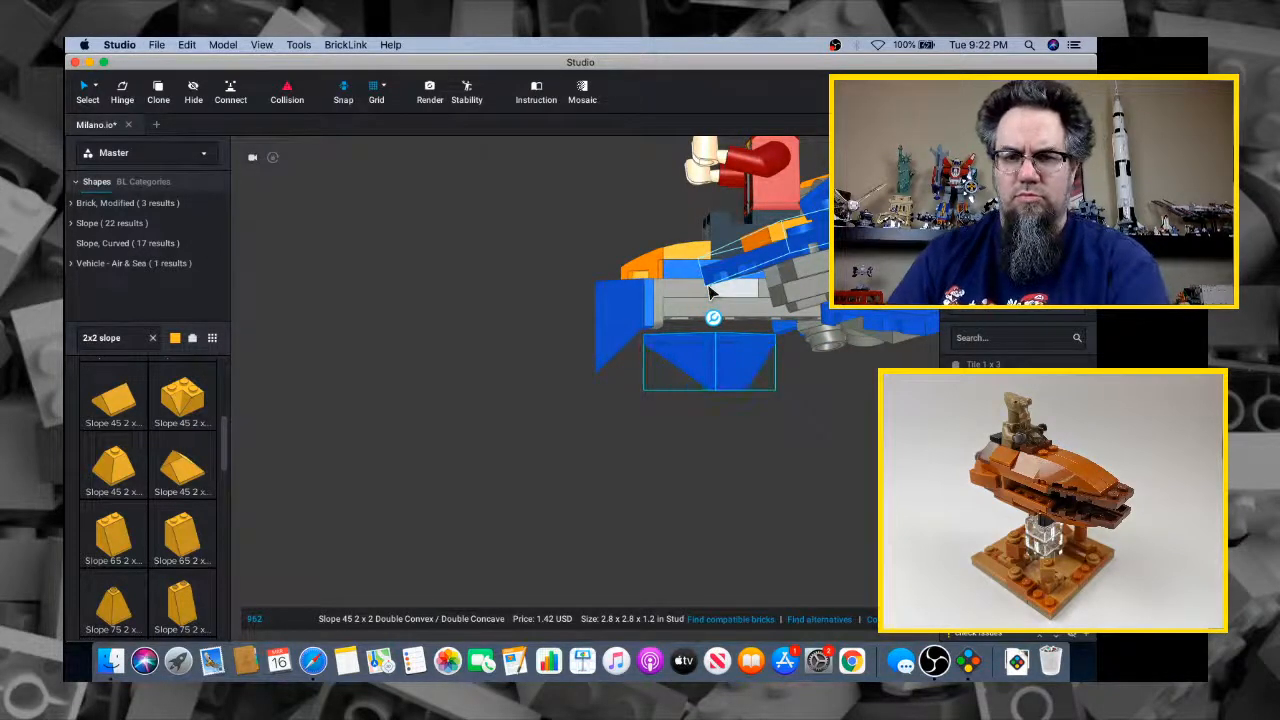
{"action": "right_click_drag", "start_coordinate": [709, 290], "coordinate": [657, 320]}
{"action": "key", "text": "Delete"}
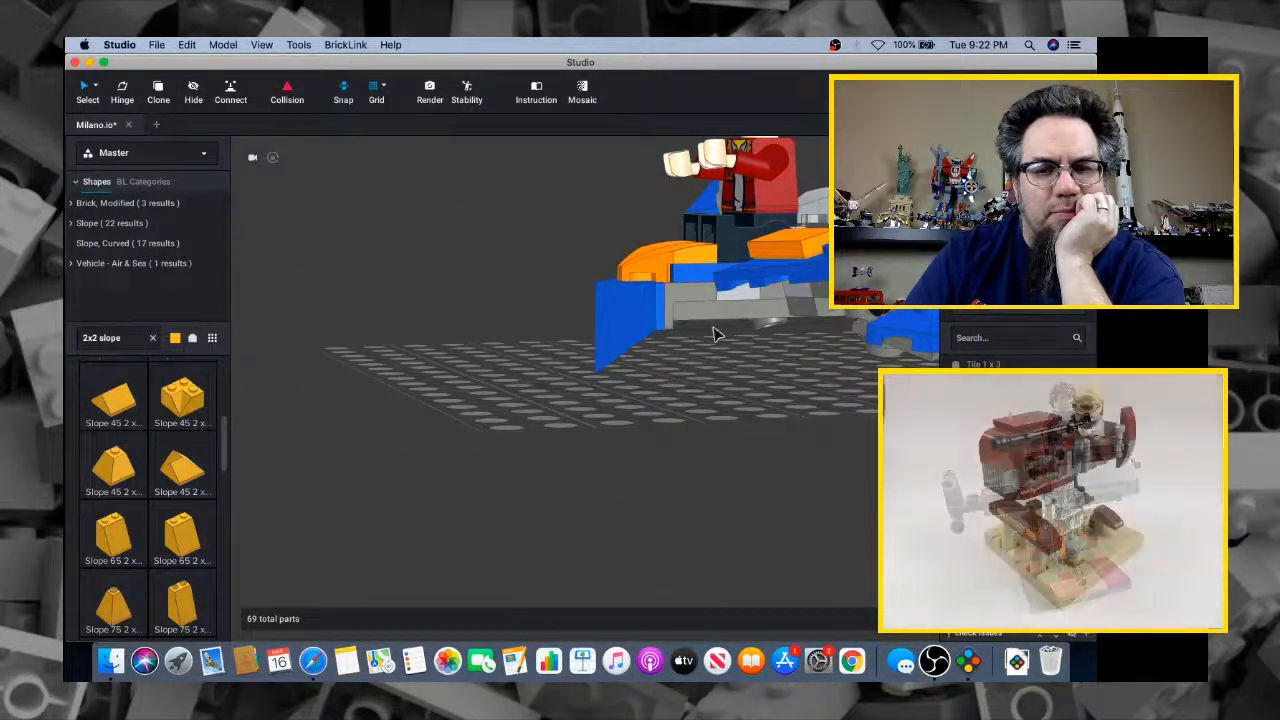
Compare the ship's nose, underside and overall shape with the Milano reference images in Safari
{"action": "mouse_move", "coordinate": [717, 329]}
{"action": "right_mouse_down"}
{"action": "mouse_move", "coordinate": [688, 322]}
{"action": "mouse_move", "coordinate": [700, 325]}
{"action": "right_mouse_up"}
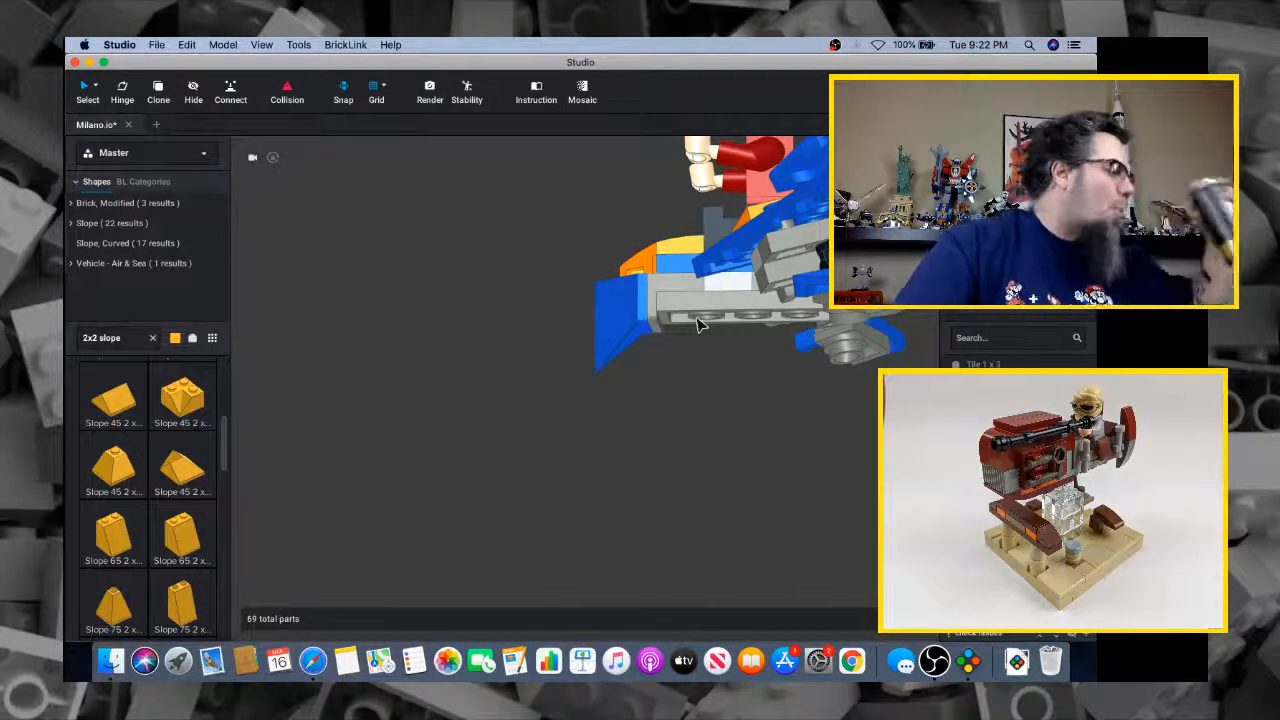
{"action": "key", "text": "super+Tab"}
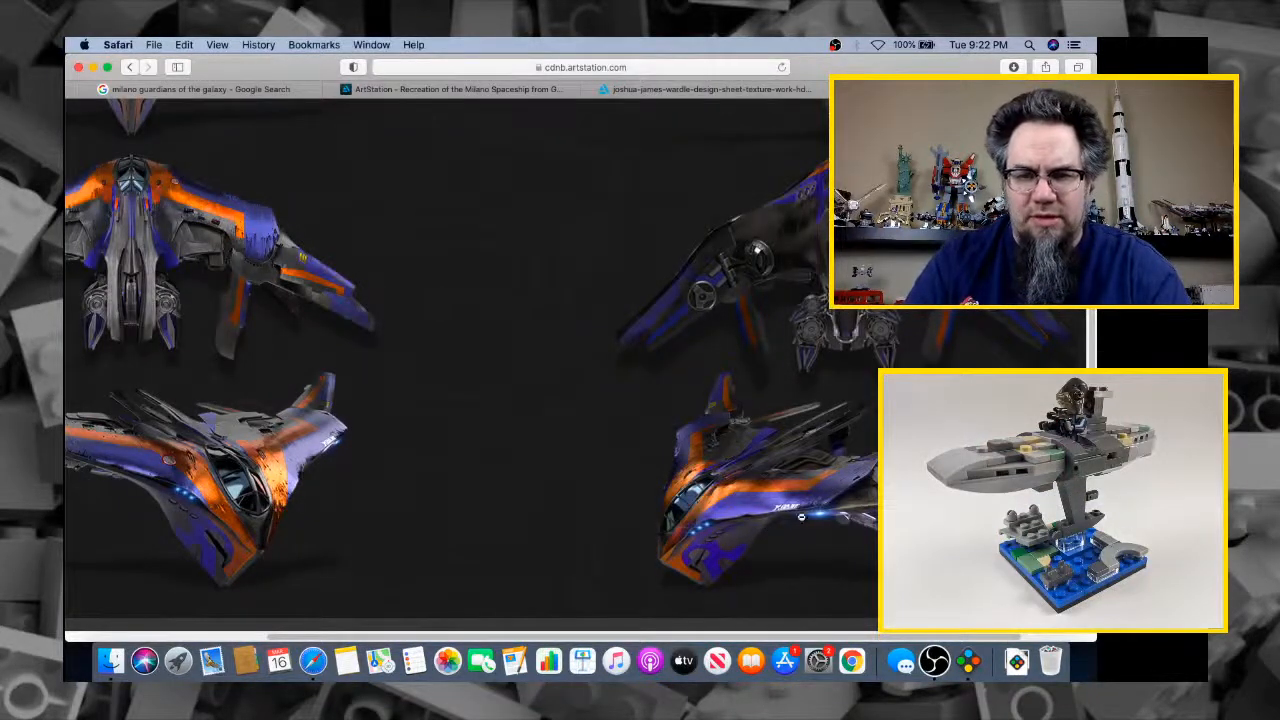
{"action": "key", "text": "super+Tab"}
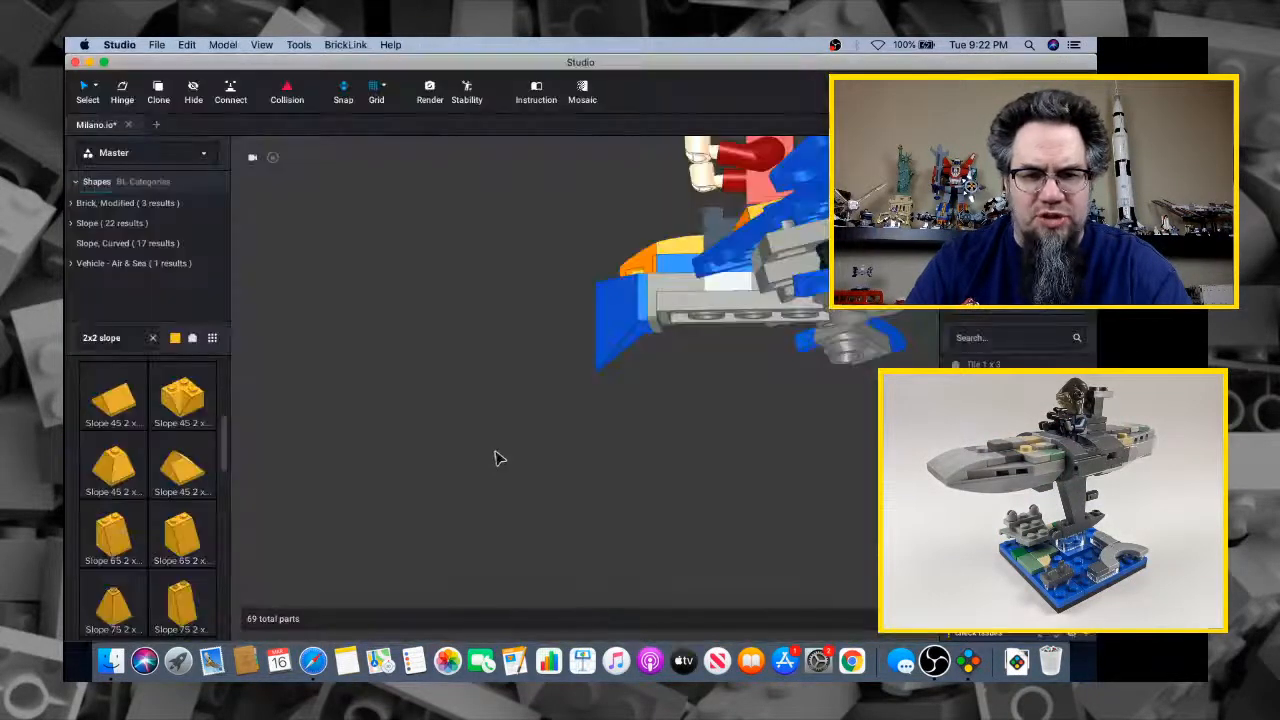
{"action": "right_click_drag", "start_coordinate": [497, 457], "coordinate": [597, 463]}
{"action": "scroll", "coordinate": [595, 464], "scroll_direction": "up", "scroll_amount": 3}
{"action": "scroll", "coordinate": [595, 464], "scroll_direction": "down", "scroll_amount": 5}
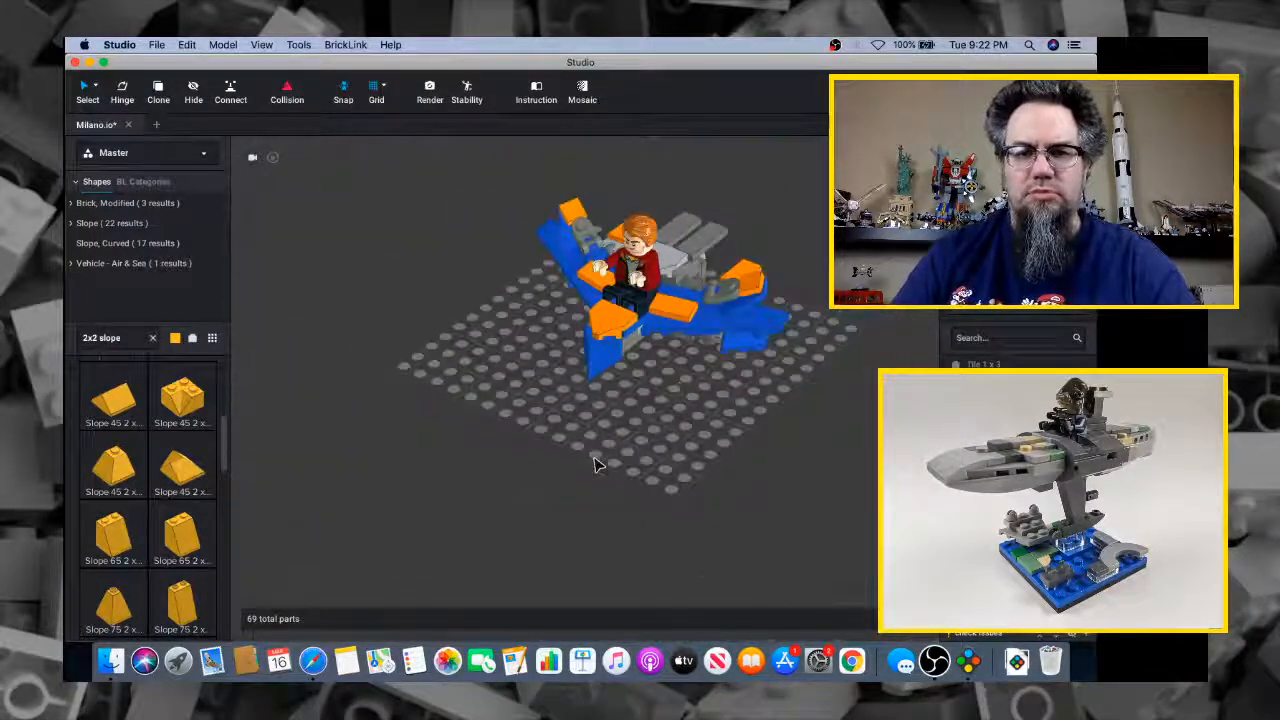
Try a darker blue on the wing's Wedge, Plate 6 x 3 Right against the Milano reference images in Safari, and undo the recoloring
{"action": "left_click", "coordinate": [697, 327]}
{"action": "left_click", "coordinate": [706, 325]}
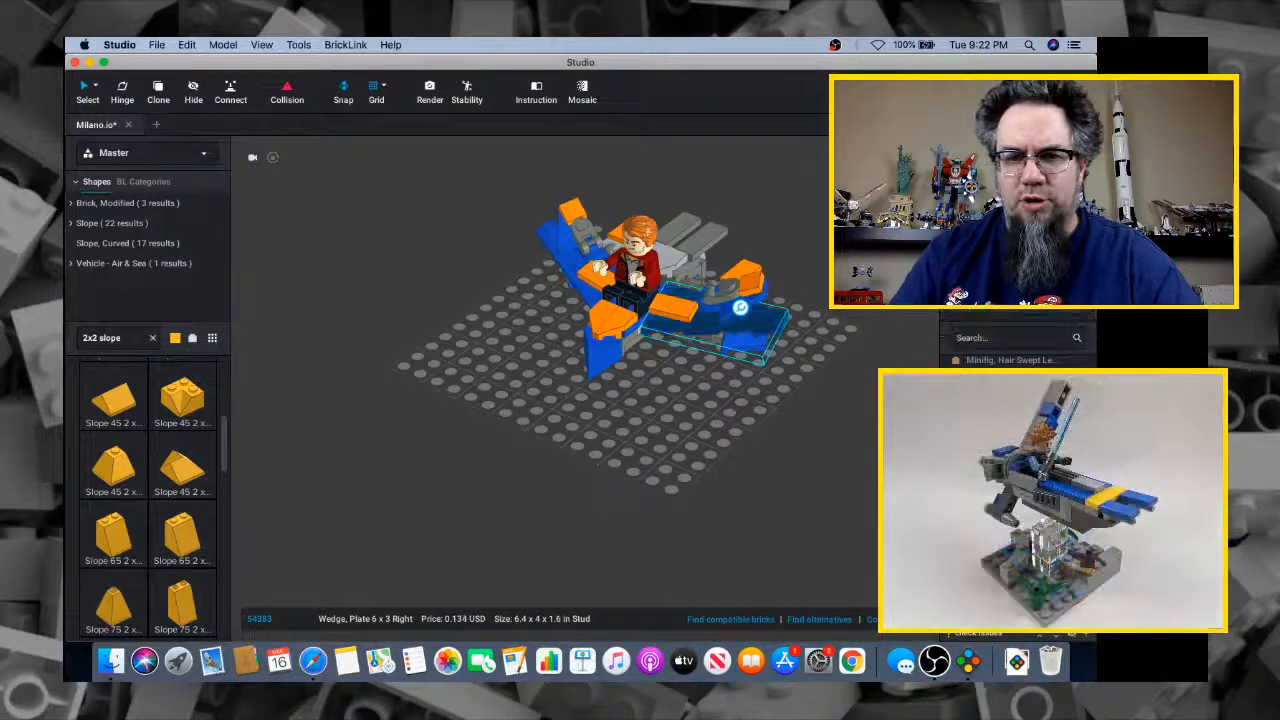
{"action": "key", "text": "super+Tab"}
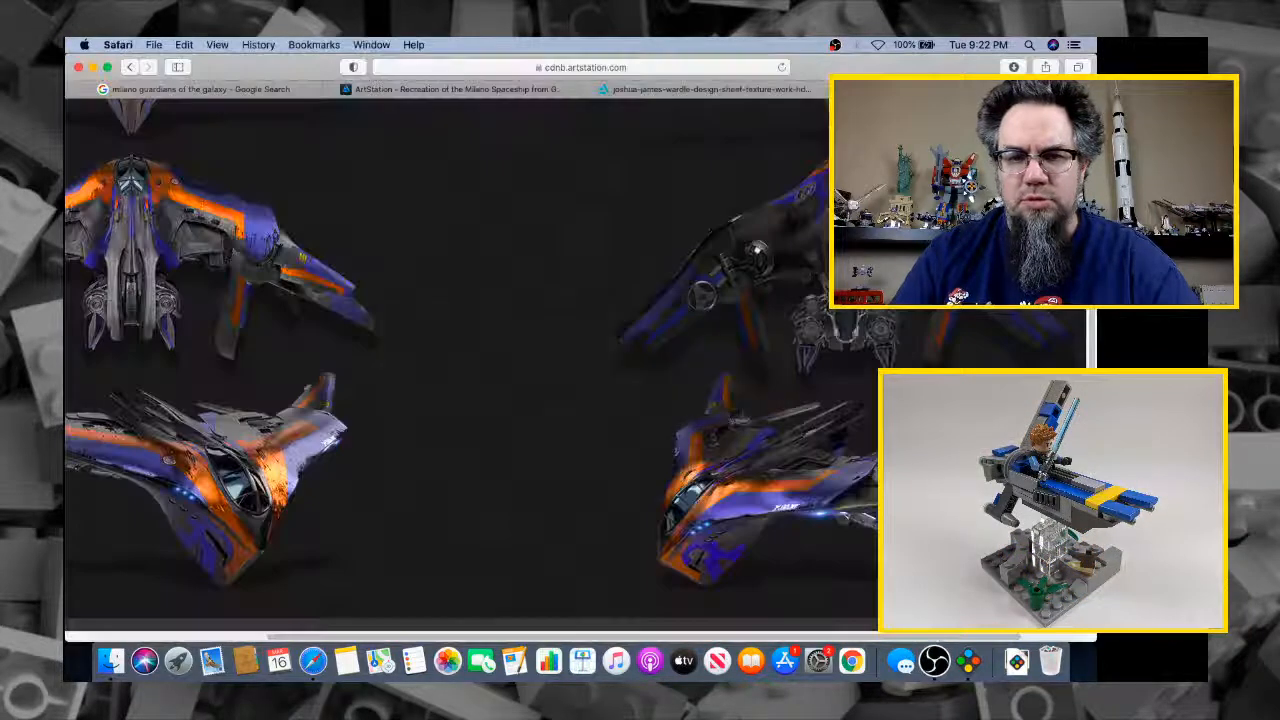
{"action": "key", "text": "super+Tab"}
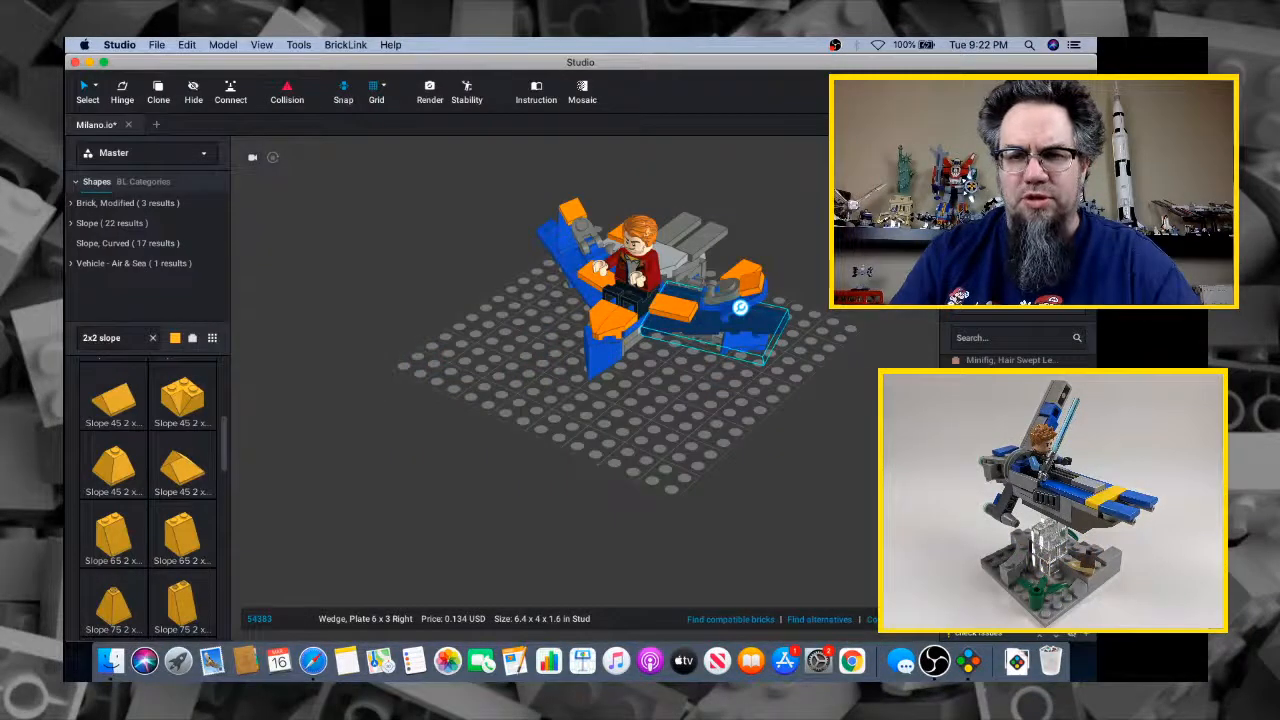
{"action": "key", "text": "super+z"}
Check the wing's blue coloring against the Milano reference images in Safari once more
{"action": "mouse_move", "coordinate": [620, 450]}
{"action": "right_mouse_down"}
{"action": "mouse_move", "coordinate": [560, 390]}
{"action": "mouse_move", "coordinate": [600, 370]}
{"action": "mouse_move", "coordinate": [620, 385]}
{"action": "mouse_move", "coordinate": [620, 430]}
{"action": "right_mouse_up"}
{"action": "key", "text": "super+Tab"}
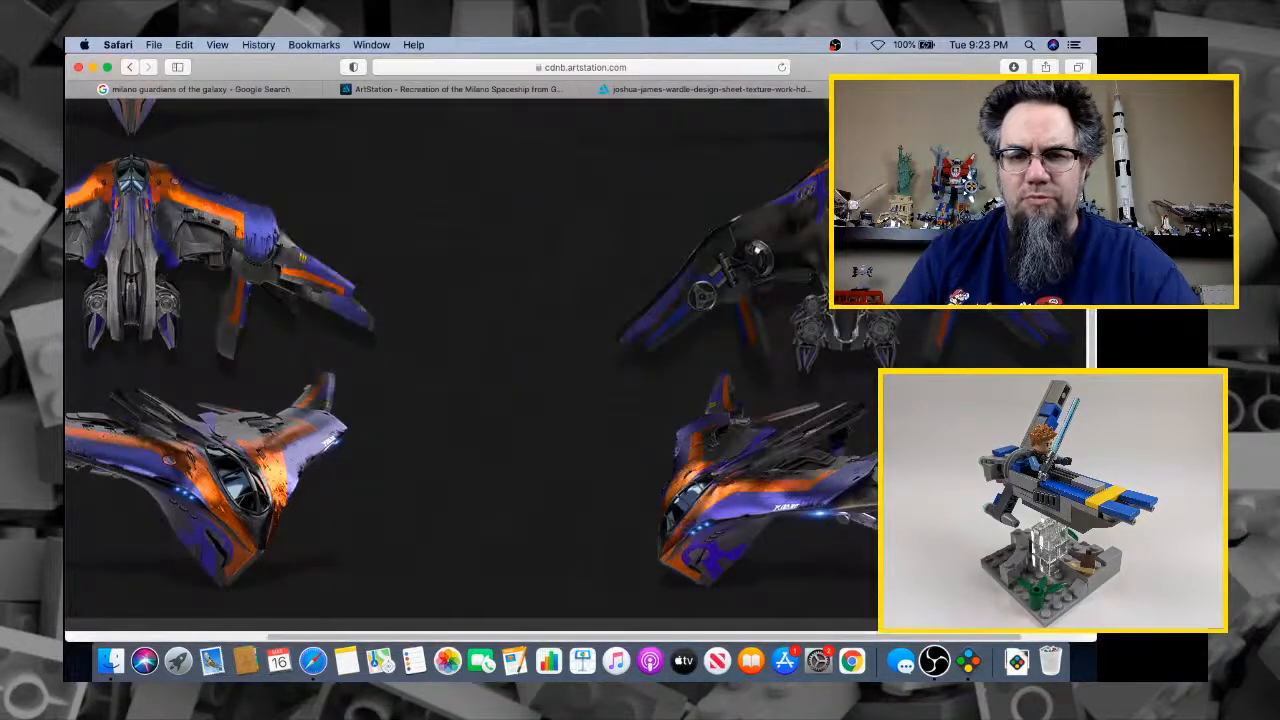
{"action": "key", "text": "super+Tab"}
{"action": "scroll", "coordinate": [700, 358], "scroll_direction": "down", "scroll_amount": 3}
{"action": "scroll", "coordinate": [700, 360], "scroll_direction": "up", "scroll_amount": 3}
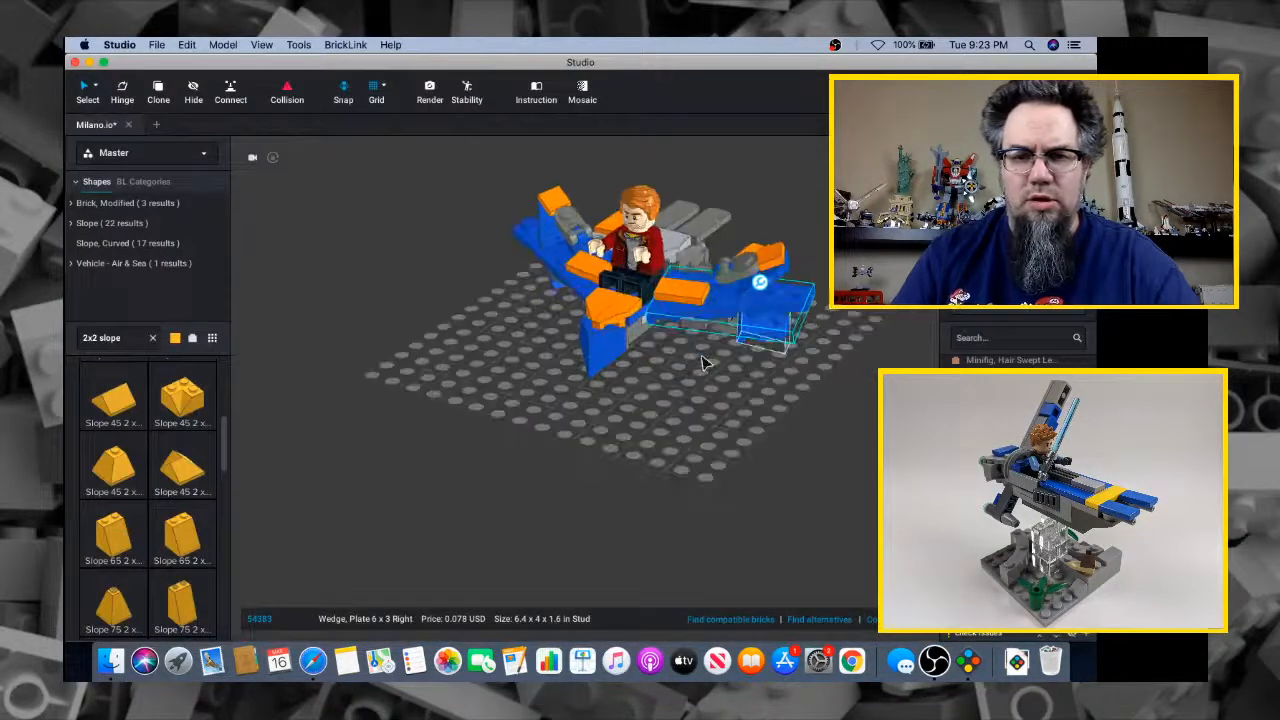
Search the parts for "2x2 plate" and try a Plate 2 x 2 under the fuselage just behind the nose
{"action": "right_click_drag", "start_coordinate": [703, 363], "coordinate": [645, 375]}
{"action": "left_click", "coordinate": [640, 405]}
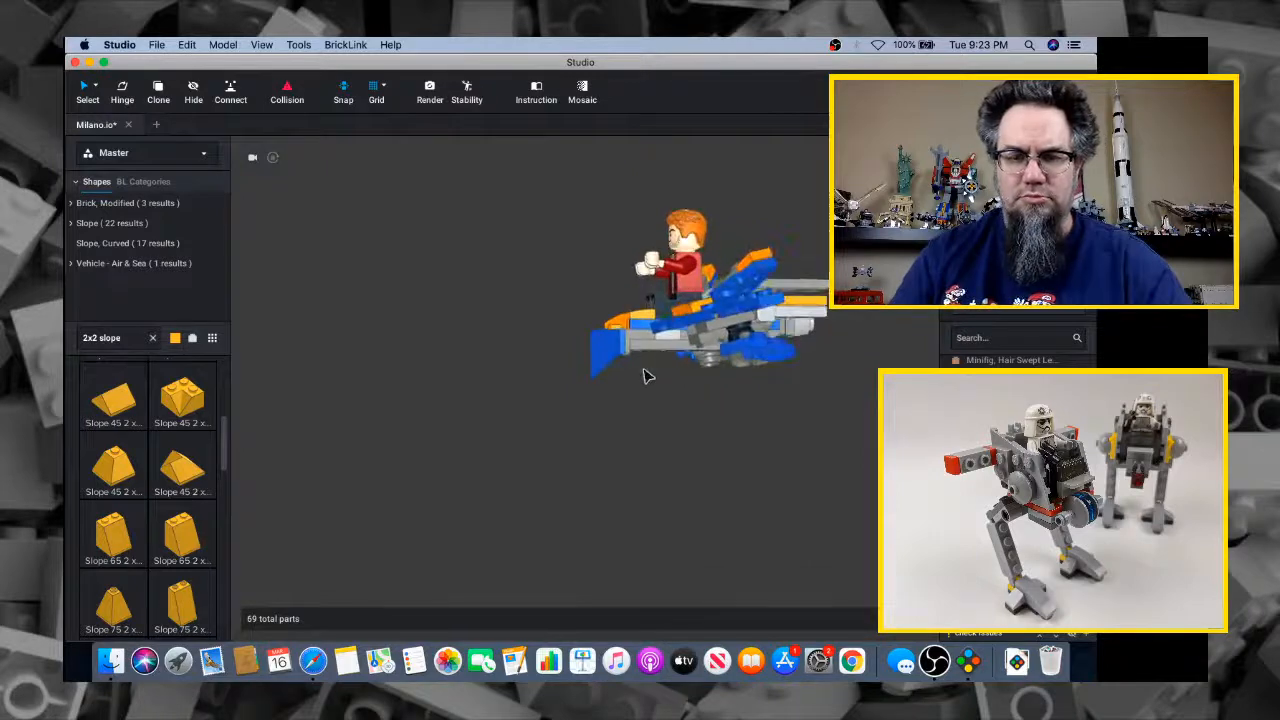
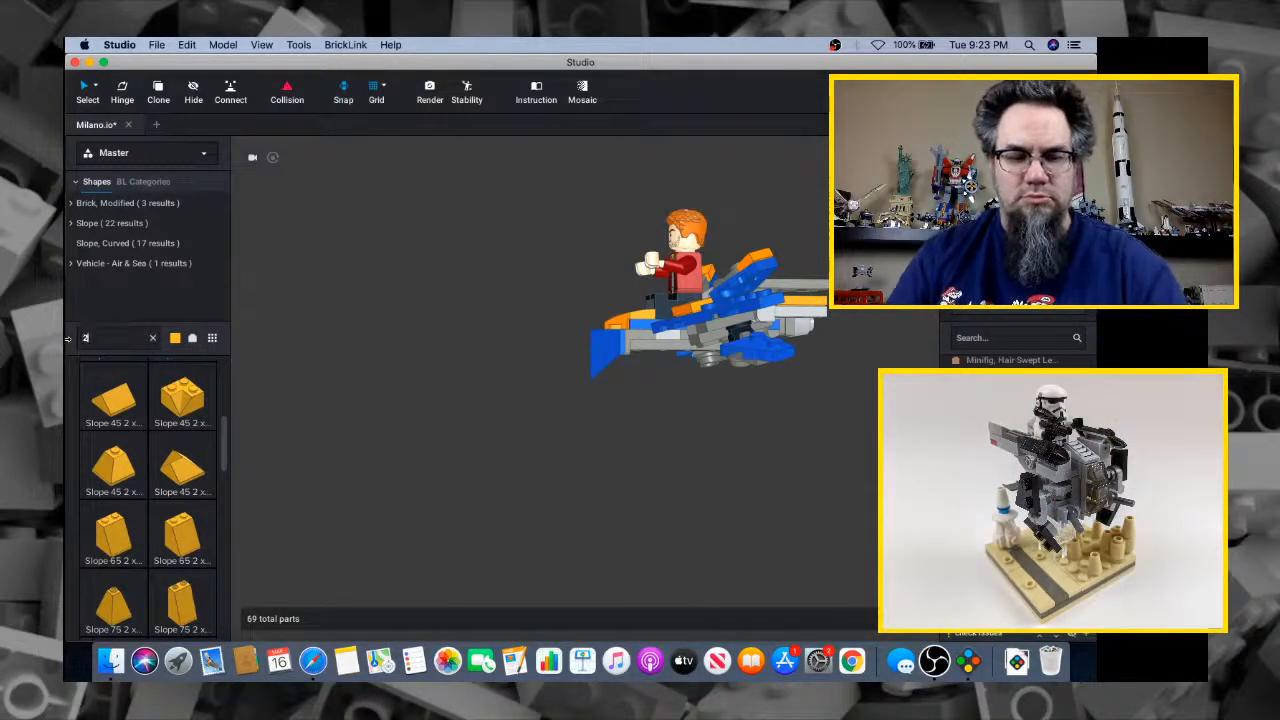
{"action": "type", "text": "x3"}
{"action": "key", "text": "BackSpace"}
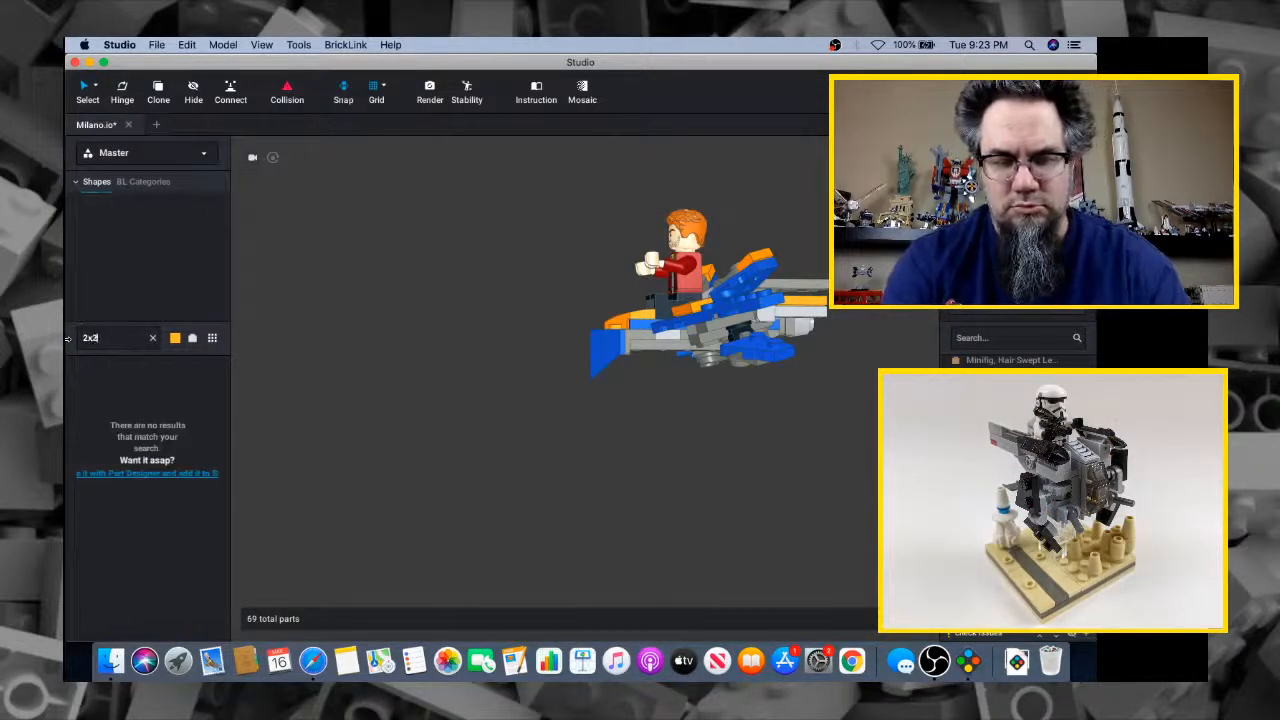
{"action": "type", "text": "2 plate"}
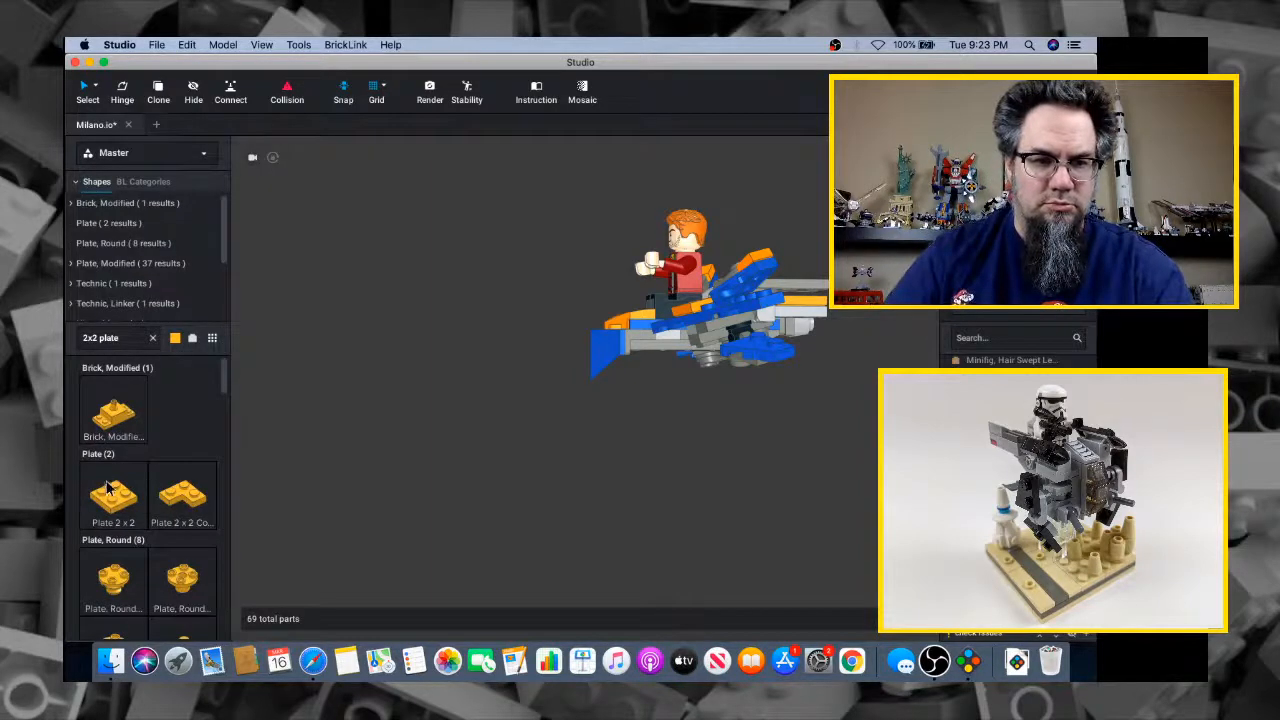
{"action": "left_click_drag", "start_coordinate": [113, 492], "coordinate": [642, 387]}
{"action": "right_click_drag", "start_coordinate": [642, 387], "coordinate": [617, 357]}
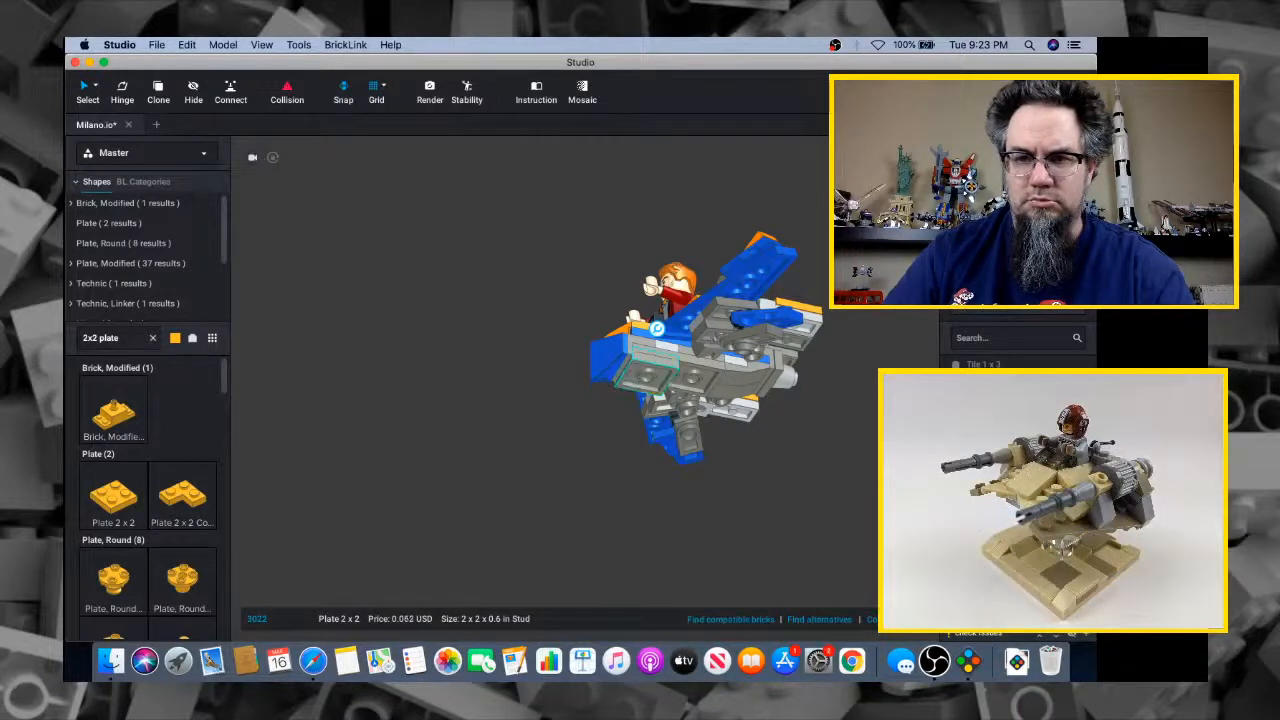
{"action": "right_click_drag", "start_coordinate": [886, 270], "coordinate": [870, 322]}
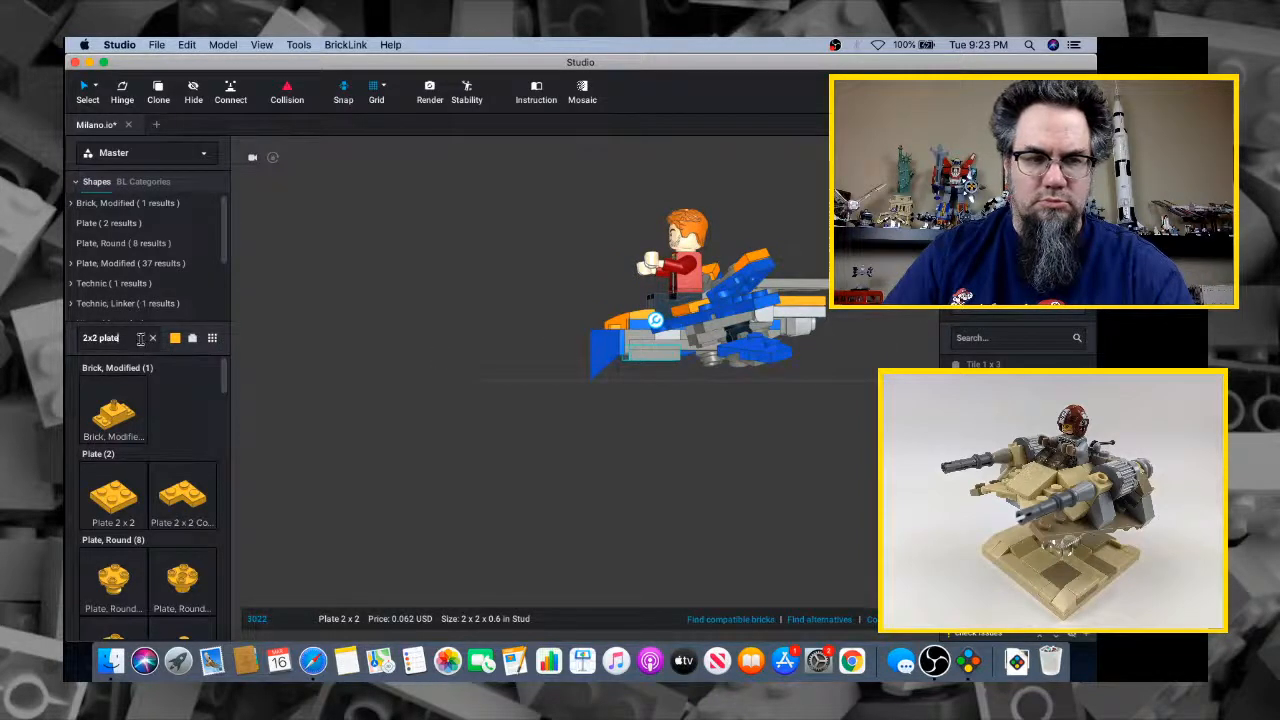
Search the parts for "inverted" and try a Slope, Curved 2 x 1 Inverted on the underside behind the nose
{"action": "type", "text": "inverted"}
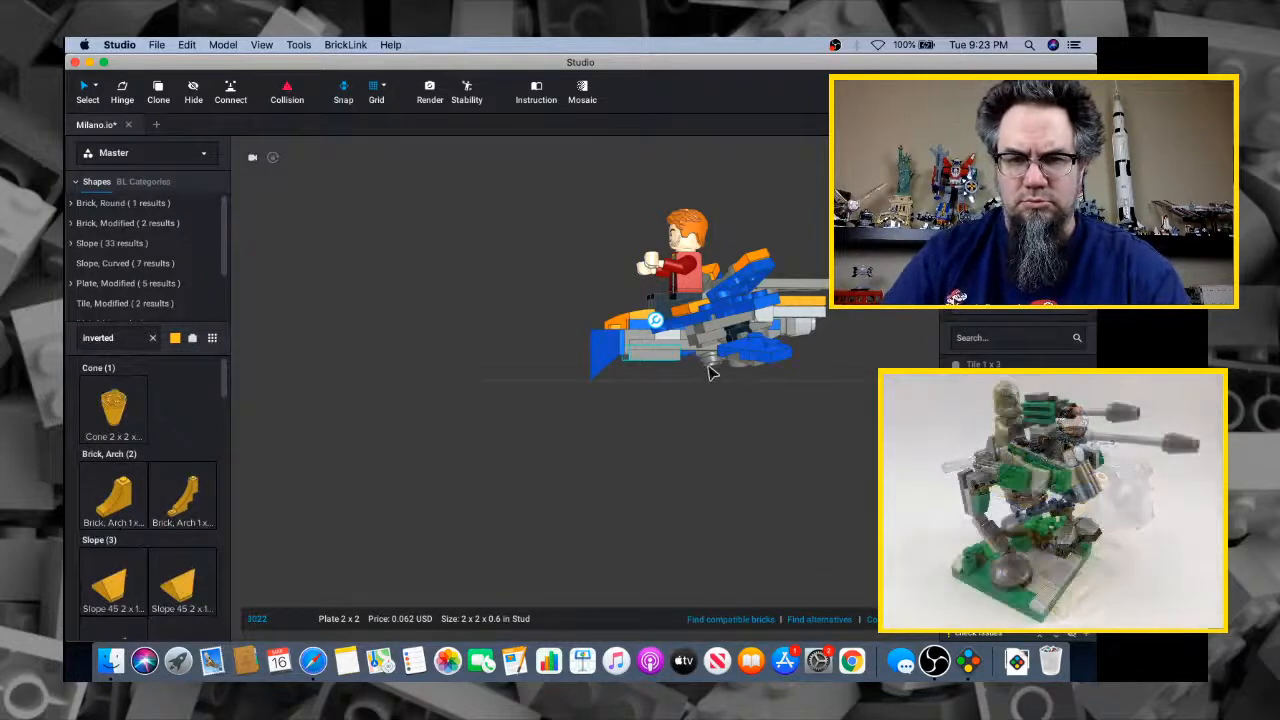
{"action": "right_click_drag", "start_coordinate": [712, 376], "coordinate": [718, 364]}
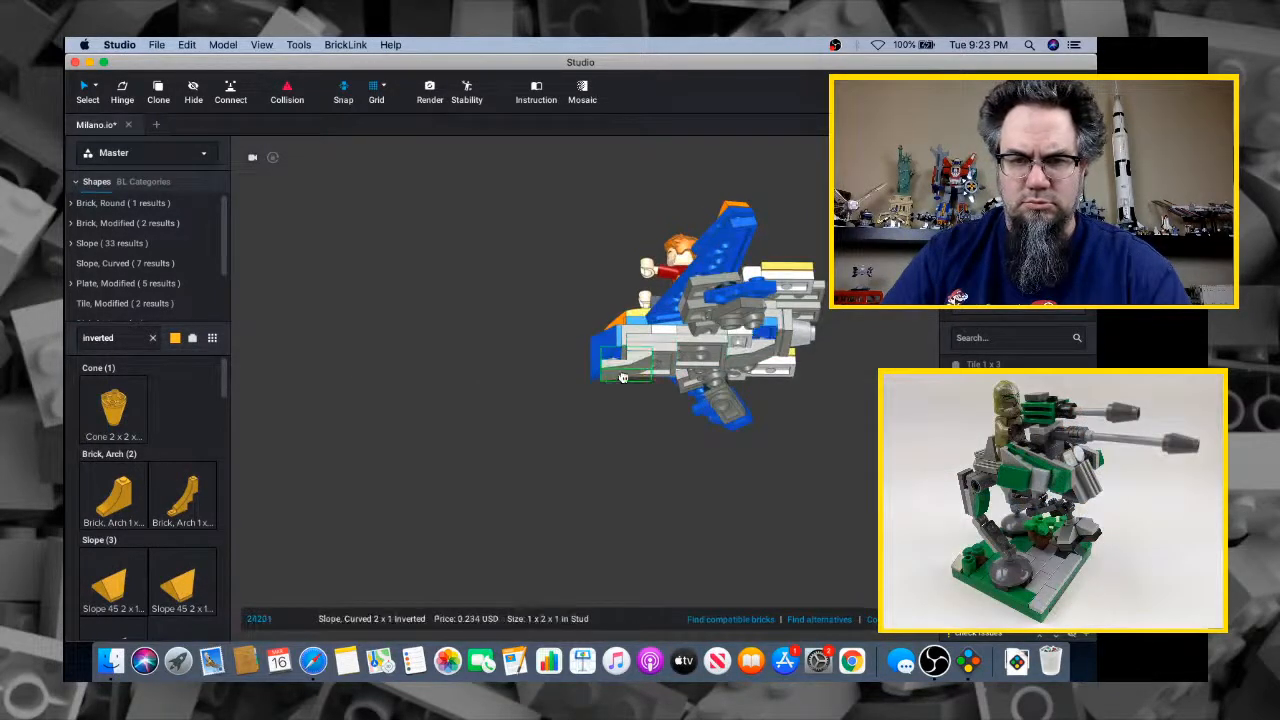
{"action": "right_click_drag", "start_coordinate": [622, 377], "coordinate": [640, 409]}
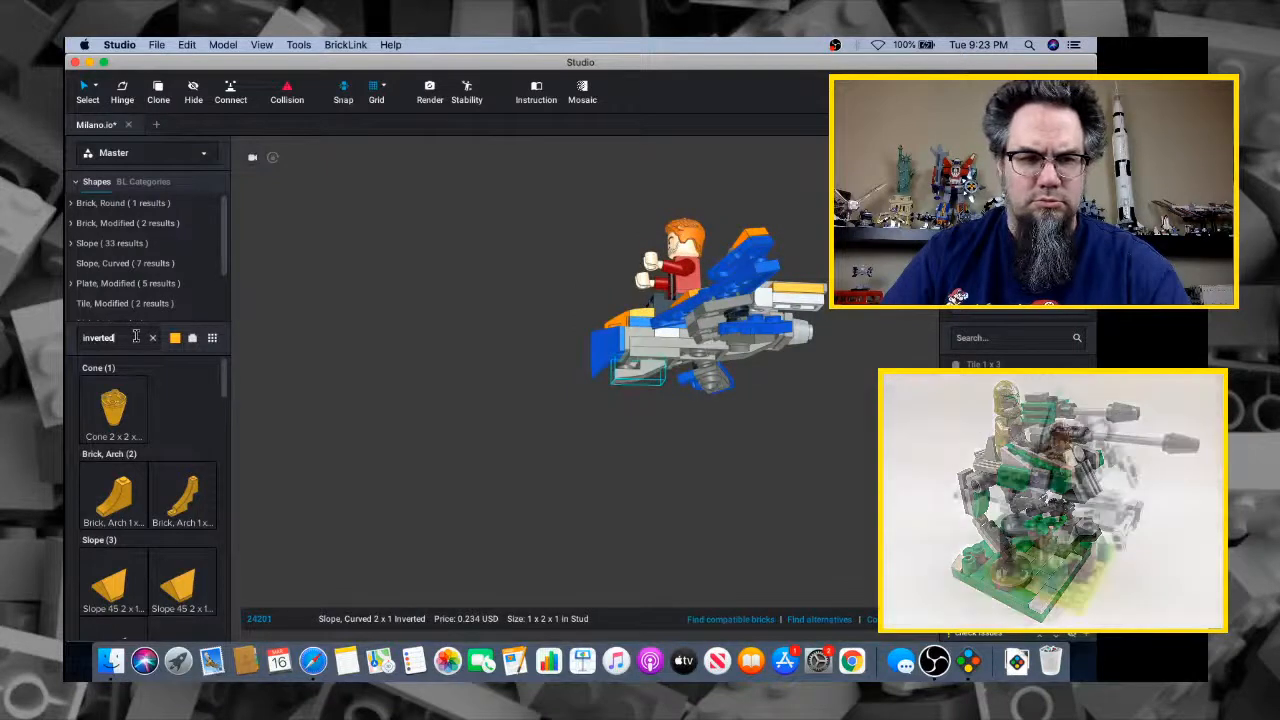
Search for "1x1 tile" and try a Tile 1 x 1 with Groove in grey beside the inverted curved slope
{"action": "double_click", "coordinate": [100, 339]}
{"action": "left_click_drag", "start_coordinate": [120, 338], "coordinate": [68, 344]}
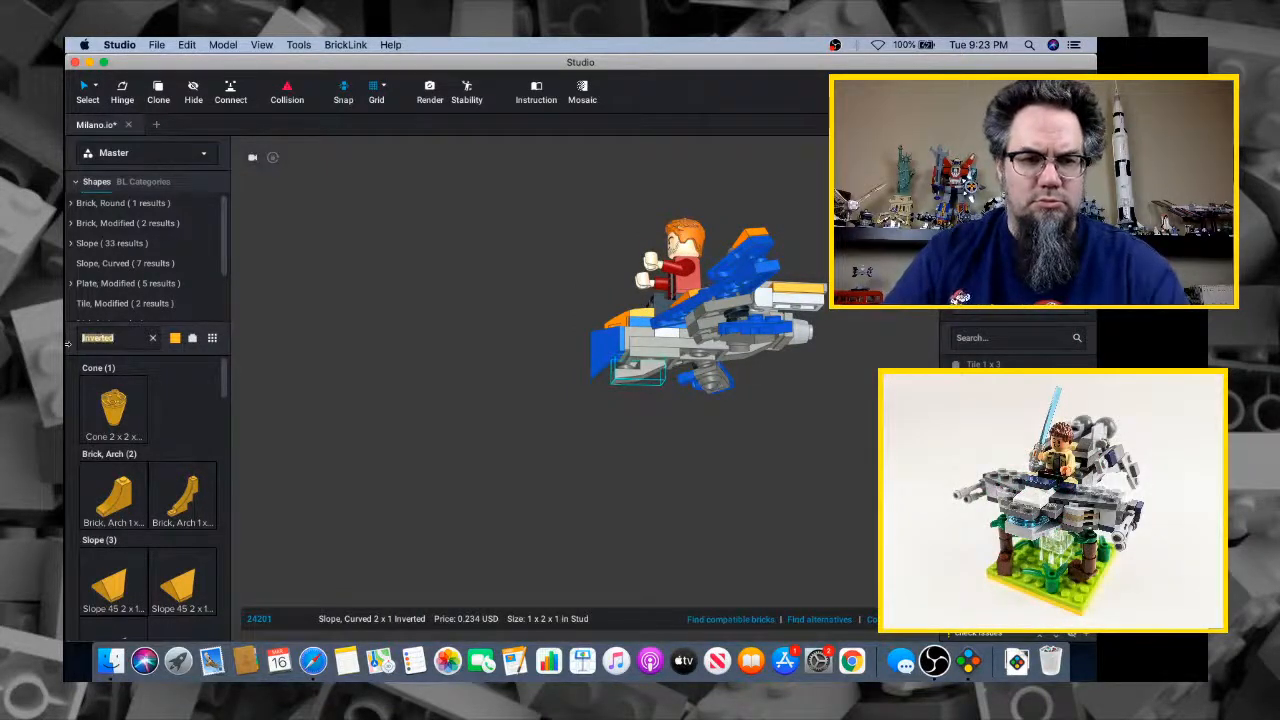
{"action": "type", "text": "1x1 tile"}
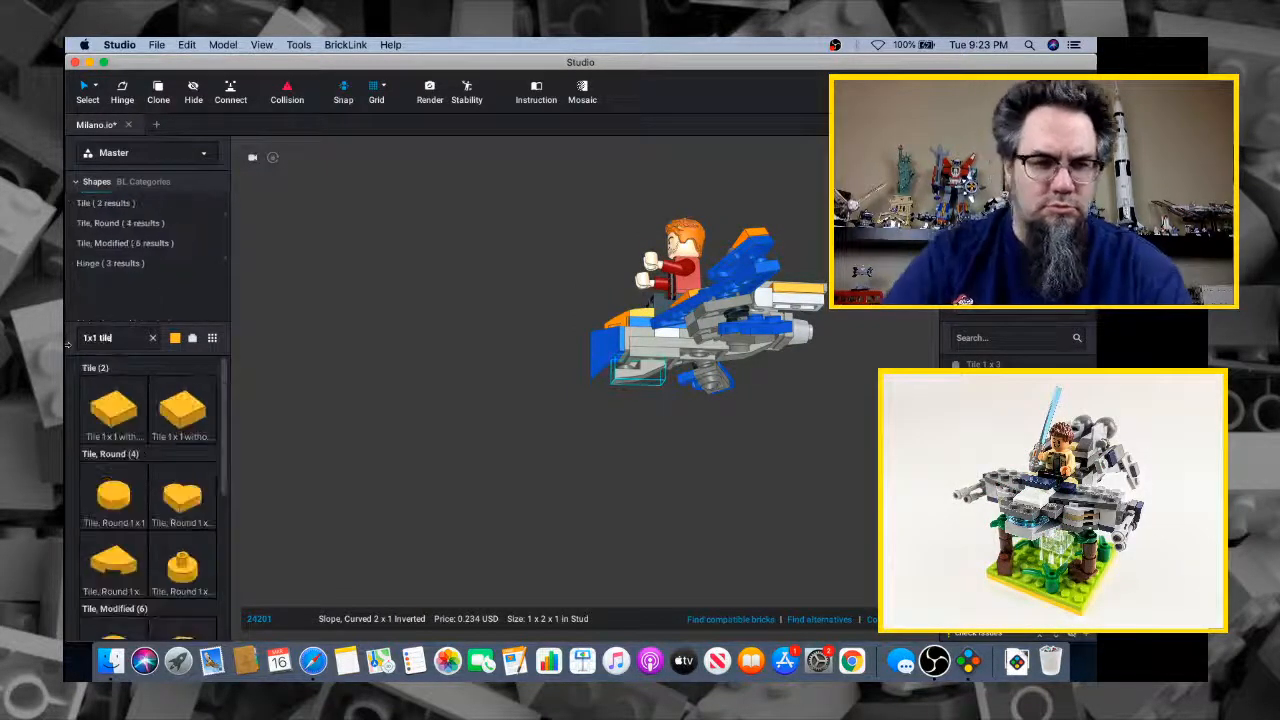
{"action": "left_click_drag", "start_coordinate": [115, 425], "coordinate": [650, 411]}
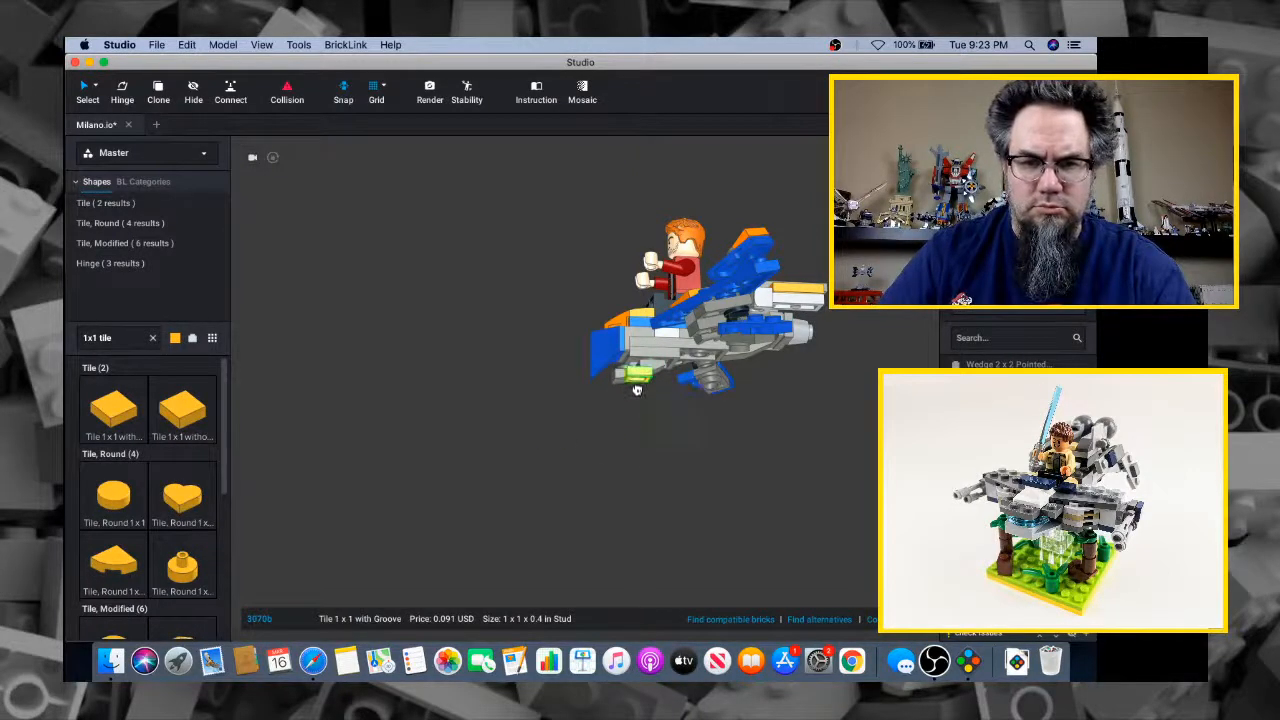
{"action": "right_click_drag", "start_coordinate": [628, 371], "coordinate": [652, 403]}
{"action": "left_click", "coordinate": [650, 396]}
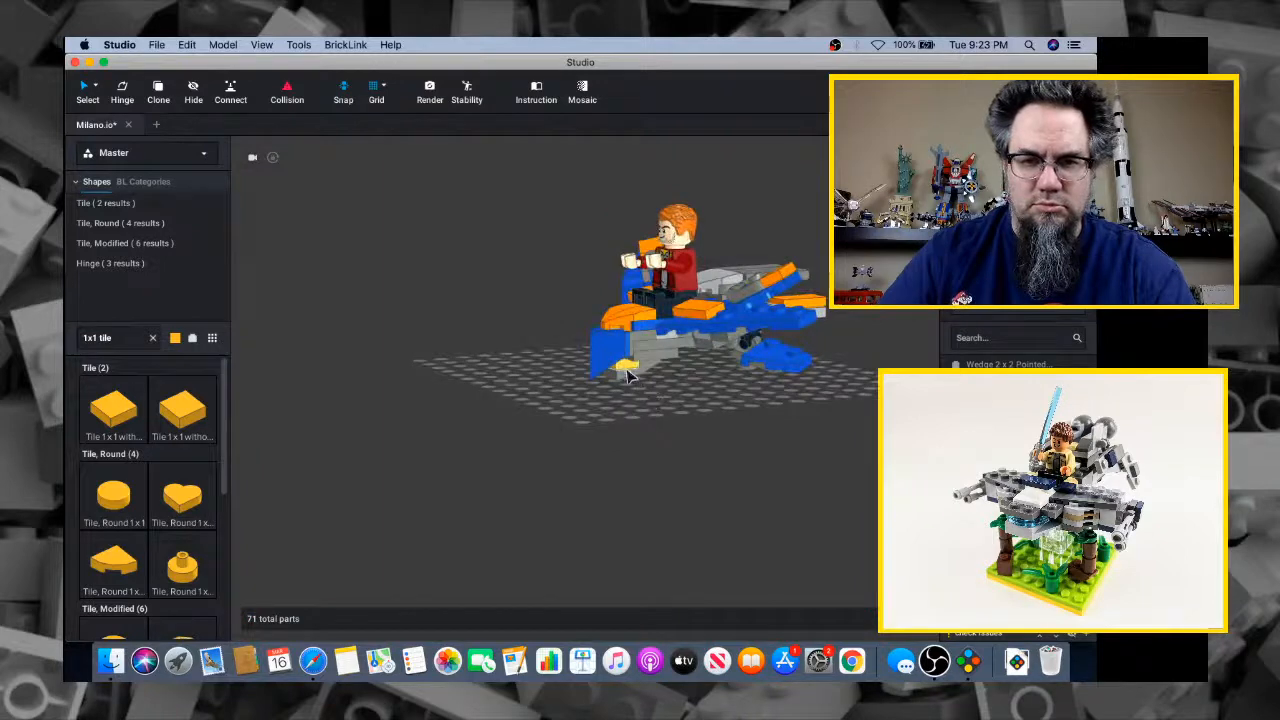
{"action": "left_click", "coordinate": [627, 369]}
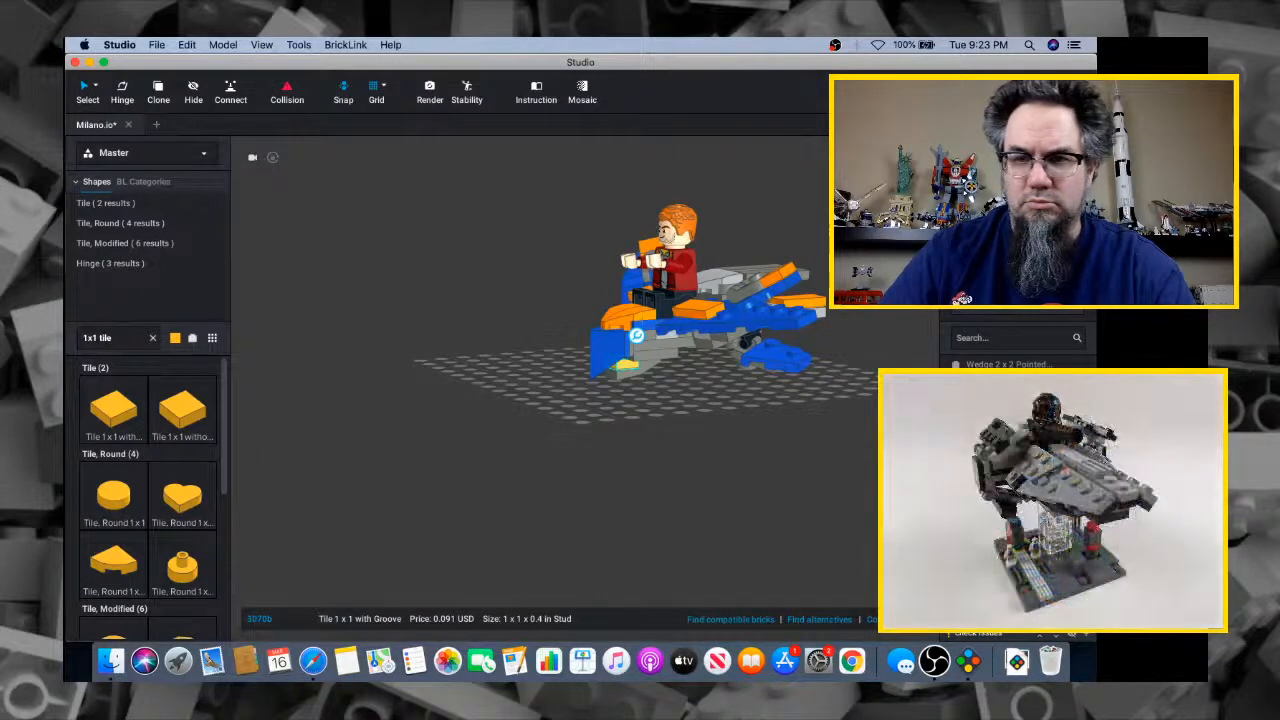
{"action": "mouse_move", "coordinate": [666, 431]}
{"action": "right_mouse_down"}
{"action": "mouse_move", "coordinate": [651, 409]}
{"action": "mouse_move", "coordinate": [669, 440]}
{"action": "mouse_move", "coordinate": [670, 418]}
{"action": "right_mouse_up"}
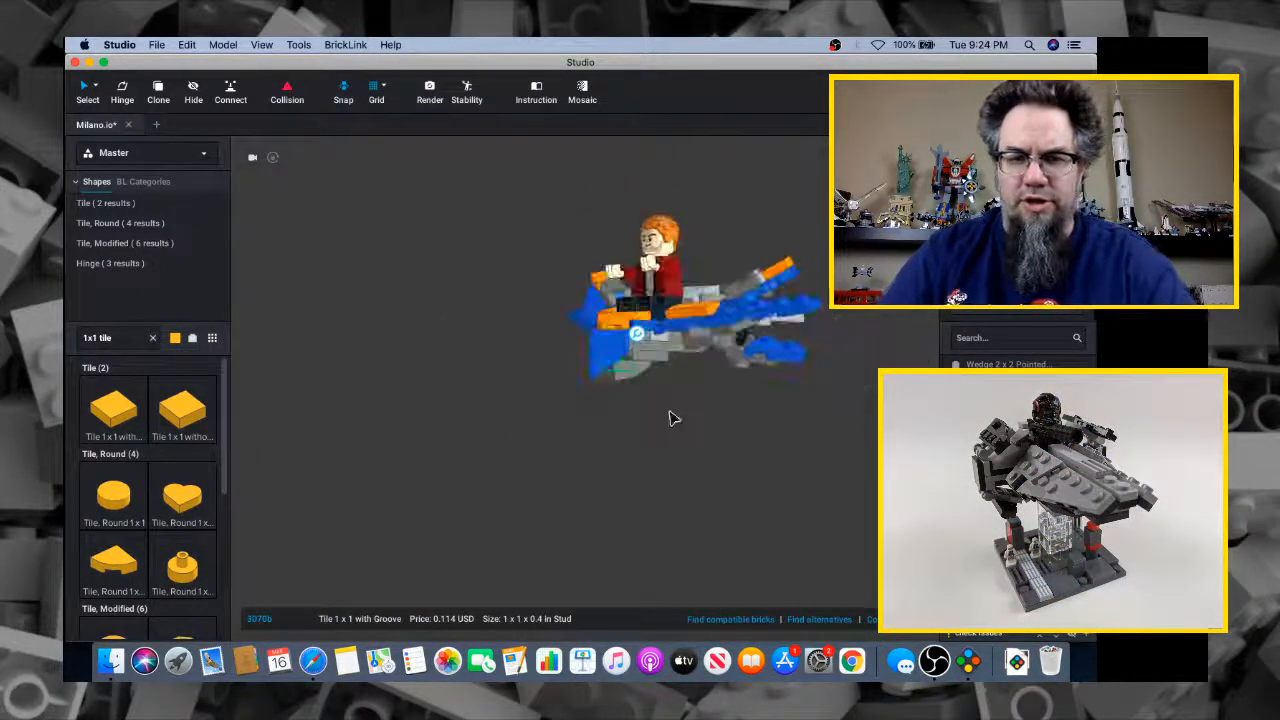
Delete the trial 1 x 1 tile and the other trial parts from the underside behind the nose
{"action": "key", "text": "super+Tab"}
{"action": "key", "text": "super+Tab"}
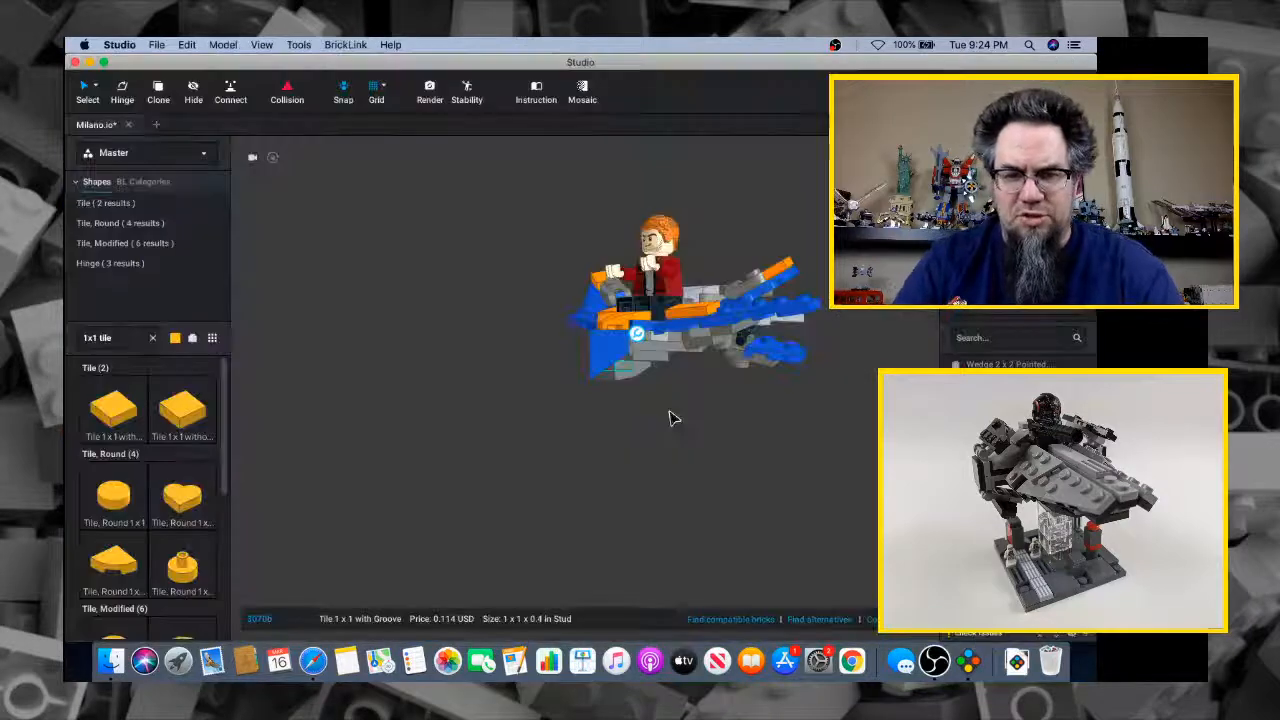
{"action": "right_click_drag", "start_coordinate": [645, 398], "coordinate": [643, 389]}
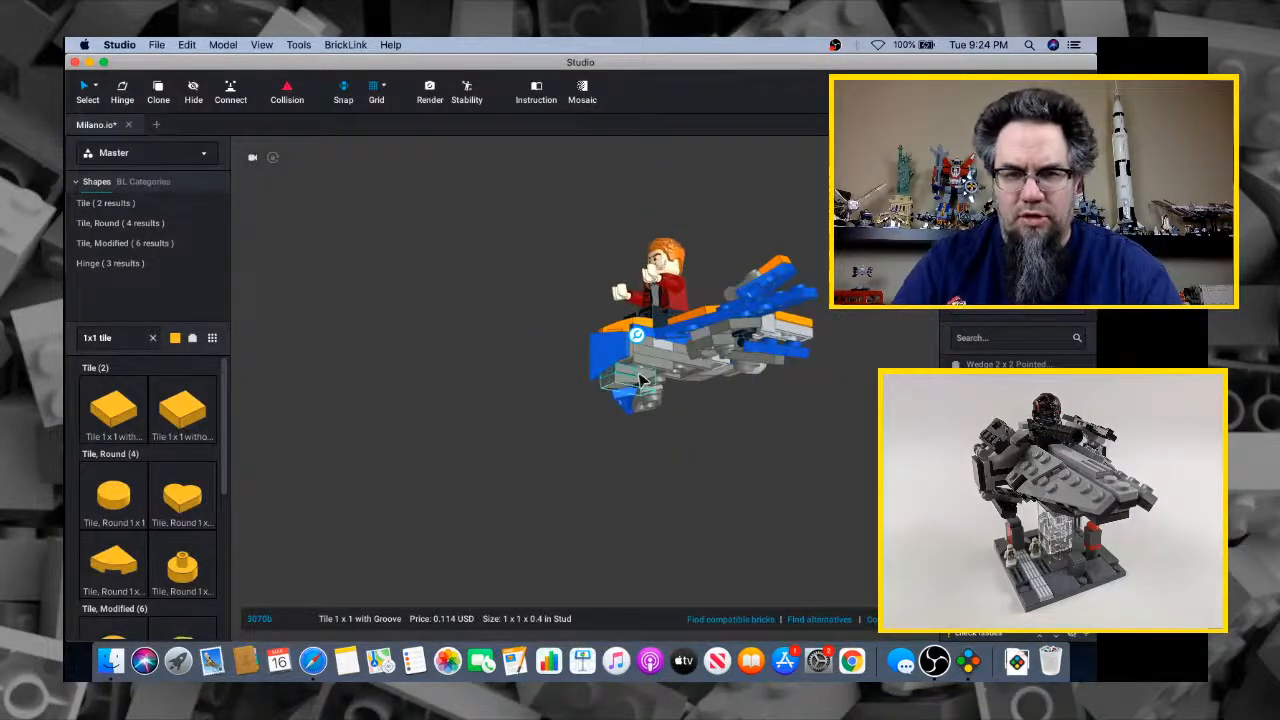
{"action": "key", "text": "Delete"}
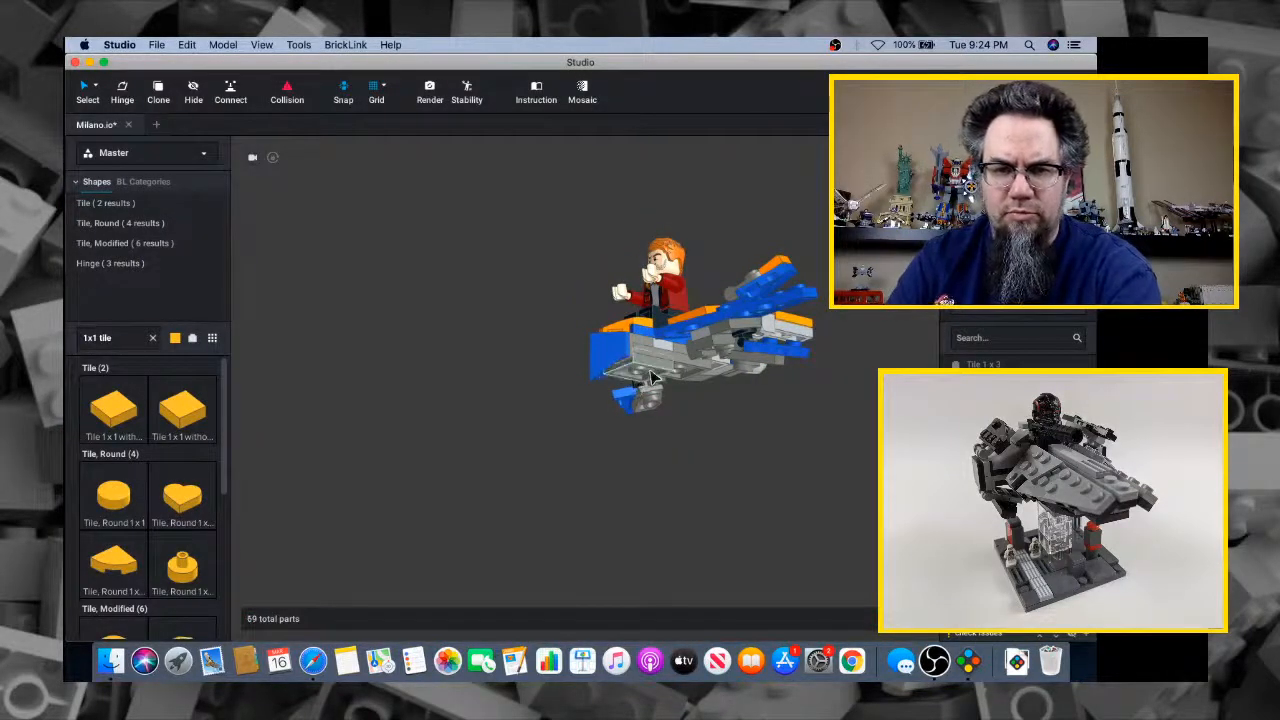
{"action": "key", "text": "Delete"}
Save the Milano model
{"action": "right_click_drag", "start_coordinate": [652, 378], "coordinate": [666, 423]}
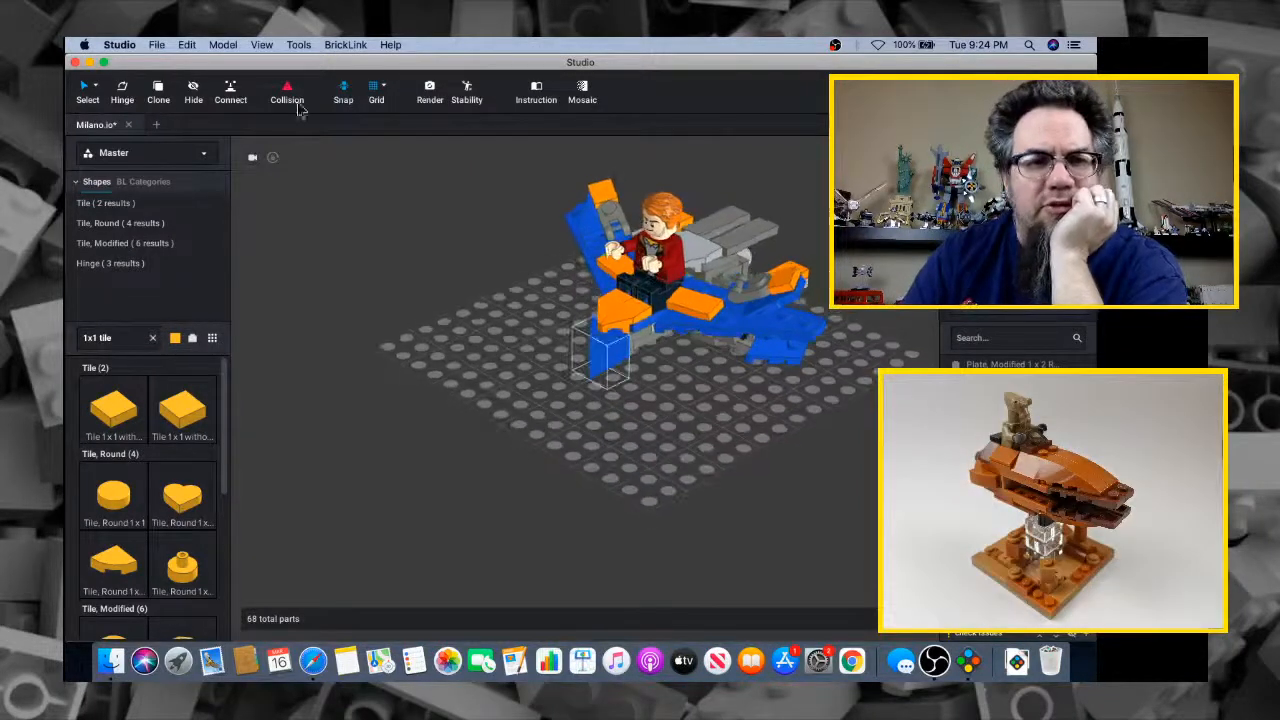
{"action": "left_click", "coordinate": [157, 45]}
{"action": "left_click", "coordinate": [346, 216]}
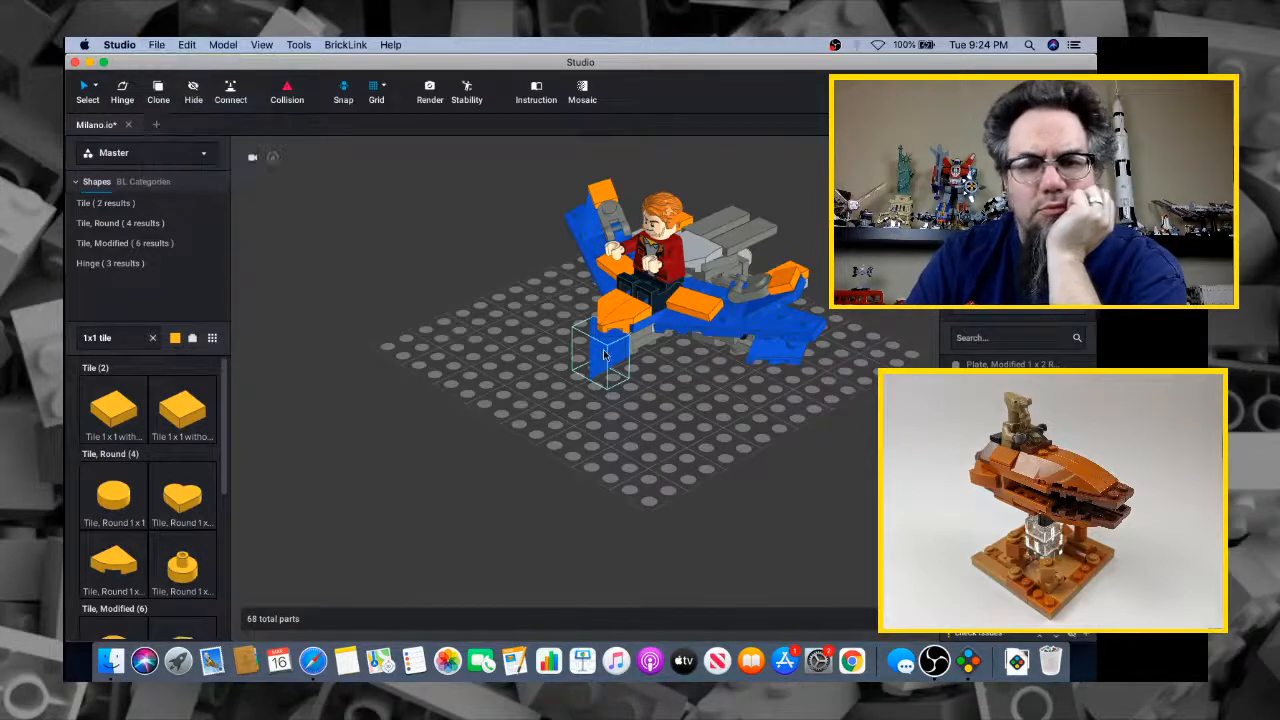
Compare the ship's nose and overall shape with the Milano reference images in Safari
{"action": "right_click_drag", "start_coordinate": [604, 354], "coordinate": [655, 410]}
{"action": "scroll", "coordinate": [662, 396], "scroll_direction": "up", "scroll_amount": 5}
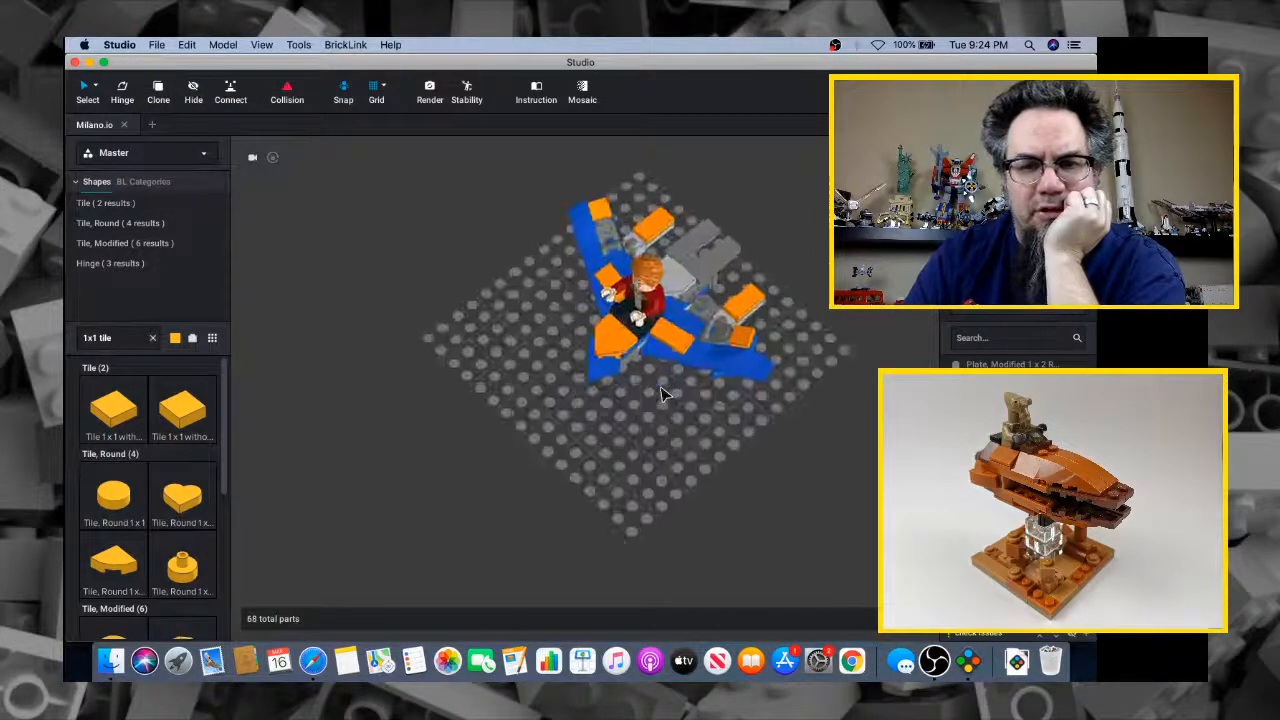
{"action": "right_click_drag", "start_coordinate": [662, 394], "coordinate": [643, 432]}
{"action": "key", "text": "super+Tab"}
{"action": "key", "text": "super+Tab"}
{"action": "key", "text": "super+Tab"}
{"action": "key", "text": "super+Tab"}
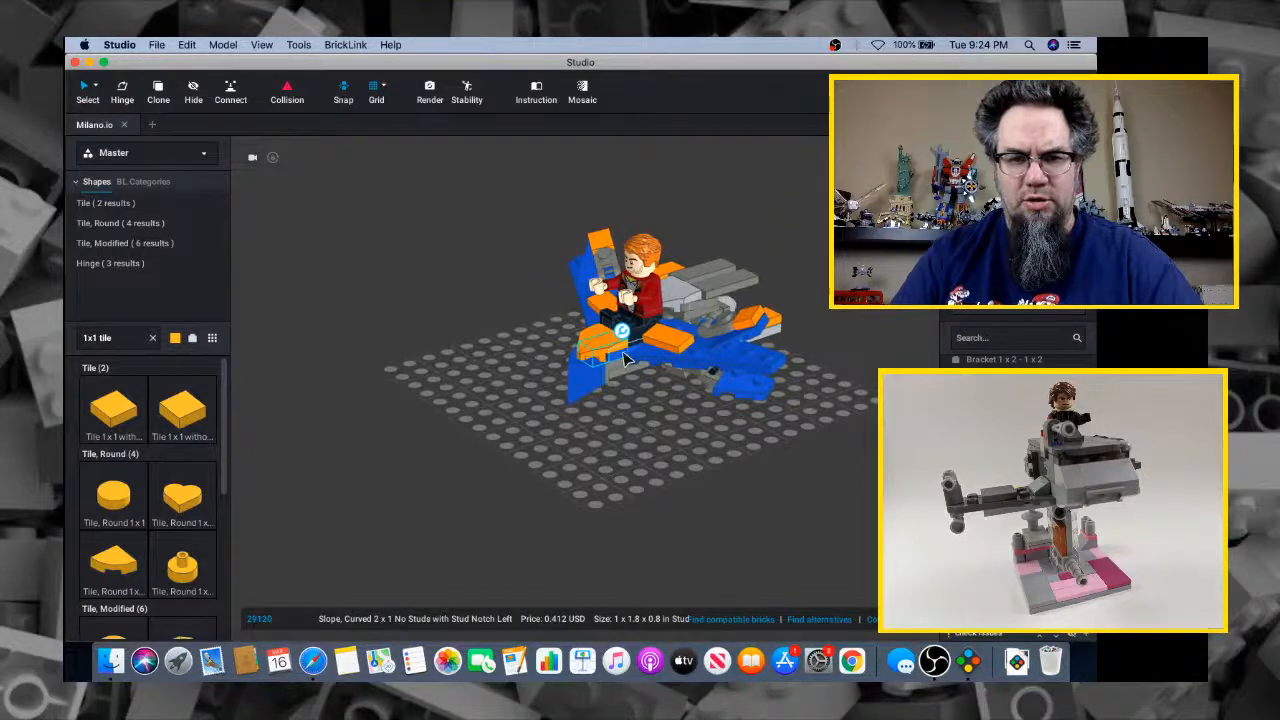
{"action": "right_click_drag", "start_coordinate": [610, 360], "coordinate": [612, 366]}
{"action": "scroll", "coordinate": [612, 366], "scroll_direction": "down", "scroll_amount": 5}
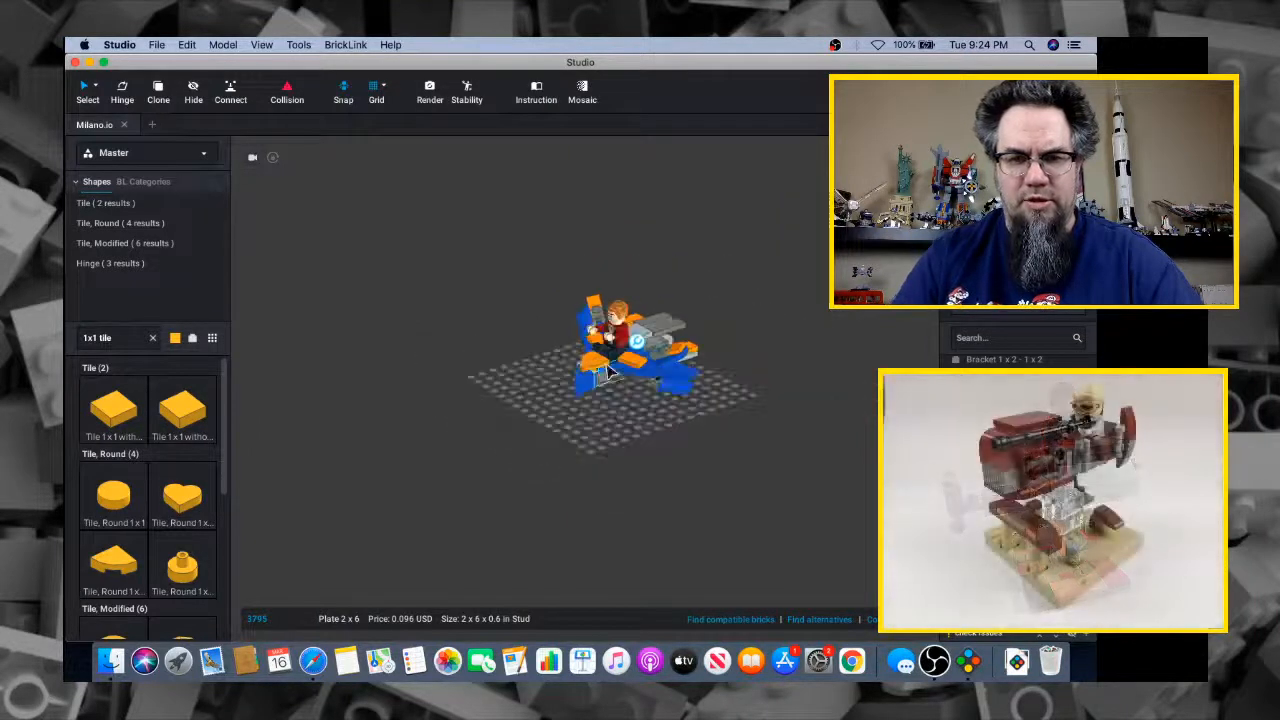
{"action": "scroll", "coordinate": [610, 372], "scroll_direction": "up", "scroll_amount": 8}
{"action": "key", "text": "super+Tab"}
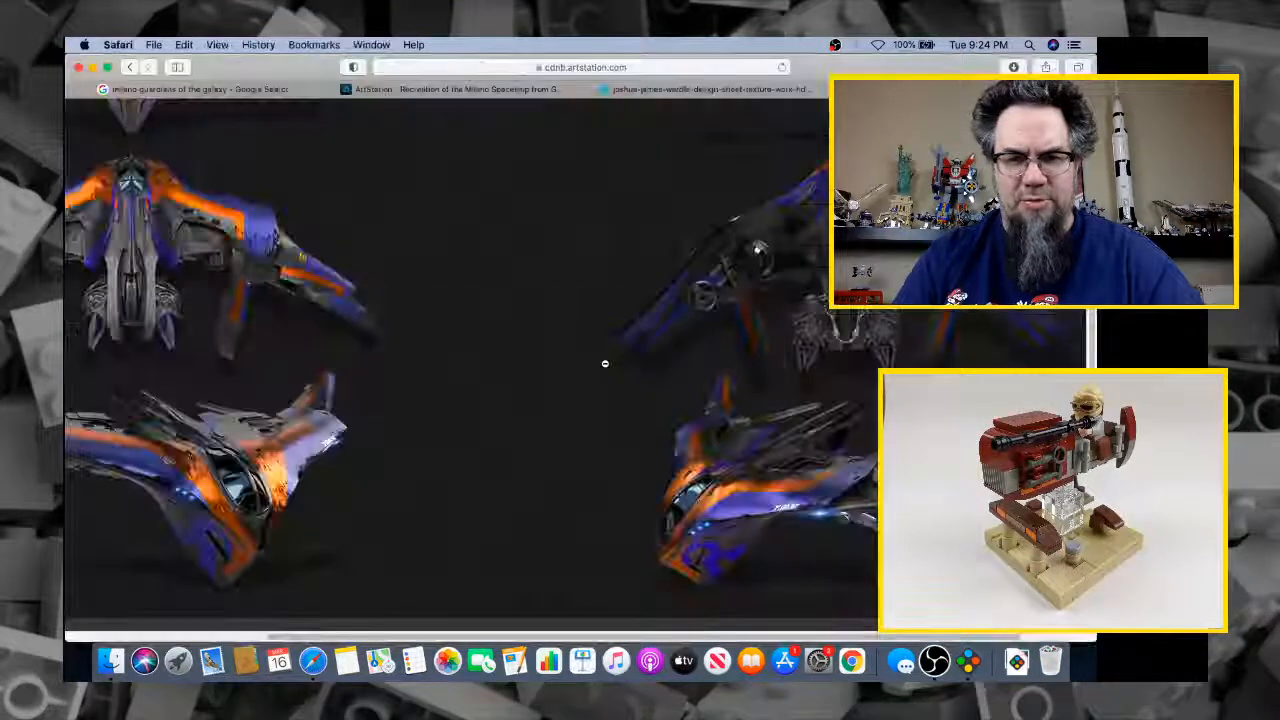
{"action": "key", "text": "super+Tab"}
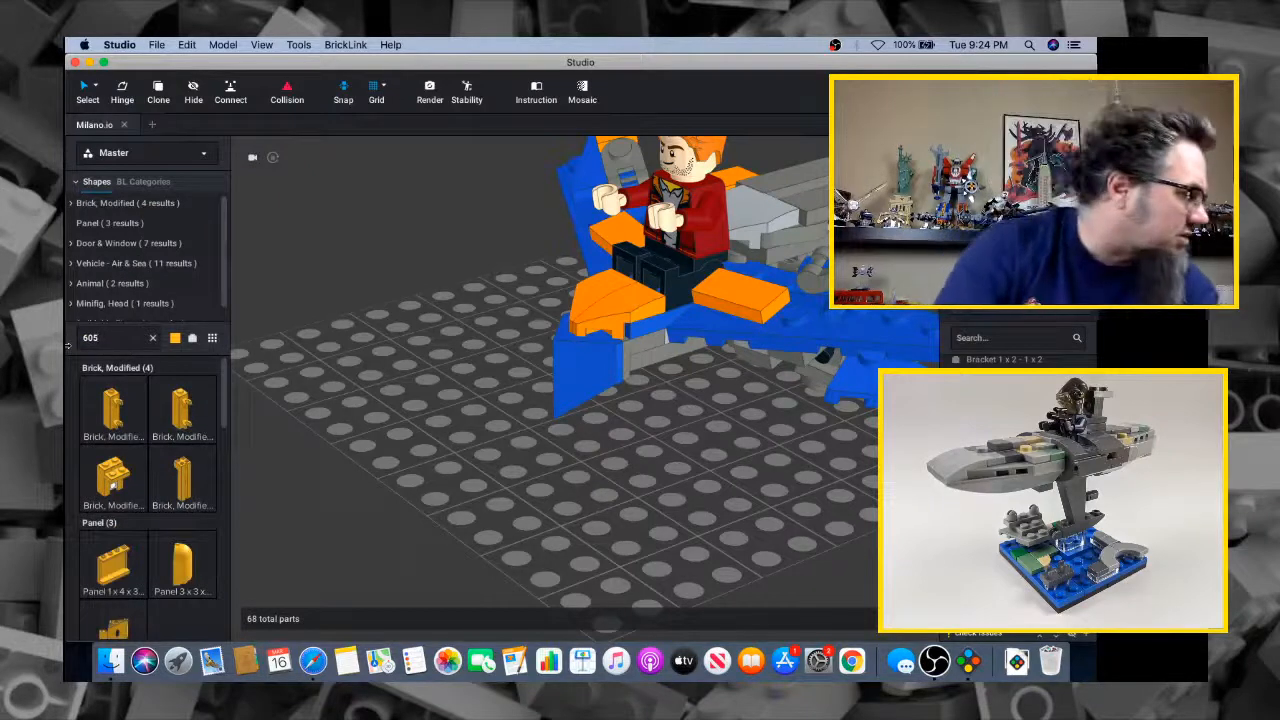
Search the parts for 99206 and place a Plate, Modified 2 x 2 x 2/3 with 2 Studs on Side in front of the ship
{"action": "type", "text": "2126"}
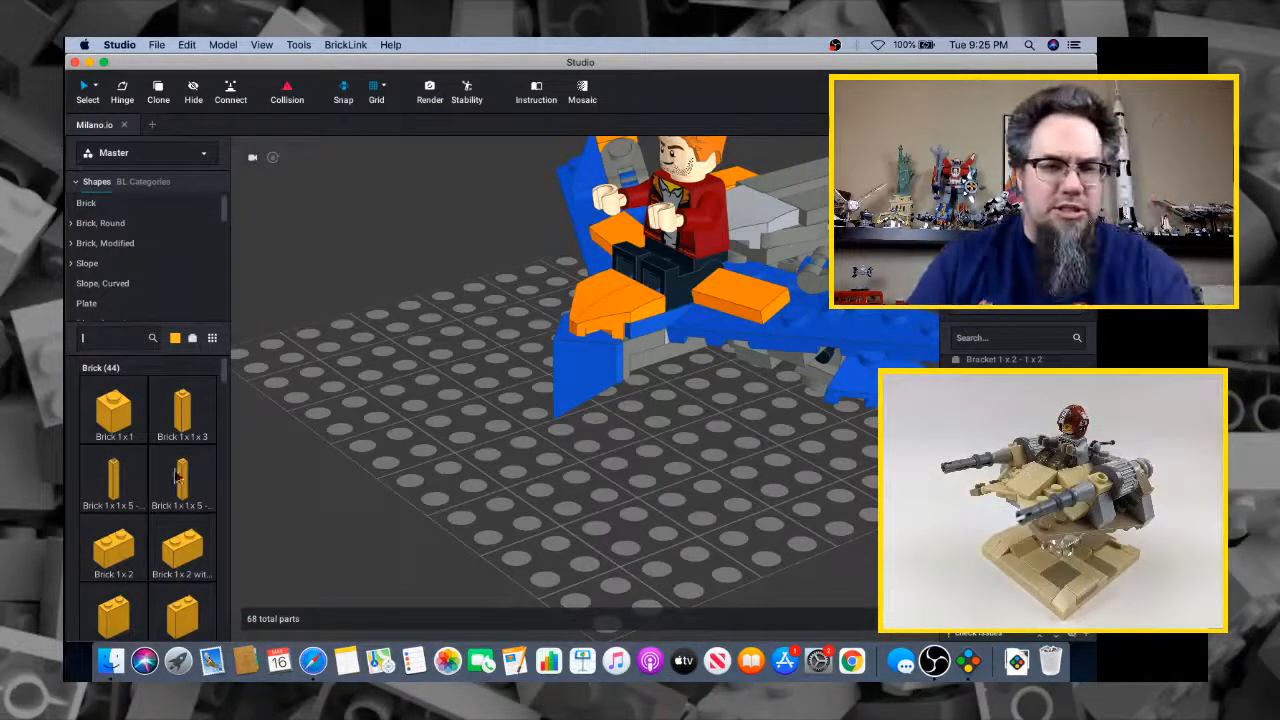
{"action": "type", "text": "8"}
{"action": "type", "text": "9206"}
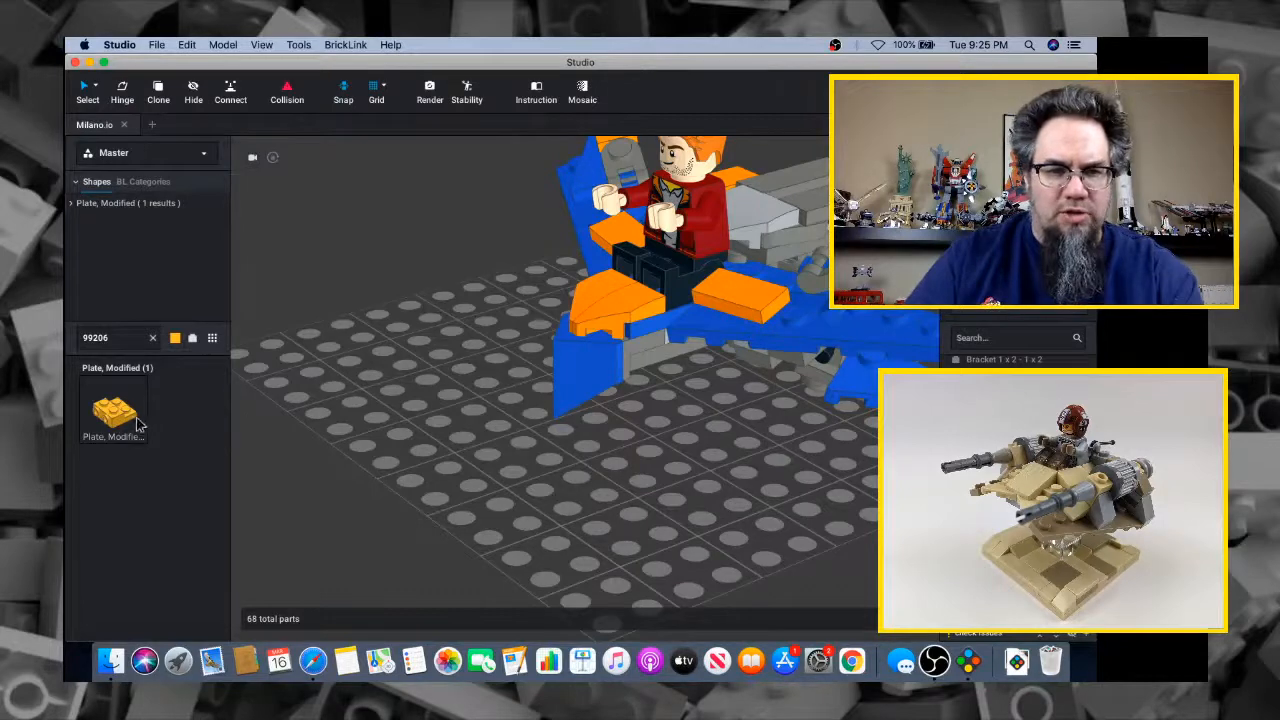
{"action": "left_click_drag", "start_coordinate": [138, 424], "coordinate": [571, 486]}
{"action": "right_click_drag", "start_coordinate": [571, 486], "coordinate": [548, 476]}
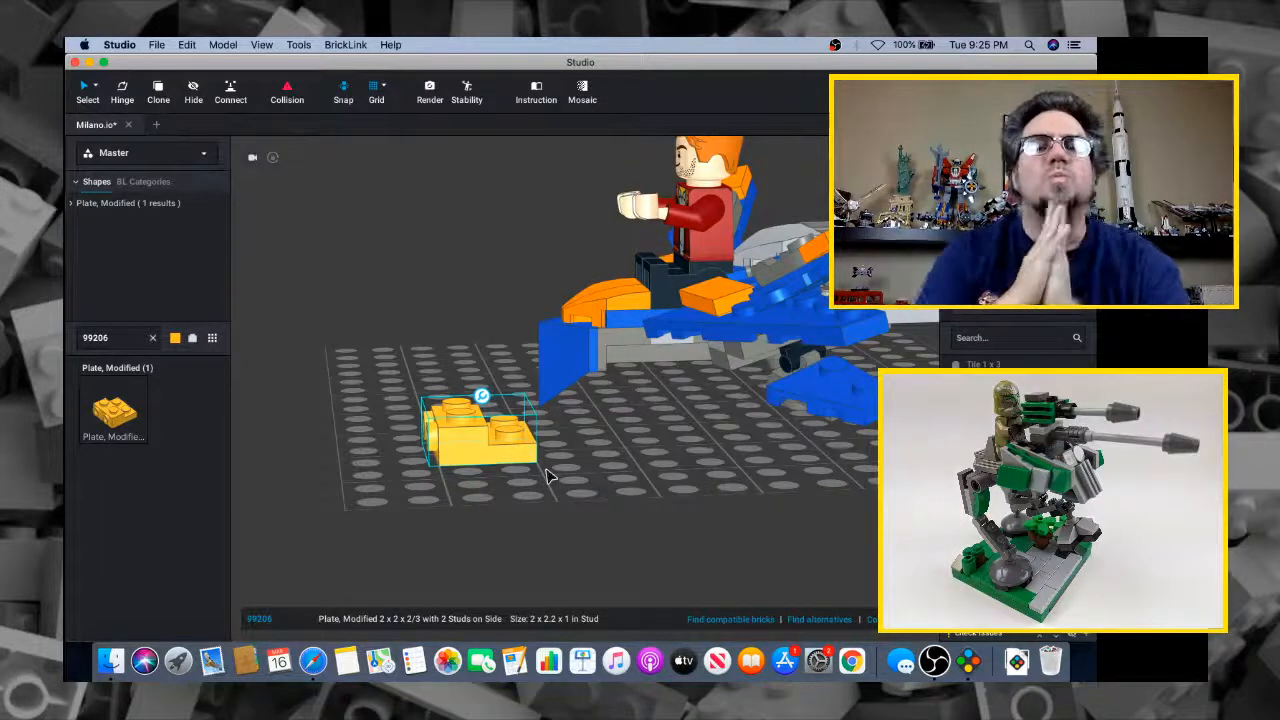
{"action": "right_click_drag", "start_coordinate": [648, 478], "coordinate": [652, 449]}
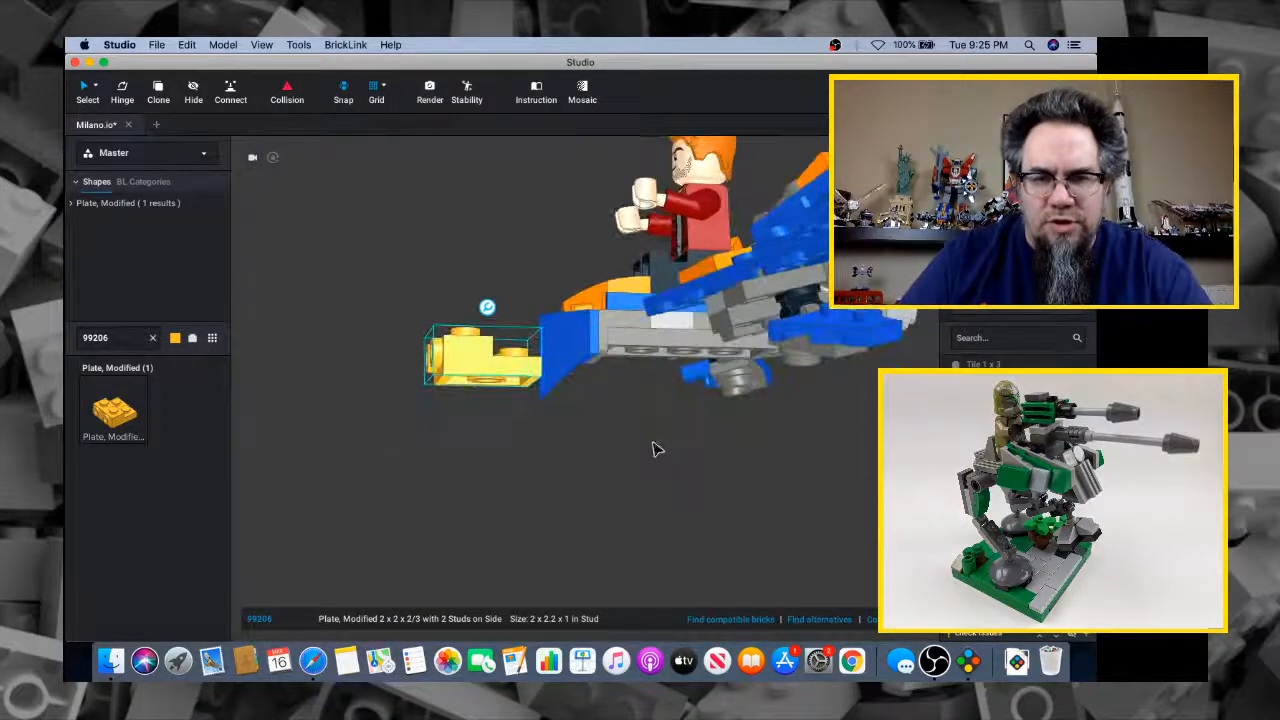
Delete the grey part directly behind the blue nose slope and fit the yellow Plate, Modified 2 x 2 x 2/3 there
{"action": "left_click", "coordinate": [605, 346]}
{"action": "key", "text": "Delete"}
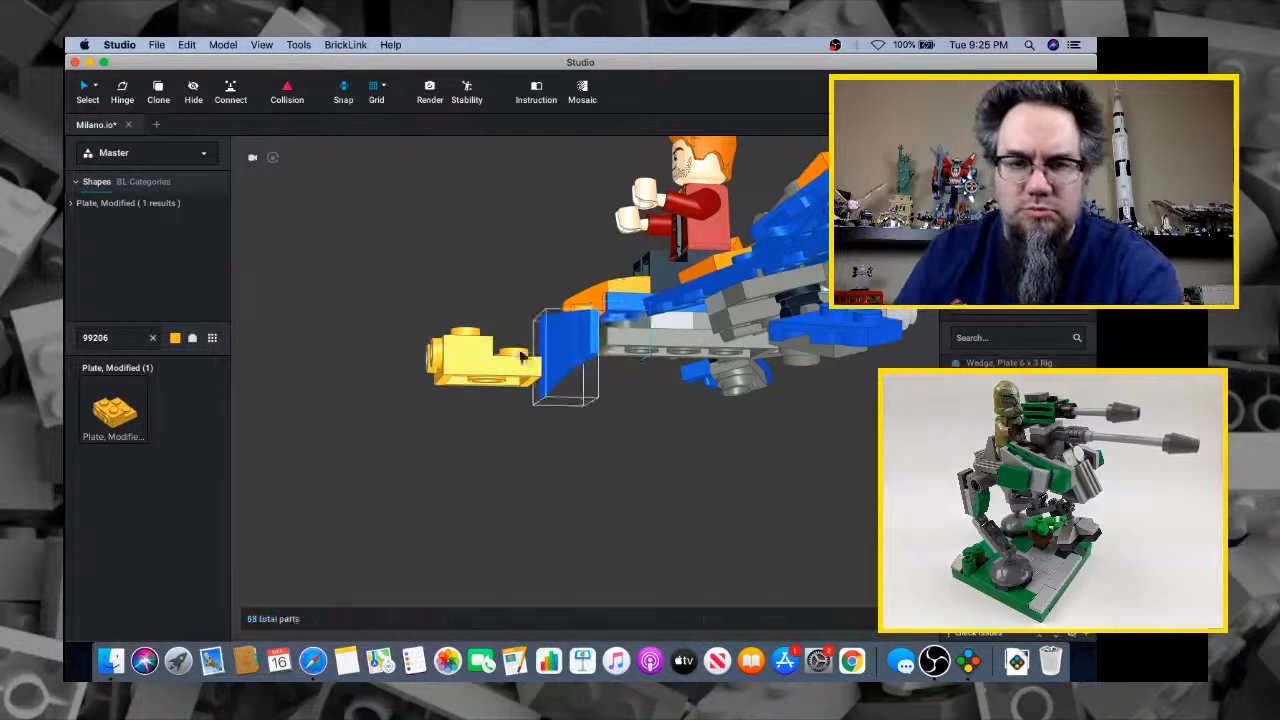
{"action": "left_click_drag", "start_coordinate": [508, 372], "coordinate": [648, 349]}
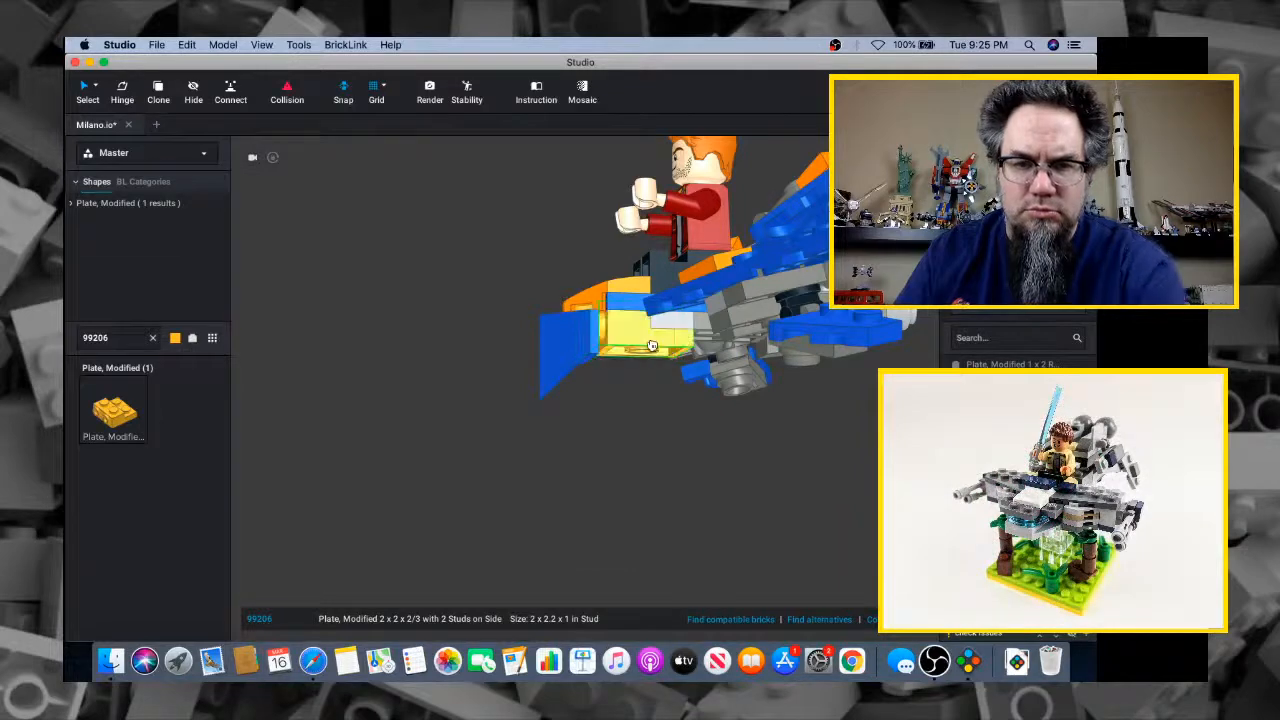
Reseat the blue inverted slope against the yellow part's side studs and move the two orange curved slopes clear of the nose
{"action": "mouse_move", "coordinate": [620, 371]}
{"action": "right_mouse_down"}
{"action": "mouse_move", "coordinate": [611, 380]}
{"action": "mouse_move", "coordinate": [600, 357]}
{"action": "right_mouse_up"}
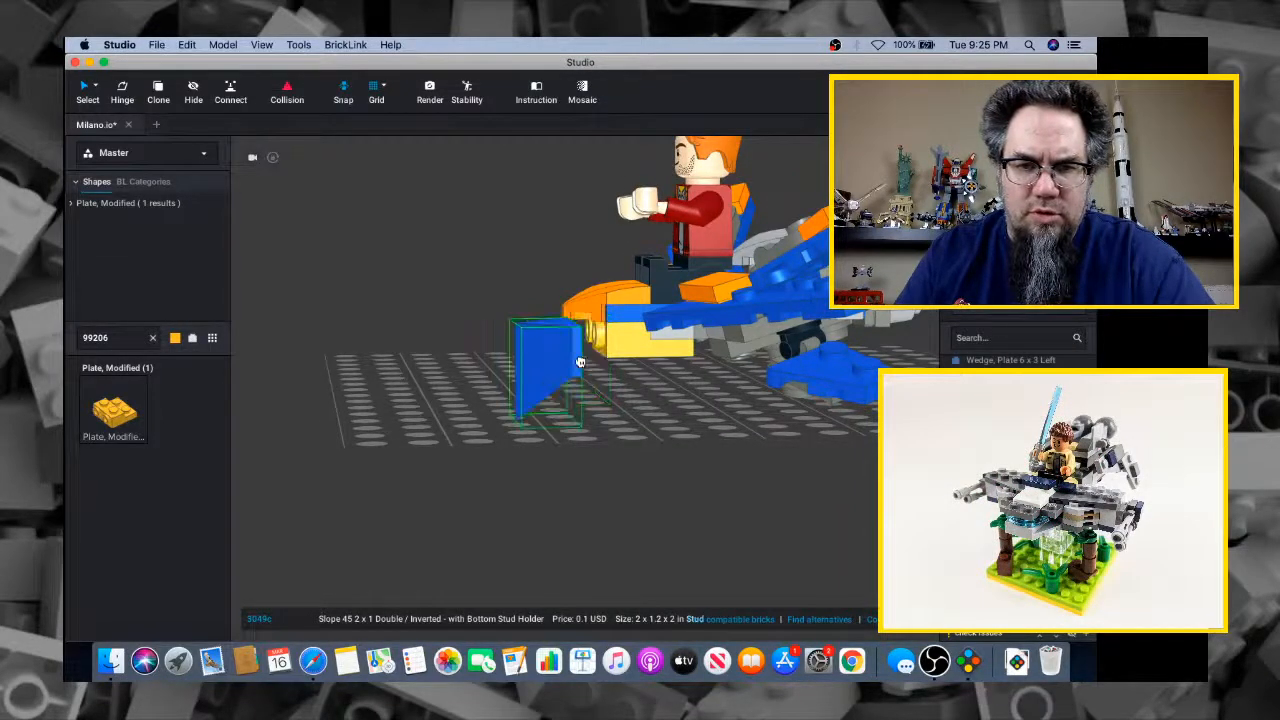
{"action": "mouse_move", "coordinate": [596, 357]}
{"action": "right_mouse_down"}
{"action": "mouse_move", "coordinate": [637, 358]}
{"action": "mouse_move", "coordinate": [617, 388]}
{"action": "mouse_move", "coordinate": [651, 409]}
{"action": "mouse_move", "coordinate": [600, 335]}
{"action": "right_mouse_up"}
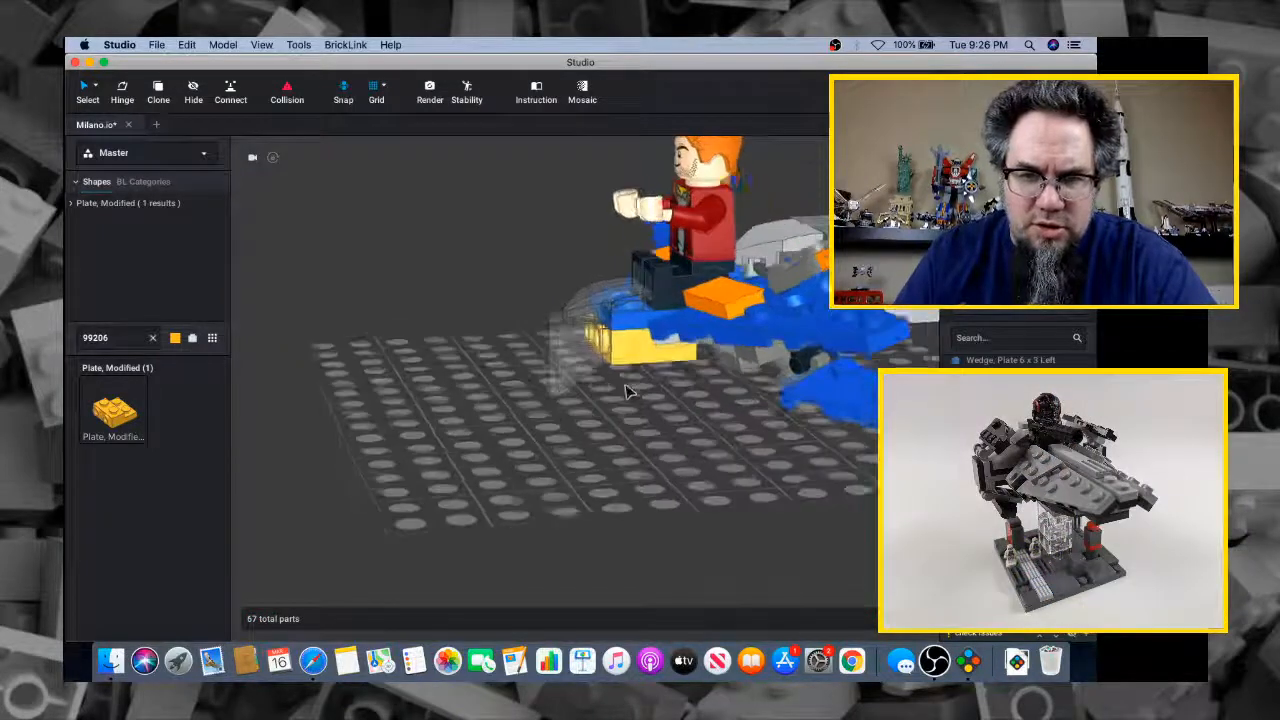
{"action": "left_click", "coordinate": [523, 309]}
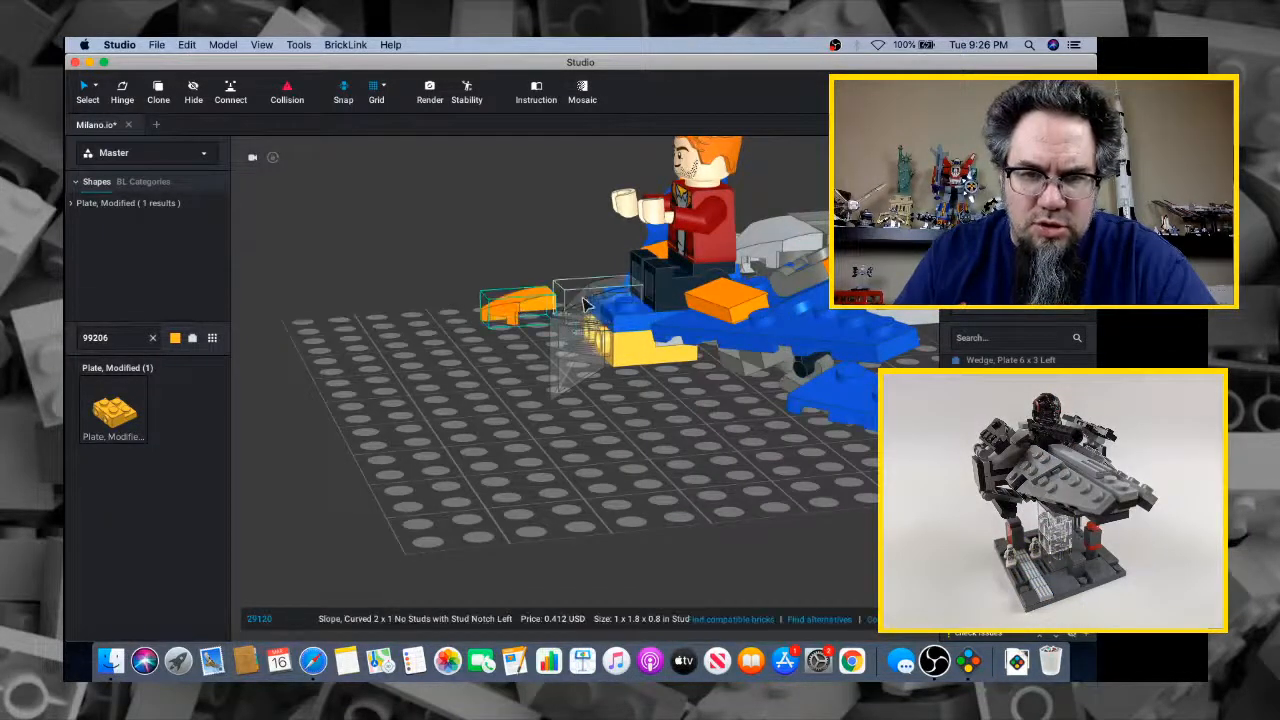
{"action": "right_click_drag", "start_coordinate": [512, 328], "coordinate": [545, 337]}
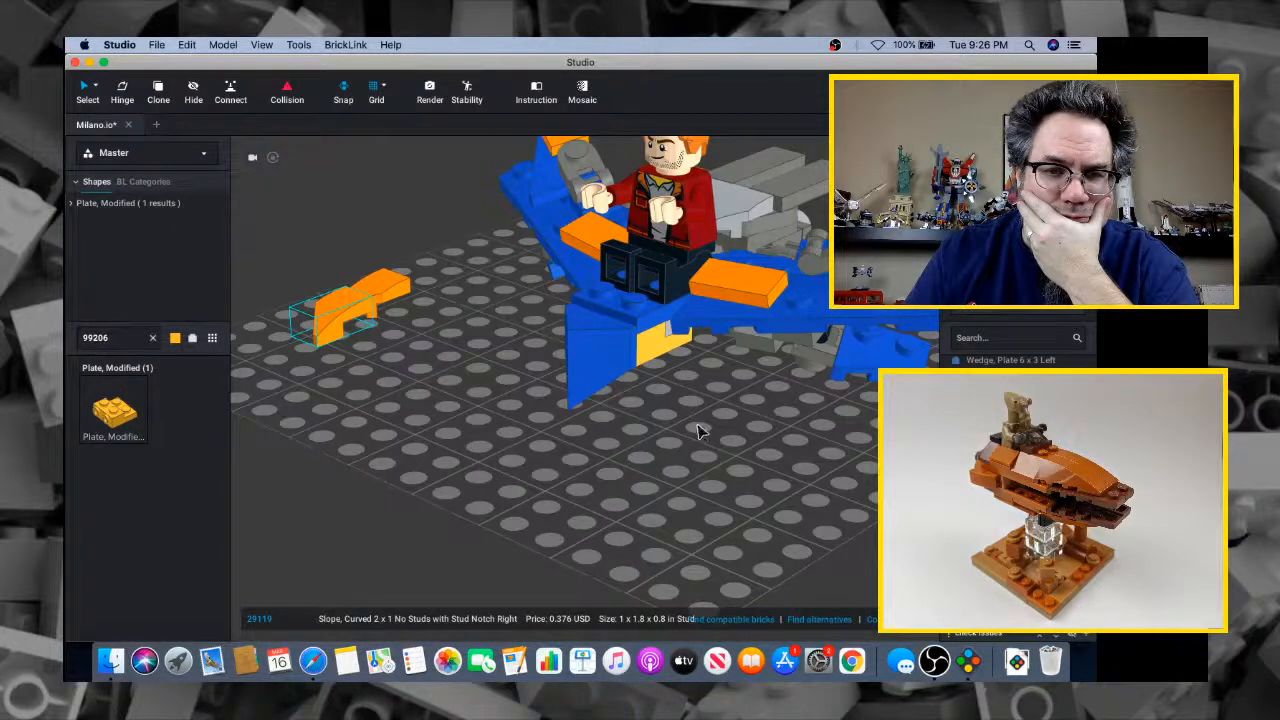
Search the parts for double slope and try one of the Slope 45 2 x 1 parts beside the nose
{"action": "right_click_drag", "start_coordinate": [698, 432], "coordinate": [529, 377]}
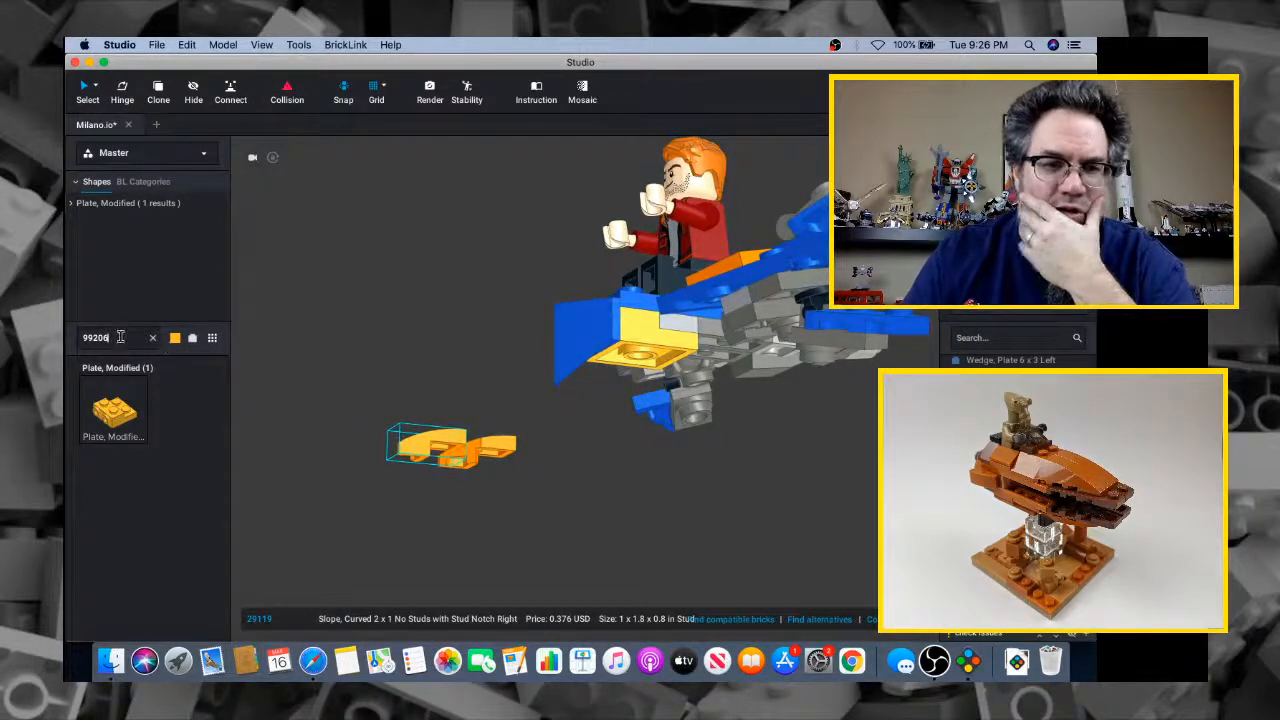
{"action": "left_click_drag", "start_coordinate": [120, 337], "coordinate": [68, 348]}
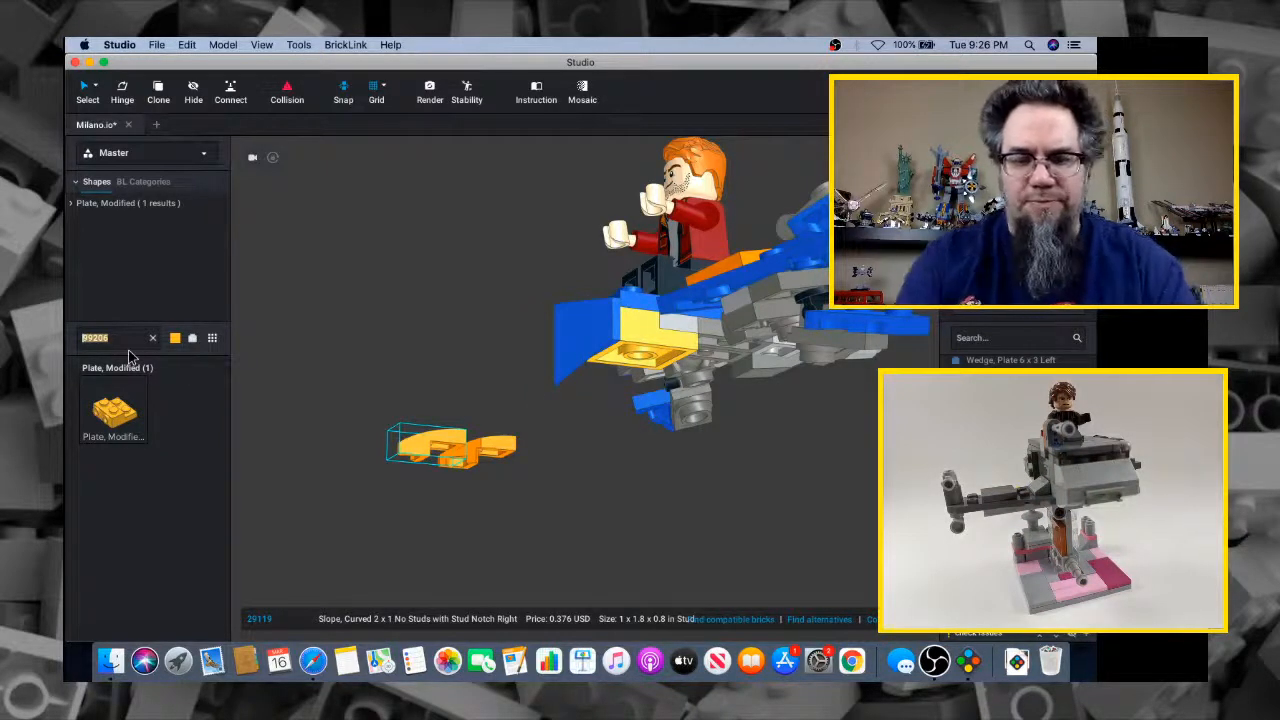
{"action": "type", "text": "pe"}
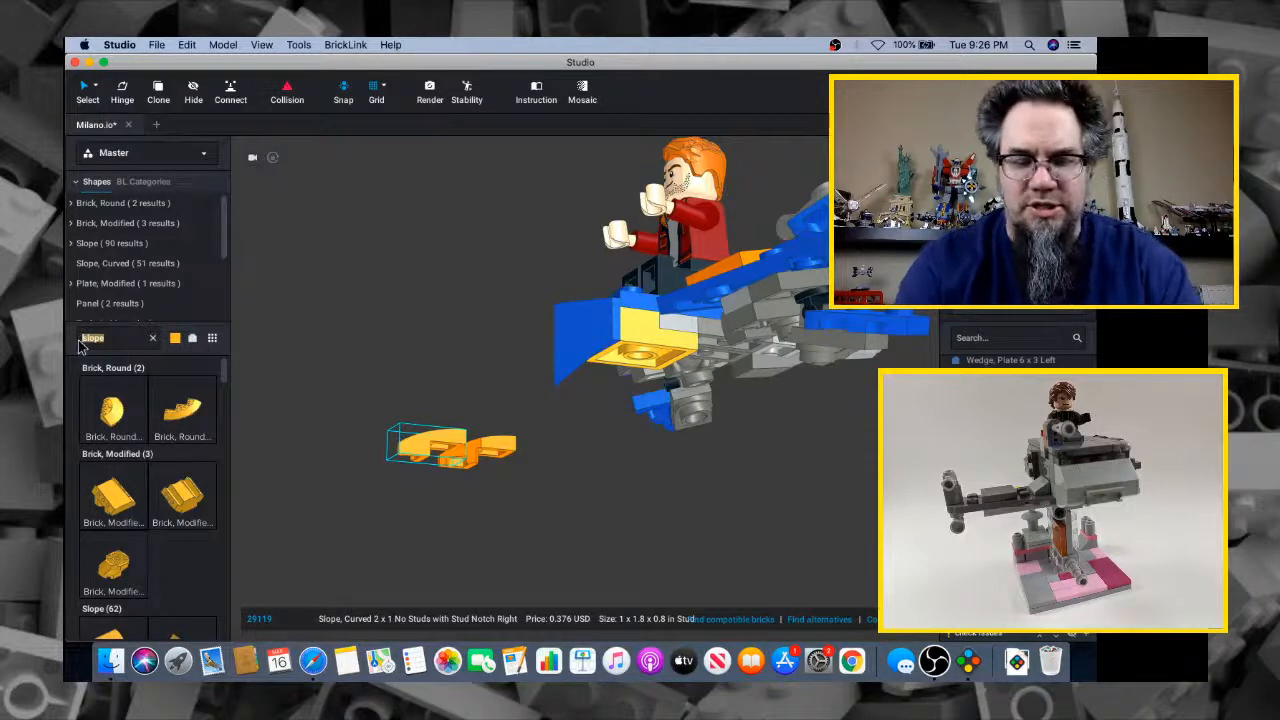
{"action": "type", "text": "e"}
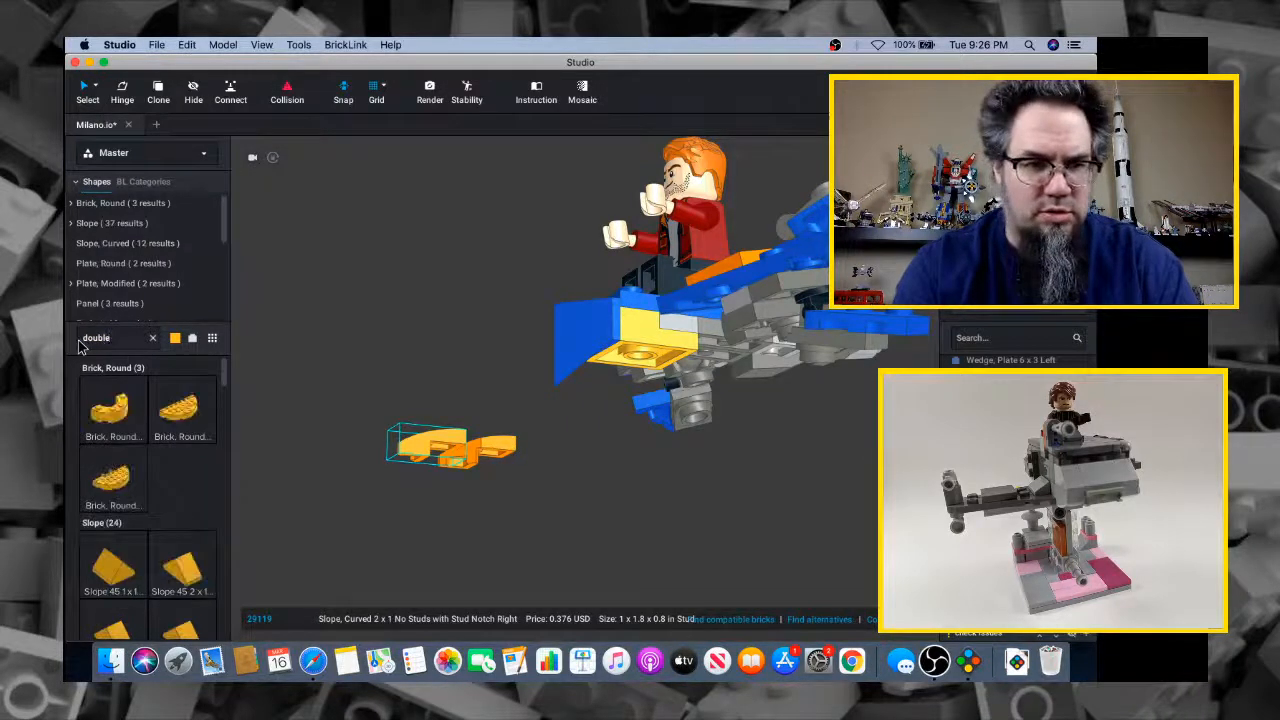
{"action": "type", "text": " slope"}
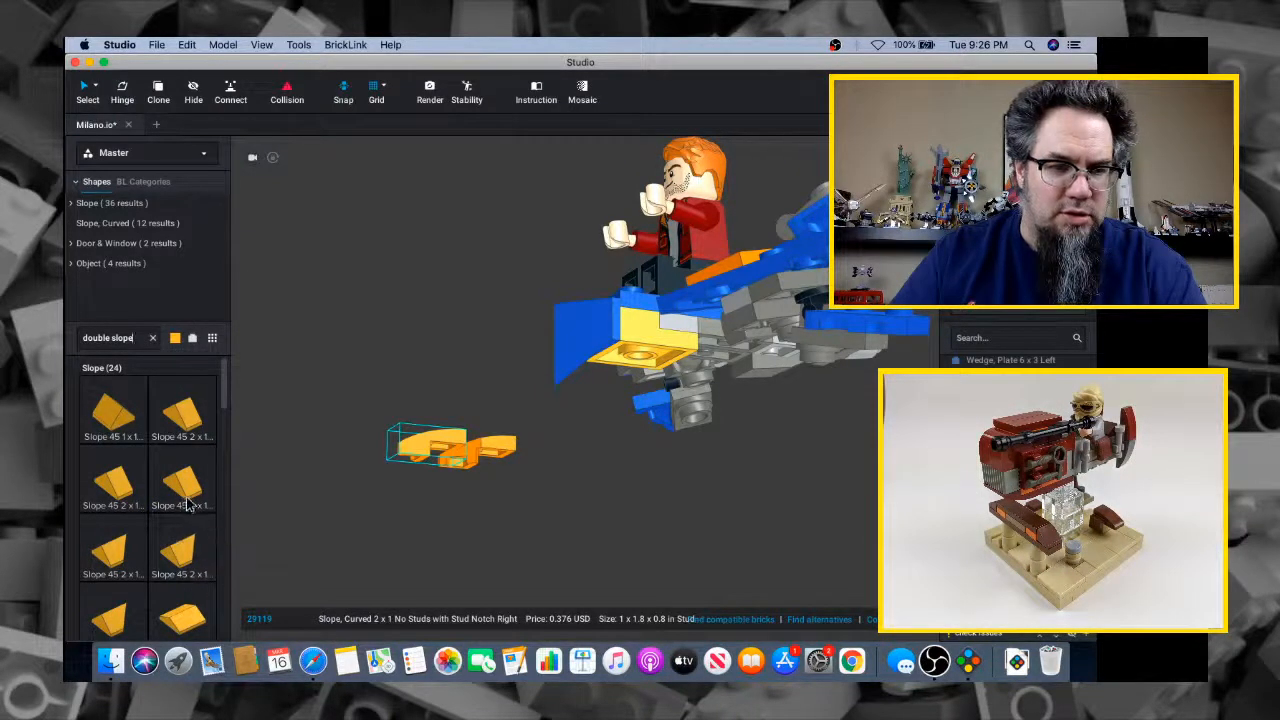
{"action": "left_click_drag", "start_coordinate": [182, 502], "coordinate": [595, 453]}
{"action": "key", "text": "Delete"}
Fit a second blue Slope 45 2 x 1 Double / Inverted directly beneath the nose slope, flush with its front edge
{"action": "left_click_drag", "start_coordinate": [571, 362], "coordinate": [634, 398]}
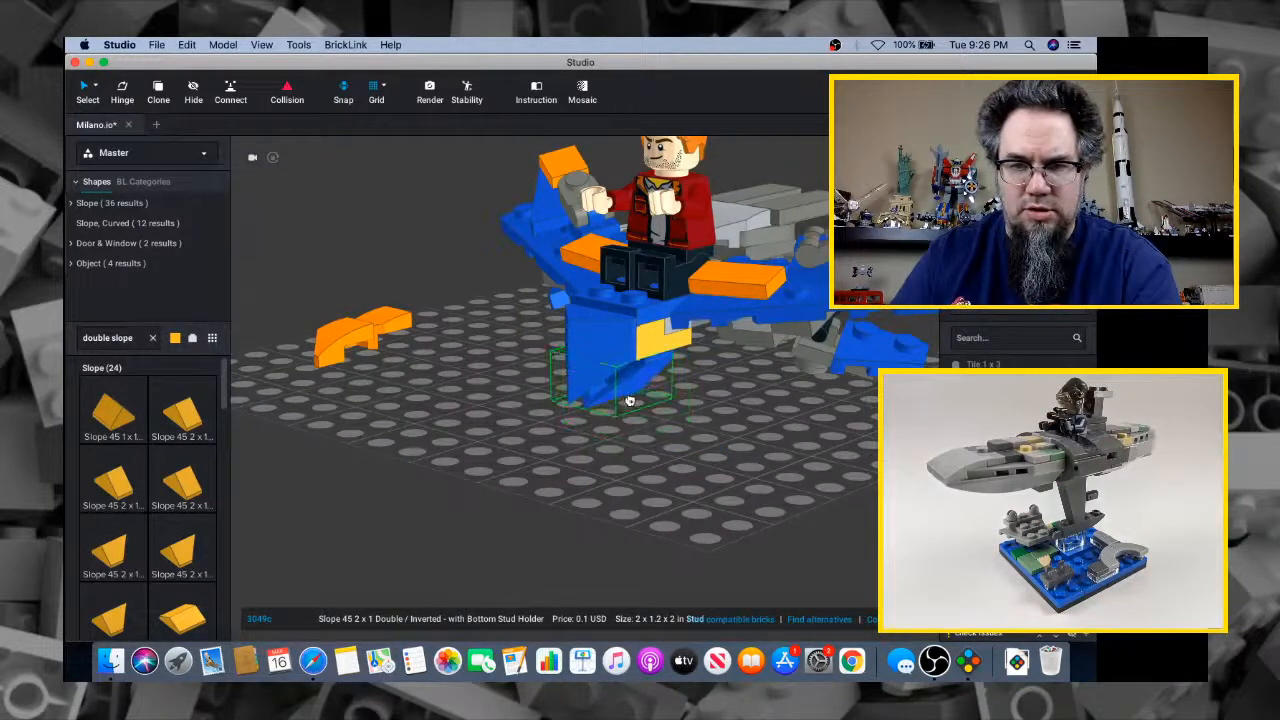
{"action": "right_click_drag", "start_coordinate": [629, 400], "coordinate": [586, 398]}
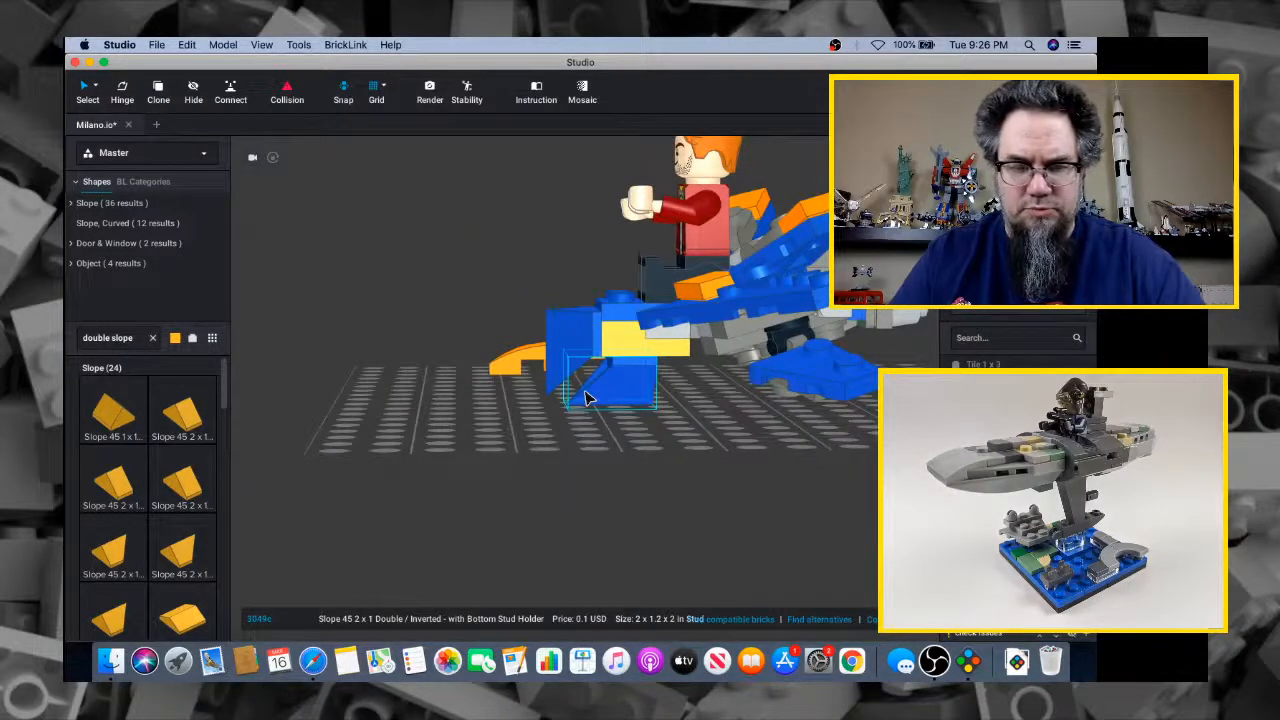
{"action": "key", "text": "Left"}
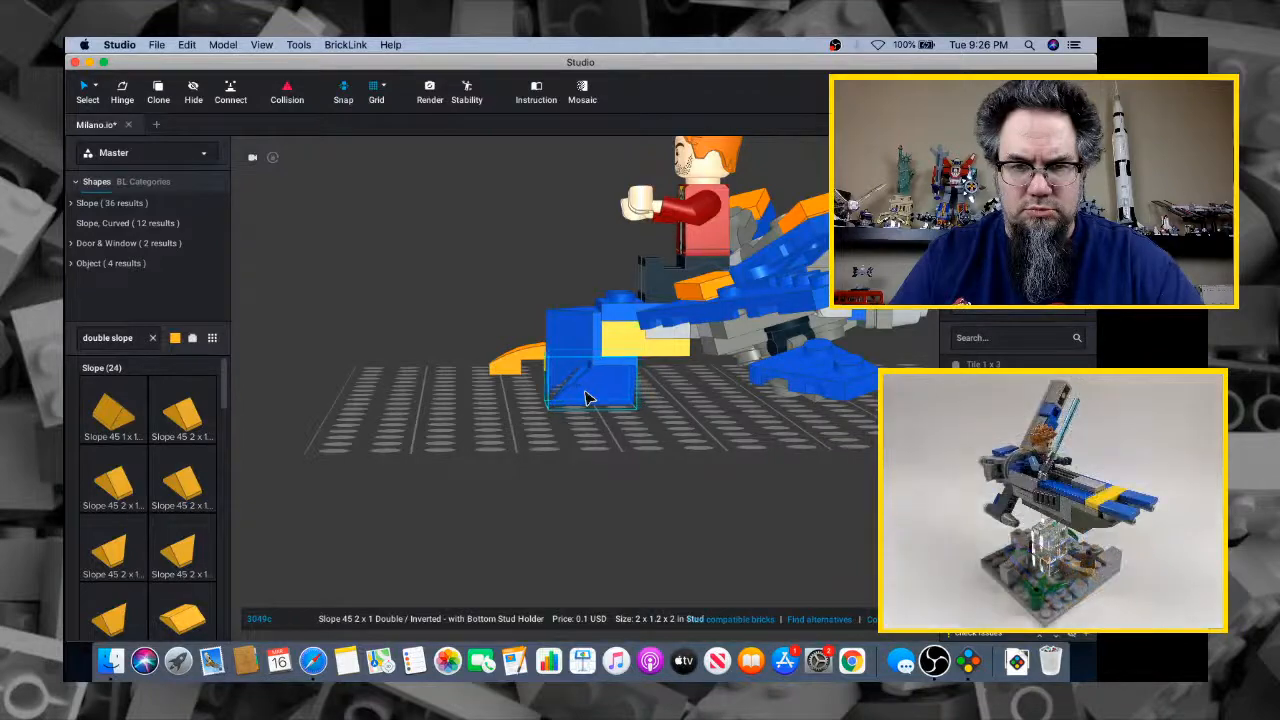
{"action": "right_click_drag", "start_coordinate": [586, 398], "coordinate": [605, 372]}
{"action": "scroll", "coordinate": [612, 360], "scroll_direction": "up", "scroll_amount": 5}
{"action": "scroll", "coordinate": [614, 354], "scroll_direction": "down", "scroll_amount": 10}
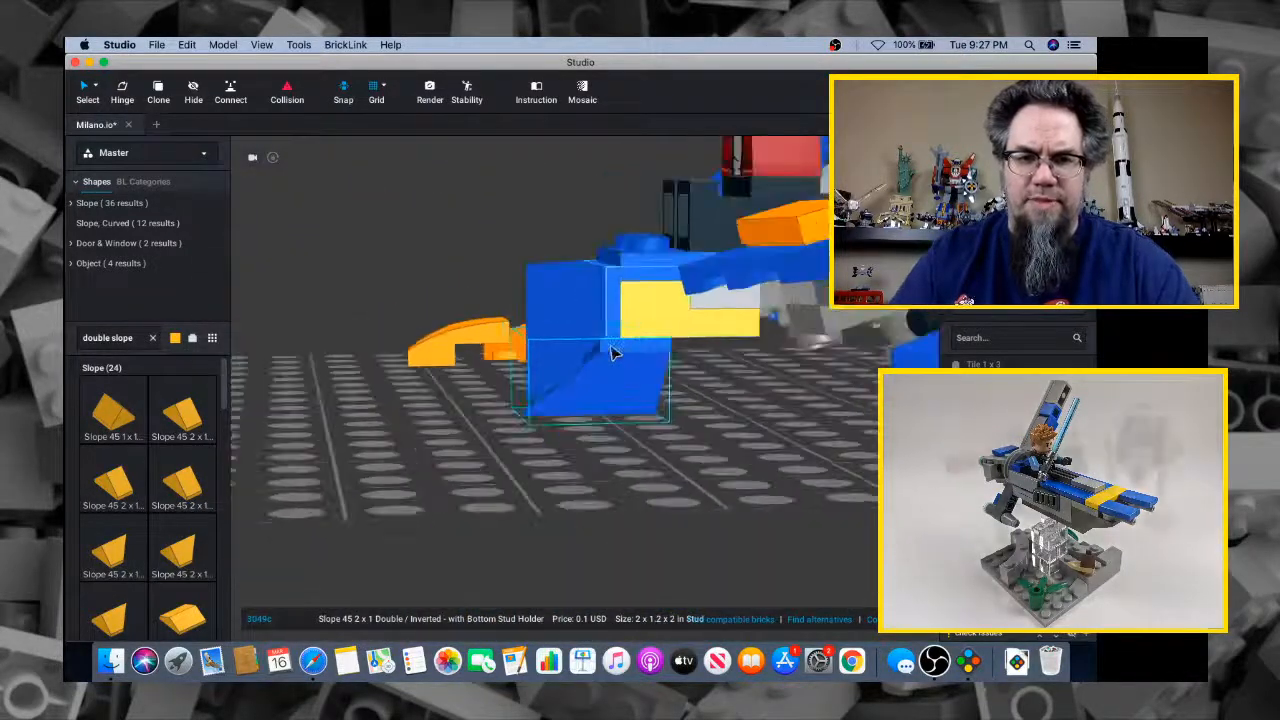
Try rotating the entire model with the Hinge tool
{"action": "key", "text": "super+a"}
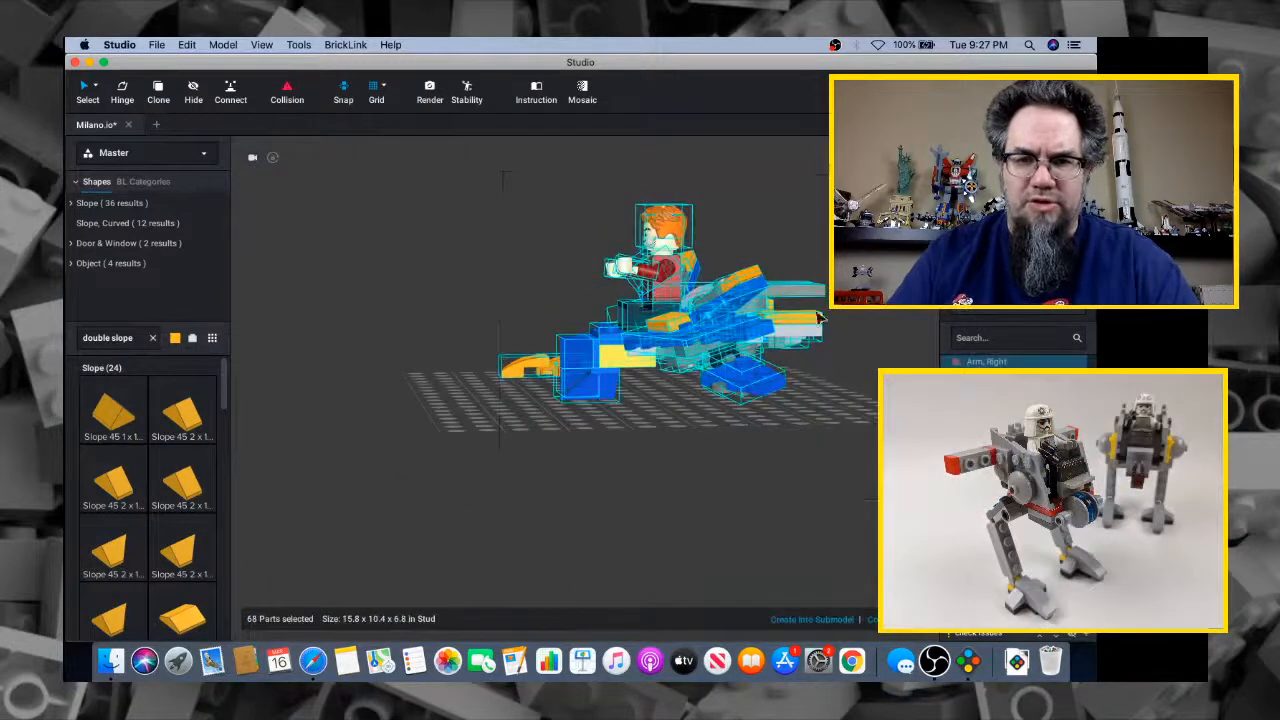
{"action": "key", "text": "h"}
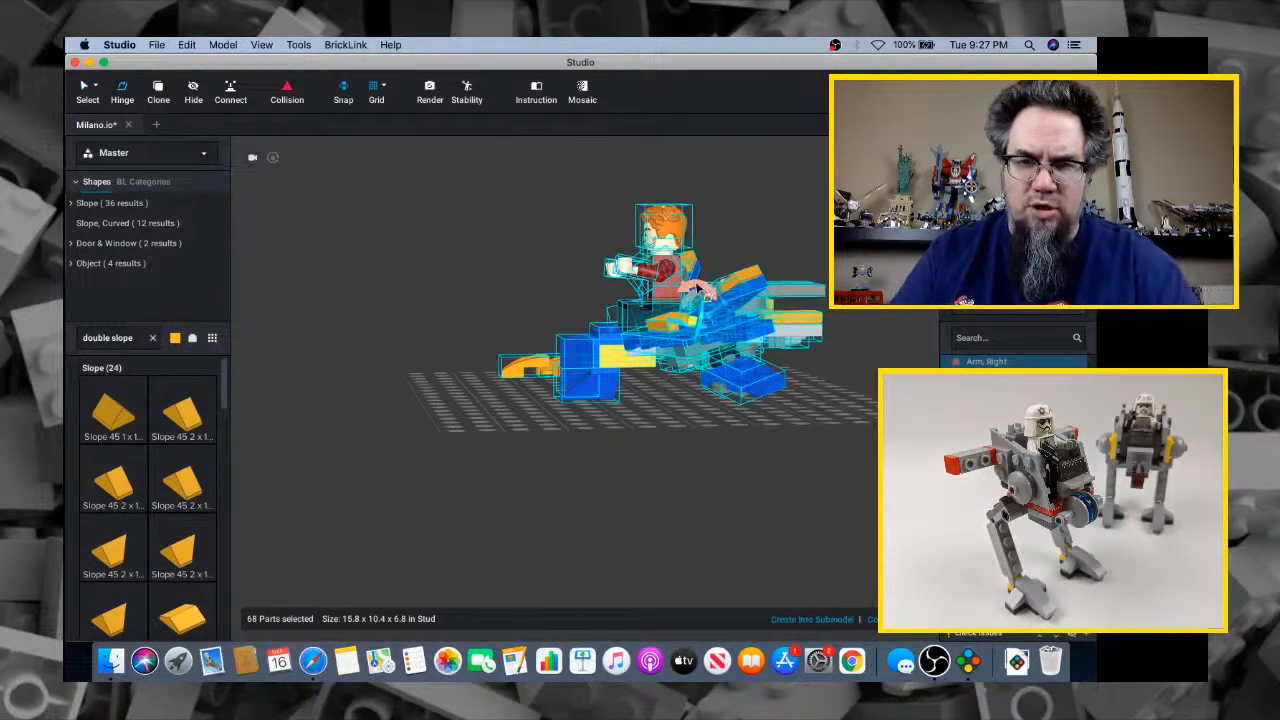
{"action": "left_click", "coordinate": [708, 284]}
{"action": "left_click_drag", "start_coordinate": [714, 258], "coordinate": [840, 348]}
{"action": "middle_click_drag", "start_coordinate": [840, 348], "coordinate": [834, 389]}
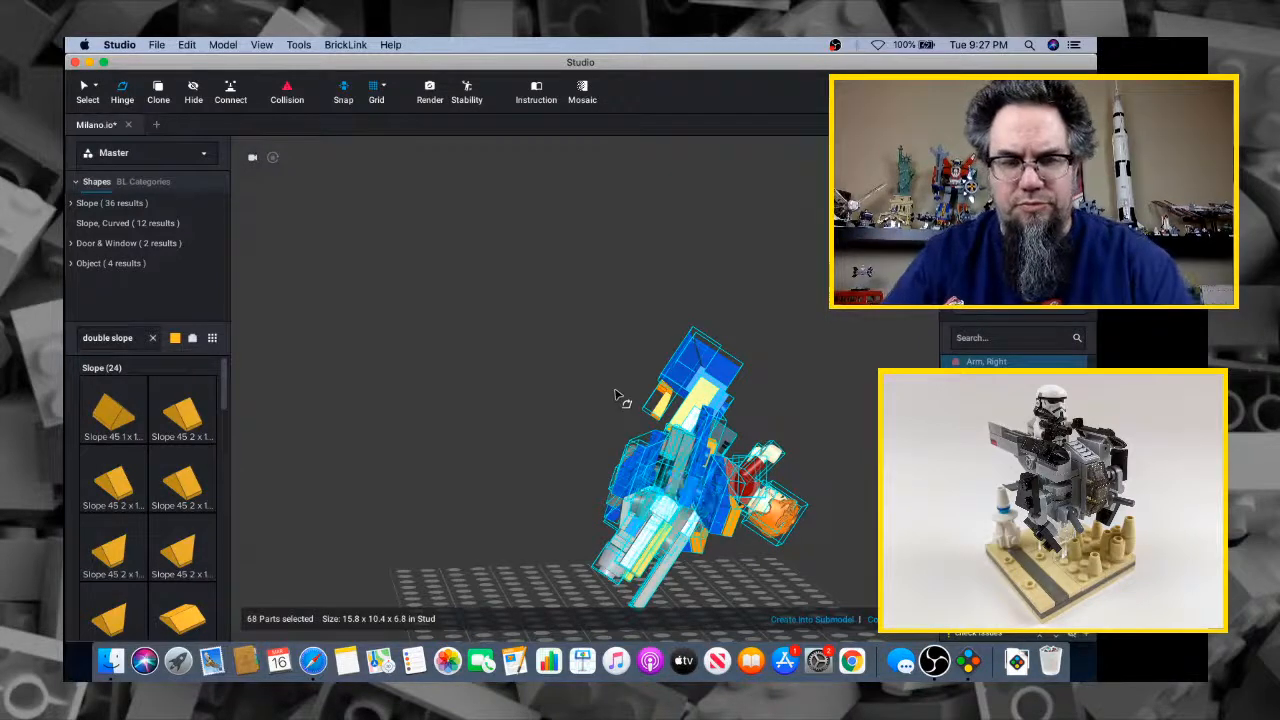
{"action": "key", "text": "super+z"}
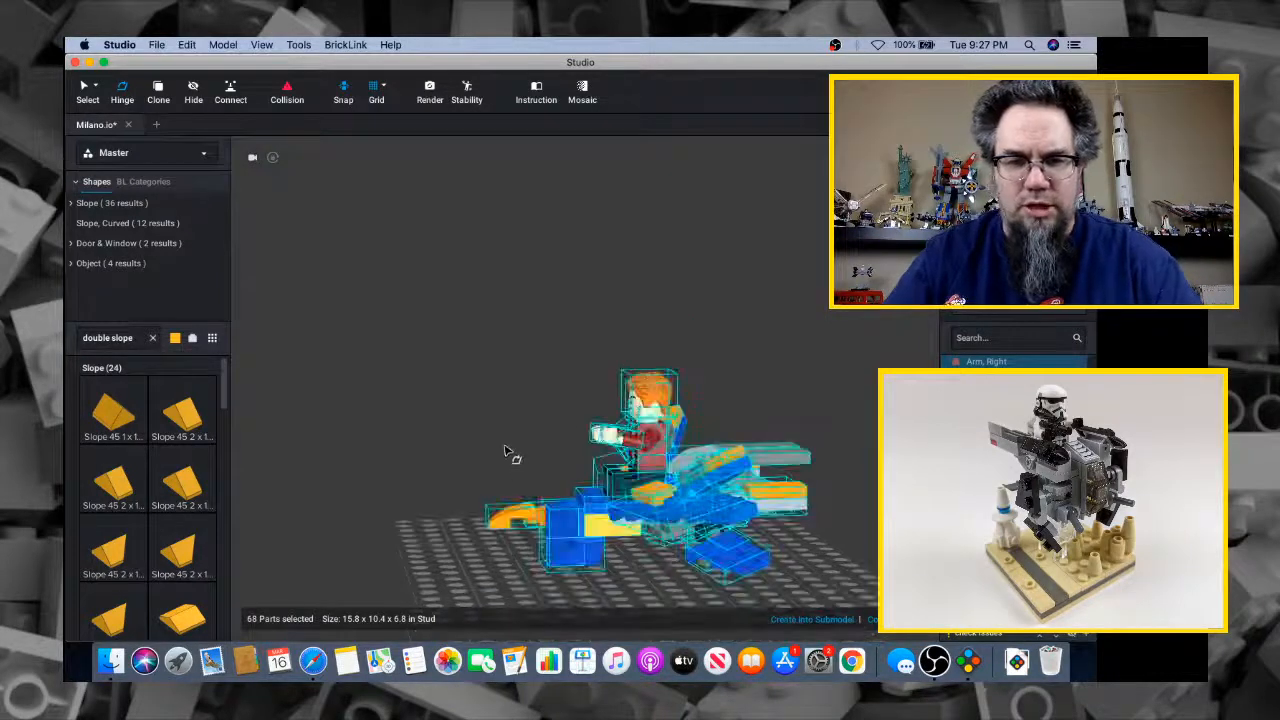
{"action": "right_click_drag", "start_coordinate": [505, 452], "coordinate": [525, 465]}
{"action": "left_click", "coordinate": [505, 536]}
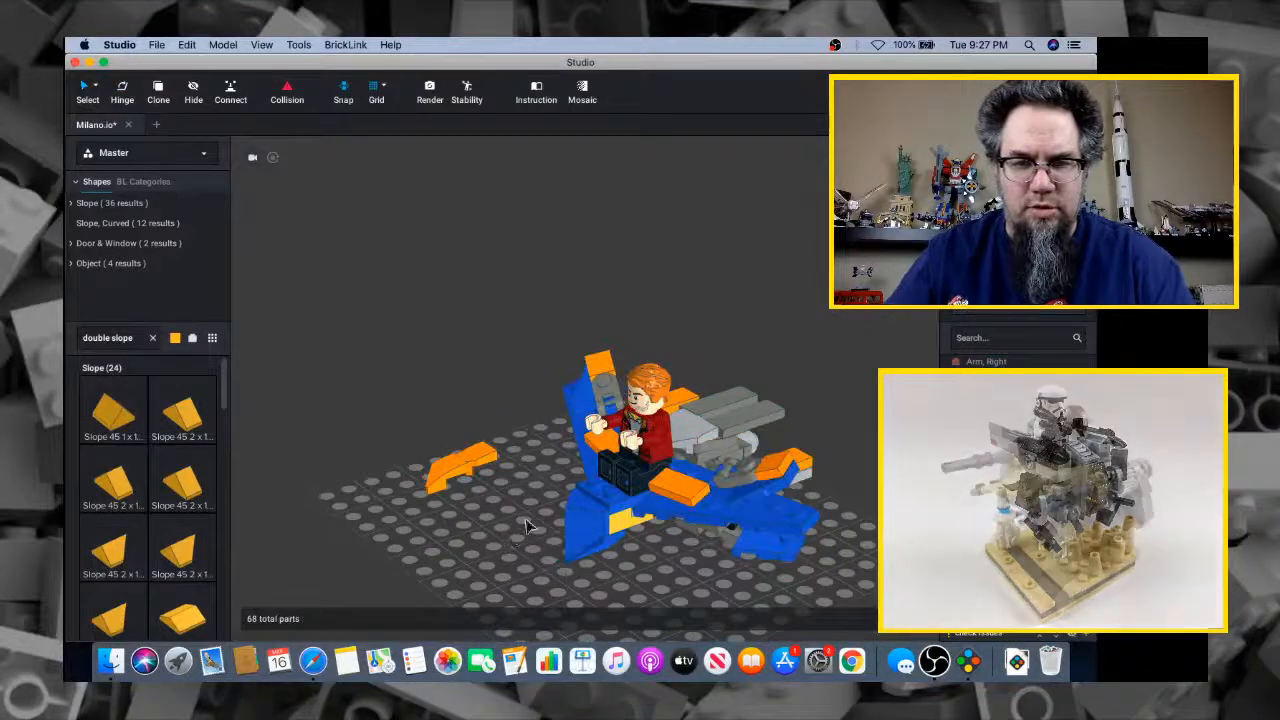
Search the parts for 1x2 plate, place a Plate 1 x 2 on top of the nose and seat both orange curved slopes over it
{"action": "right_click_drag", "start_coordinate": [527, 527], "coordinate": [536, 493]}
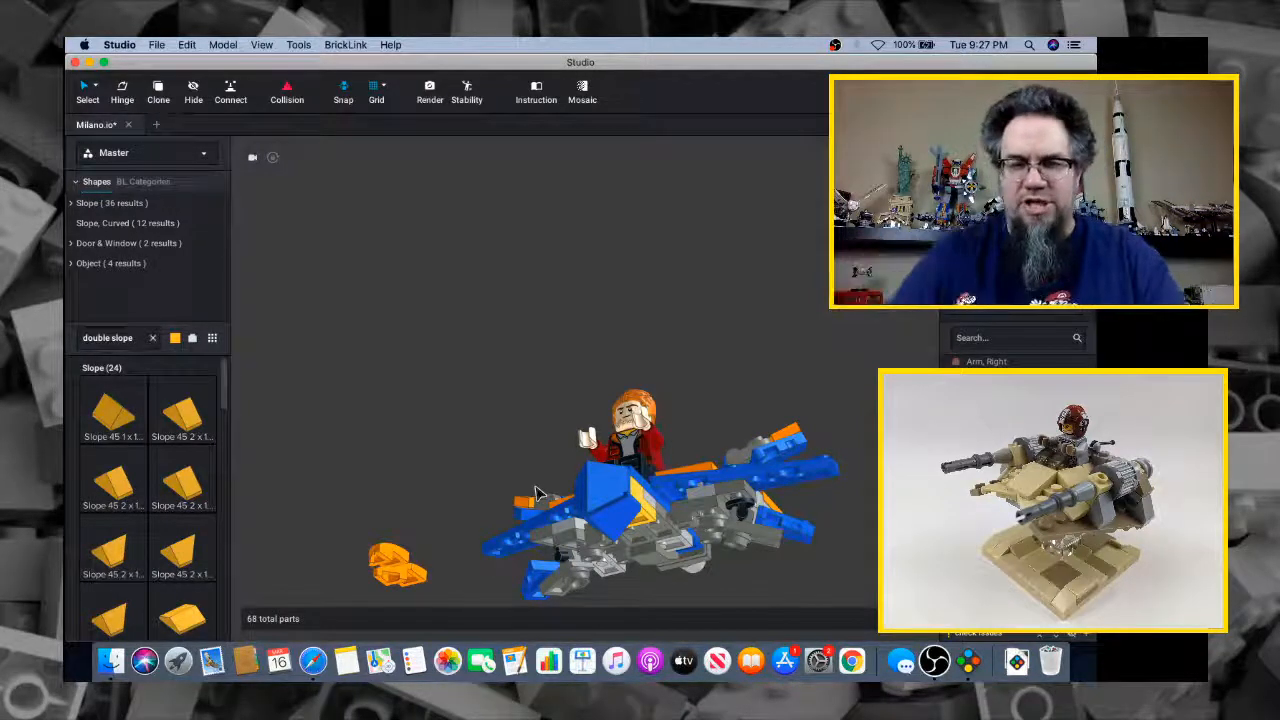
{"action": "right_click_drag", "start_coordinate": [519, 497], "coordinate": [478, 553]}
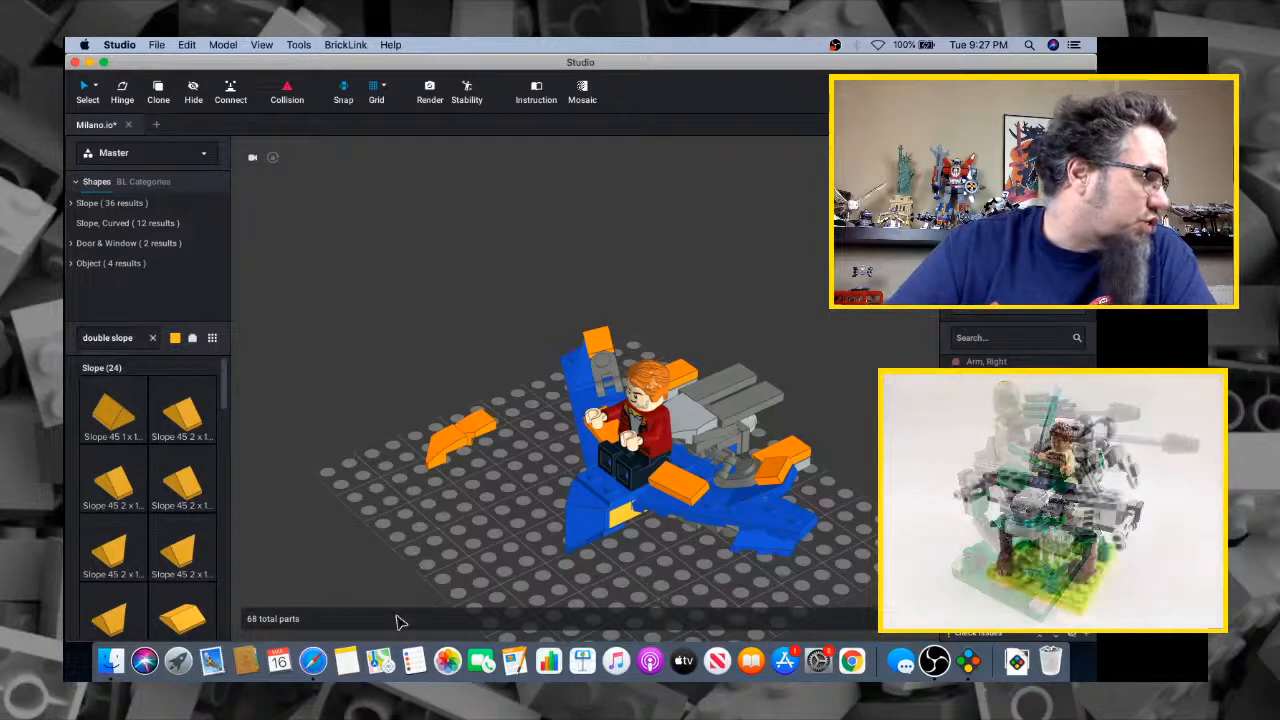
{"action": "right_click_drag", "start_coordinate": [592, 585], "coordinate": [532, 493]}
{"action": "scroll", "coordinate": [532, 493], "scroll_direction": "up", "scroll_amount": 8}
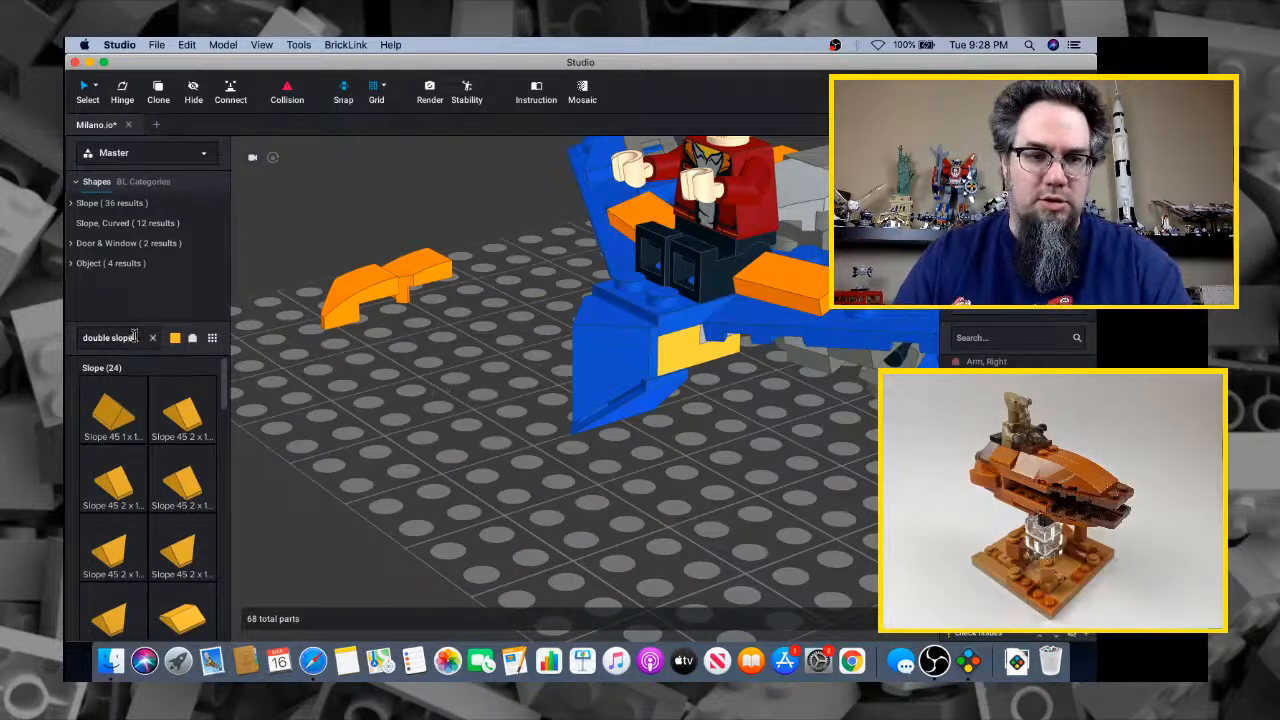
{"action": "left_click_drag", "start_coordinate": [134, 336], "coordinate": [78, 338]}
{"action": "type", "text": "1"}
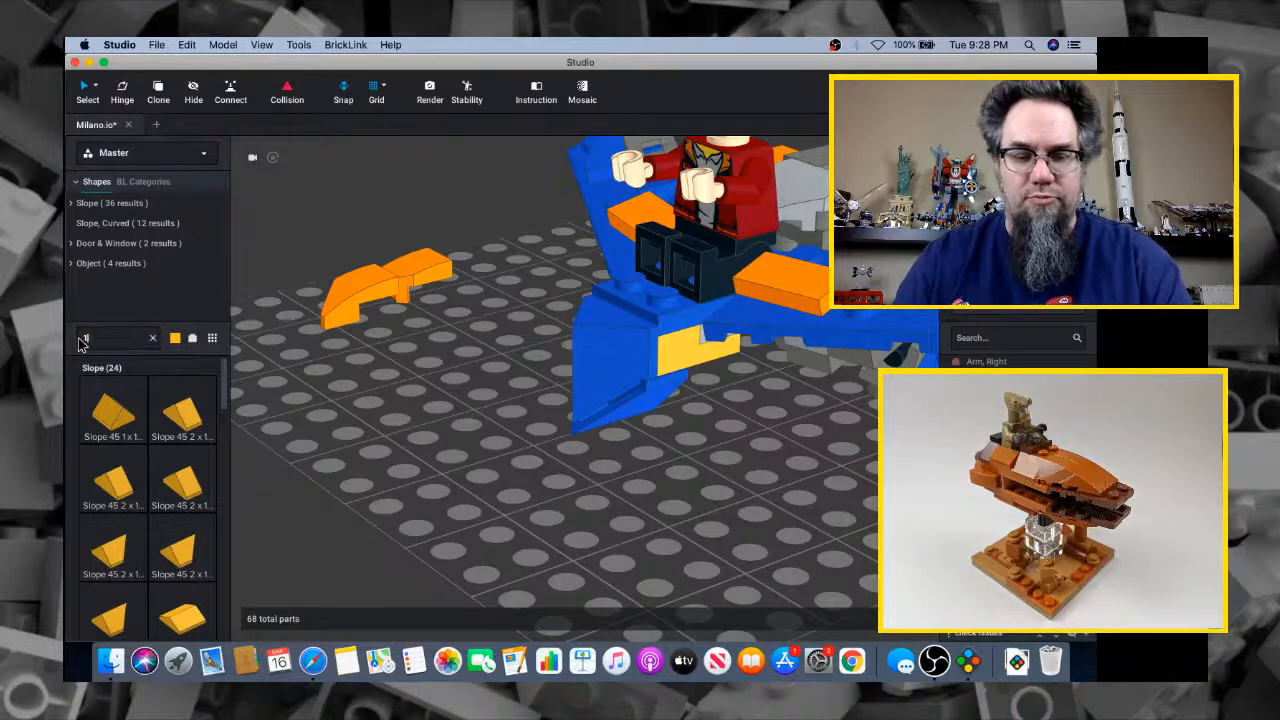
{"action": "type", "text": "x2 plate"}
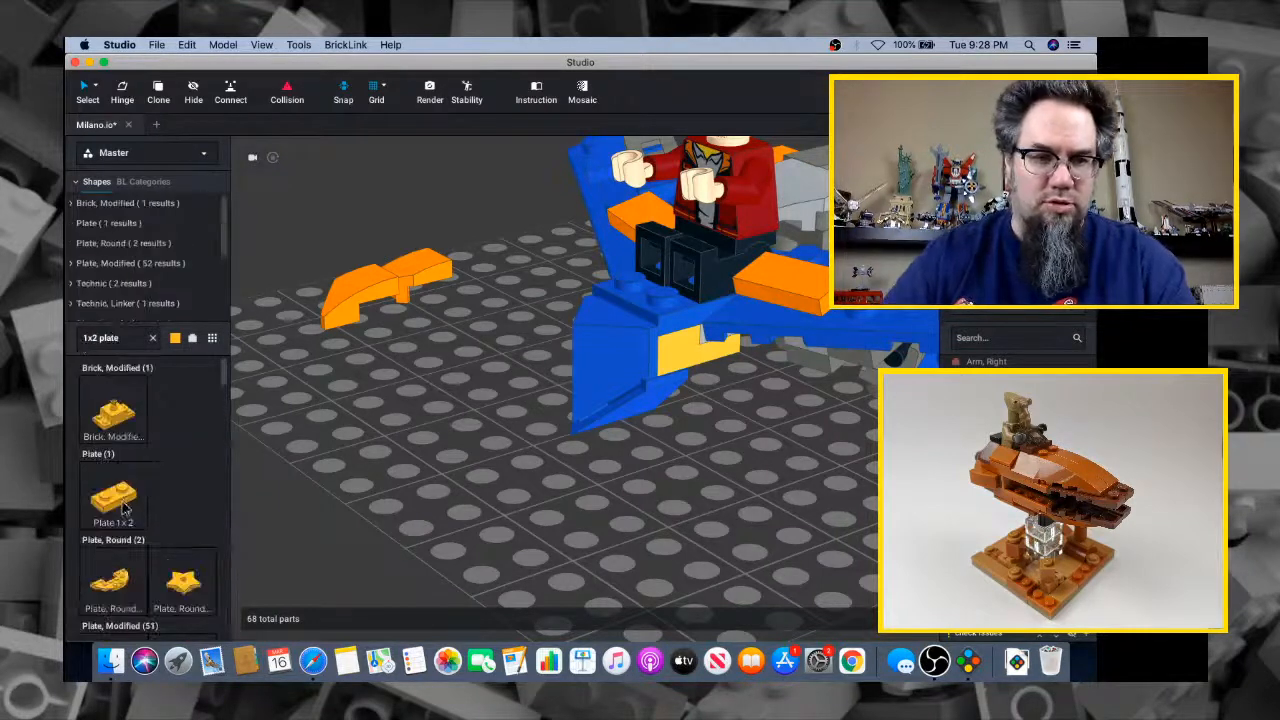
{"action": "left_click_drag", "start_coordinate": [125, 505], "coordinate": [640, 287]}
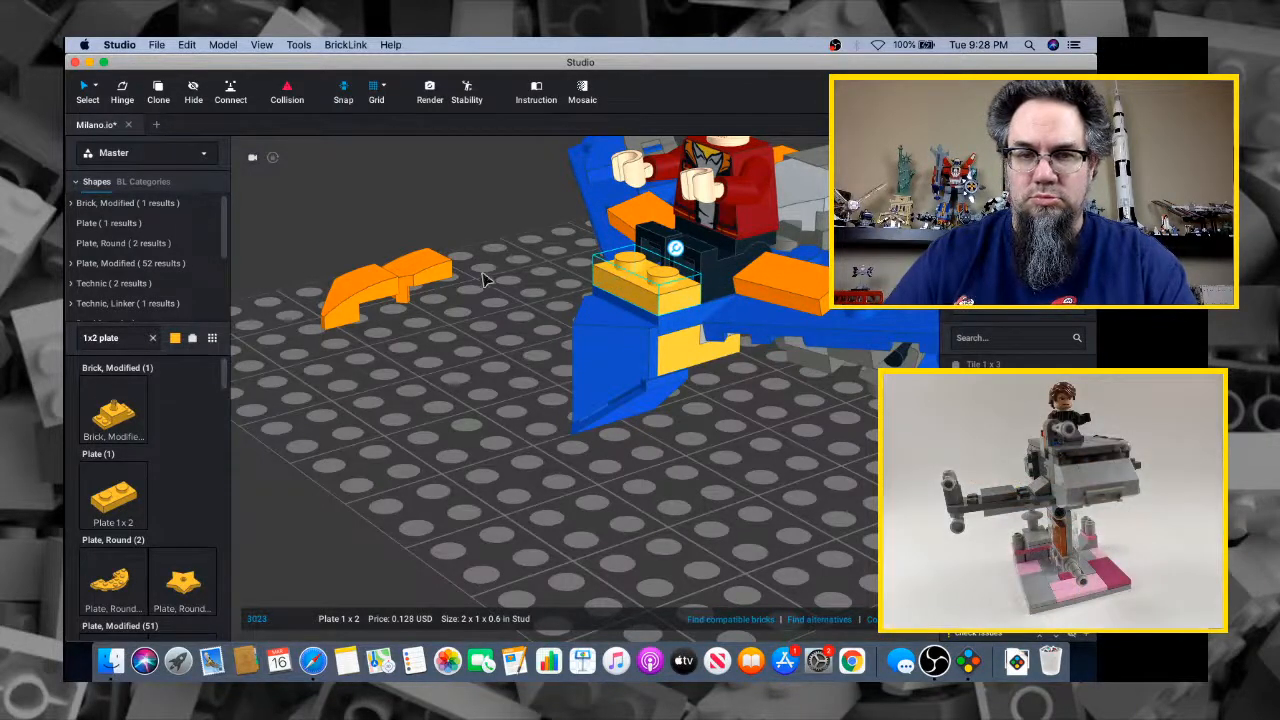
{"action": "left_click_drag", "start_coordinate": [425, 268], "coordinate": [645, 282]}
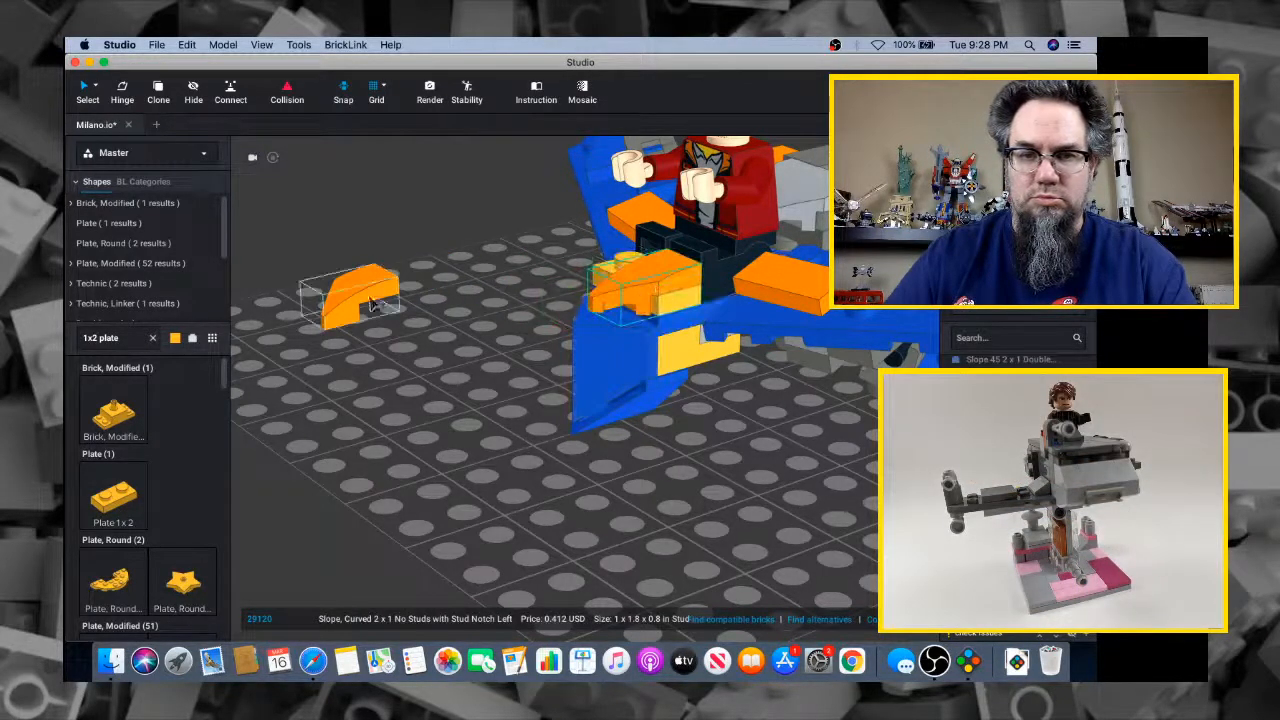
{"action": "left_click_drag", "start_coordinate": [355, 300], "coordinate": [623, 271]}
Delete the extra blue double inverted slope beneath the nose
{"action": "right_click_drag", "start_coordinate": [678, 306], "coordinate": [698, 374]}
{"action": "left_click", "coordinate": [667, 390]}
{"action": "left_click", "coordinate": [691, 400]}
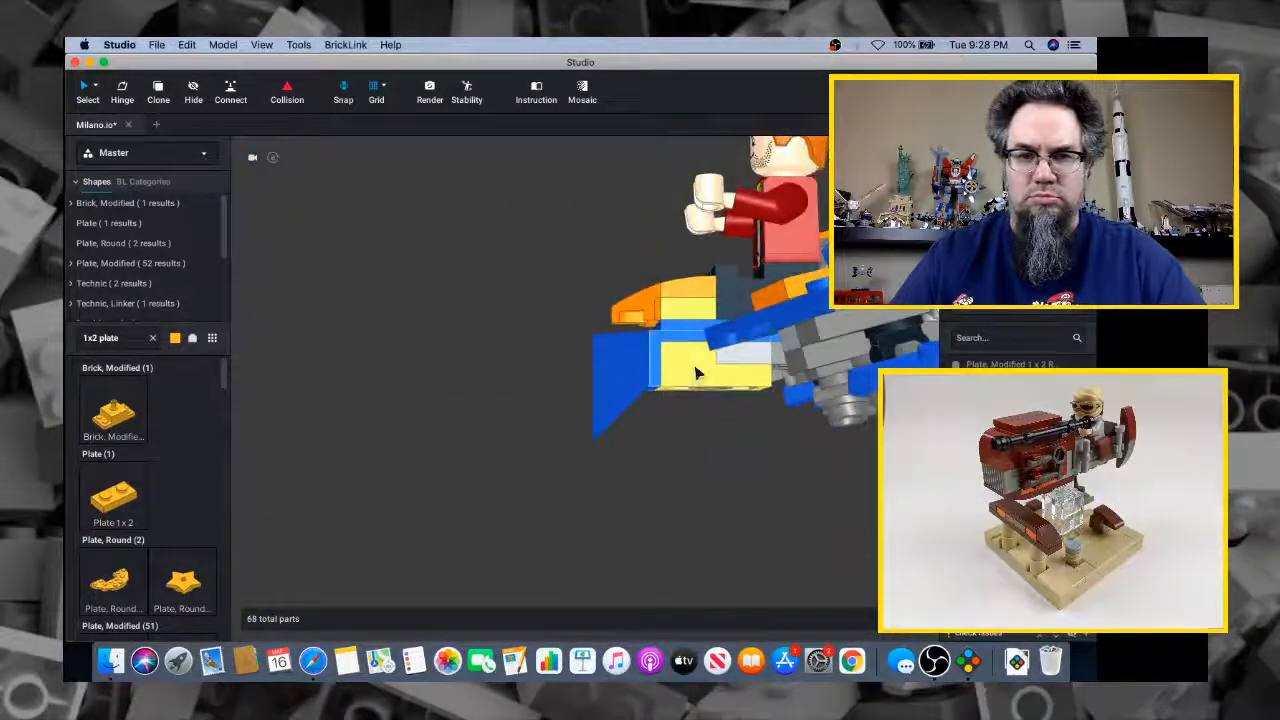
Recolour the yellow Plate, Modified 2 x 2 x 2/3 behind the nose slope blue
{"action": "left_click", "coordinate": [708, 311]}
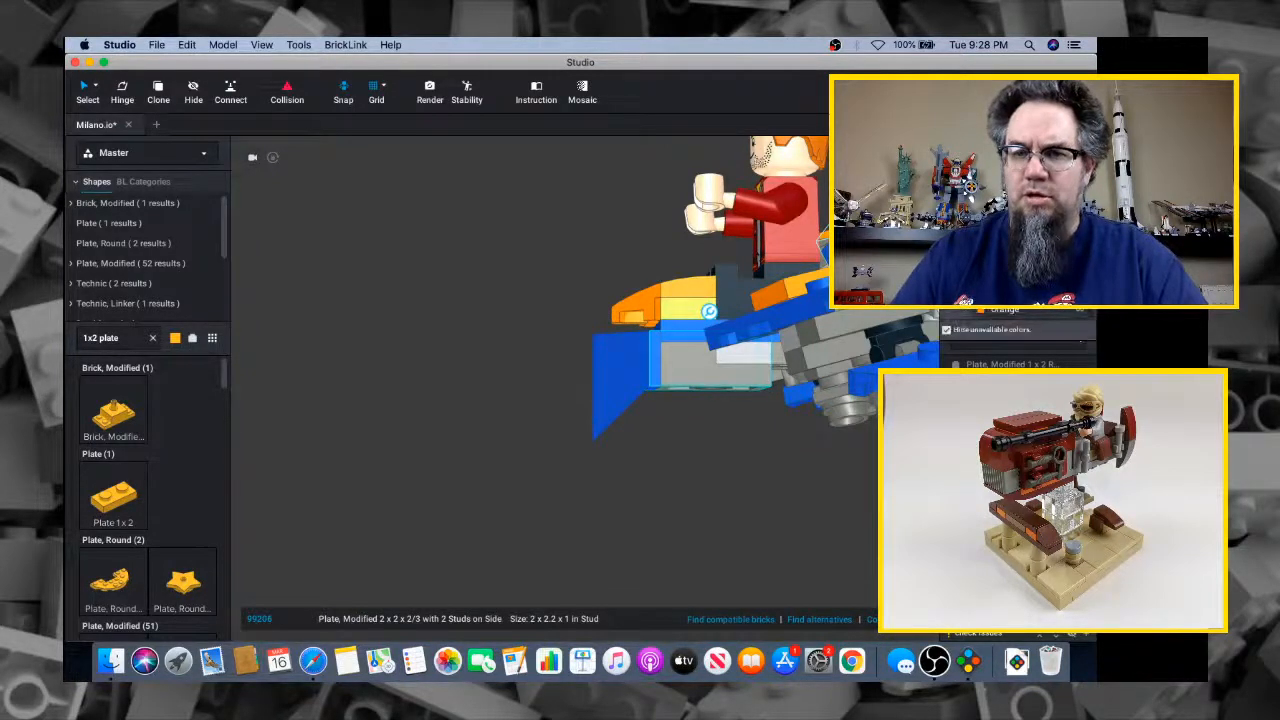
{"action": "right_click_drag", "start_coordinate": [805, 300], "coordinate": [815, 311]}
{"action": "left_click", "coordinate": [672, 312]}
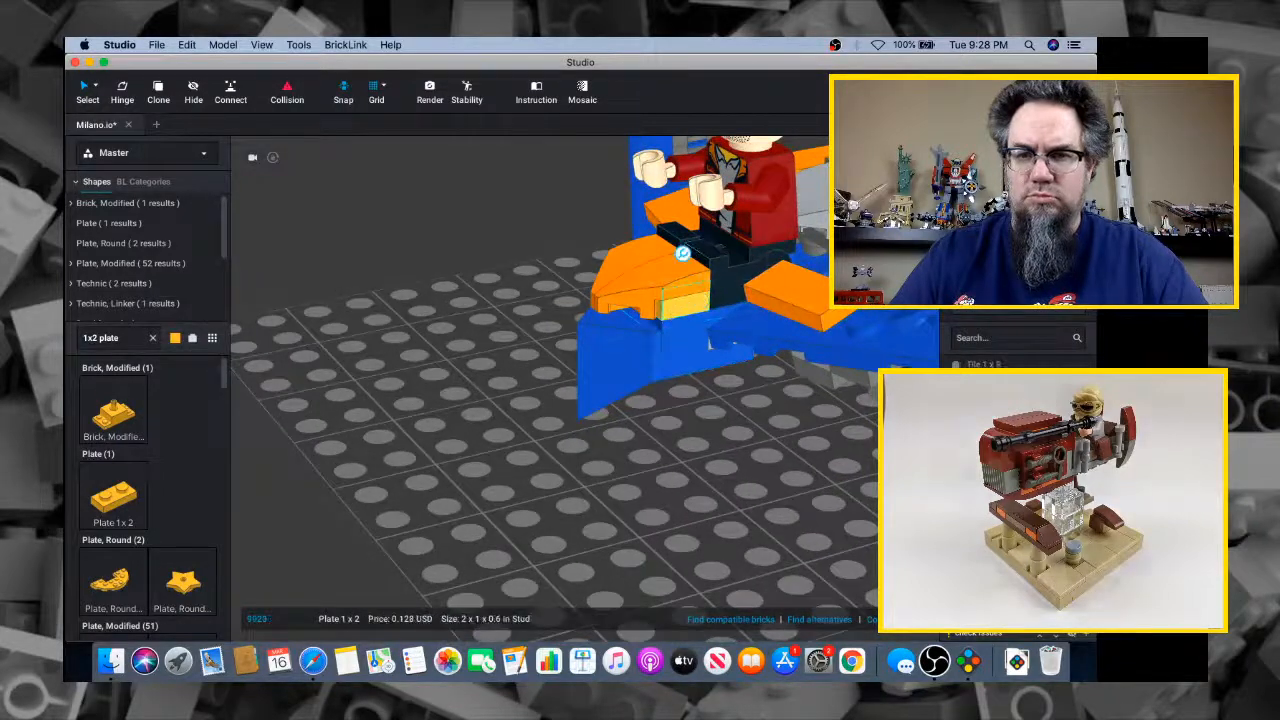
Duplicate the grey Slope, Curved 2 x 1 Inverted and attach it to the underside behind the nose
{"action": "right_click_drag", "start_coordinate": [728, 414], "coordinate": [680, 291]}
{"action": "scroll", "coordinate": [742, 400], "scroll_direction": "up", "scroll_amount": 3}
{"action": "scroll", "coordinate": [742, 400], "scroll_direction": "down", "scroll_amount": 5}
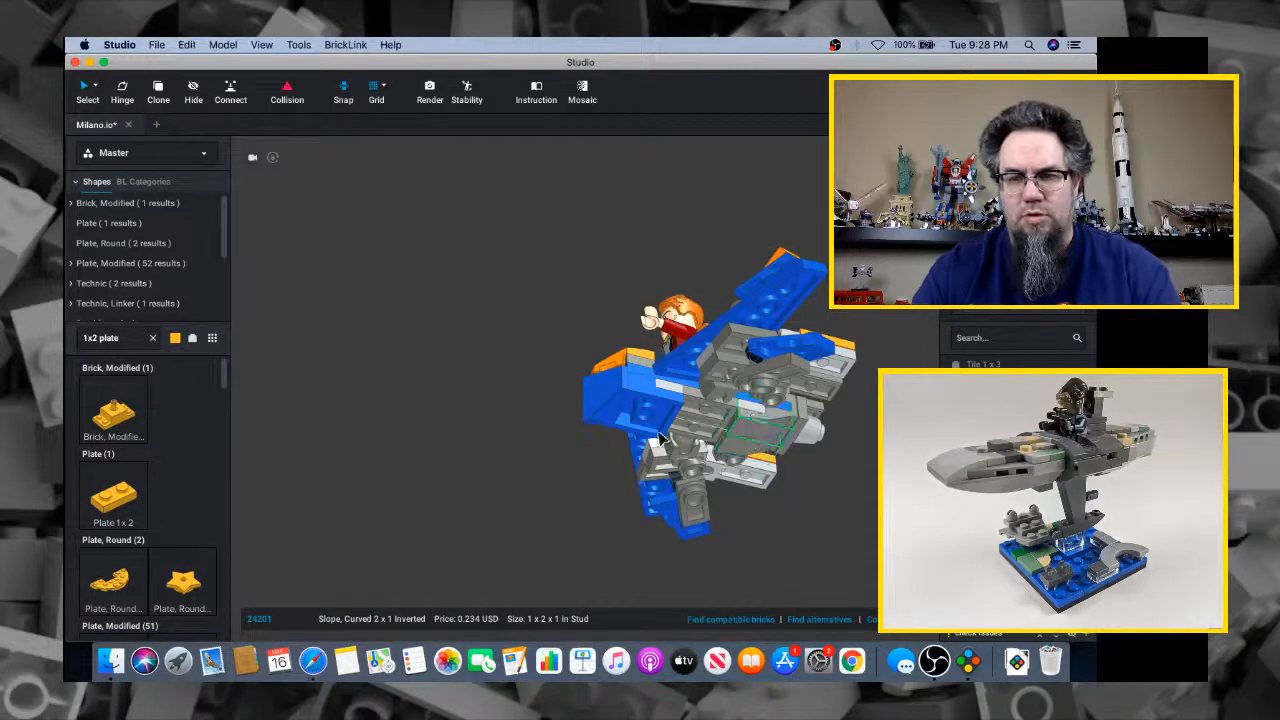
{"action": "key", "text": "super+d"}
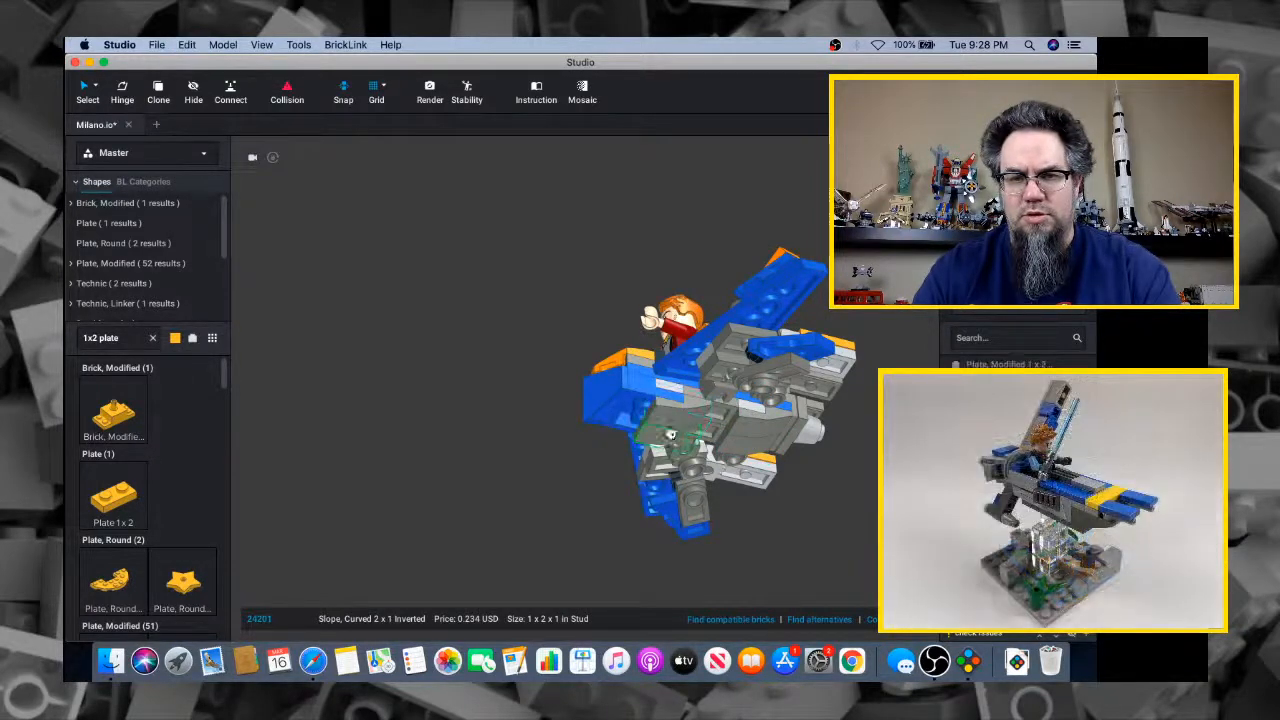
{"action": "right_click_drag", "start_coordinate": [676, 433], "coordinate": [659, 461]}
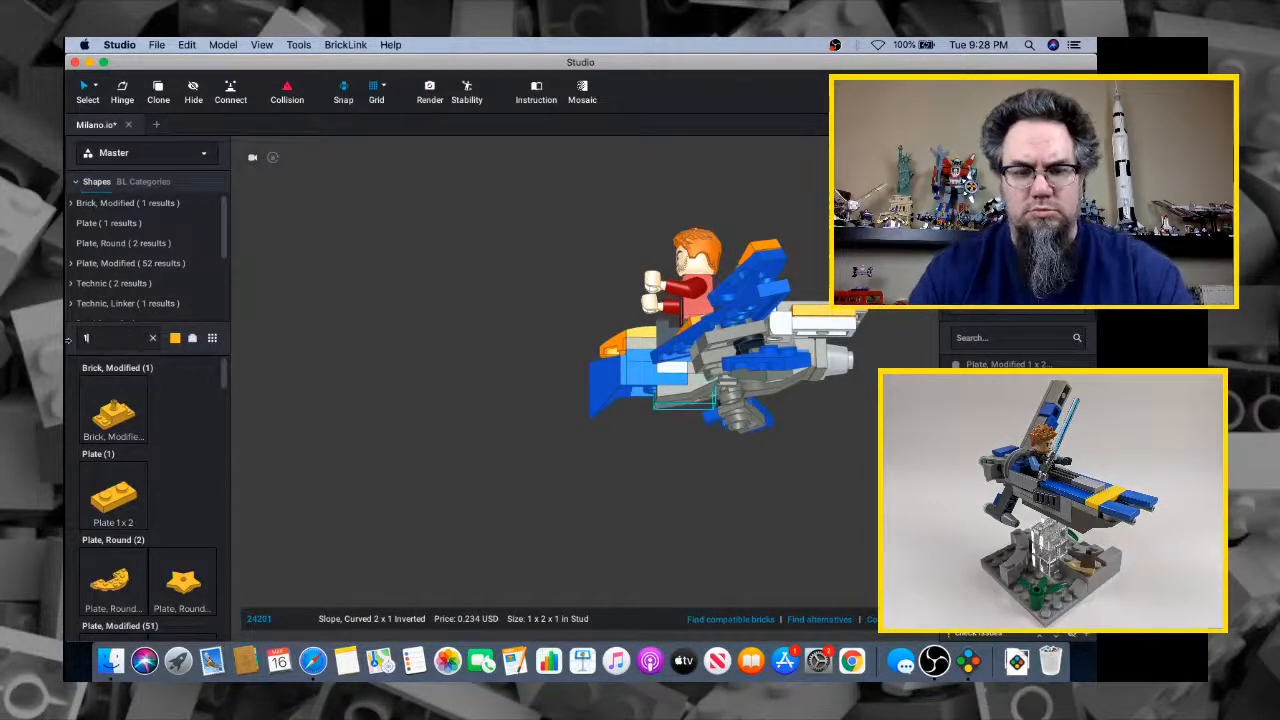
Search the parts for 1x2 rail, fit a Plate, Modified 1 x 2 with Door Rail under the nose and colour it and the Plate 1 x 2 grey
{"action": "type", "text": "1x2 rail"}
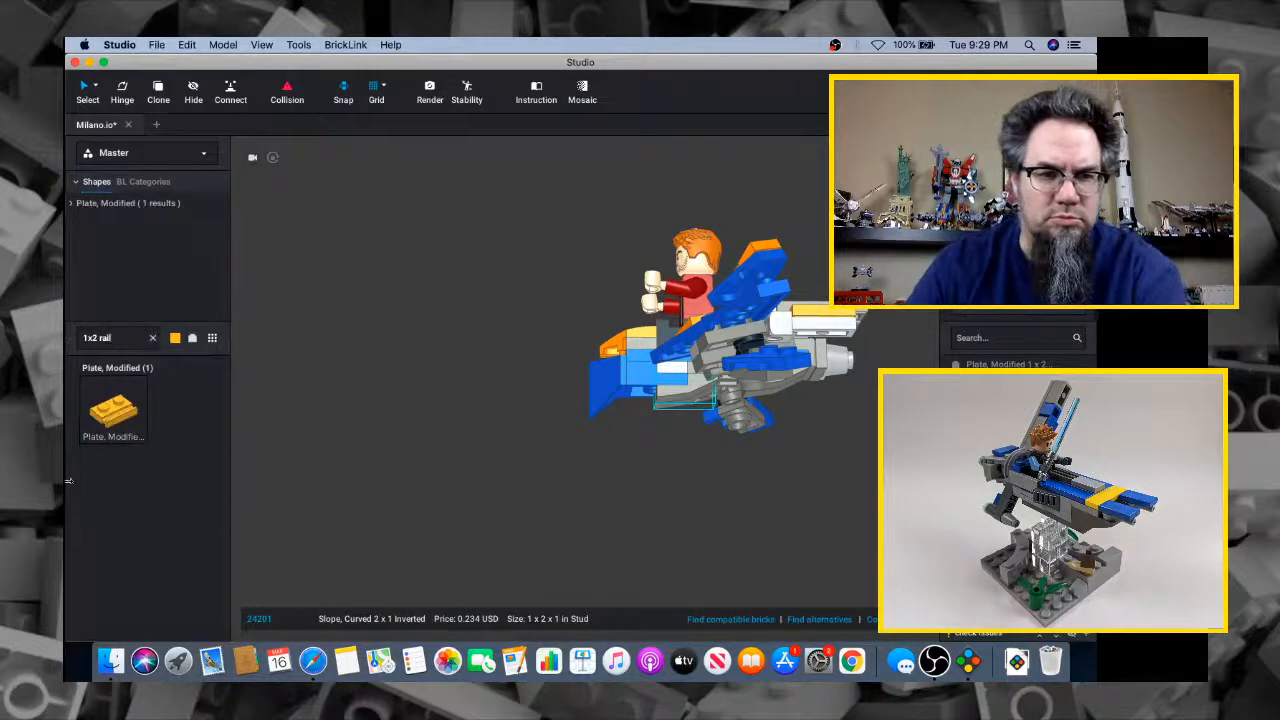
{"action": "left_click_drag", "start_coordinate": [113, 418], "coordinate": [646, 425]}
{"action": "right_click_drag", "start_coordinate": [677, 394], "coordinate": [698, 350]}
{"action": "left_click_drag", "start_coordinate": [678, 372], "coordinate": [668, 392]}
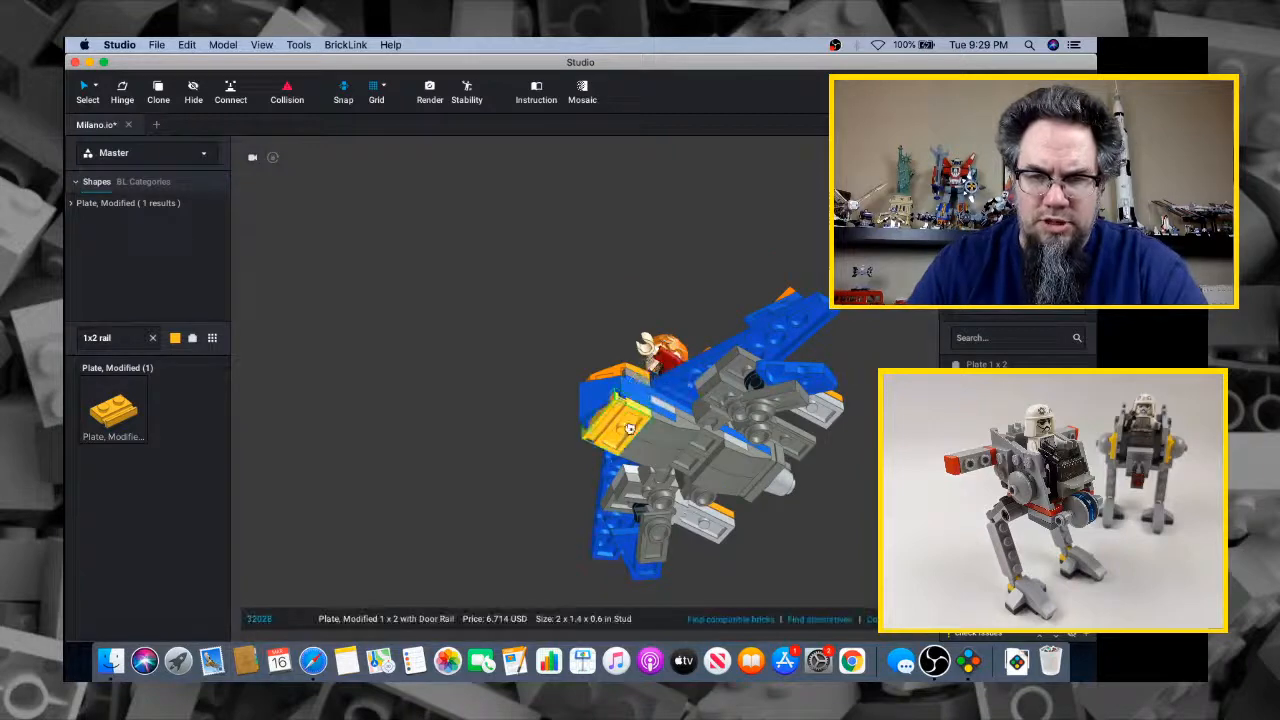
{"action": "left_click", "coordinate": [630, 428]}
{"action": "right_click_drag", "start_coordinate": [636, 390], "coordinate": [650, 456]}
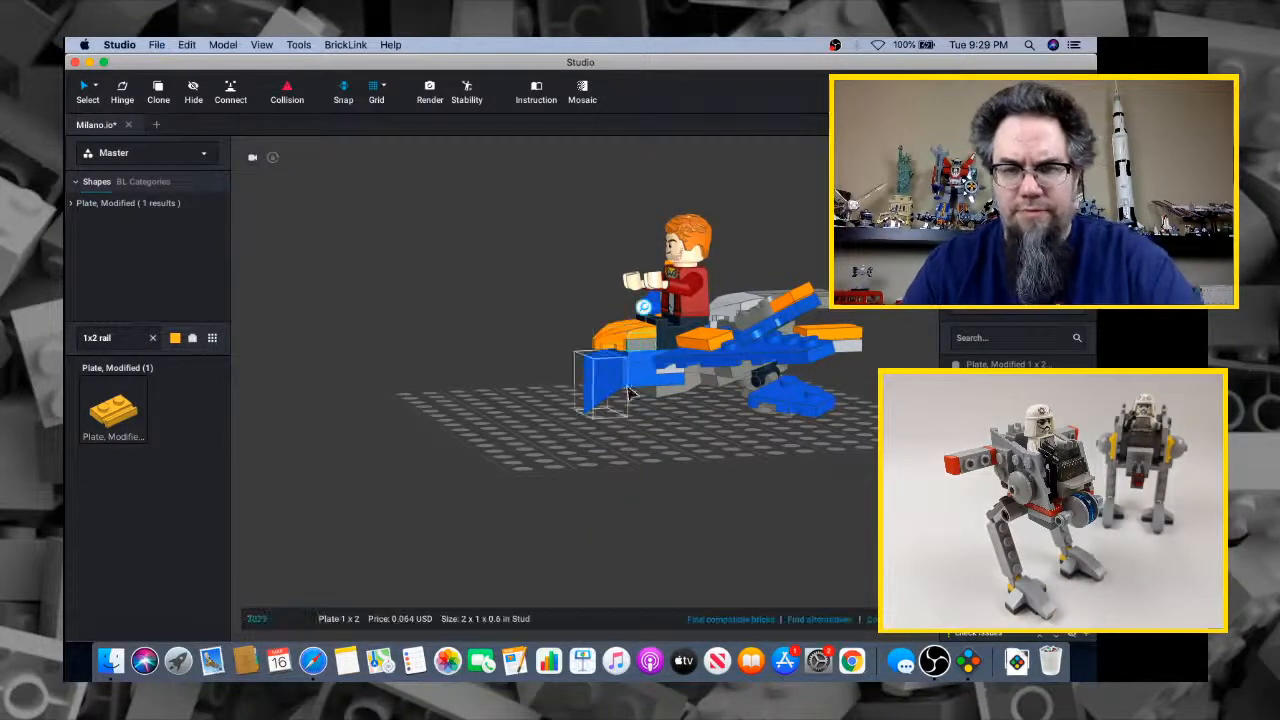
Examine the reworked nose, its joint with the blue Plate 2 x 6, and the ship's underside and rear from several angles
{"action": "right_click_drag", "start_coordinate": [641, 391], "coordinate": [683, 388]}
{"action": "right_click_drag", "start_coordinate": [592, 386], "coordinate": [640, 370]}
{"action": "scroll", "coordinate": [632, 376], "scroll_direction": "down", "scroll_amount": 2}
{"action": "scroll", "coordinate": [632, 376], "scroll_direction": "up", "scroll_amount": 8}
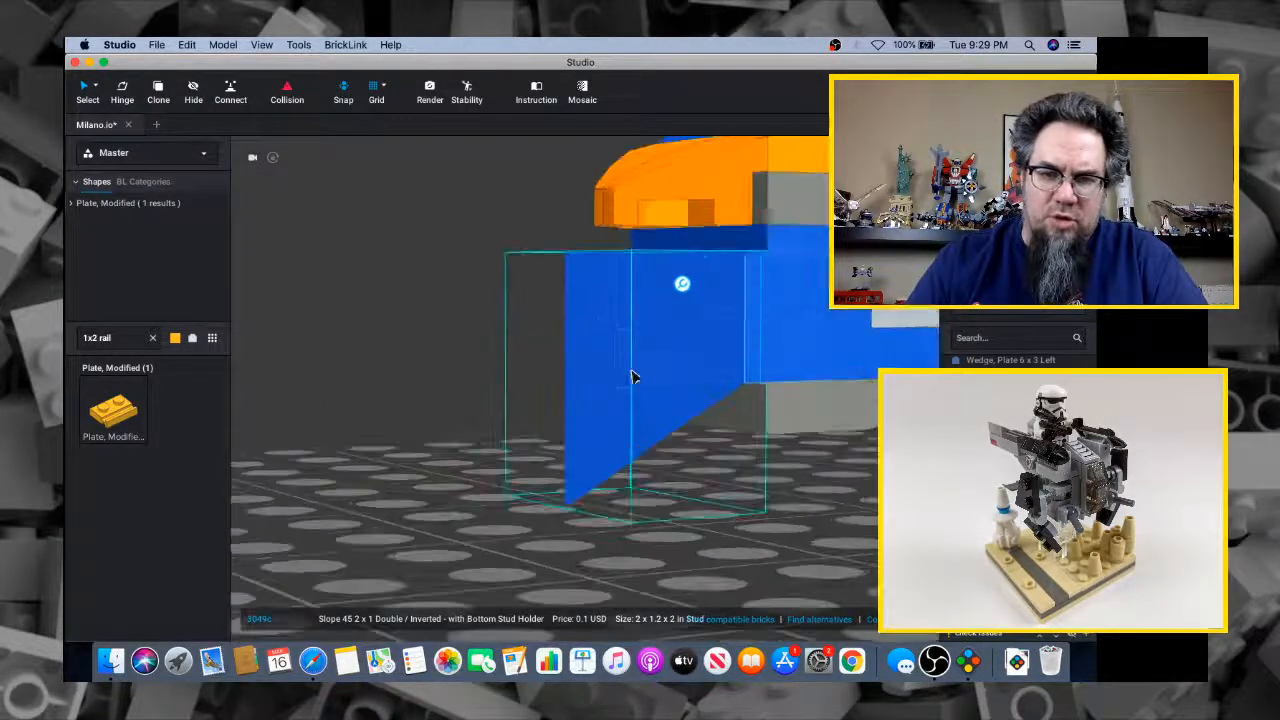
{"action": "scroll", "coordinate": [650, 357], "scroll_direction": "down", "scroll_amount": 5}
{"action": "right_click_drag", "start_coordinate": [663, 337], "coordinate": [698, 377]}
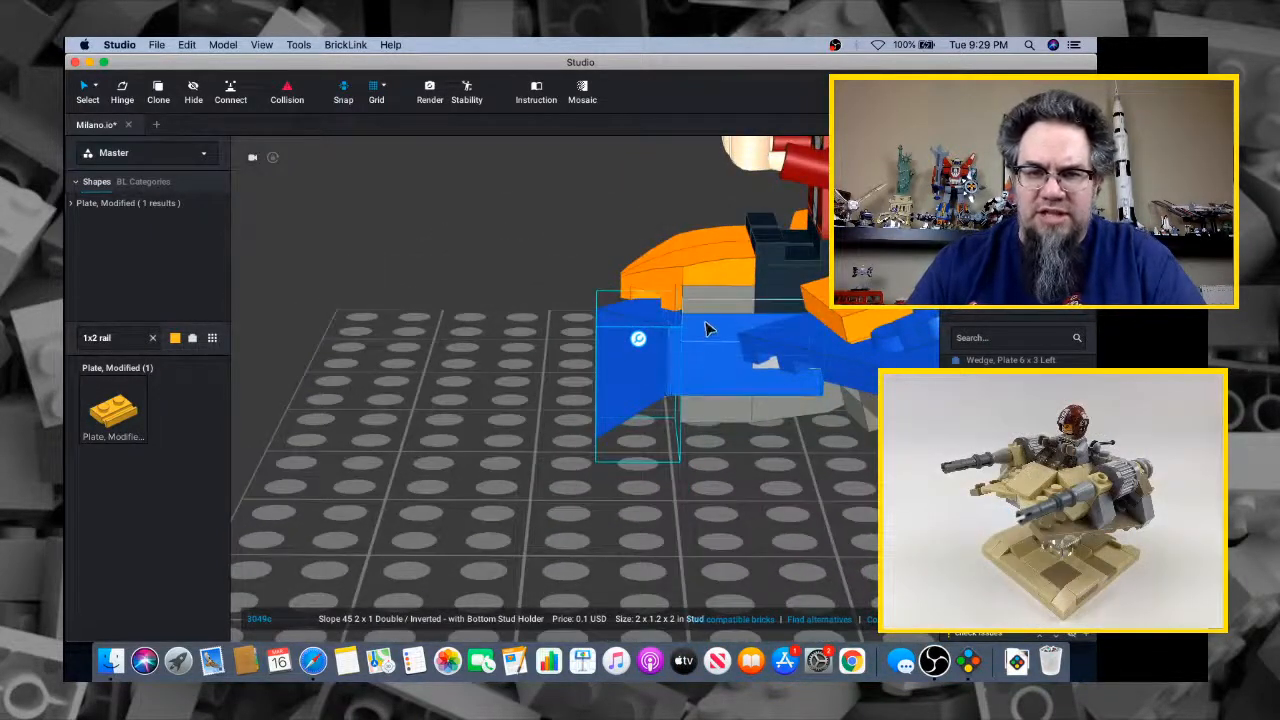
{"action": "left_click", "coordinate": [706, 330]}
{"action": "right_click_drag", "start_coordinate": [706, 330], "coordinate": [401, 343]}
{"action": "mouse_move", "coordinate": [545, 395]}
{"action": "right_mouse_down"}
{"action": "mouse_move", "coordinate": [560, 430]}
{"action": "mouse_move", "coordinate": [545, 410]}
{"action": "right_mouse_up"}
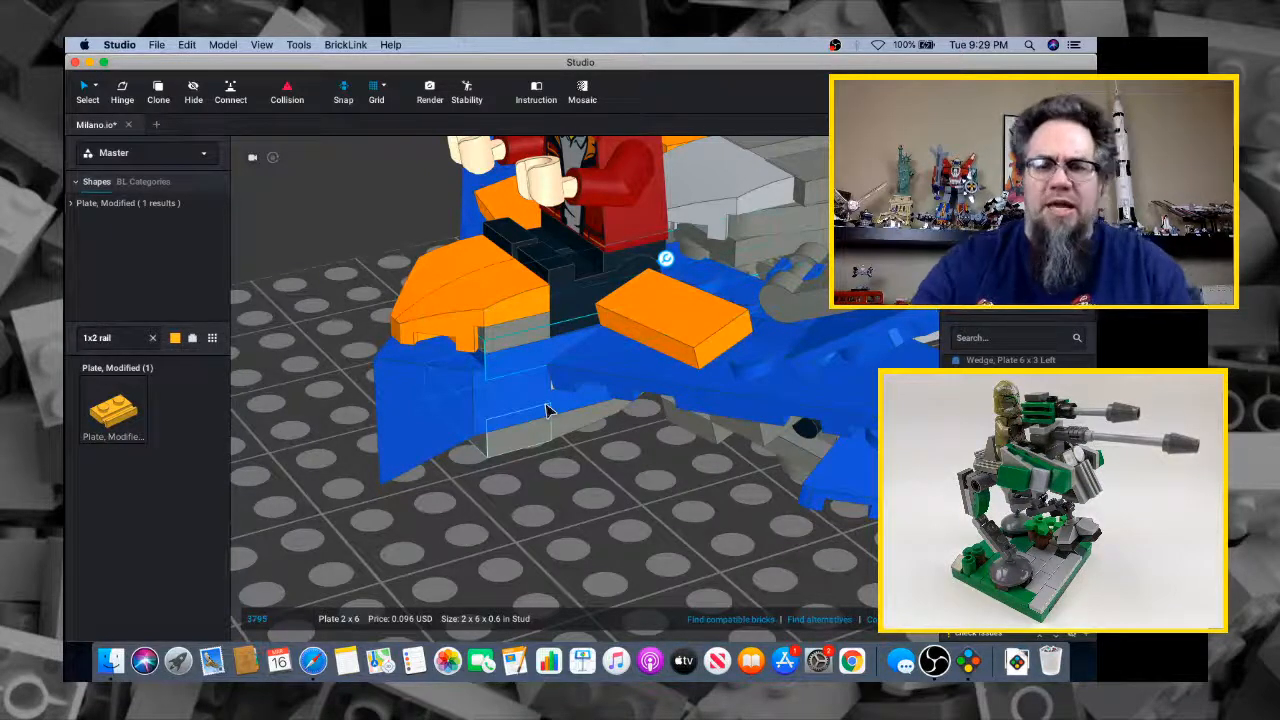
{"action": "scroll", "coordinate": [601, 395], "scroll_direction": "down", "scroll_amount": 5}
{"action": "scroll", "coordinate": [602, 394], "scroll_direction": "up", "scroll_amount": 4}
{"action": "right_click_drag", "start_coordinate": [602, 394], "coordinate": [742, 338]}
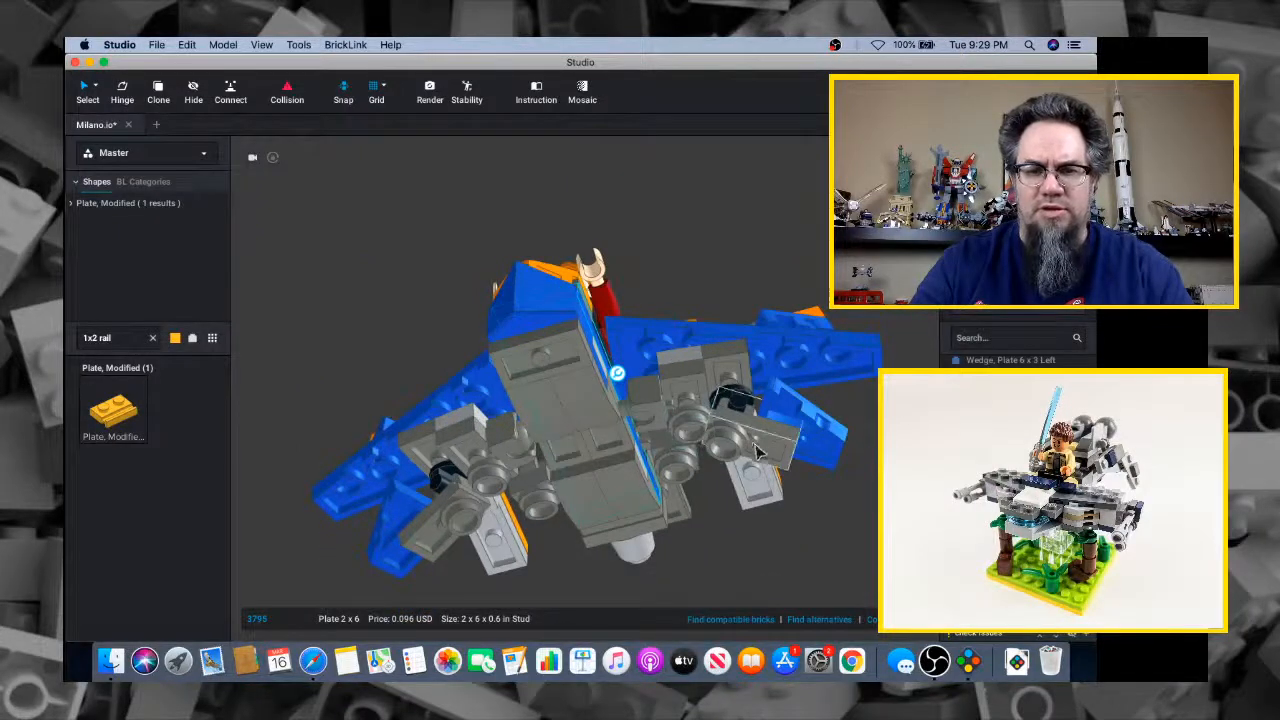
{"action": "right_click_drag", "start_coordinate": [757, 452], "coordinate": [644, 467]}
{"action": "right_click_drag", "start_coordinate": [713, 295], "coordinate": [740, 326]}
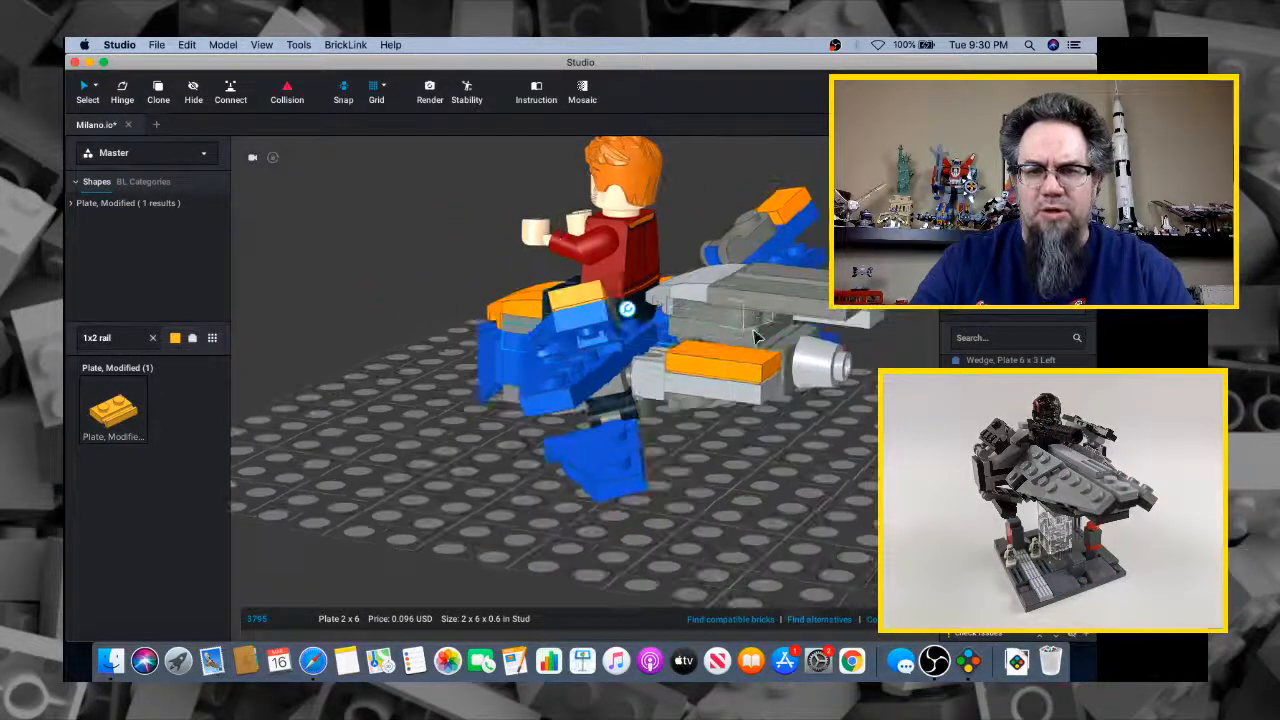
Inspect the side wings, the orange-topped plates and the grey engine cone at the rear, ending with a front view of the whole ship
{"action": "scroll", "coordinate": [812, 328], "scroll_direction": "down", "scroll_amount": 2}
{"action": "scroll", "coordinate": [809, 323], "scroll_direction": "up", "scroll_amount": 5}
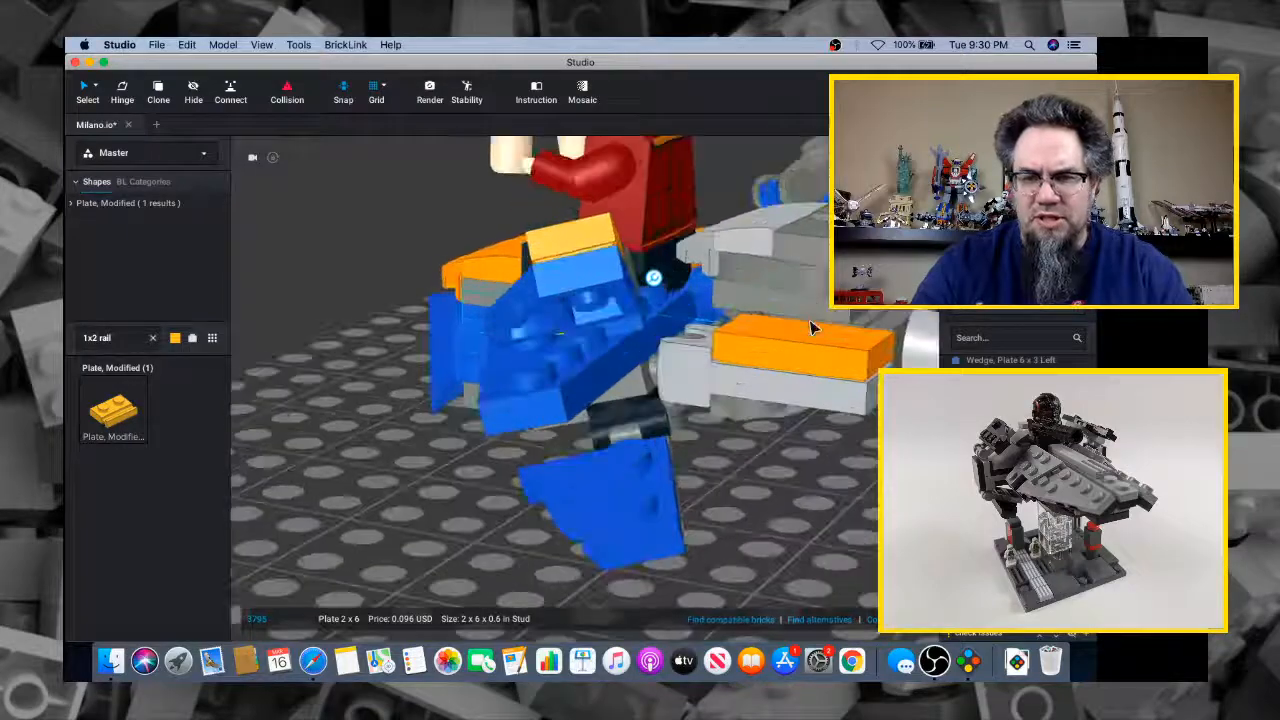
{"action": "right_click_drag", "start_coordinate": [760, 310], "coordinate": [517, 239]}
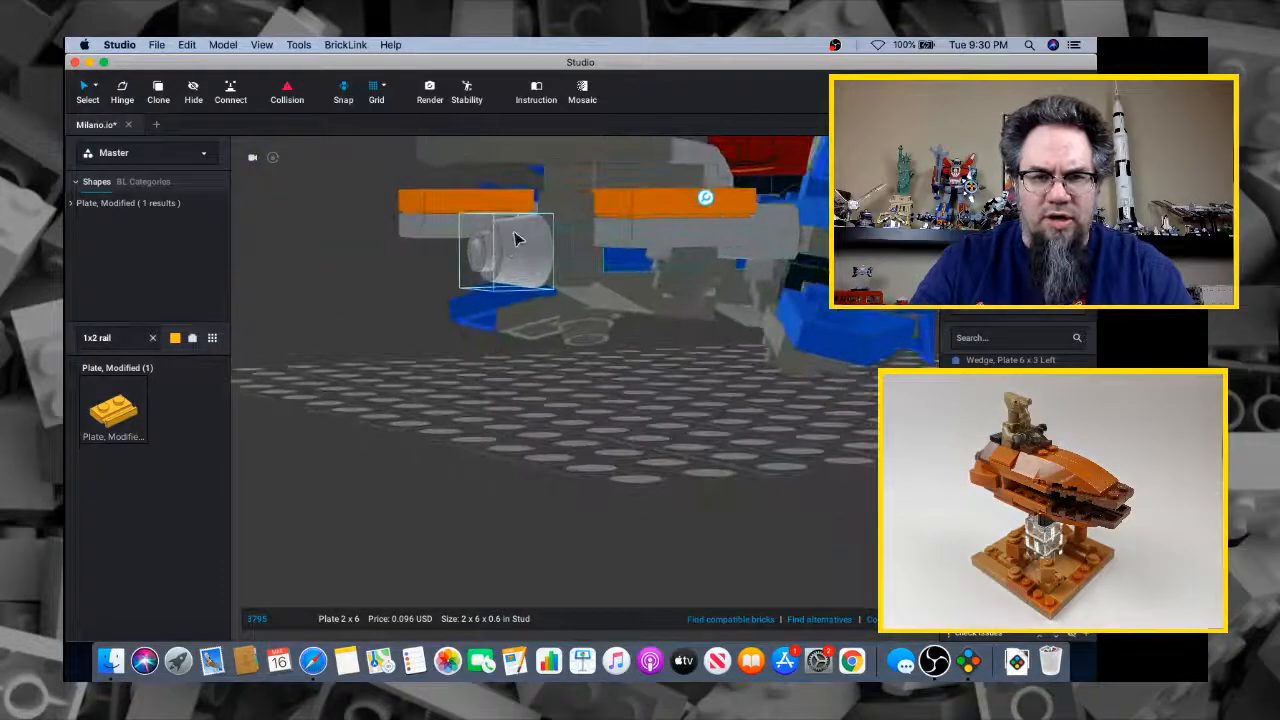
{"action": "scroll", "coordinate": [549, 246], "scroll_direction": "down", "scroll_amount": 3}
{"action": "scroll", "coordinate": [549, 246], "scroll_direction": "up", "scroll_amount": 5}
{"action": "middle_click_drag", "start_coordinate": [549, 246], "coordinate": [557, 284]}
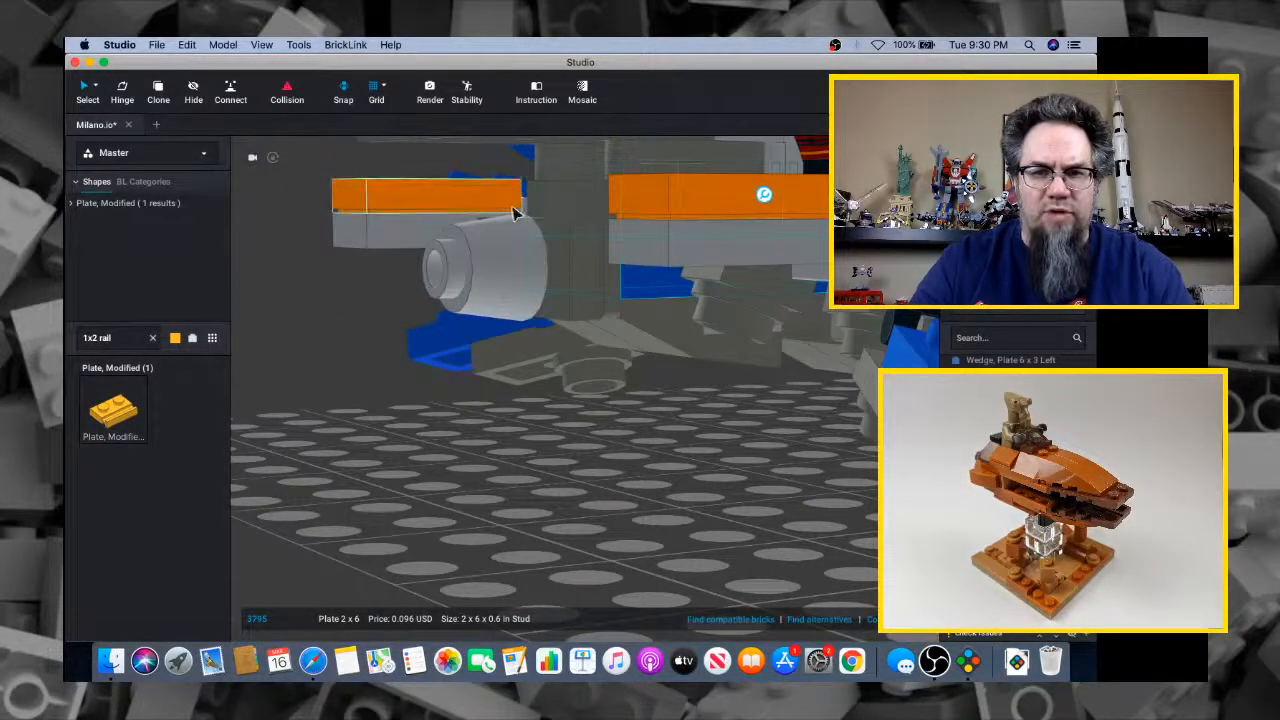
{"action": "right_click_drag", "start_coordinate": [513, 213], "coordinate": [672, 218]}
{"action": "scroll", "coordinate": [671, 251], "scroll_direction": "down", "scroll_amount": 3}
{"action": "scroll", "coordinate": [671, 251], "scroll_direction": "up", "scroll_amount": 5}
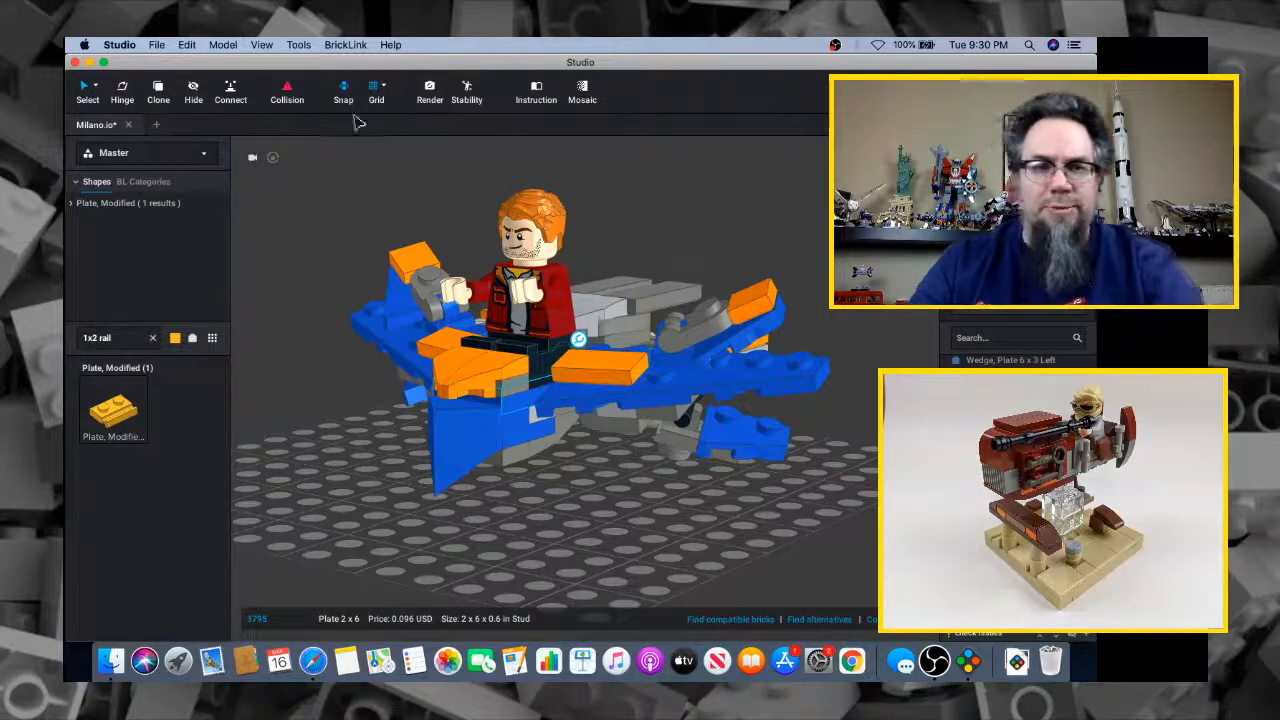
Save the changes to the Milano model under its existing file name
{"action": "left_click", "coordinate": [127, 46]}
{"action": "mouse_move", "coordinate": [157, 50]}
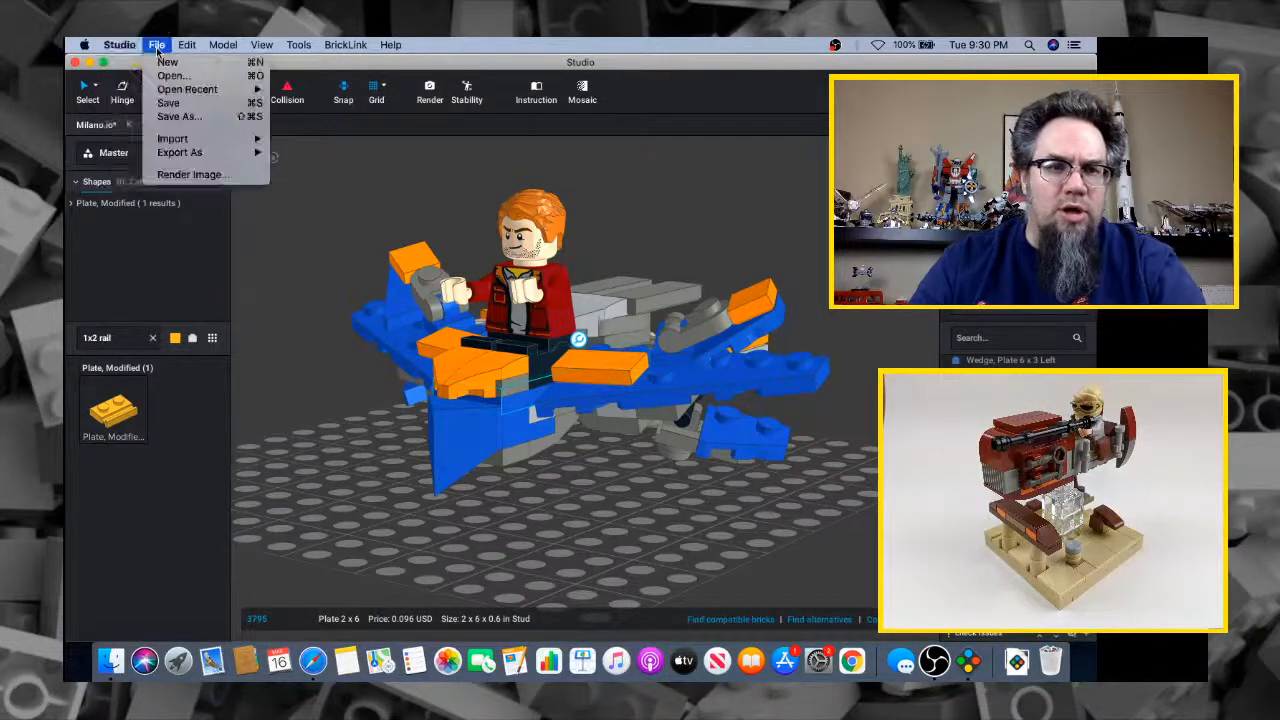
{"action": "left_click", "coordinate": [160, 103]}
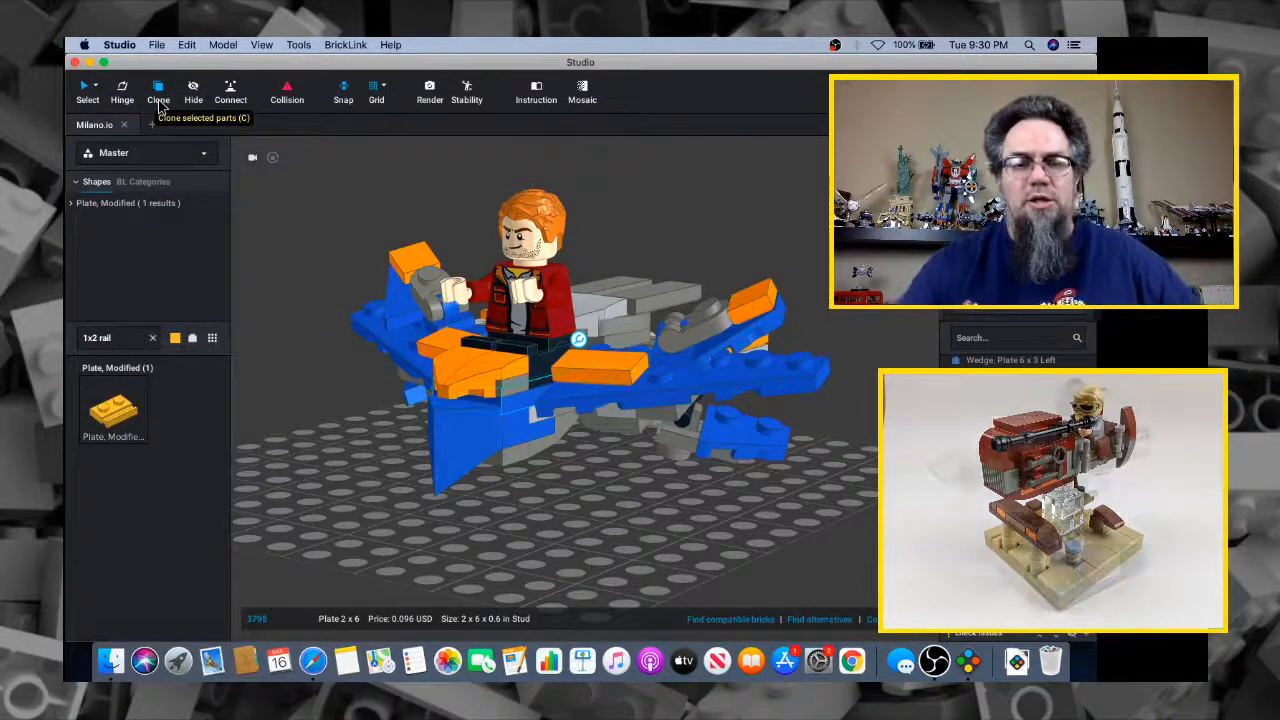
{"action": "mouse_move", "coordinate": [677, 484]}
{"action": "right_mouse_down"}
{"action": "mouse_move", "coordinate": [660, 482]}
{"action": "mouse_move", "coordinate": [667, 492]}
{"action": "mouse_move", "coordinate": [700, 465]}
{"action": "right_mouse_up"}
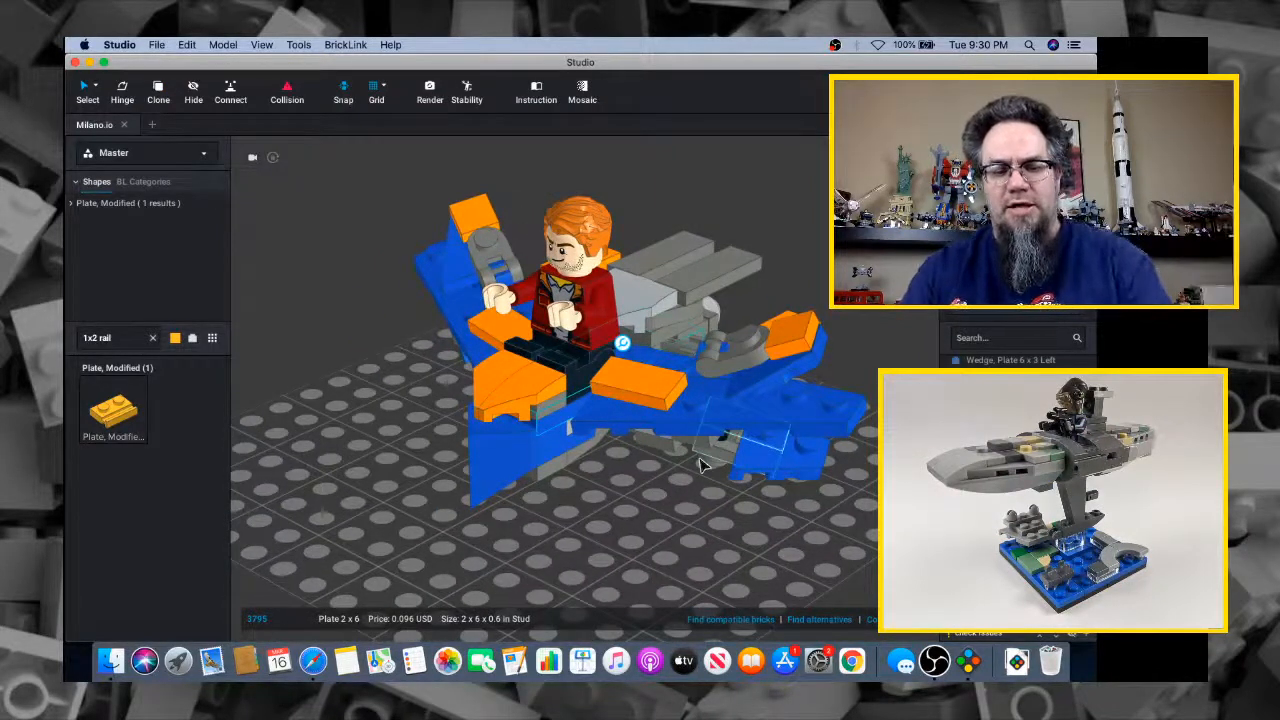
{"action": "key", "text": "super+Tab"}
{"action": "key", "text": "super+Tab"}
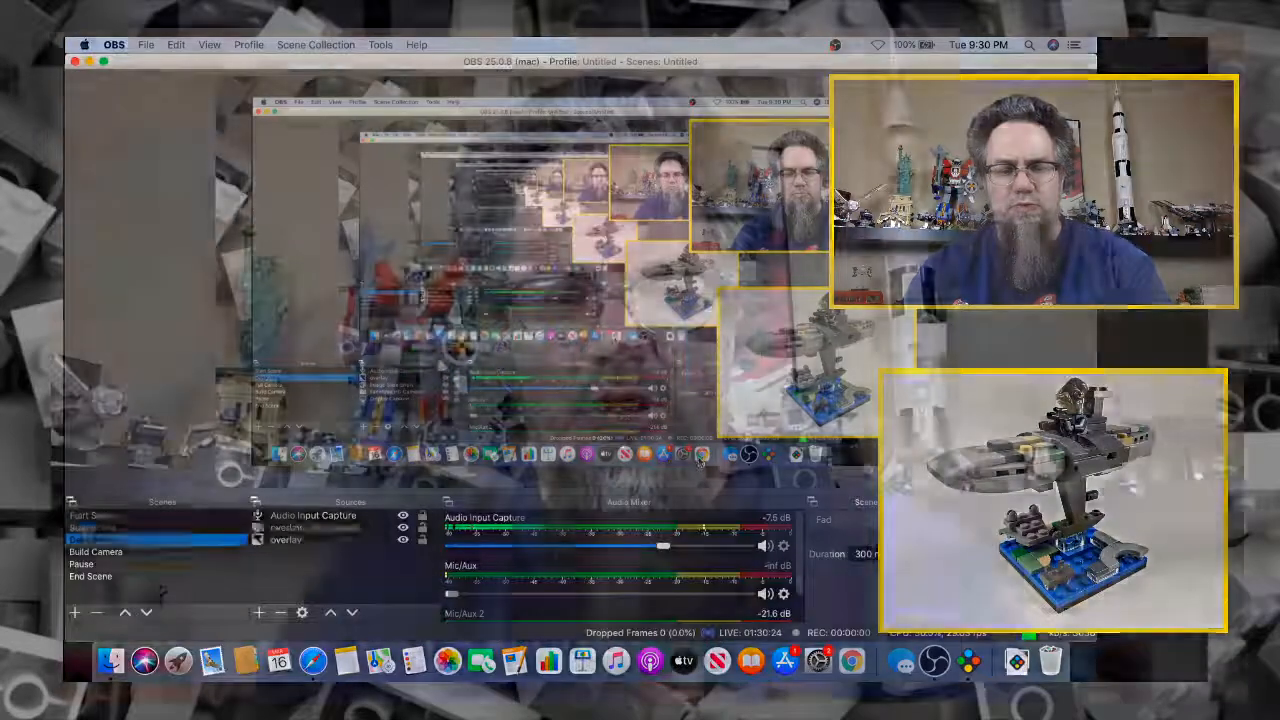